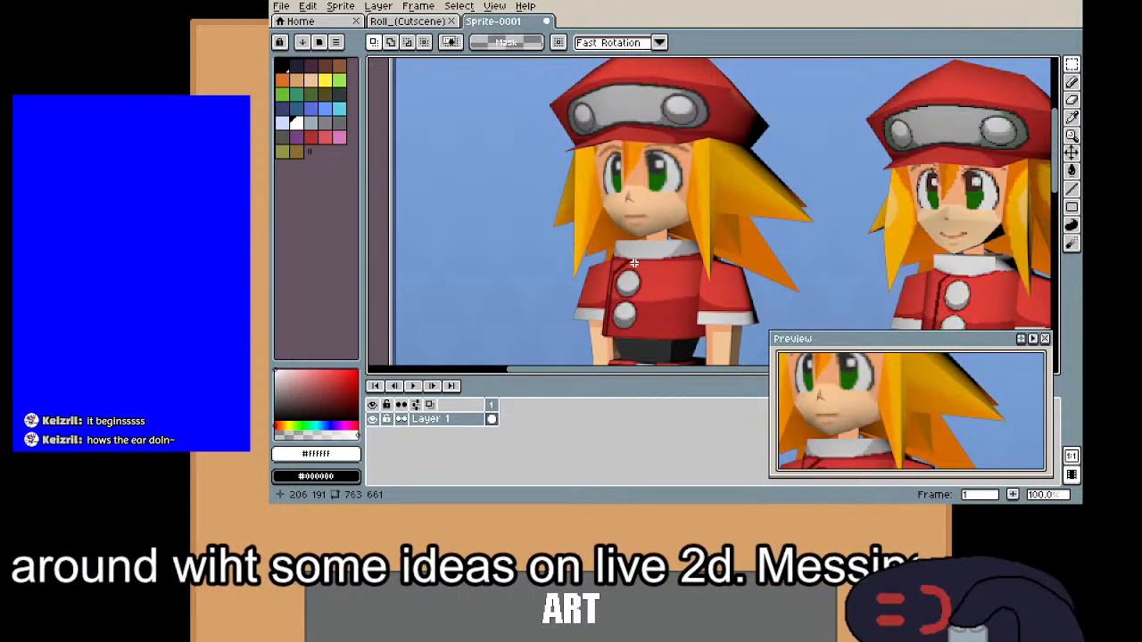
Step: Examine the two reference figures in Sprite-0001, from the hats and faces down to the shorts, gloves and legs
scroll(666, 263, down, 2)
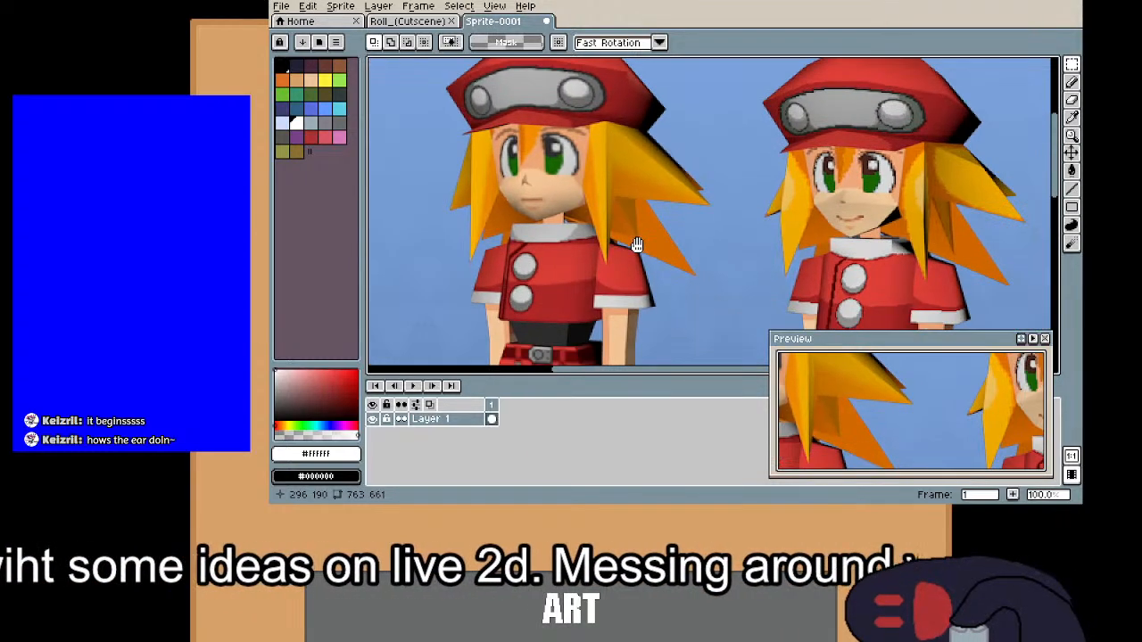
scroll(650, 235, down, 1)
scroll(737, 203, up, 2)
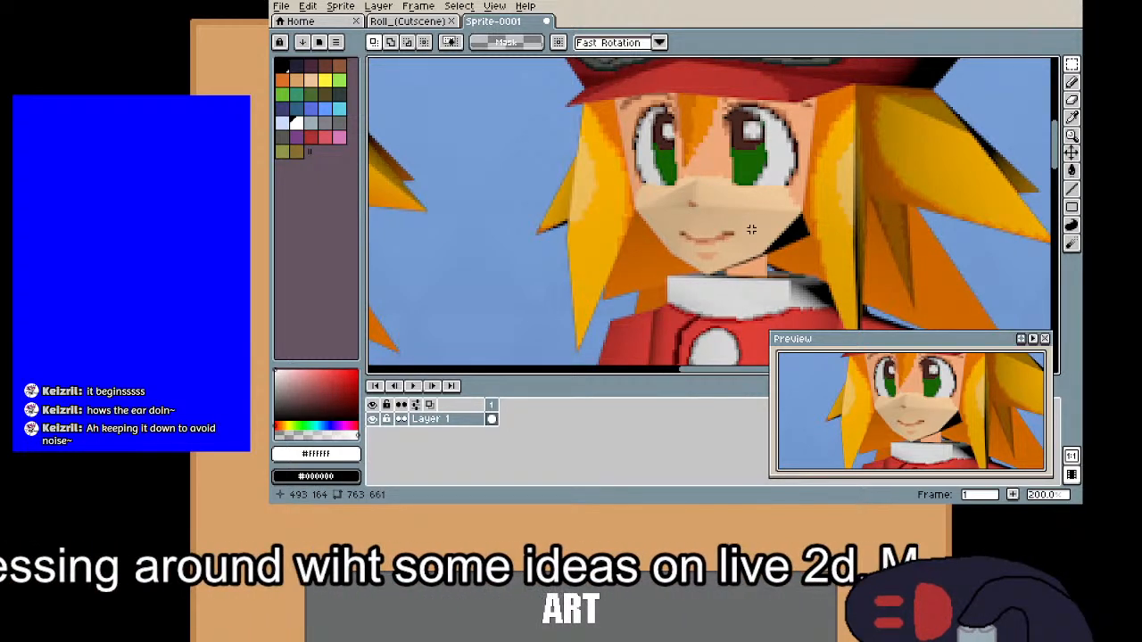
scroll(711, 196, down, 1)
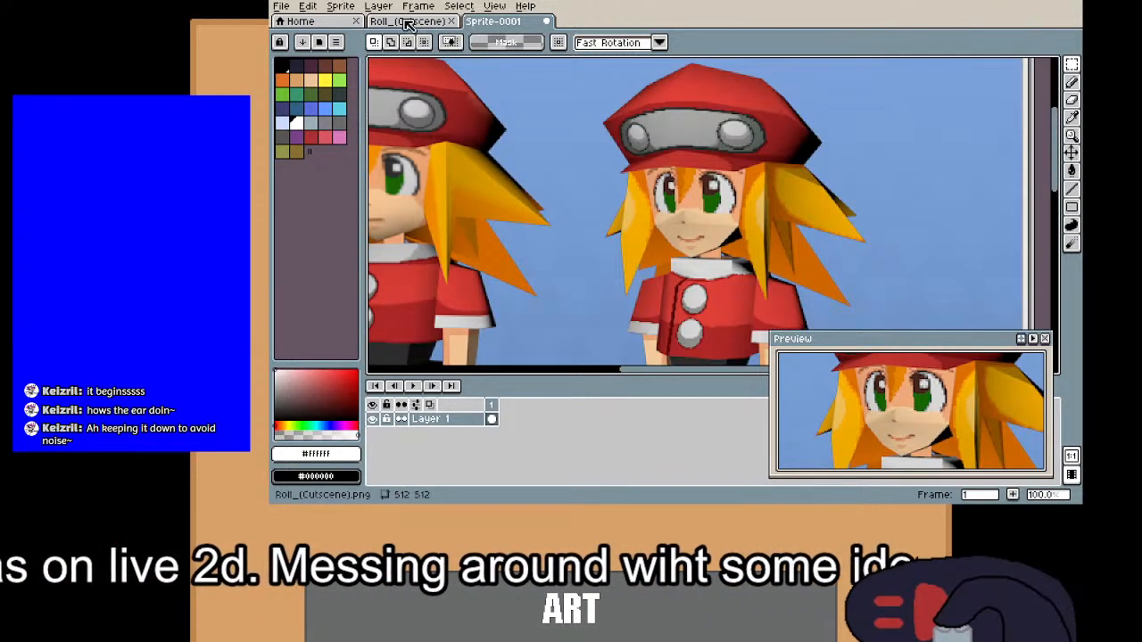
scroll(721, 119, down, 3)
scroll(721, 118, down, 3)
scroll(724, 152, up, 1)
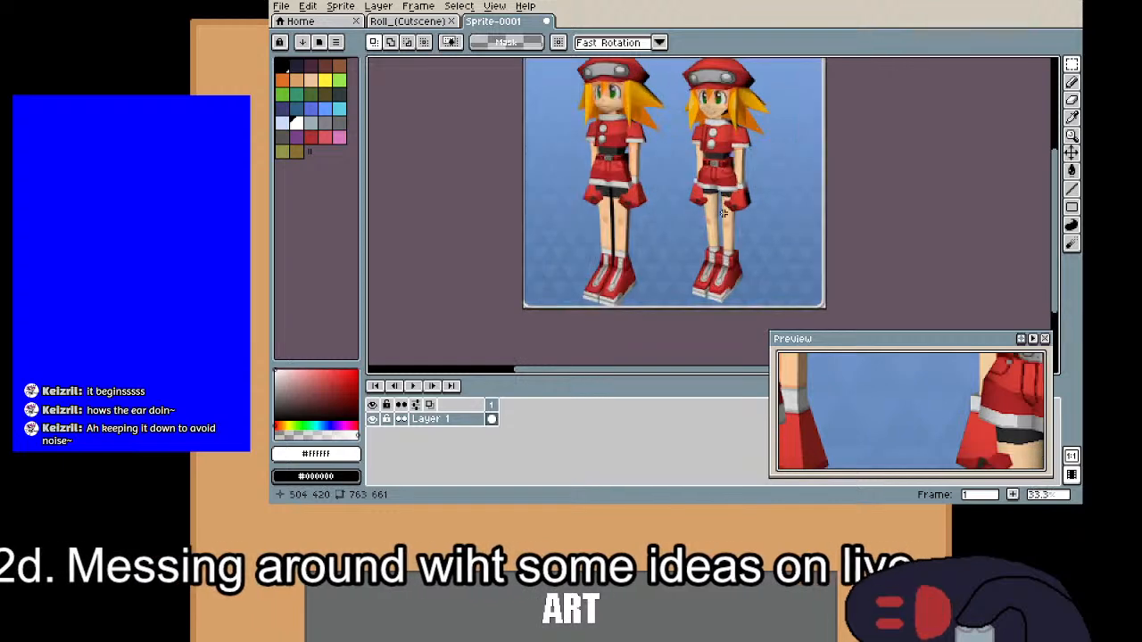
drag(657, 135, 668, 194)
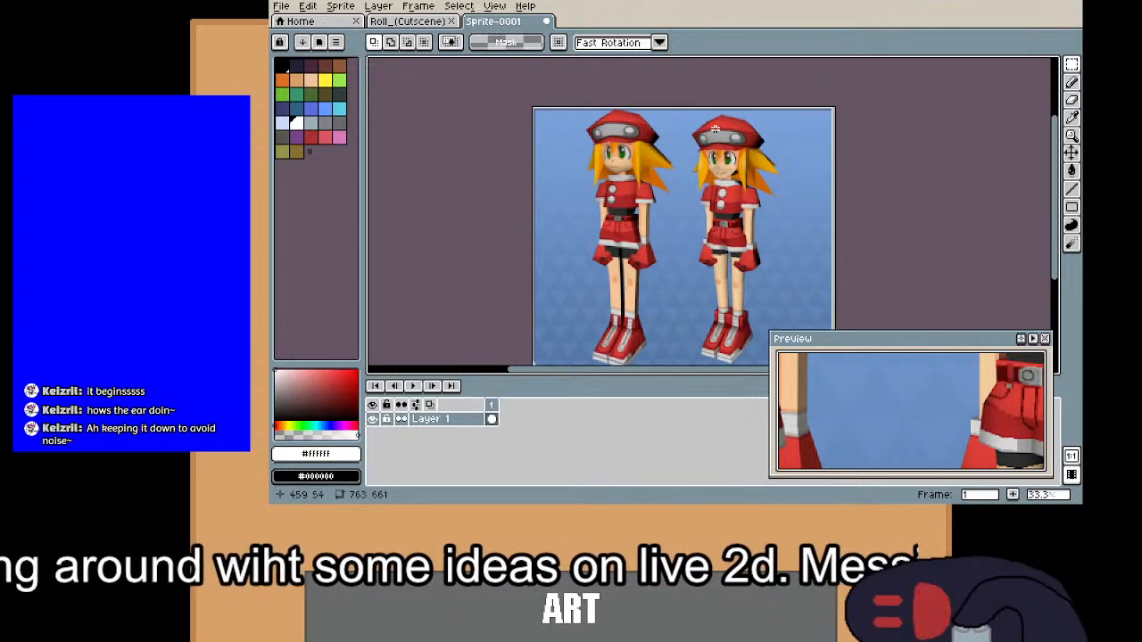
scroll(739, 162, up, 3)
scroll(739, 161, down, 3)
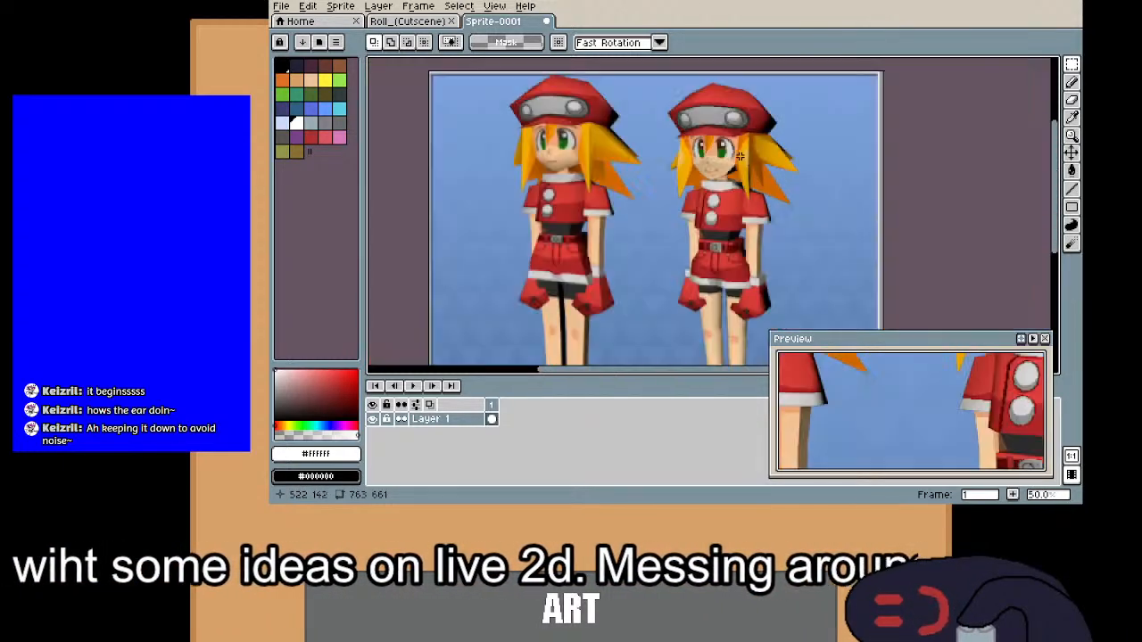
scroll(740, 161, up, 1)
scroll(652, 149, up, 1)
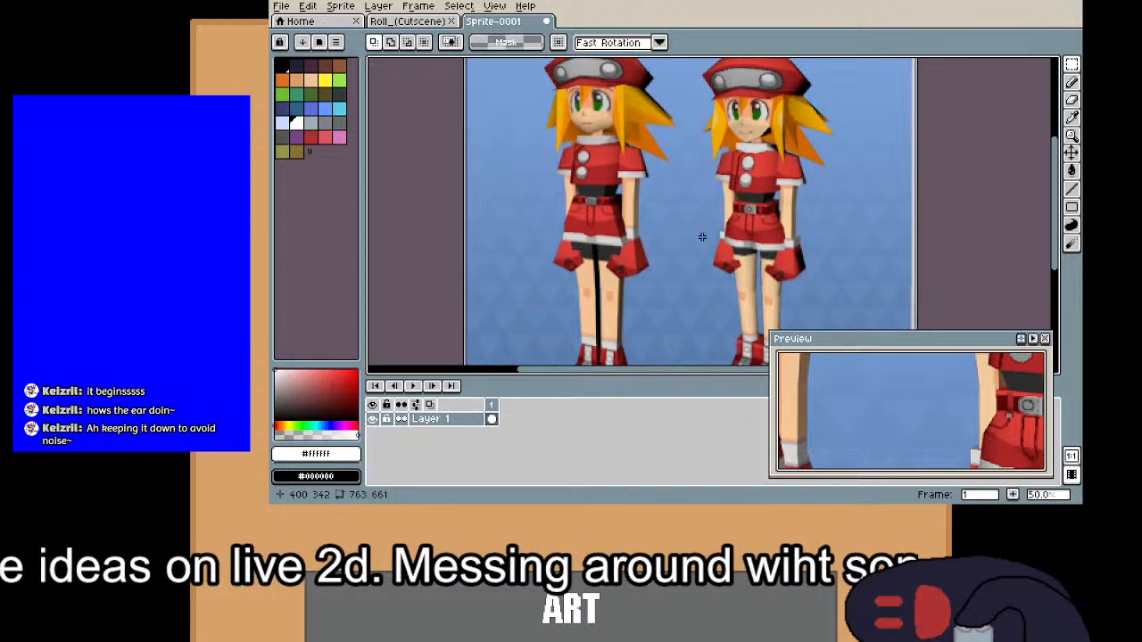
scroll(704, 235, up, 4)
drag(730, 227, 774, 231)
scroll(773, 231, down, 2)
drag(863, 188, 616, 337)
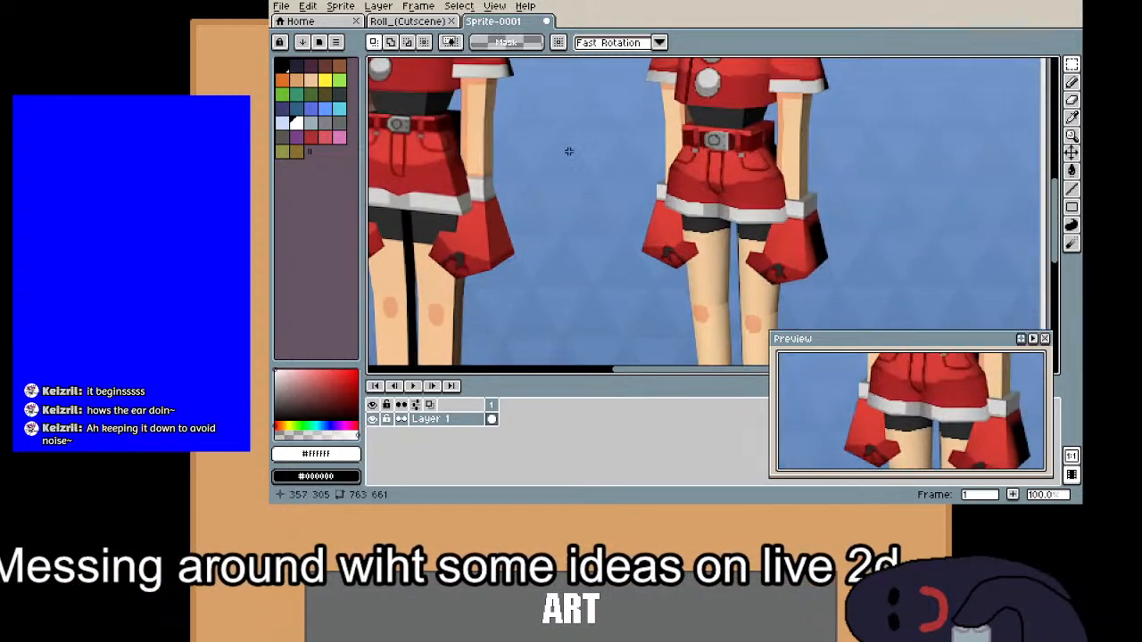
Step: Compare the numbered facial expressions in the Roll_(Cutscene) sheet with the smiling figure's face and eyes in Sprite-0001
click(408, 26)
drag(961, 174, 679, 243)
scroll(770, 109, up, 2)
drag(771, 110, 704, 184)
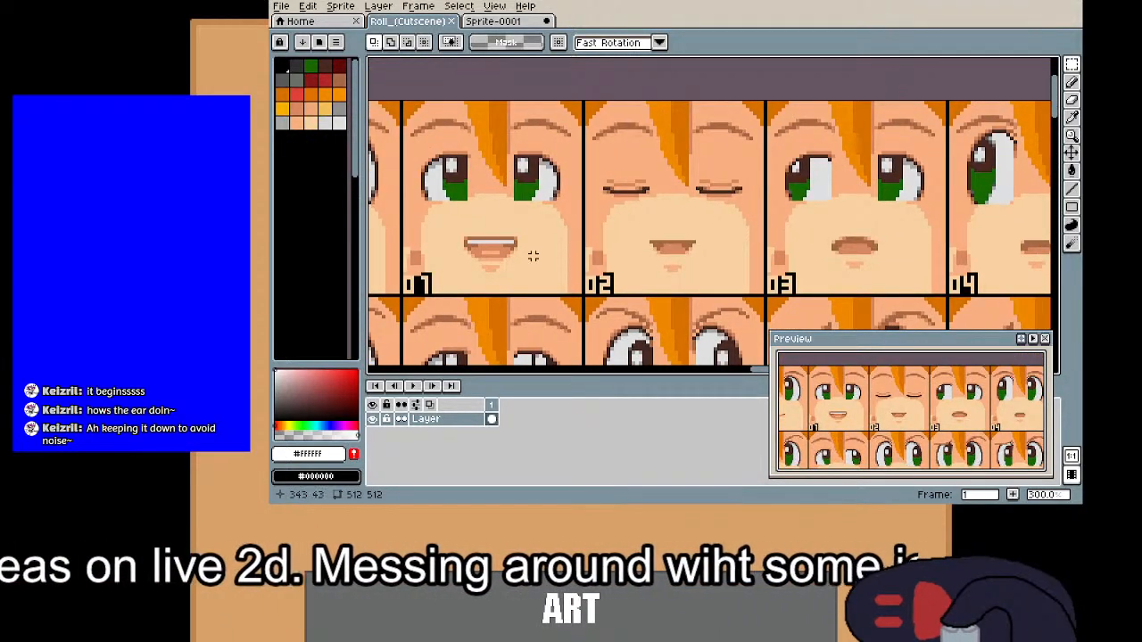
drag(504, 230, 703, 114)
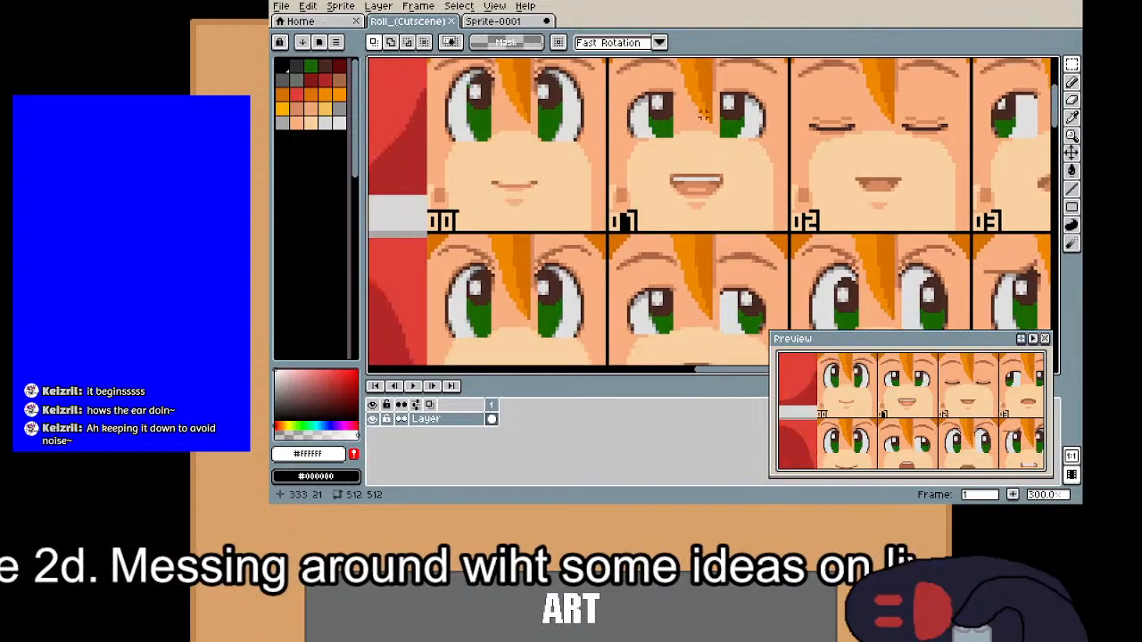
drag(728, 218, 708, 204)
click(505, 22)
drag(753, 165, 709, 354)
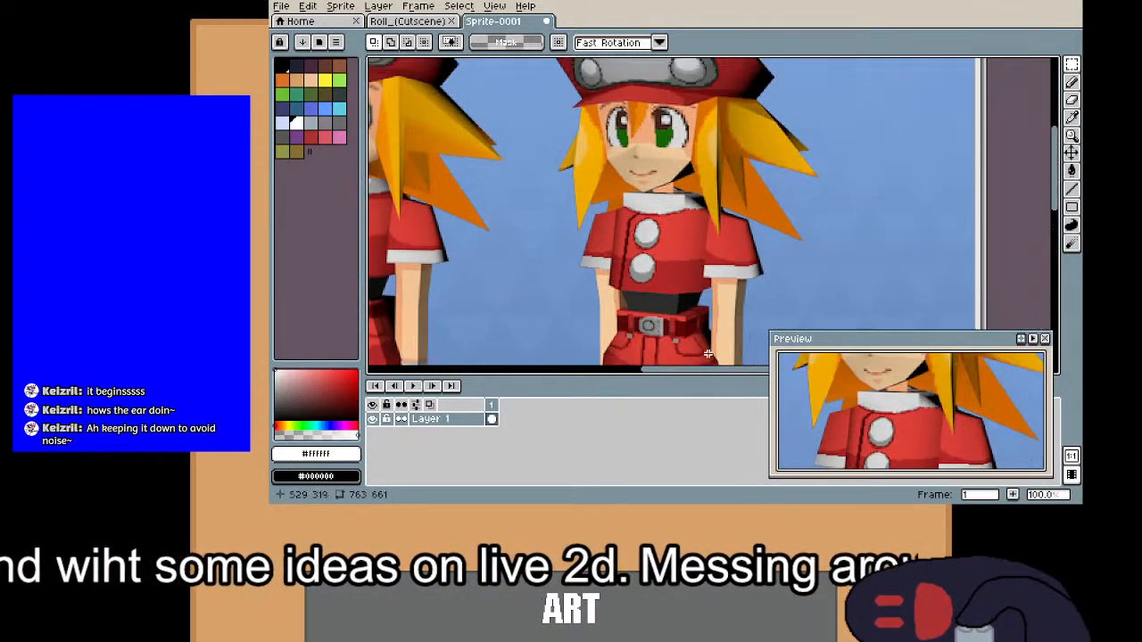
scroll(664, 141, up, 5)
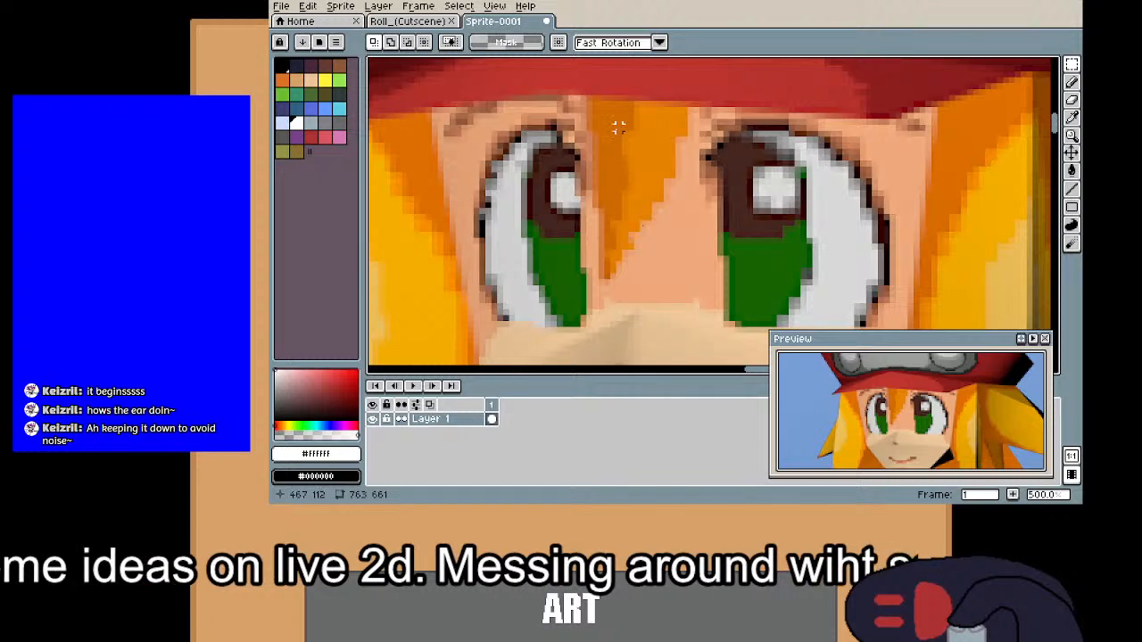
click(428, 23)
drag(600, 153, 605, 260)
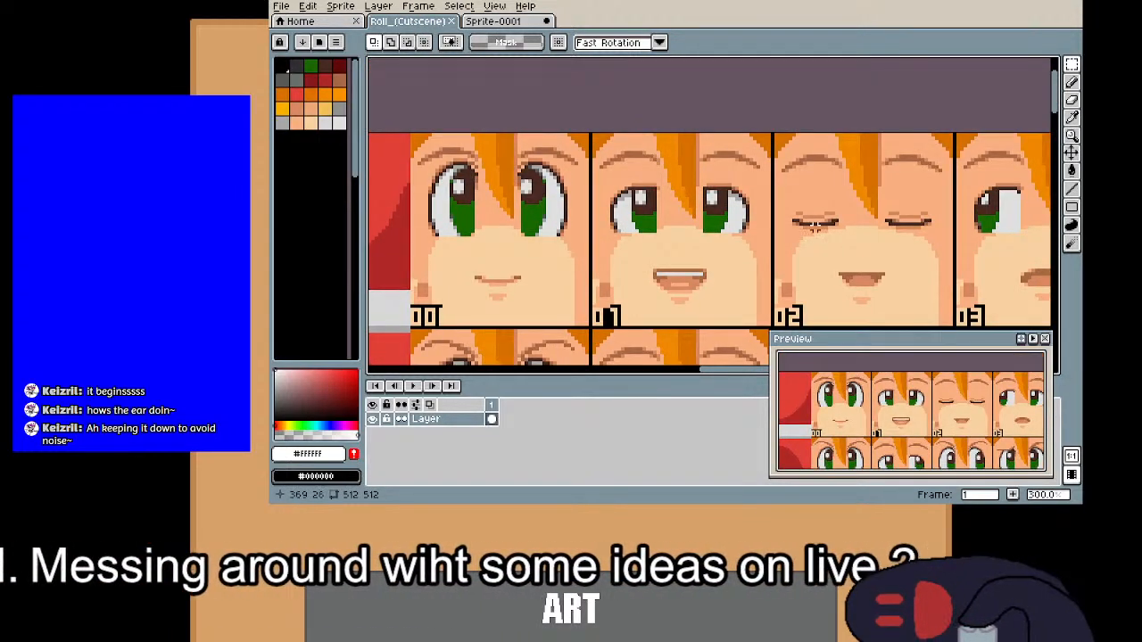
drag(814, 227, 700, 58)
drag(740, 179, 742, 116)
drag(810, 110, 808, 45)
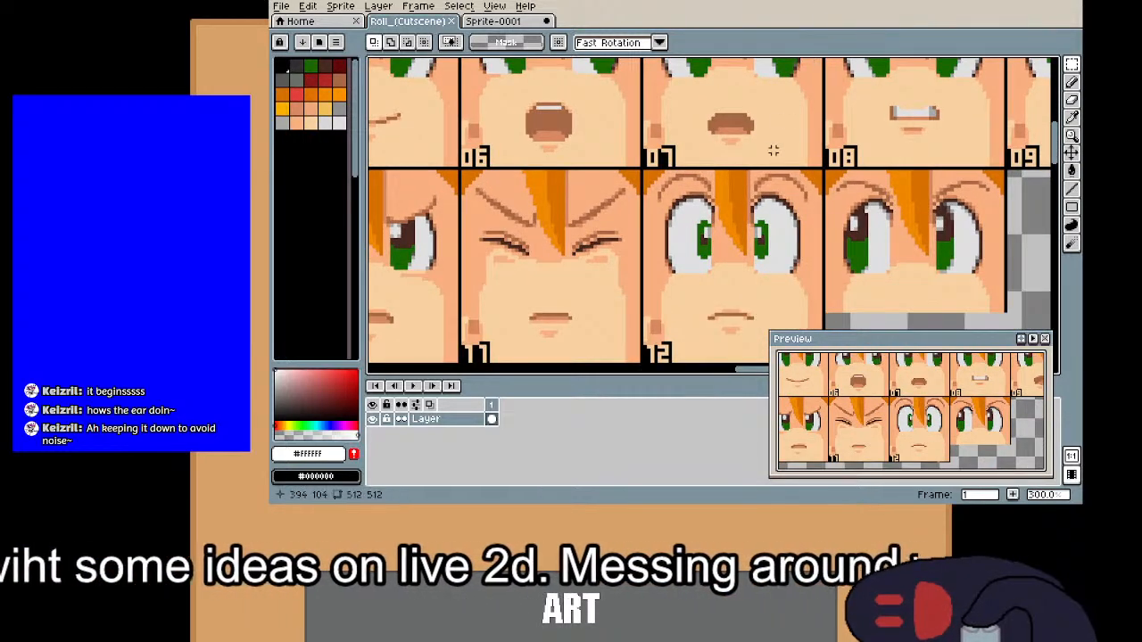
drag(767, 147, 587, 243)
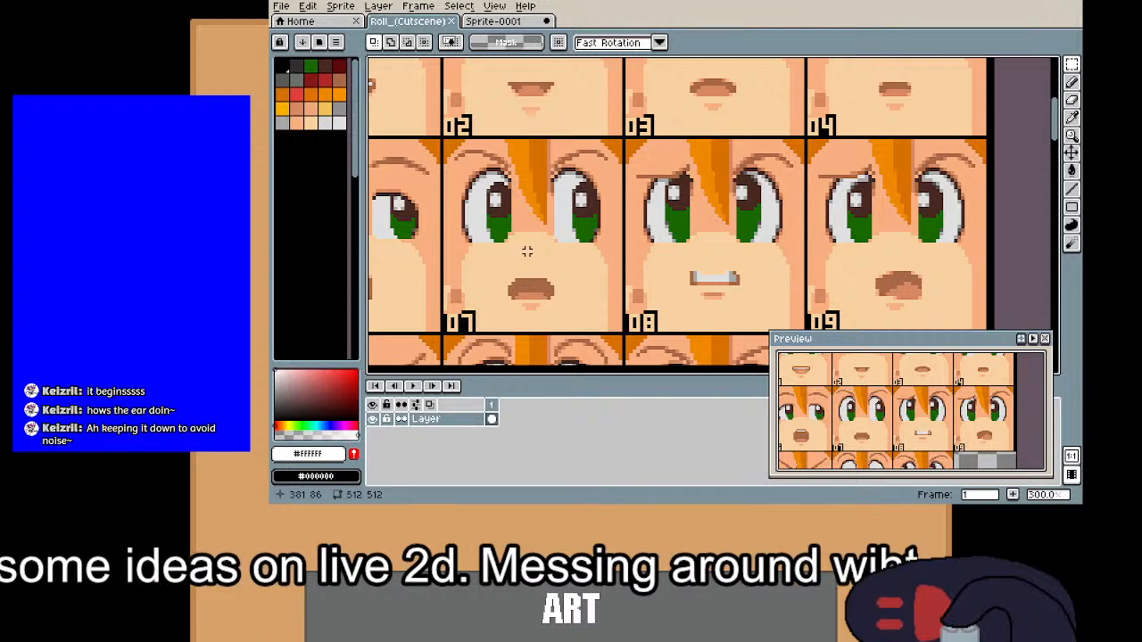
Step: Return to Sprite-0001 and add a new layer above the reference image
click(492, 20)
drag(620, 254, 573, 243)
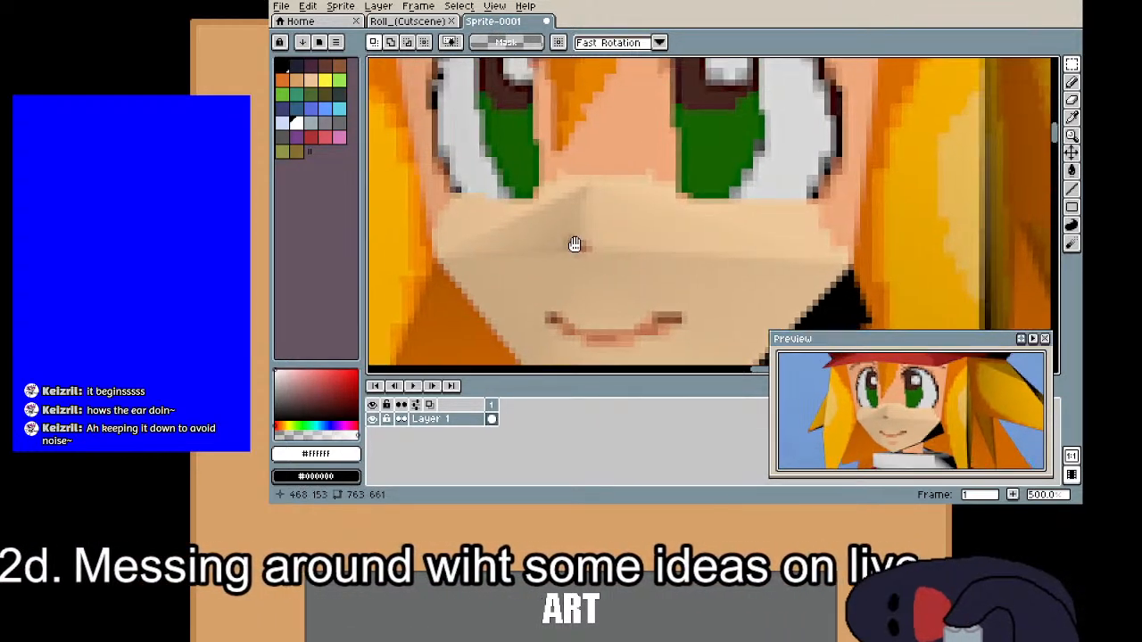
right_click(446, 419)
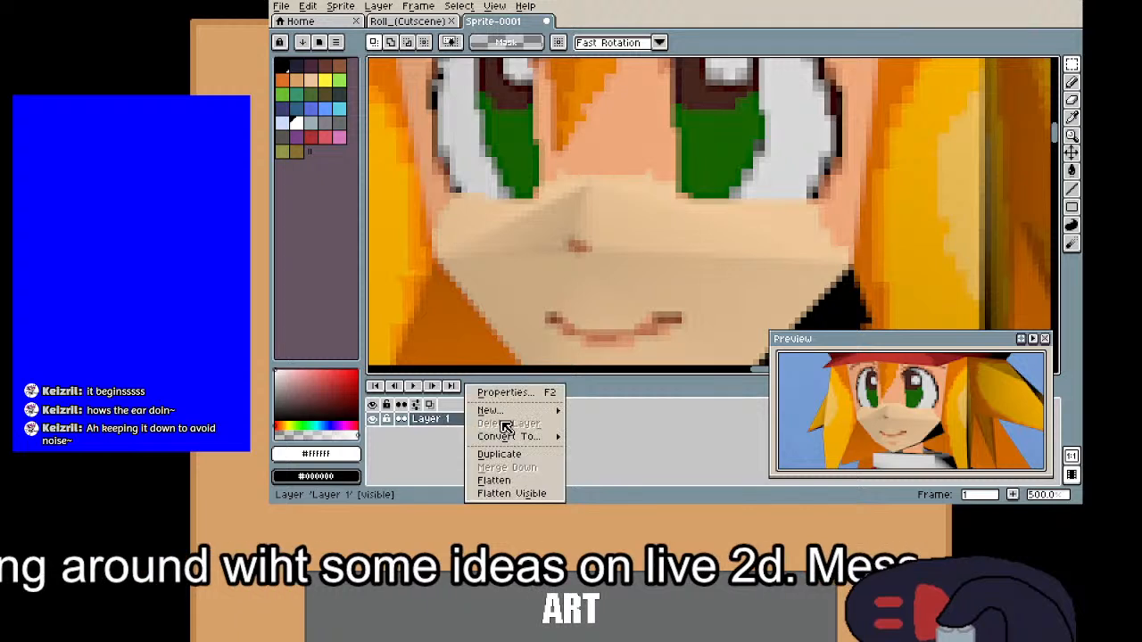
mouse_move(546, 410)
click(585, 406)
right_click(464, 419)
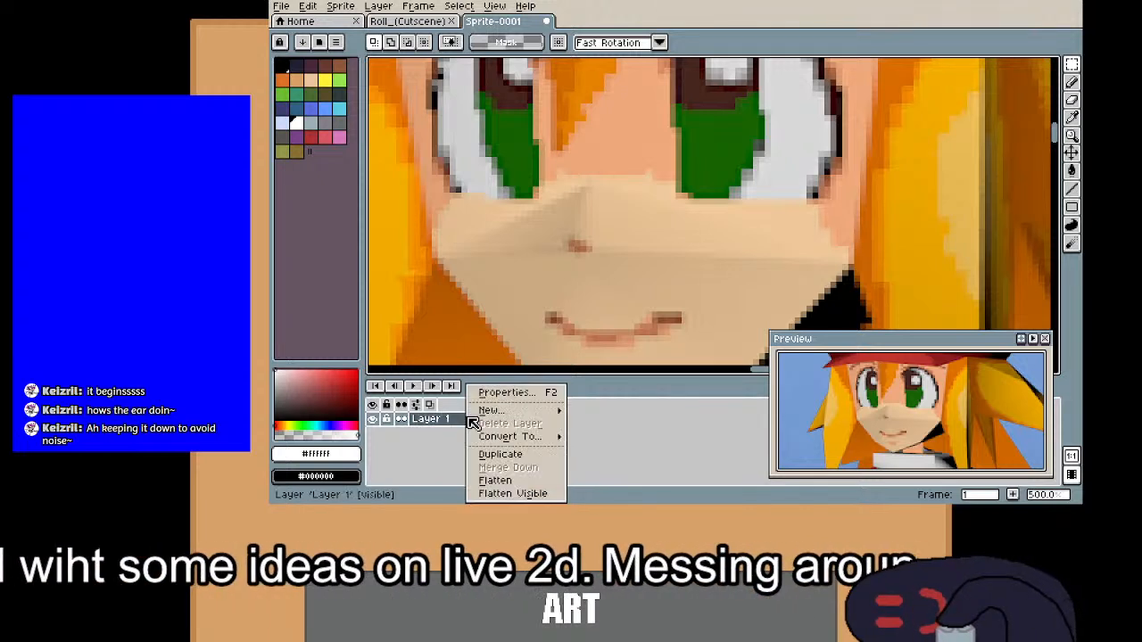
mouse_move(508, 410)
click(587, 408)
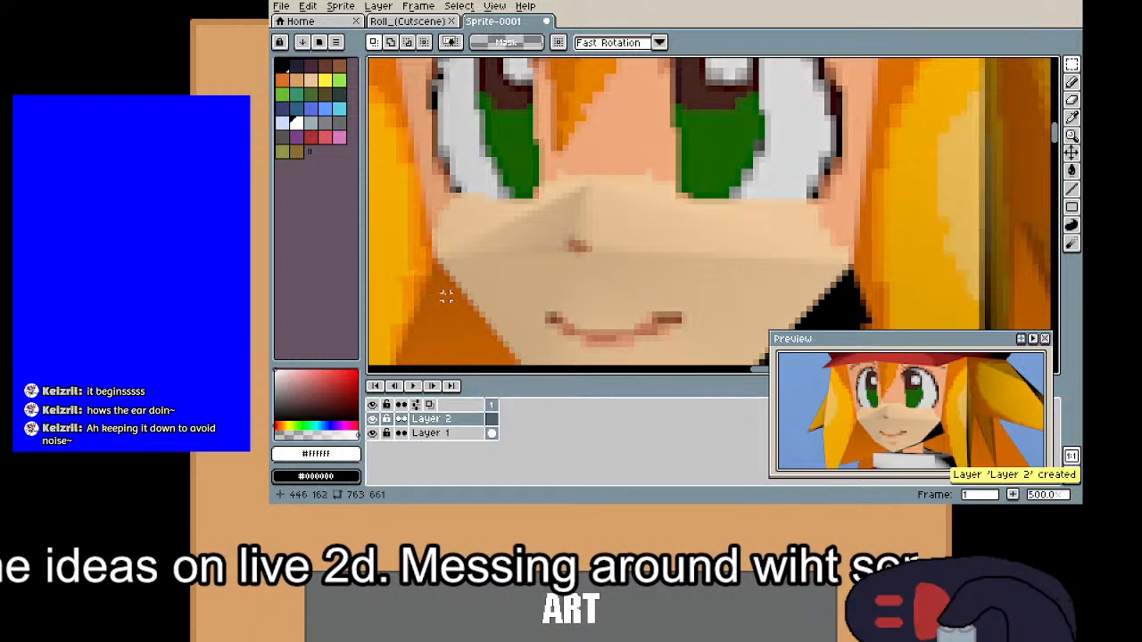
Step: With a 1 px black Pencil, trace the smiling figure's lower-face polygon edges from the nose bridge and cheeks to the chin
click(282, 67)
key(b)
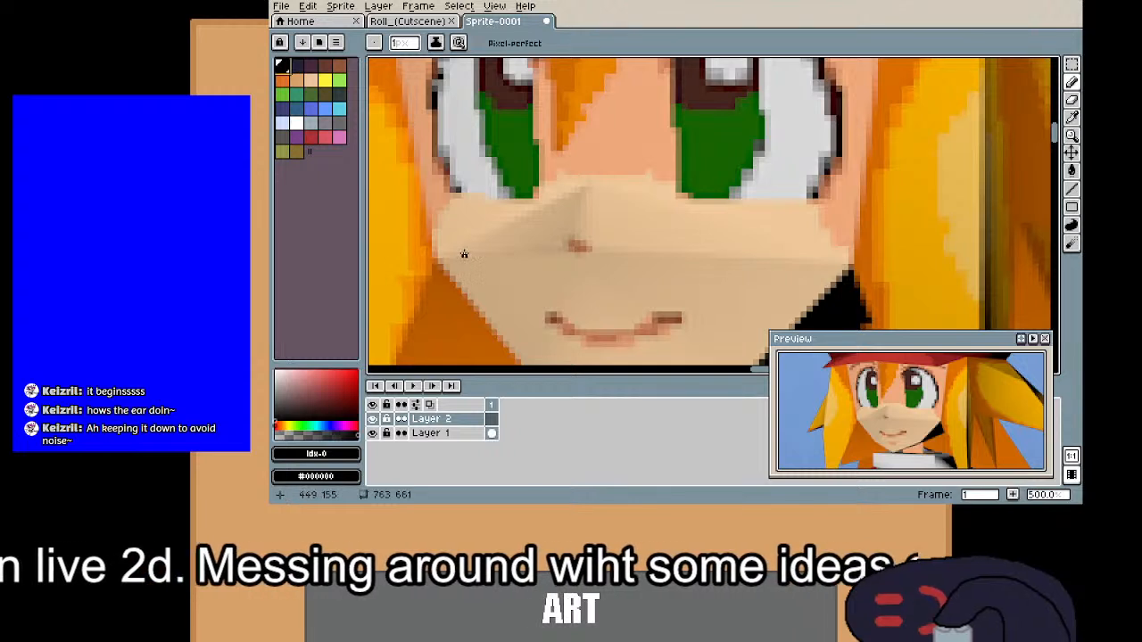
mouse_move(579, 193)
mouse_down()
mouse_move(473, 261)
mouse_move(439, 264)
mouse_move(623, 251)
mouse_move(852, 262)
mouse_move(581, 190)
mouse_up()
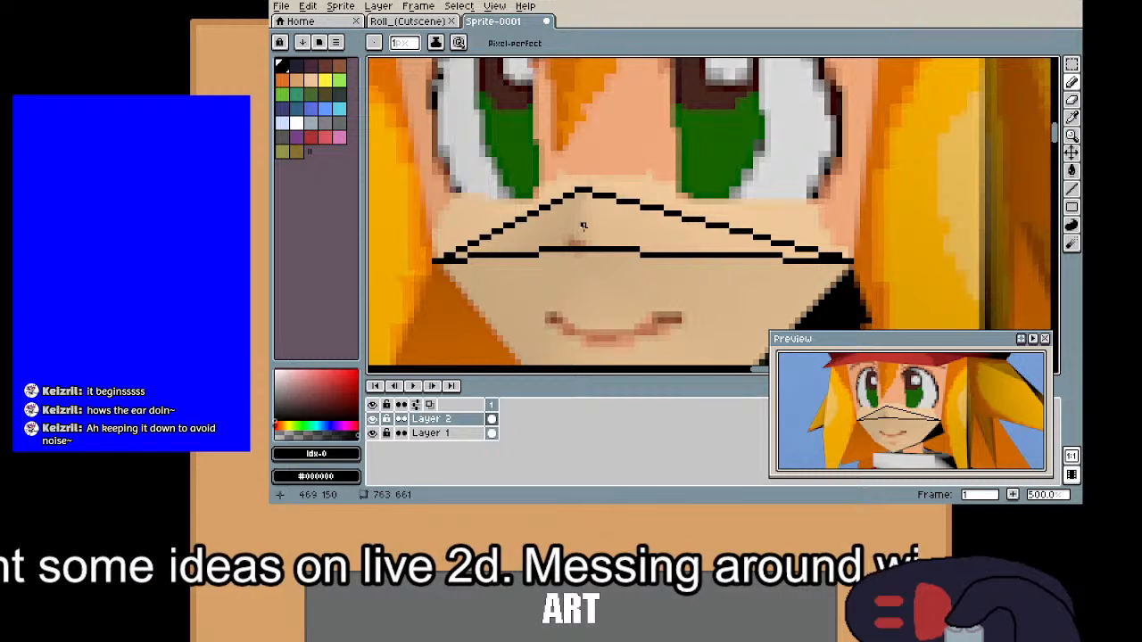
scroll(487, 173, down, 2)
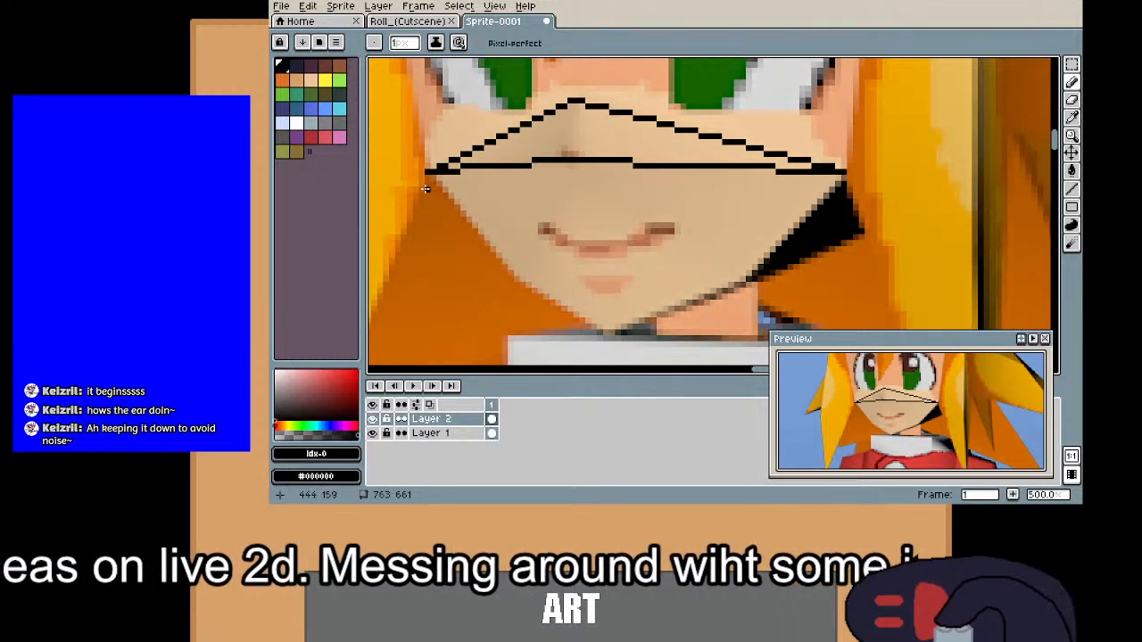
mouse_move(429, 172)
mouse_down()
mouse_move(509, 270)
mouse_move(569, 150)
mouse_move(750, 284)
mouse_move(516, 278)
mouse_move(600, 344)
mouse_move(747, 282)
mouse_up()
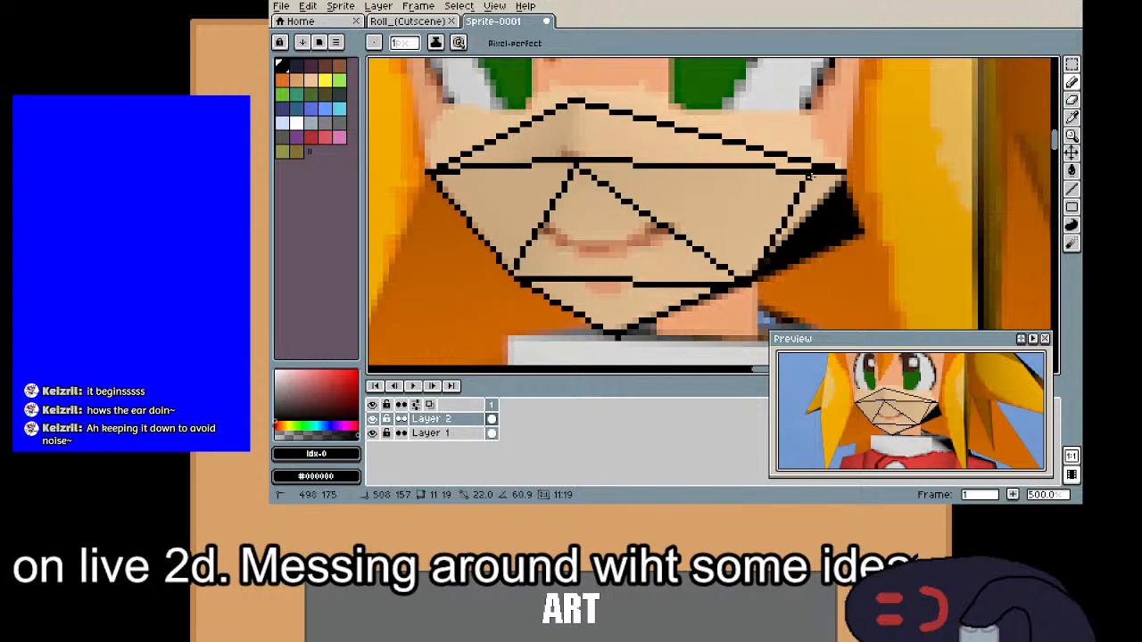
Step: Trace the upper-face edges from the cheeks to the hat, plus a vertical centre line between the eyes down to the nose
scroll(650, 252, down, 2)
scroll(614, 292, down, 1)
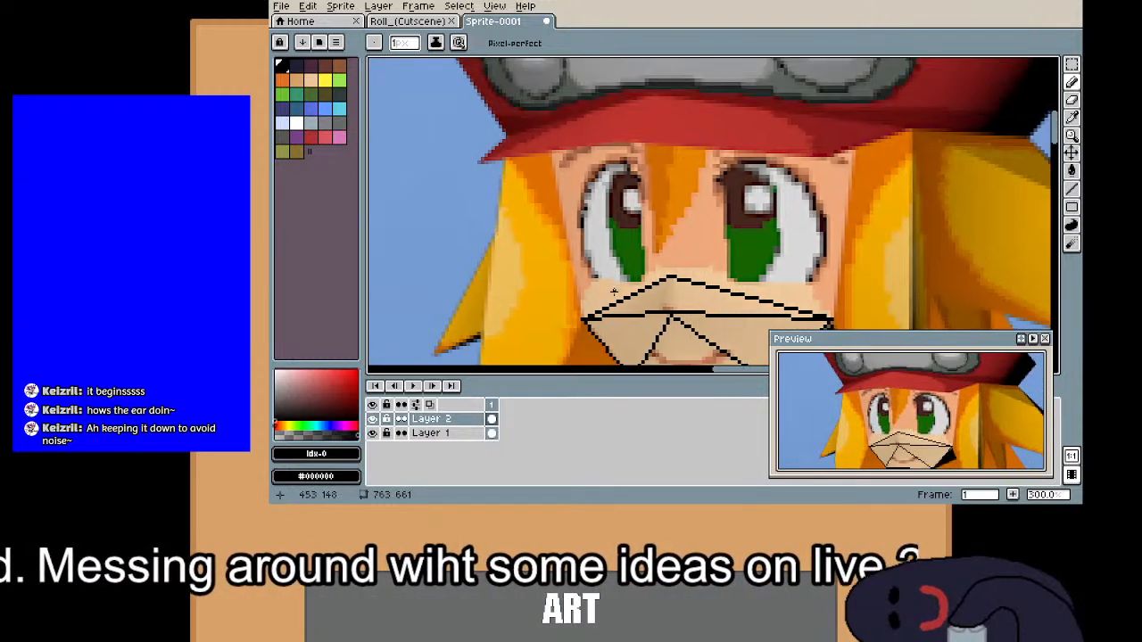
mouse_move(582, 317)
mouse_down()
mouse_move(539, 106)
mouse_move(667, 60)
mouse_move(668, 276)
mouse_up()
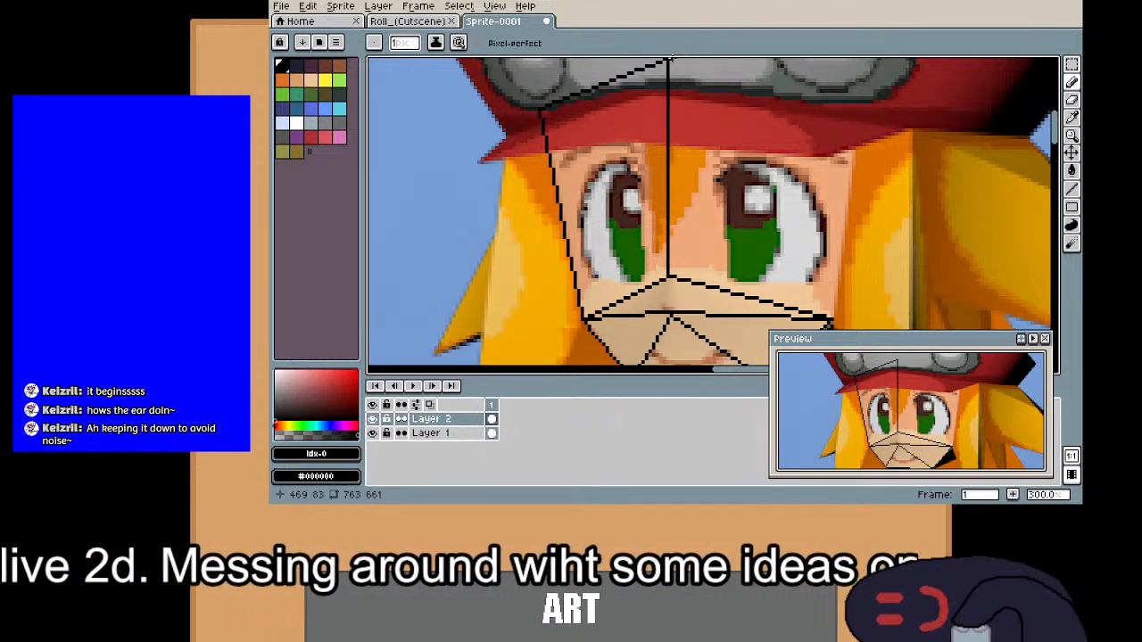
drag(670, 61, 789, 192)
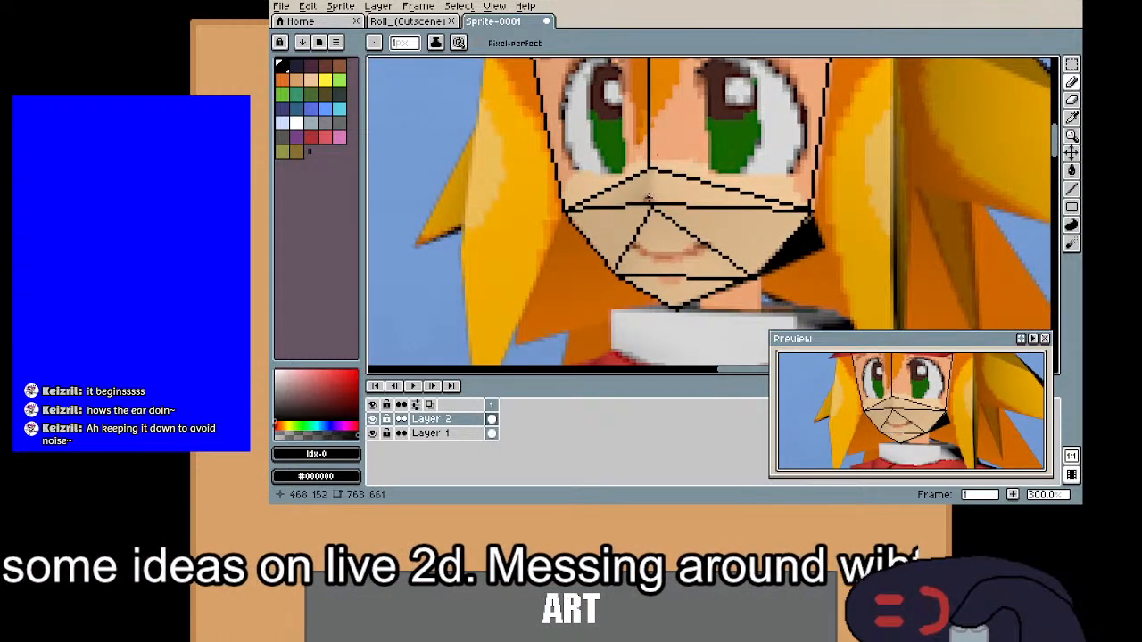
drag(650, 164, 669, 257)
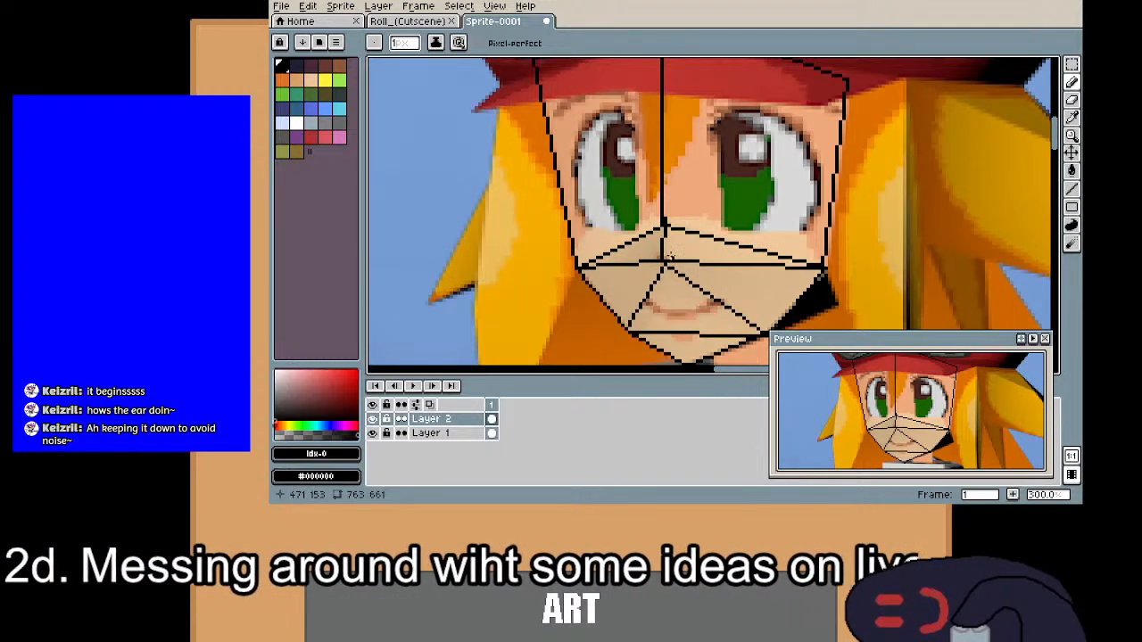
Step: Examine the traced wireframe around the nose, cheeks and mouth against the reference face
scroll(640, 251, up, 4)
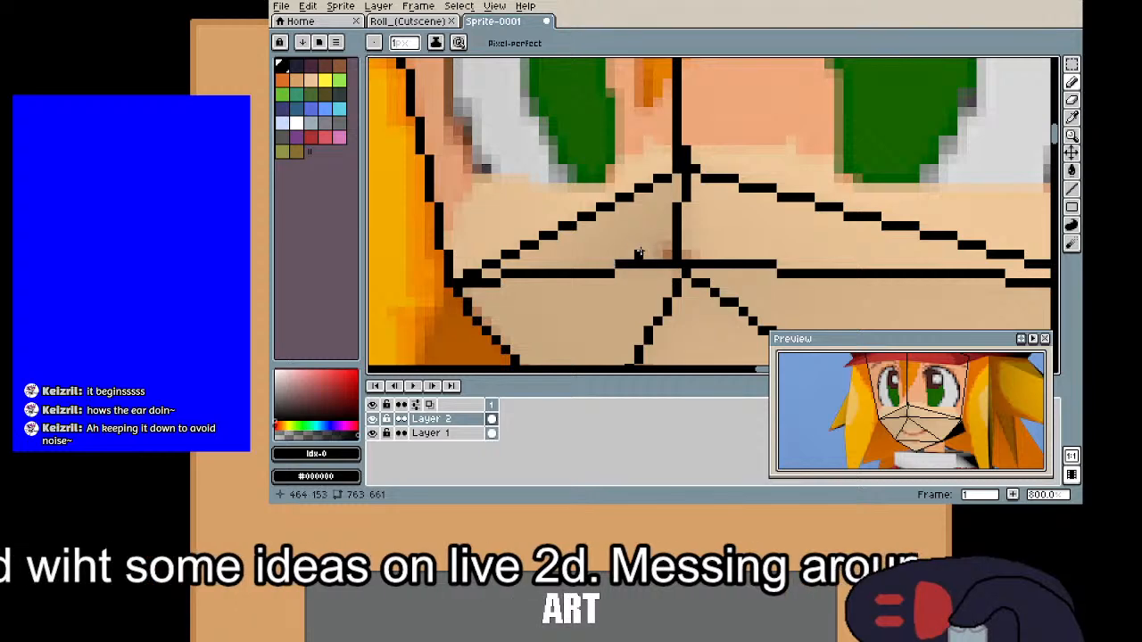
scroll(638, 253, down, 4)
drag(639, 254, 750, 205)
scroll(867, 176, up, 5)
drag(841, 278, 754, 156)
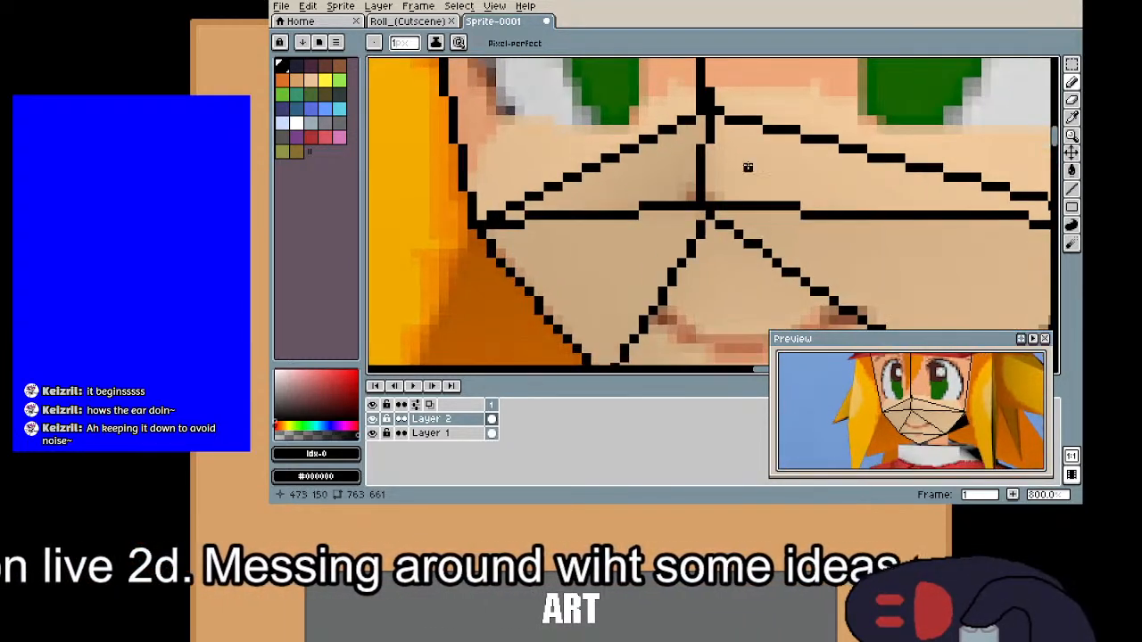
scroll(803, 211, down, 3)
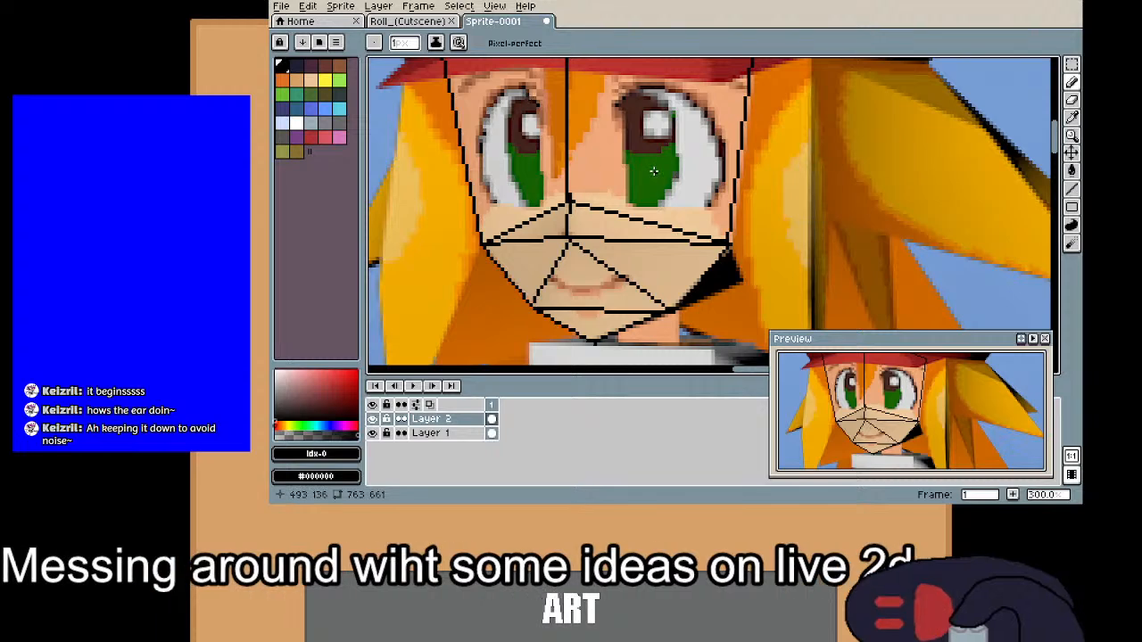
scroll(554, 211, up, 4)
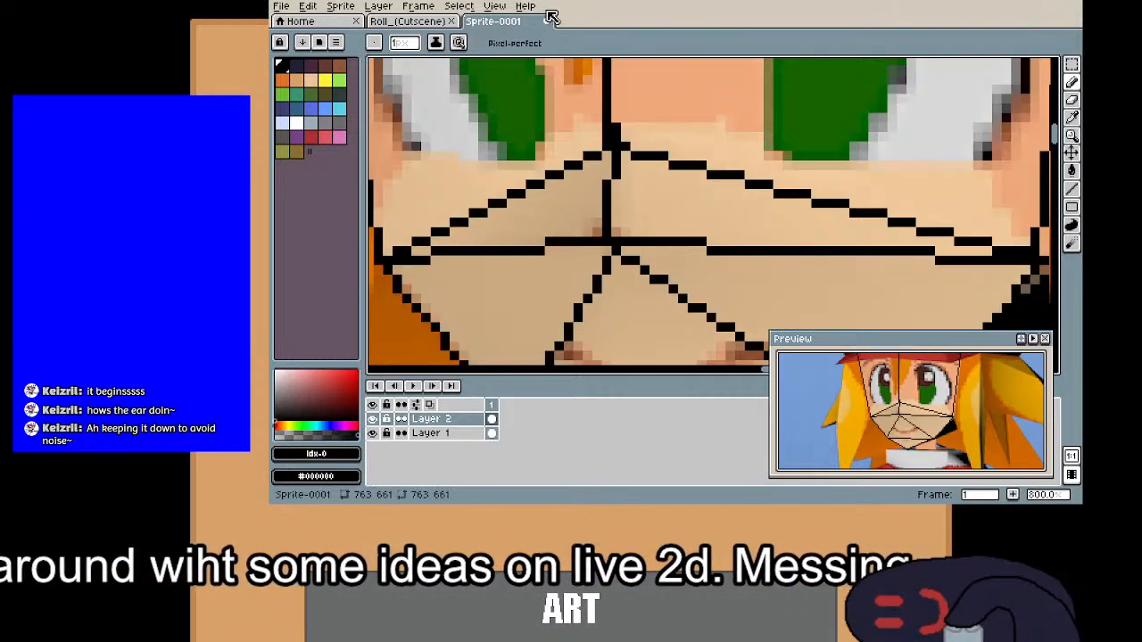
Step: Create a new 256 × 256 px RGB sprite with a transparent background
key(ctrl+n)
text(25)
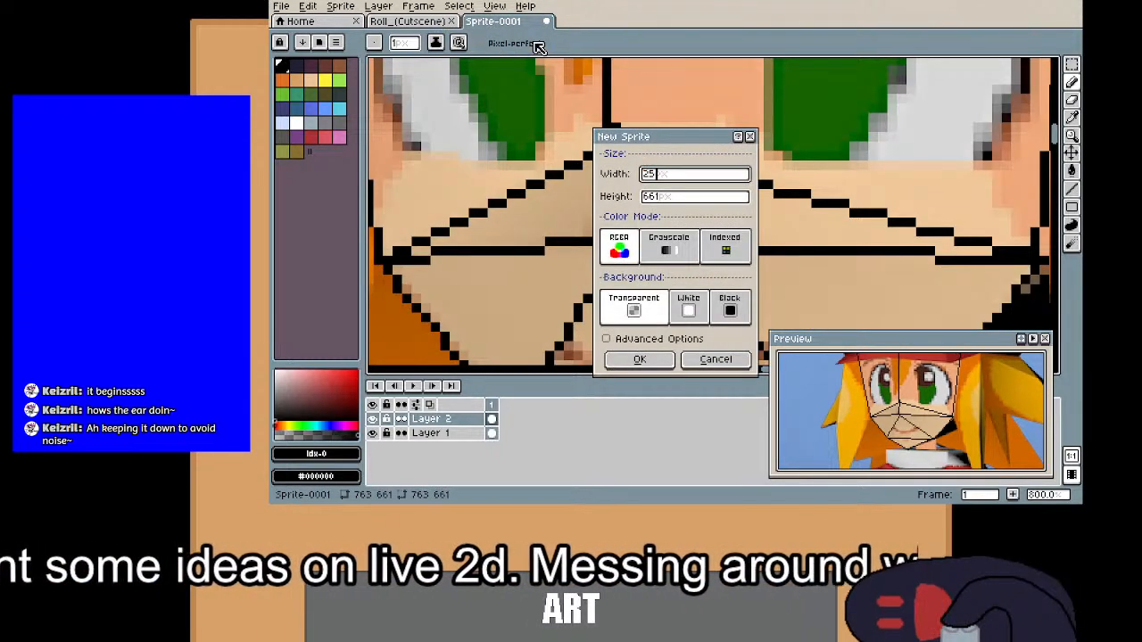
text(6)
key(Tab)
text(256)
key(Return)
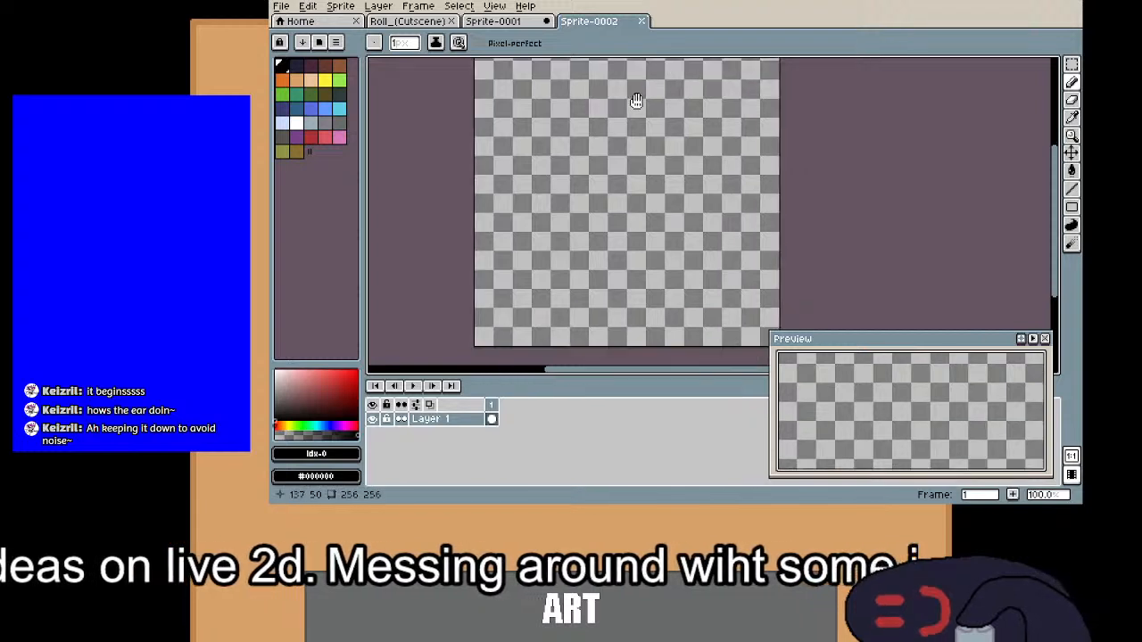
drag(636, 101, 632, 100)
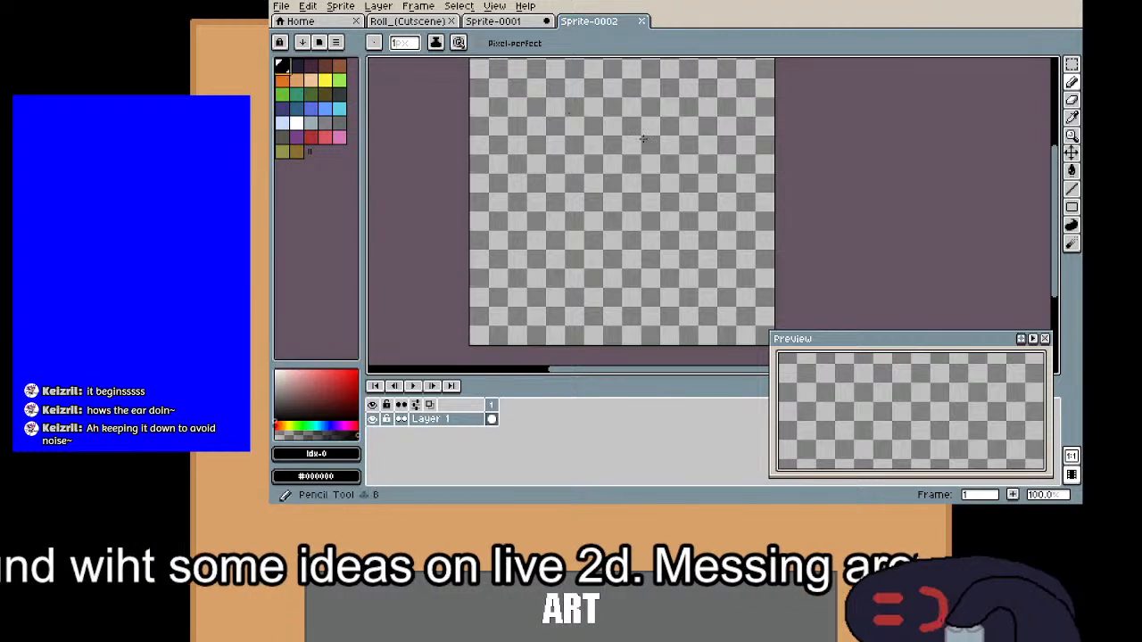
mouse_move(578, 121)
mouse_down()
mouse_move(541, 223)
mouse_move(646, 184)
mouse_up()
key(ctrl+z)
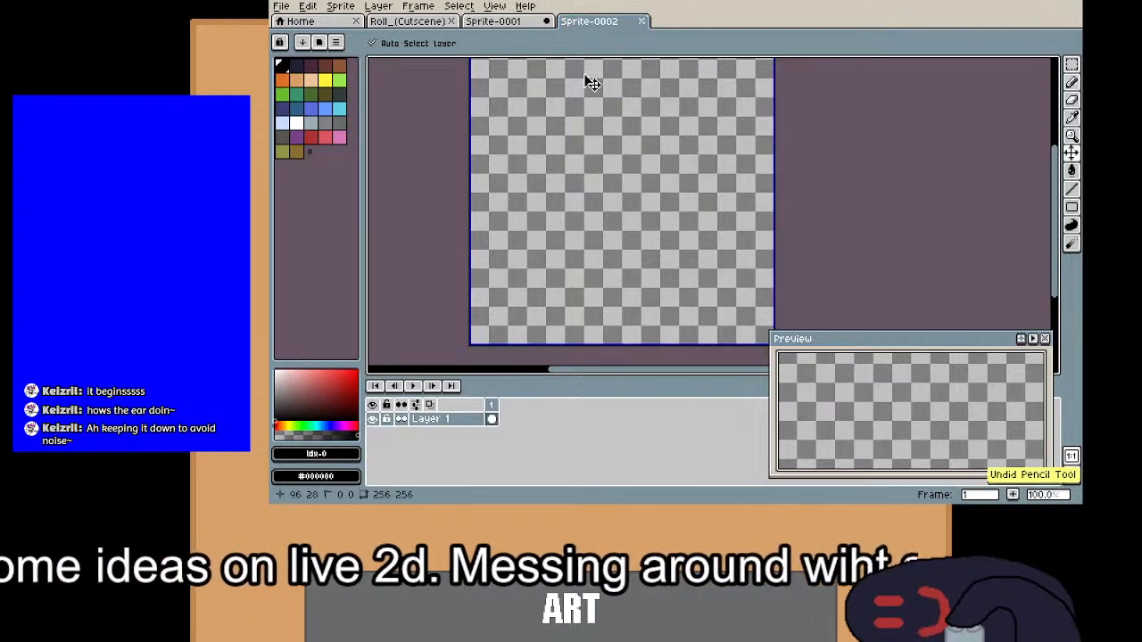
click(497, 7)
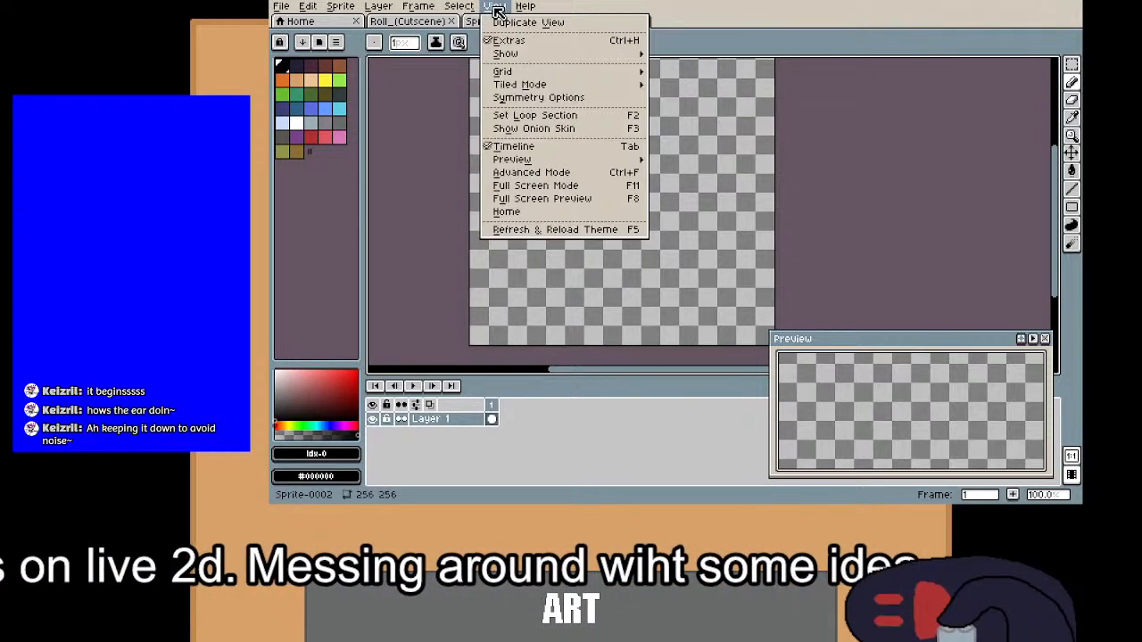
mouse_move(546, 56)
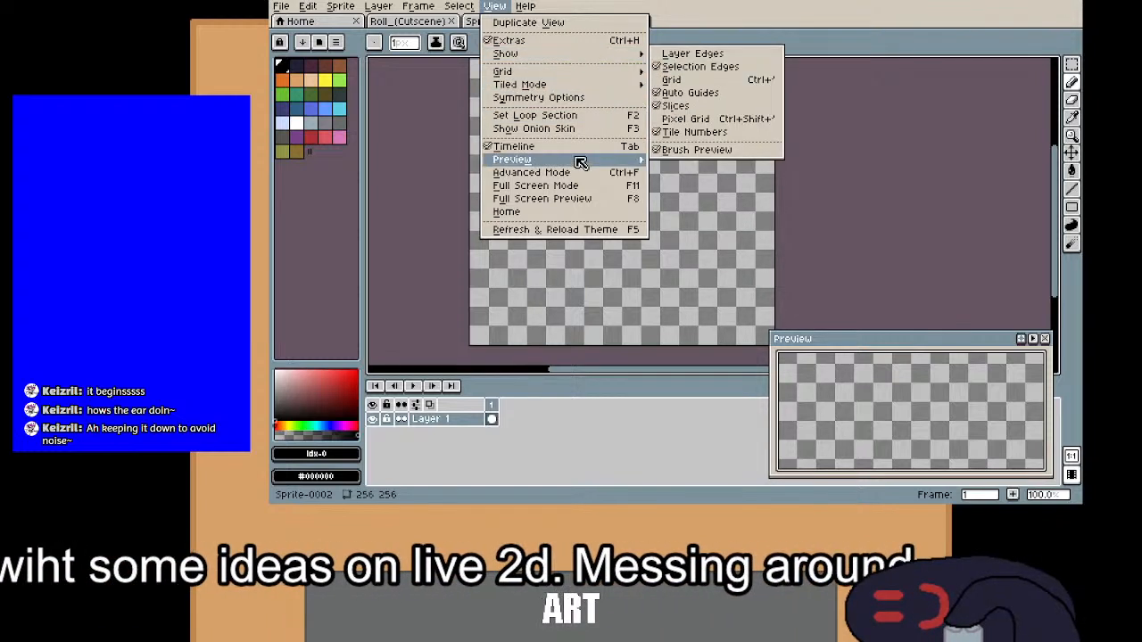
mouse_move(581, 162)
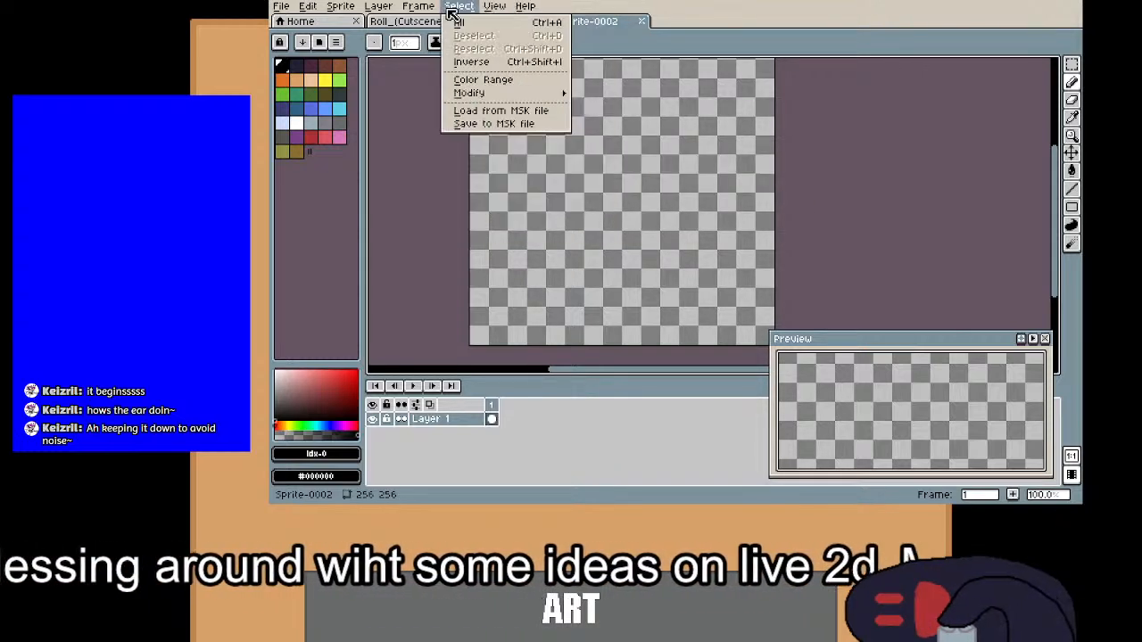
mouse_move(346, 14)
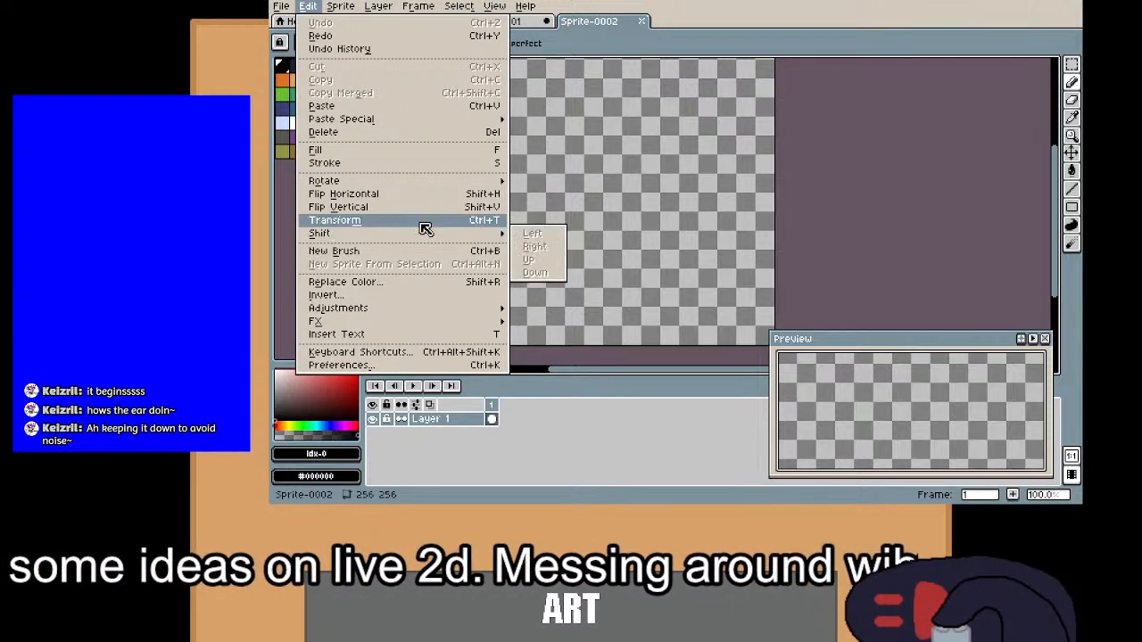
mouse_move(459, 7)
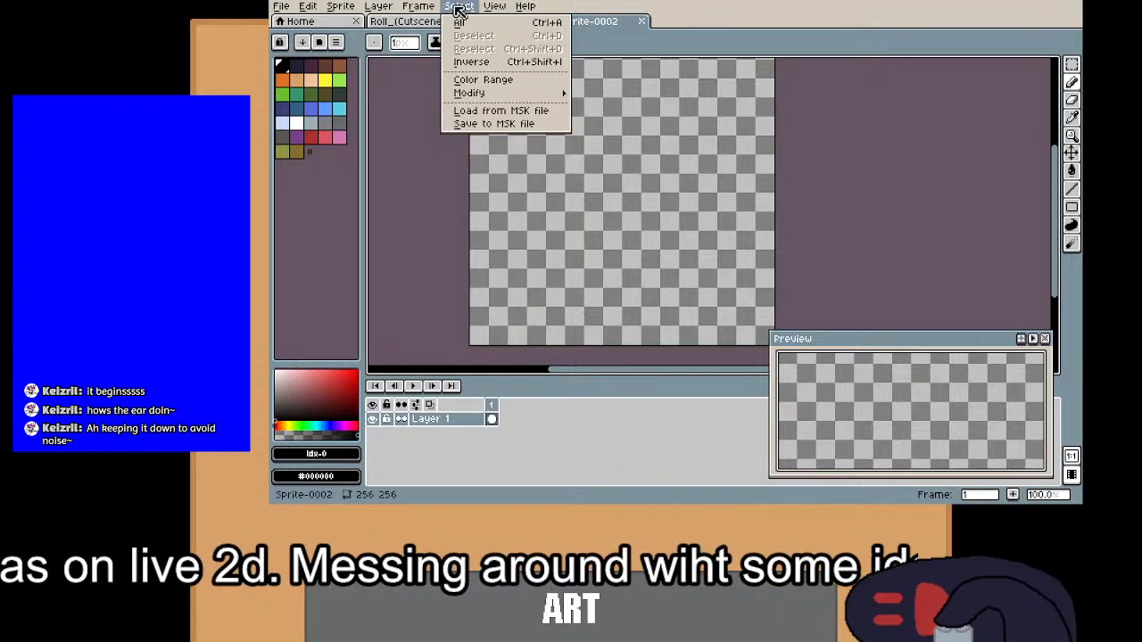
mouse_move(510, 93)
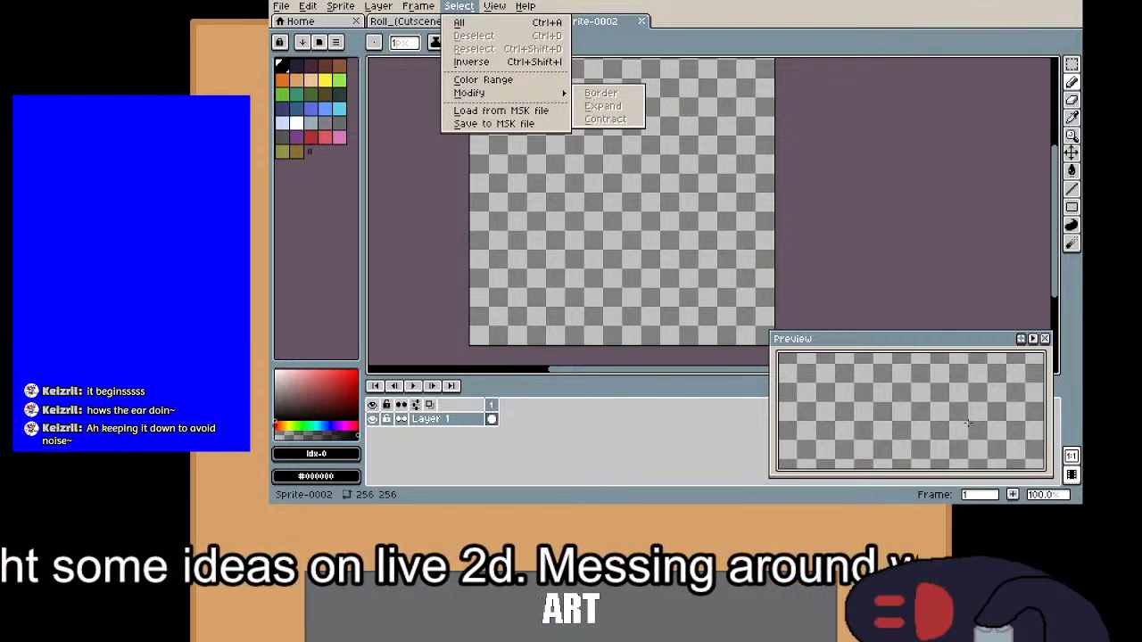
click(797, 145)
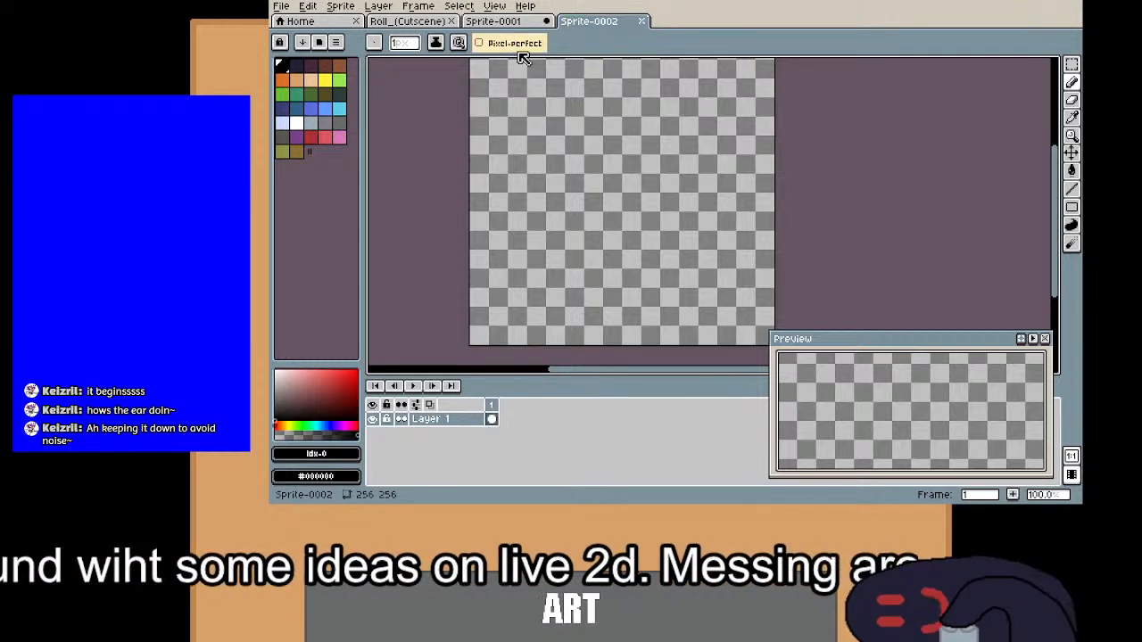
Step: Enable the symmetry options with left-right mirroring about the canvas's vertical centre line, and show the grid
click(498, 8)
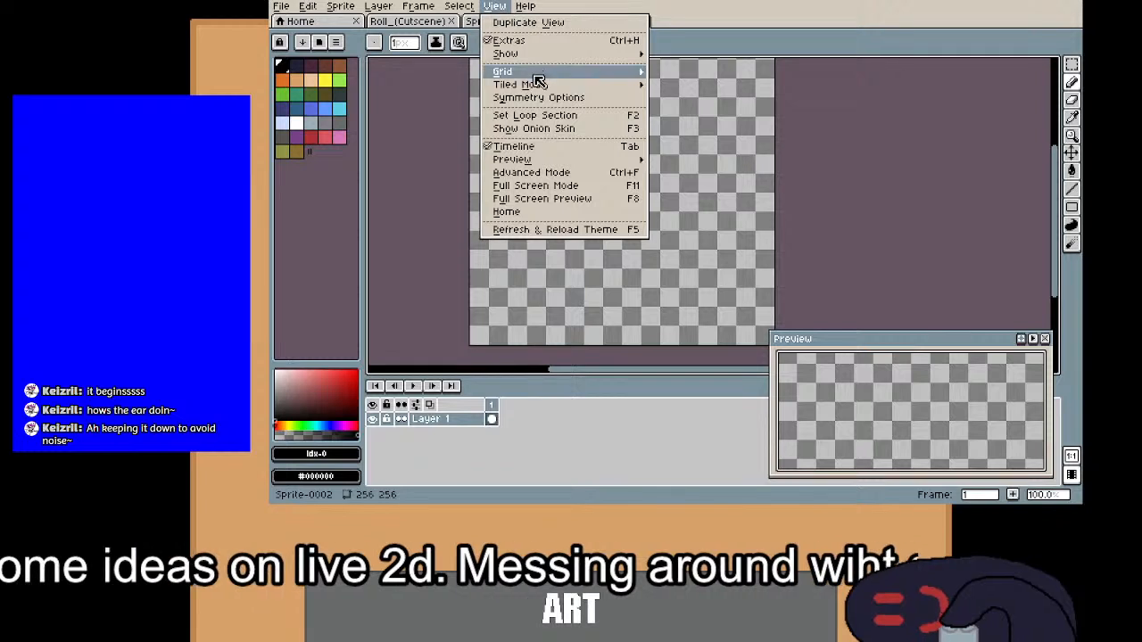
mouse_move(536, 76)
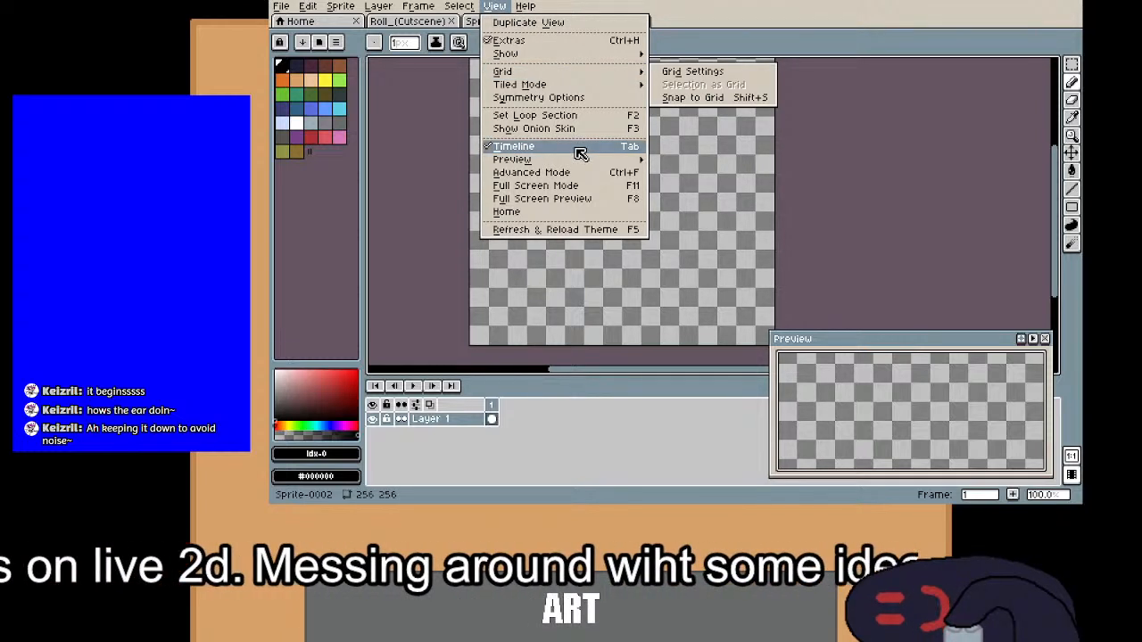
click(575, 100)
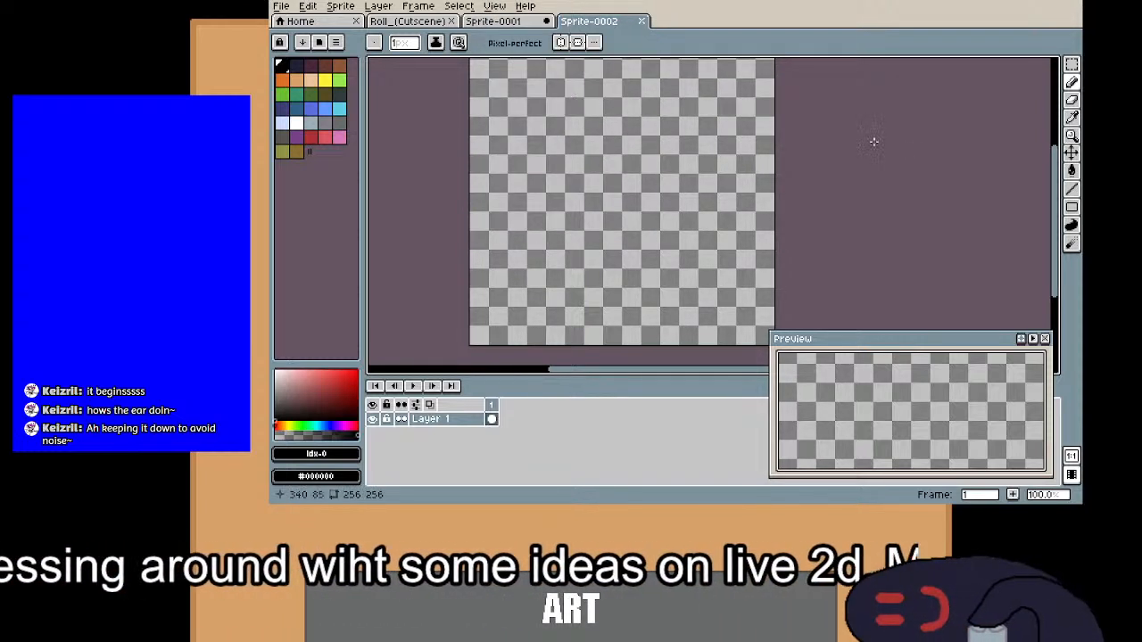
click(560, 42)
scroll(509, 166, right, 2)
drag(538, 191, 530, 234)
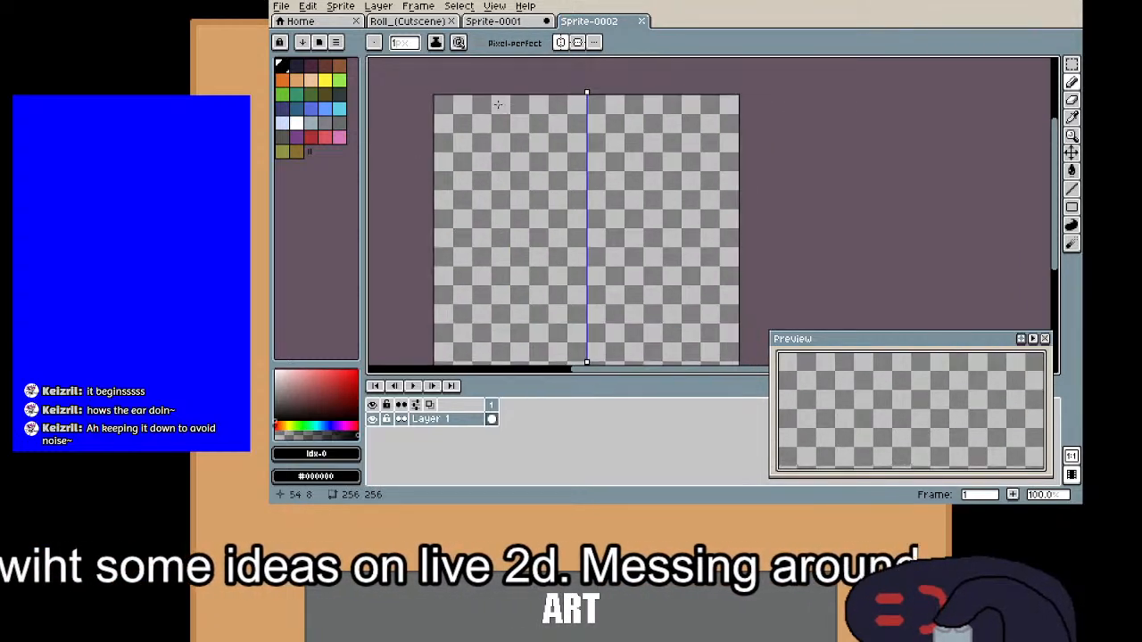
key(ctrl+apostrophe)
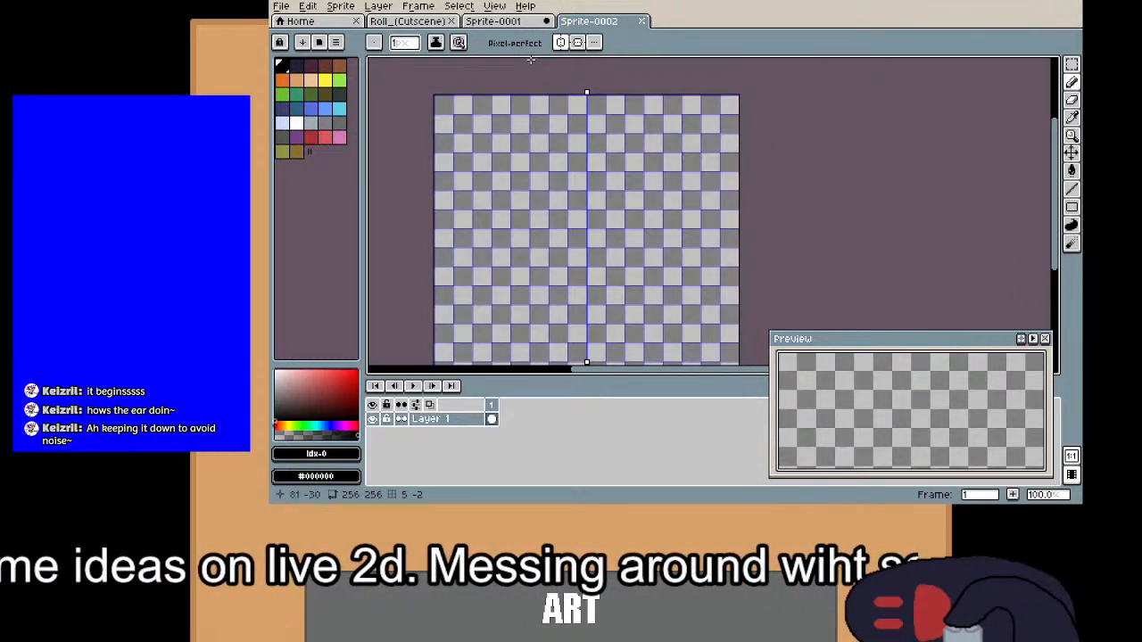
click(495, 7)
mouse_move(504, 71)
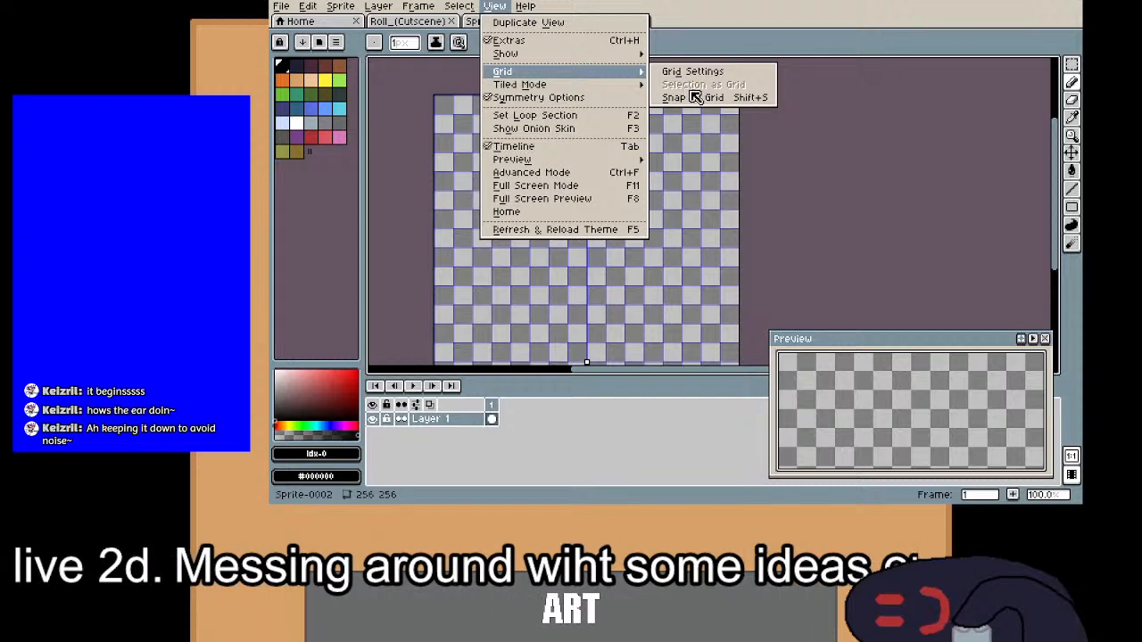
click(692, 97)
click(495, 7)
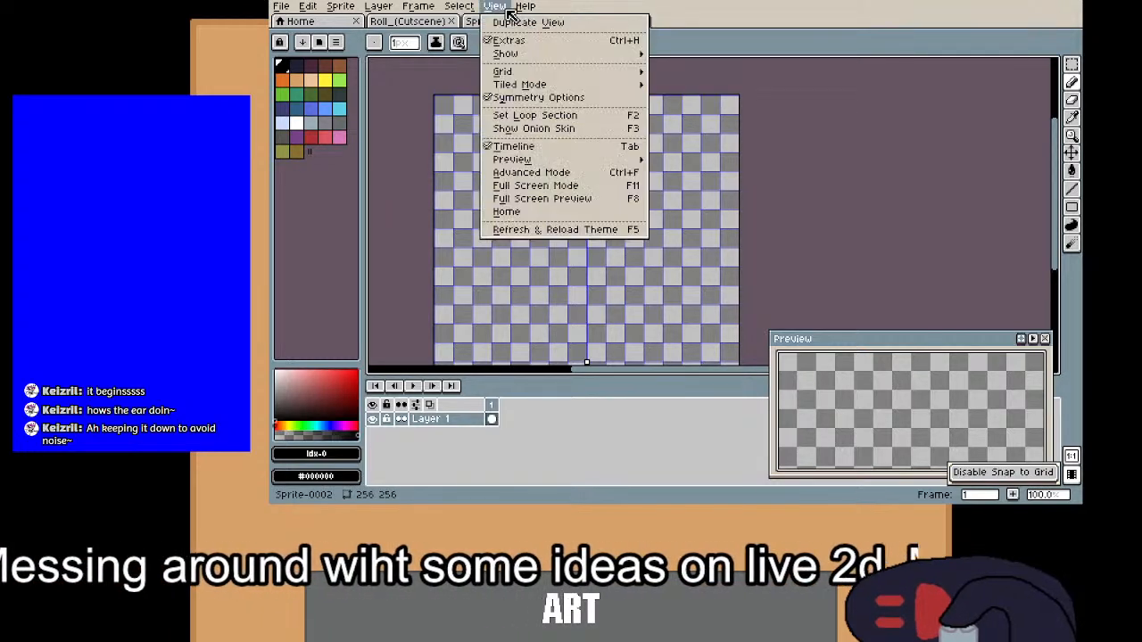
mouse_move(548, 71)
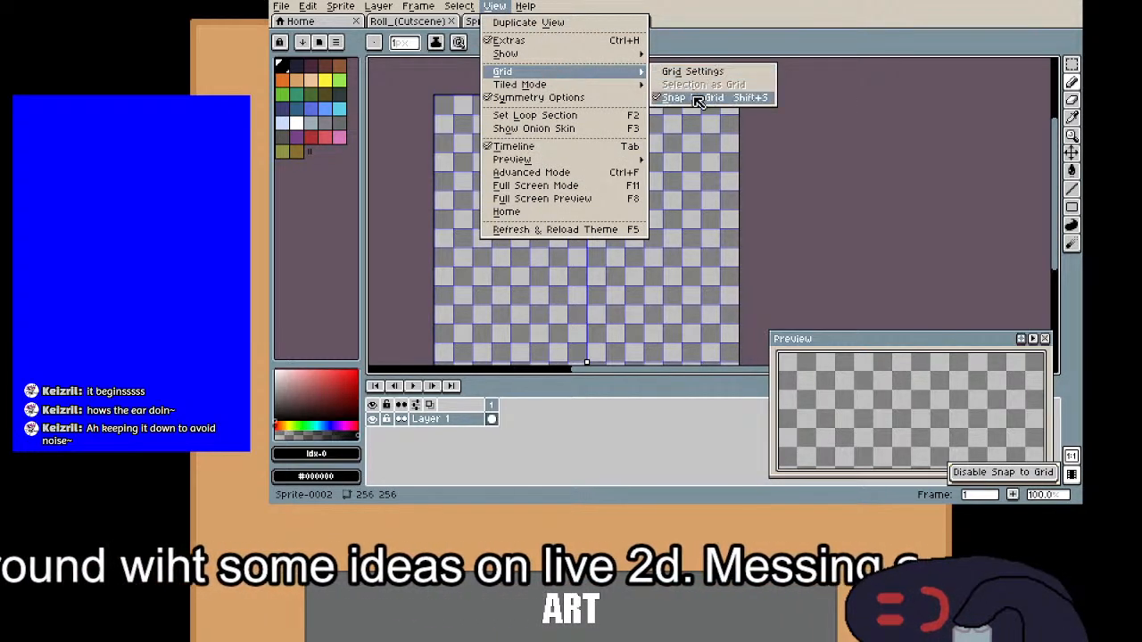
click(702, 97)
click(505, 21)
key(ctrl+Tab)
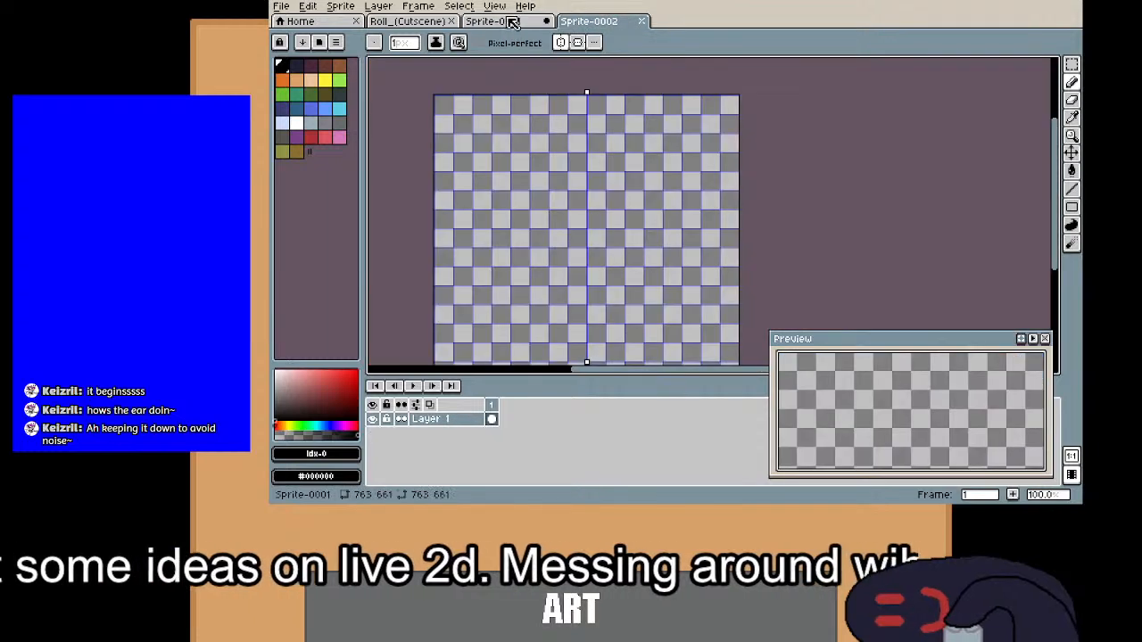
click(496, 6)
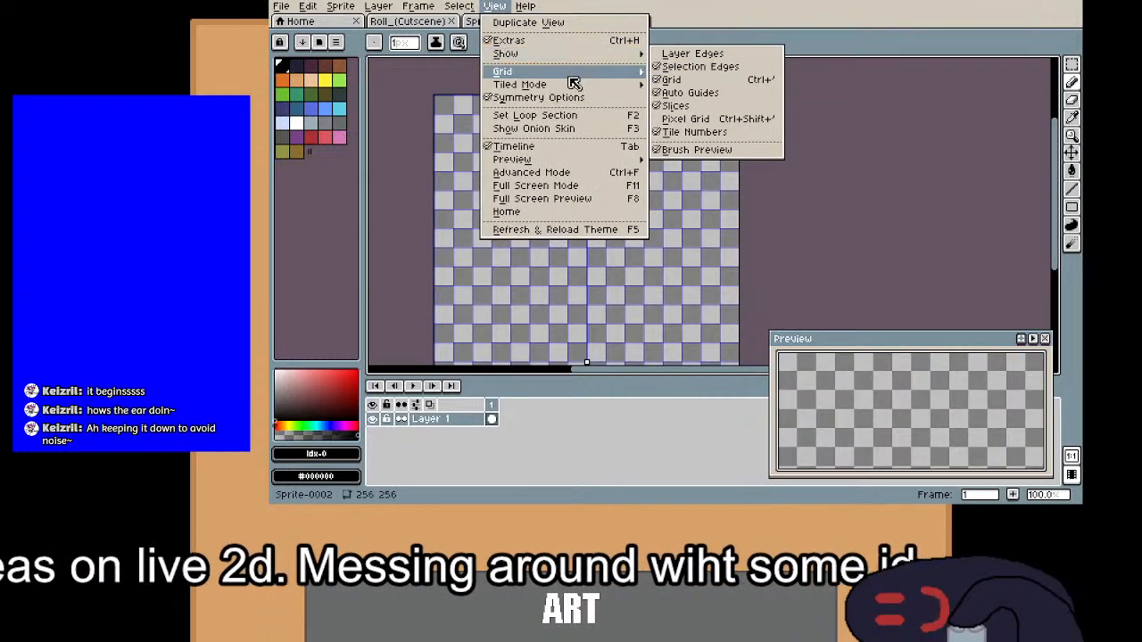
click(691, 64)
click(571, 22)
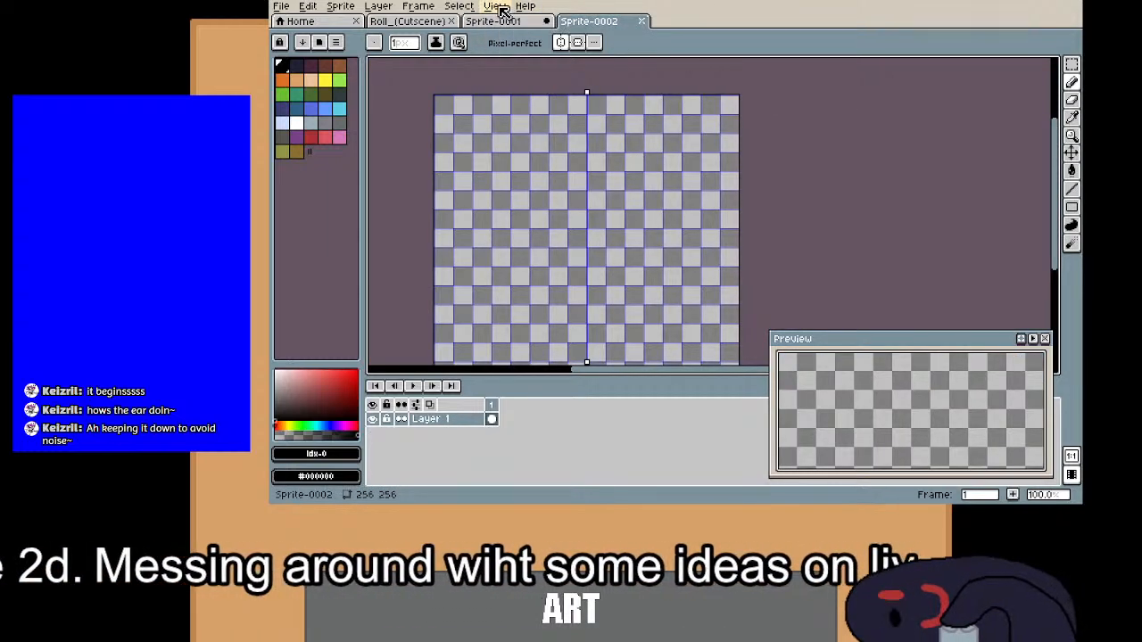
Step: Set the grid cell size to 64 px wide and 64 px high
click(496, 6)
mouse_move(544, 79)
click(667, 72)
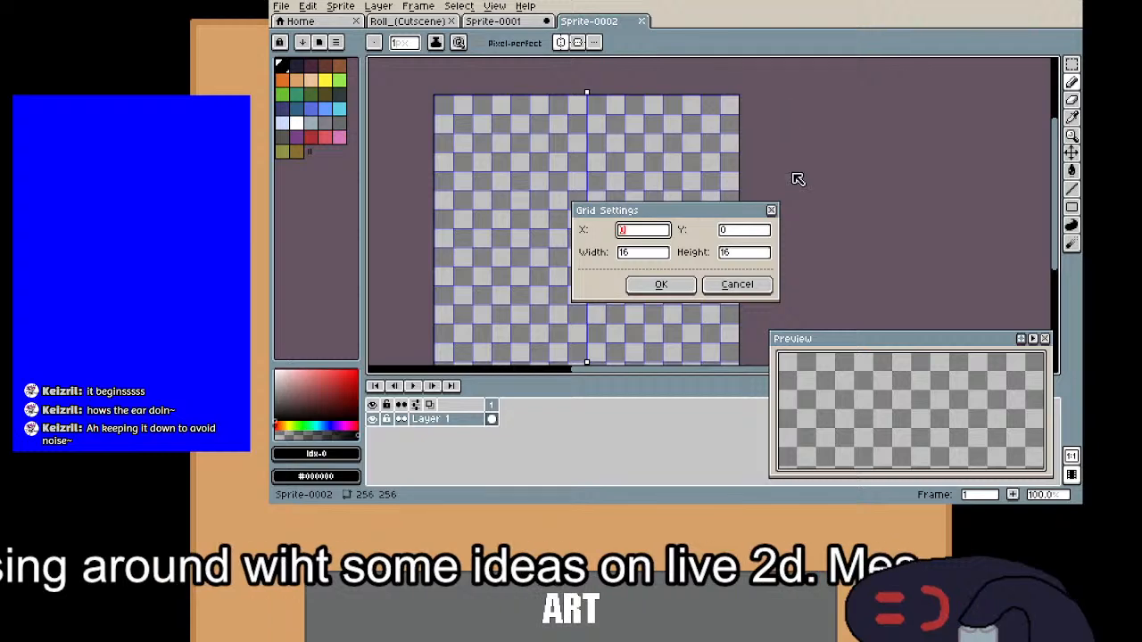
click(648, 256)
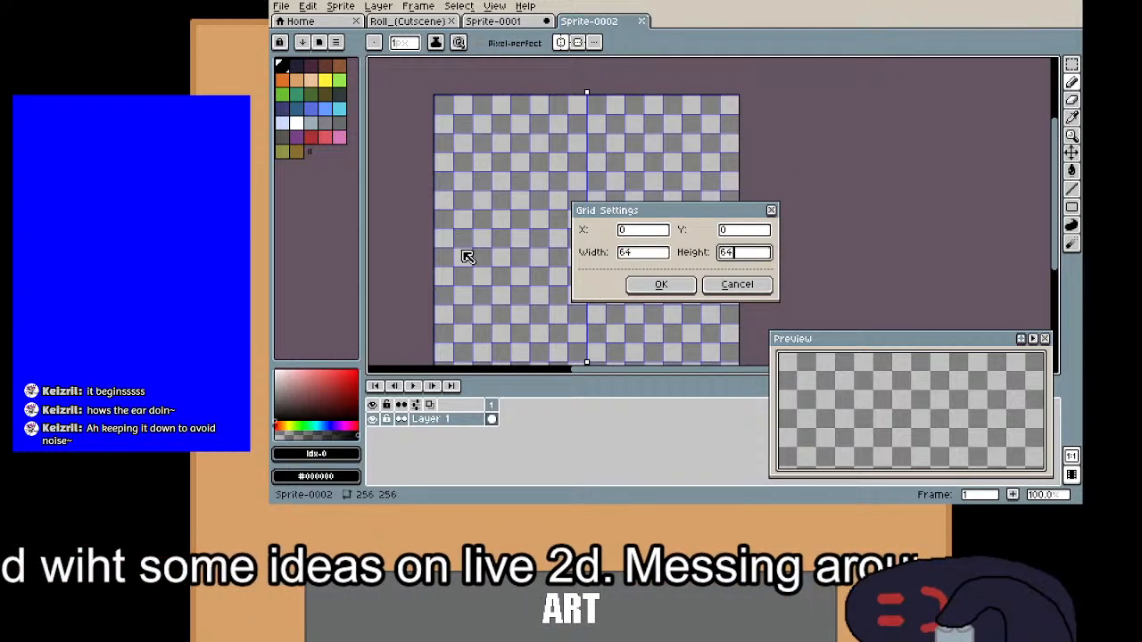
key(Return)
scroll(562, 205, down, 3)
scroll(611, 202, up, 2)
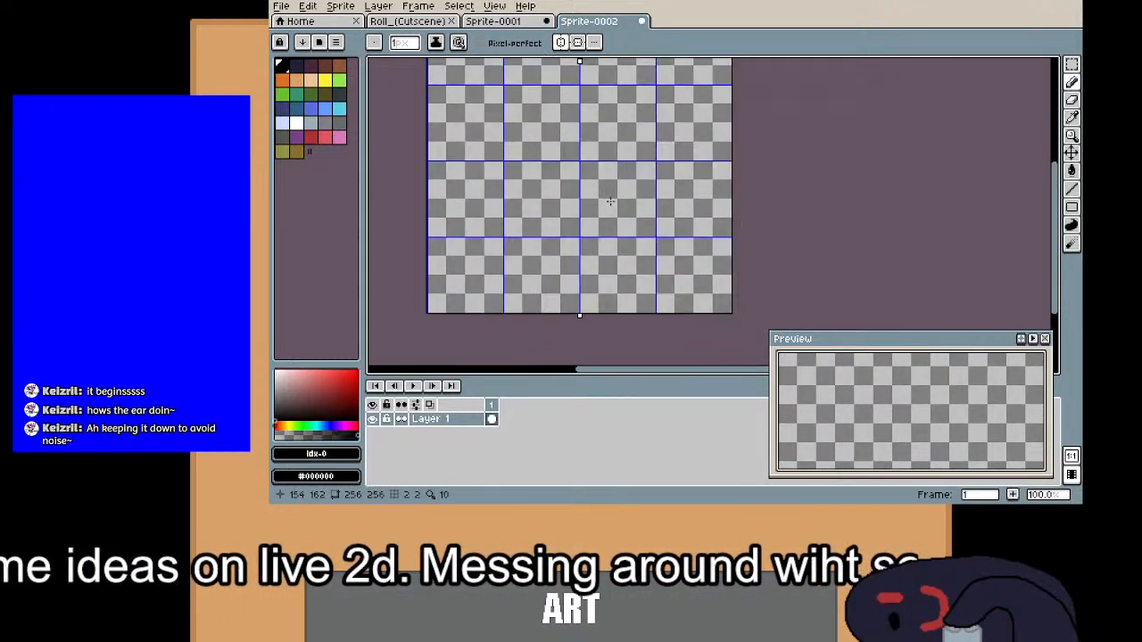
Step: With the light peach palette colour and a round 64 px Pencil, stamp a circle on the symmetry axis just below the canvas centre
click(311, 81)
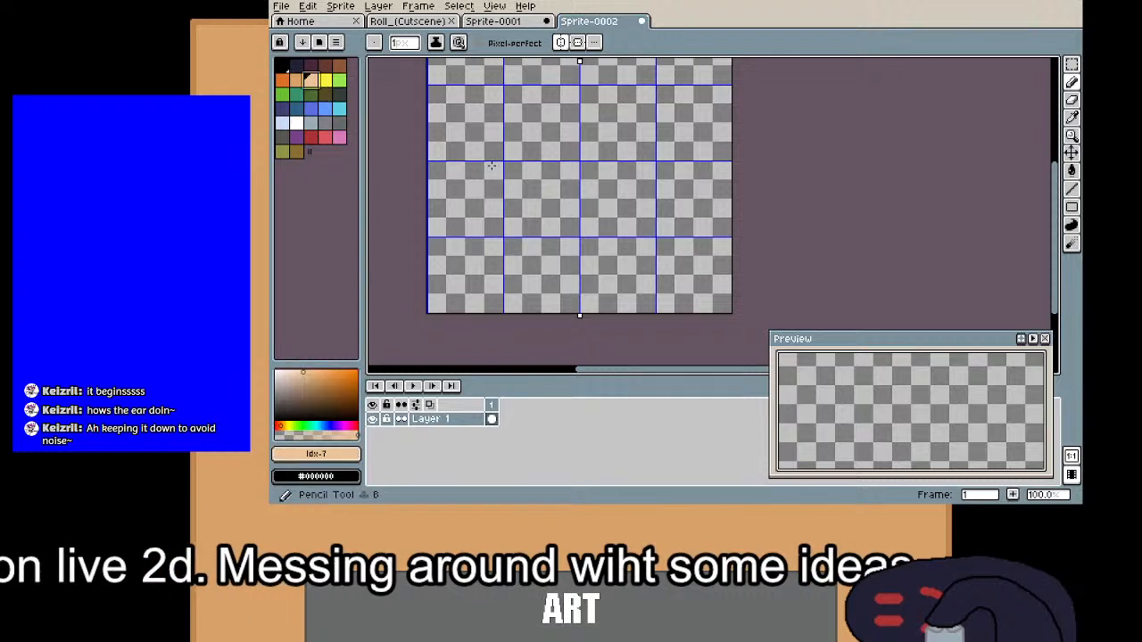
scroll(622, 212, down, 15)
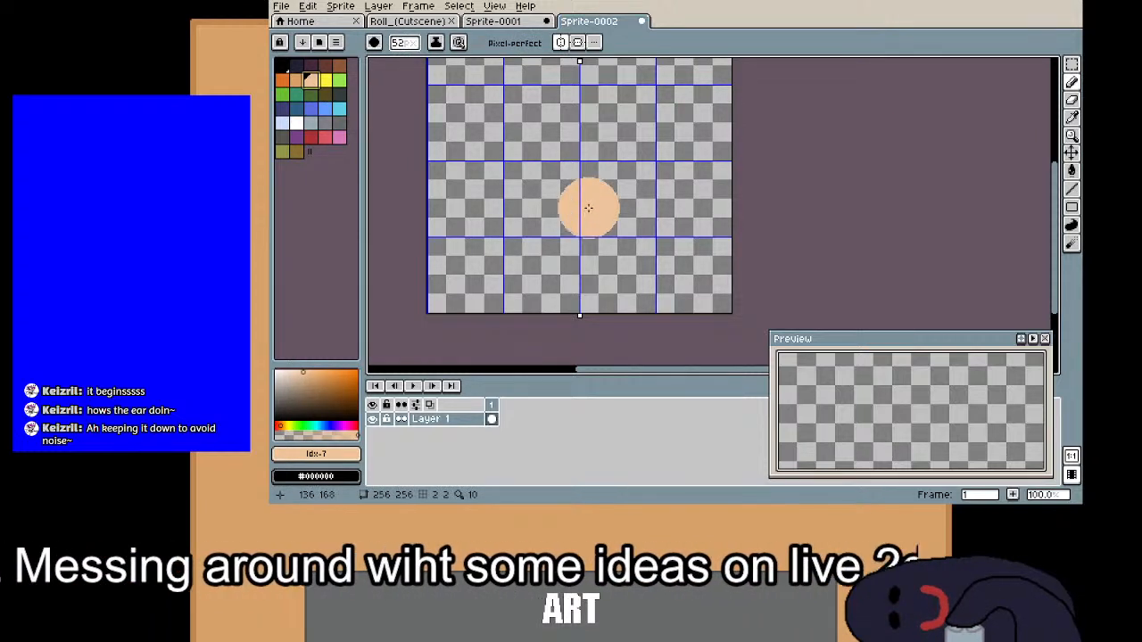
scroll(588, 207, down, 12)
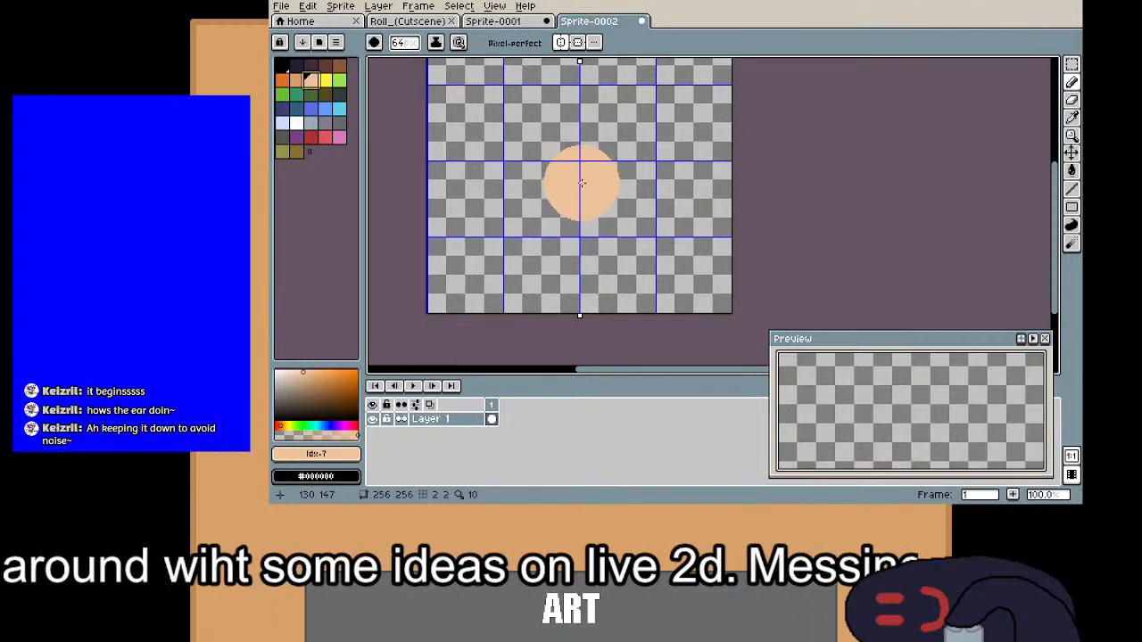
scroll(581, 195, up, 3)
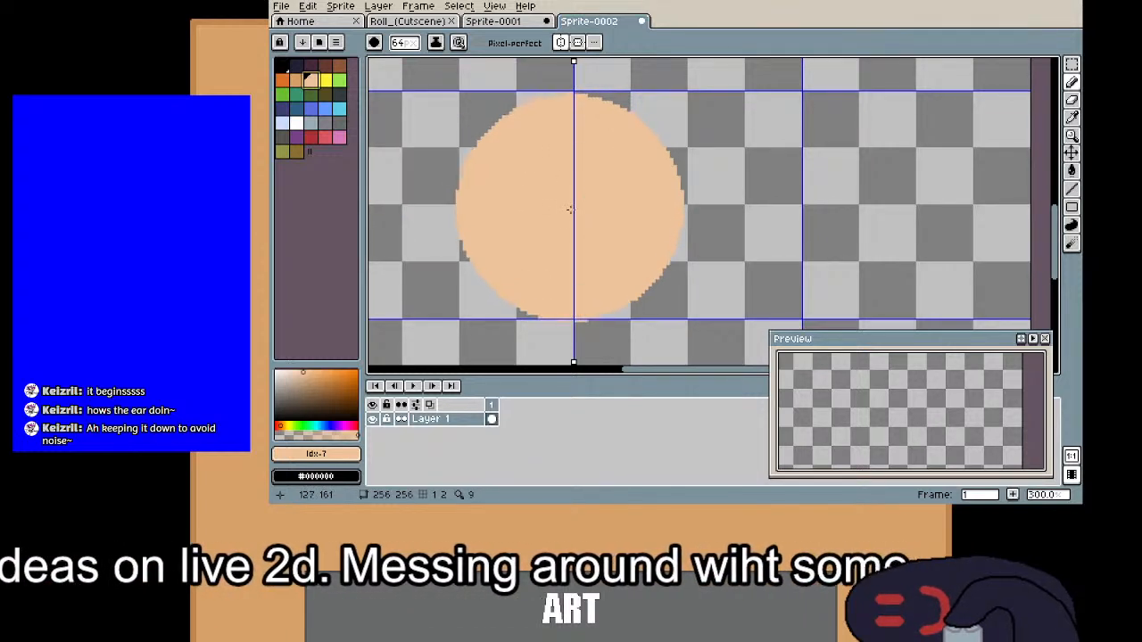
click(572, 206)
Step: Paint a mirrored rounded-diamond head base about 128 px wide, sloping out from a rounded crown and in towards the chin
drag(509, 191, 694, 227)
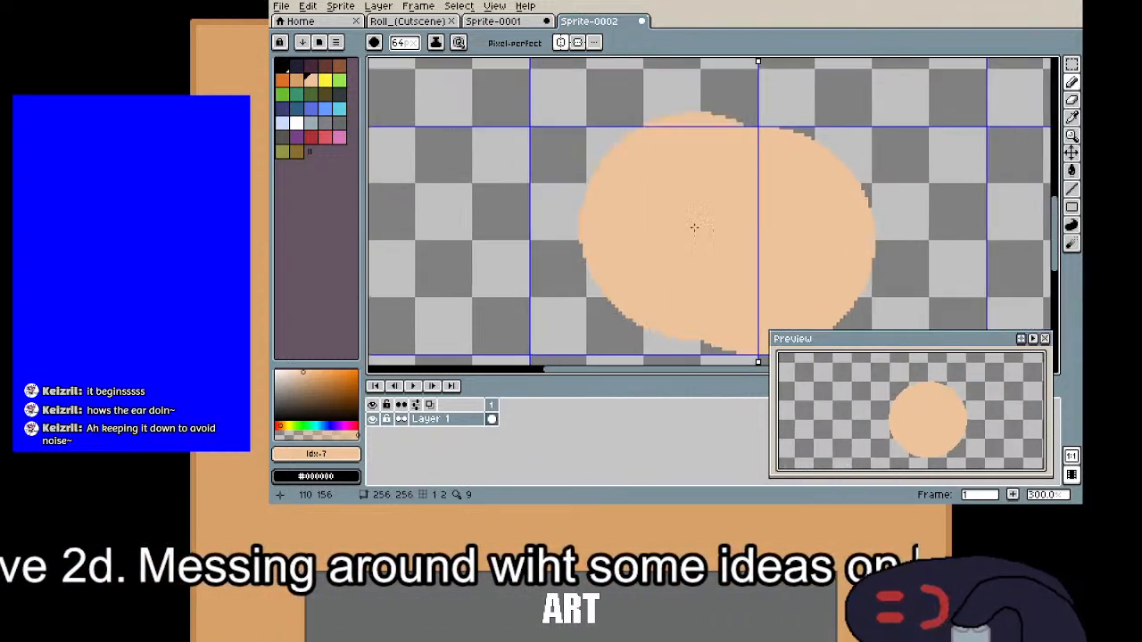
drag(642, 144, 570, 331)
shift+click(645, 134)
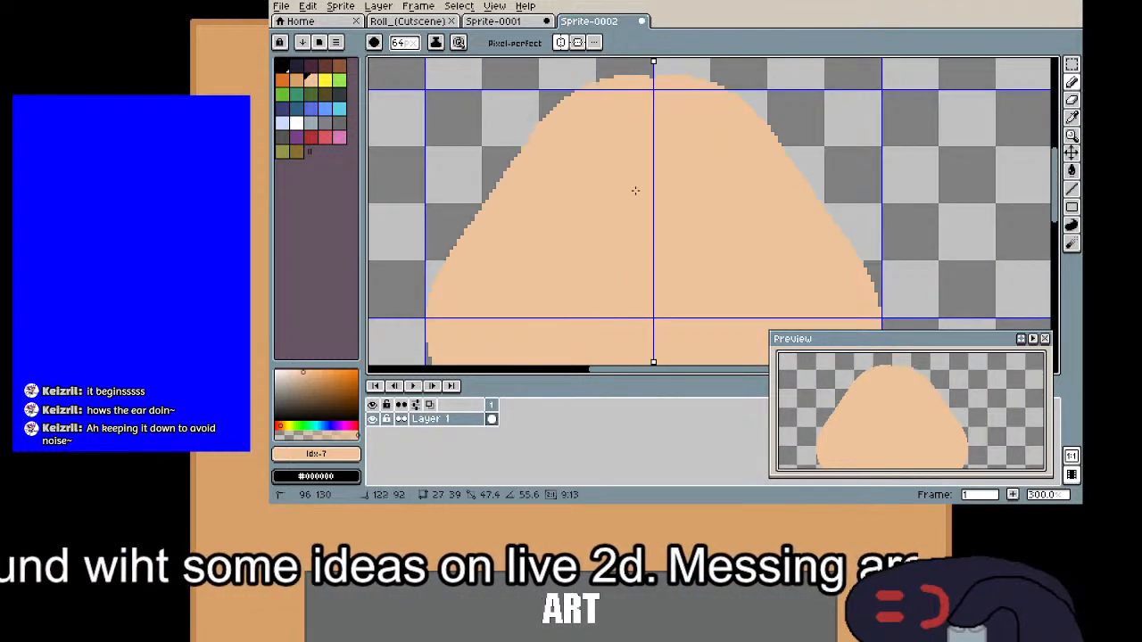
mouse_move(640, 207)
mouse_down()
mouse_move(589, 214)
mouse_move(545, 255)
mouse_move(539, 281)
mouse_move(530, 97)
mouse_up()
drag(546, 212, 541, 137)
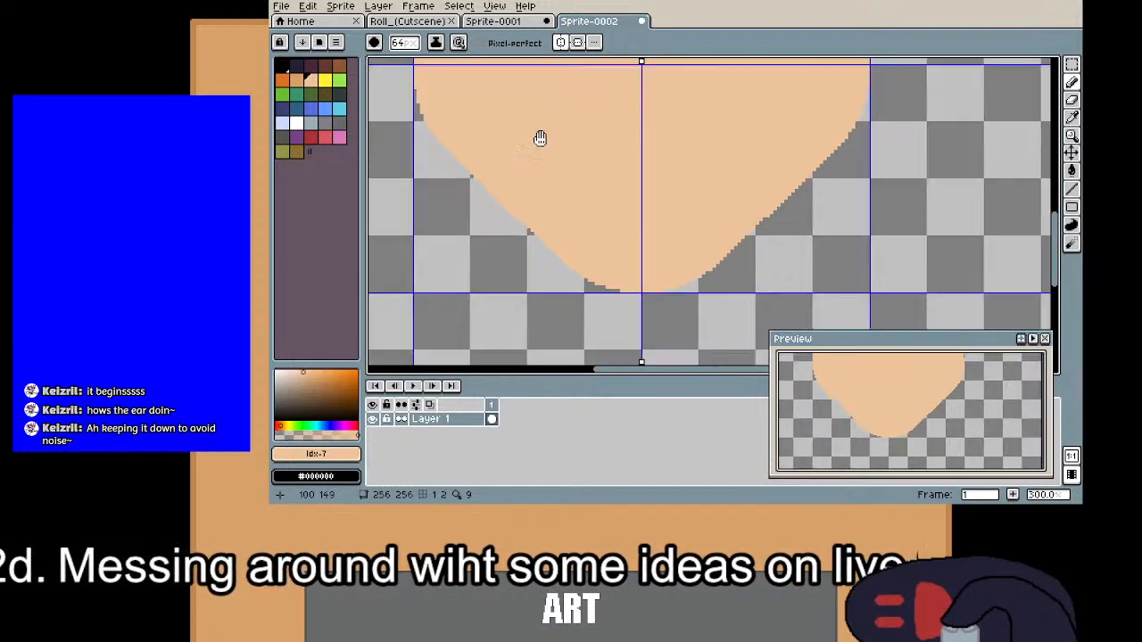
Step: With a 32 px brush, extend the lower face into a mirrored tapering jaw that meets in a shallow chin point on the symmetry axis
drag(599, 252, 607, 146)
scroll(616, 166, down, 4)
scroll(618, 162, up, 3)
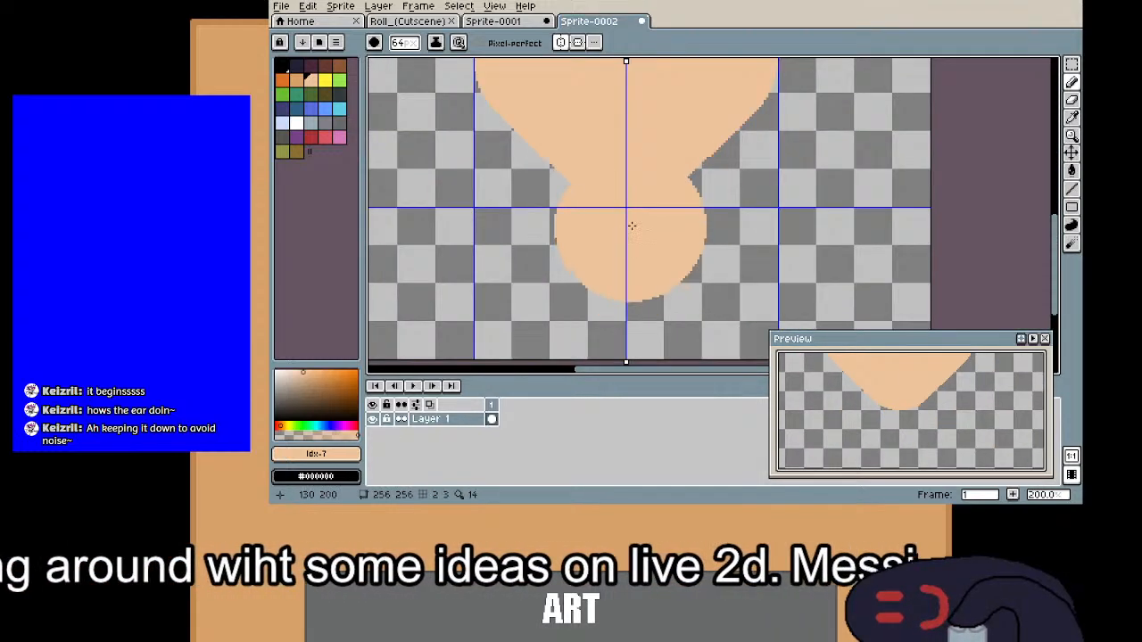
scroll(630, 214, down, 20)
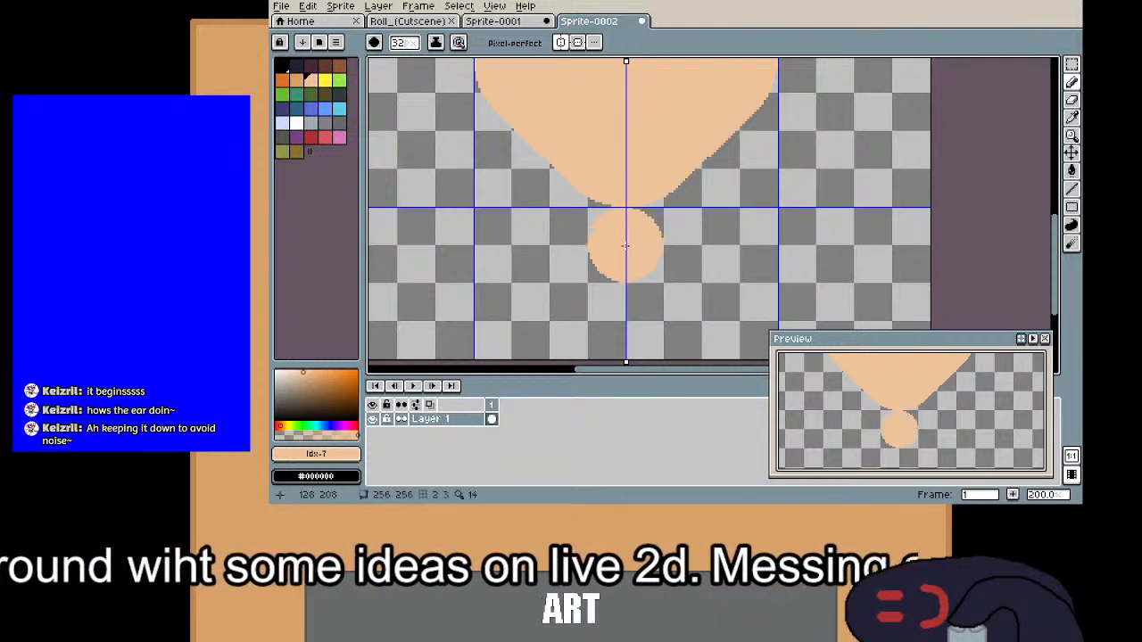
mouse_move(624, 245)
mouse_down()
mouse_move(571, 217)
mouse_move(558, 230)
mouse_move(518, 183)
mouse_move(499, 148)
mouse_move(512, 74)
mouse_up()
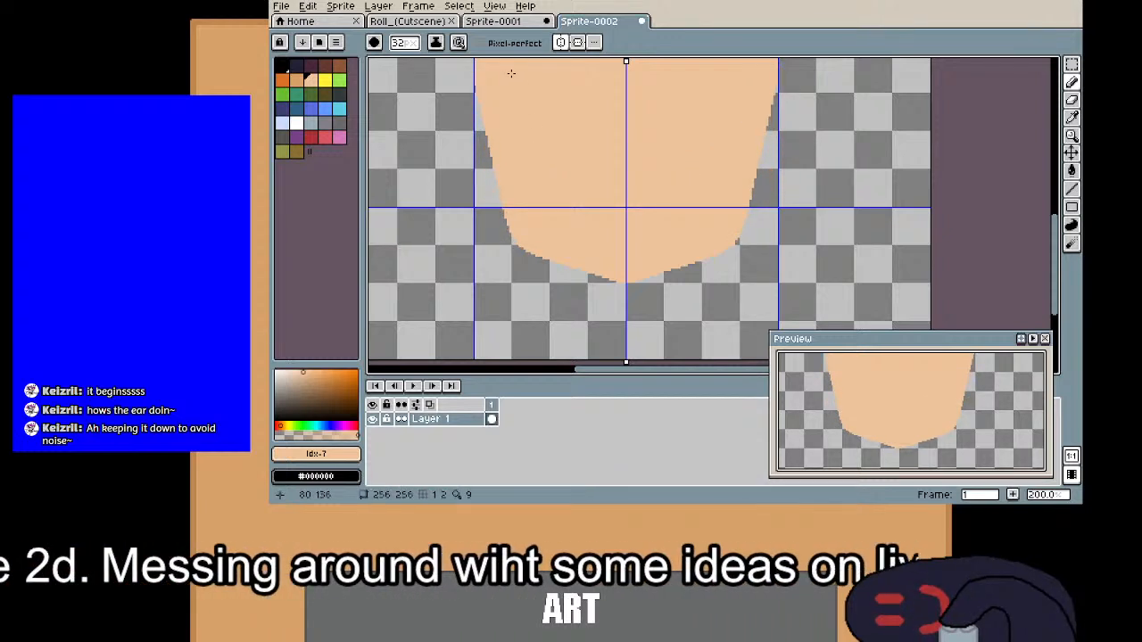
mouse_move(568, 118)
mouse_down()
mouse_move(571, 306)
mouse_move(557, 185)
mouse_up()
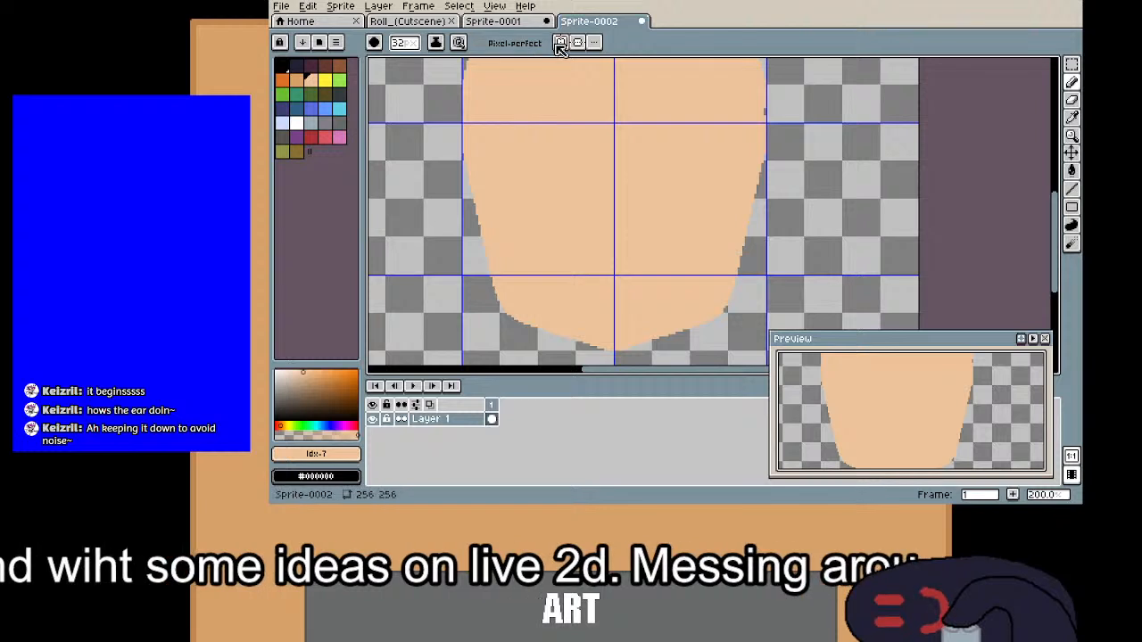
Step: Rename the face shape's layer as face_base
double_click(433, 421)
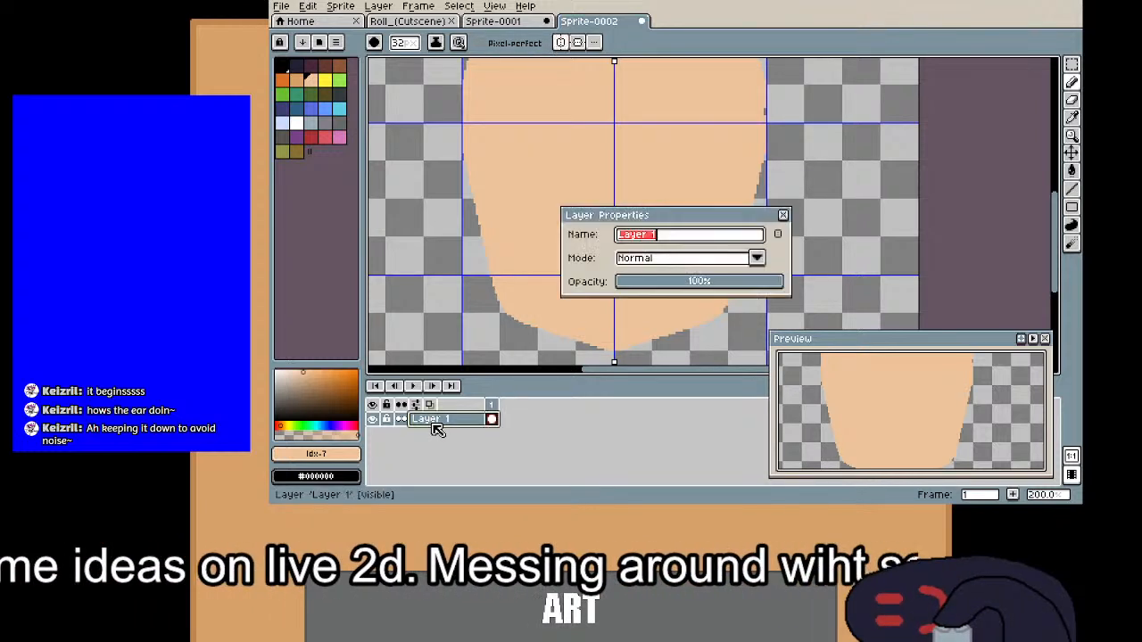
text(face_base)
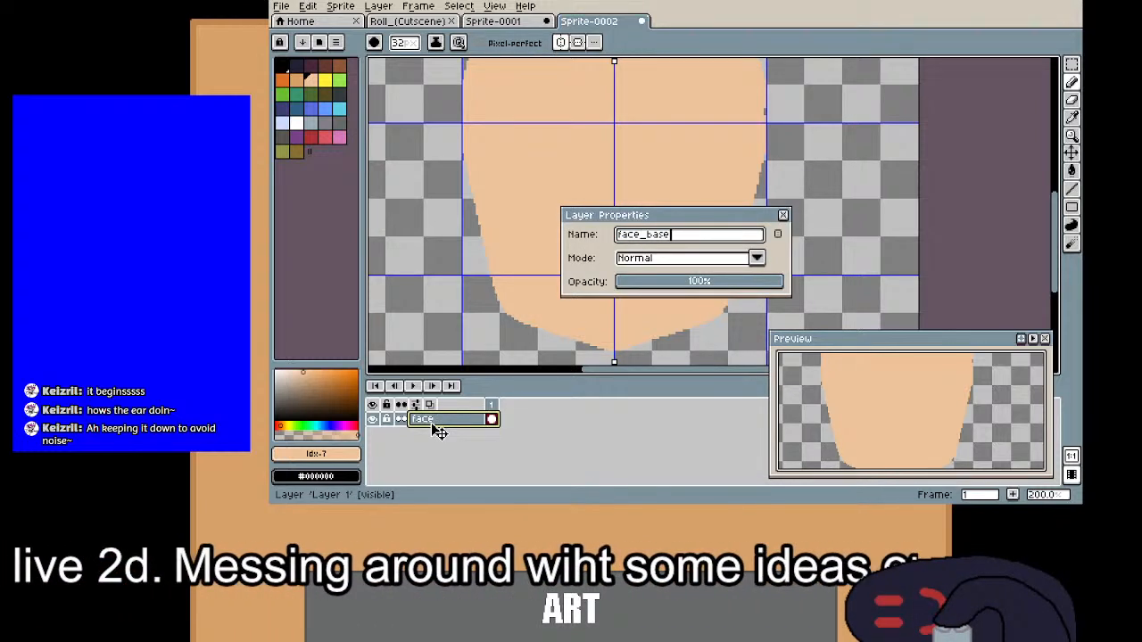
key(Return)
Step: Add a new layer above face_base and keep its default name
right_click(437, 431)
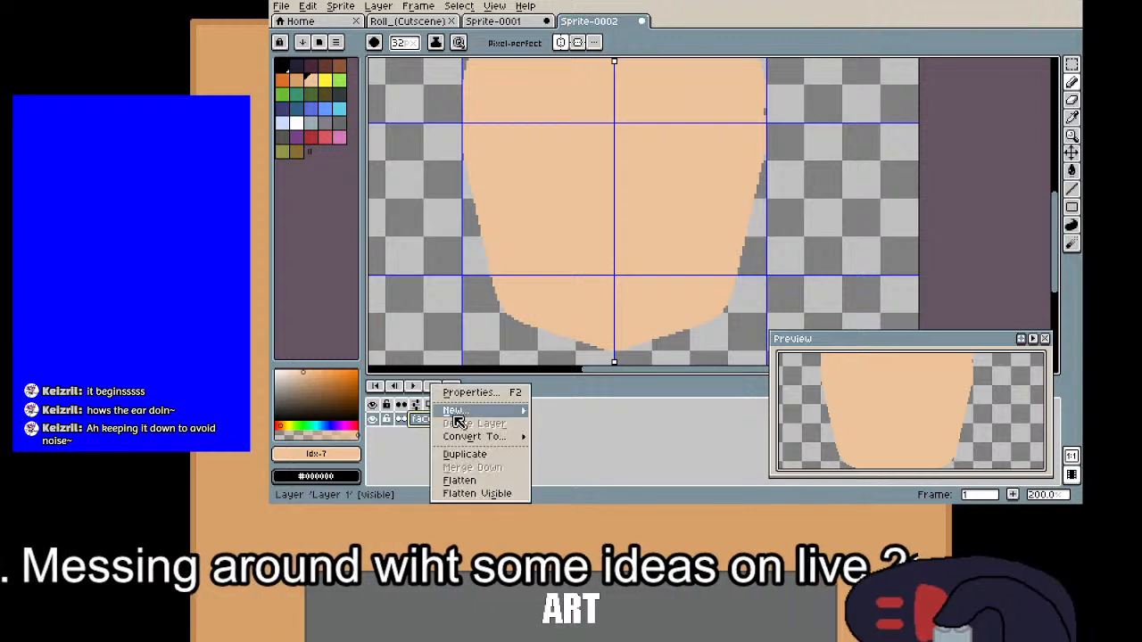
mouse_move(513, 412)
click(555, 410)
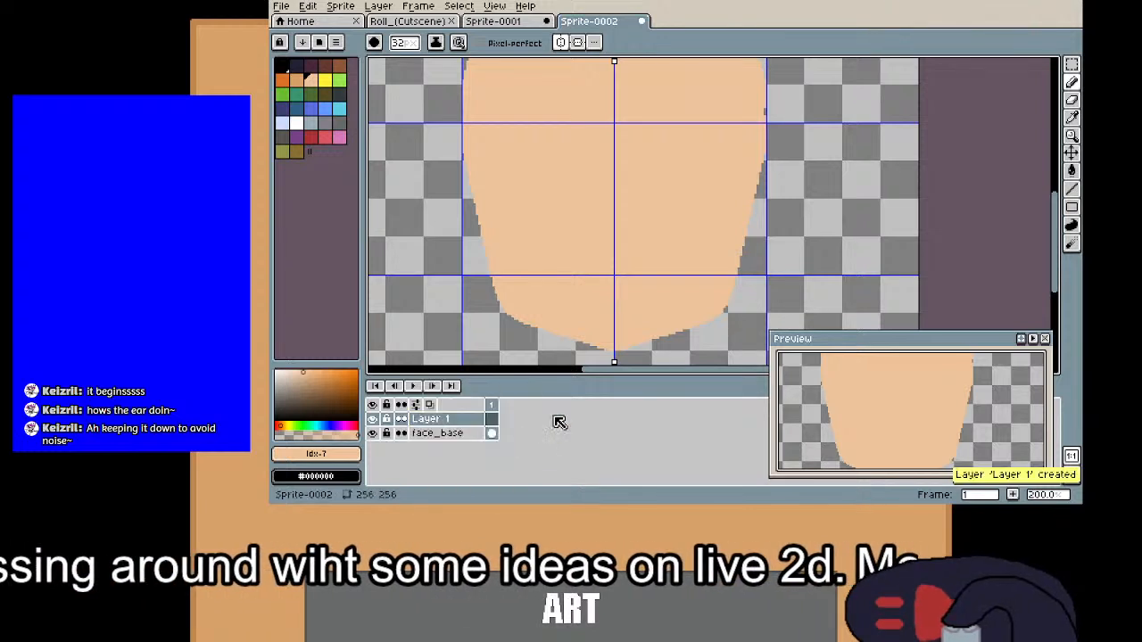
double_click(446, 419)
key(Return)
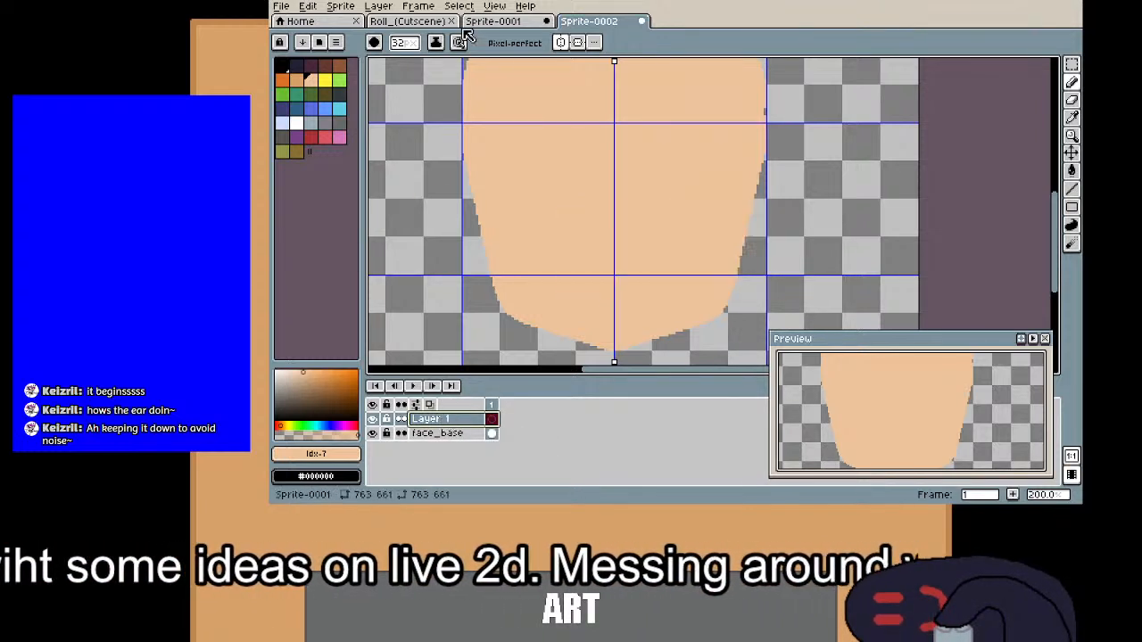
Step: Examine how the eyes are drawn in the Roll_(Cutscene) expression sheet, then return to Sprite-0002
click(495, 21)
click(407, 21)
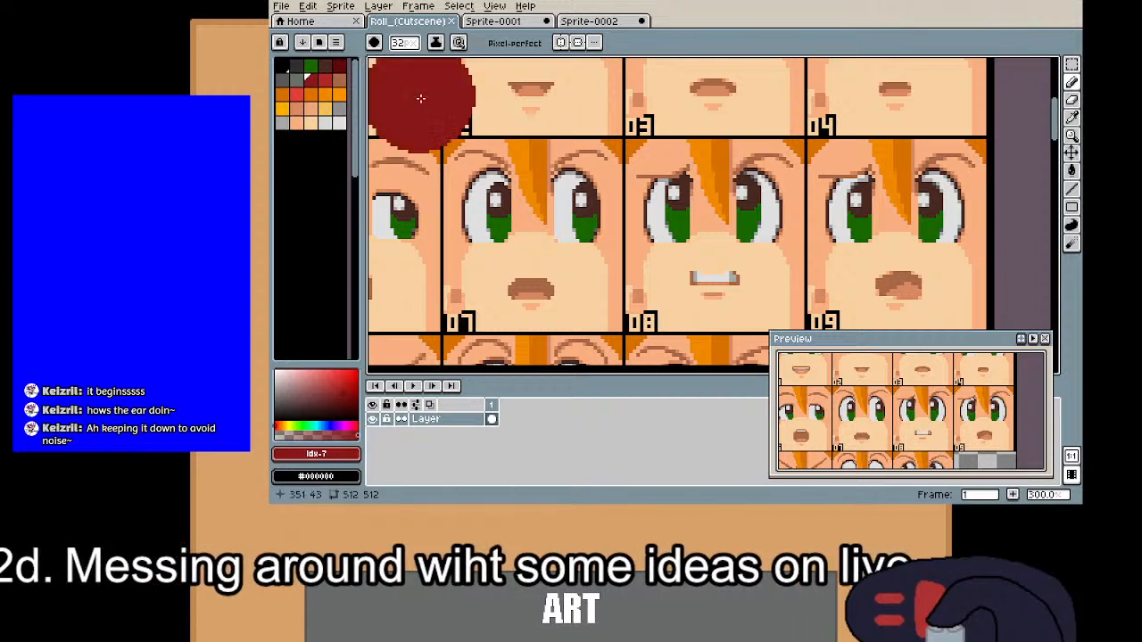
click(584, 23)
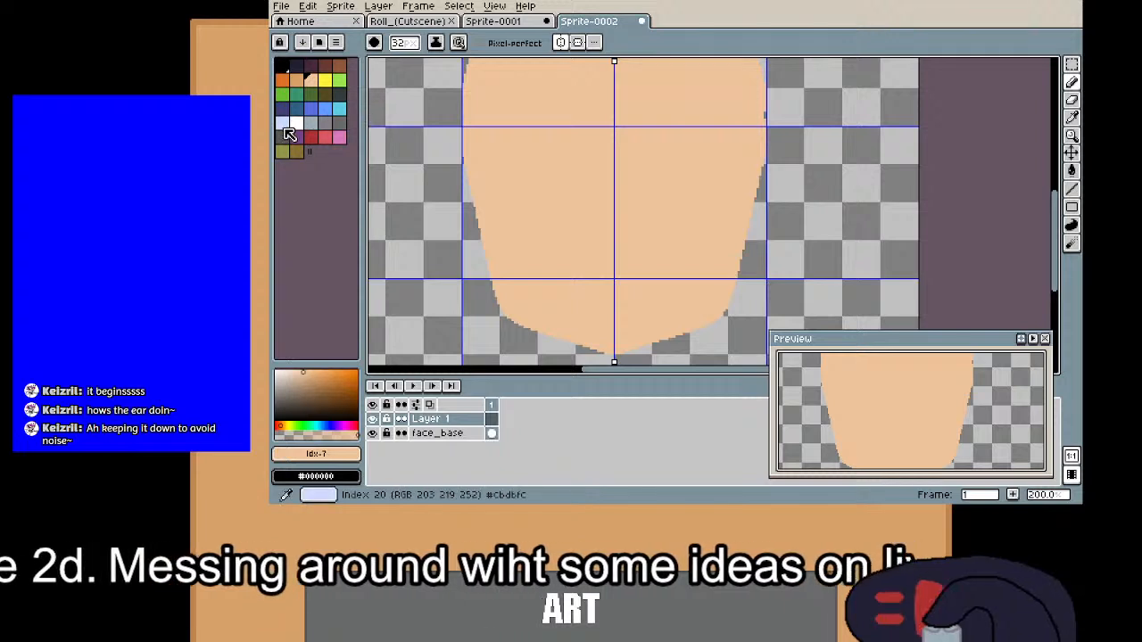
Step: With white and the 32 px Pencil, paint mirrored oval eye whites about 38 px wide and 55 px tall at mid-face
click(296, 122)
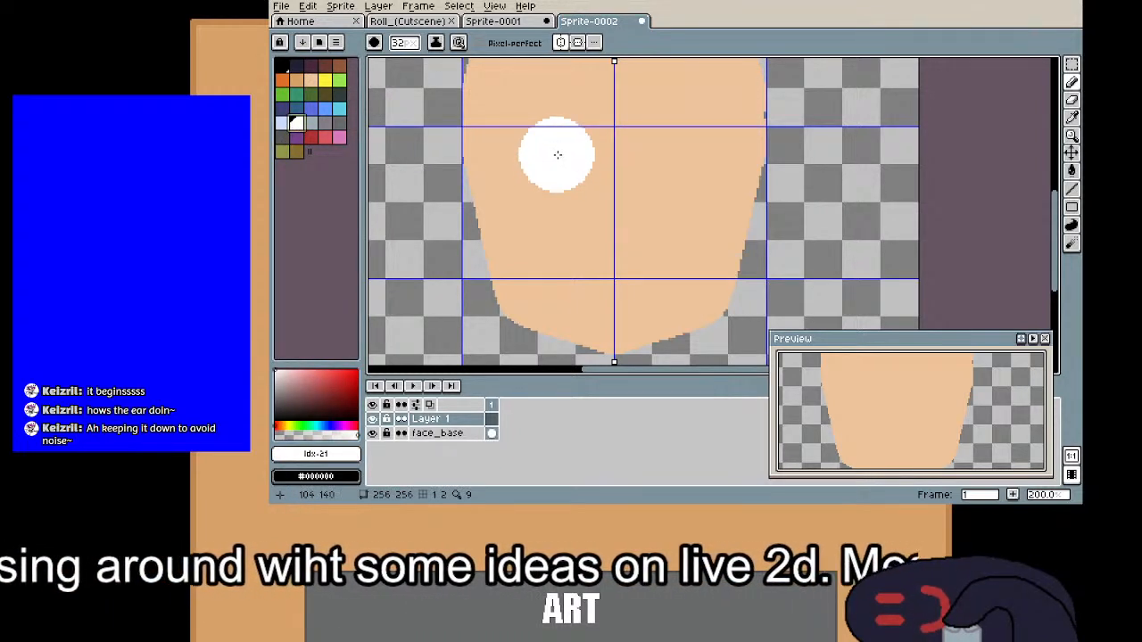
mouse_move(556, 155)
mouse_down()
mouse_move(548, 146)
mouse_move(541, 170)
mouse_move(549, 182)
mouse_move(556, 173)
mouse_move(553, 195)
mouse_move(550, 184)
mouse_move(535, 191)
mouse_move(543, 185)
mouse_up()
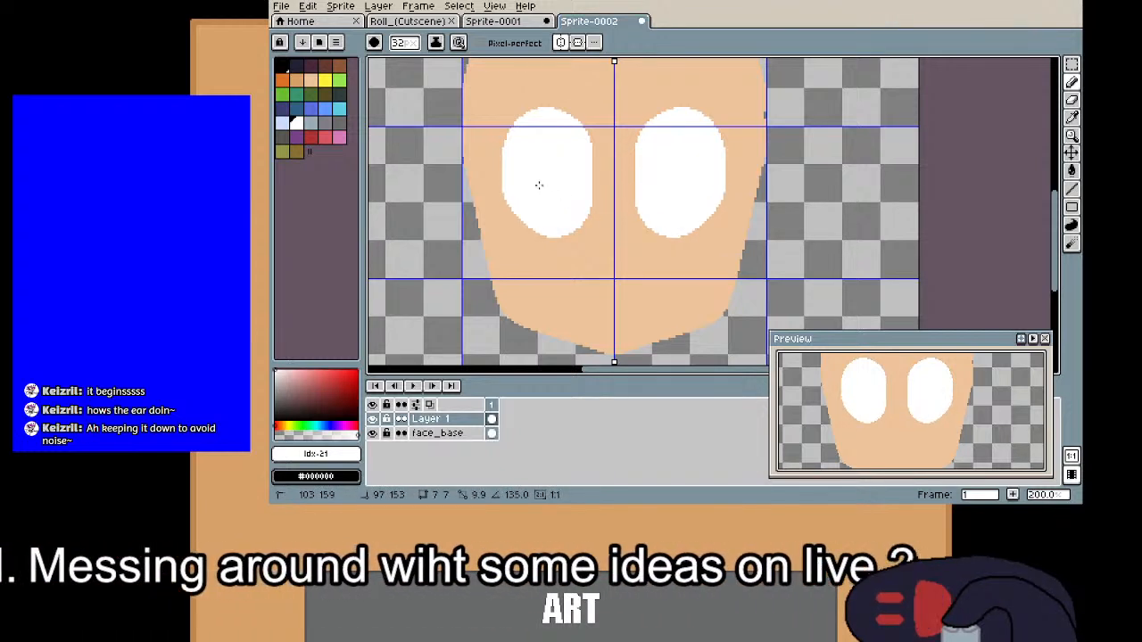
scroll(580, 115, up, 1)
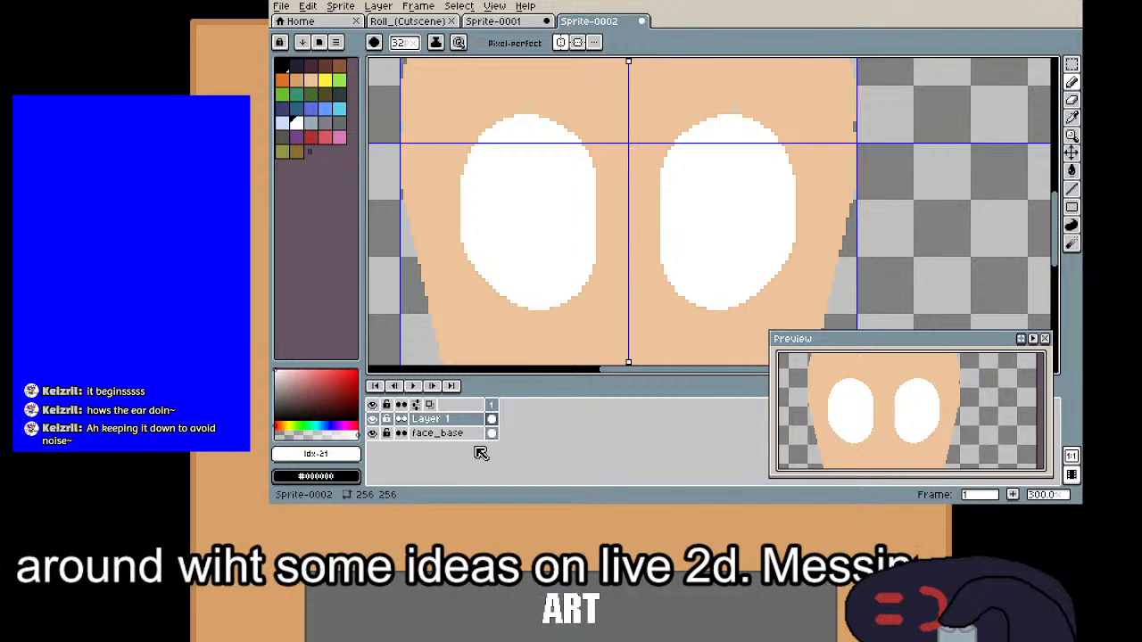
Step: Select both white eye shapes and set the Pencil to black with a 7 px brush
click(283, 66)
key(w)
click(577, 276)
key(b)
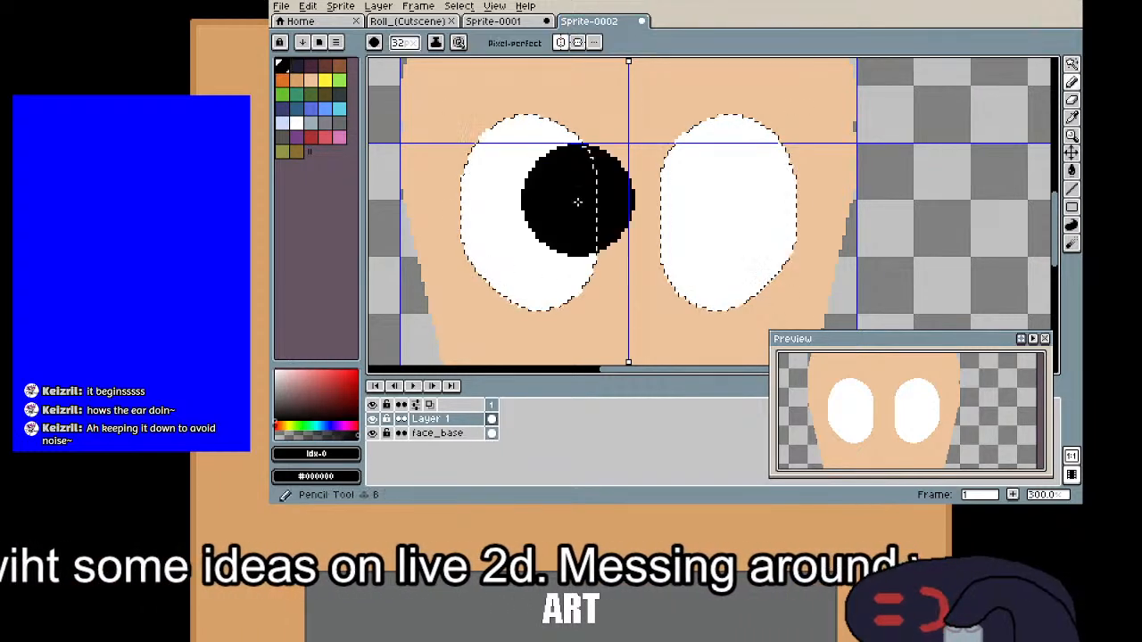
scroll(578, 202, down, 20)
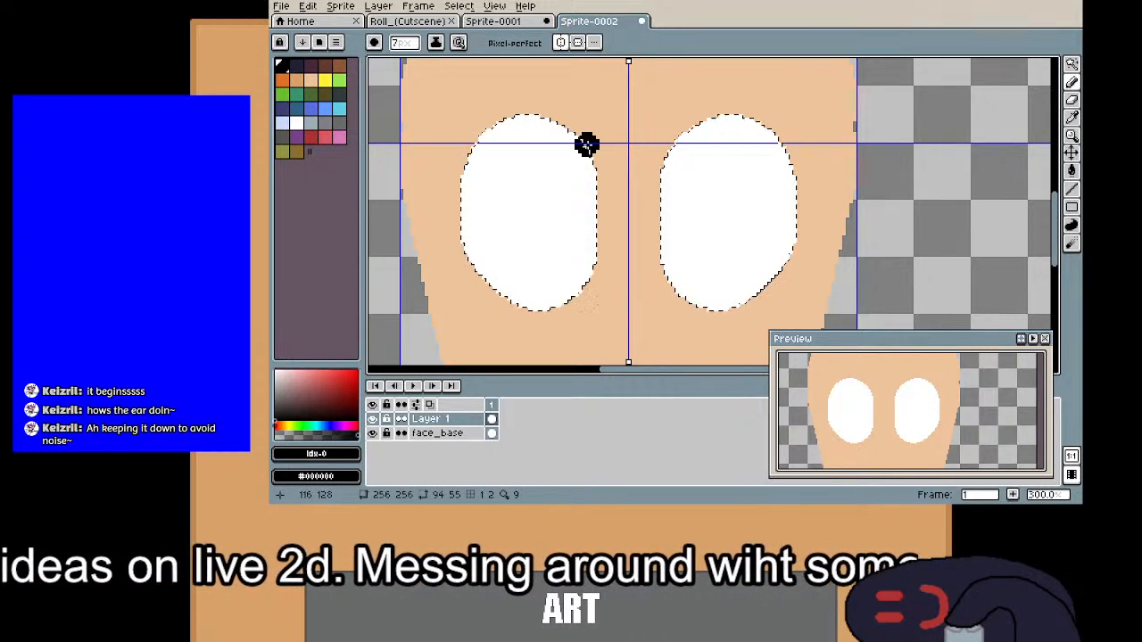
scroll(600, 162, up, 3)
mouse_move(594, 148)
mouse_down()
mouse_move(526, 84)
mouse_move(588, 126)
mouse_up()
drag(585, 125, 535, 89)
key(ctrl+z)
key(ctrl+z)
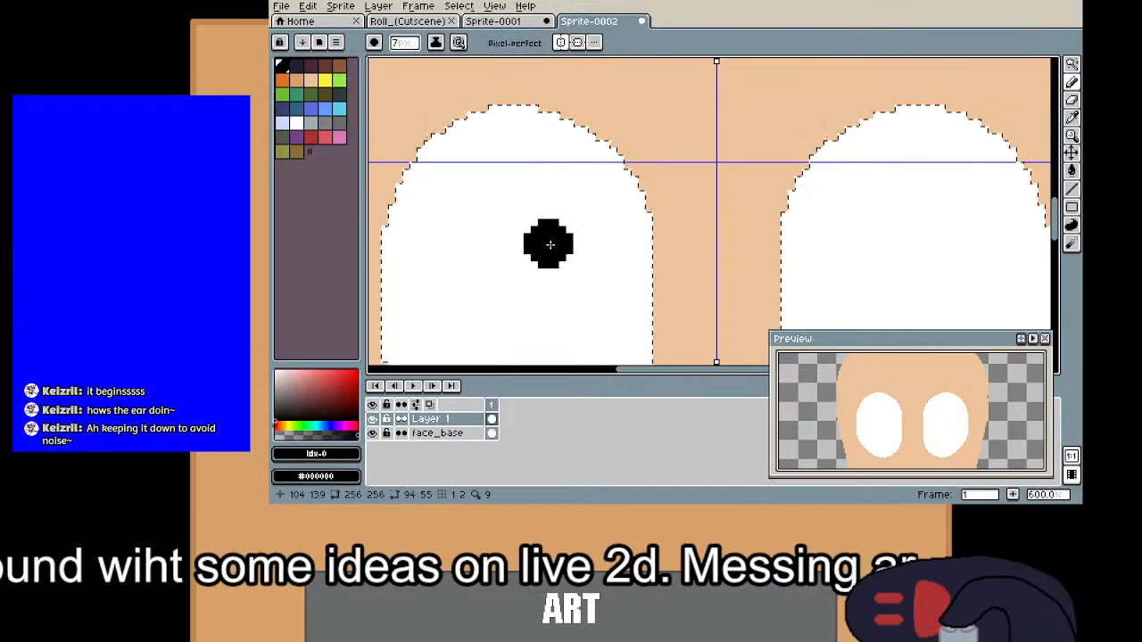
Step: Select the empty area around the eye whites, expand it into their edges and fill it black for an outline about 3 px thick
key(w)
key(ctrl+d)
click(675, 143)
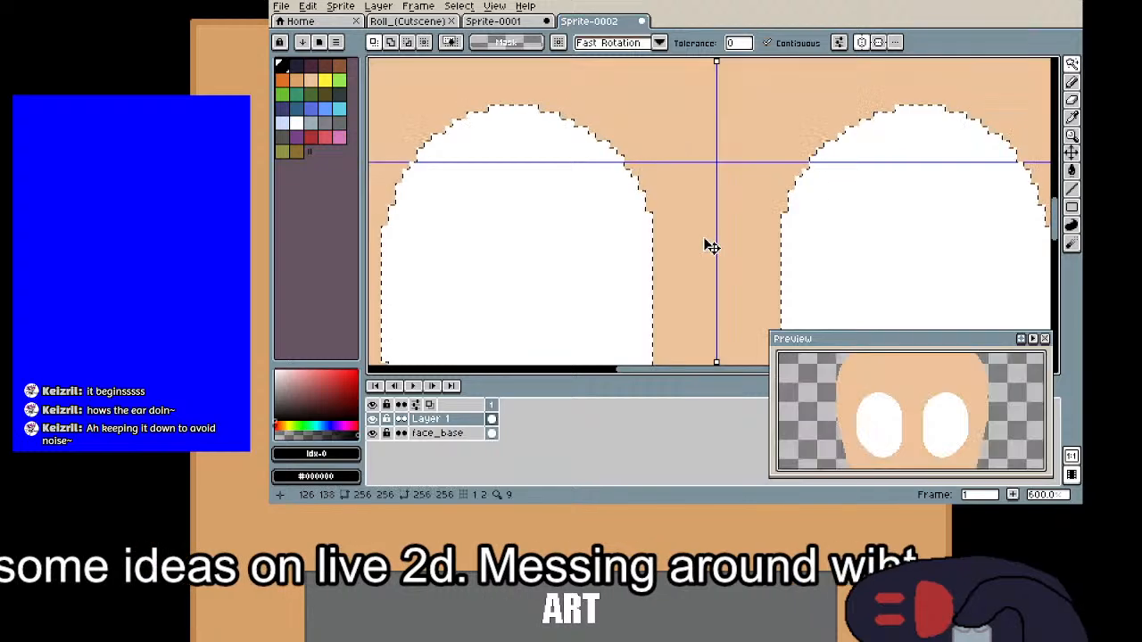
click(460, 6)
mouse_move(499, 93)
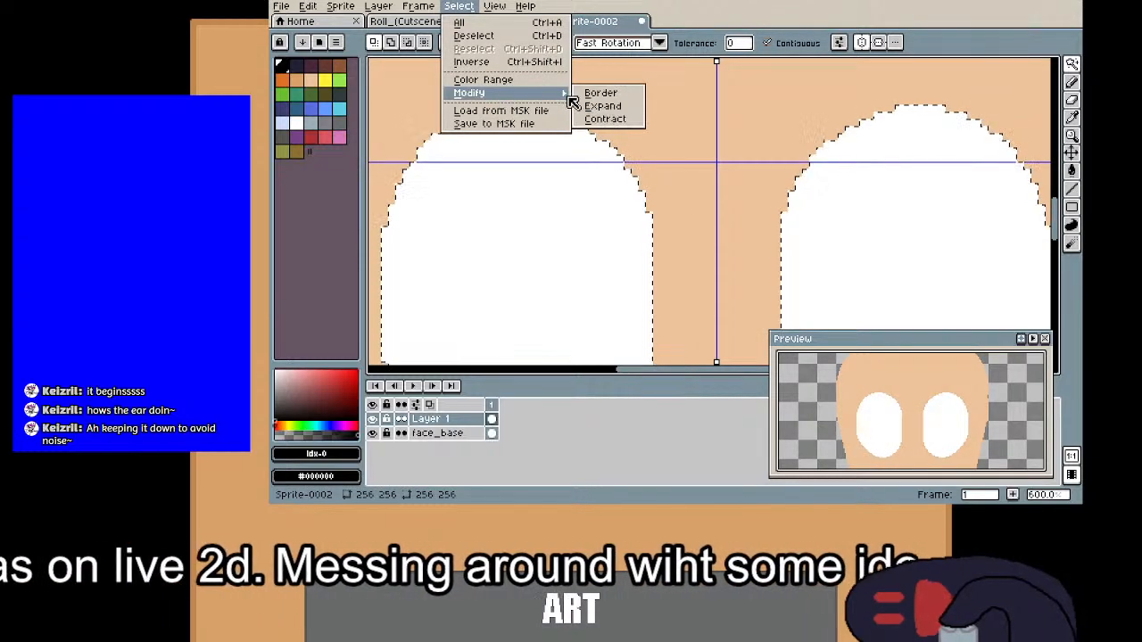
click(603, 106)
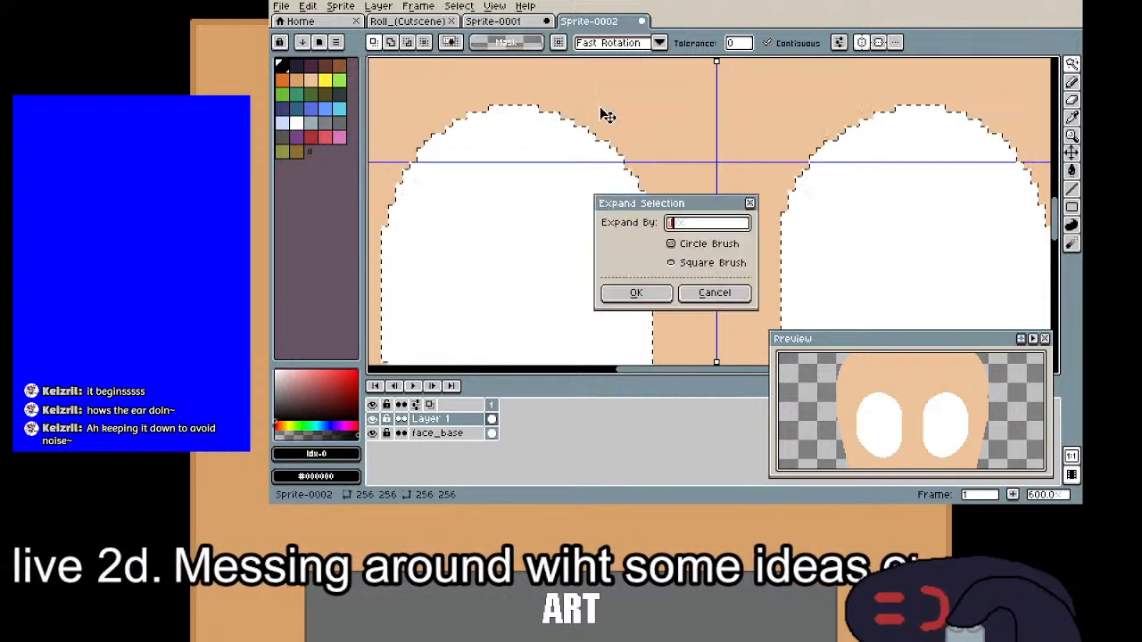
click(654, 300)
key(g)
click(491, 115)
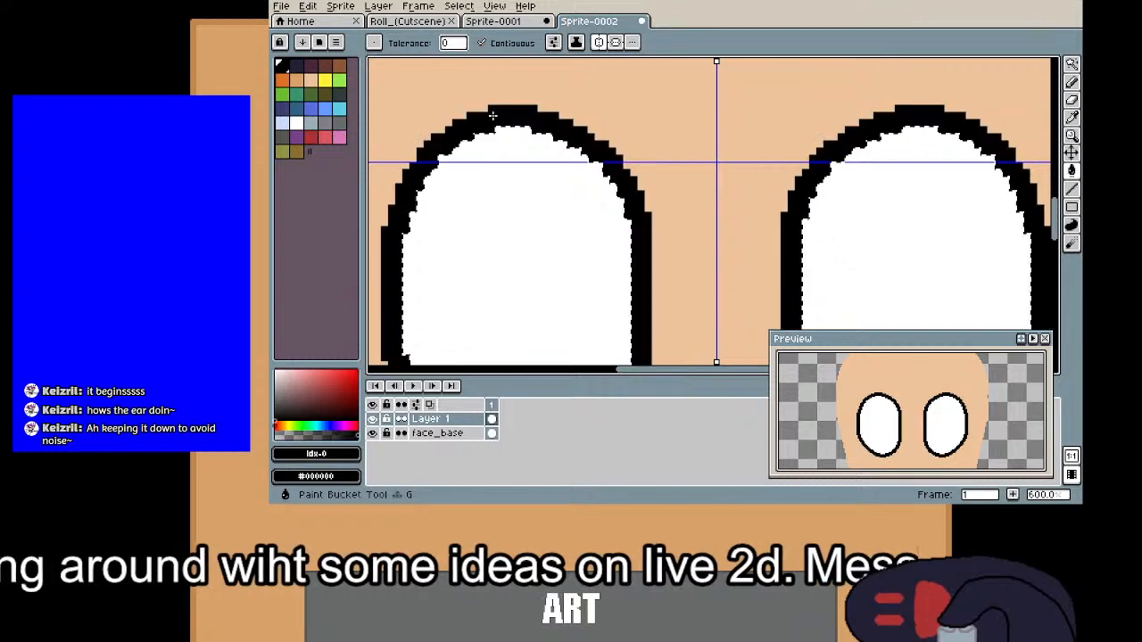
drag(470, 214, 517, 103)
key(e)
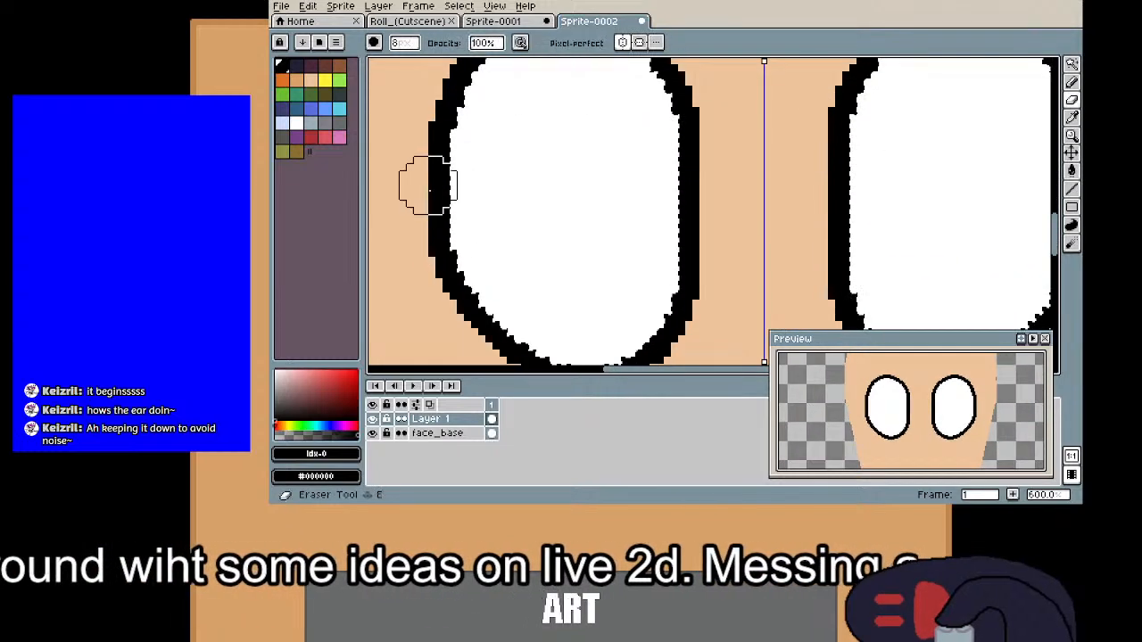
click(449, 286)
drag(680, 150, 701, 135)
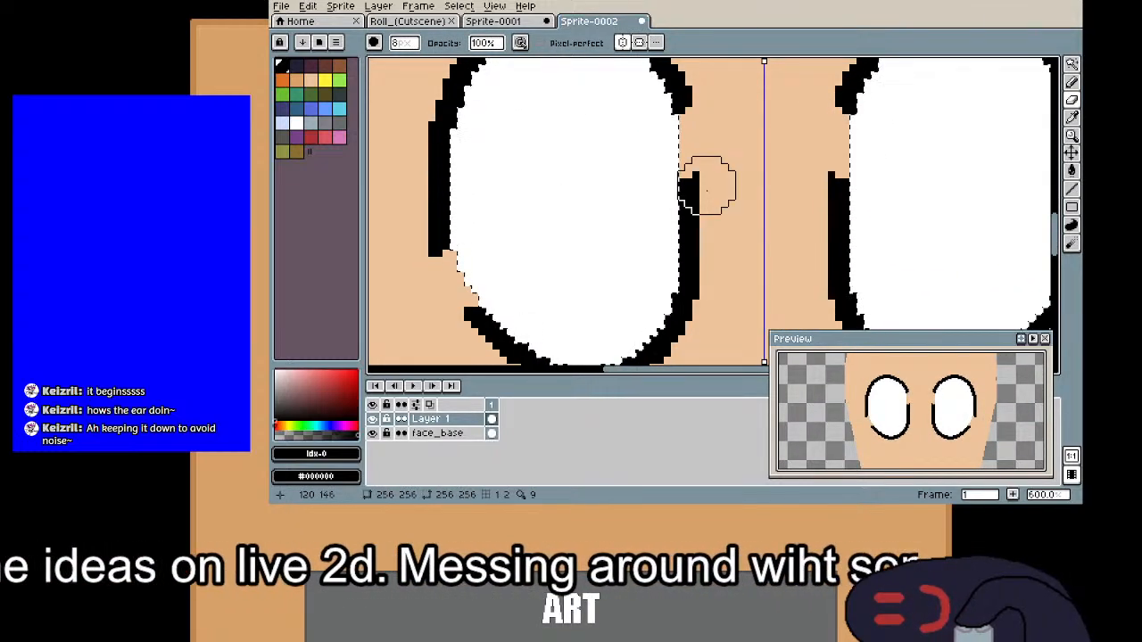
key(ctrl+z)
key(ctrl+z)
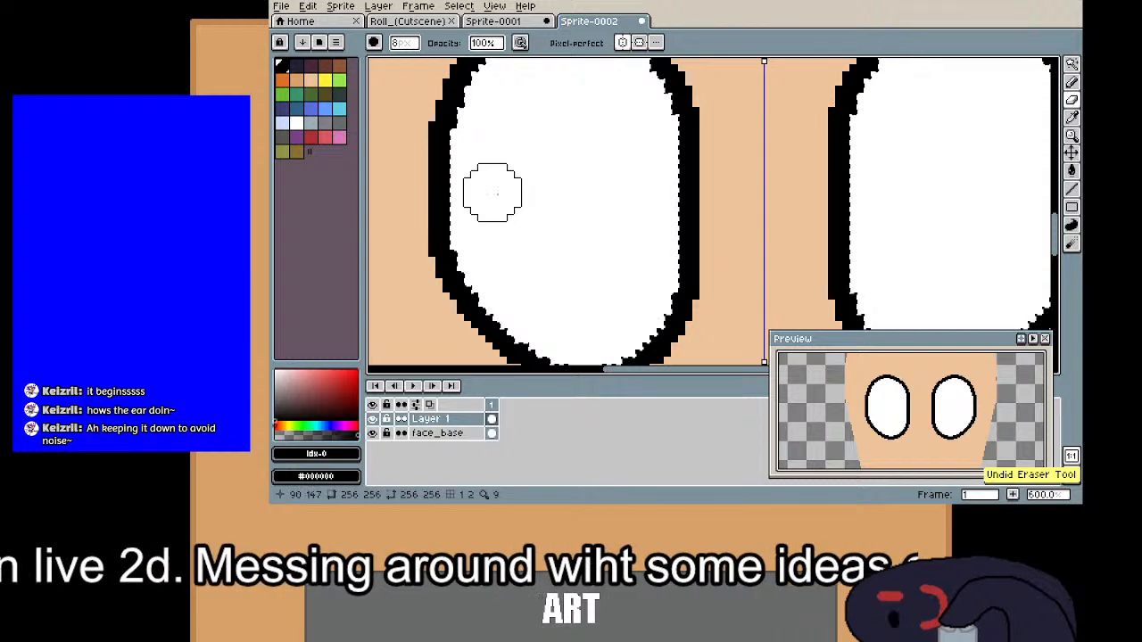
Step: Sample the white of the eye as the Pencil colour
key(b)
alt+click(496, 219)
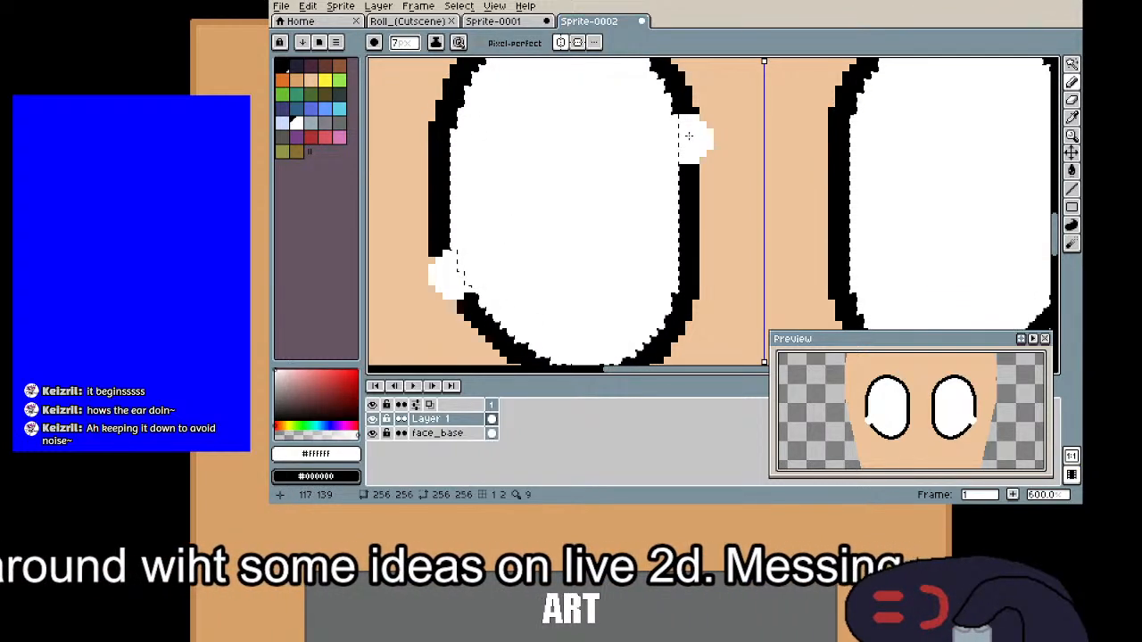
key(ctrl+z)
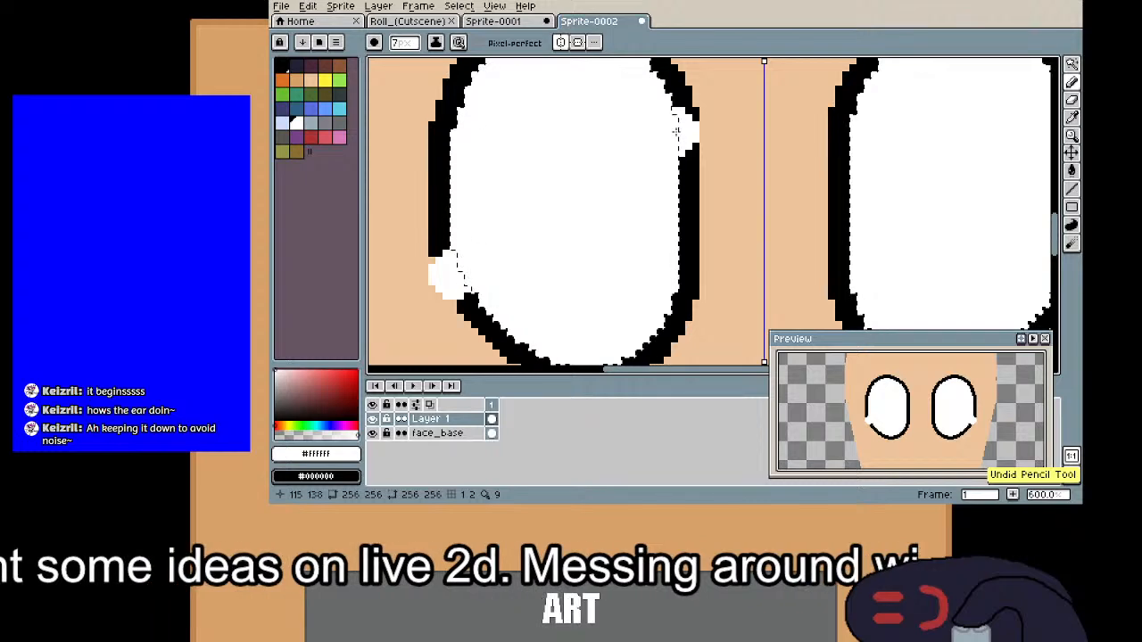
click(688, 136)
key(g)
click(688, 173)
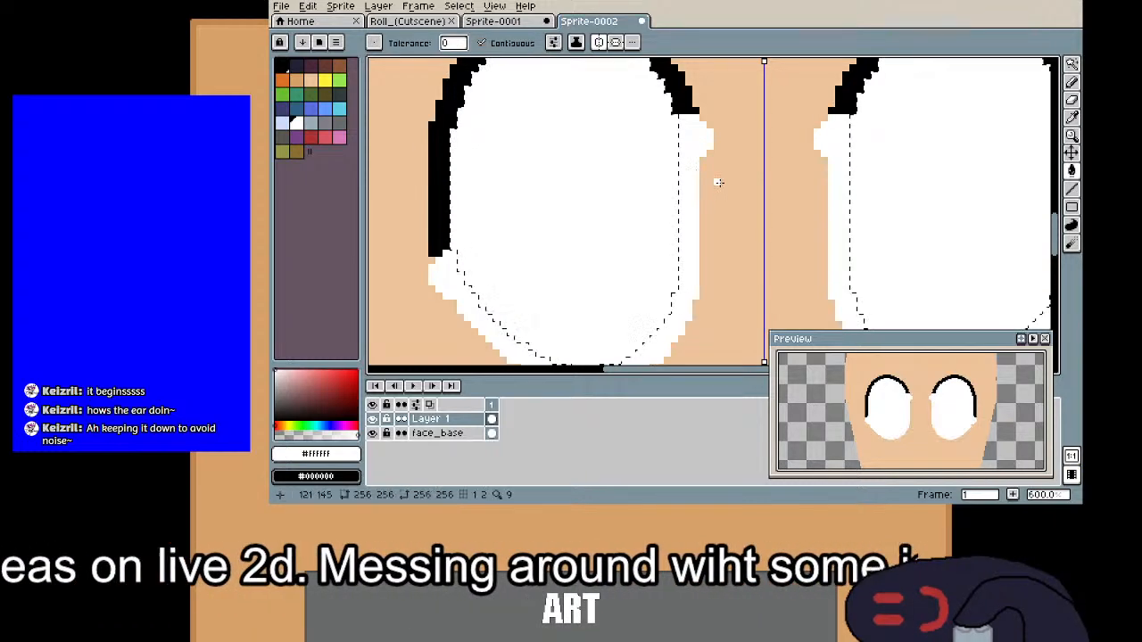
key(ctrl+z)
key(ctrl+z)
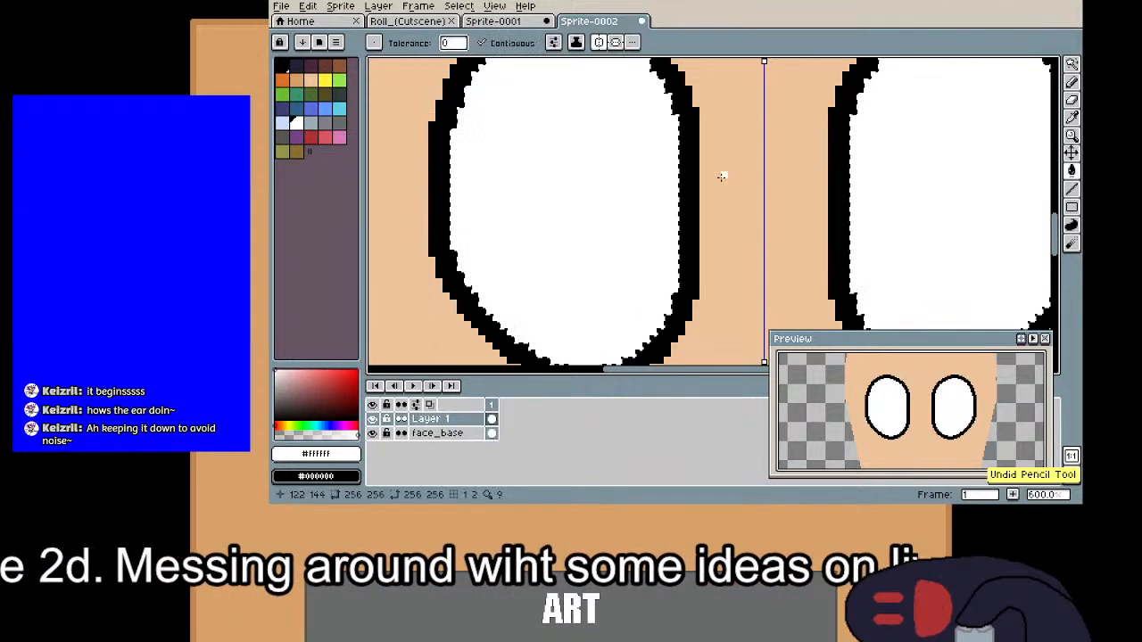
Step: Select the black eye outline, break it with white at its lower outer and upper inner sides, and fill the lower part white
key(w)
click(682, 159)
key(b)
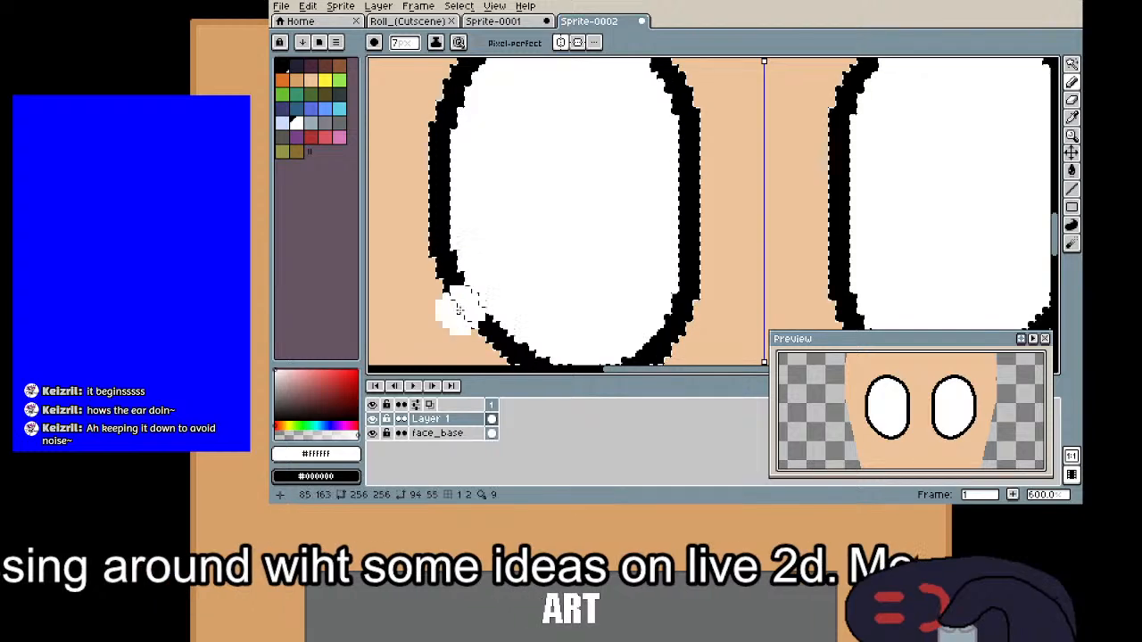
click(443, 276)
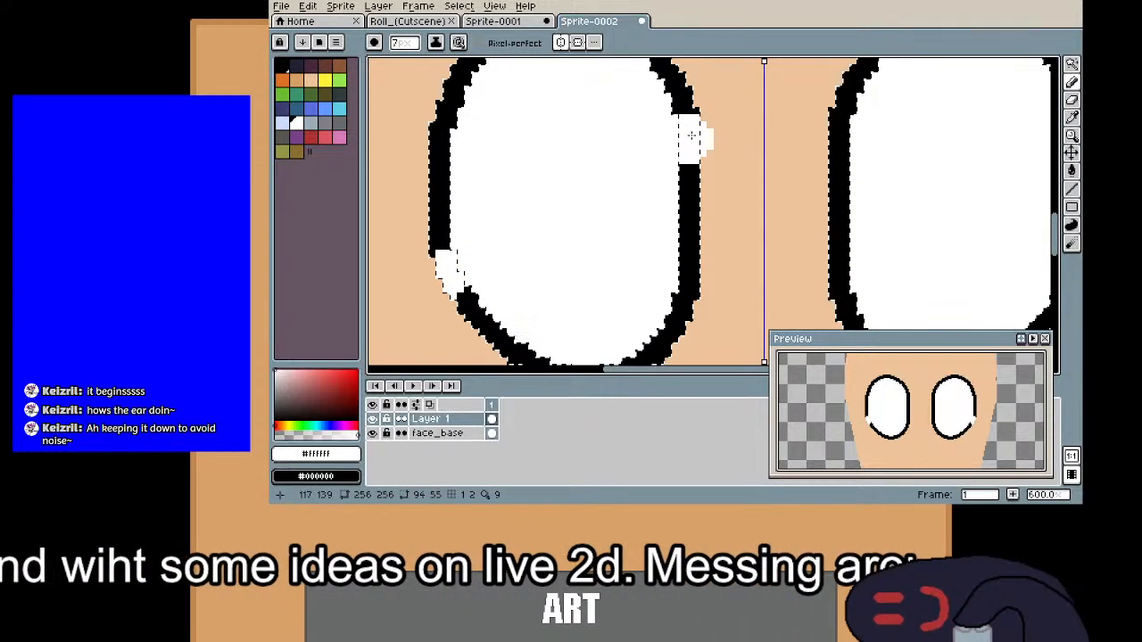
key(g)
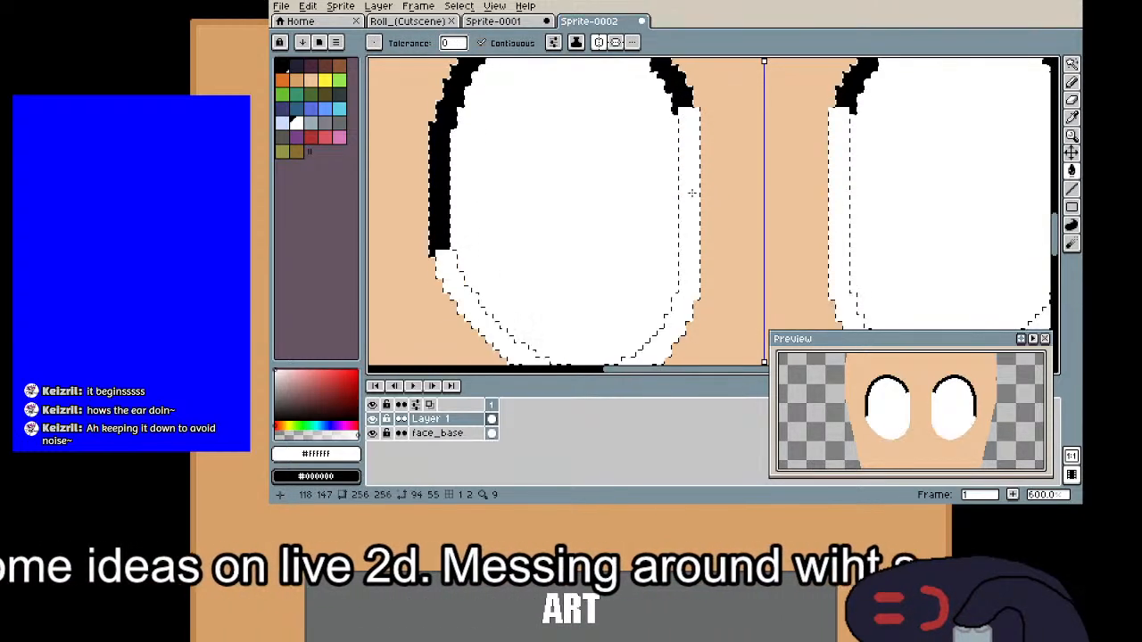
Step: Taper the inner and outer ends of the remaining black lash lines with the white 7 px Pencil
scroll(709, 173, down, 2)
scroll(678, 182, up, 3)
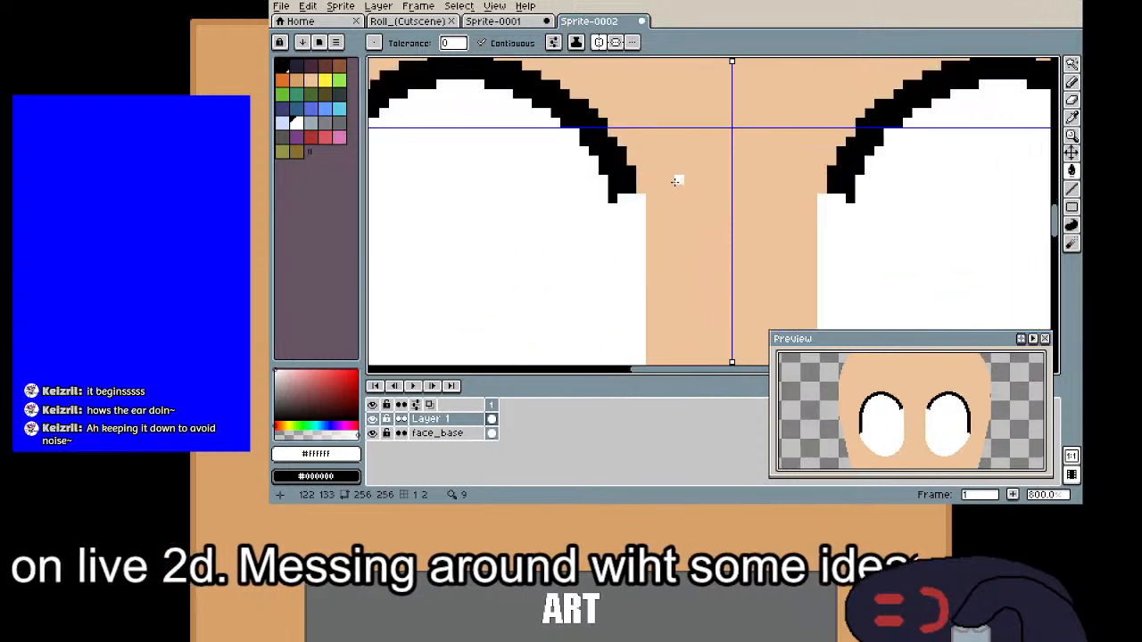
key(b)
click(589, 199)
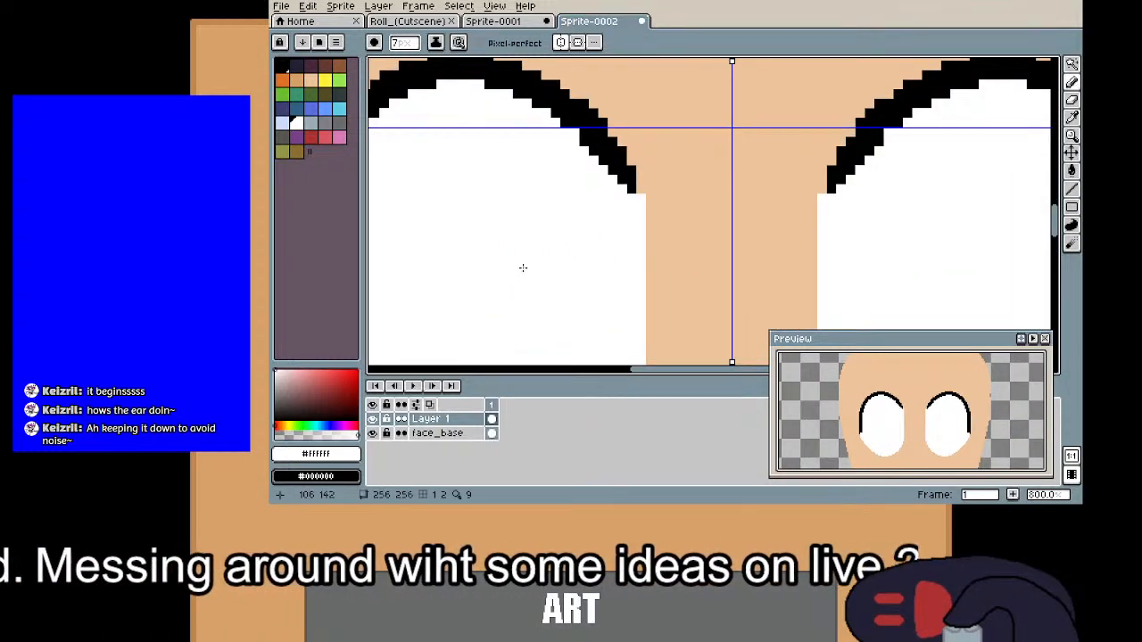
drag(522, 267, 806, 66)
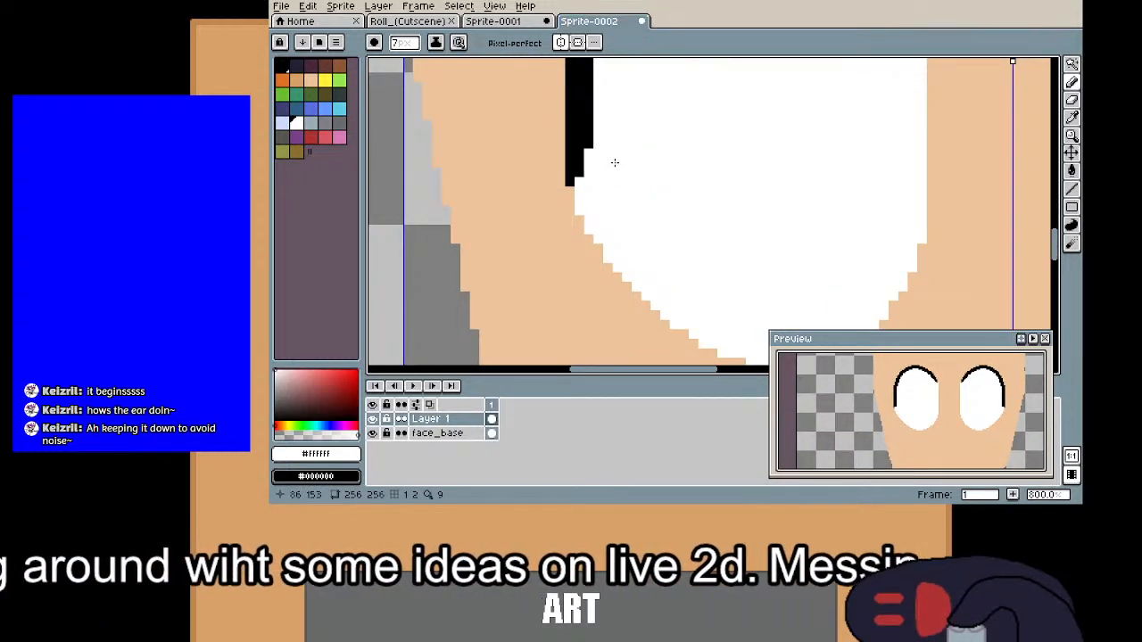
scroll(678, 142, down, 3)
scroll(687, 196, up, 3)
scroll(624, 189, down, 1)
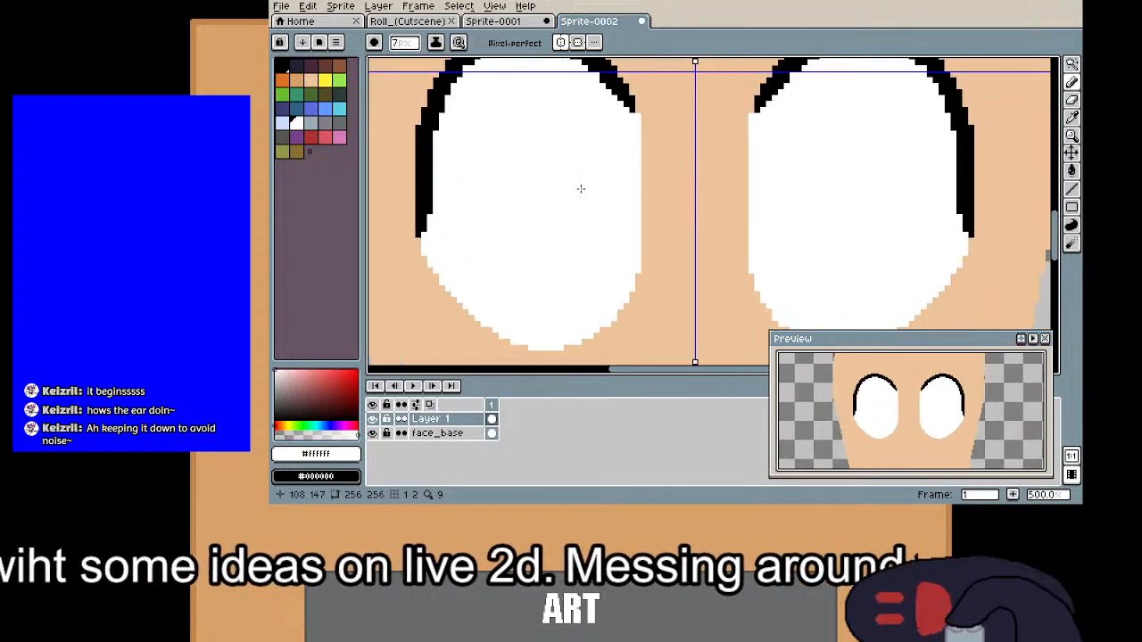
Step: With green and a 20 px Pencil, paint mirrored vertical oval irises about 33 px tall in the upper part of the eye whites
click(283, 95)
scroll(552, 209, up, 7)
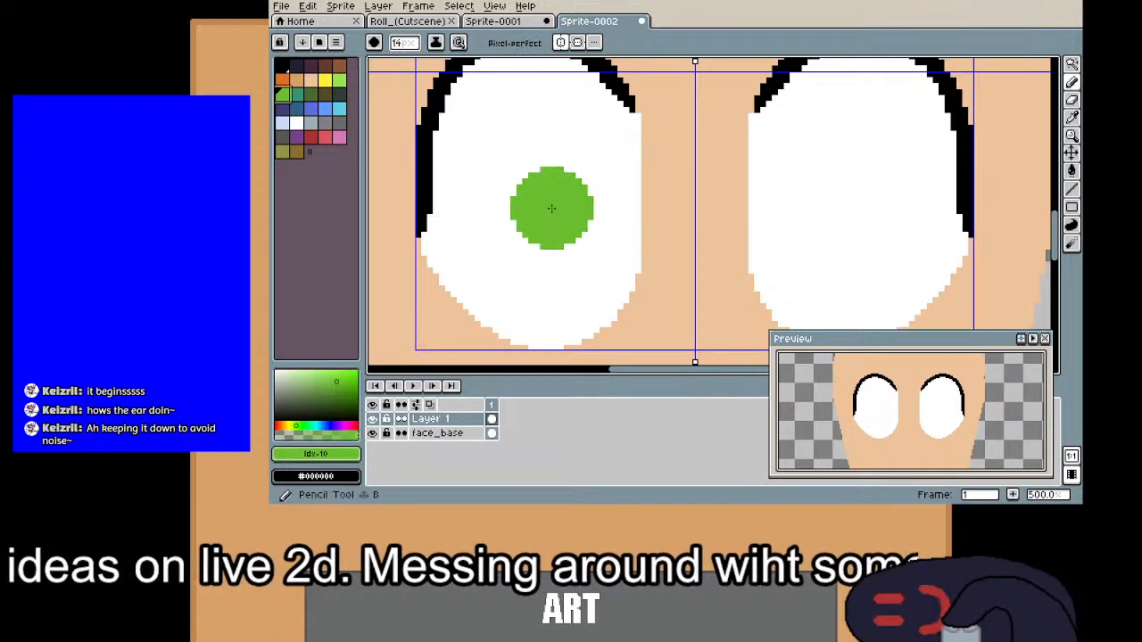
scroll(552, 209, up, 6)
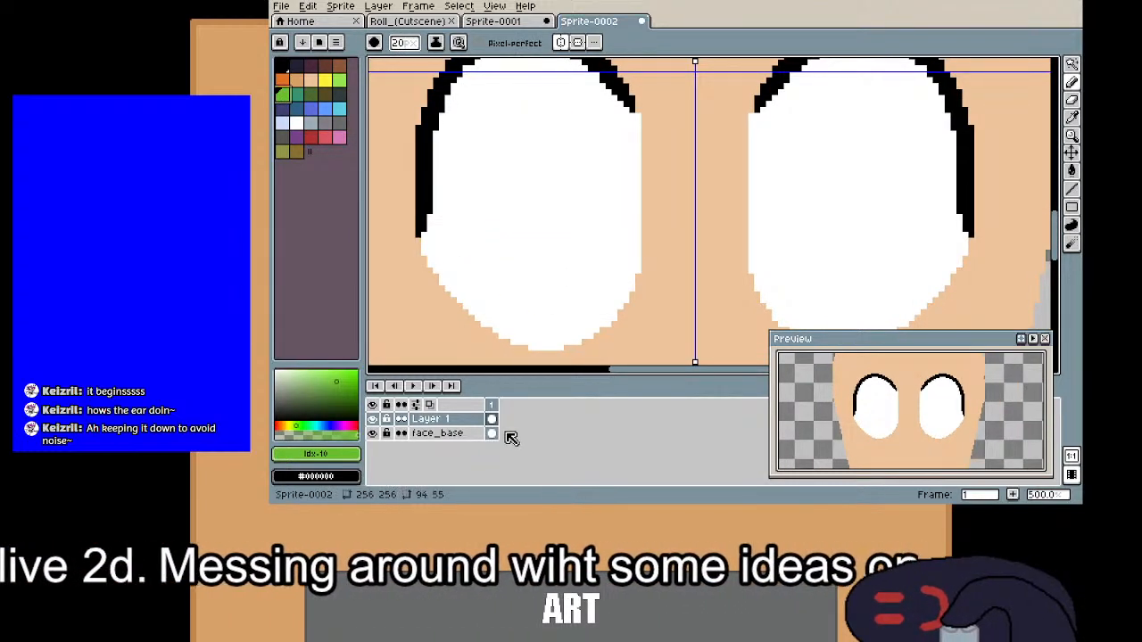
drag(544, 207, 543, 132)
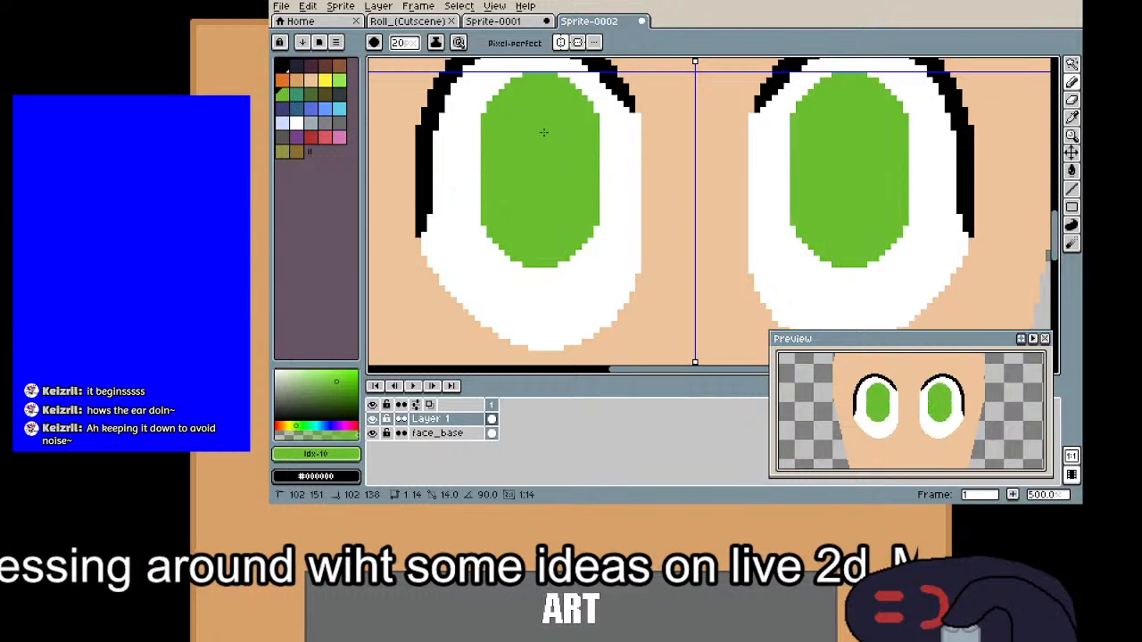
scroll(633, 165, down, 6)
scroll(692, 202, up, 2)
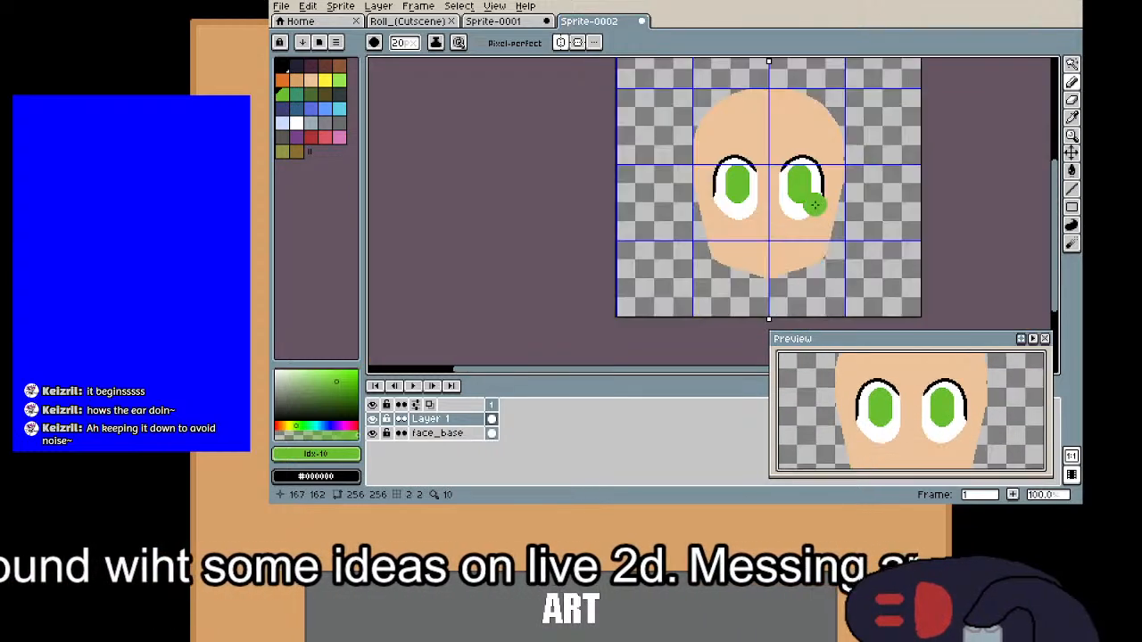
Step: Rename the layer holding the eyes as eyes
double_click(434, 421)
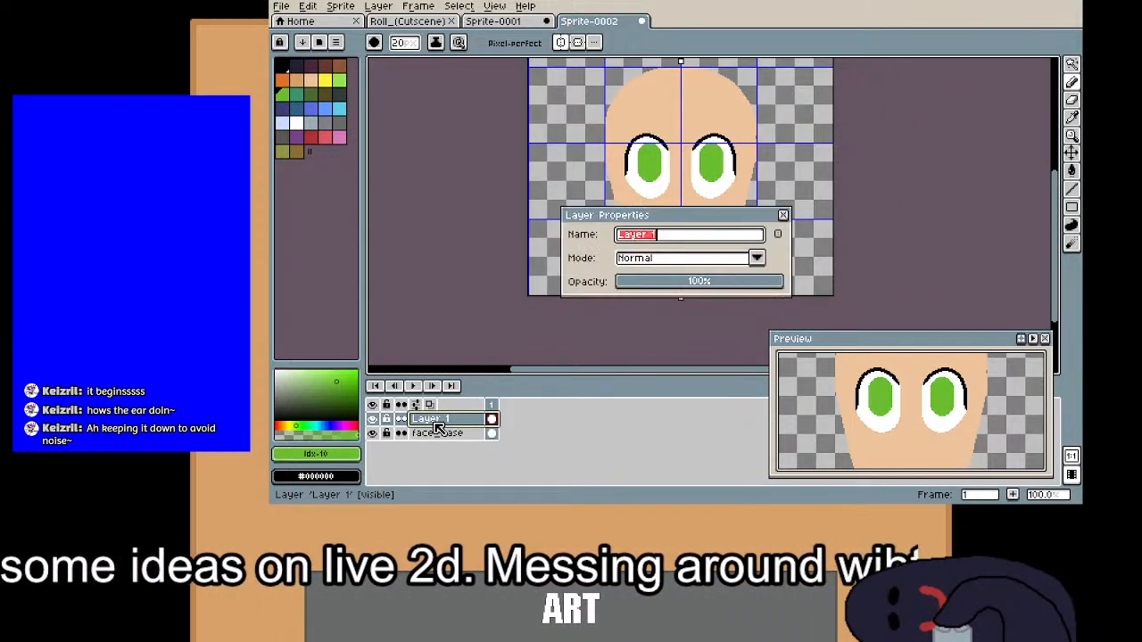
text(eyes)
key(Return)
Step: Add a new layer above the eyes layer and name it mouth
right_click(437, 428)
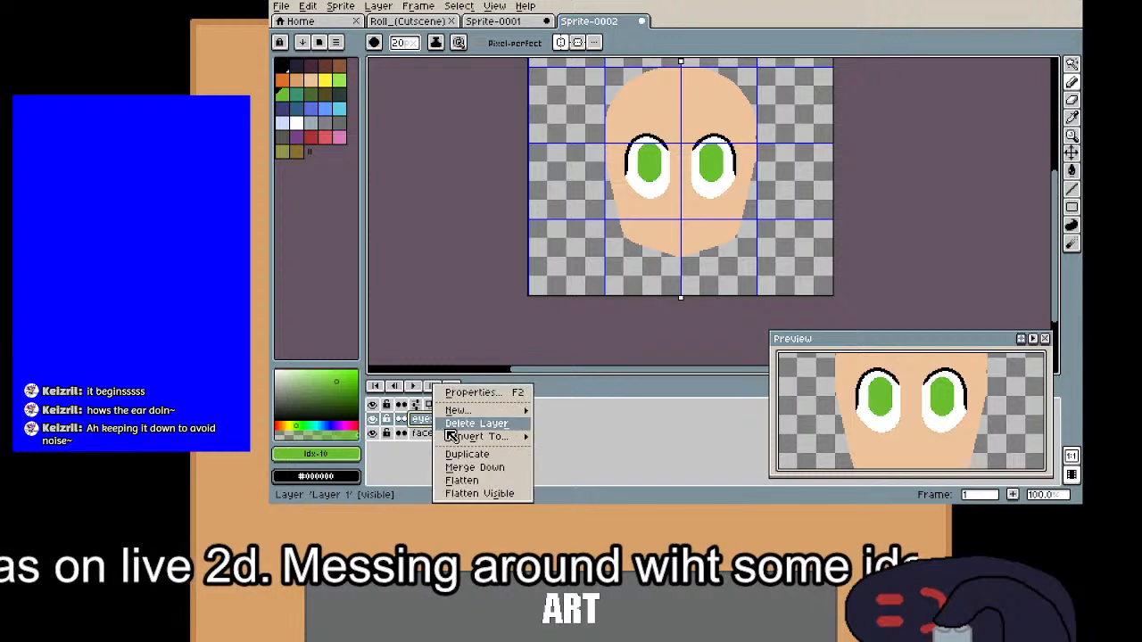
click(544, 413)
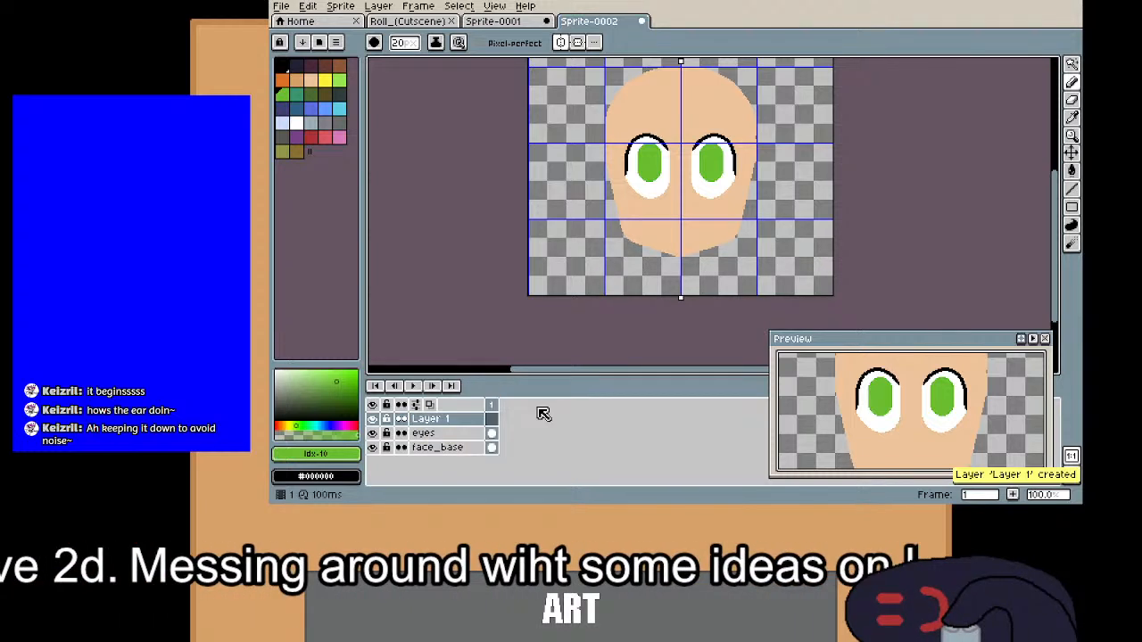
double_click(446, 423)
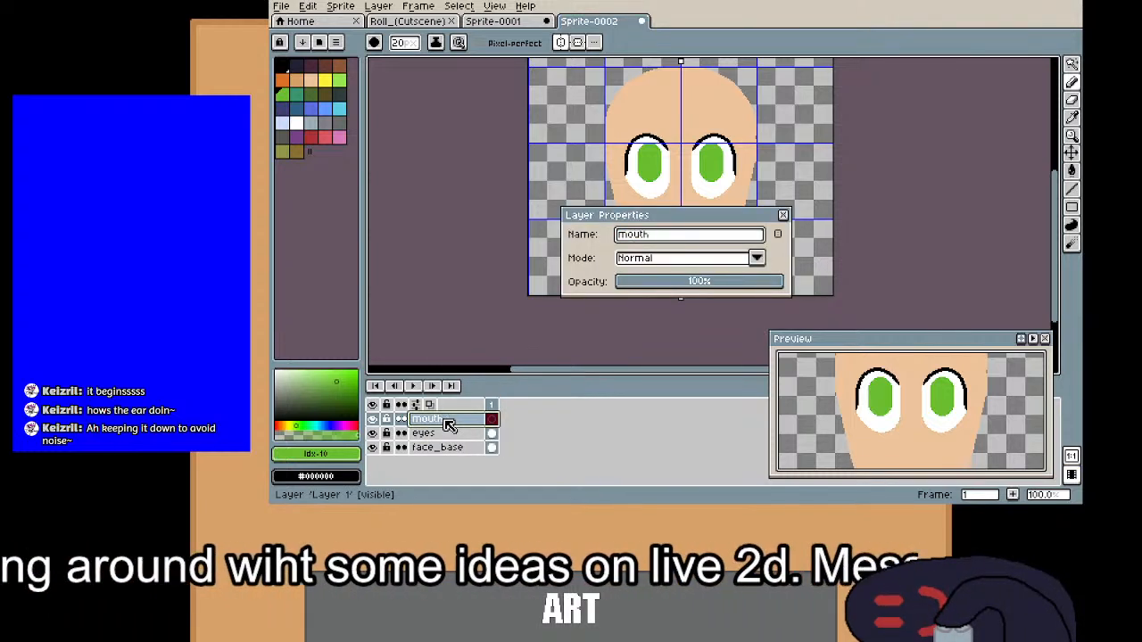
key(Return)
Step: Switch to the Roll_(Cutscene) sheet and examine the mouth shapes across the numbered facial expressions
click(515, 25)
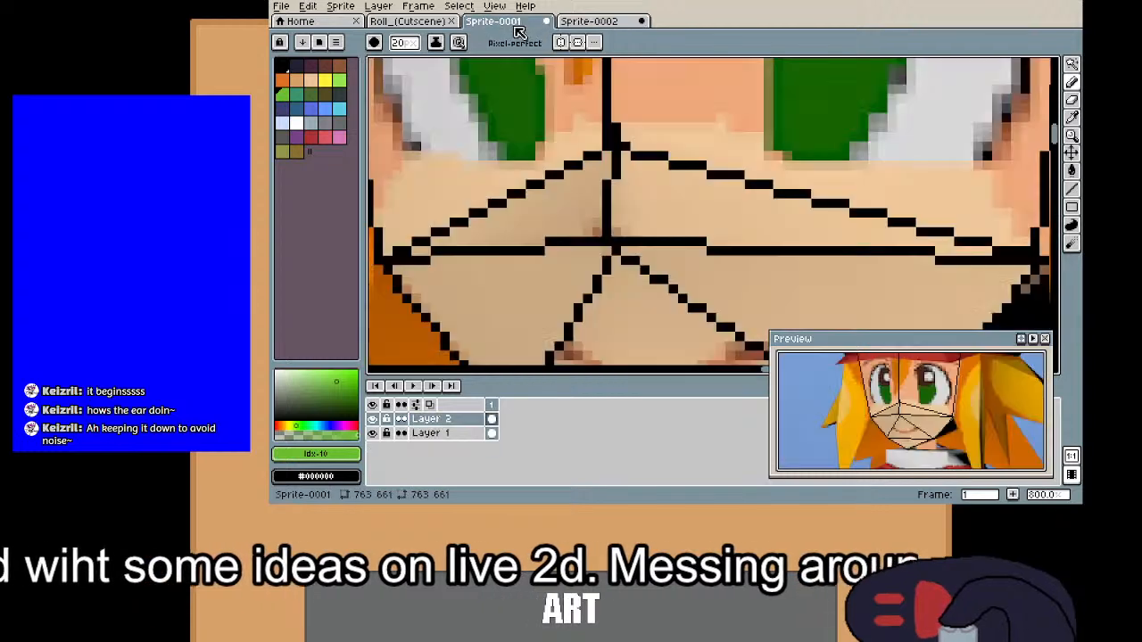
click(423, 22)
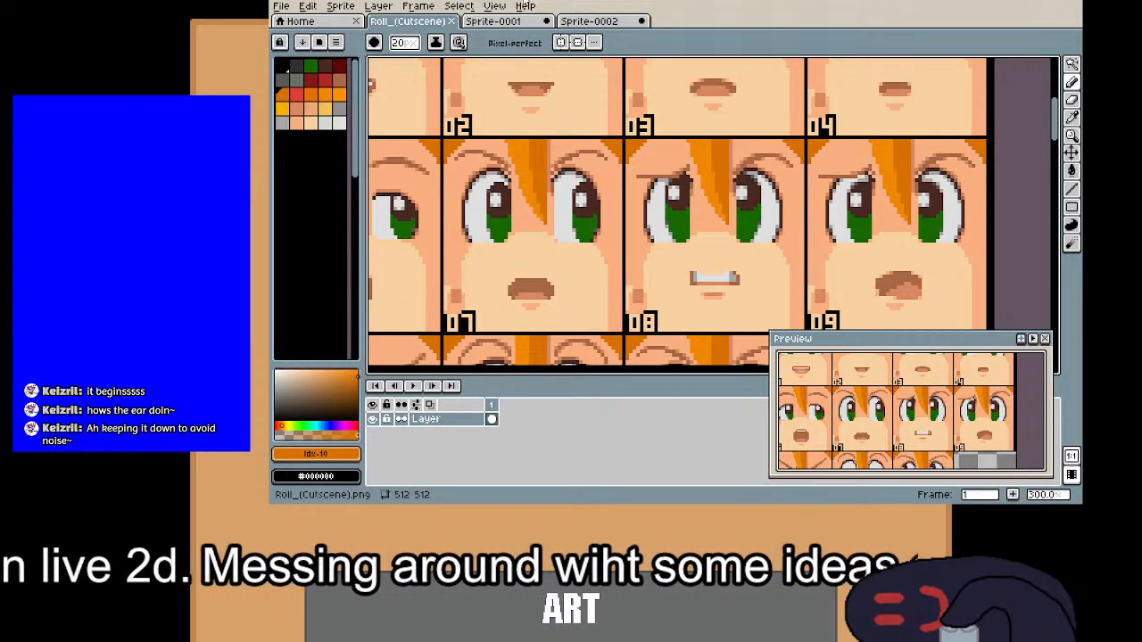
drag(507, 187, 758, 277)
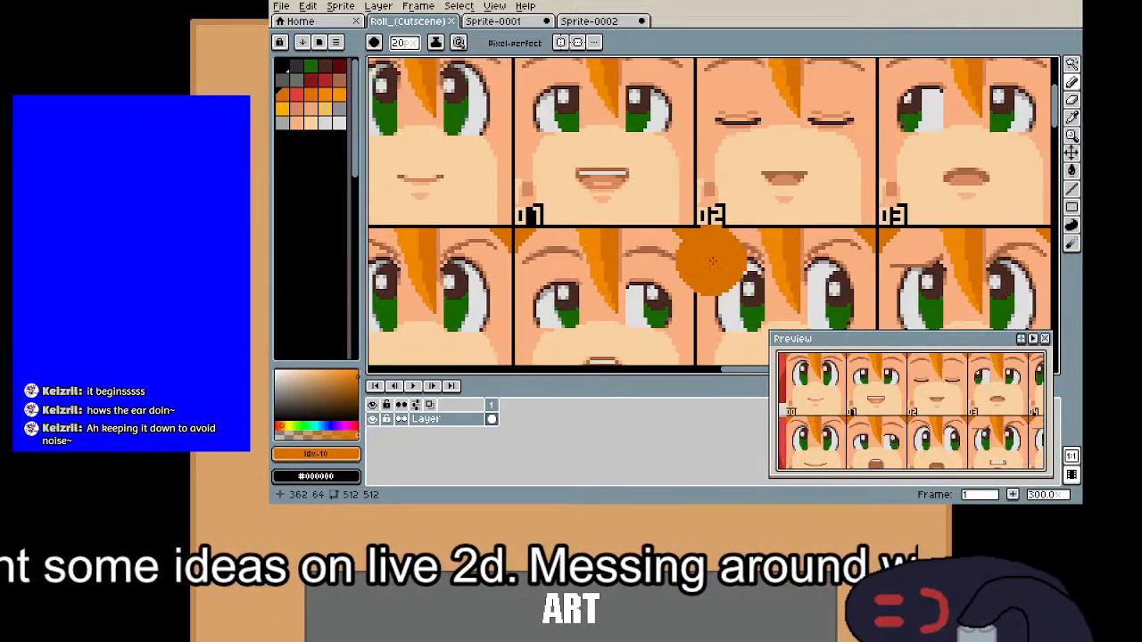
drag(507, 214, 613, 199)
drag(745, 311, 540, 52)
drag(723, 238, 621, 176)
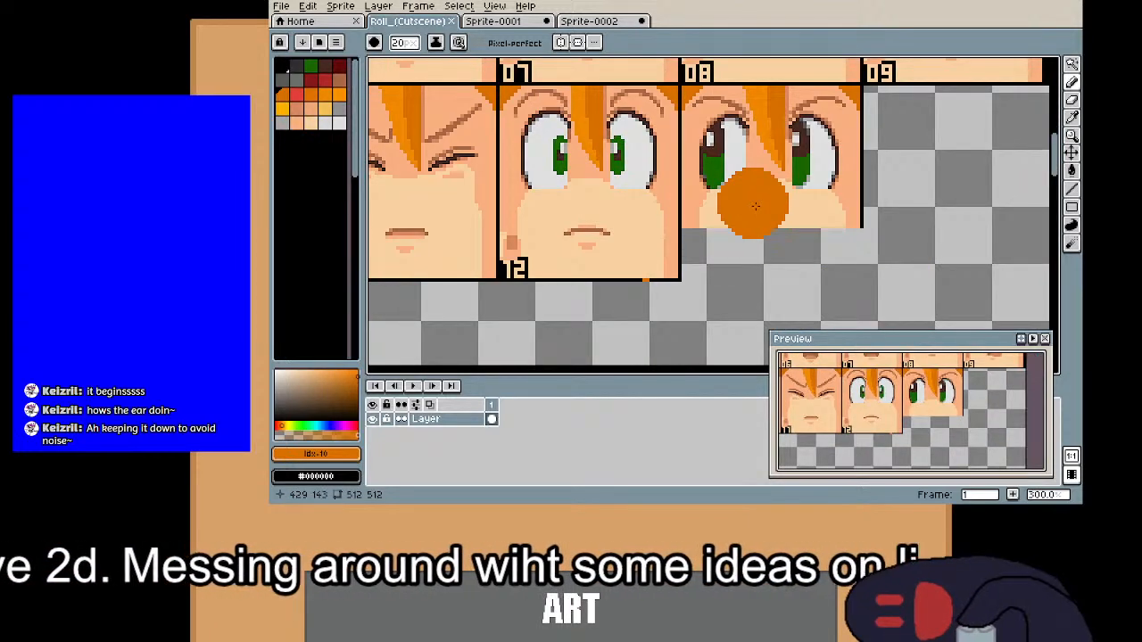
mouse_move(568, 184)
mouse_down()
mouse_move(534, 291)
mouse_move(717, 355)
mouse_move(797, 249)
mouse_up()
drag(681, 192, 673, 294)
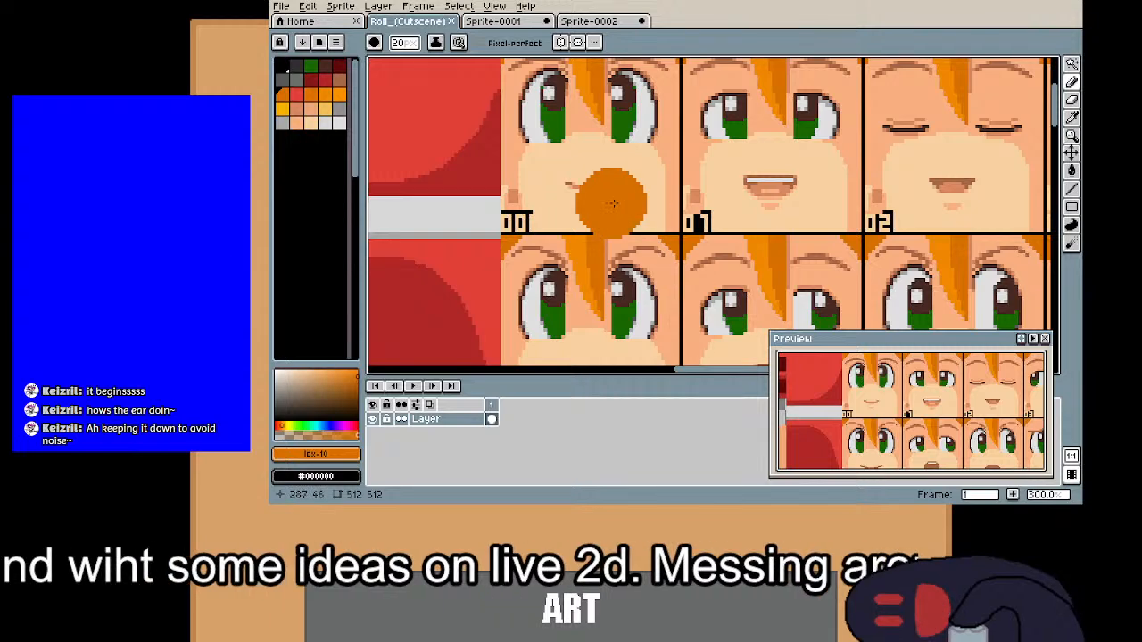
Step: In Sprite-0002, paint a mirrored, slightly smiling mouth about 40 px wide below the eyes with a tan 5 px Pencil
click(575, 22)
scroll(596, 237, up, 3)
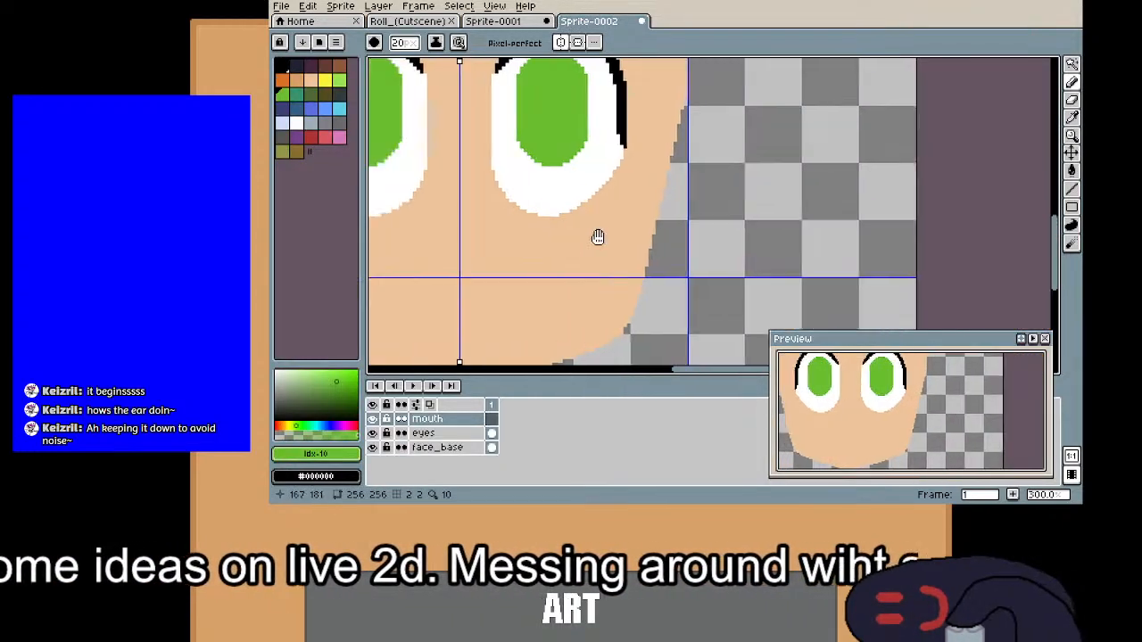
click(295, 79)
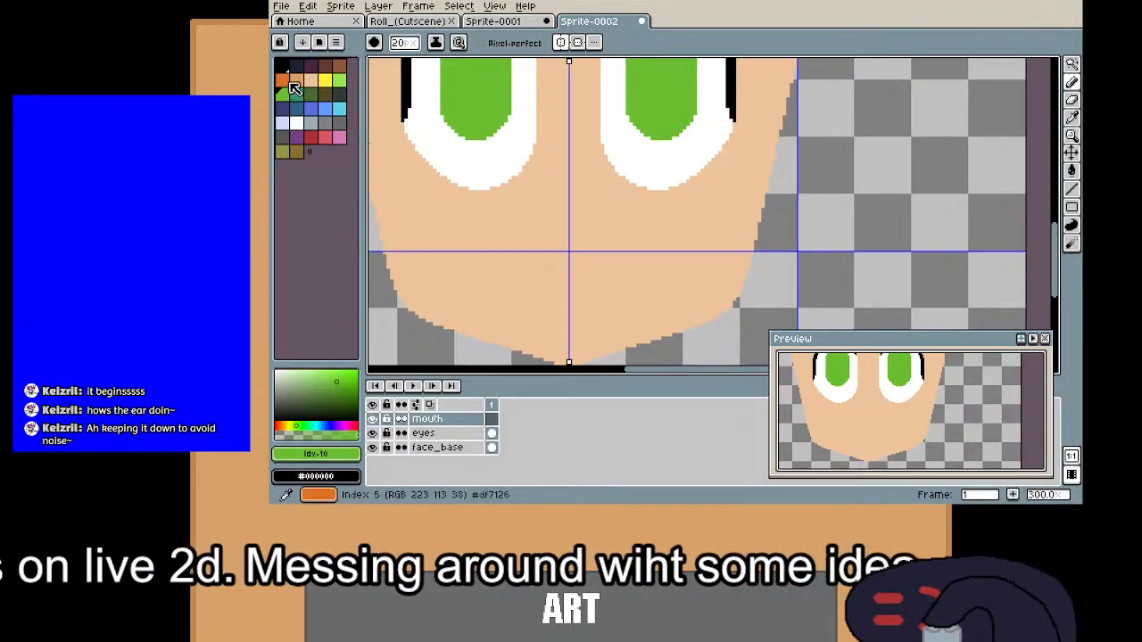
key(minus)
key(minus)
key(minus)
key(minus)
key(minus)
key(minus)
key(minus)
key(minus)
key(minus)
key(minus)
key(minus)
key(minus)
key(minus)
key(minus)
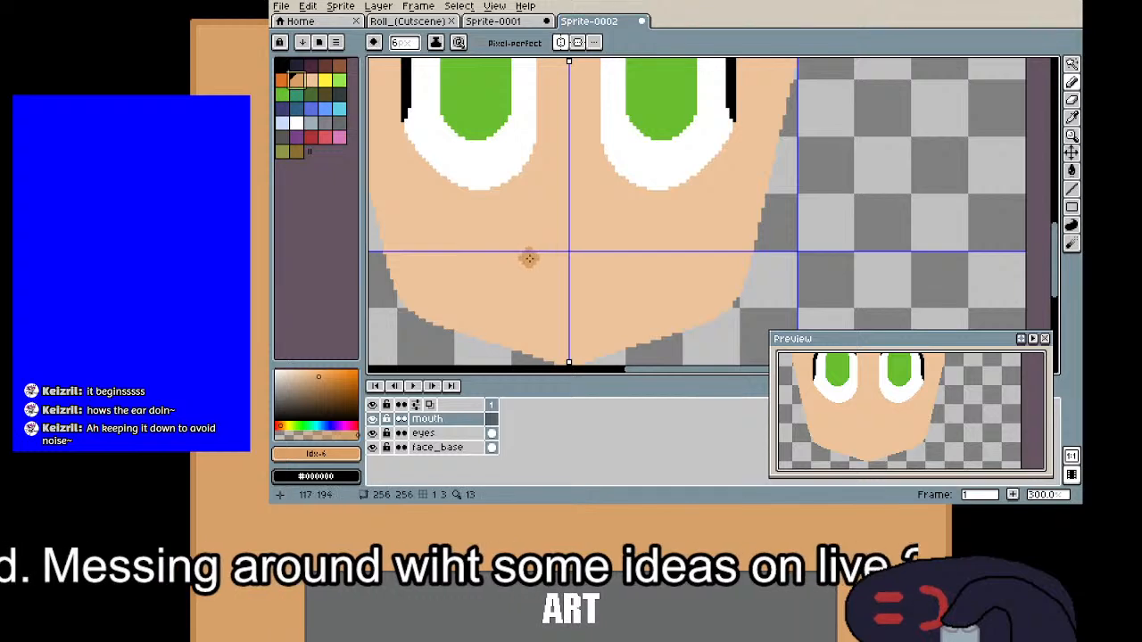
scroll(530, 258, up, 1)
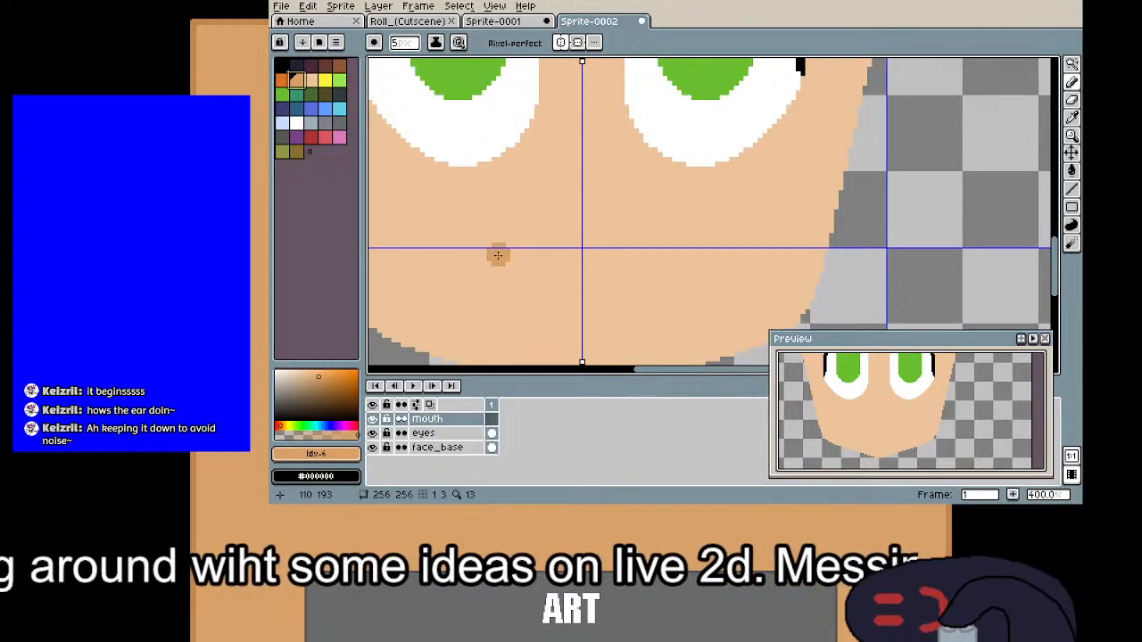
mouse_move(498, 256)
mouse_down()
mouse_move(660, 259)
mouse_move(611, 269)
mouse_up()
scroll(797, 216, down, 7)
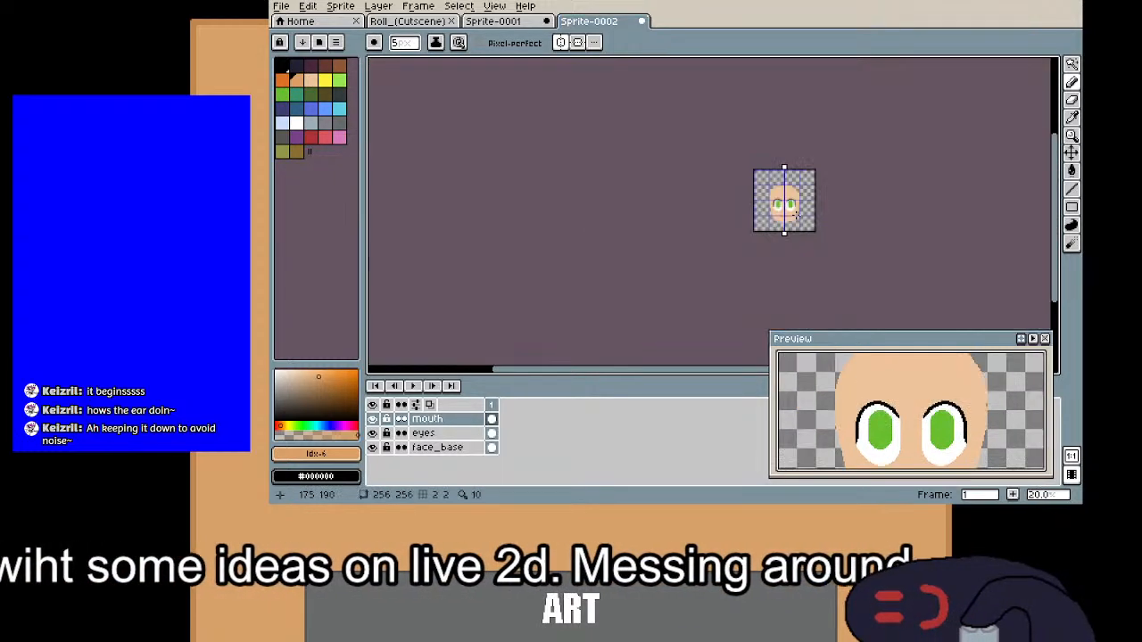
scroll(800, 214, up, 4)
drag(810, 221, 732, 217)
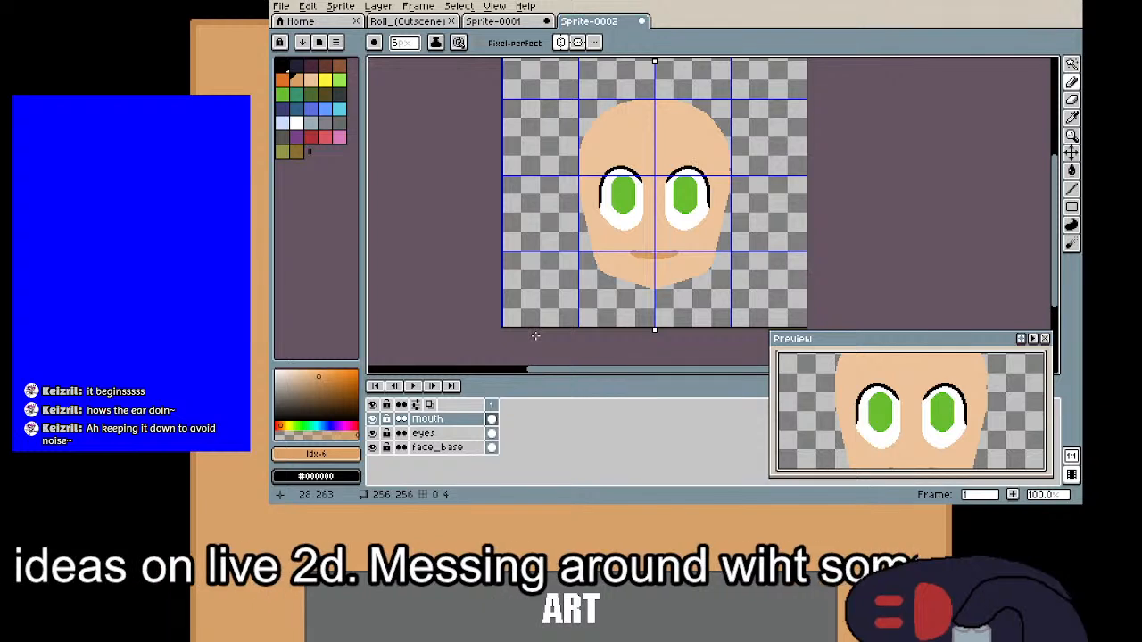
Step: Add a new layer named grid_lines above the mouth layer and select black as the drawing colour
right_click(449, 419)
mouse_move(482, 412)
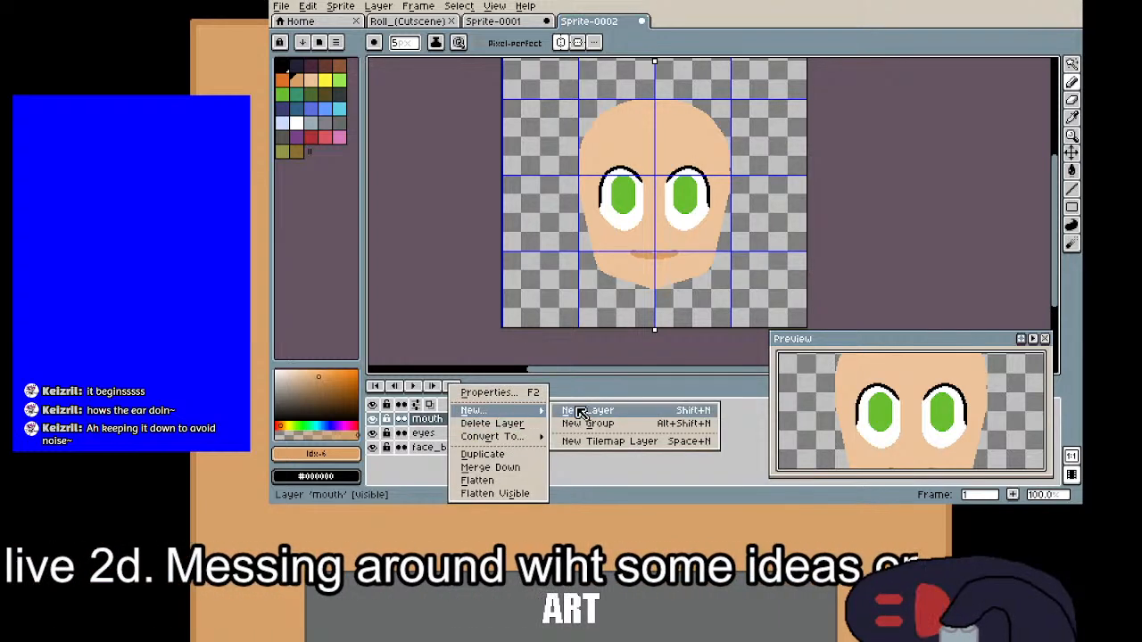
click(582, 412)
double_click(457, 421)
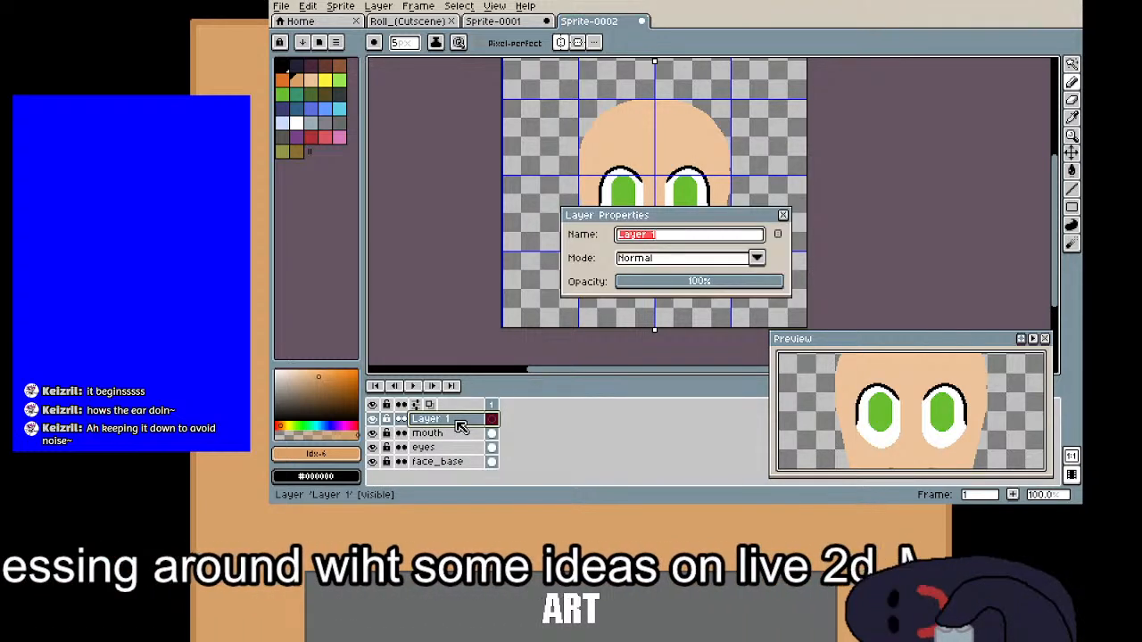
text(grid_lines)
key(Return)
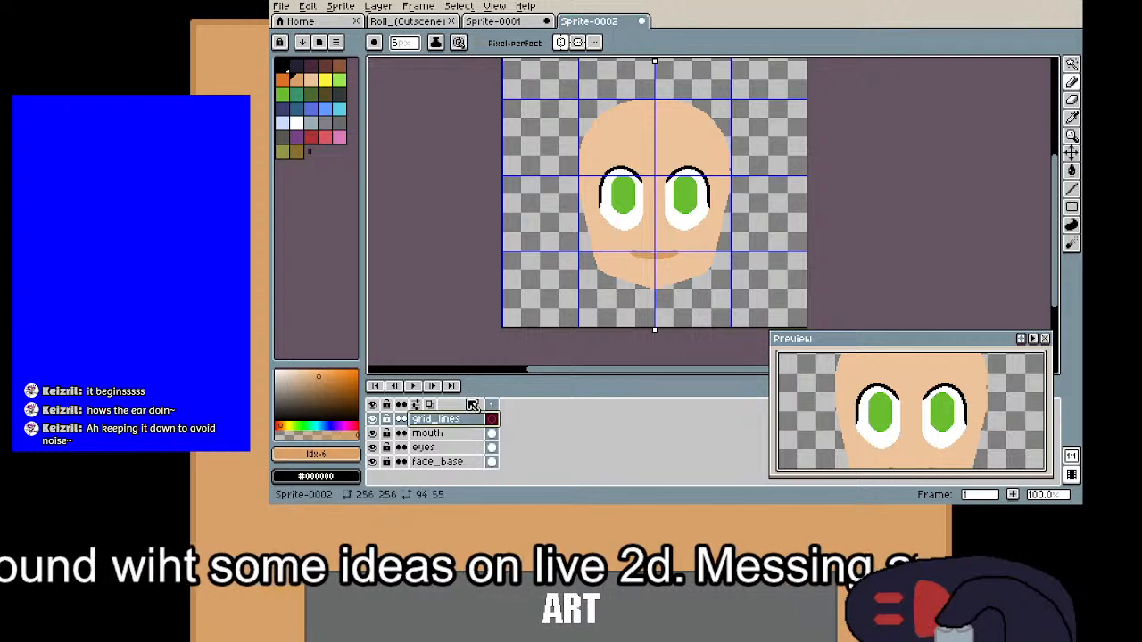
click(282, 65)
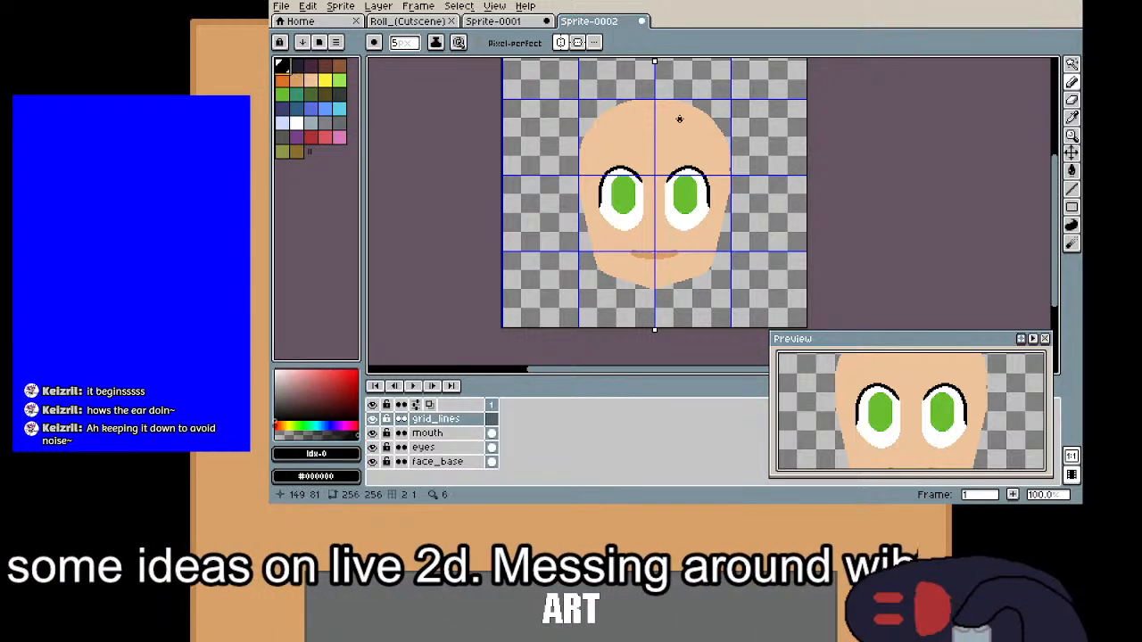
Step: Switch to Sprite-0001 and compare the nose and lower-face shapes of the plain head with the mesh lines on the other head
click(493, 20)
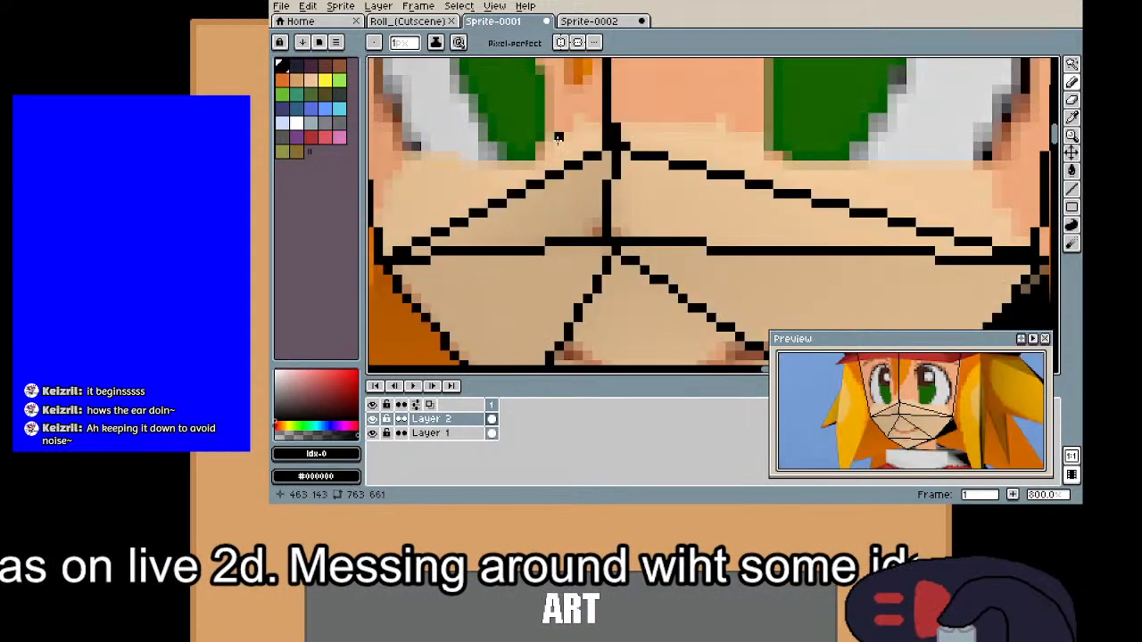
scroll(656, 222, down, 3)
scroll(656, 221, up, 3)
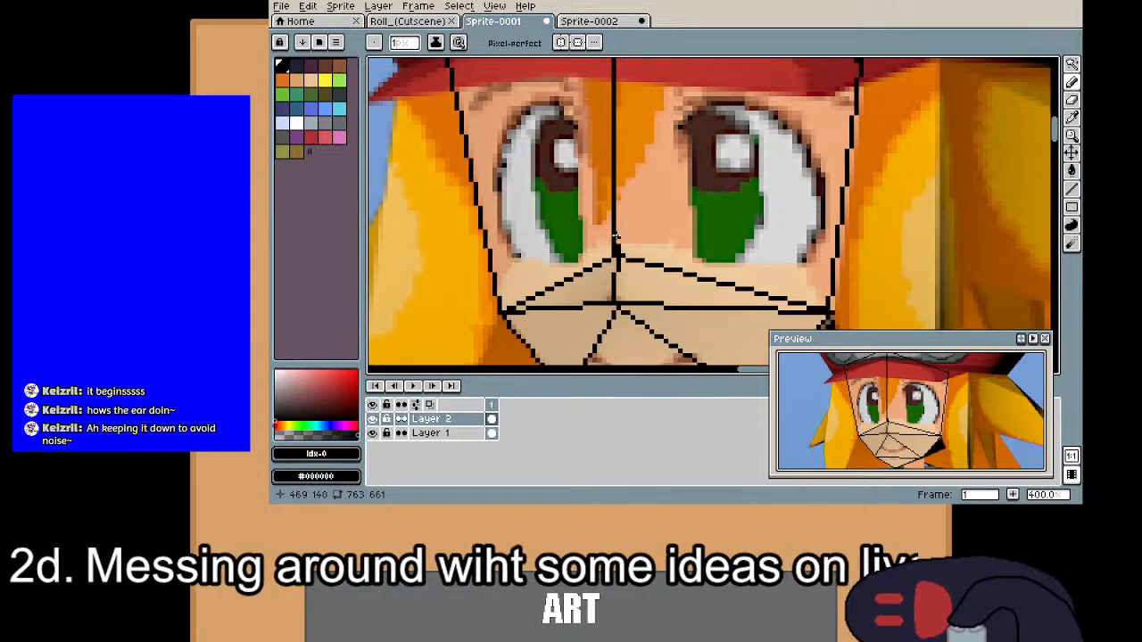
drag(604, 122, 605, 213)
scroll(607, 160, down, 3)
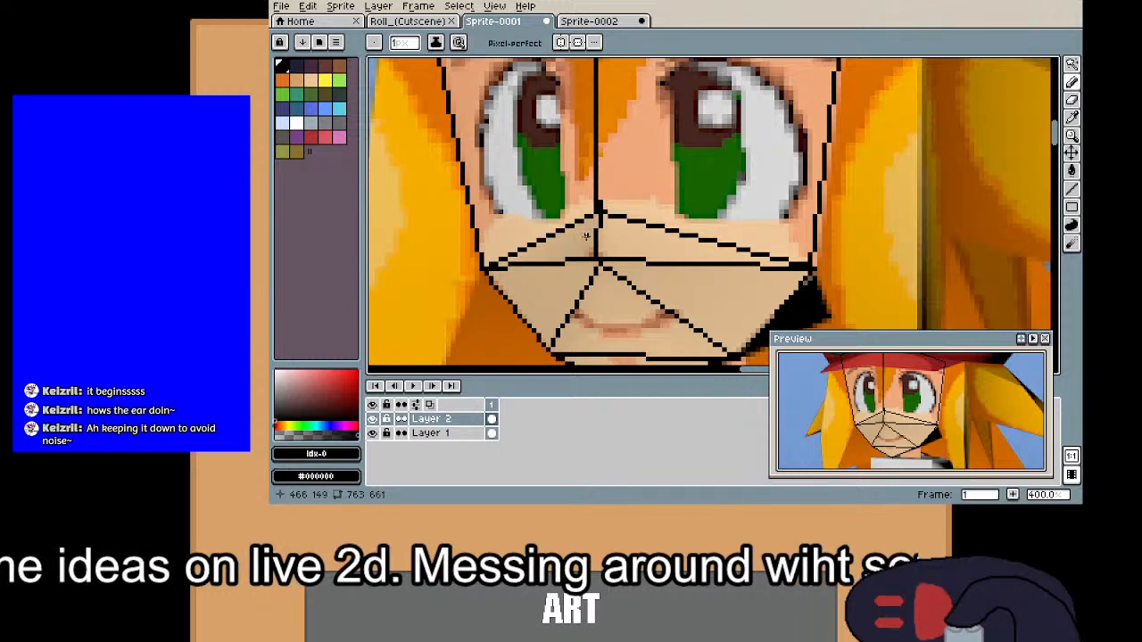
drag(591, 264, 1029, 116)
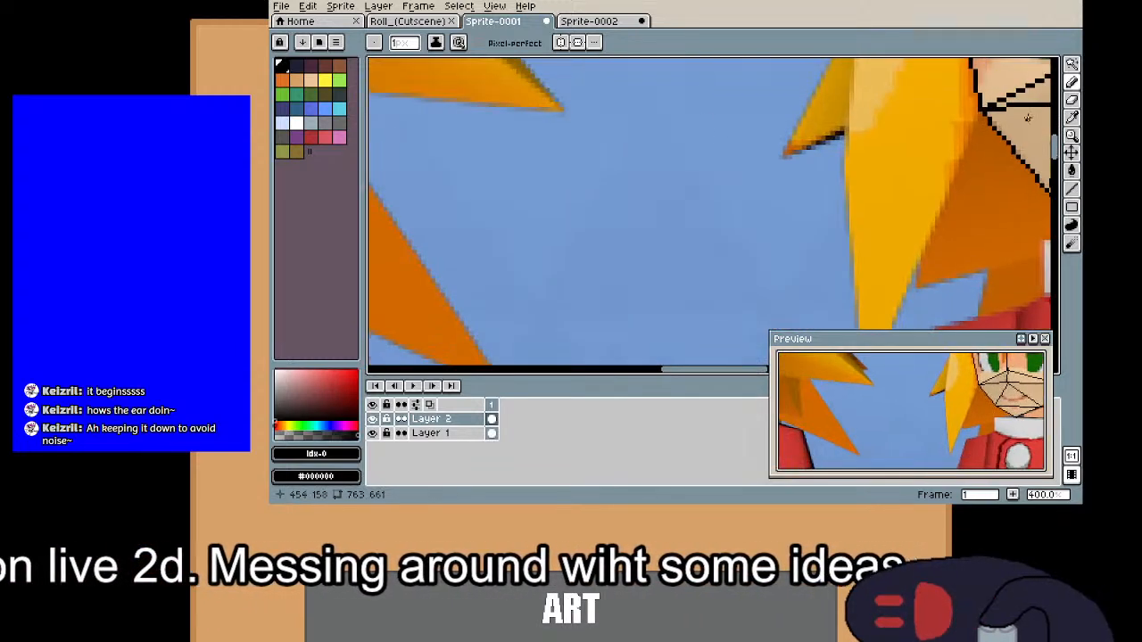
mouse_move(571, 128)
mouse_down()
mouse_move(929, 147)
mouse_move(1141, 211)
mouse_move(649, 147)
mouse_up()
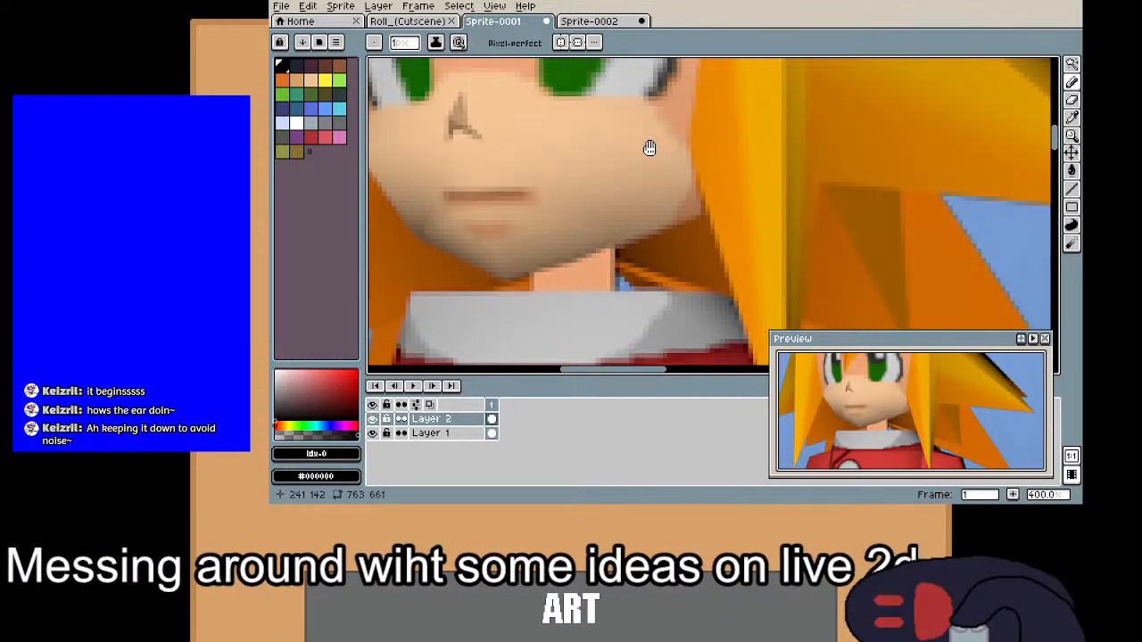
drag(404, 222, 421, 294)
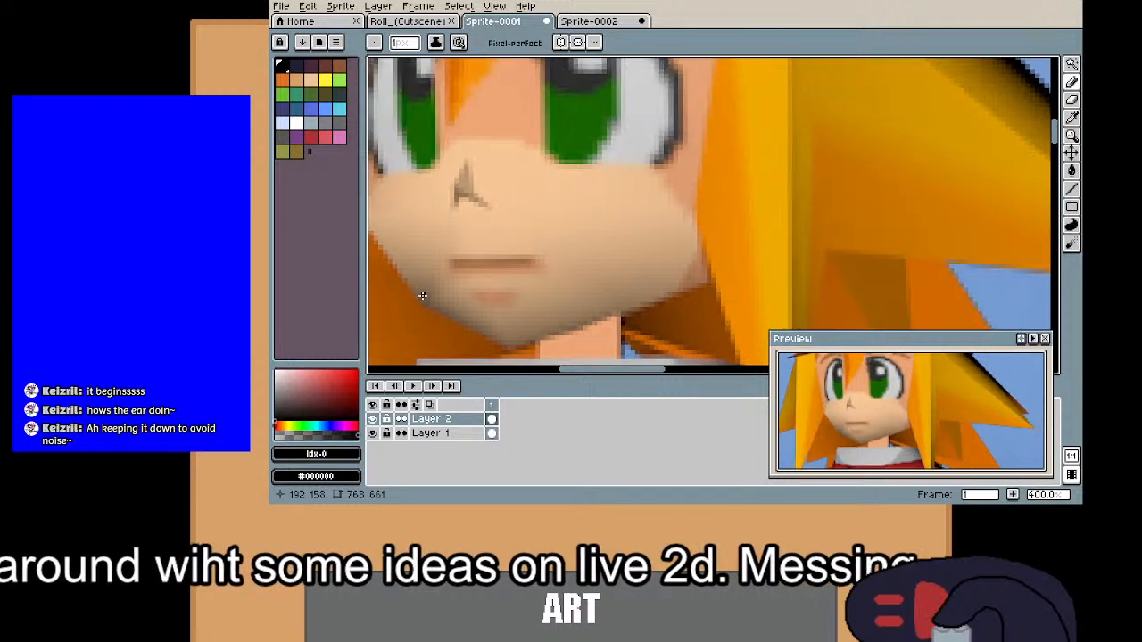
scroll(539, 224, down, 4)
scroll(703, 220, up, 4)
drag(583, 302, 710, 121)
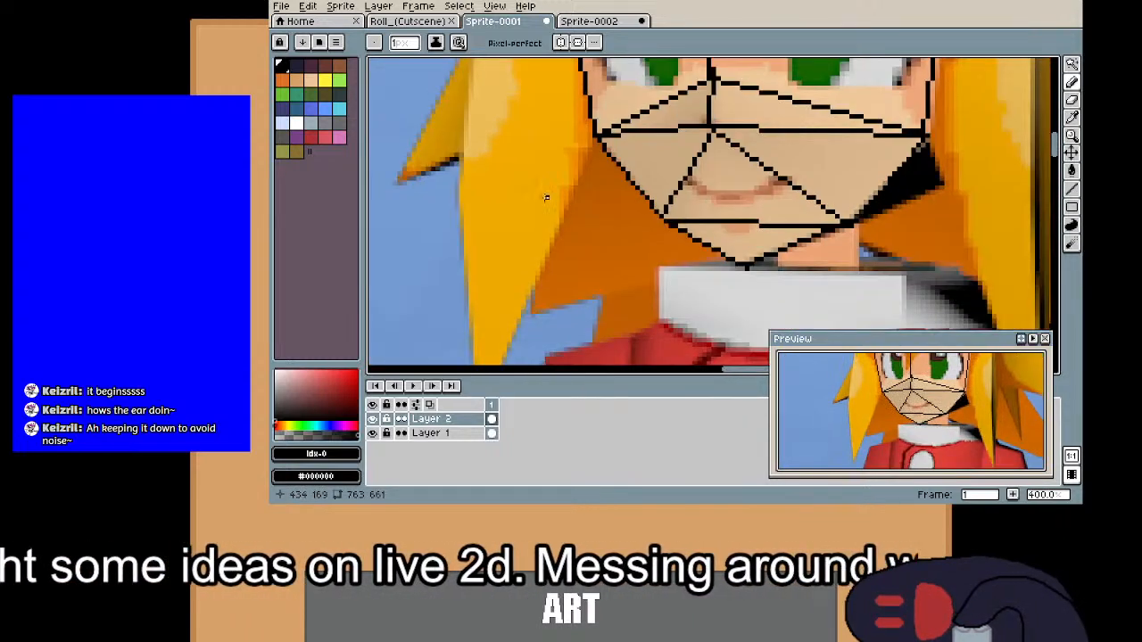
drag(378, 215, 911, 123)
drag(586, 143, 919, 185)
drag(580, 192, 973, 230)
drag(745, 128, 722, 193)
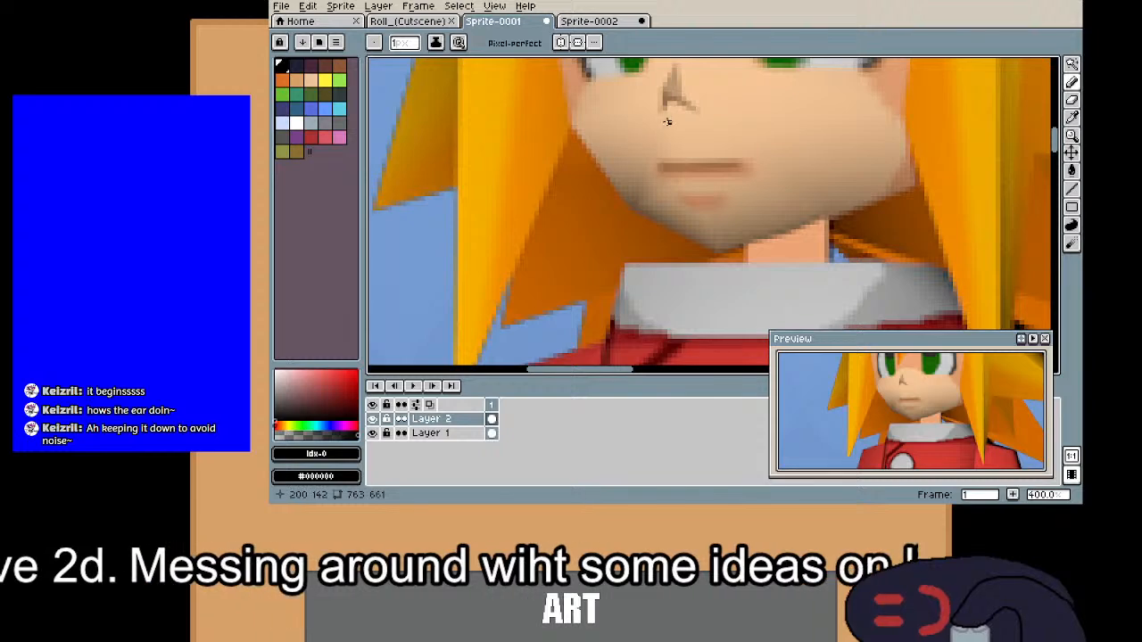
drag(667, 122, 654, 155)
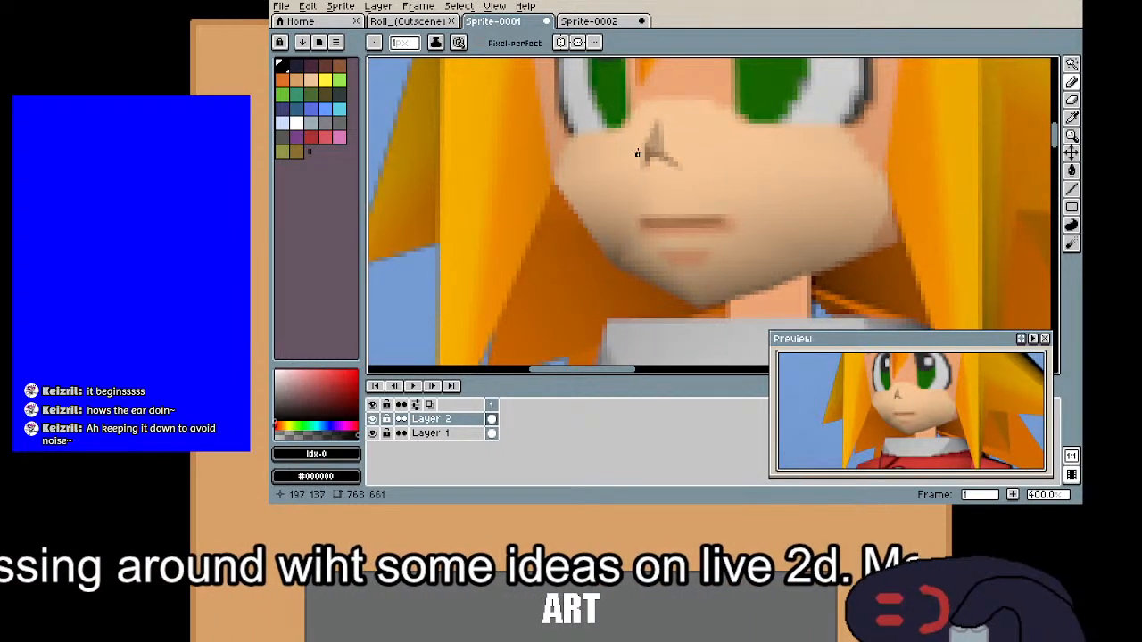
scroll(677, 147, down, 3)
drag(801, 122, 593, 181)
scroll(739, 212, up, 3)
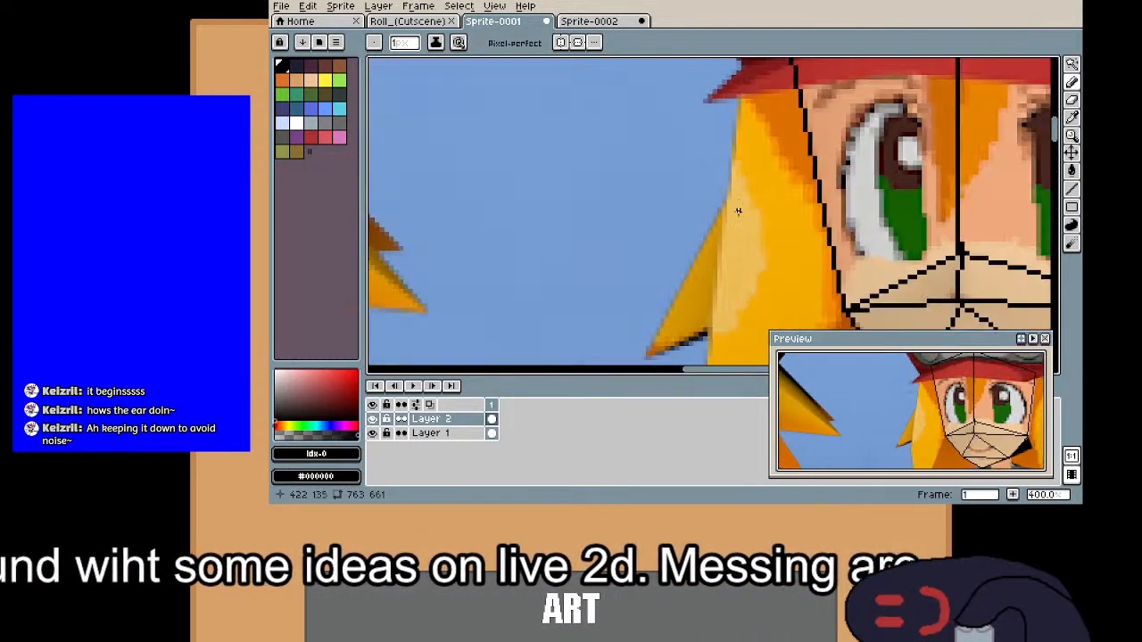
Step: Draw two black 1 px diagonal lines from the nose bridge to the horizontal mesh line, one on each side of the centre line
drag(816, 260, 602, 223)
scroll(638, 250, up, 3)
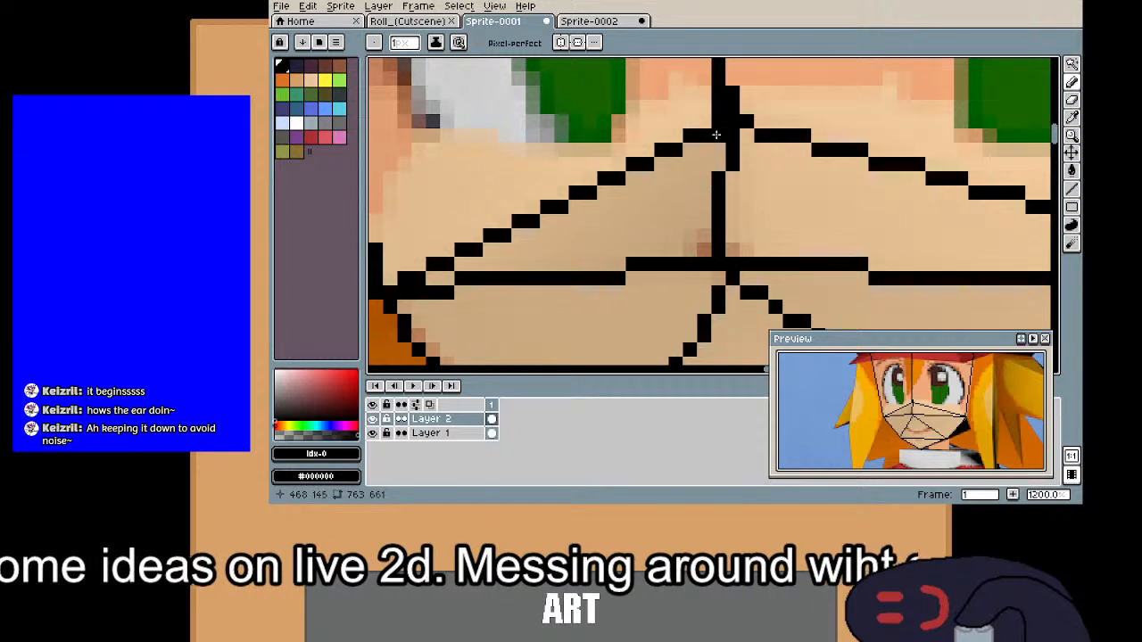
drag(718, 123, 658, 249)
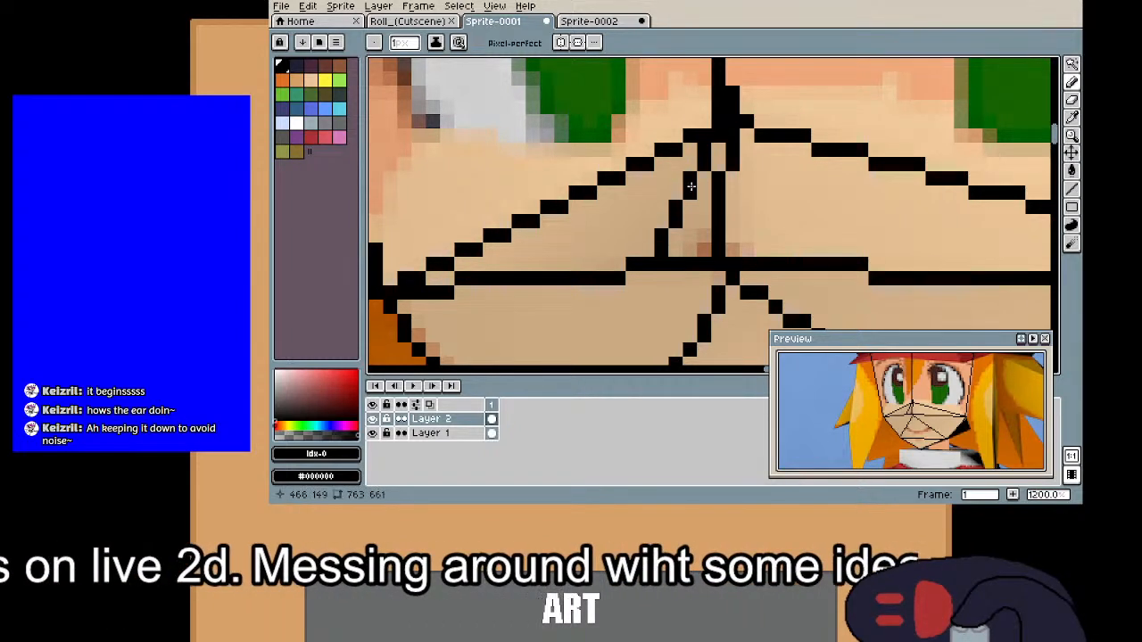
drag(722, 126, 803, 254)
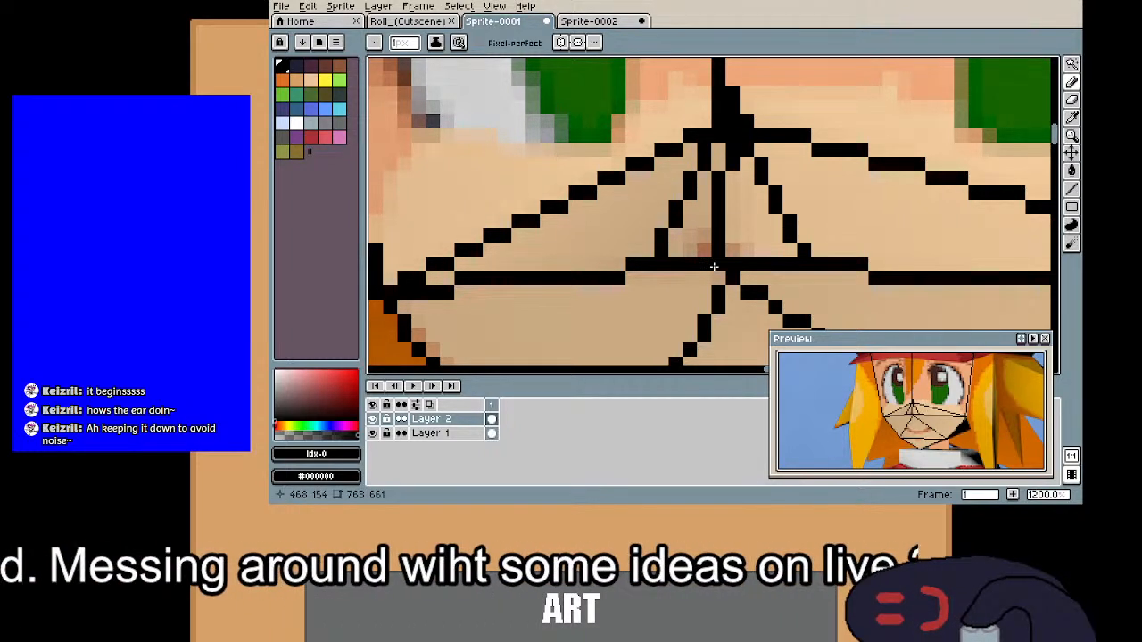
drag(657, 225, 638, 203)
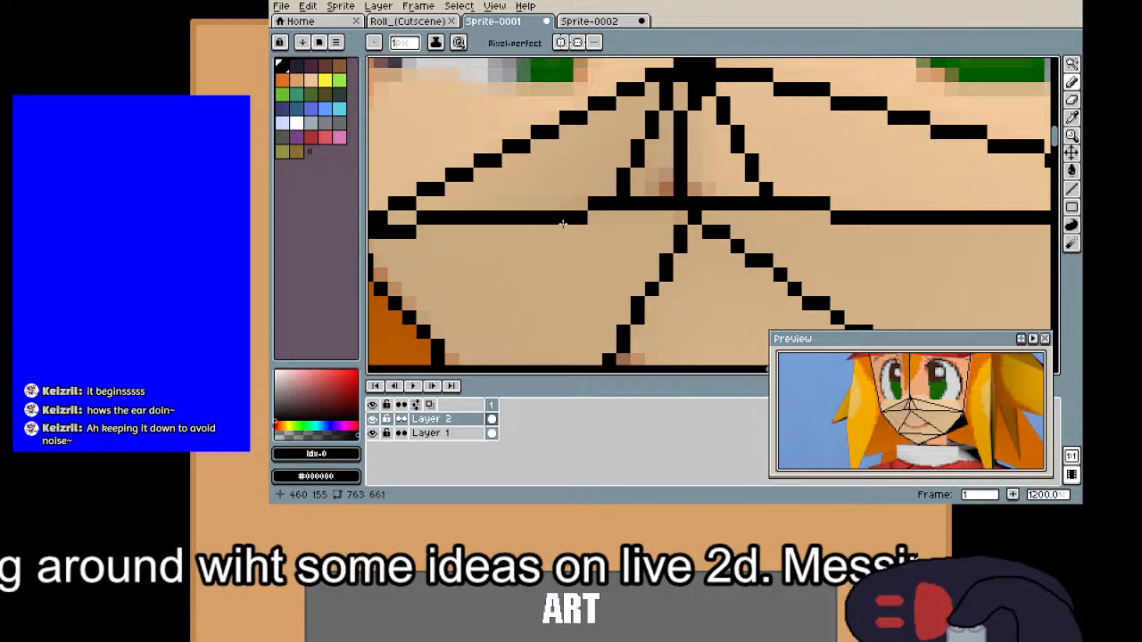
Step: In Sprite-0002, paint a tan mirrored nose about 12 px wide on the face_base layer just above the mouth with a 4 px Pencil
click(587, 21)
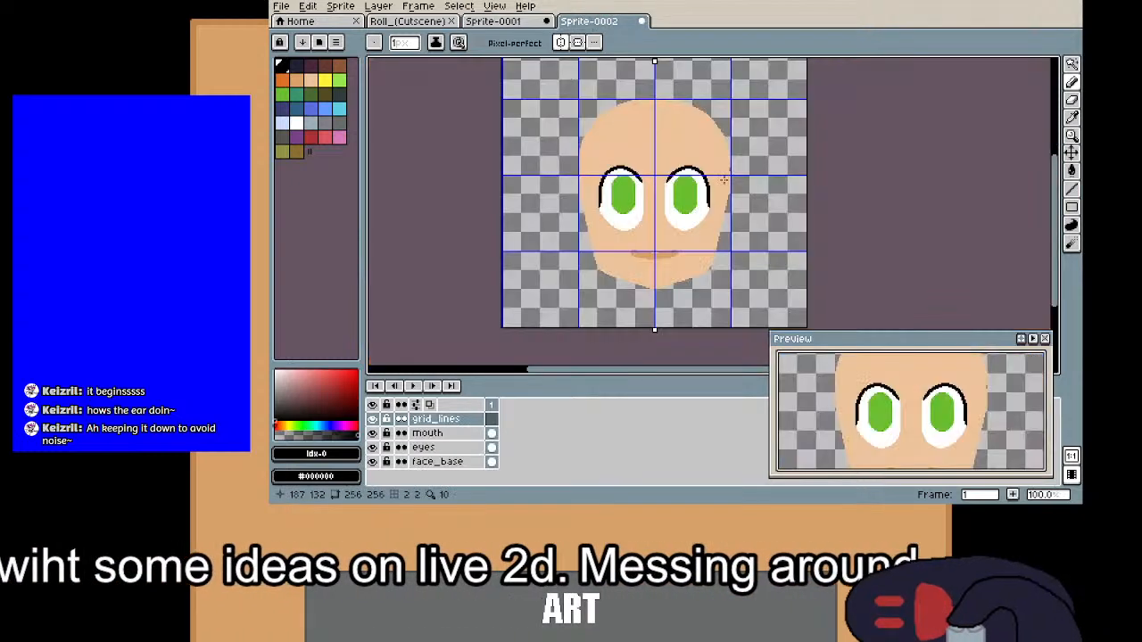
scroll(668, 252, up, 4)
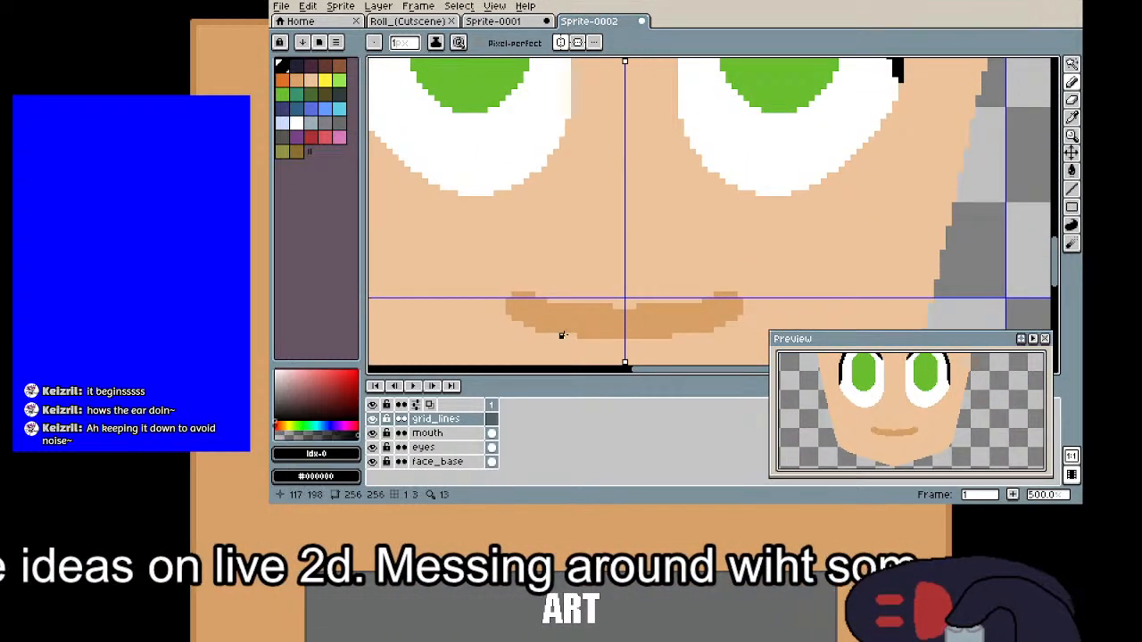
click(462, 462)
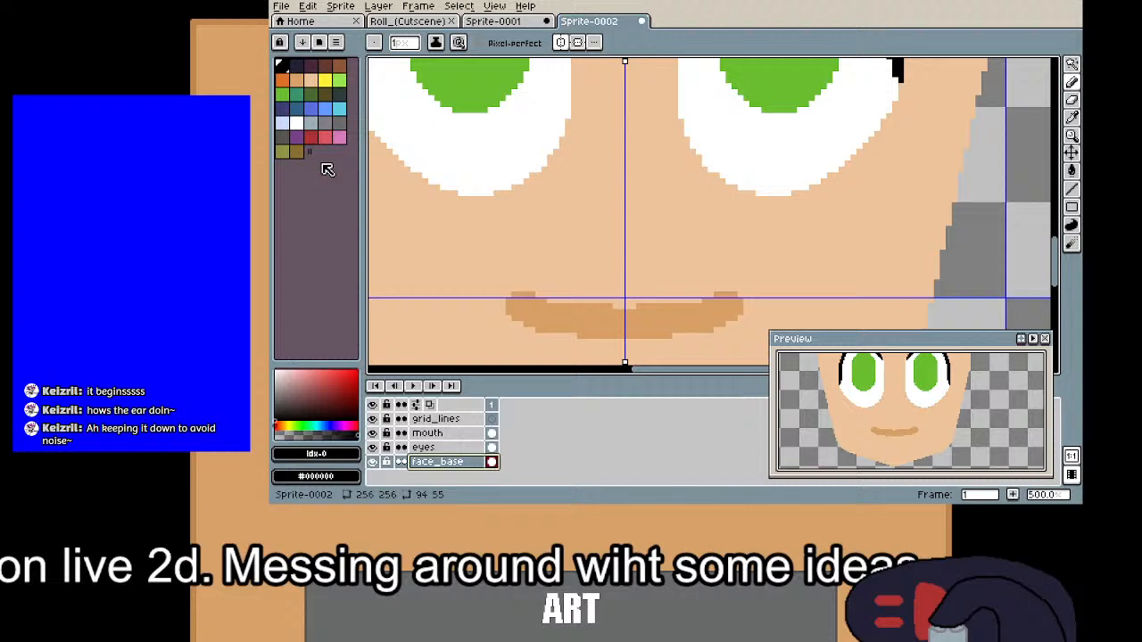
alt+click(606, 314)
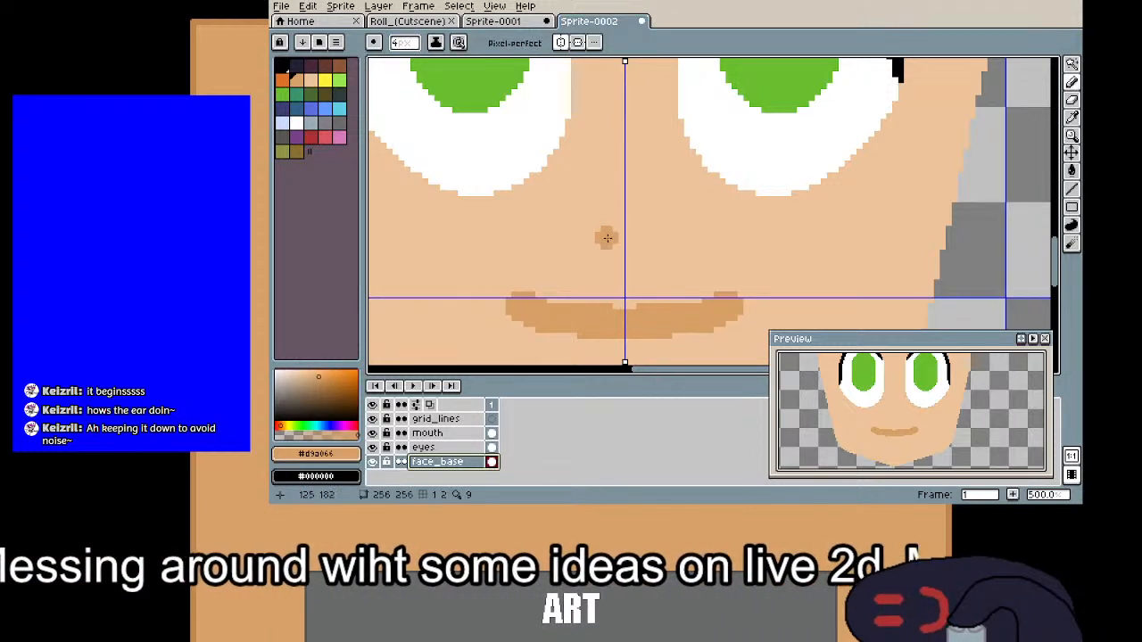
mouse_move(601, 245)
mouse_down()
mouse_move(623, 232)
mouse_move(624, 245)
mouse_up()
scroll(660, 232, down, 2)
scroll(713, 220, up, 1)
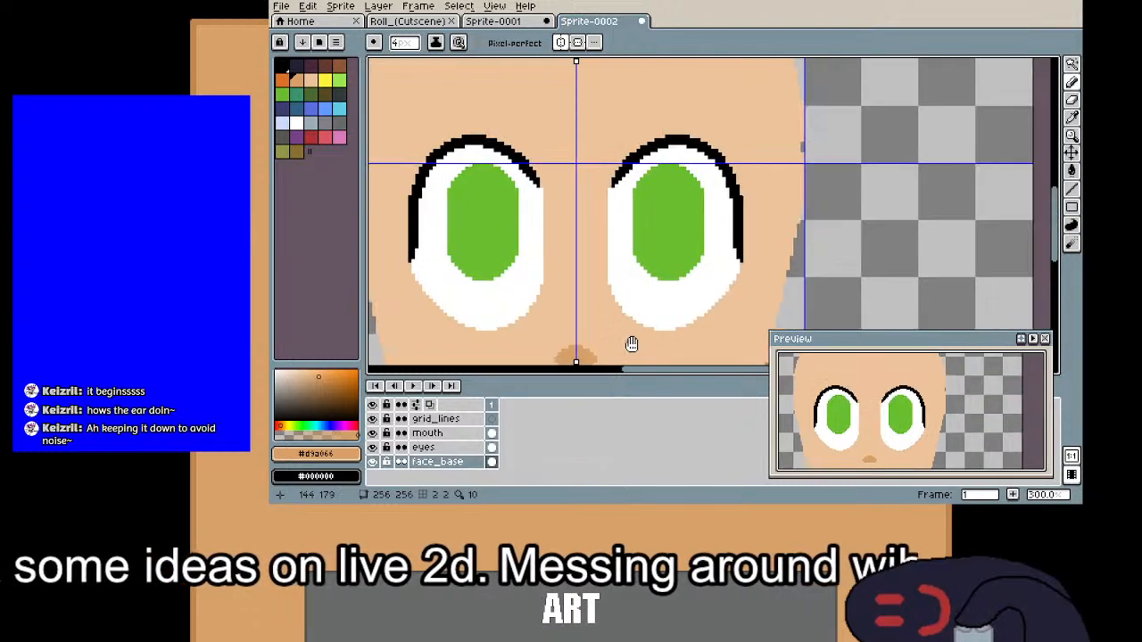
drag(638, 205, 641, 150)
Step: On the grid_lines layer, draw mirrored black 1 px lines from the sides of the nose to the outer edges of the cheeks
click(436, 419)
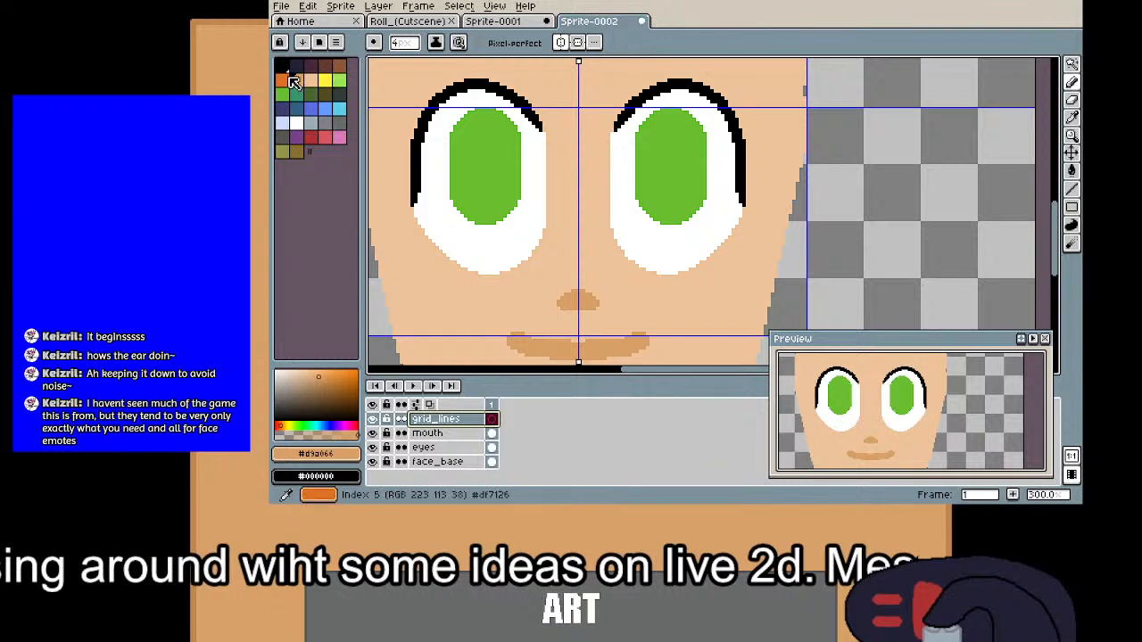
click(283, 68)
key(b)
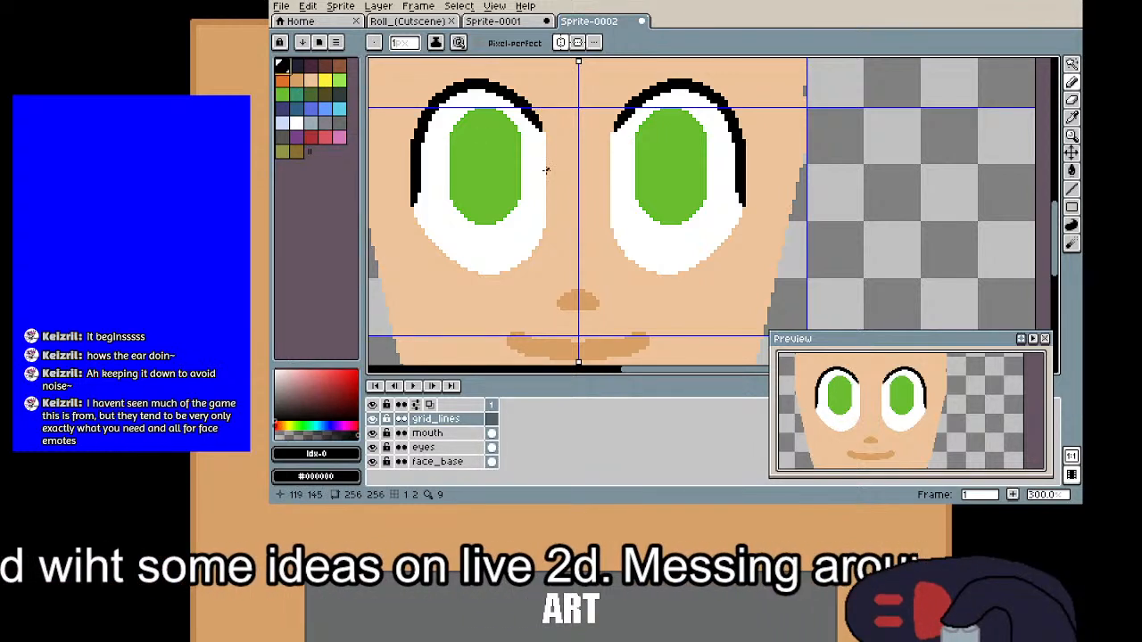
drag(600, 259, 625, 185)
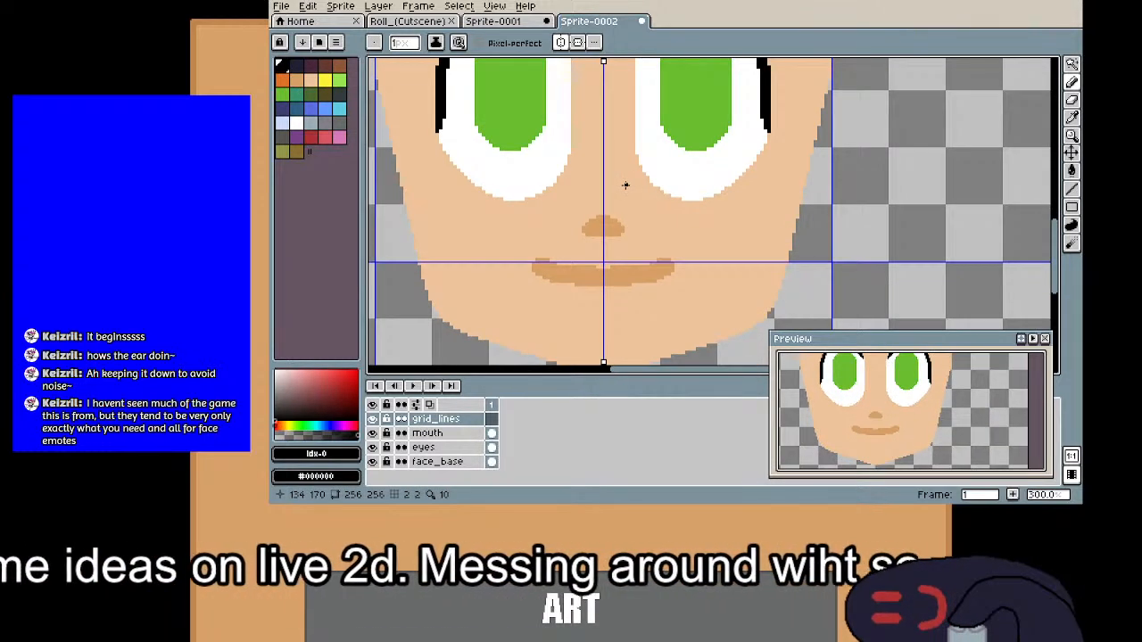
scroll(615, 184, down, 1)
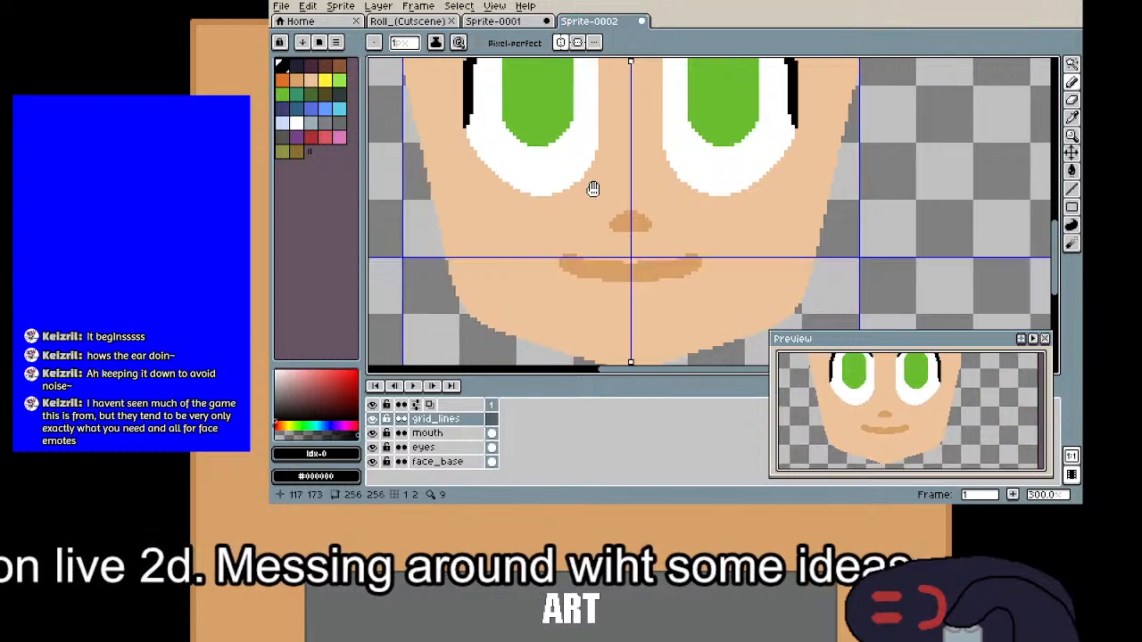
scroll(660, 196, up, 1)
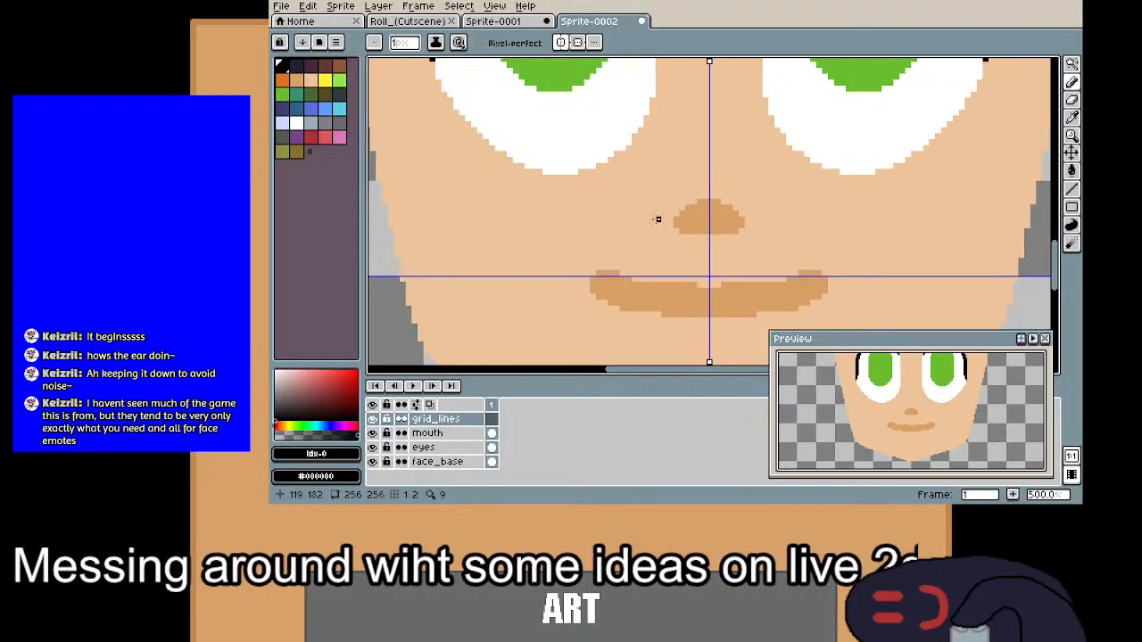
drag(671, 226, 393, 249)
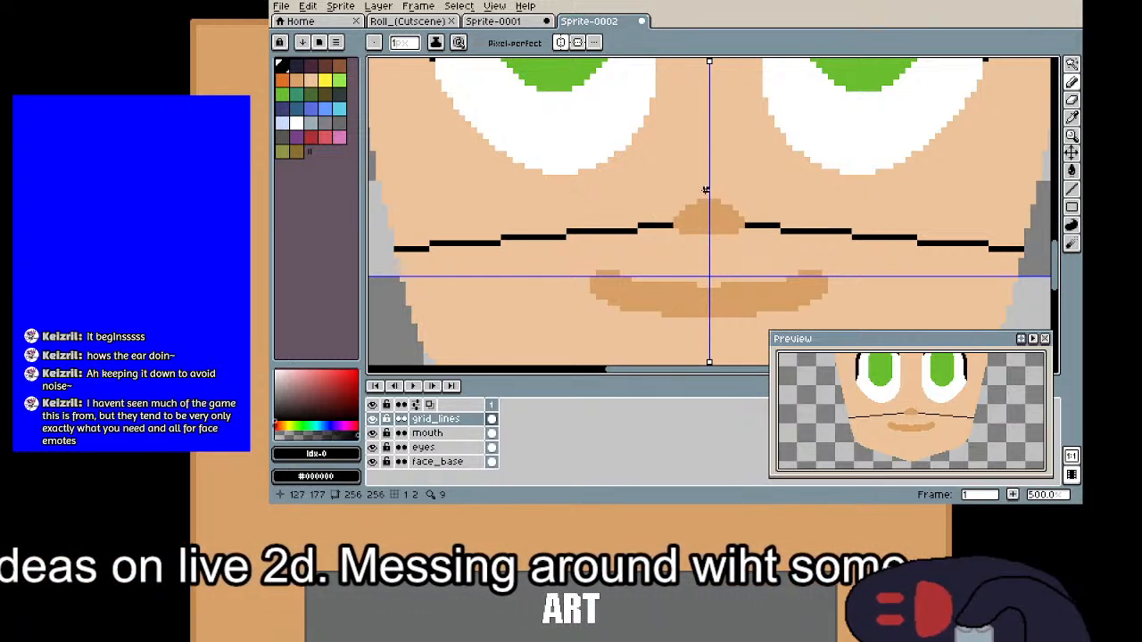
Step: Outline the nose with mirrored black lines meeting at the bridge and at the nose base, and connect both points with a vertical centre line
mouse_move(707, 119)
mouse_down()
mouse_move(669, 221)
mouse_move(707, 236)
mouse_move(712, 113)
mouse_up()
click(710, 120)
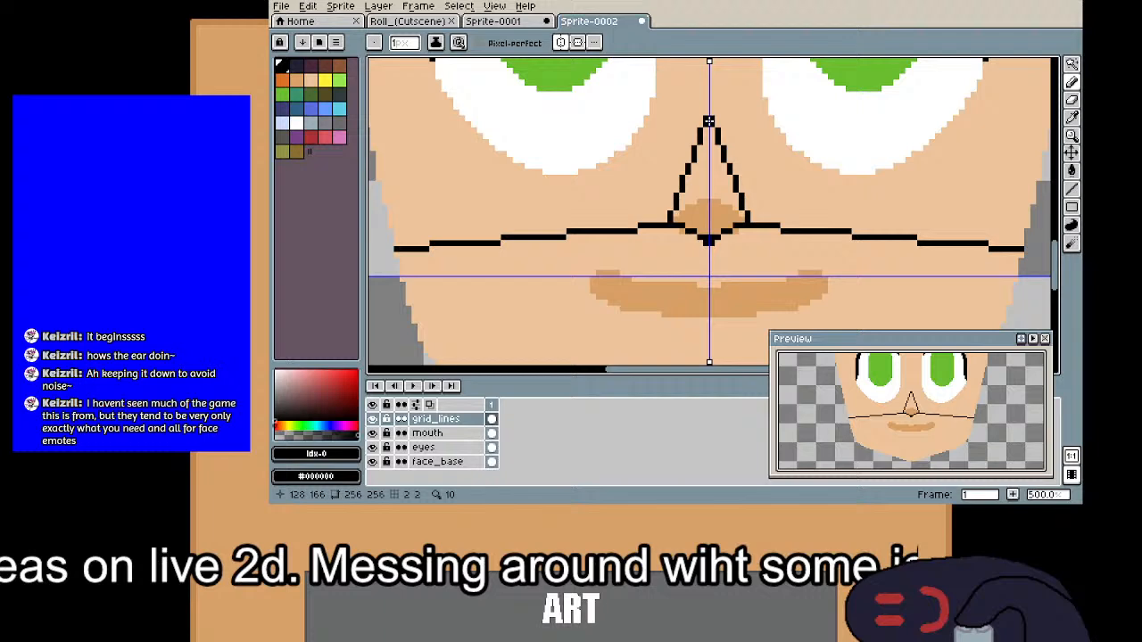
shift+click(709, 239)
mouse_move(707, 192)
mouse_down()
mouse_move(707, 117)
mouse_move(704, 183)
mouse_move(696, 163)
mouse_up()
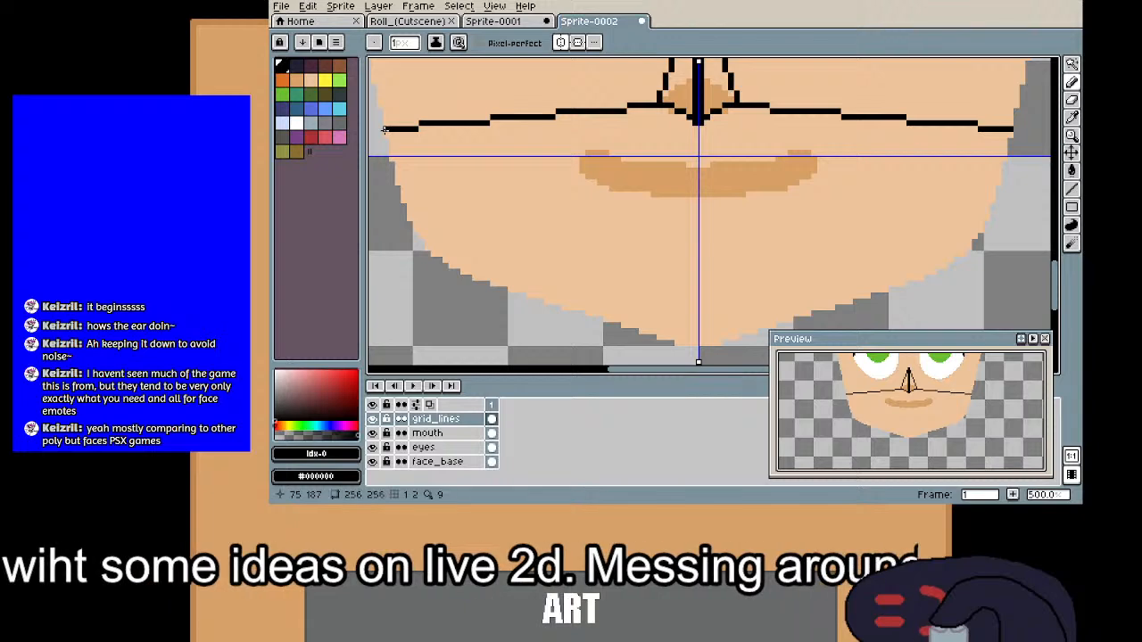
Step: Check the lower-face mesh in Sprite-0001 and try mirrored lines in Sprite-0002 from the jaw corners to the centre just below the mouth
click(492, 21)
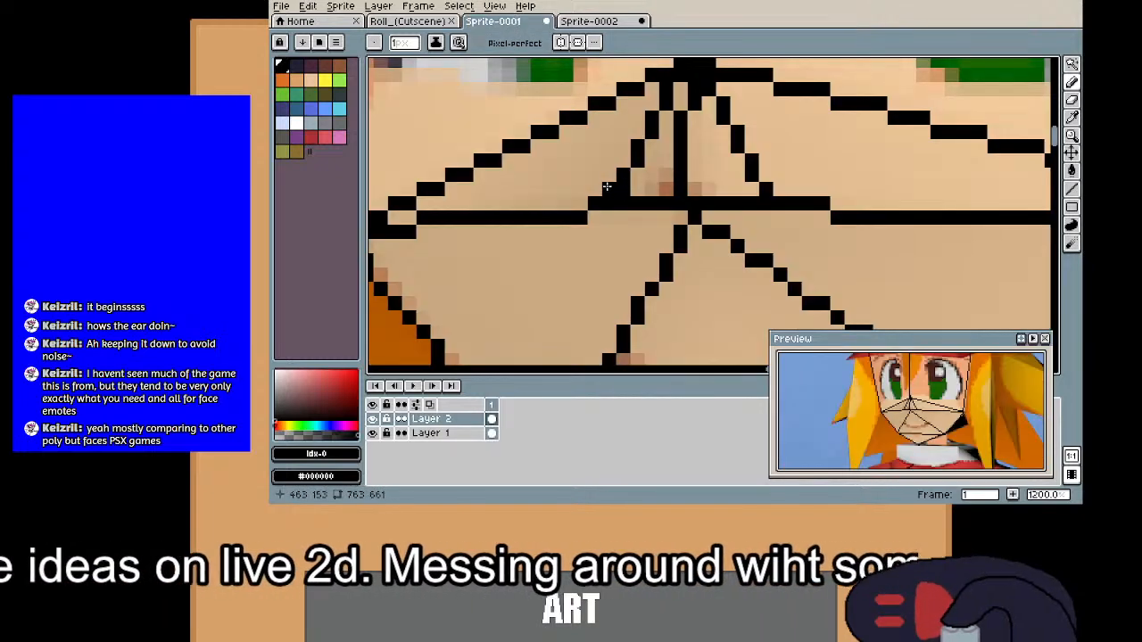
scroll(658, 181, down, 2)
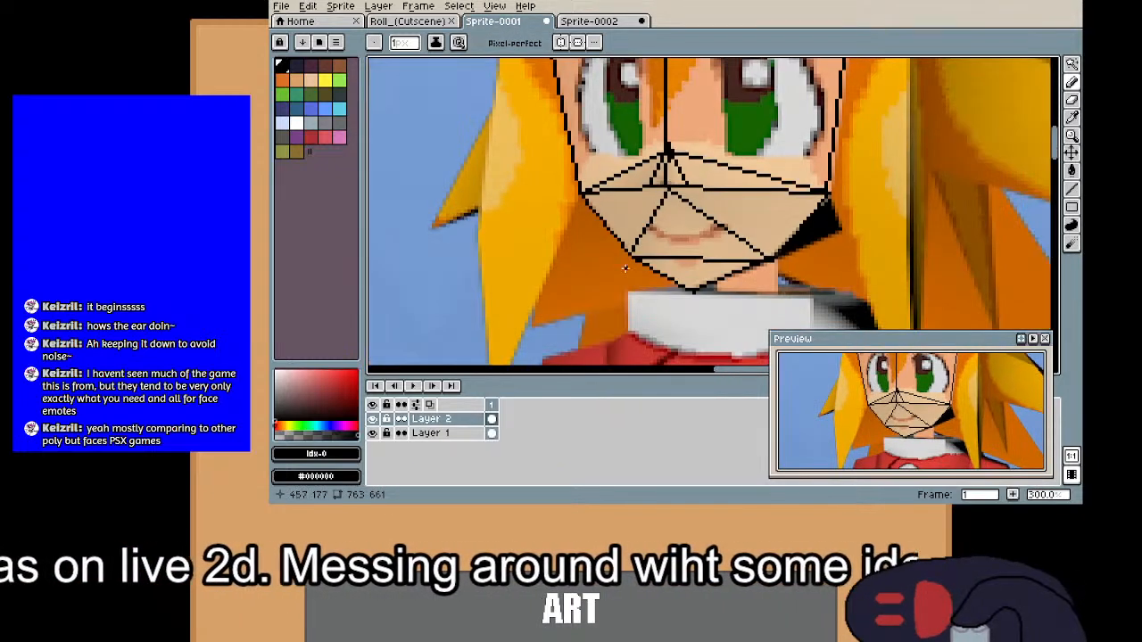
click(623, 21)
scroll(591, 267, up, 1)
drag(588, 262, 697, 189)
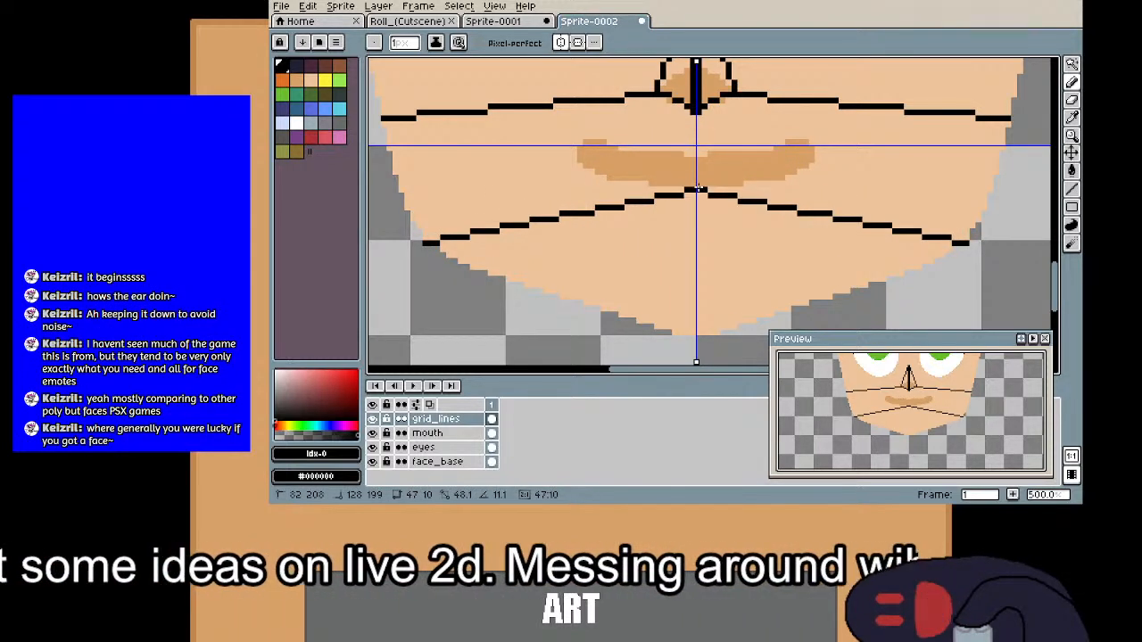
shift+click(698, 188)
key(ctrl+z)
Step: Compare with the mesh in Sprite-0001 and draw mirrored diagonals about 51 px long in Sprite-0002 from the jaw corners to the nose base
click(511, 19)
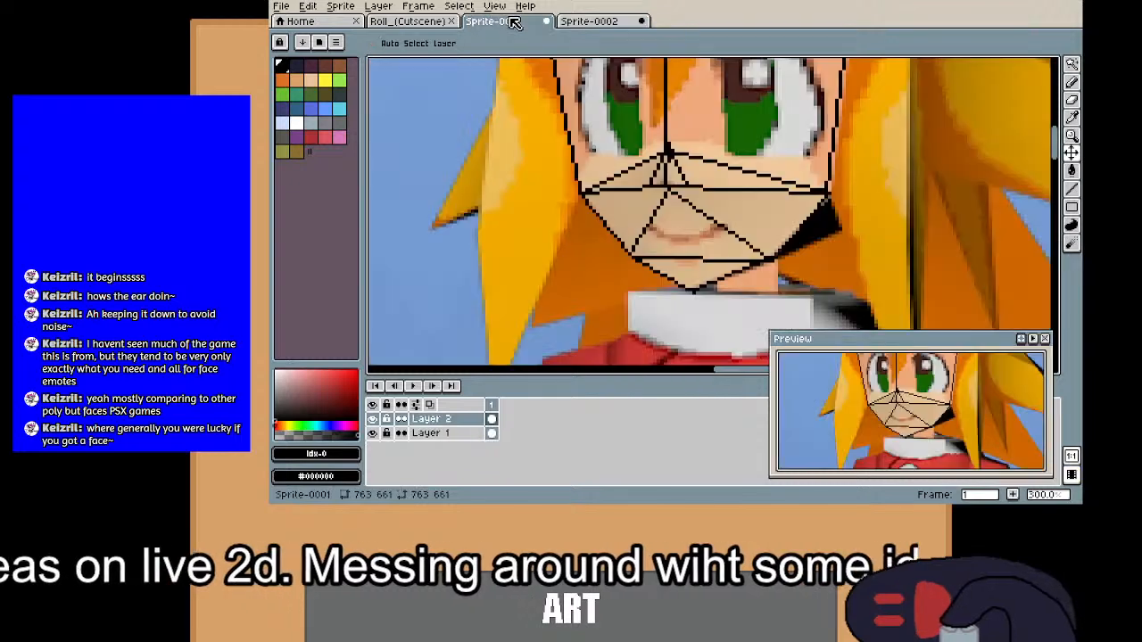
click(589, 20)
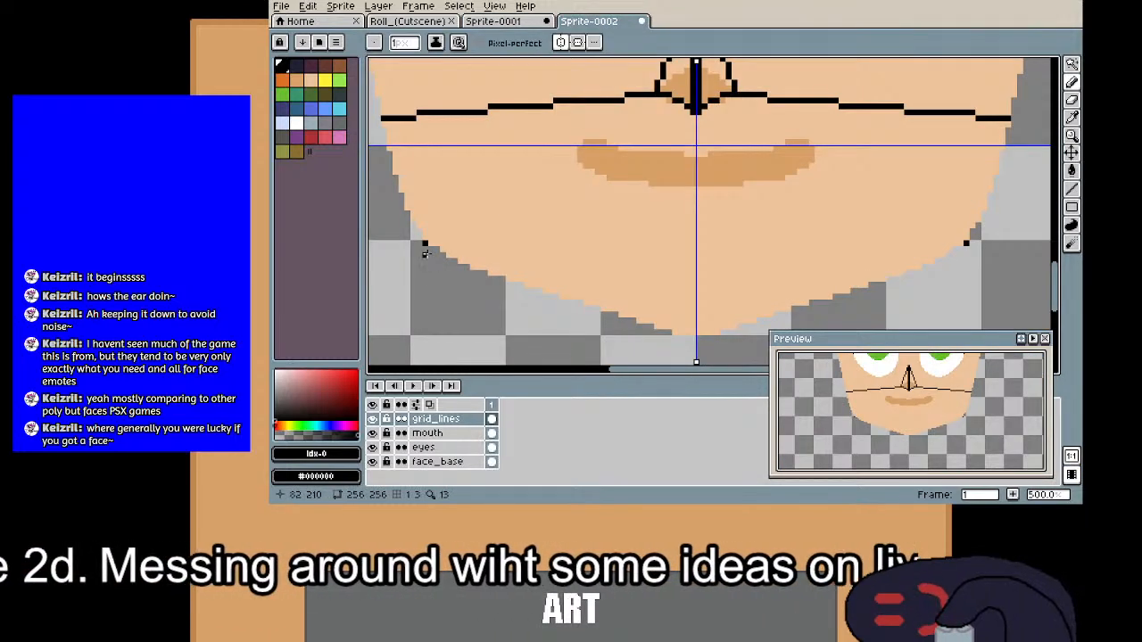
drag(425, 241, 692, 112)
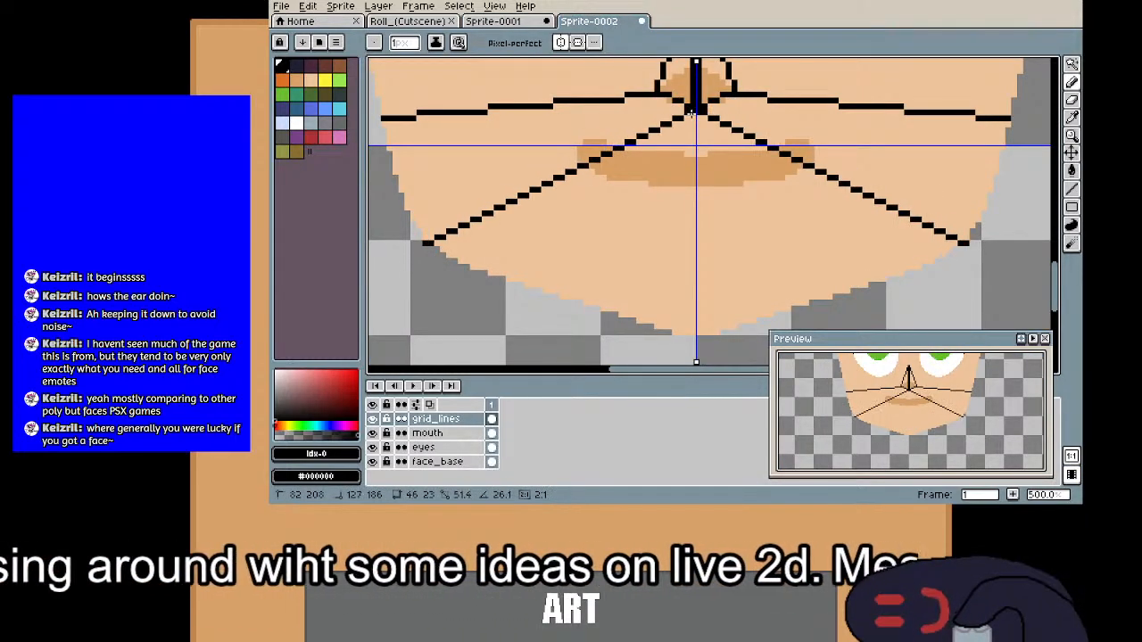
Step: Try a vertical centre line from the nose base down to the chin in Sprite-0002
click(513, 20)
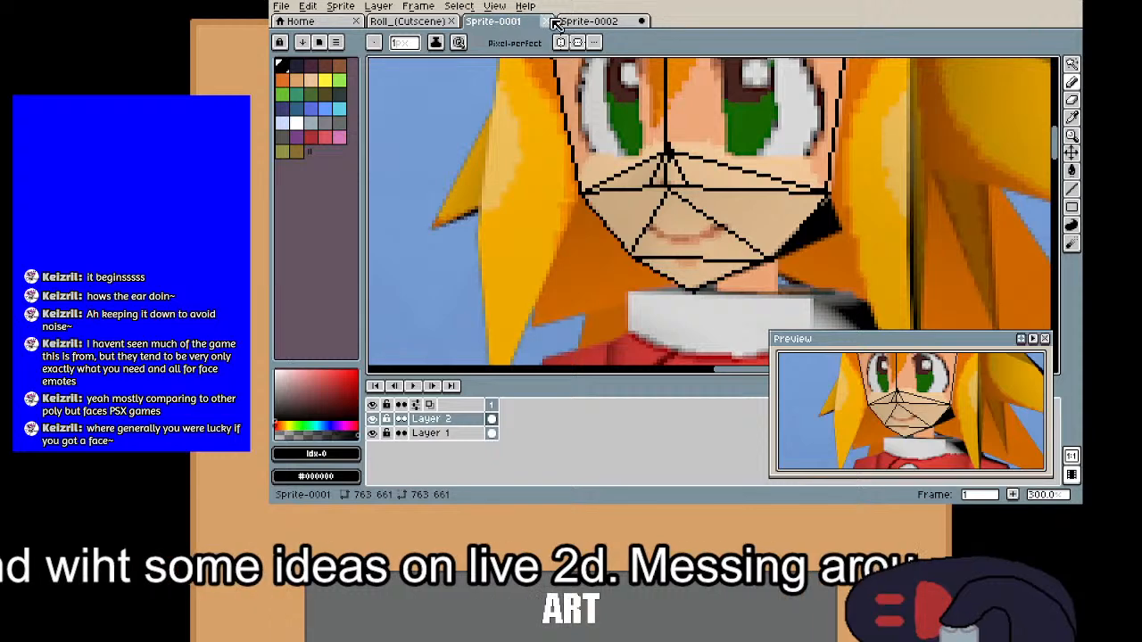
click(598, 23)
drag(568, 263, 528, 229)
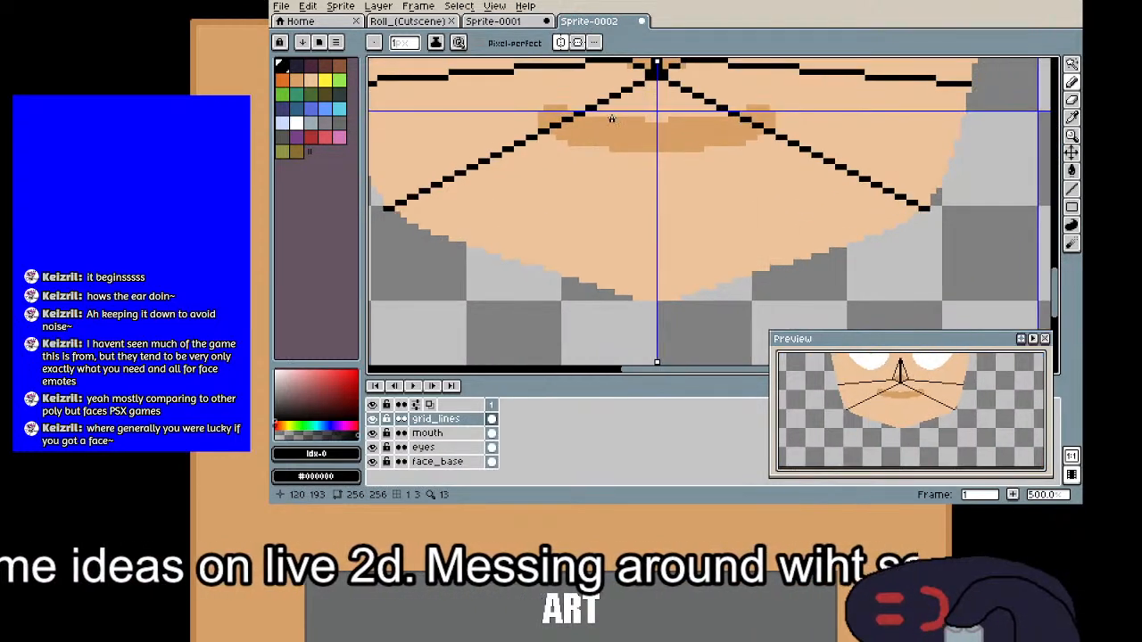
drag(657, 75, 654, 300)
click(513, 42)
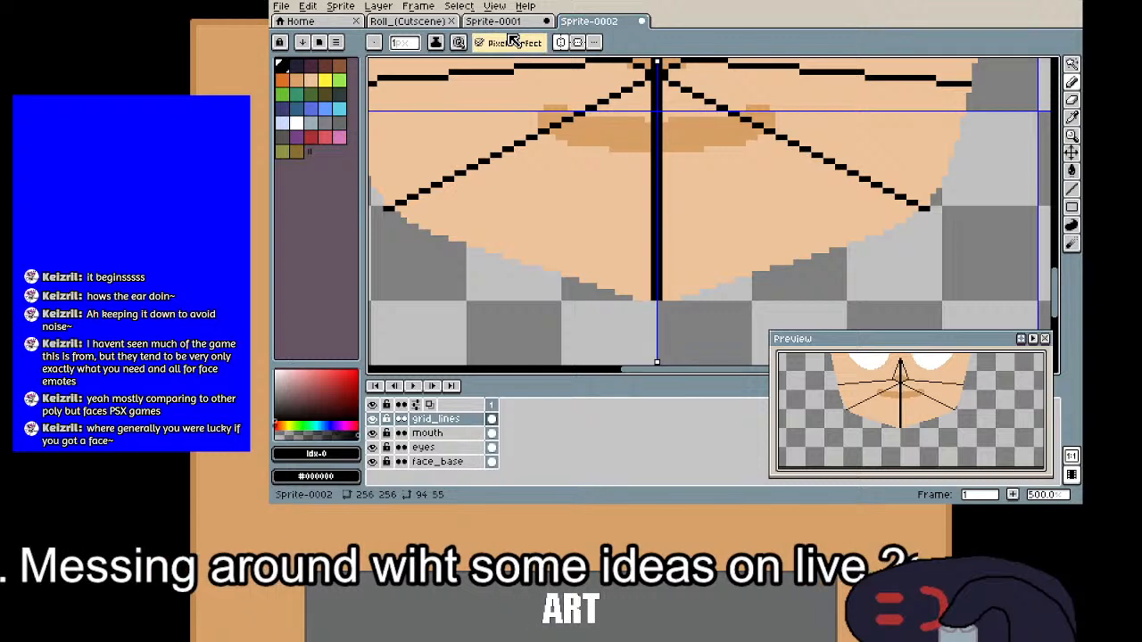
Step: After checking Sprite-0001, undo the chin centre line and draw a black horizontal line between the two jaw corners
click(507, 25)
click(511, 38)
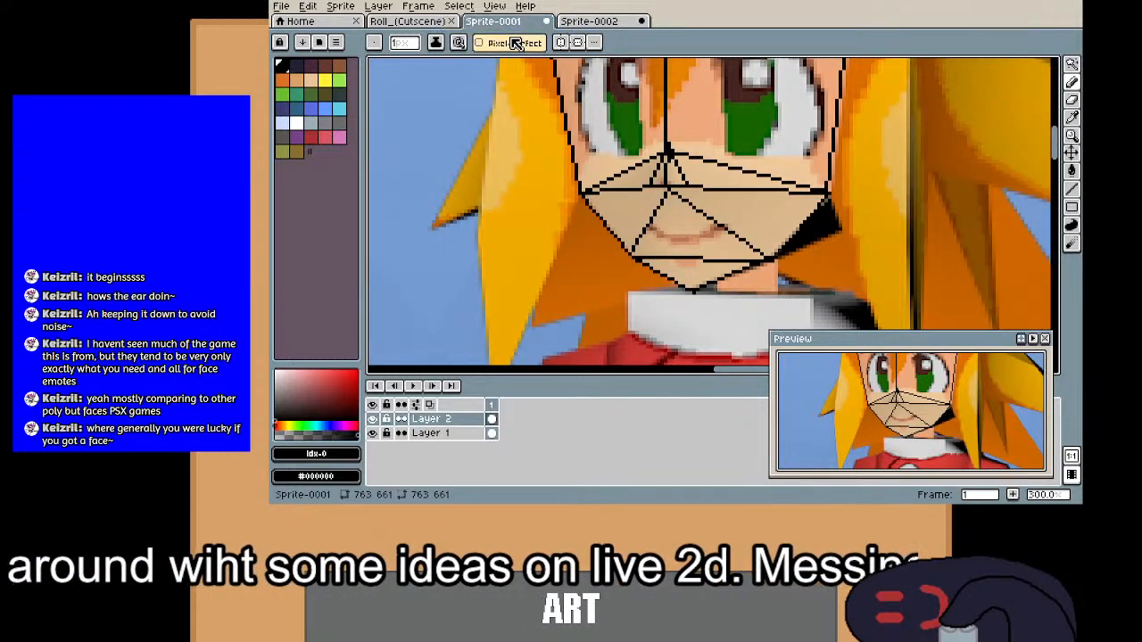
click(586, 20)
key(ctrl+z)
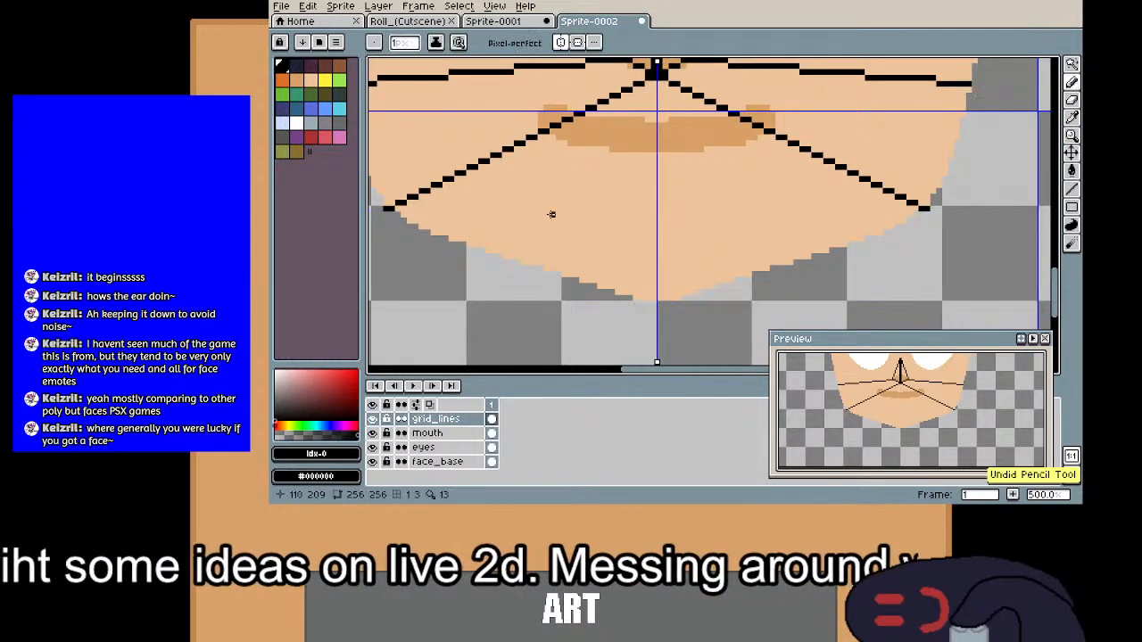
drag(385, 209, 919, 208)
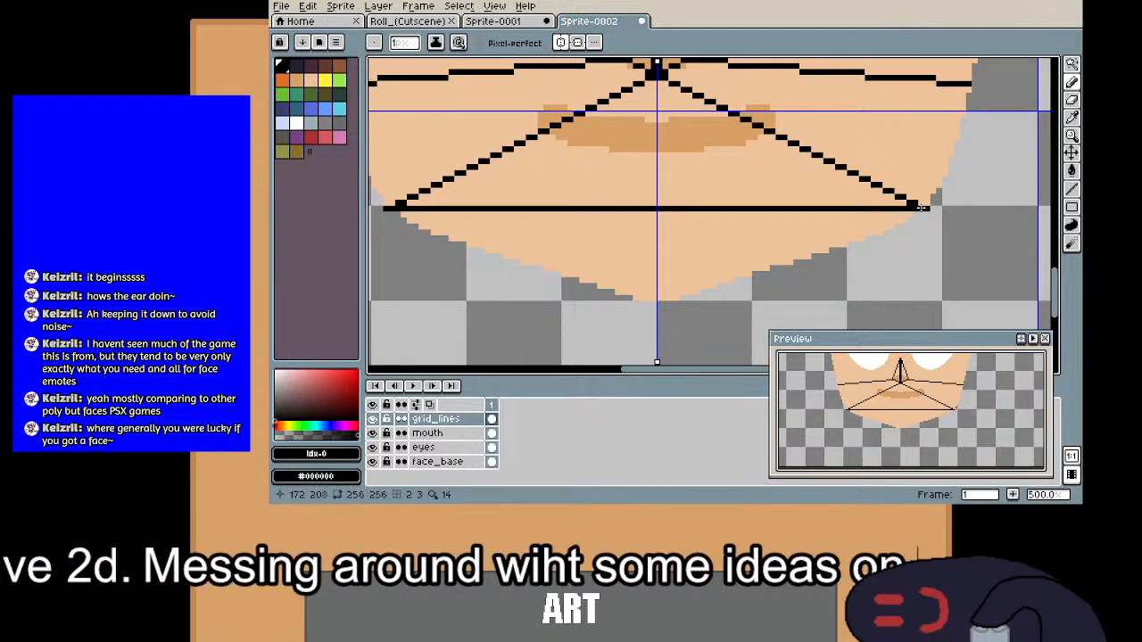
Step: Draw a black vertical centre line from the nose bridge up between the eyes to the top of the head
drag(744, 126, 747, 269)
drag(740, 185, 740, 285)
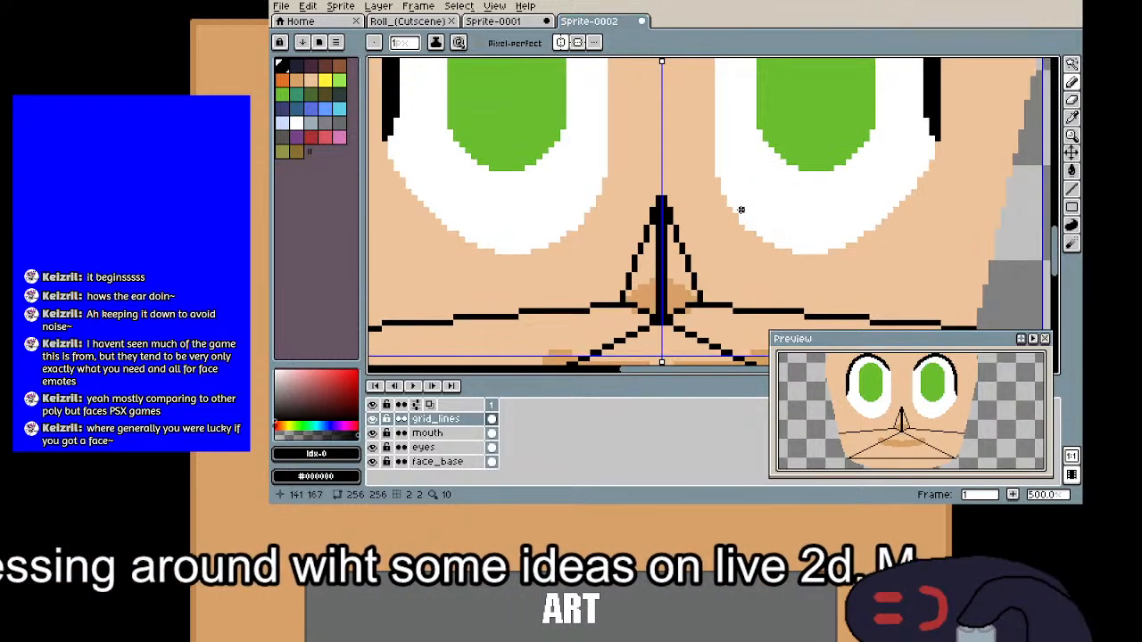
scroll(741, 210, down, 1)
scroll(741, 209, down, 1)
drag(740, 173, 735, 225)
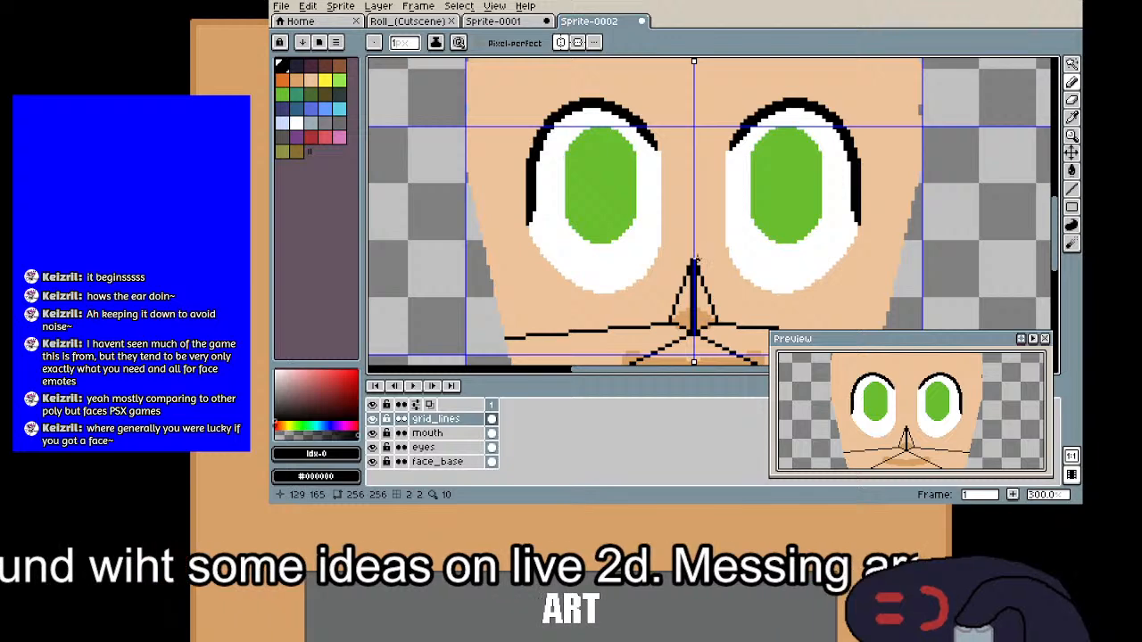
drag(696, 147, 693, 276)
drag(702, 116, 703, 208)
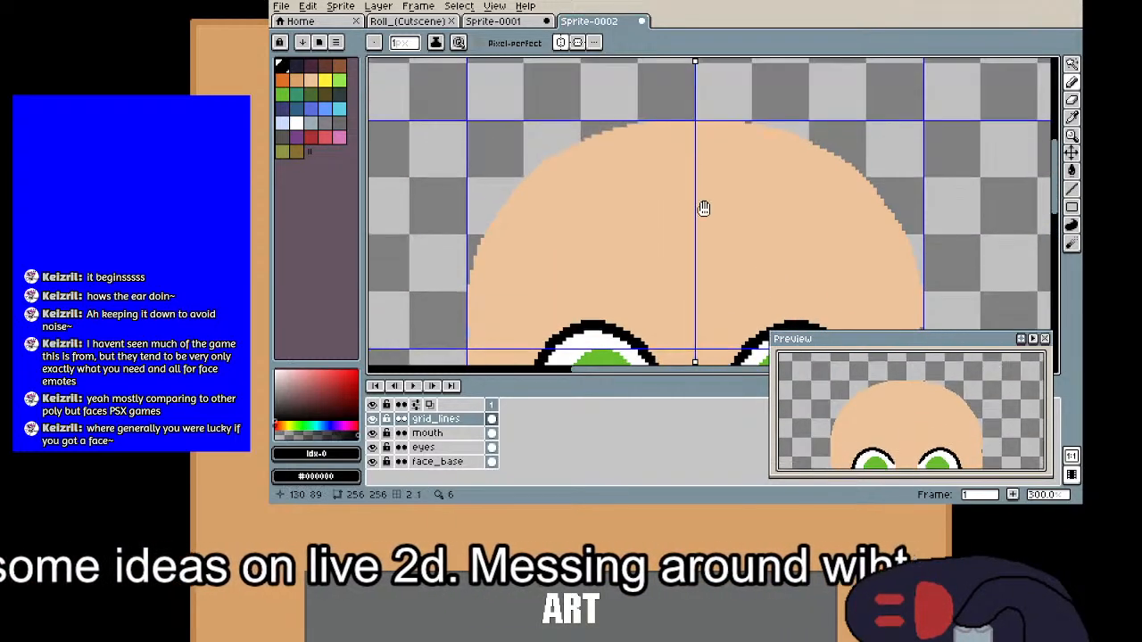
drag(698, 130, 699, 129)
scroll(681, 274, down, 4)
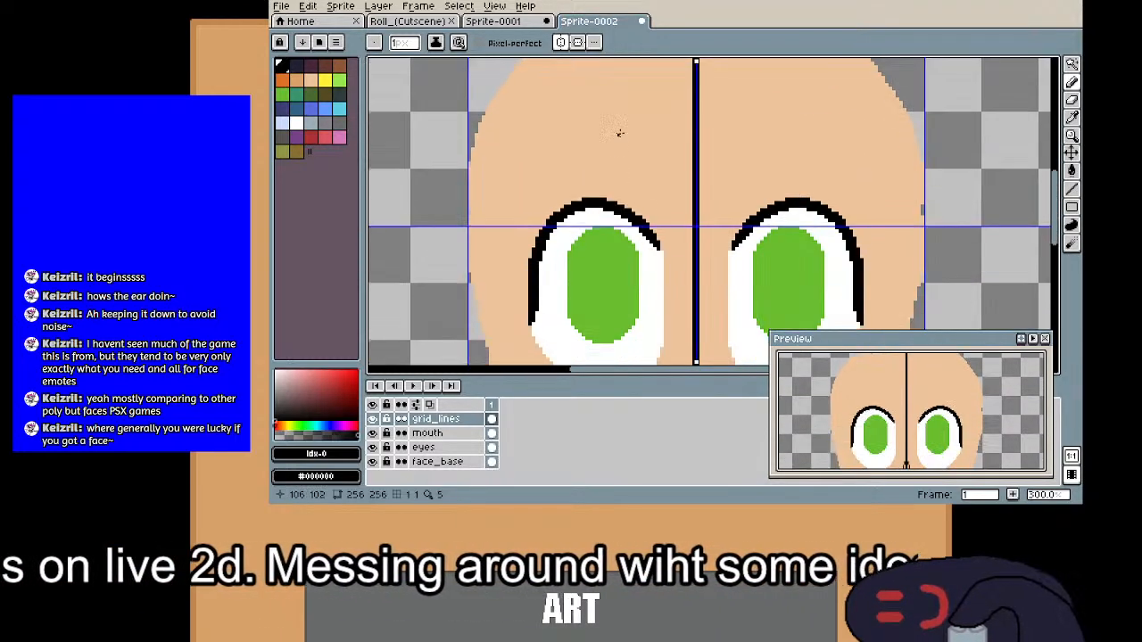
Step: Following the mesh in Sprite-0001, draw mirrored diagonals about 58 px long from the outer ends of the cheek lines to the nose bridge
drag(681, 274, 678, 187)
drag(666, 227, 664, 278)
drag(591, 234, 590, 261)
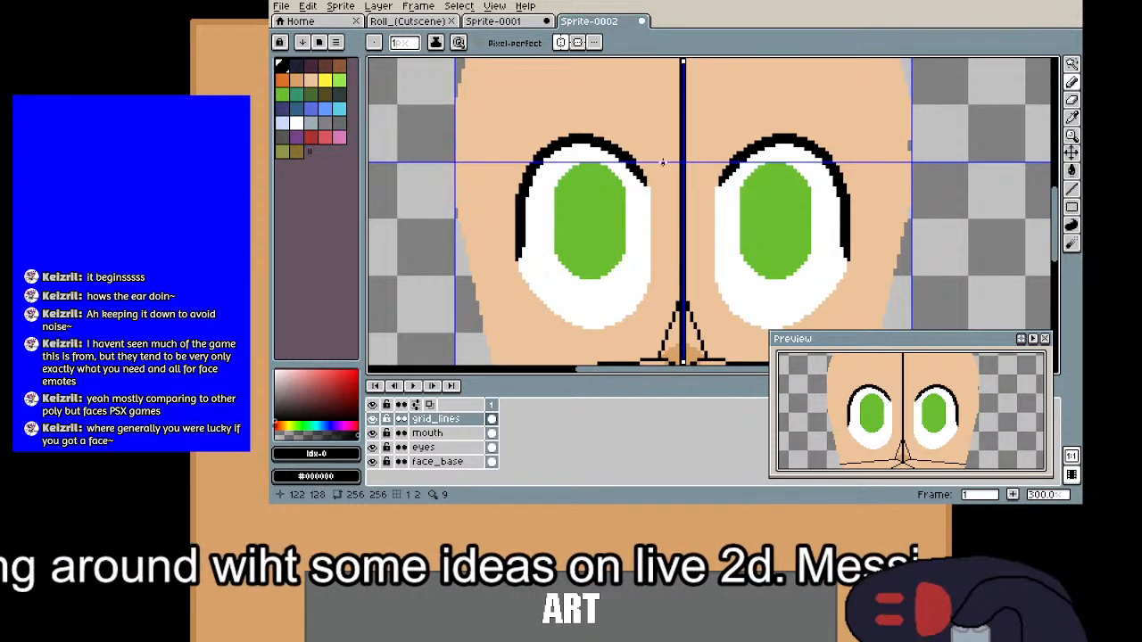
scroll(682, 314, down, 3)
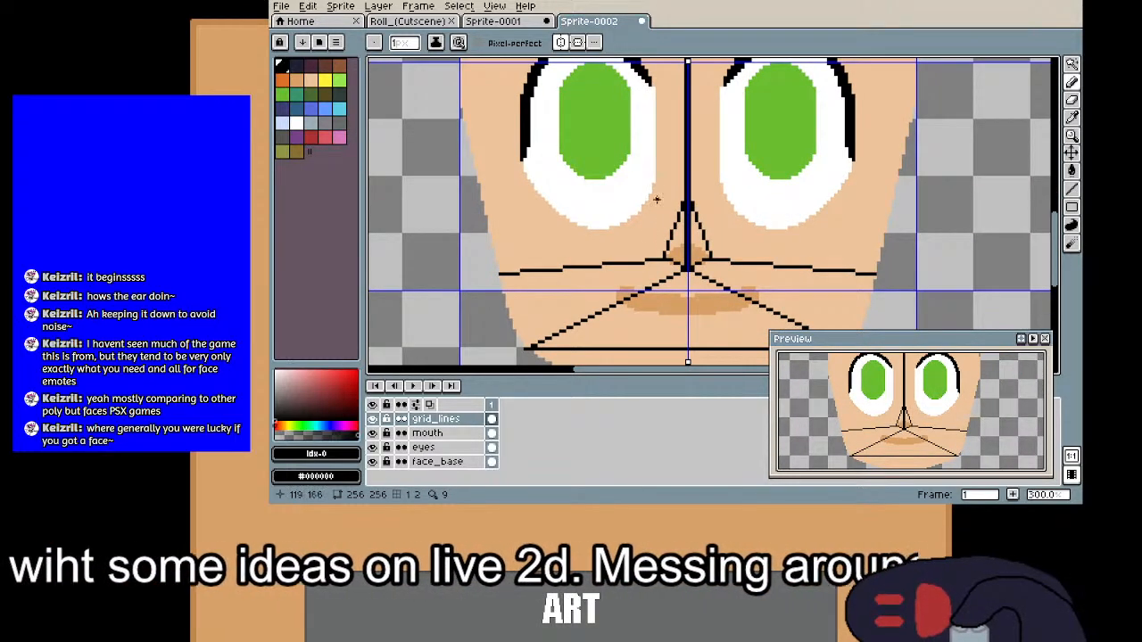
click(515, 24)
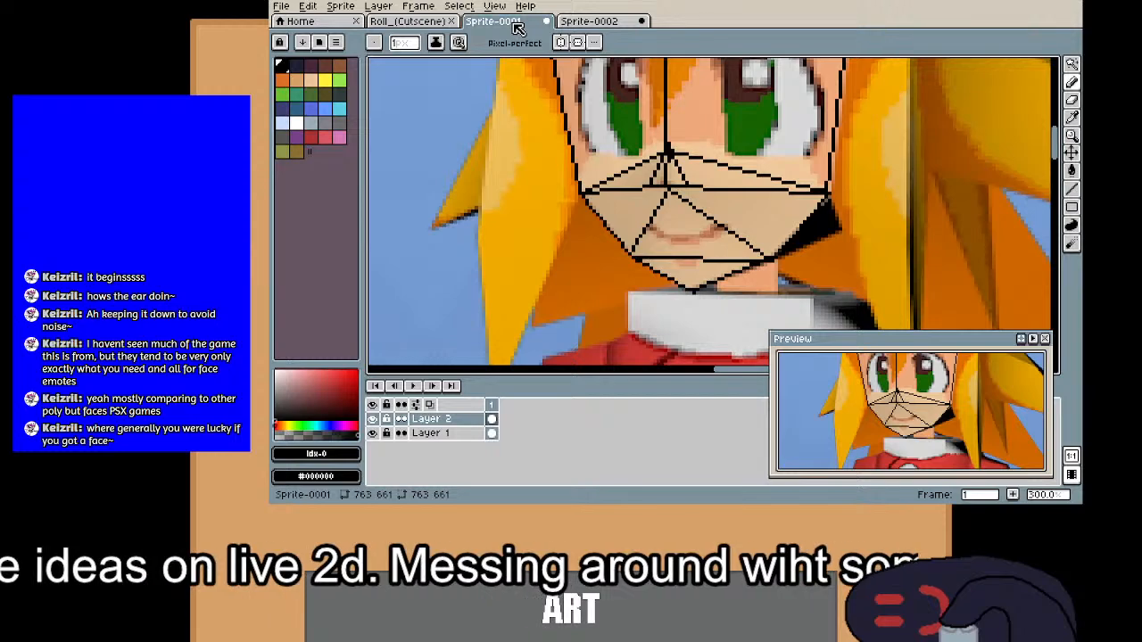
key(ctrl+Tab)
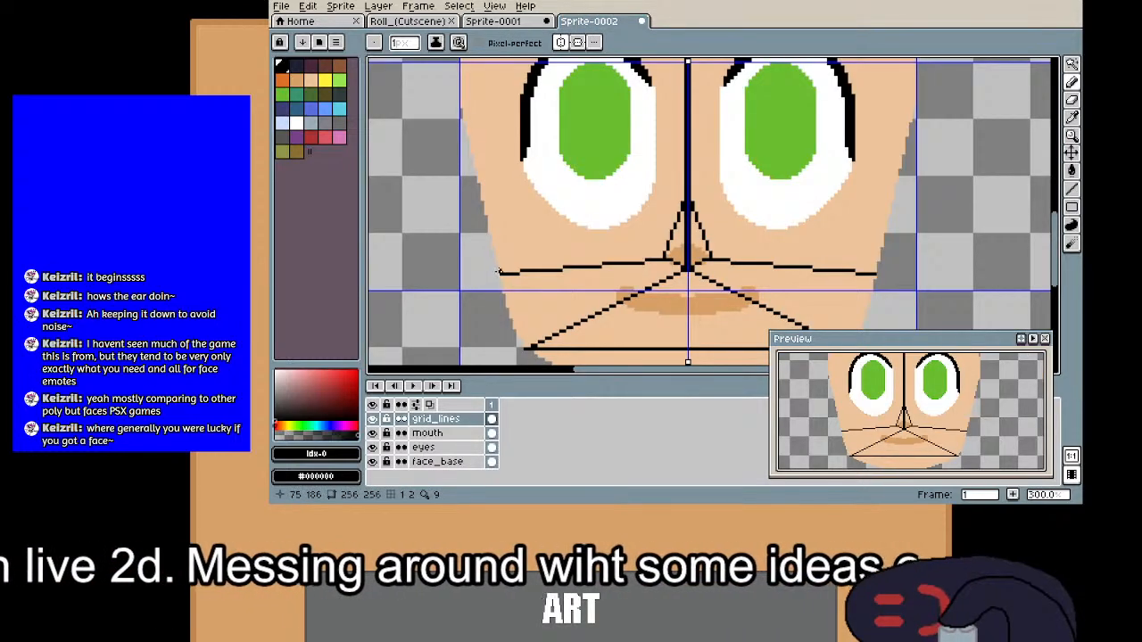
drag(497, 273, 687, 203)
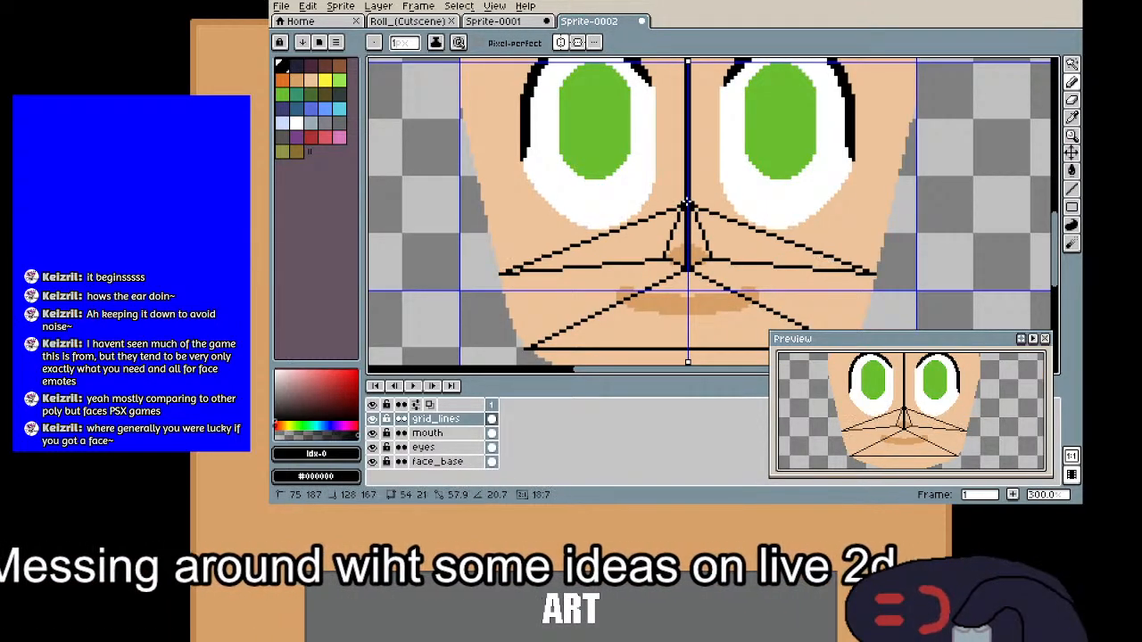
scroll(680, 276, up, 3)
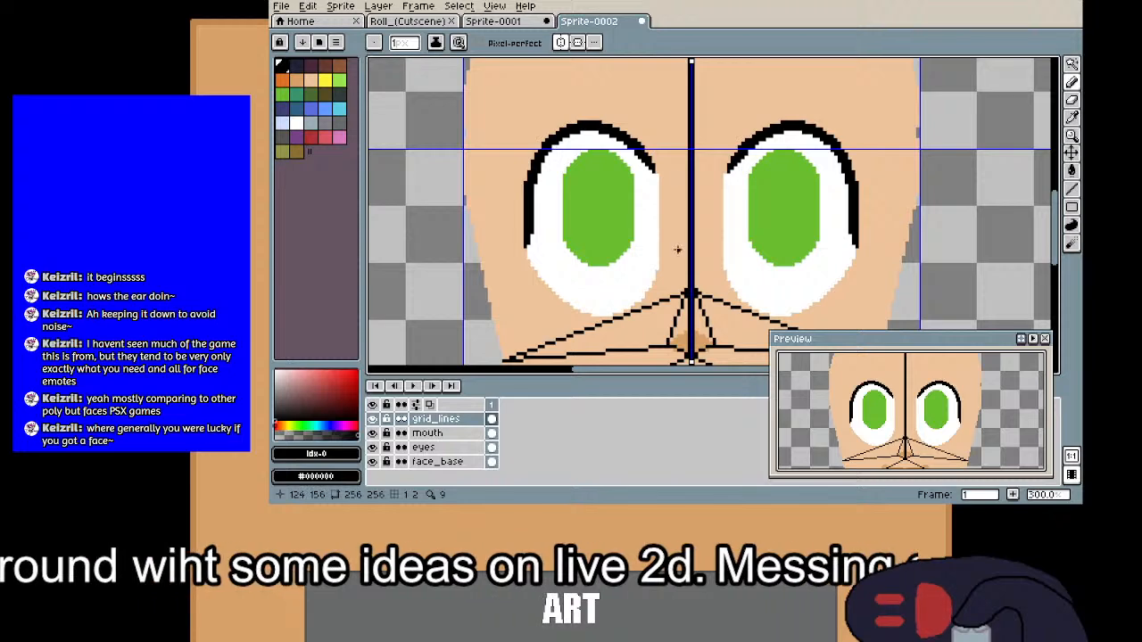
Step: Draw mirrored mesh lines from the nose bridge past the inner eyes to the upper forehead, then outward to the temple corners
click(689, 285)
drag(651, 138, 683, 289)
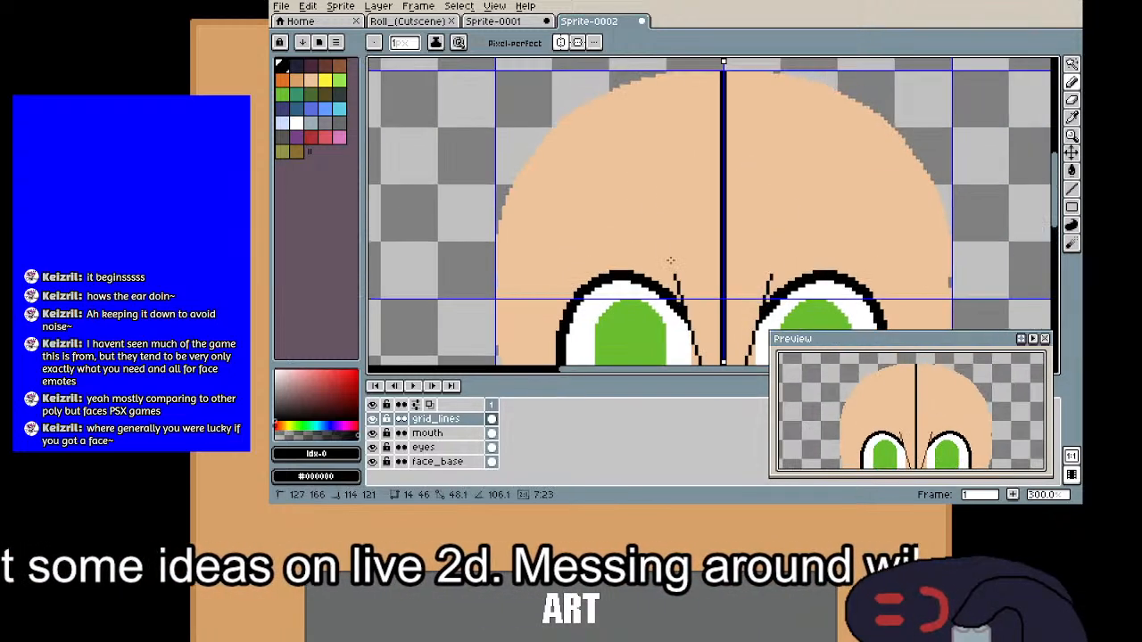
drag(614, 89, 502, 127)
shift+click(489, 168)
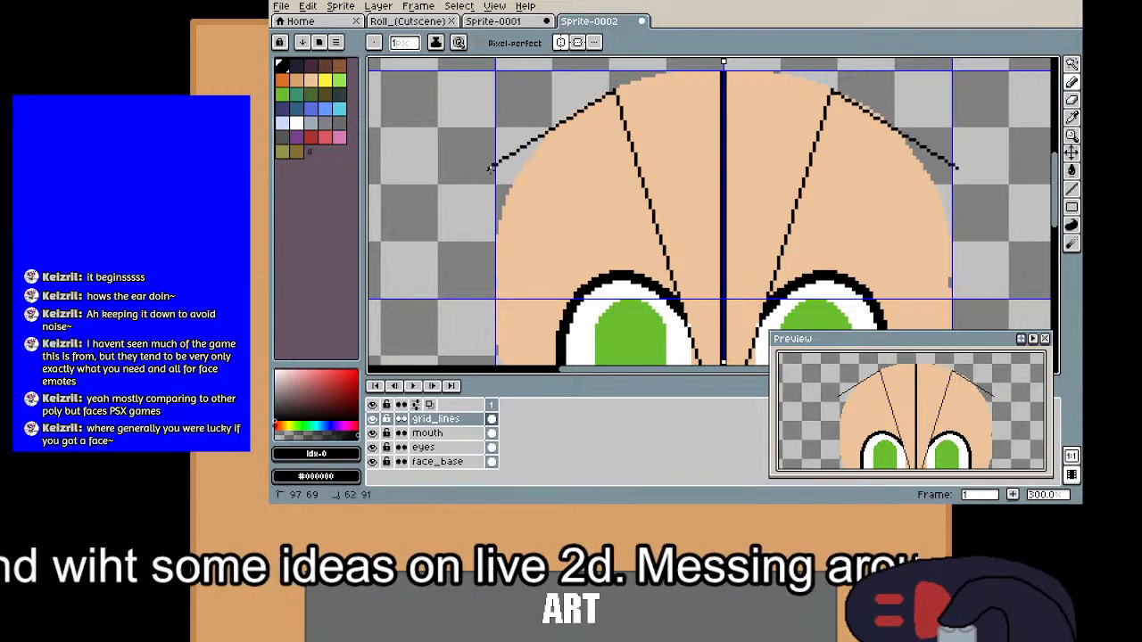
Step: Draw mirrored side lines from the temple corners down to the cheek-line ends, and join the upper forehead points to the centre line along the crown
drag(526, 343, 534, 107)
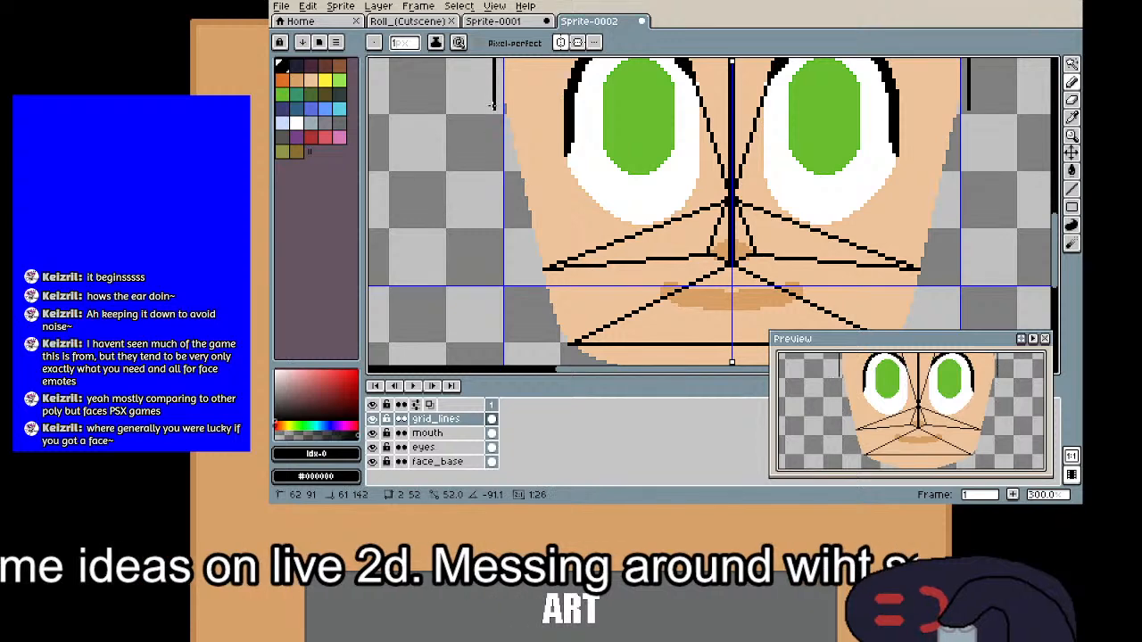
shift+click(504, 108)
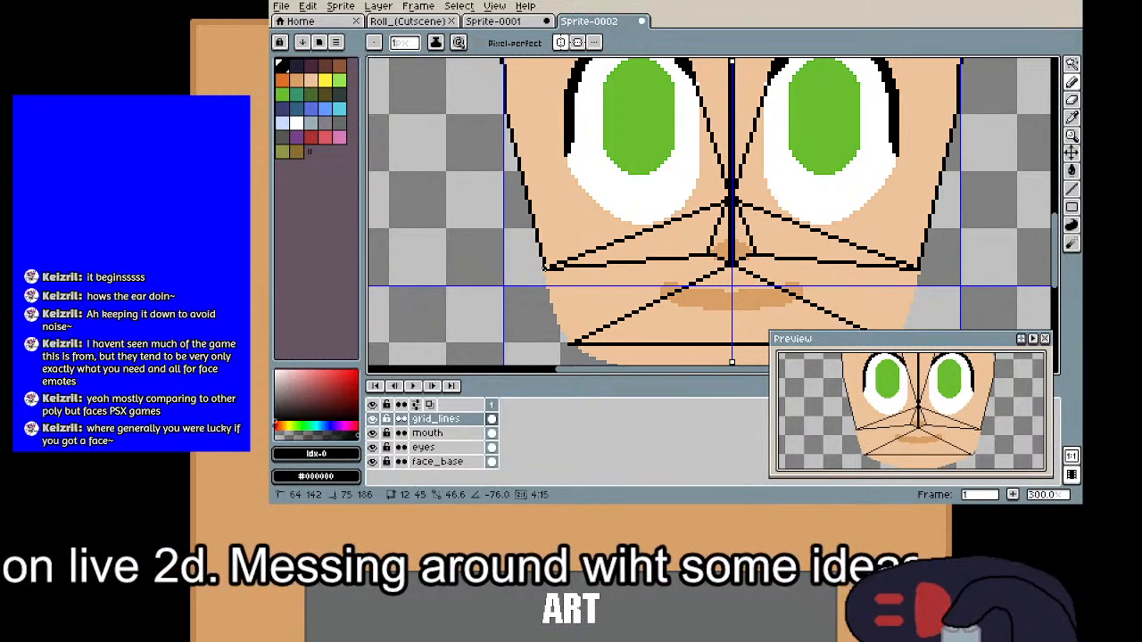
shift+click(546, 268)
drag(566, 236, 539, 490)
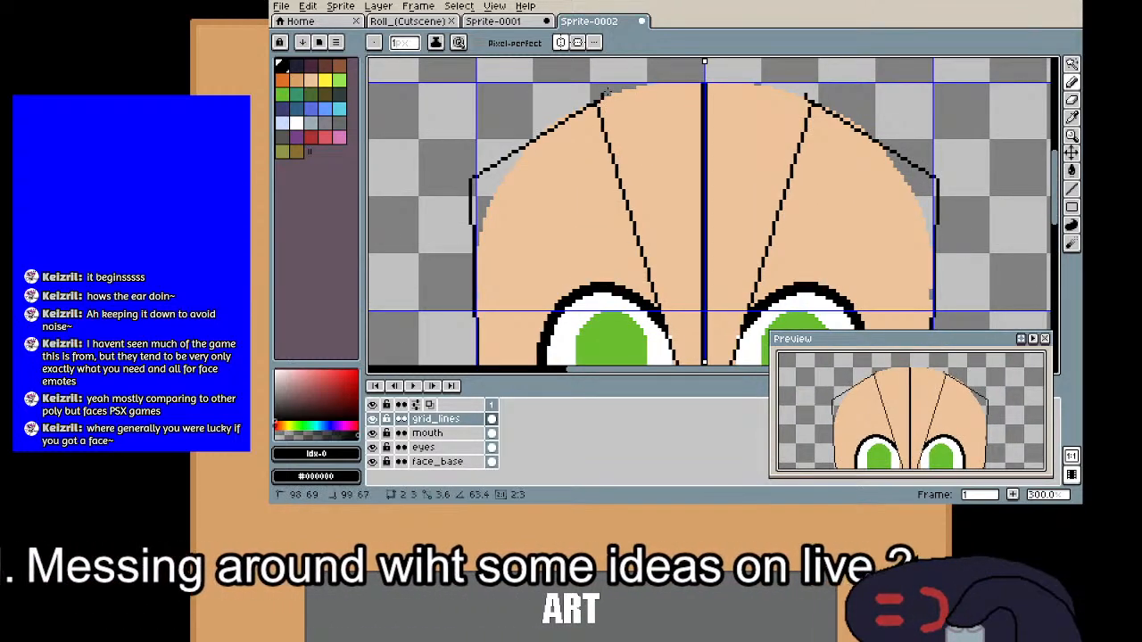
scroll(711, 116, down, 3)
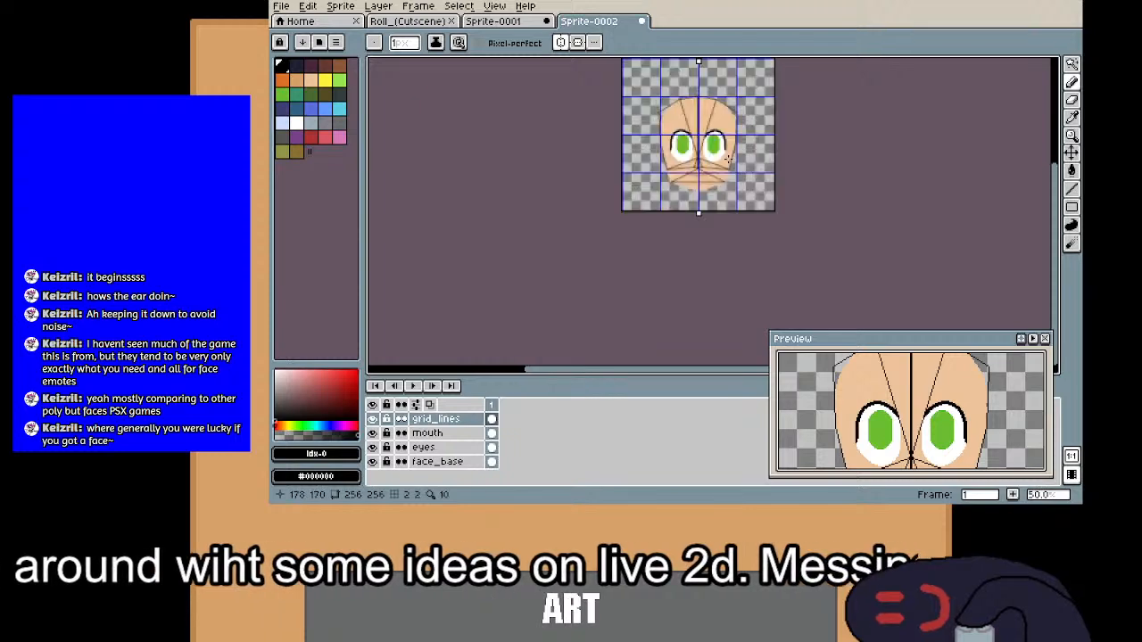
Step: Draw mirrored lines from the outer cheek ends up past the outer eyes to the brow corners, then across to the forehead lines above the inner eyes
scroll(718, 160, up, 5)
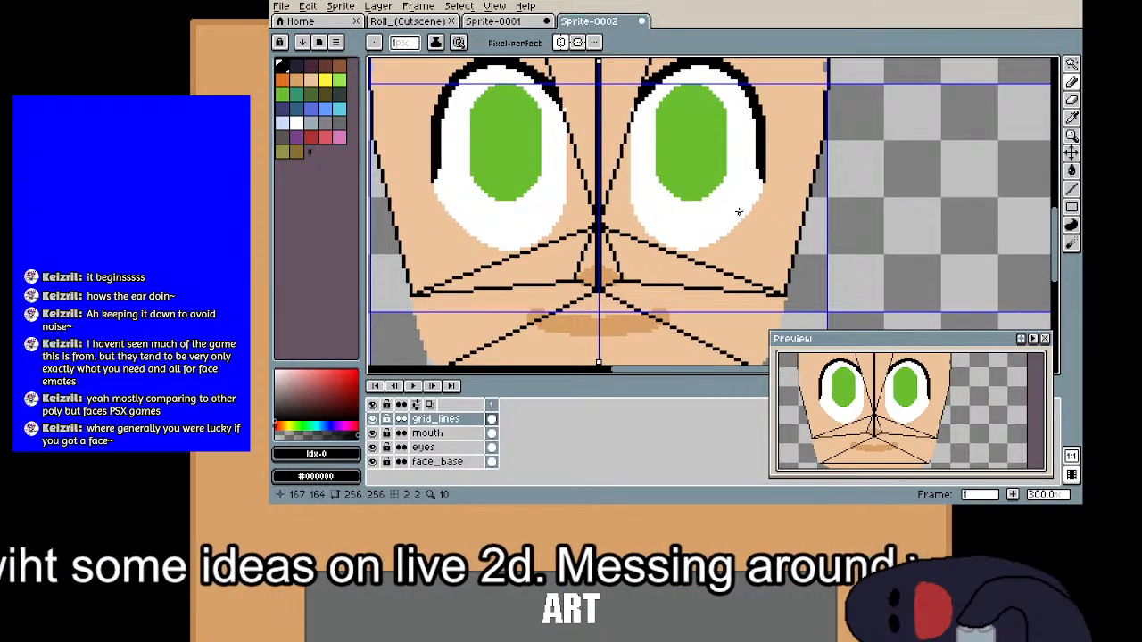
scroll(637, 272, down, 1)
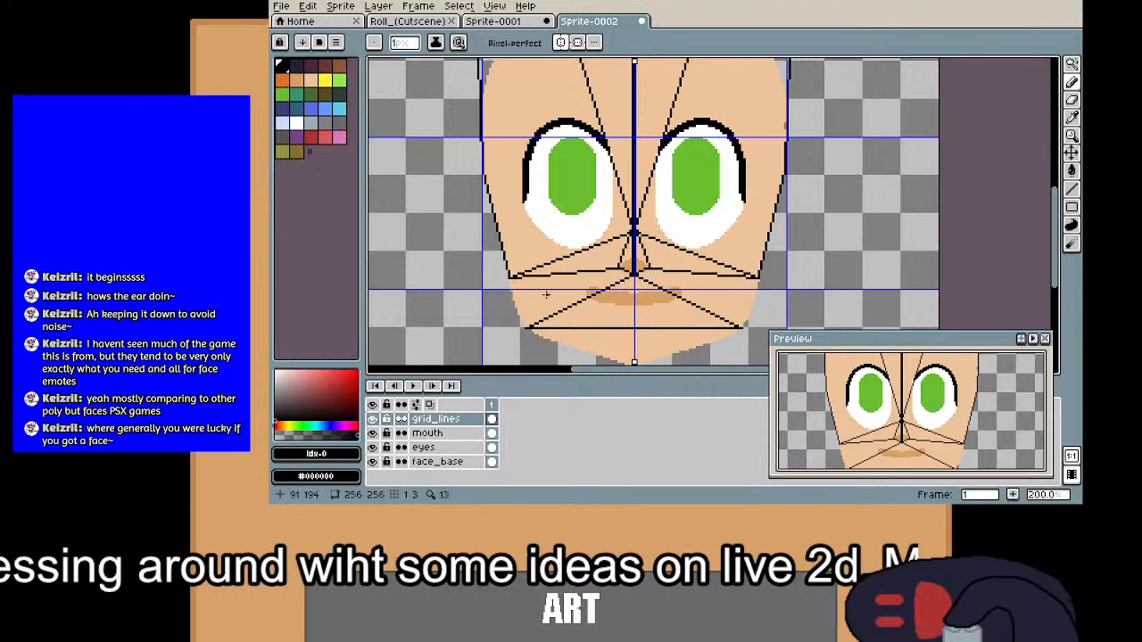
drag(533, 223, 537, 260)
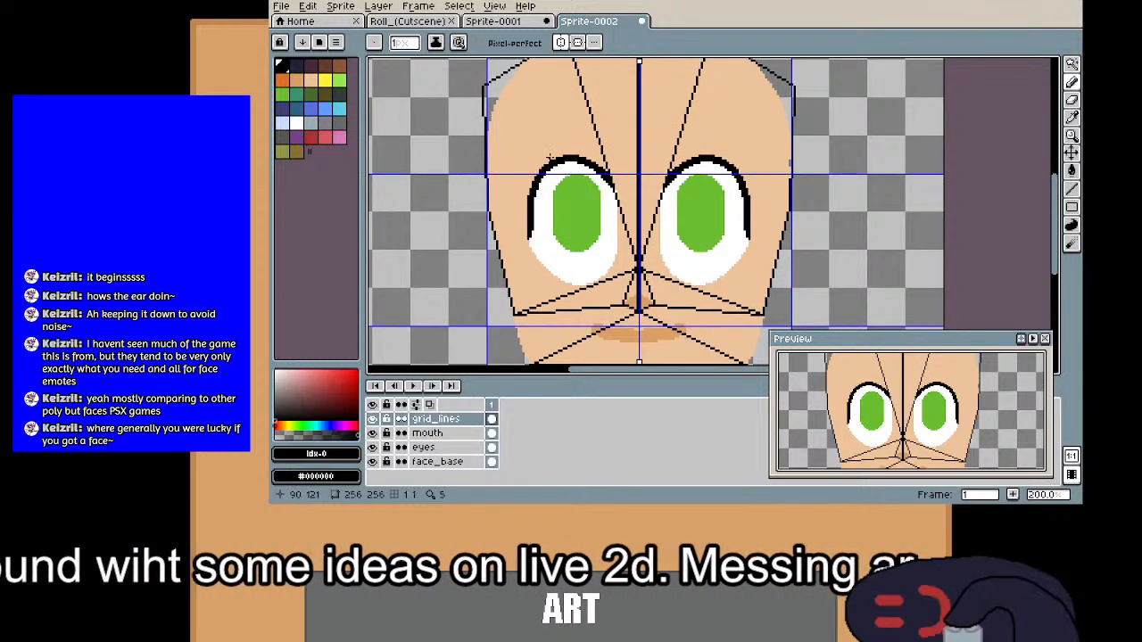
scroll(538, 312, up, 2)
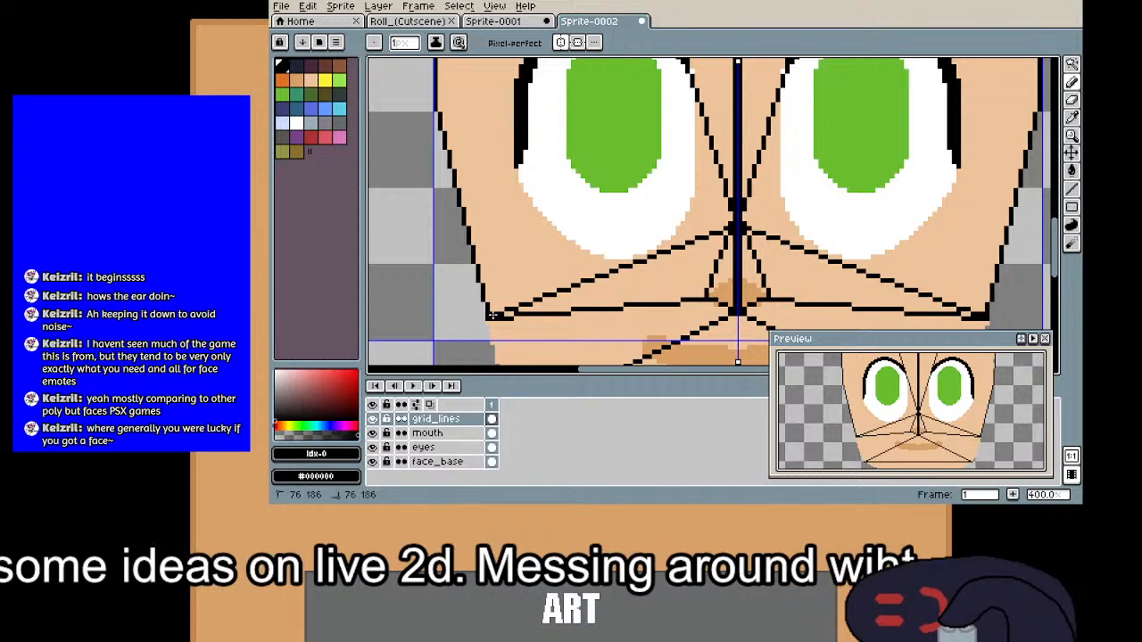
drag(550, 213, 545, 312)
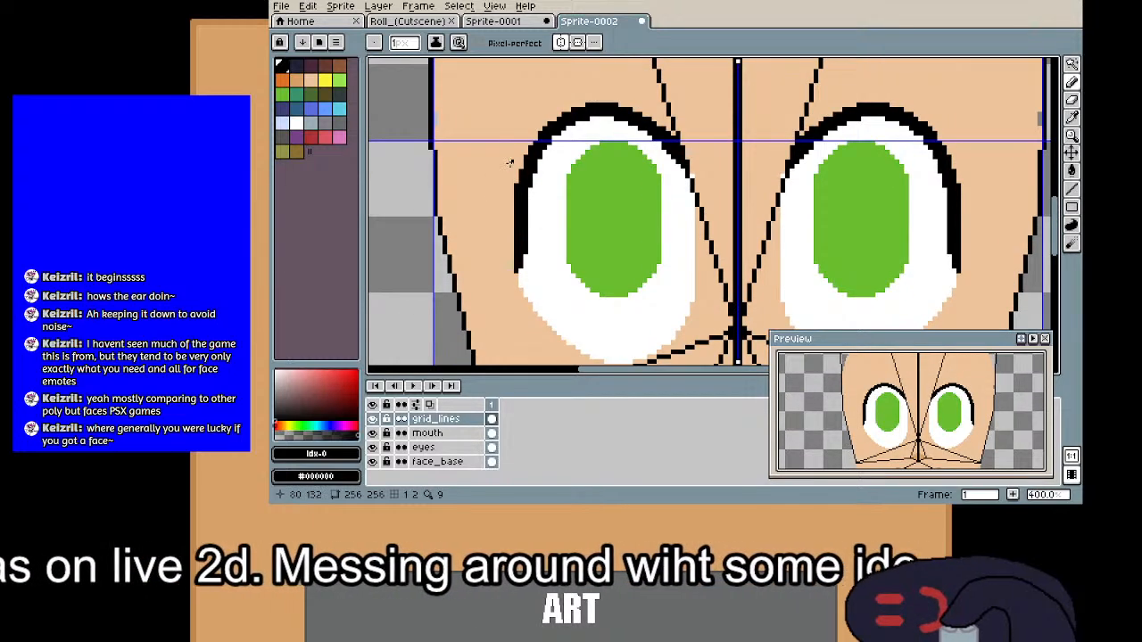
drag(494, 355, 661, 96)
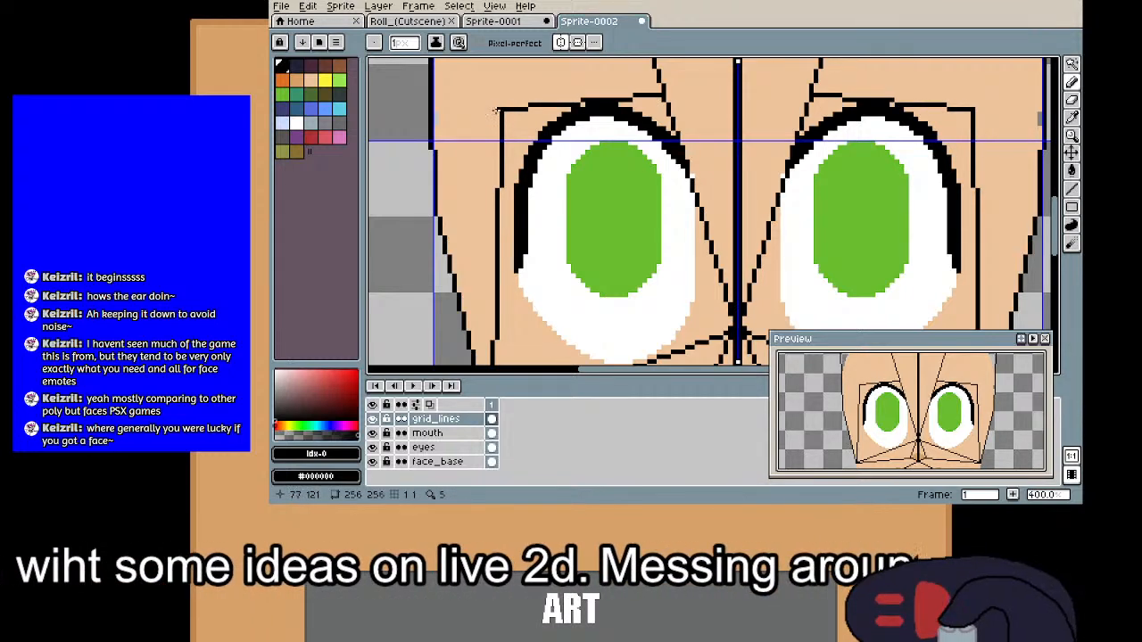
Step: Draw mirrored diagonals from the brow corners to the nose bridge, the temple corners and the upper forehead points, the last about 56 px long
drag(497, 109, 730, 330)
scroll(540, 307, up, 4)
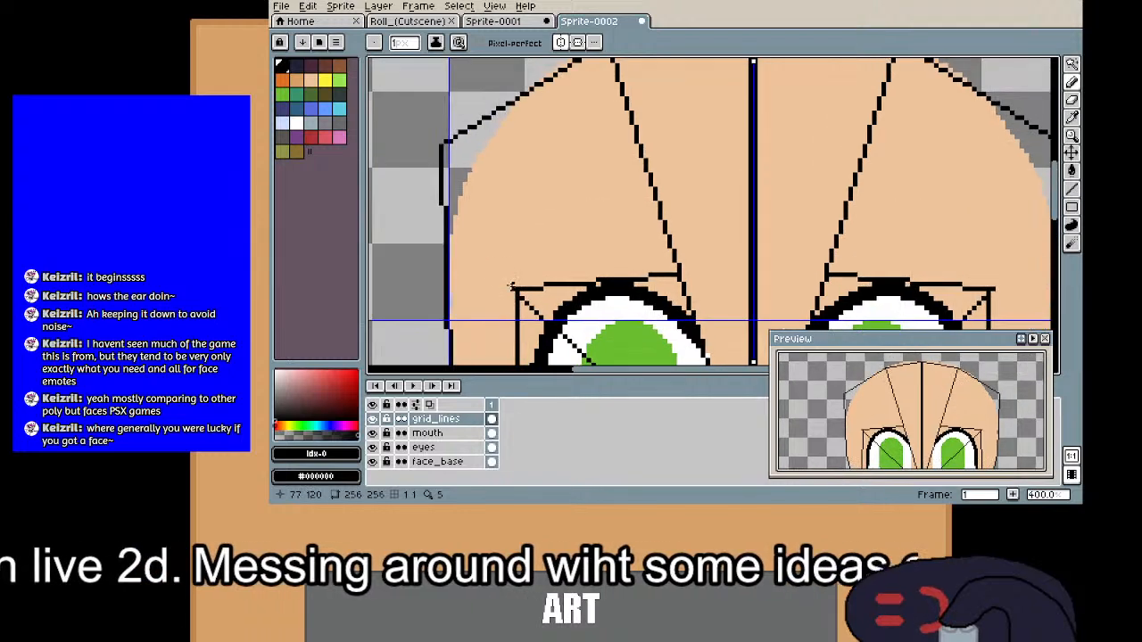
shift+click(513, 284)
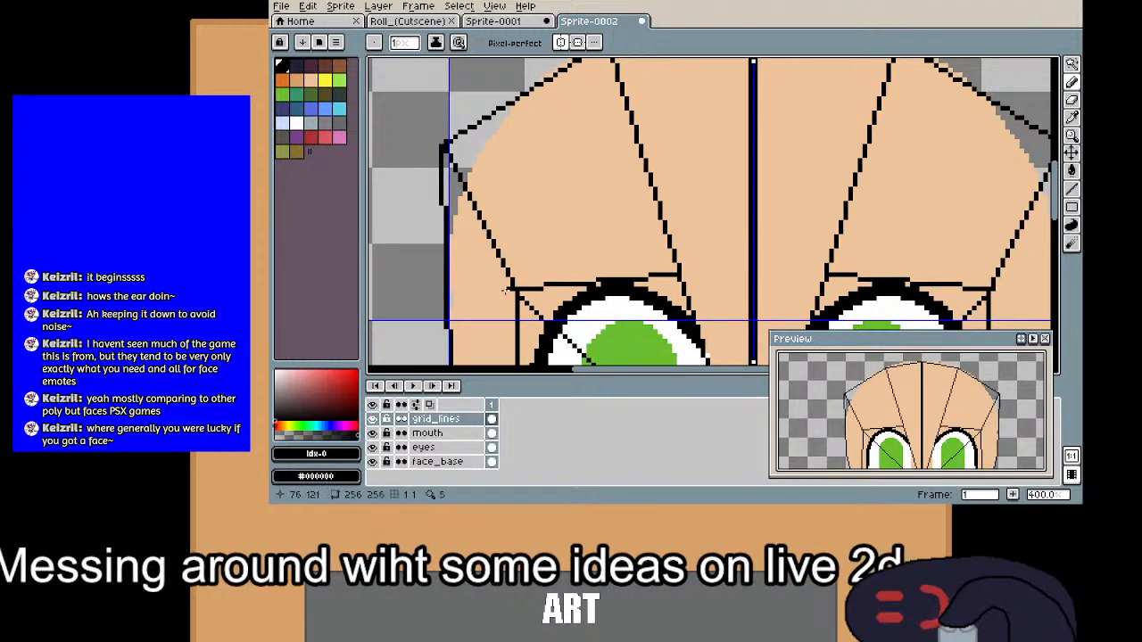
scroll(513, 284, up, 3)
shift+click(613, 168)
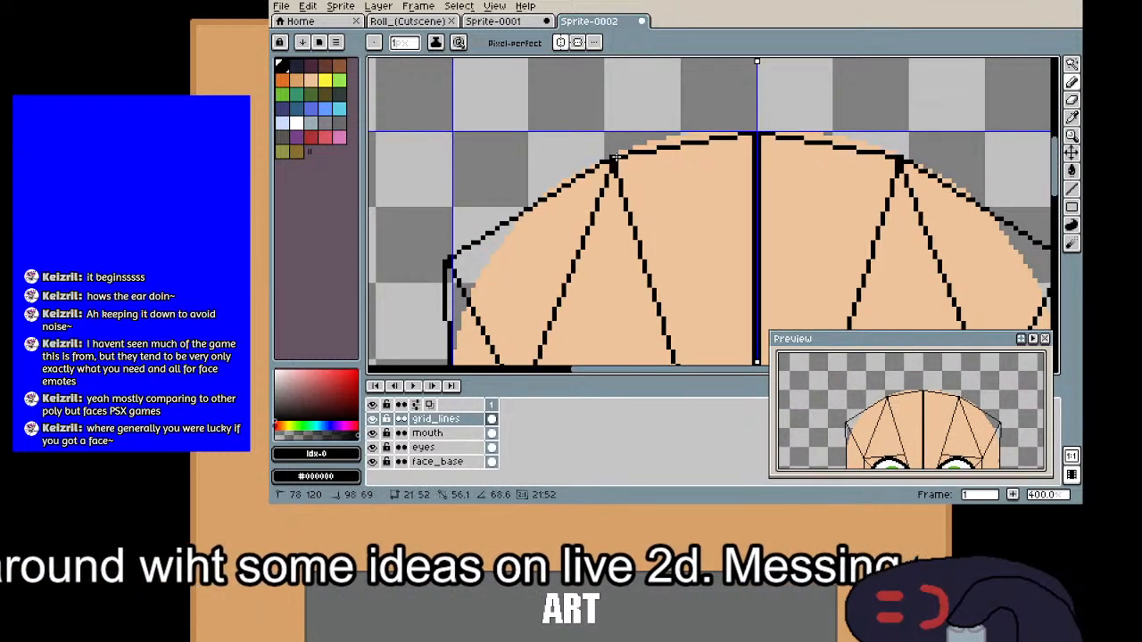
Step: Examine the mesh lines across the forehead, eyes, cheeks and jaw in Sprite-0002
drag(715, 256, 693, 191)
scroll(655, 215, down, 1)
drag(671, 277, 678, 123)
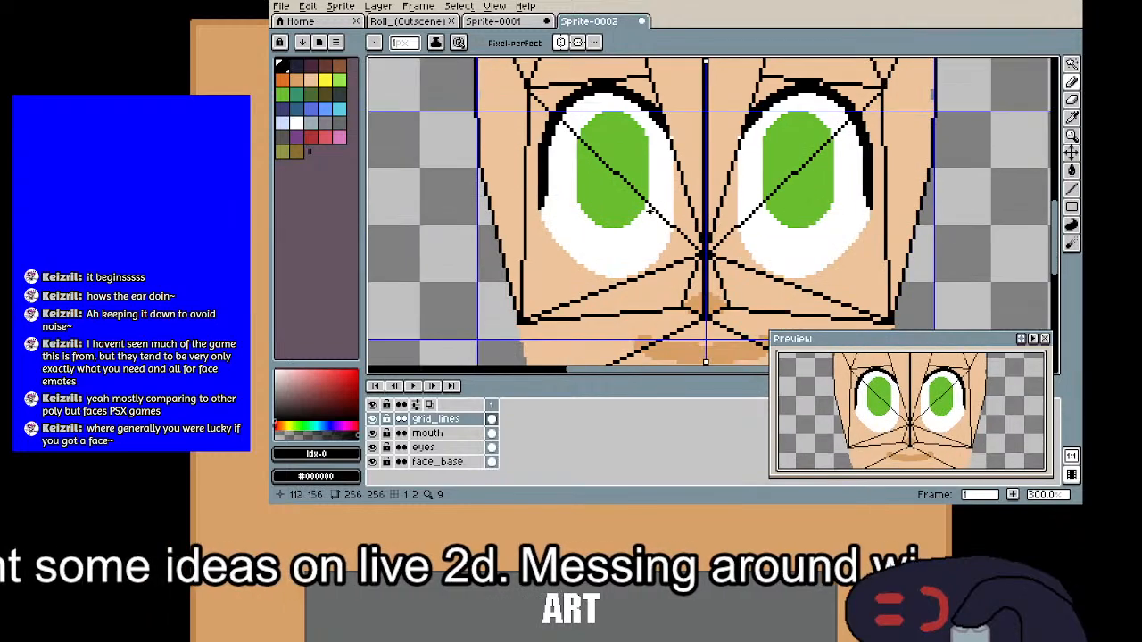
drag(625, 245, 649, 266)
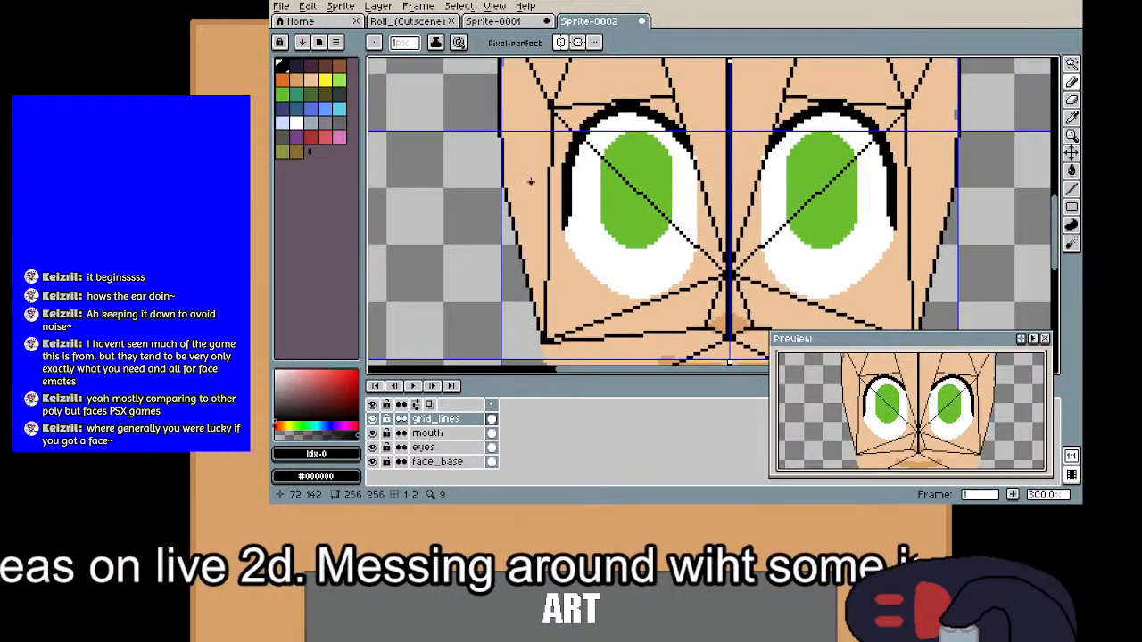
drag(661, 108, 620, 180)
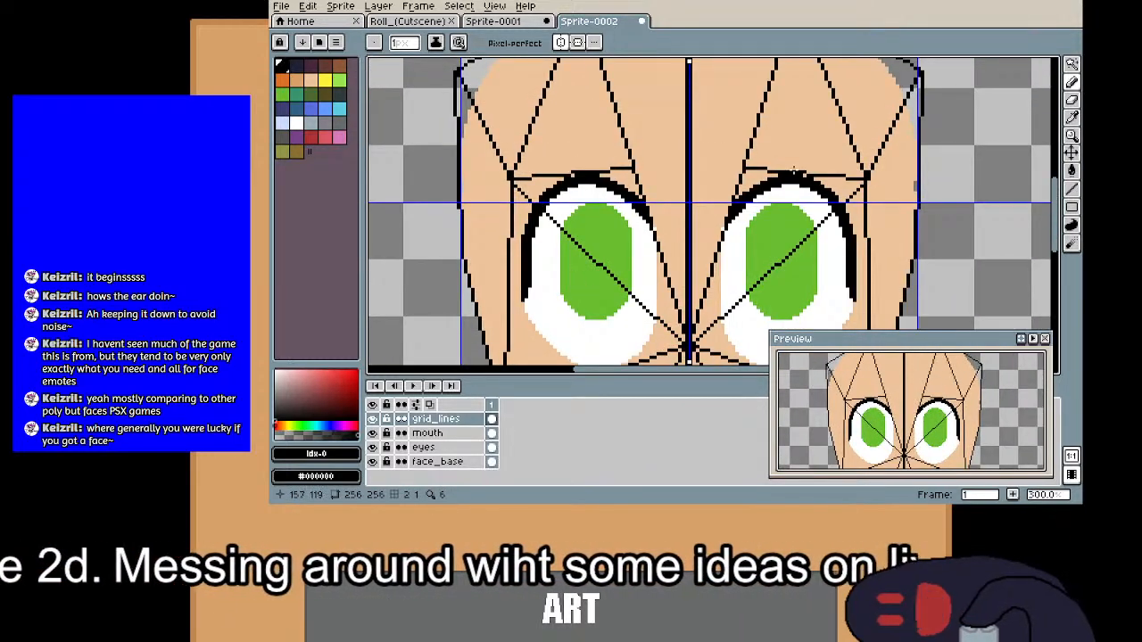
scroll(624, 254, down, 2)
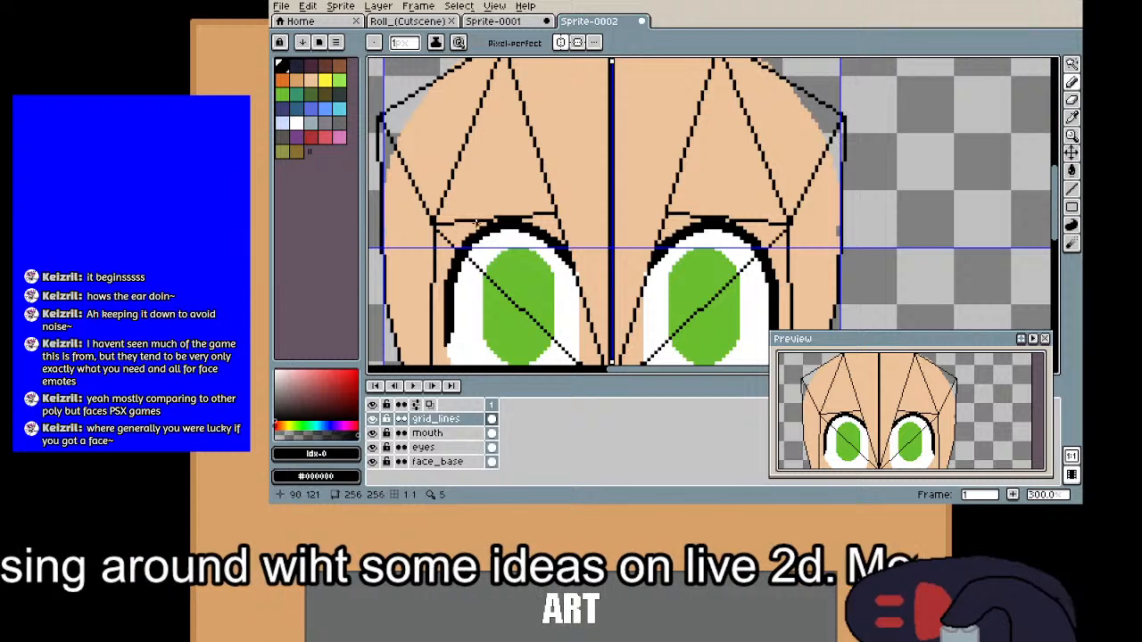
scroll(640, 264, down, 3)
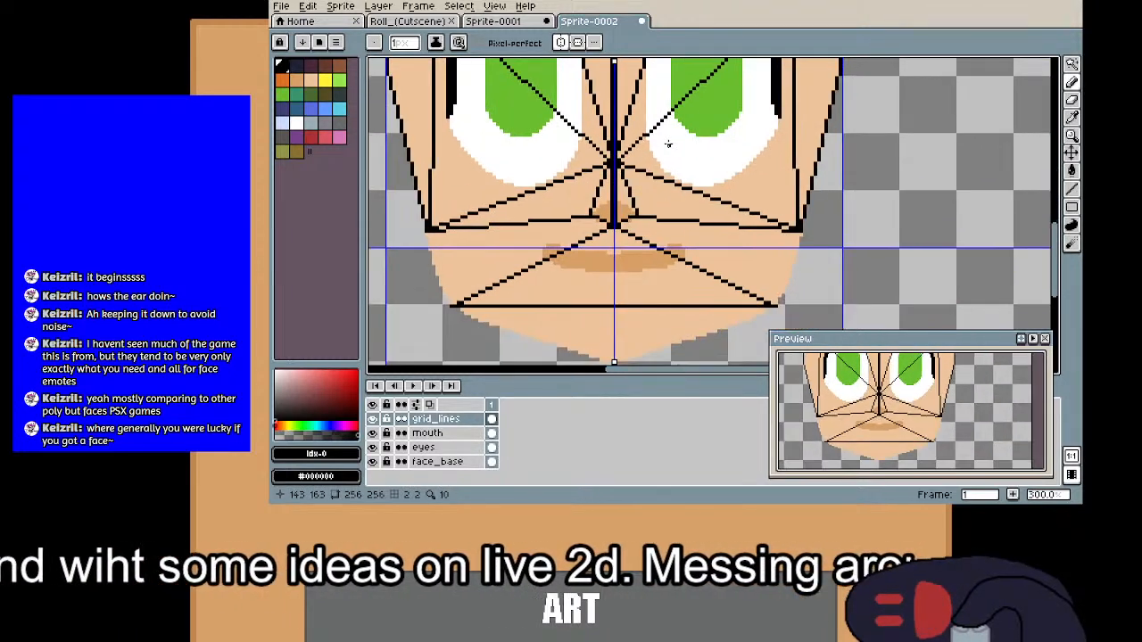
scroll(639, 263, up, 3)
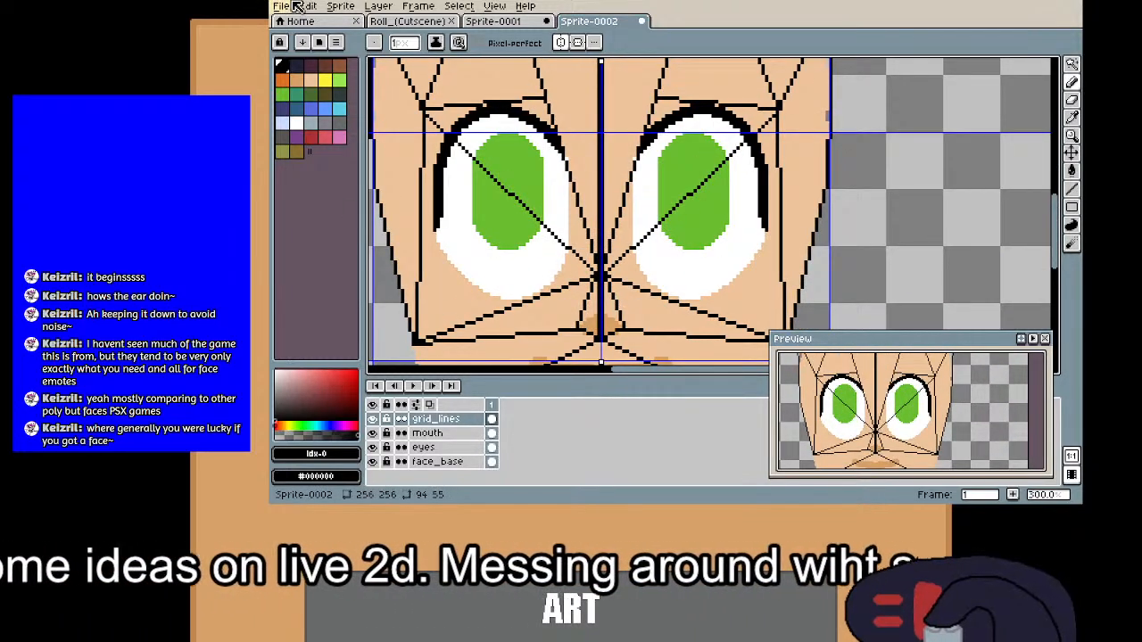
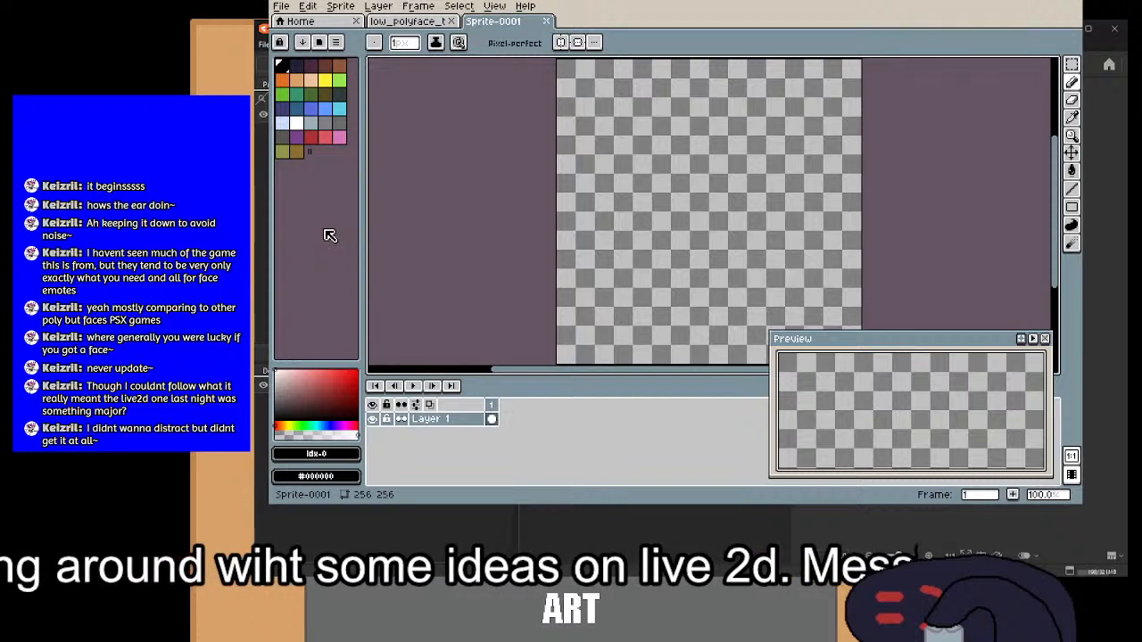
Step: Fill the entire empty 256 × 256 canvas of the new Sprite-0001 with black
drag(639, 176, 597, 181)
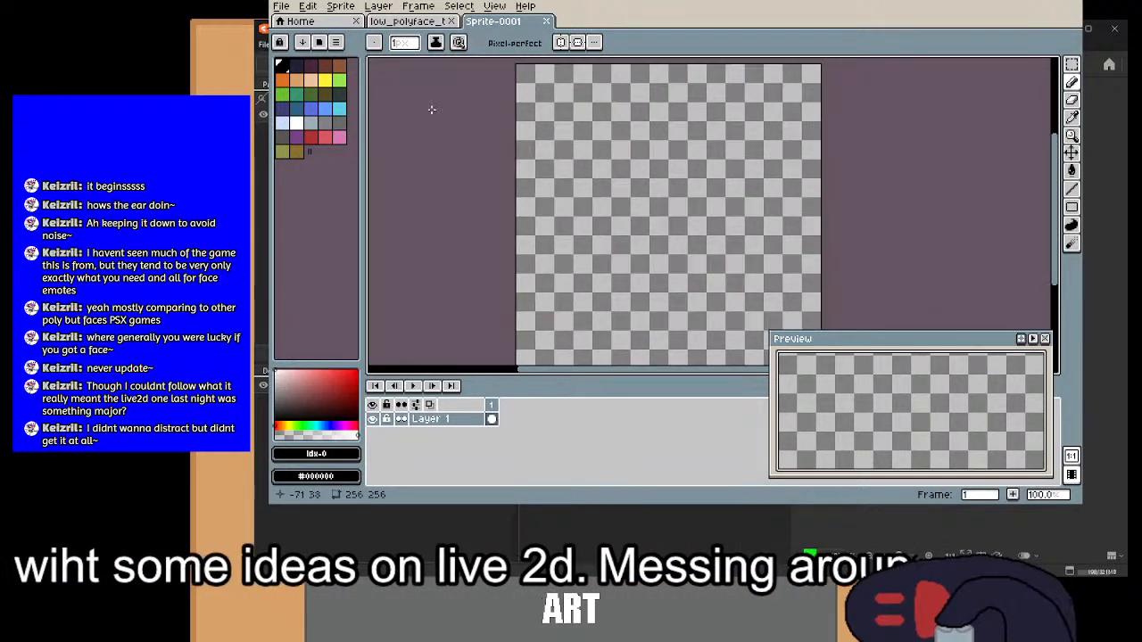
key(g)
click(514, 139)
scroll(637, 224, right, 2)
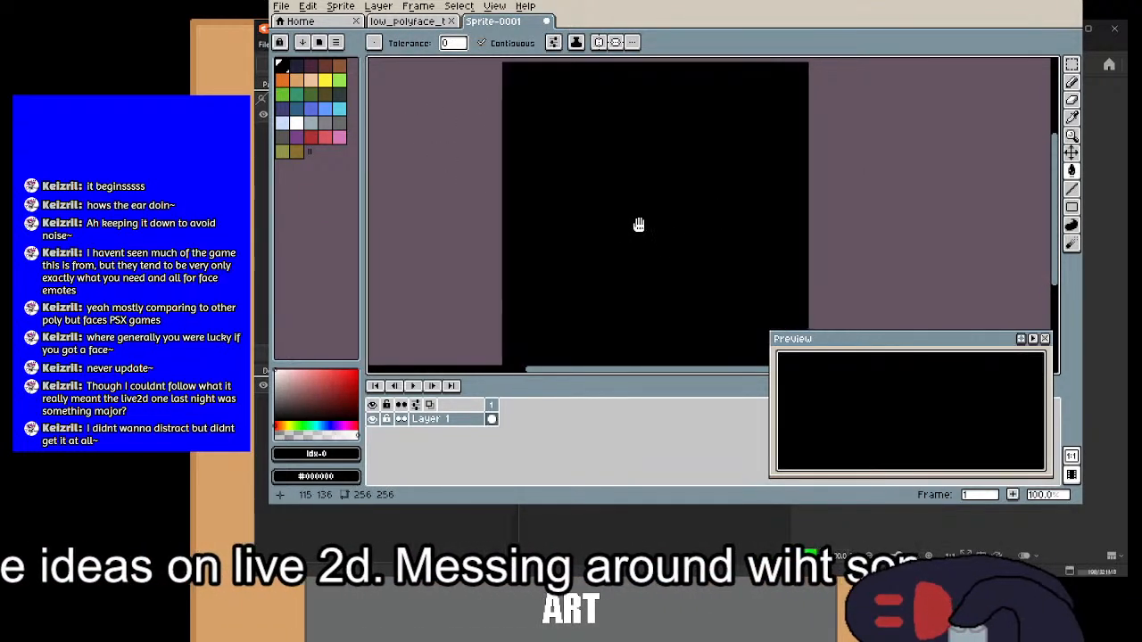
Step: With a 10 px green pencil, place three dots in a roughly vertical column down the middle of the black canvas
click(286, 126)
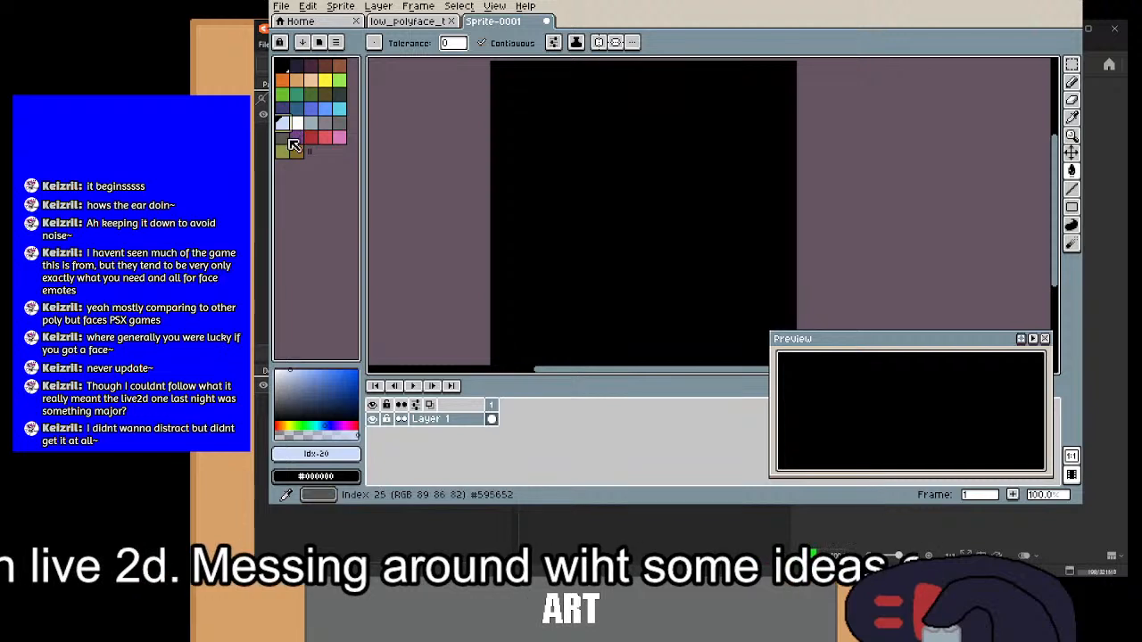
click(287, 94)
key(b)
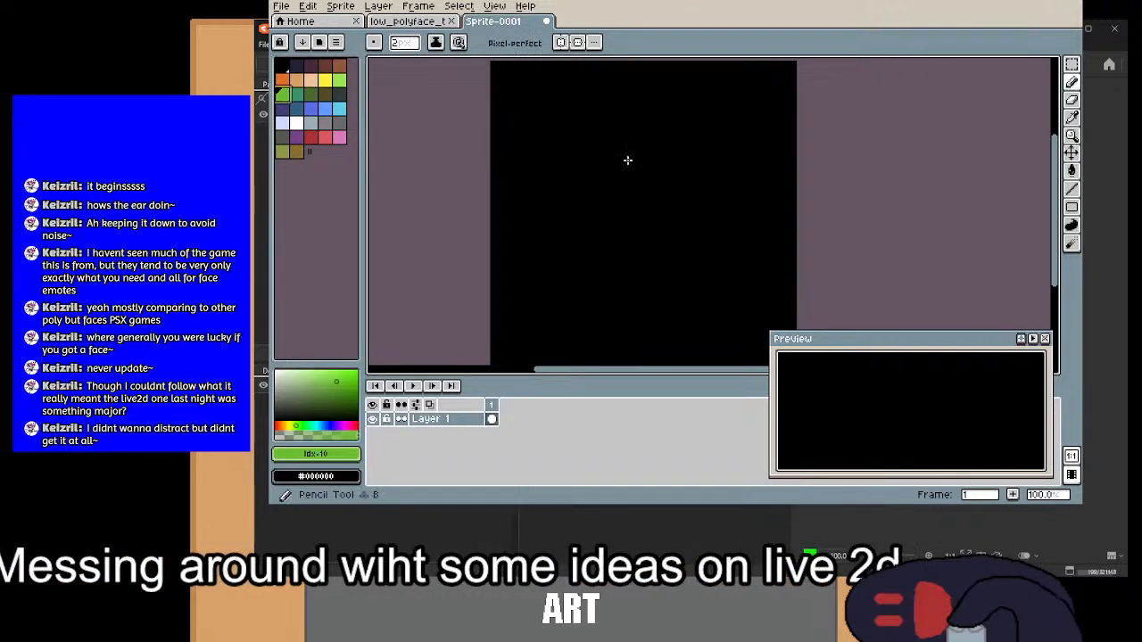
click(631, 148)
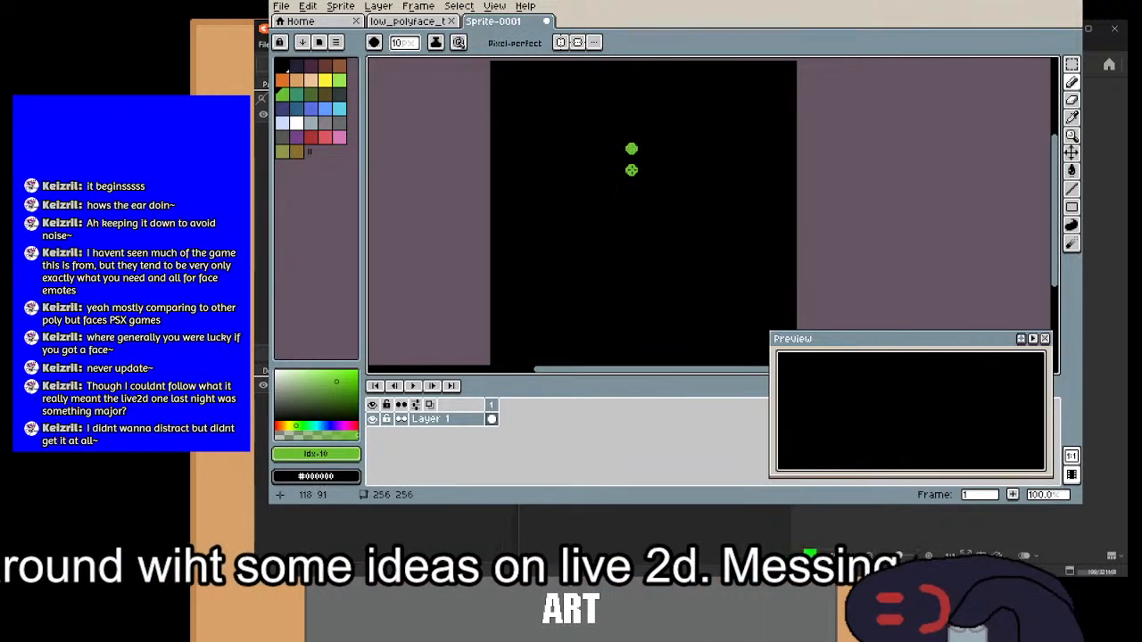
click(626, 232)
scroll(625, 232, down, 2)
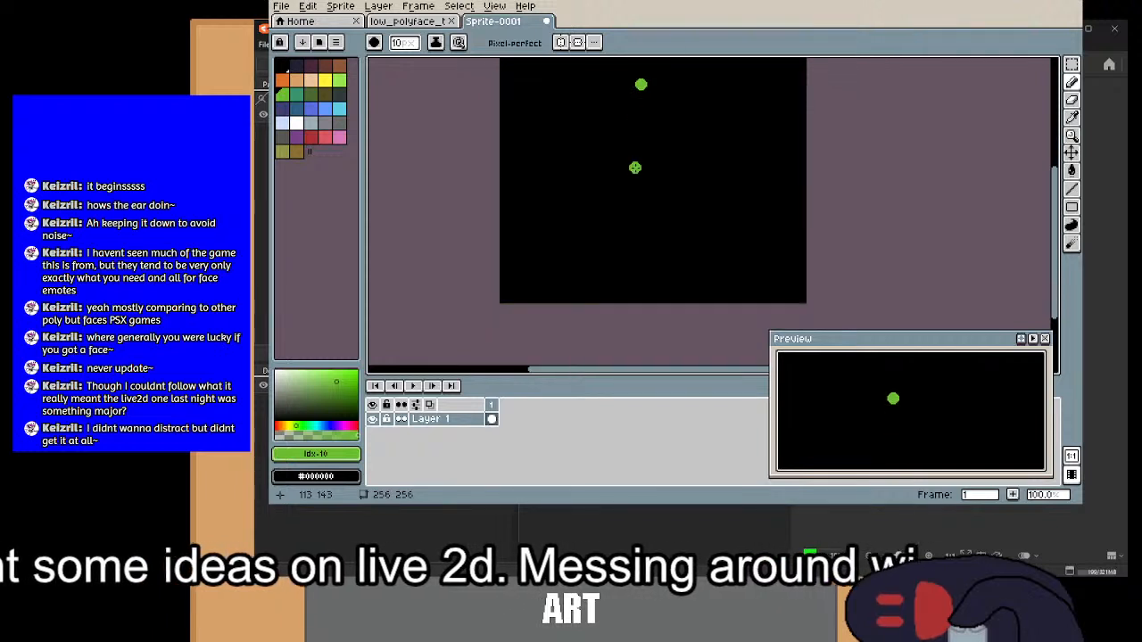
click(637, 244)
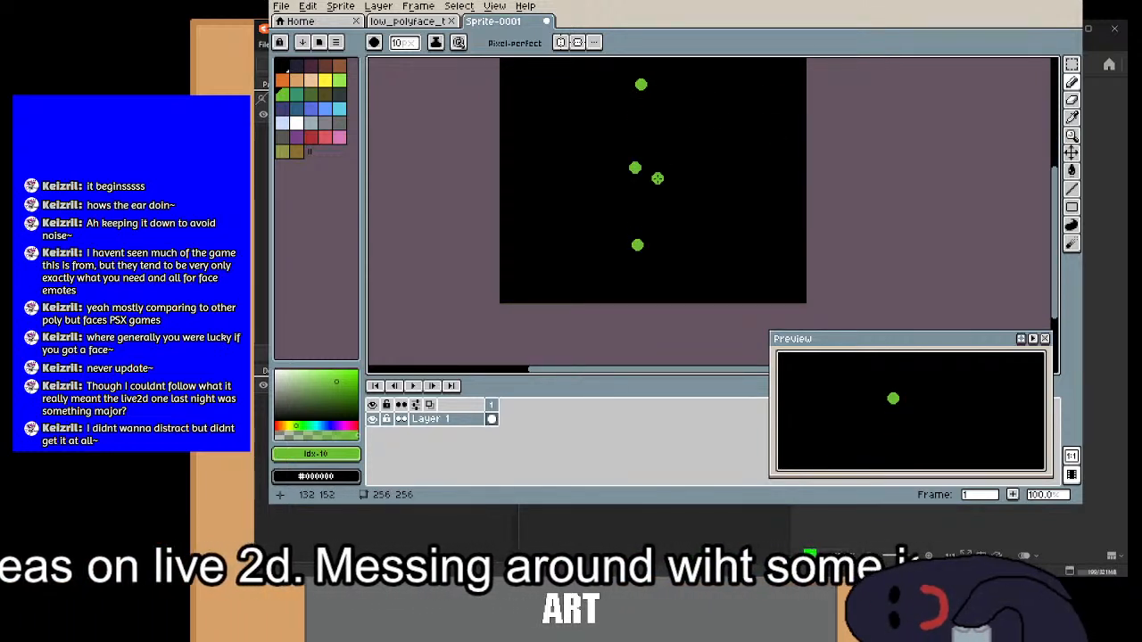
scroll(632, 161, up, 2)
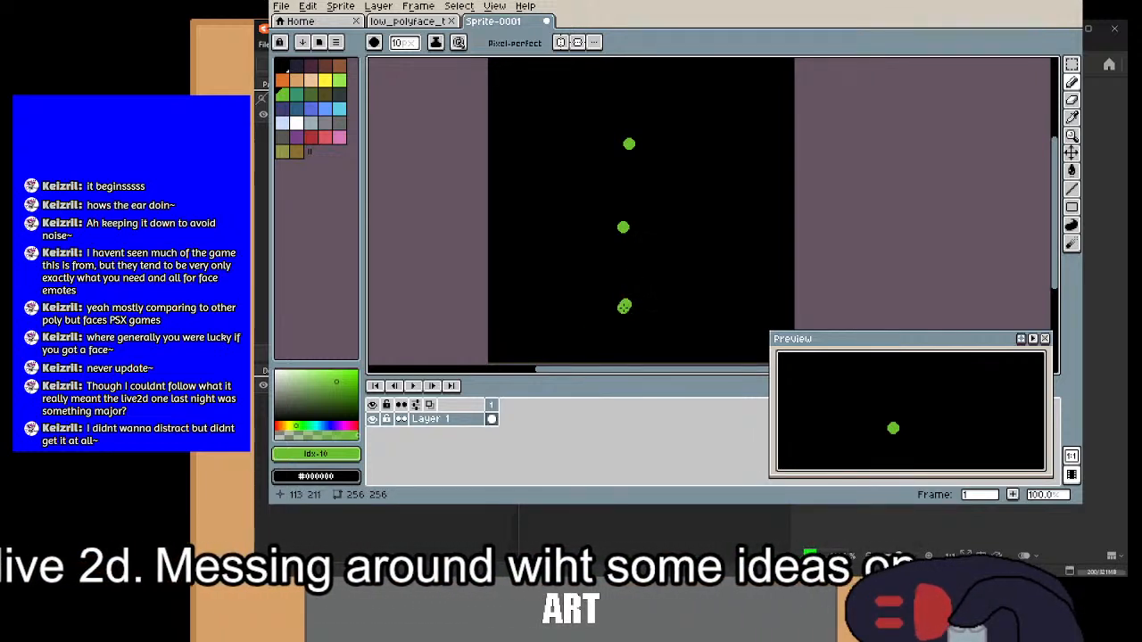
Step: Try a green dot on each side of the column between the upper two dots, then undo both
click(587, 176)
click(665, 172)
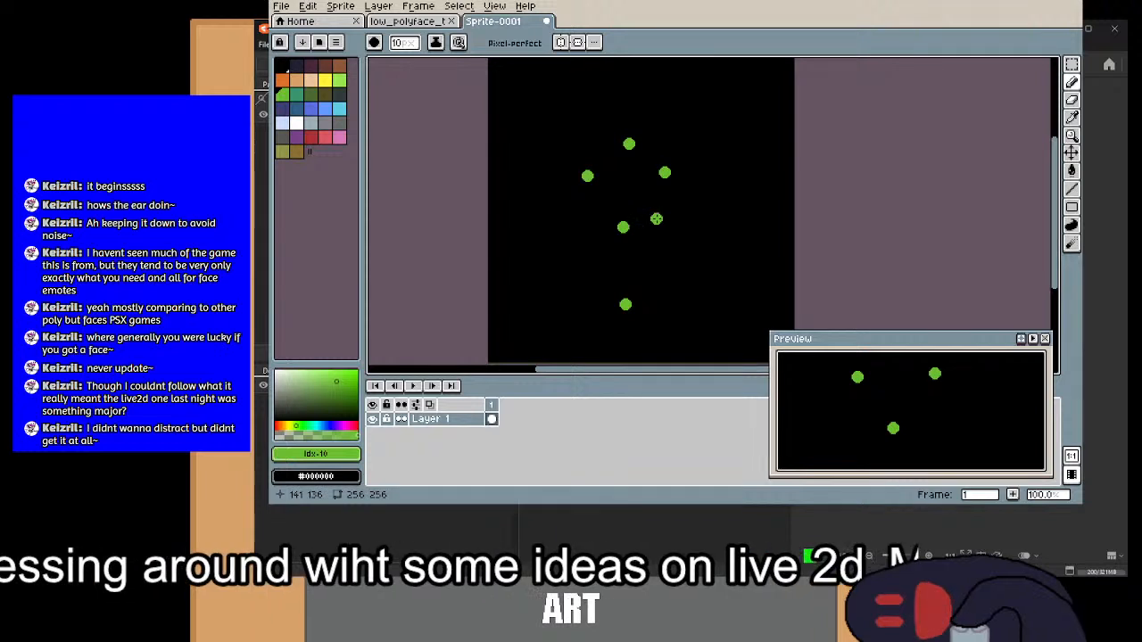
key(ctrl+z)
key(ctrl+z)
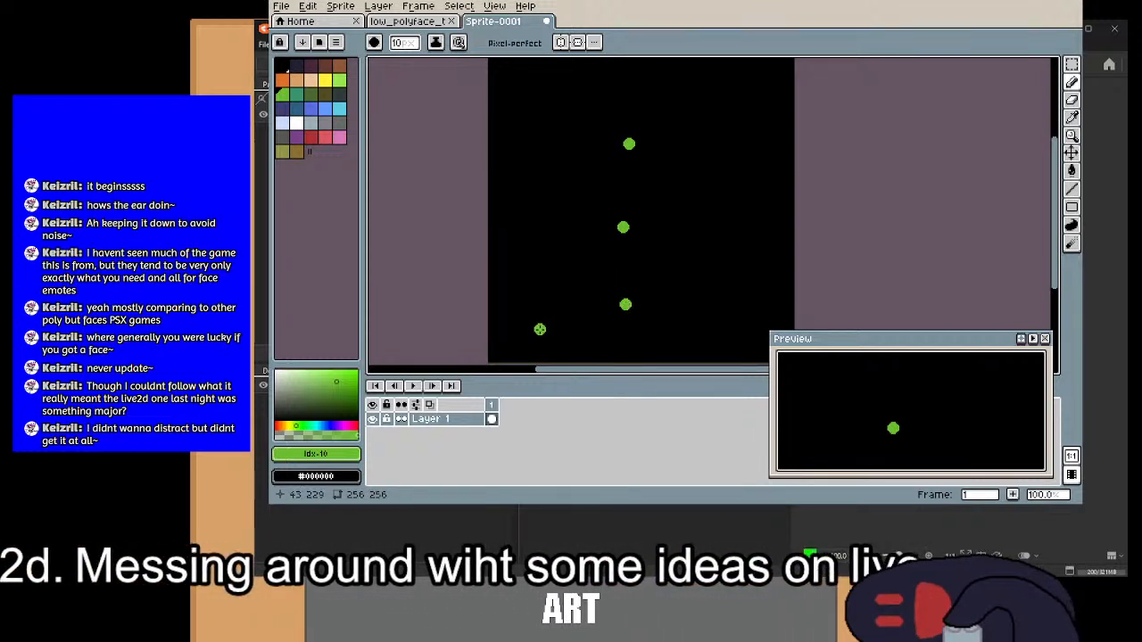
Step: Try two green dots to the left of the column, beside the lowest and middle dots, then undo both
click(572, 318)
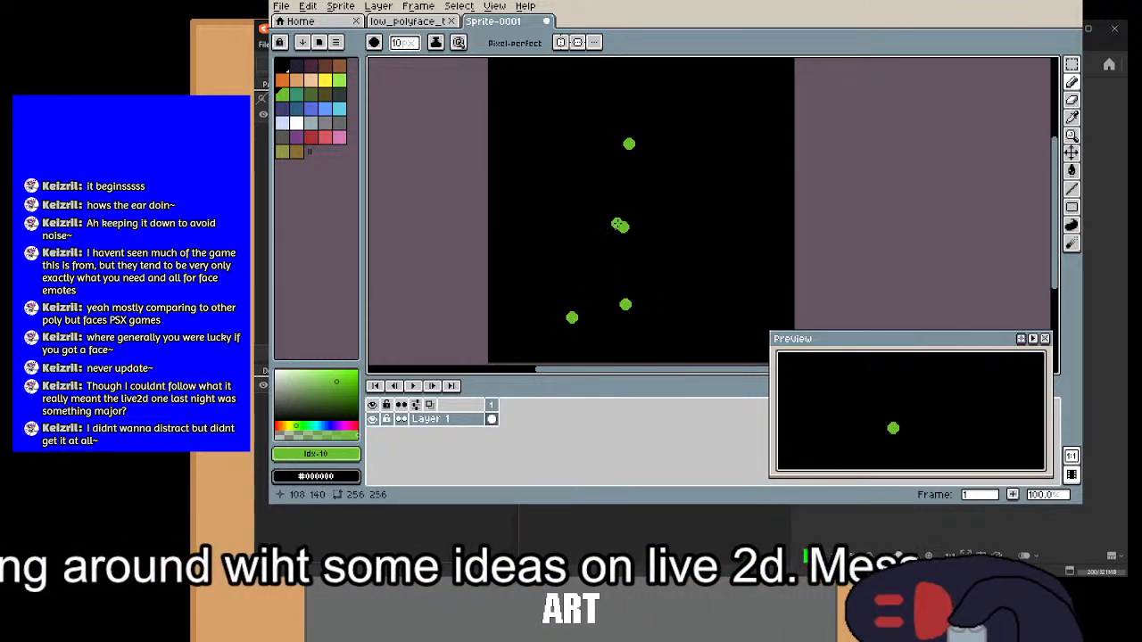
click(572, 221)
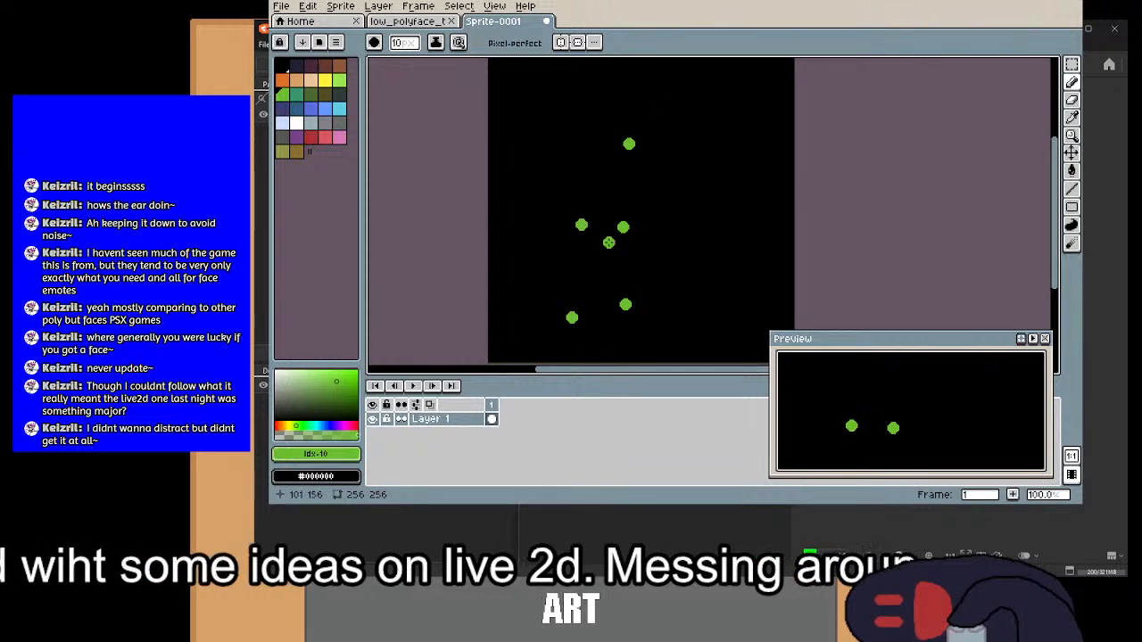
key(ctrl+z)
key(ctrl+z)
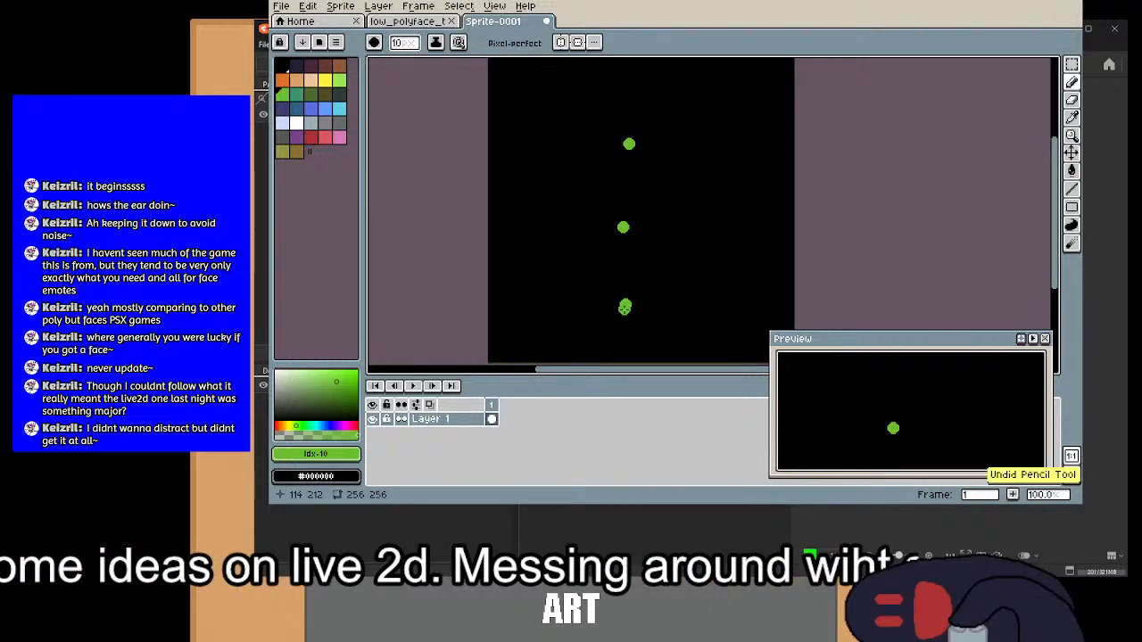
Step: Try two green dots to the left of the column, then undo all the pencil dots on the black canvas
click(587, 212)
click(622, 225)
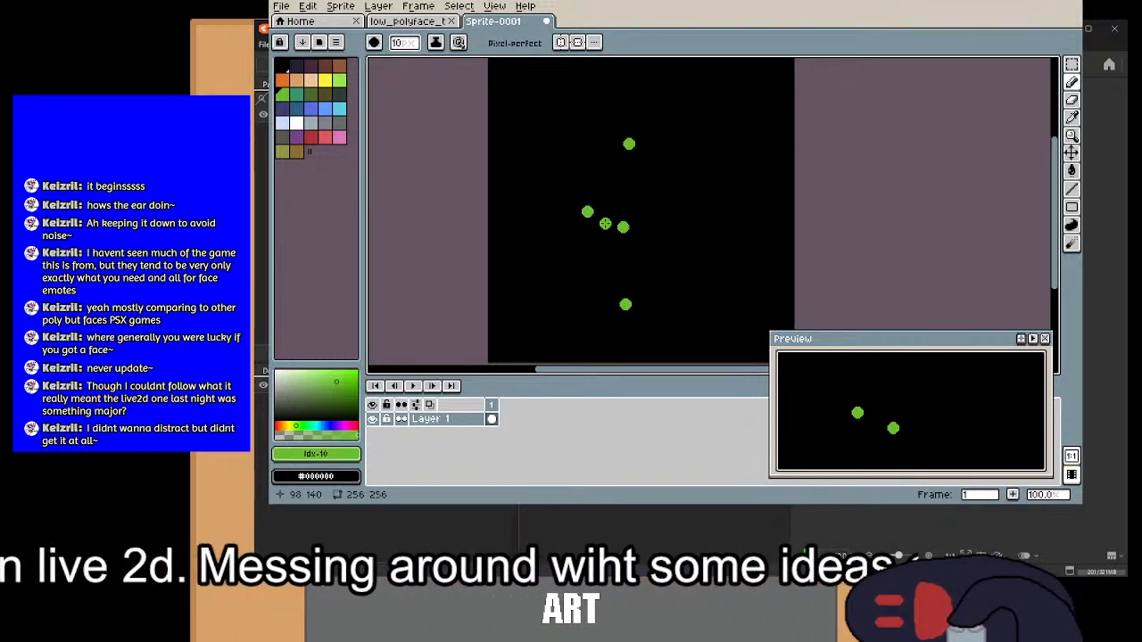
click(567, 114)
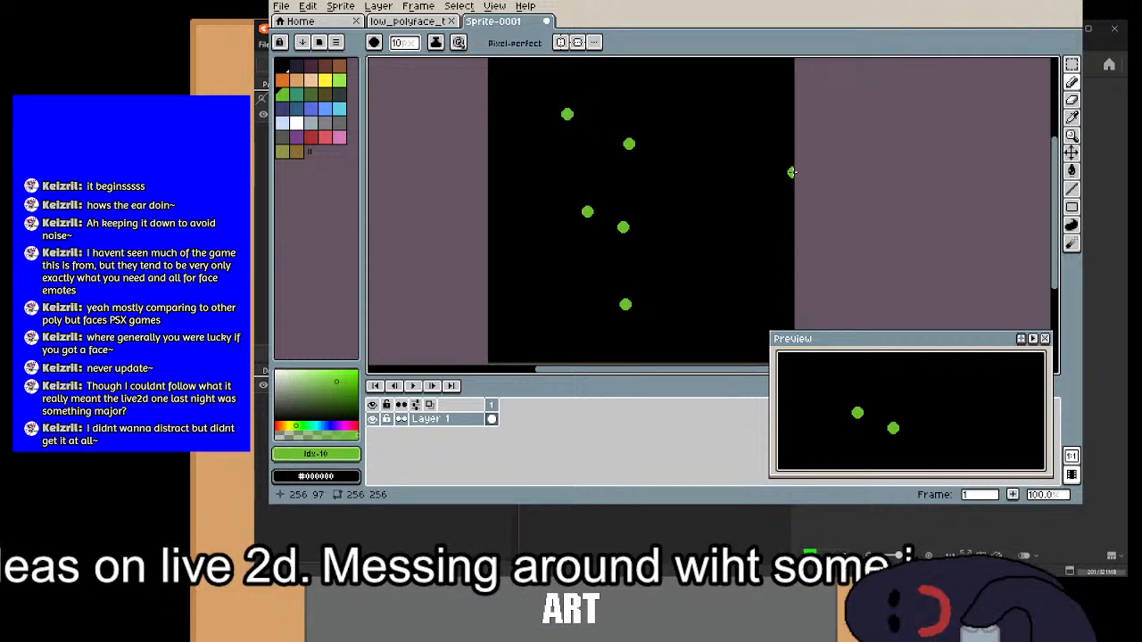
key(ctrl+z)
key(ctrl+z)
key(ctrl+z)
key(ctrl+z)
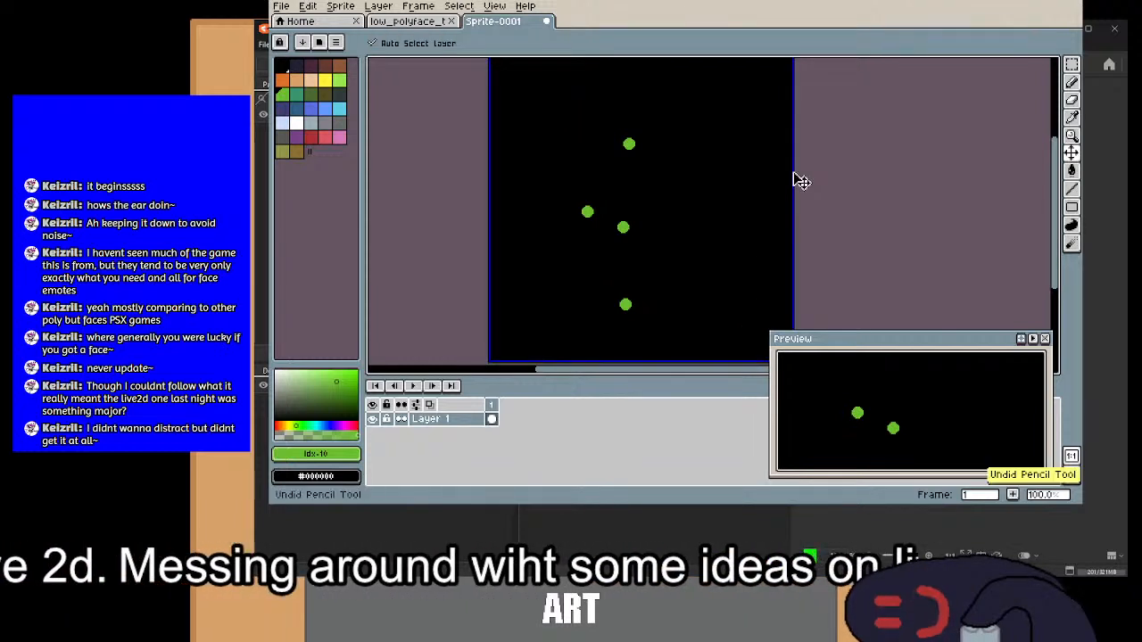
key(ctrl+z)
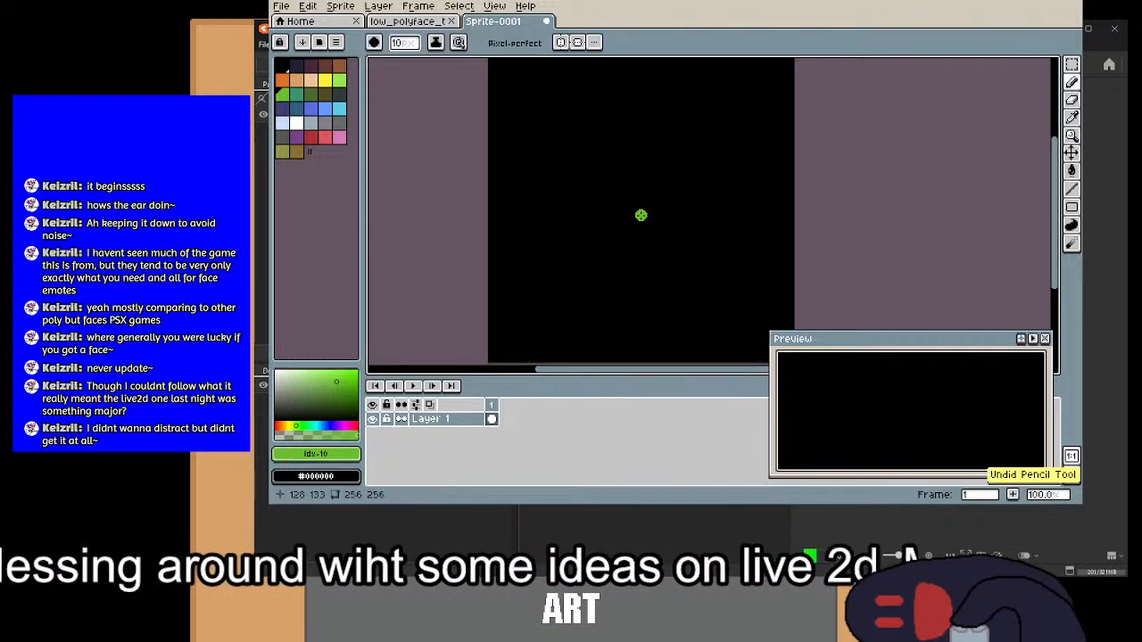
Step: Try three green dots in a rising diagonal across the middle of the black canvas, then undo them
click(583, 266)
click(638, 216)
click(710, 144)
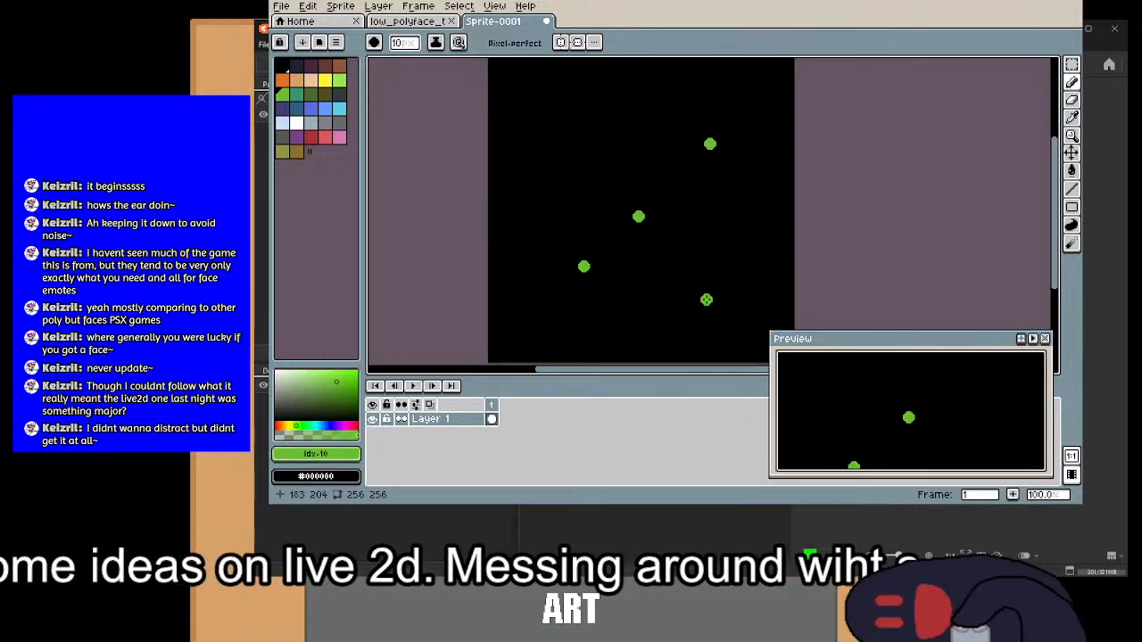
key(ctrl+z)
key(ctrl+z)
key(ctrl+z)
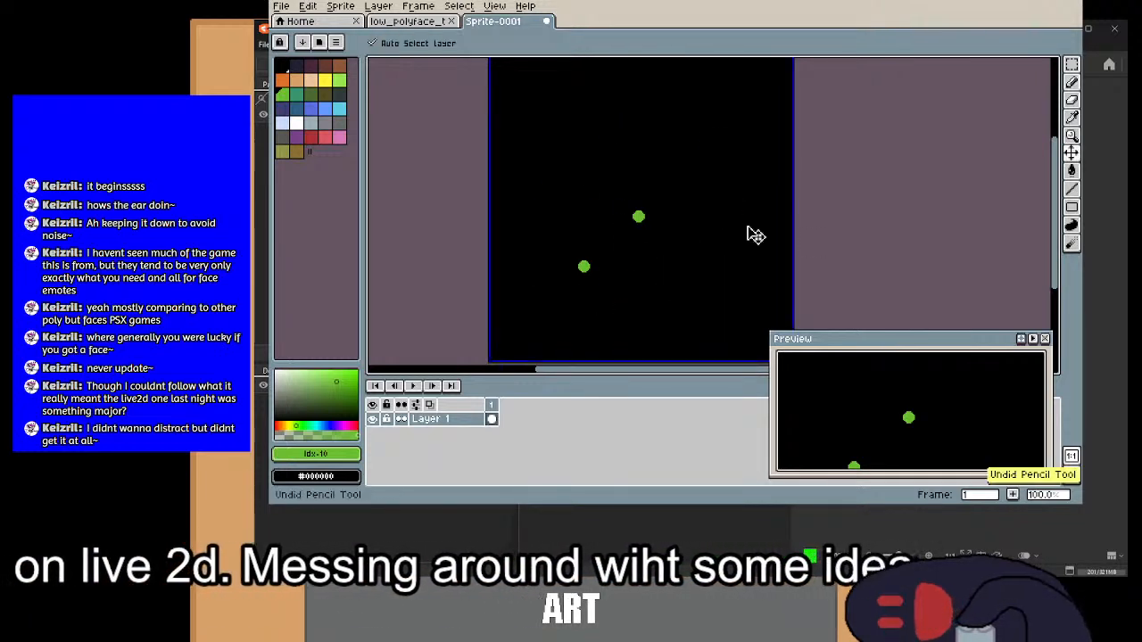
Step: Close Sprite-0001 without saving and switch to the low_polyface_test model in Live2D Cubism Editor
click(547, 20)
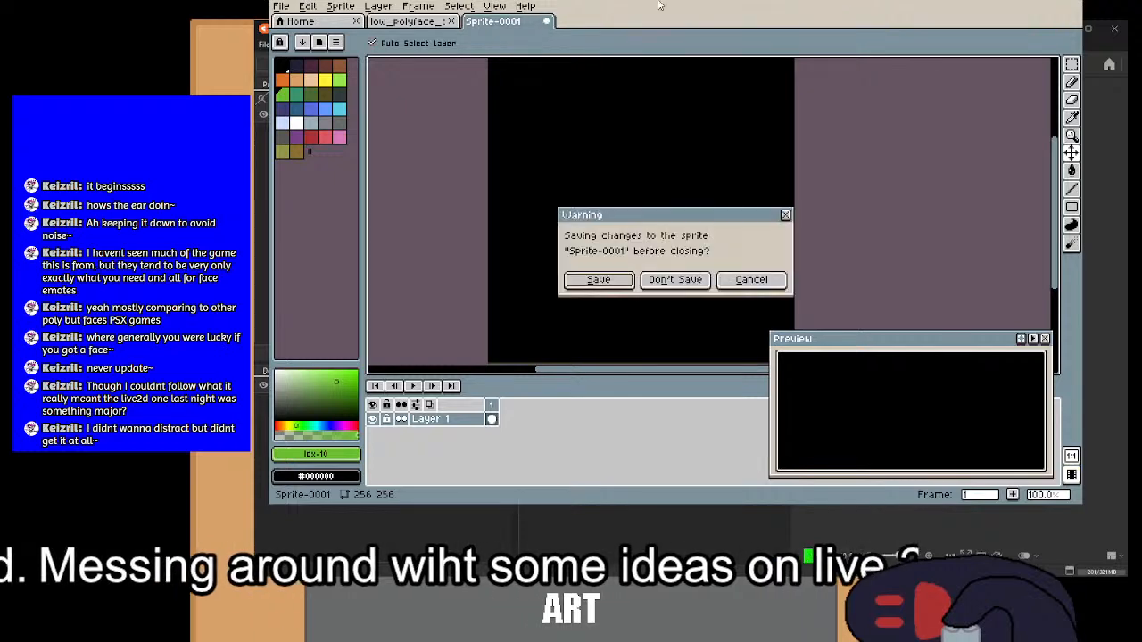
click(675, 279)
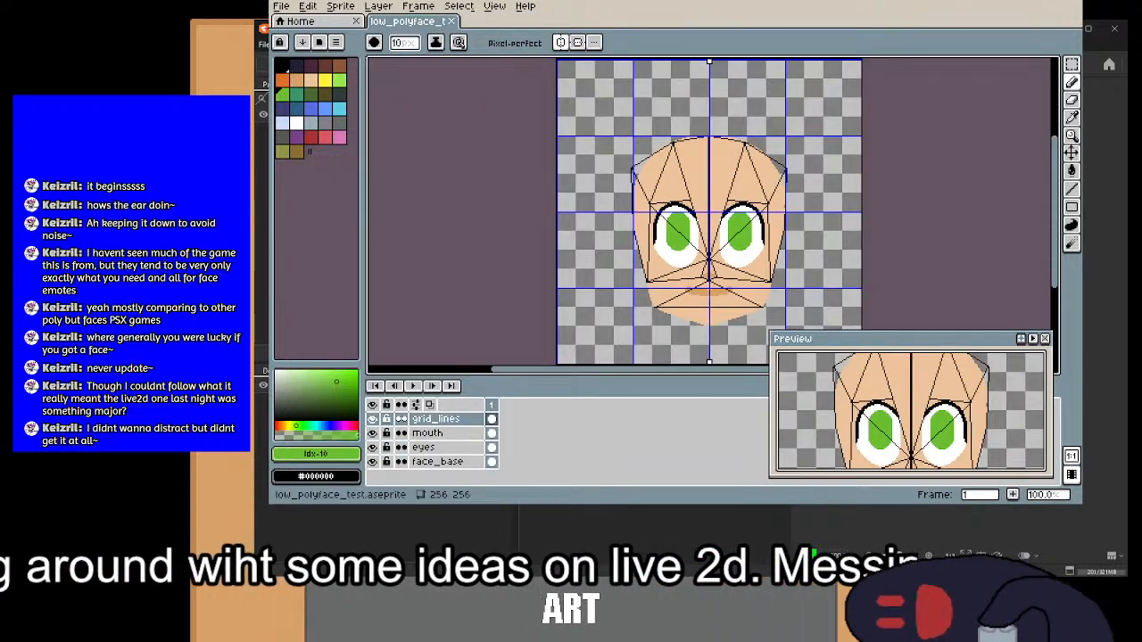
key(alt+Tab)
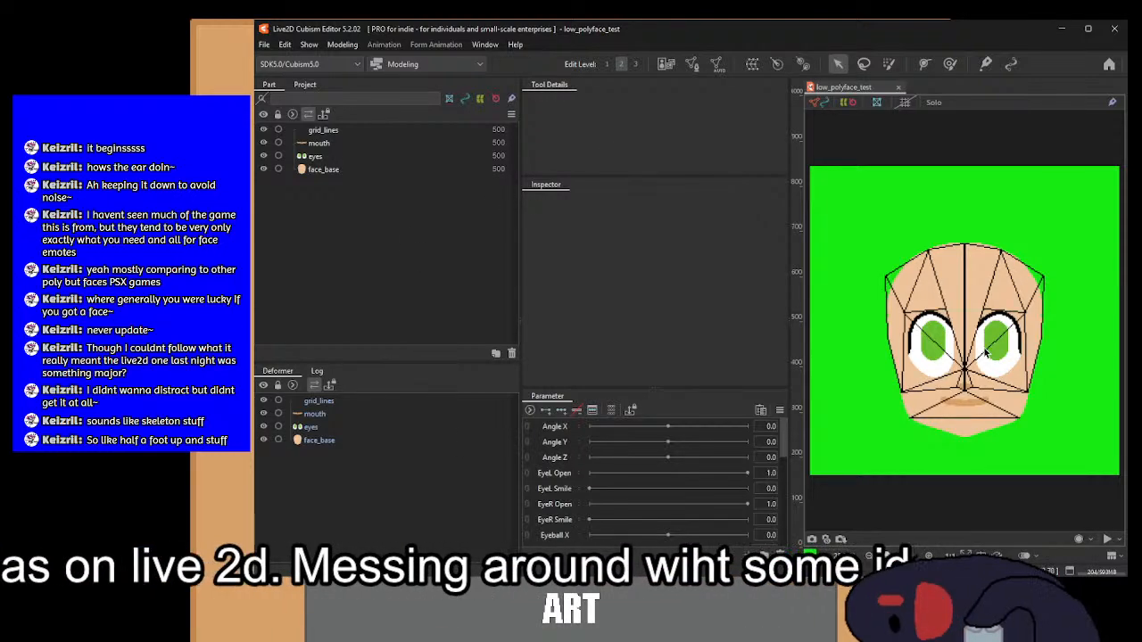
Step: Select the face_base art mesh and open it for manual mesh editing
scroll(1014, 430, up, 5)
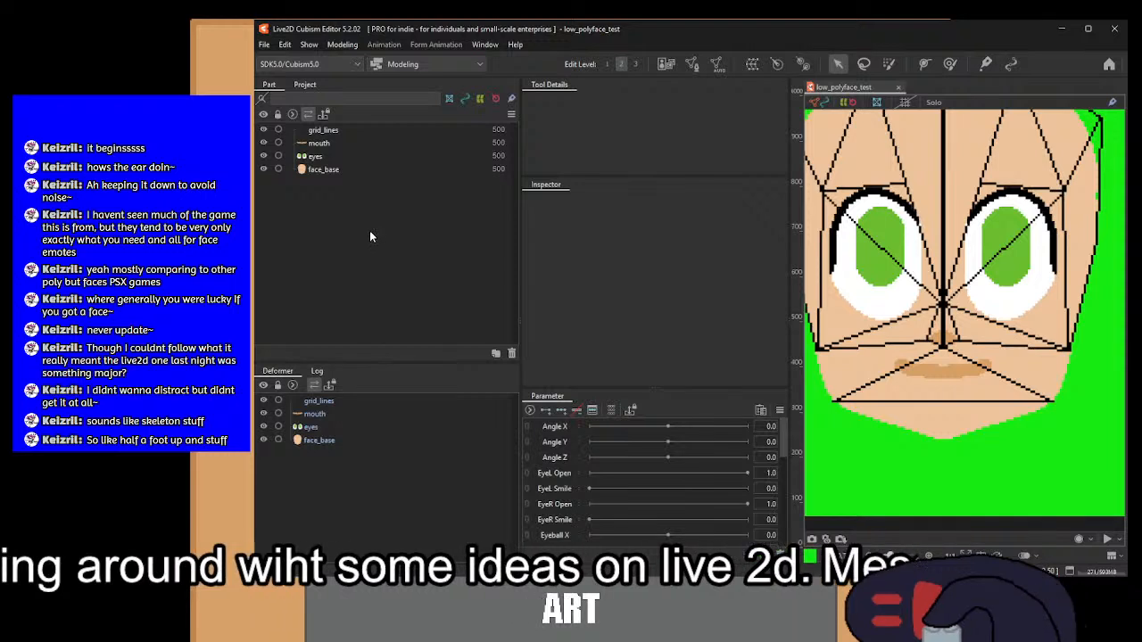
click(327, 152)
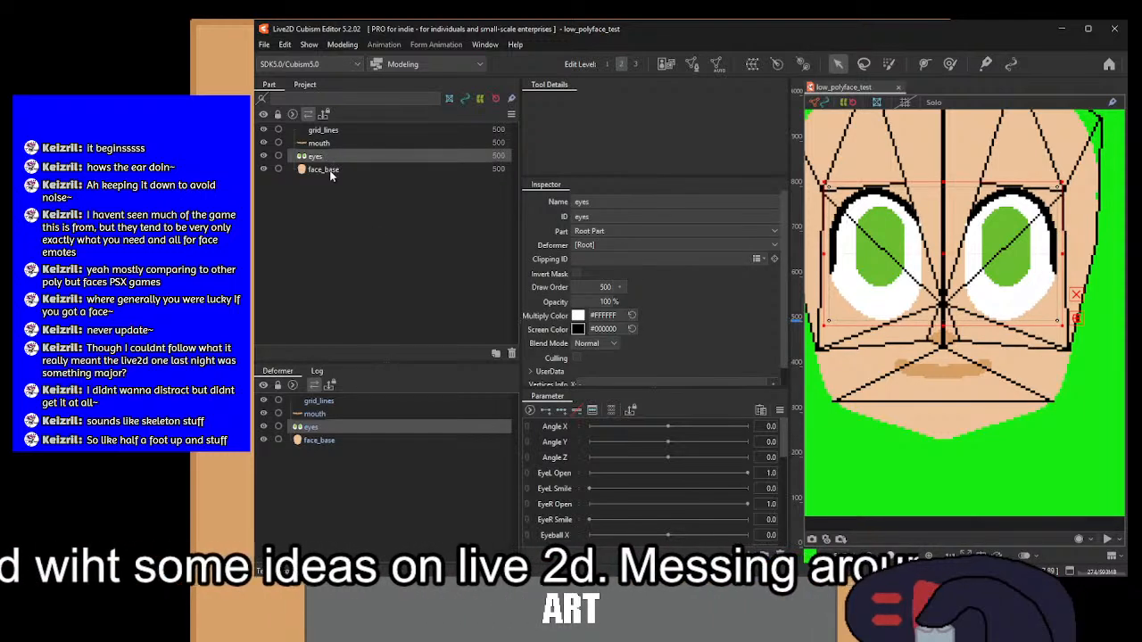
click(330, 175)
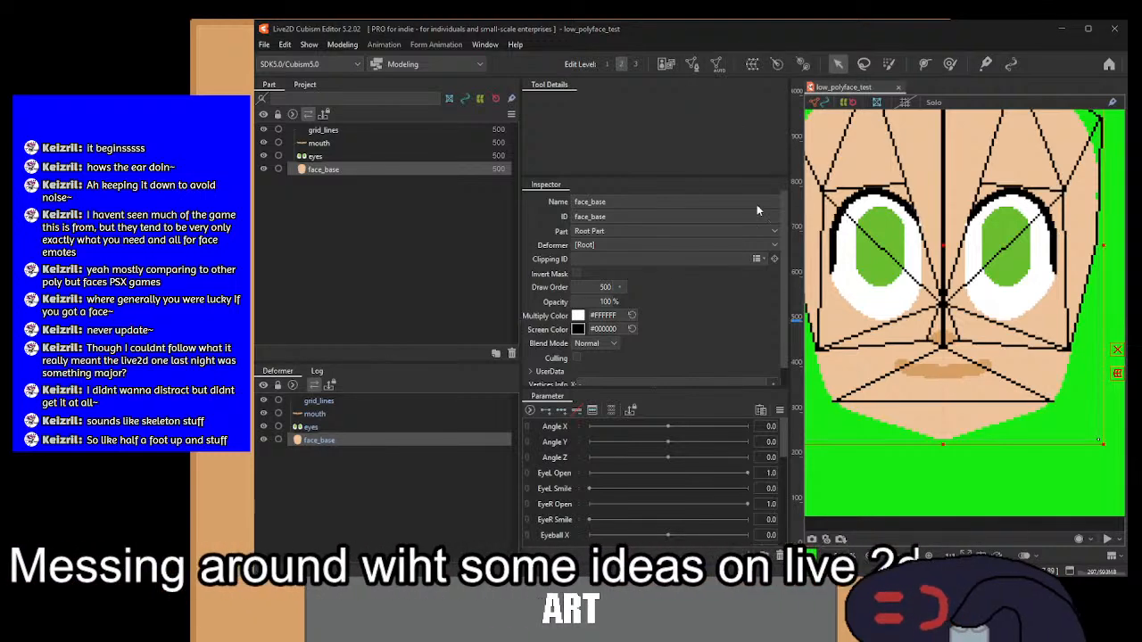
click(693, 66)
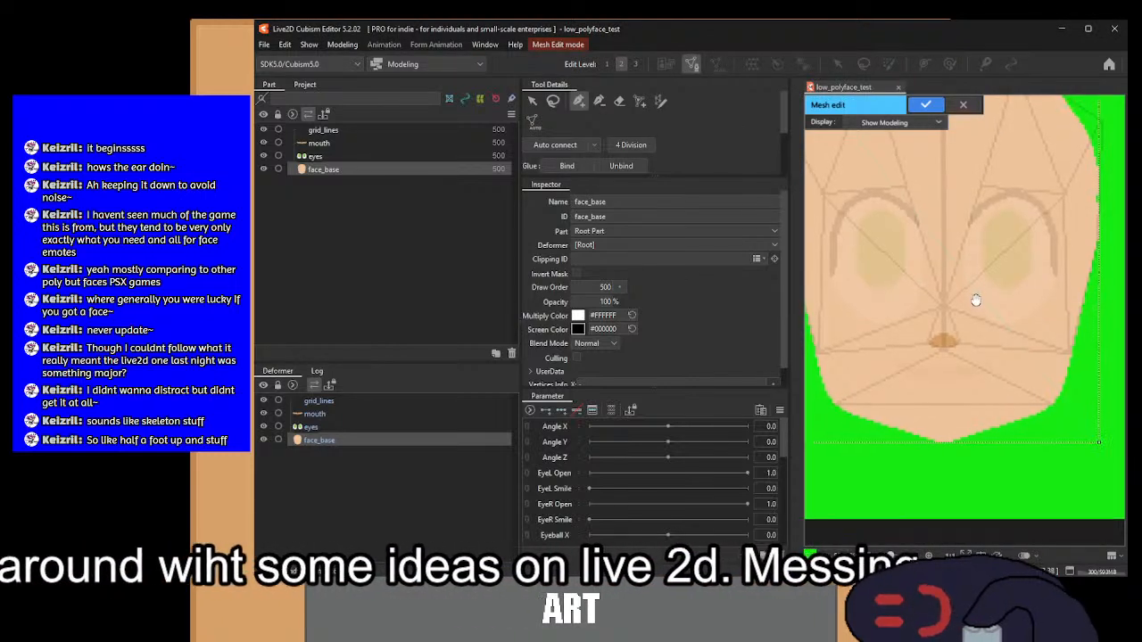
Step: Try tracing face_base's left edge with mesh vertices at the chin, the jaw corner and the lower cheek
scroll(981, 397, up, 5)
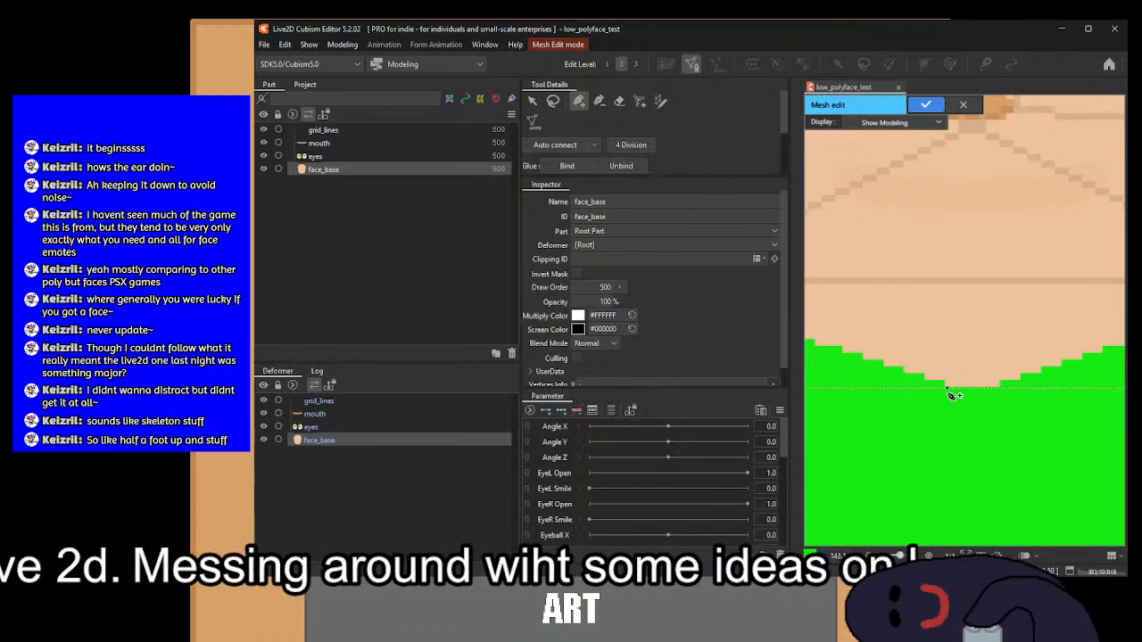
click(948, 389)
drag(821, 333, 1077, 364)
click(912, 316)
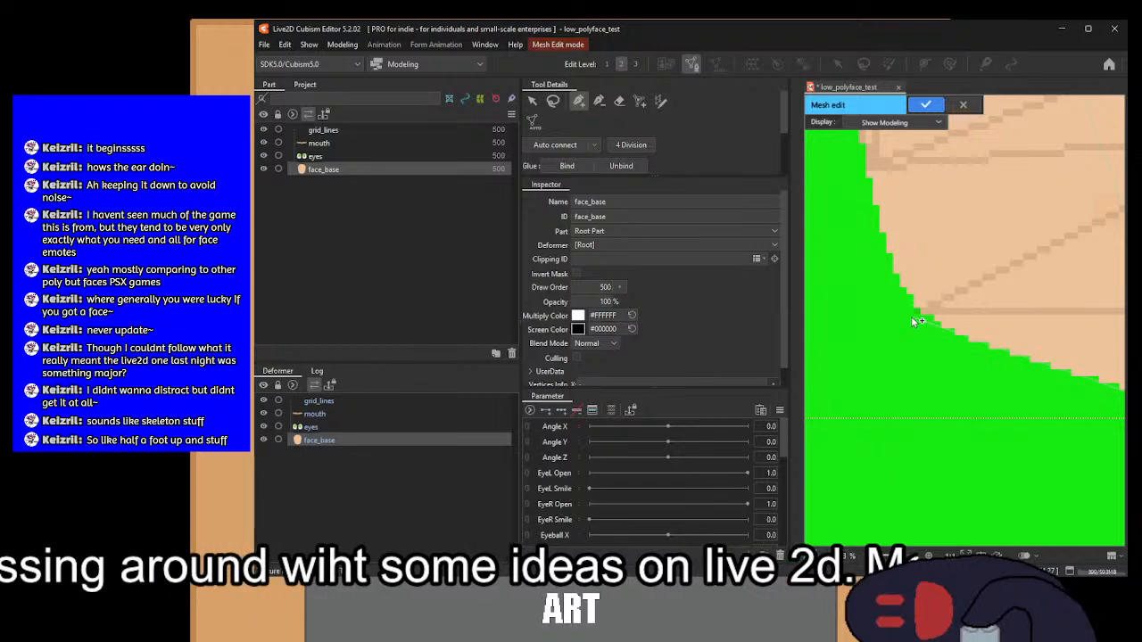
drag(821, 212, 838, 370)
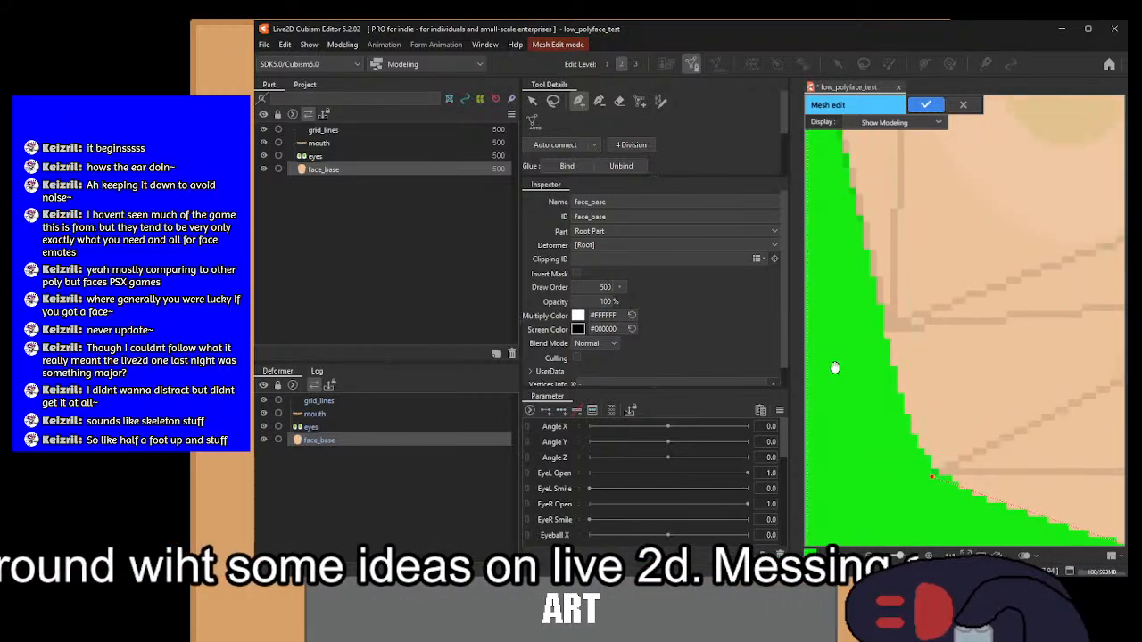
click(882, 332)
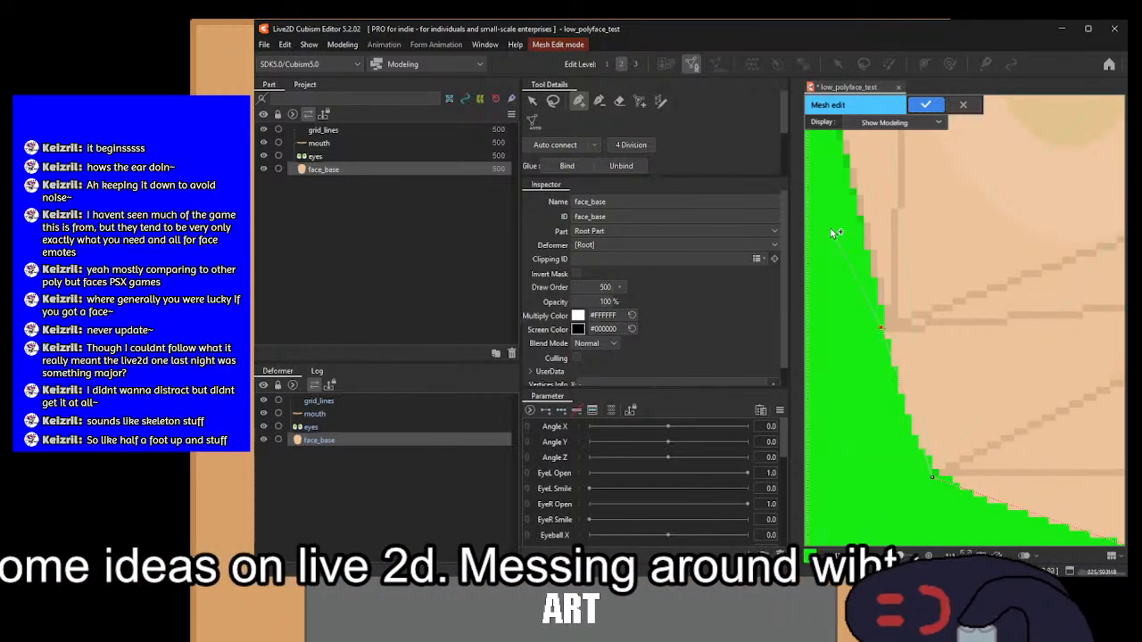
drag(834, 233, 935, 469)
Step: Try continuing the vertex outline up the left side of face_base to the curve of the forehead, then leave mesh editing
drag(910, 253, 900, 381)
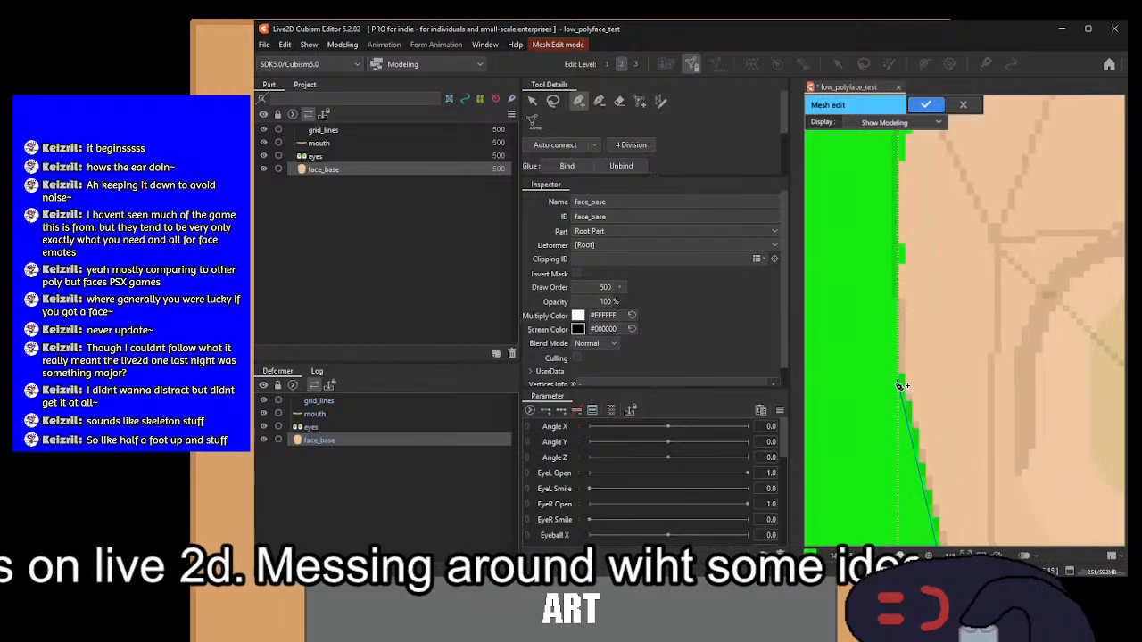
click(897, 371)
drag(896, 203, 885, 425)
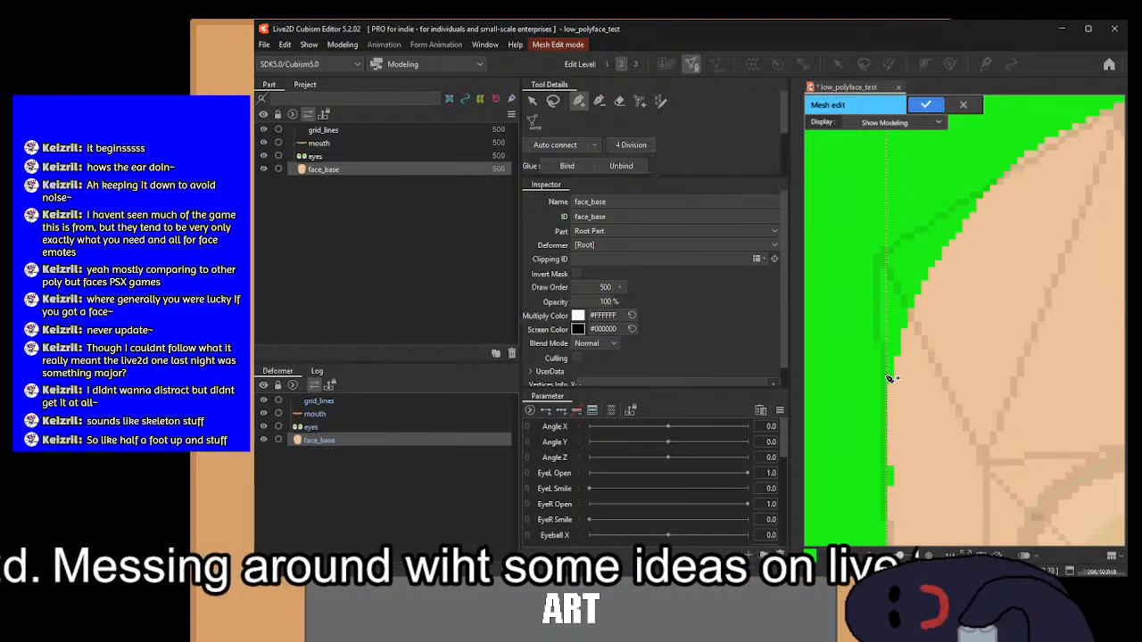
click(886, 374)
click(971, 196)
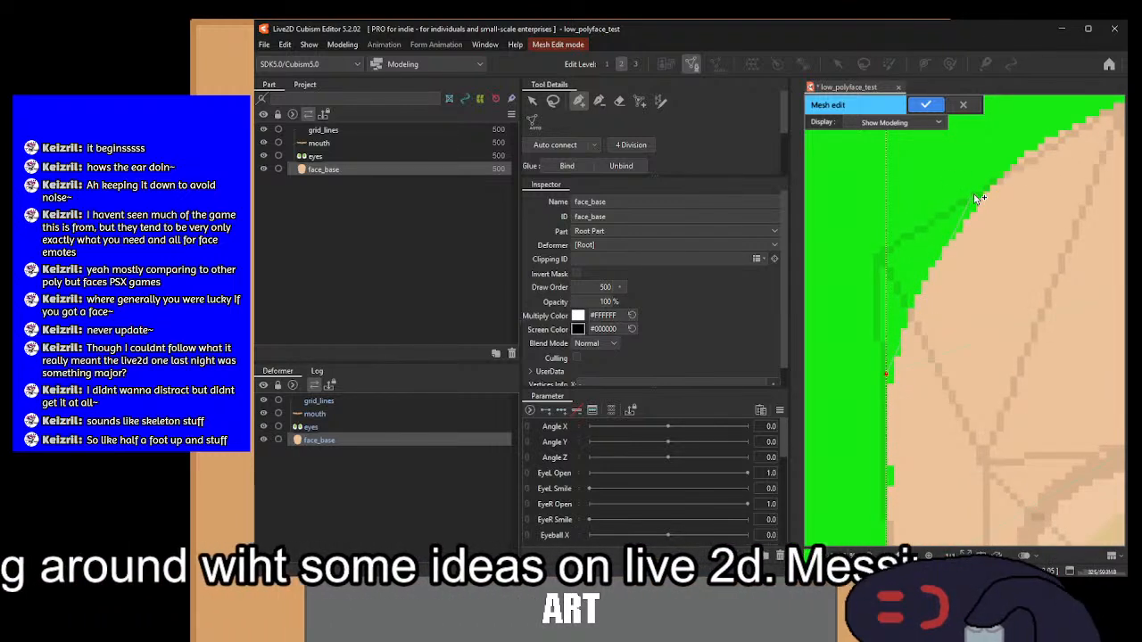
drag(972, 195, 767, 323)
scroll(904, 250, down, 4)
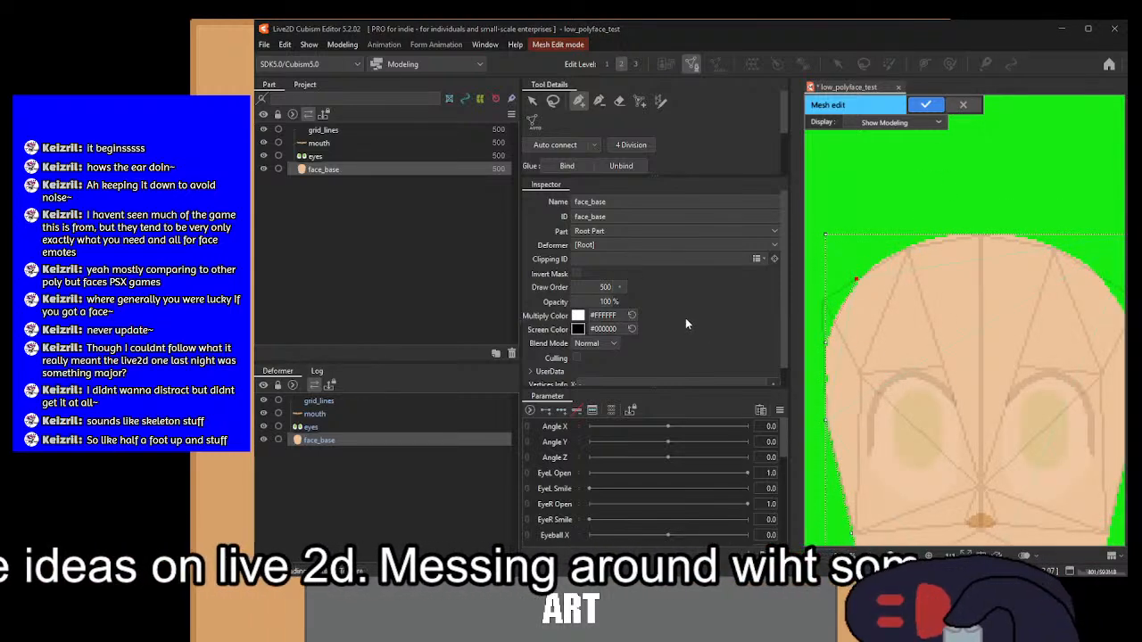
key(ctrl+e)
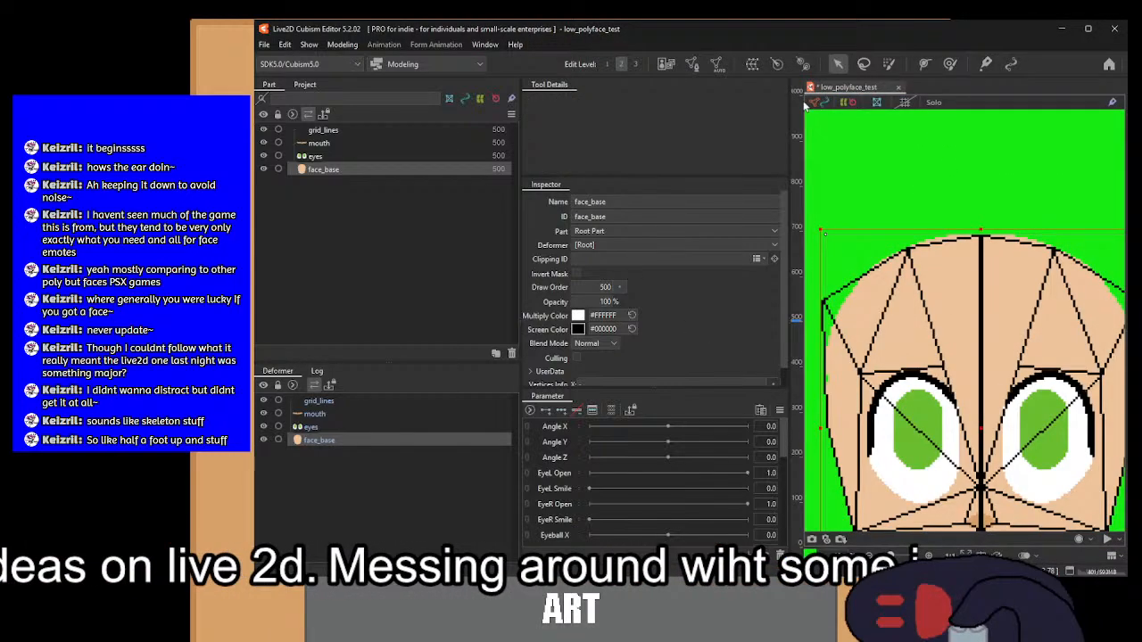
Step: Reopen face_base's mesh and try placing vertices slightly outside the chin and left jaw, then directly on the chin tip
click(691, 63)
scroll(890, 308, down, 5)
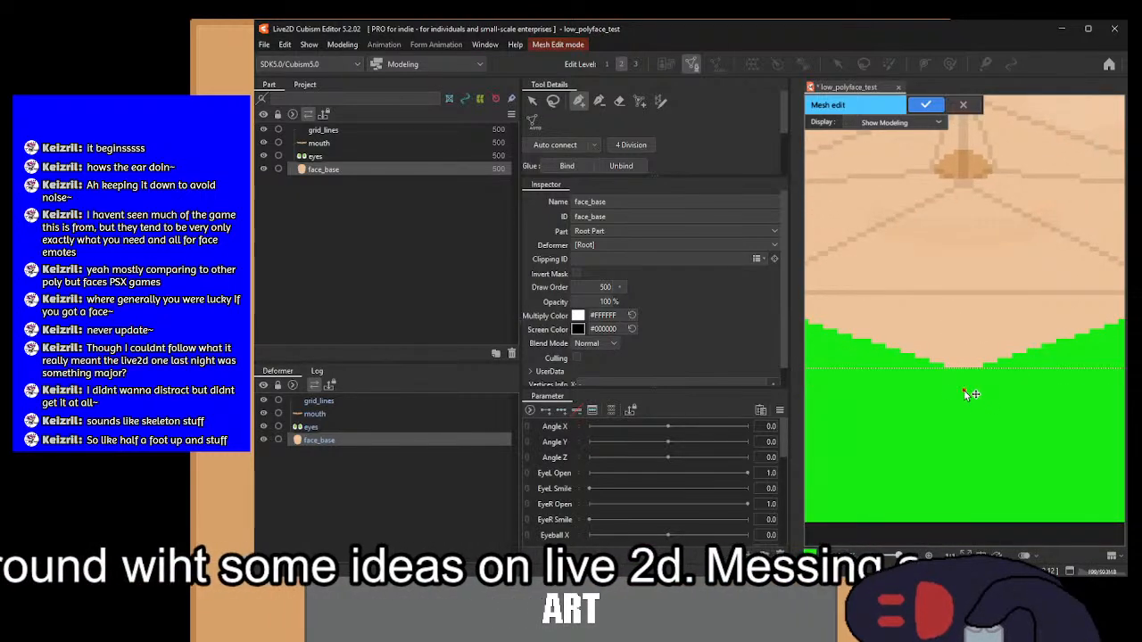
scroll(970, 394, down, 4)
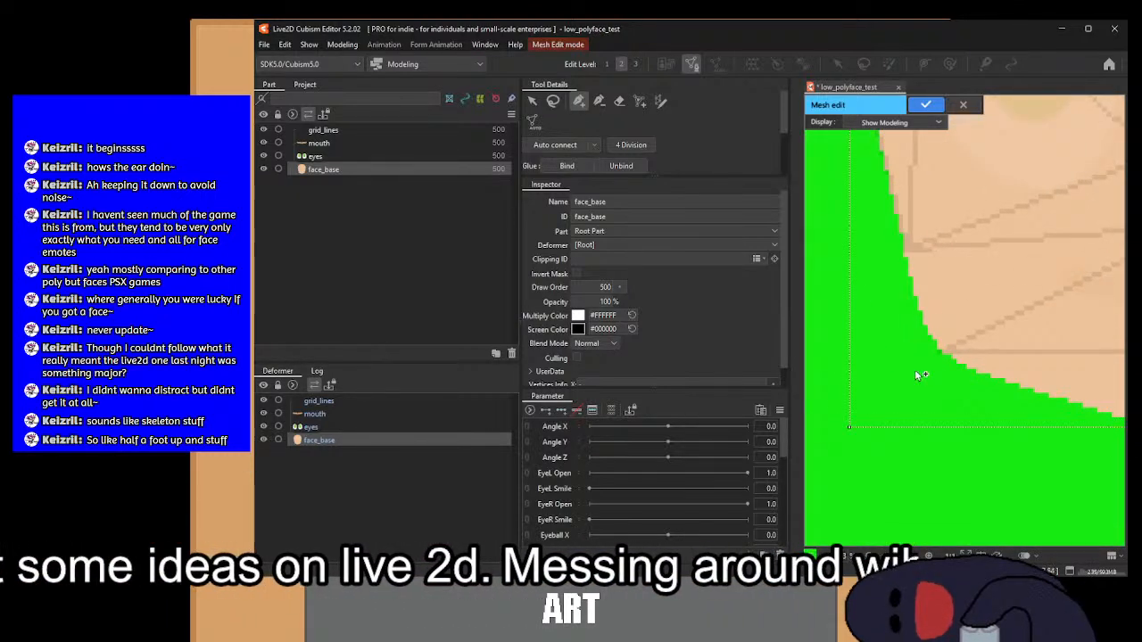
drag(830, 216, 882, 402)
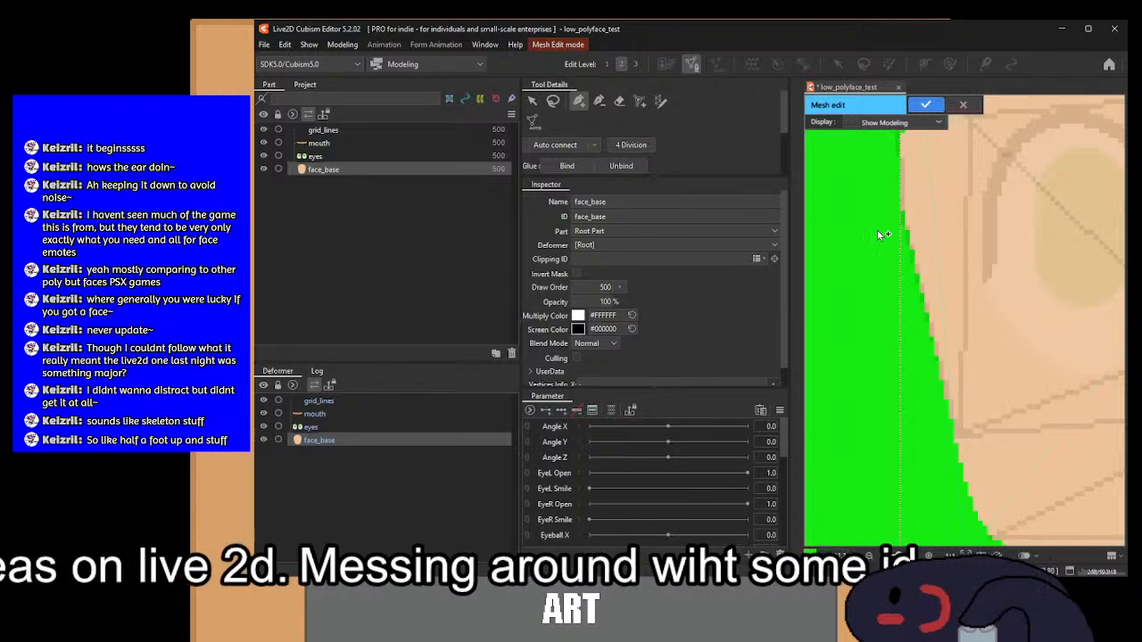
drag(882, 226, 873, 277)
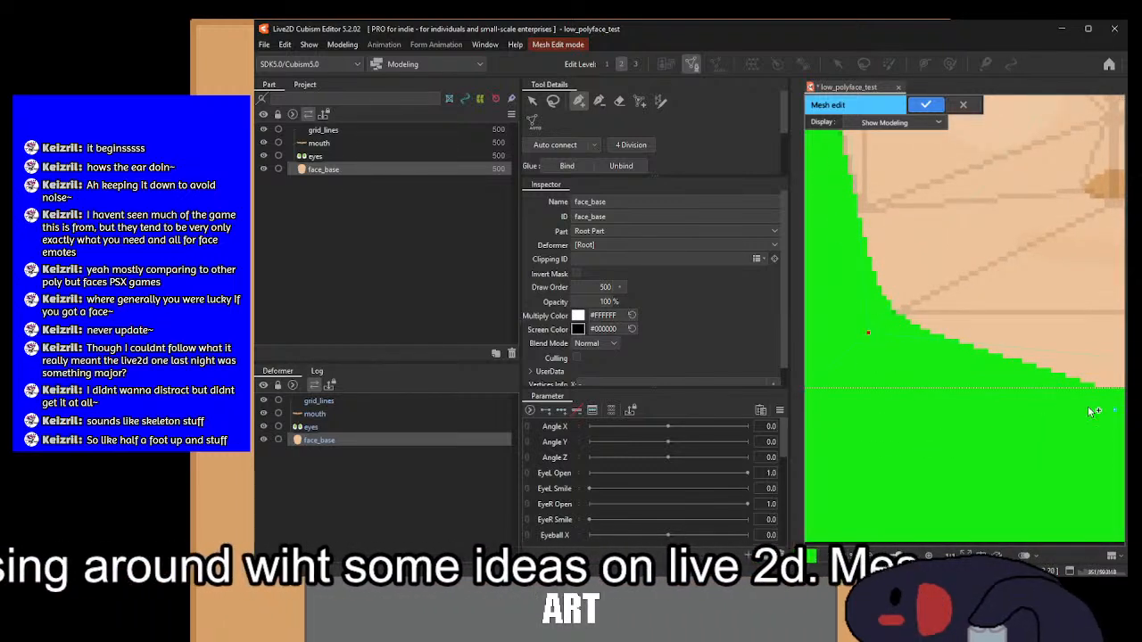
drag(1090, 410, 790, 396)
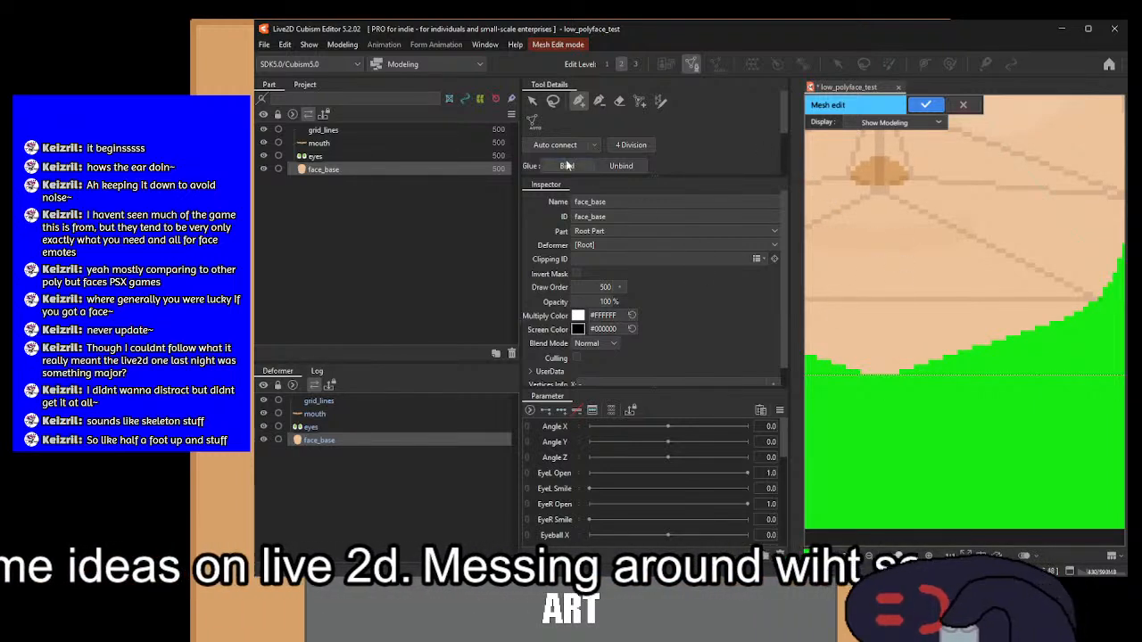
click(579, 102)
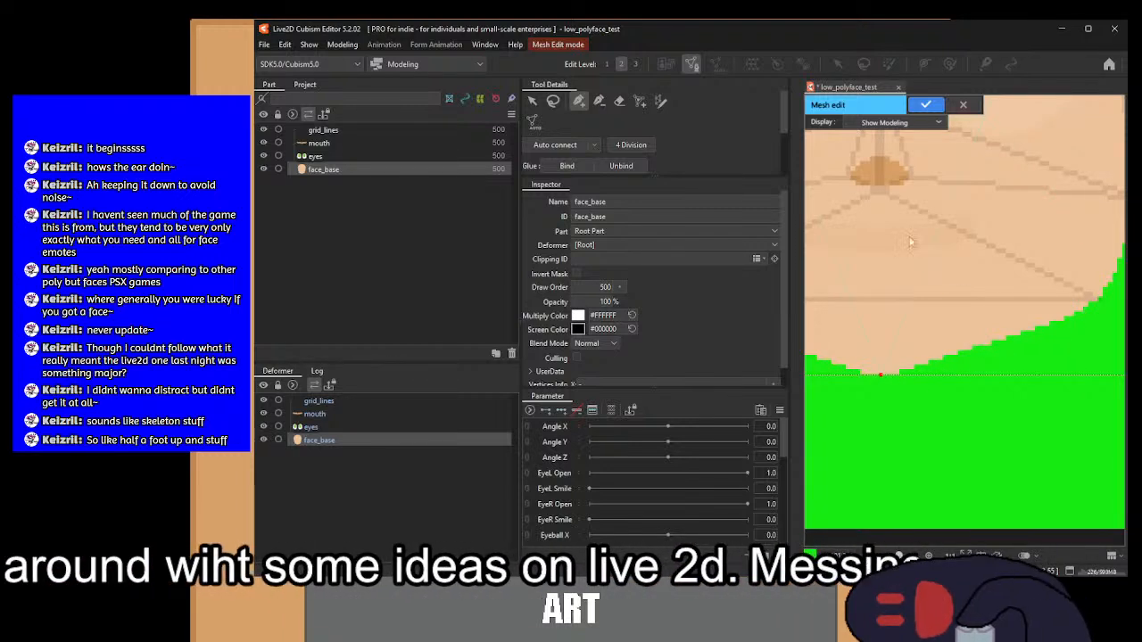
Step: Try moving the lower corner vertices of face_base's default rectangular mesh outward, then cancel the mesh edit
scroll(911, 241, down, 5)
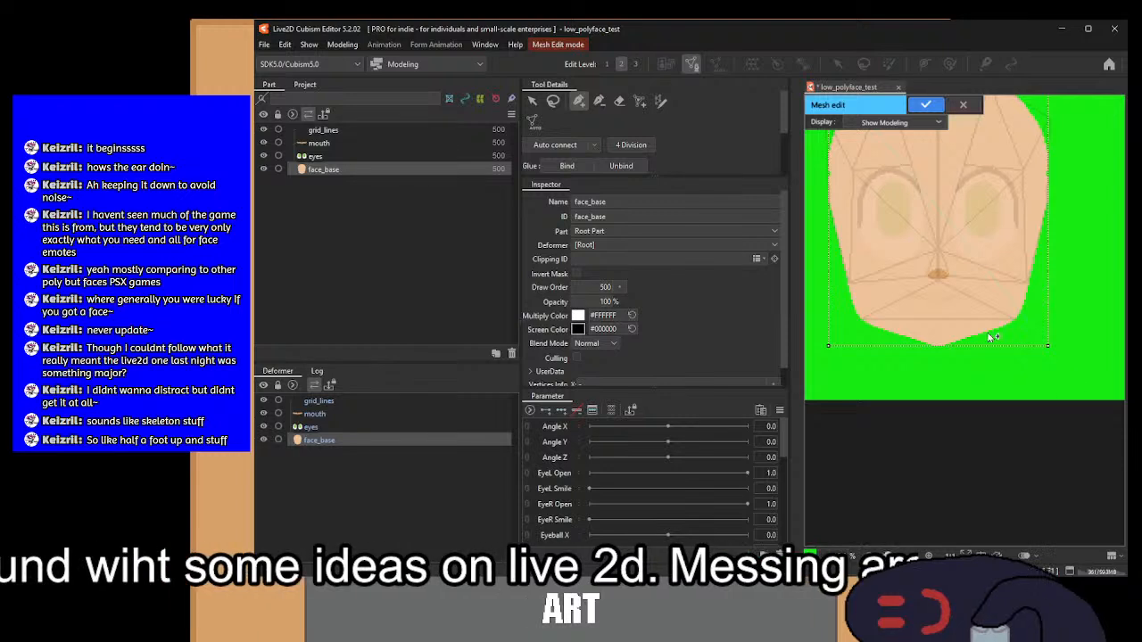
scroll(881, 341, down, 3)
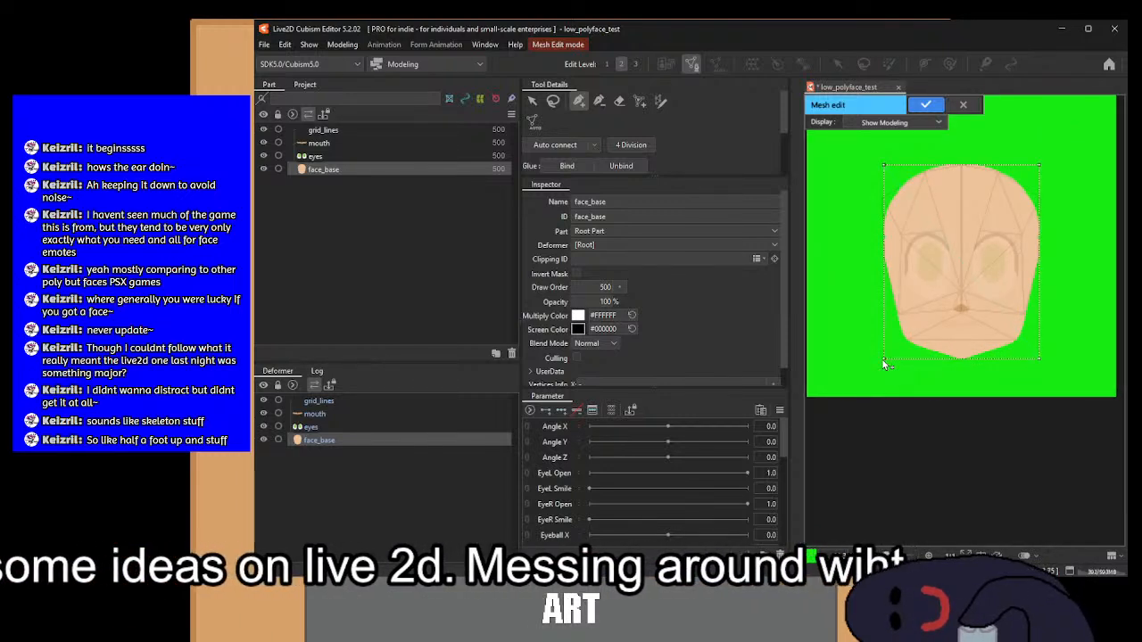
drag(883, 363, 868, 371)
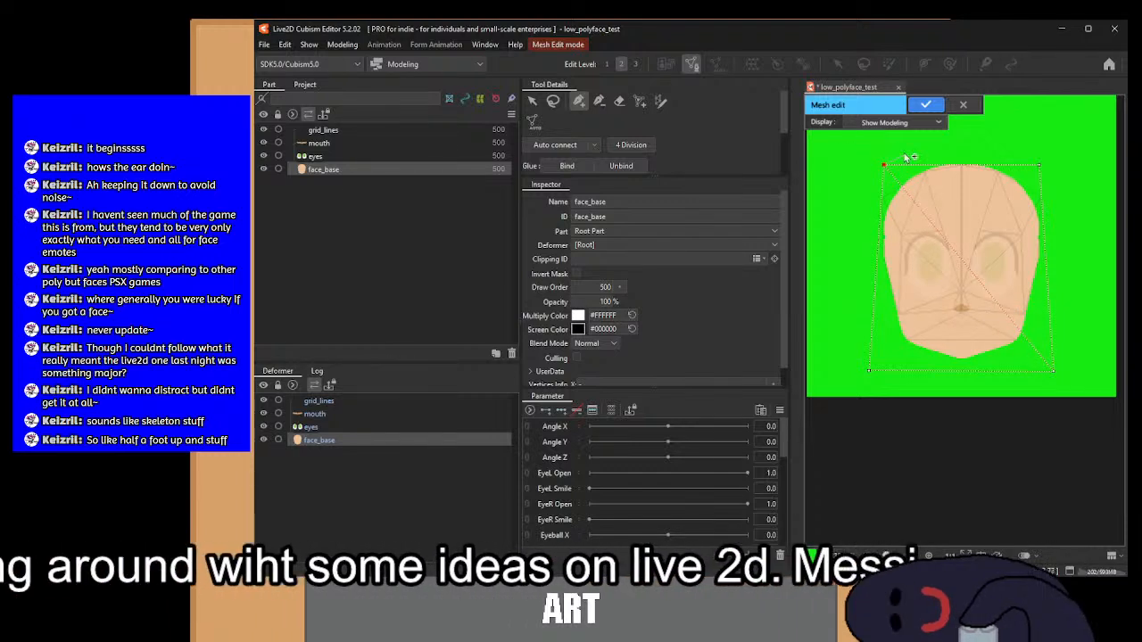
click(969, 103)
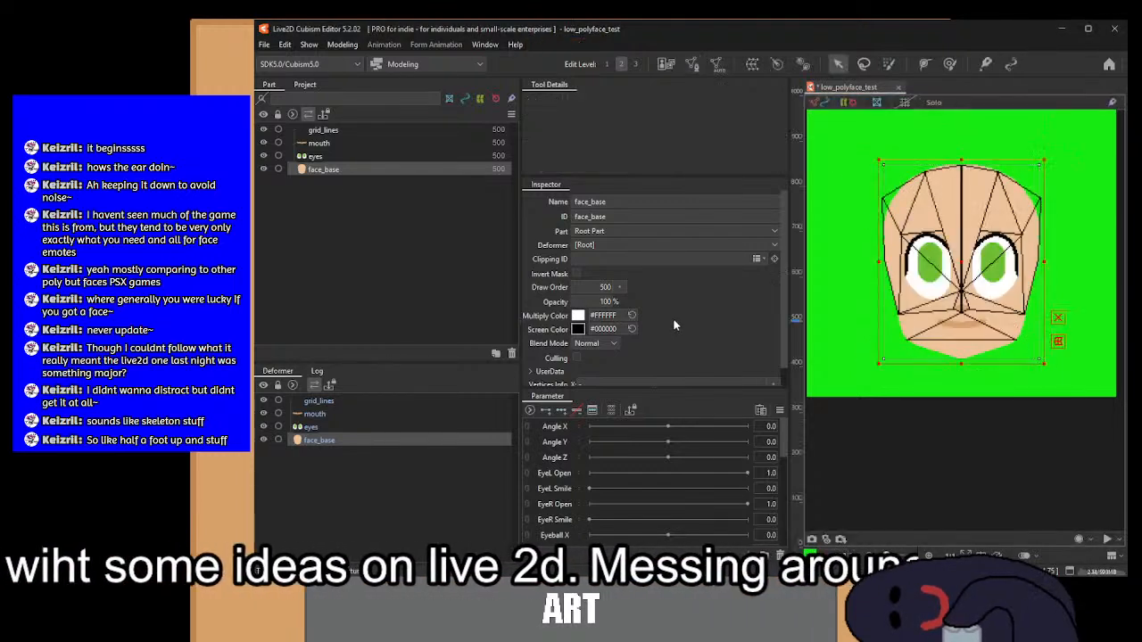
Step: Reopen face_base's mesh and try outlining the left side with vertices well outside the chin, jaw, cheek and temple
click(689, 66)
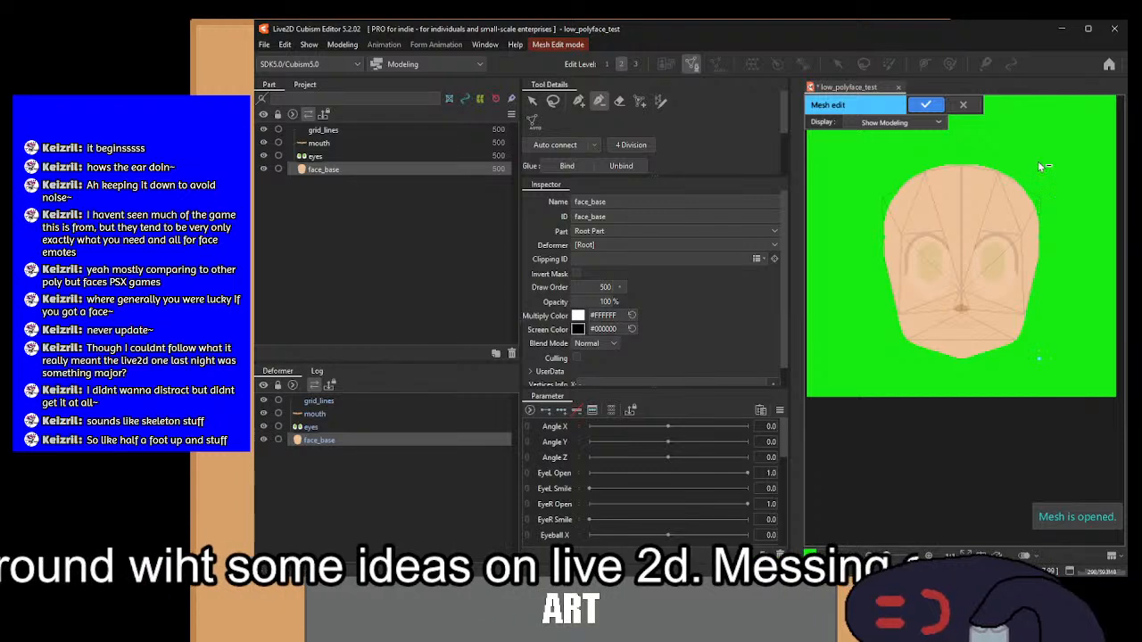
click(578, 102)
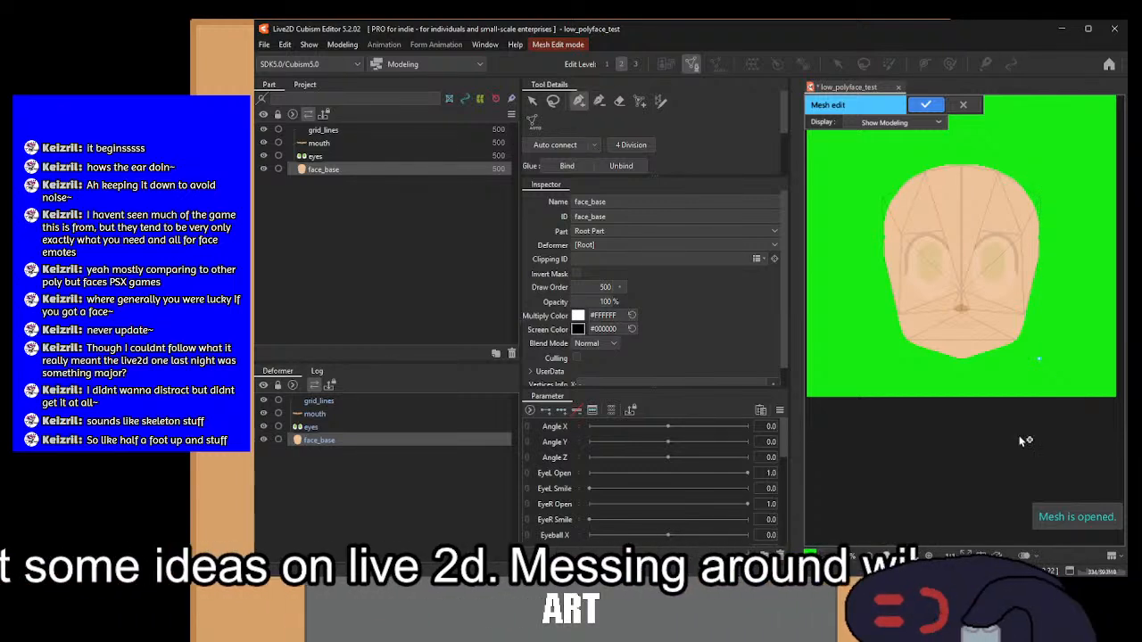
scroll(974, 366, up, 5)
click(984, 373)
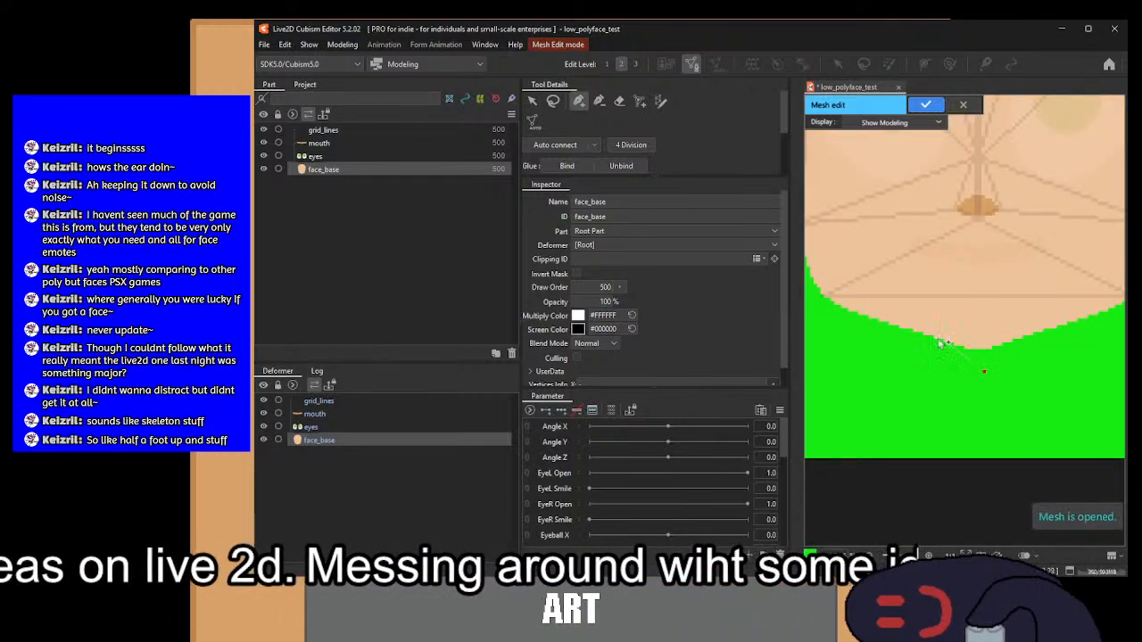
drag(937, 340, 1077, 394)
click(945, 366)
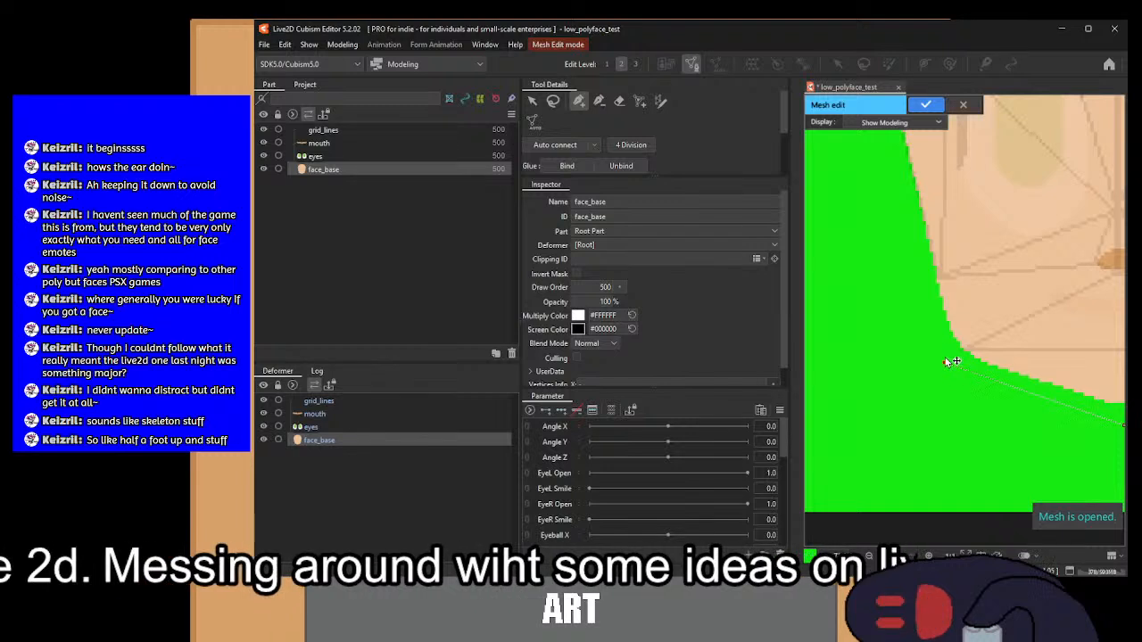
scroll(919, 277, up, 3)
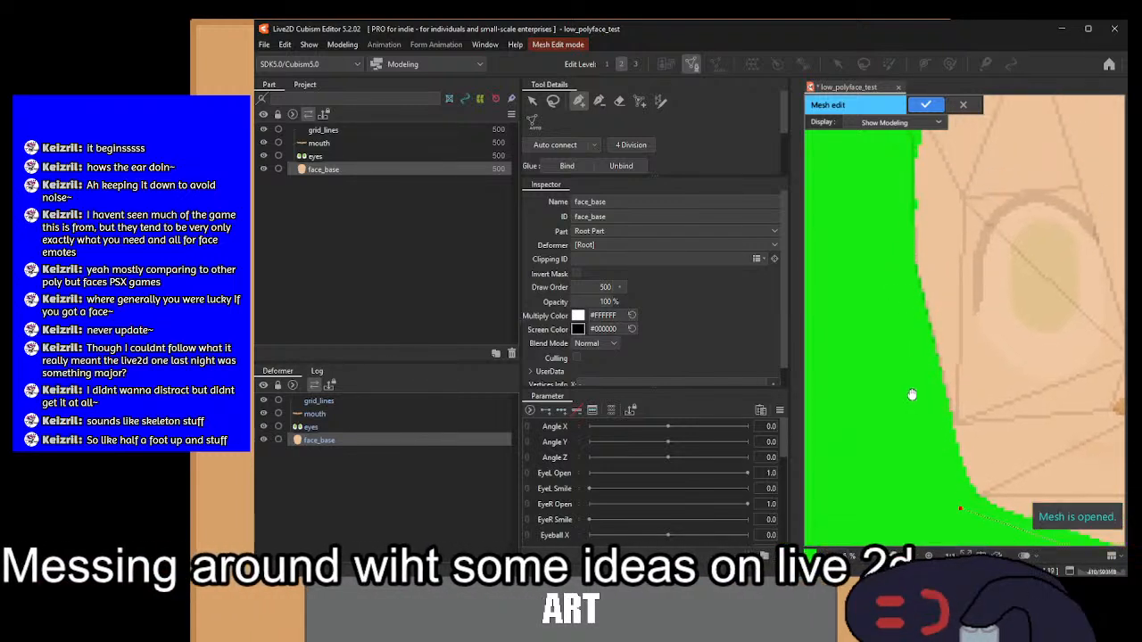
click(894, 267)
scroll(892, 285, up, 5)
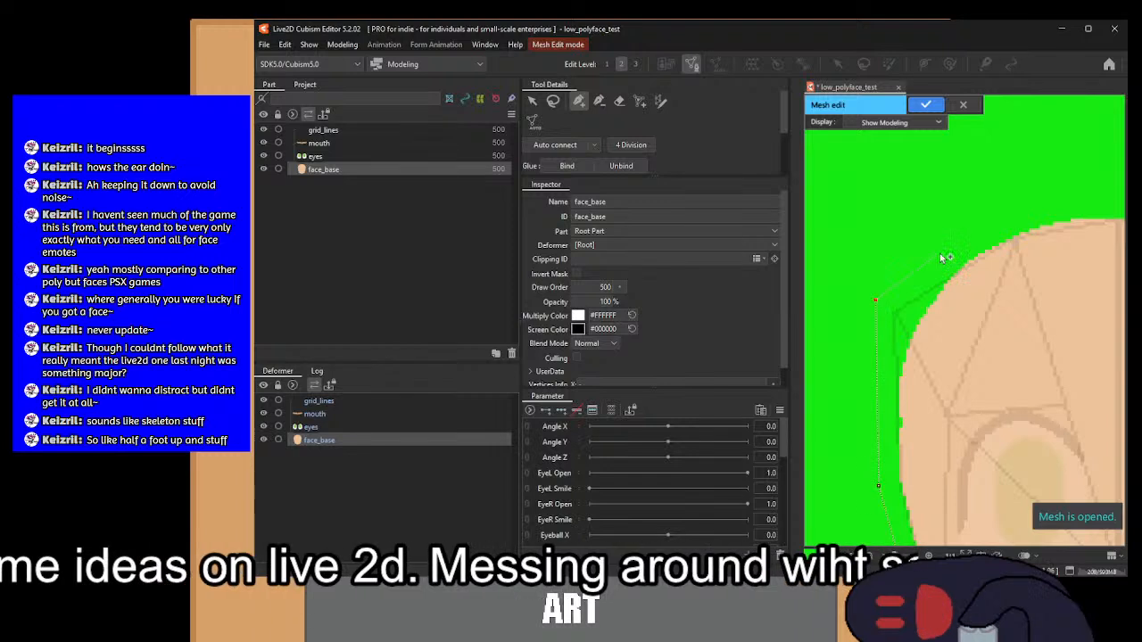
Step: Try continuing the loose vertex outline over the crown to the right side of the forehead, then cancel the mesh edit
scroll(972, 222, up, 5)
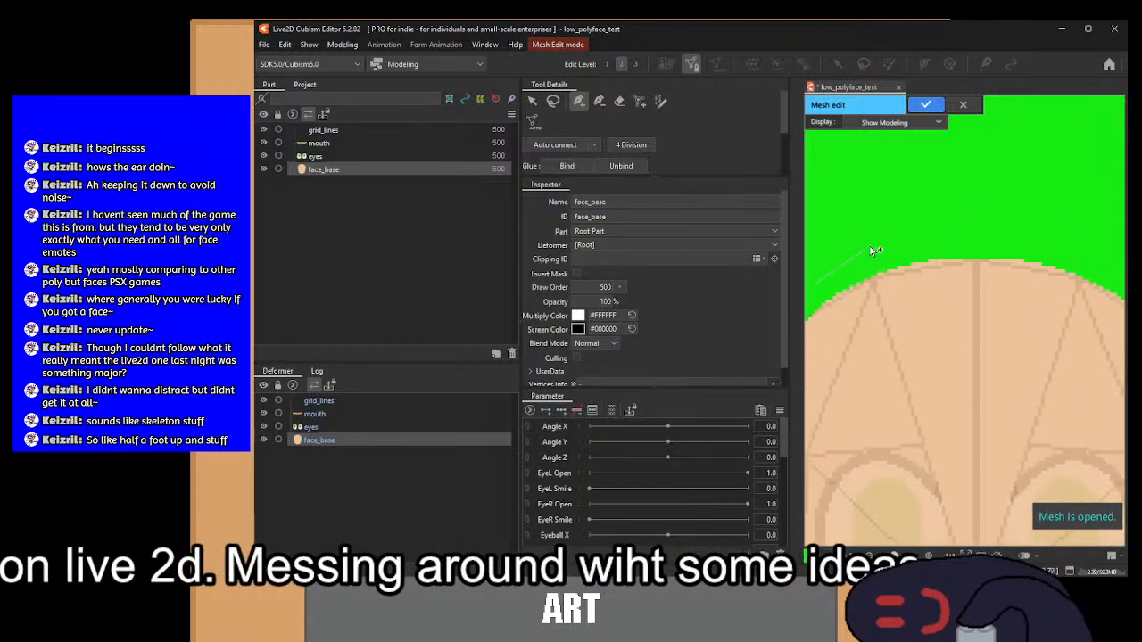
click(870, 246)
click(975, 229)
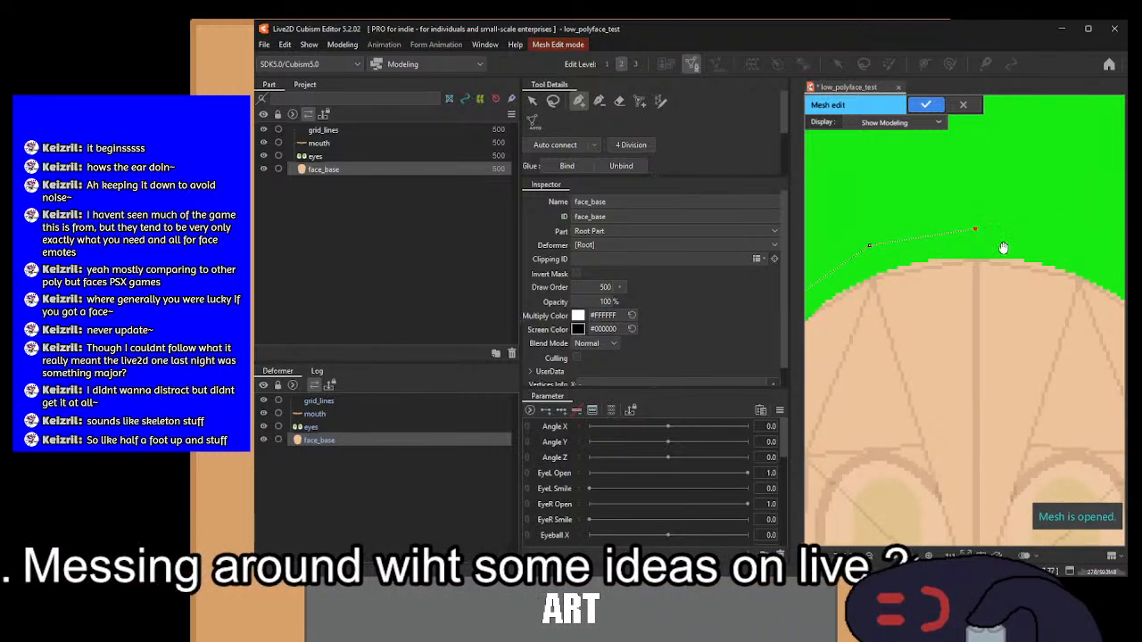
drag(1001, 249, 894, 238)
click(982, 244)
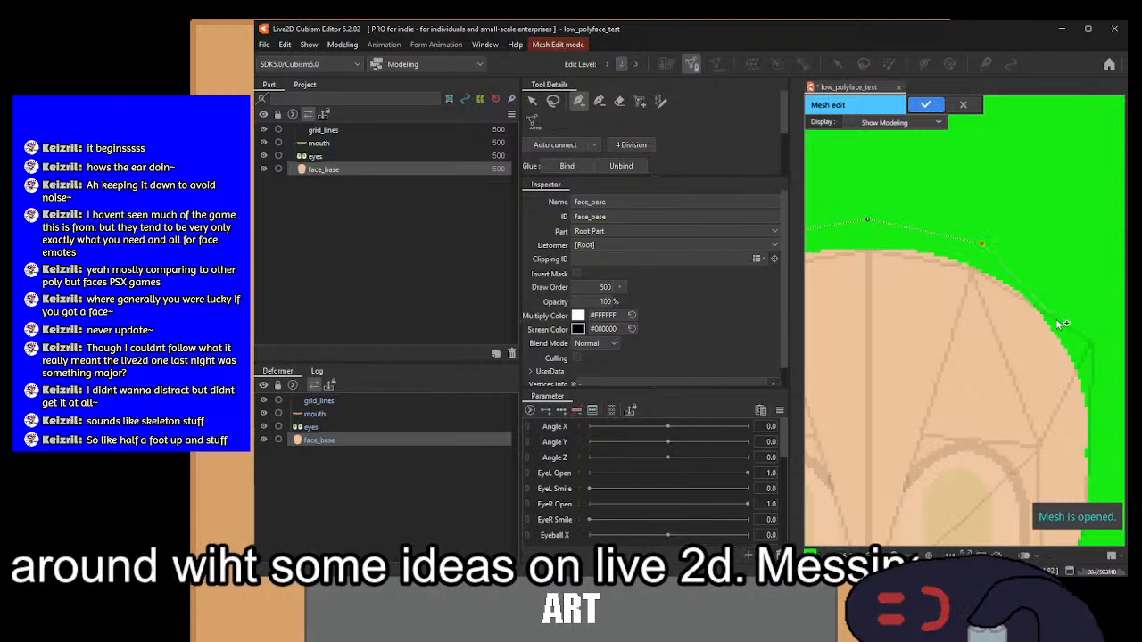
drag(1056, 319, 937, 250)
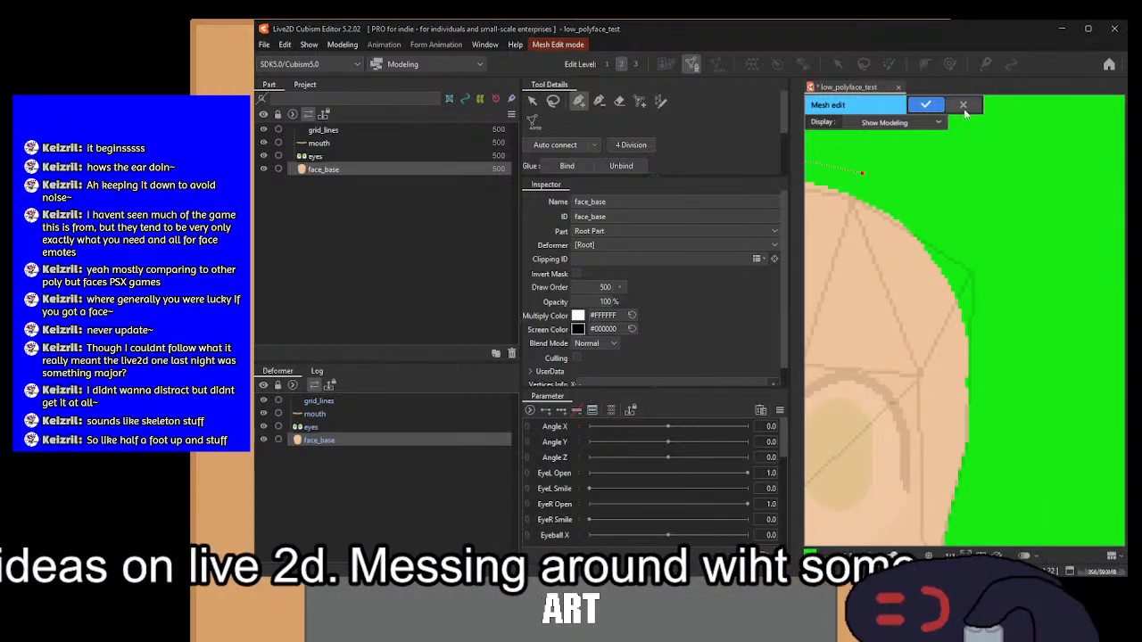
click(710, 329)
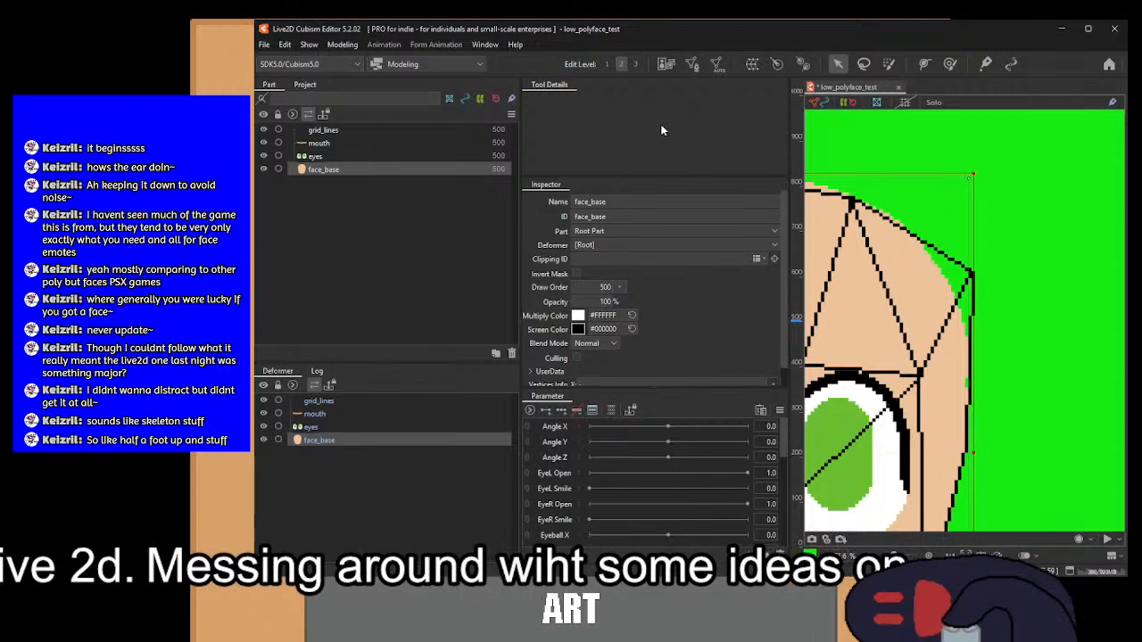
Step: Reopen face_base's mesh and place vertices close to the face edge at the chin tip, left jaw corner and lower left cheek
click(691, 64)
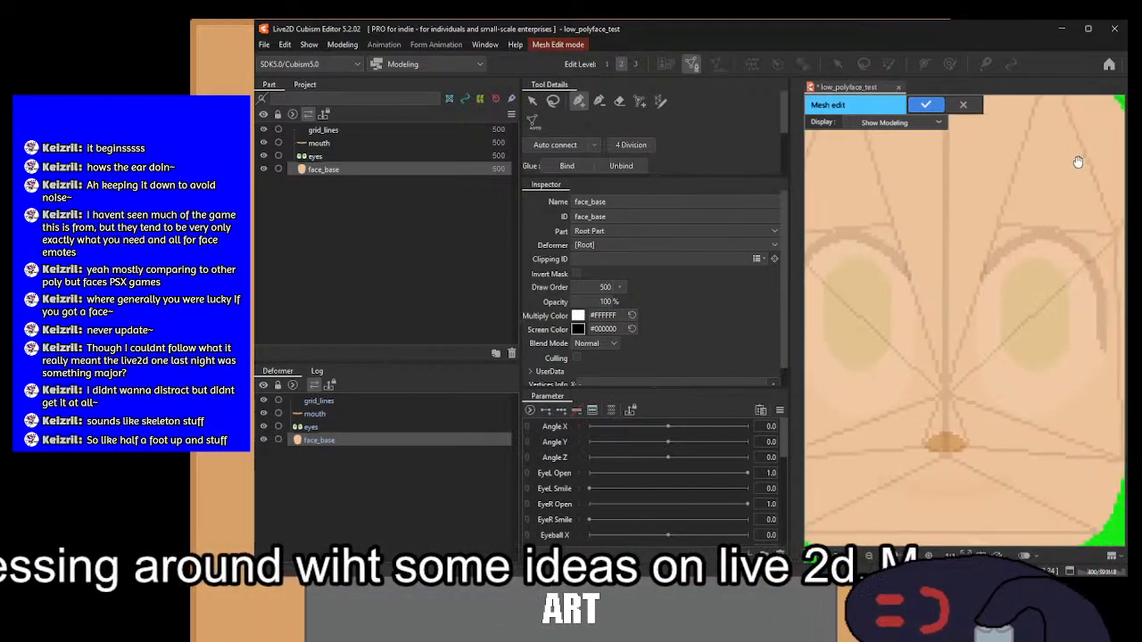
scroll(1078, 162, down, 3)
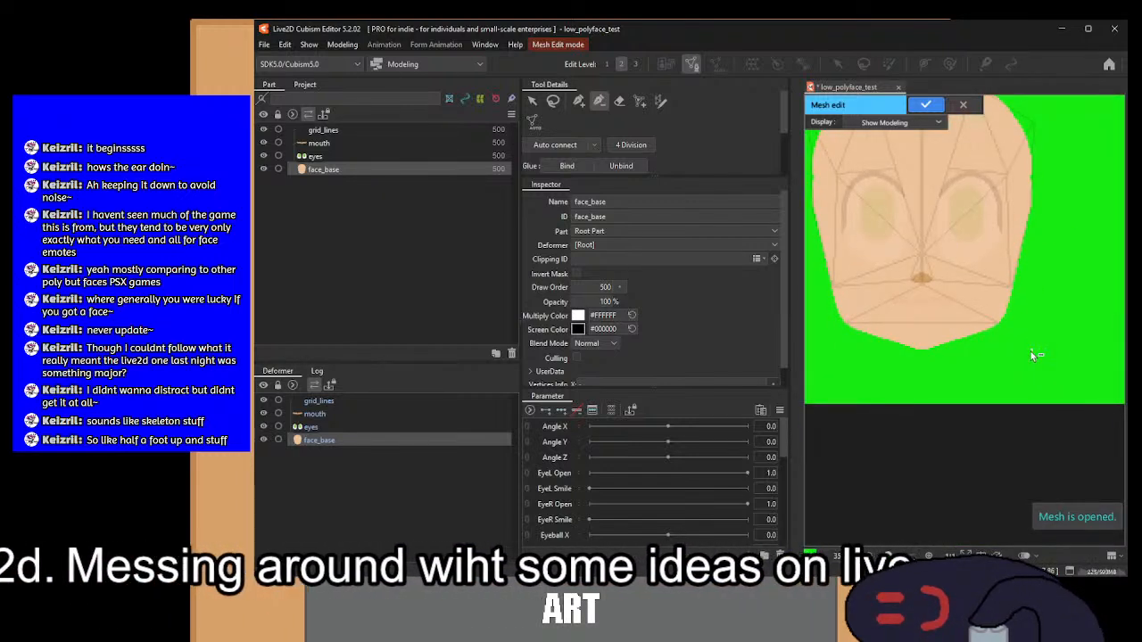
click(580, 100)
scroll(928, 347, up, 3)
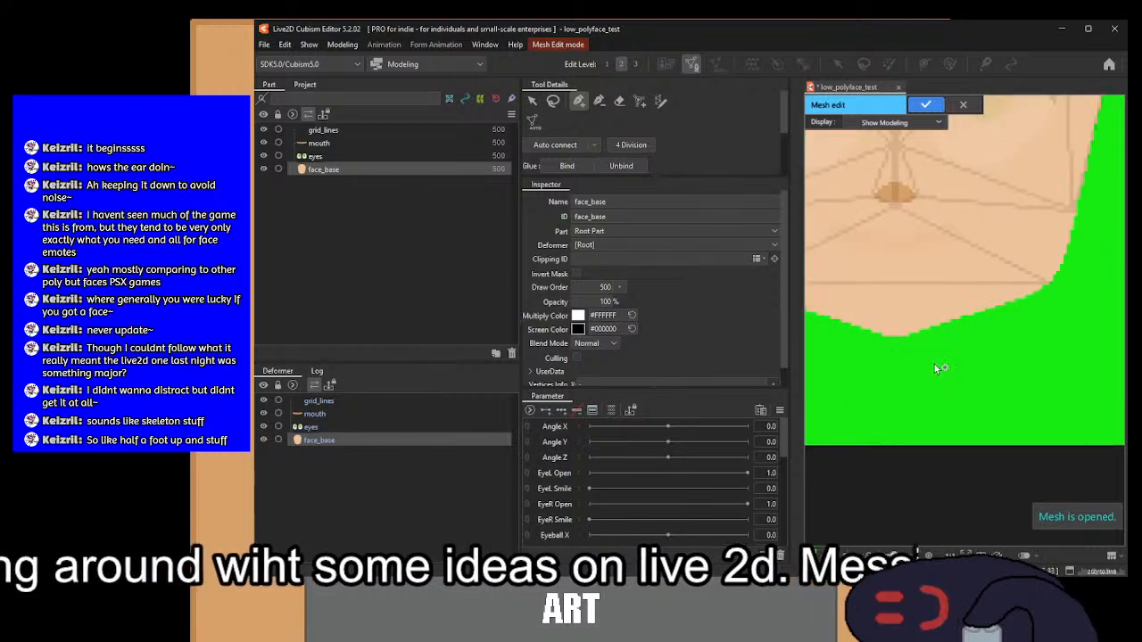
scroll(937, 362, up, 2)
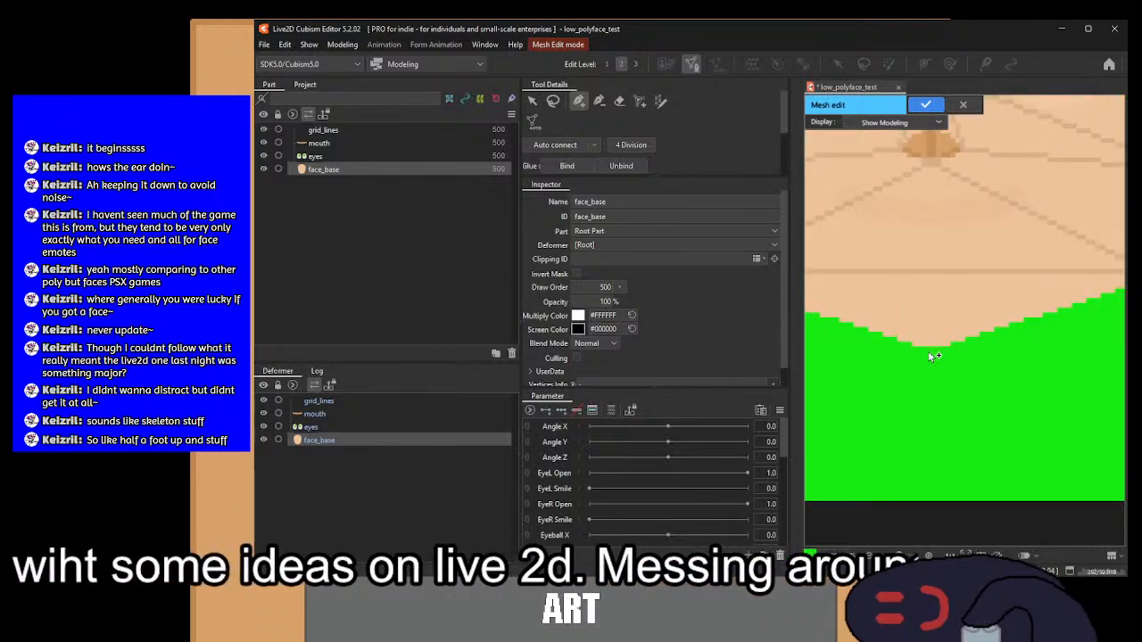
click(928, 353)
drag(884, 330, 1133, 377)
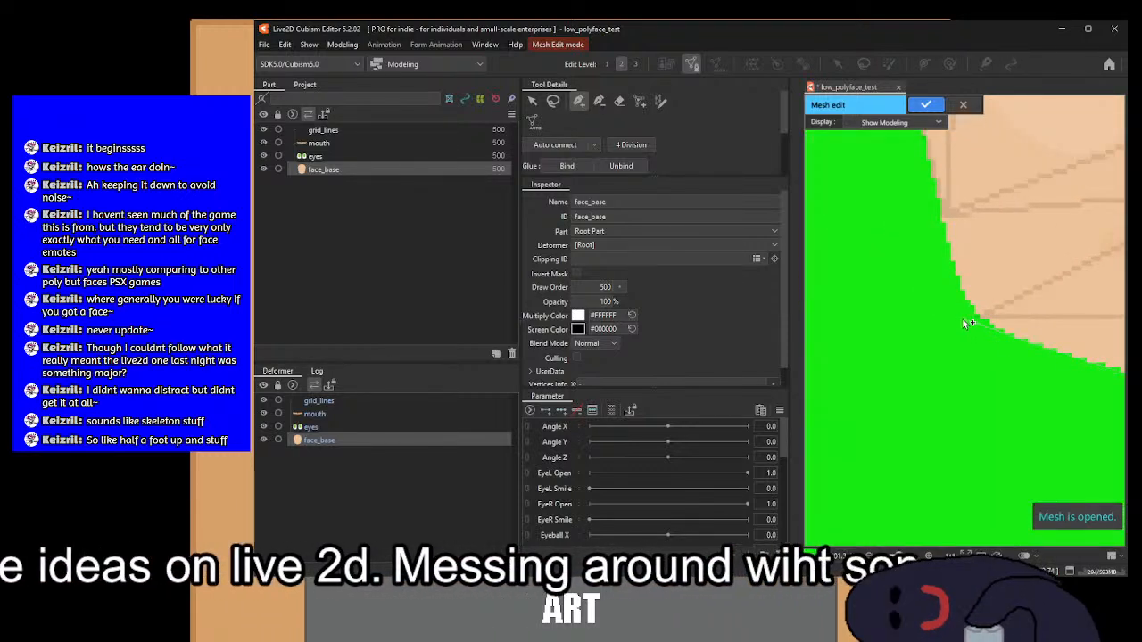
click(971, 322)
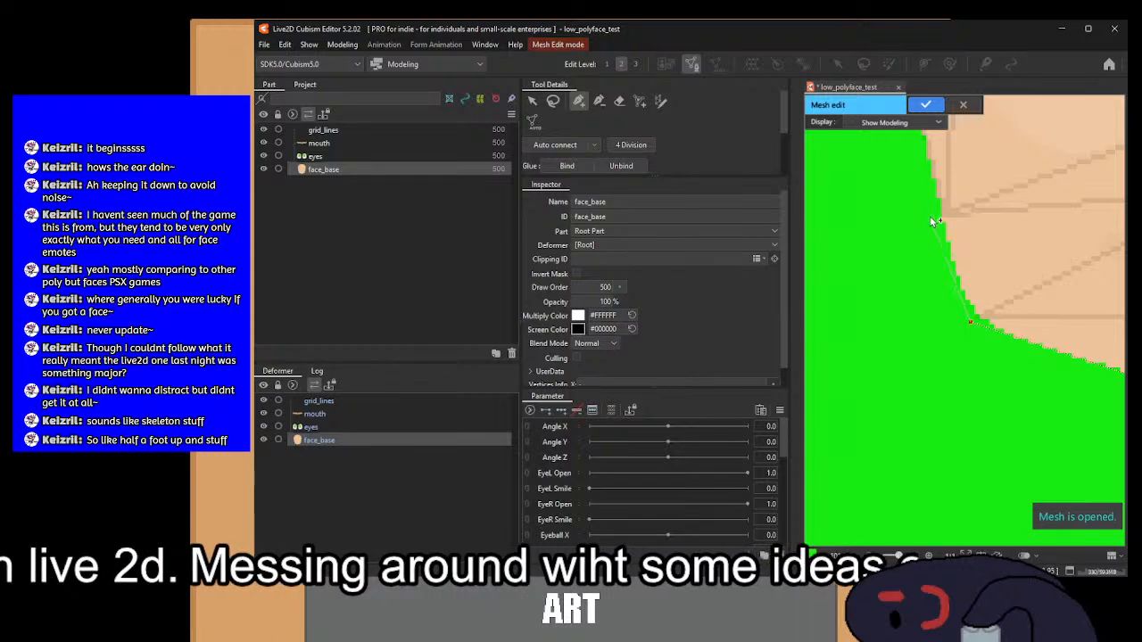
click(937, 215)
Step: Continue the vertex outline up the left side of face_base and over the crown to the right upper forehead
drag(916, 179, 954, 445)
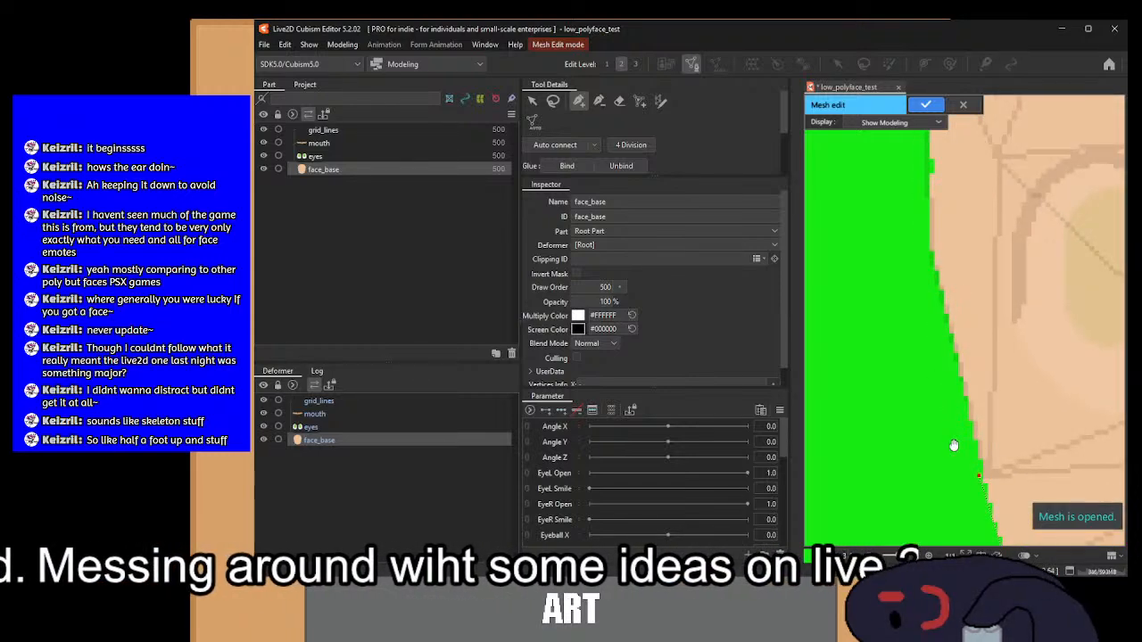
click(920, 247)
drag(920, 203, 887, 428)
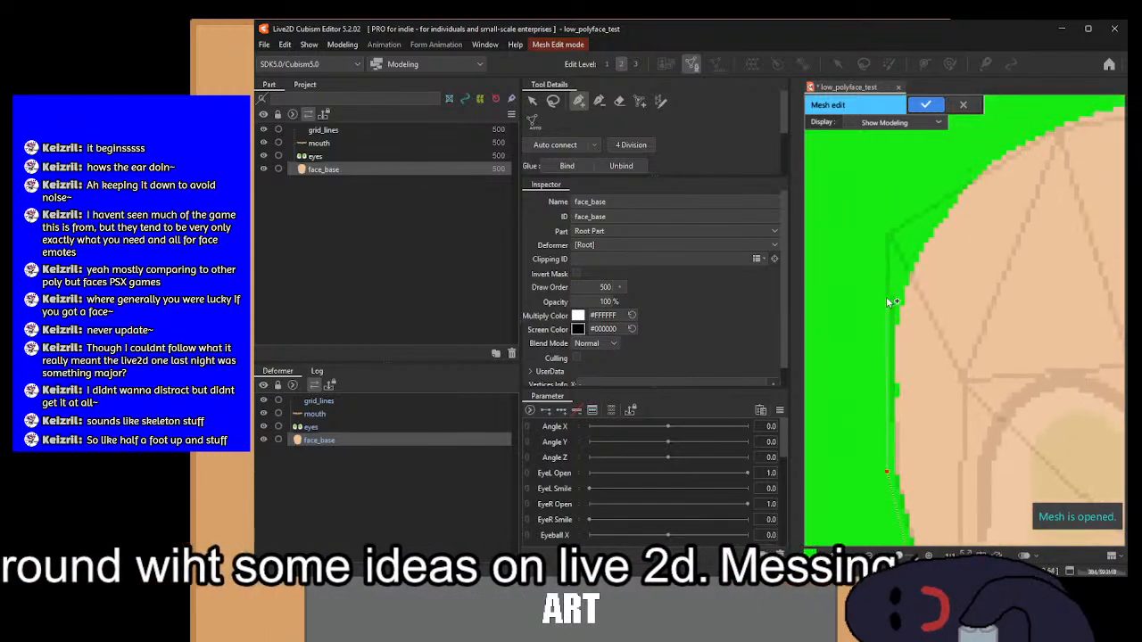
click(886, 239)
drag(1054, 143, 851, 261)
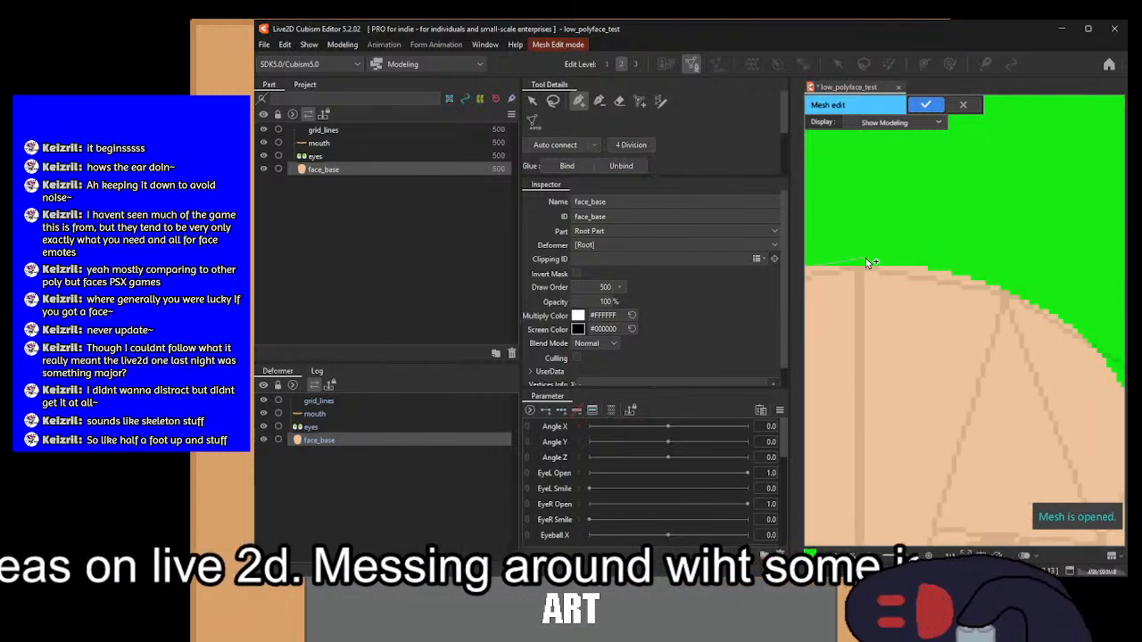
click(858, 263)
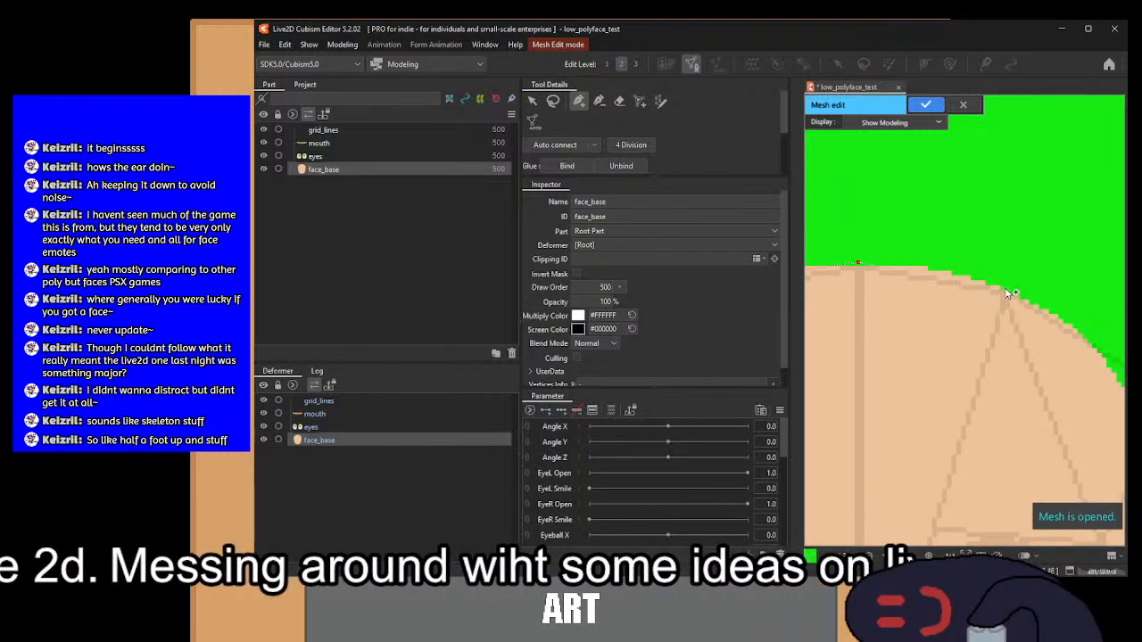
drag(1040, 349, 1141, 342)
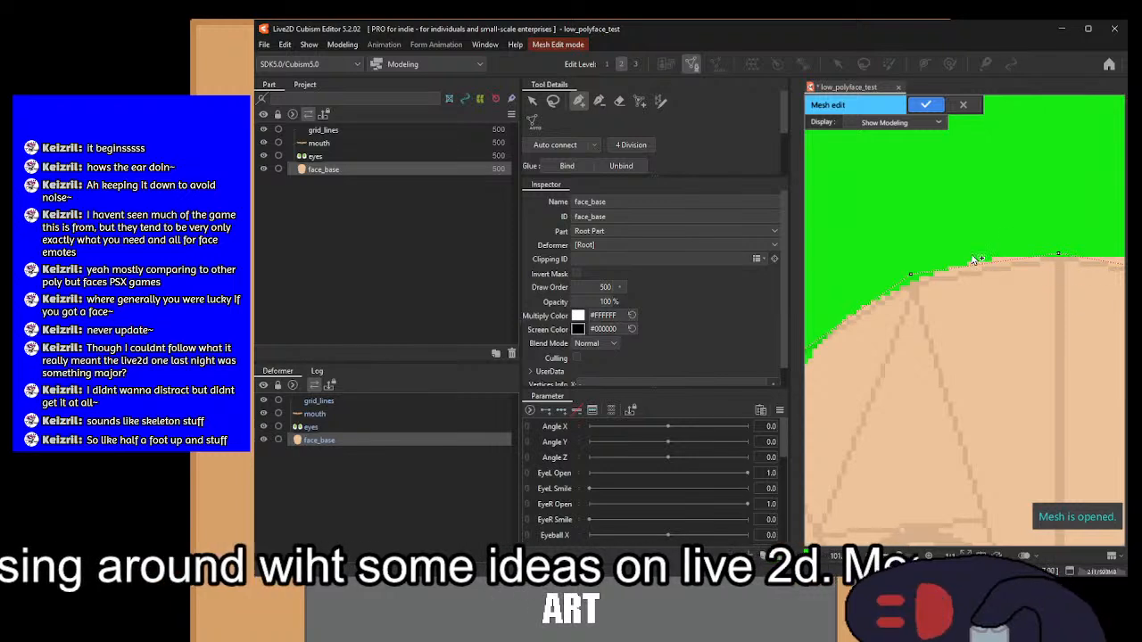
Step: Move the crown vertex and both upper forehead vertices slightly outward from the edge of face_base
drag(1059, 256, 1059, 247)
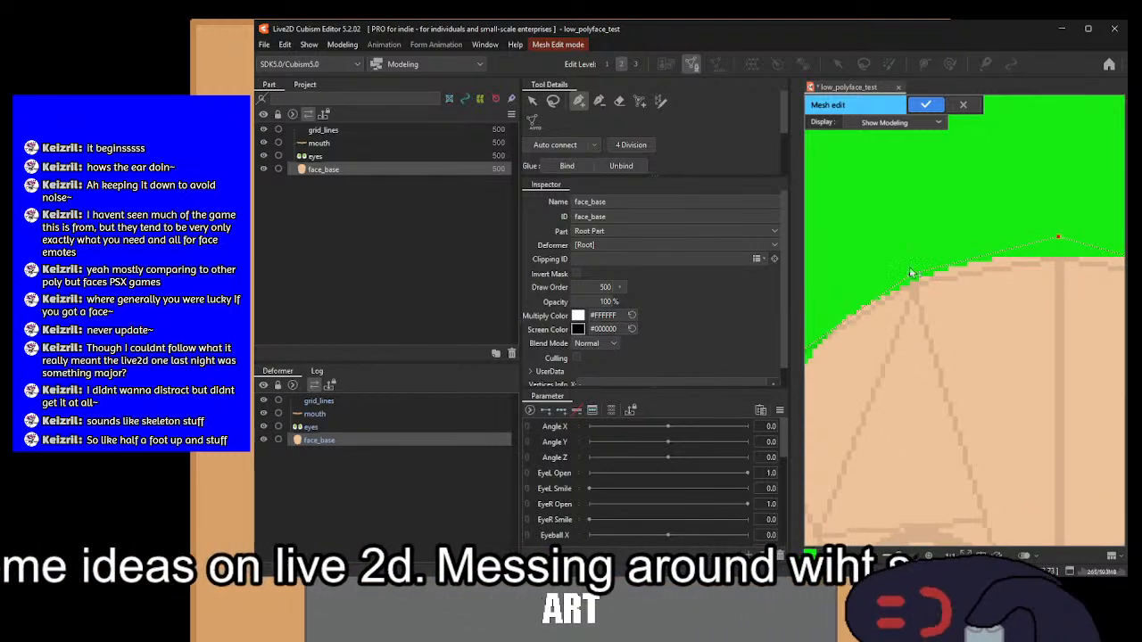
drag(911, 275, 908, 265)
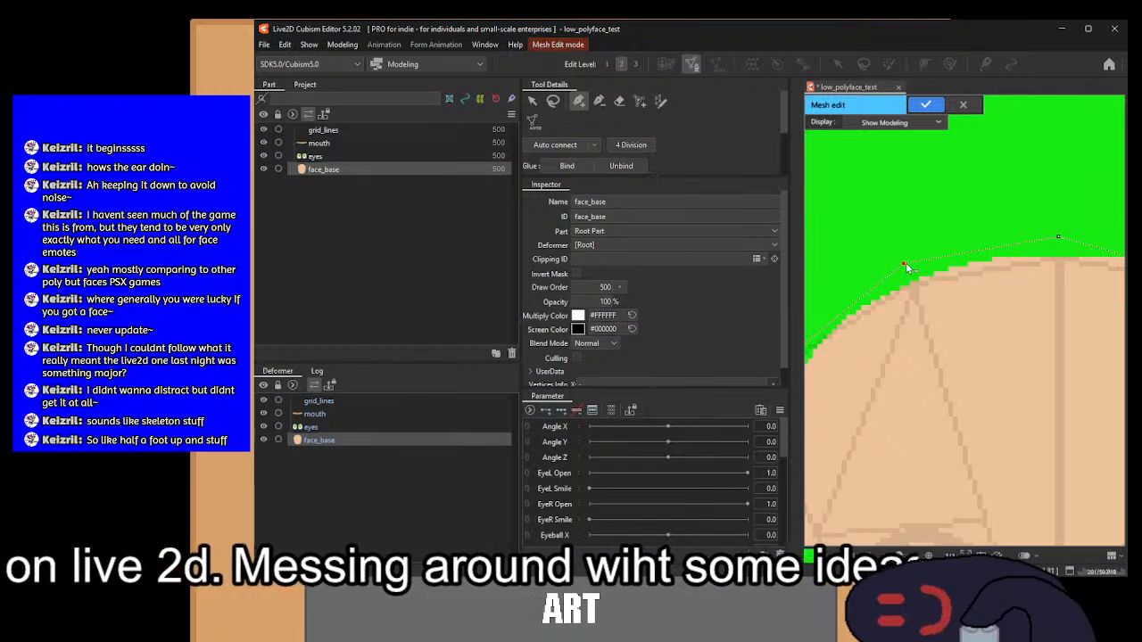
scroll(909, 265, down, 3)
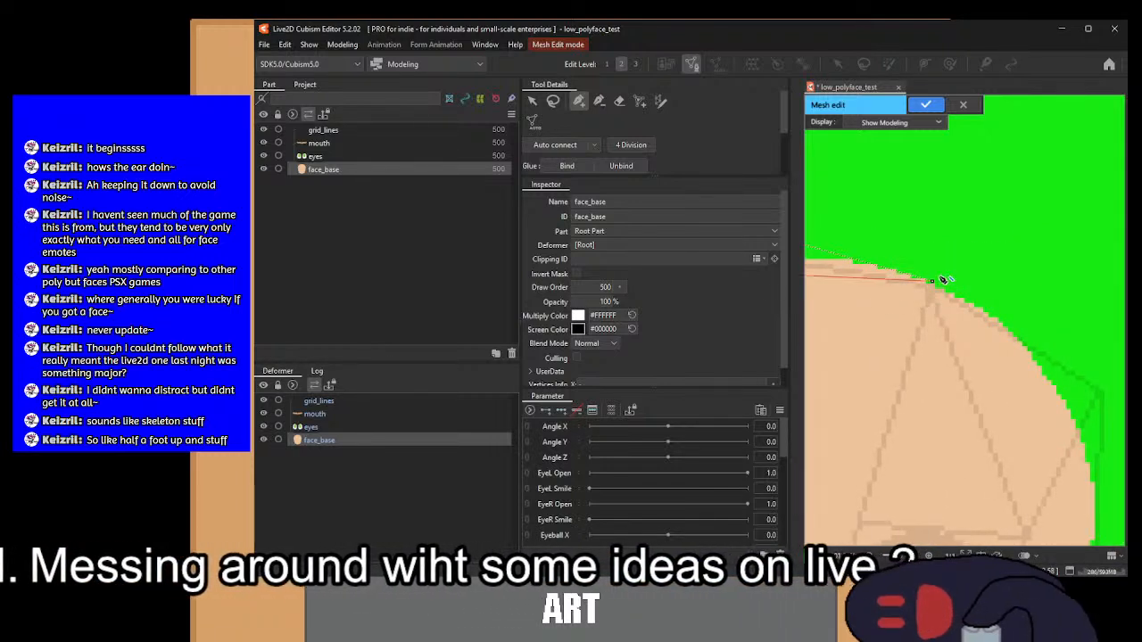
click(933, 282)
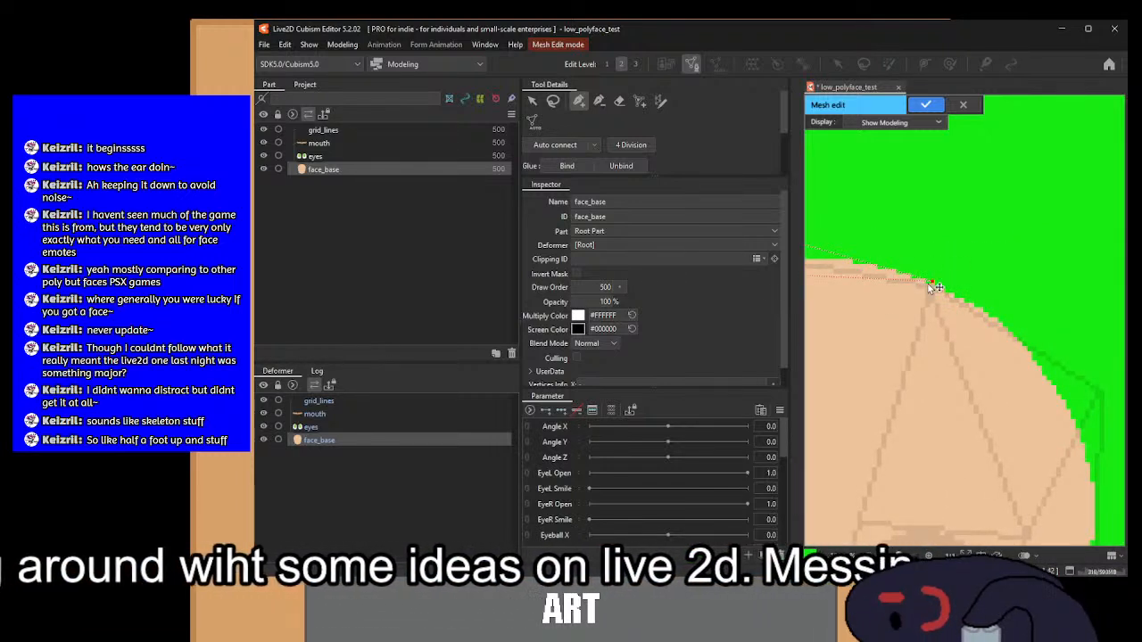
click(929, 285)
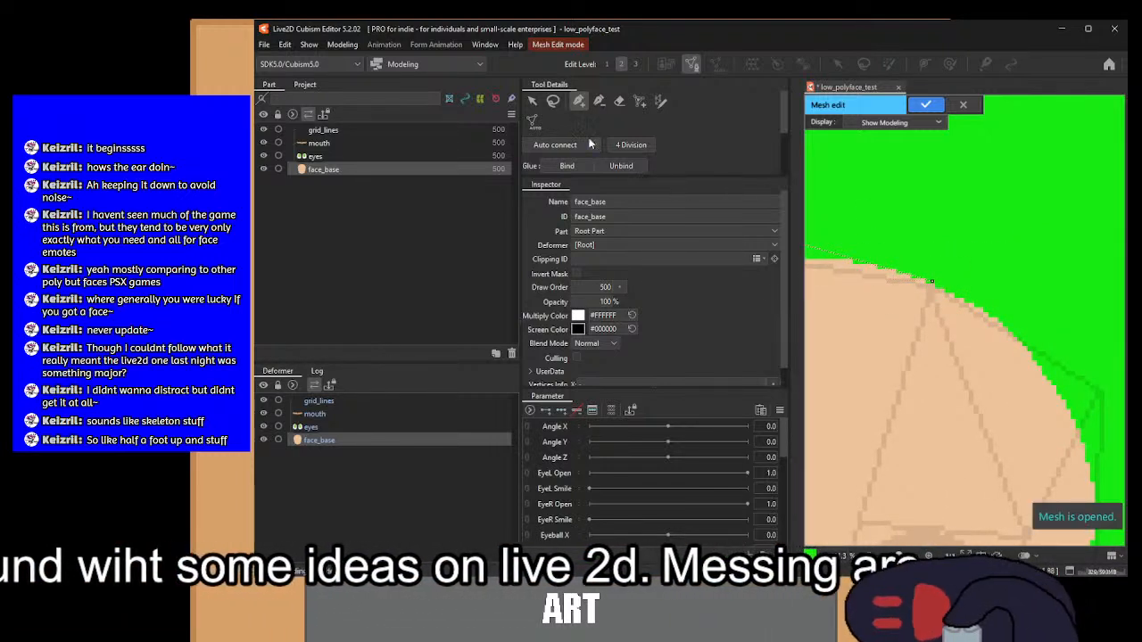
click(534, 101)
drag(936, 283, 936, 277)
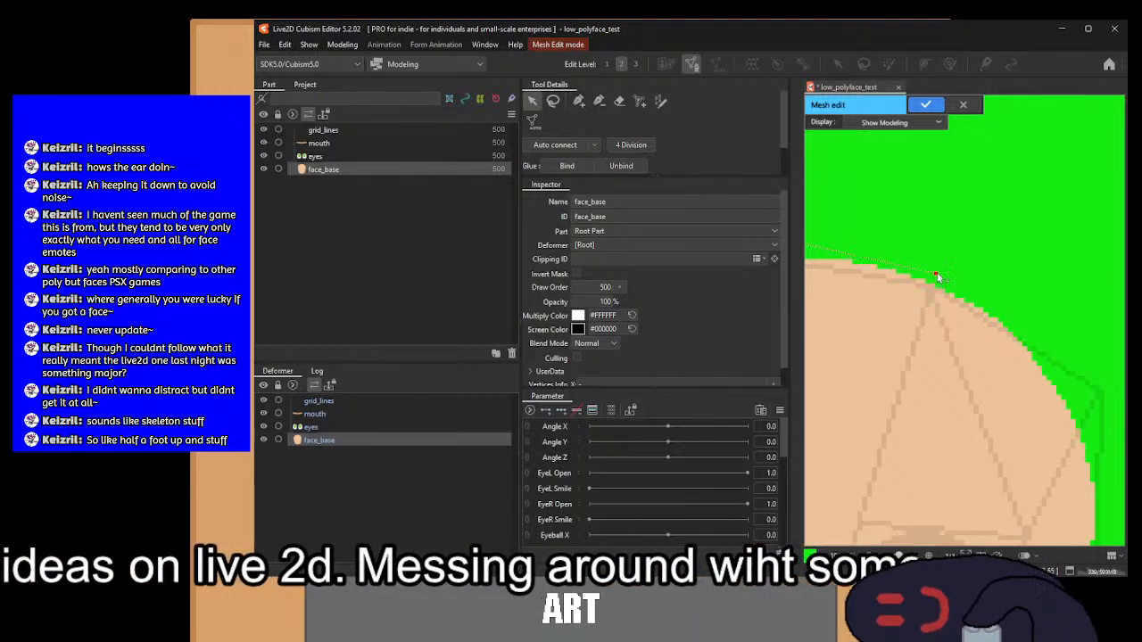
Step: Extend the vertex outline from the upper forehead to the right forehead corner and down beside the right eye
click(579, 101)
scroll(1026, 330, down, 3)
click(1001, 336)
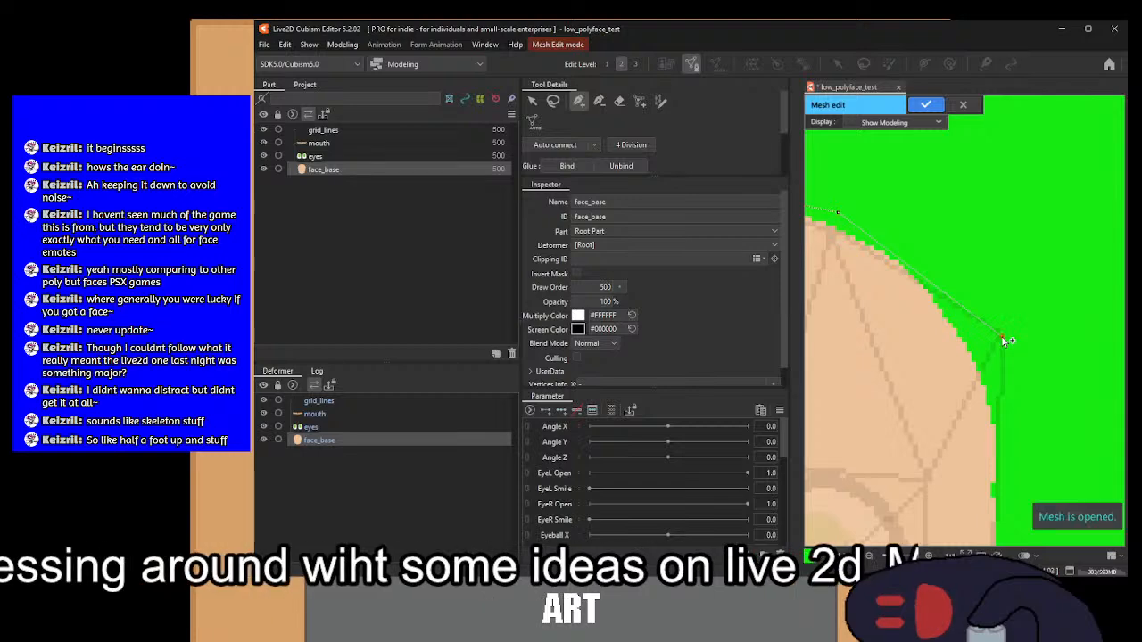
scroll(930, 376, up, 5)
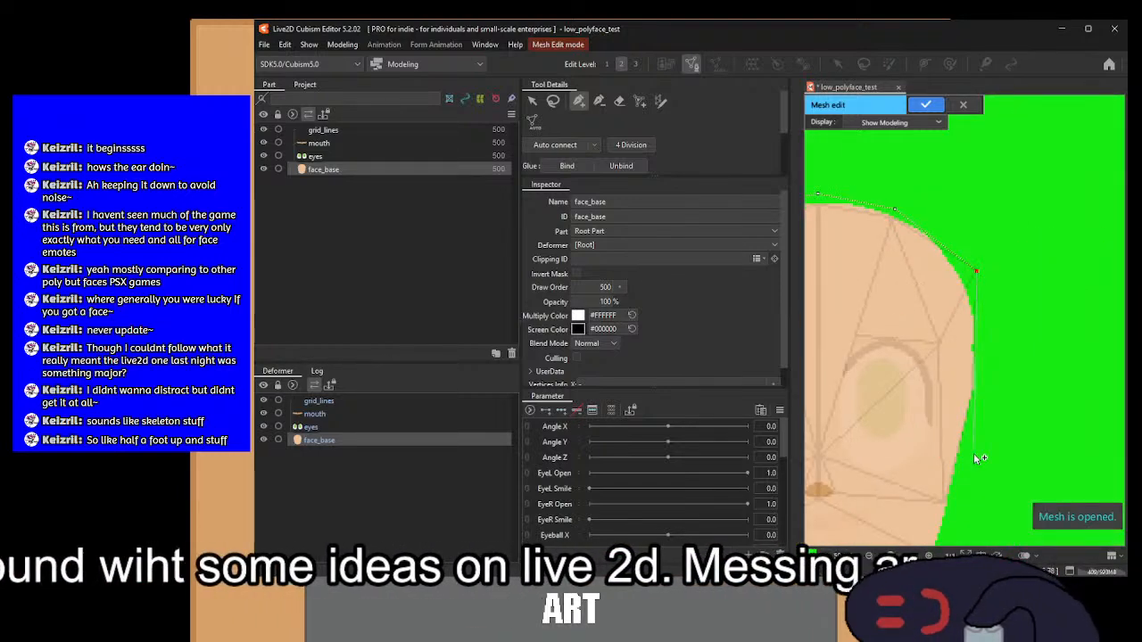
scroll(971, 399, down, 5)
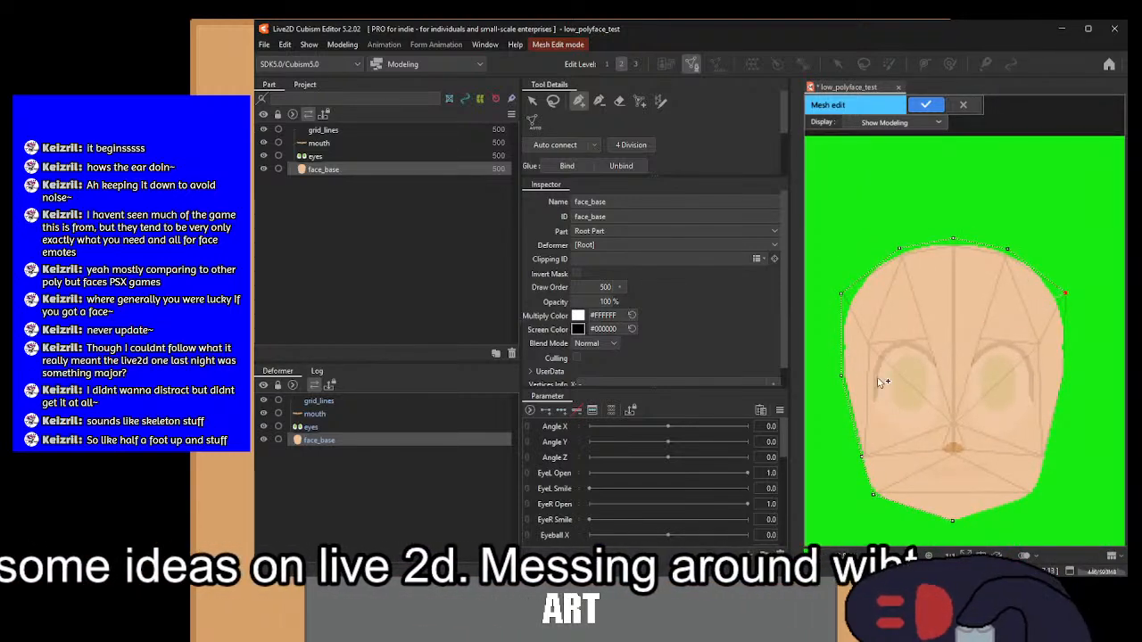
click(1074, 382)
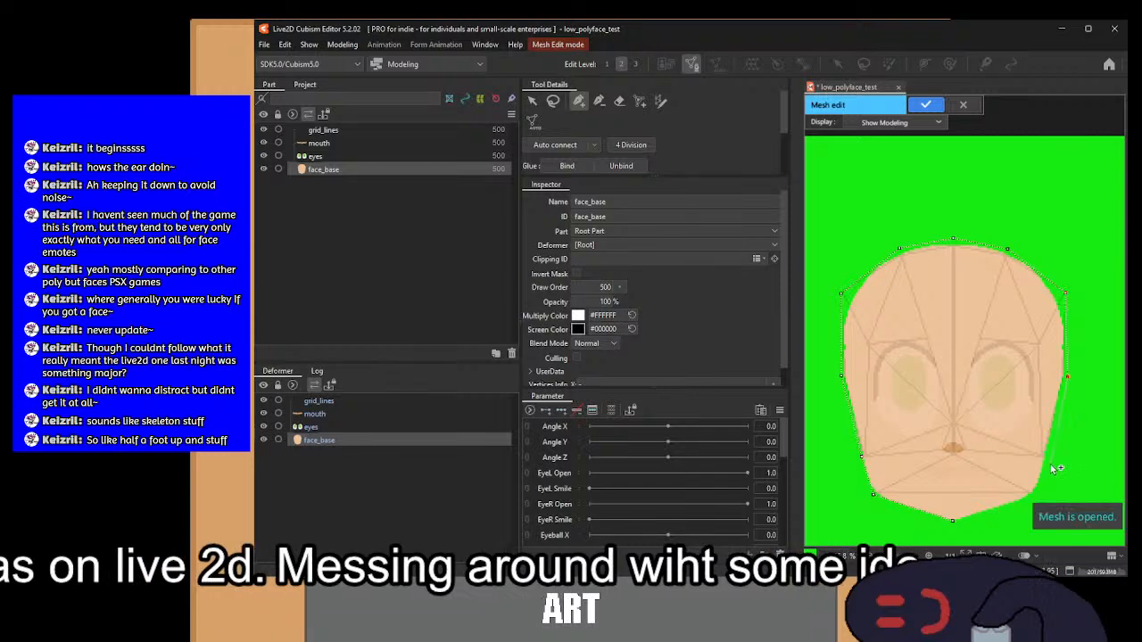
Step: Place vertices at the lower right cheek and right jaw corner, then close the outline at the chin vertex
scroll(1053, 456, up, 4)
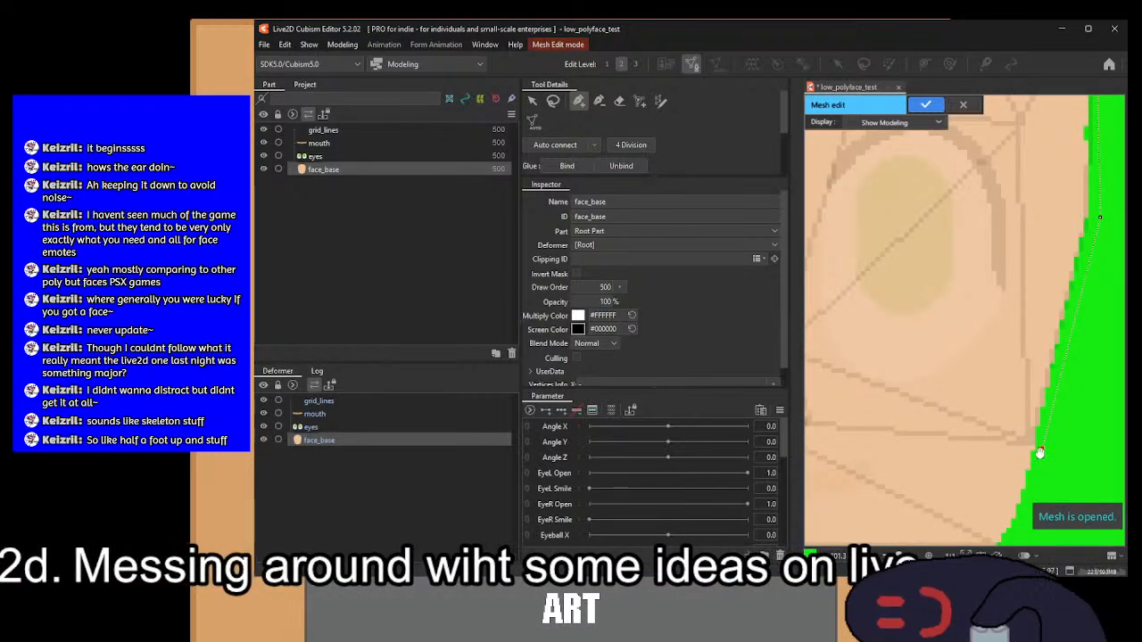
scroll(1046, 410, down, 2)
click(1040, 376)
drag(975, 400, 1055, 355)
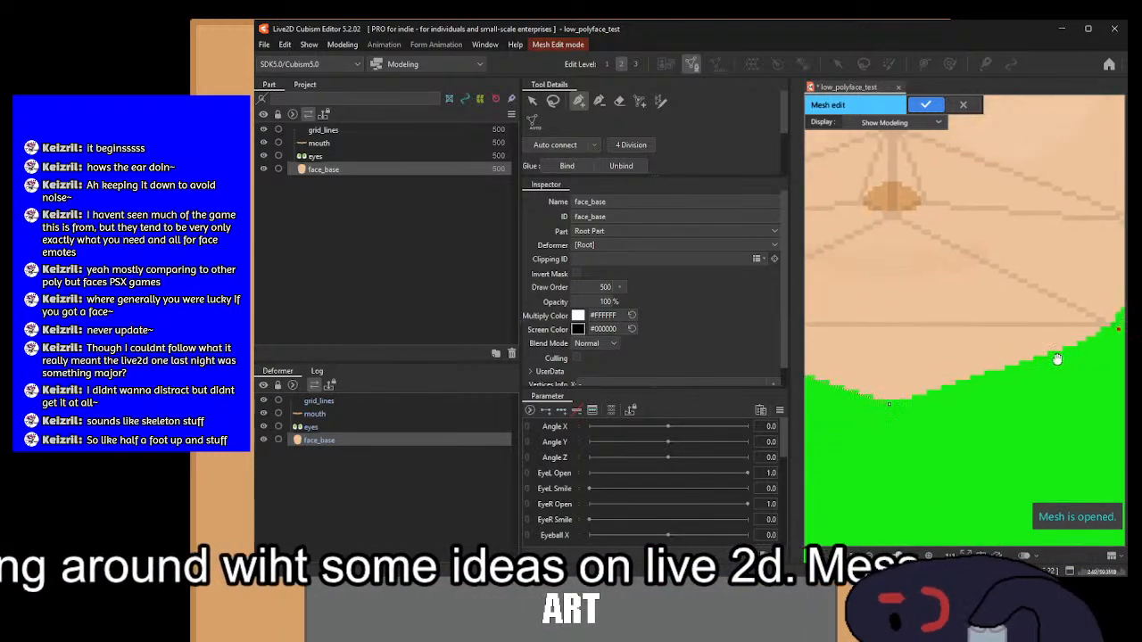
click(890, 403)
drag(848, 440, 987, 420)
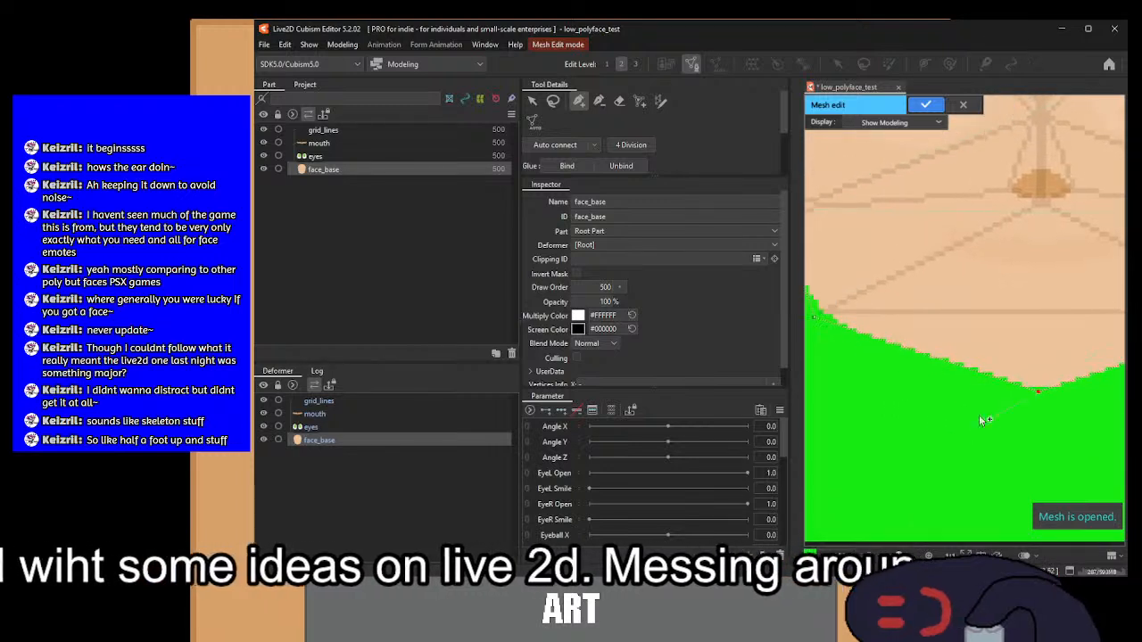
Step: Move the chin vertex and both jaw corner vertices slightly outward from the edge of face_base
click(532, 100)
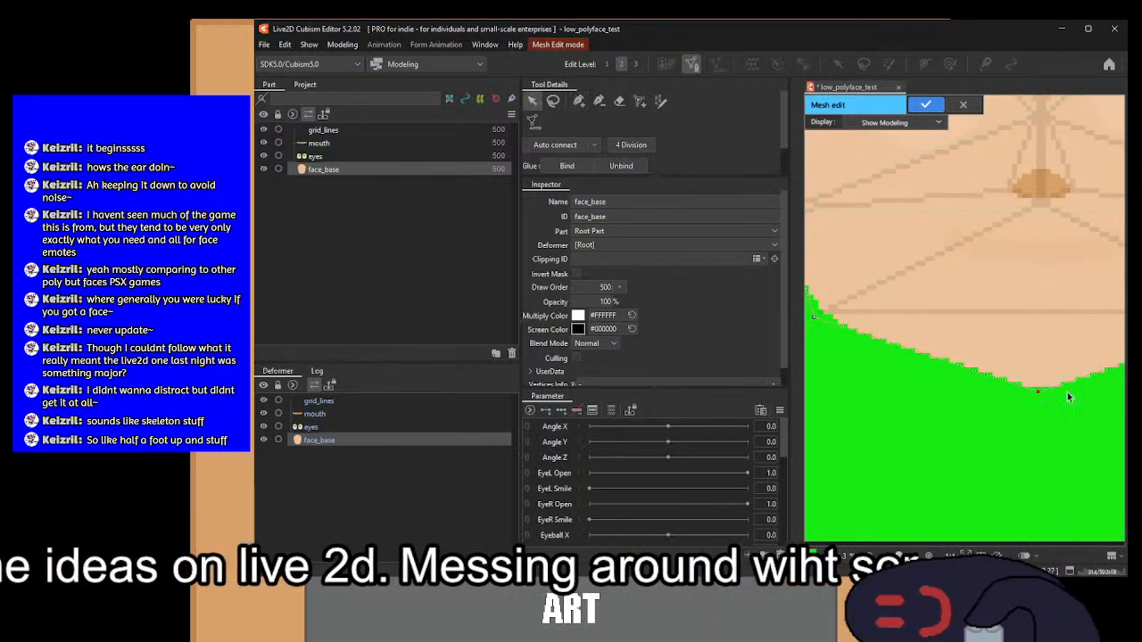
drag(1046, 393, 1046, 407)
drag(879, 349, 970, 416)
drag(904, 384, 898, 385)
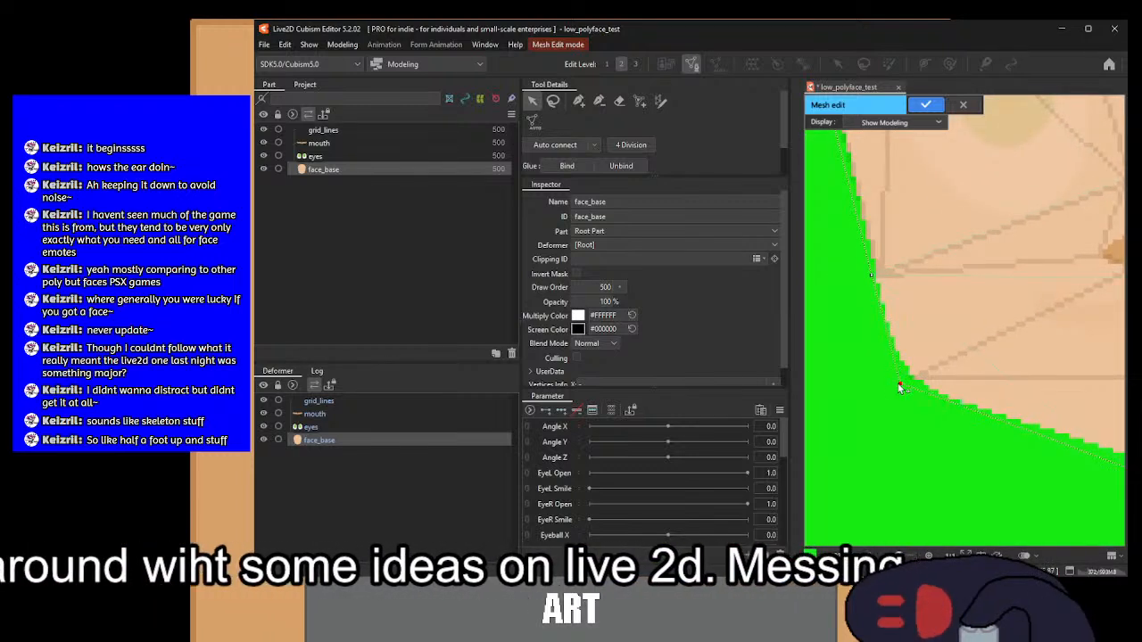
drag(967, 334, 826, 339)
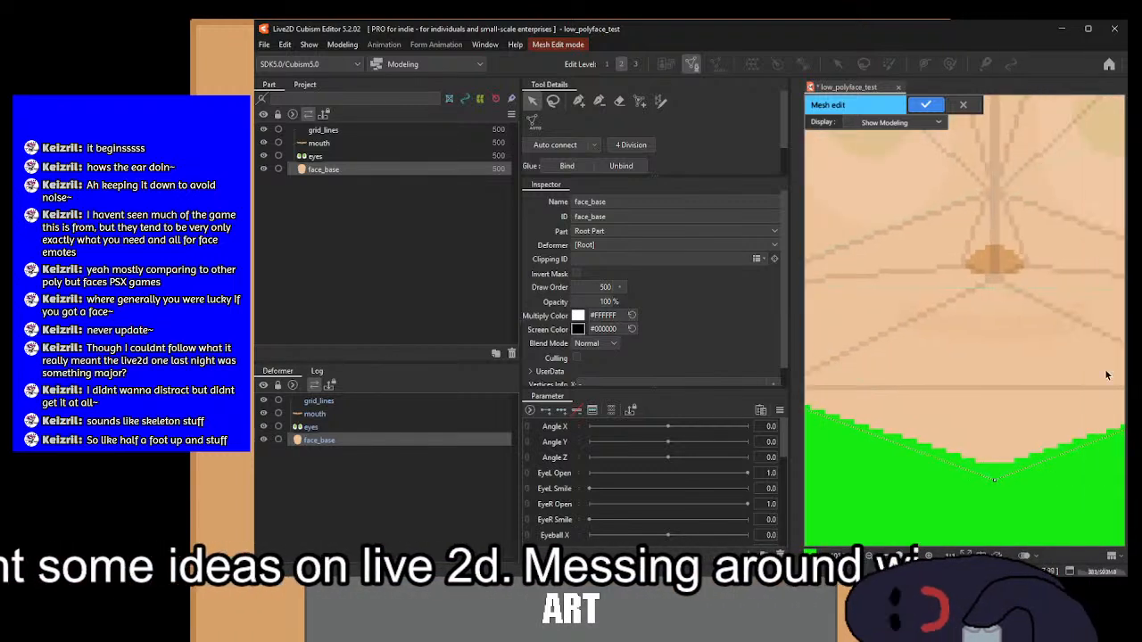
drag(1106, 372, 818, 352)
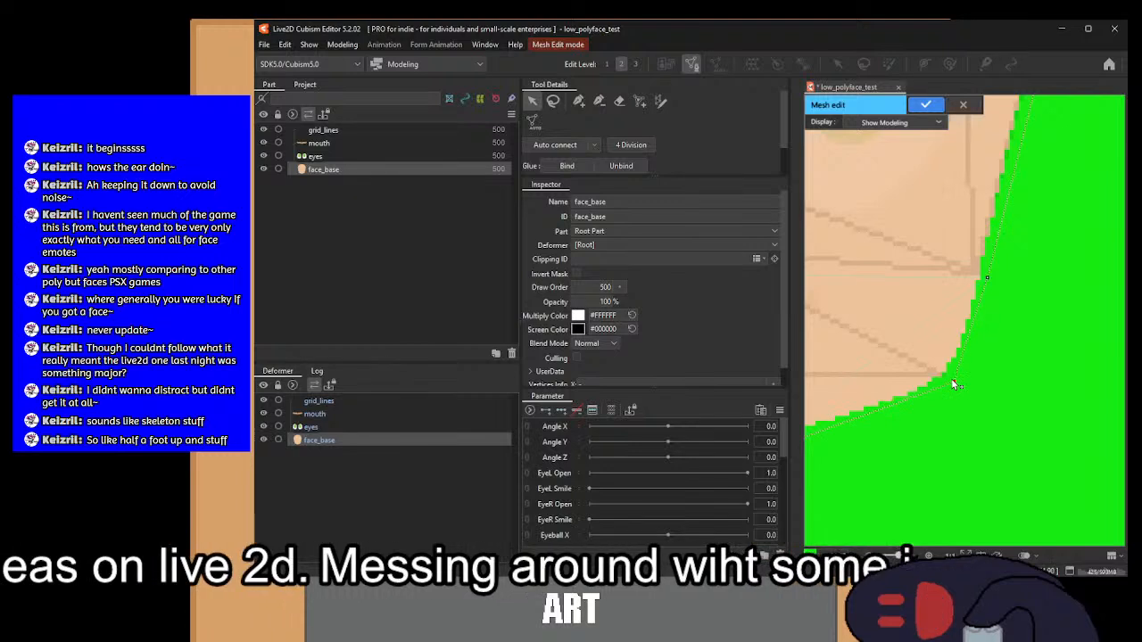
drag(953, 384, 1088, 403)
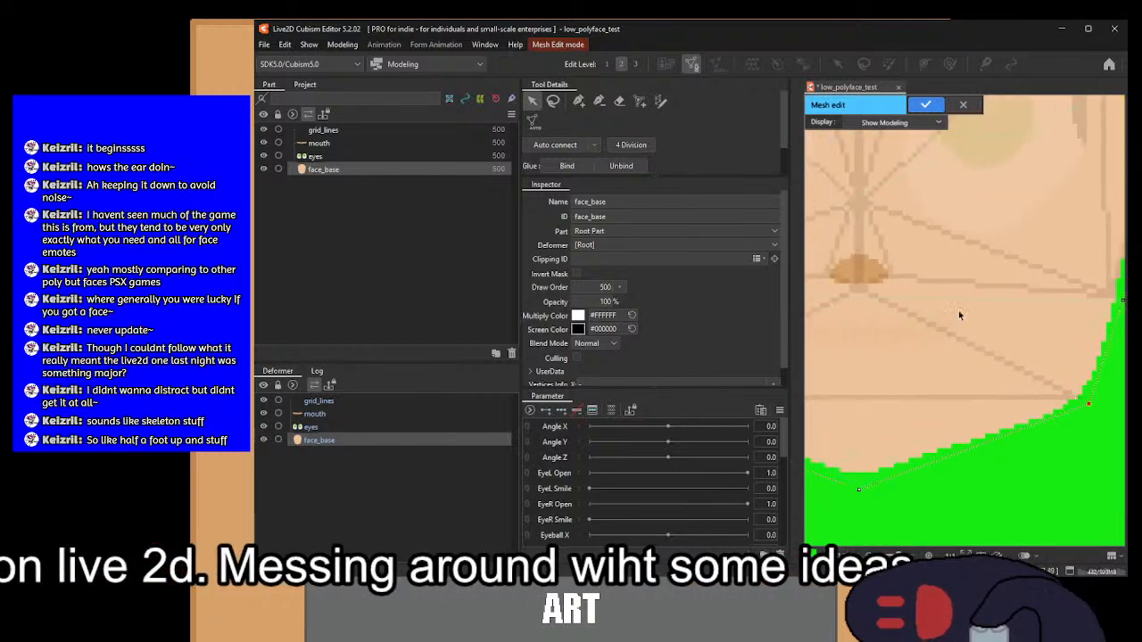
Step: Connect the right jaw corner vertex to the left jaw corner vertex with a horizontal mesh edge
click(578, 101)
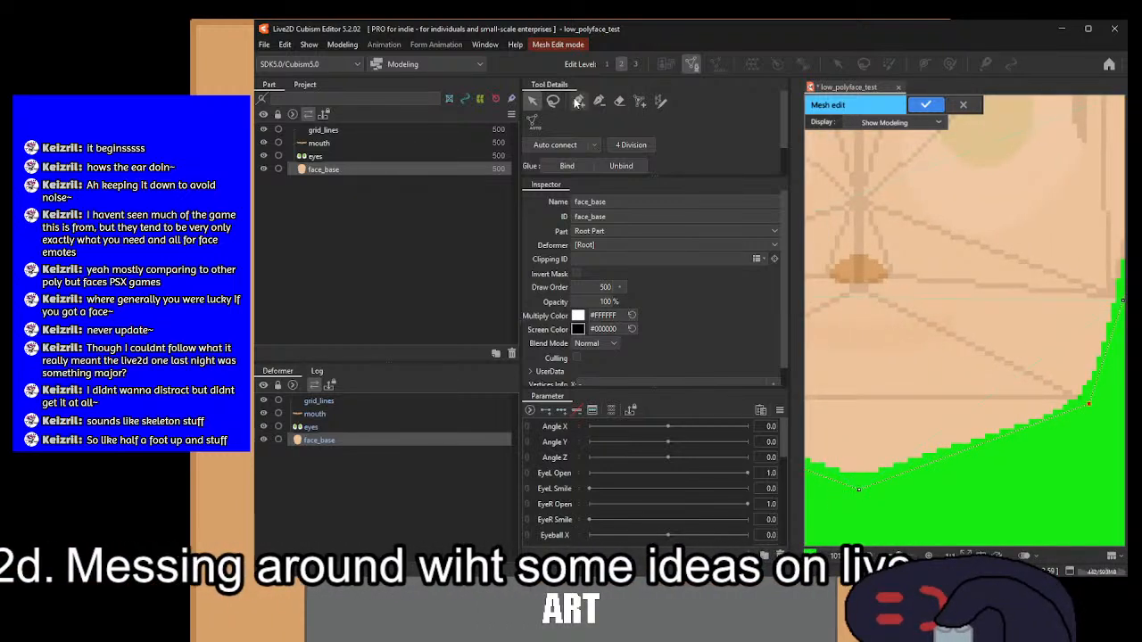
click(1089, 407)
drag(962, 398, 1123, 398)
drag(831, 408, 951, 404)
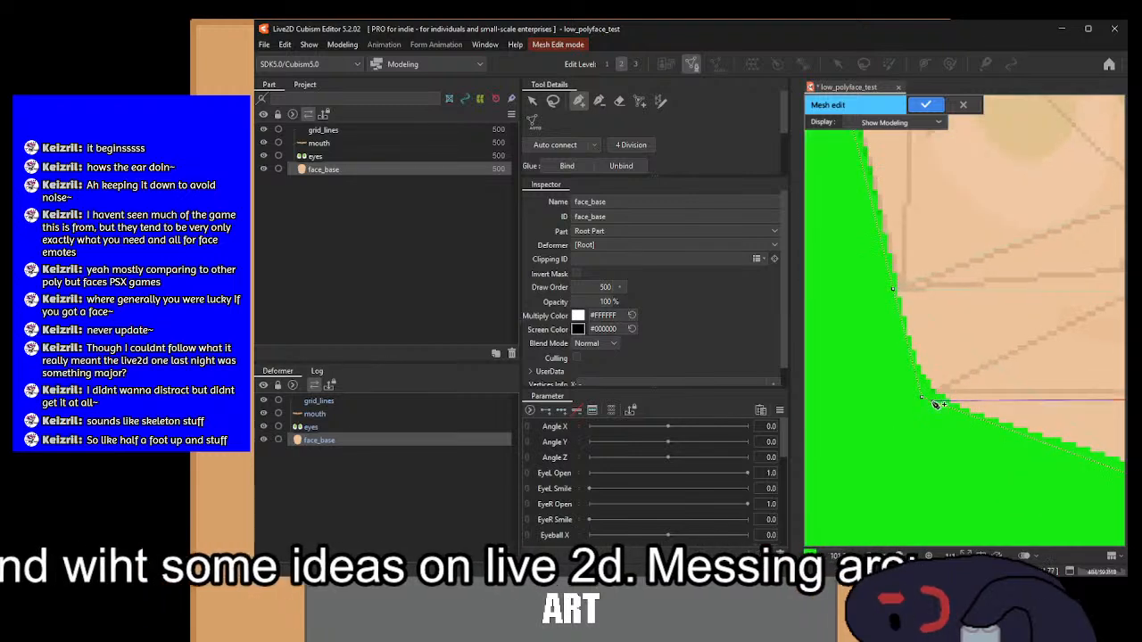
click(924, 398)
Step: Add a vertex just below the nose and connect it to both jaw corner vertices
drag(981, 366, 735, 413)
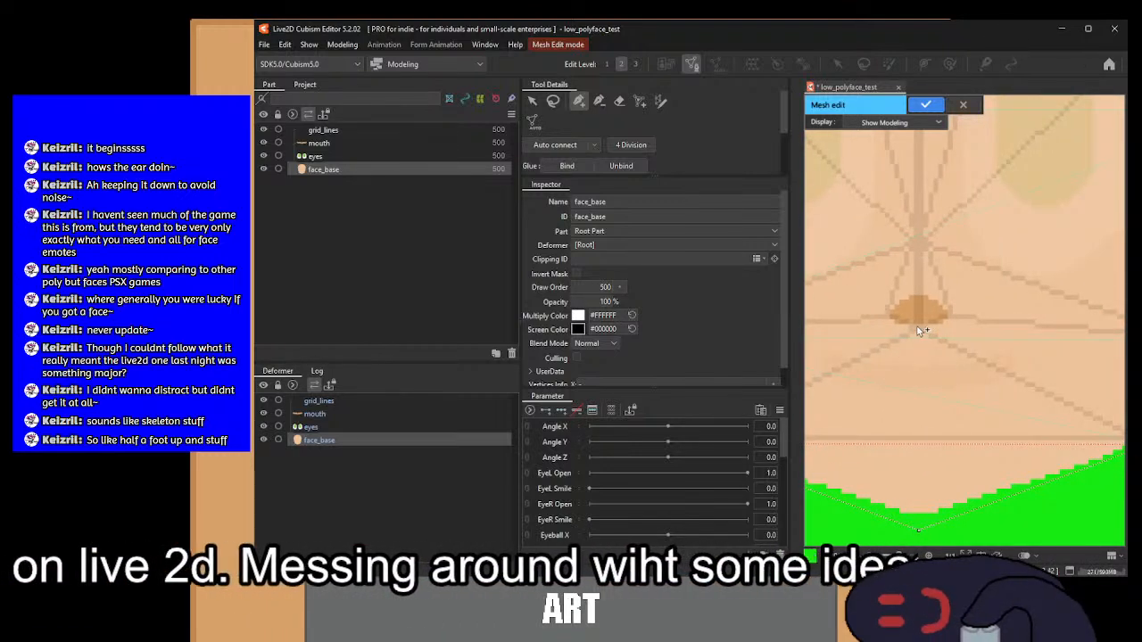
drag(1013, 378, 1085, 355)
drag(923, 325, 1123, 389)
drag(1014, 386, 897, 350)
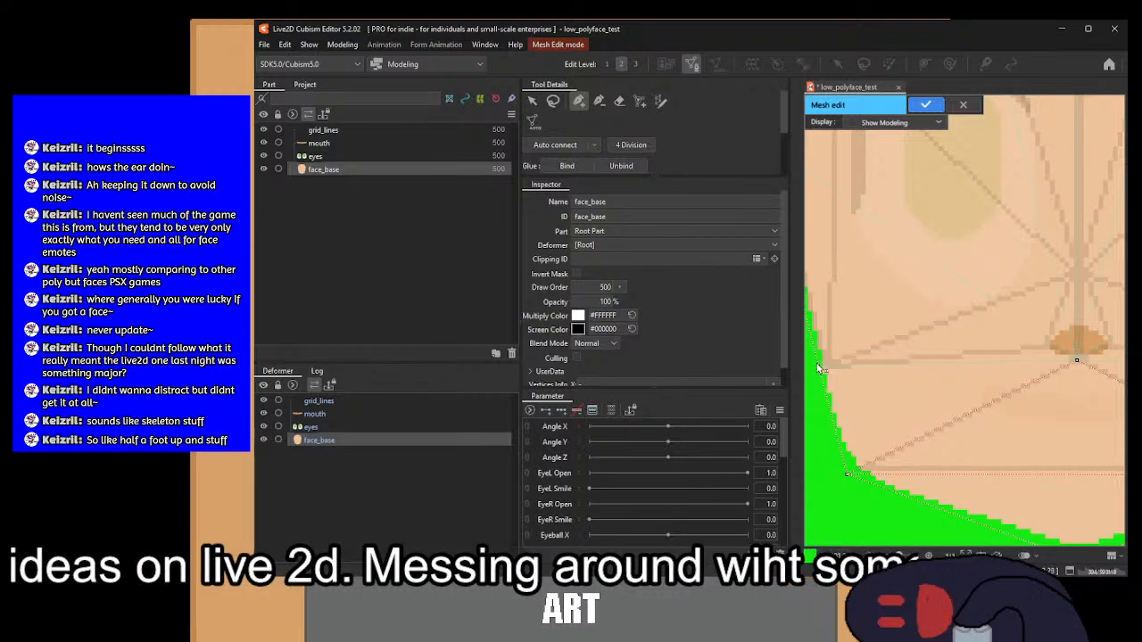
Step: Outline the nose with vertices at its left side, bridge and right side, closing at the vertex below it
drag(817, 368, 788, 380)
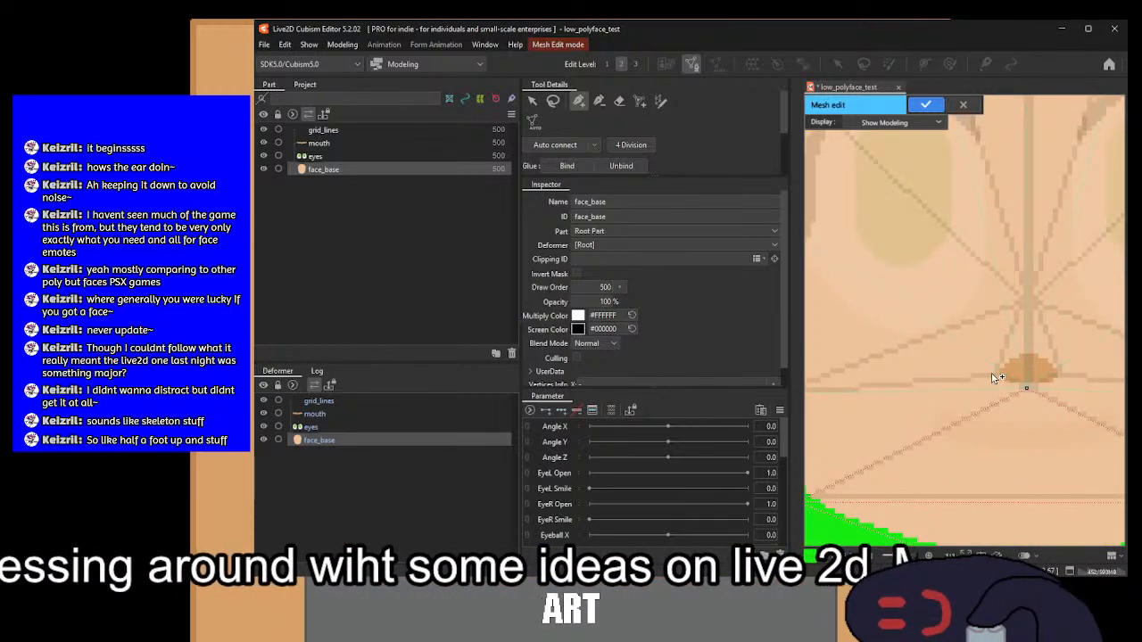
click(1028, 298)
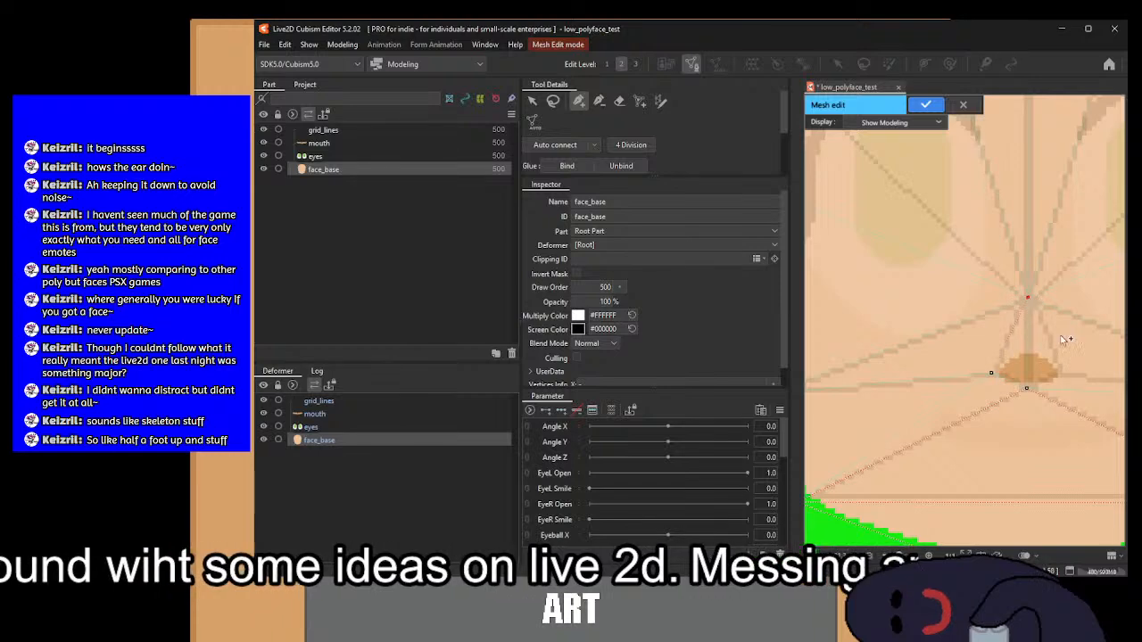
click(1065, 372)
click(1027, 389)
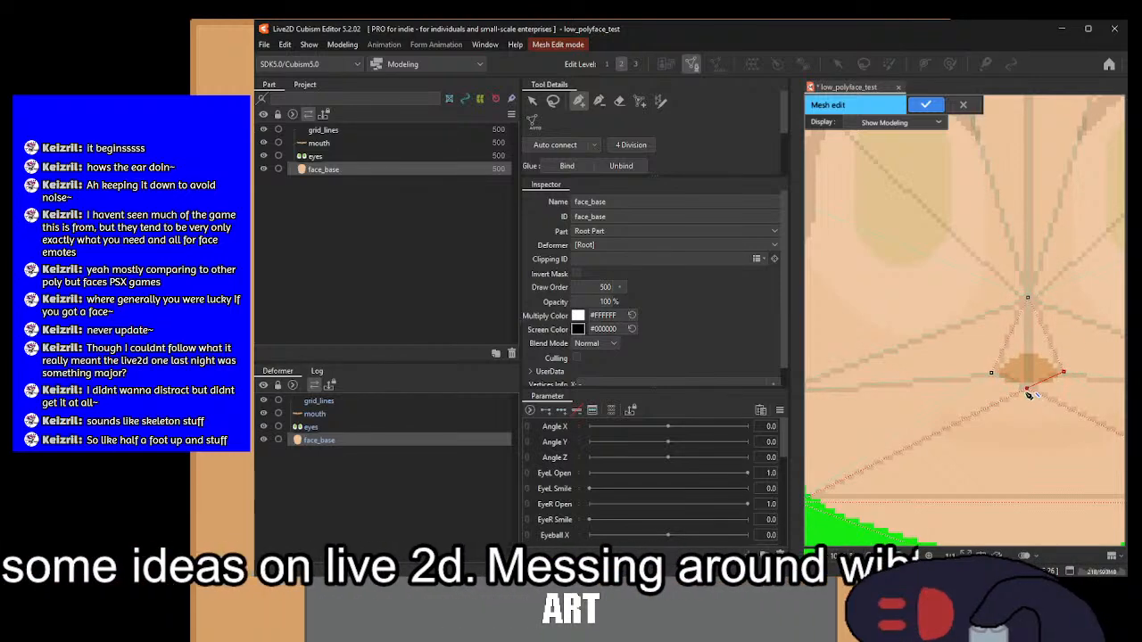
Step: Connect the nose bridge vertex to the crown vertex along the vertical centre line
click(1029, 300)
drag(1015, 263, 1010, 500)
drag(1010, 214, 996, 495)
click(1016, 231)
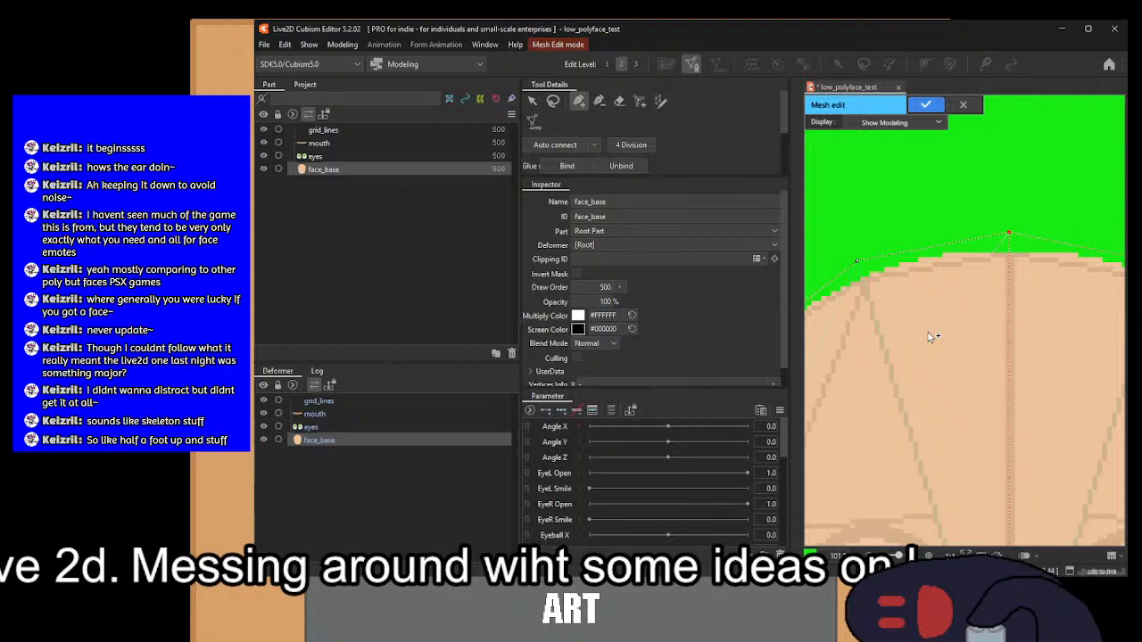
Step: Connect the nose bridge vertex to the left and right upper forehead vertices
click(857, 262)
drag(922, 402, 913, 251)
drag(969, 429, 852, 524)
click(994, 470)
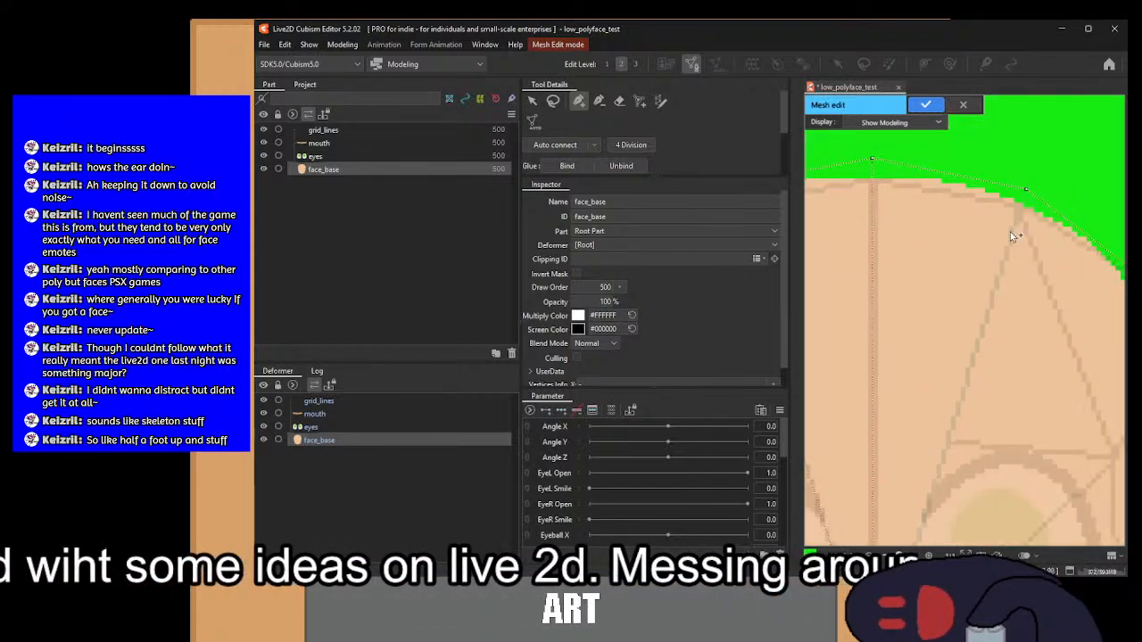
click(1026, 193)
scroll(977, 419, down, 3)
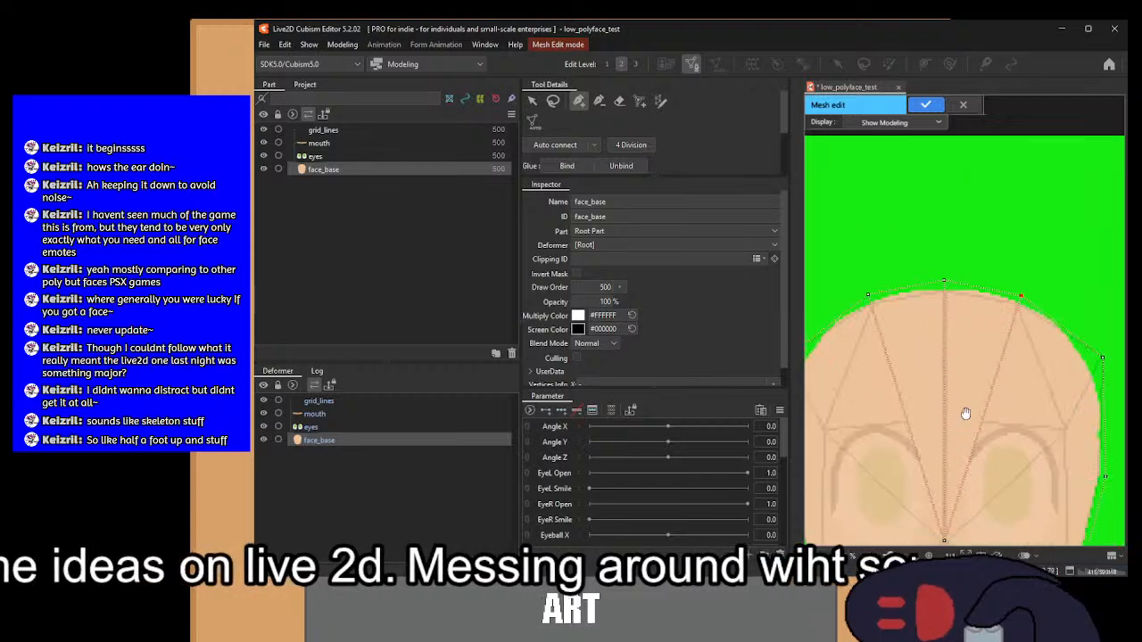
Step: Connect the left and right nose side vertices to the cheek vertices on the outline at their respective sides
scroll(1001, 450, up, 5)
drag(1021, 451, 1053, 416)
scroll(1098, 359, down, 2)
drag(986, 445, 1005, 420)
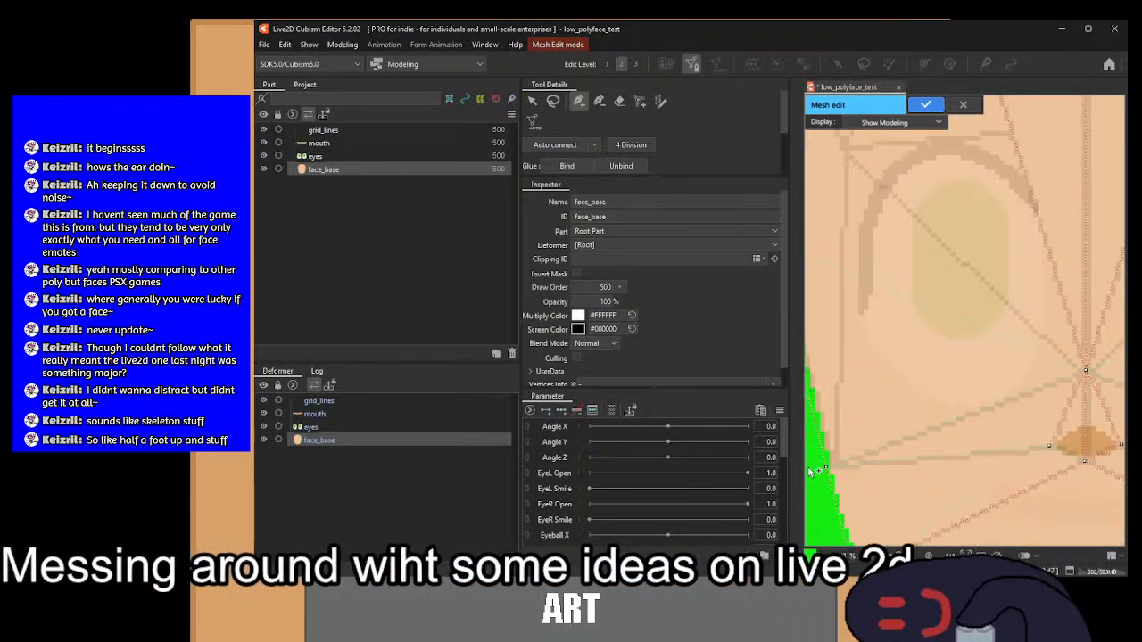
click(827, 467)
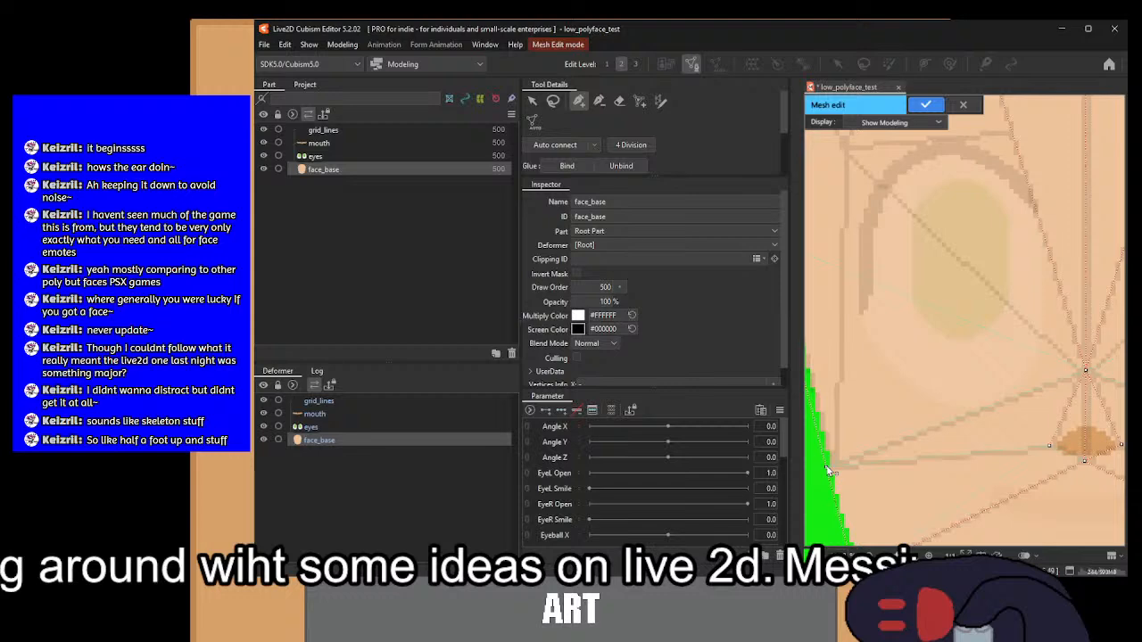
click(1049, 446)
drag(1028, 468, 838, 406)
click(866, 385)
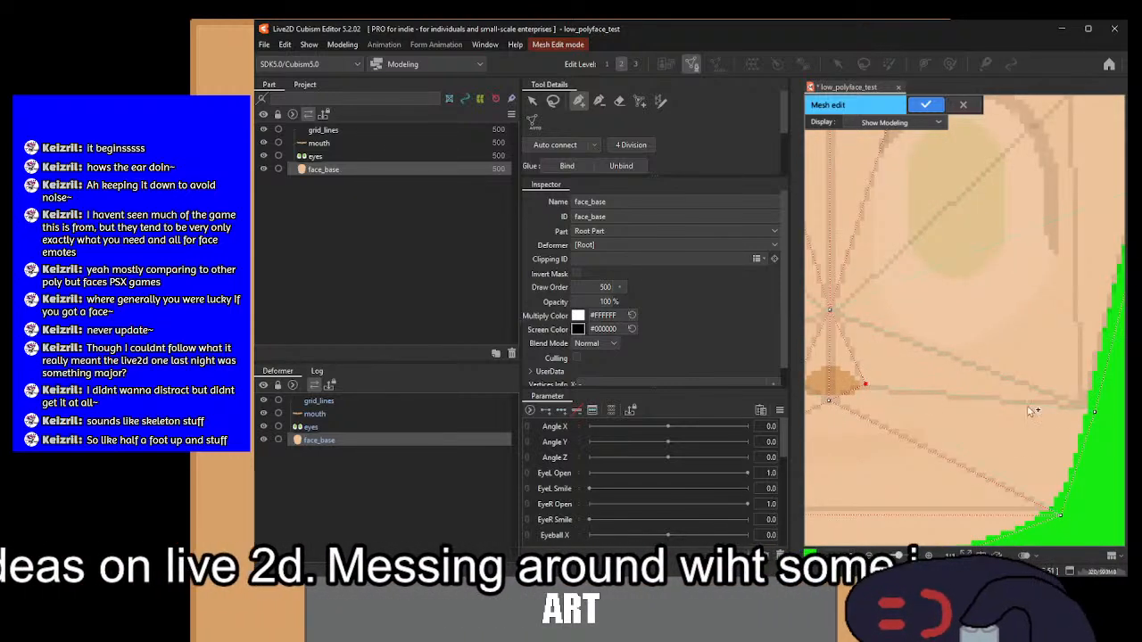
click(1094, 412)
Step: Connect both cheek vertices on the outline to the nose bridge vertex
drag(910, 354, 1006, 407)
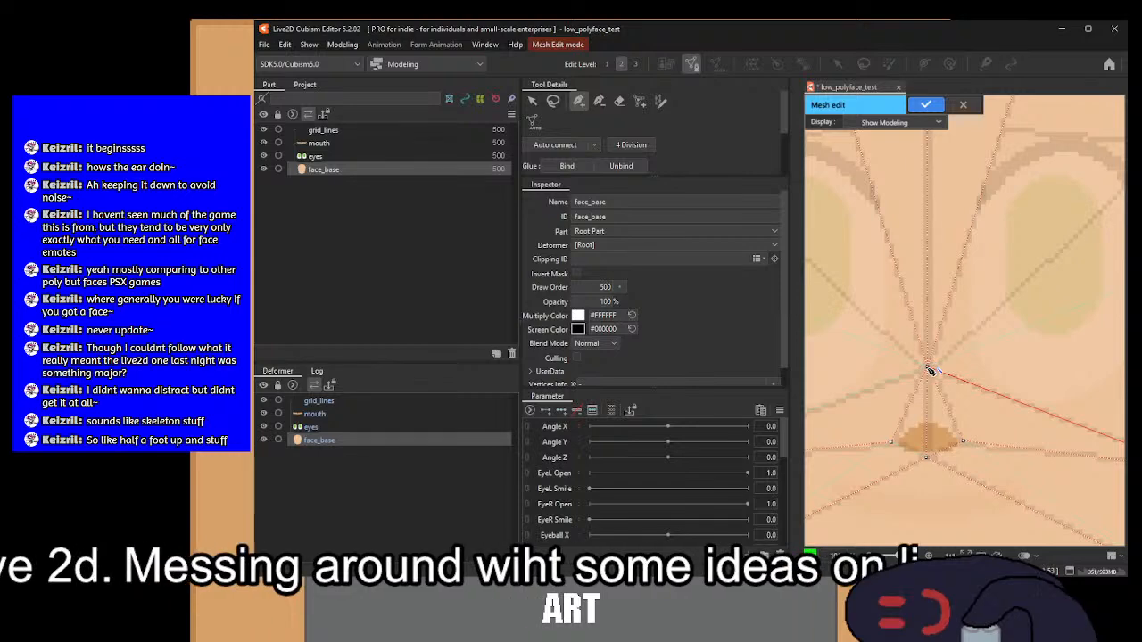
click(927, 367)
drag(892, 395, 1137, 346)
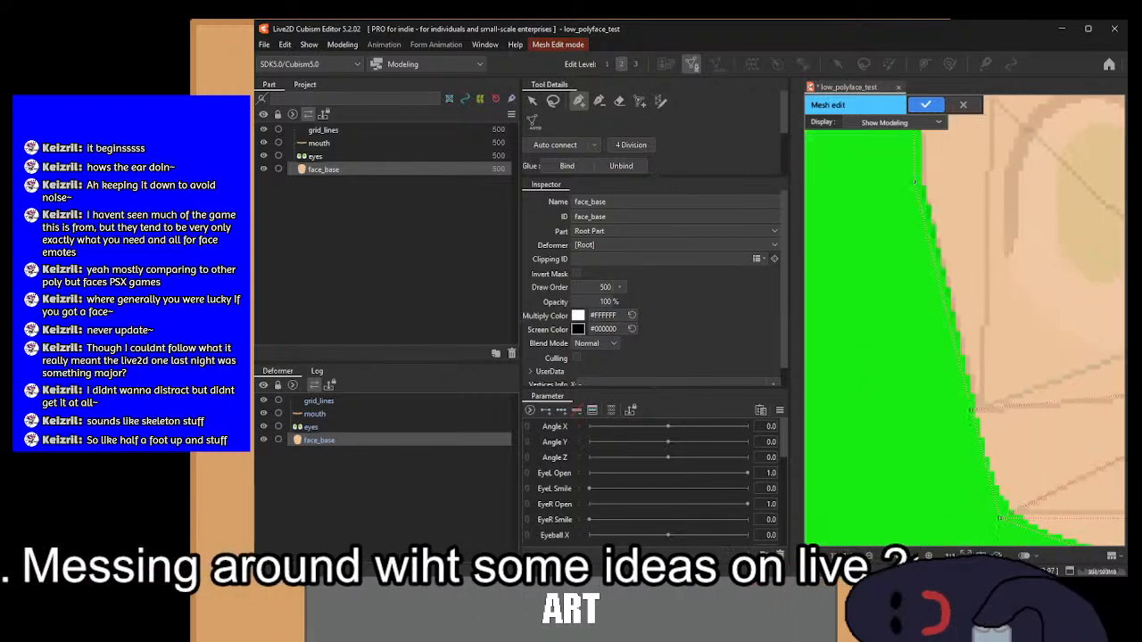
click(974, 411)
Step: Add a vertex at the outer brow corner of the left eye, connected to the left cheek and nose bridge vertices
drag(972, 298, 953, 438)
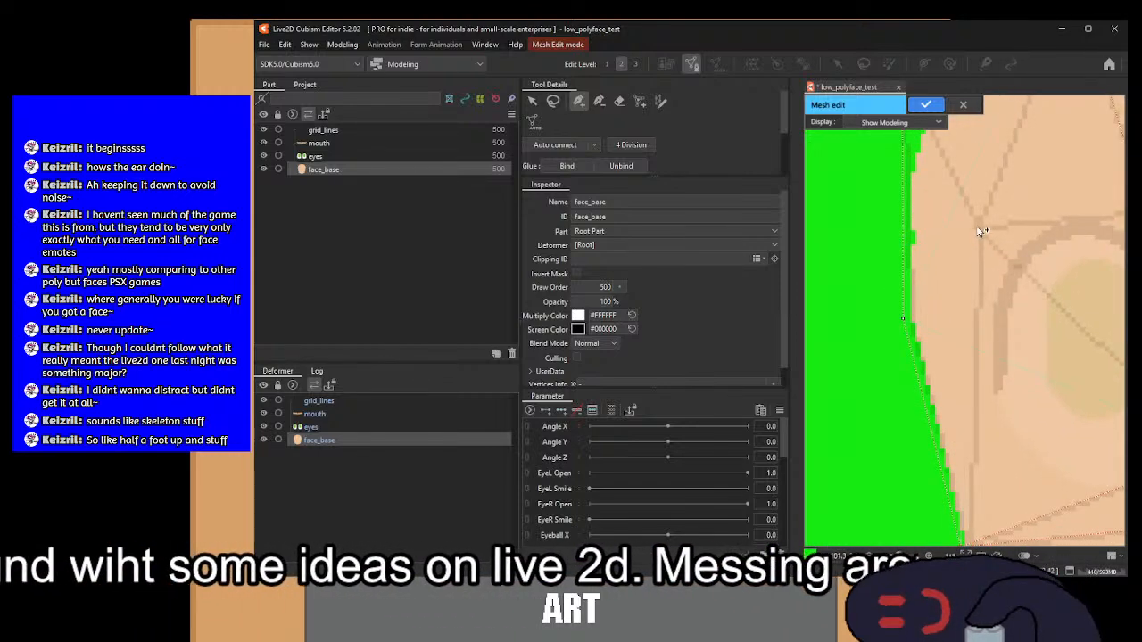
drag(1020, 332, 925, 282)
drag(1065, 355, 1023, 435)
click(1024, 396)
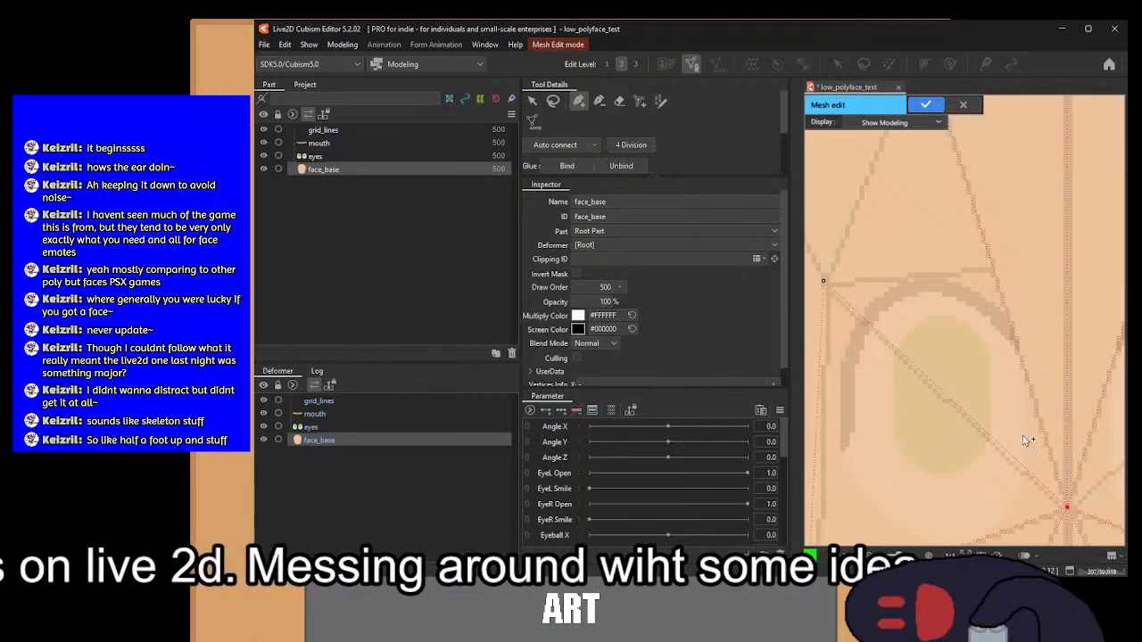
Step: Add an inner brow vertex above the left eye and connect the outer brow vertex to the left forehead corner and upper forehead
click(994, 273)
drag(862, 299, 1061, 387)
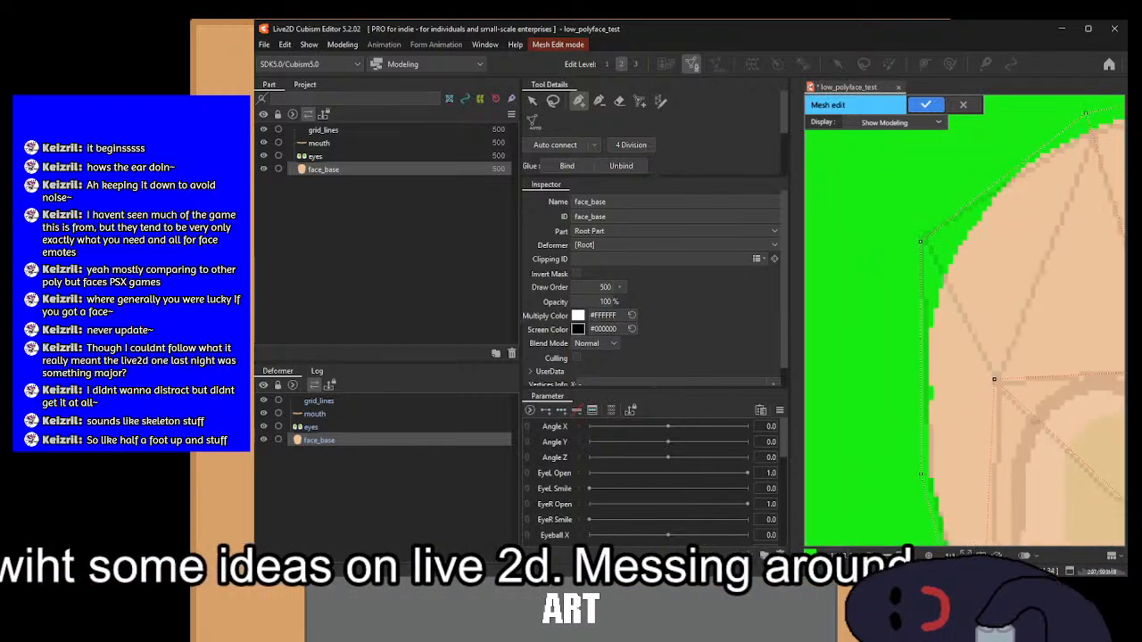
click(920, 241)
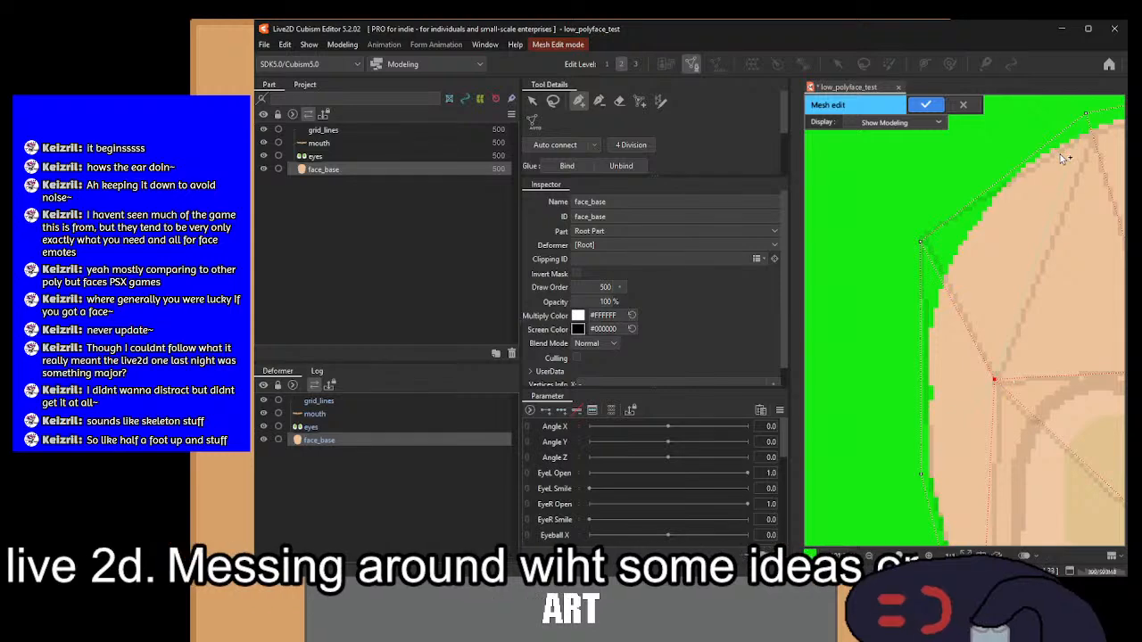
click(1085, 113)
Step: Add a vertex at the outer brow corner of the right eye, connected to the right cheek and nose bridge vertices
scroll(1060, 261, down, 3)
drag(1060, 261, 854, 293)
drag(979, 303, 845, 306)
scroll(951, 334, up, 3)
drag(958, 380, 1050, 157)
drag(988, 366, 1054, 345)
scroll(996, 319, down, 3)
scroll(947, 326, down, 1)
scroll(1054, 345, up, 5)
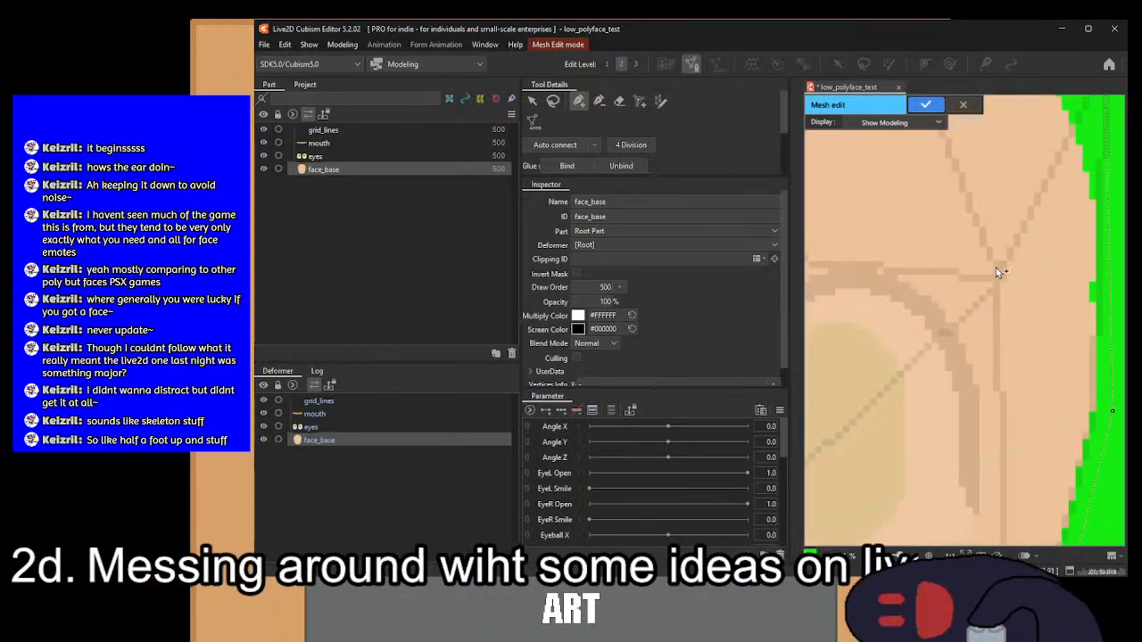
click(996, 272)
Step: Connect the right outer brow vertex to the right forehead corner and upper forehead, and add an inner brow vertex beside it
drag(1001, 273, 1060, 626)
click(1051, 188)
drag(945, 502, 927, 242)
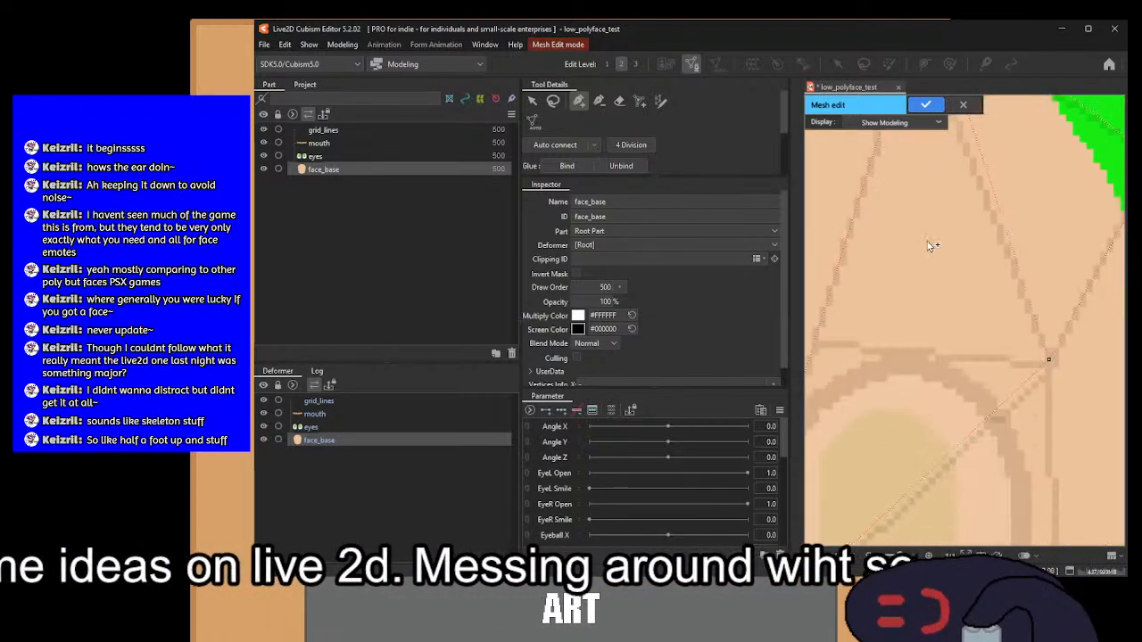
drag(912, 363, 1030, 297)
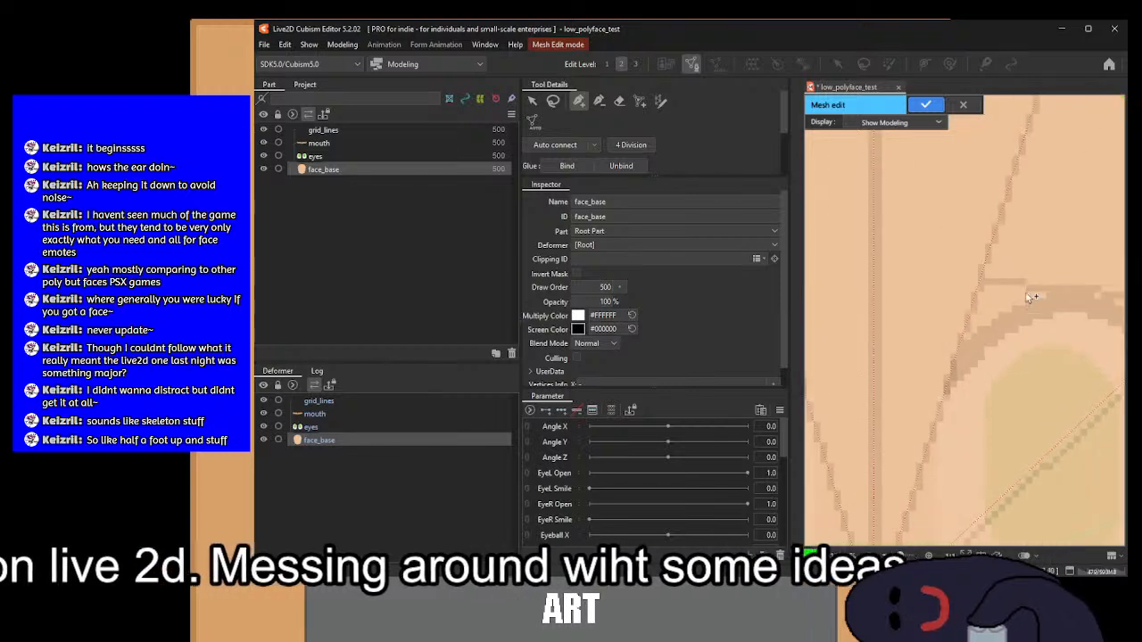
scroll(987, 295, down, 5)
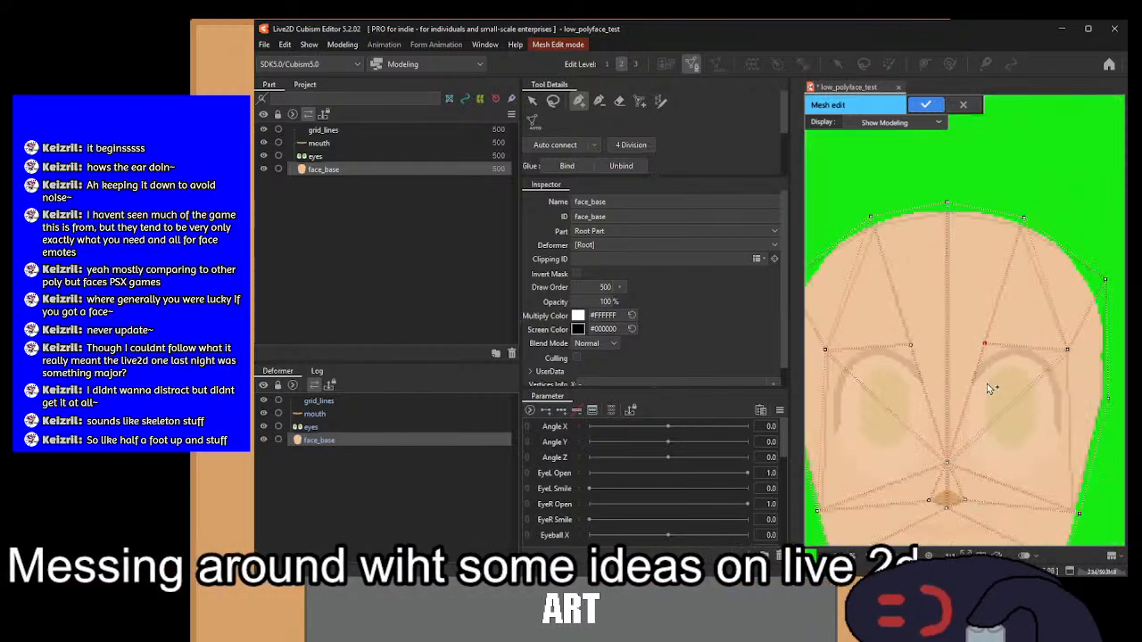
Step: Connect the outline vertex beside the left eye to the left outer brow vertex
drag(987, 384, 1006, 275)
drag(897, 325, 970, 386)
scroll(890, 310, up, 4)
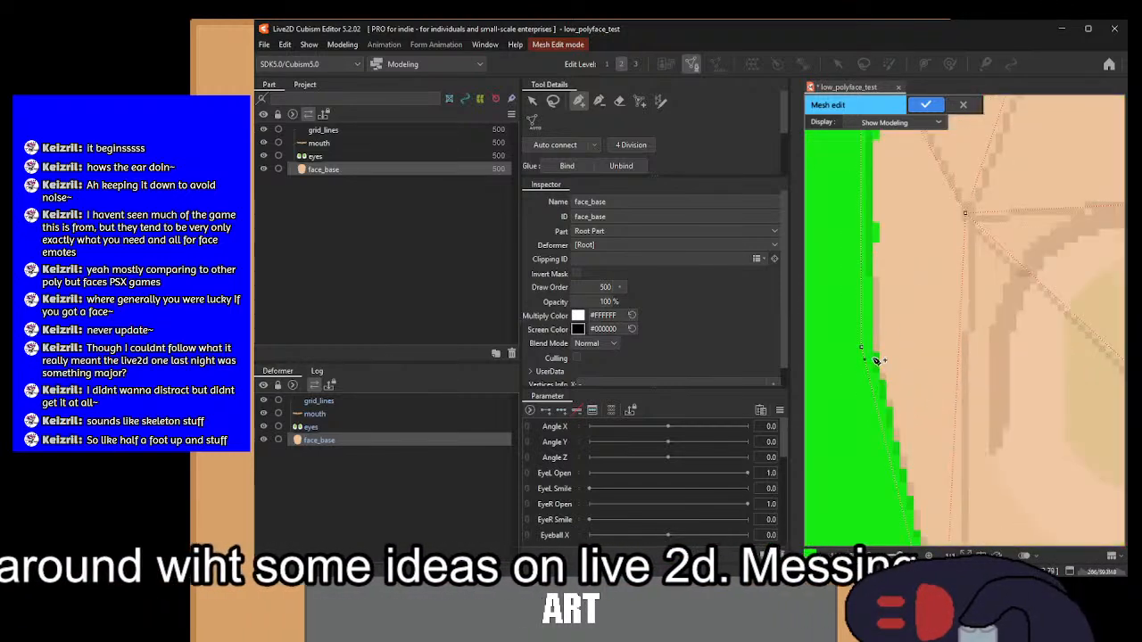
drag(862, 350, 970, 219)
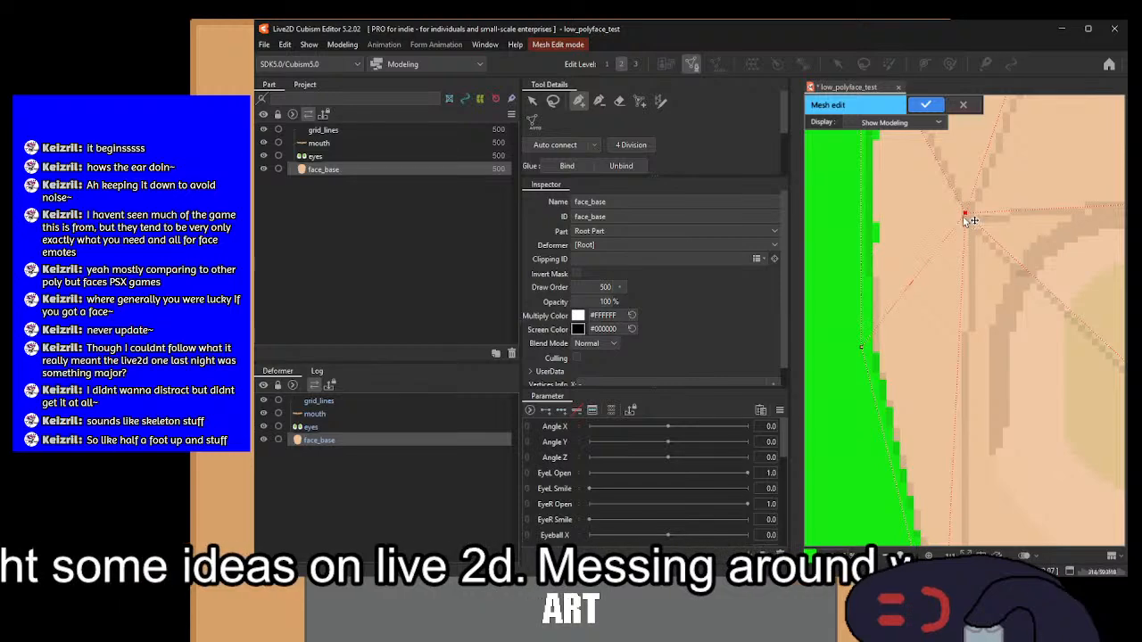
Step: Connect the outline vertex beside the right eye to the right outer brow vertex
scroll(992, 284, down, 4)
drag(1011, 324, 724, 274)
scroll(919, 233, up, 4)
drag(982, 255, 922, 293)
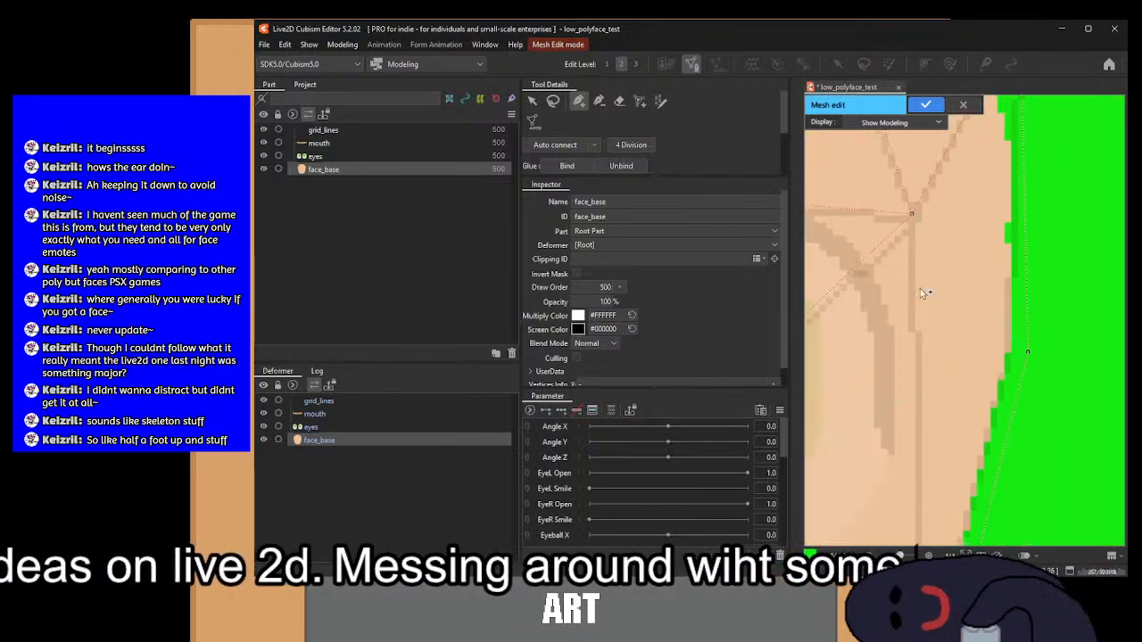
mouse_move(1028, 351)
mouse_down()
mouse_move(973, 262)
mouse_move(911, 215)
mouse_up()
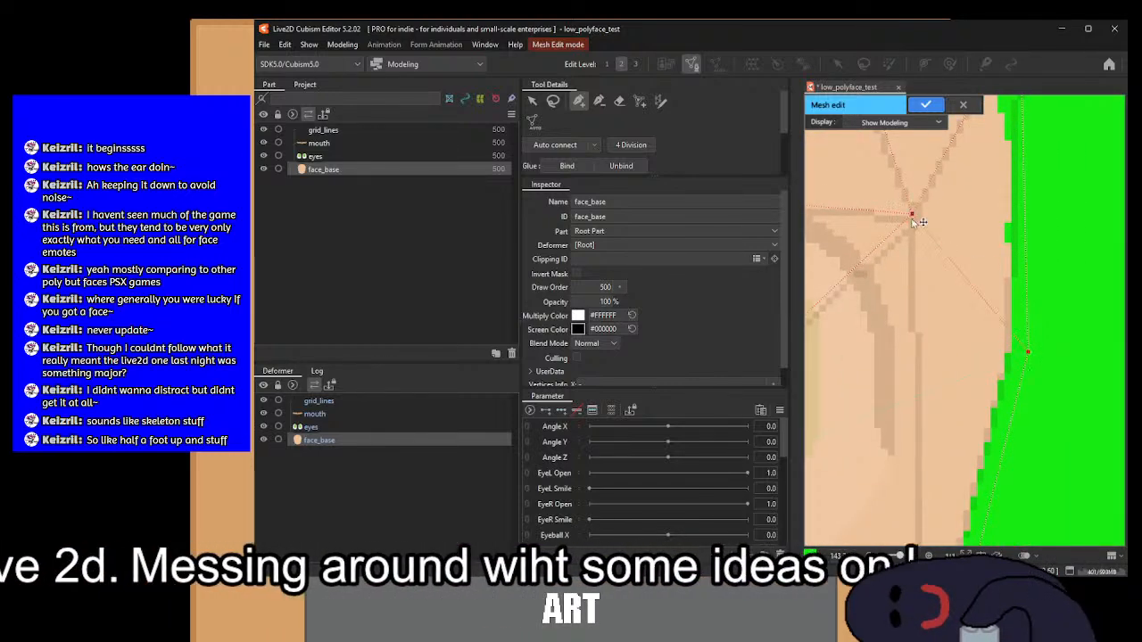
Step: Apply the face_base mesh edit and hide the grid_lines layer
click(926, 105)
scroll(919, 357, down, 4)
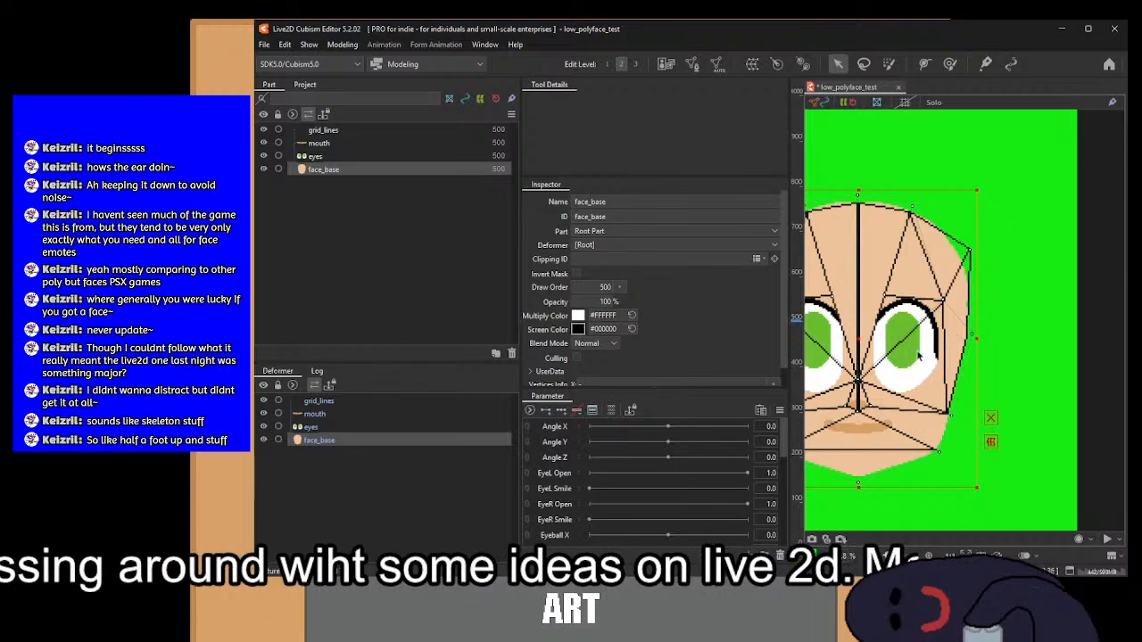
drag(919, 356, 997, 327)
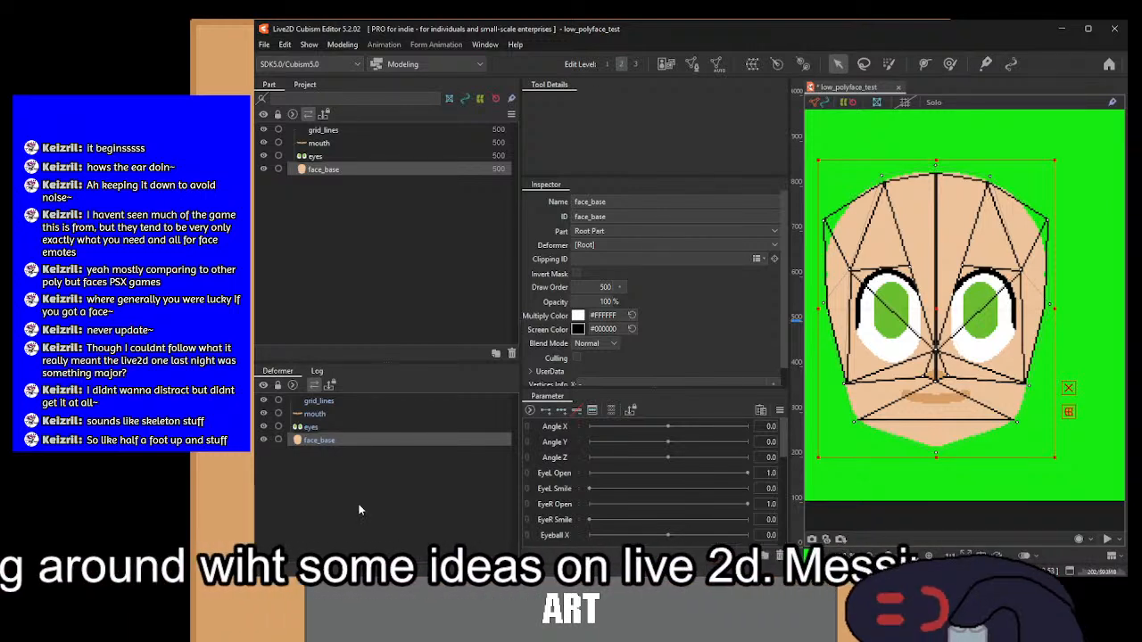
click(264, 402)
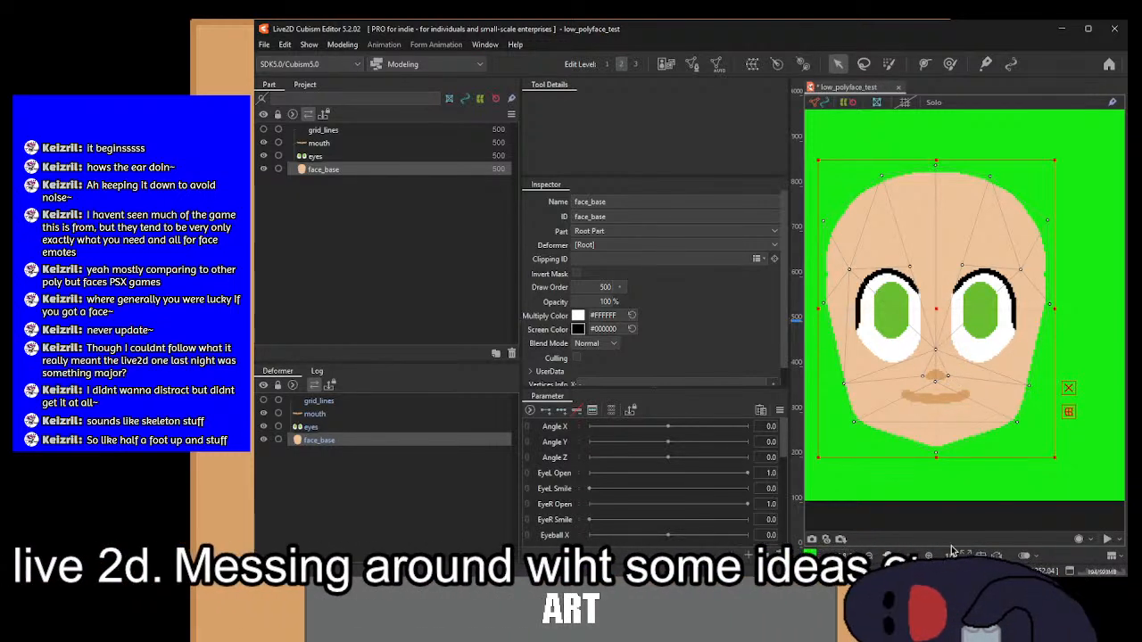
Step: Examine the face_base mesh around the nose against the grid-line drawing in Aseprite, and check the eyes layer's mesh in Live2D Cubism
scroll(970, 448, up, 3)
scroll(970, 449, down, 3)
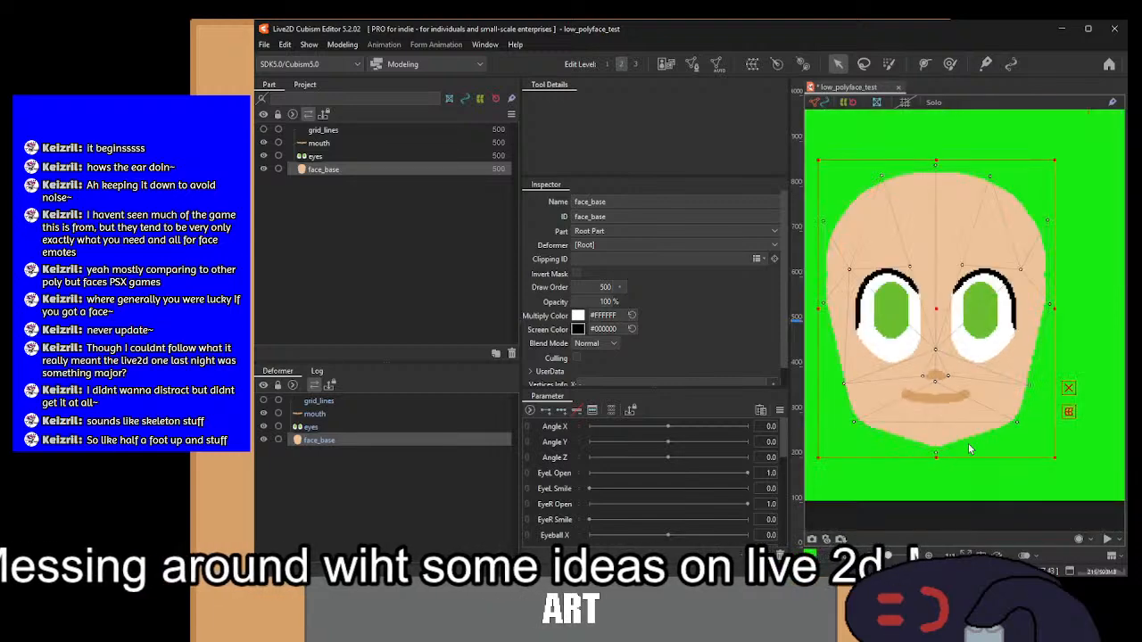
scroll(914, 376, up, 4)
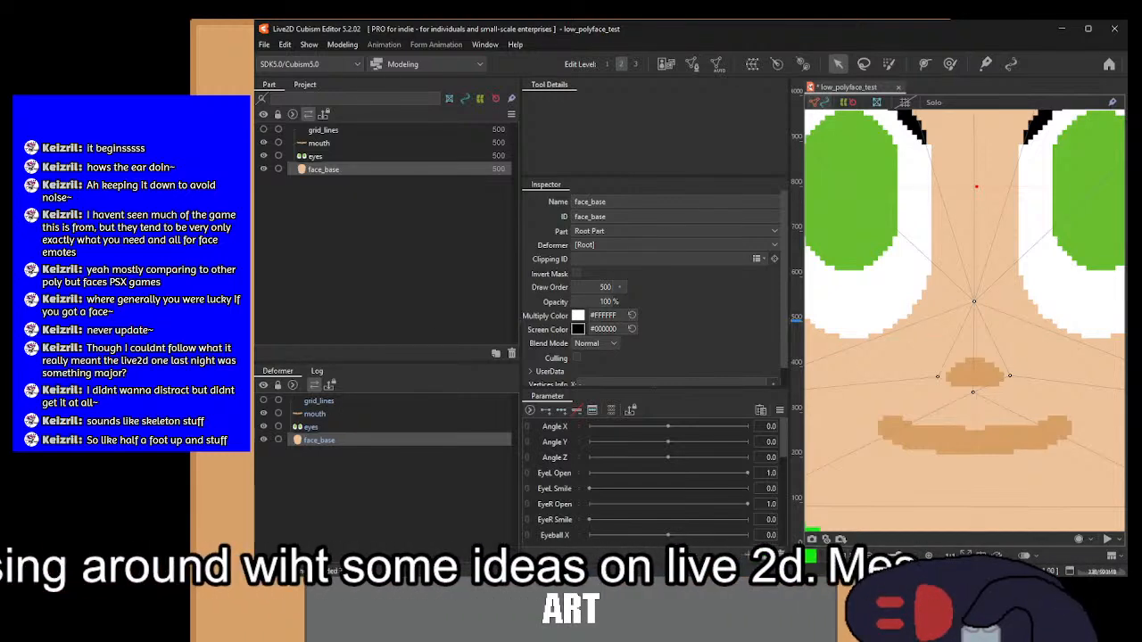
key(alt+Tab)
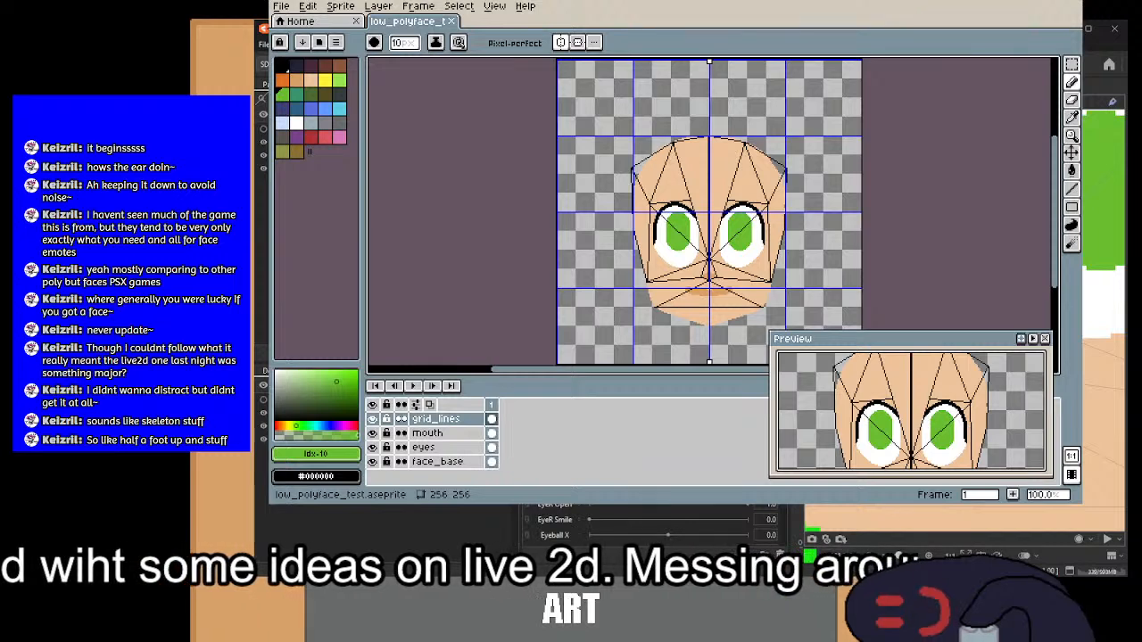
key(alt+Tab)
scroll(957, 360, down, 5)
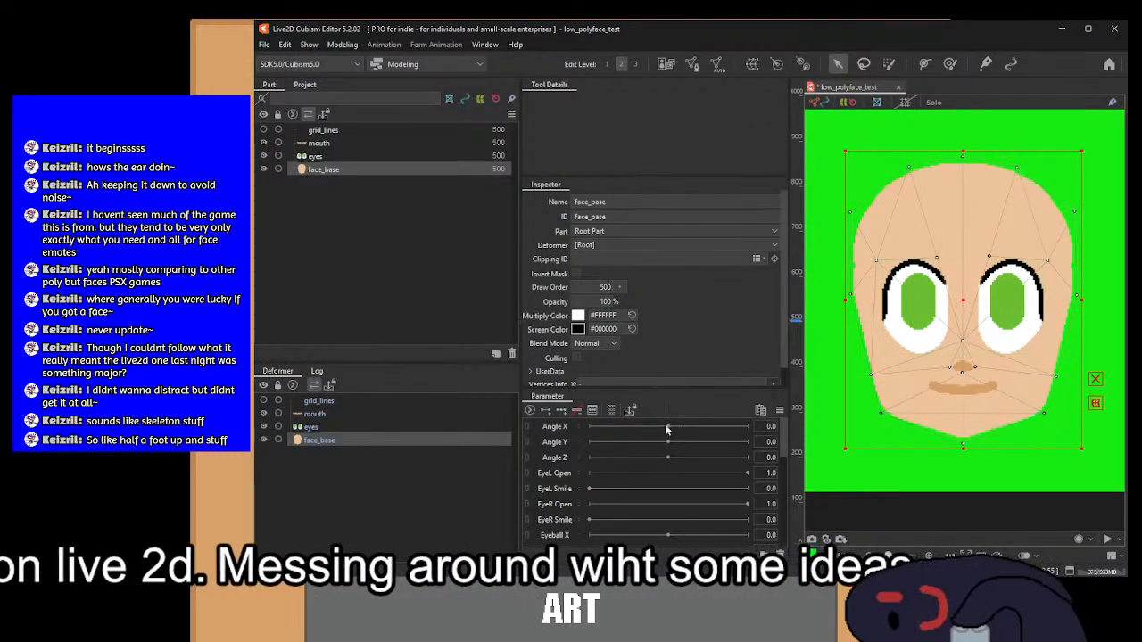
click(308, 427)
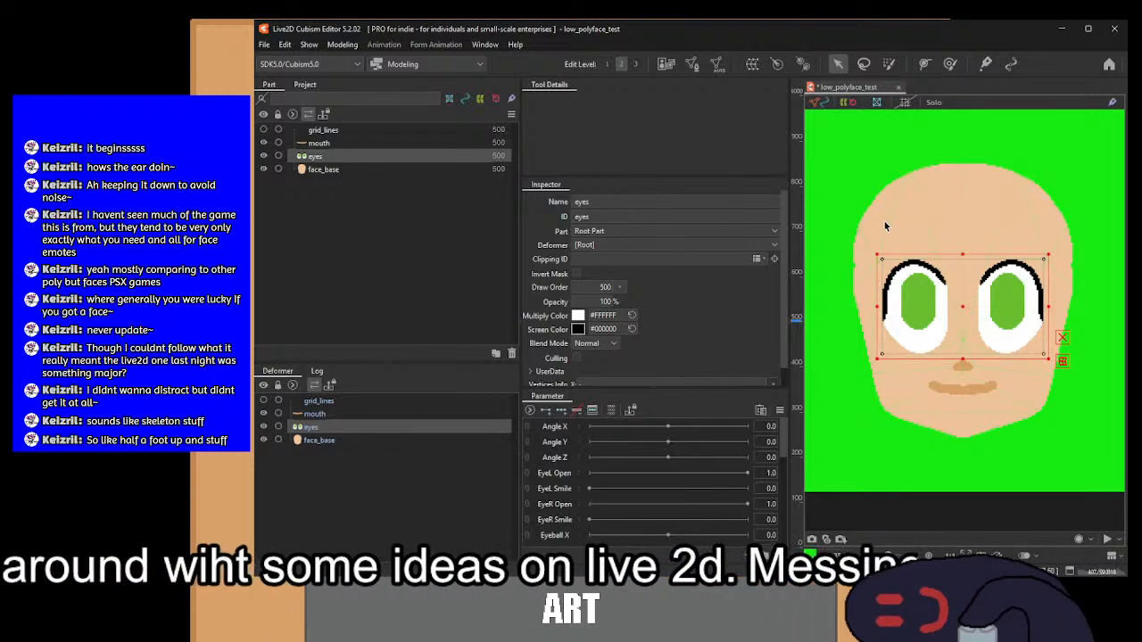
scroll(1009, 344, up, 3)
scroll(993, 336, down, 3)
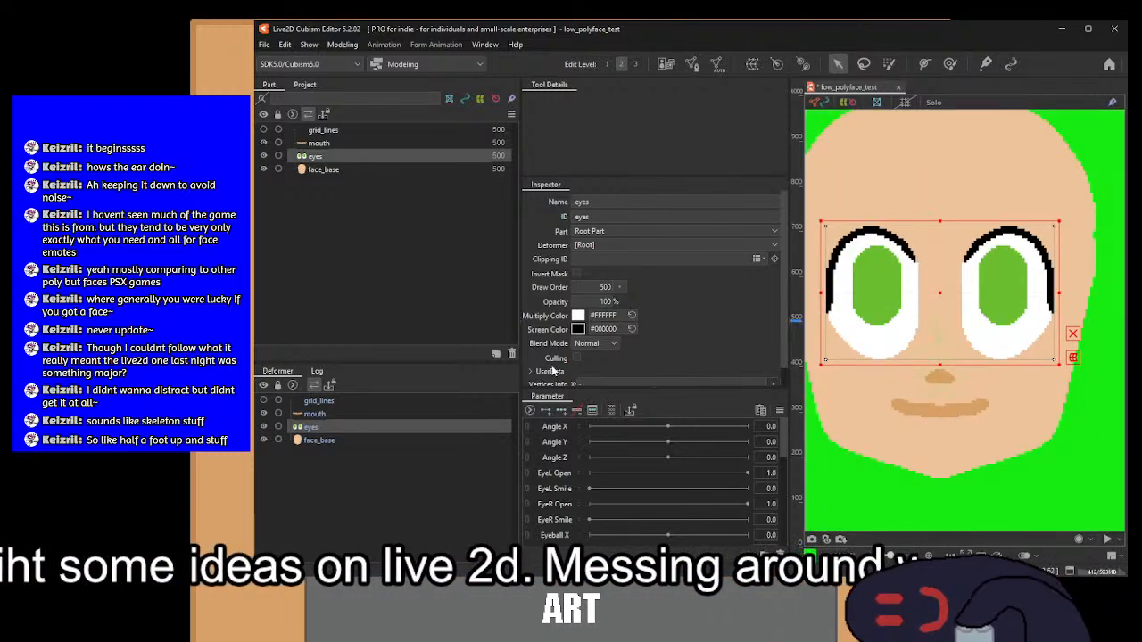
Step: Try to copy the face_base layer and paste it onto the eyes layer
click(317, 442)
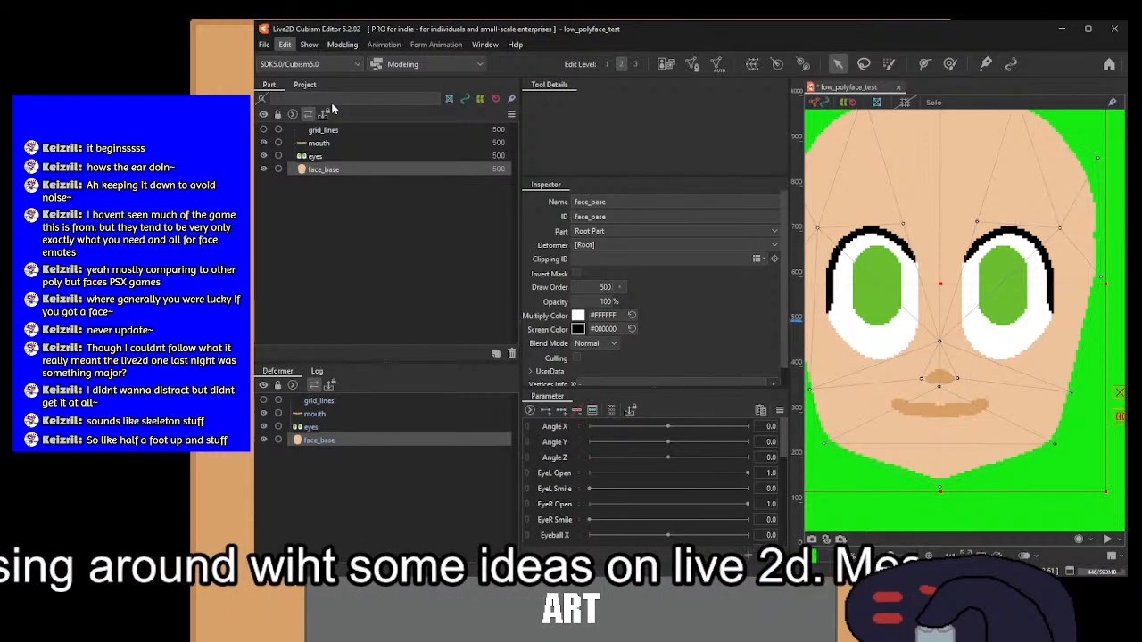
click(319, 425)
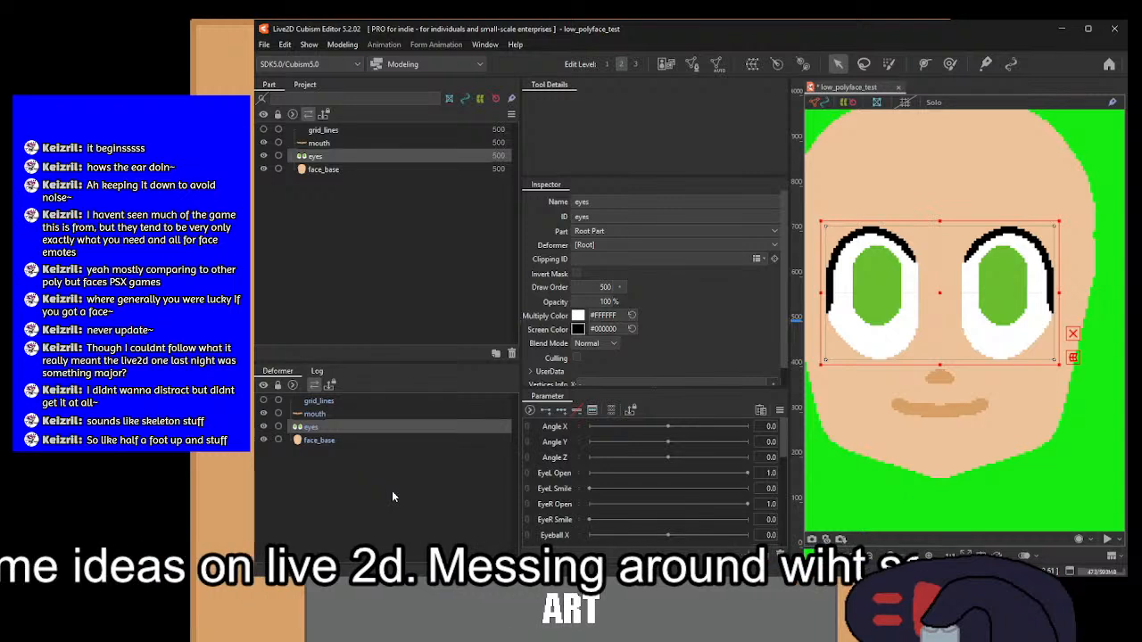
key(ctrl+v)
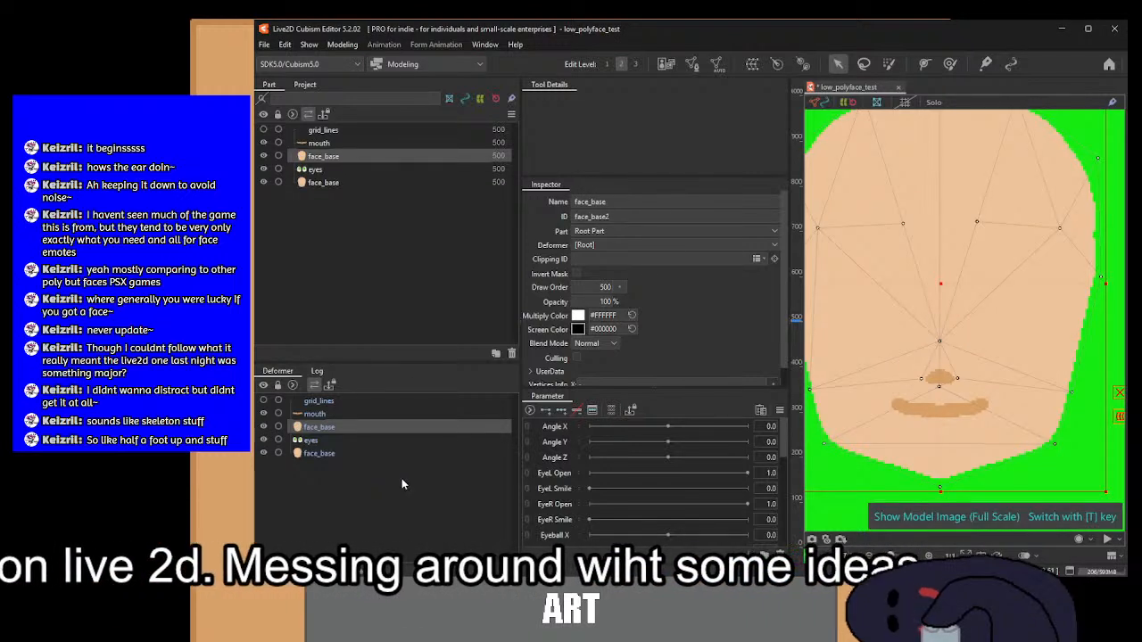
key(ctrl+z)
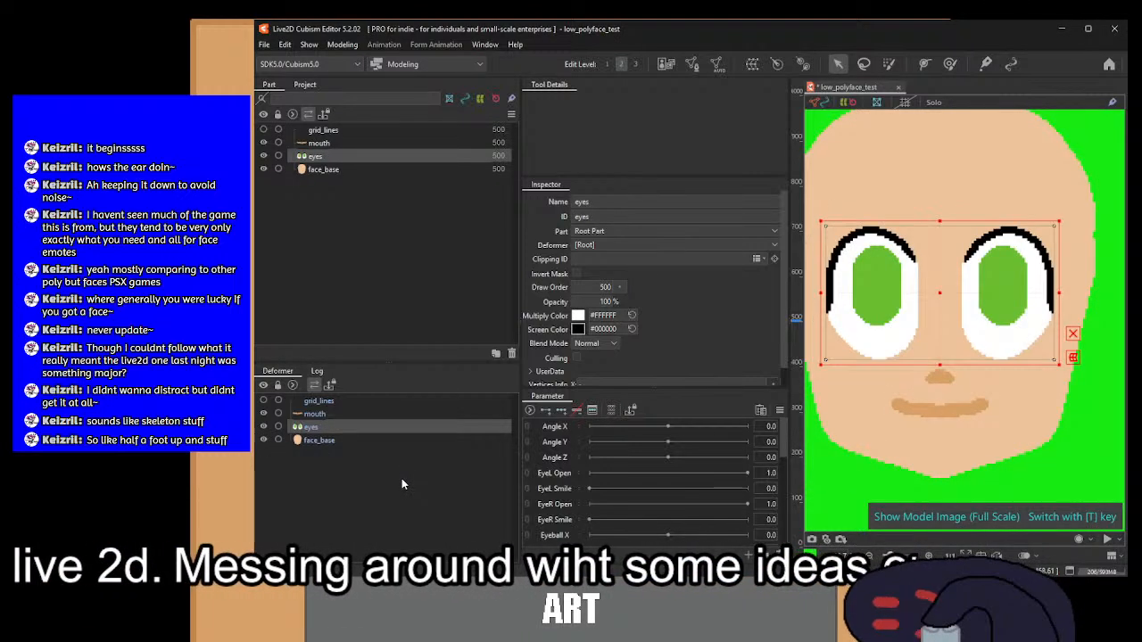
Step: Copy all vertices of the face_base mesh in mesh editing and close the mesh edit
click(305, 441)
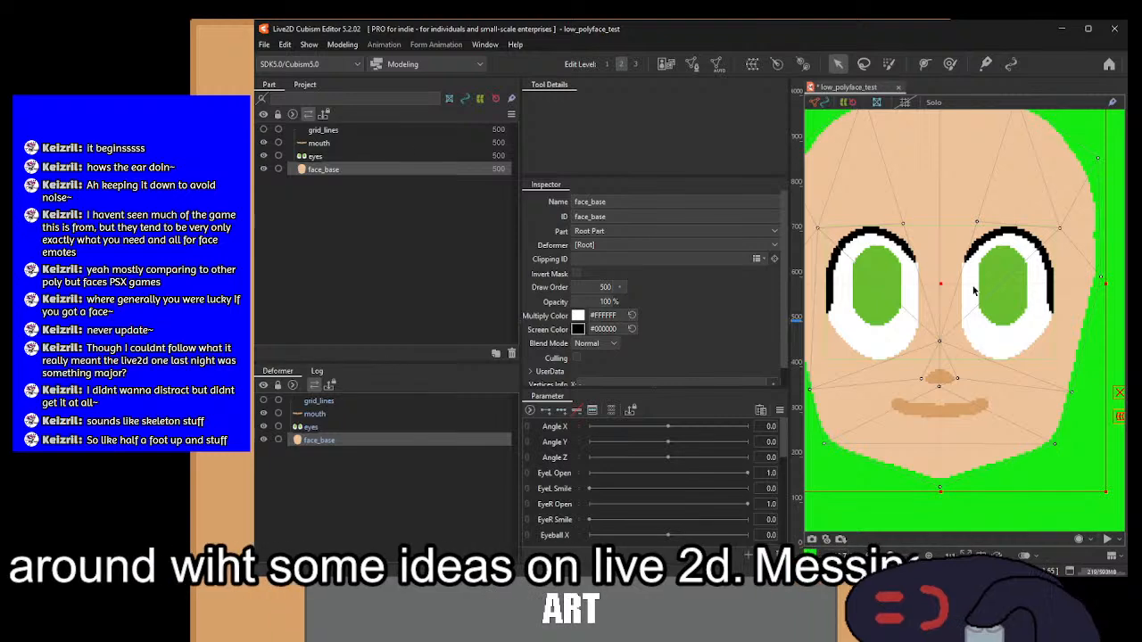
scroll(970, 289, down, 3)
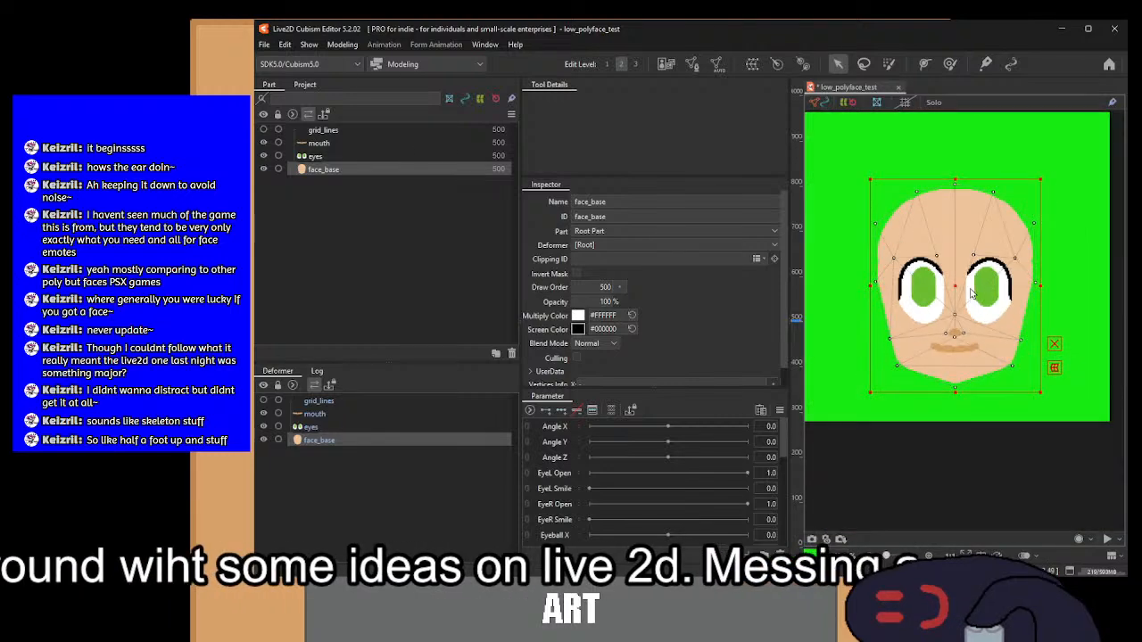
click(692, 63)
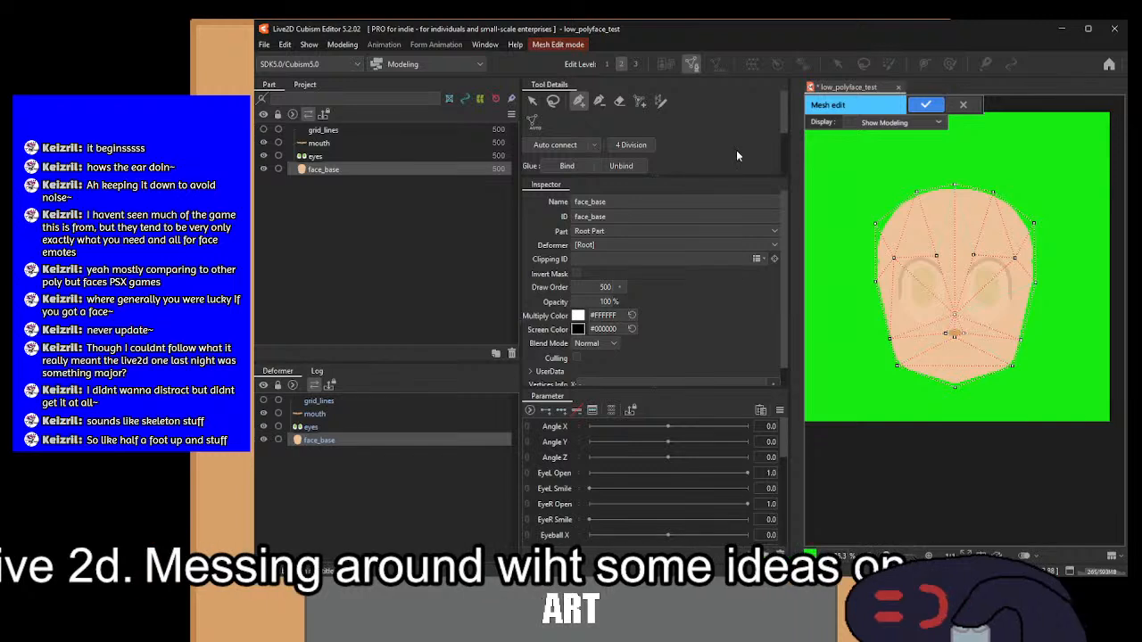
key(ctrl+a)
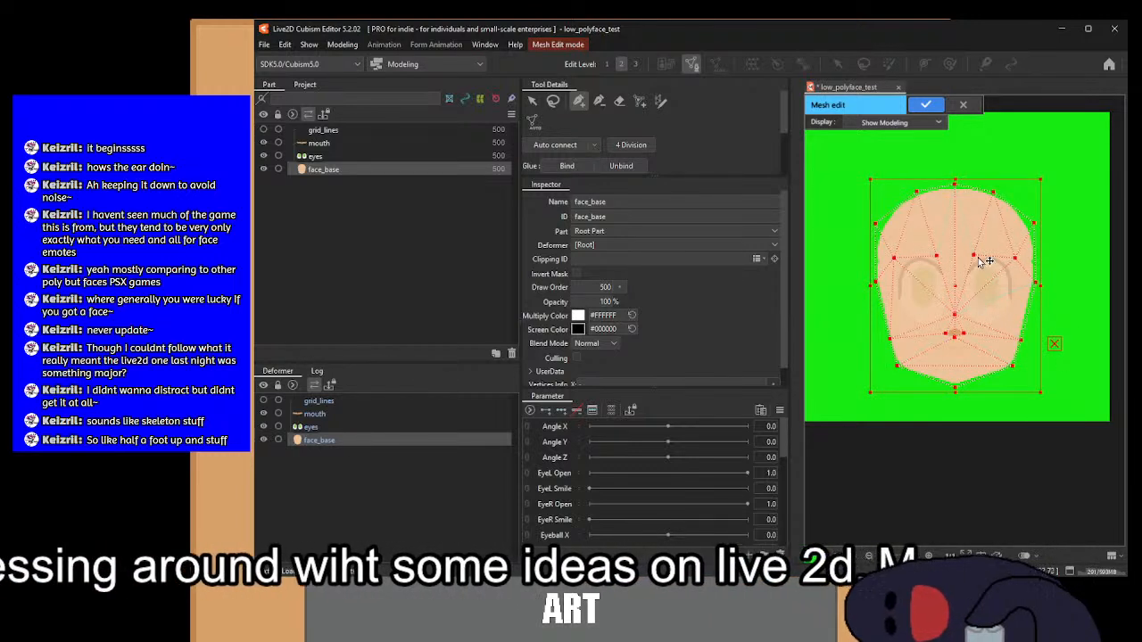
click(926, 105)
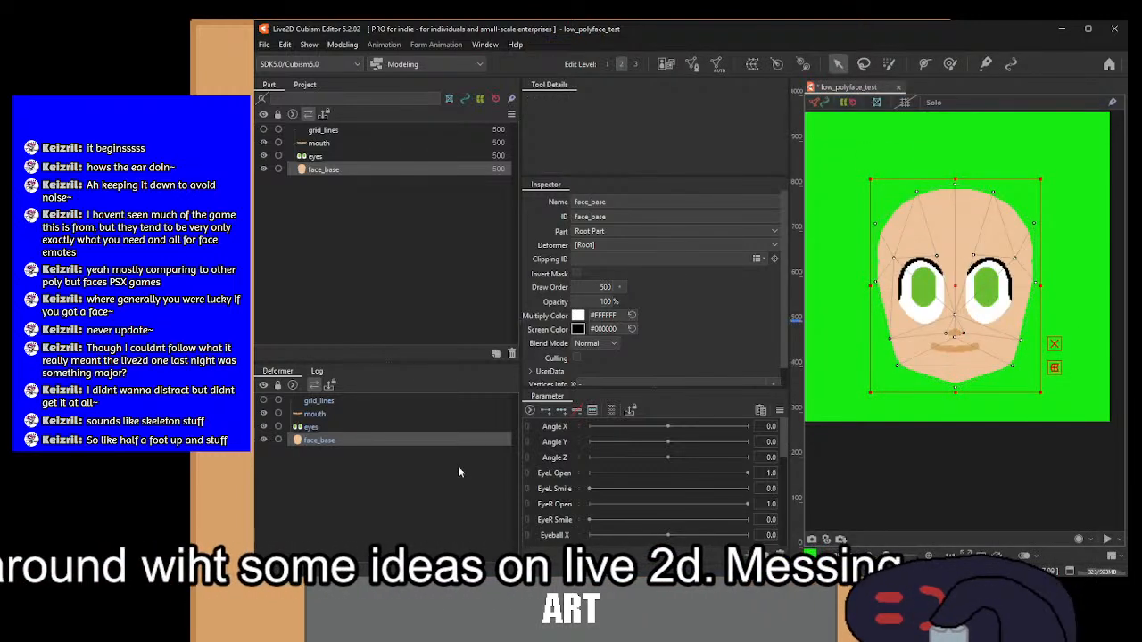
Step: Try pasting the copied face_base vertices into the eyes layer's mesh, and delete the eyes mesh's default corner vertices
click(310, 426)
click(692, 64)
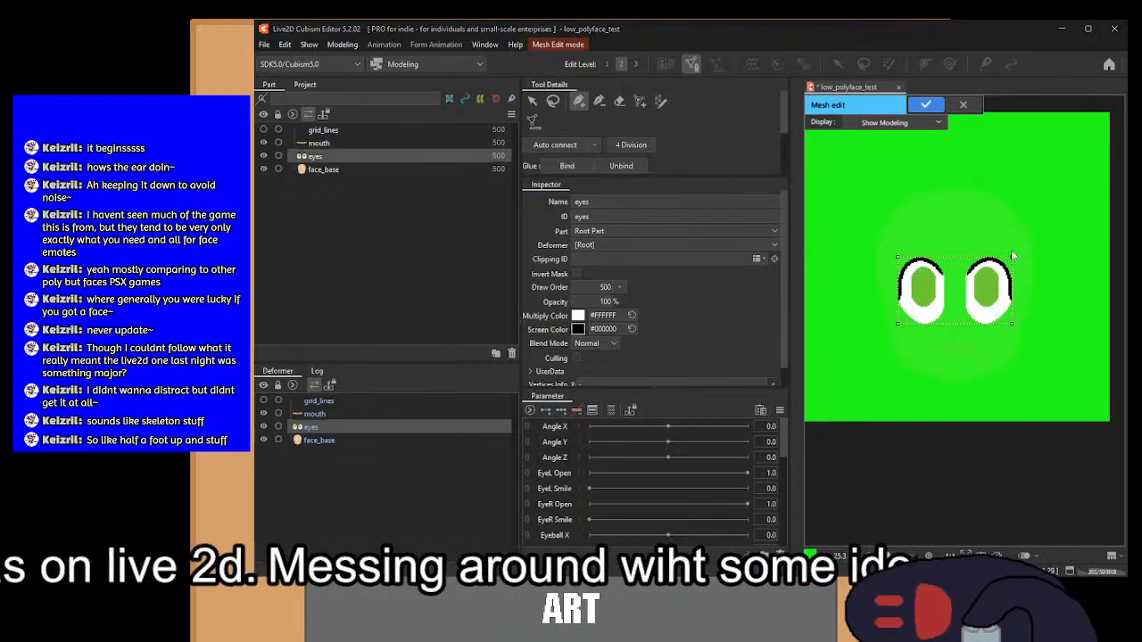
key(ctrl+v)
key(ctrl+z)
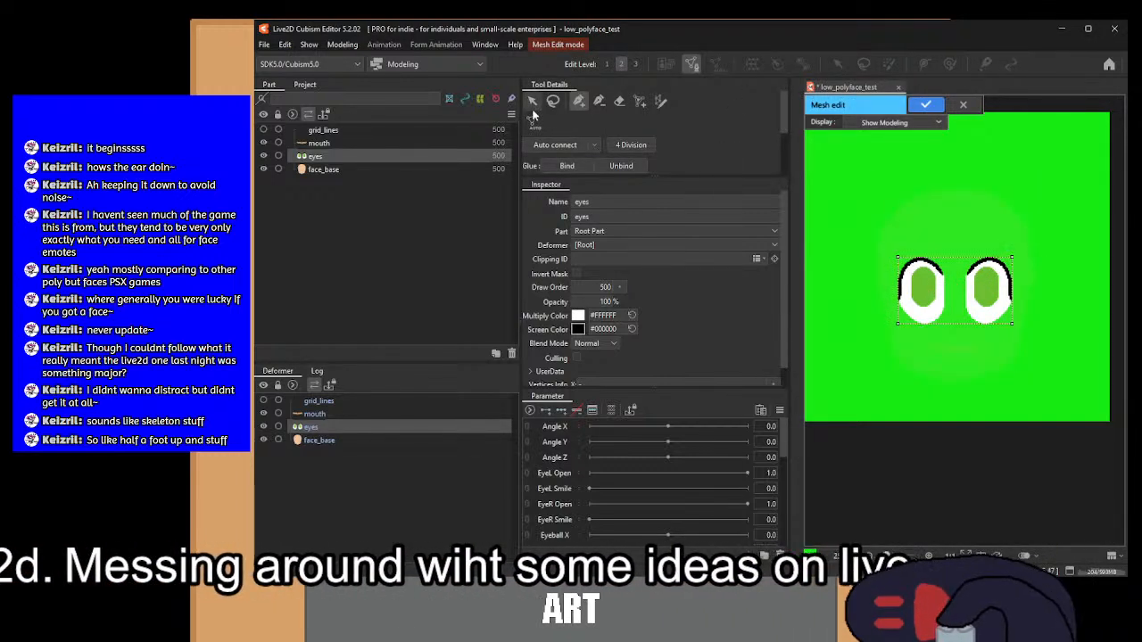
click(898, 258)
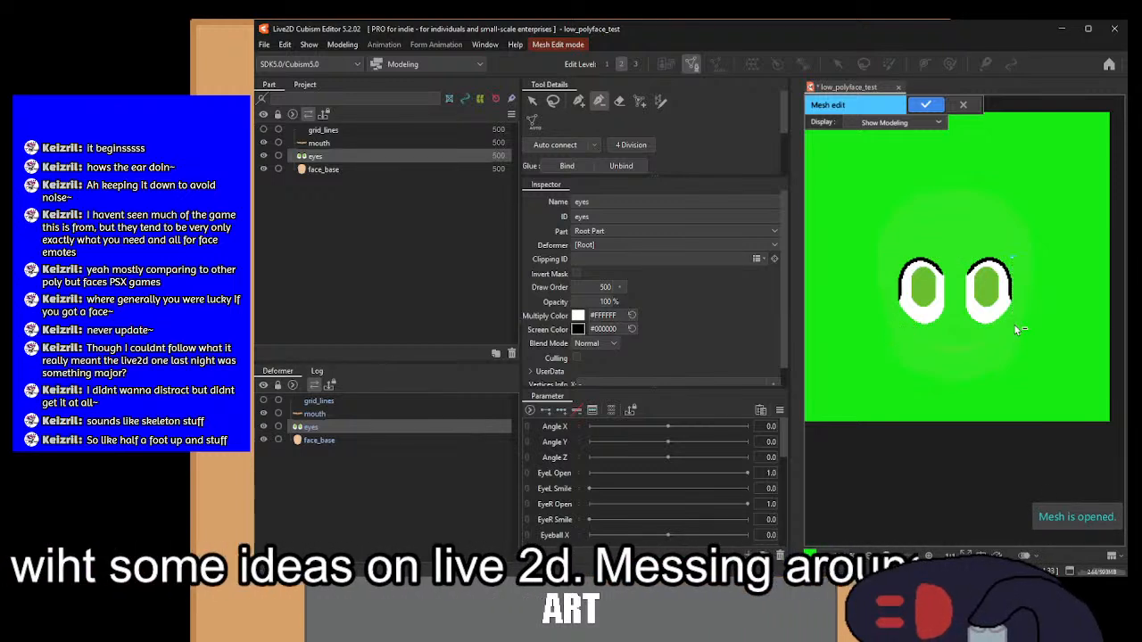
Step: Replace the meshes of the eyes and mouth parts with the copied face mesh and confirm each mesh edit
key(ctrl+v)
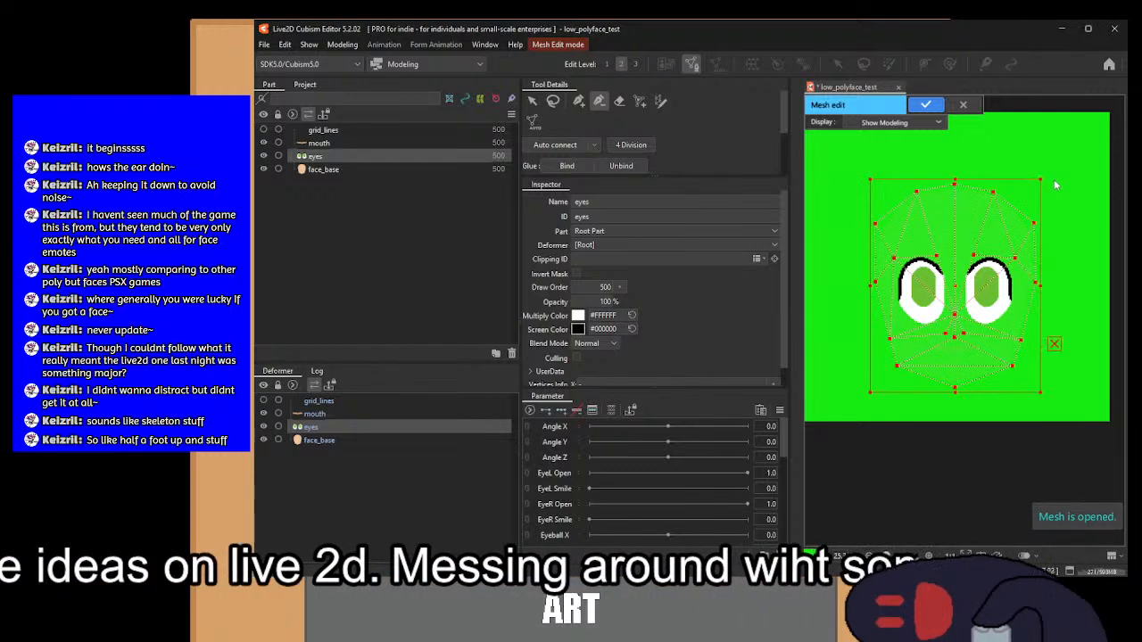
click(919, 107)
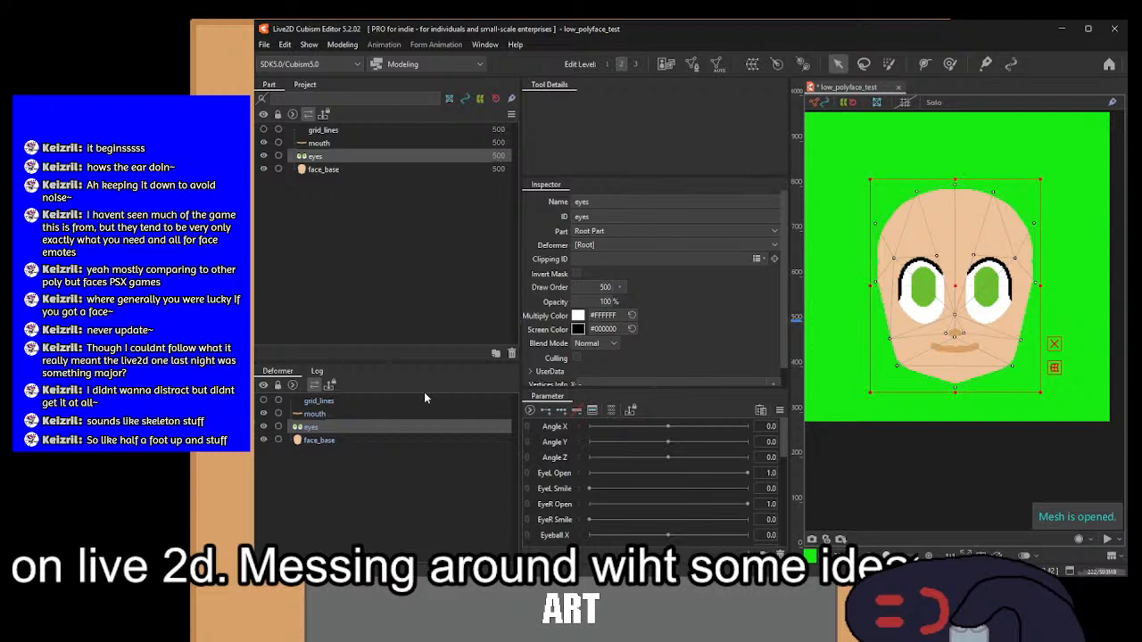
click(334, 416)
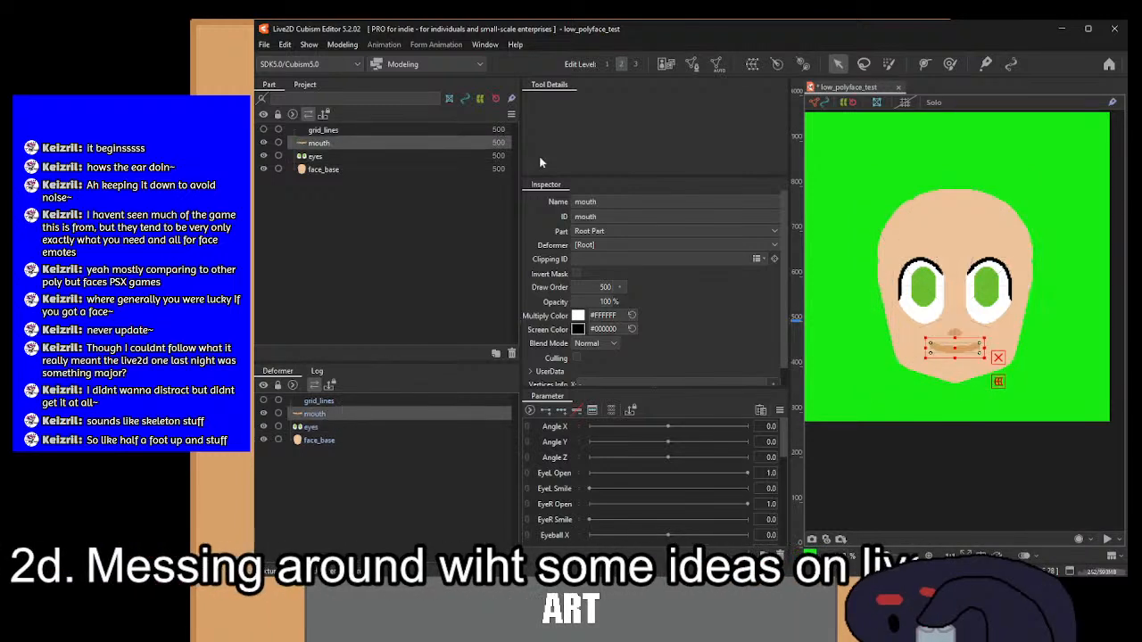
click(700, 66)
scroll(934, 346, up, 3)
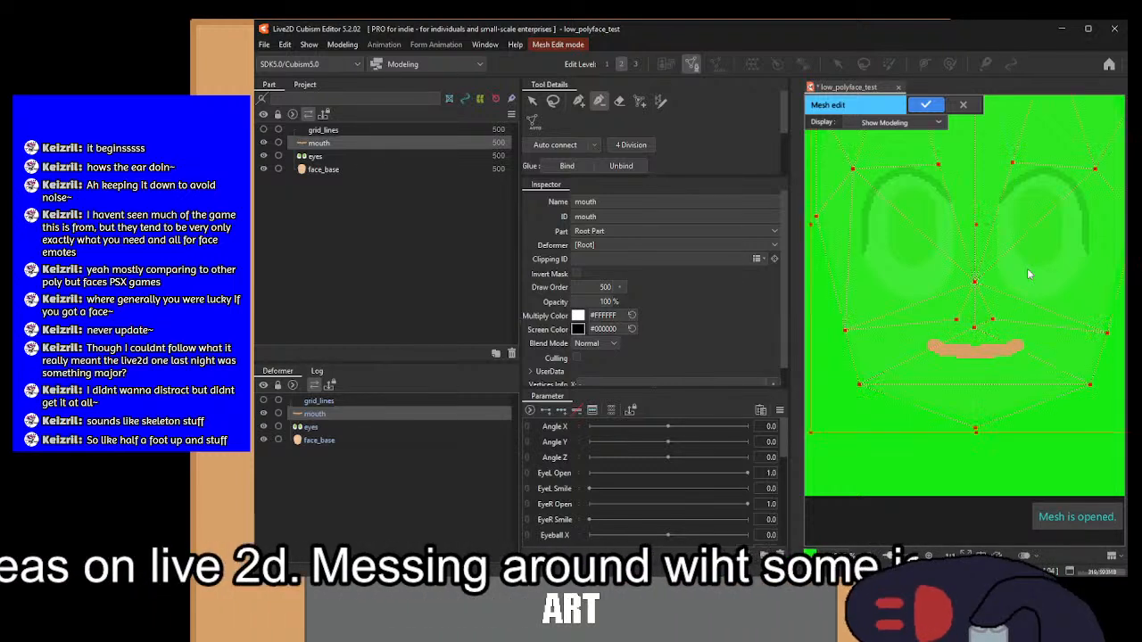
click(926, 104)
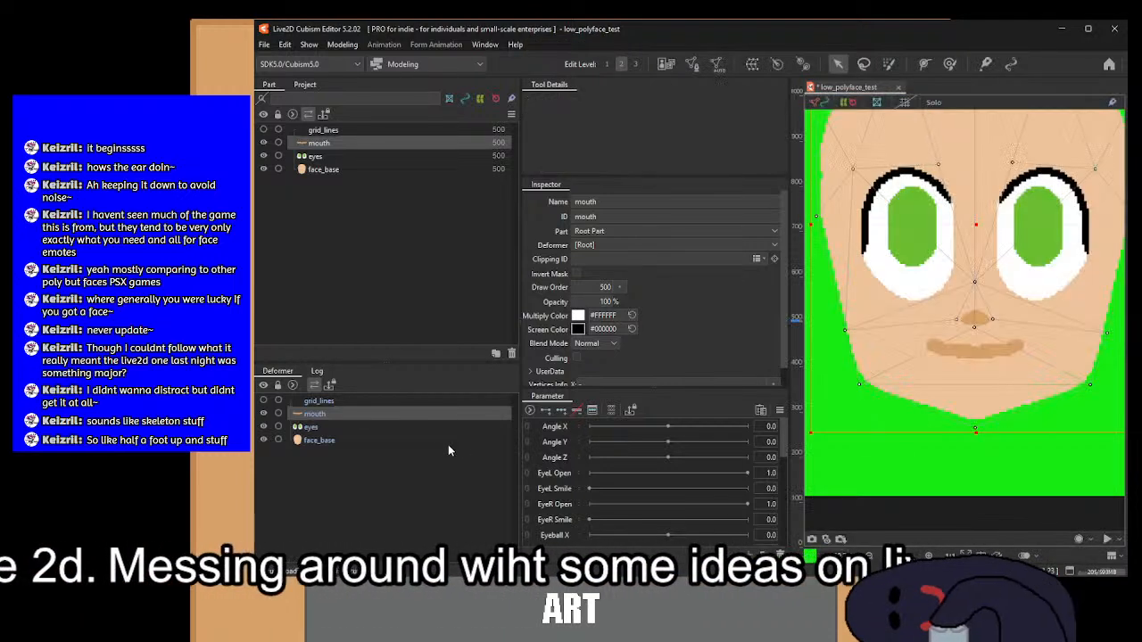
Step: Try to glue the mouth, eyes and face_base meshes together with Bind in mesh editing
click(328, 427)
click(317, 440)
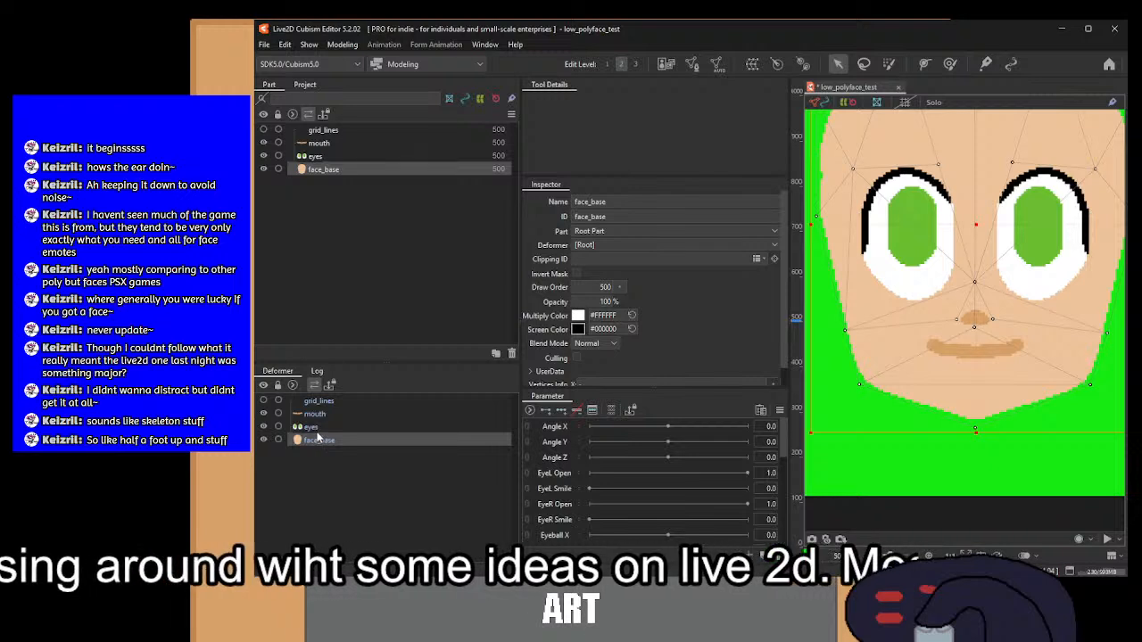
ctrl+click(318, 427)
ctrl+click(321, 416)
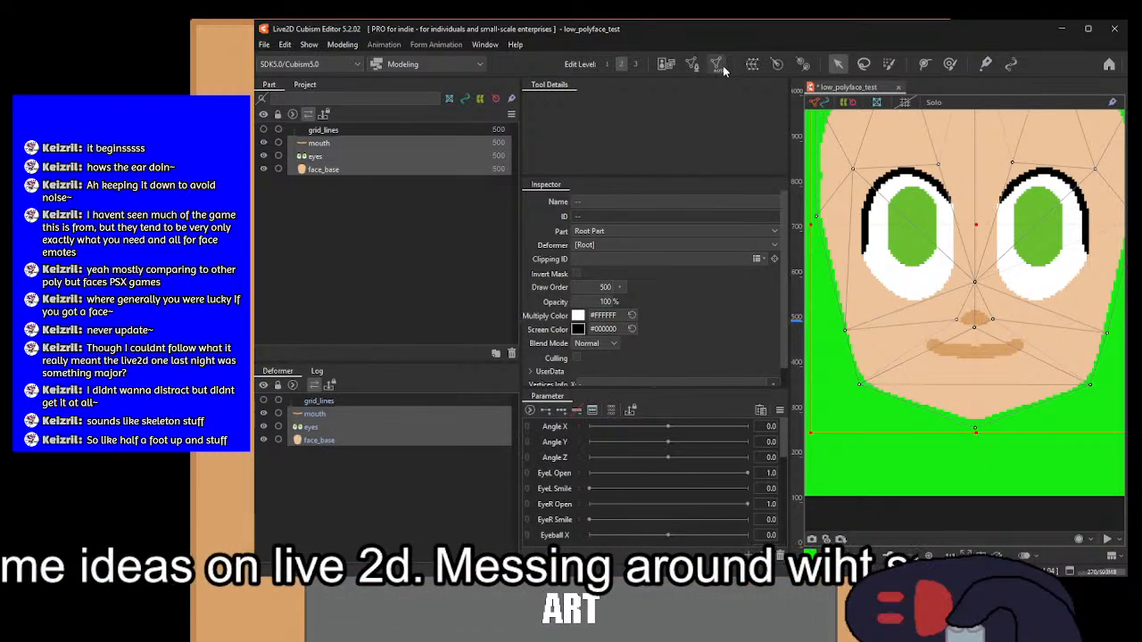
click(693, 64)
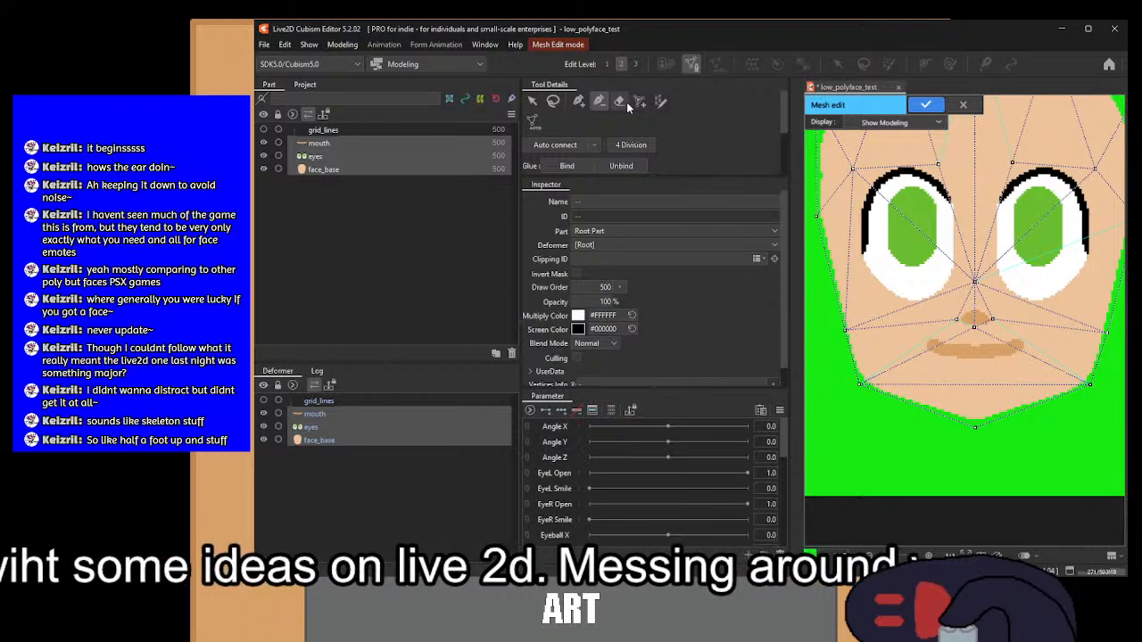
click(568, 166)
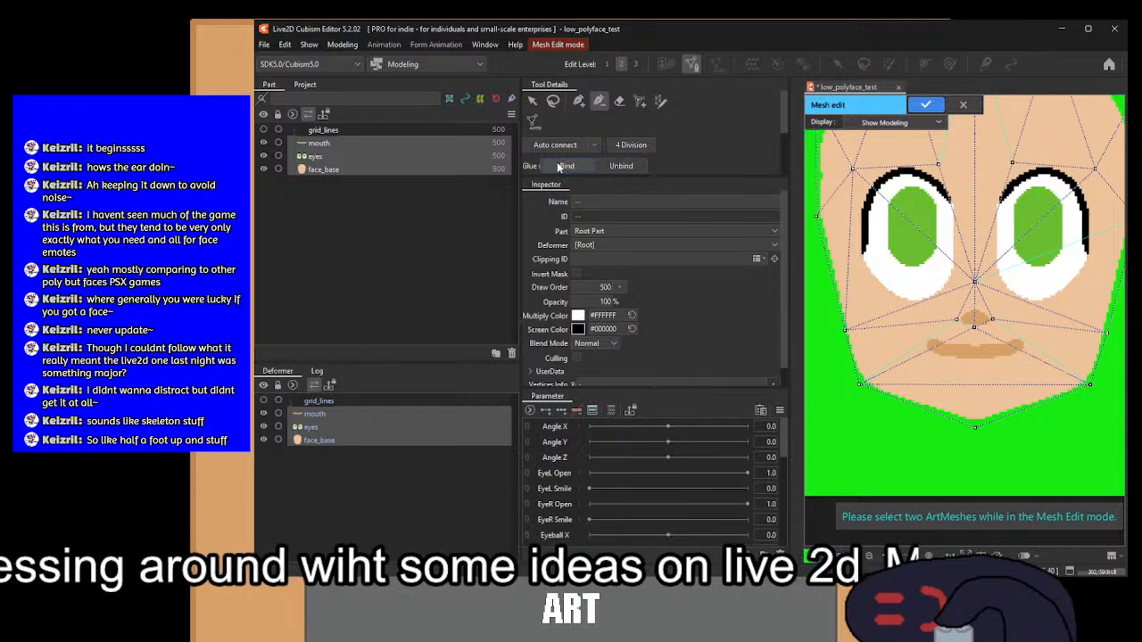
Step: Try binding the selected lower-face vertices of the three meshes with Glue, and leave mesh editing
click(533, 103)
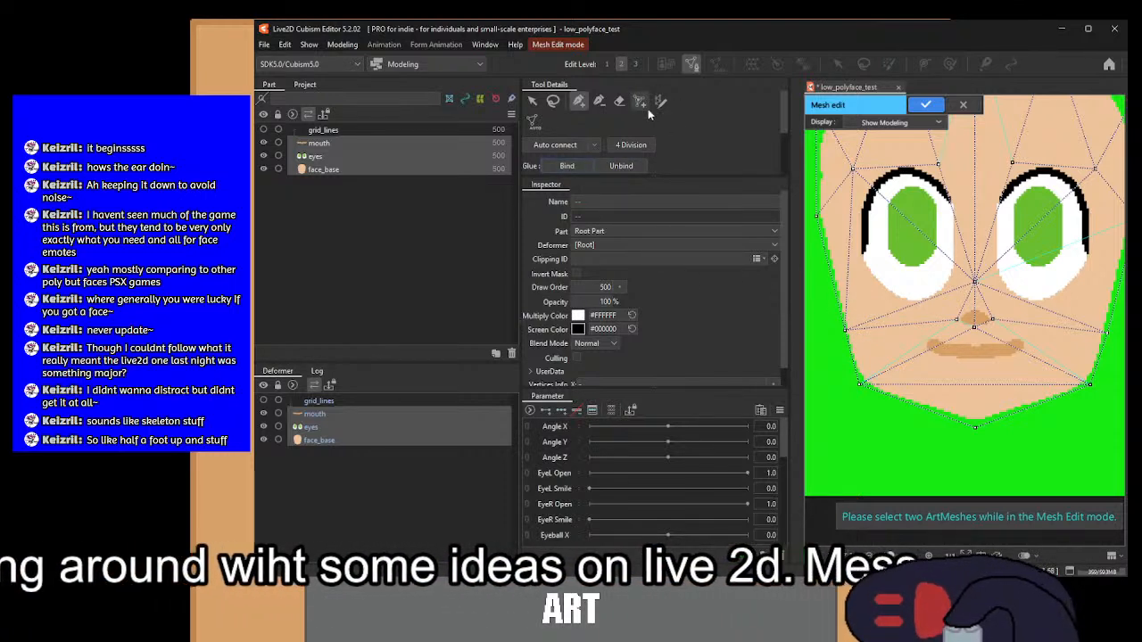
click(845, 329)
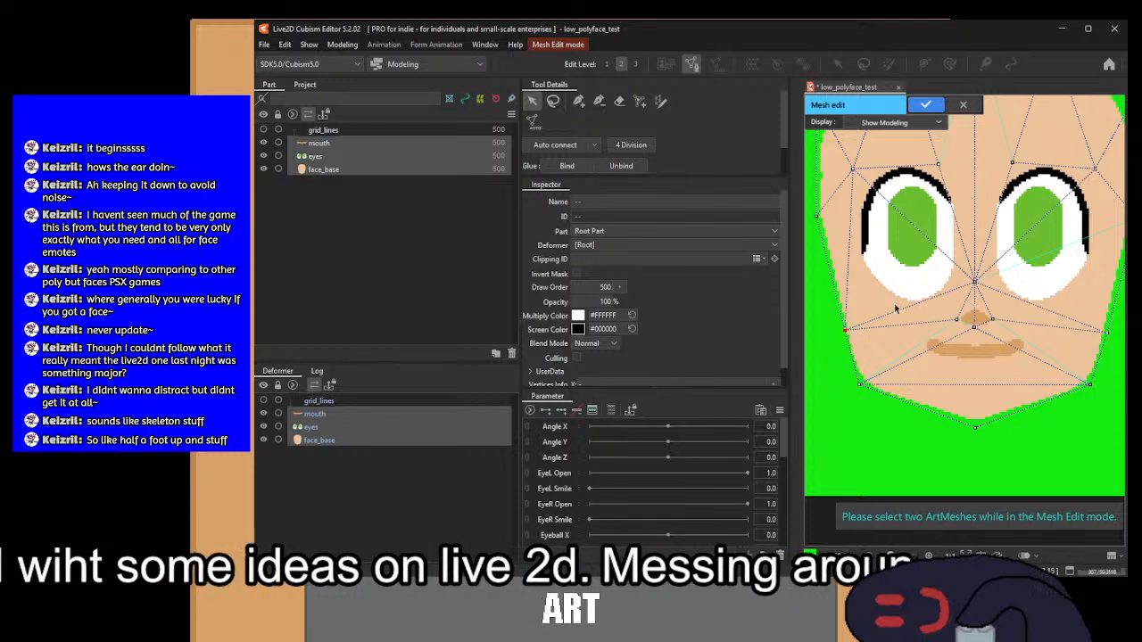
drag(1035, 355, 817, 212)
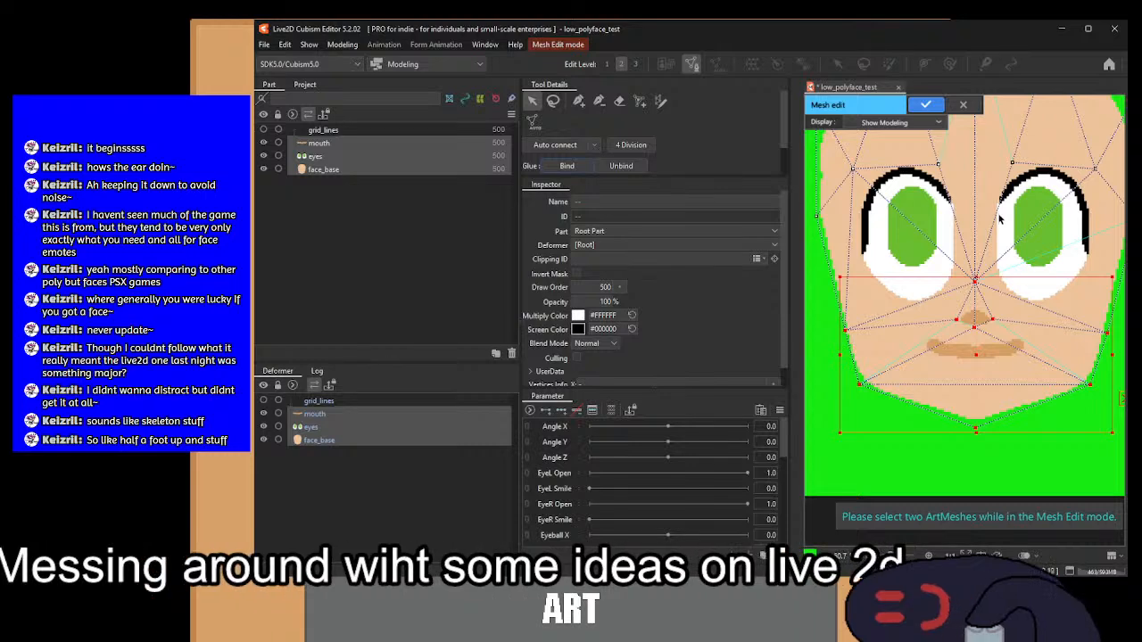
scroll(1000, 218, down, 2)
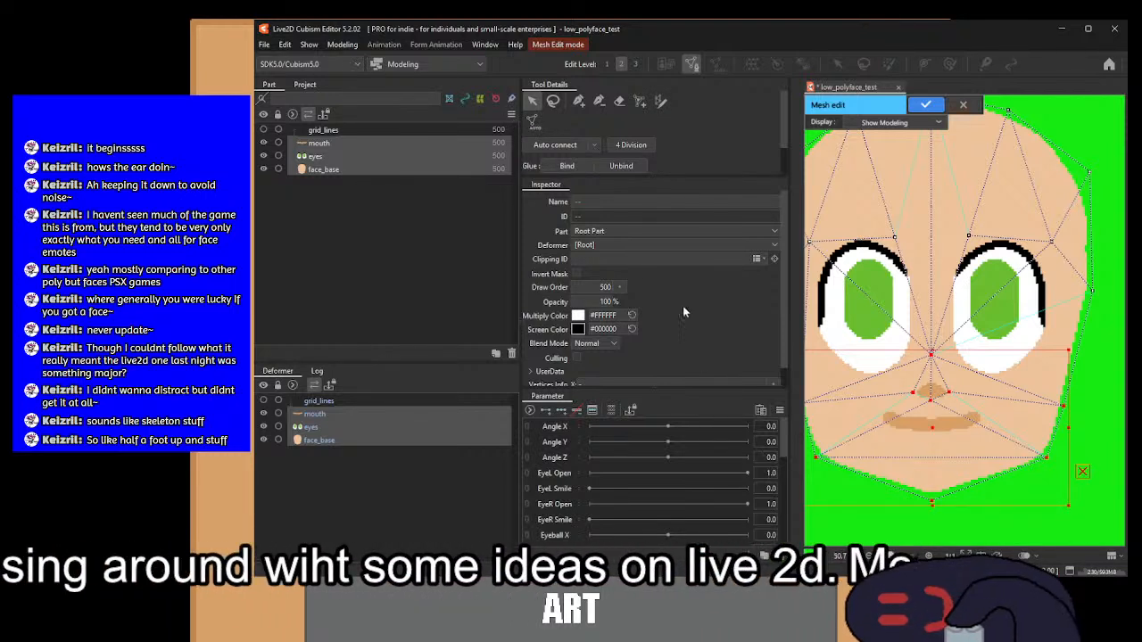
scroll(683, 305, down, 1)
scroll(682, 305, up, 1)
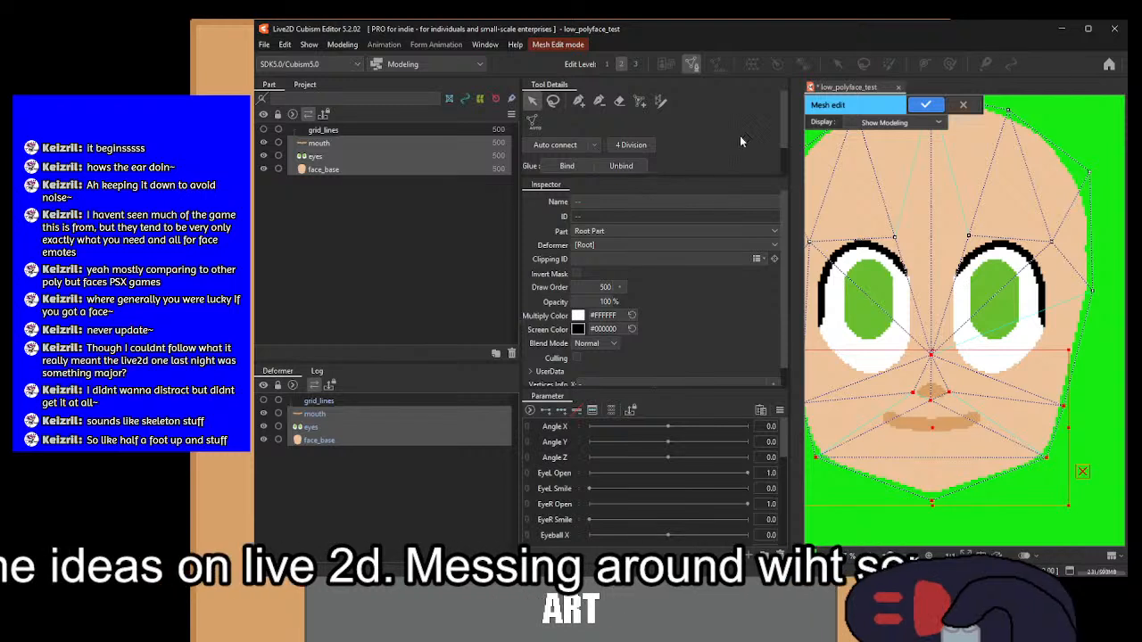
scroll(702, 329, down, 1)
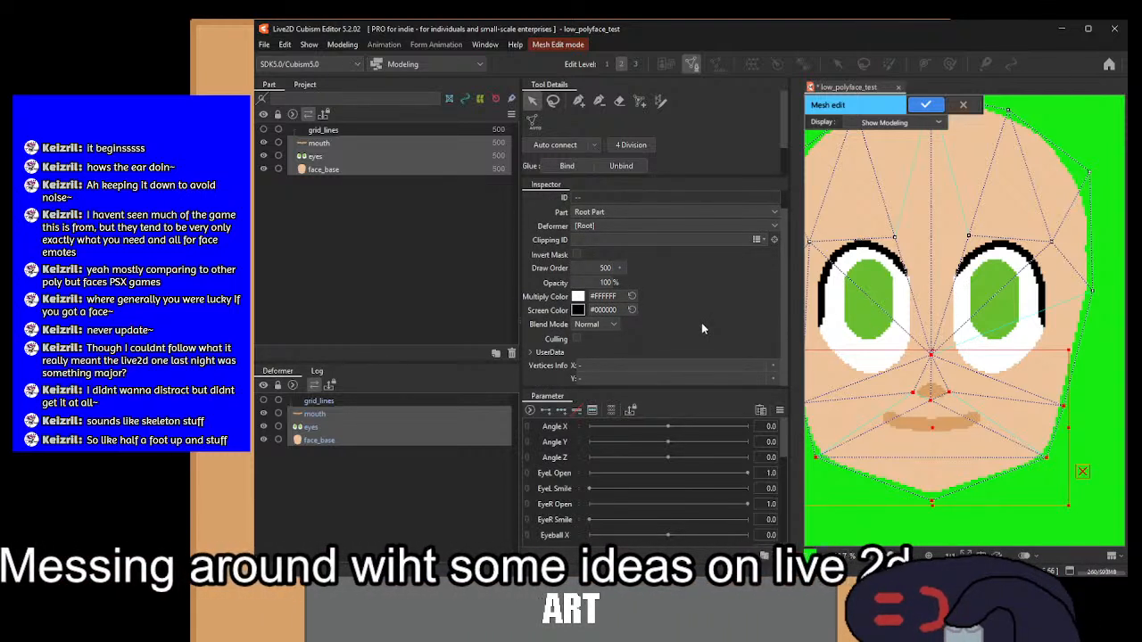
scroll(702, 328, up, 1)
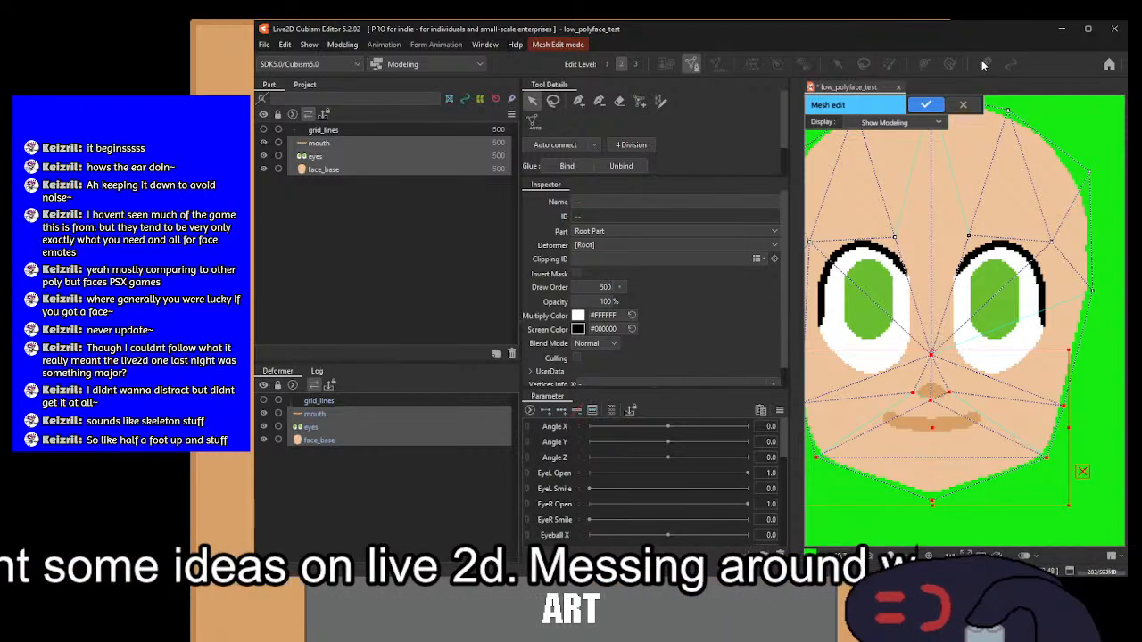
key(Return)
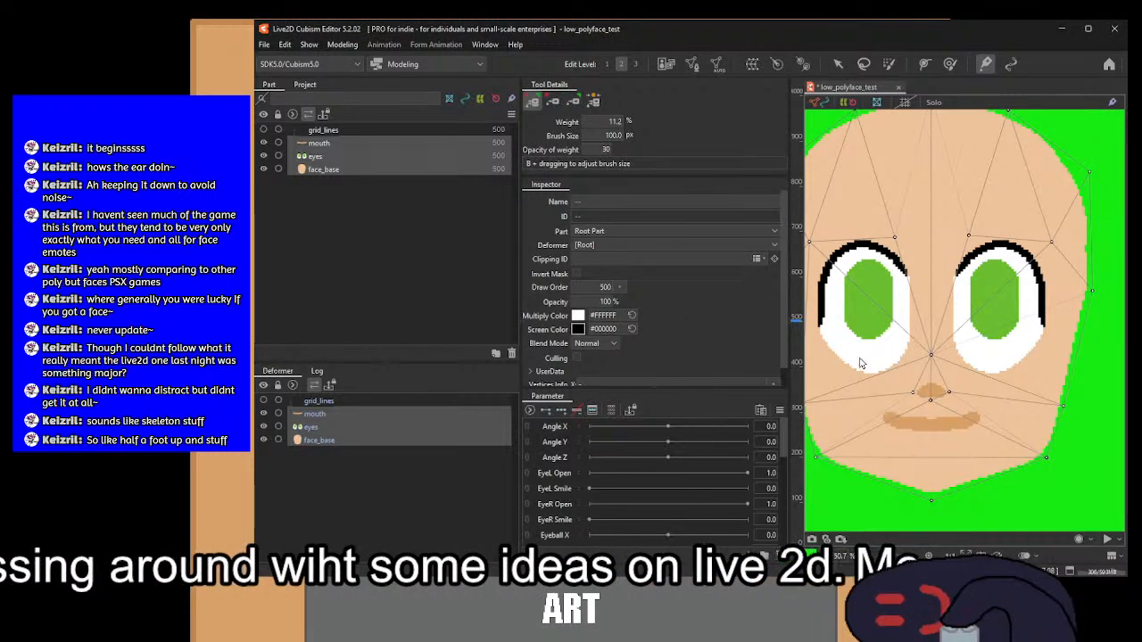
Step: Switch the Glue tool to its second weight brush and set the weight to 100%
drag(929, 406, 948, 319)
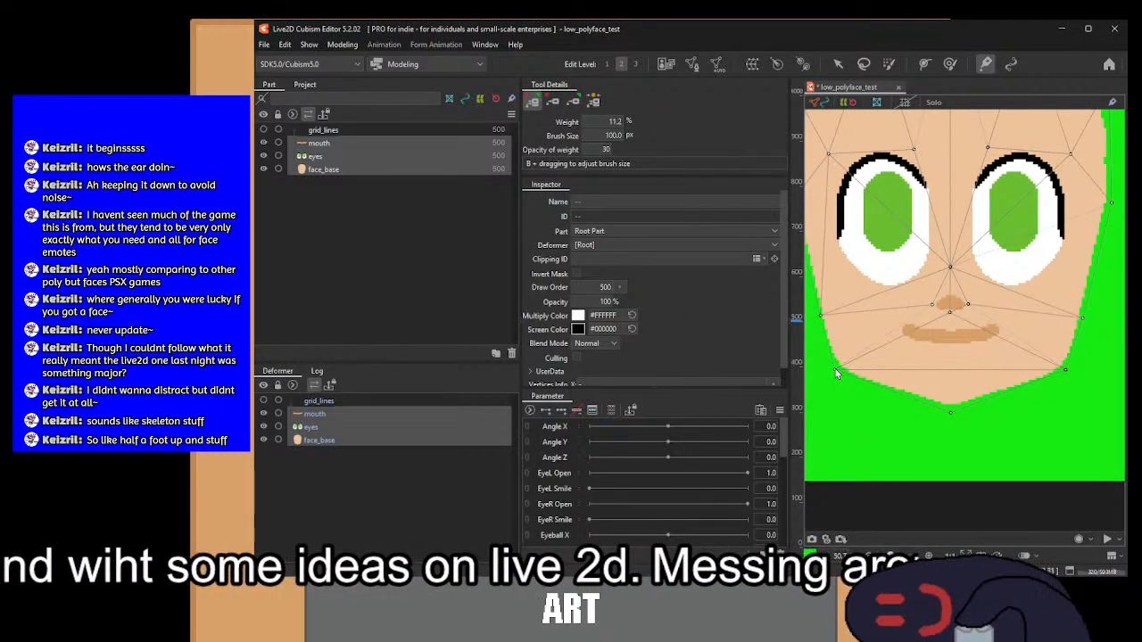
click(553, 102)
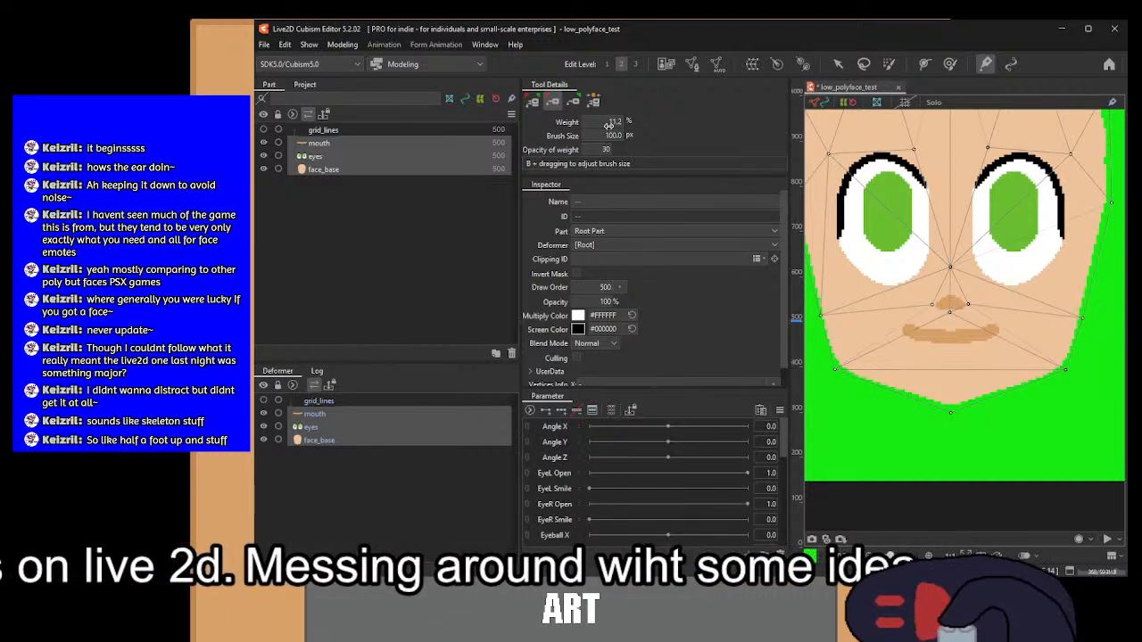
double_click(612, 123)
text(100)
key(Return)
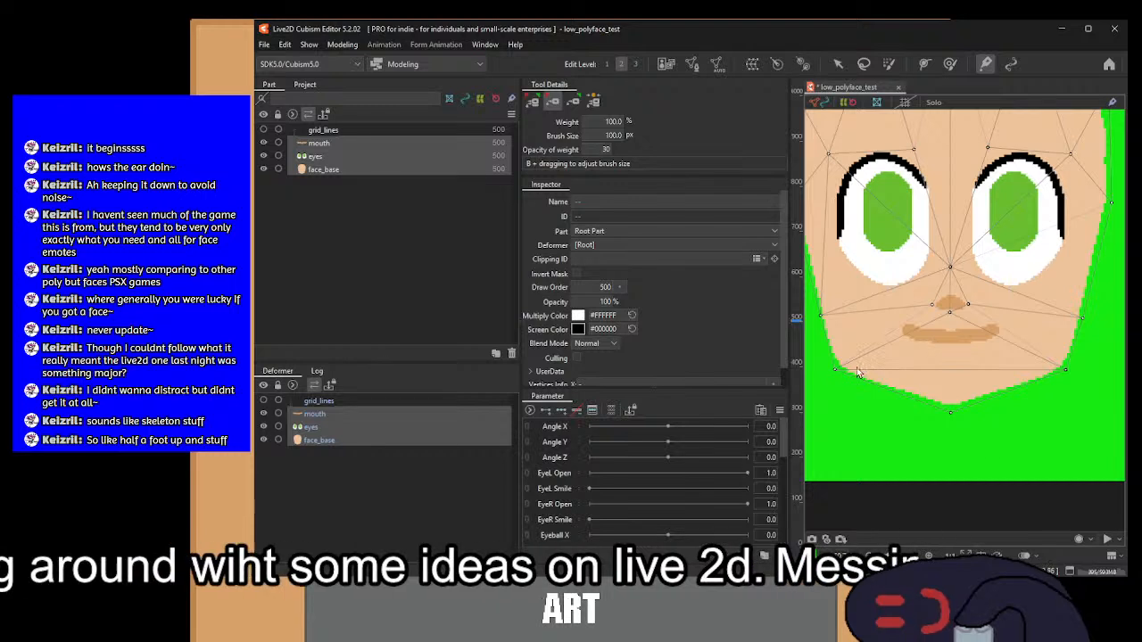
Step: Try to bind the chin vertex with Glue, narrowing the selection to eyes and face_base, and leave mesh editing
double_click(946, 414)
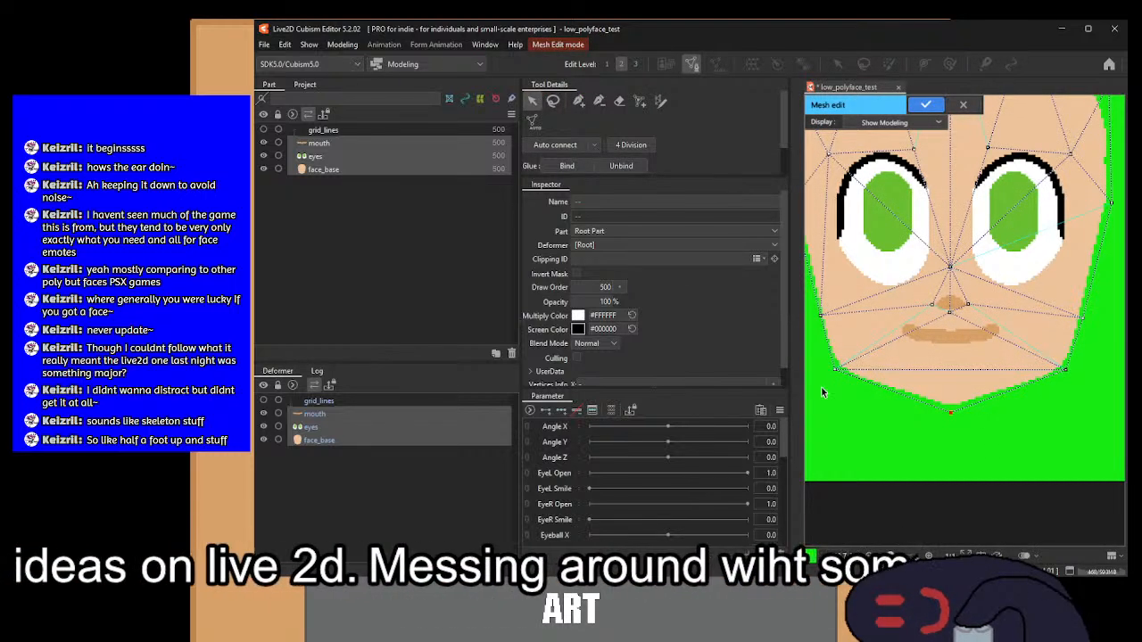
click(566, 166)
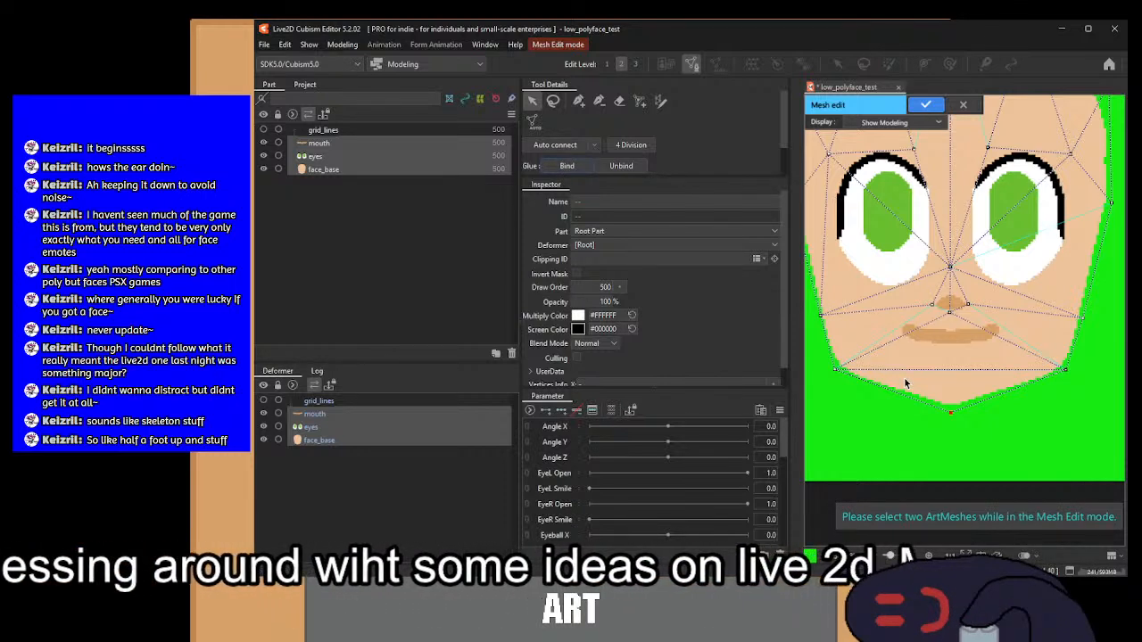
click(316, 428)
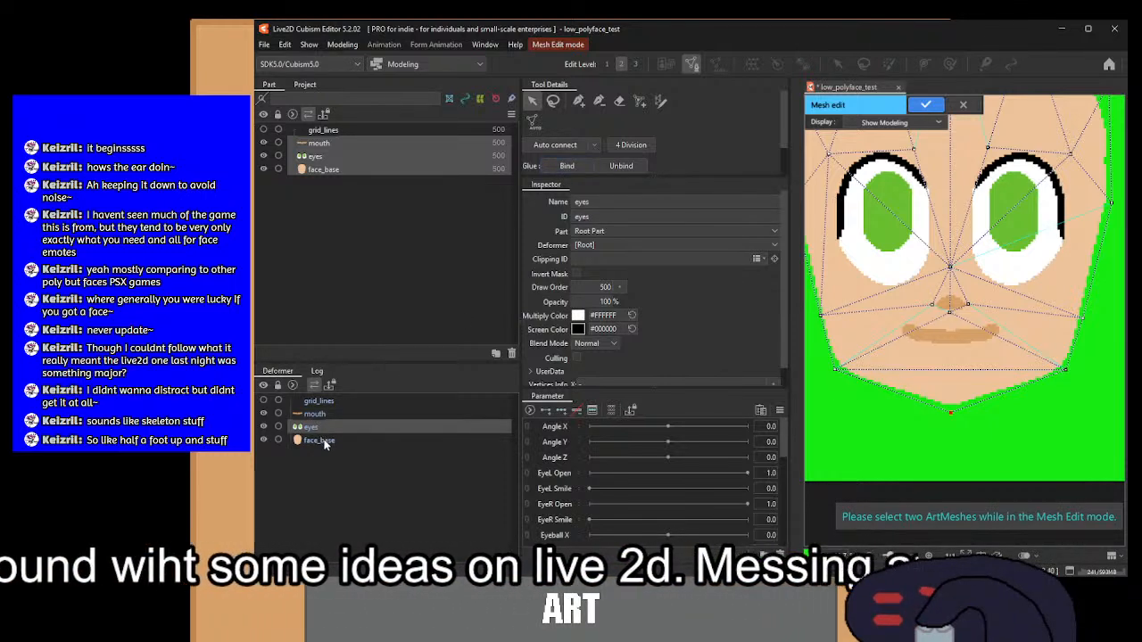
ctrl+click(319, 440)
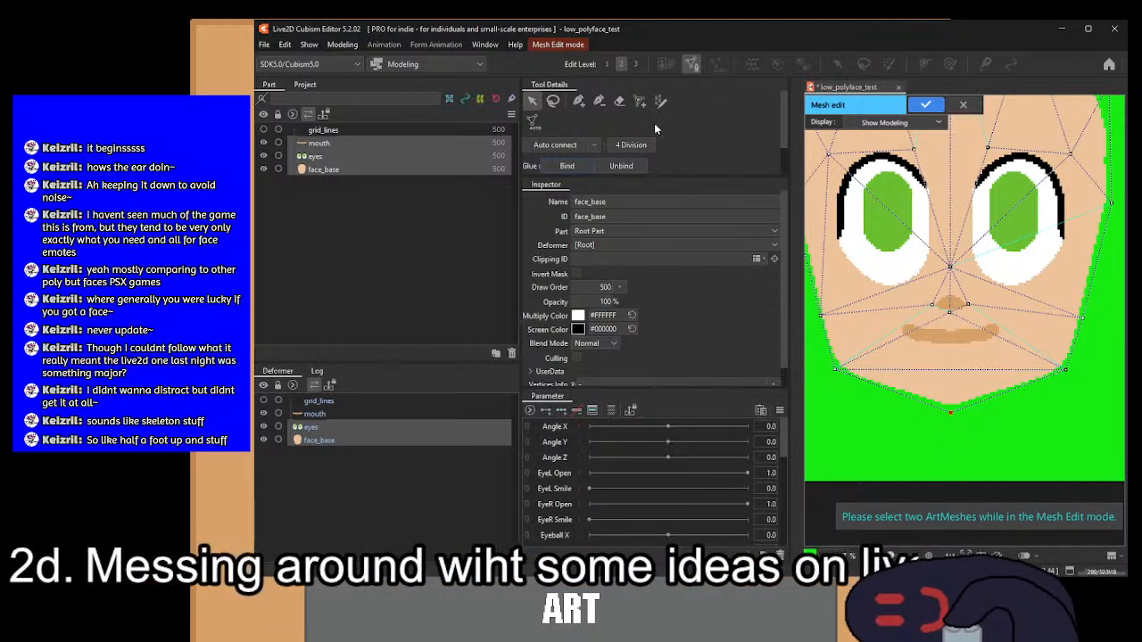
click(926, 105)
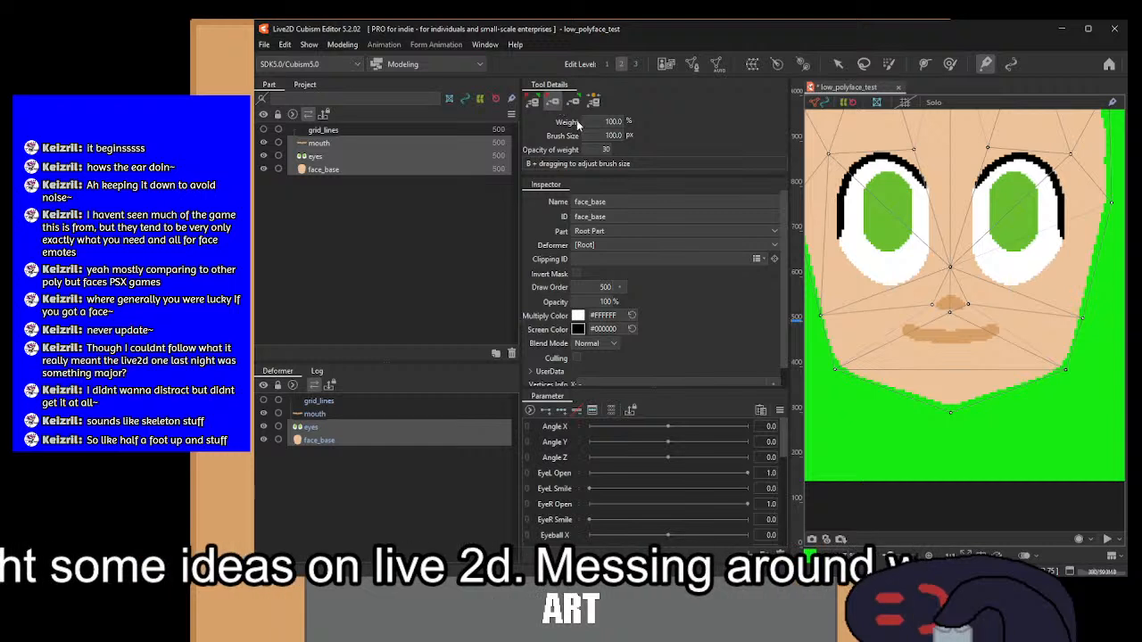
key(ctrl+e)
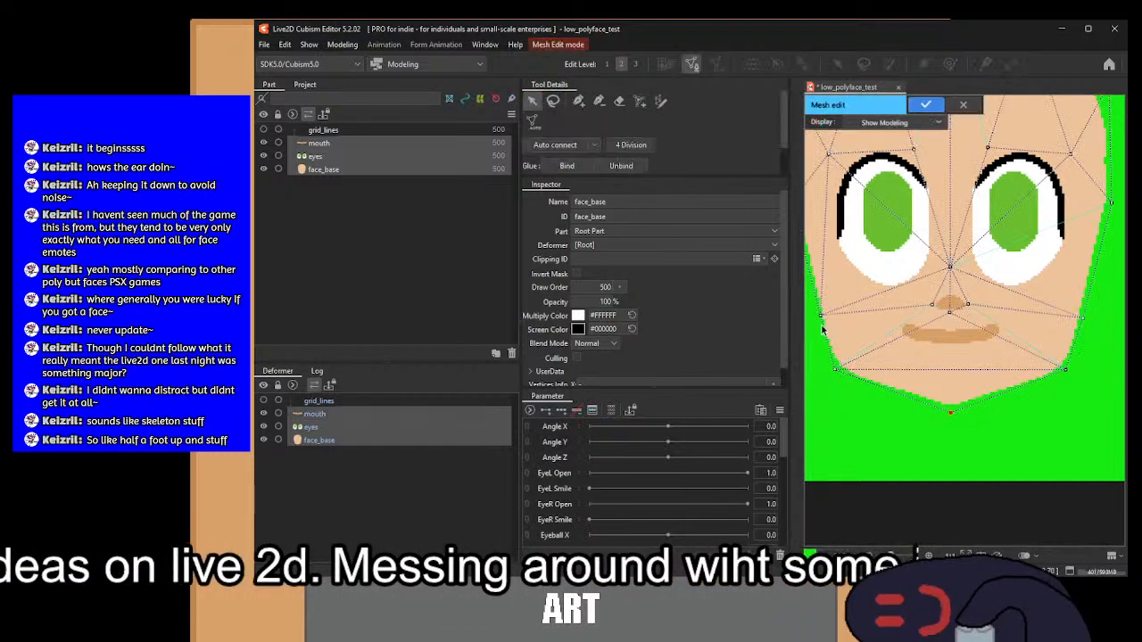
click(926, 105)
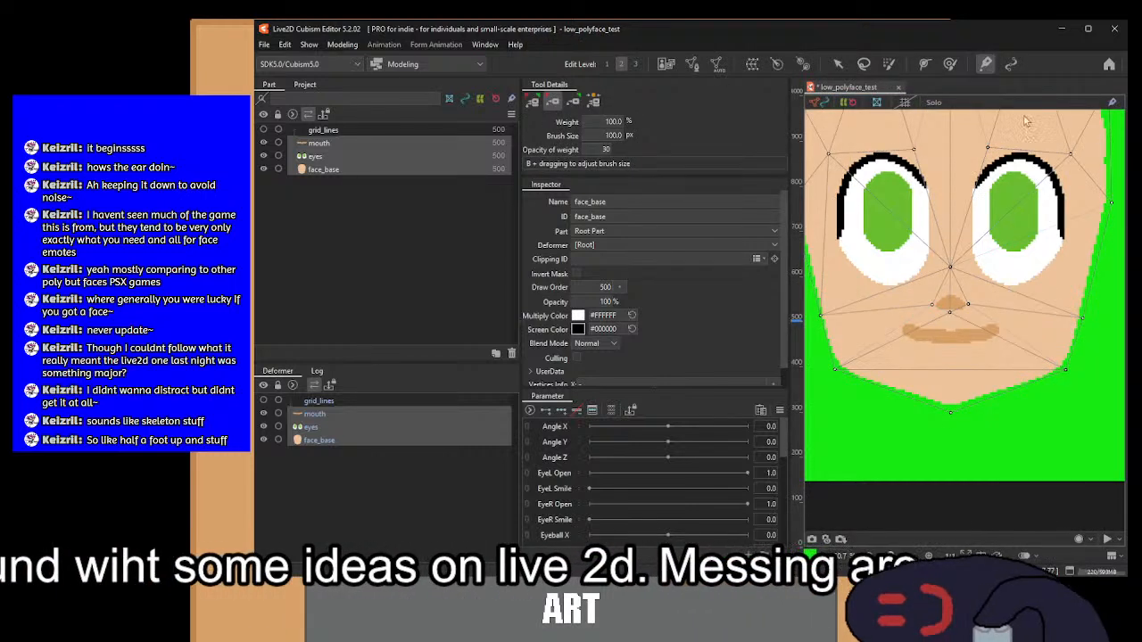
Step: Turn the application of Glue off and back on for the model view
click(1114, 102)
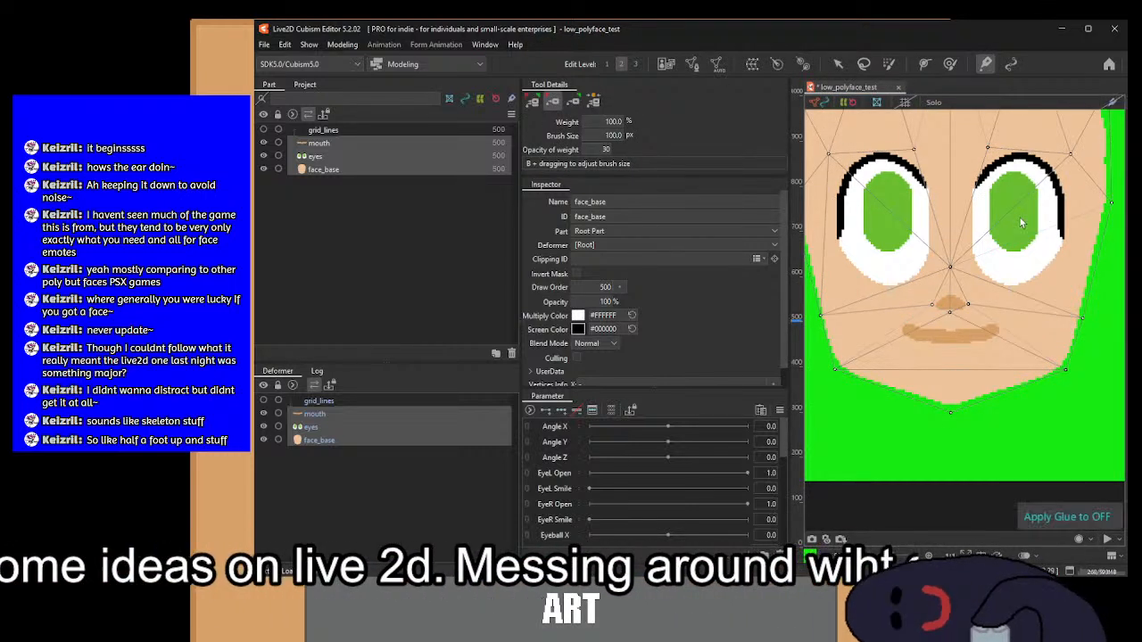
click(1114, 102)
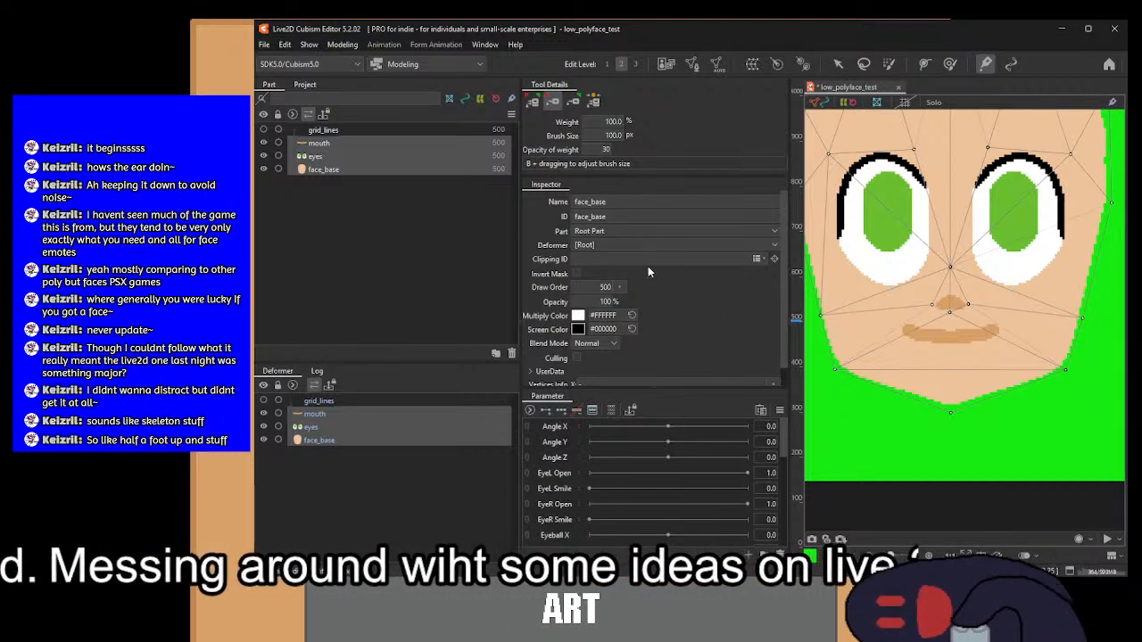
Step: Select only the face_base part and set the Glue tool's opacity of weight to 100
click(374, 438)
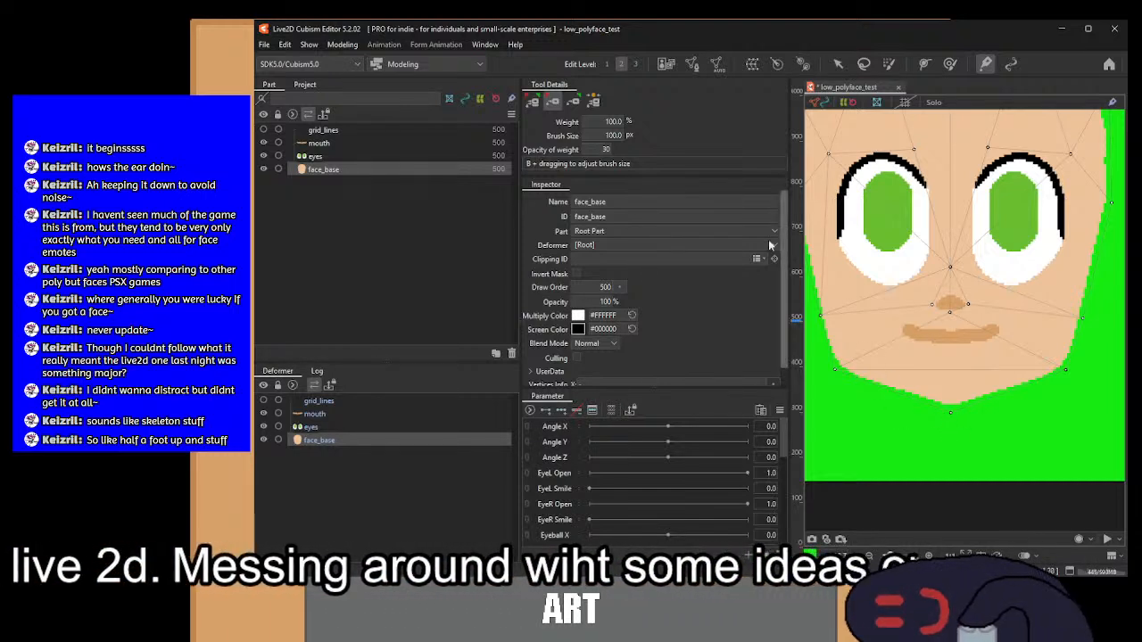
click(604, 149)
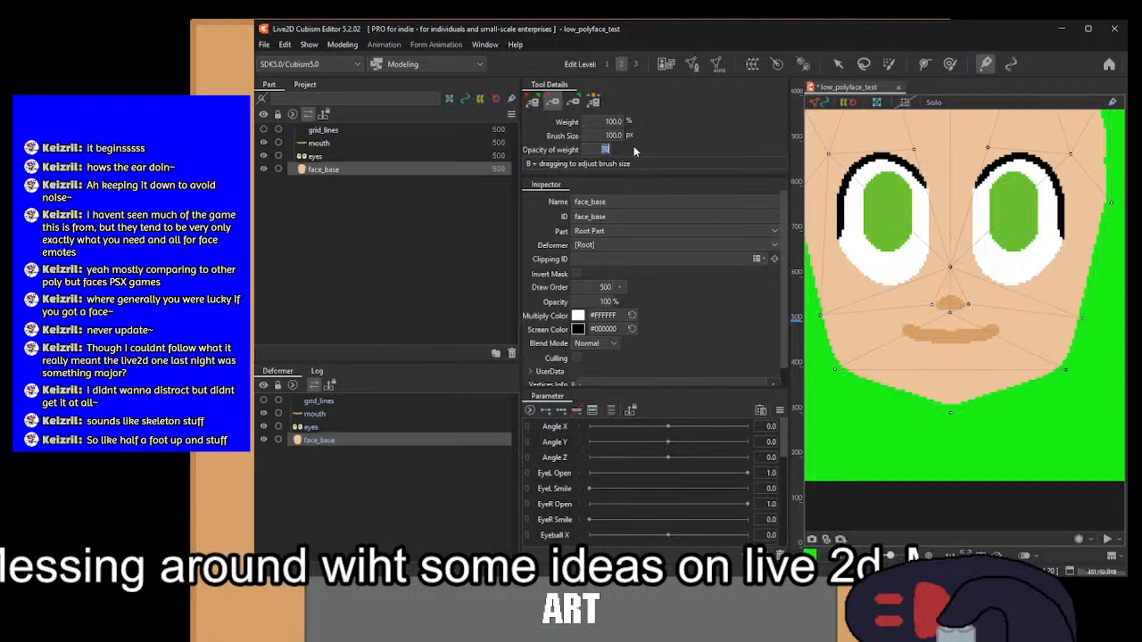
text(100)
key(Return)
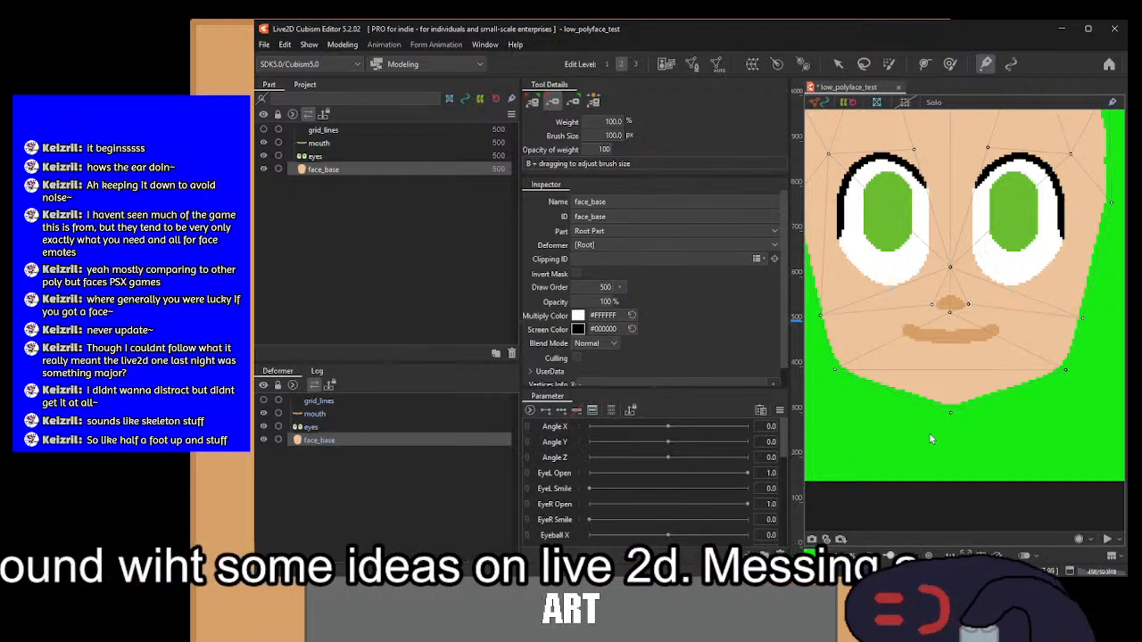
scroll(952, 414, up, 5)
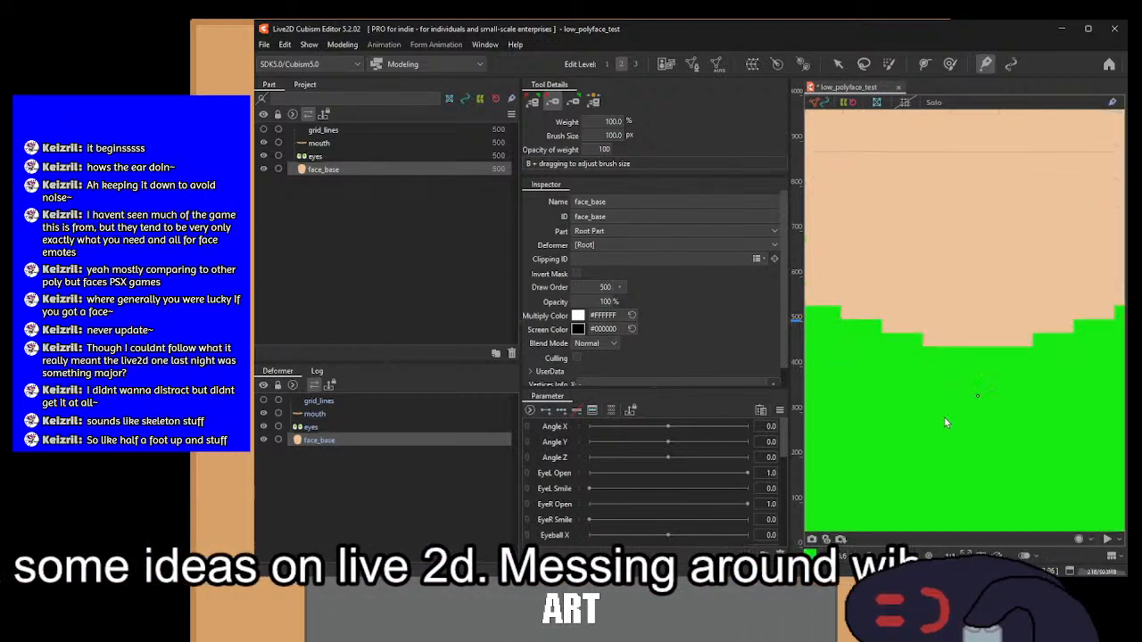
scroll(857, 242, down, 3)
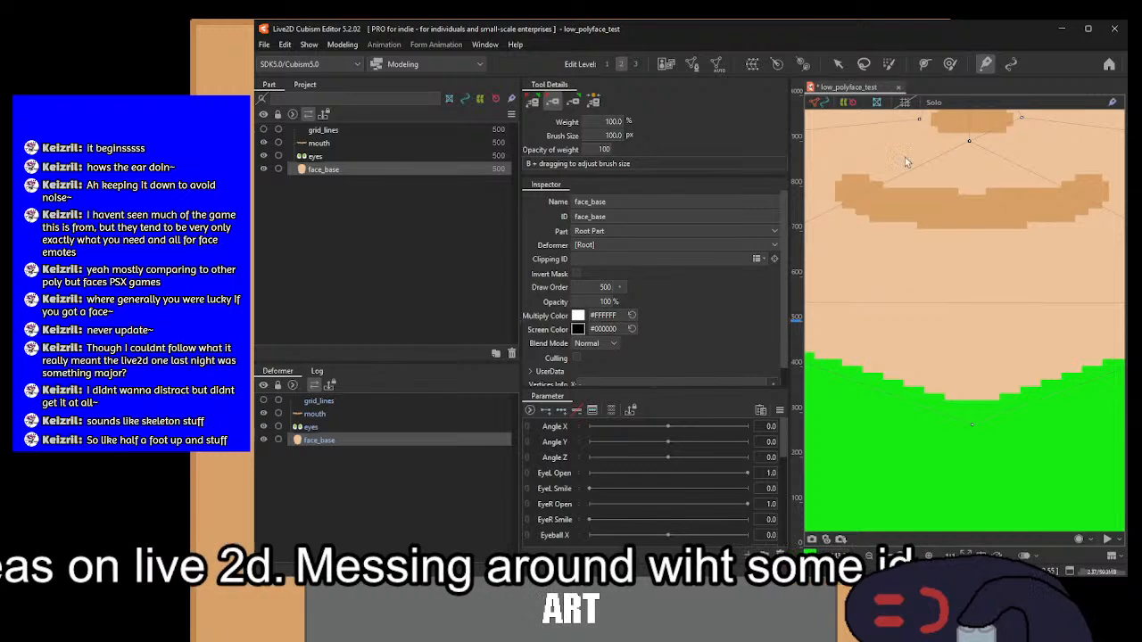
scroll(905, 157, down, 4)
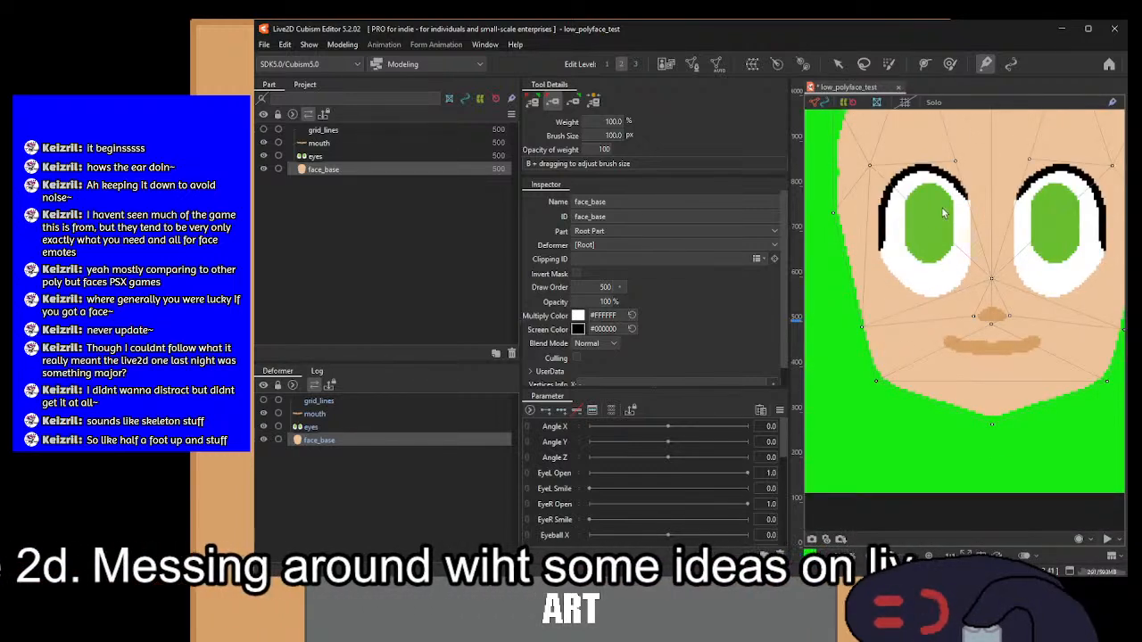
Step: Try the Glue tool's third weight brush on face_base's chin vertex and close mesh editing
click(575, 102)
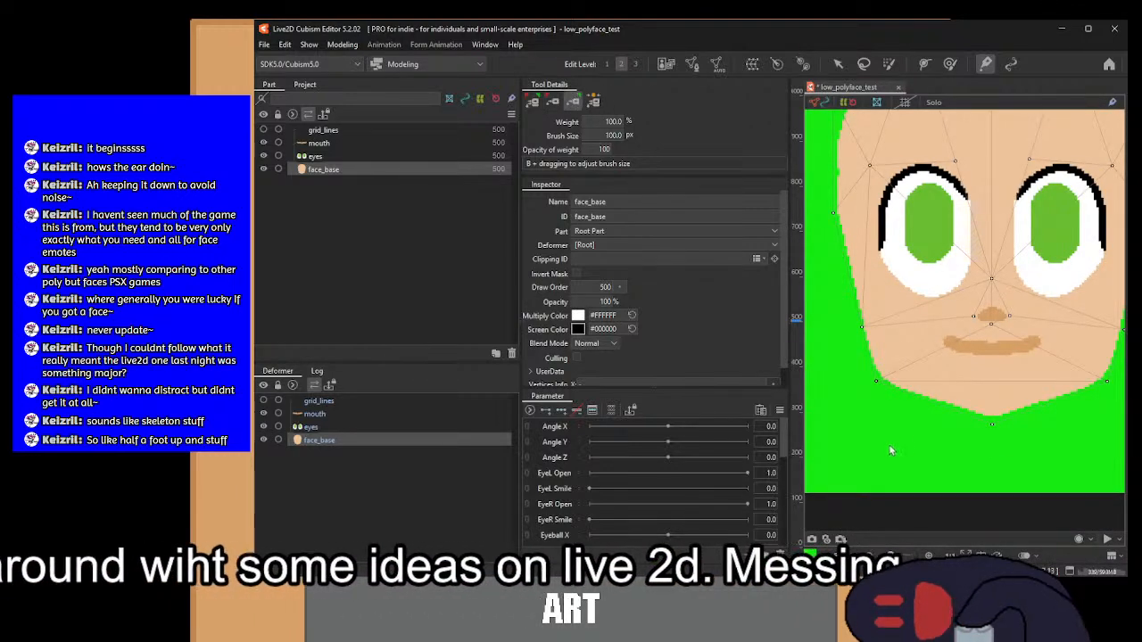
double_click(991, 421)
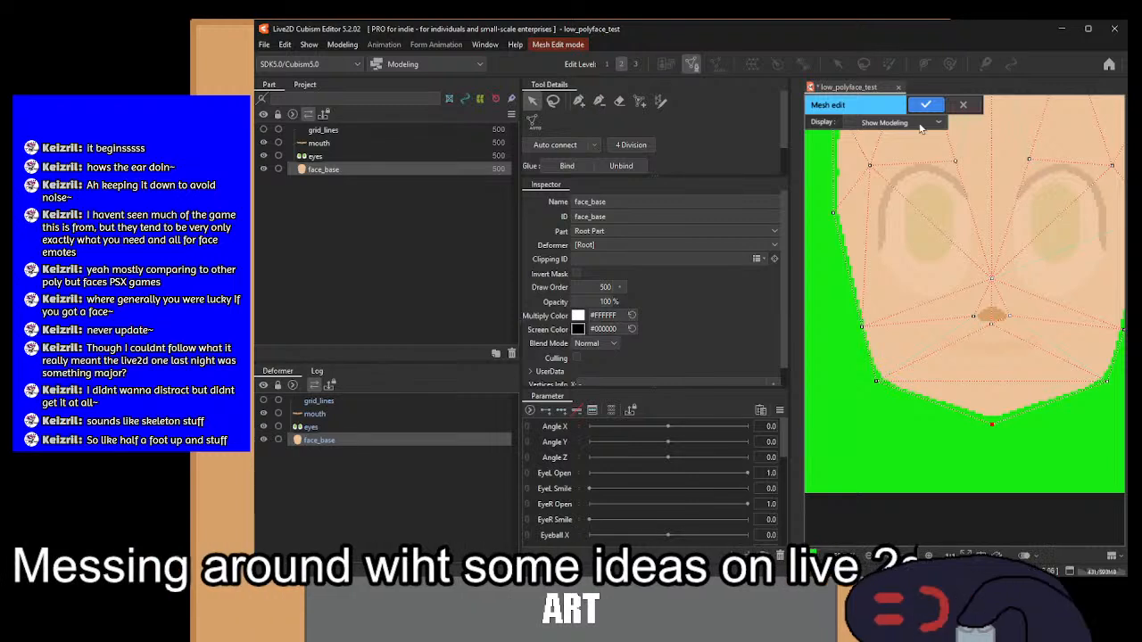
click(926, 105)
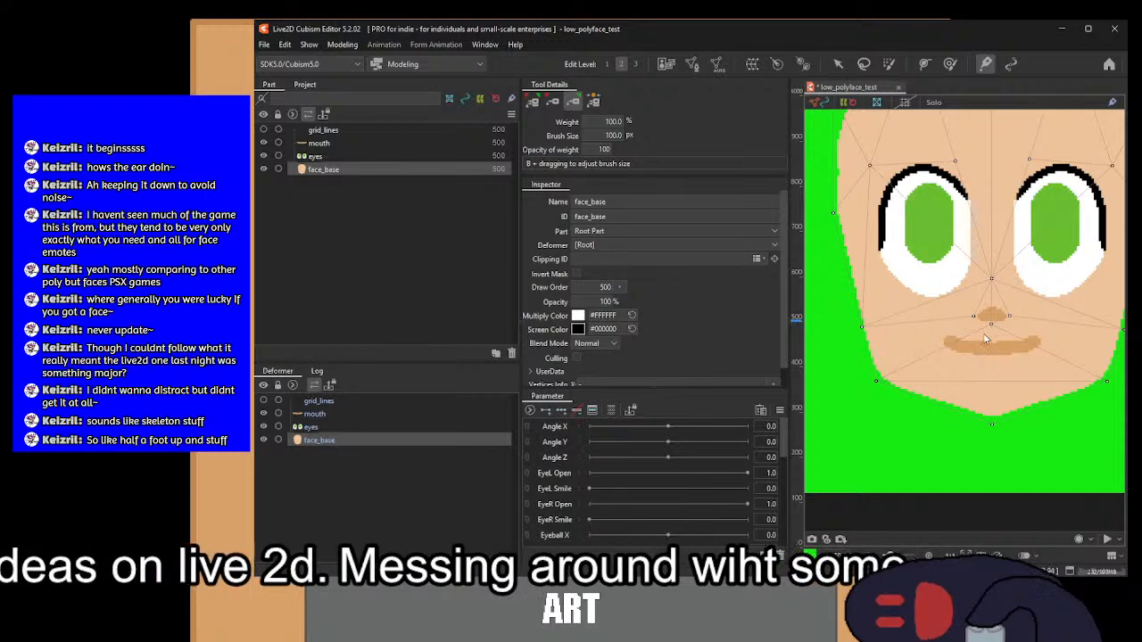
drag(991, 330, 970, 410)
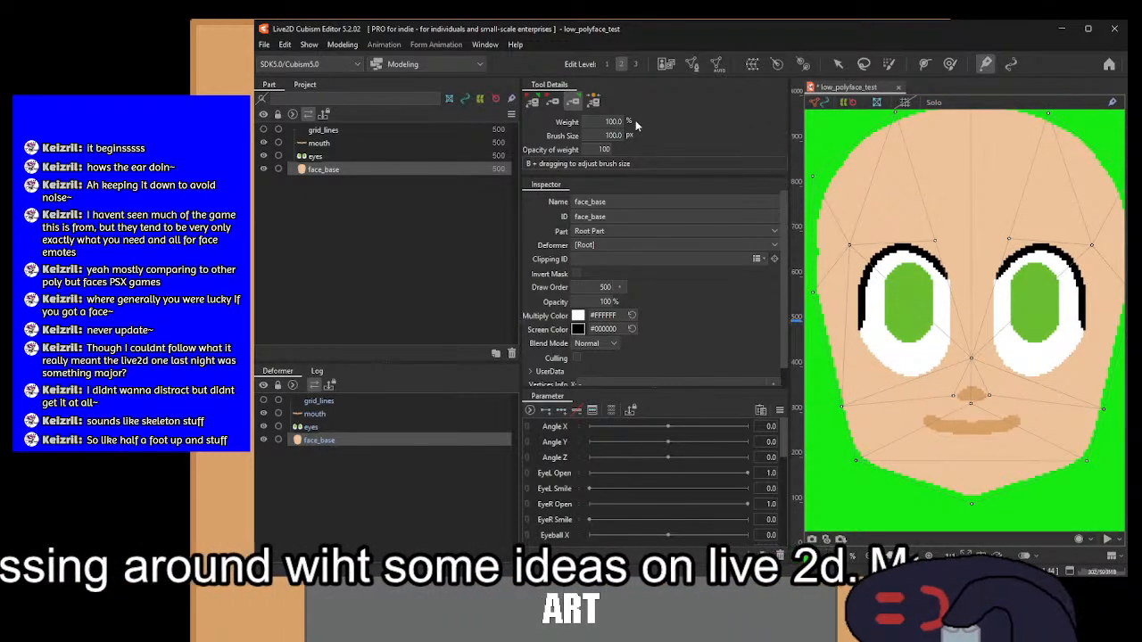
Step: Add three keys on Angle X for face_base with the Arrow tool active, and set Angle X to -30
click(838, 63)
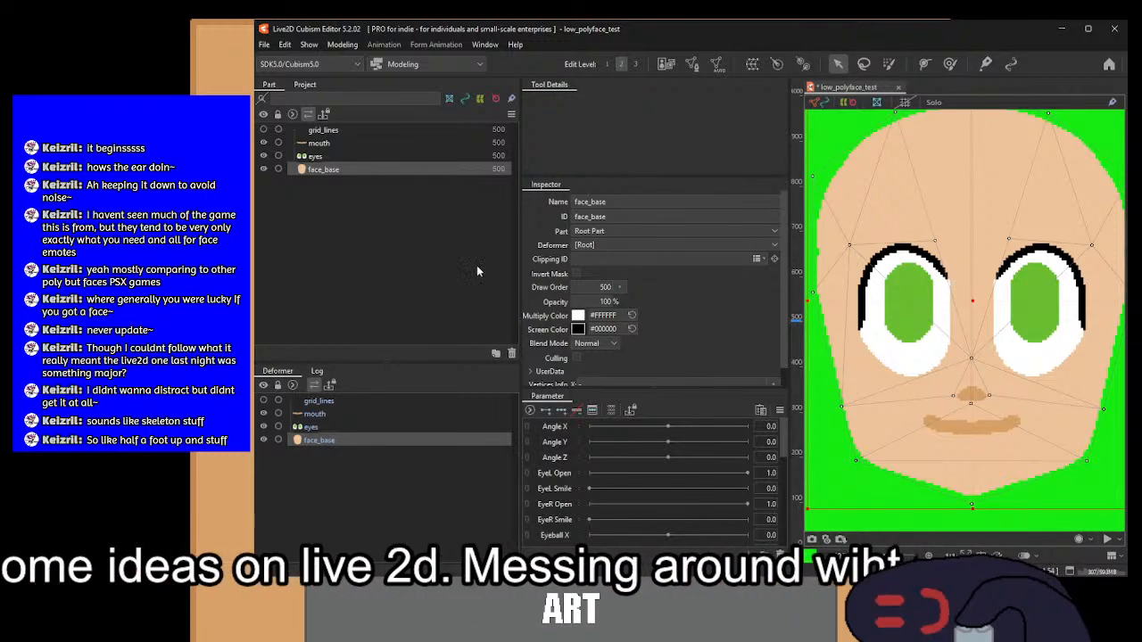
scroll(922, 334, down, 2)
scroll(953, 369, up, 2)
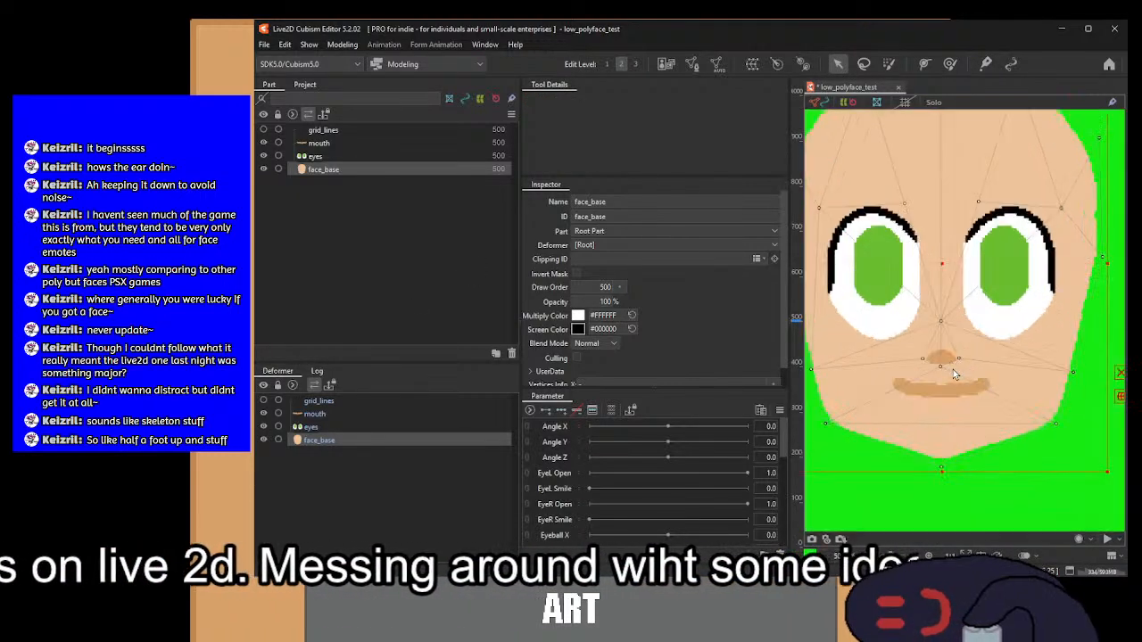
click(565, 429)
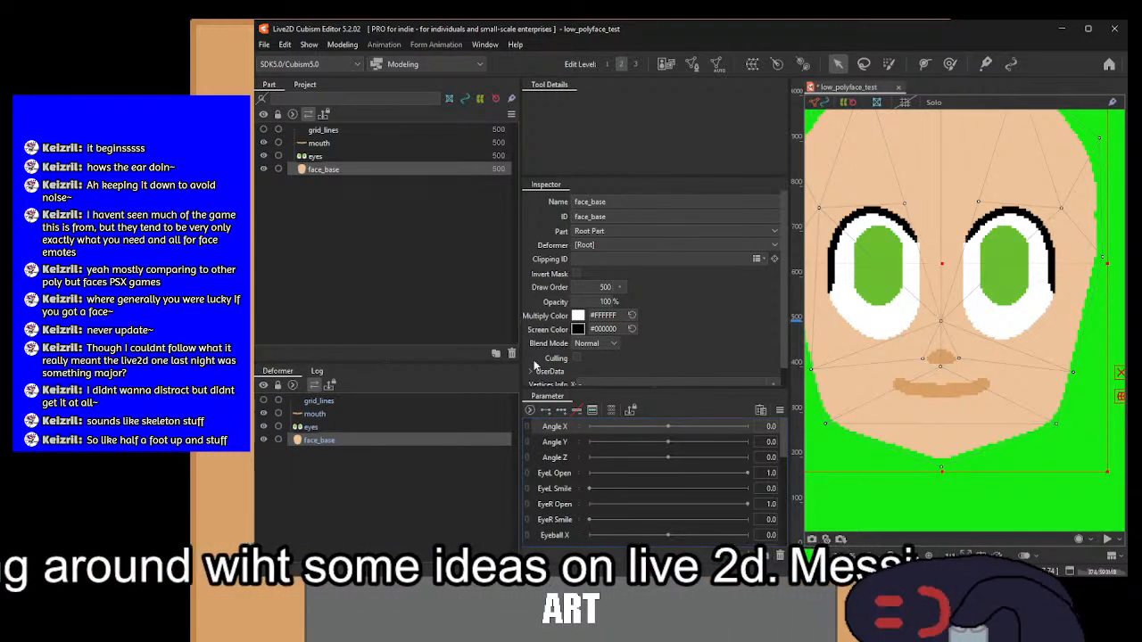
click(560, 413)
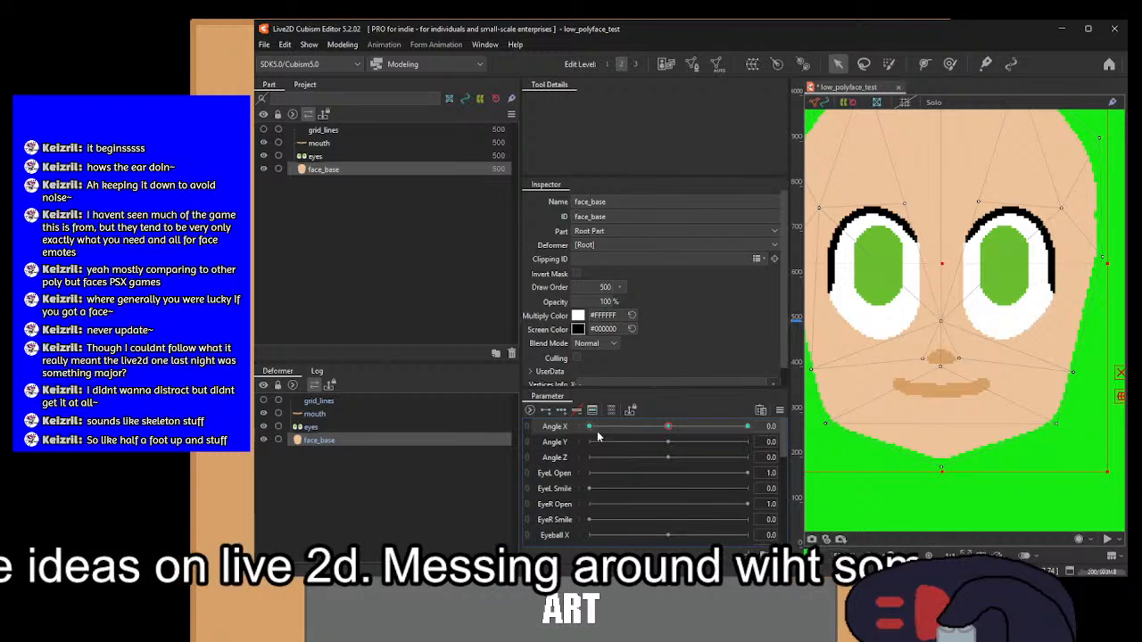
click(589, 427)
scroll(949, 372, up, 3)
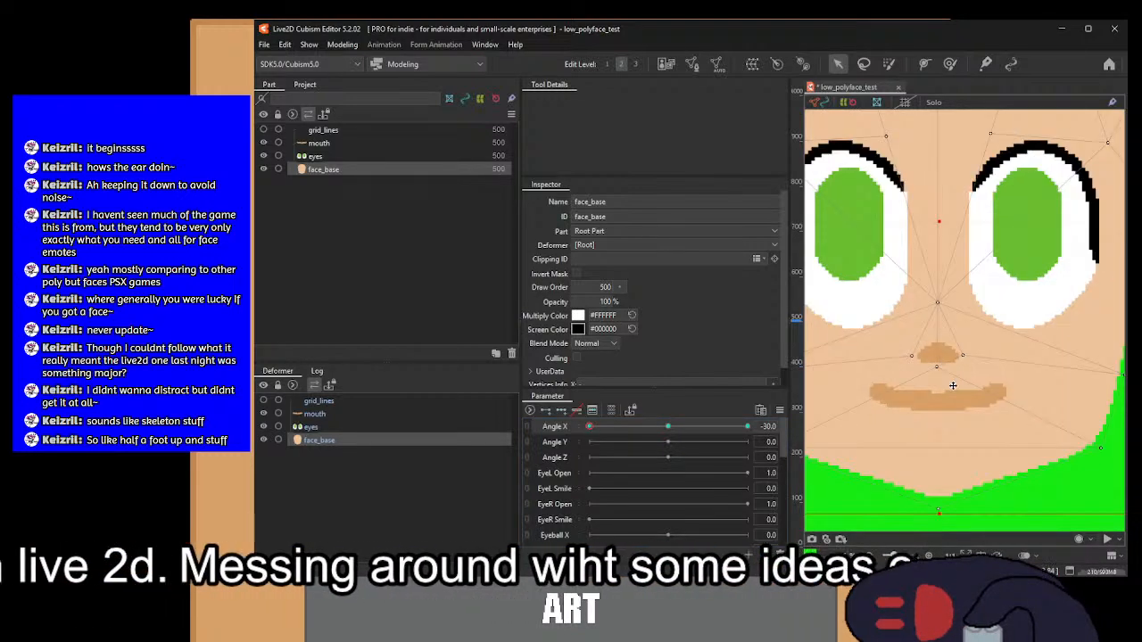
scroll(949, 372, down, 3)
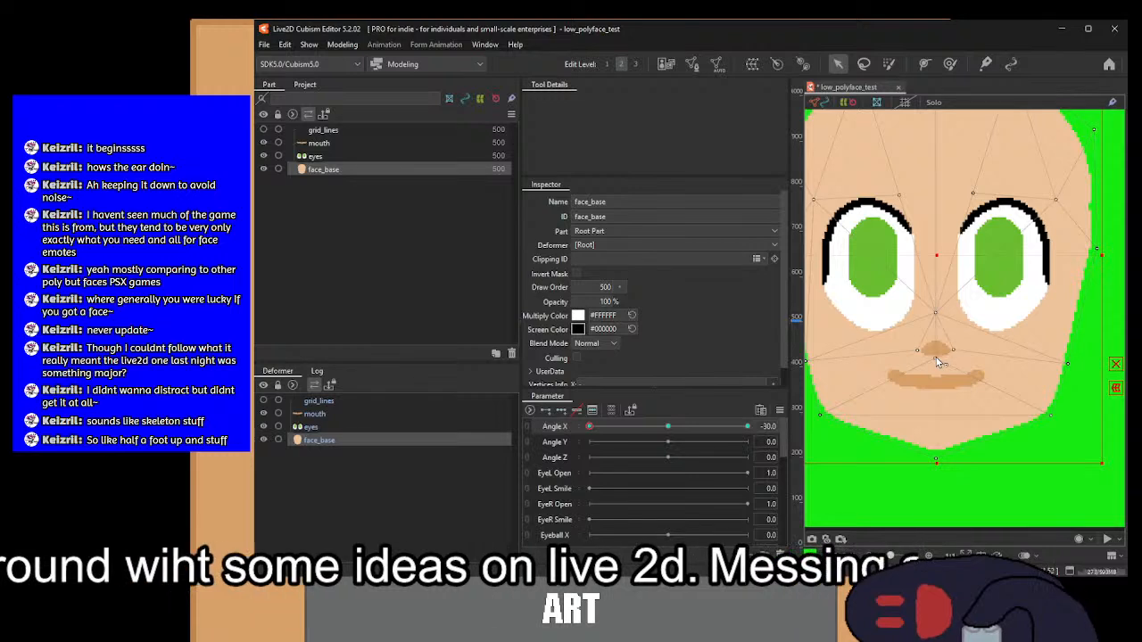
drag(916, 304, 977, 370)
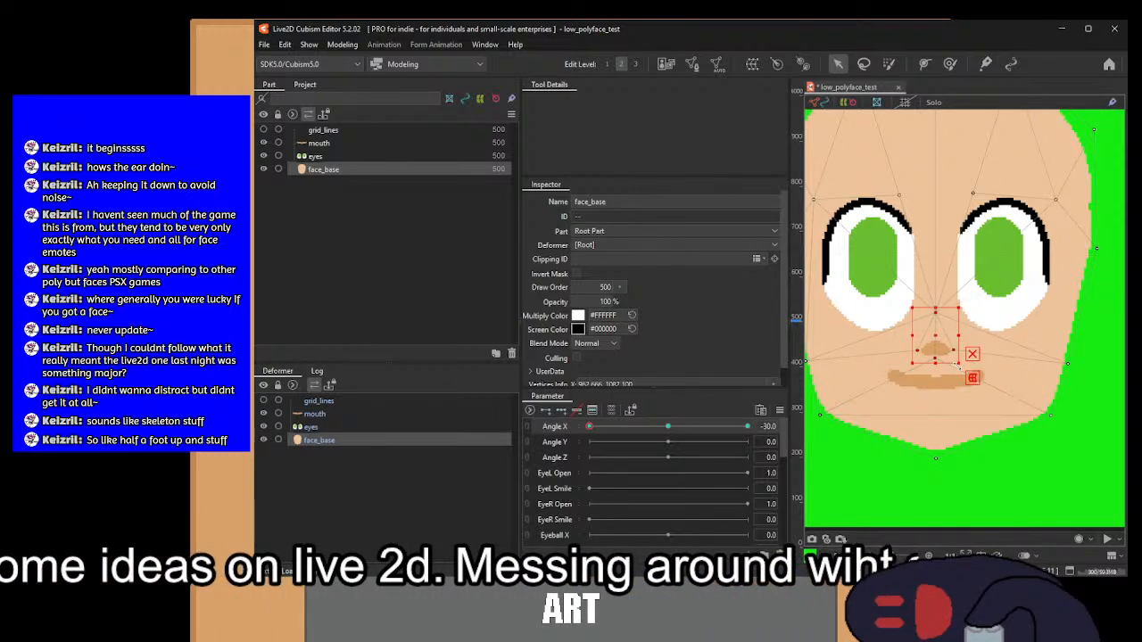
Step: Add three Angle X keys to the mouth part and to the eyes part
click(319, 414)
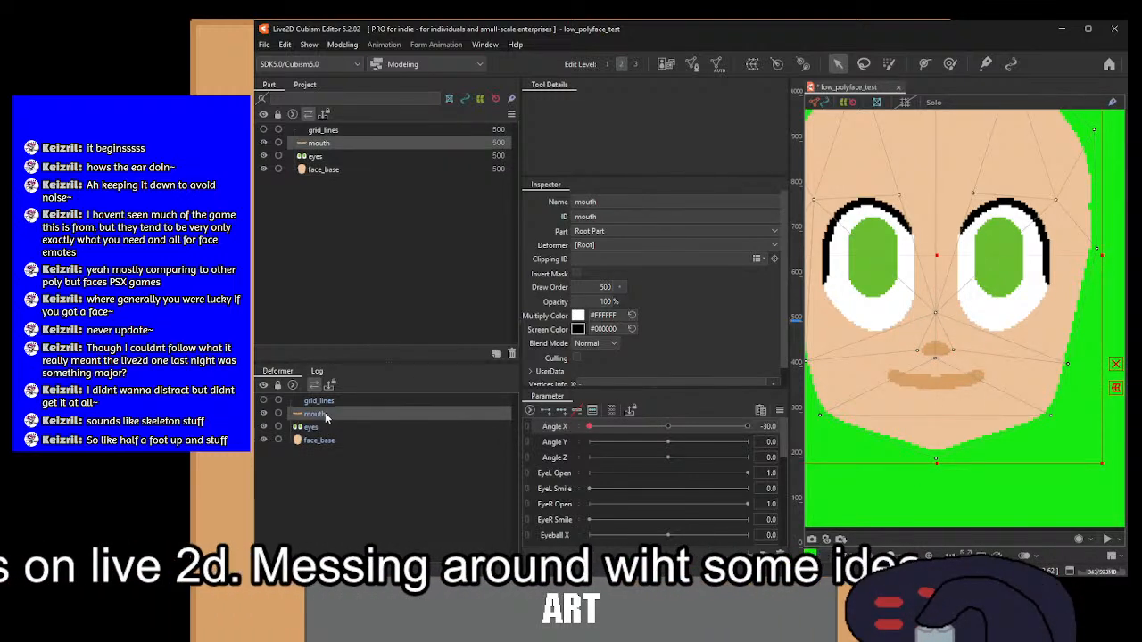
click(592, 411)
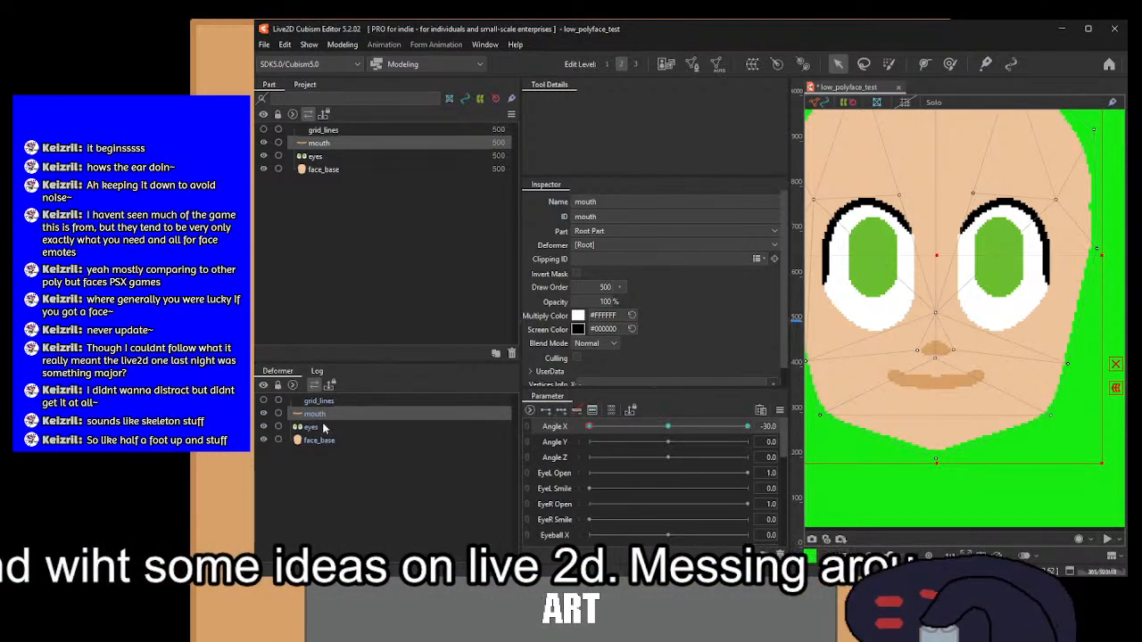
key(Down)
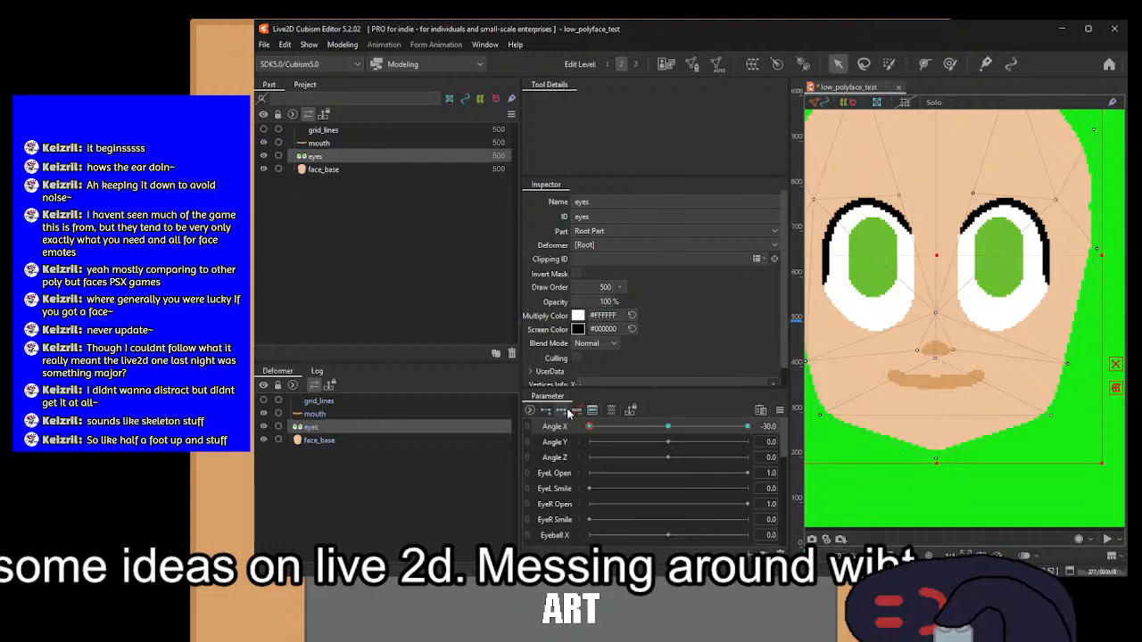
Step: Select mouth, eyes and face_base together and try moving the vertices around the nose sideways to beneath the left-hand eye
click(316, 415)
click(316, 427)
ctrl+click(318, 440)
scroll(936, 334, up, 2)
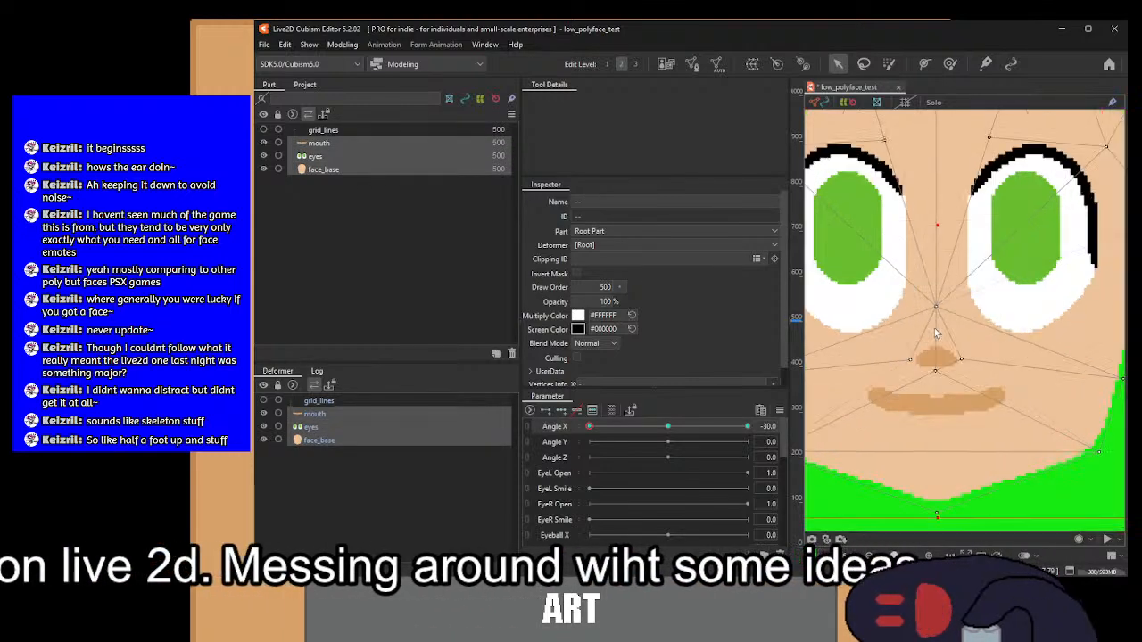
scroll(969, 375, down, 1)
scroll(971, 371, up, 1)
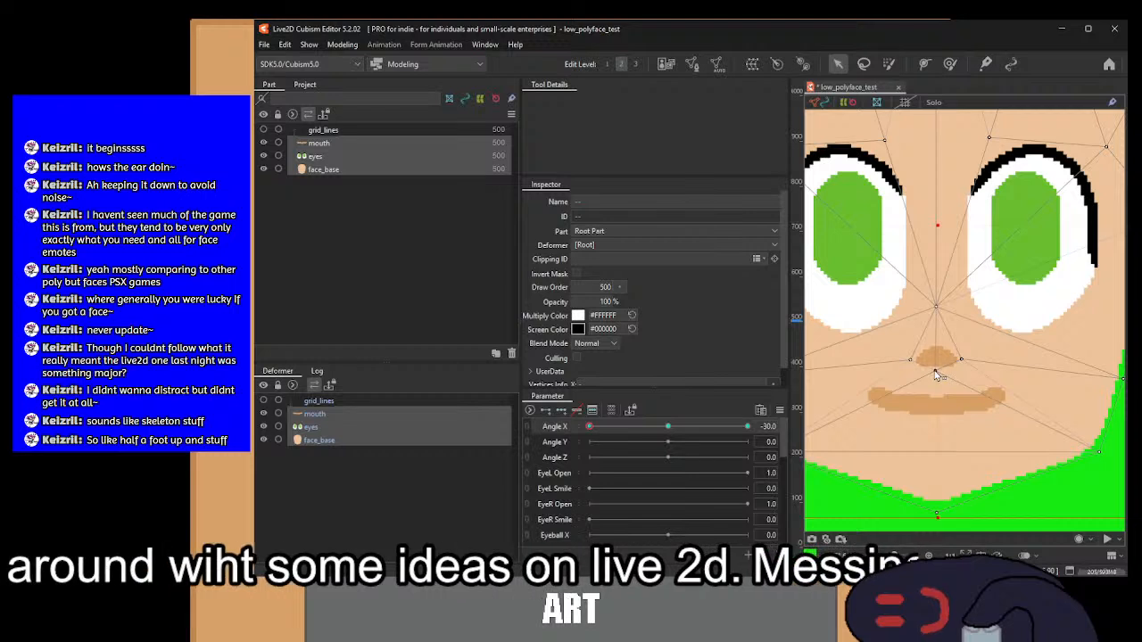
click(936, 374)
shift+click(911, 359)
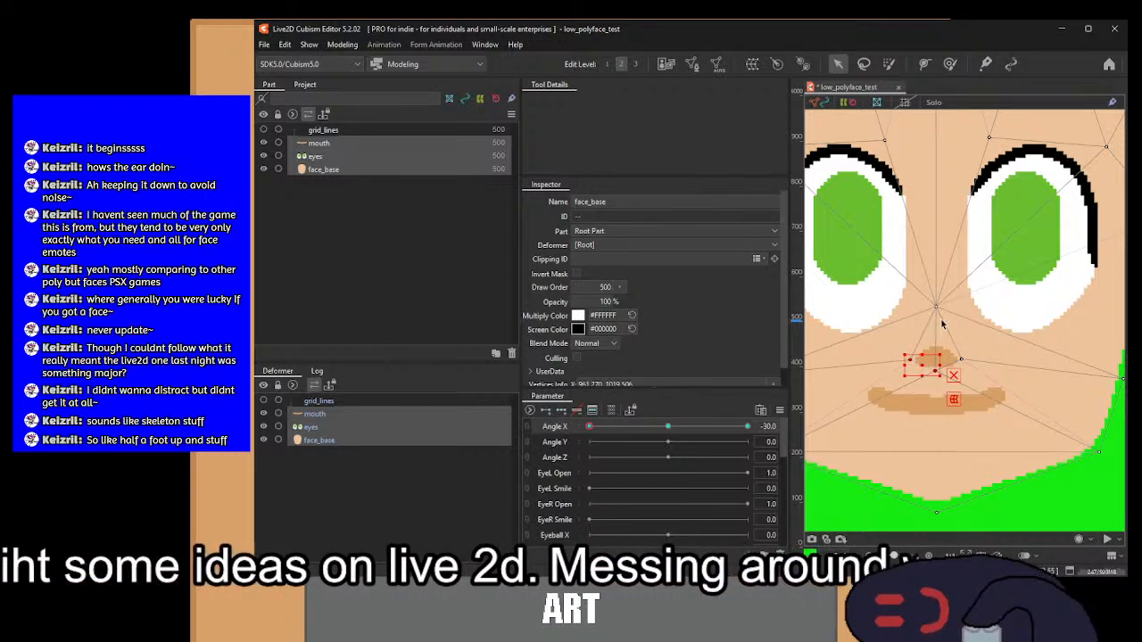
shift+click(936, 306)
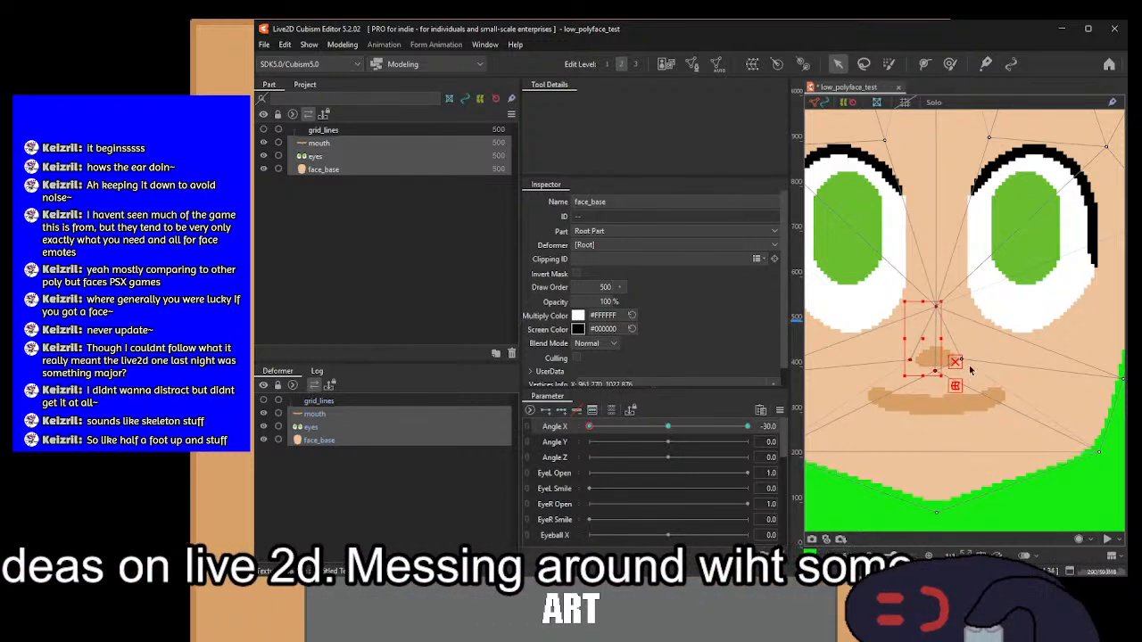
scroll(968, 365, up, 5)
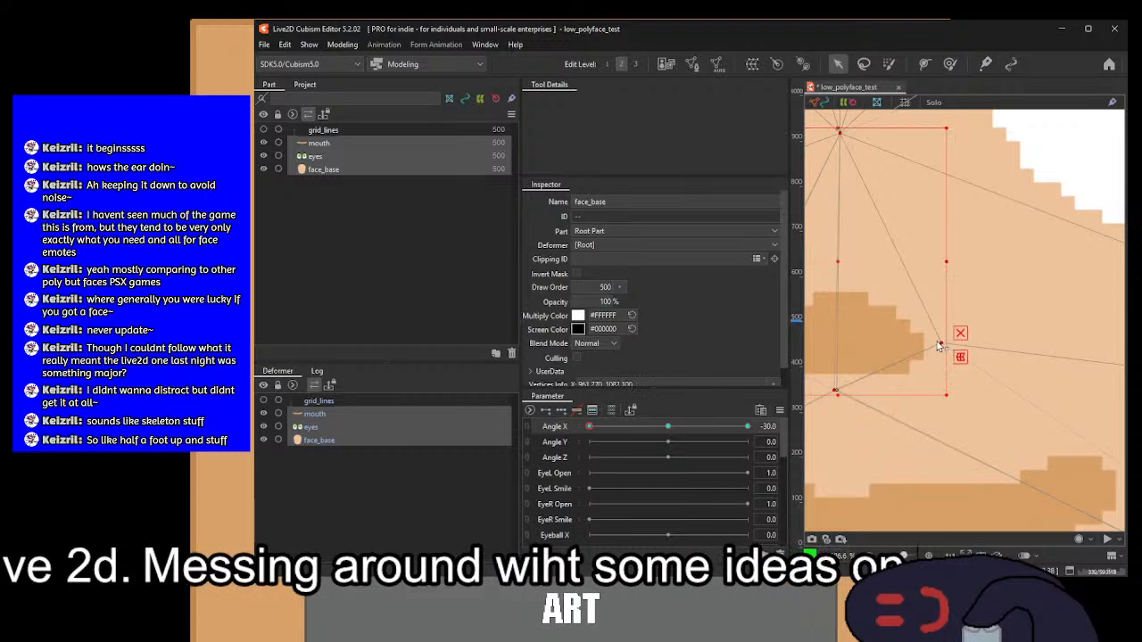
scroll(939, 346, down, 5)
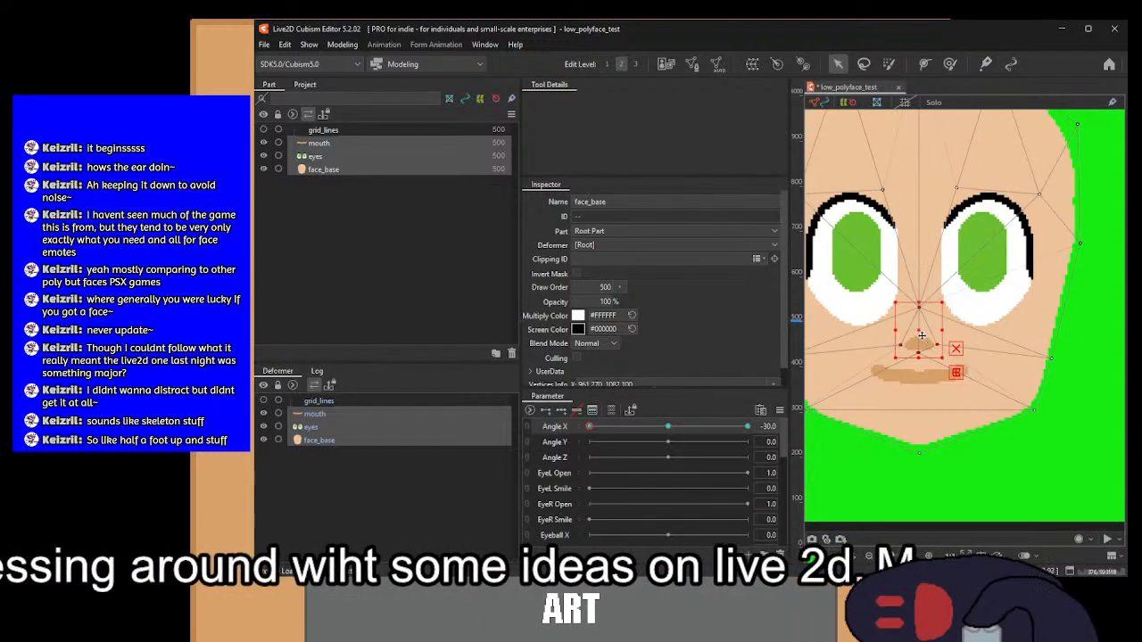
drag(917, 333, 857, 332)
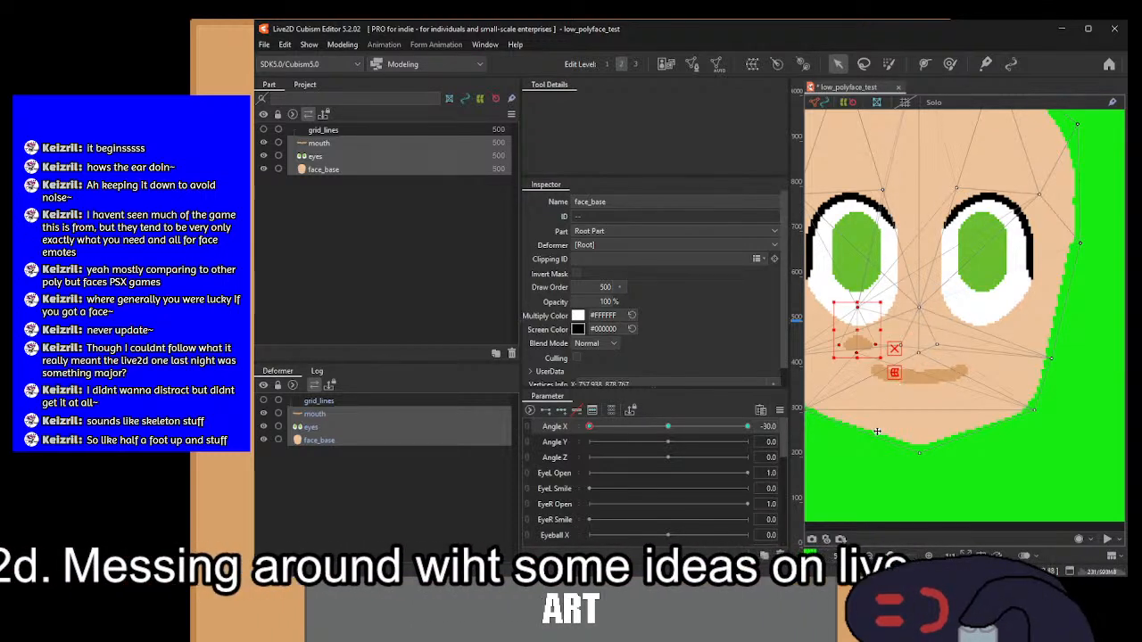
Step: Undo the nose shift and reselect the vertices around the nose across the selected parts
scroll(943, 368, up, 6)
scroll(943, 367, down, 4)
drag(919, 389, 983, 408)
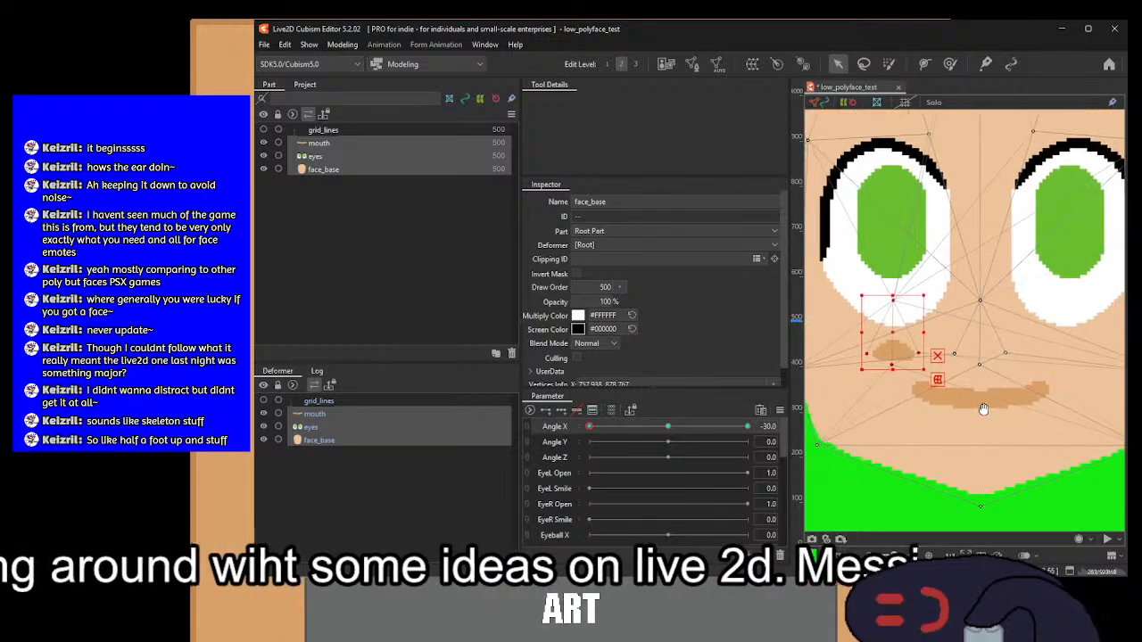
scroll(982, 406, up, 2)
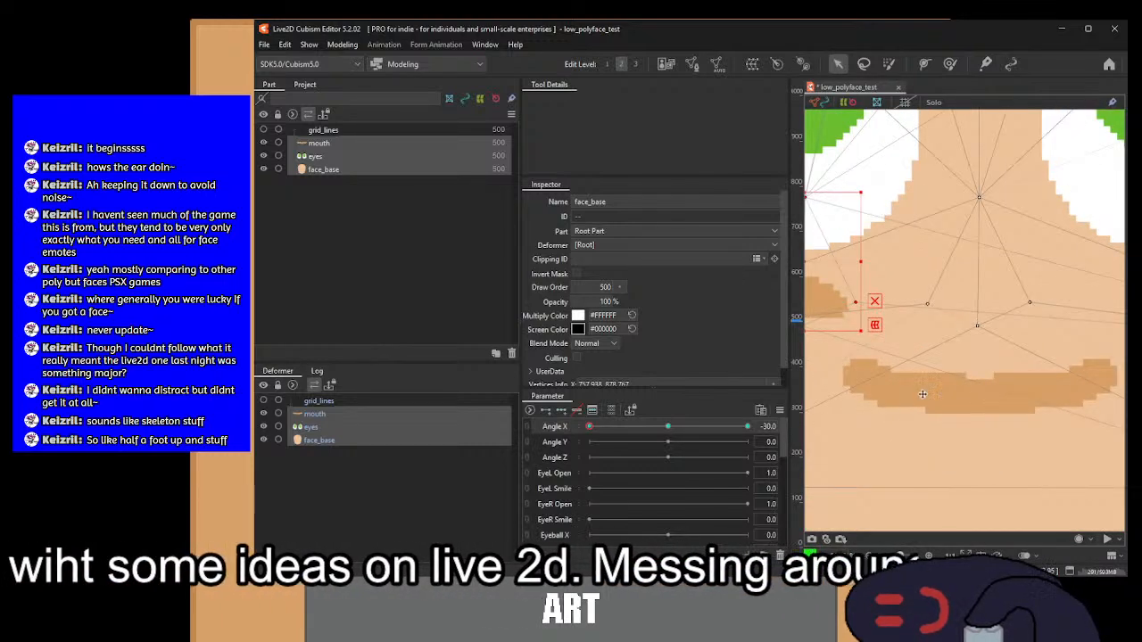
scroll(902, 403, down, 1)
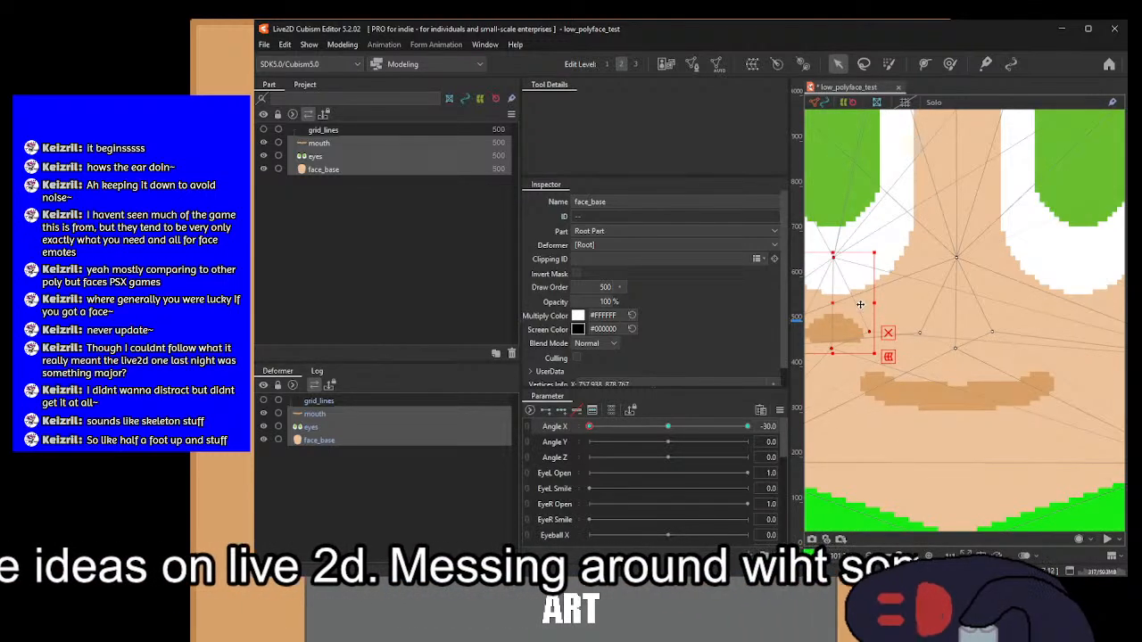
drag(832, 303, 924, 355)
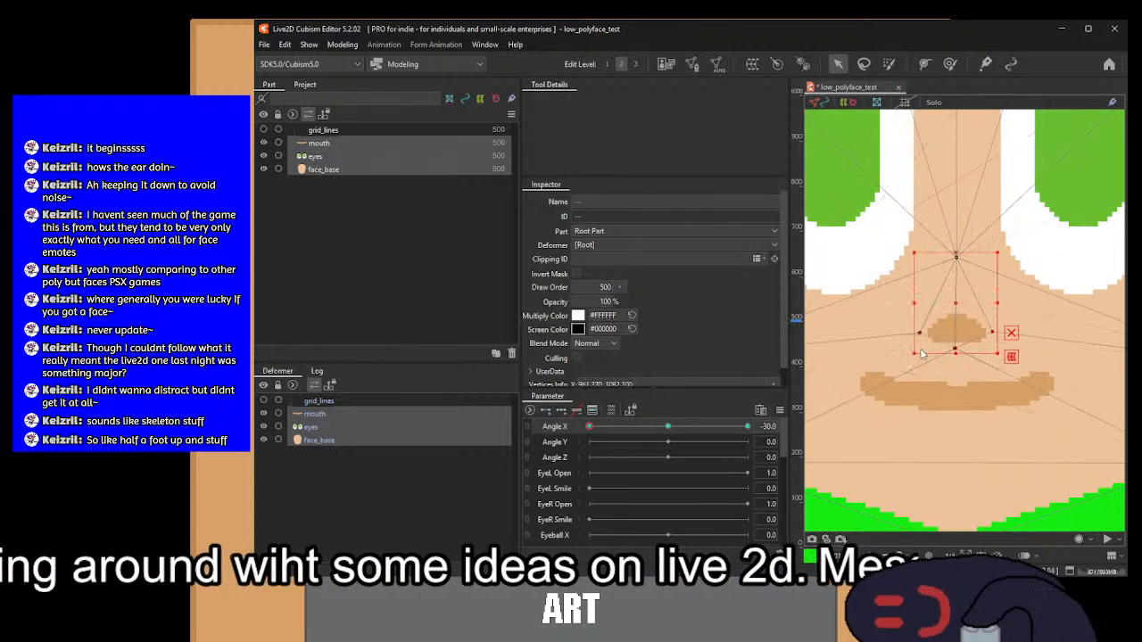
Step: Select only face_base, move its four nose vertices to beneath the left-hand eye at Angle X -30, and narrow the nose slightly
click(365, 426)
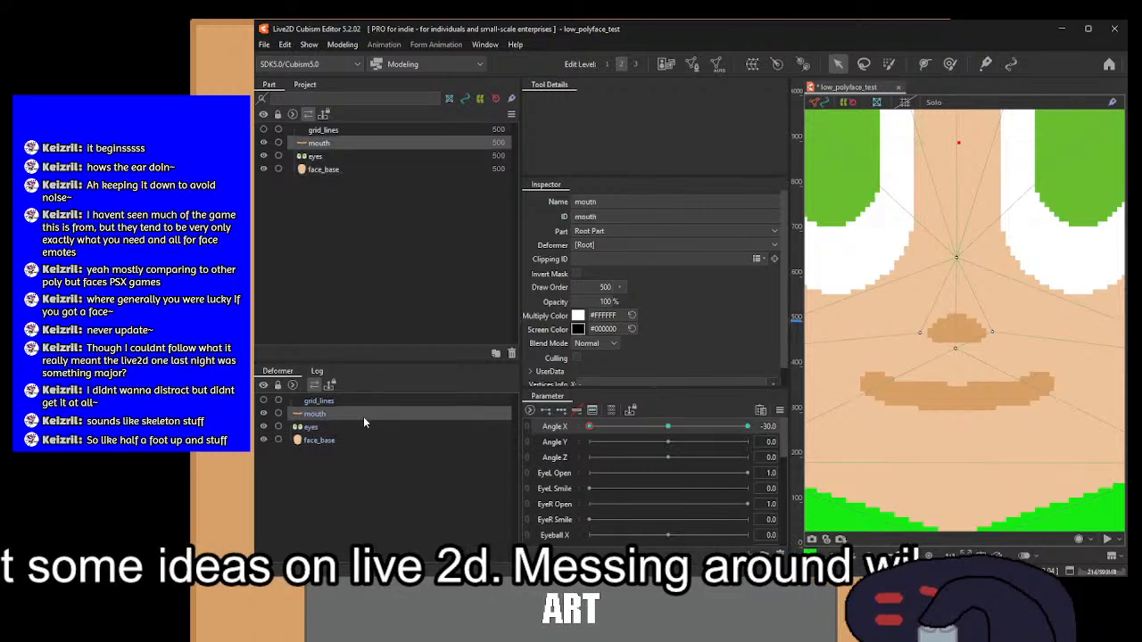
click(363, 415)
click(356, 430)
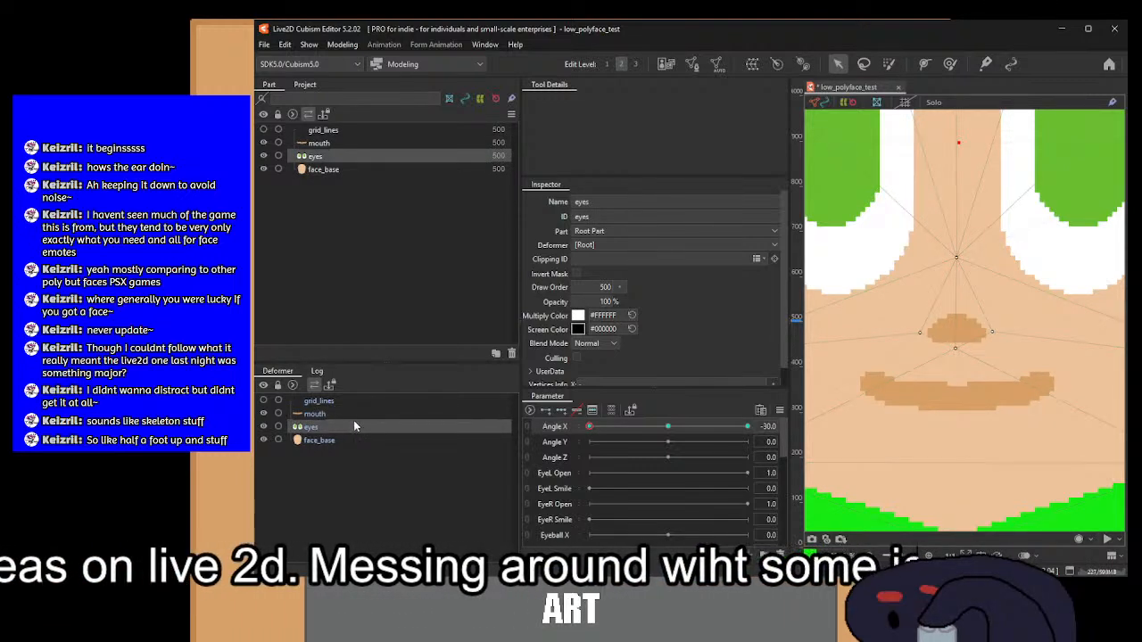
click(344, 440)
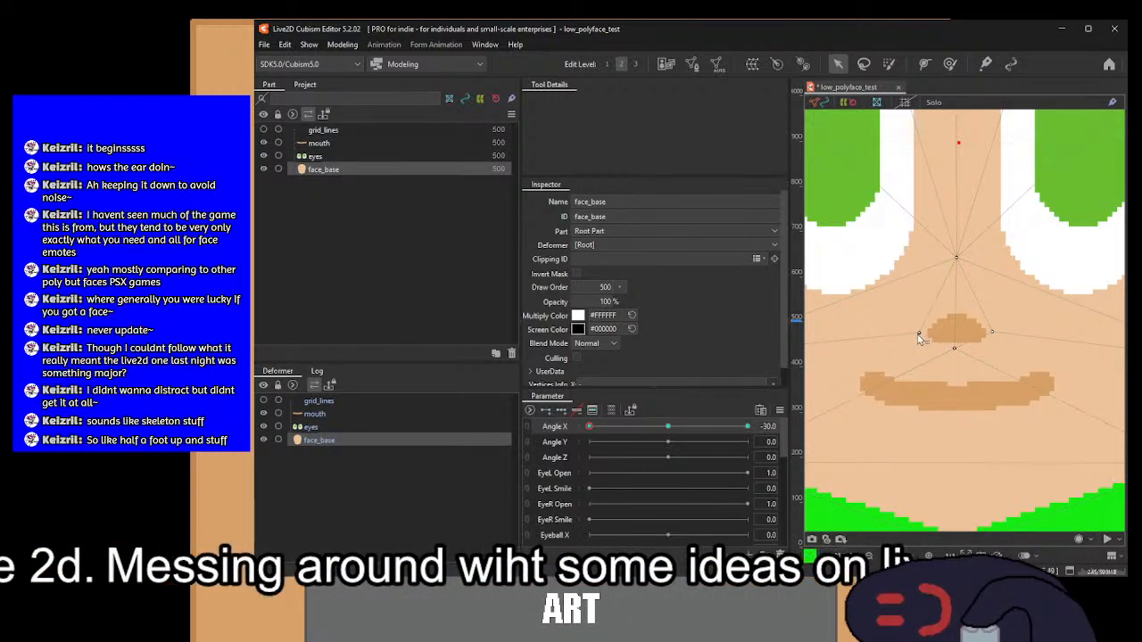
click(957, 354)
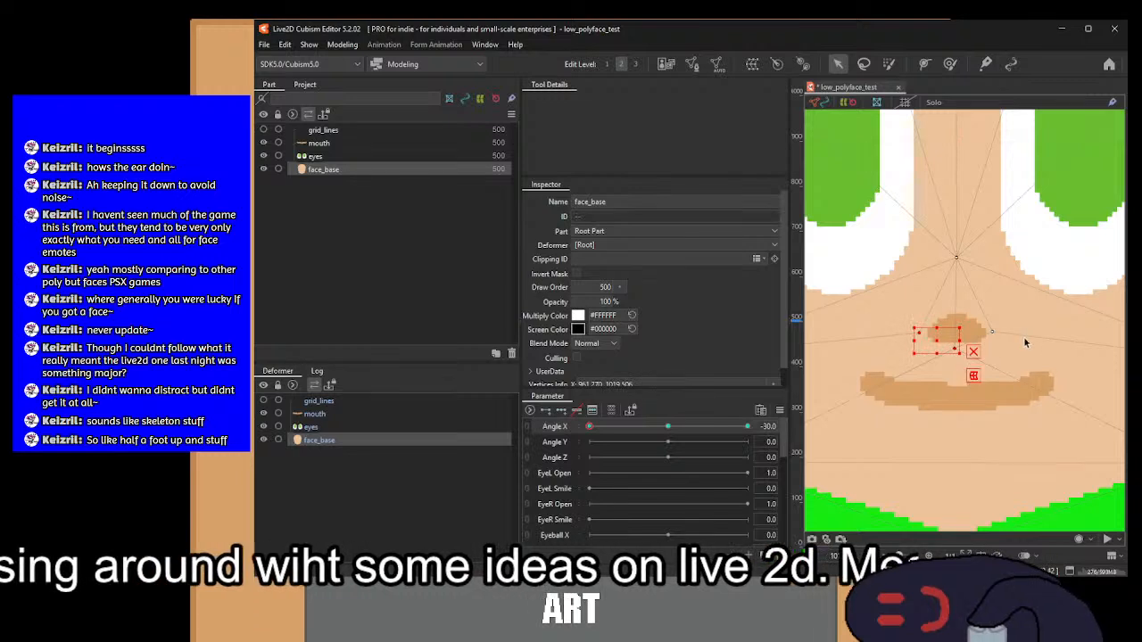
shift+click(957, 259)
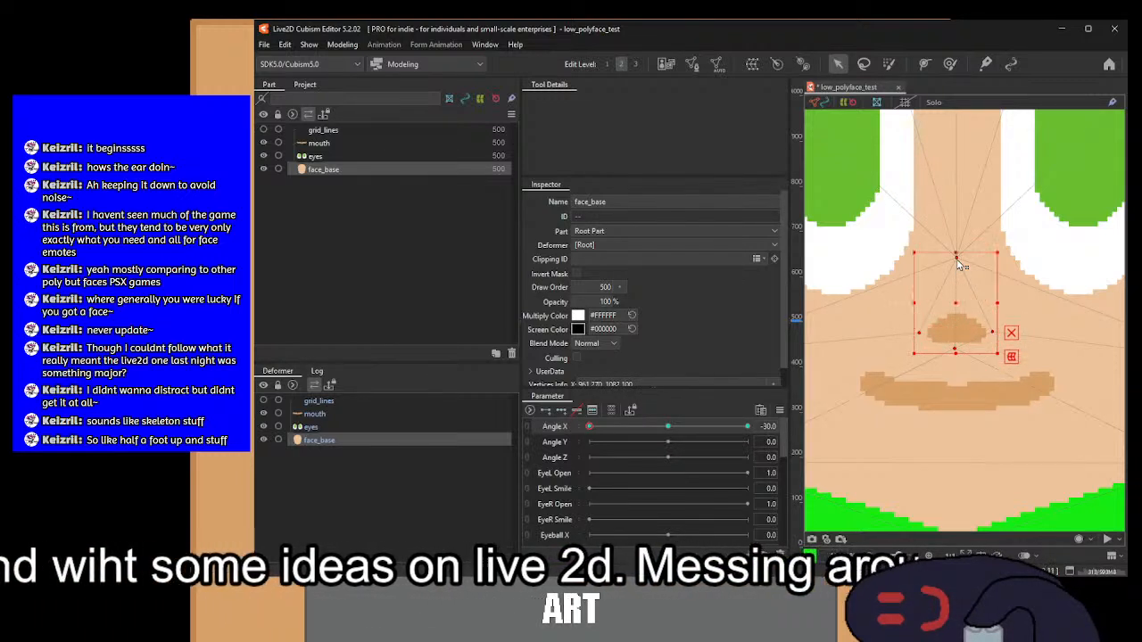
drag(963, 306, 975, 329)
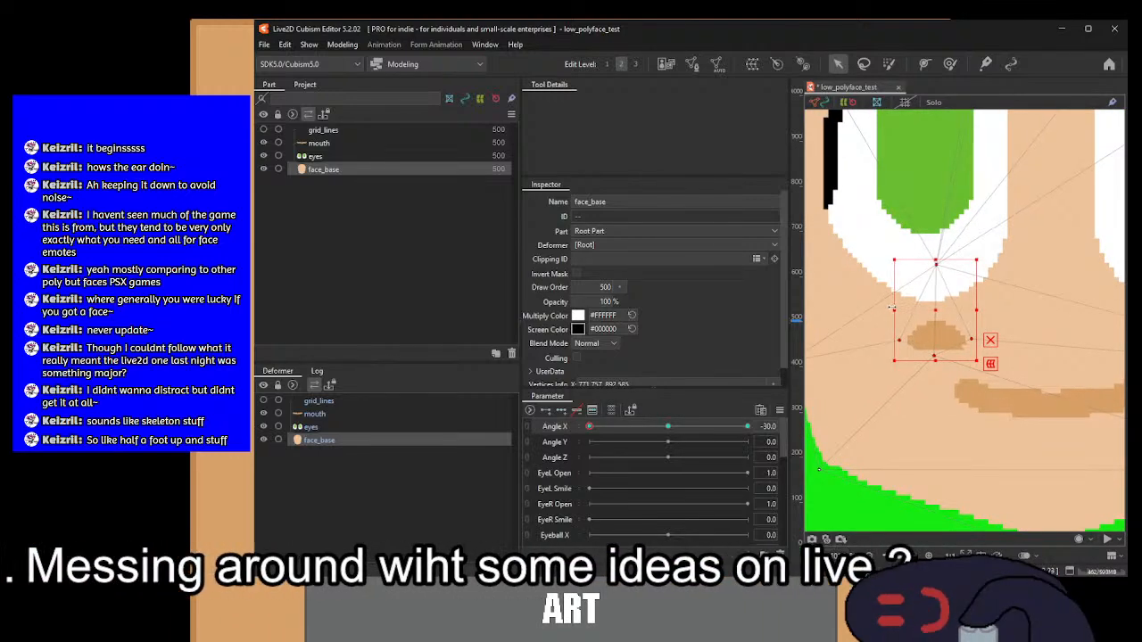
drag(891, 307, 903, 310)
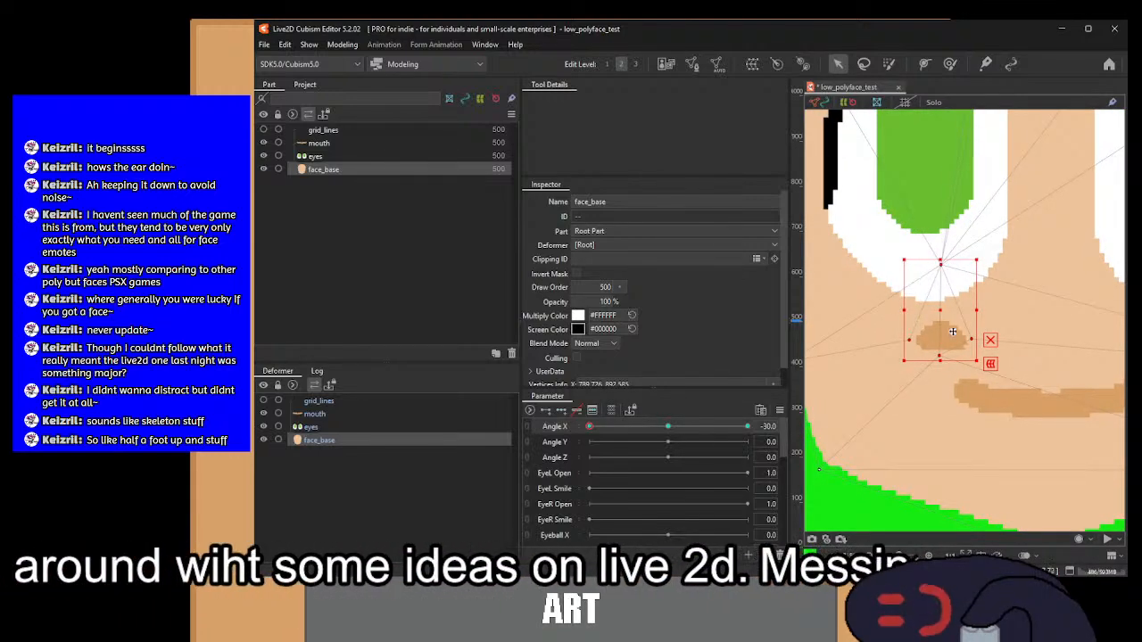
scroll(961, 356, down, 5)
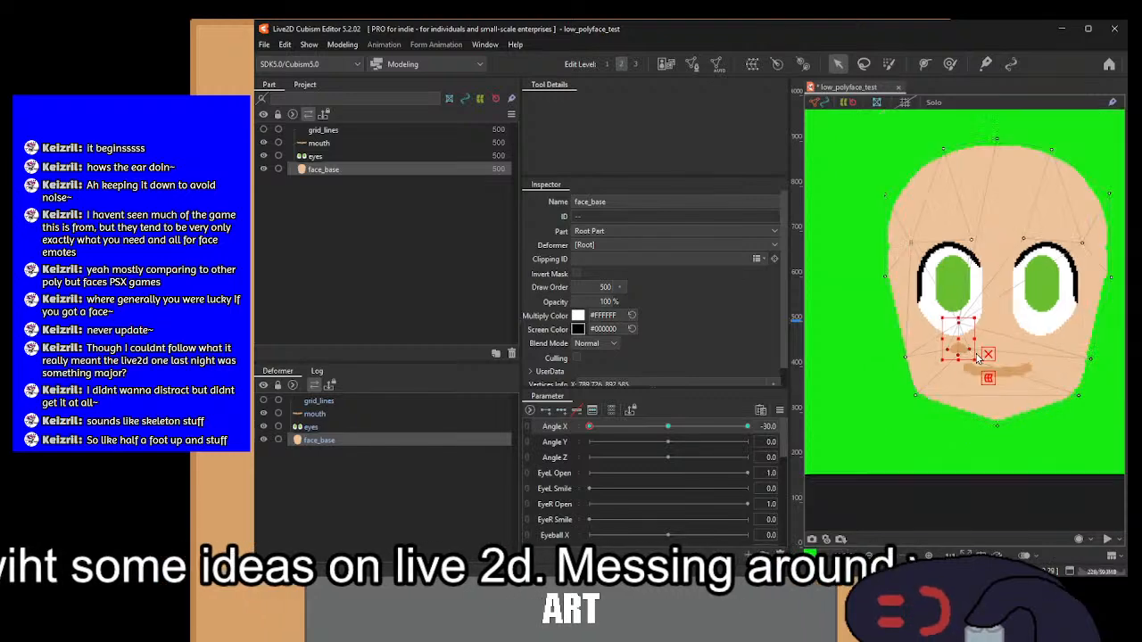
scroll(995, 336, up, 2)
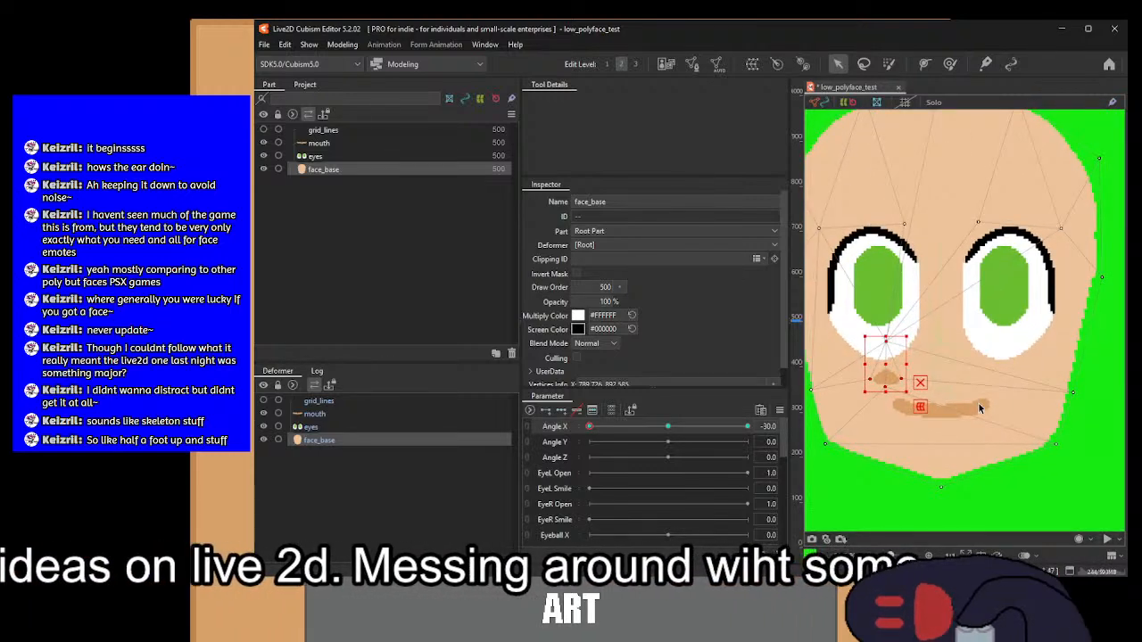
drag(979, 406, 990, 373)
drag(964, 257, 958, 366)
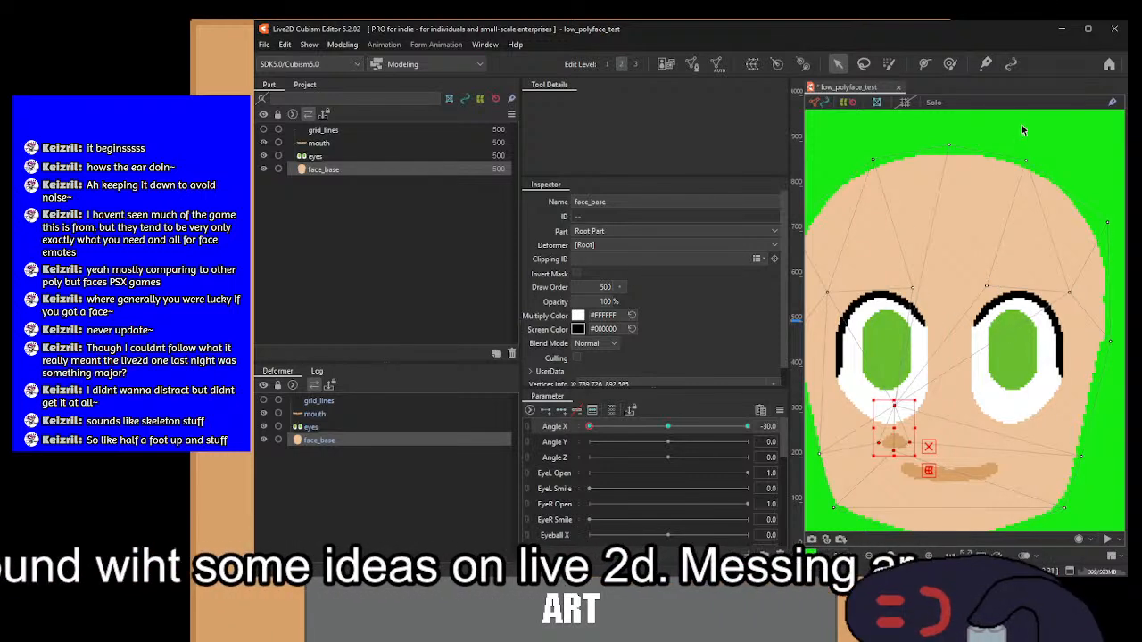
Step: Select all face_base vertices and shift the whole face slightly to the left at Angle X -30
drag(886, 145, 932, 157)
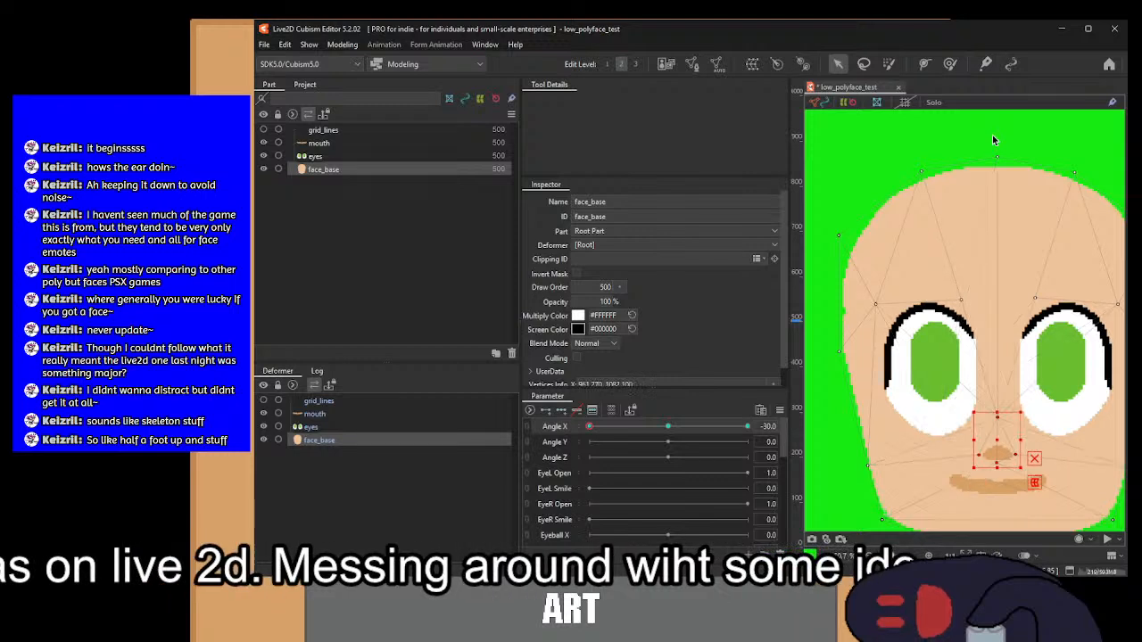
drag(1012, 252, 977, 192)
scroll(1014, 332, down, 2)
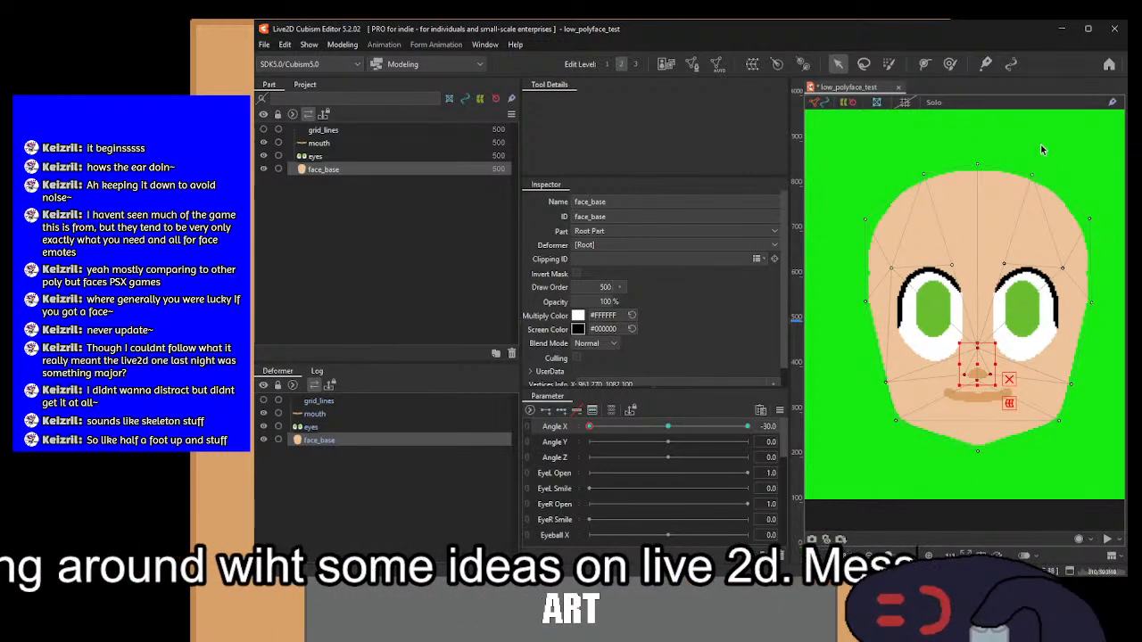
drag(1102, 147, 825, 498)
drag(981, 307, 961, 306)
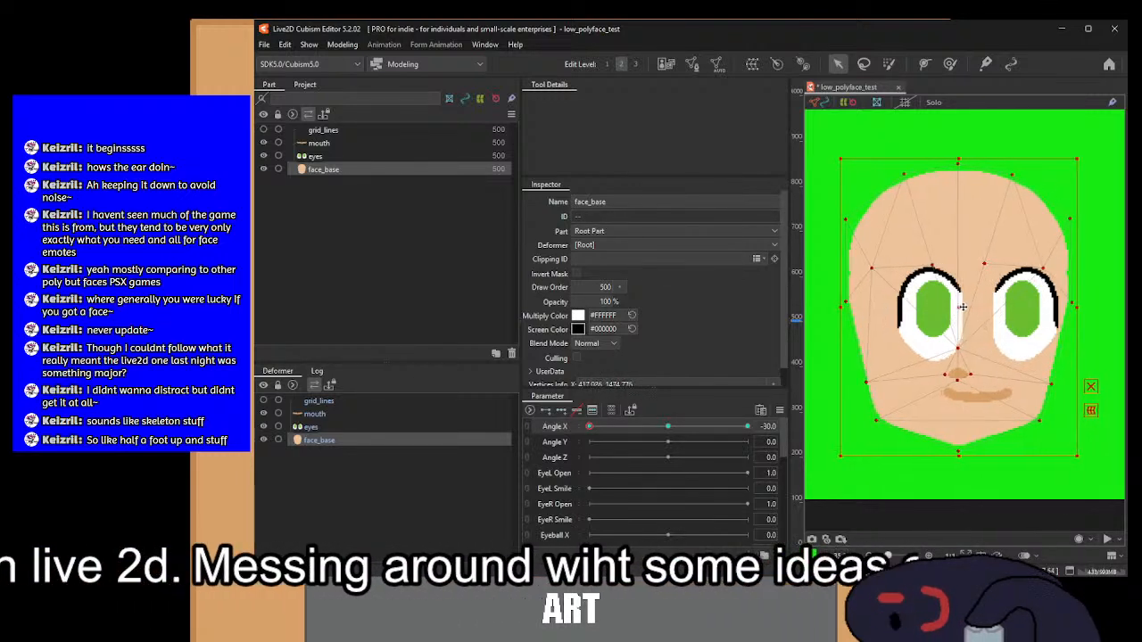
Step: Compress face_base's left-half vertices inward, including the nose, and squeeze the outer left-hand vertices slightly further
drag(977, 498, 833, 132)
drag(836, 310, 851, 310)
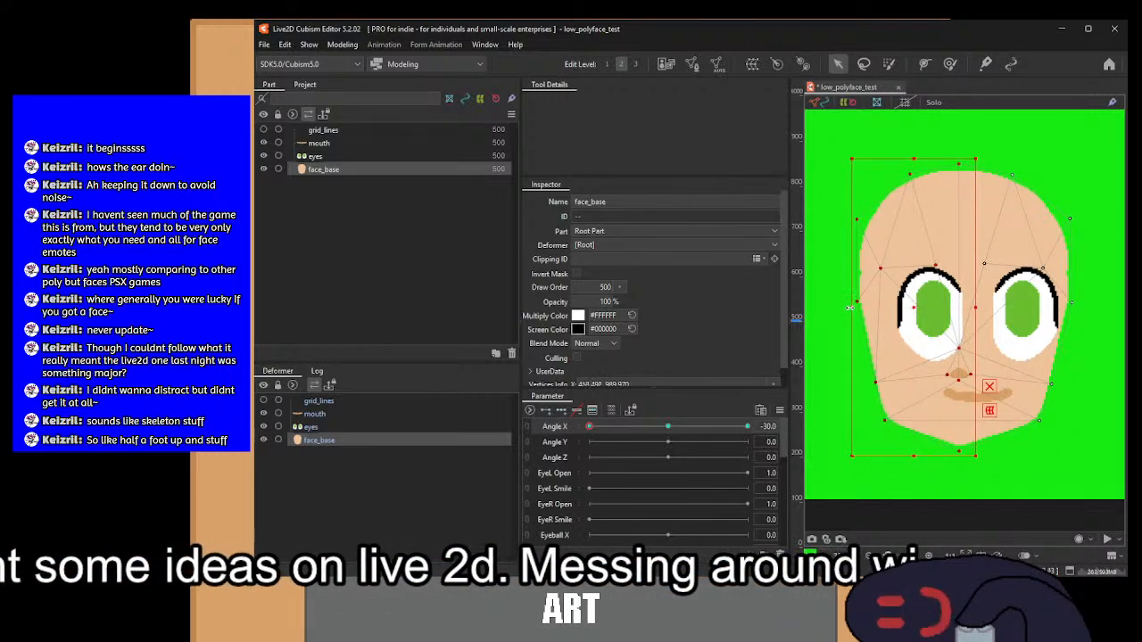
drag(925, 125, 836, 491)
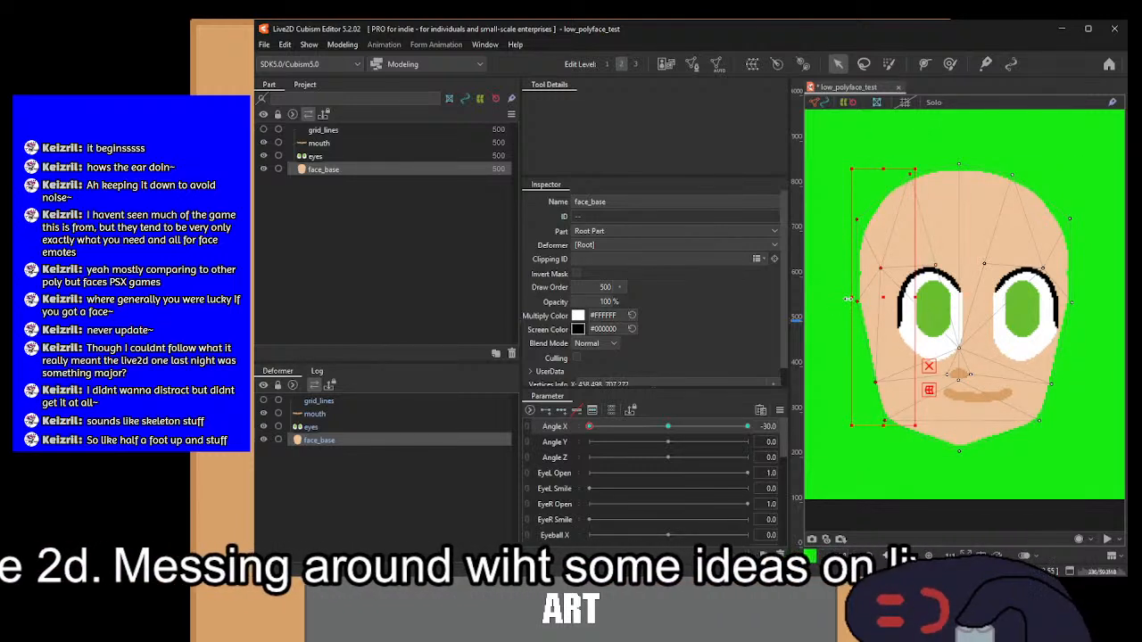
drag(849, 295, 853, 297)
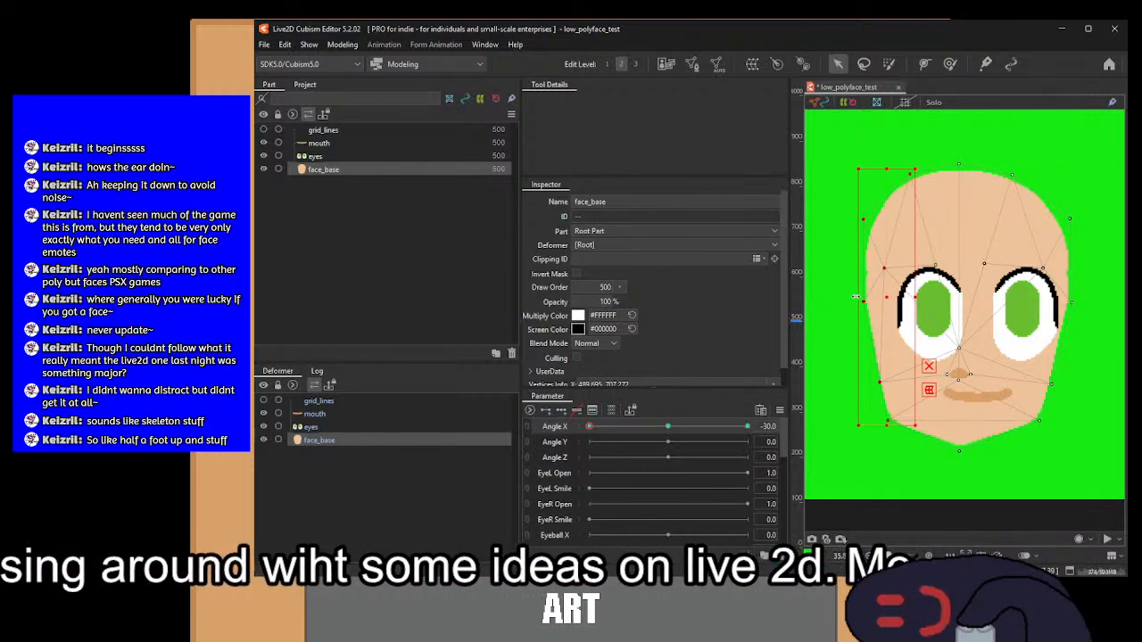
Step: Move face_base's four nose vertices to beneath the left-hand eye and squeeze the nose's left side slightly inward
scroll(950, 399, up, 4)
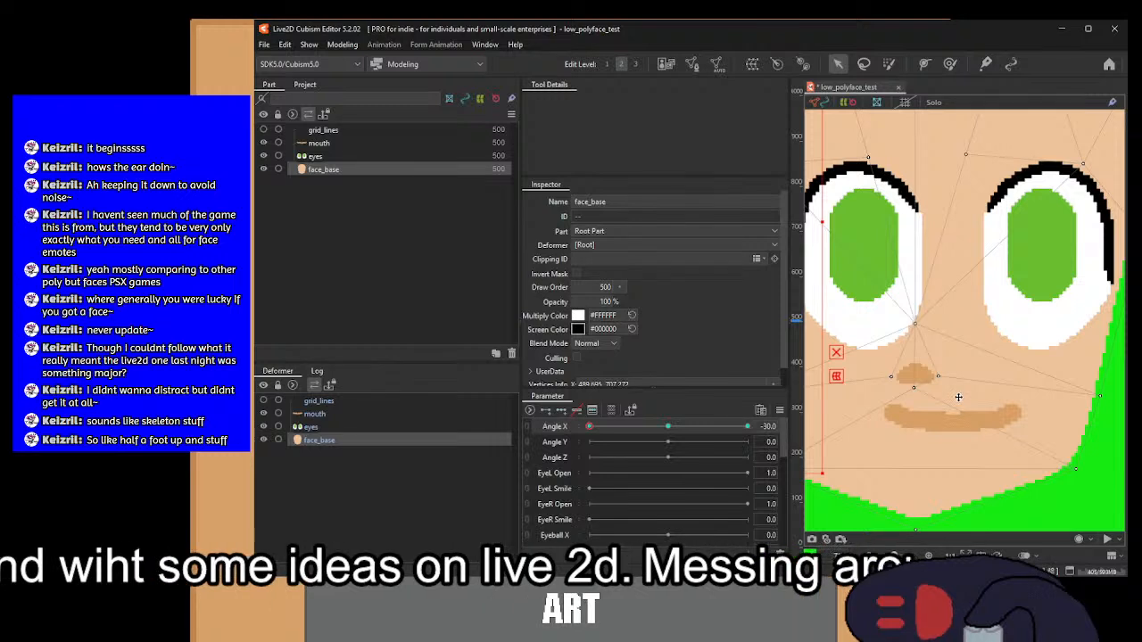
click(915, 391)
click(899, 383)
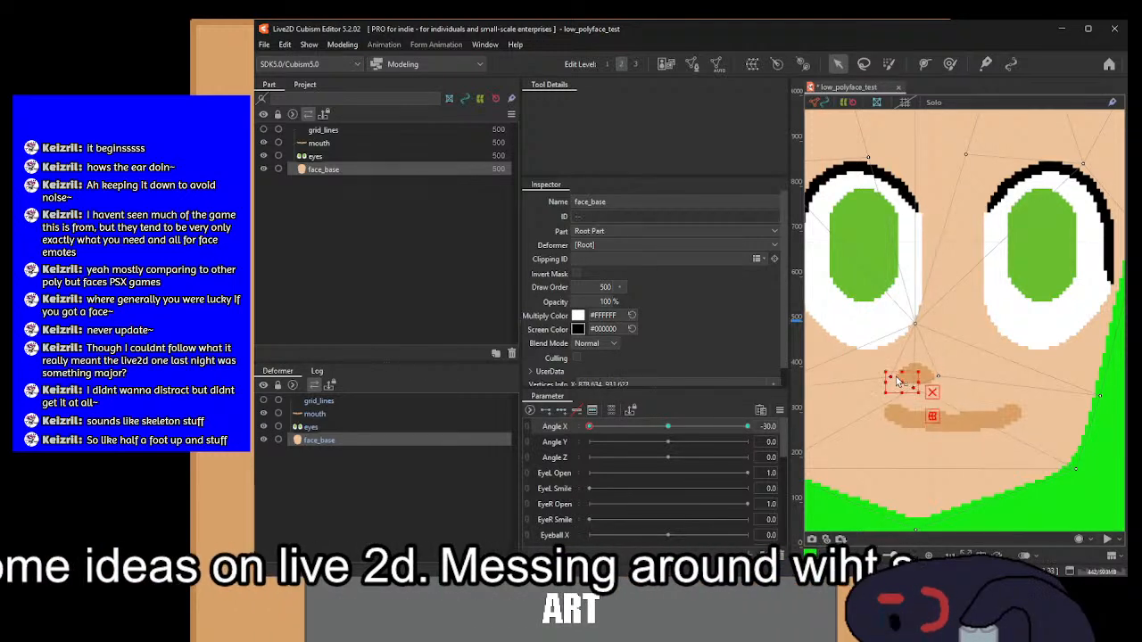
shift+click(913, 321)
shift+click(940, 376)
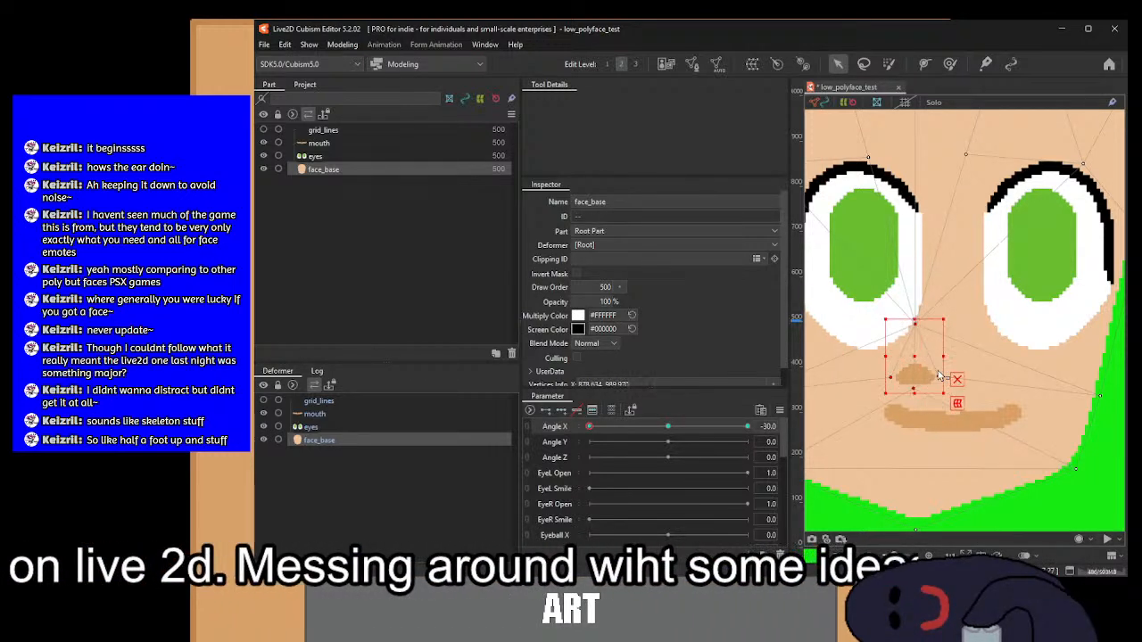
mouse_move(986, 358)
mouse_down()
mouse_move(1104, 364)
mouse_move(990, 361)
mouse_up()
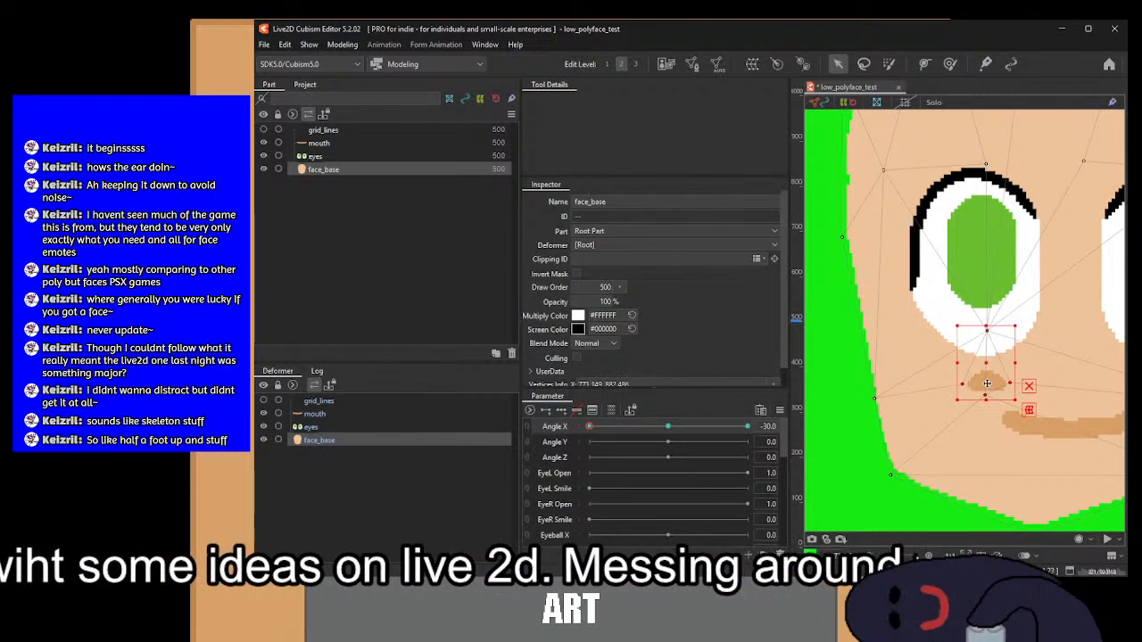
scroll(986, 384, up, 2)
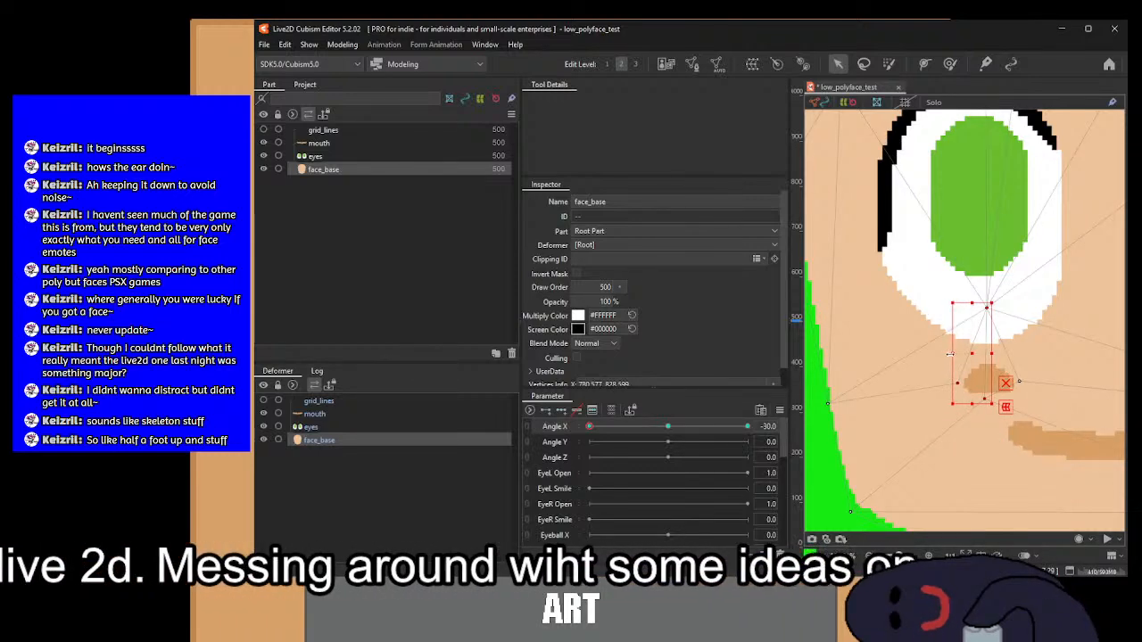
scroll(1030, 331, down, 3)
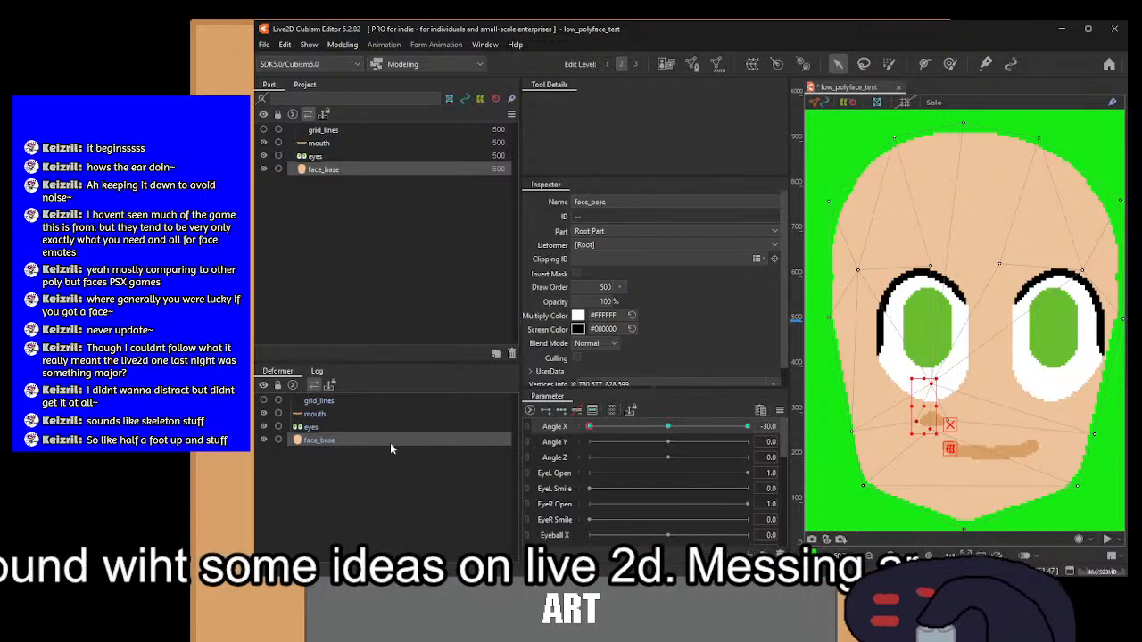
Step: Select the eyes part and change the canvas background from green to magenta
click(337, 429)
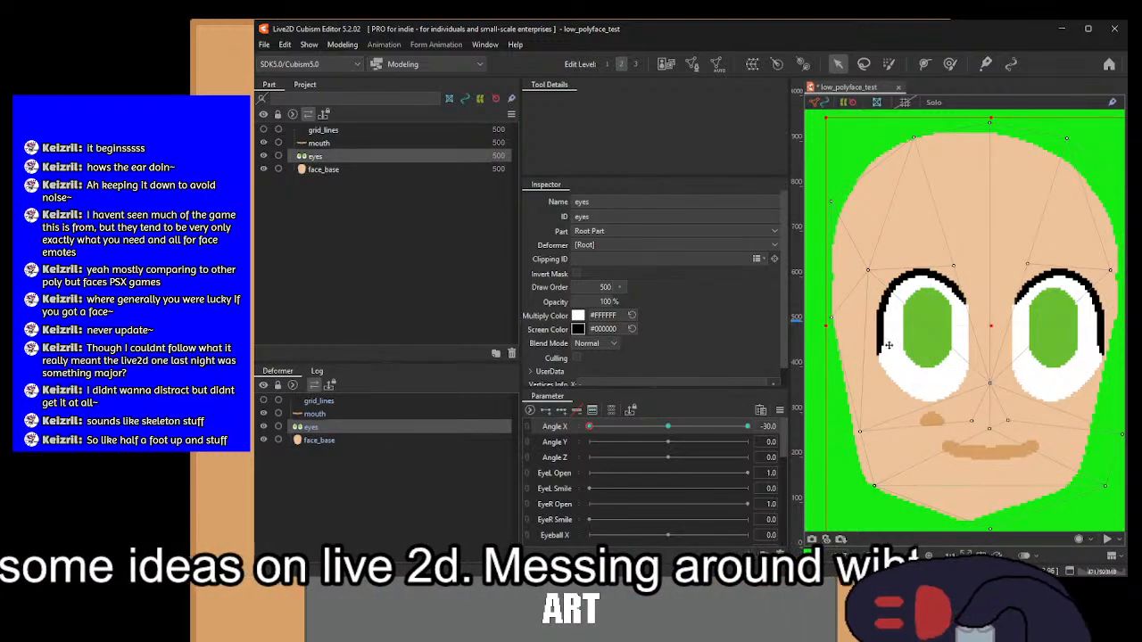
scroll(889, 345, down, 2)
scroll(916, 363, up, 2)
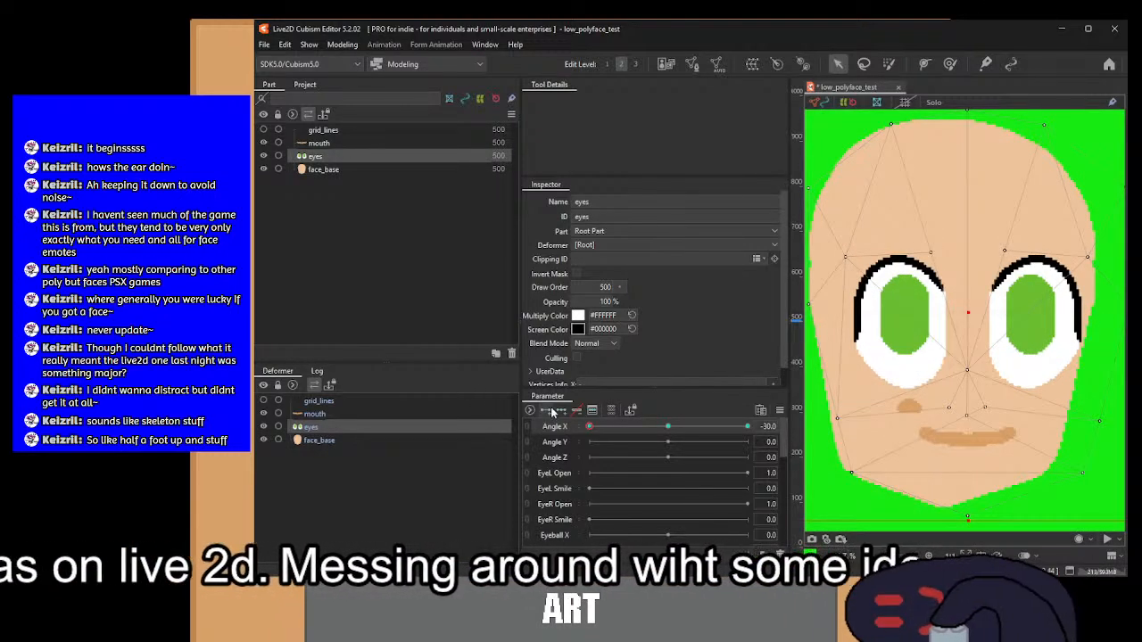
scroll(918, 334, down, 2)
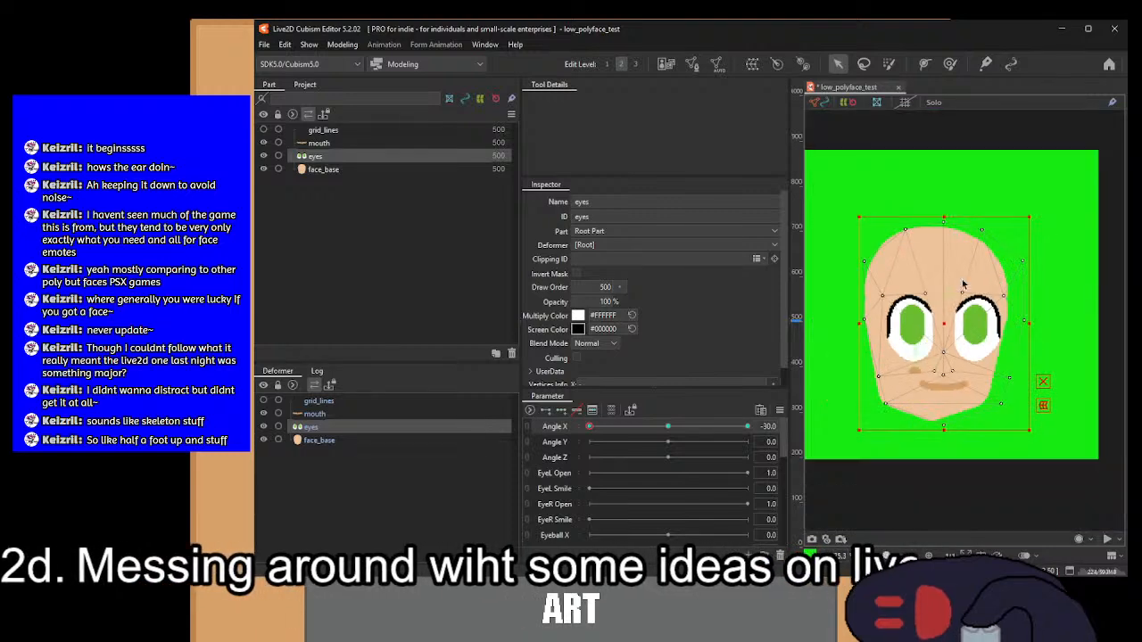
scroll(926, 311, up, 1)
scroll(867, 340, up, 3)
drag(865, 243, 944, 334)
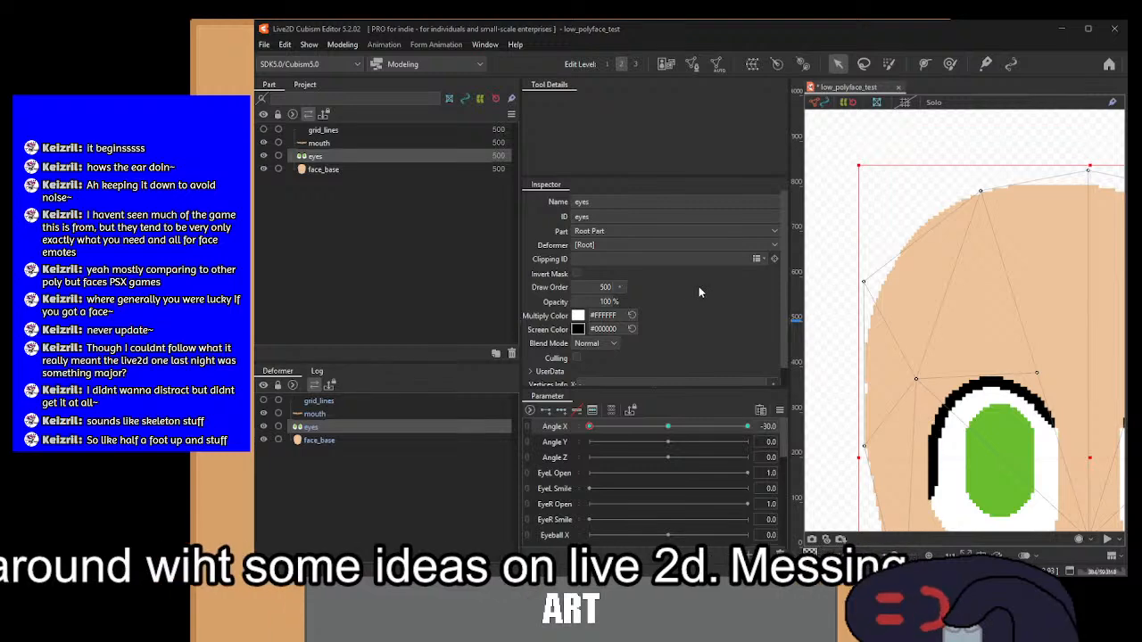
drag(700, 287, 703, 217)
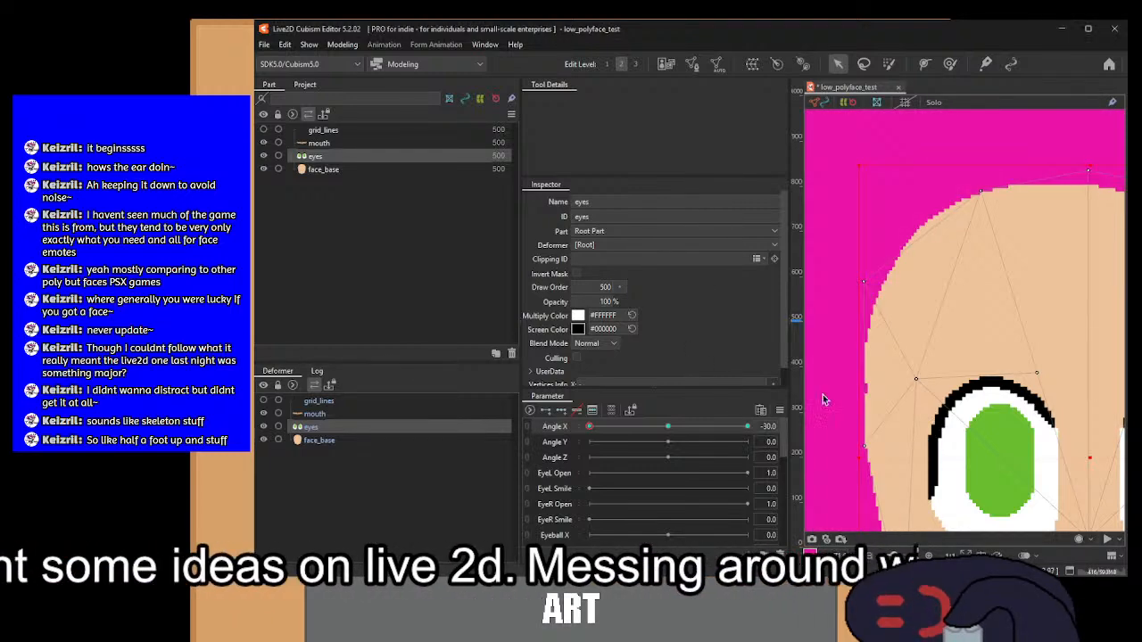
Step: Examine how the eyes mesh lines up with the face outline, forehead, eyes and nose
drag(918, 402, 880, 361)
scroll(919, 181, up, 3)
drag(916, 190, 950, 339)
scroll(951, 340, down, 2)
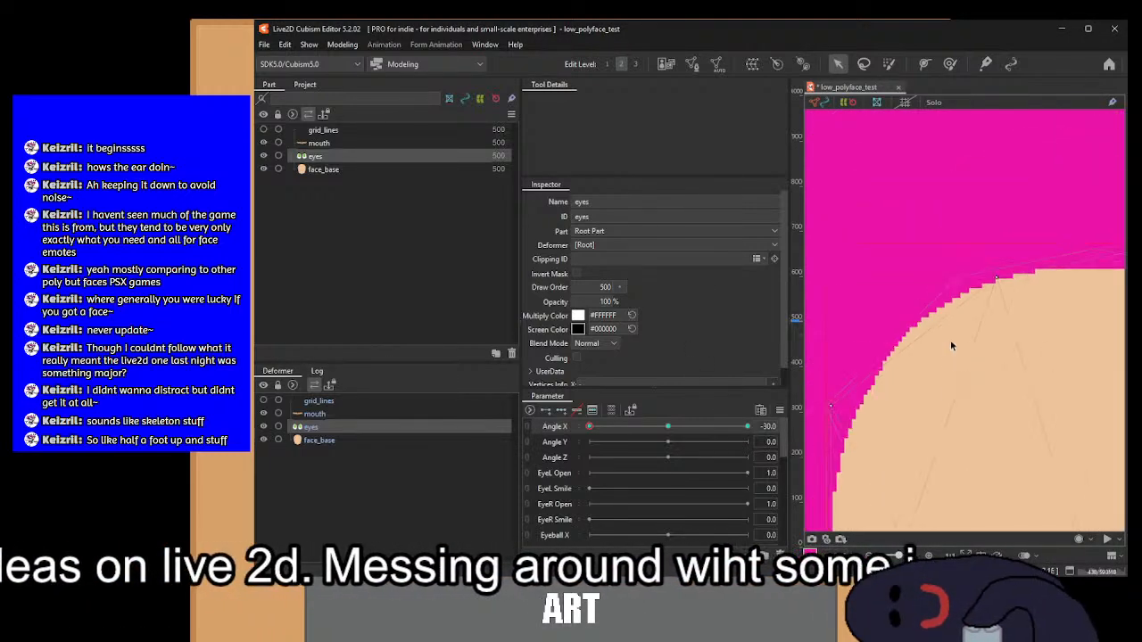
drag(963, 383, 926, 250)
scroll(909, 177, up, 3)
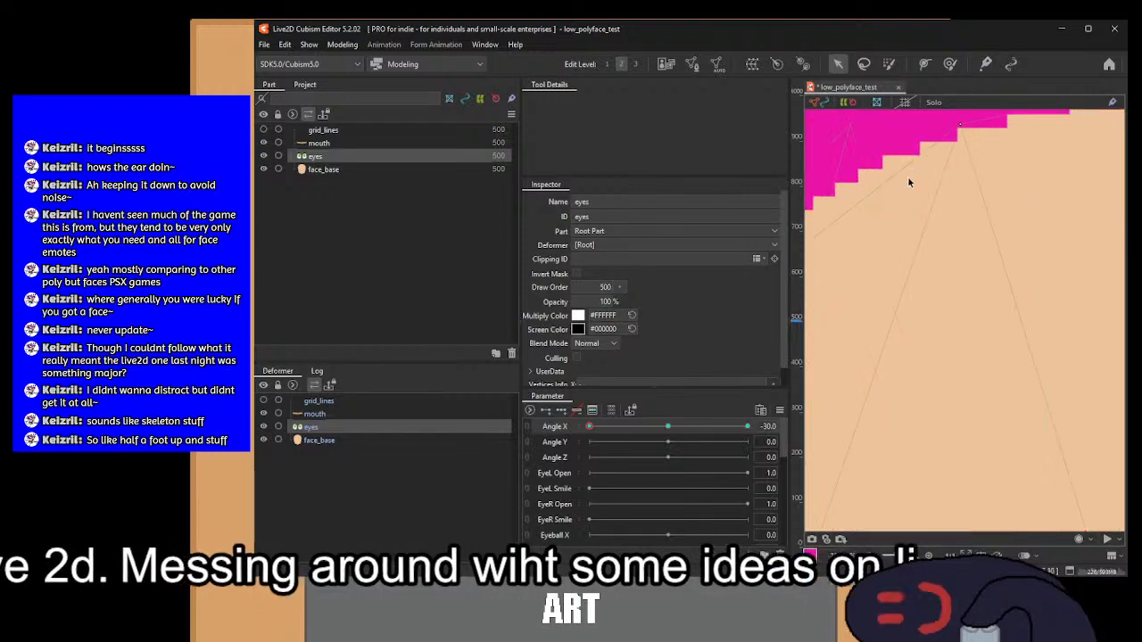
scroll(904, 192, up, 4)
scroll(859, 254, down, 5)
scroll(914, 339, down, 3)
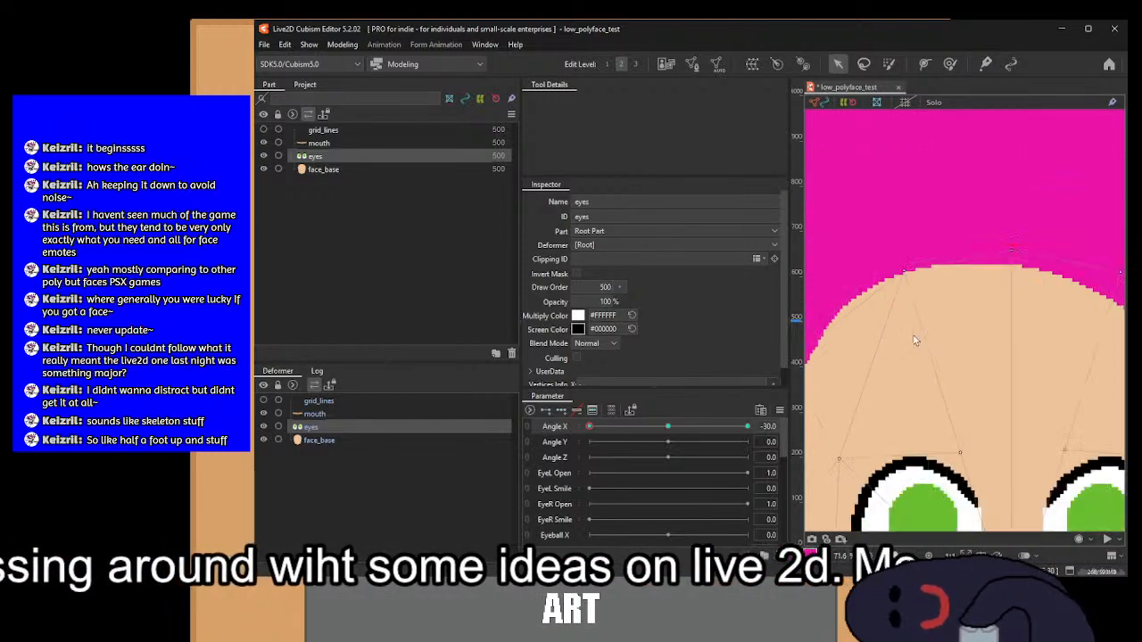
drag(918, 369, 936, 144)
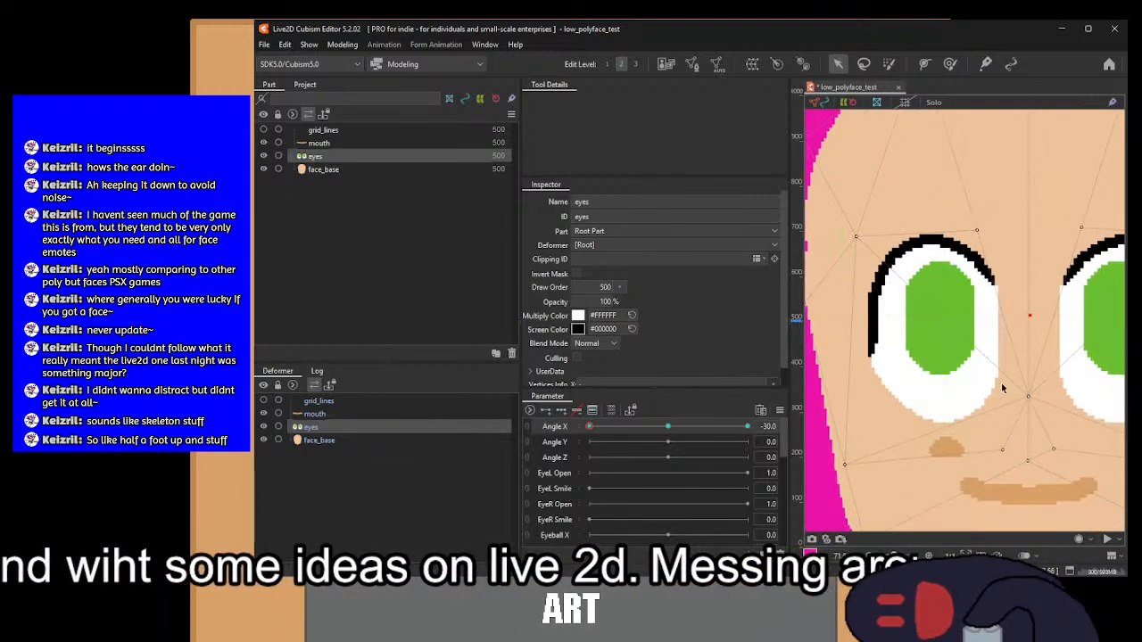
drag(1005, 438, 987, 359)
scroll(987, 358, down, 5)
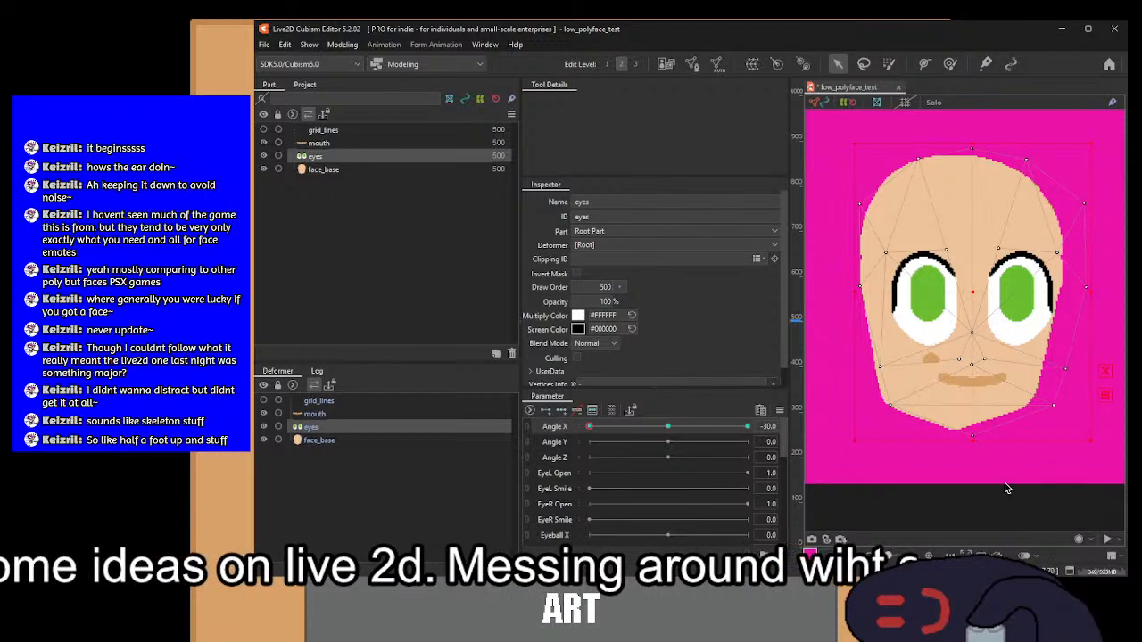
Step: Select the whole eyes mesh and shift it left so its right-hand edge approaches the face outline
drag(1006, 419, 978, 240)
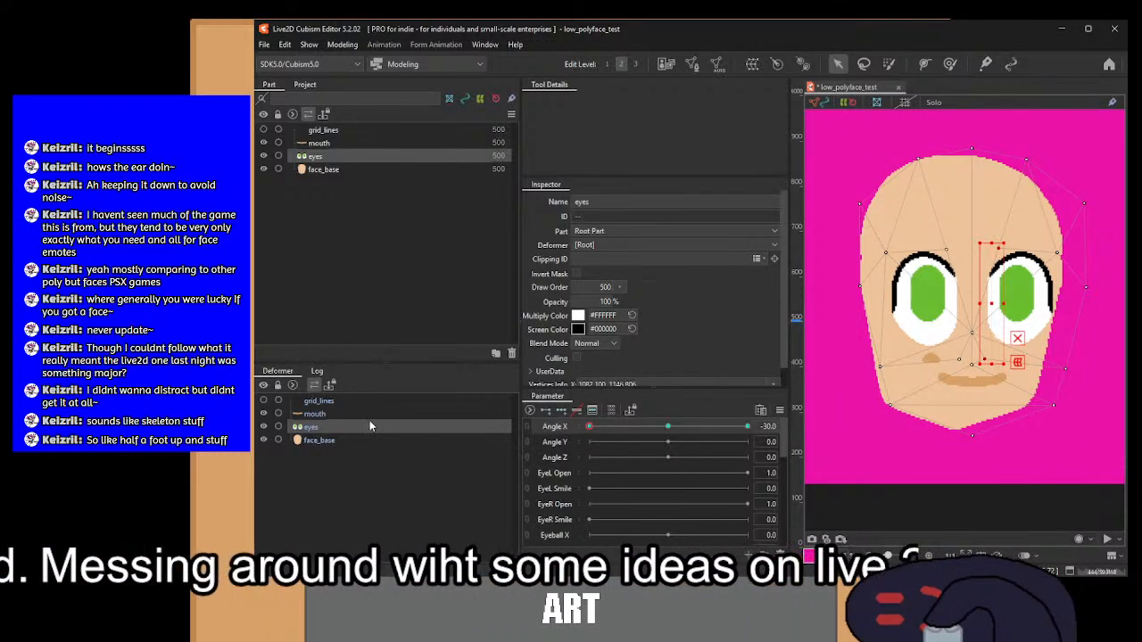
click(340, 427)
scroll(977, 466, up, 6)
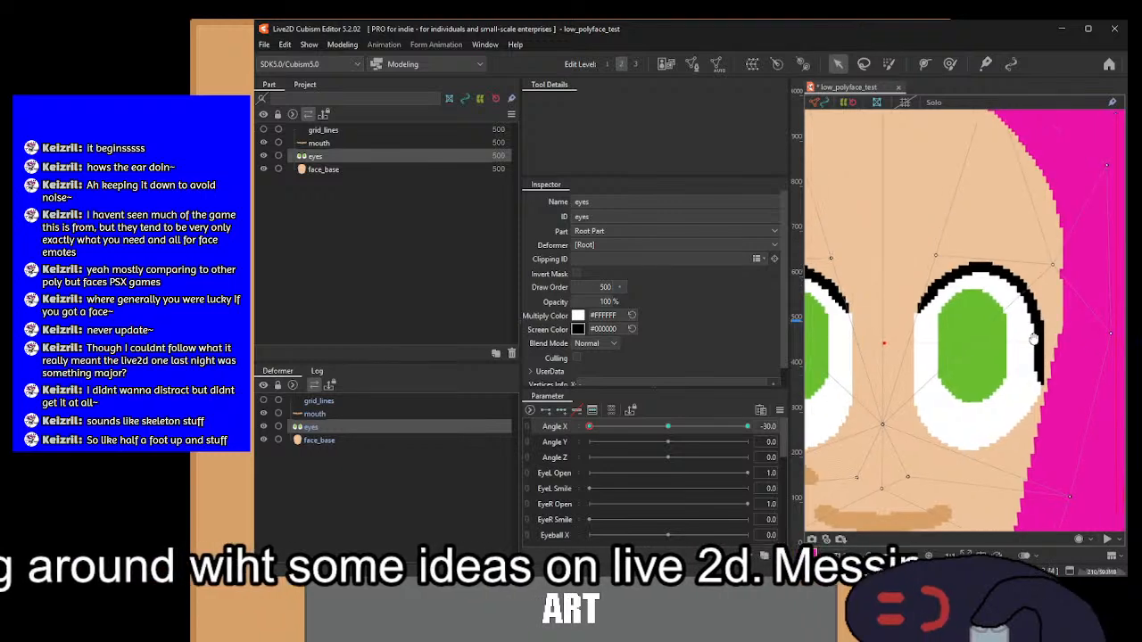
scroll(1068, 297, up, 3)
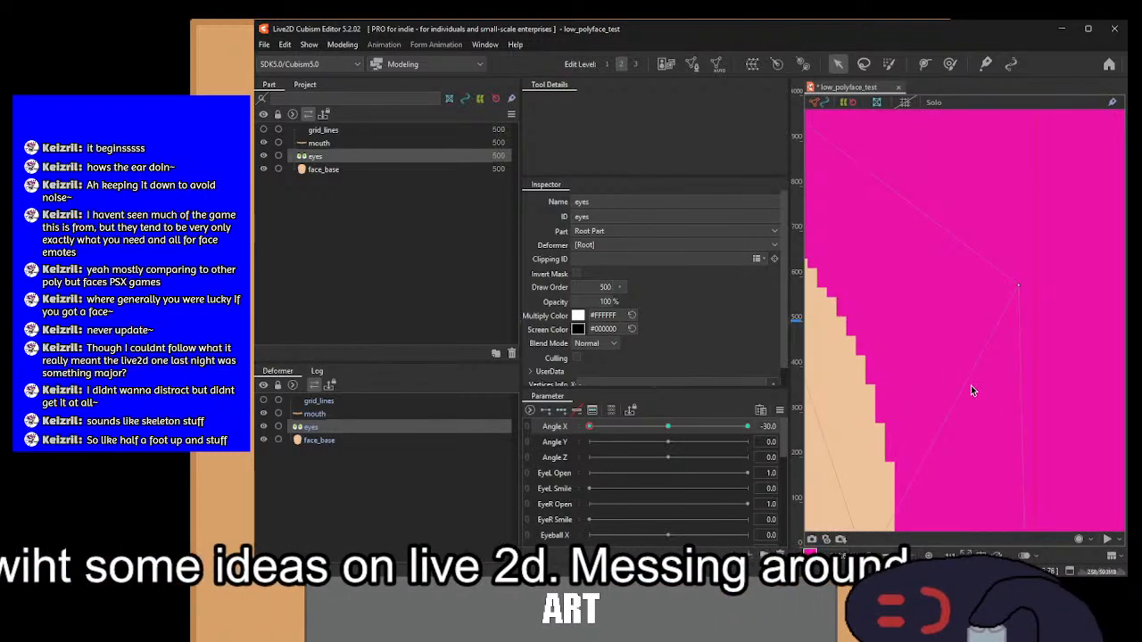
scroll(970, 386, down, 2)
drag(924, 469, 1010, 331)
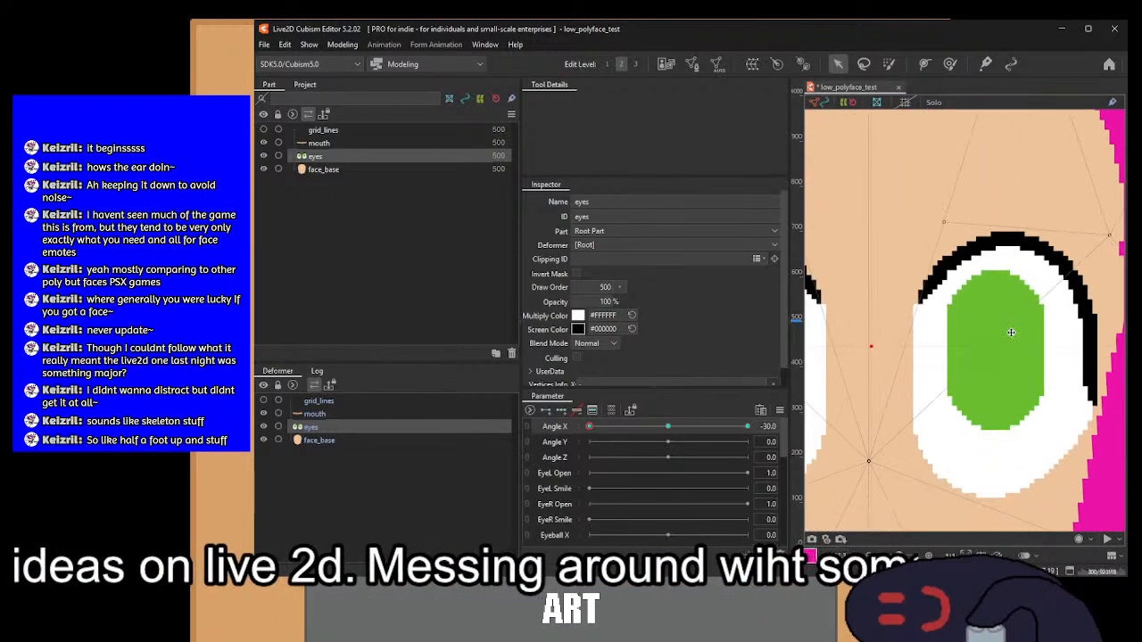
scroll(1009, 331, down, 2)
drag(908, 344, 860, 343)
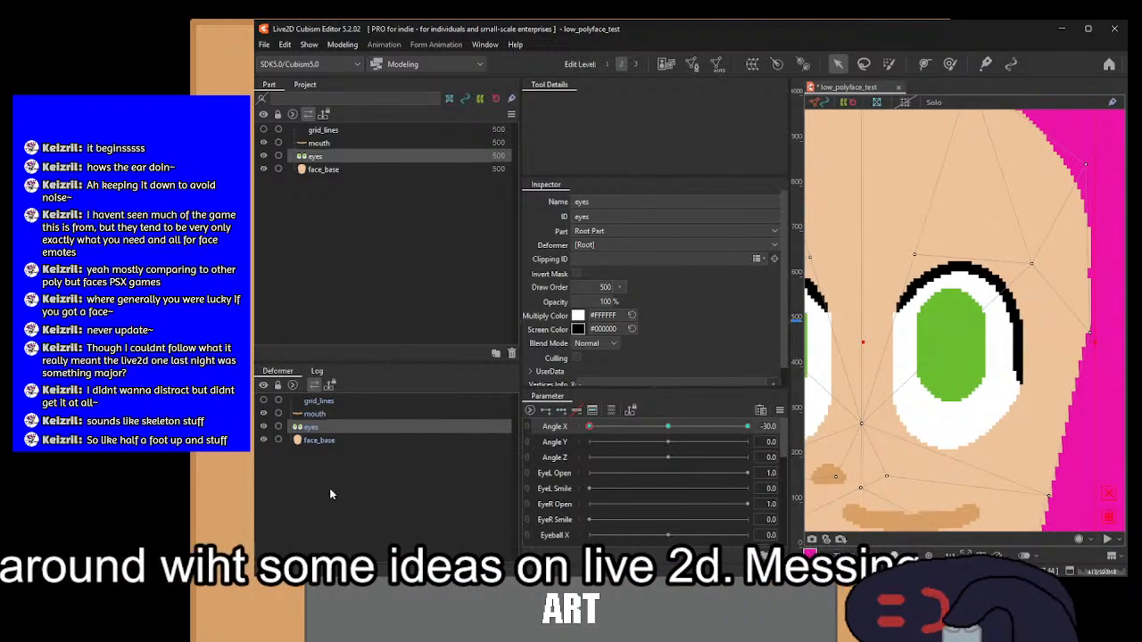
Step: Nudge the whole eyes mesh right in small increments, comparing it with face_base, to align their vertices along the face's right-hand side
click(321, 441)
click(322, 427)
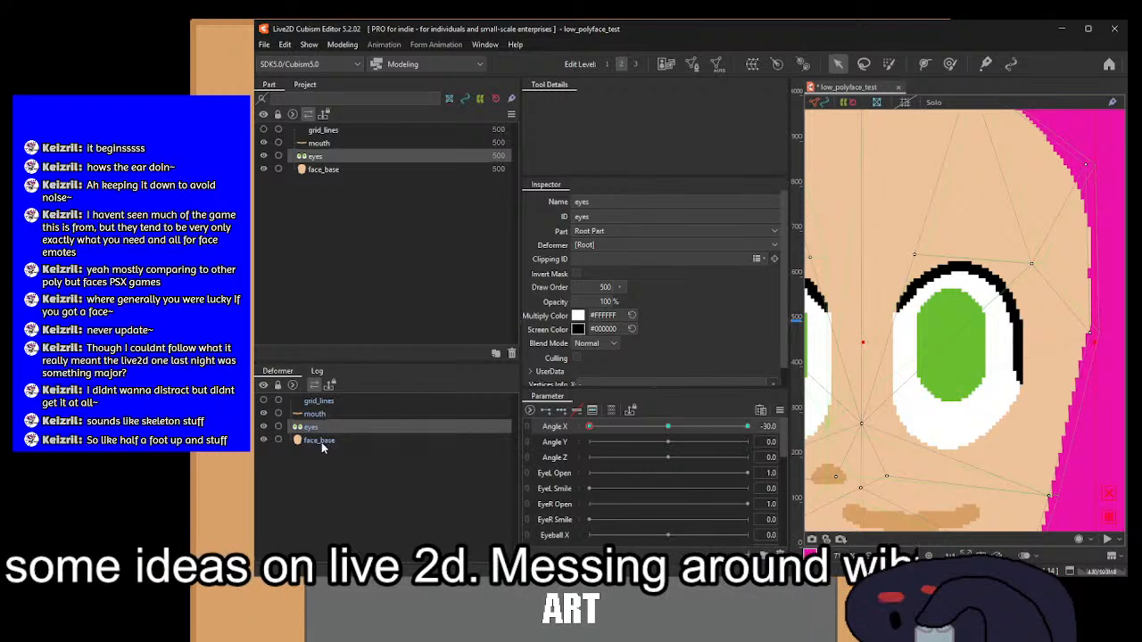
click(321, 442)
click(323, 427)
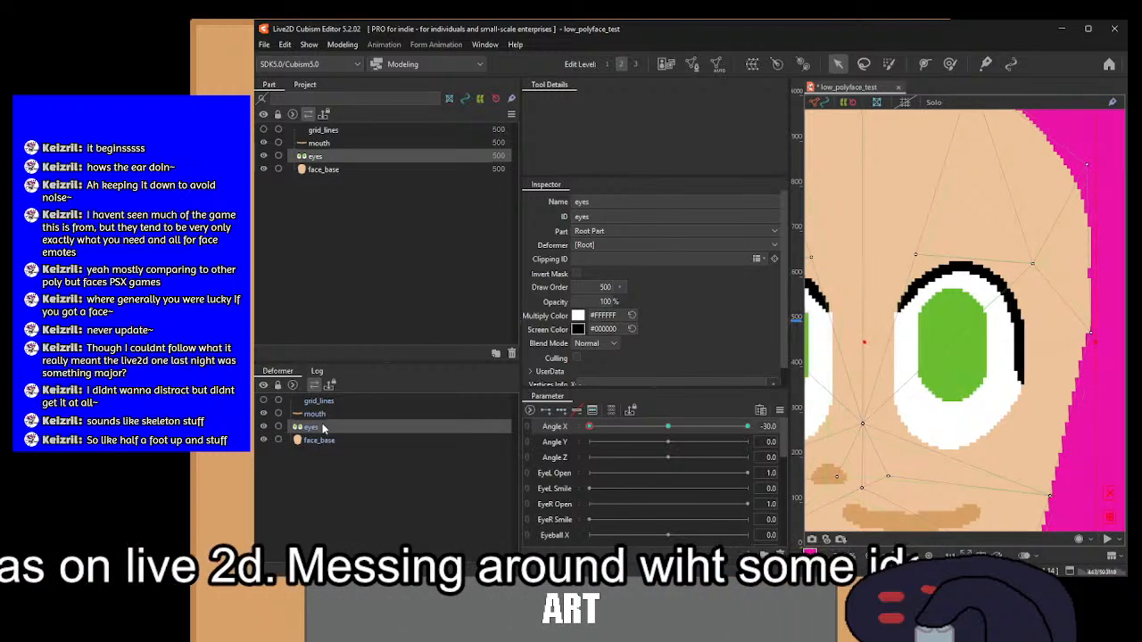
click(329, 441)
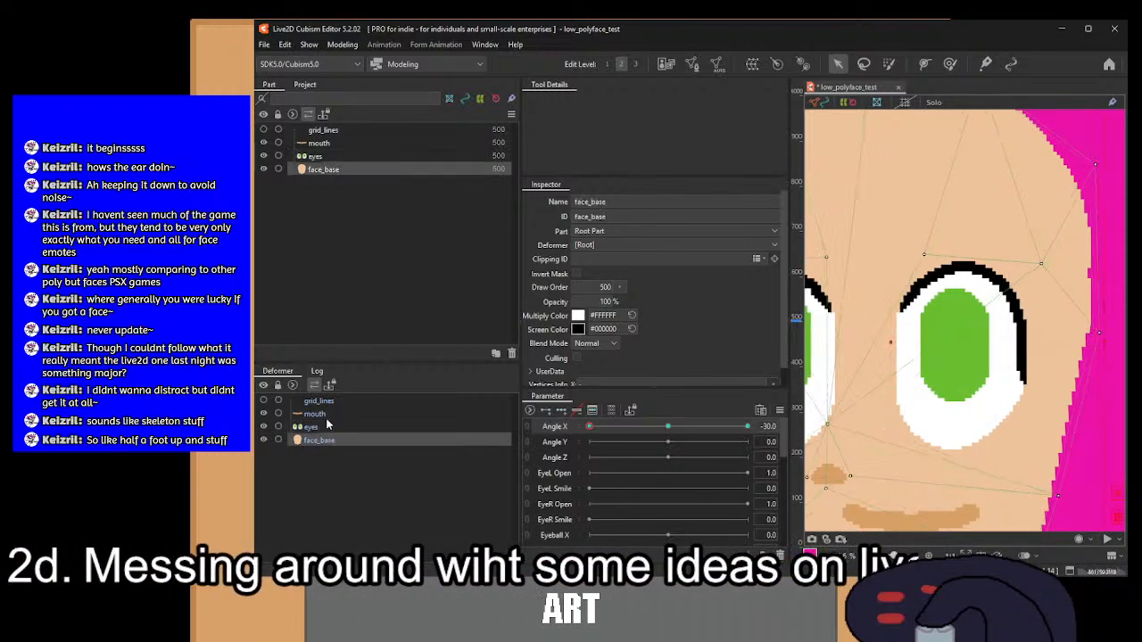
click(325, 415)
click(326, 428)
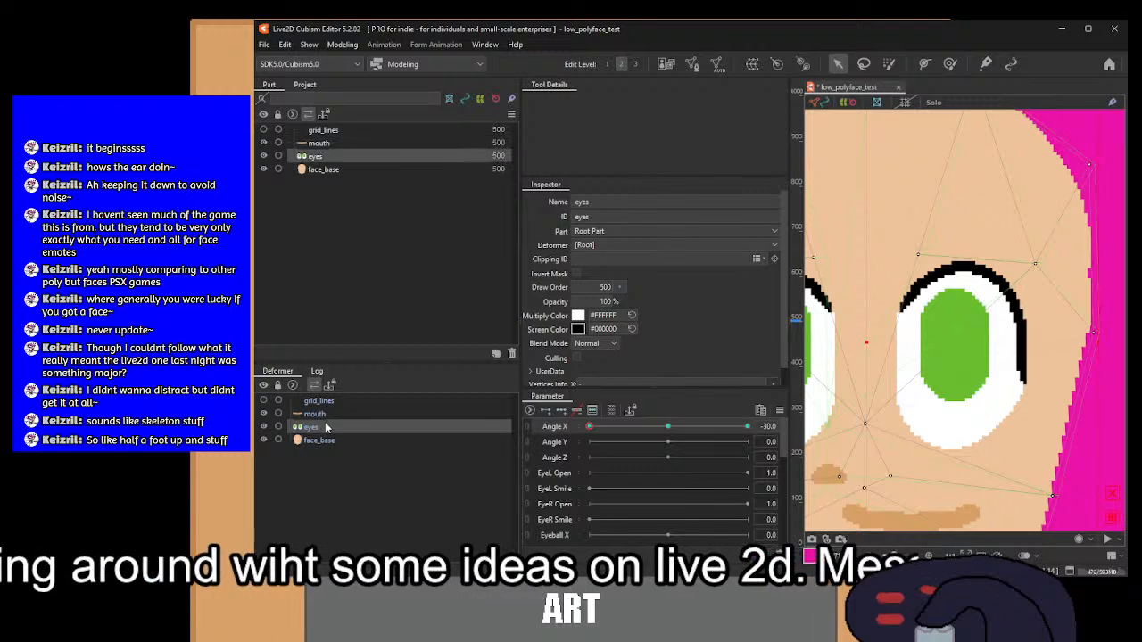
click(327, 440)
click(324, 428)
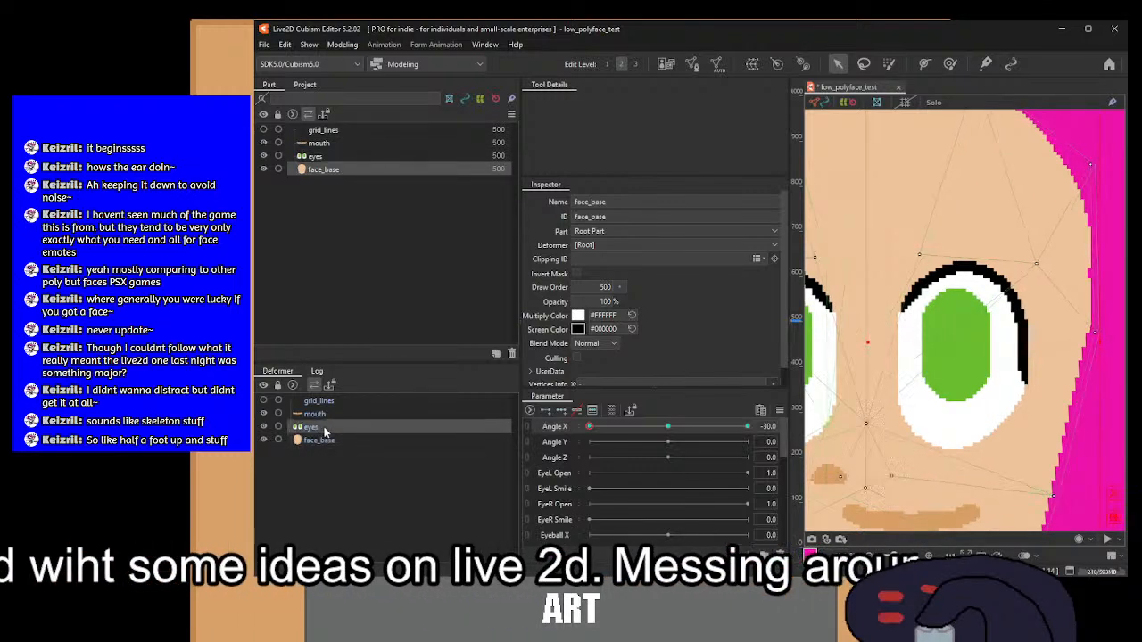
click(326, 445)
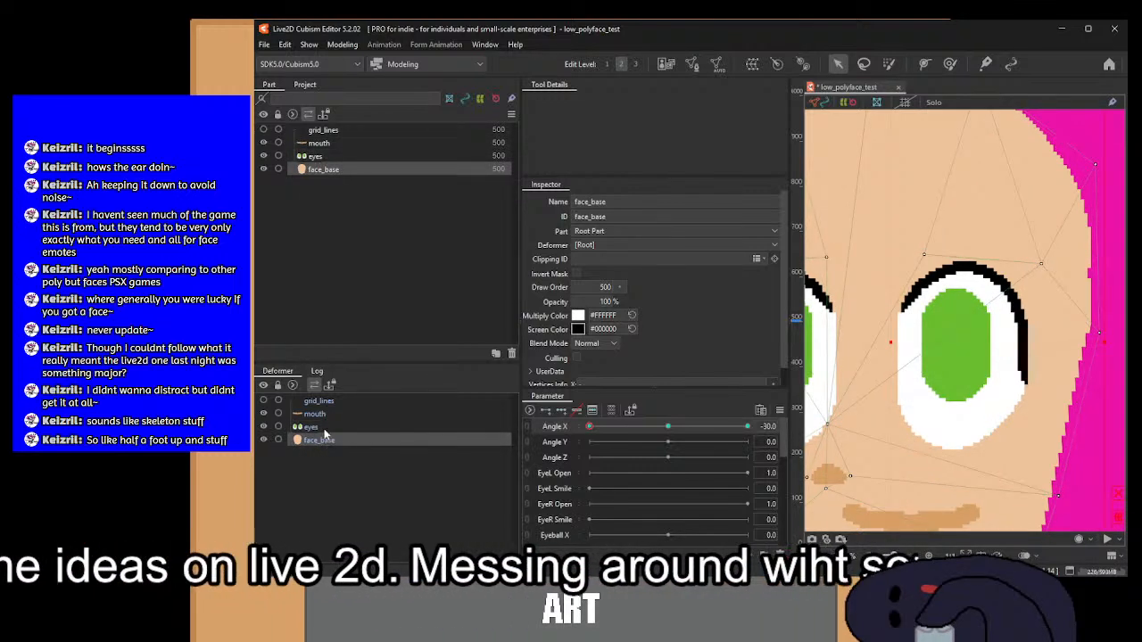
click(325, 429)
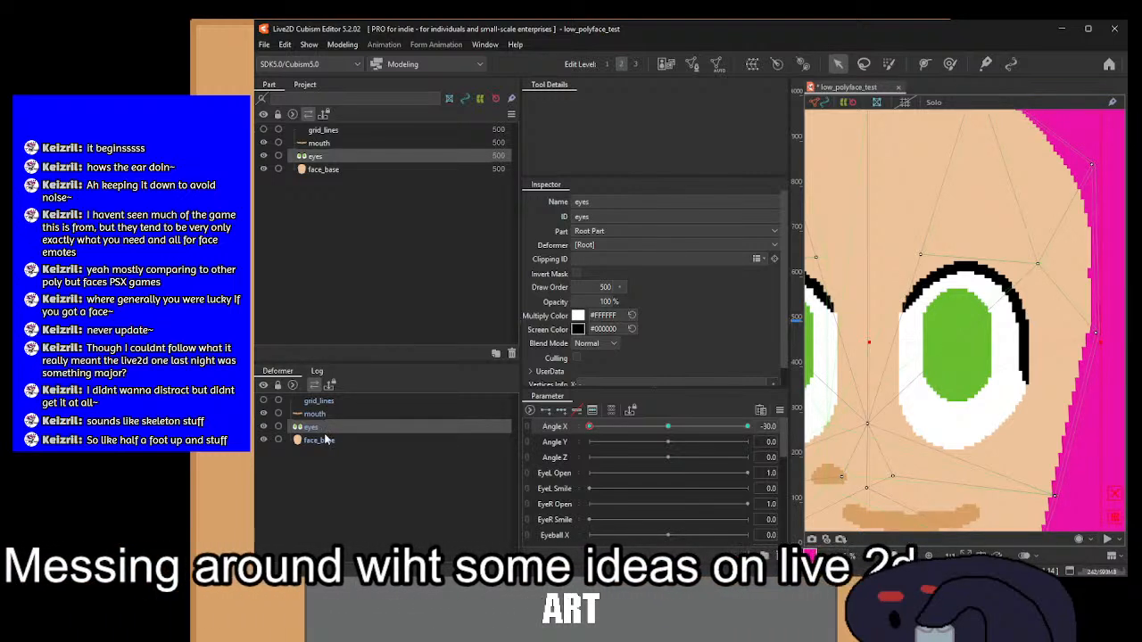
click(325, 443)
click(322, 429)
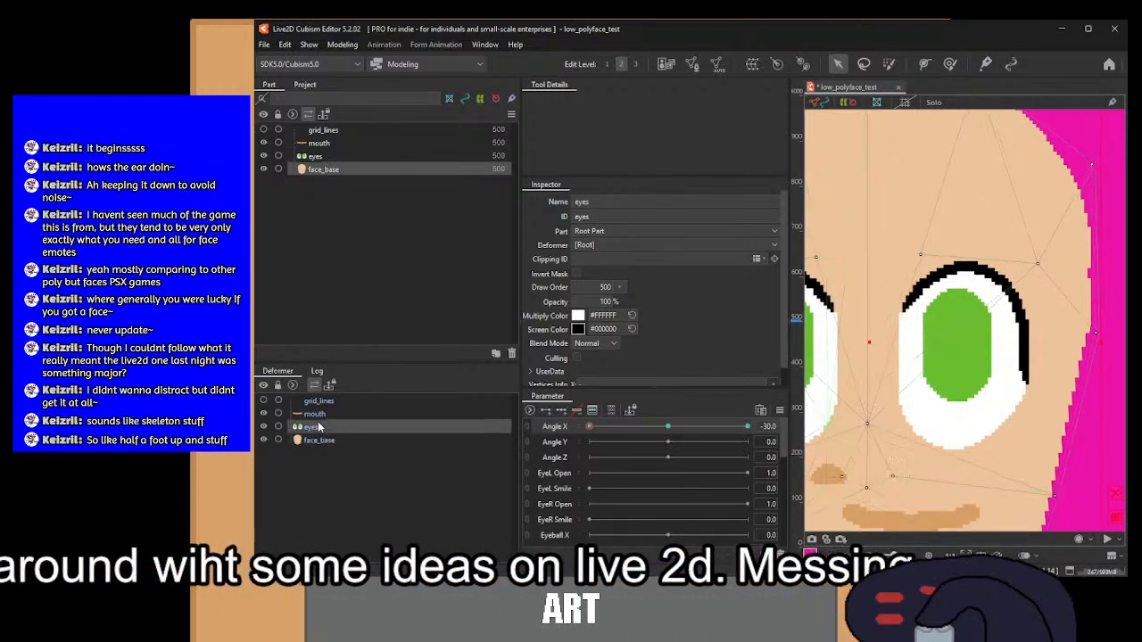
click(320, 442)
click(319, 429)
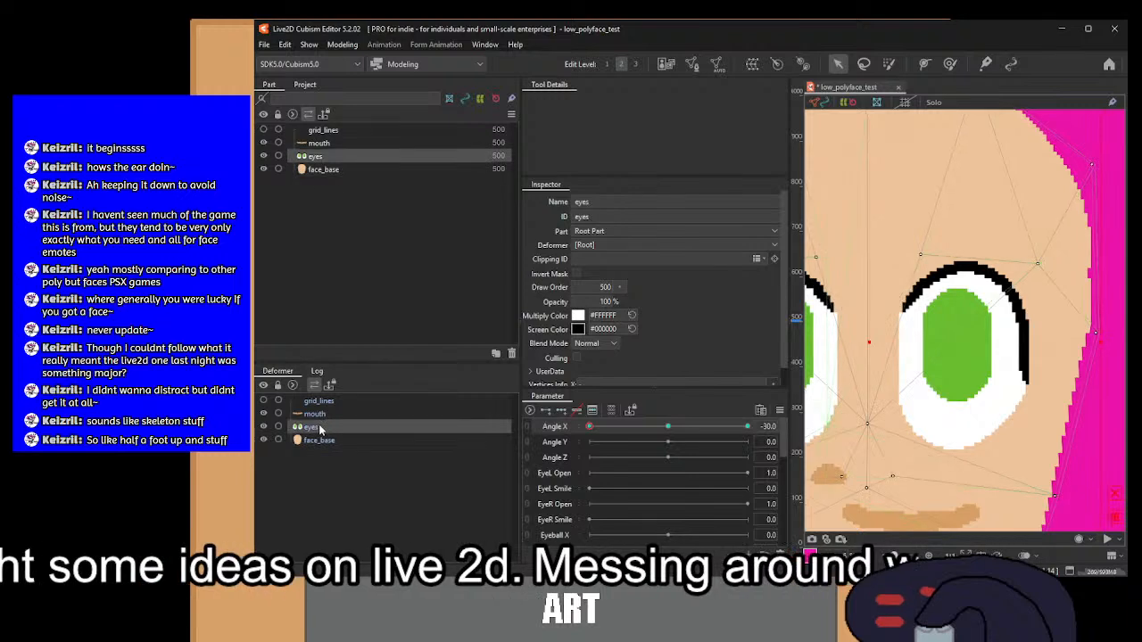
click(323, 442)
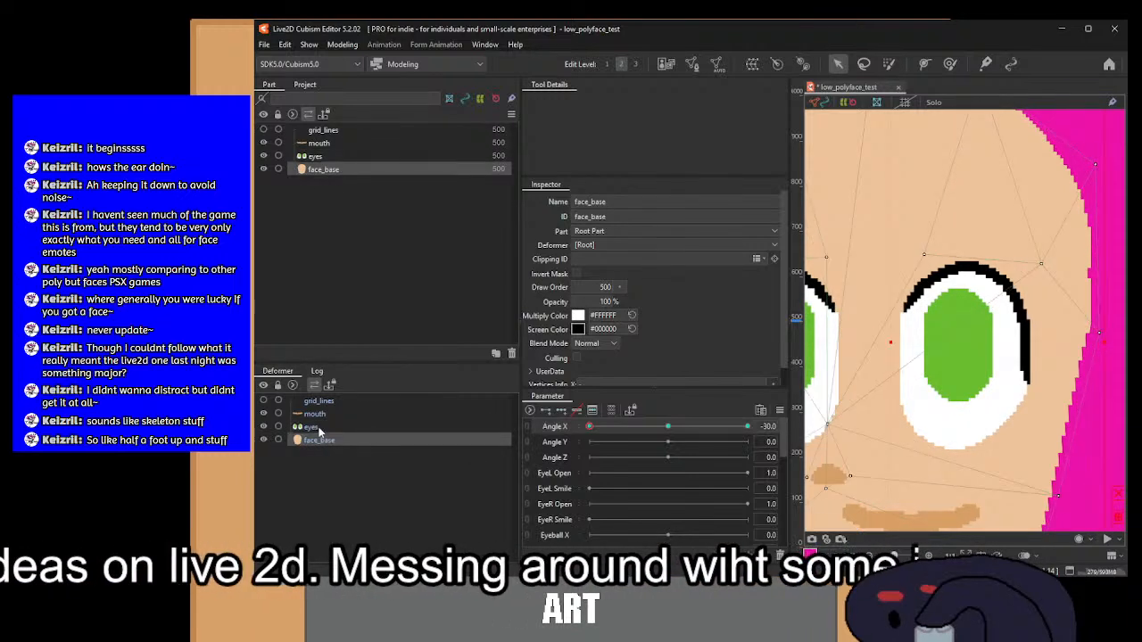
click(319, 429)
click(321, 442)
click(321, 429)
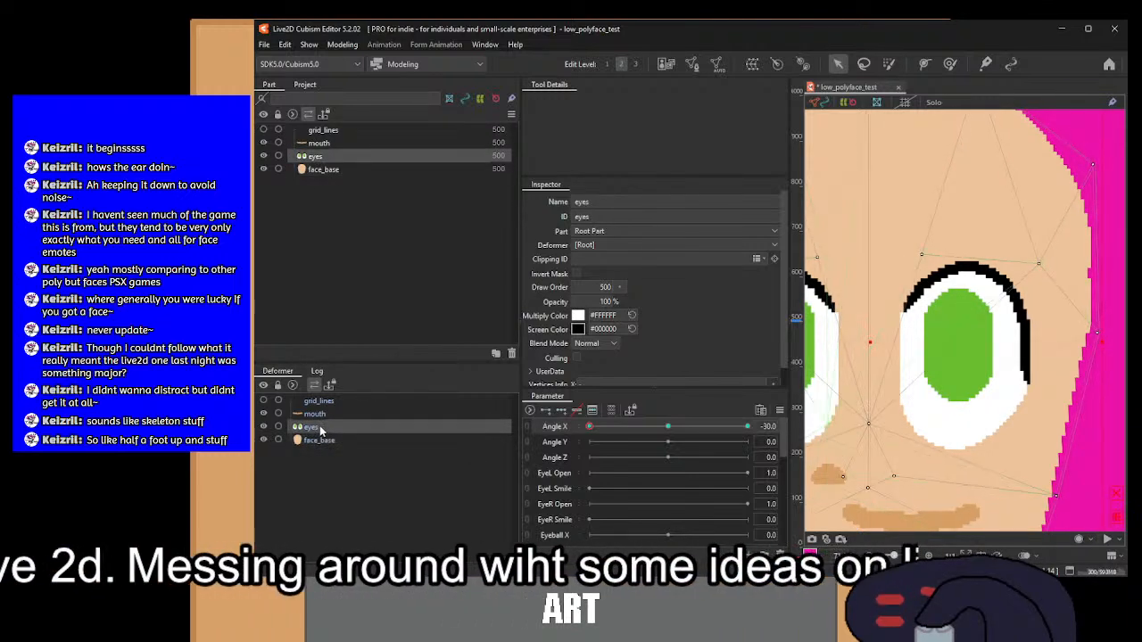
click(321, 442)
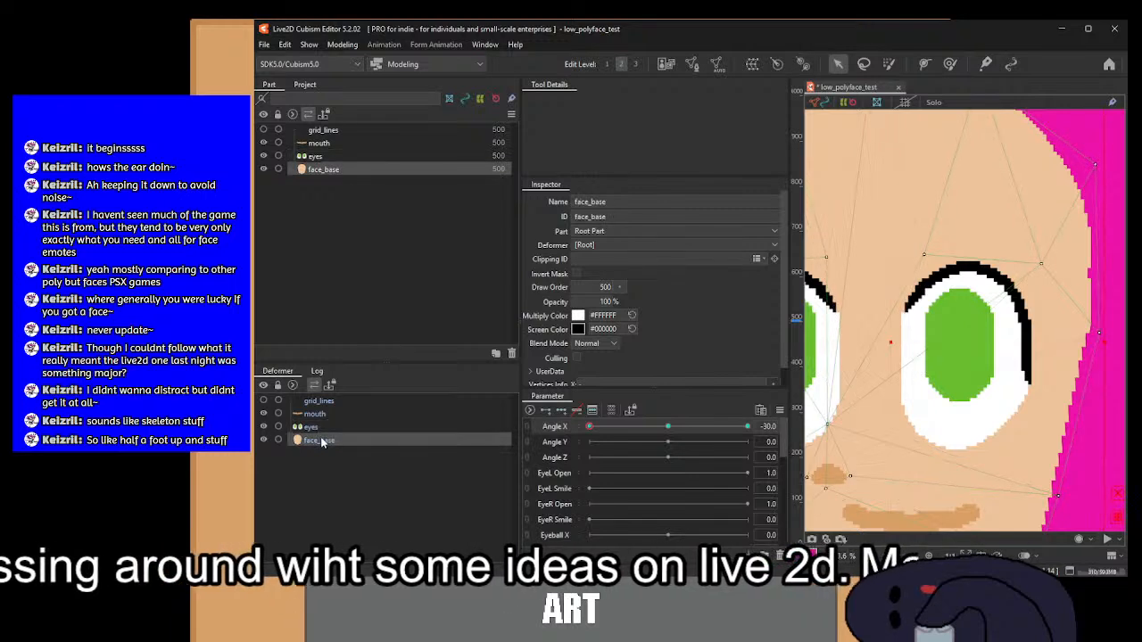
click(324, 427)
click(326, 443)
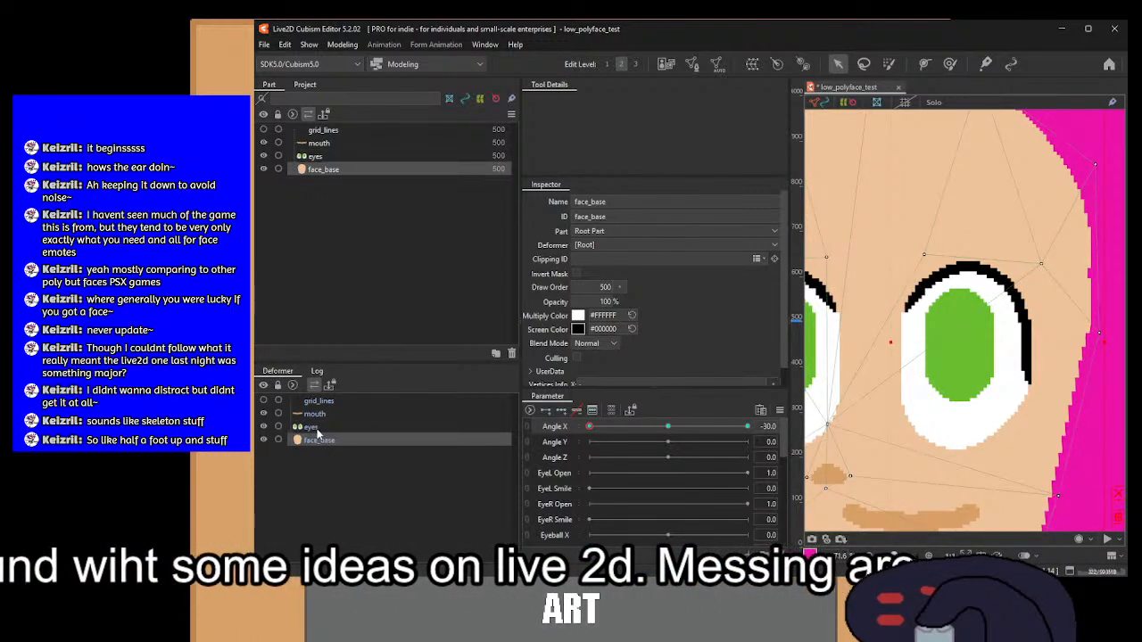
click(318, 431)
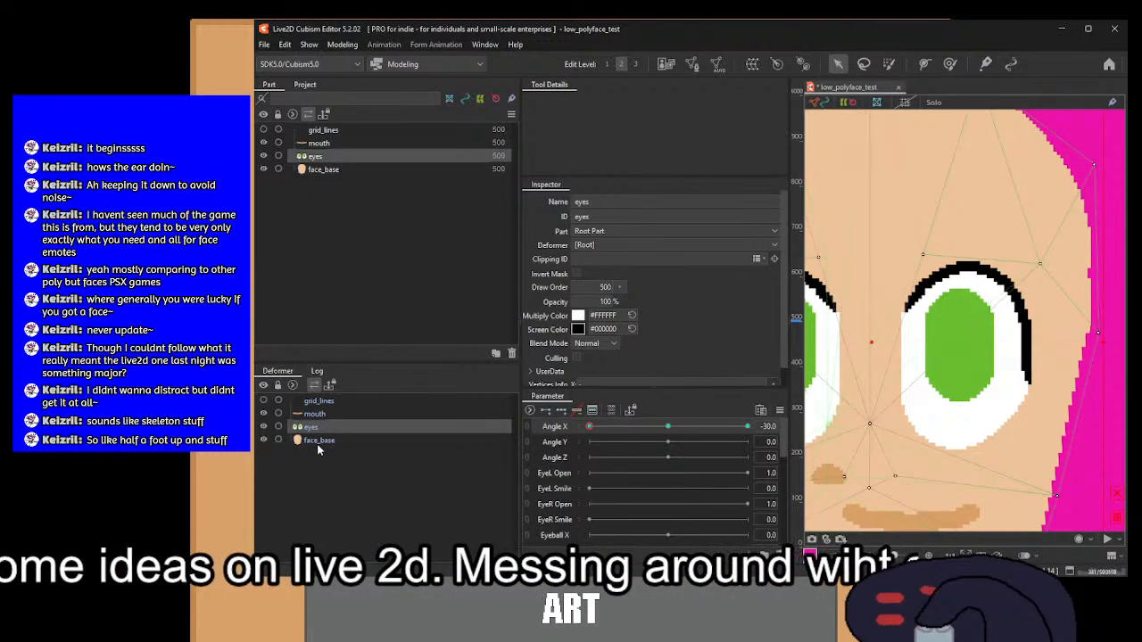
click(316, 443)
click(313, 428)
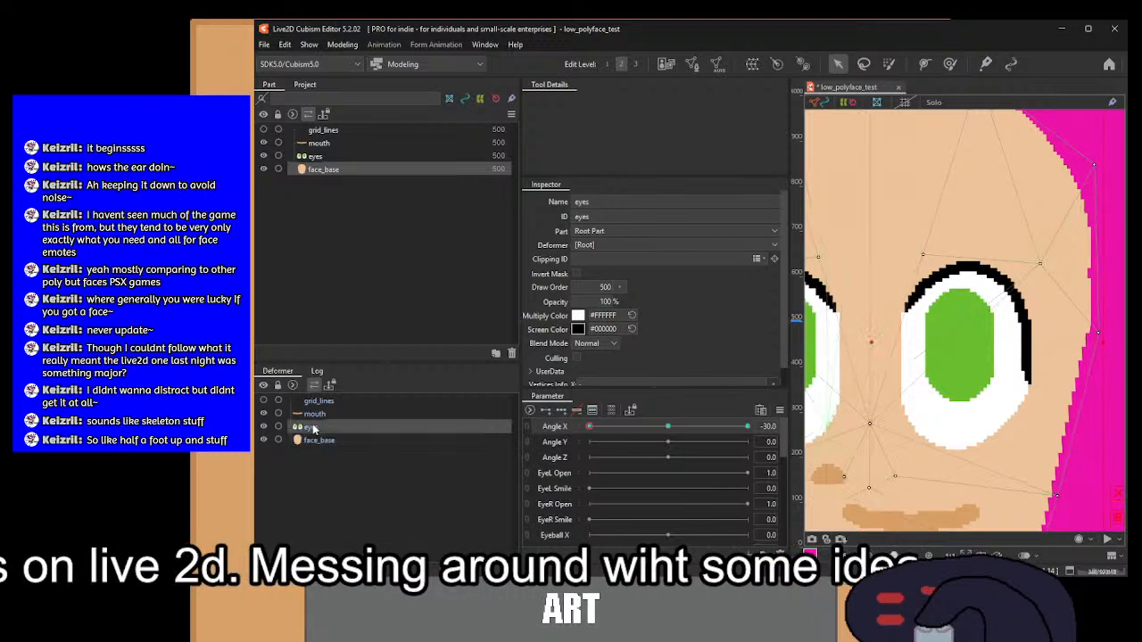
click(317, 443)
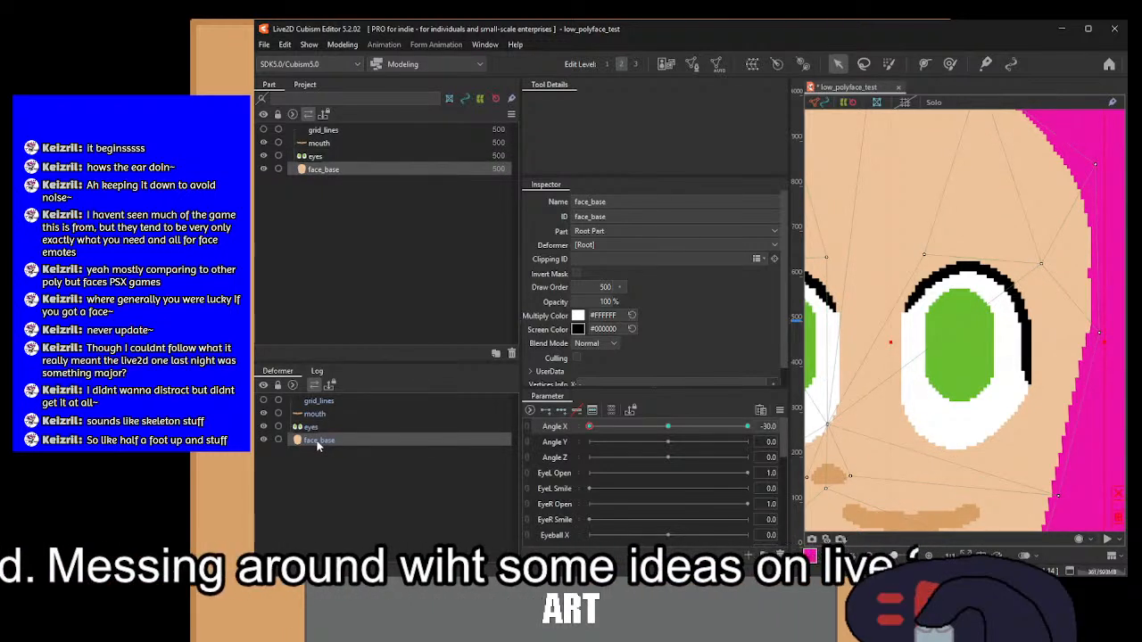
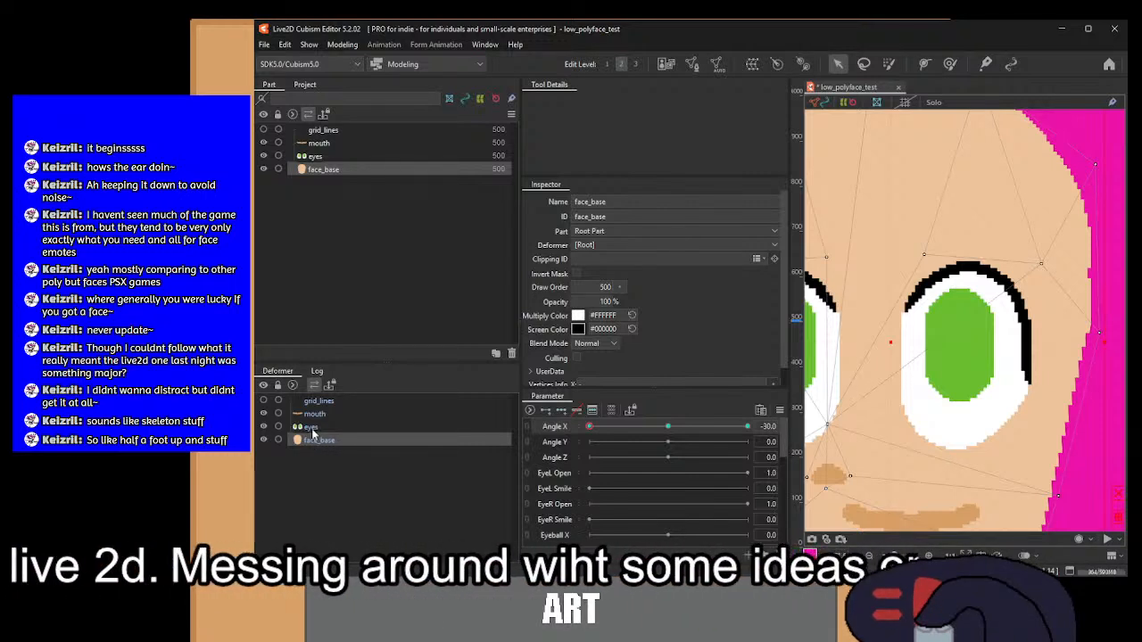
click(311, 428)
click(316, 441)
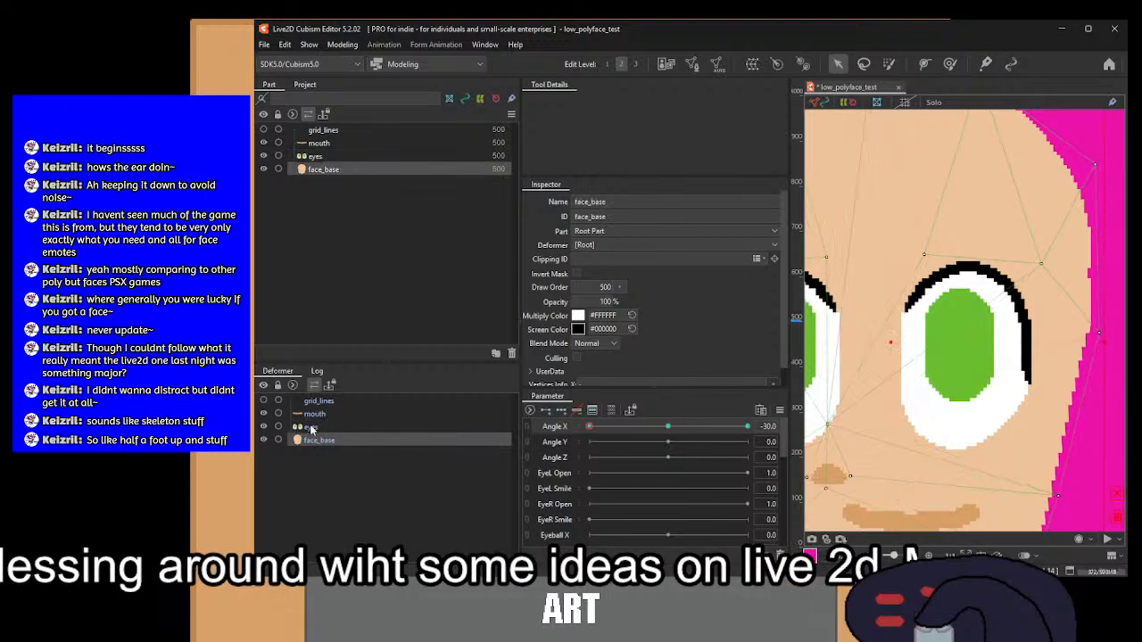
click(311, 427)
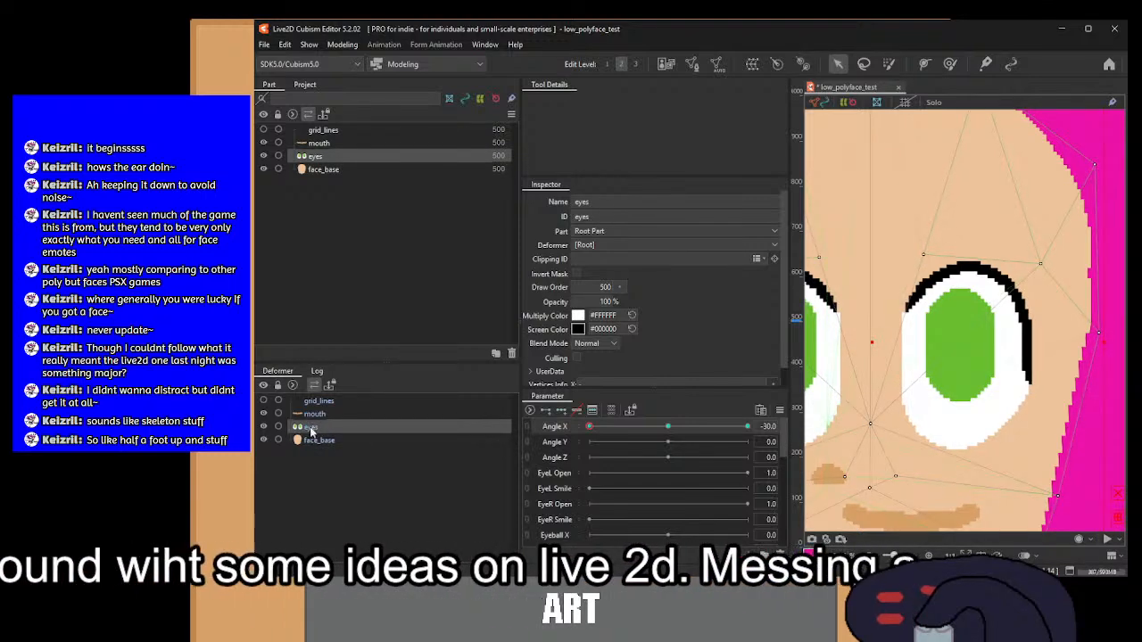
click(317, 440)
click(312, 428)
Step: Select the left half of the eyes mesh, including its centre vertices, and squeeze its left edge slightly inward
scroll(577, 281, down, 2)
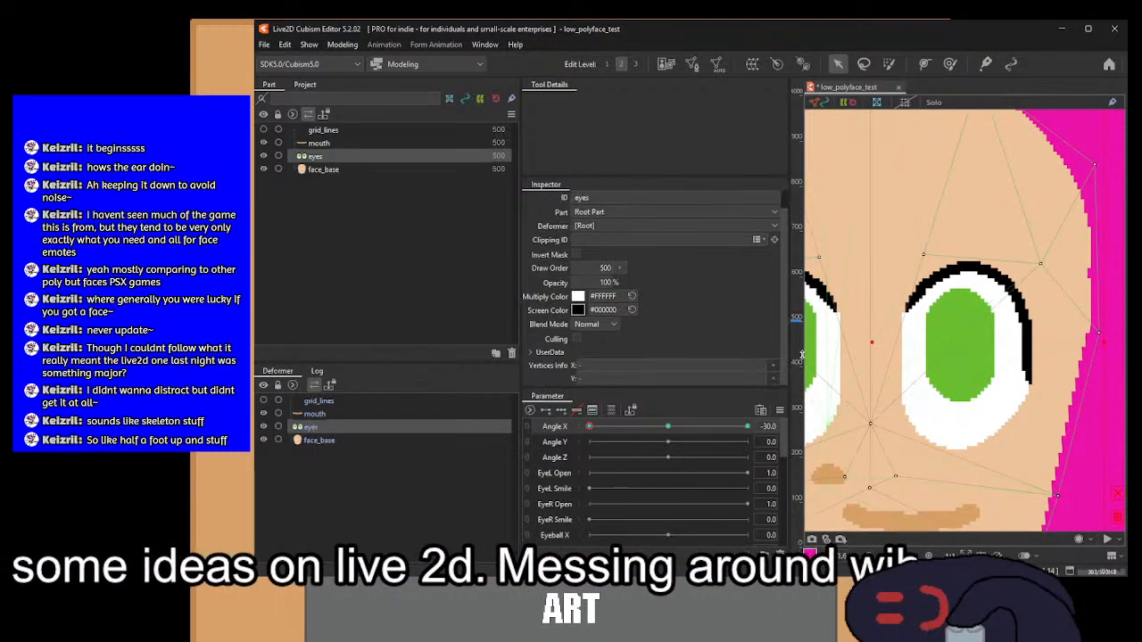
scroll(992, 367, down, 5)
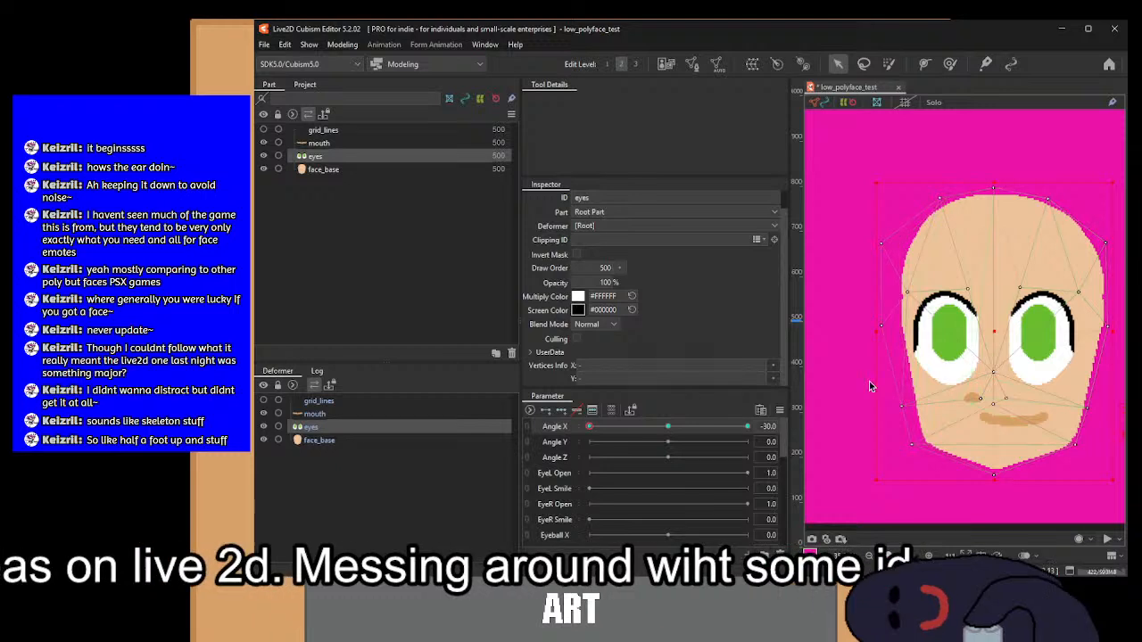
drag(1007, 158, 841, 487)
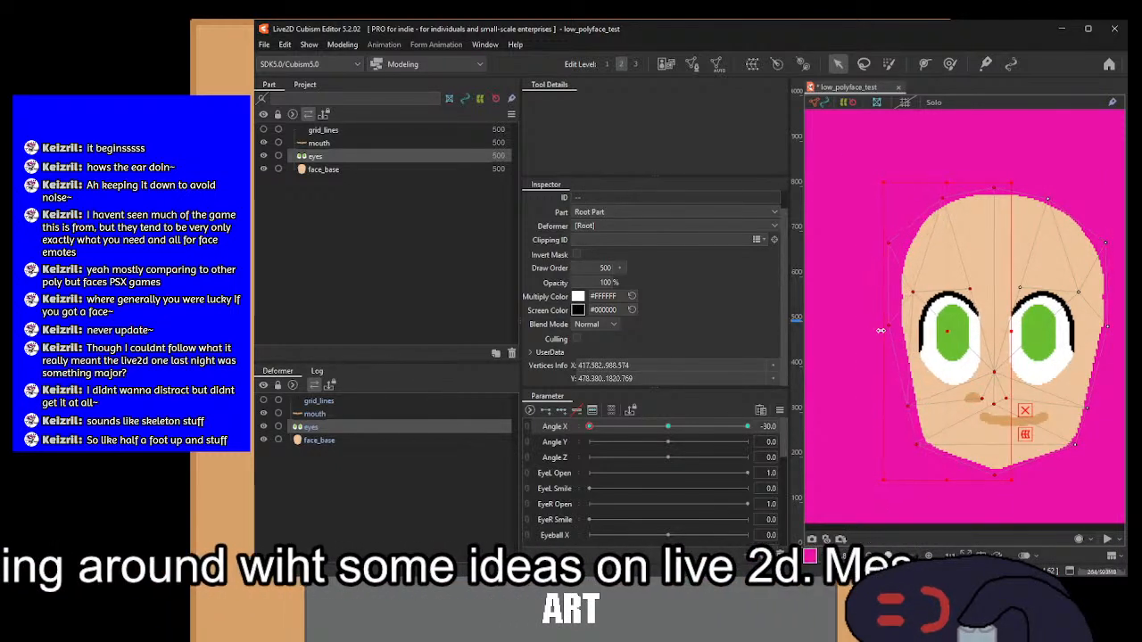
Step: Select face_base, focus on the top of the head and widen the canvas area
click(346, 440)
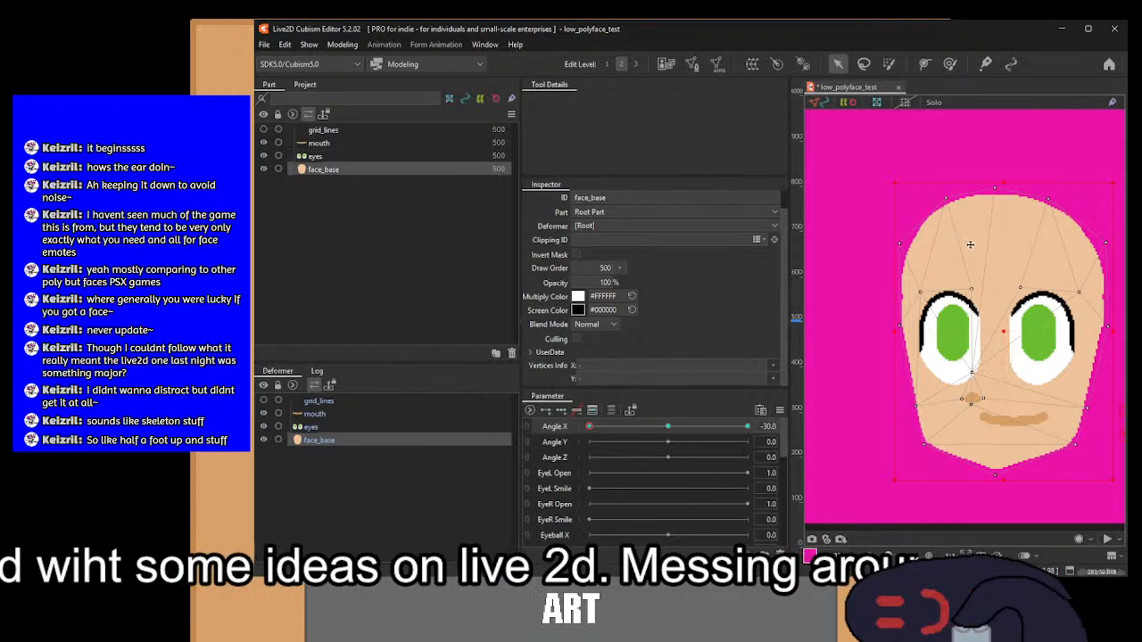
scroll(994, 176, up, 3)
scroll(952, 246, up, 1)
drag(952, 248, 953, 285)
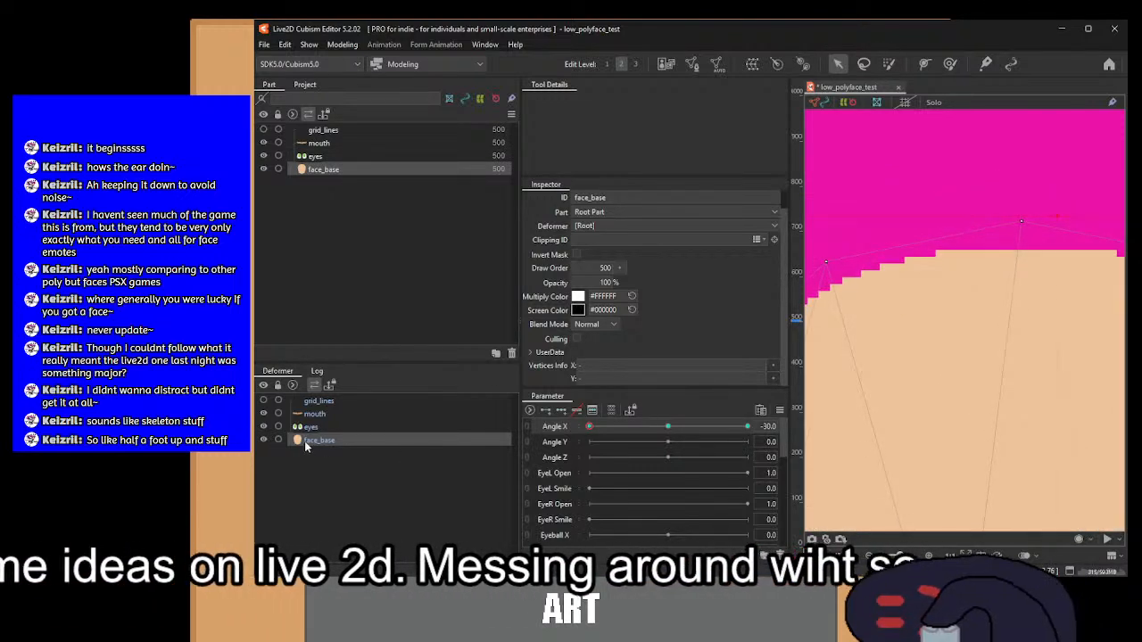
drag(897, 308, 948, 314)
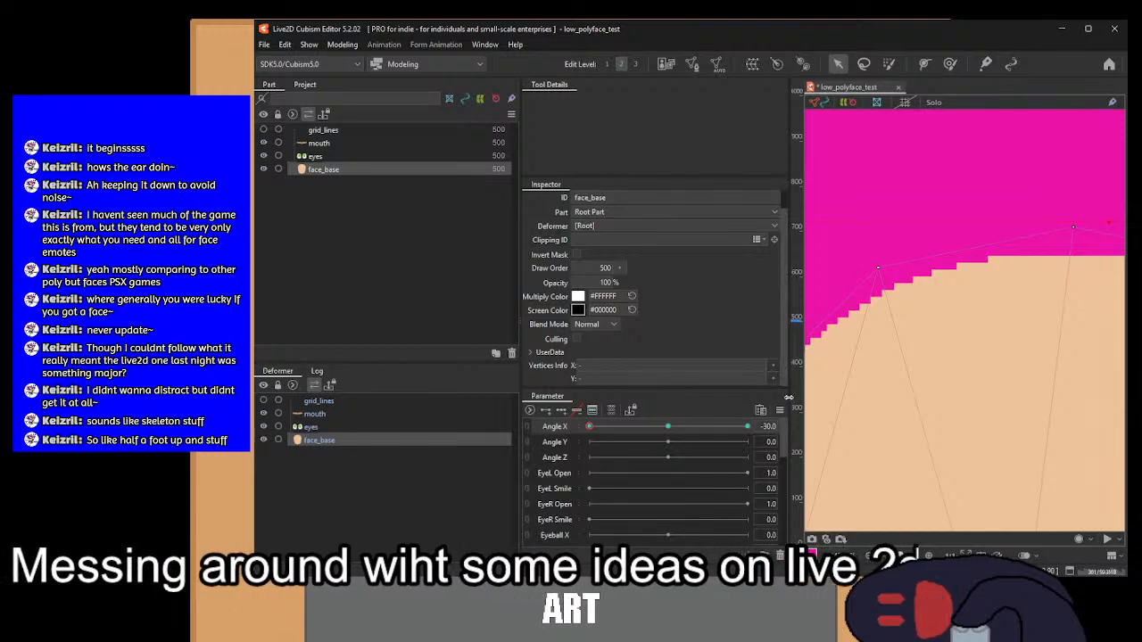
drag(786, 396, 664, 396)
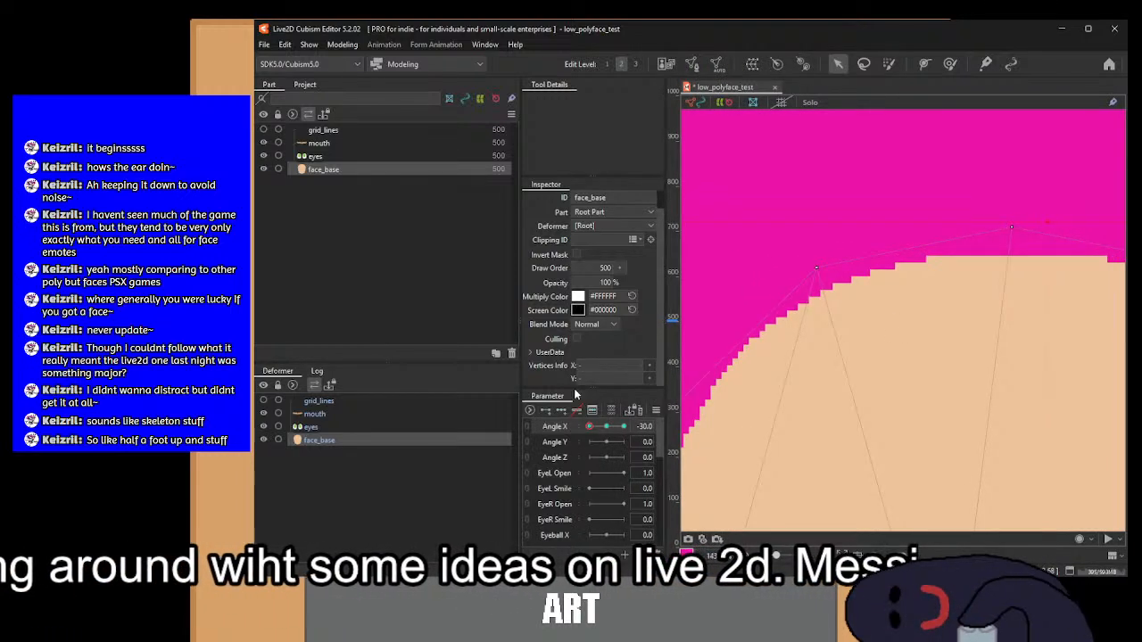
Step: Compare the eyes and face_base meshes along the top of the head and forehead for misaligned vertices
click(333, 431)
click(462, 441)
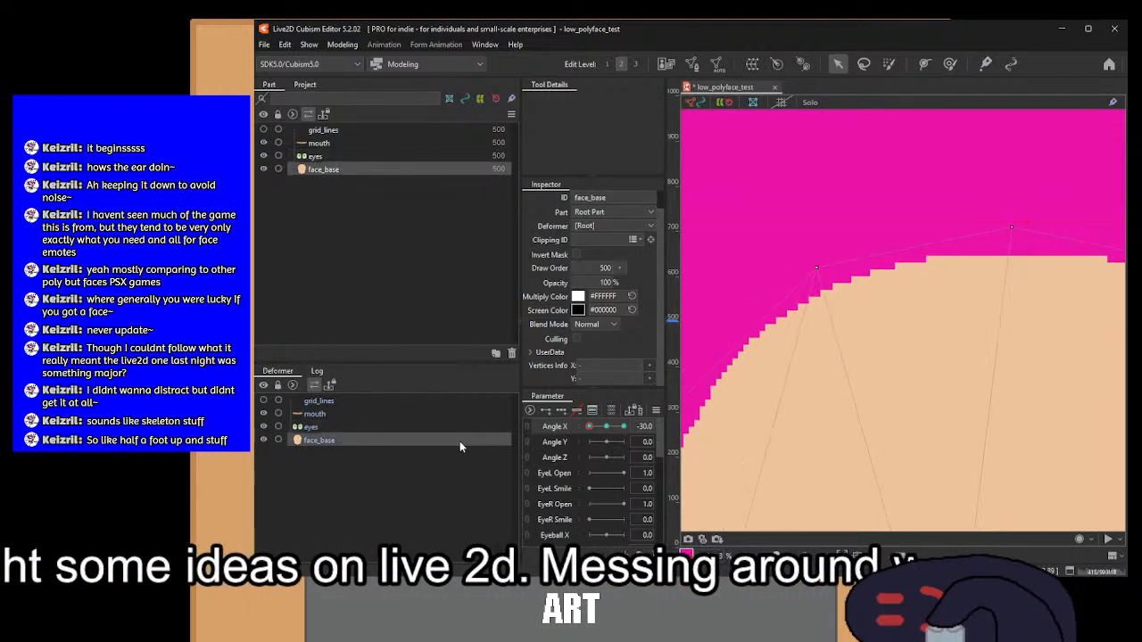
click(381, 428)
click(374, 442)
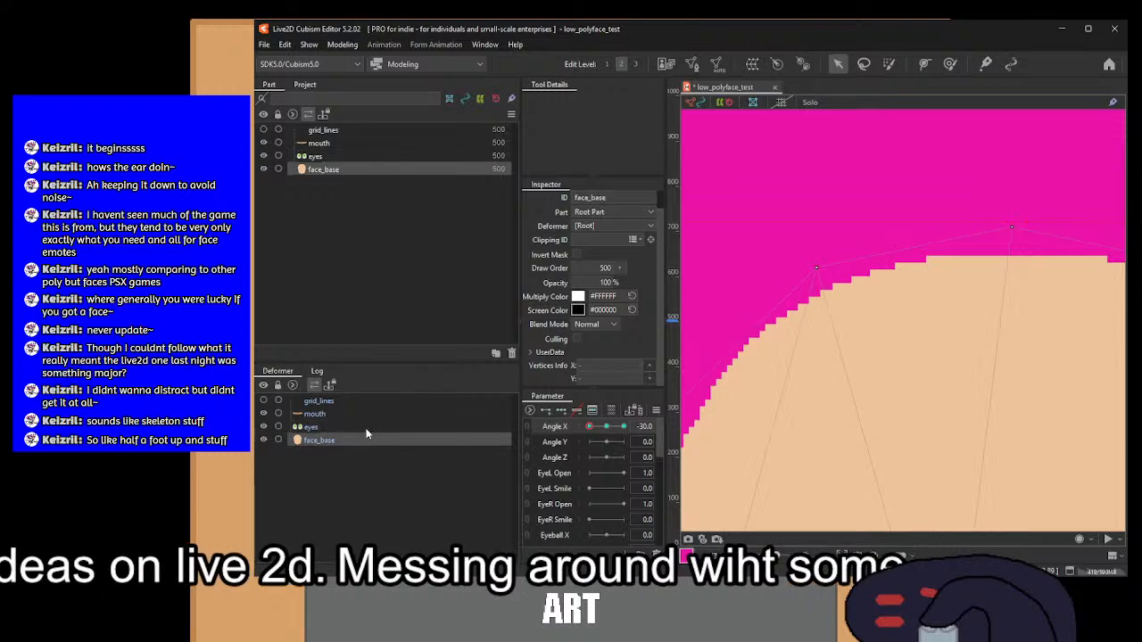
click(364, 425)
scroll(927, 238, down, 2)
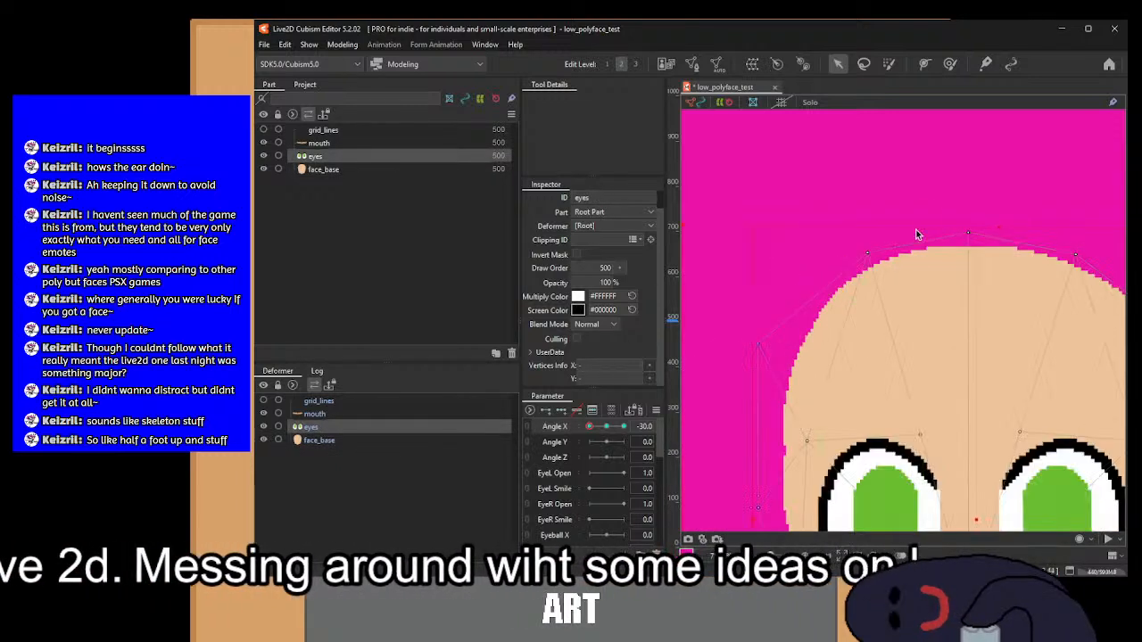
click(319, 442)
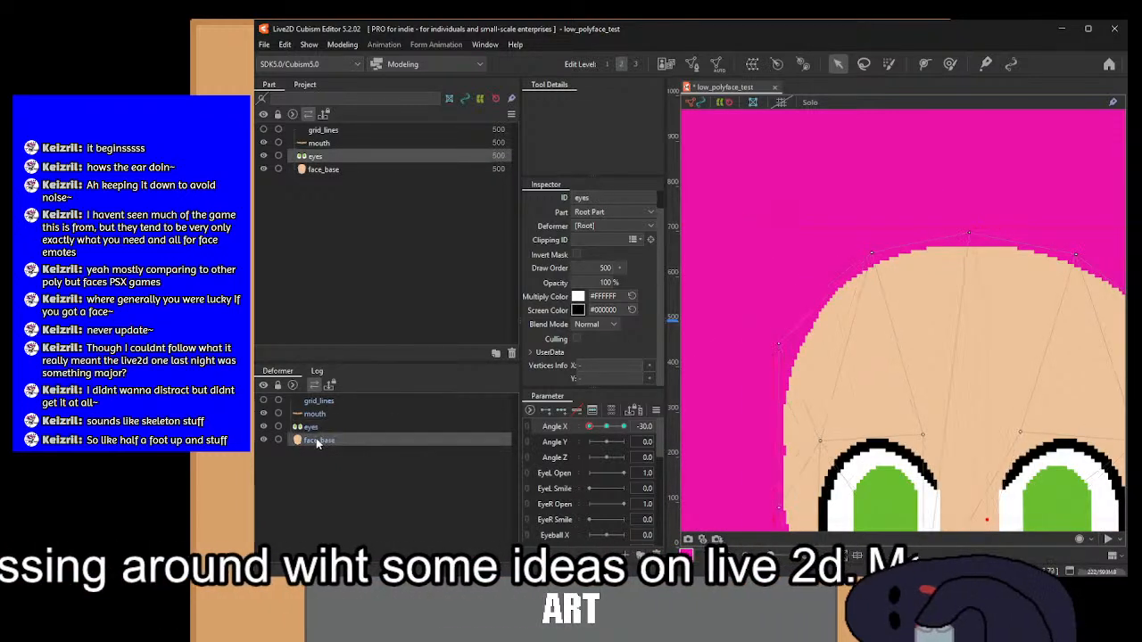
click(319, 427)
click(321, 443)
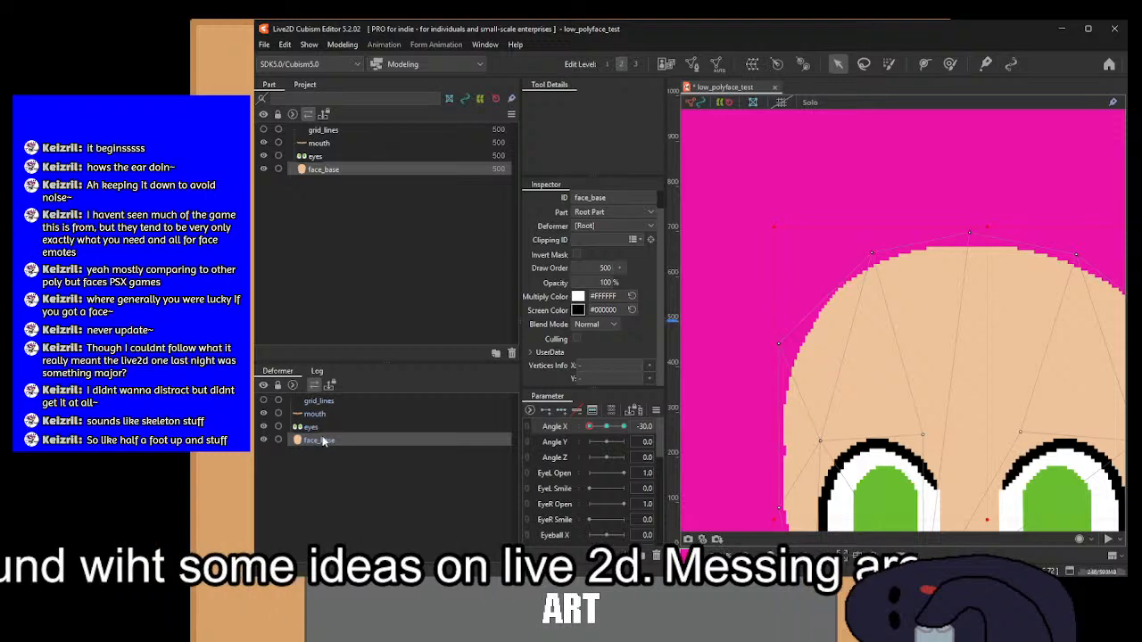
click(318, 428)
Step: Select the vertices along the left side of the eyes mesh, from forehead to jaw, and nudge them slightly right
scroll(898, 143, down, 2)
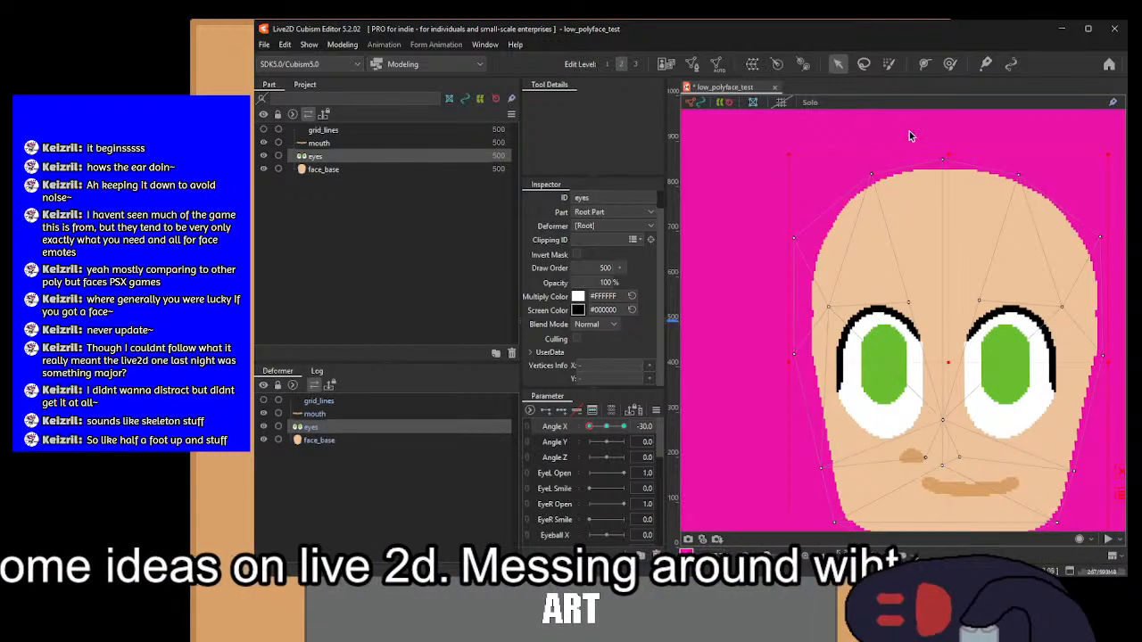
drag(892, 134, 725, 528)
scroll(797, 442, down, 2)
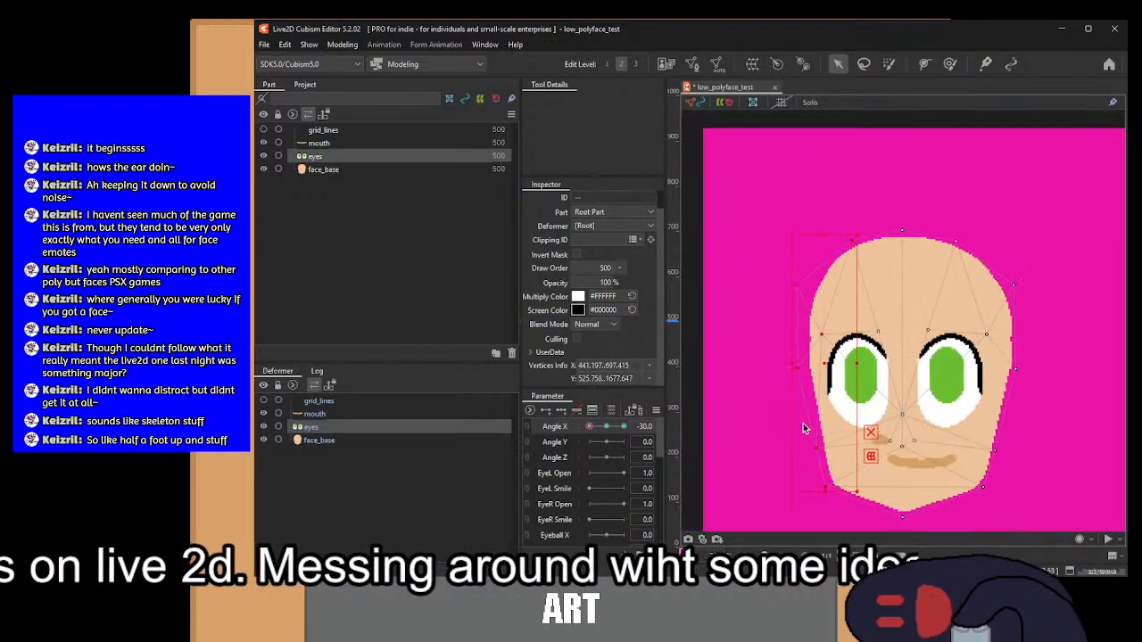
drag(795, 541, 756, 538)
scroll(875, 344, up, 3)
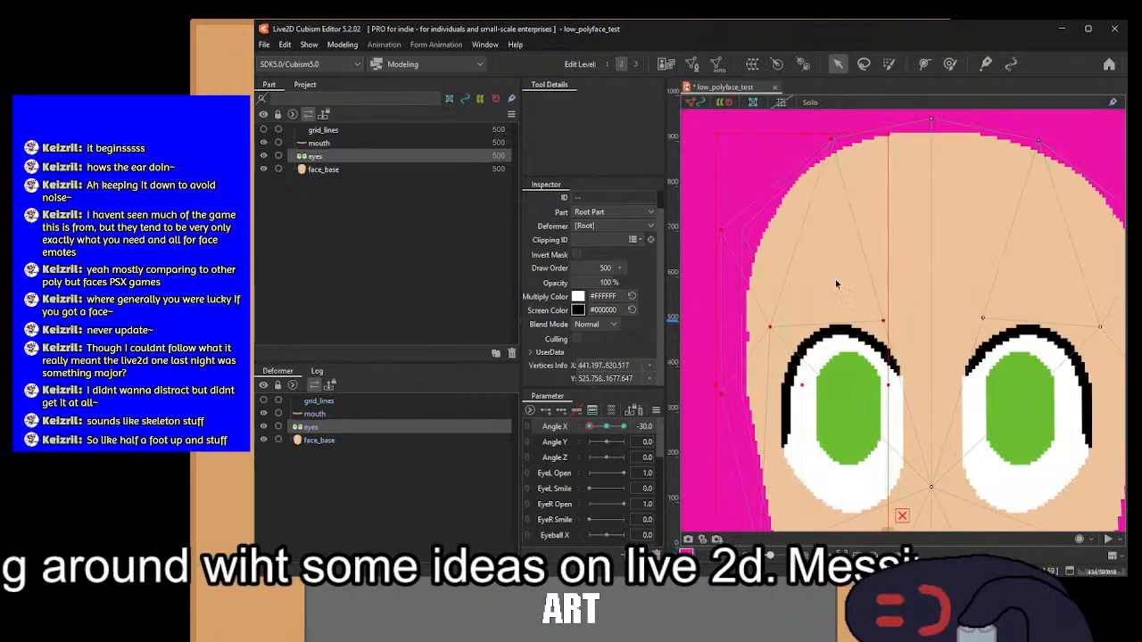
key(Right)
key(Right)
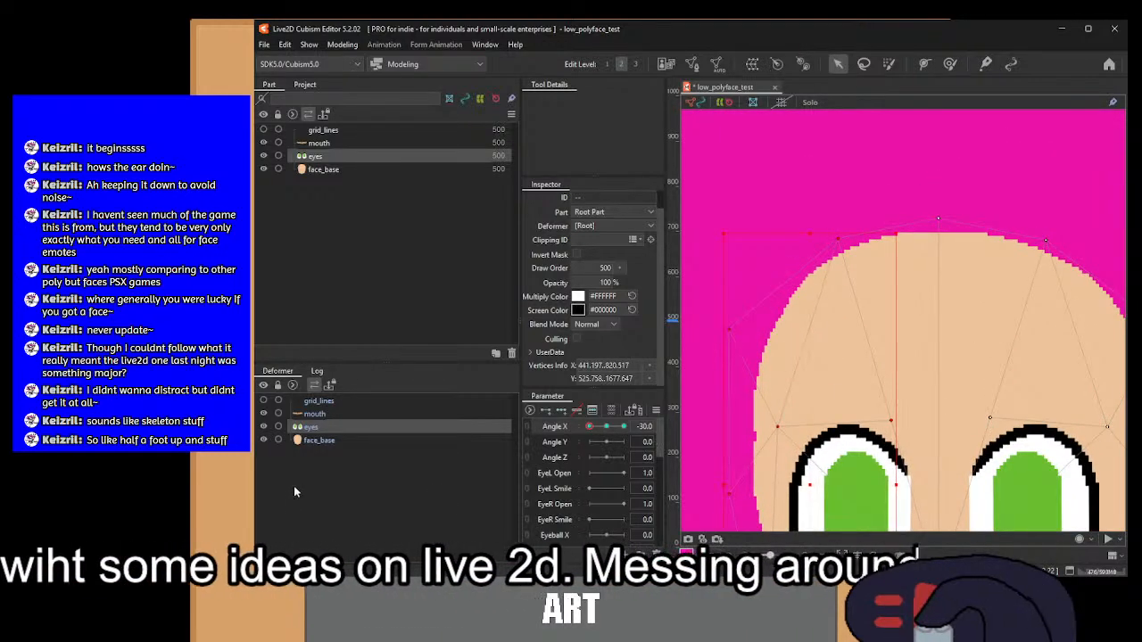
Step: Compare the eyes and face_base meshes around the upper-left forehead and temple for misaligned vertices
click(334, 441)
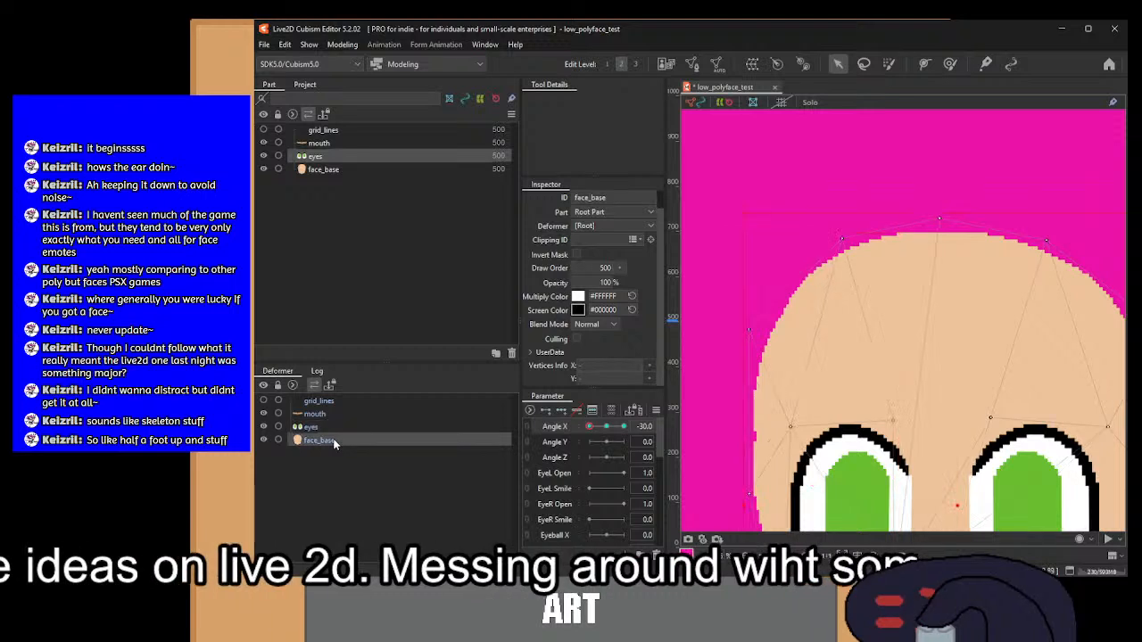
click(329, 426)
click(329, 441)
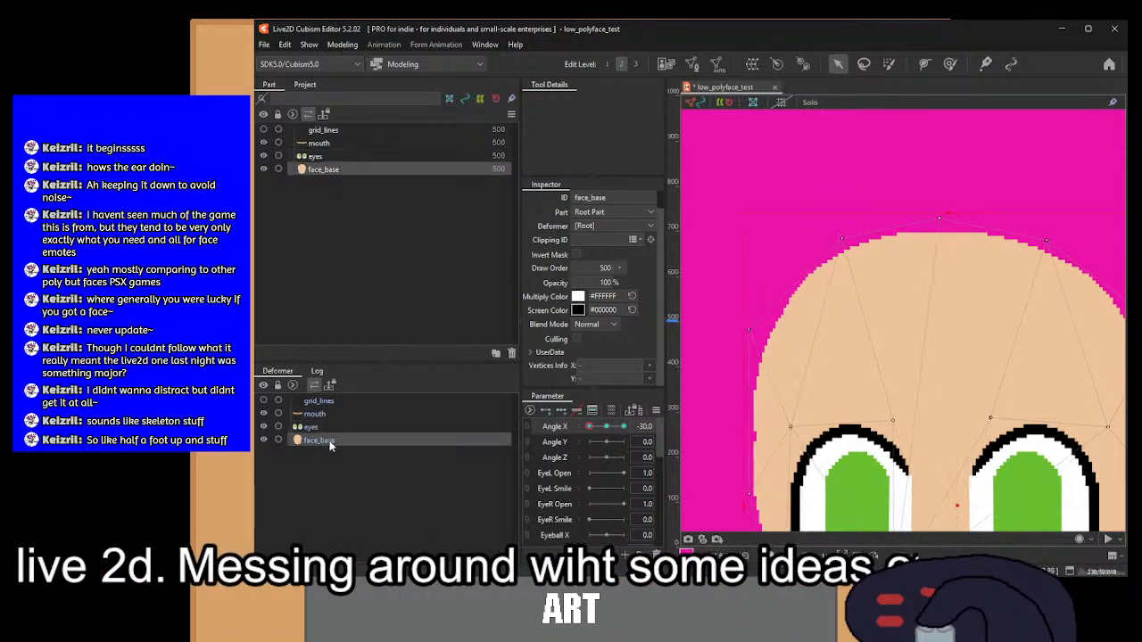
click(329, 427)
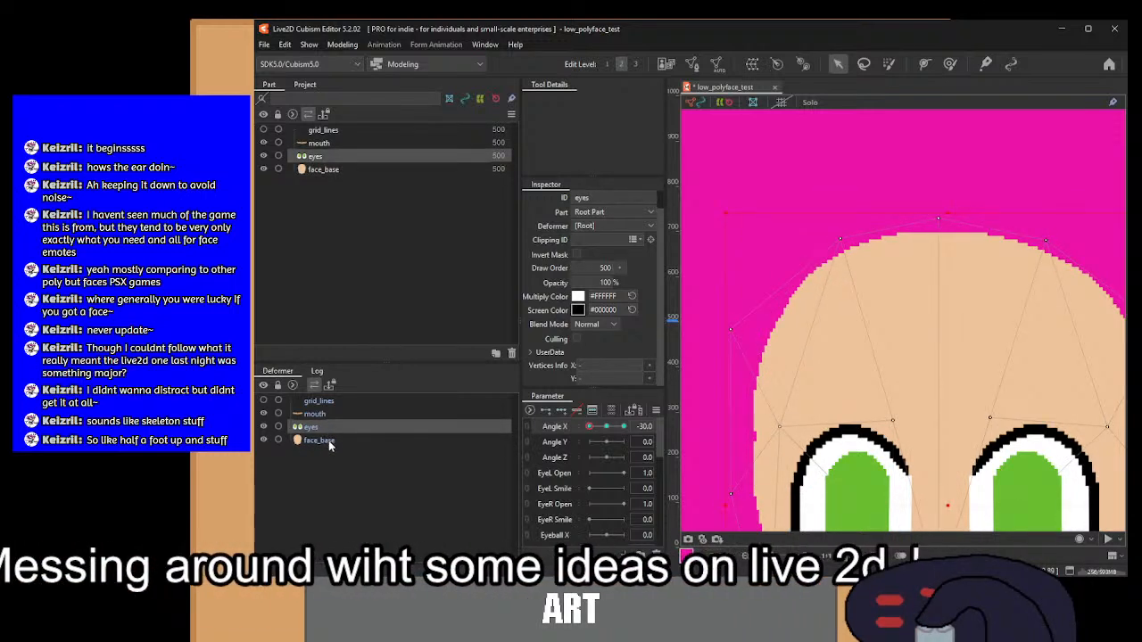
click(326, 441)
click(327, 427)
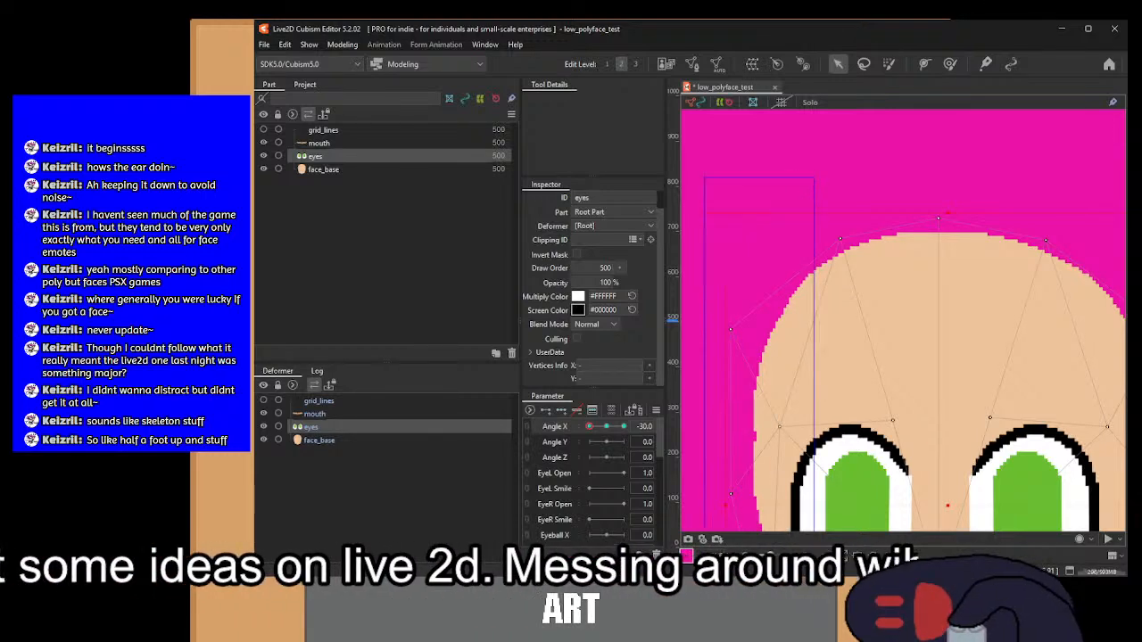
scroll(797, 516, down, 5)
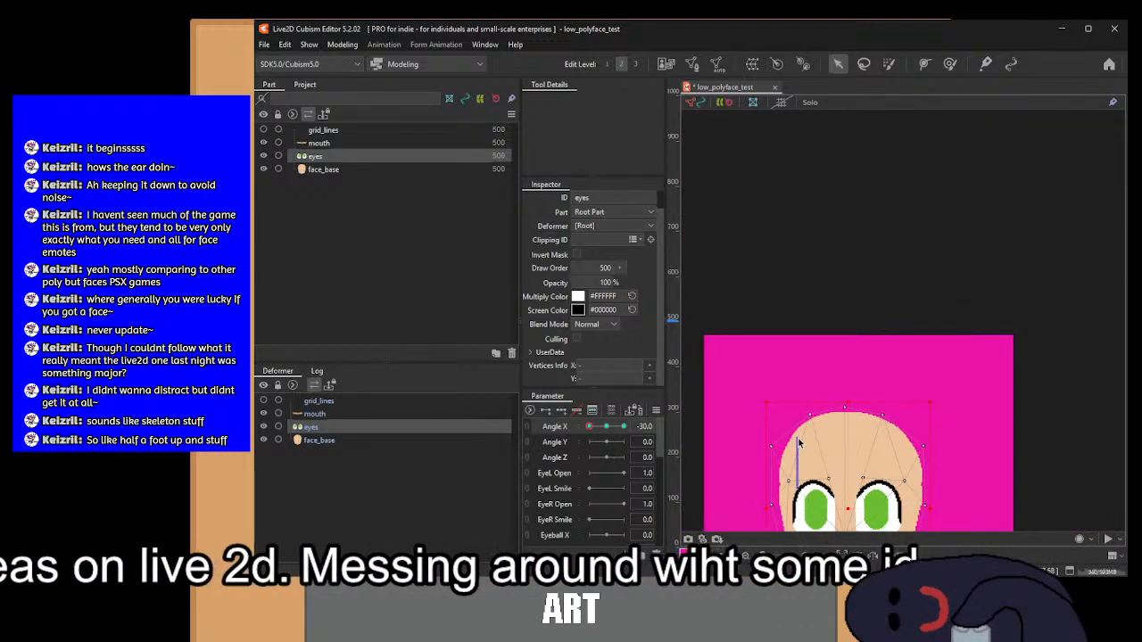
click(319, 440)
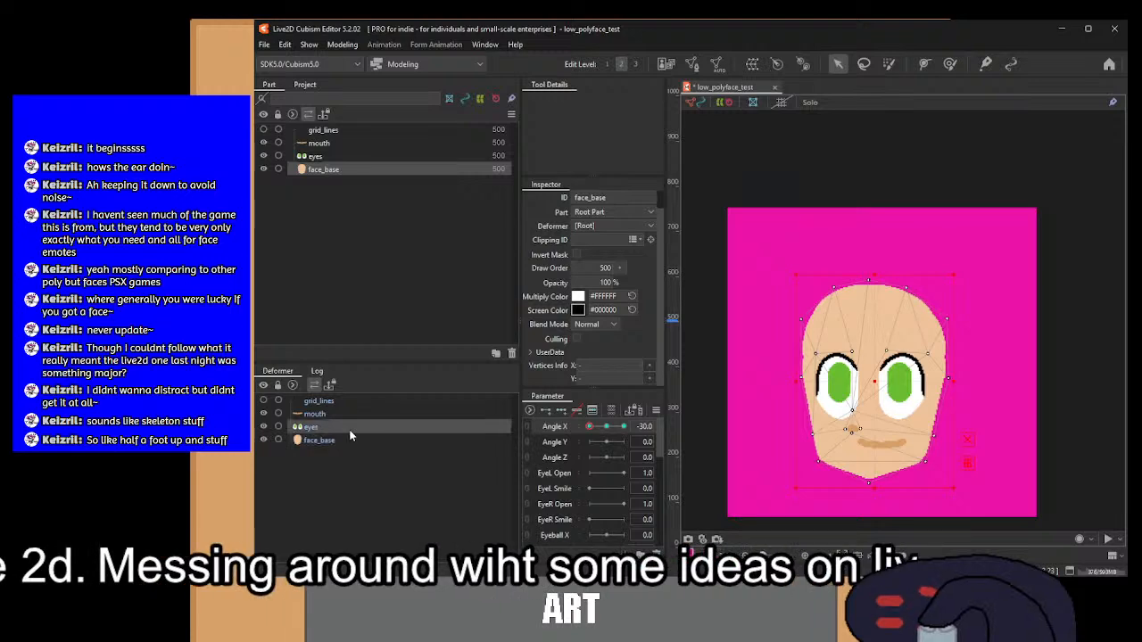
click(402, 426)
Step: Select only the outer left-edge vertices of the eyes mesh, from temple to jaw, and nudge them right in four small increments
drag(814, 299, 767, 526)
scroll(794, 428, up, 3)
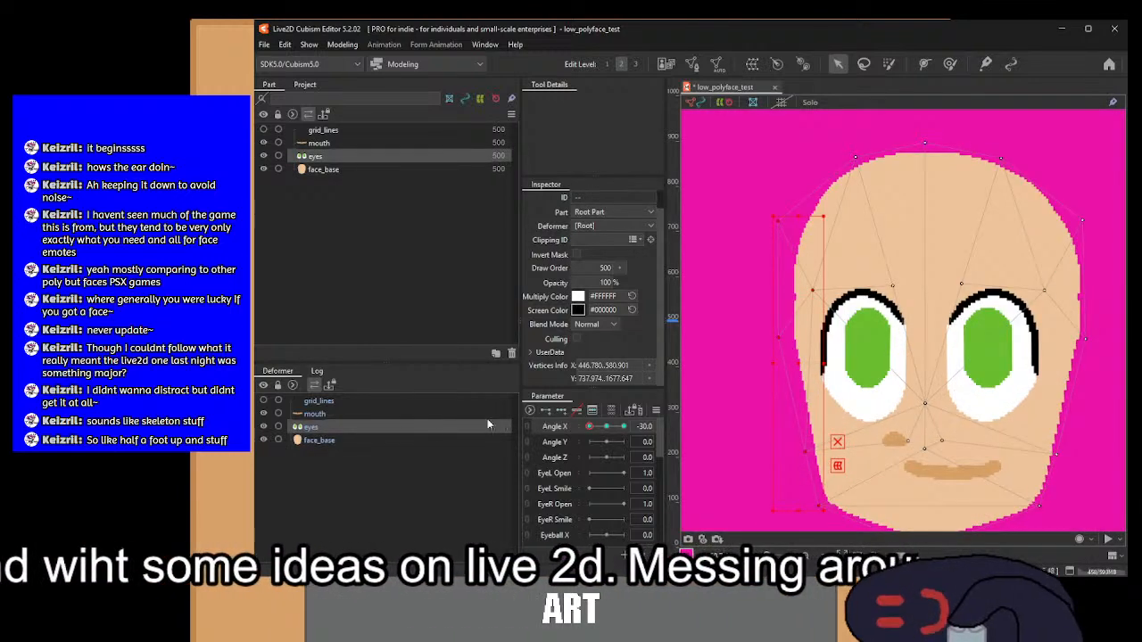
scroll(796, 350, up, 3)
key(Right)
key(Right)
key(Right)
key(Right)
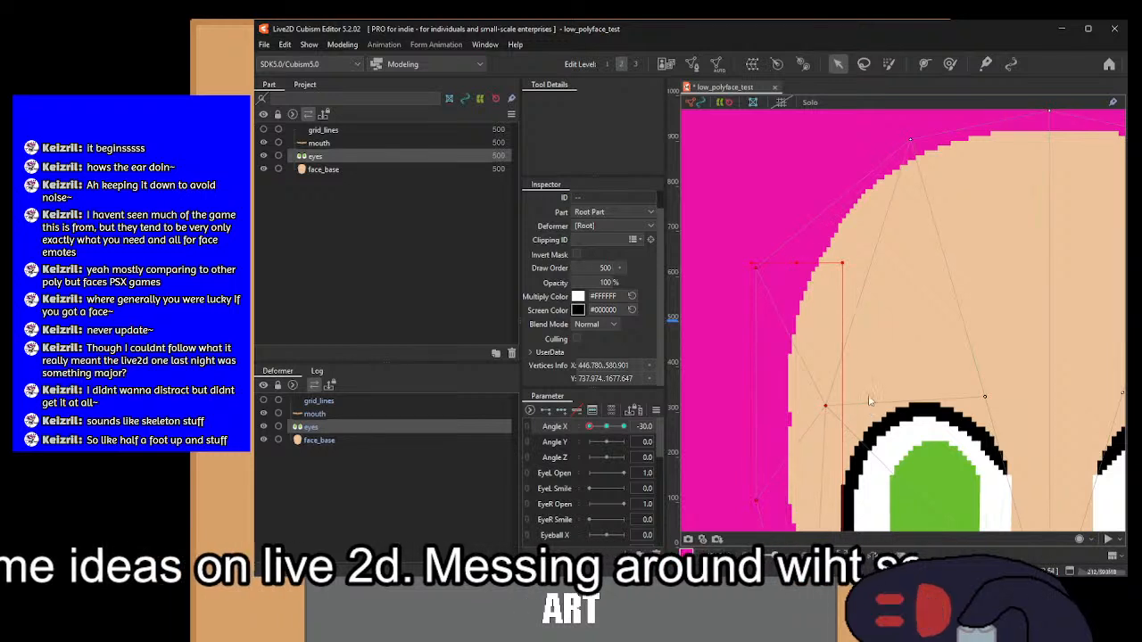
Step: Compare the left-edge vertices of the eyes mesh with those of face_base beside the left eye
click(346, 440)
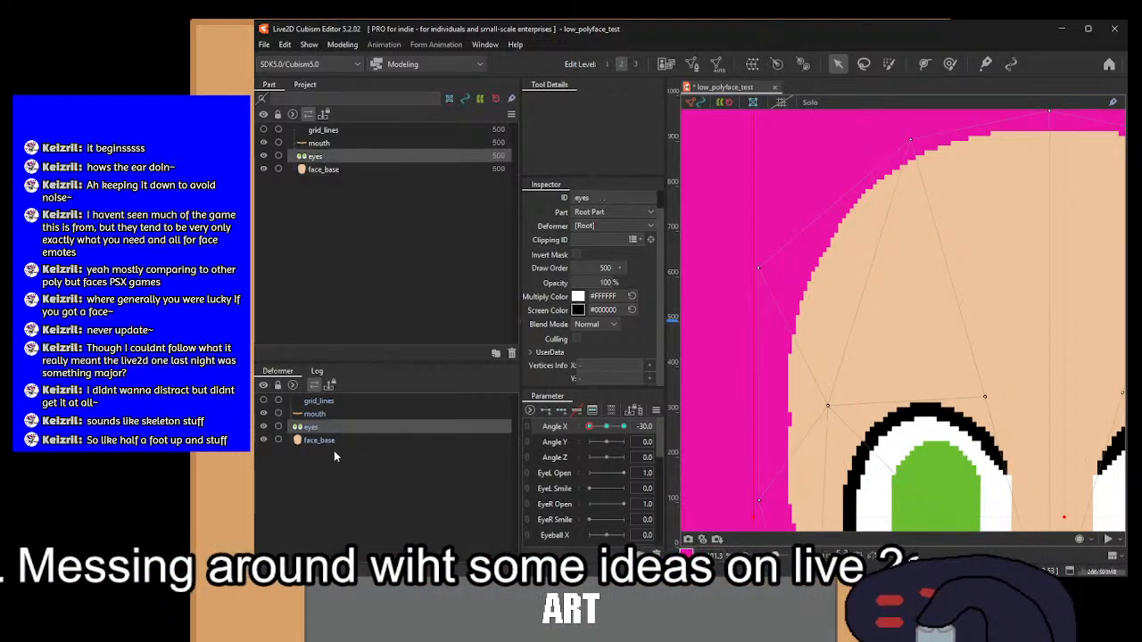
click(336, 443)
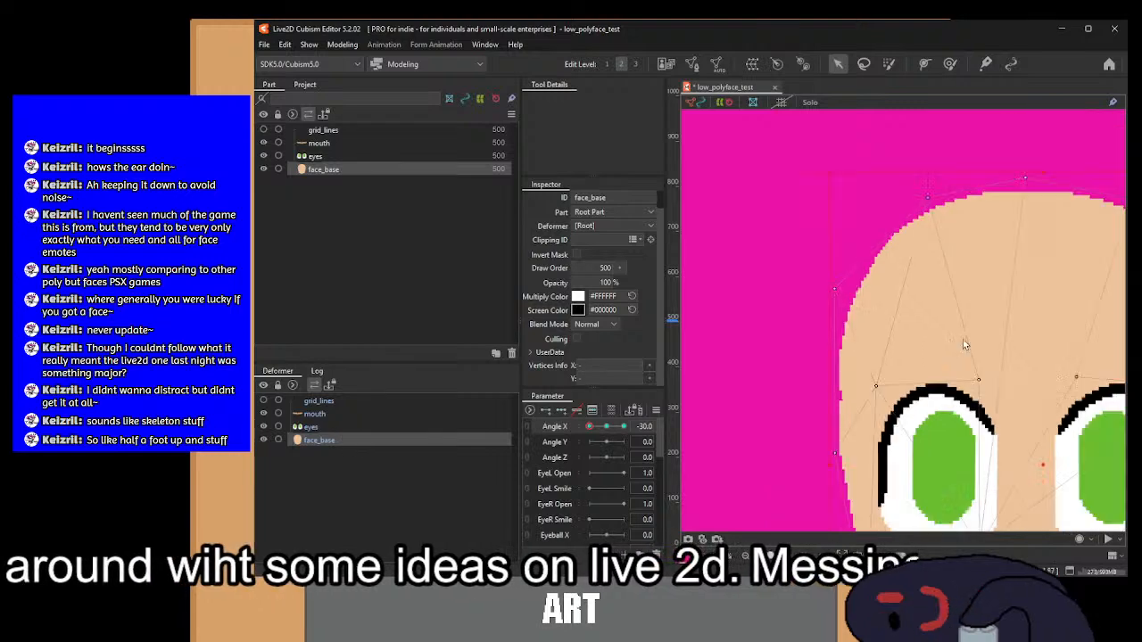
click(344, 432)
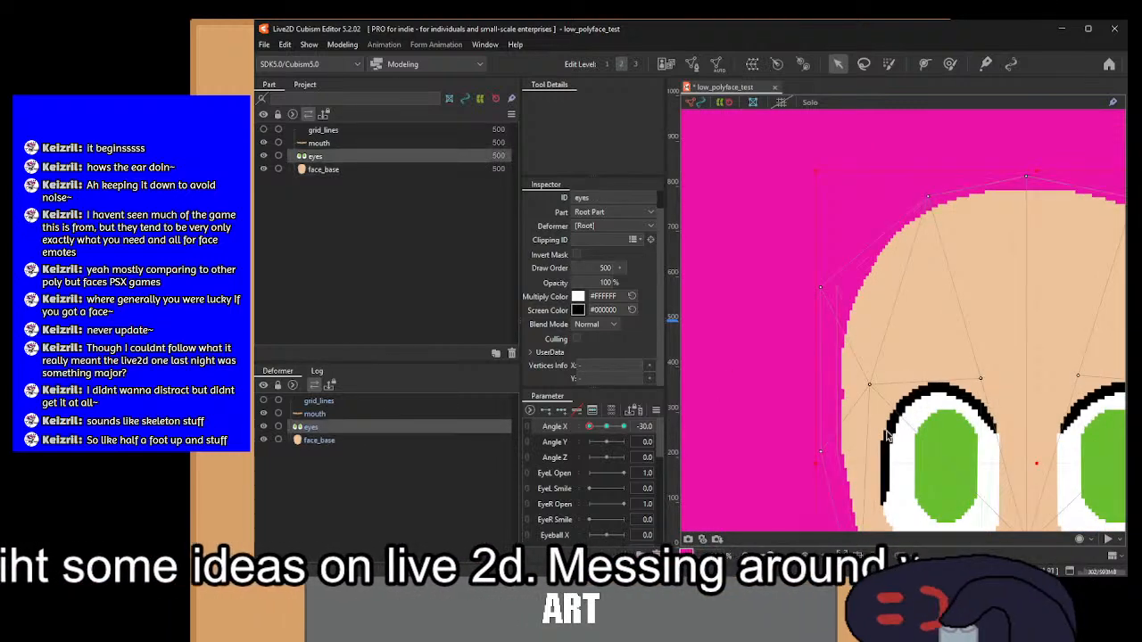
click(370, 439)
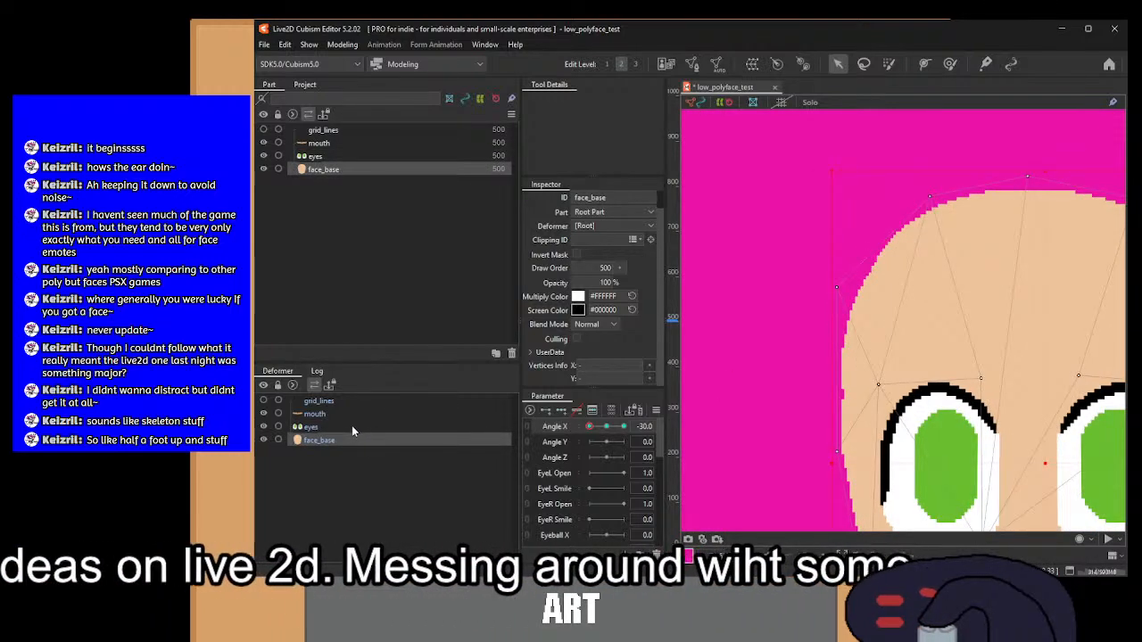
click(352, 427)
click(347, 444)
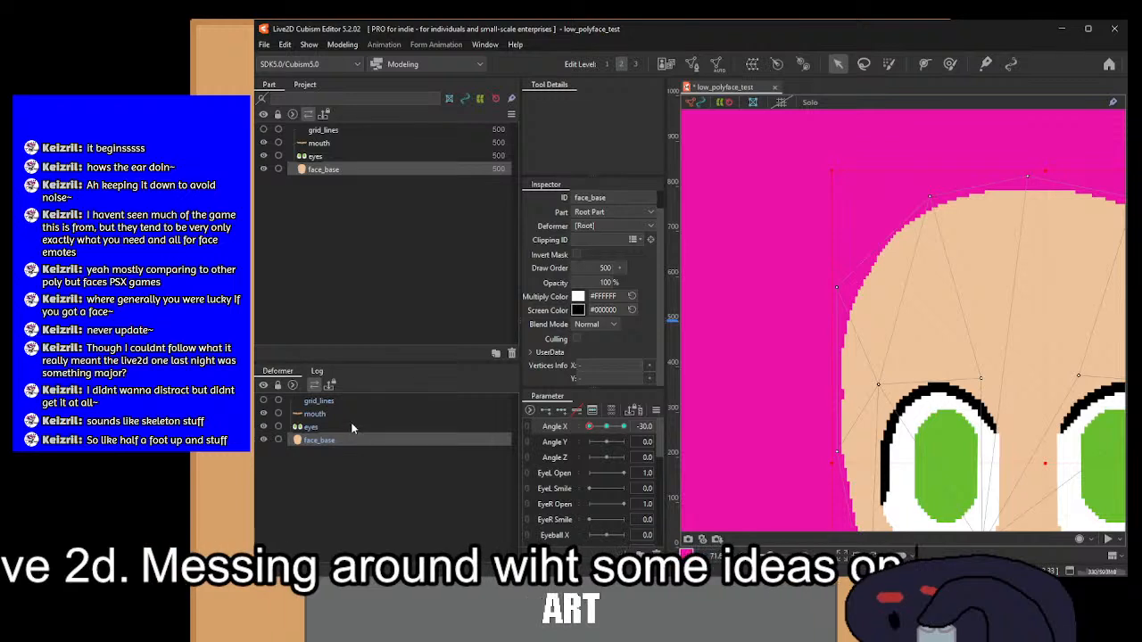
click(344, 426)
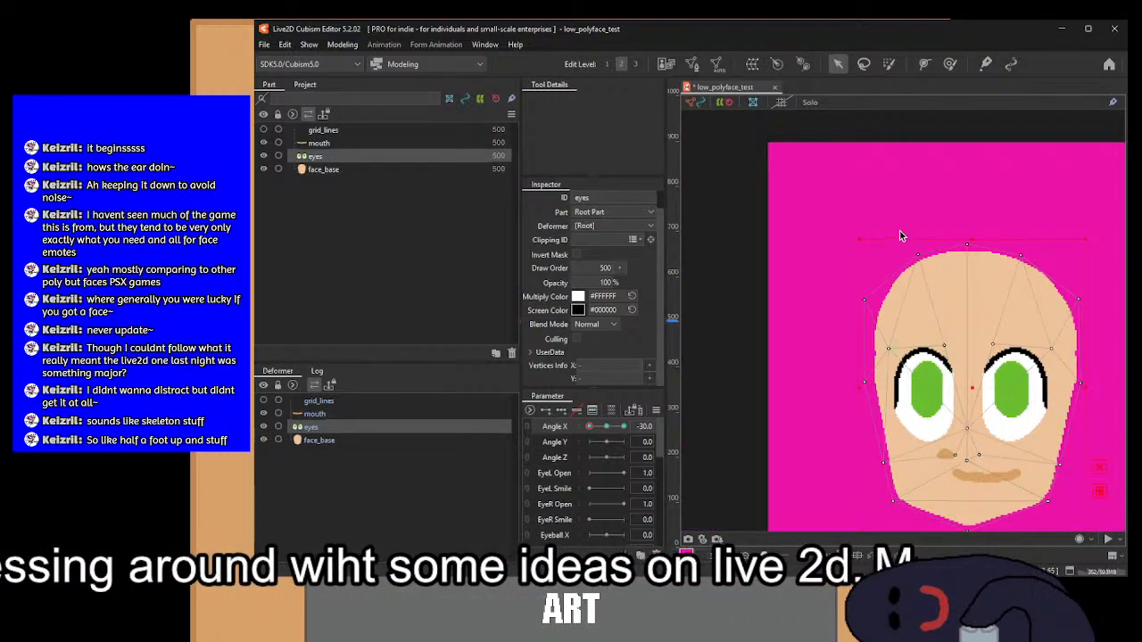
Step: Shift the eyes mesh's left-edge vertices slightly inward as a group and check them against face_base
drag(900, 230, 830, 528)
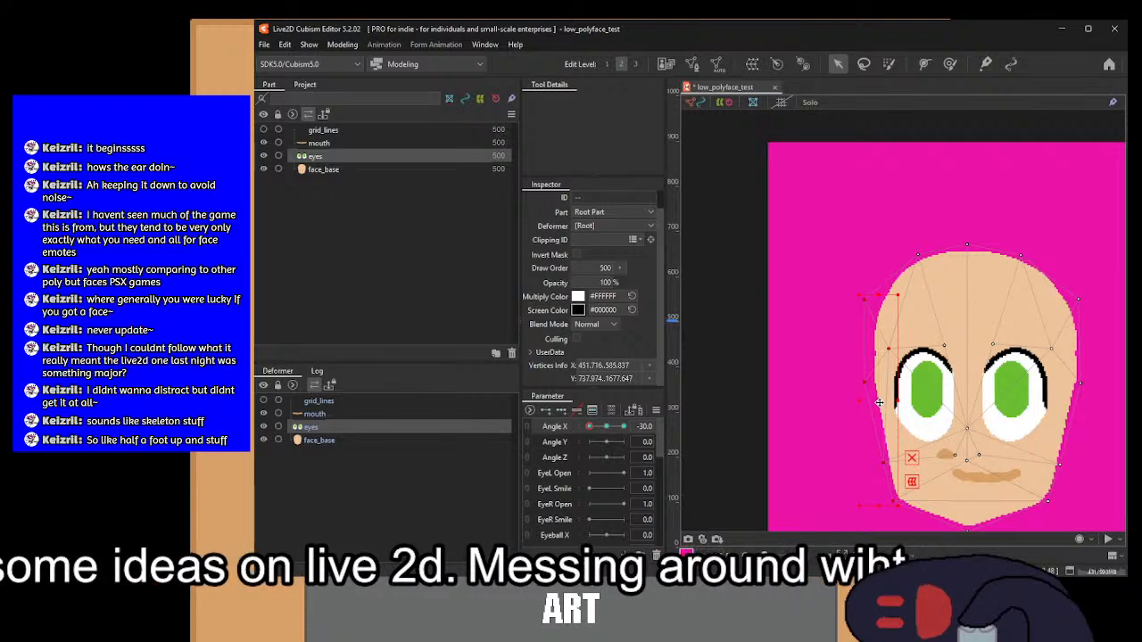
drag(879, 403, 881, 402)
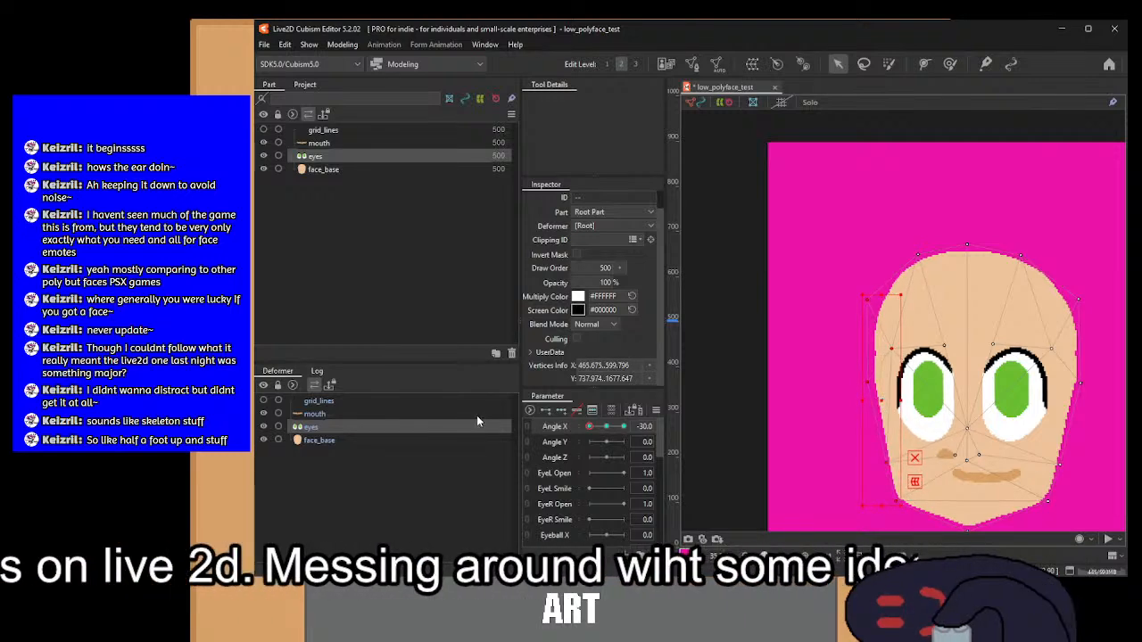
scroll(851, 377, up, 3)
drag(852, 375, 726, 367)
click(348, 441)
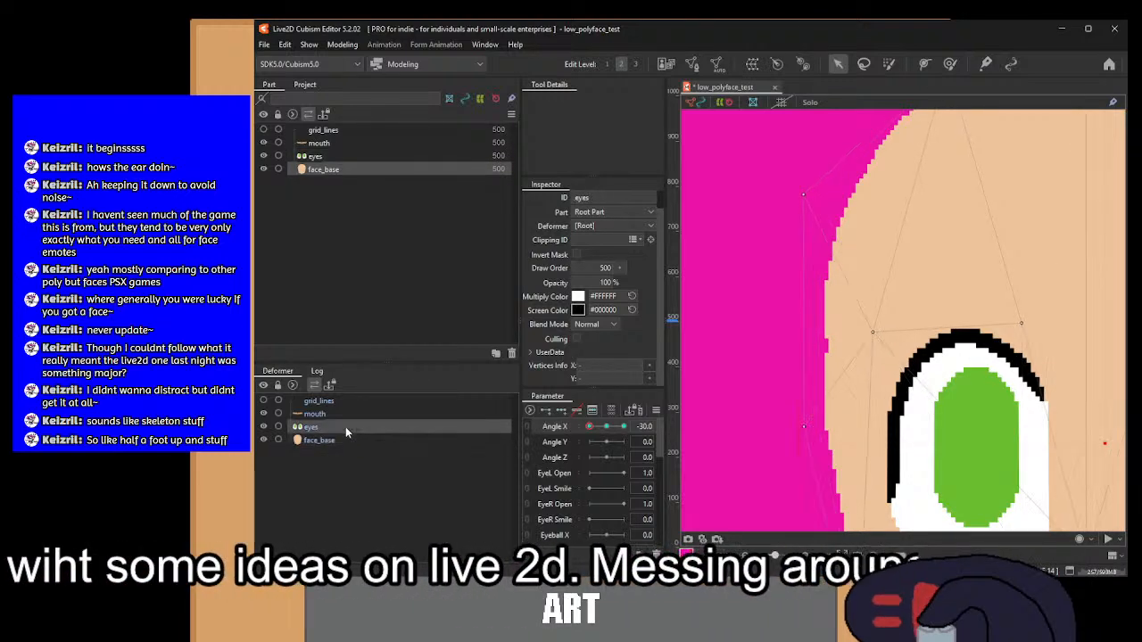
click(345, 427)
Step: Reselect the left-edge vertices of the eyes mesh, squeeze their outer side slightly inward, and slightly adjust the whole mesh
scroll(769, 327, down, 3)
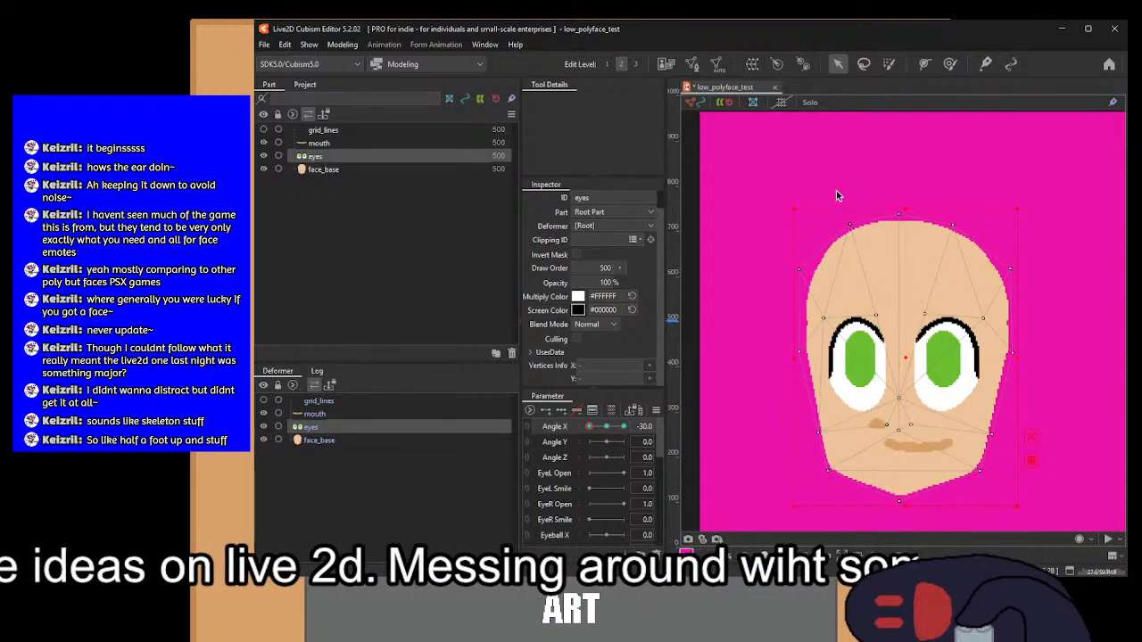
drag(836, 191, 778, 527)
scroll(813, 429, up, 3)
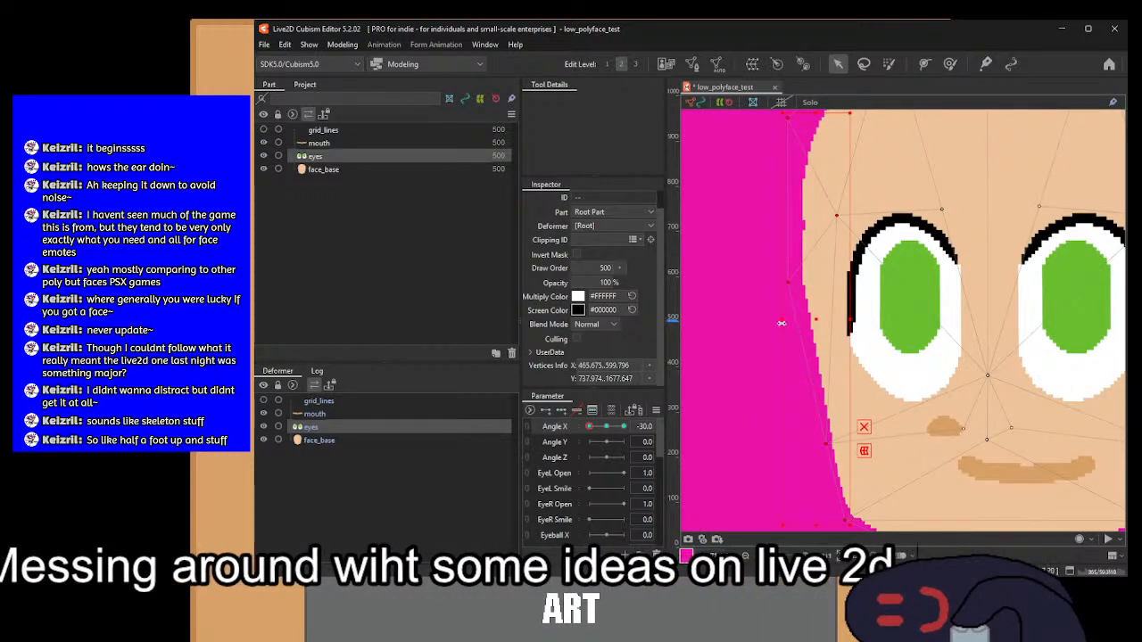
drag(783, 324, 785, 325)
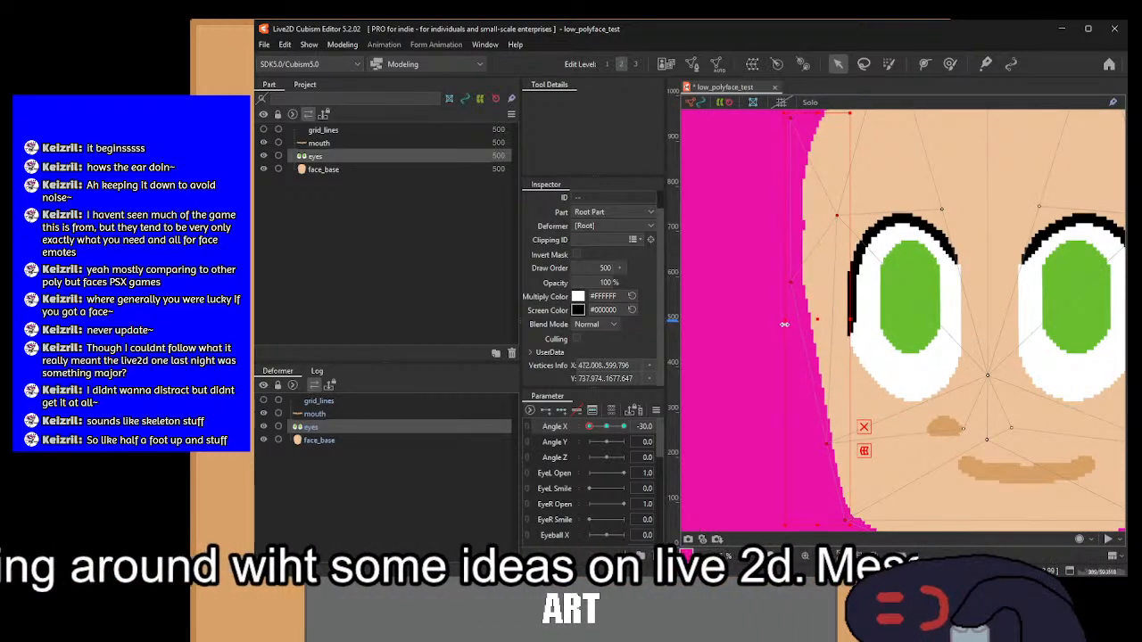
click(330, 437)
click(322, 427)
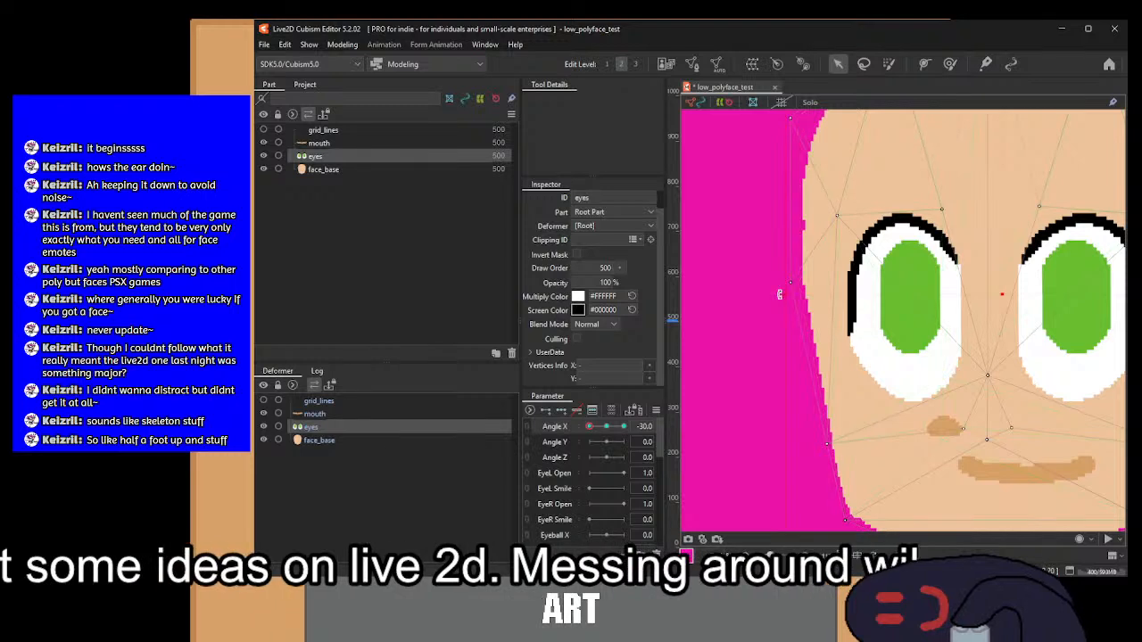
drag(781, 298, 783, 299)
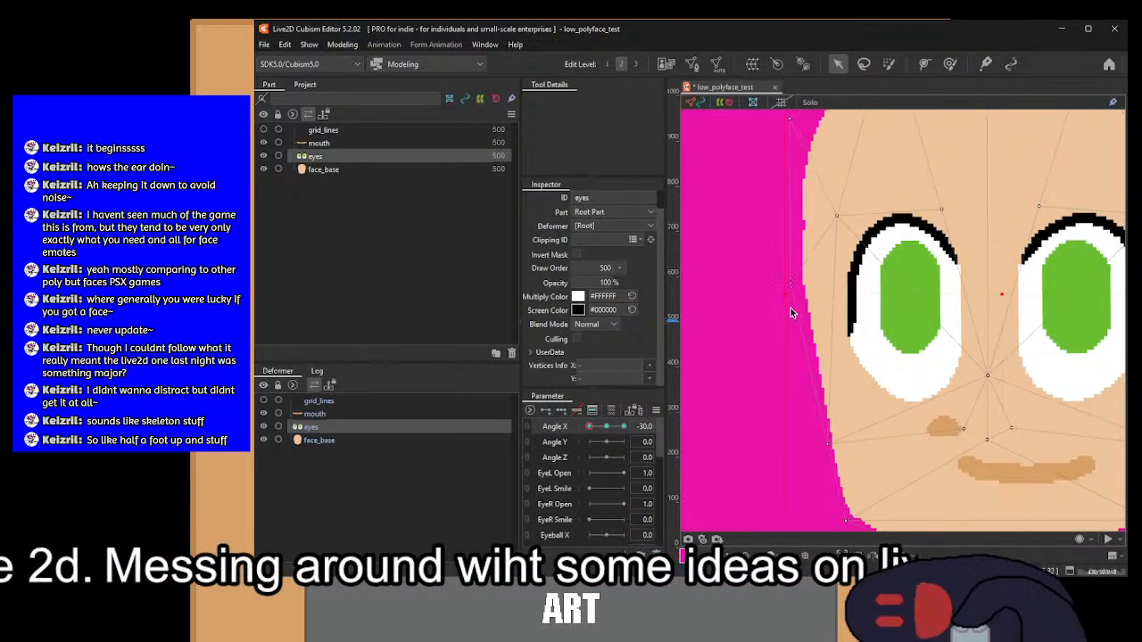
Step: Inspect the outer left vertices of the eyes mesh up close, comparing their positions with face_base
scroll(790, 308, down, 5)
drag(784, 400, 812, 259)
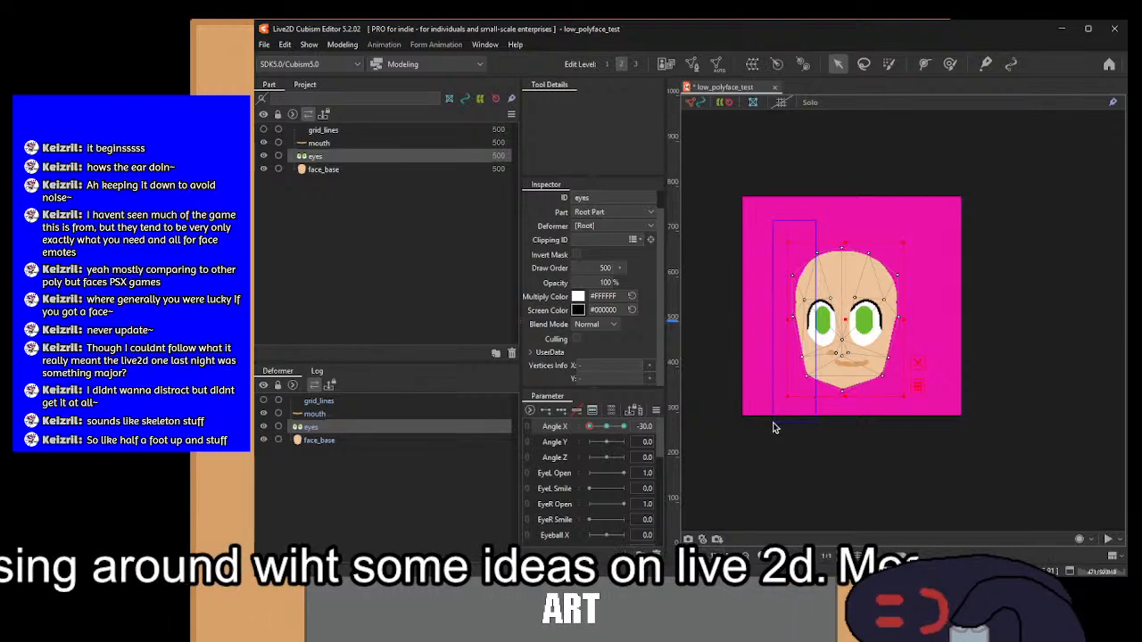
scroll(801, 319, up, 5)
scroll(764, 319, up, 3)
click(375, 440)
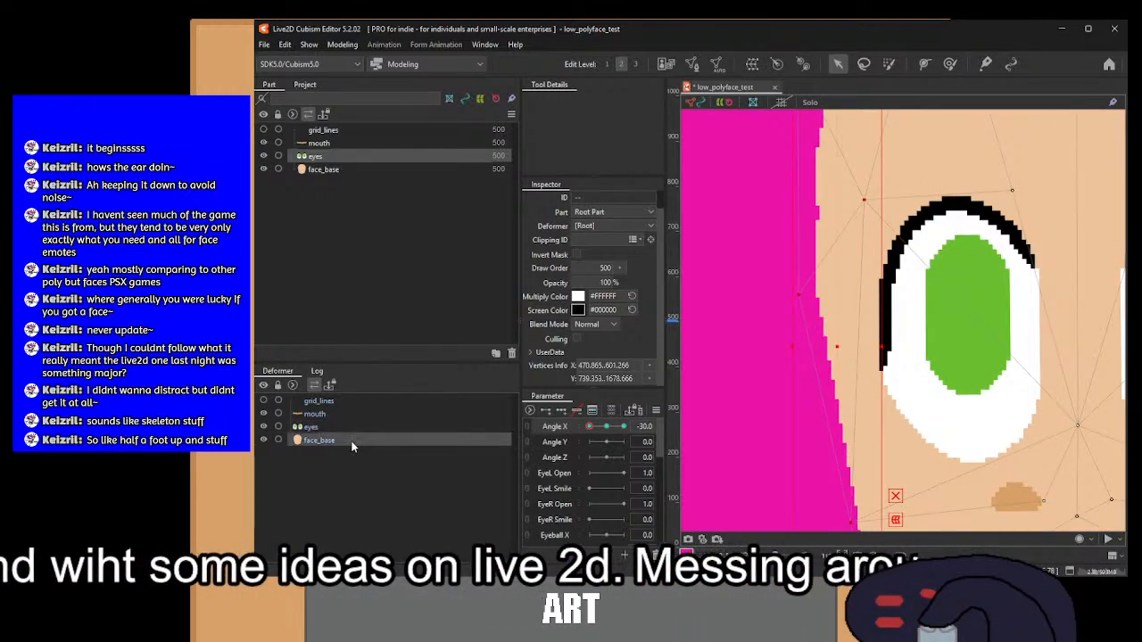
click(323, 425)
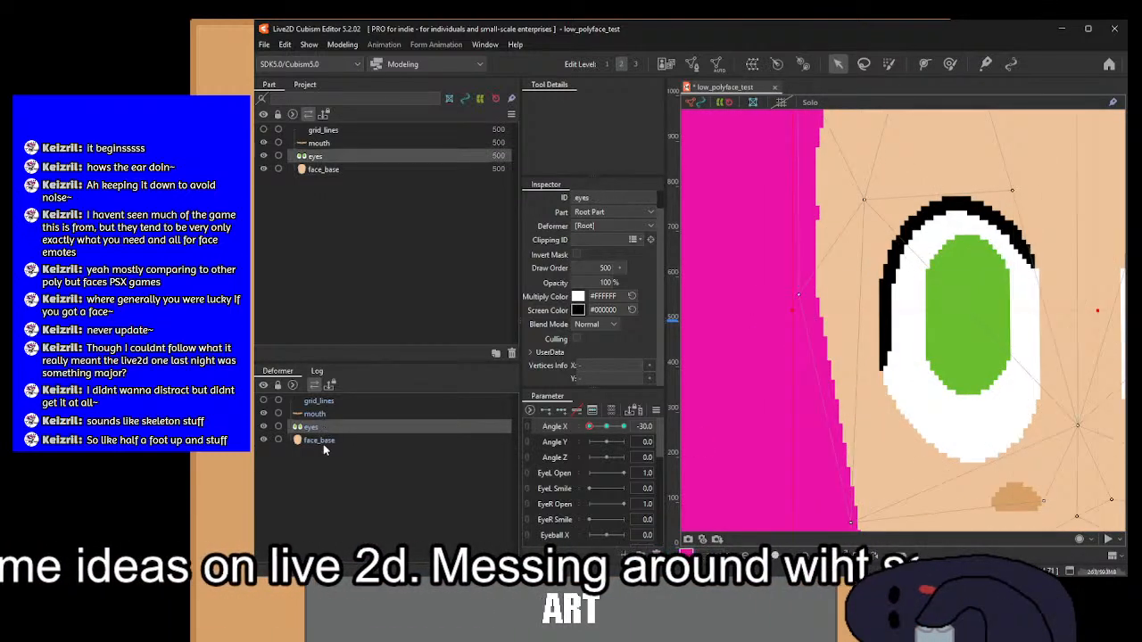
click(323, 443)
click(337, 426)
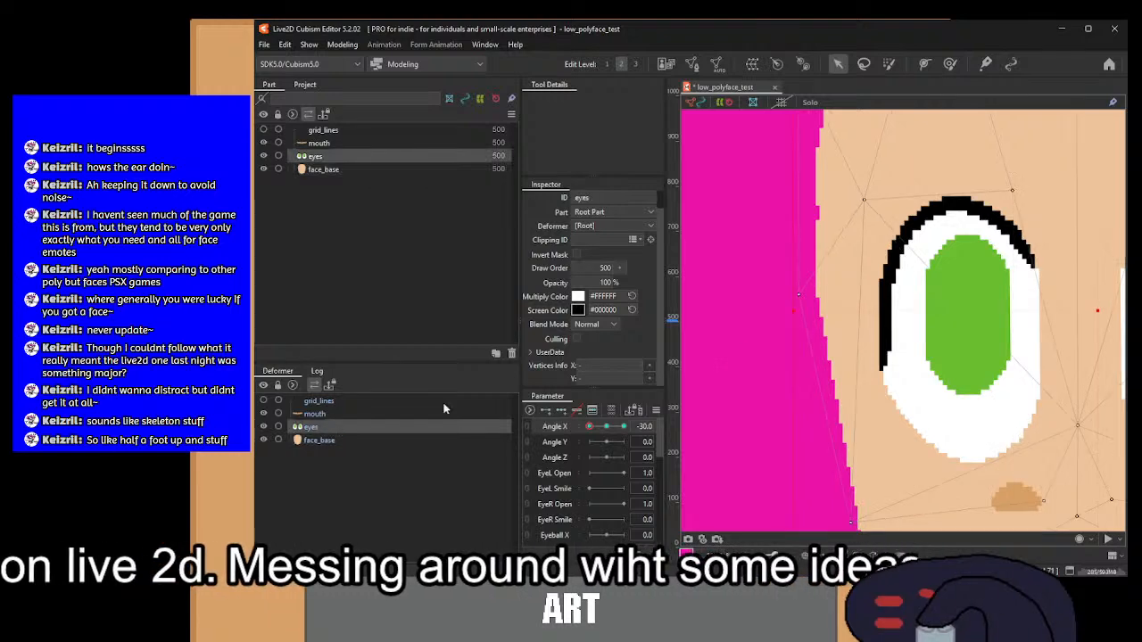
Step: Select the eyes mesh's left-edge vertices, squeeze their outer side further toward the face outline, and compare them with face_base
scroll(797, 343, down, 3)
scroll(823, 181, down, 2)
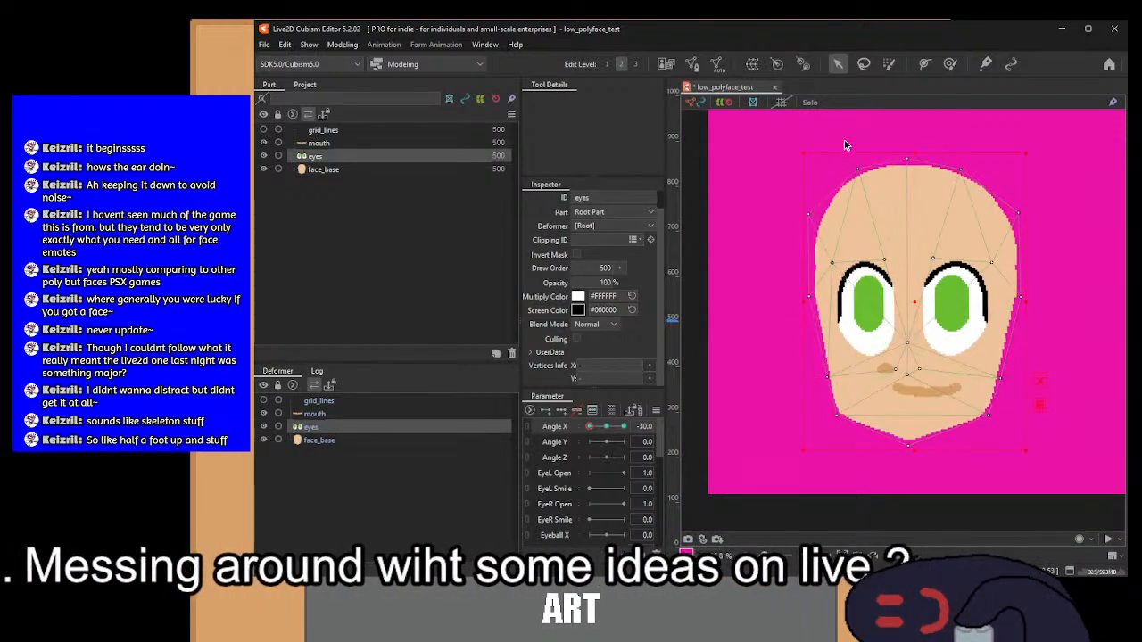
drag(846, 136, 775, 492)
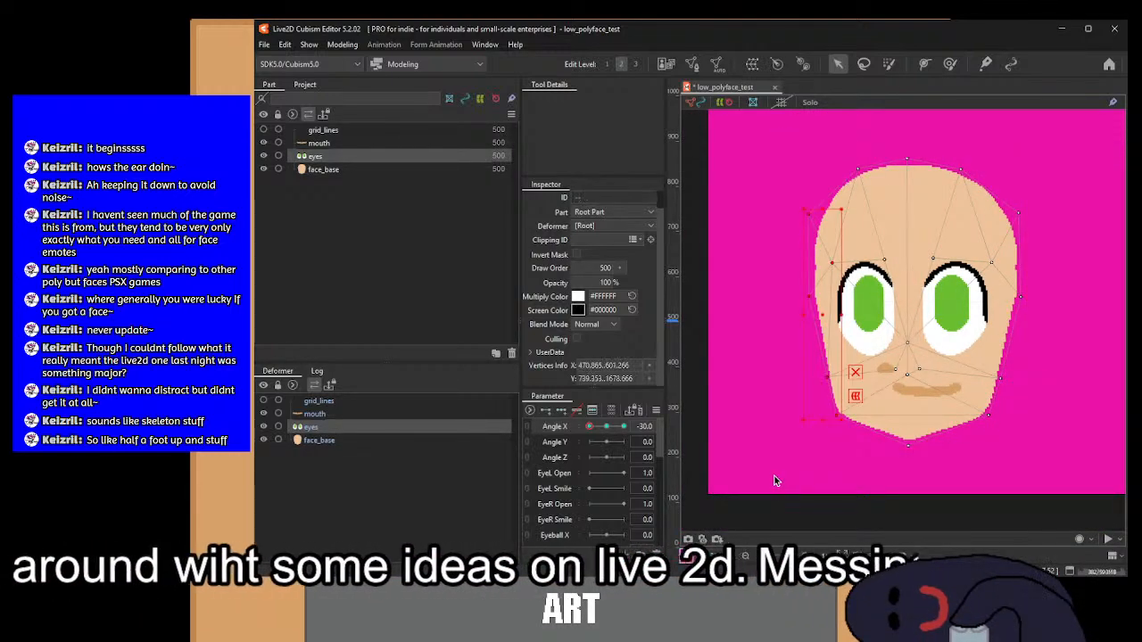
scroll(786, 397, up, 5)
drag(838, 308, 785, 419)
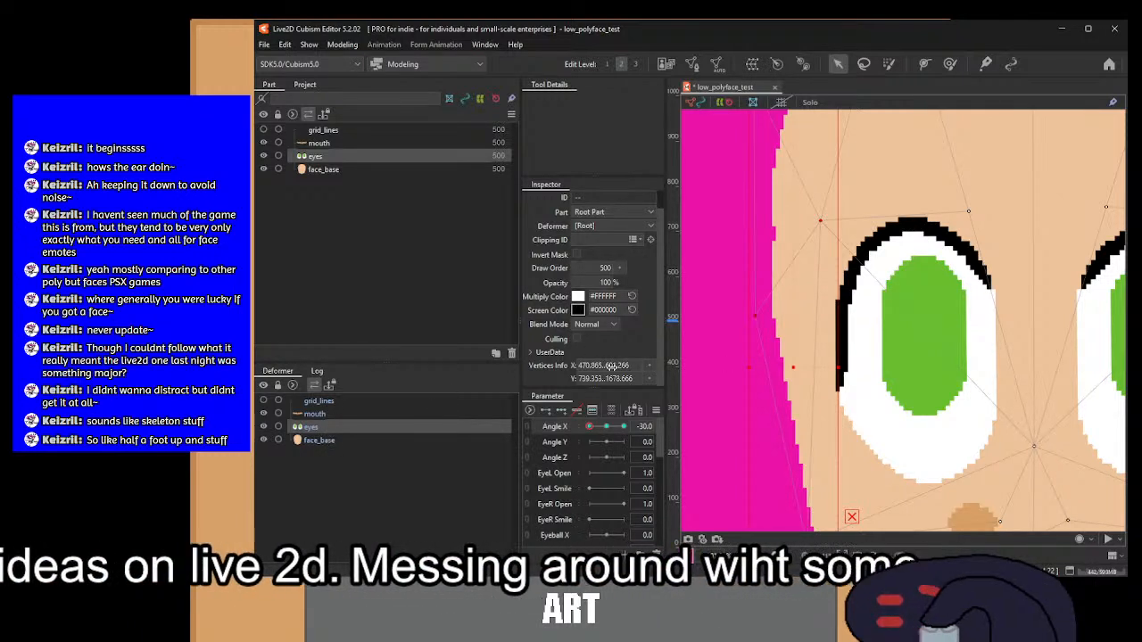
drag(751, 367, 757, 367)
click(322, 440)
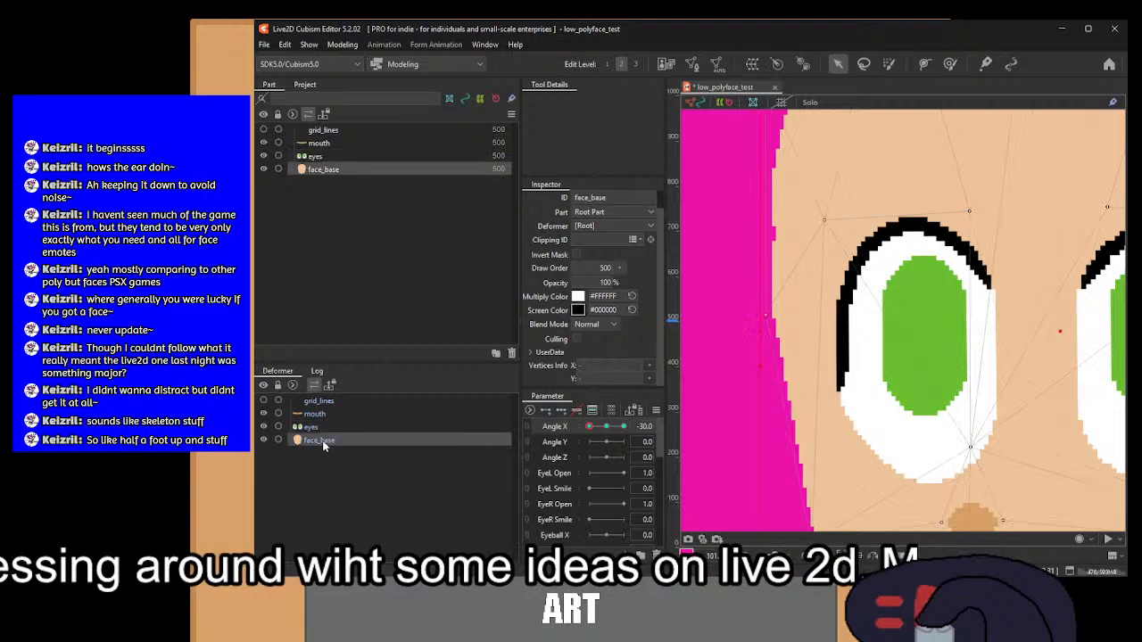
click(326, 425)
click(328, 442)
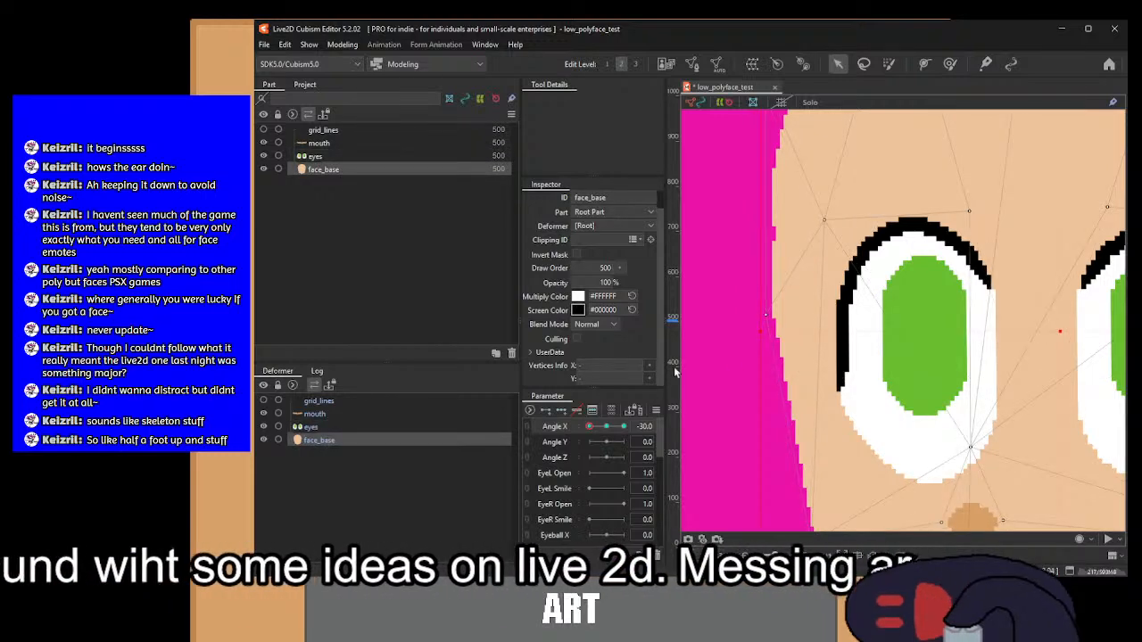
Step: Shift the eyes mesh's four vertices around the nose left onto the turned nose and compare them with face_base
click(312, 426)
scroll(750, 364, down, 3)
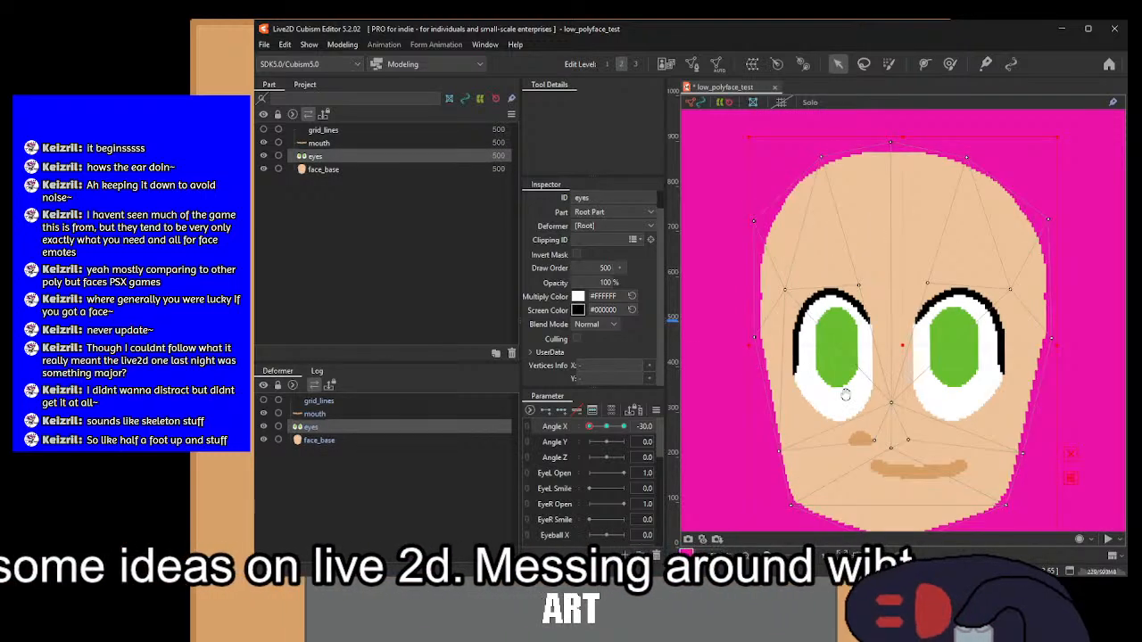
scroll(750, 364, up, 3)
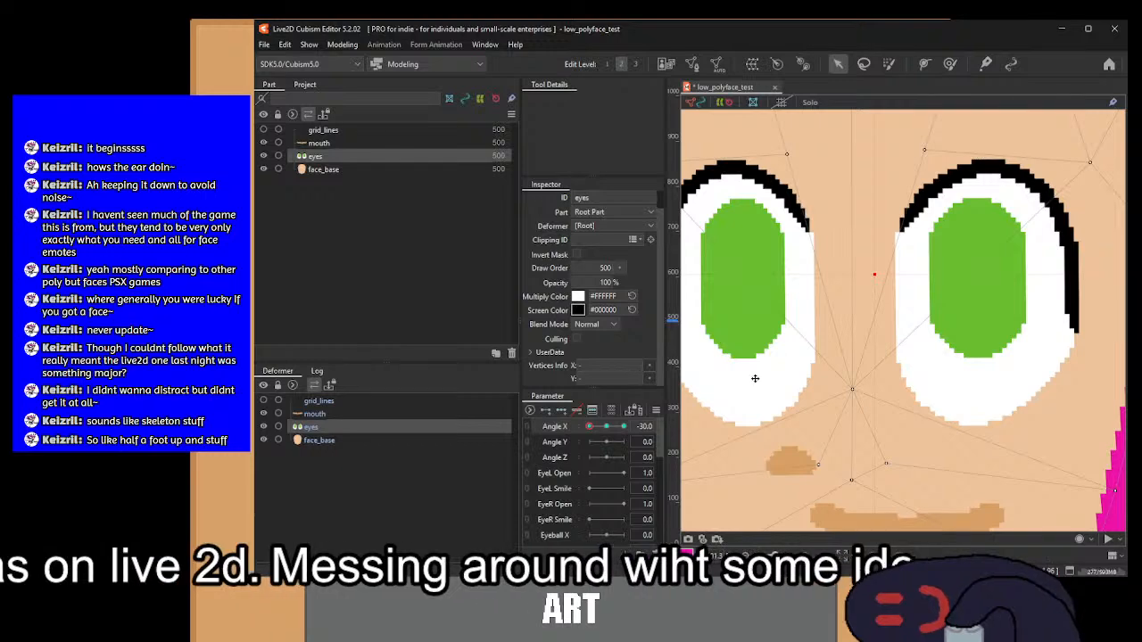
drag(860, 426, 903, 301)
scroll(902, 320, down, 1)
scroll(901, 325, up, 1)
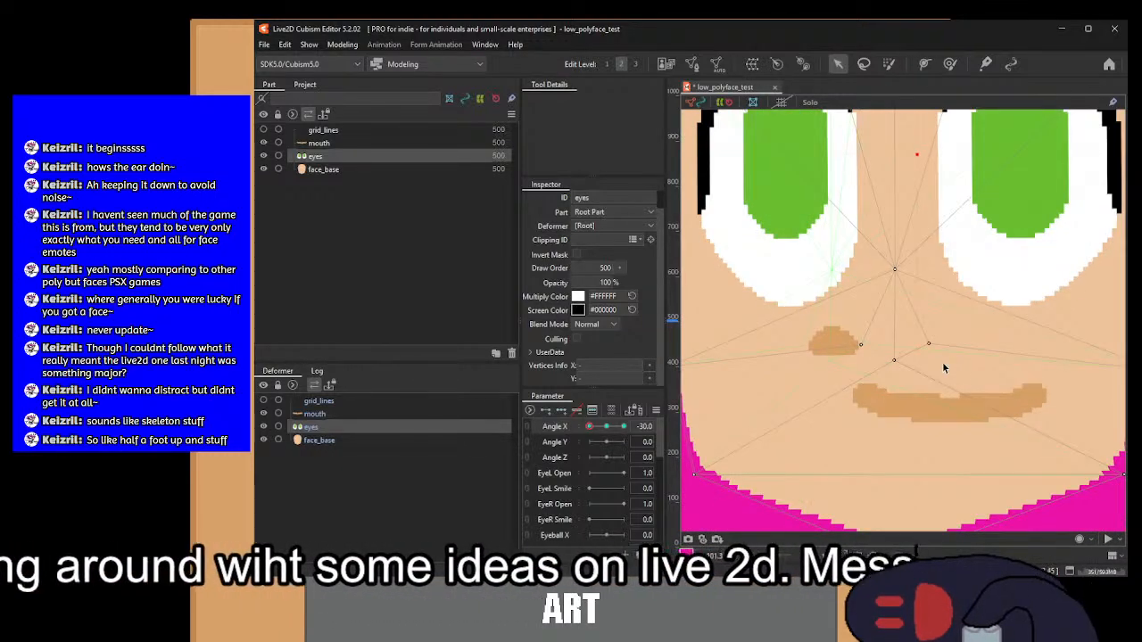
drag(944, 372, 846, 252)
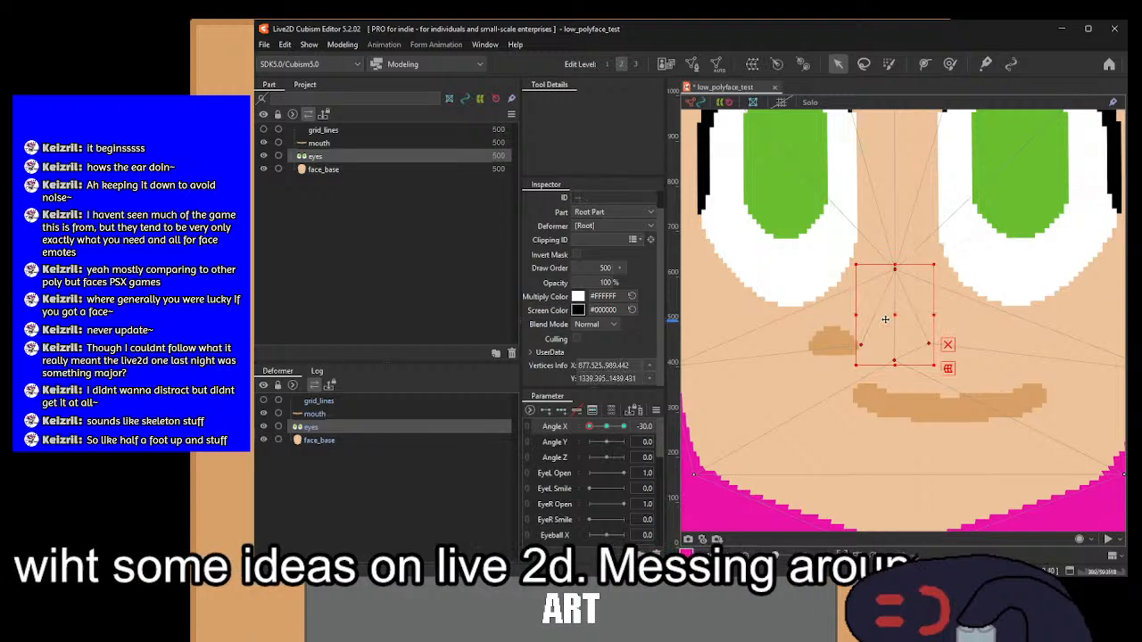
drag(894, 317, 833, 312)
scroll(837, 312, down, 3)
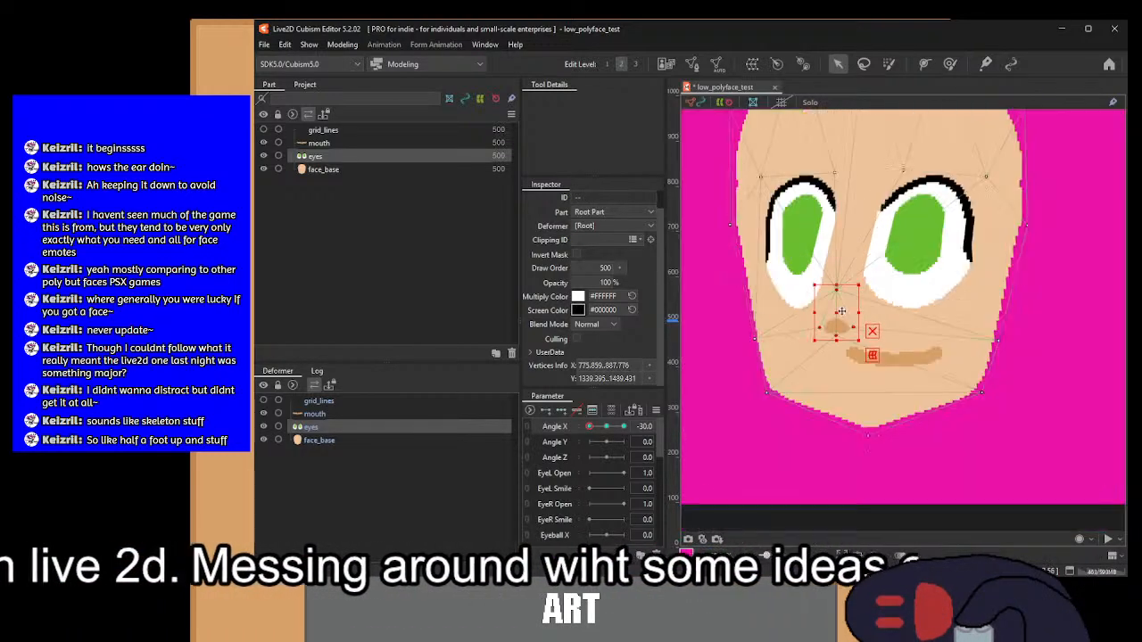
scroll(848, 311, up, 3)
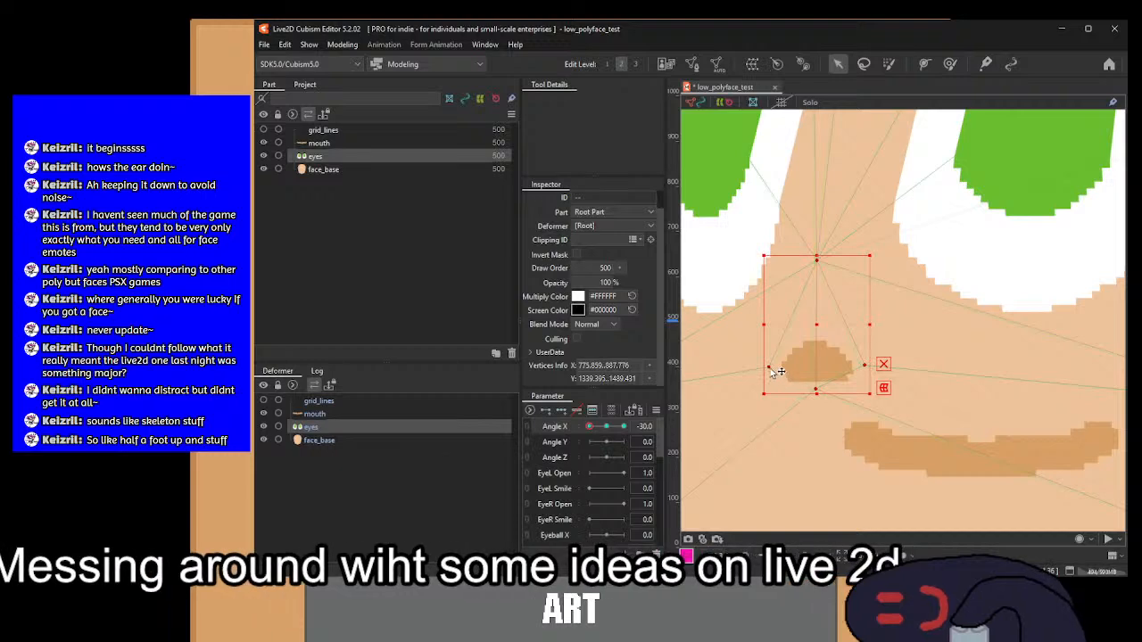
click(317, 440)
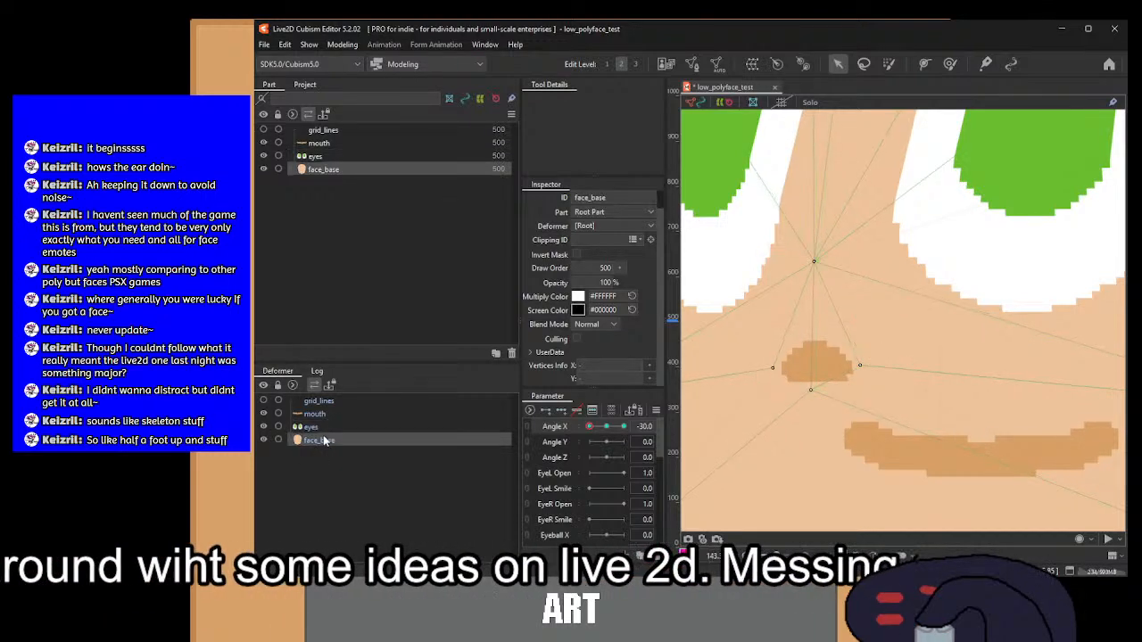
click(321, 427)
Step: Move the eyes mesh vertex above the left eye's inner corner leftward to straighten that eye's inner side
scroll(1048, 350, down, 3)
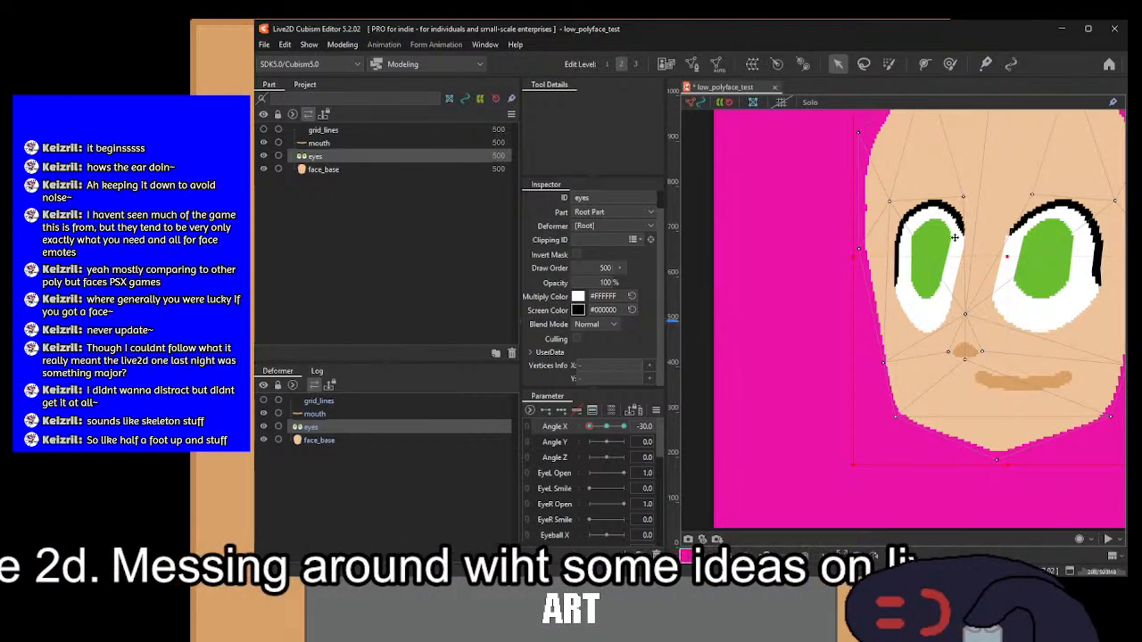
scroll(989, 338, up, 2)
drag(968, 343, 957, 421)
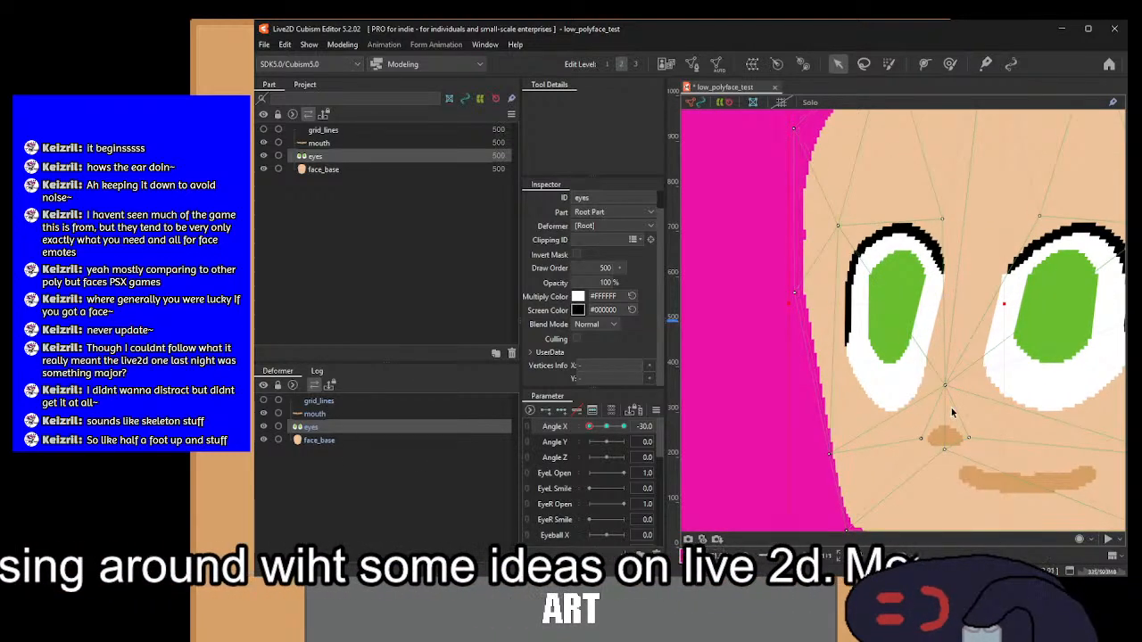
drag(938, 244, 912, 351)
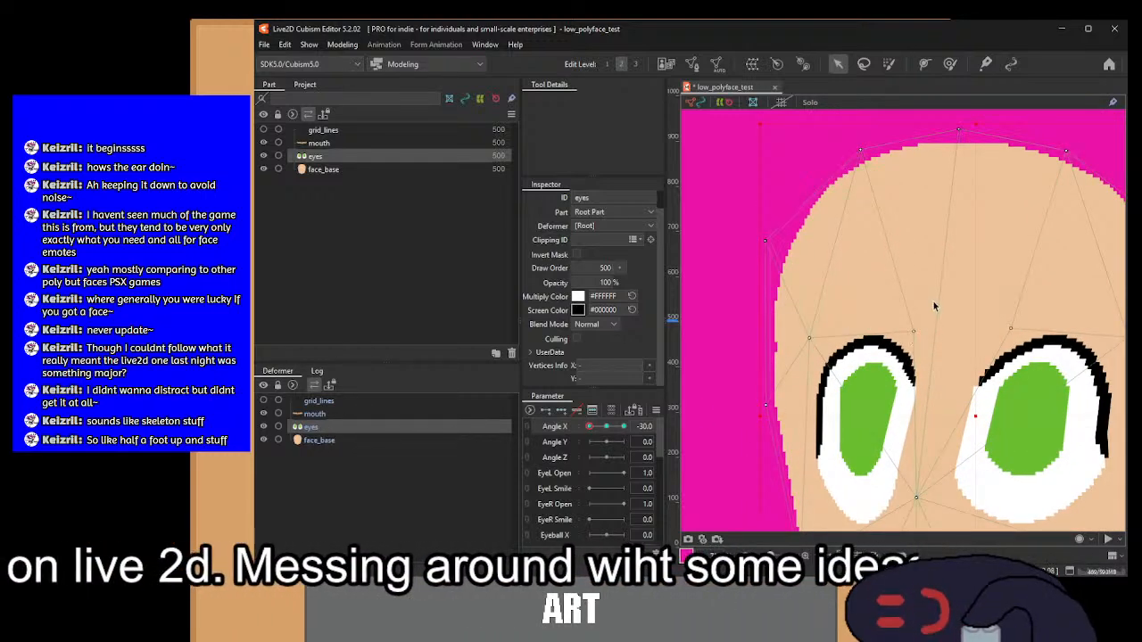
drag(926, 311, 880, 384)
scroll(927, 318, up, 2)
drag(911, 348, 872, 239)
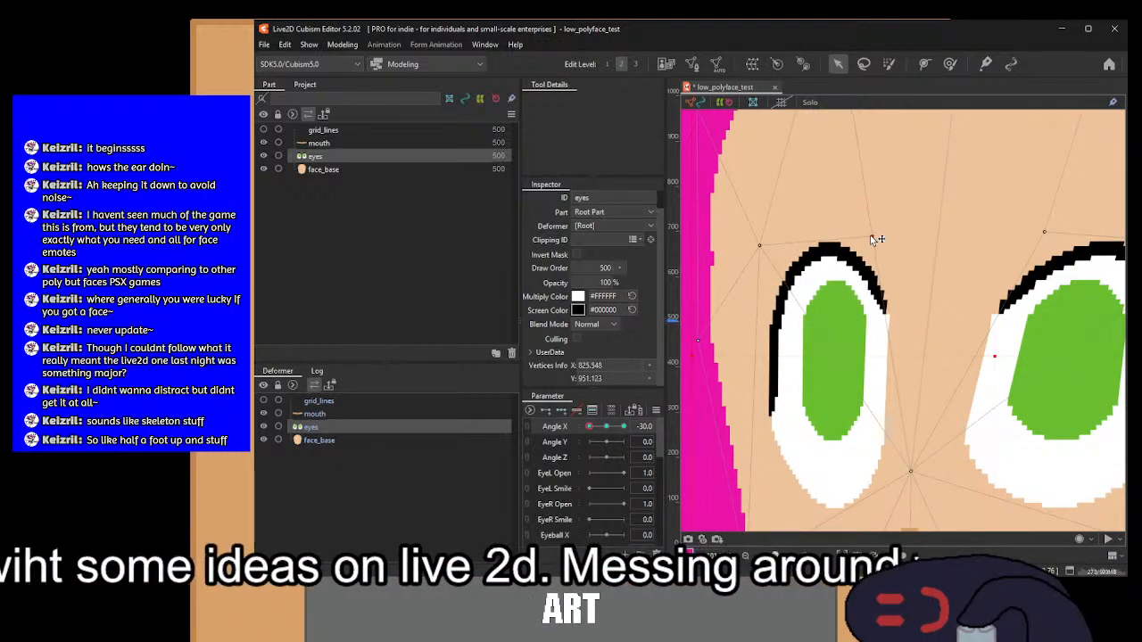
Step: Move the eyes mesh vertex above the right eye's inner corner leftward to straighten that eye's inner side
scroll(956, 323, down, 2)
drag(1042, 327, 894, 278)
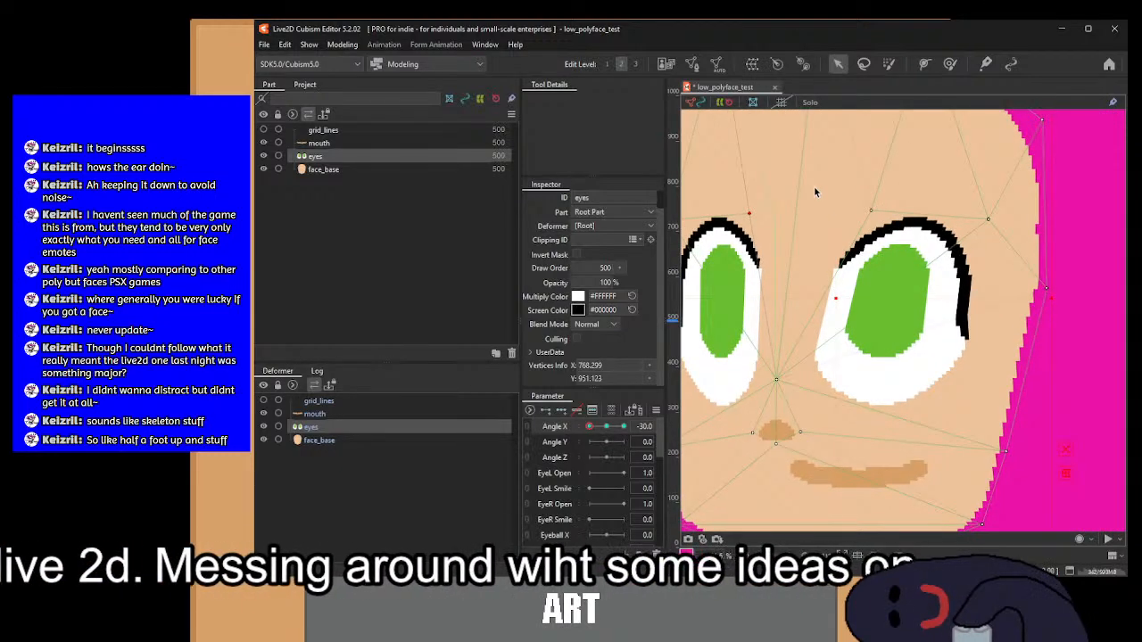
drag(814, 185, 839, 203)
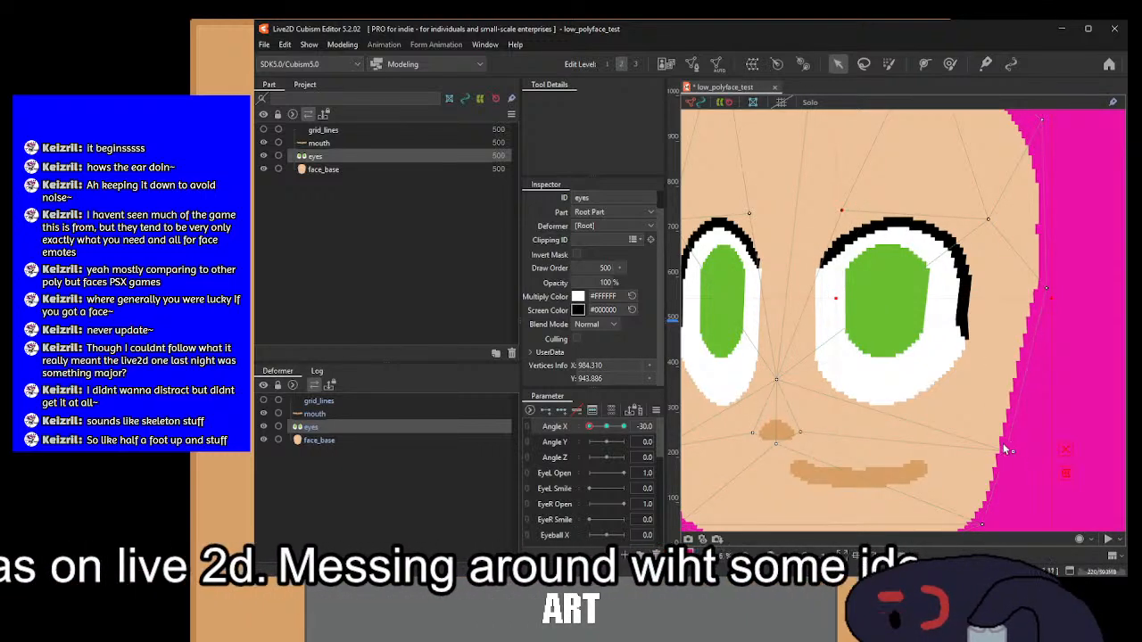
Step: Widen the parameter area, check the turned eyes at Angle X -30, and return Angle X to 0
scroll(997, 437, down, 5)
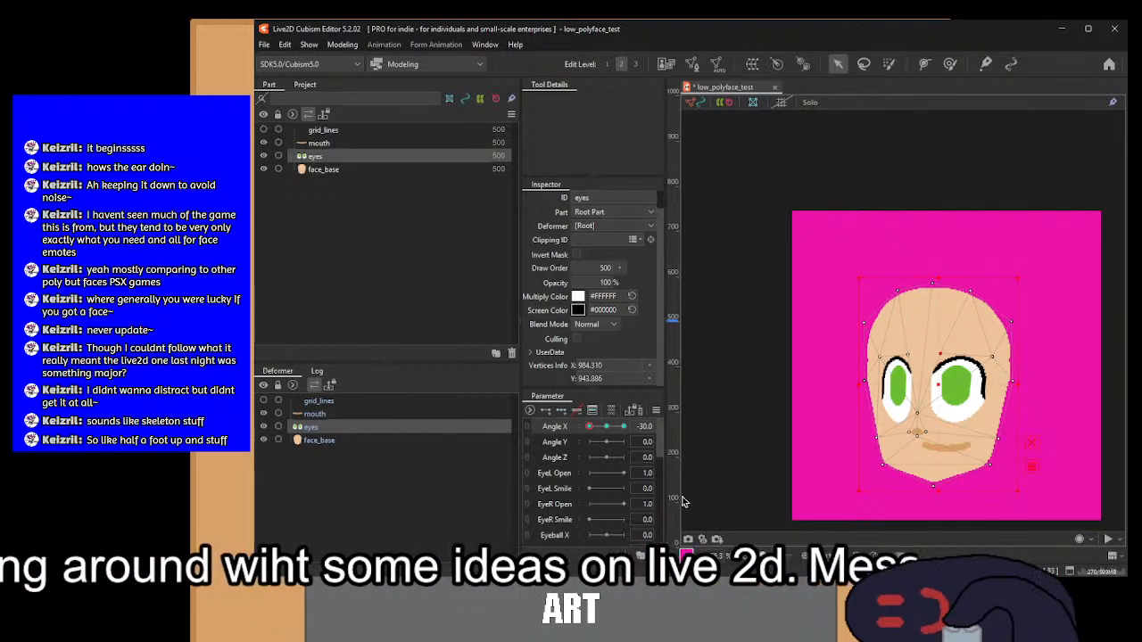
drag(671, 480, 783, 473)
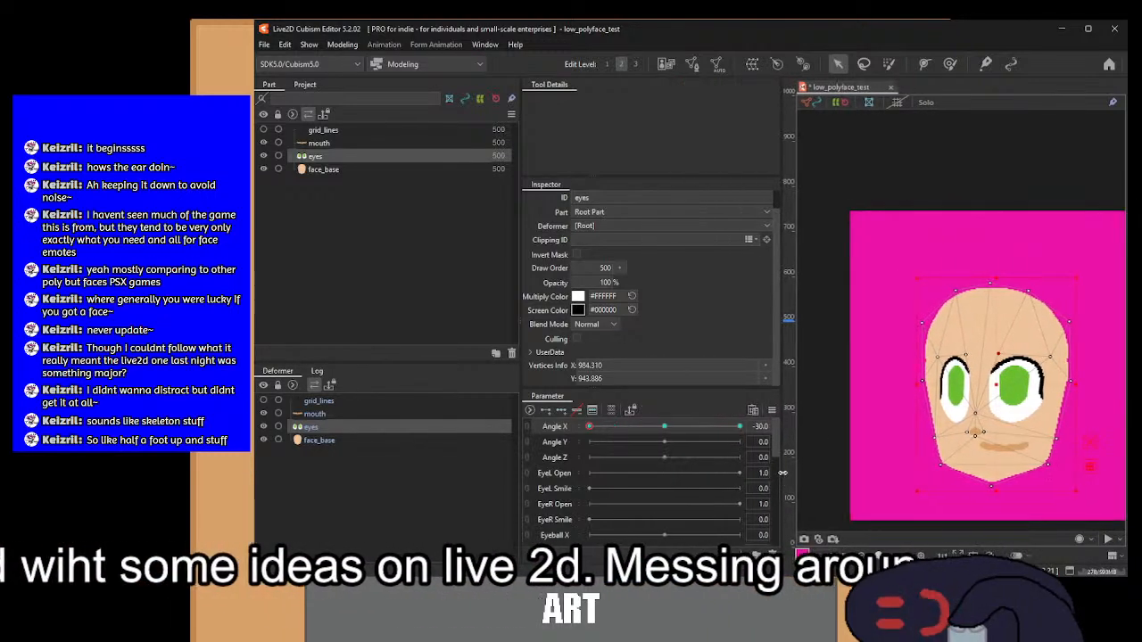
scroll(920, 397, up, 5)
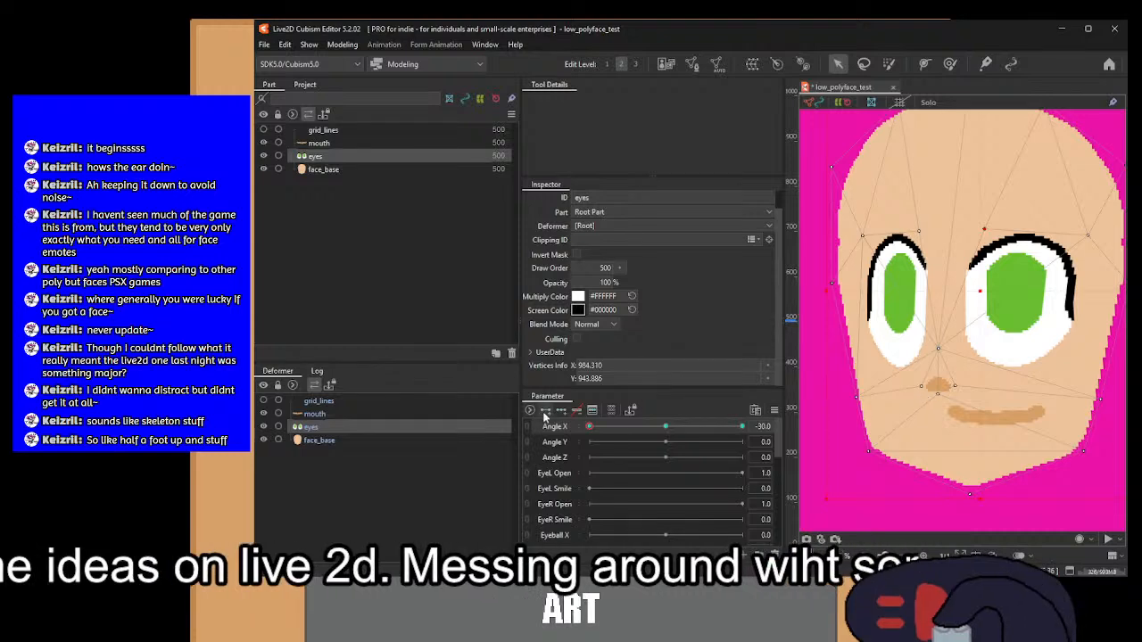
drag(593, 431, 513, 439)
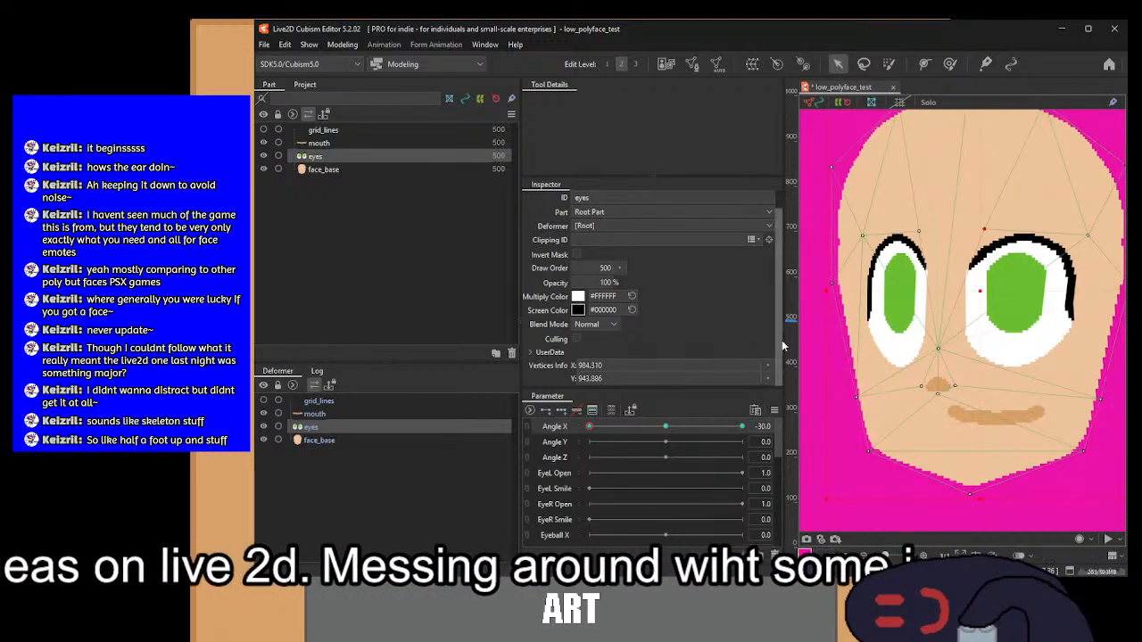
drag(590, 428, 666, 429)
Step: Edit the mouth's mesh so that only the vertices from the nose bridge down to the chin remain
click(327, 414)
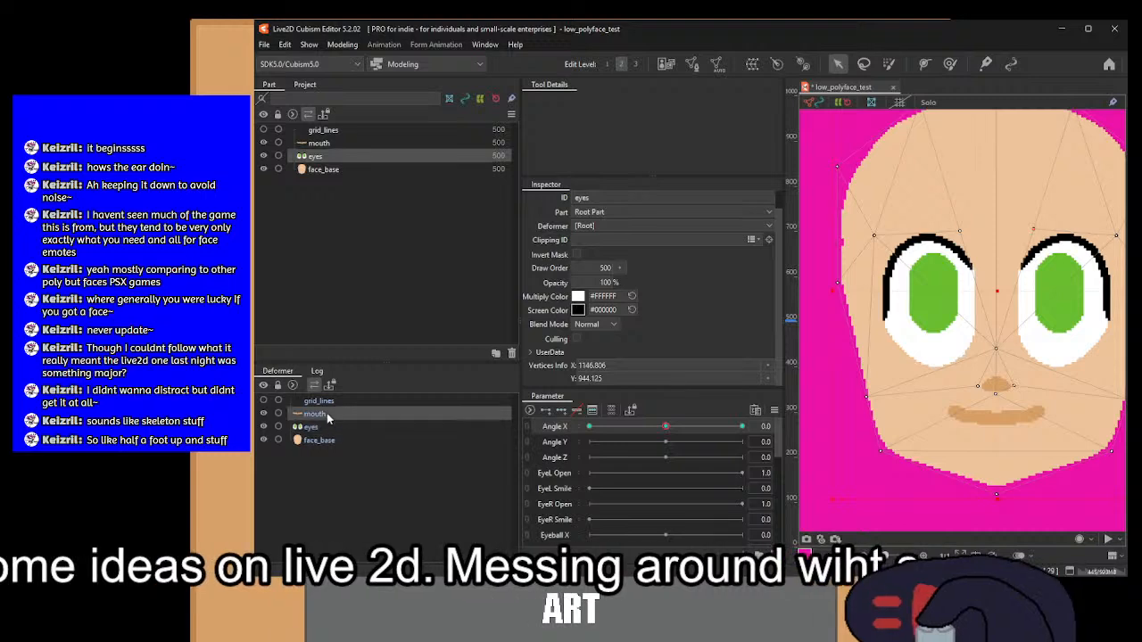
drag(919, 347, 852, 278)
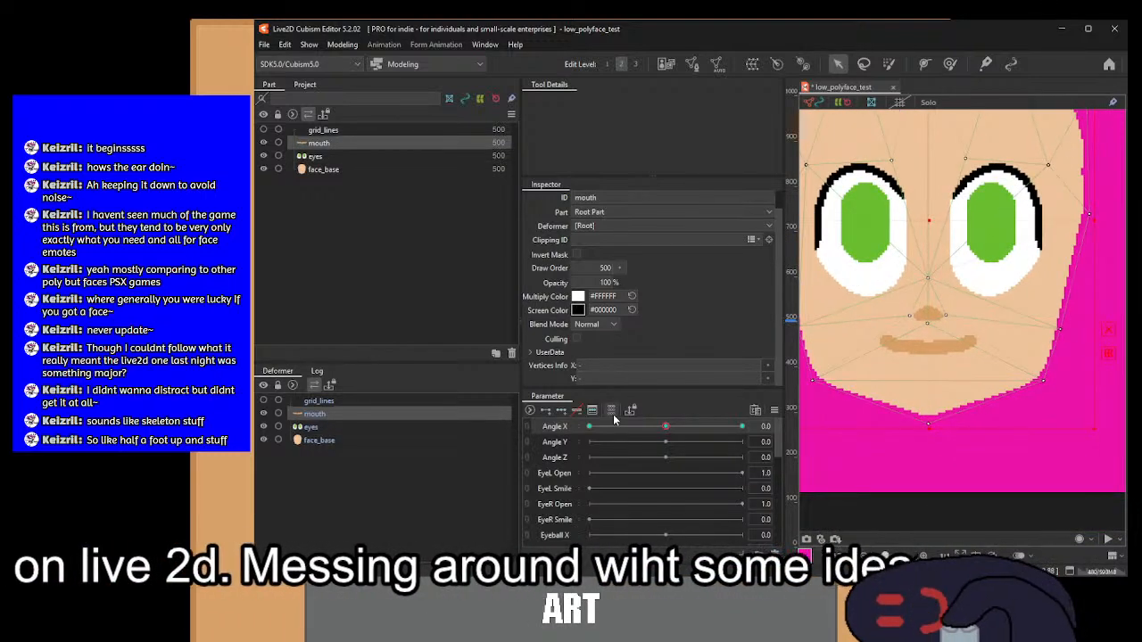
scroll(899, 356, up, 3)
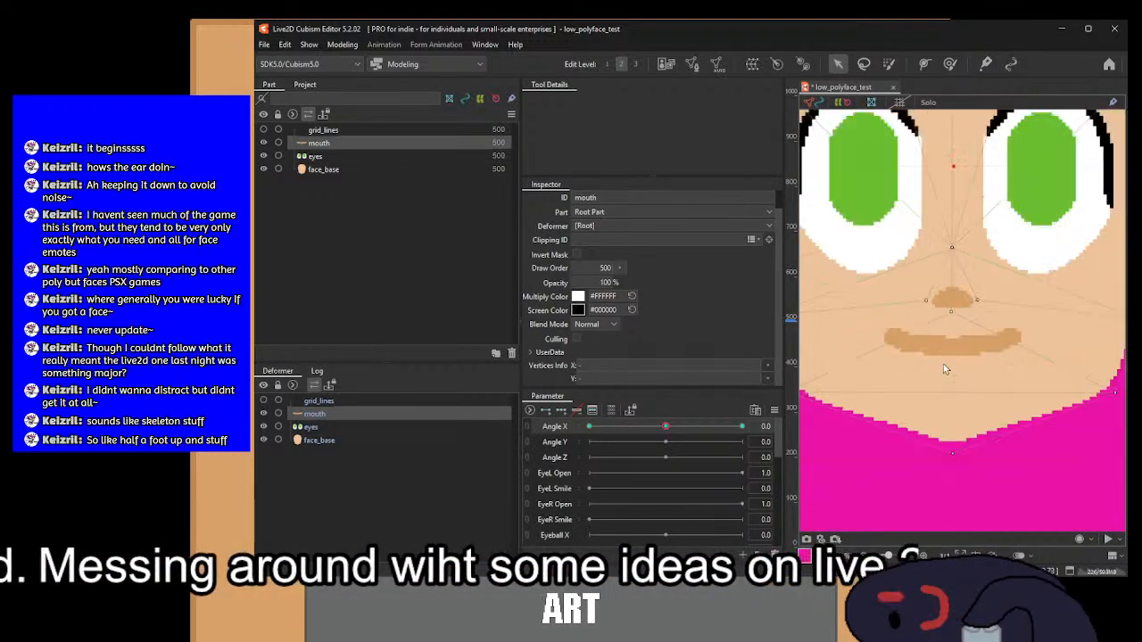
scroll(943, 364, down, 2)
scroll(939, 360, up, 3)
scroll(948, 348, down, 3)
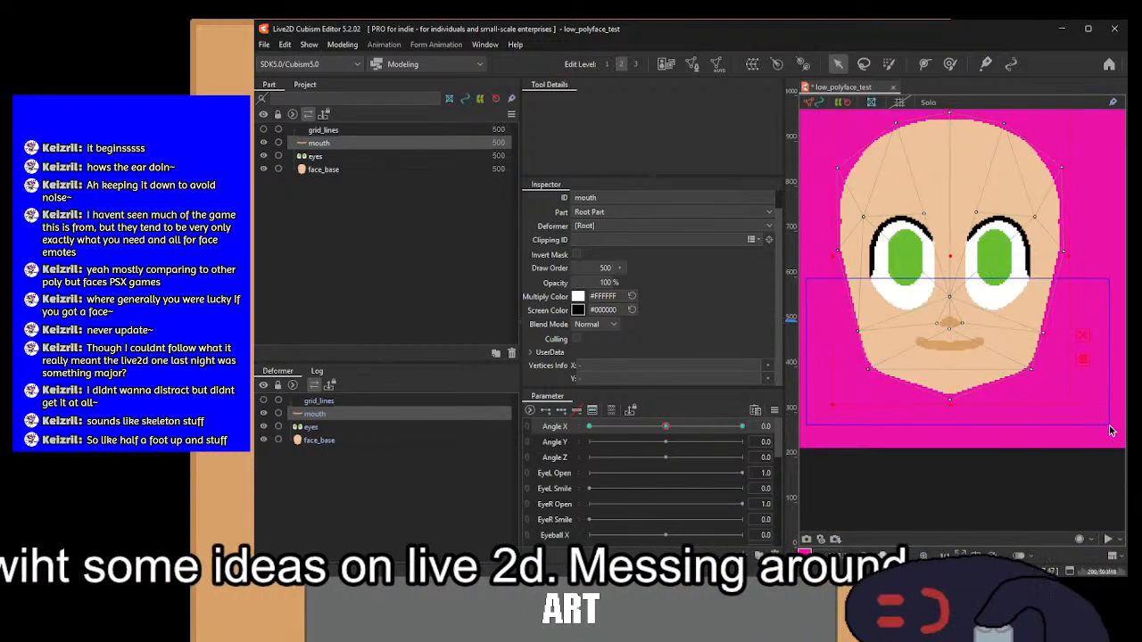
drag(1111, 431, 1111, 431)
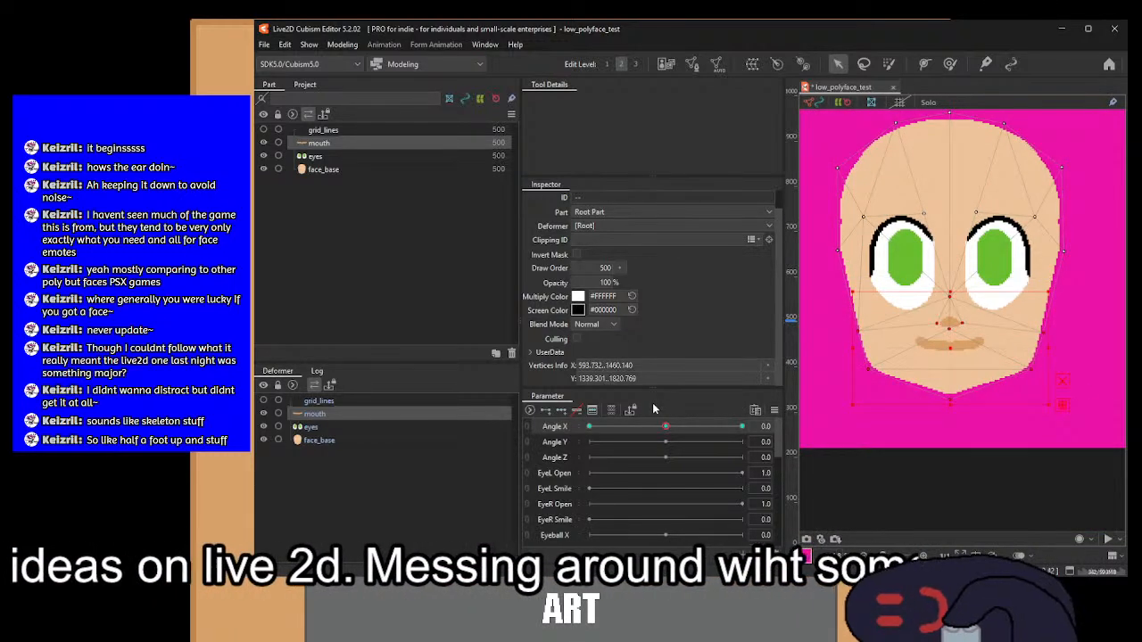
click(693, 66)
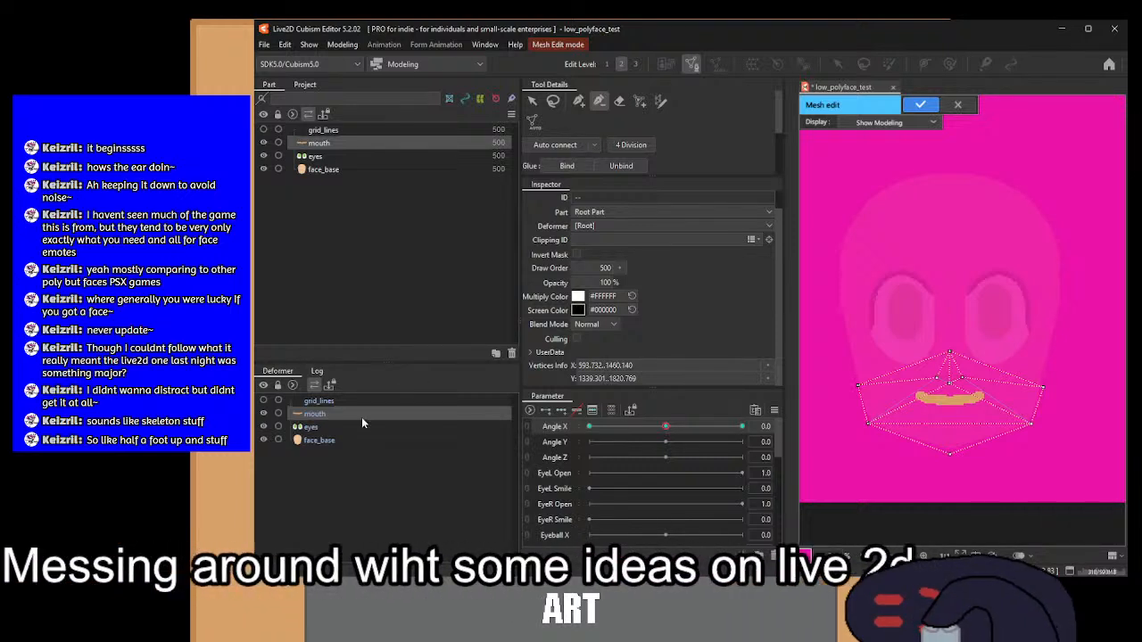
click(921, 107)
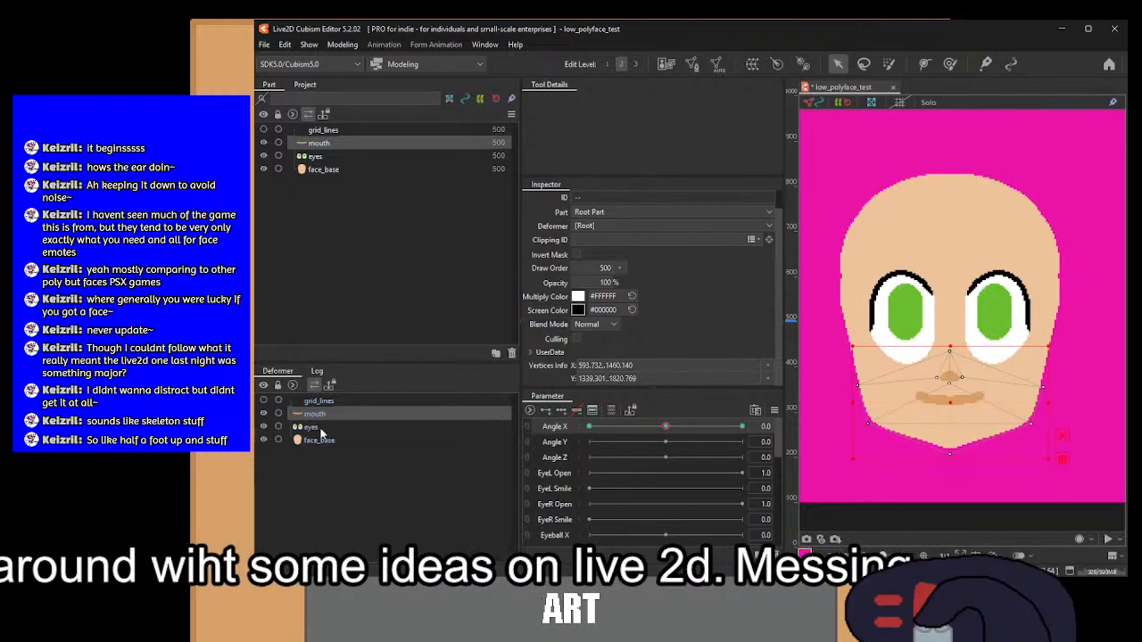
Step: Remove the jaw and chin vertices from the eyes mesh and apply the mesh edit
click(314, 427)
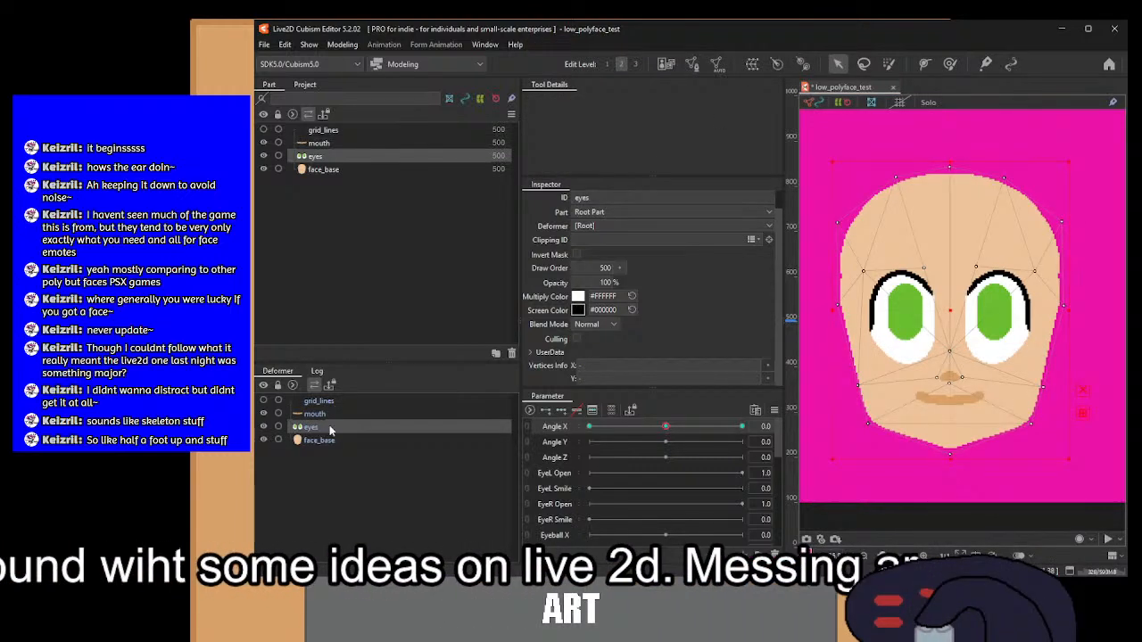
click(692, 67)
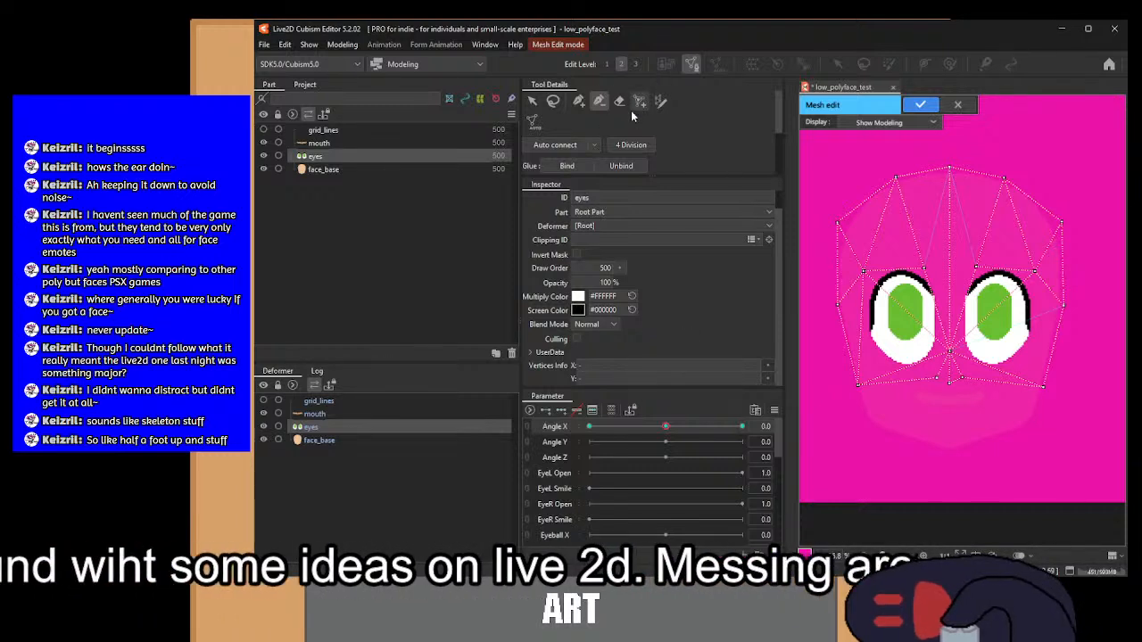
click(920, 105)
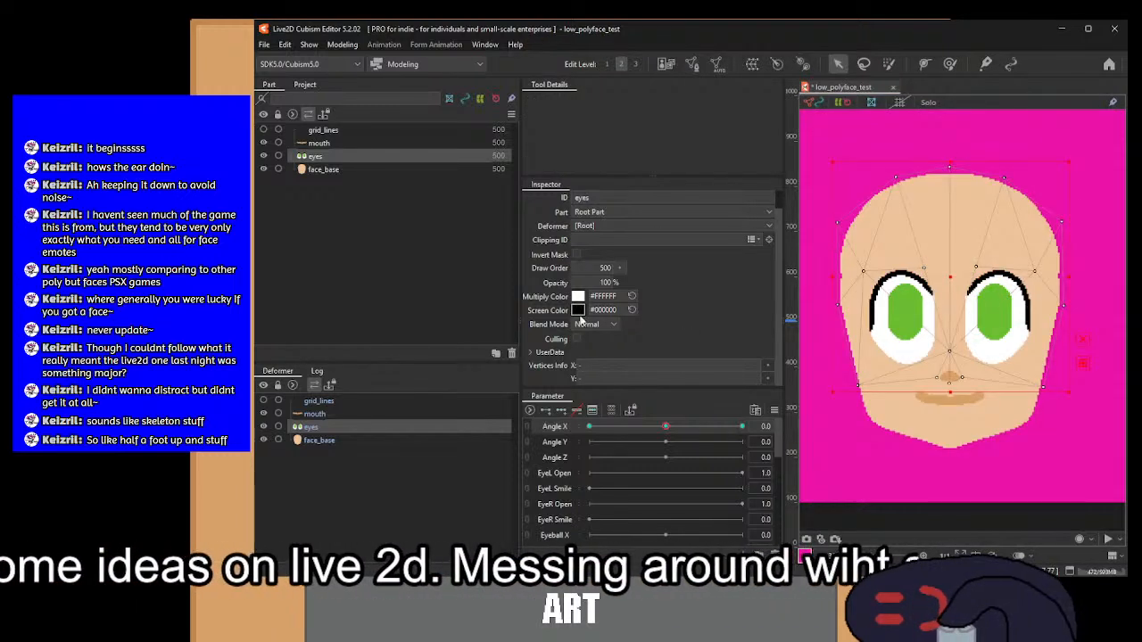
Step: Set Angle X to -30 and move the mouth mesh's vertices left as a group to follow the turned face
click(359, 415)
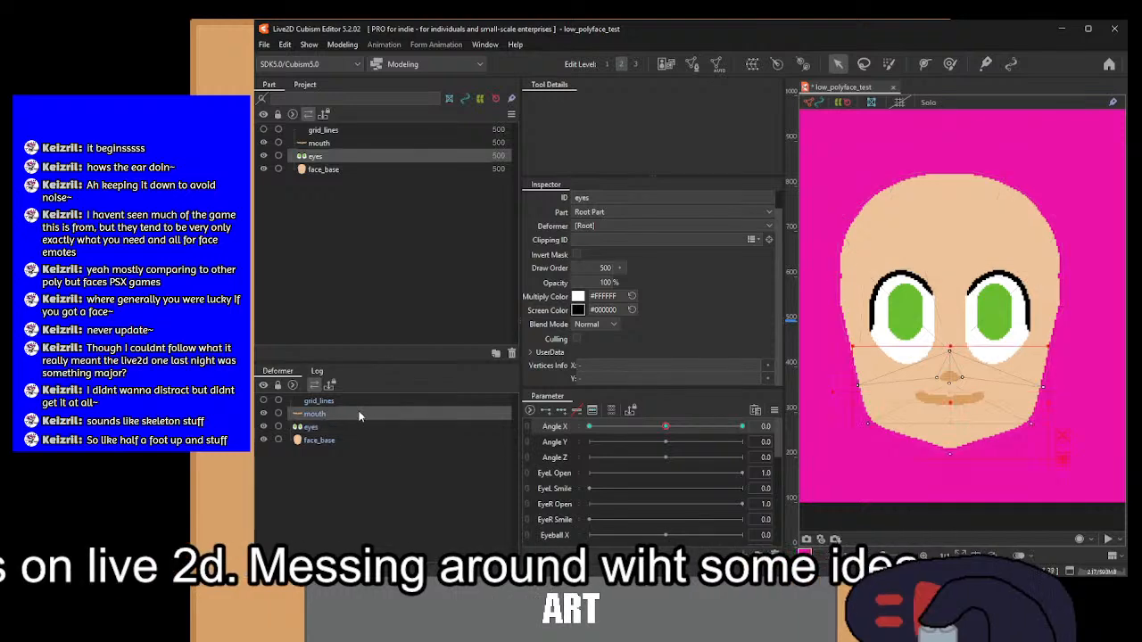
scroll(814, 407, up, 4)
drag(914, 421, 816, 358)
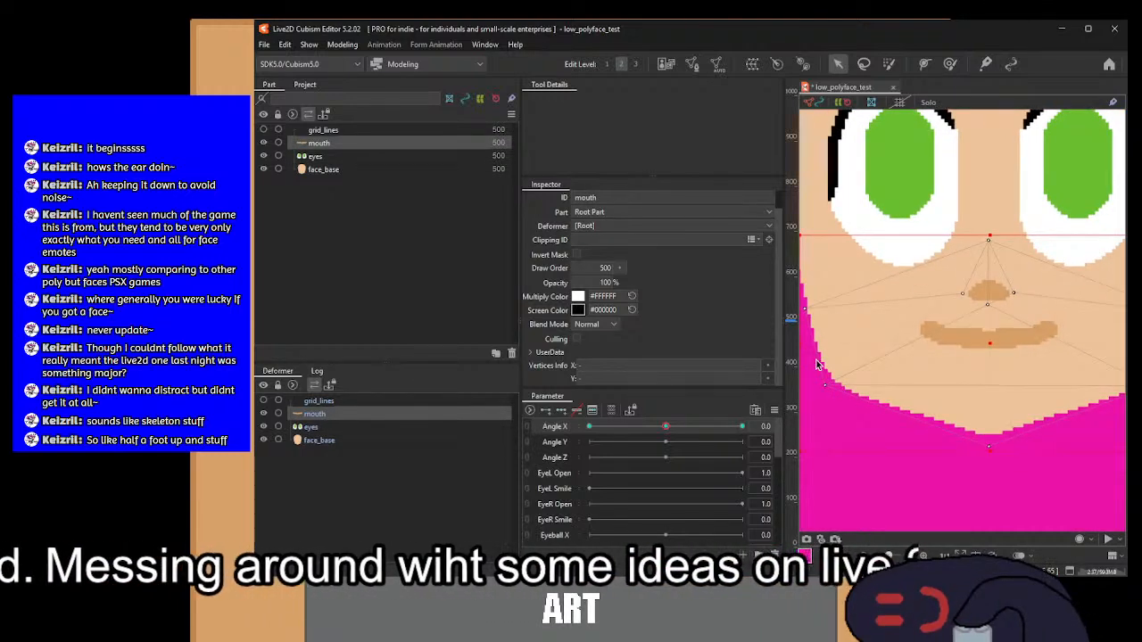
drag(654, 432, 504, 426)
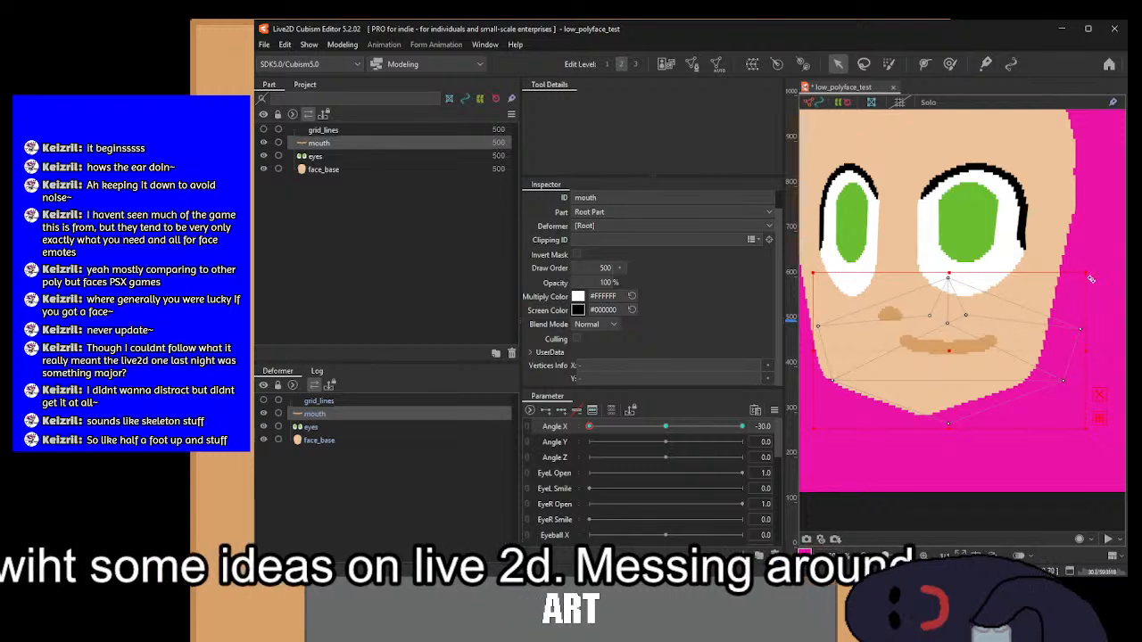
drag(1108, 255, 785, 471)
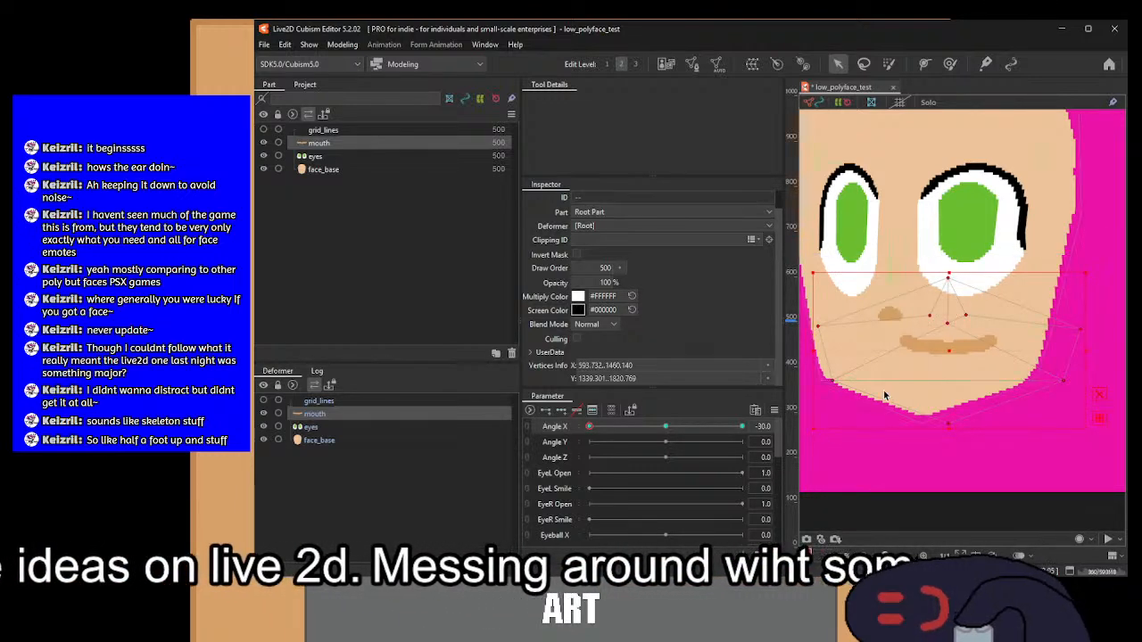
drag(950, 353, 989, 346)
scroll(915, 353, down, 2)
scroll(915, 355, up, 2)
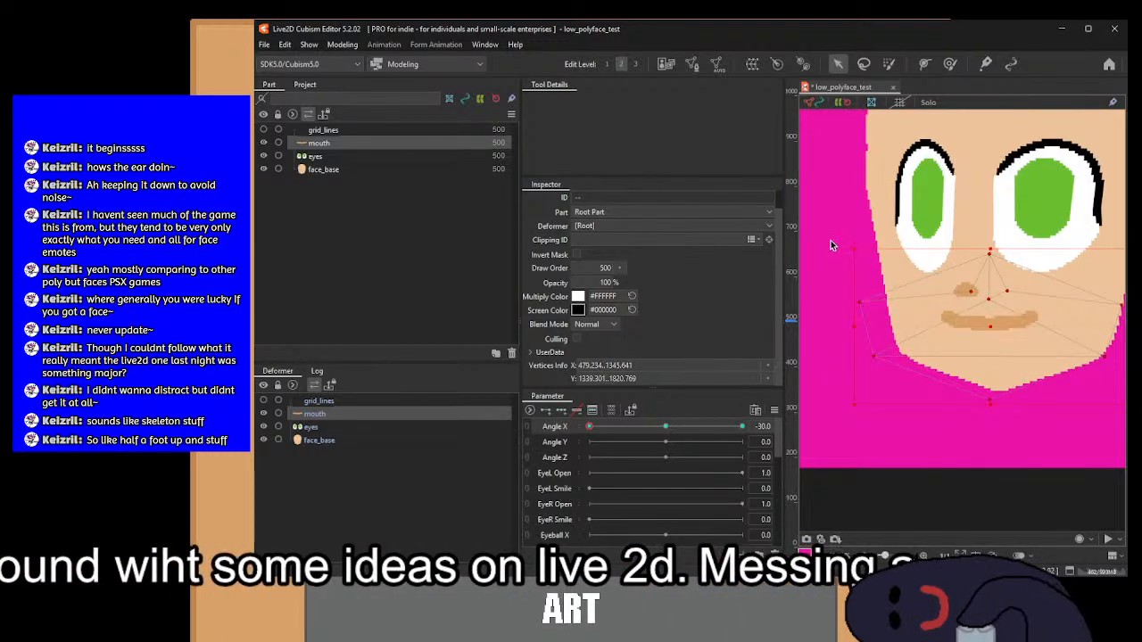
Step: Squeeze the left and centre vertices of the mouth mesh inward toward the jaw outline and compare them with face_base
drag(831, 241, 1032, 437)
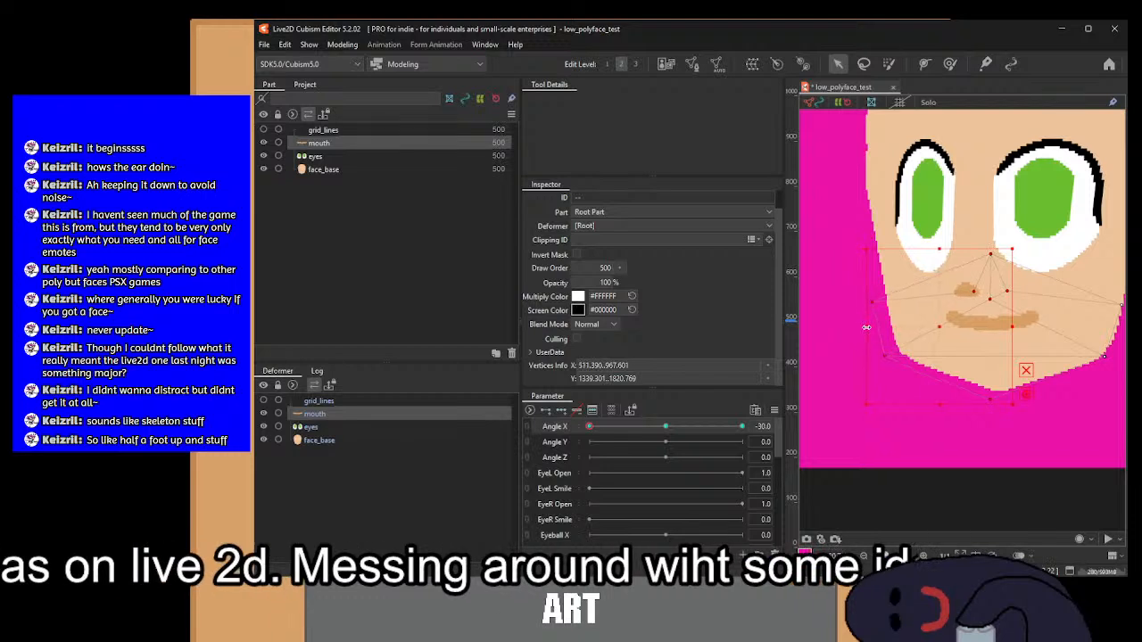
click(319, 440)
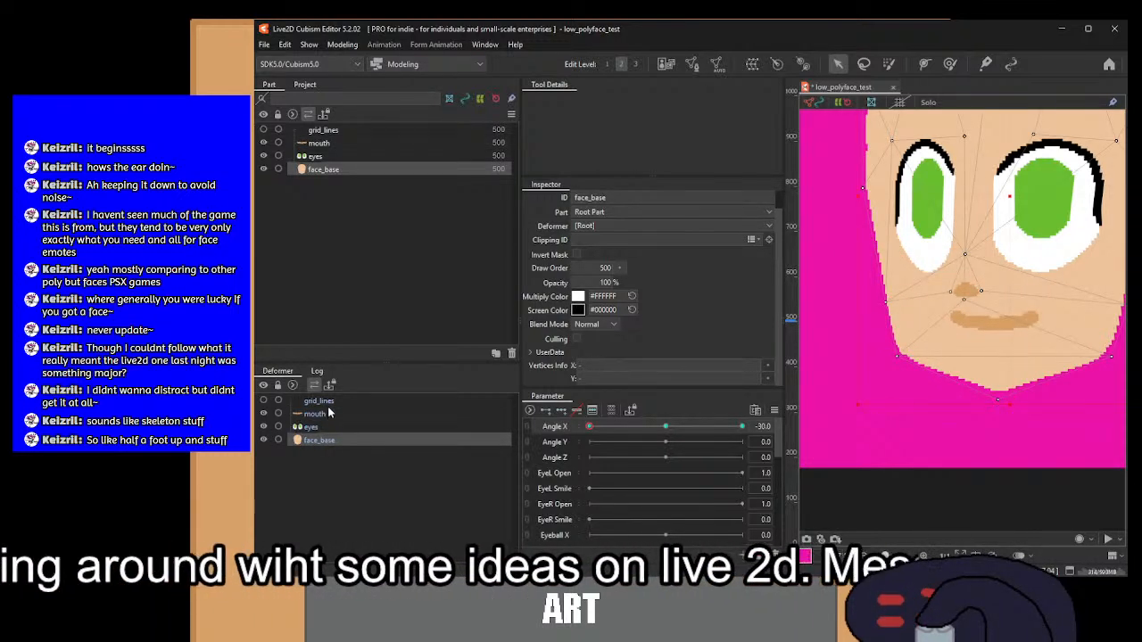
click(329, 414)
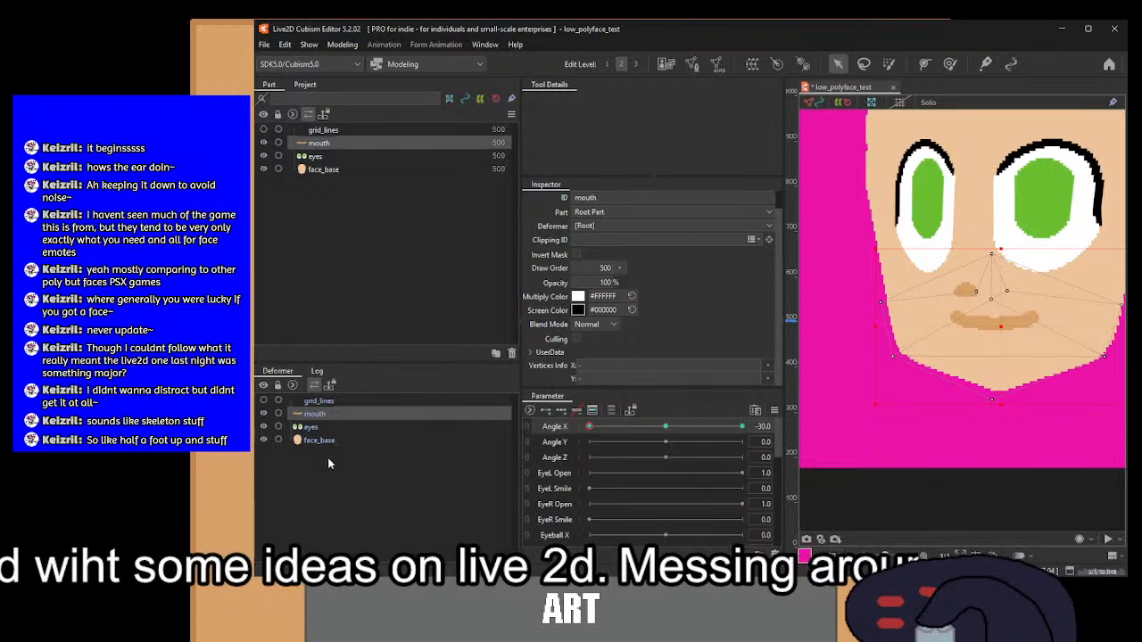
Step: Move the mouth mesh's right cheek and jaw vertices outward toward the face edge and compare them with face_base
click(325, 442)
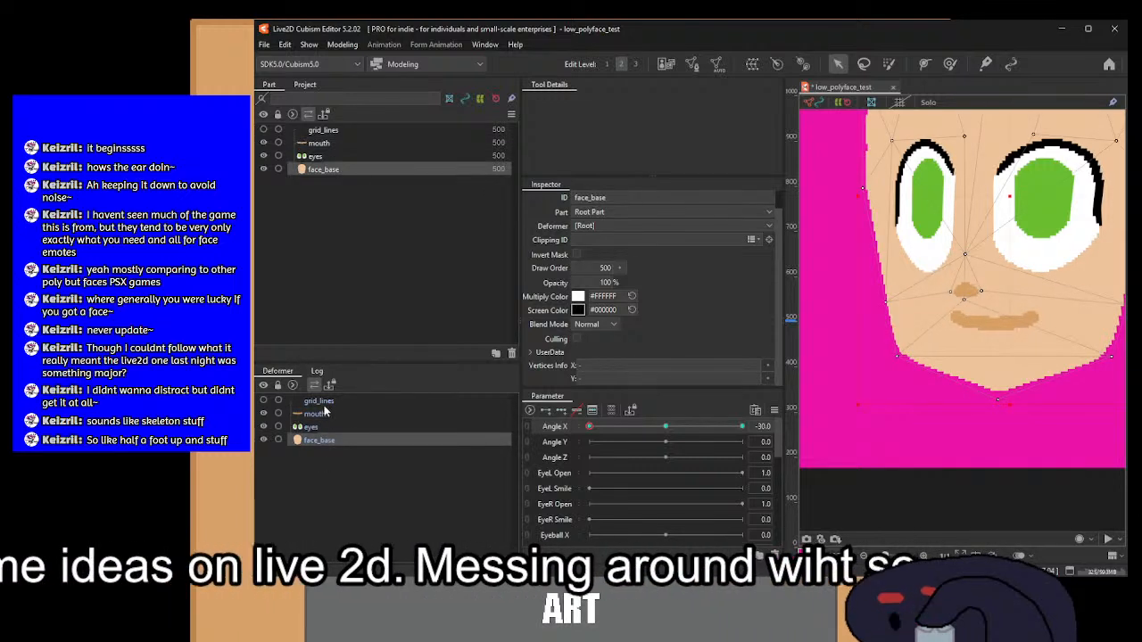
click(324, 415)
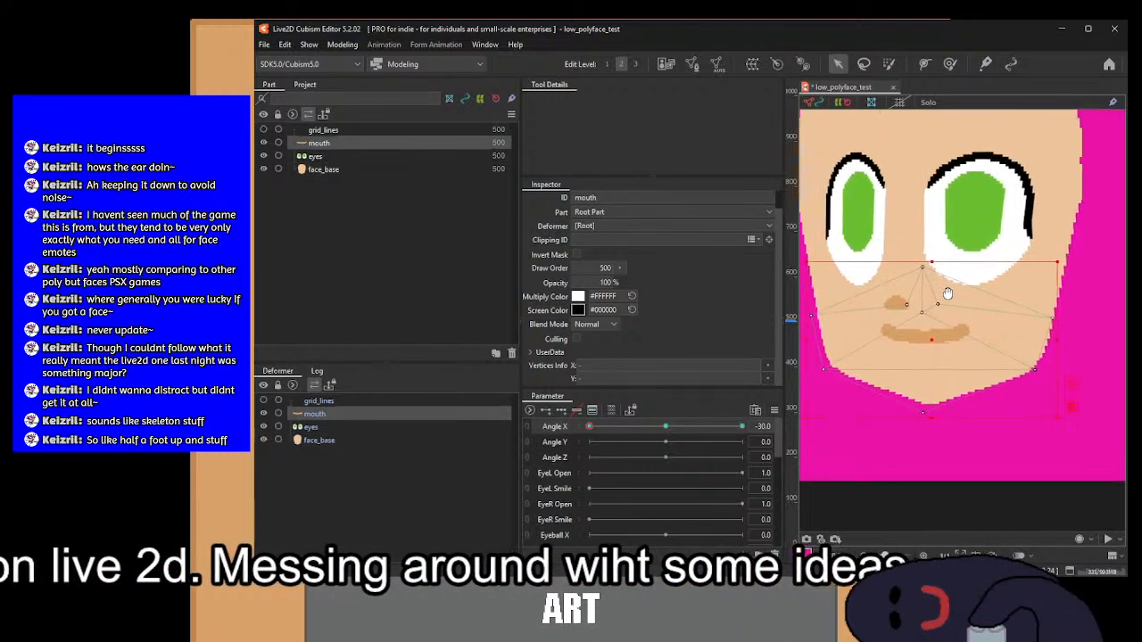
click(321, 440)
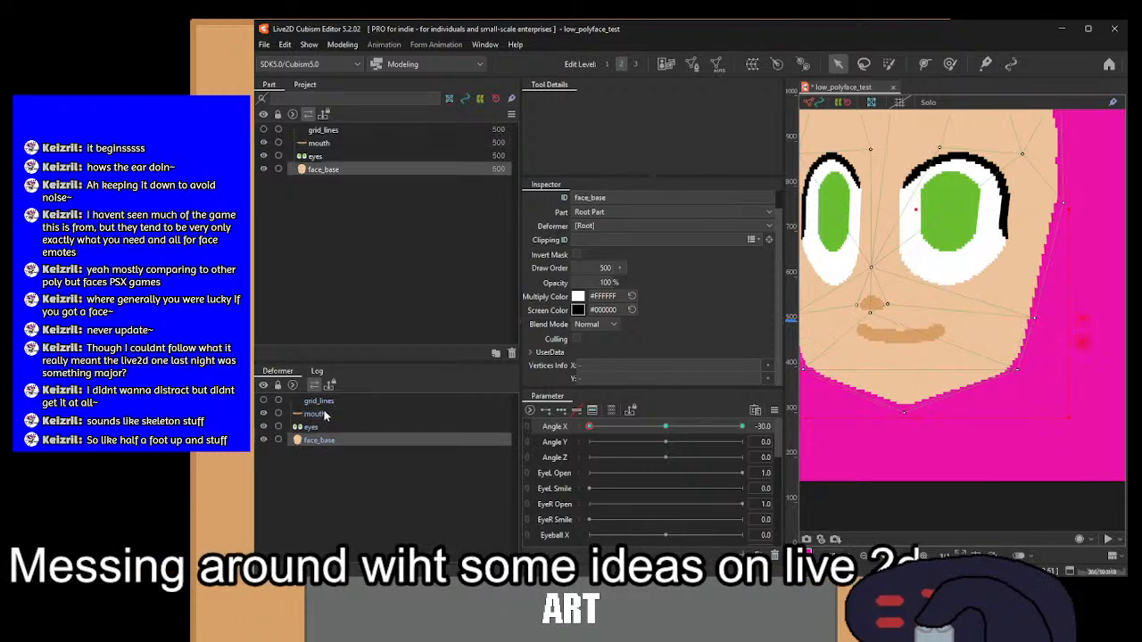
click(325, 415)
click(327, 445)
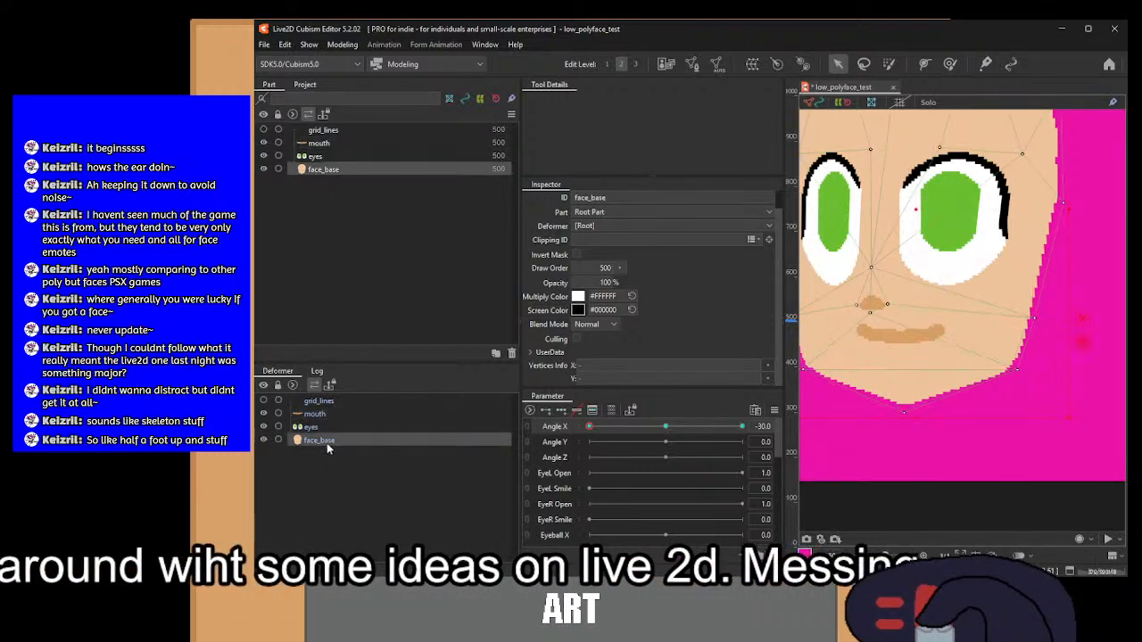
click(330, 415)
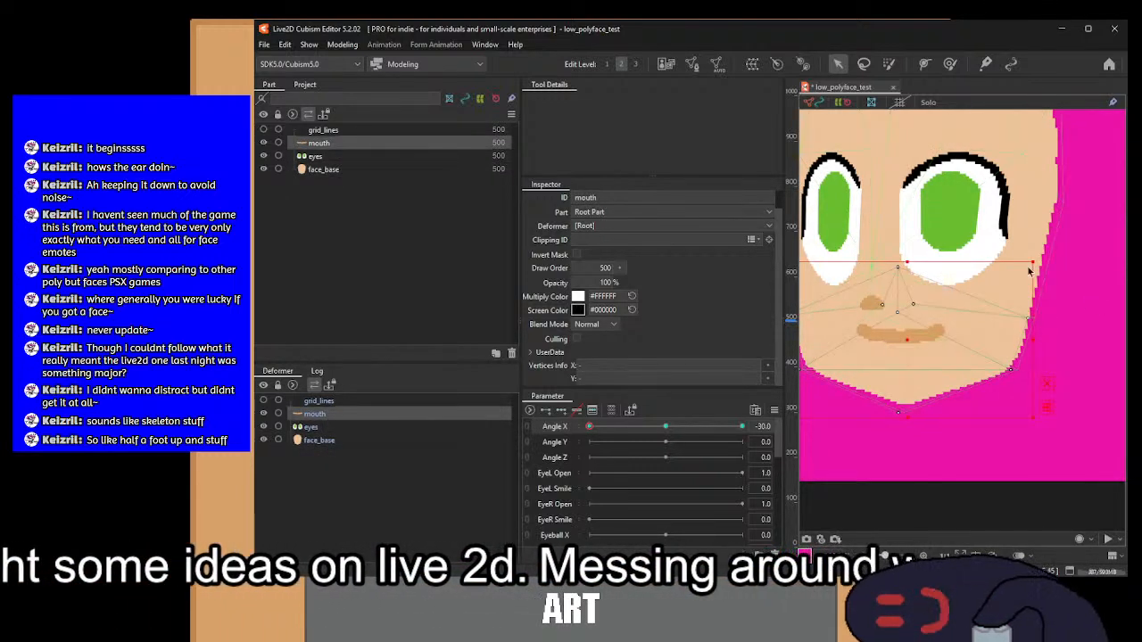
drag(977, 257, 1079, 440)
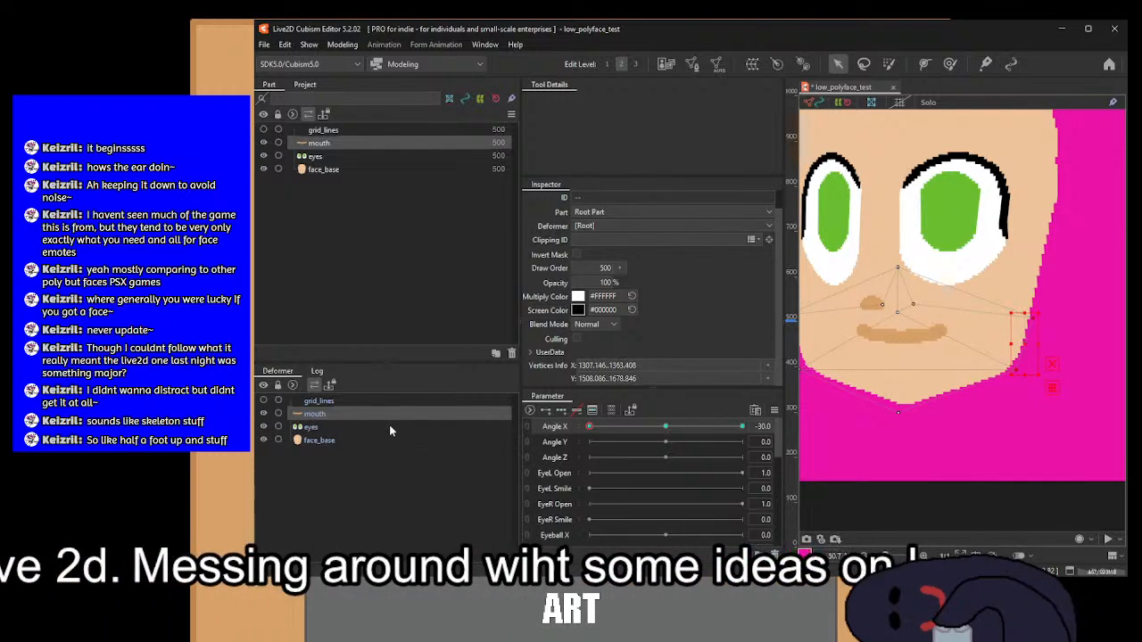
click(323, 443)
click(326, 404)
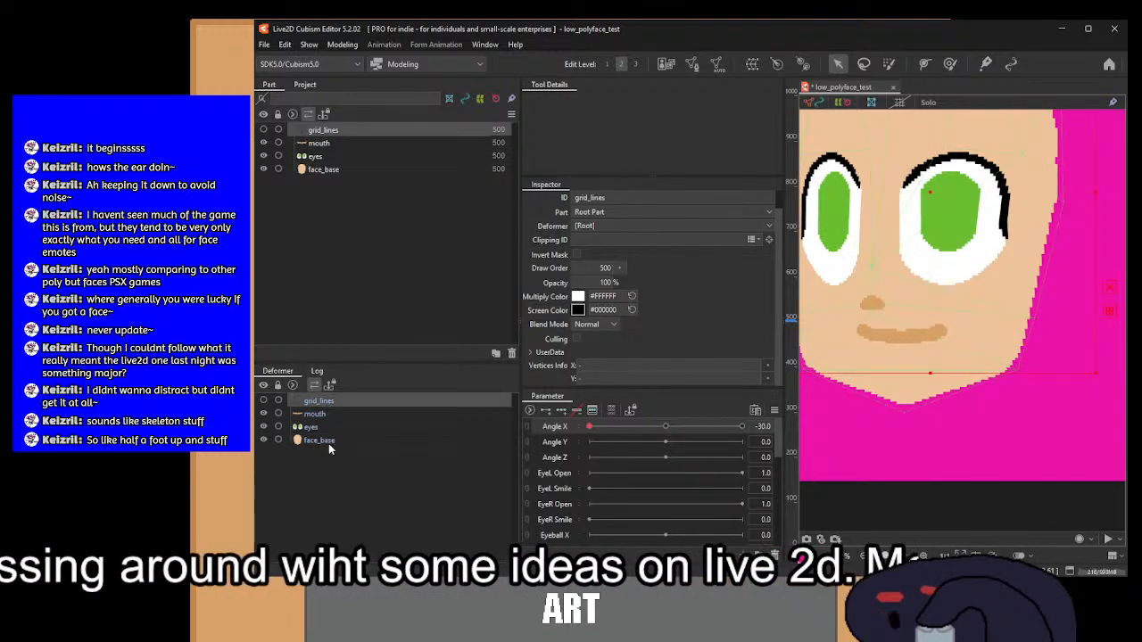
click(328, 444)
click(322, 418)
click(324, 442)
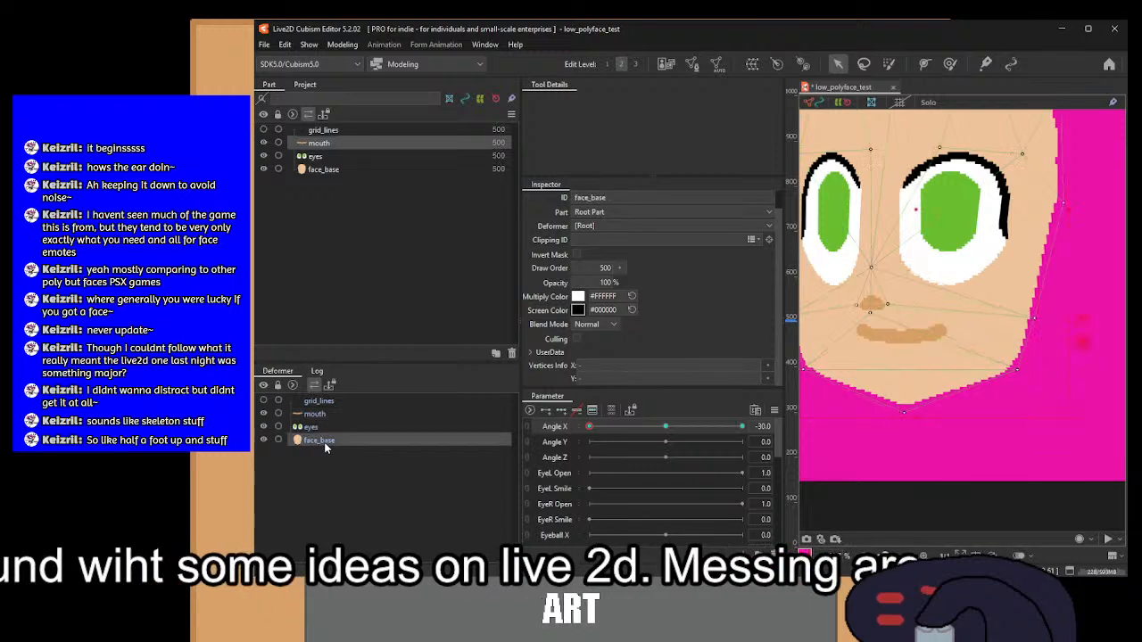
Step: Shift the mouth mesh's left, nose and chin vertices slightly right as a group and compare them with face_base
click(327, 415)
drag(934, 353, 1040, 349)
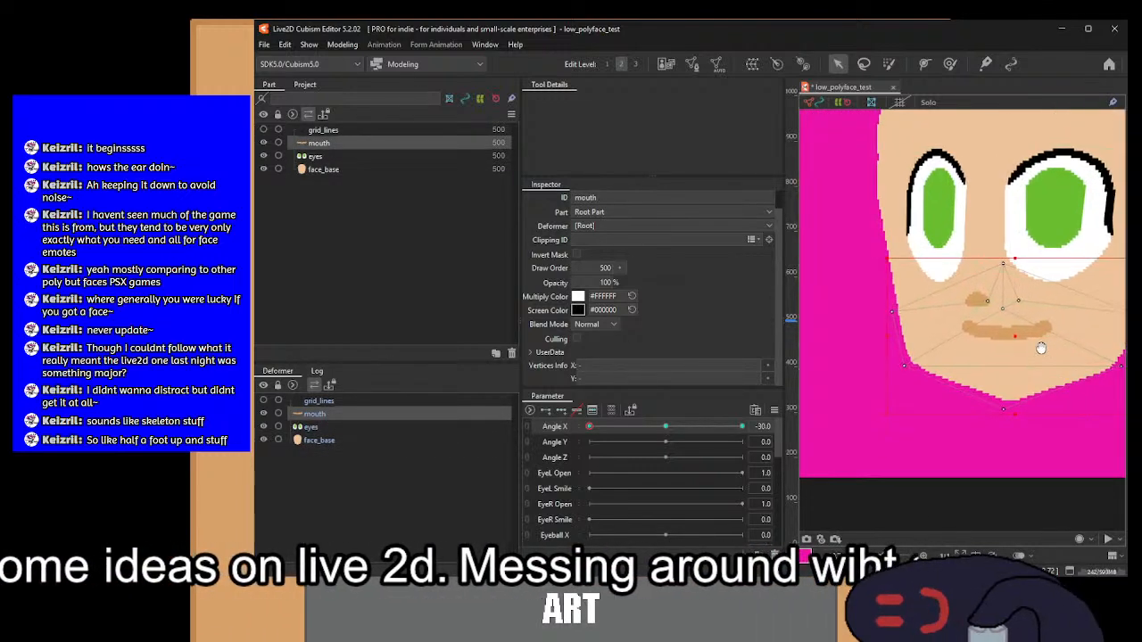
click(319, 442)
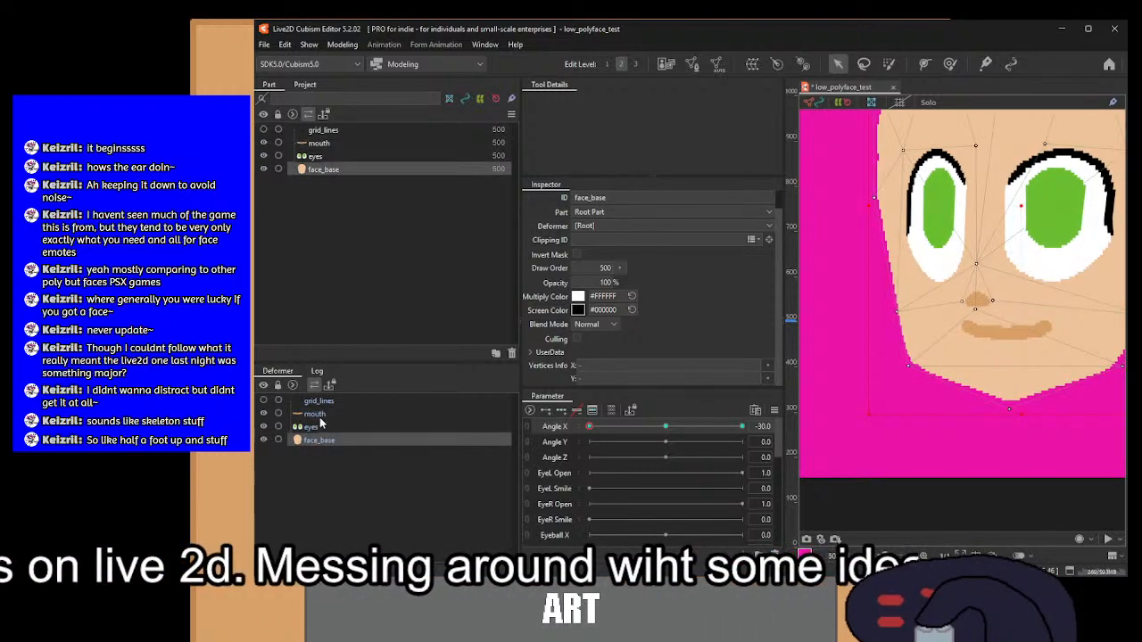
click(317, 415)
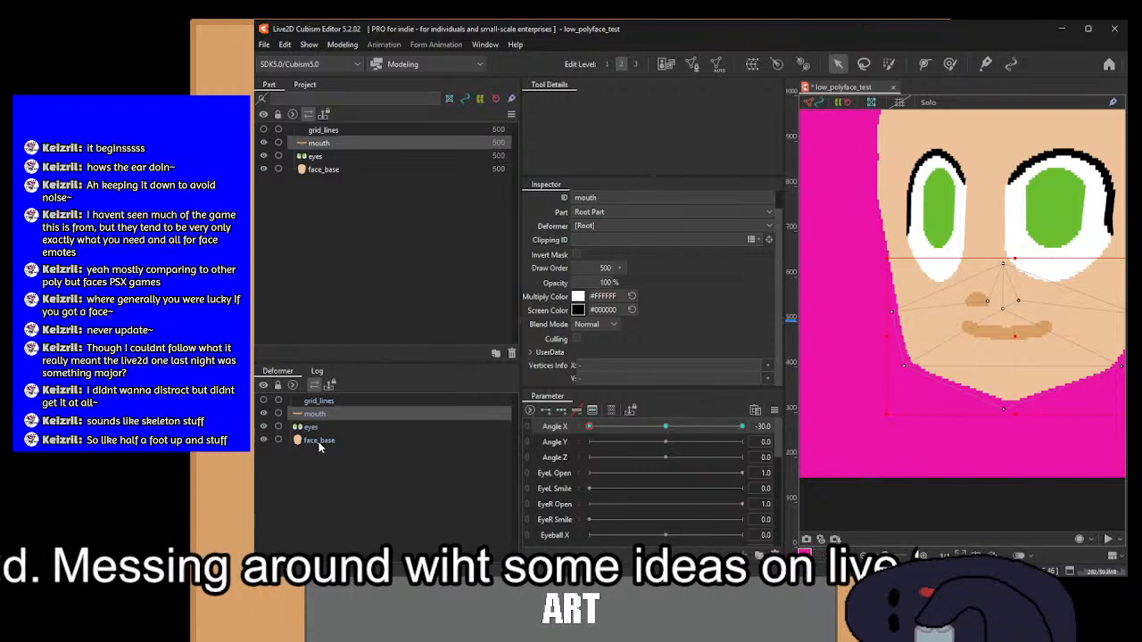
click(321, 442)
click(322, 415)
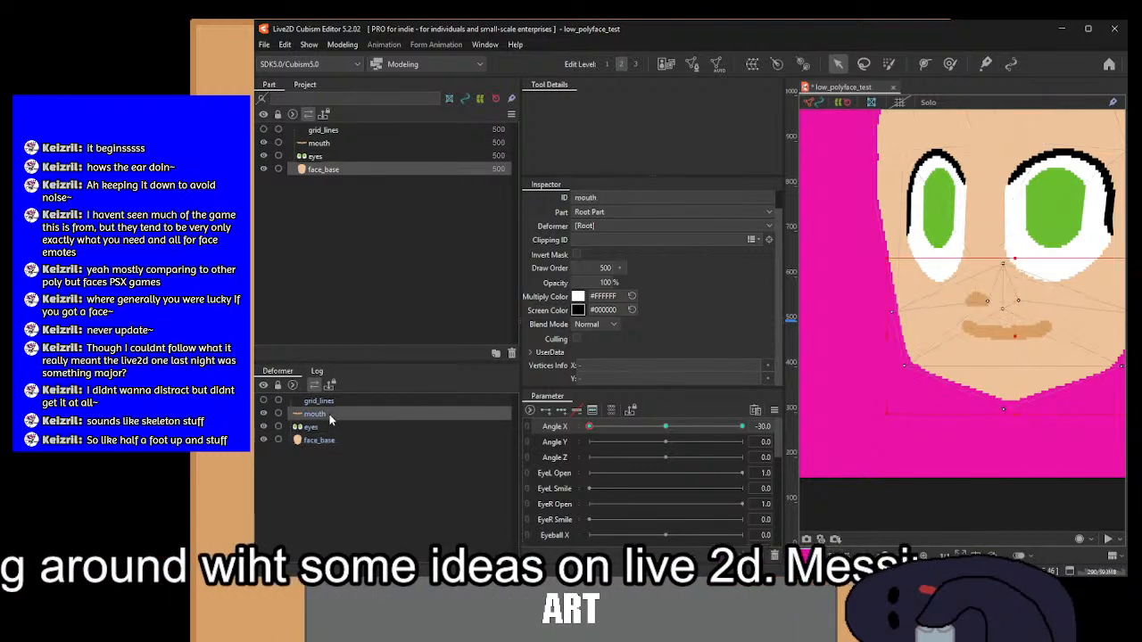
drag(910, 216, 1040, 383)
drag(954, 335, 961, 333)
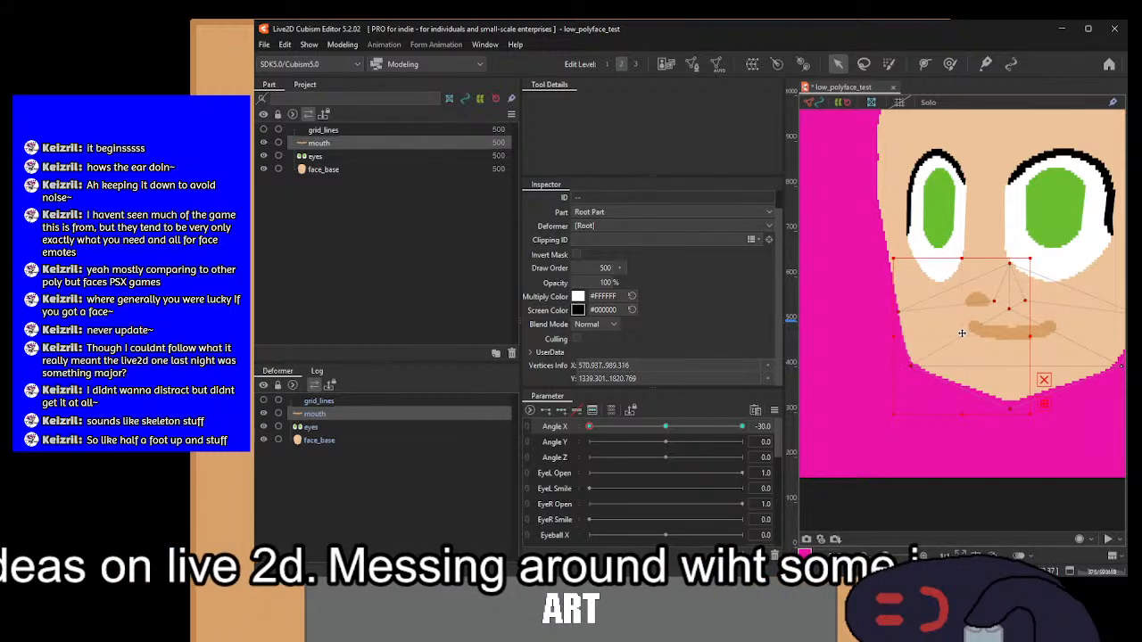
click(319, 440)
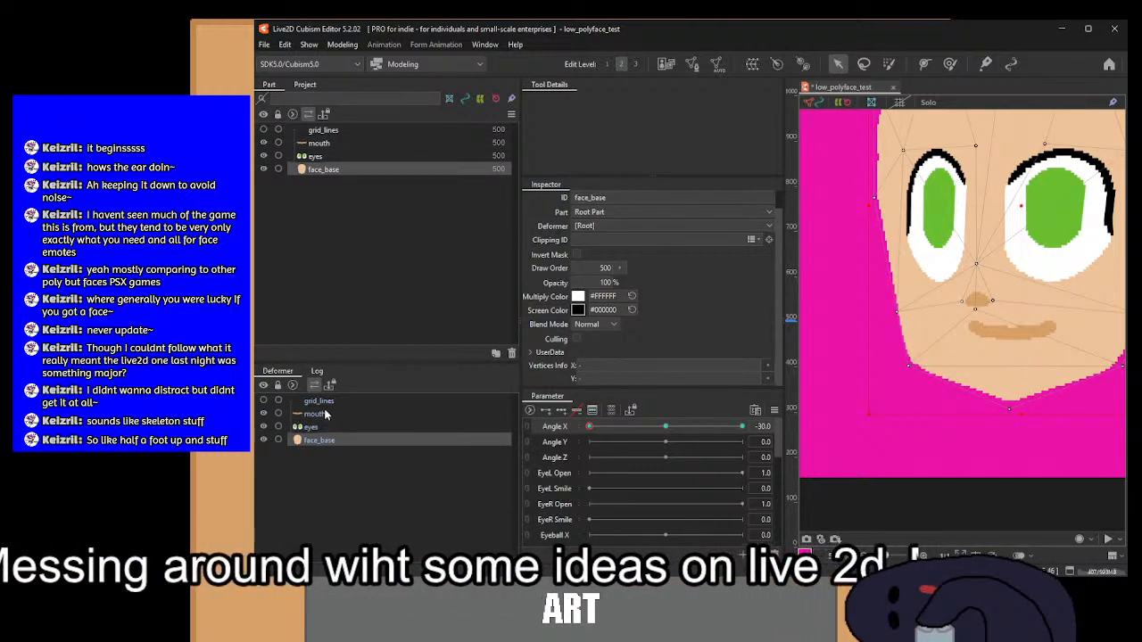
click(326, 414)
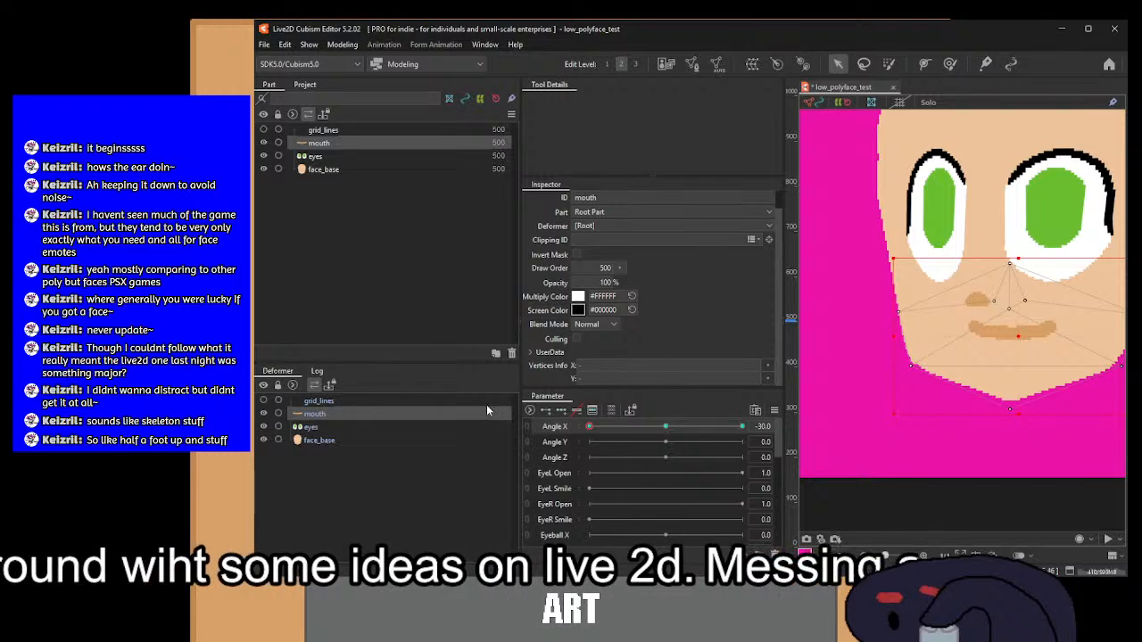
click(318, 441)
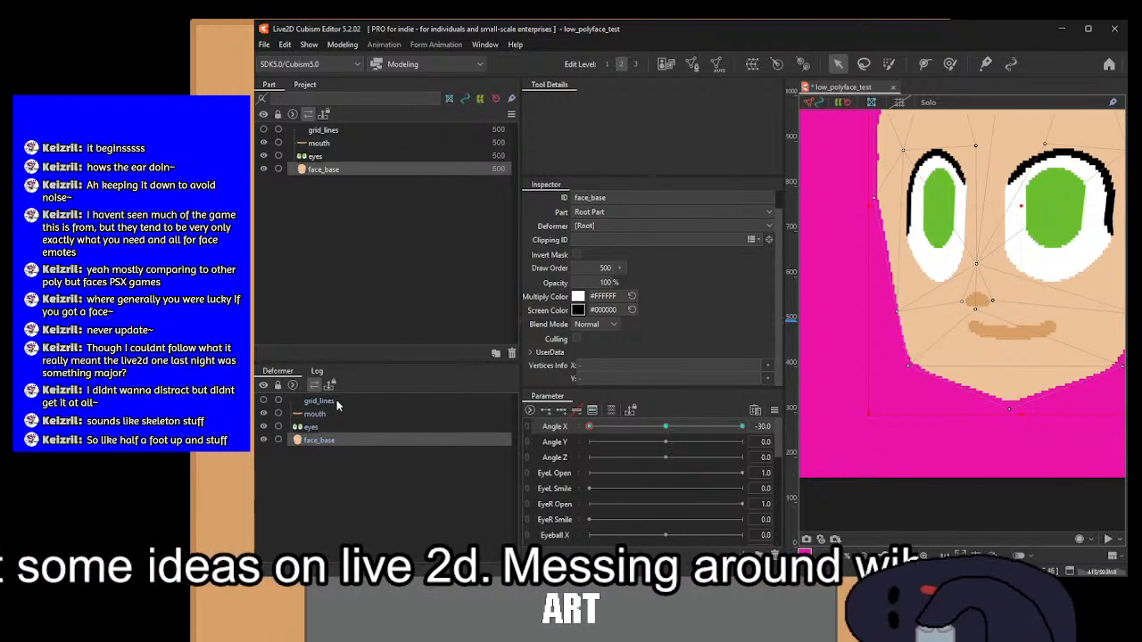
click(337, 413)
Step: Move the mouth mesh's four nose vertices left as a group to surround the nose of the turned face
scroll(1018, 279, up, 4)
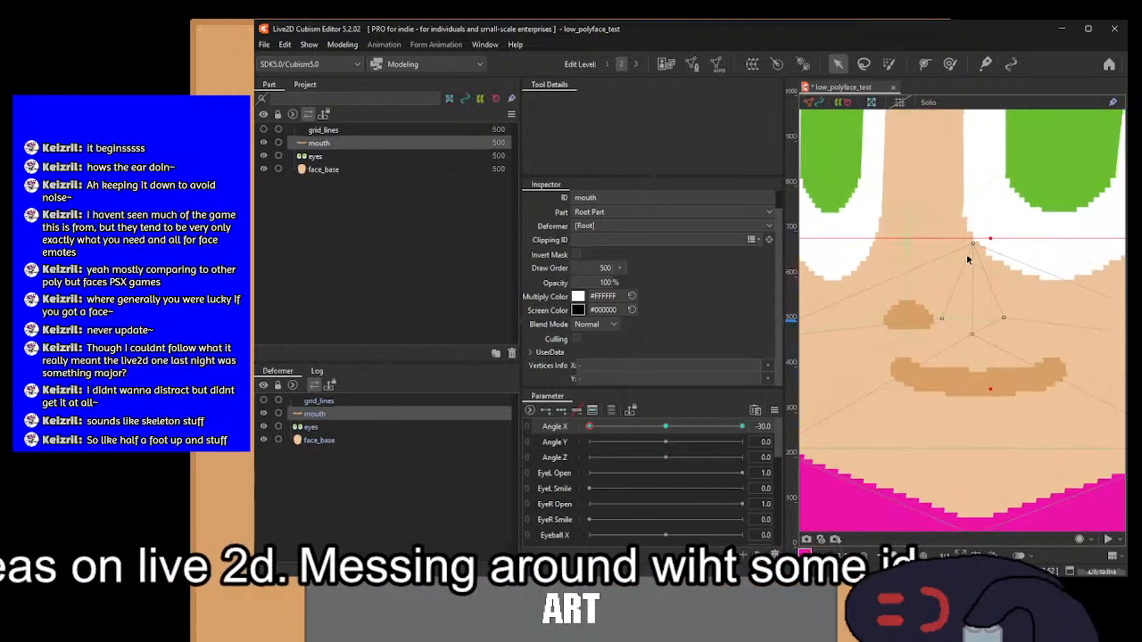
drag(1038, 367, 1038, 368)
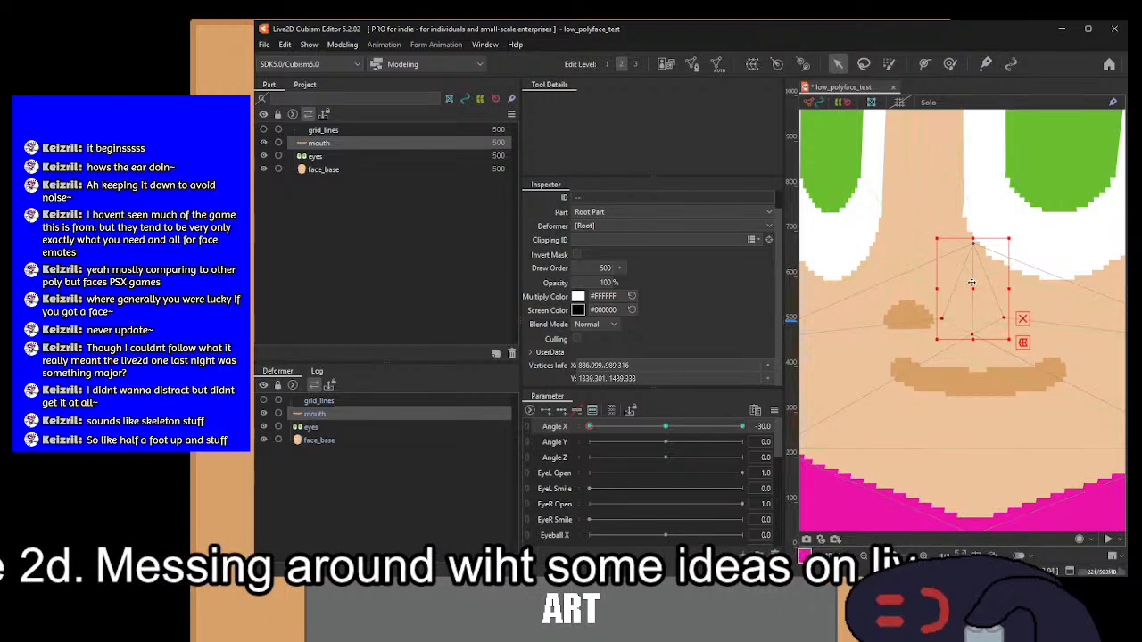
drag(972, 283, 908, 287)
scroll(907, 288, down, 4)
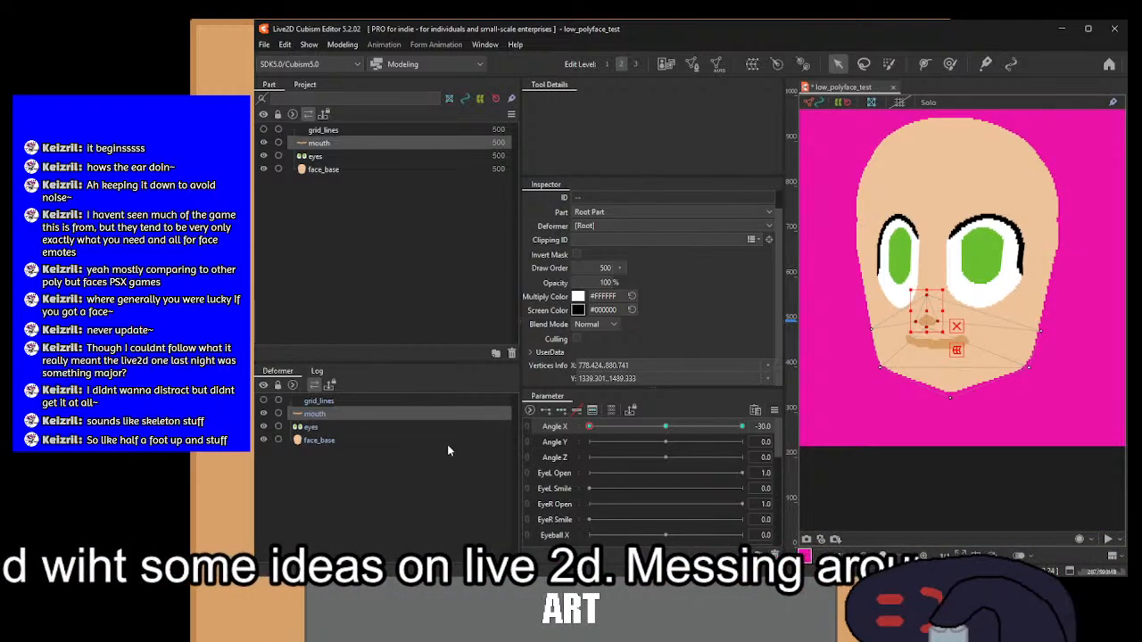
scroll(908, 339, up, 2)
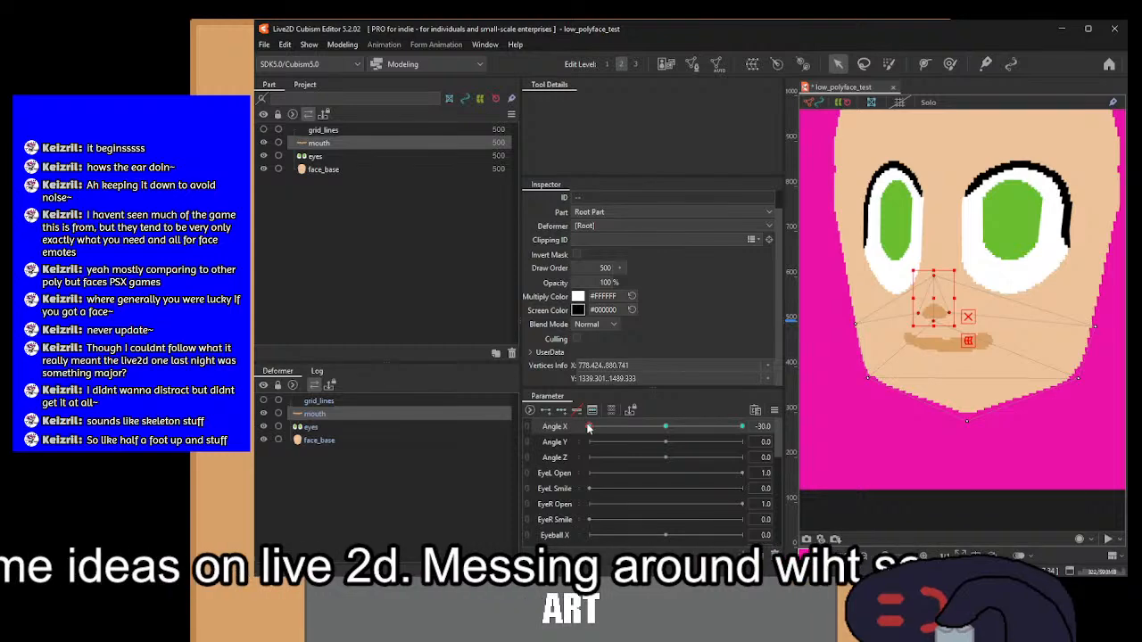
Step: Sweep Angle X from -30 to 30 and compare the eyes and face_base meshes together during the turn
mouse_move(588, 426)
mouse_down()
mouse_move(659, 433)
mouse_move(546, 442)
mouse_move(643, 433)
mouse_move(584, 431)
mouse_up()
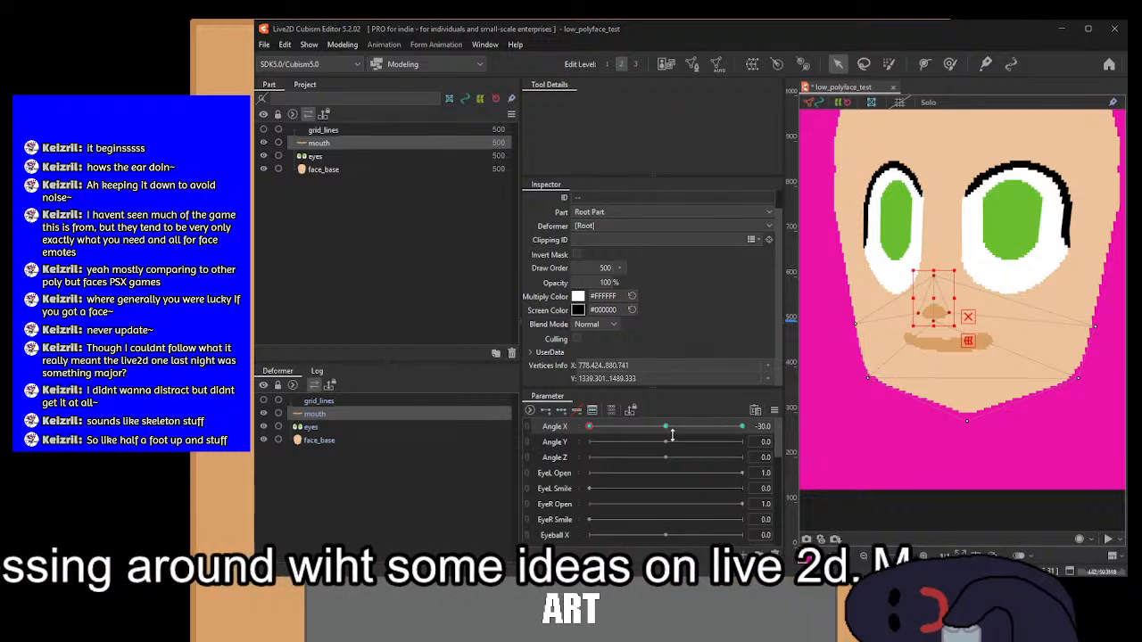
drag(672, 435, 516, 437)
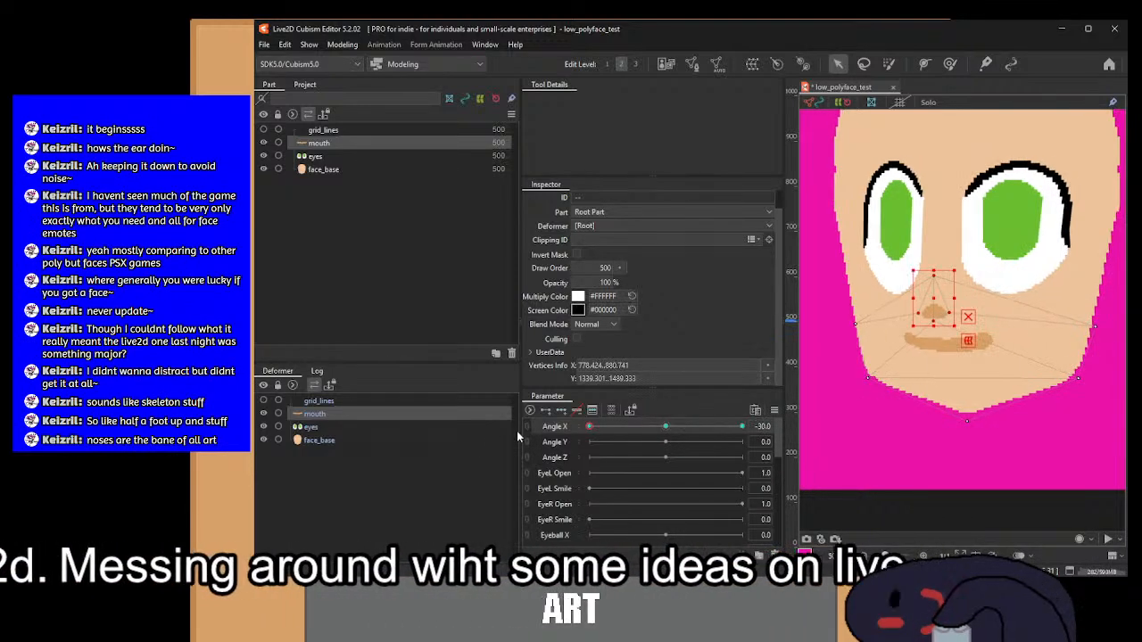
click(339, 429)
ctrl+click(333, 442)
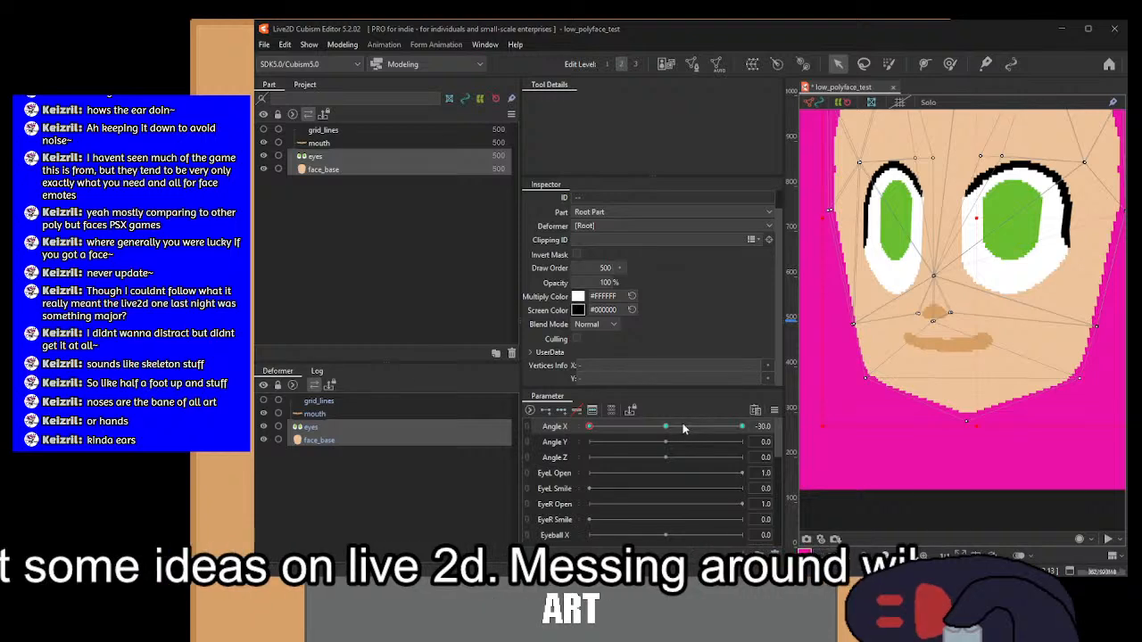
drag(641, 426, 767, 446)
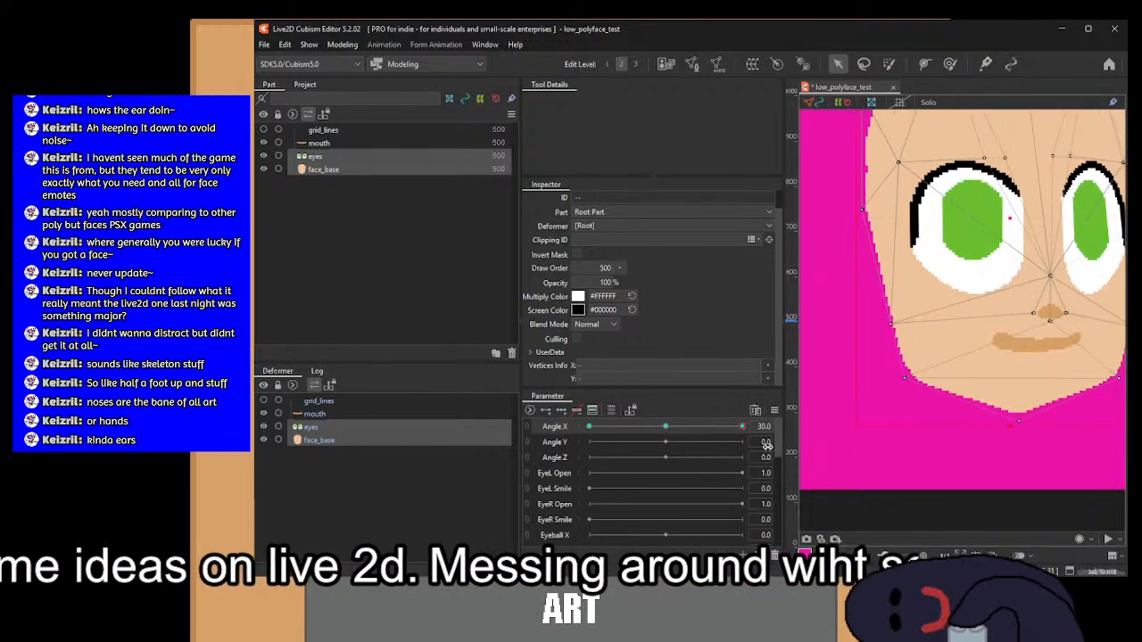
drag(935, 299, 870, 386)
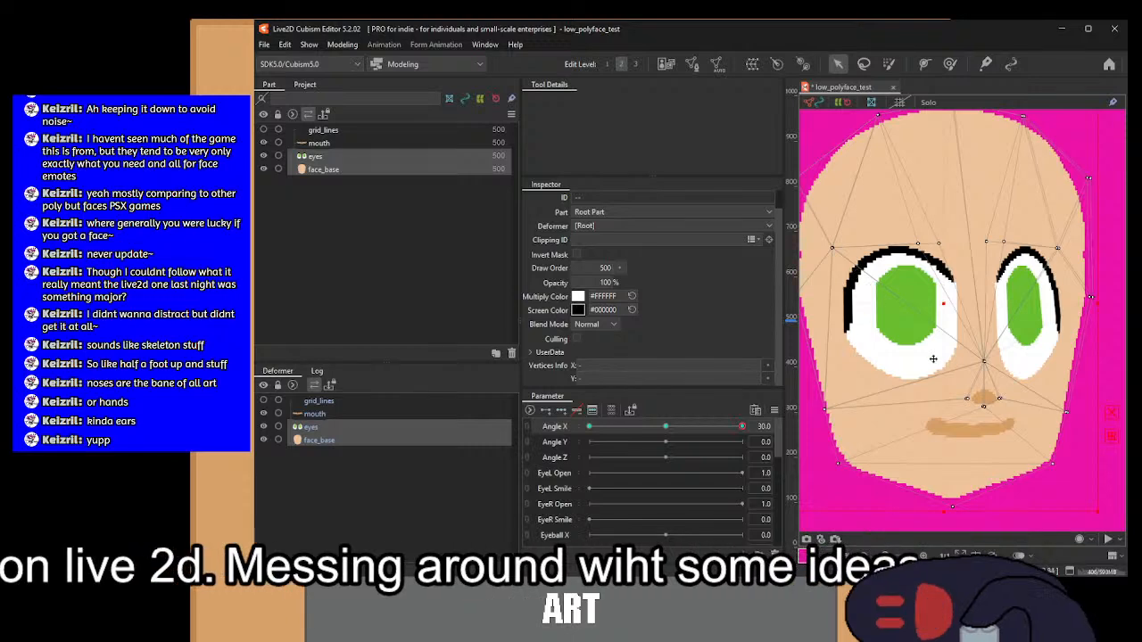
scroll(933, 359, down, 2)
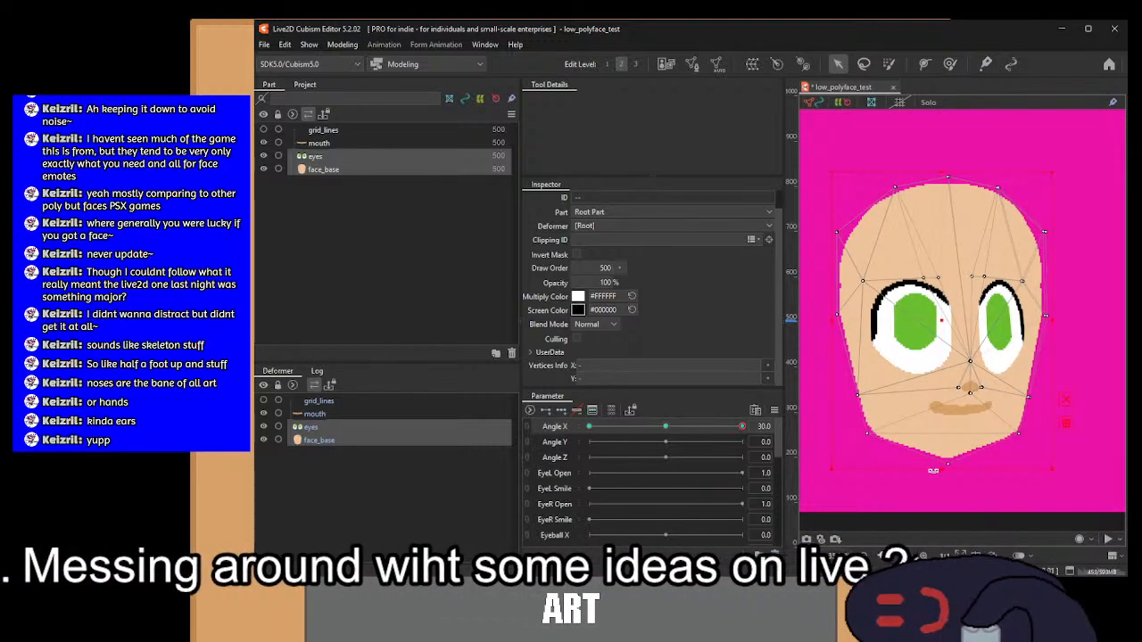
Step: Deselect the meshes, preview the face turn across the Angle X range, and reset Angle X to 0
click(944, 490)
drag(741, 427, 640, 428)
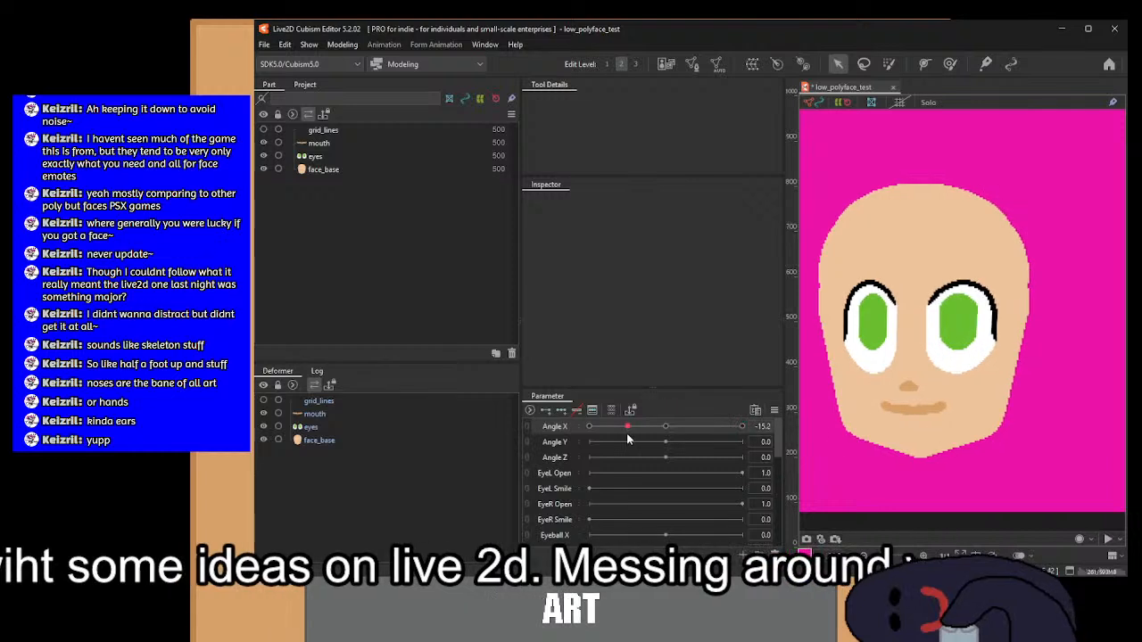
scroll(999, 305, up, 5)
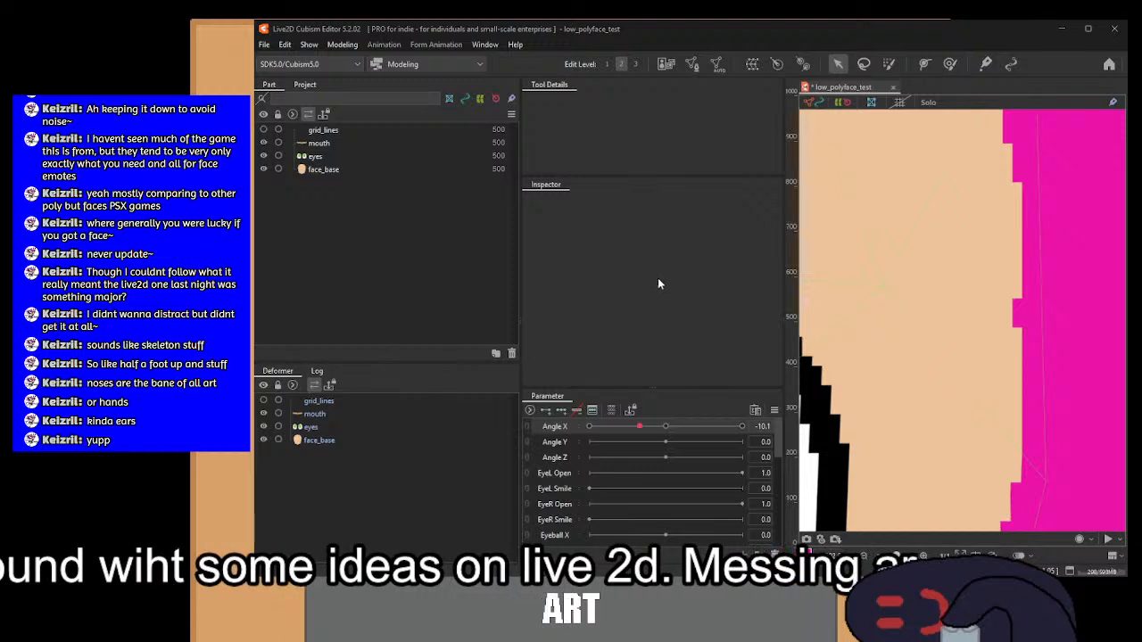
scroll(887, 338, down, 10)
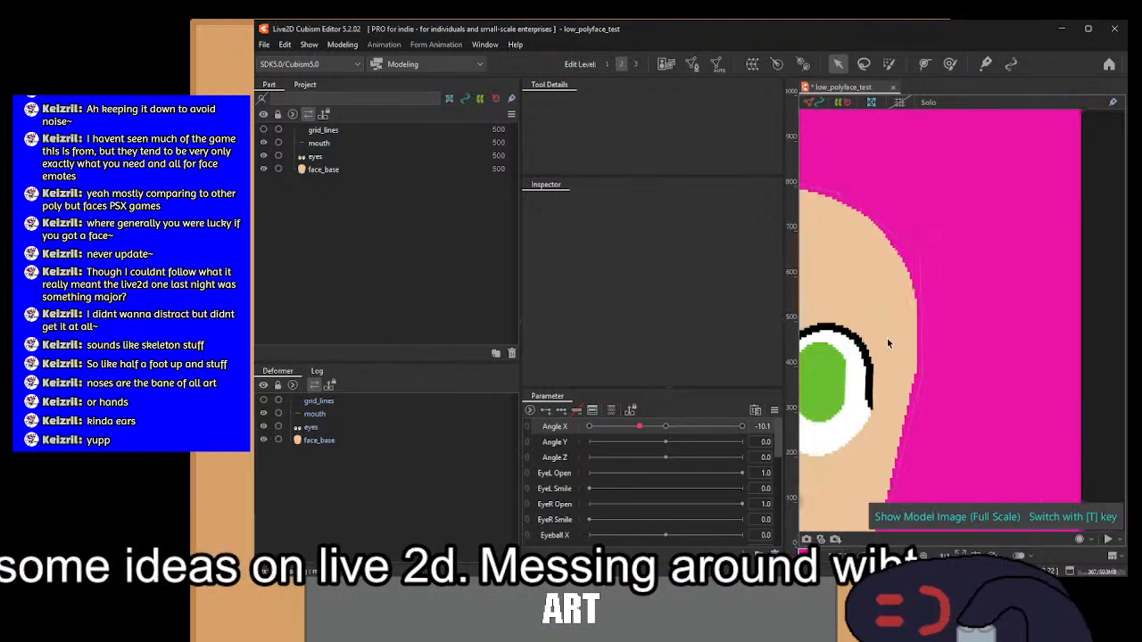
drag(909, 354, 980, 342)
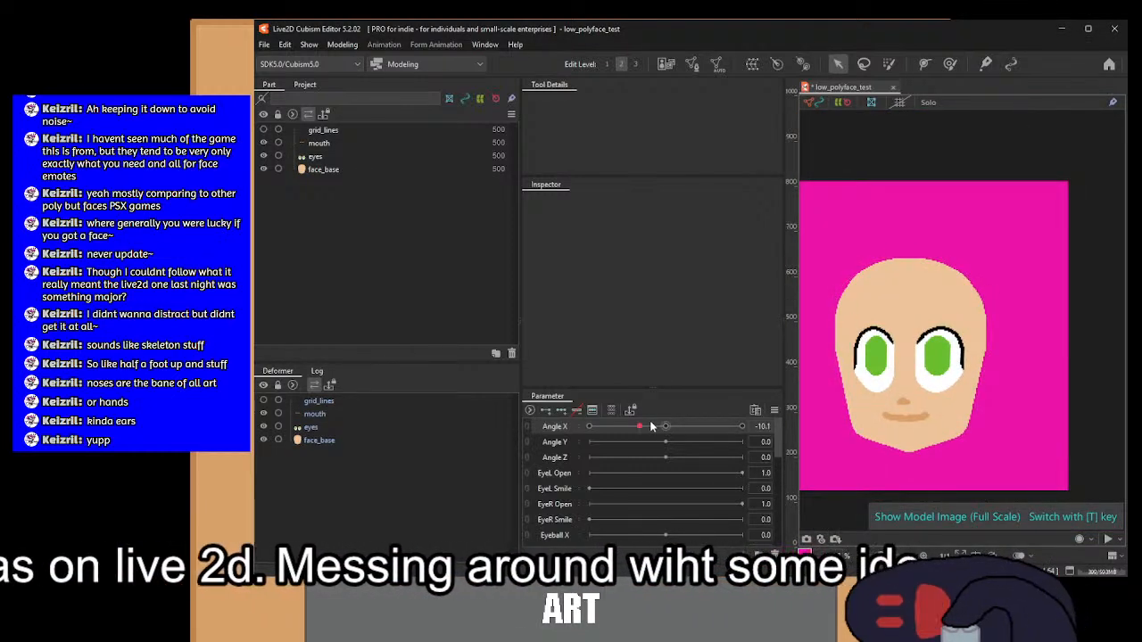
drag(767, 425, 670, 435)
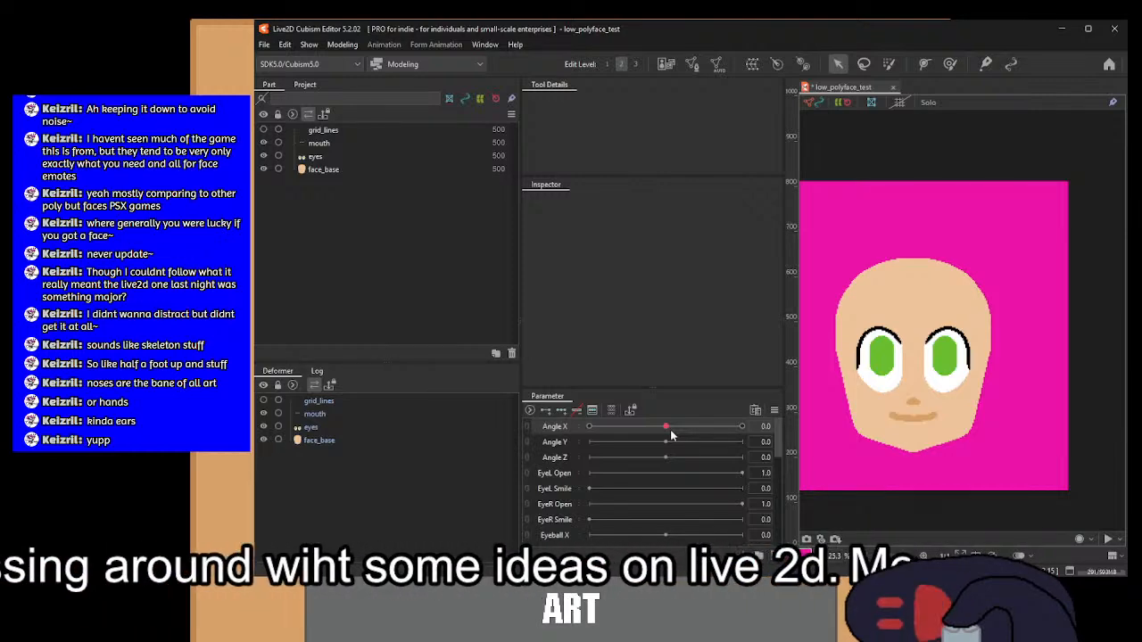
Step: Add three key points on Angle Y for face_base and set Angle Y to -30
scroll(959, 378, up, 4)
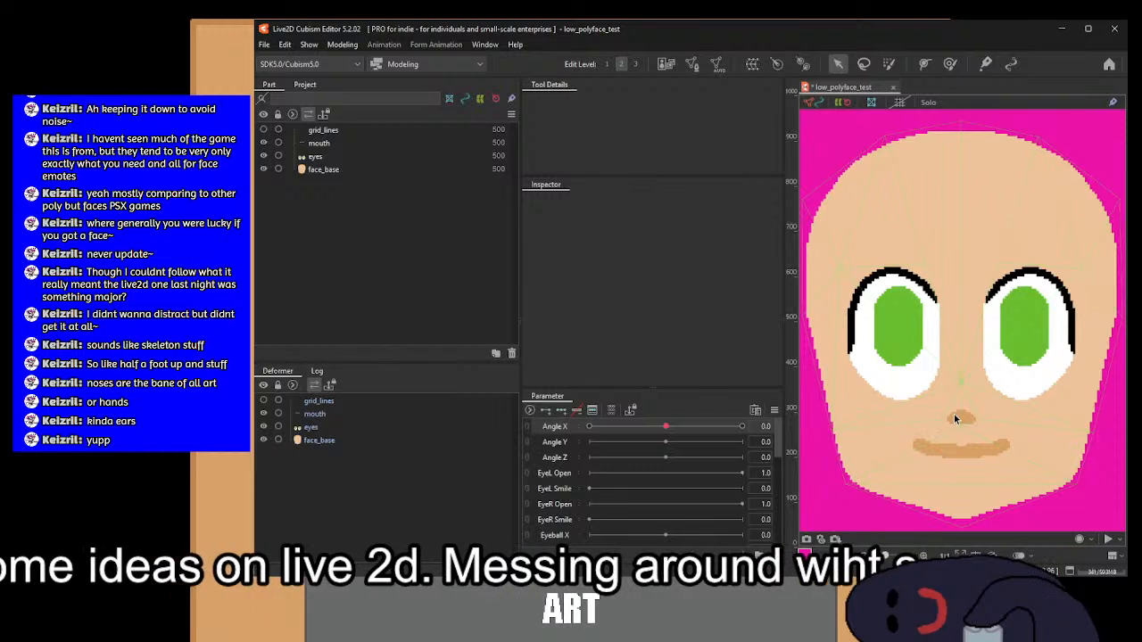
drag(977, 416, 963, 343)
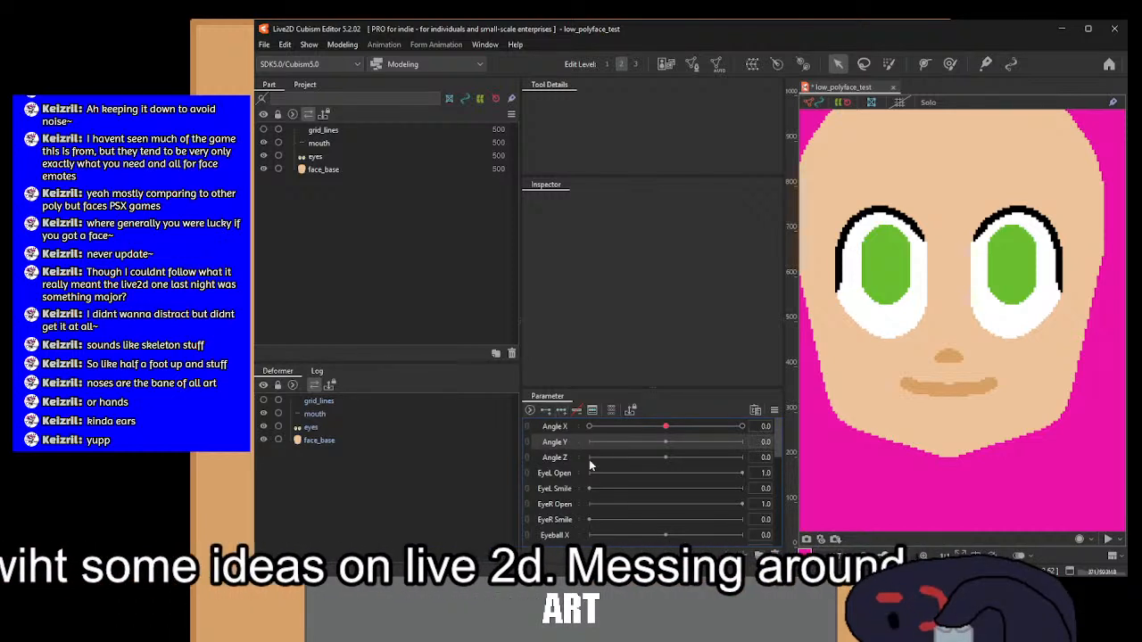
click(361, 439)
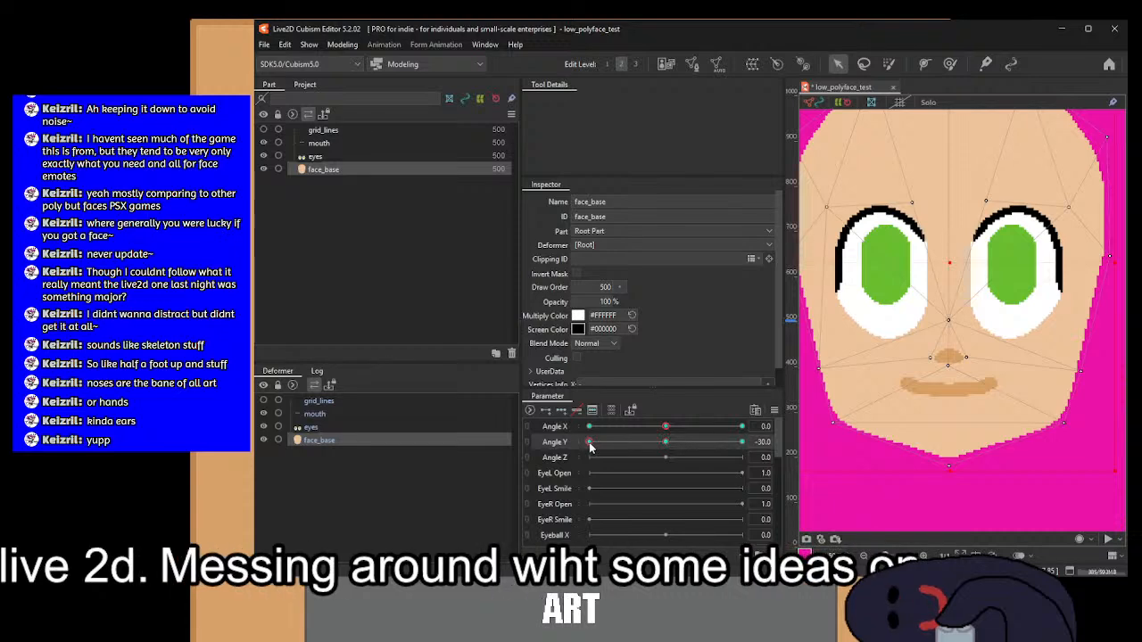
scroll(902, 317, down, 3)
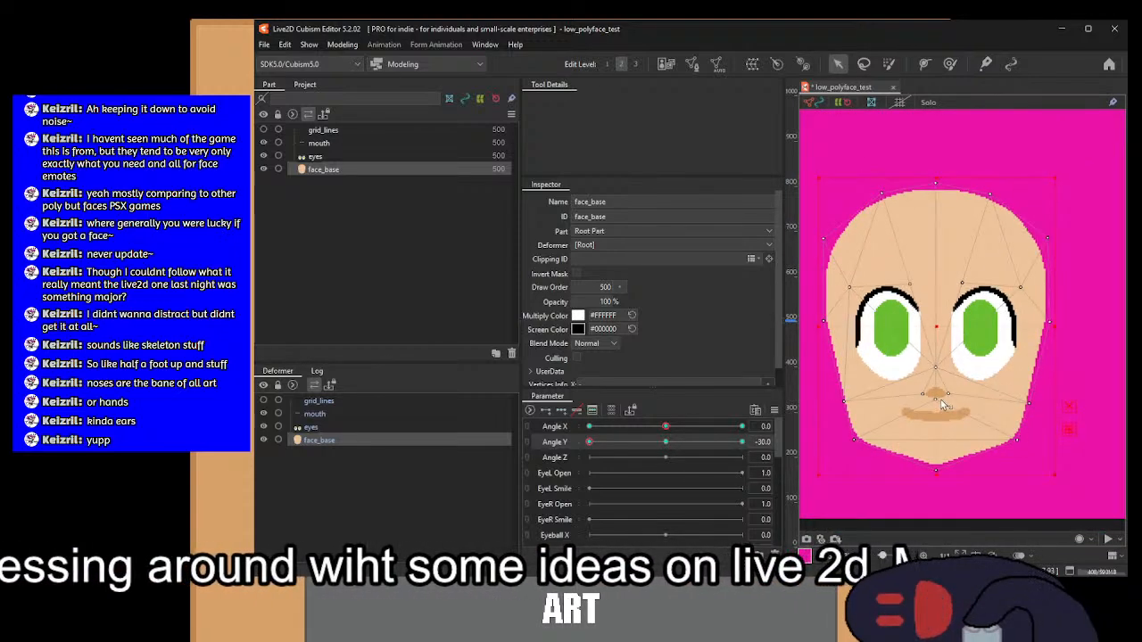
Step: Move the whole face_base mesh down and squash its lower-face vertices upward to shorten the jaw and chin at Angle Y -30
scroll(943, 405, up, 2)
scroll(943, 365, down, 2)
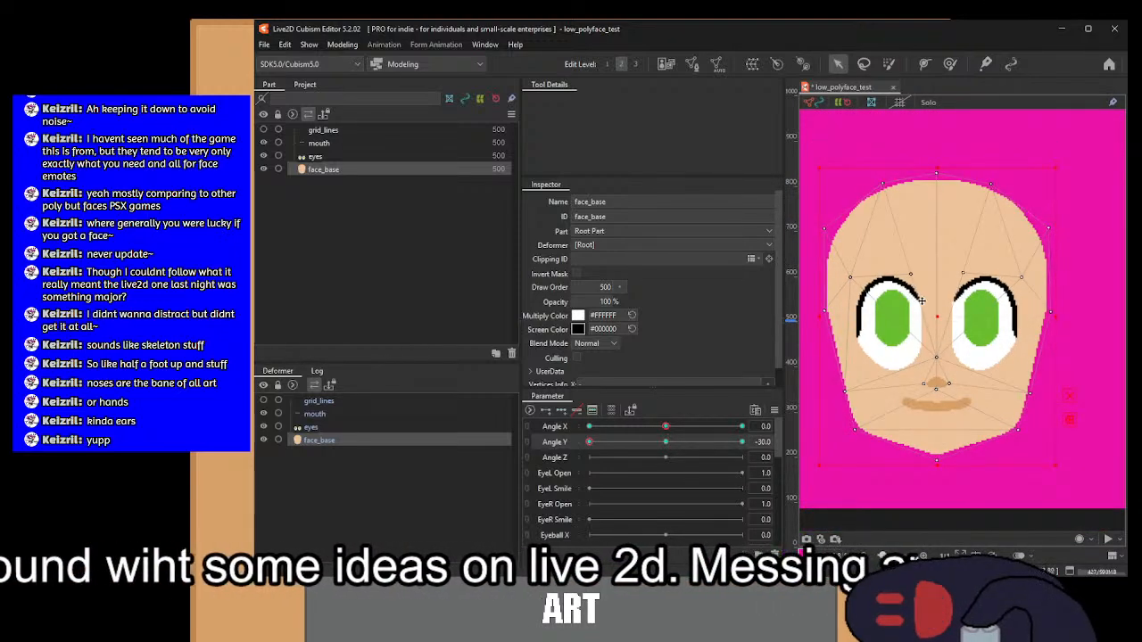
drag(936, 315, 944, 375)
scroll(938, 399, up, 2)
drag(947, 443, 973, 370)
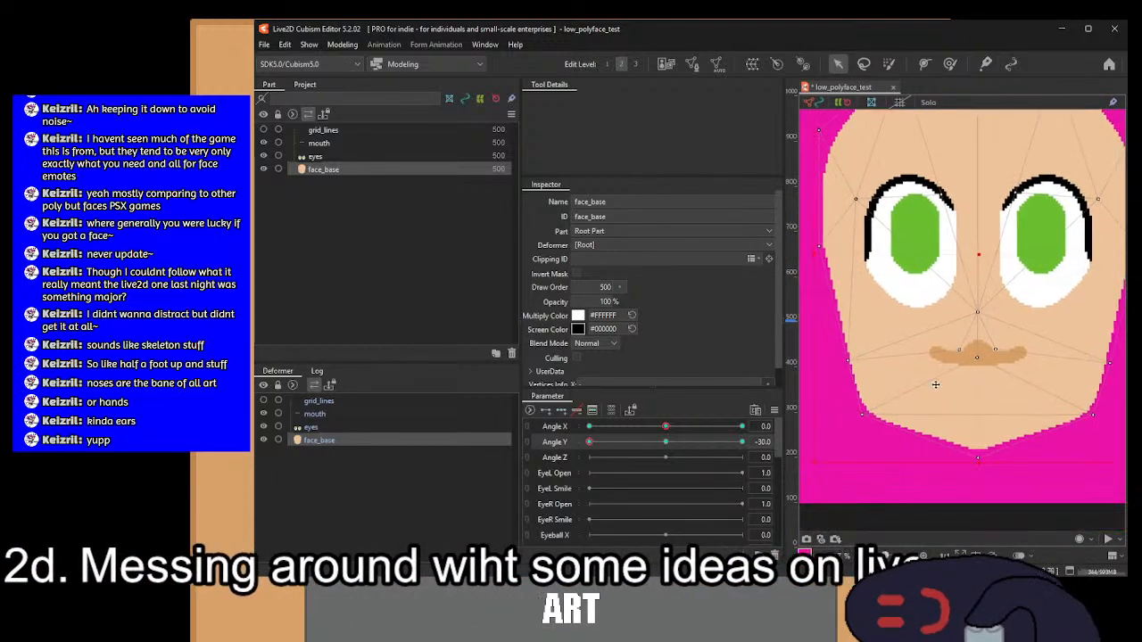
drag(807, 335, 1126, 467)
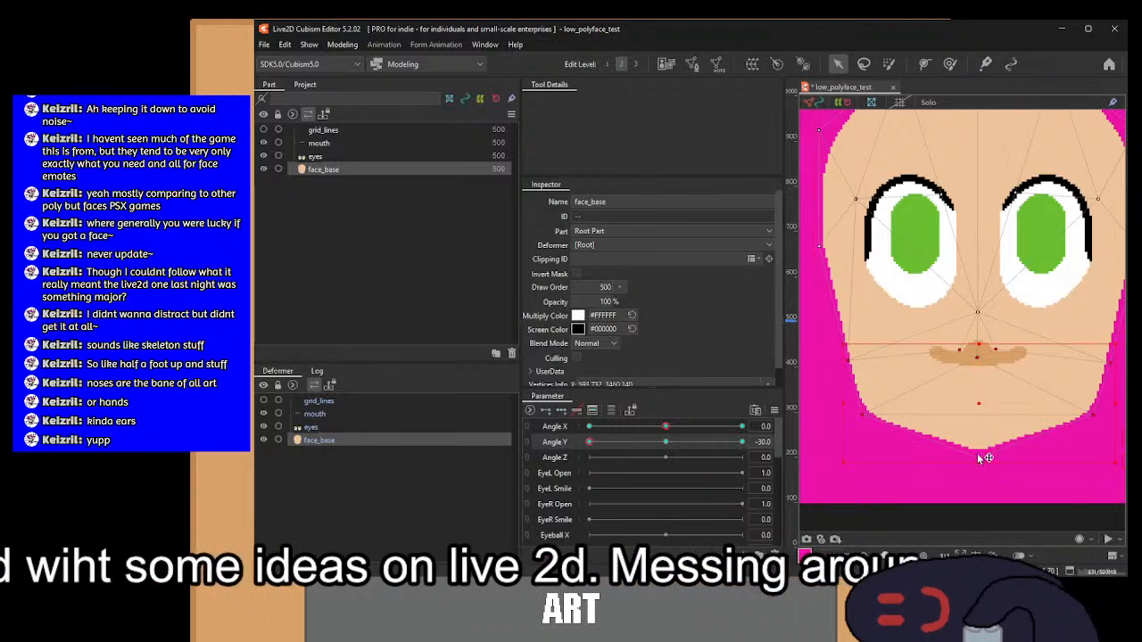
drag(978, 453, 982, 442)
Step: Move face_base's four nose vertices down as a group until the nose overlaps the mouth
scroll(982, 368, up, 3)
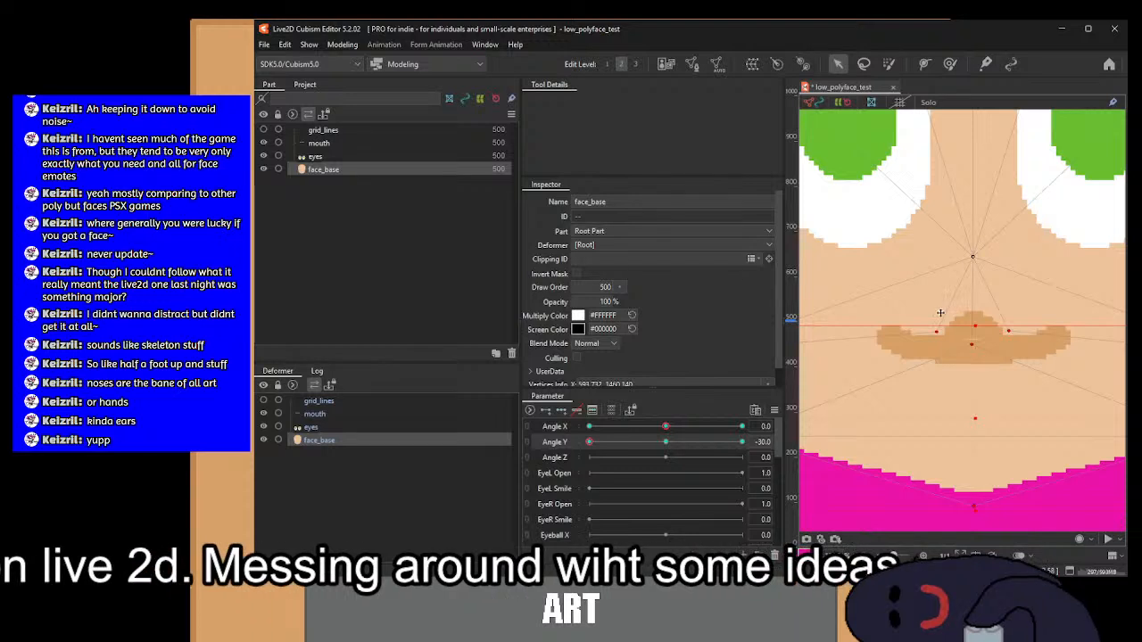
drag(924, 244, 1015, 355)
key(ctrl+z)
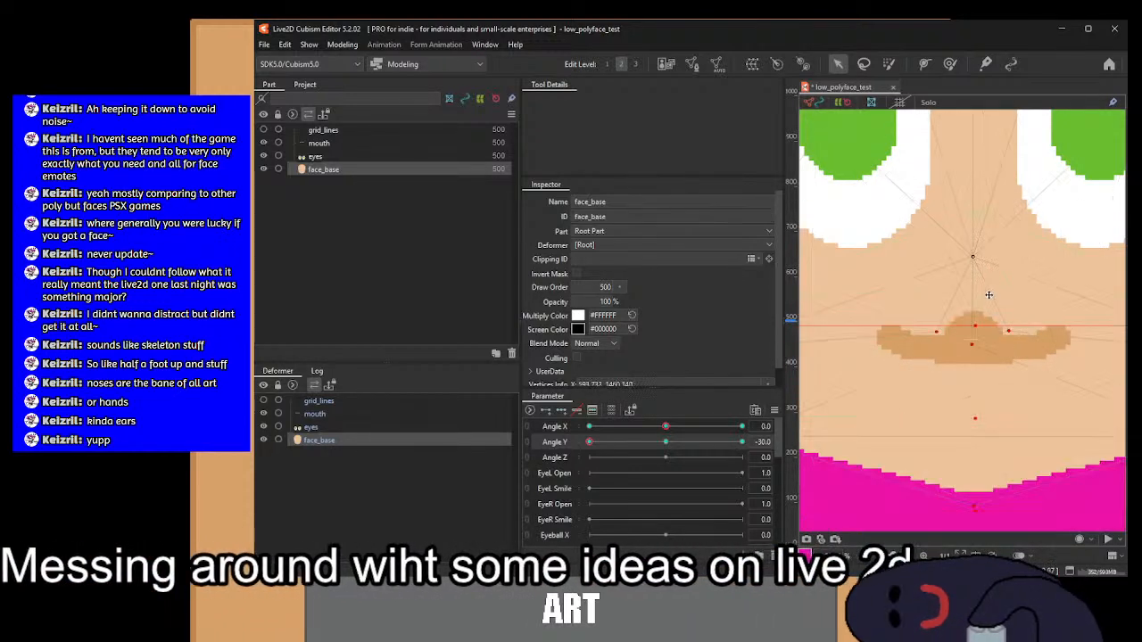
click(972, 256)
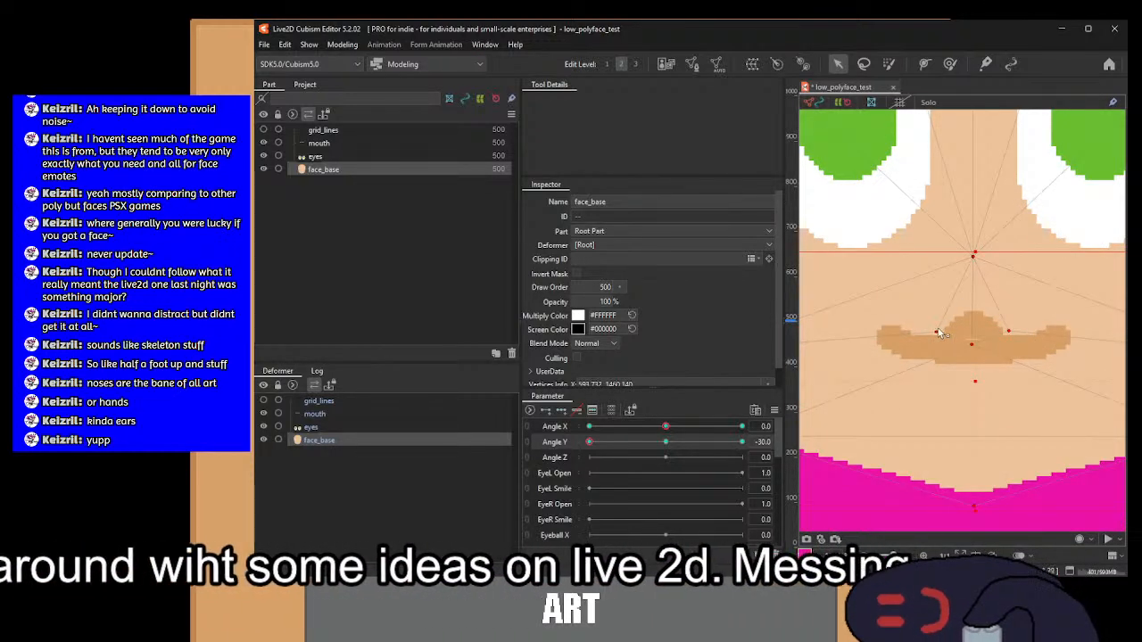
click(1009, 332)
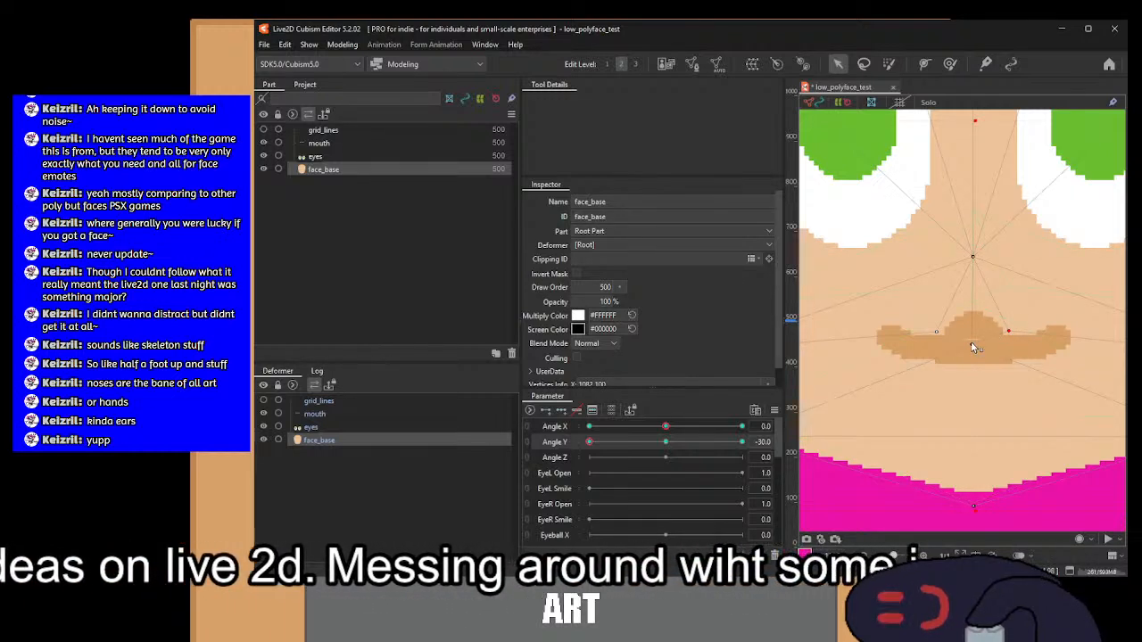
drag(933, 329, 979, 349)
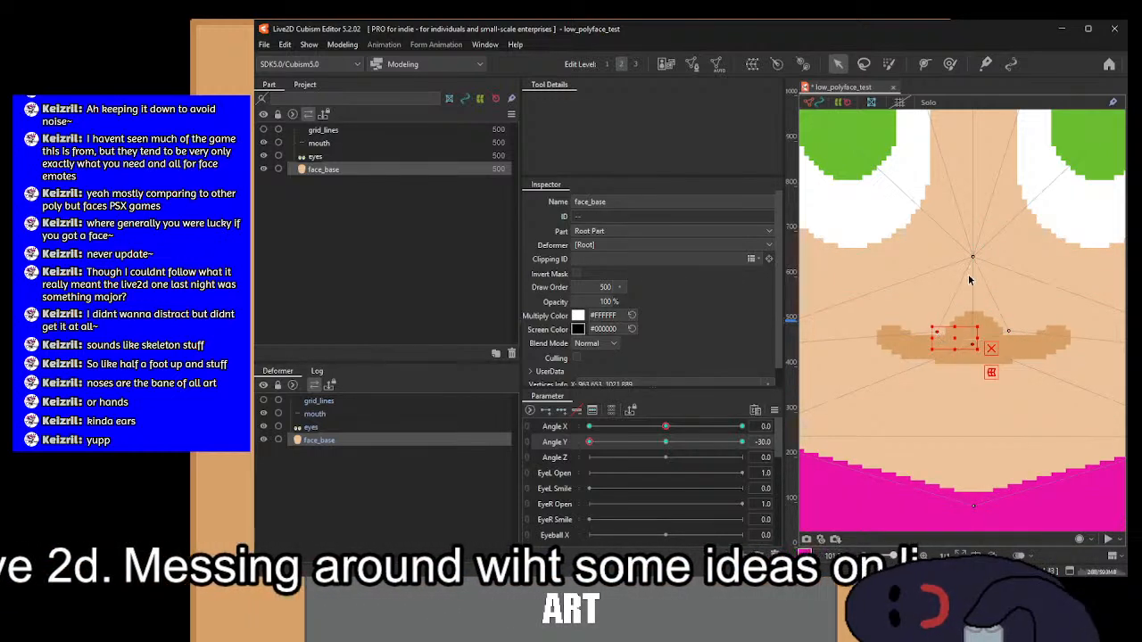
shift+click(1009, 331)
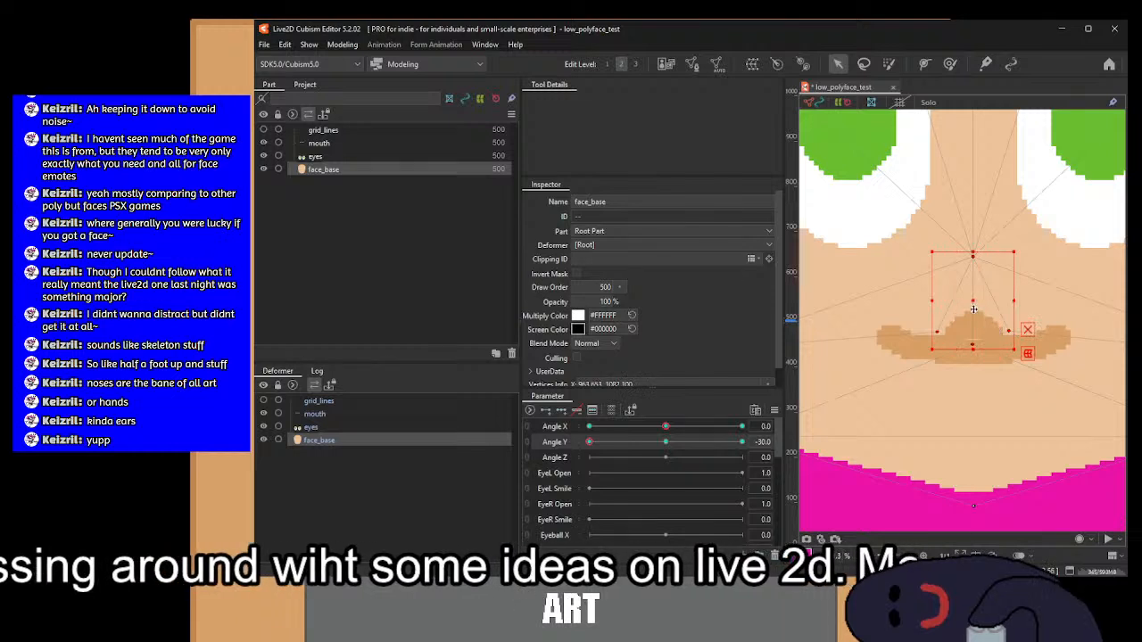
drag(973, 305, 973, 342)
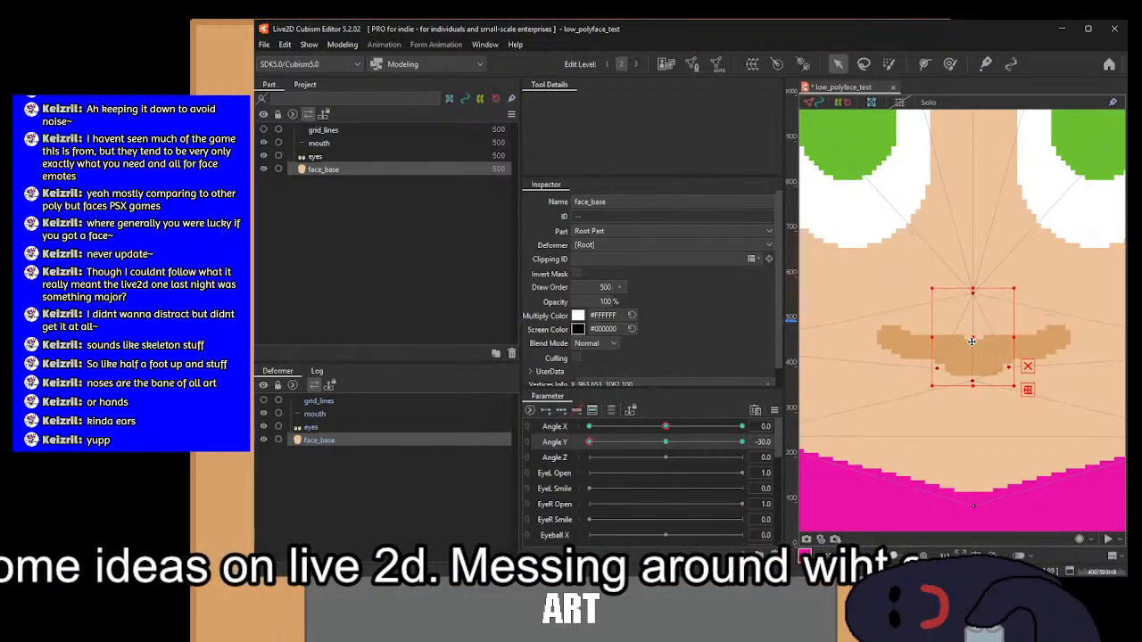
scroll(1000, 305, down, 5)
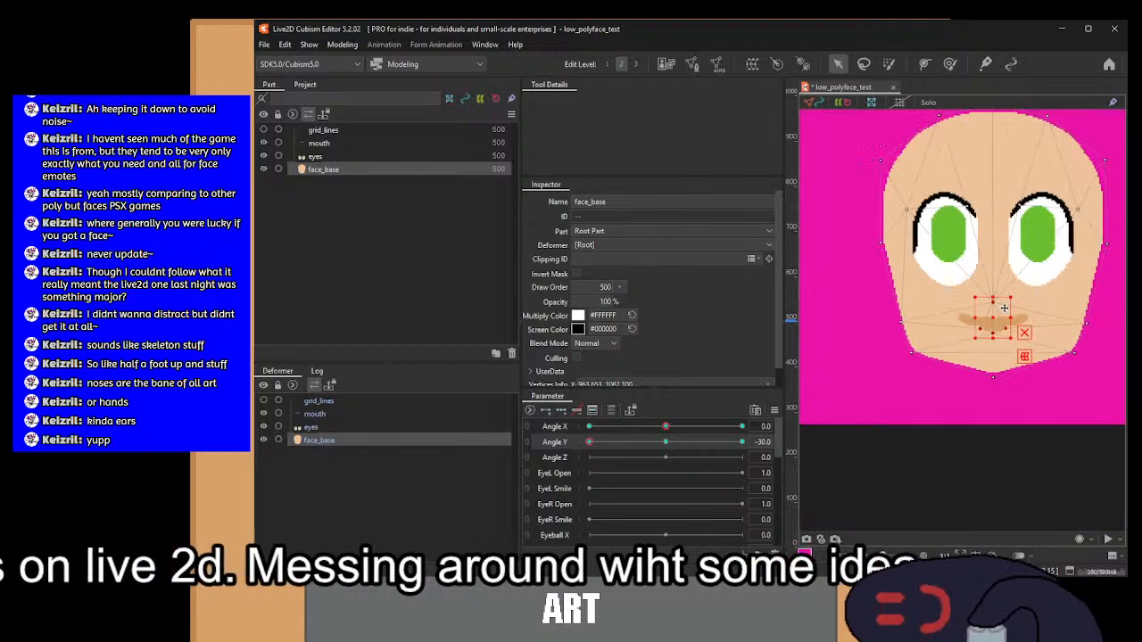
scroll(986, 342, up, 2)
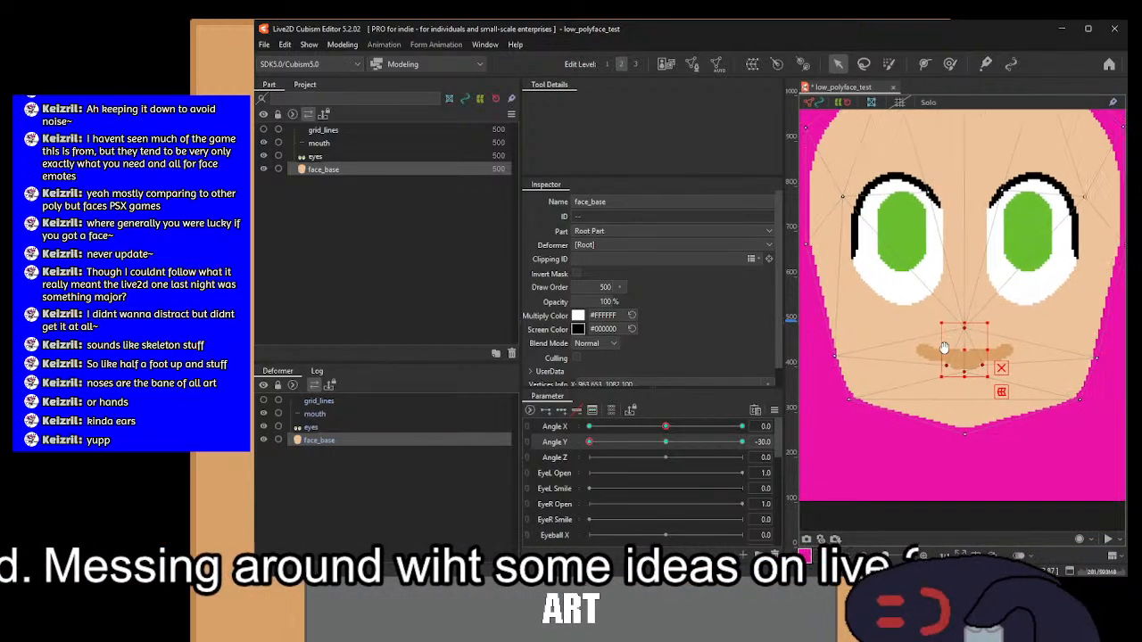
Step: Move the whole eyes mesh down to line up with the lowered face_base at Angle Y -30
click(337, 426)
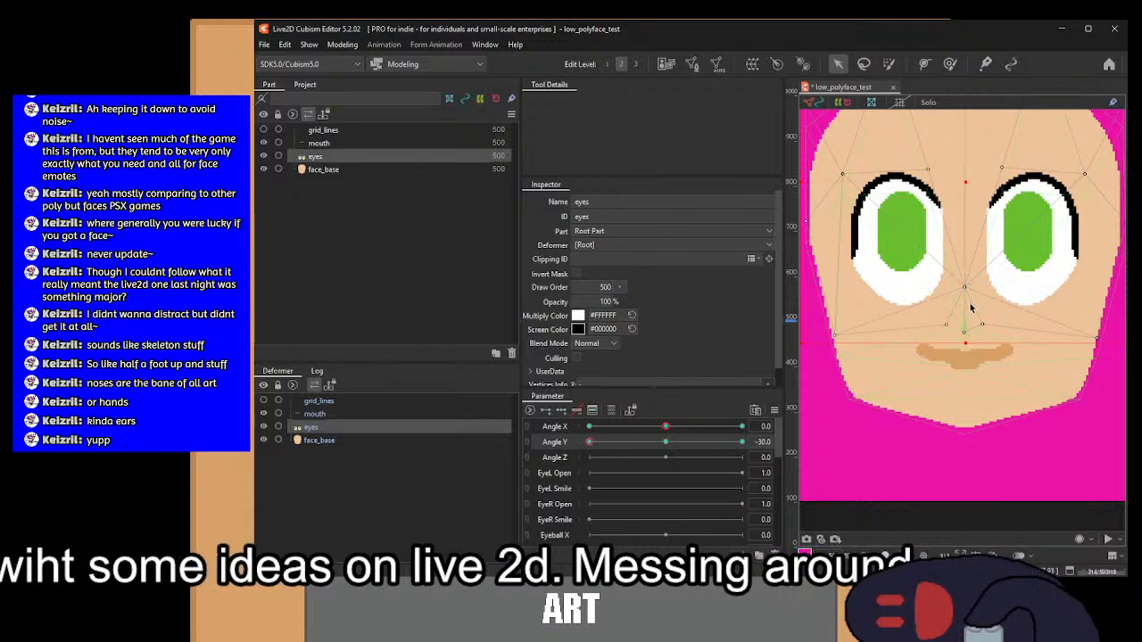
drag(972, 314, 973, 359)
scroll(1008, 330, down, 2)
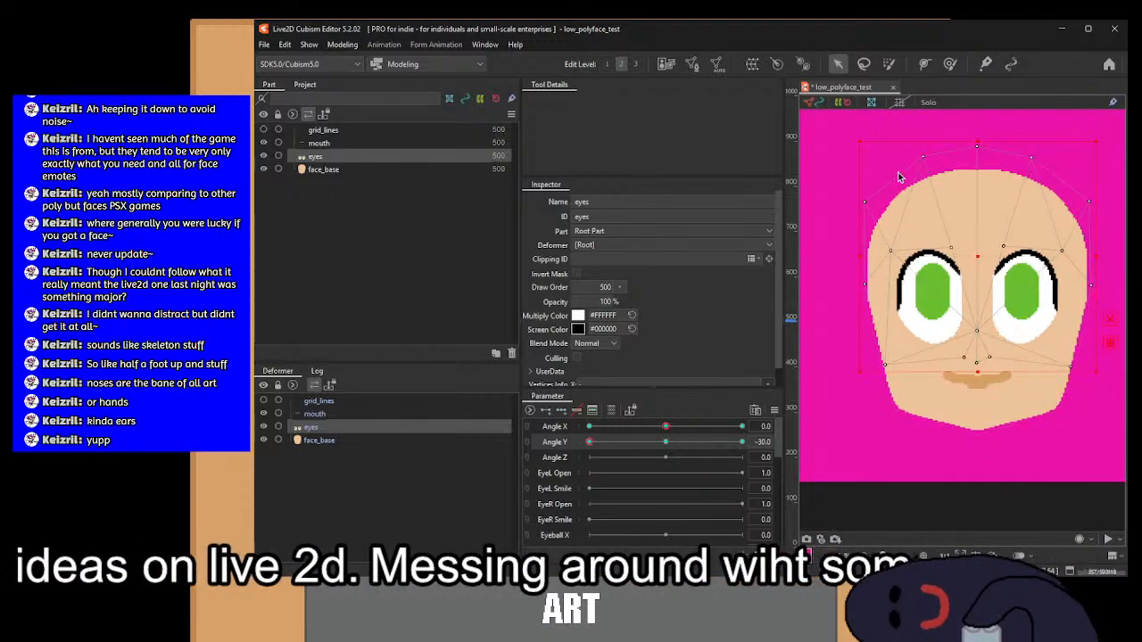
scroll(978, 282, up, 2)
drag(978, 248, 972, 274)
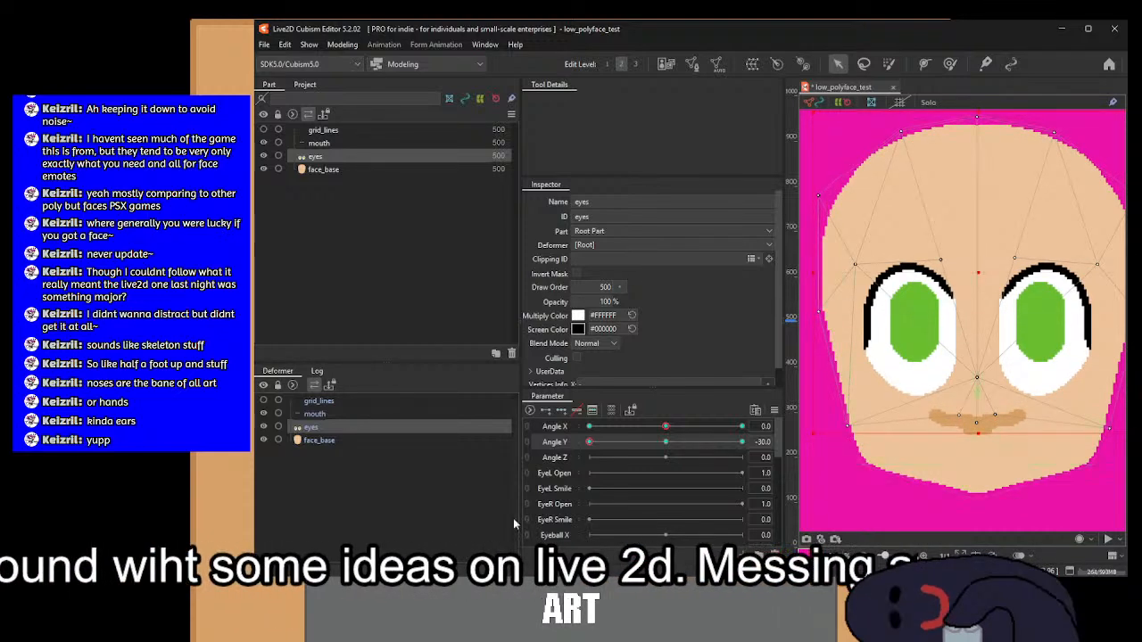
scroll(852, 453, up, 2)
drag(989, 430, 830, 455)
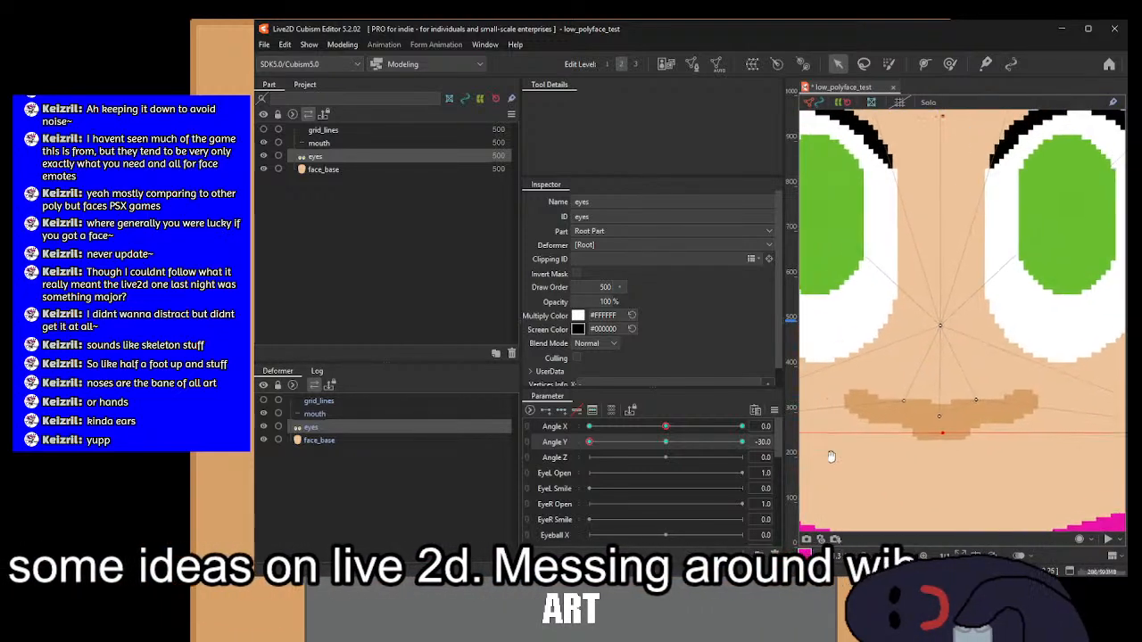
scroll(890, 428, down, 1)
drag(890, 428, 921, 428)
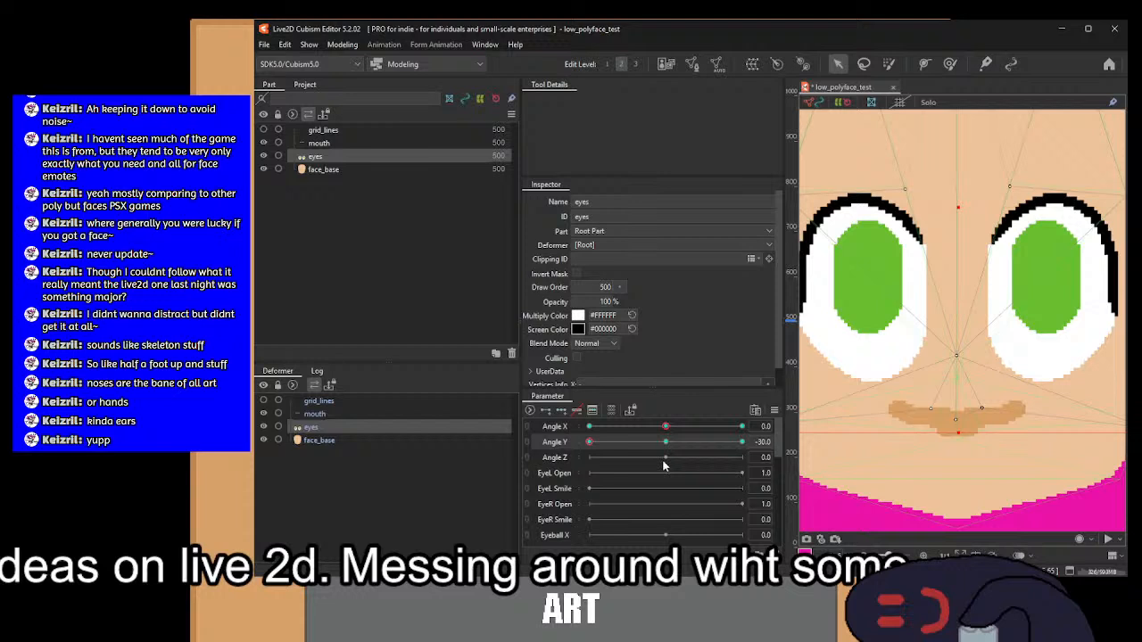
Step: Compare the vertex positions of the eyes and face_base meshes around the nose and the crown of the head
click(368, 440)
drag(989, 459, 1057, 421)
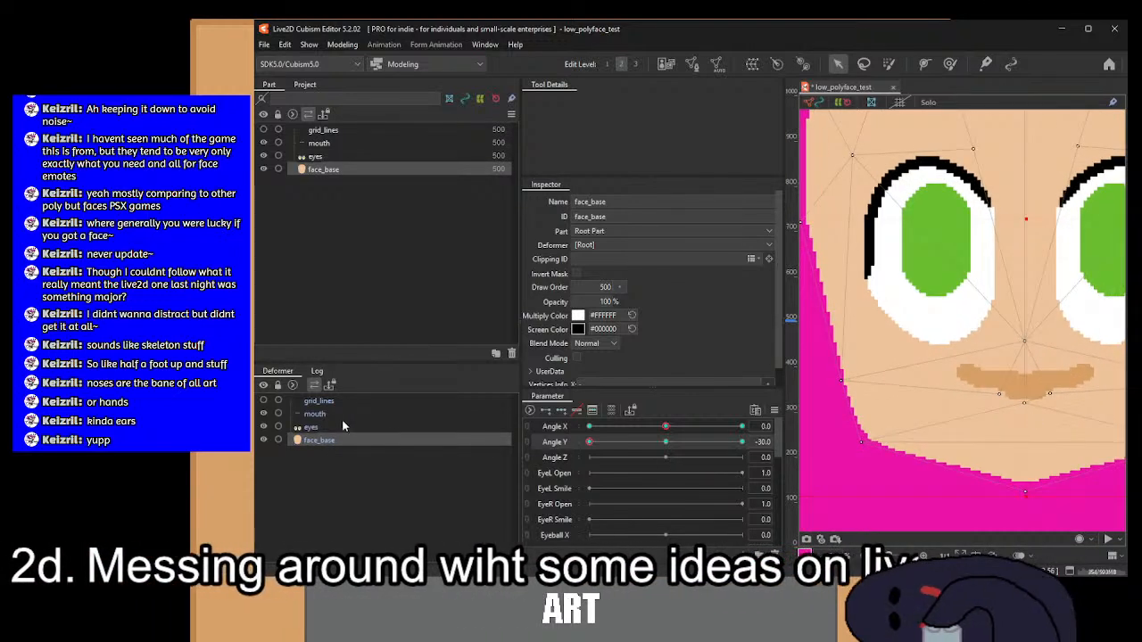
click(316, 426)
click(322, 441)
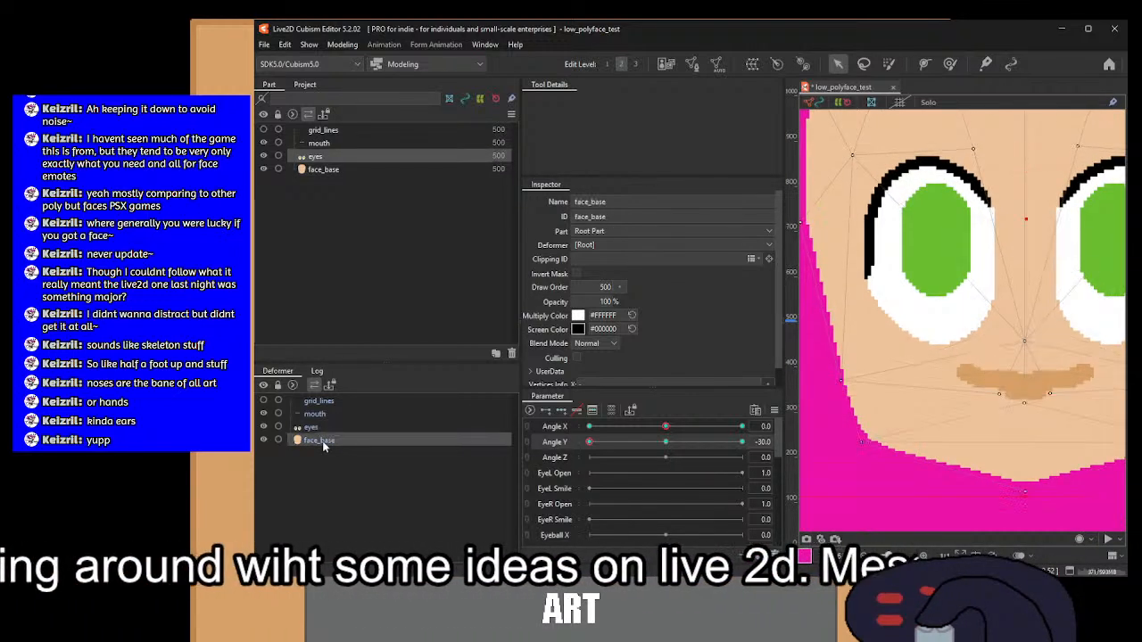
click(321, 426)
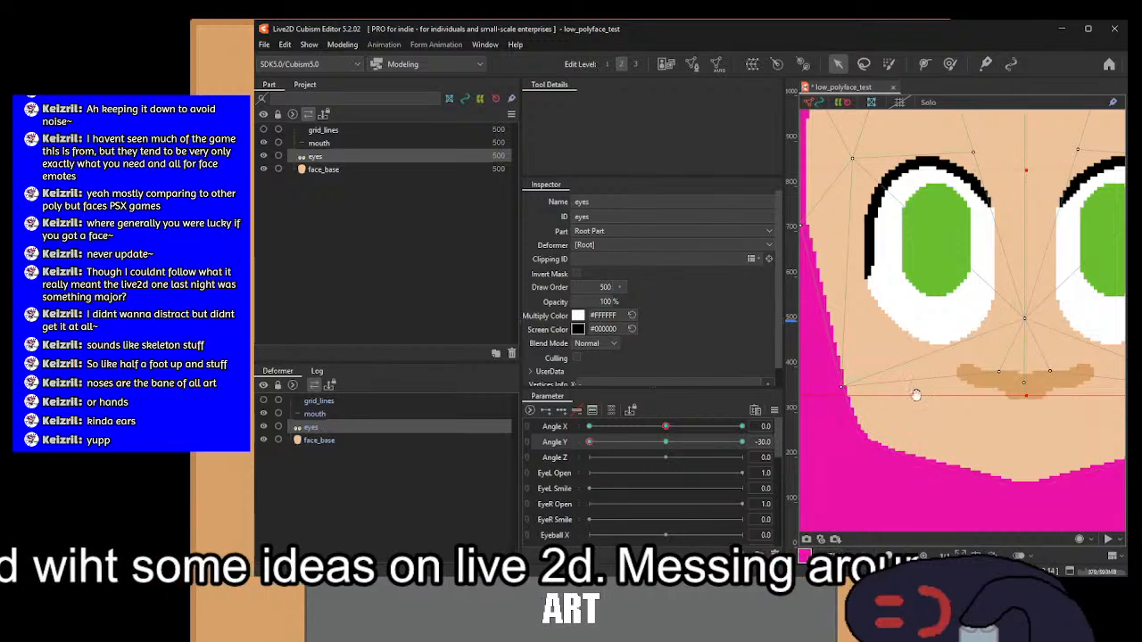
scroll(862, 403, down, 4)
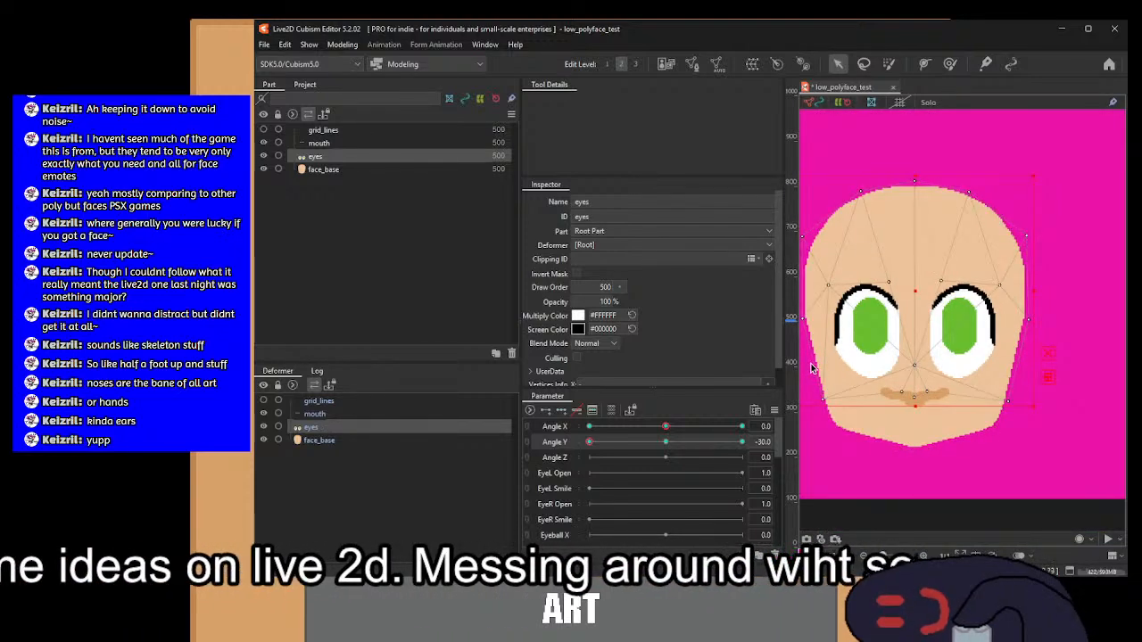
scroll(870, 211, up, 4)
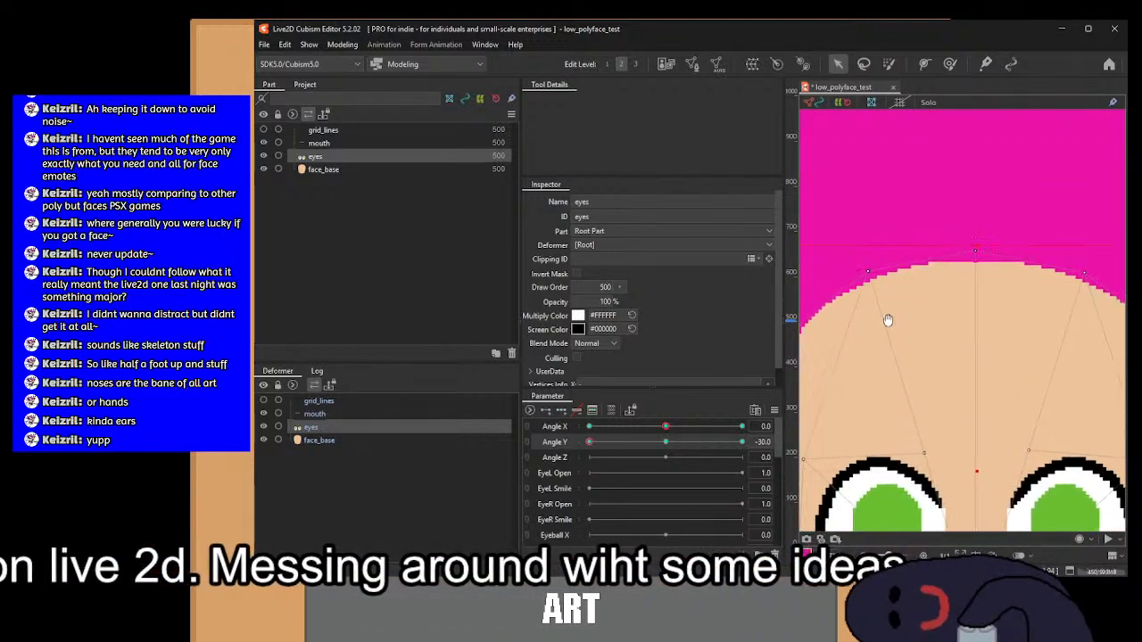
click(328, 440)
click(323, 428)
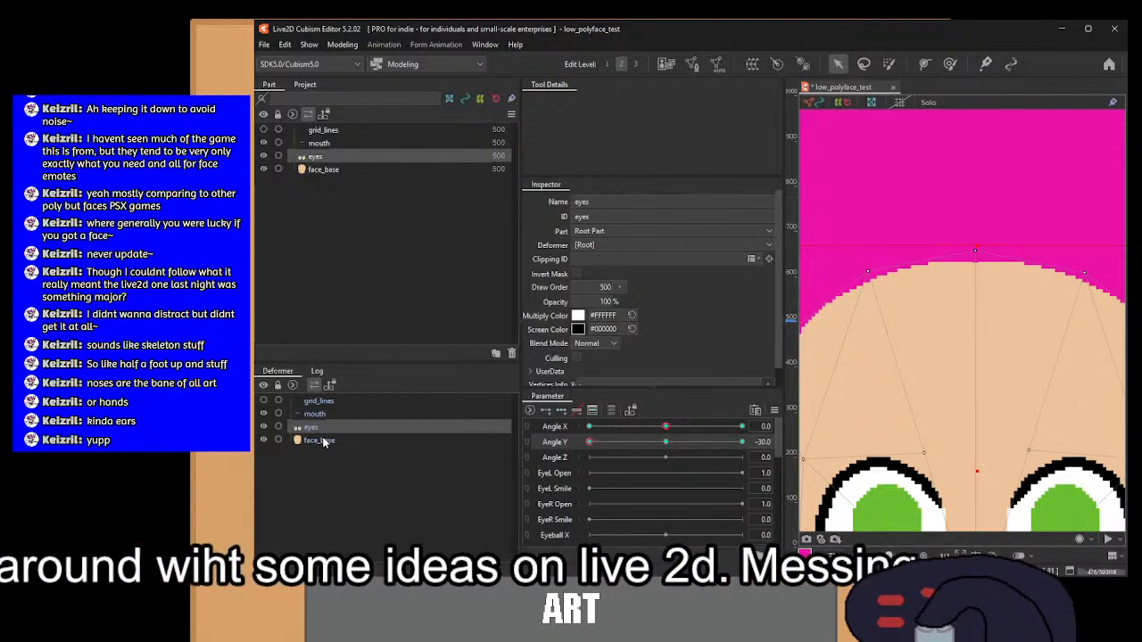
click(324, 440)
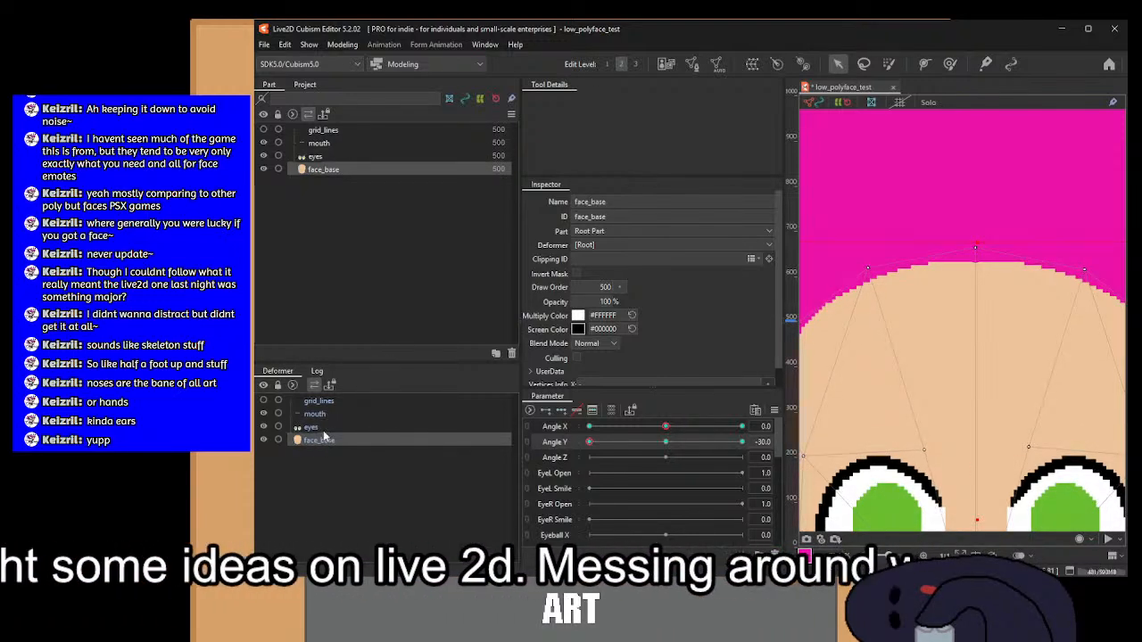
click(323, 428)
Step: Compare the eyes and face_base meshes along the cheeks, around both eyes and at the nose vertices
scroll(934, 408, down, 2)
drag(935, 408, 999, 239)
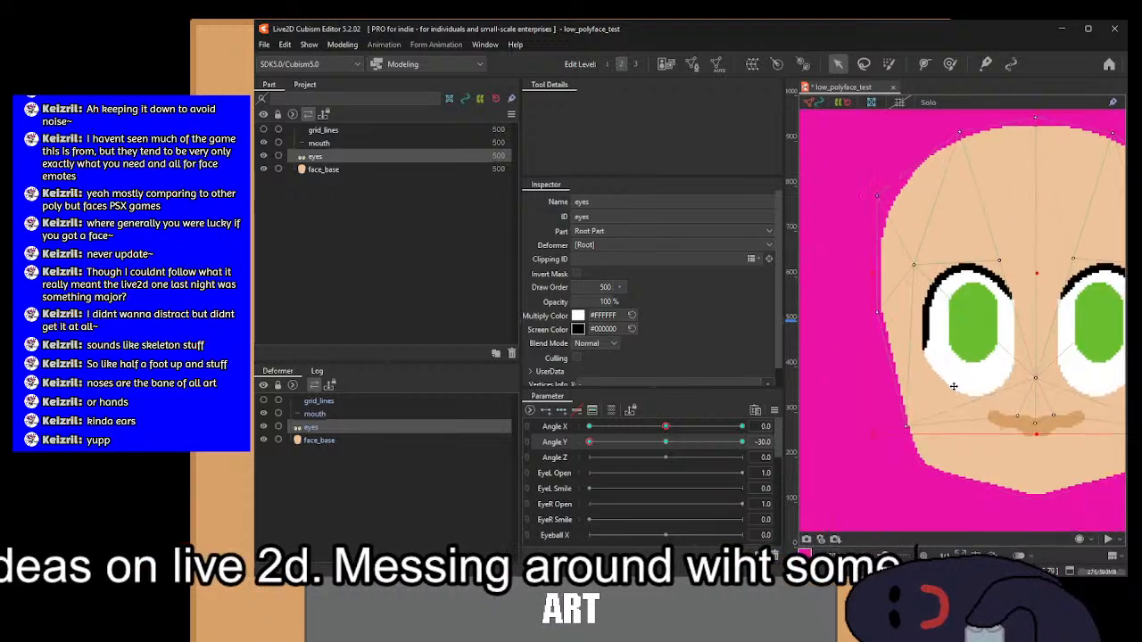
scroll(959, 384, up, 3)
click(333, 438)
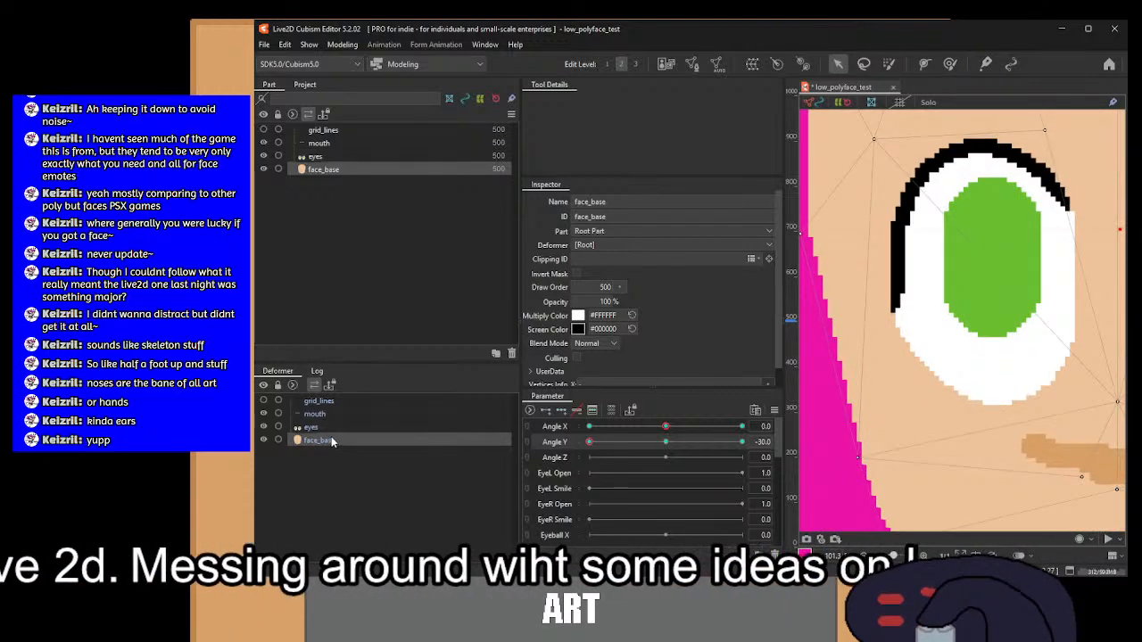
click(325, 428)
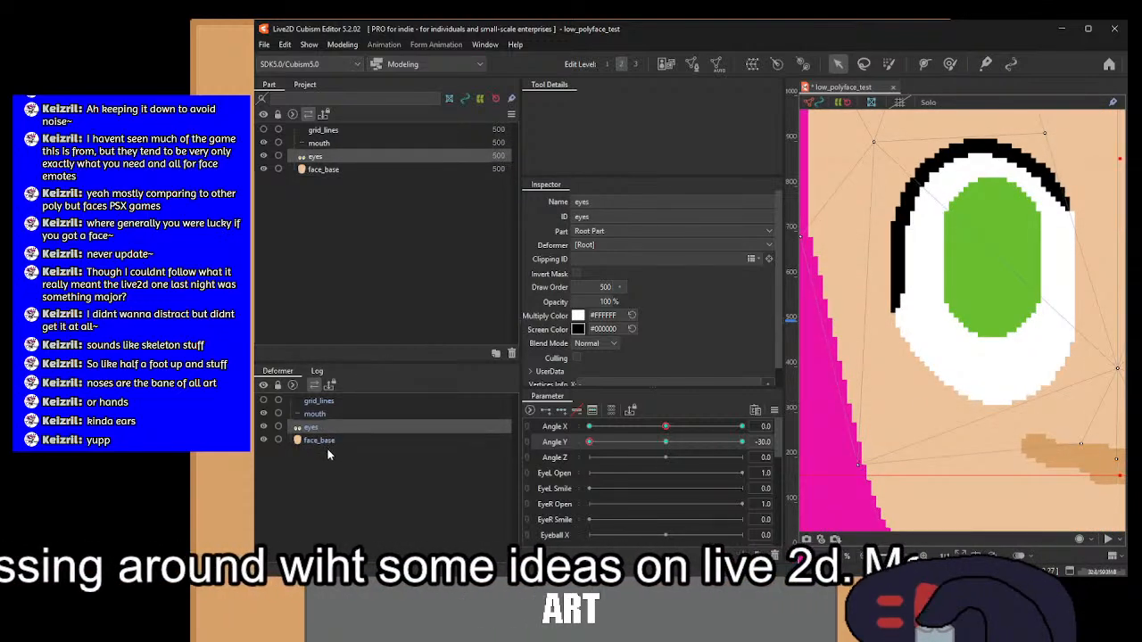
click(327, 446)
click(323, 428)
scroll(911, 353, down, 2)
scroll(915, 356, up, 3)
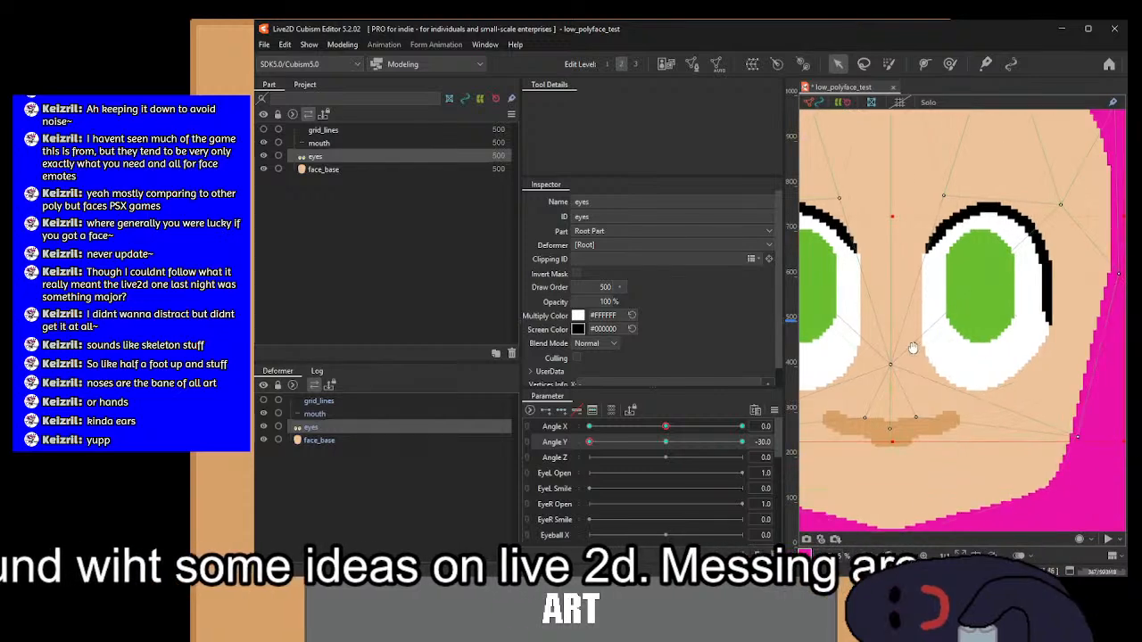
scroll(917, 353, up, 2)
scroll(918, 353, down, 2)
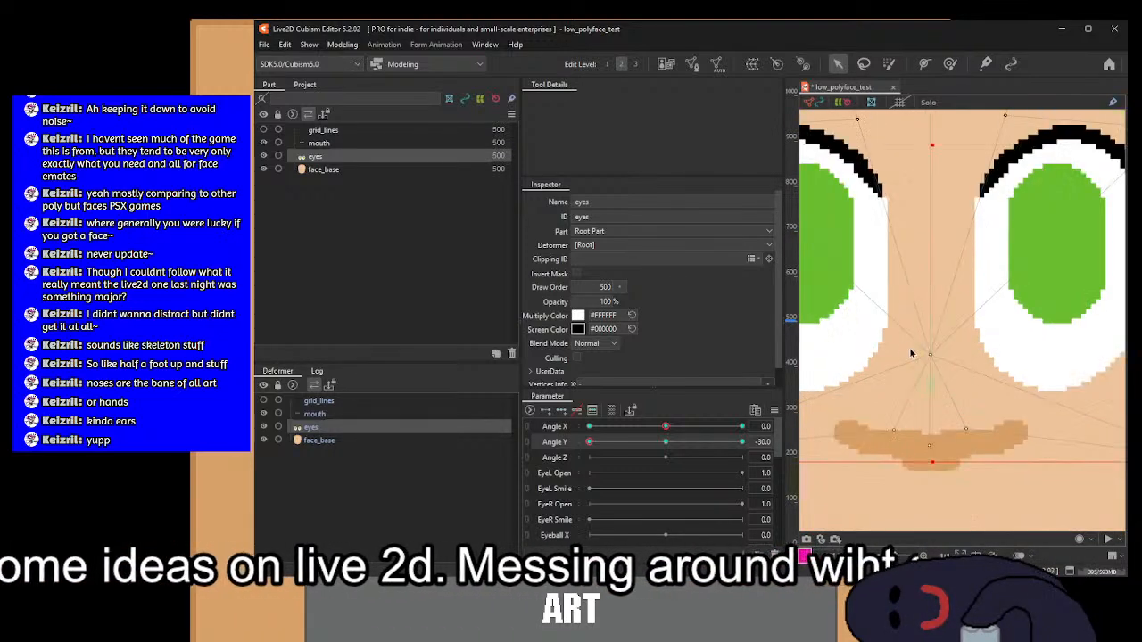
click(326, 441)
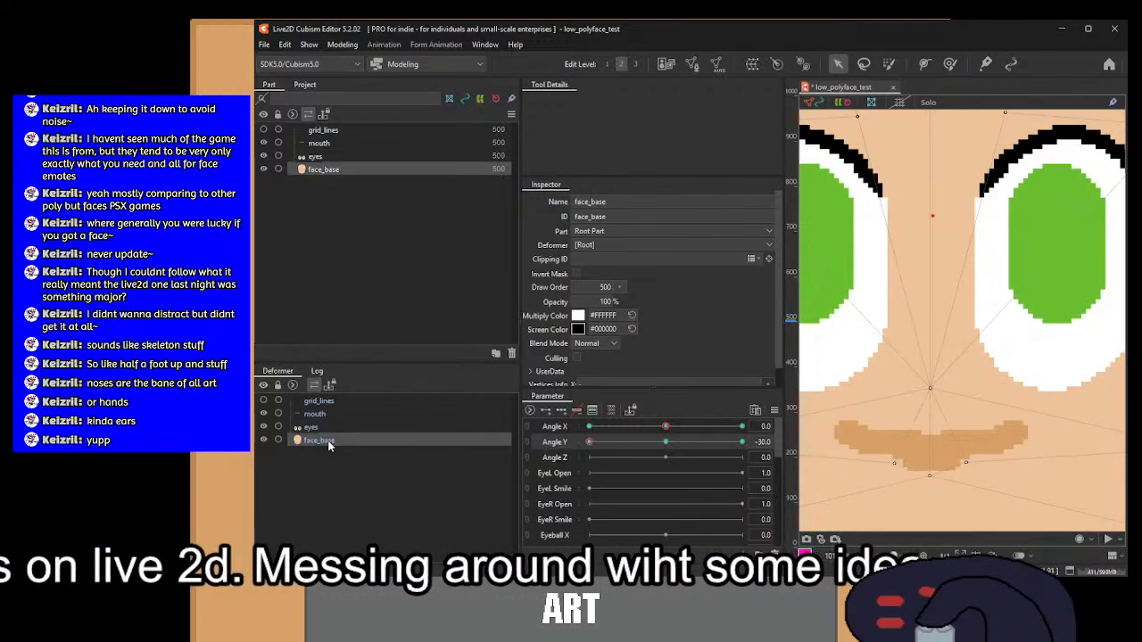
click(329, 427)
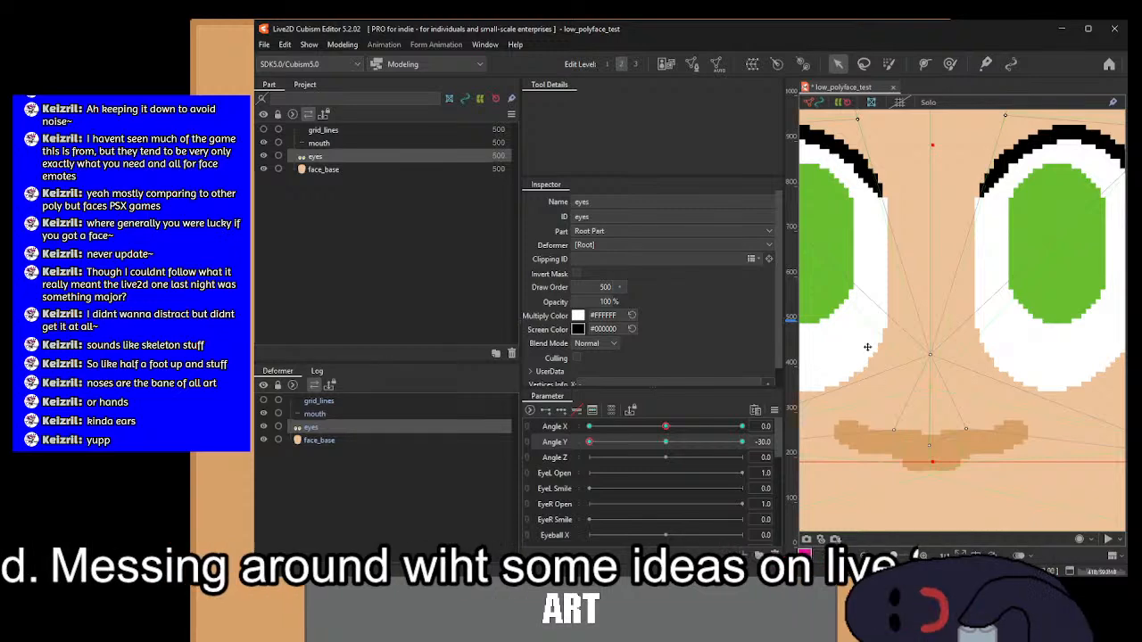
Step: Move the eyes mesh's four nose vertices down as a group until they overlap the mouth
scroll(950, 453, up, 3)
key(ctrl+z)
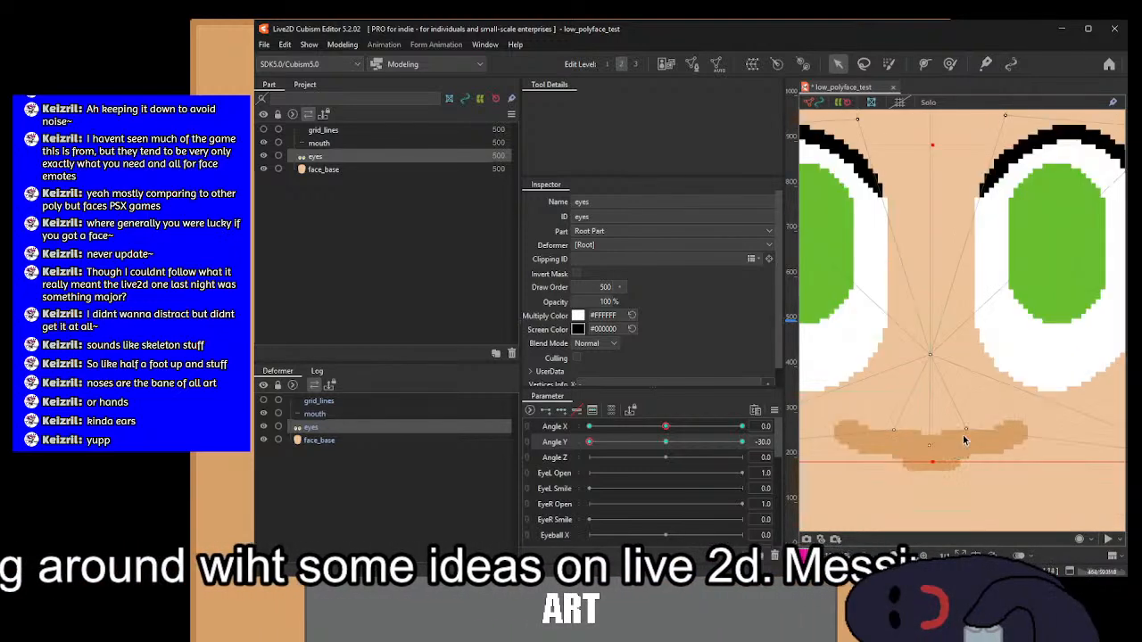
click(894, 431)
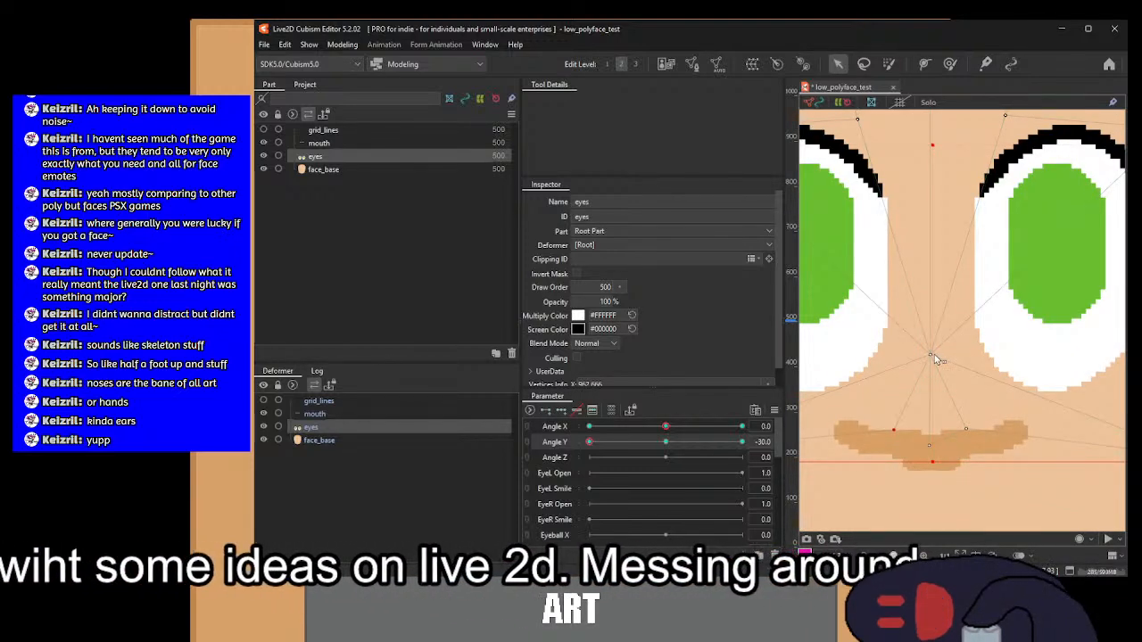
shift+click(930, 355)
shift+click(967, 430)
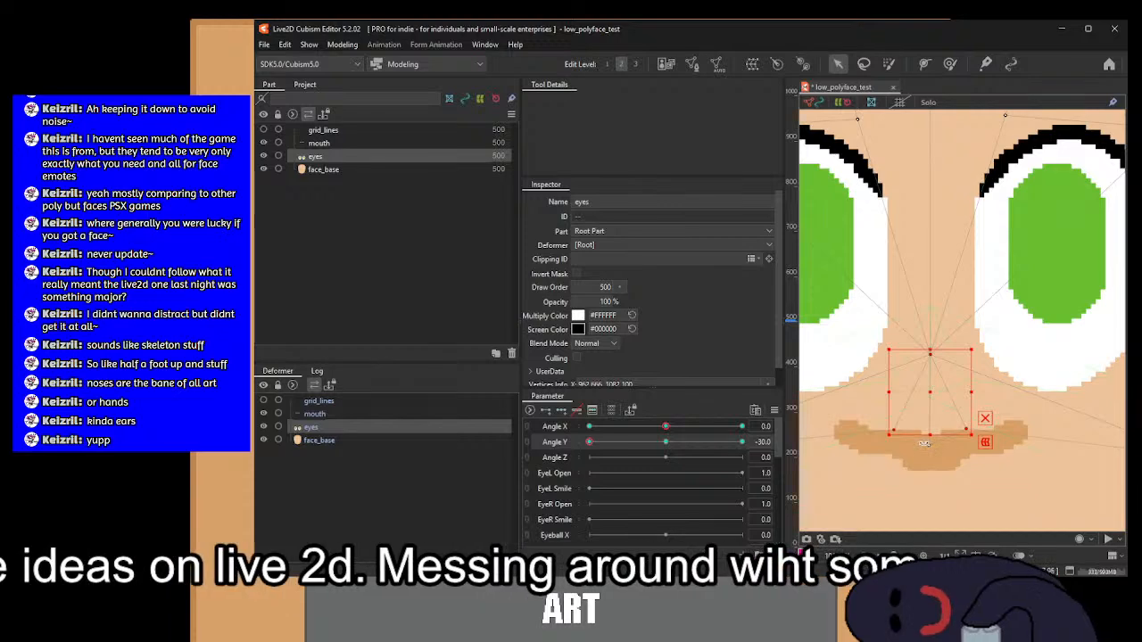
shift+click(929, 447)
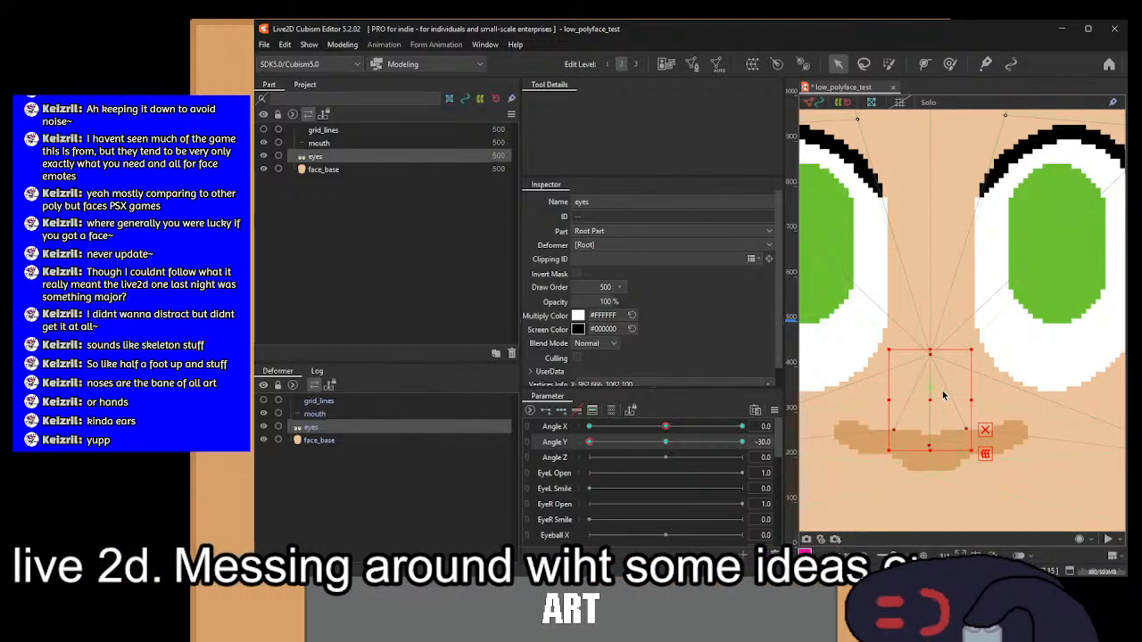
drag(931, 399, 934, 434)
scroll(969, 393, down, 4)
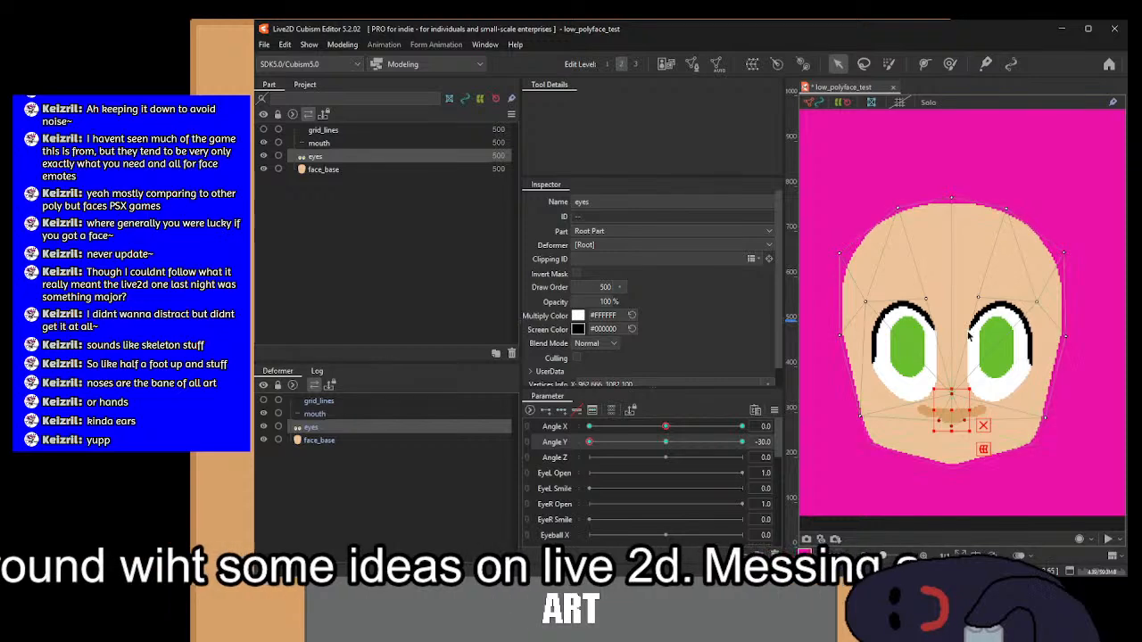
scroll(953, 296, up, 4)
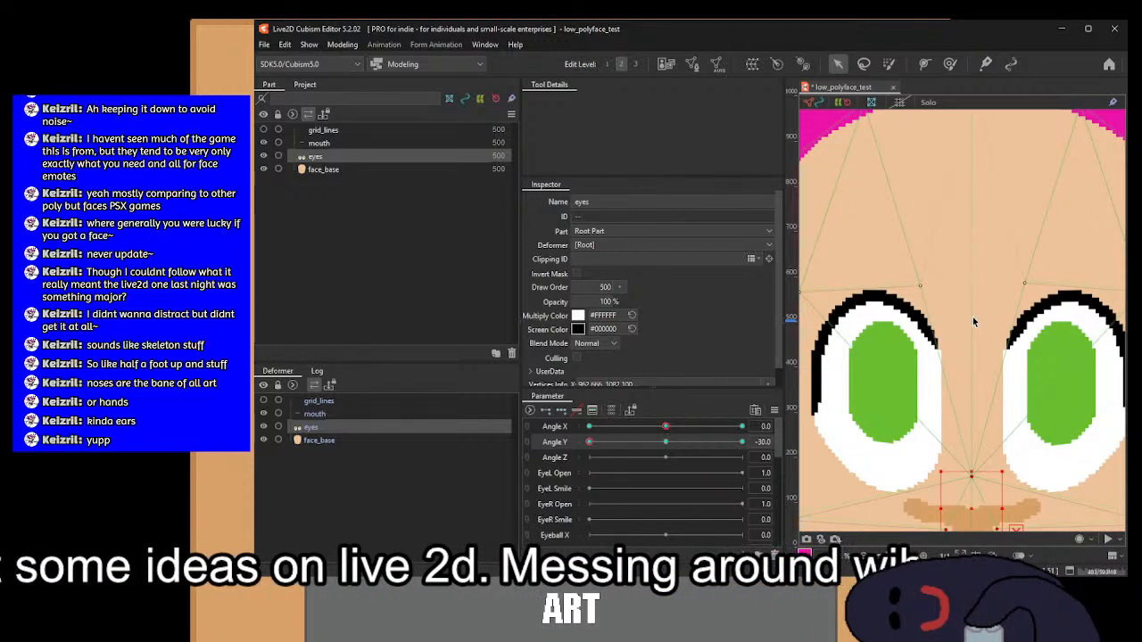
scroll(973, 323, down, 2)
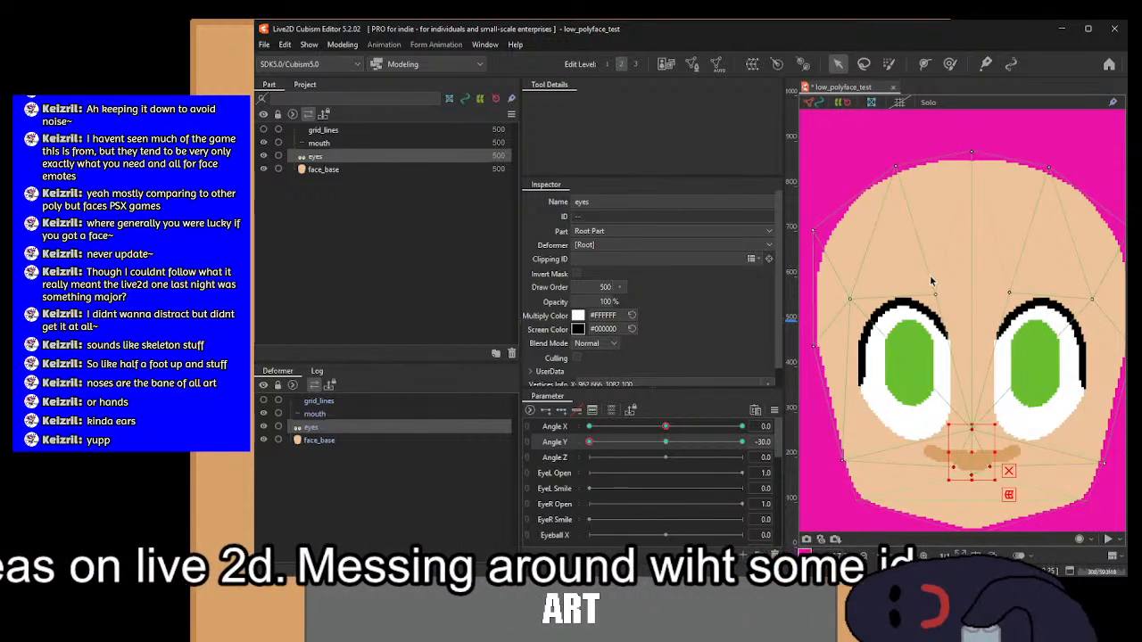
Step: Move the eyes mesh's two vertices above the inner eye corners slightly down, flattening the inner ends of the upper lids
drag(907, 267, 1032, 328)
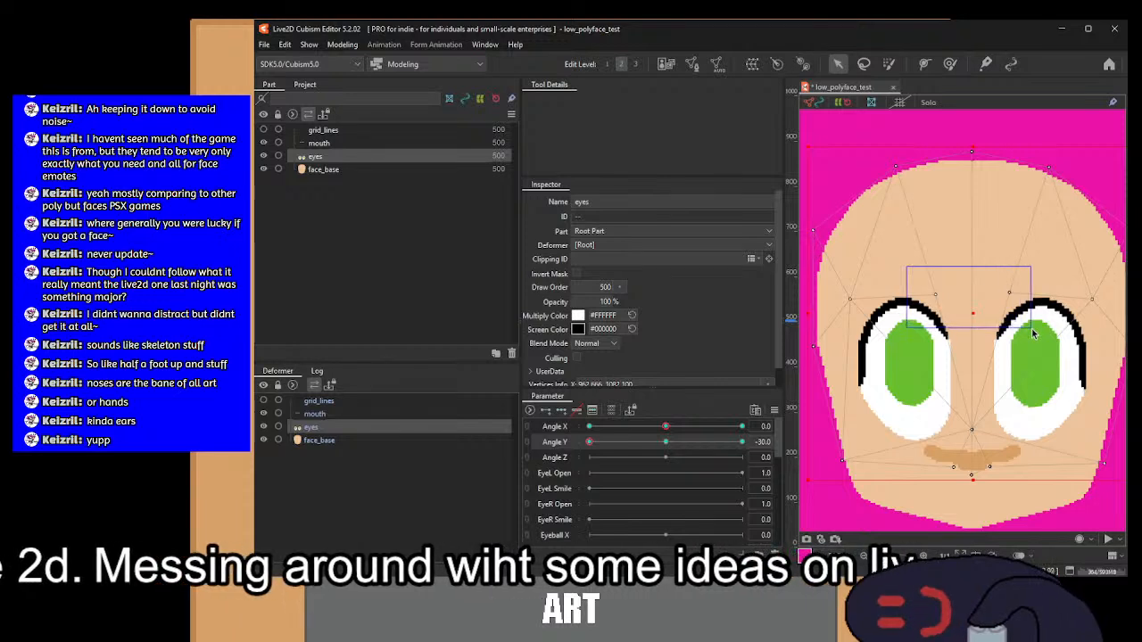
drag(977, 291, 980, 310)
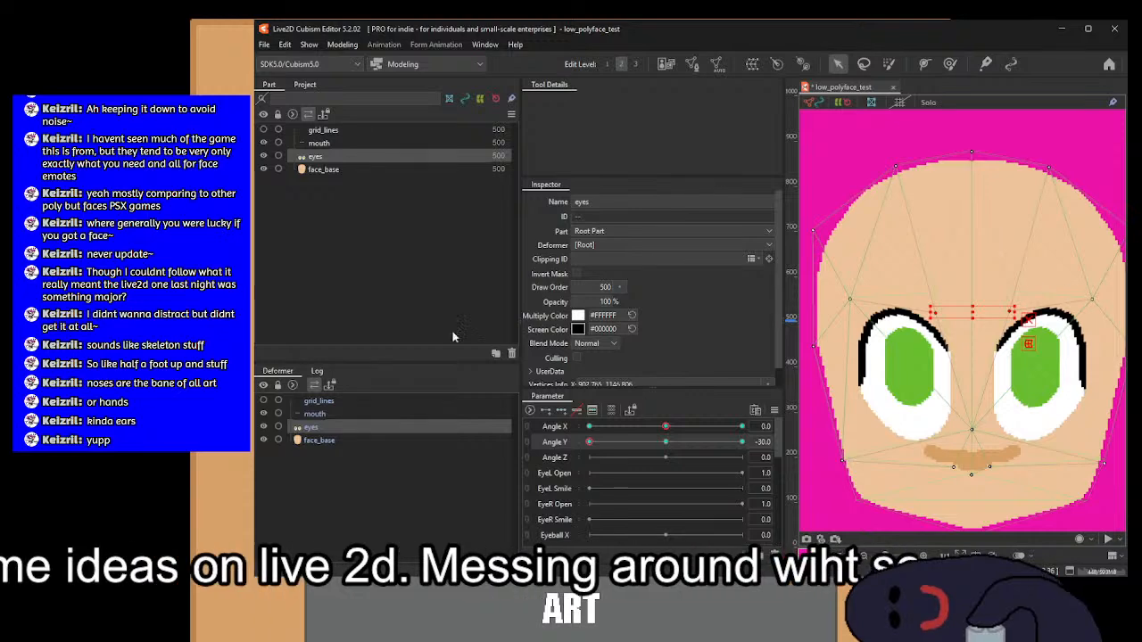
drag(590, 442, 548, 445)
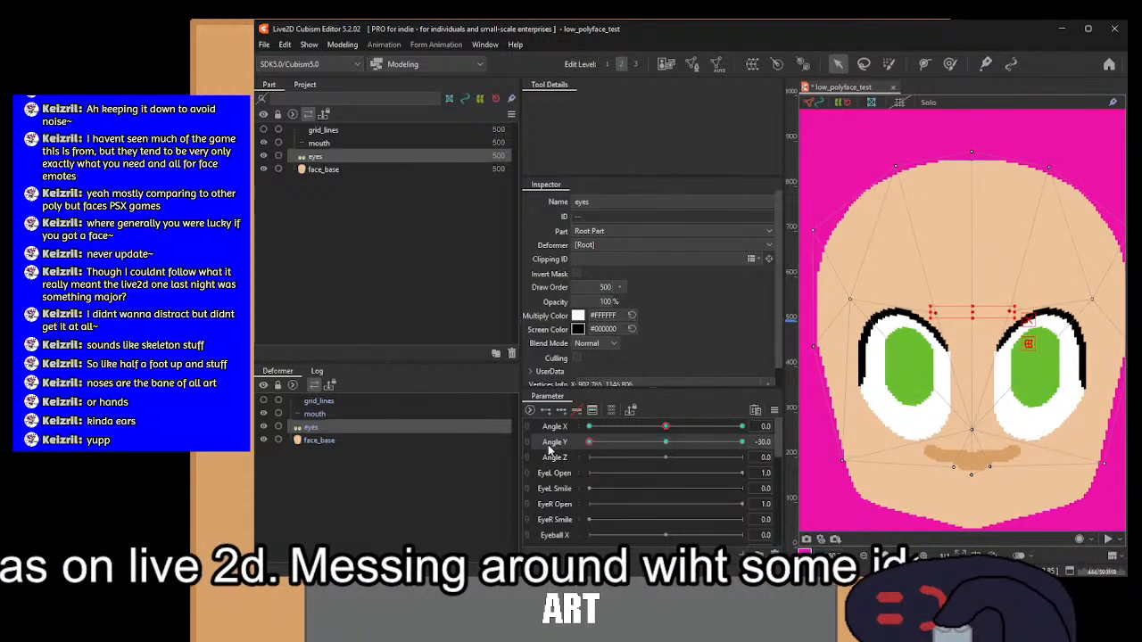
Step: Move face_base's four cheek and jaw-corner vertices slightly up as a group at Angle Y -30
click(323, 442)
drag(946, 462, 948, 362)
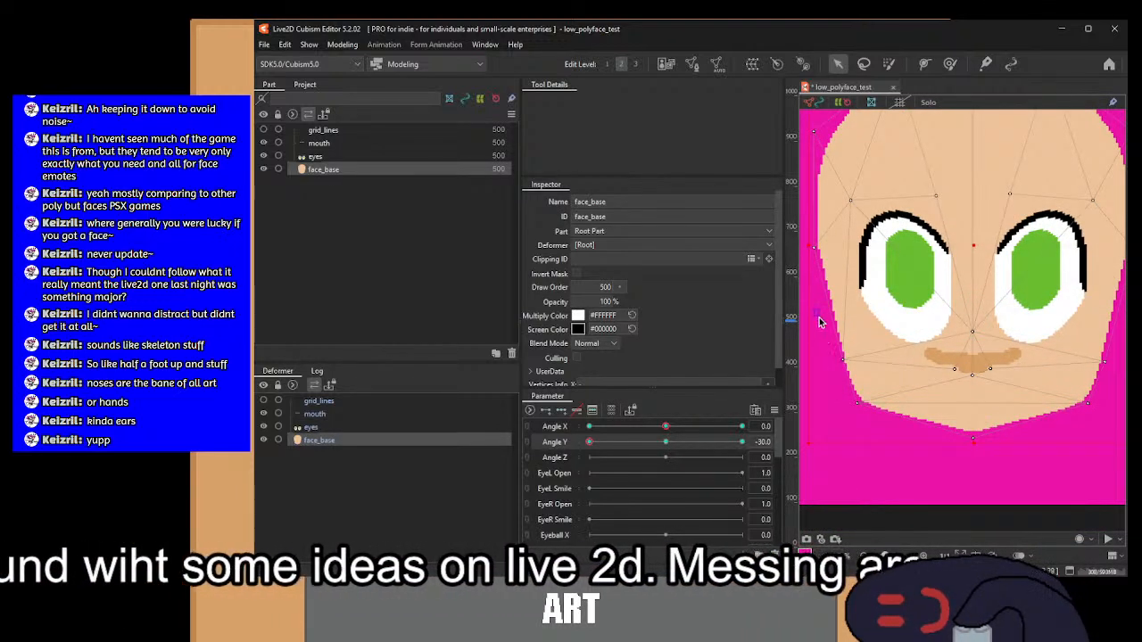
drag(814, 312, 880, 413)
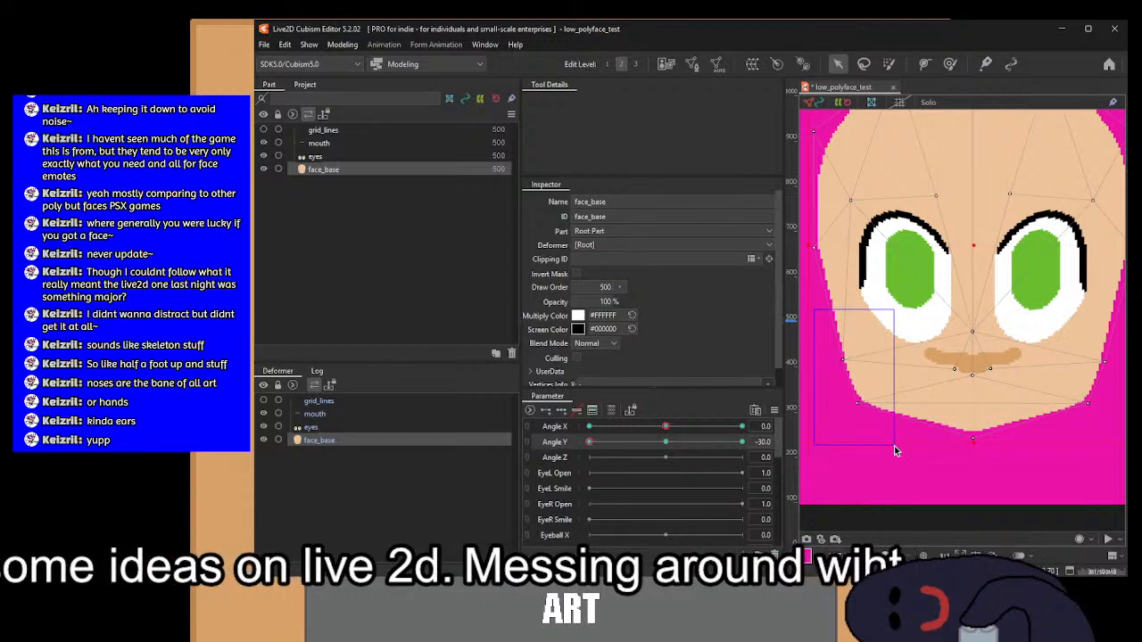
drag(895, 451, 896, 448)
drag(1127, 442, 1127, 440)
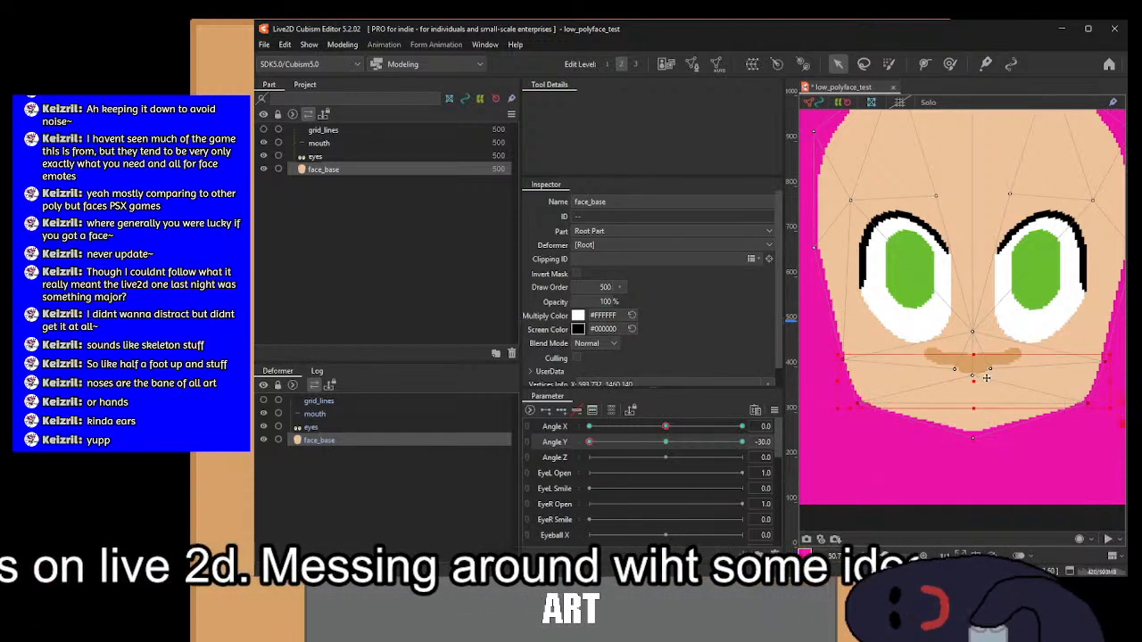
drag(976, 381, 974, 368)
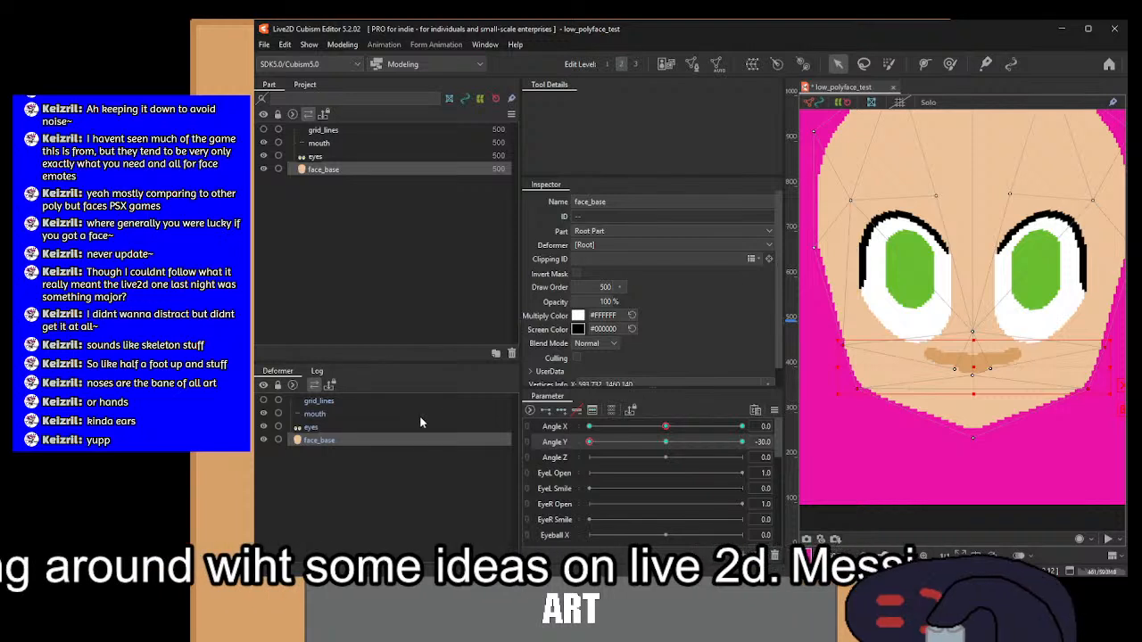
Step: Nudge the eyes mesh's two outer cheek vertices up toward the matching raised vertices of face_base
click(362, 429)
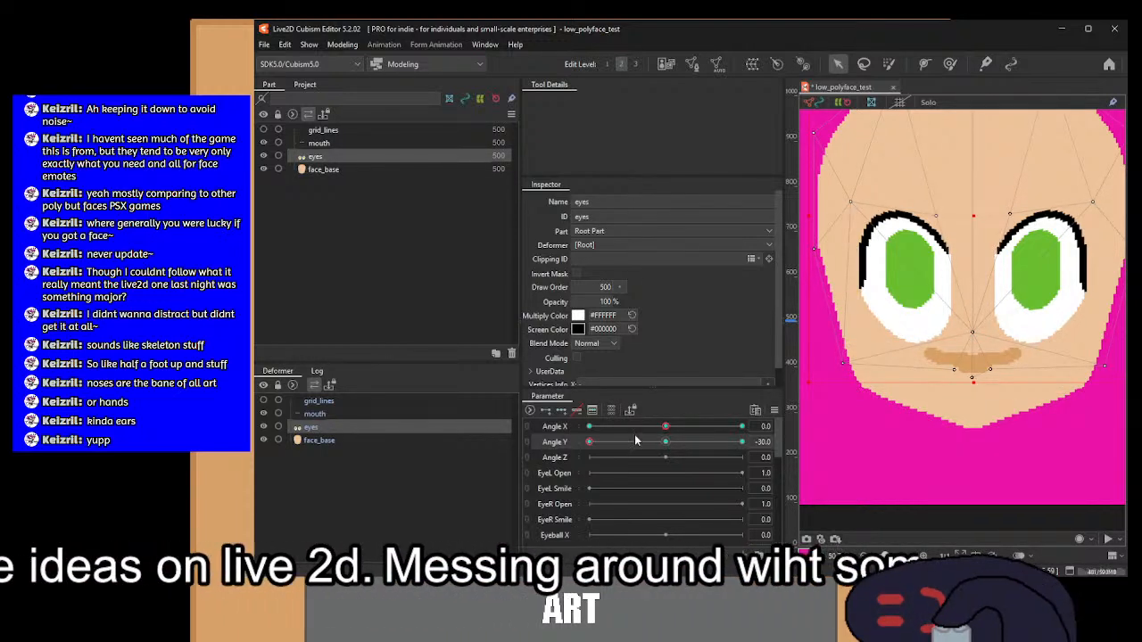
click(314, 439)
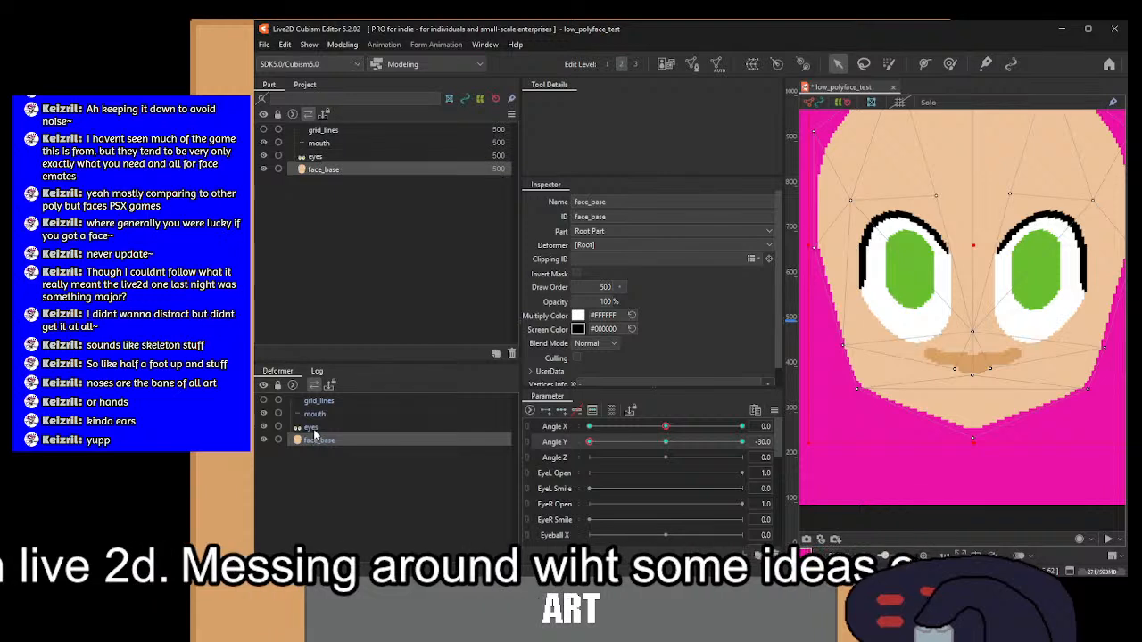
click(315, 428)
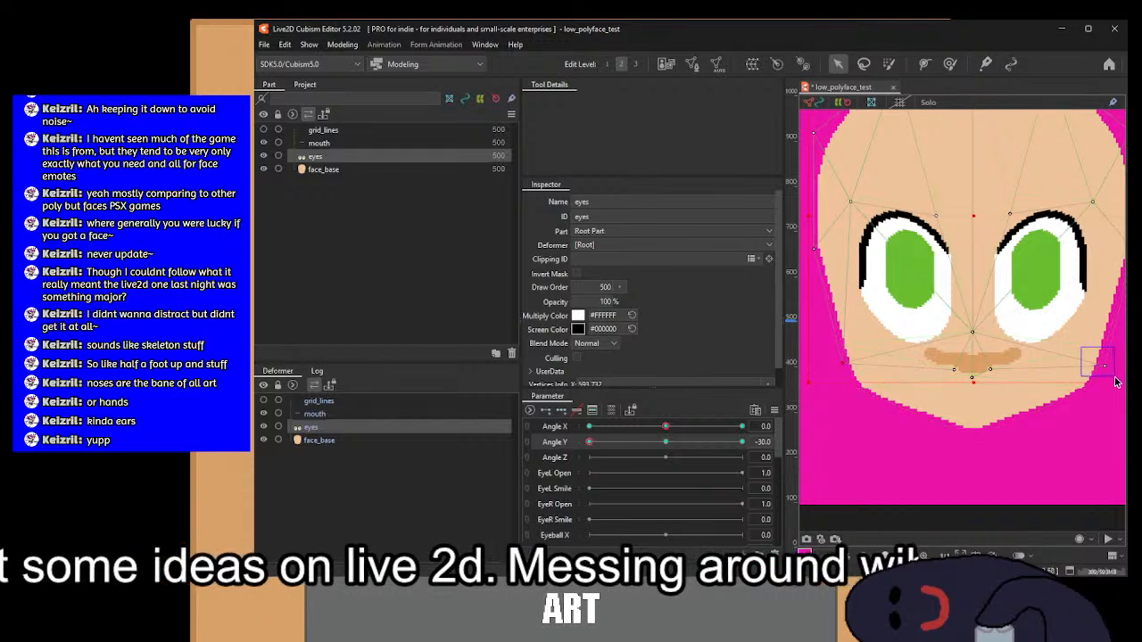
drag(1115, 382, 1121, 385)
key(Up)
key(Up)
key(Up)
key(Up)
key(Up)
key(Up)
key(Up)
key(Up)
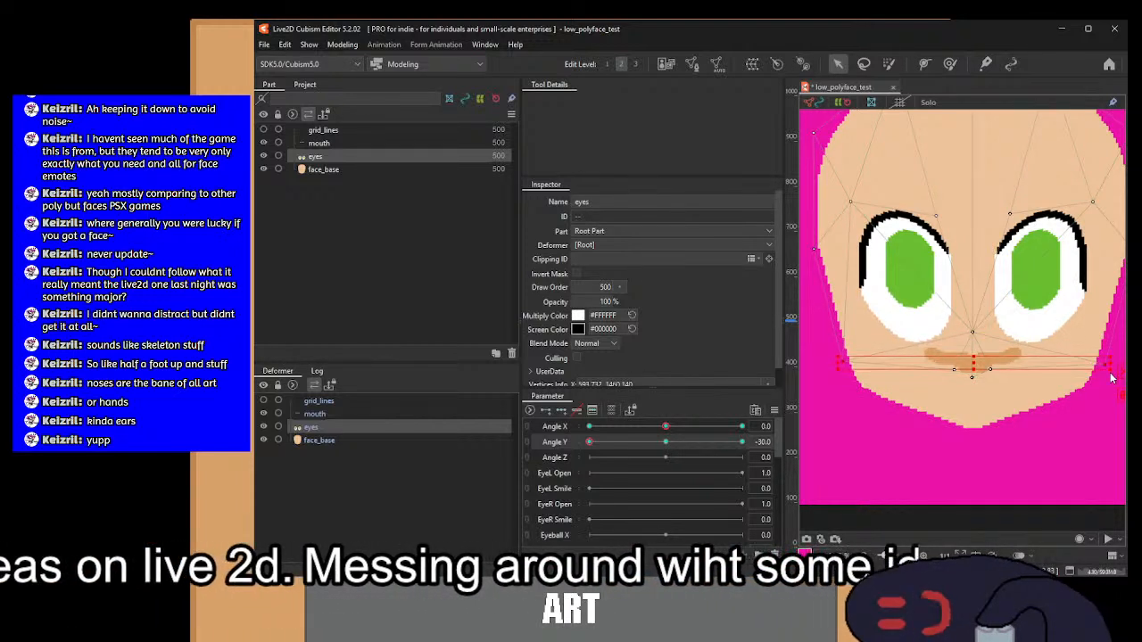
key(Up)
key(Up)
key(Up)
key(Up)
key(Up)
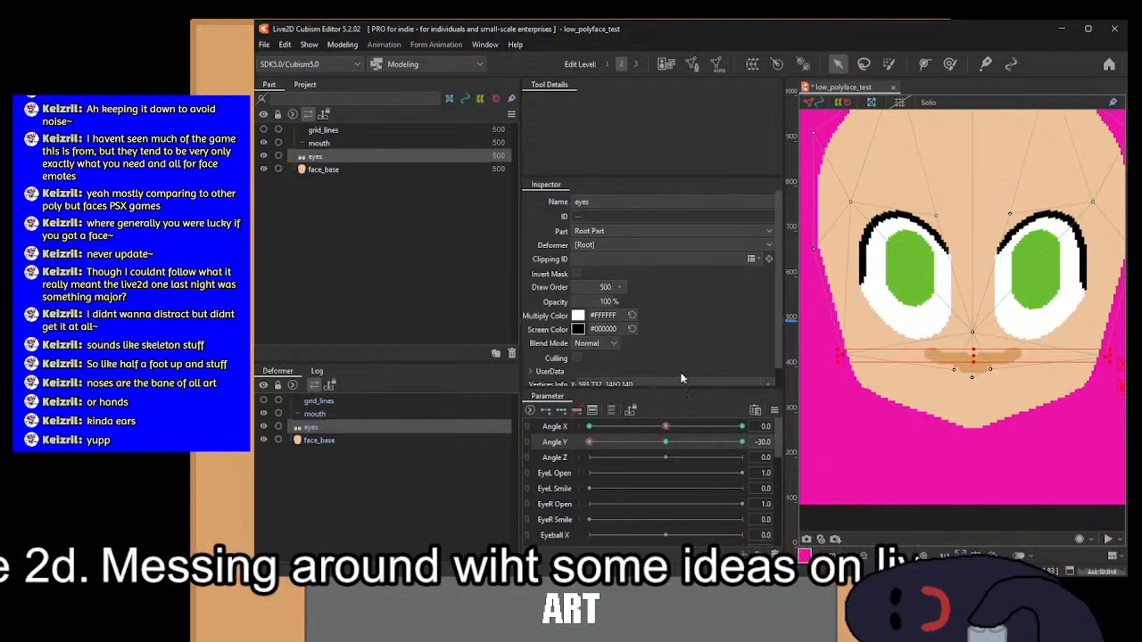
Step: Raise the eyes mesh's two outer cheek vertices a little further, comparing their positions against face_base
click(311, 440)
click(312, 428)
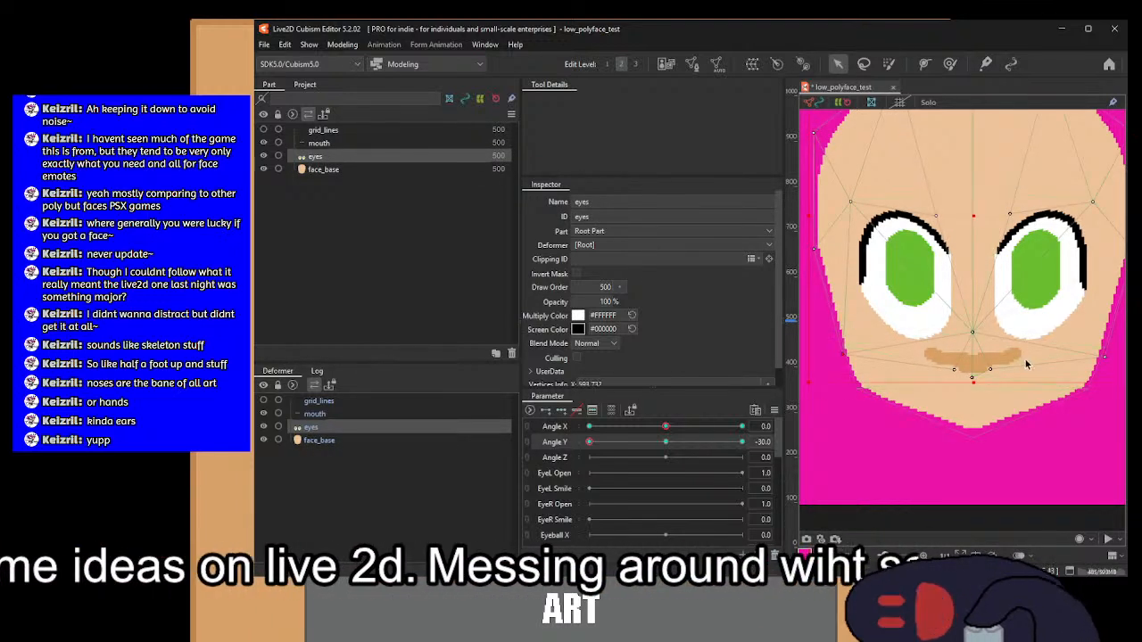
drag(1111, 376, 1121, 376)
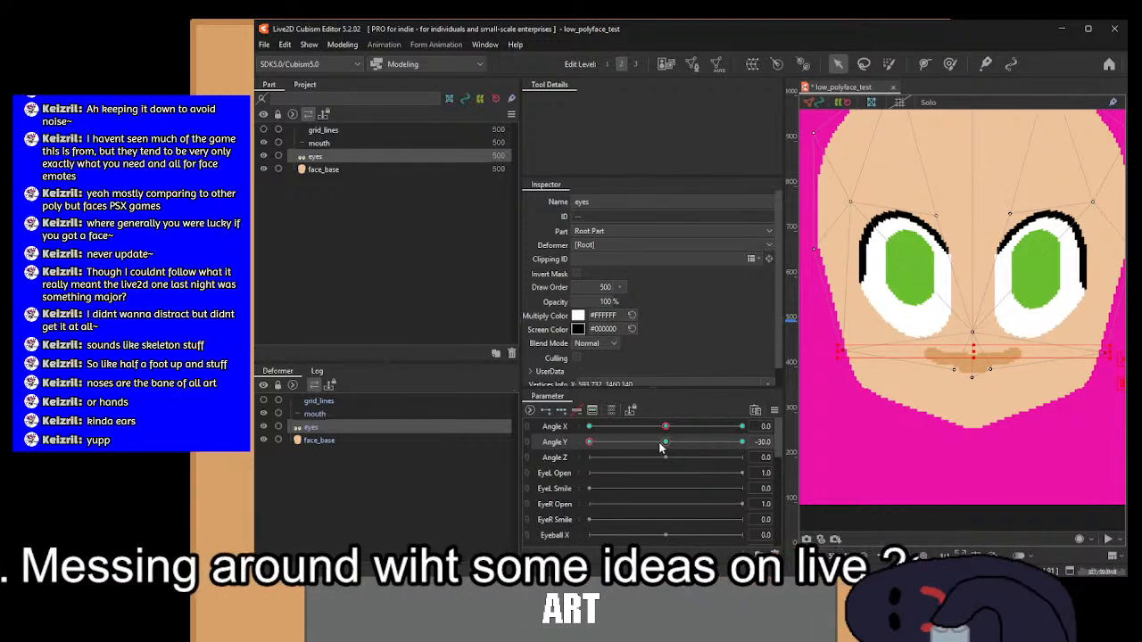
click(313, 441)
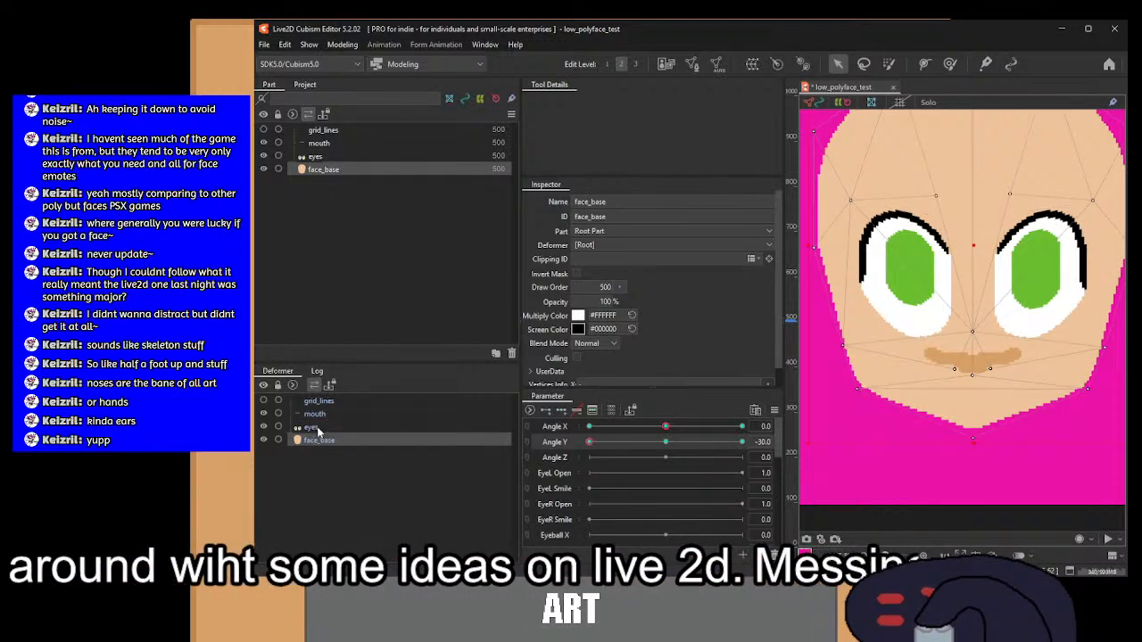
click(319, 429)
click(314, 441)
click(320, 429)
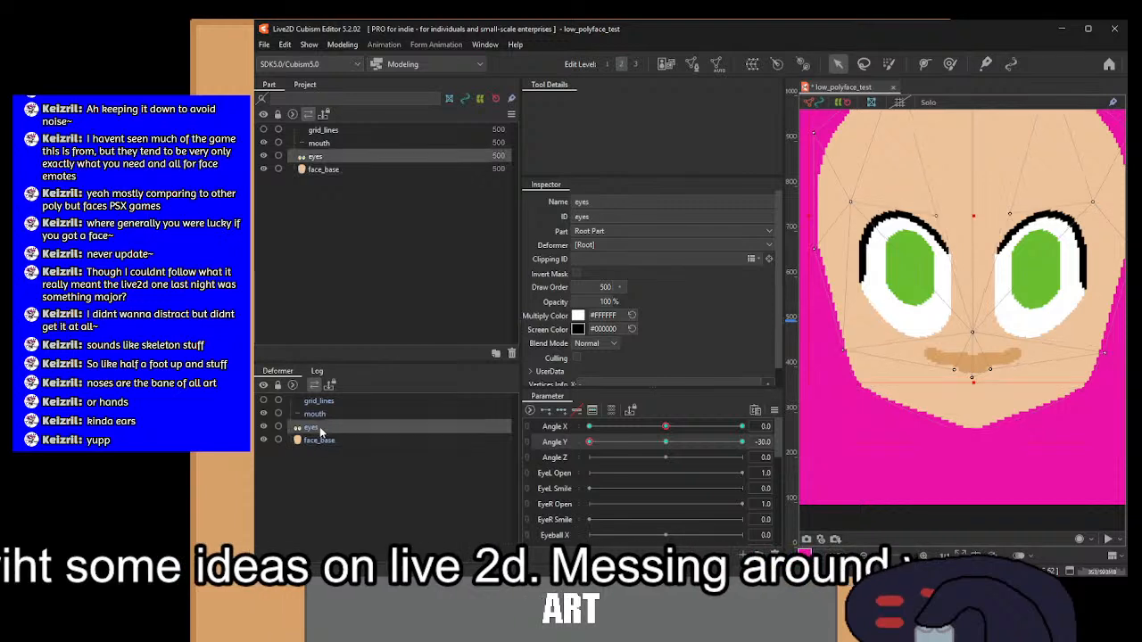
Step: Add three Angle Y keys to the mouth mesh and compare the face at Angle Y 0 and -30
click(321, 415)
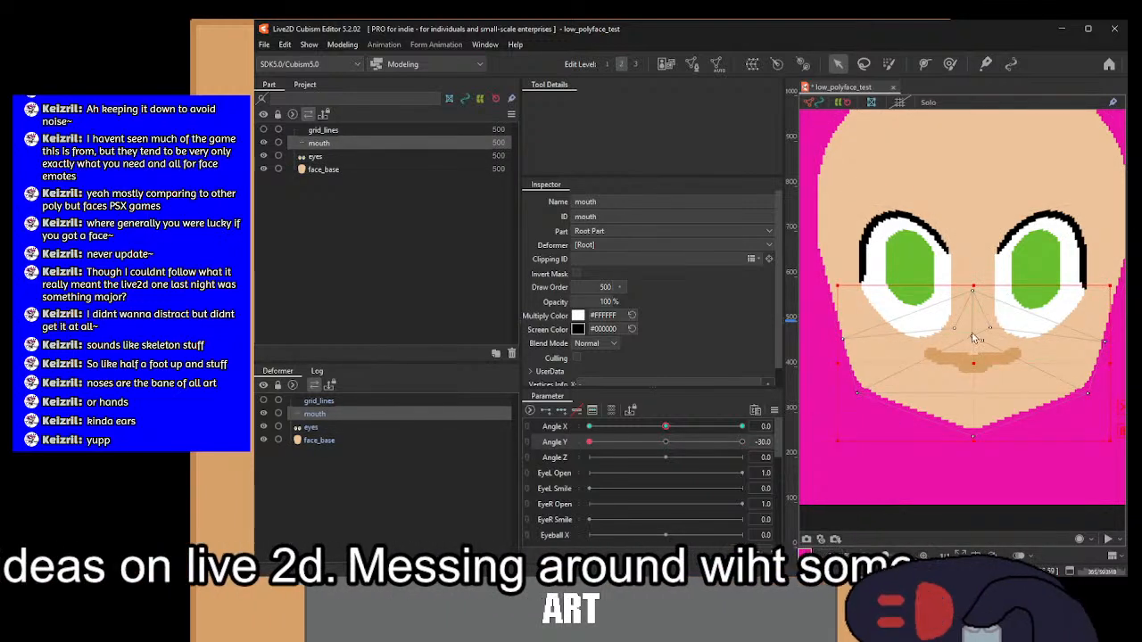
drag(974, 363, 974, 396)
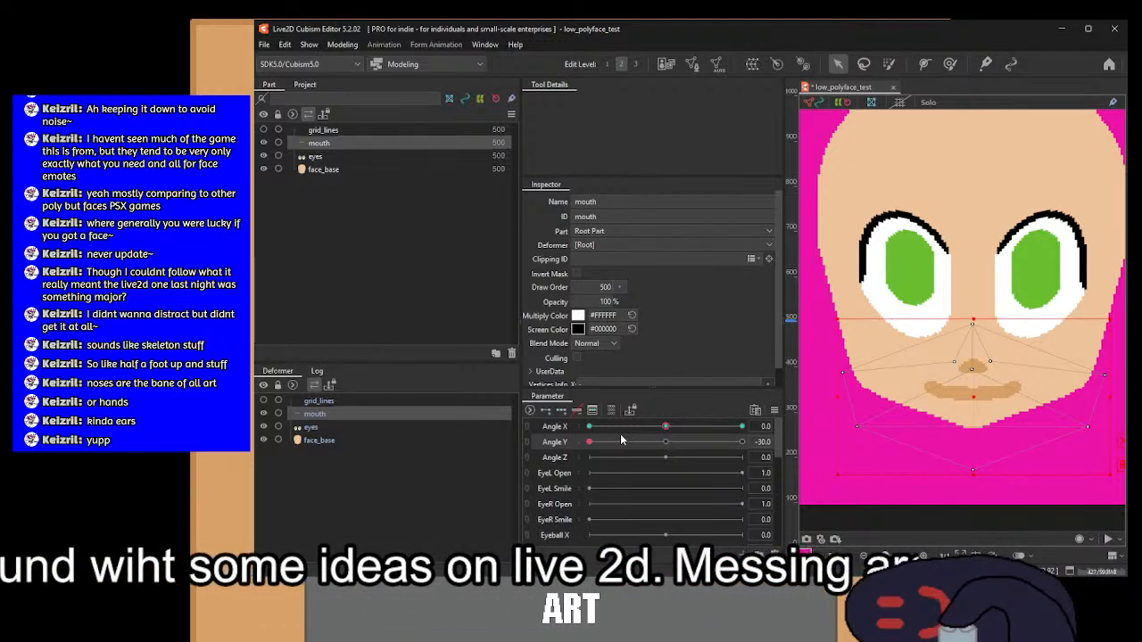
key(ctrl+z)
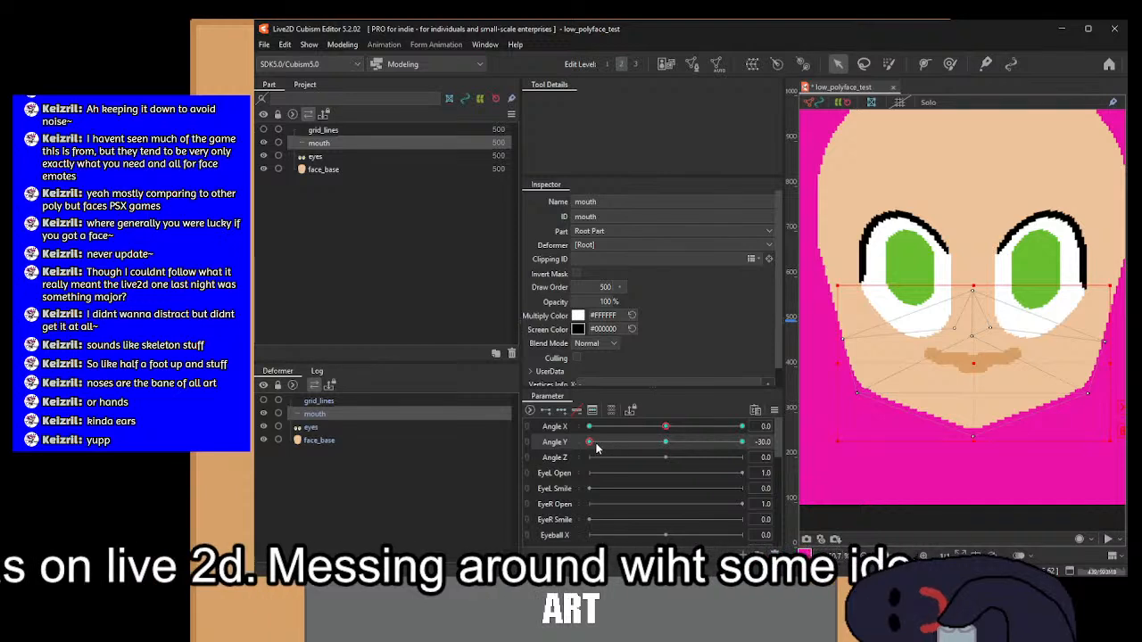
drag(596, 444, 554, 443)
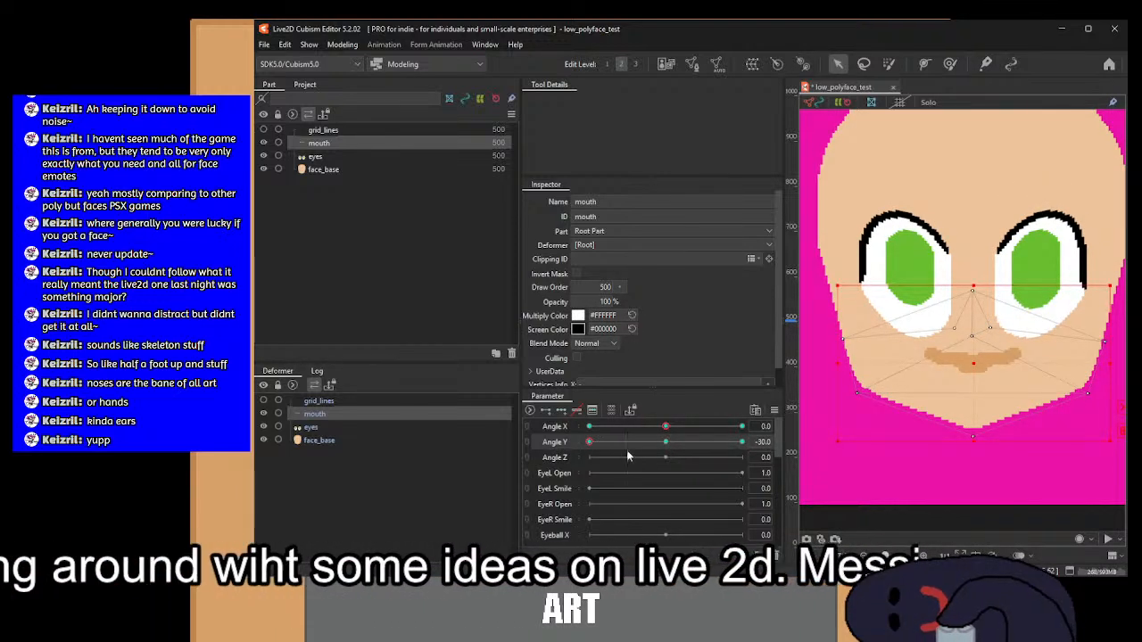
click(661, 449)
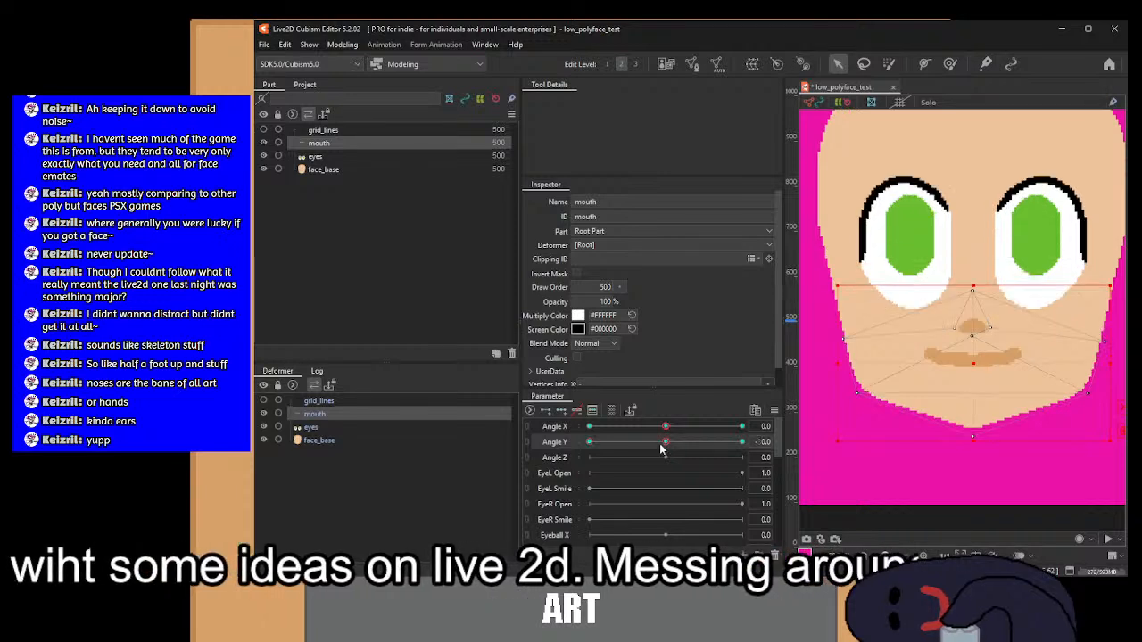
click(588, 447)
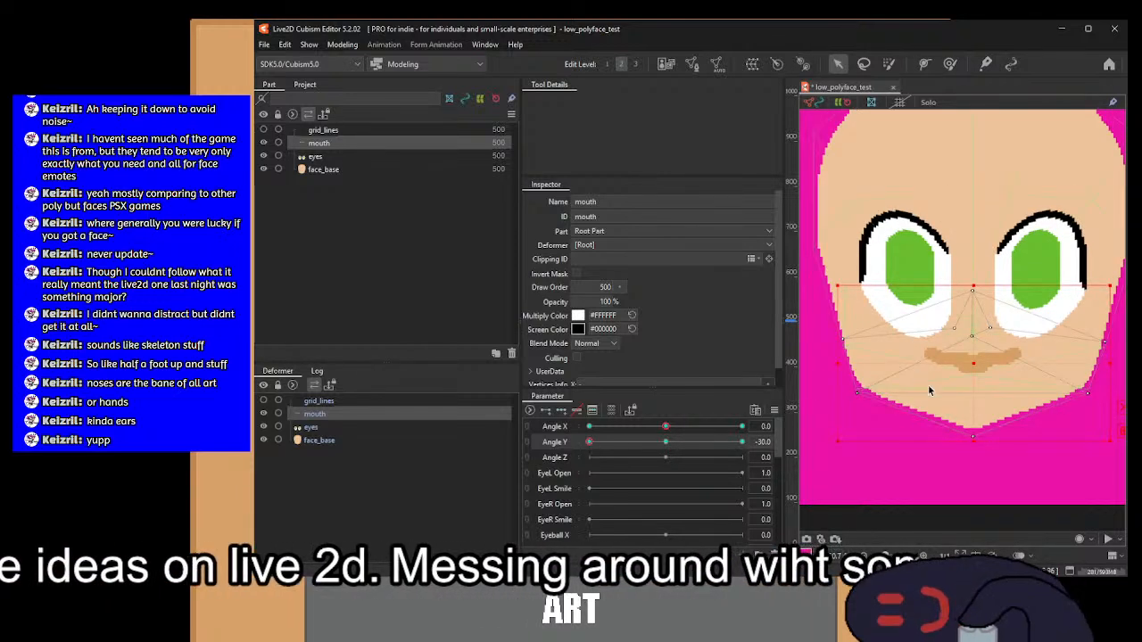
Step: Move the whole mouth mesh down at Angle Y -30 and squash it vertically to fit between face_base's nose and chin
drag(977, 373, 975, 396)
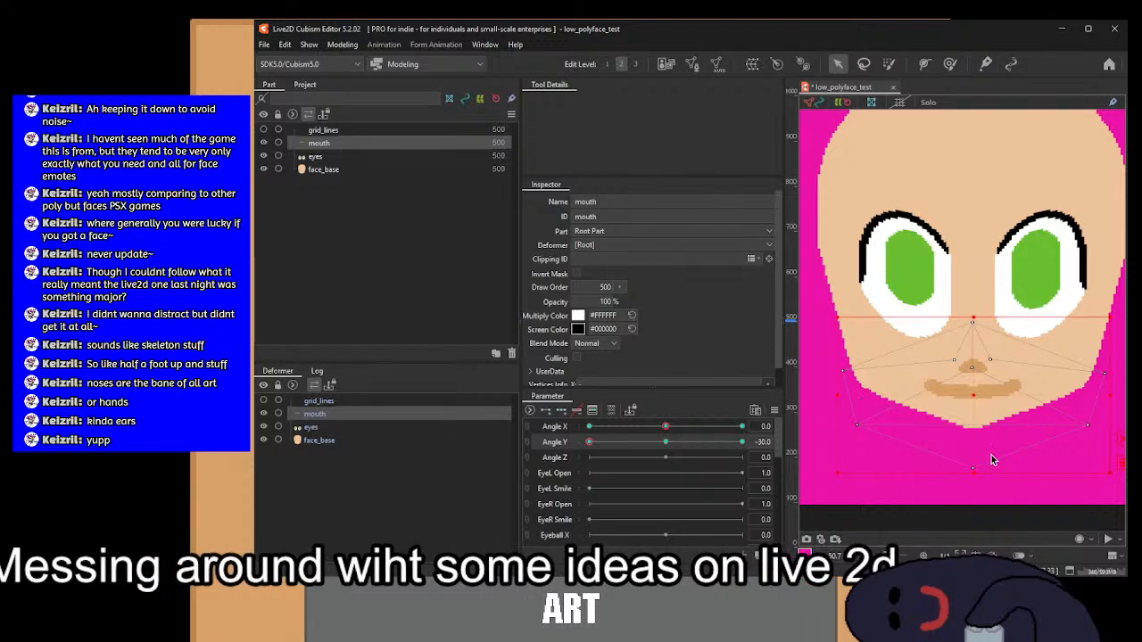
scroll(995, 464, up, 2)
scroll(995, 465, down, 2)
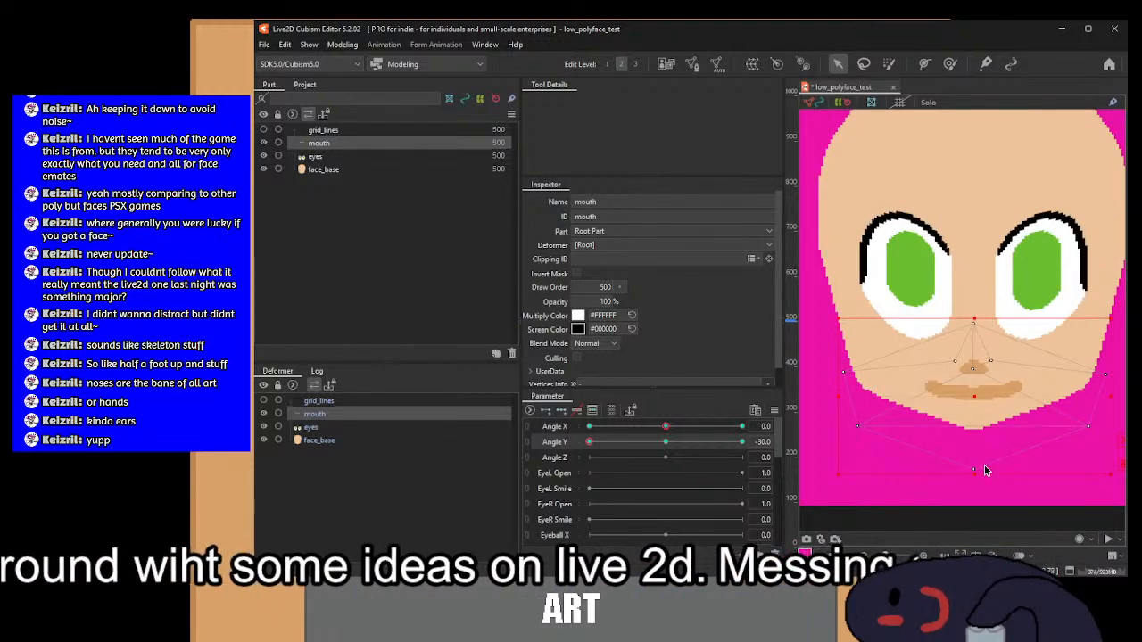
drag(973, 470, 980, 441)
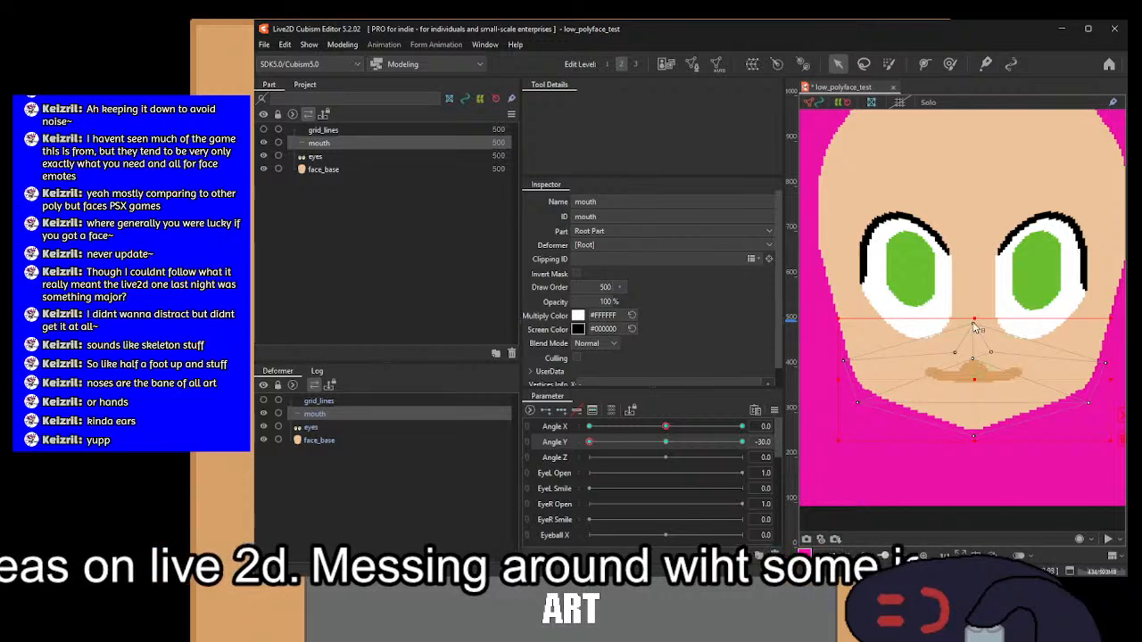
drag(974, 314, 976, 339)
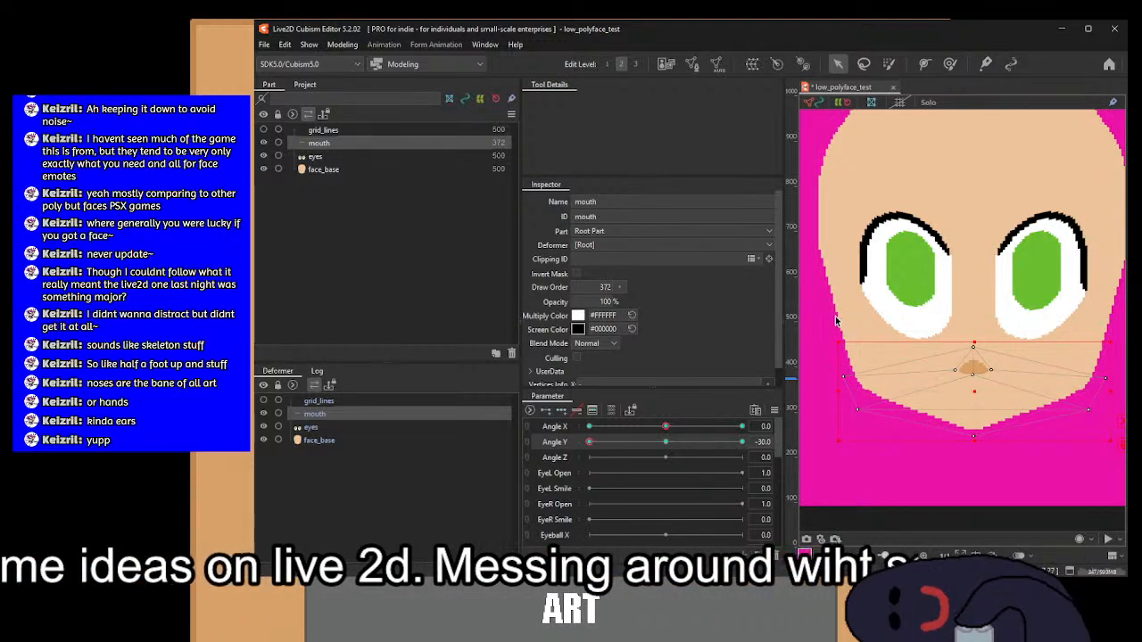
key(ctrl+z)
Step: Move the mouth mesh's four cheek and jaw-corner vertices slightly up as a group to follow face_base
drag(828, 332, 864, 464)
drag(1031, 337, 1116, 468)
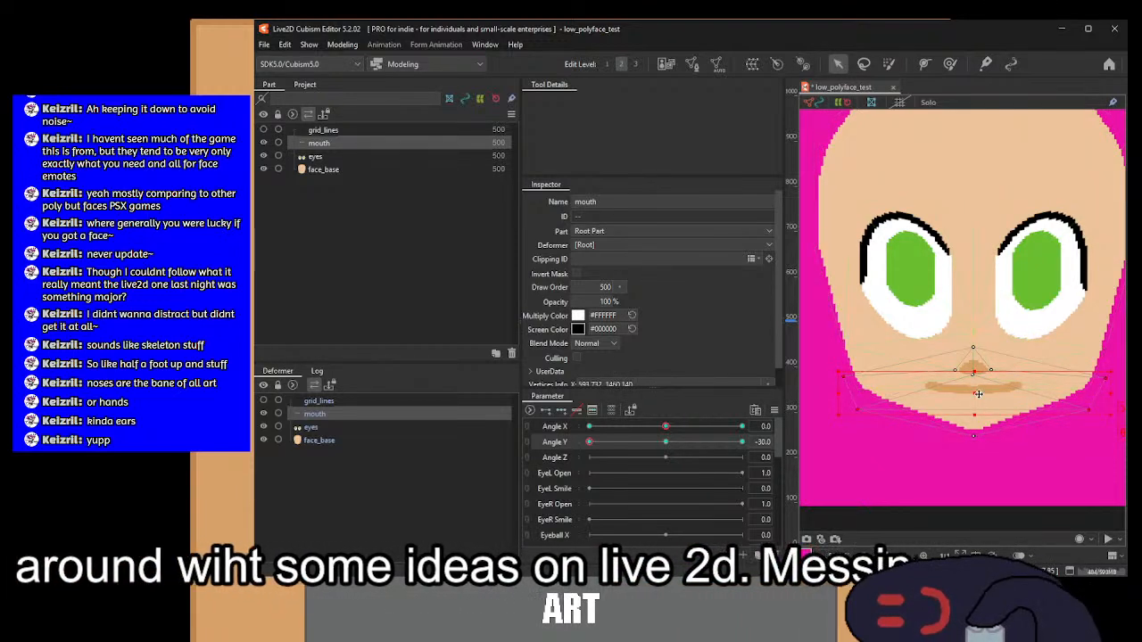
drag(978, 393, 978, 383)
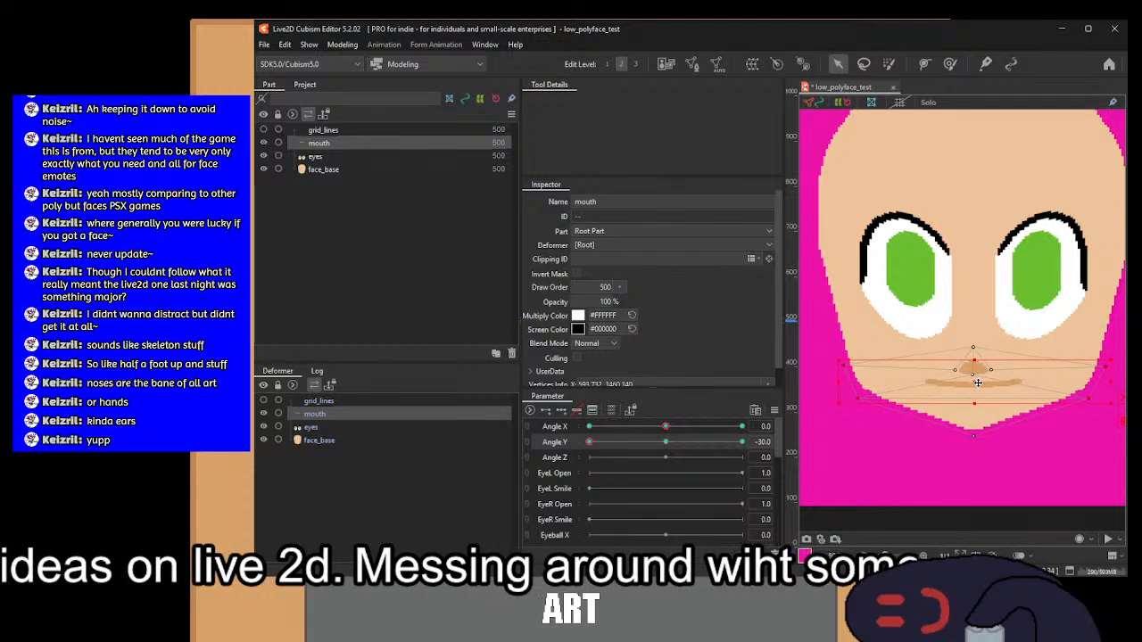
Step: Move the mouth, eyes and face_base meshes slightly down together at Angle Y -30, checking the head's motion along Angle Y
click(311, 442)
click(319, 414)
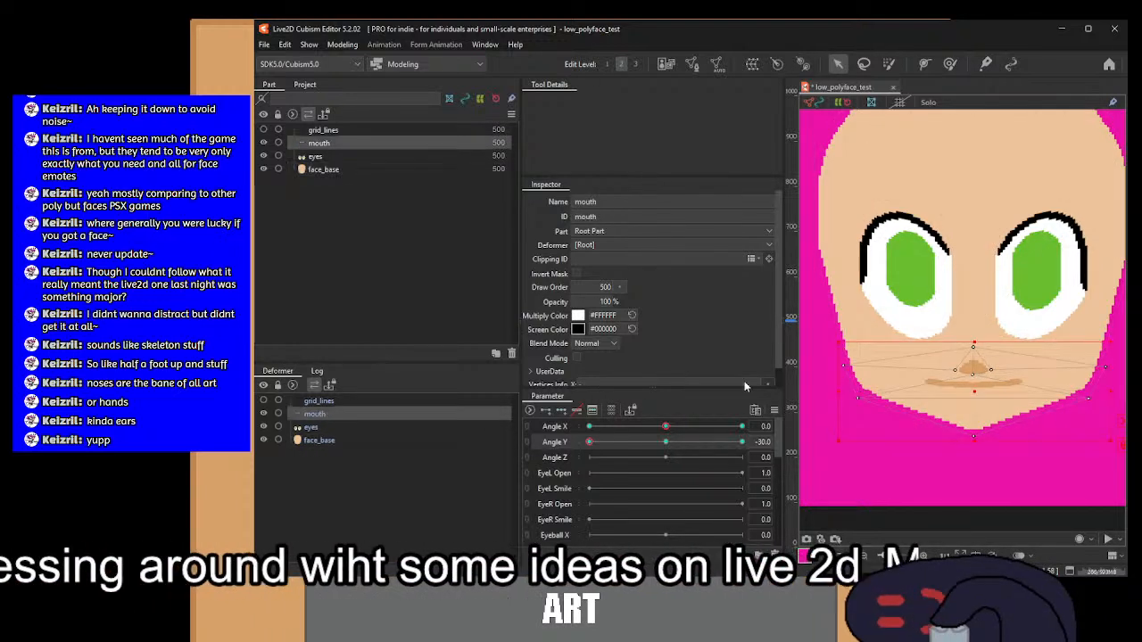
scroll(938, 351, down, 3)
mouse_move(589, 444)
mouse_down()
mouse_move(696, 451)
mouse_move(578, 450)
mouse_up()
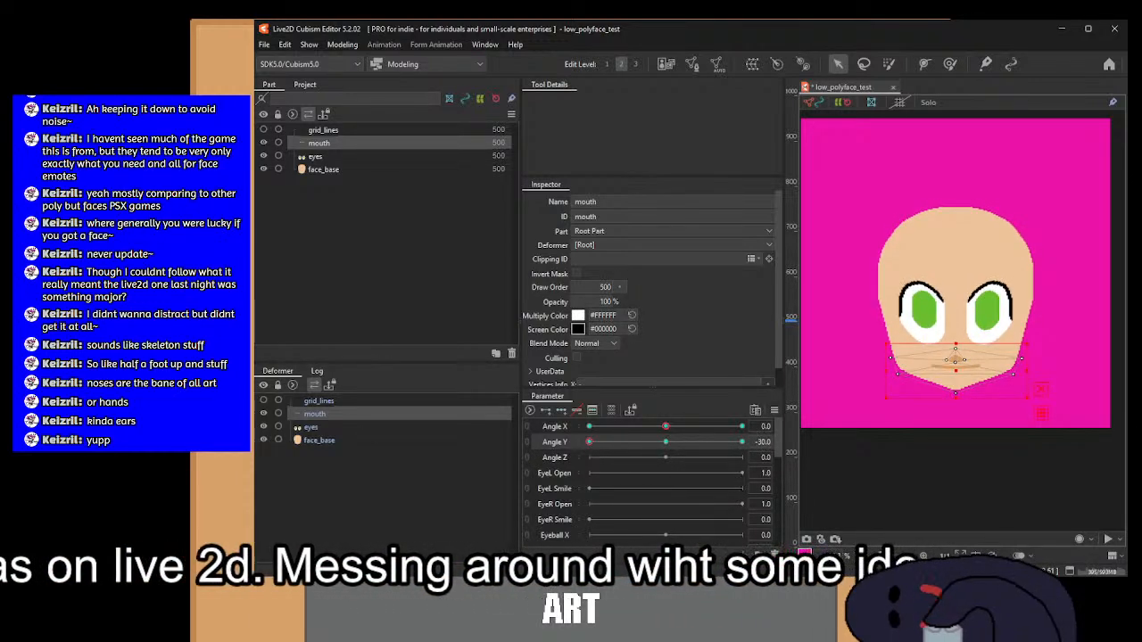
ctrl+click(299, 427)
ctrl+click(325, 441)
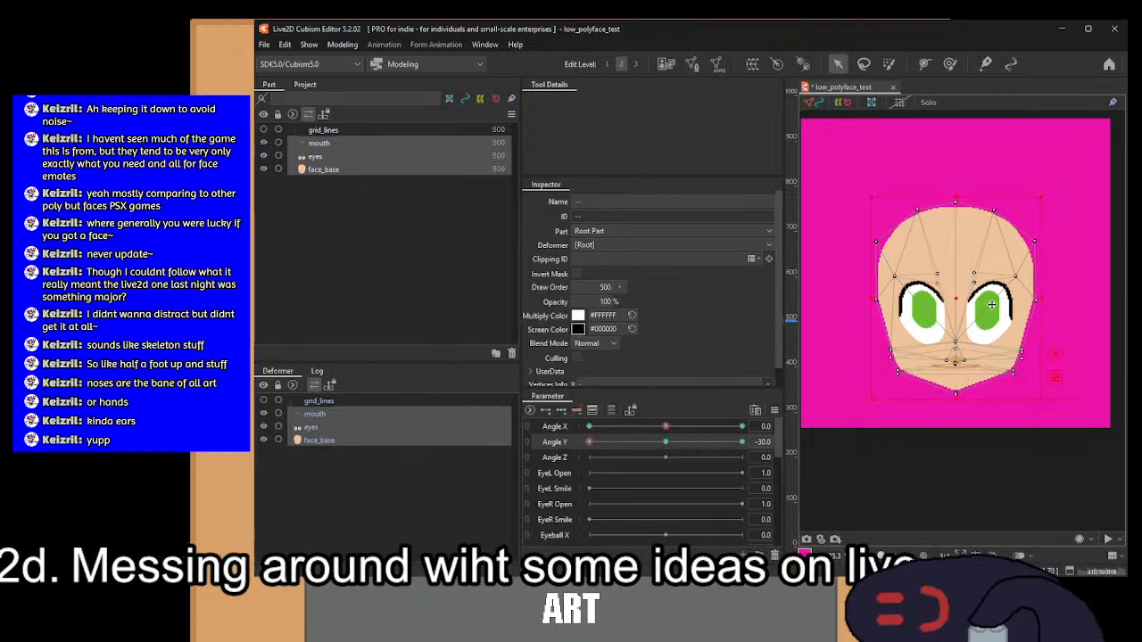
drag(952, 295, 955, 307)
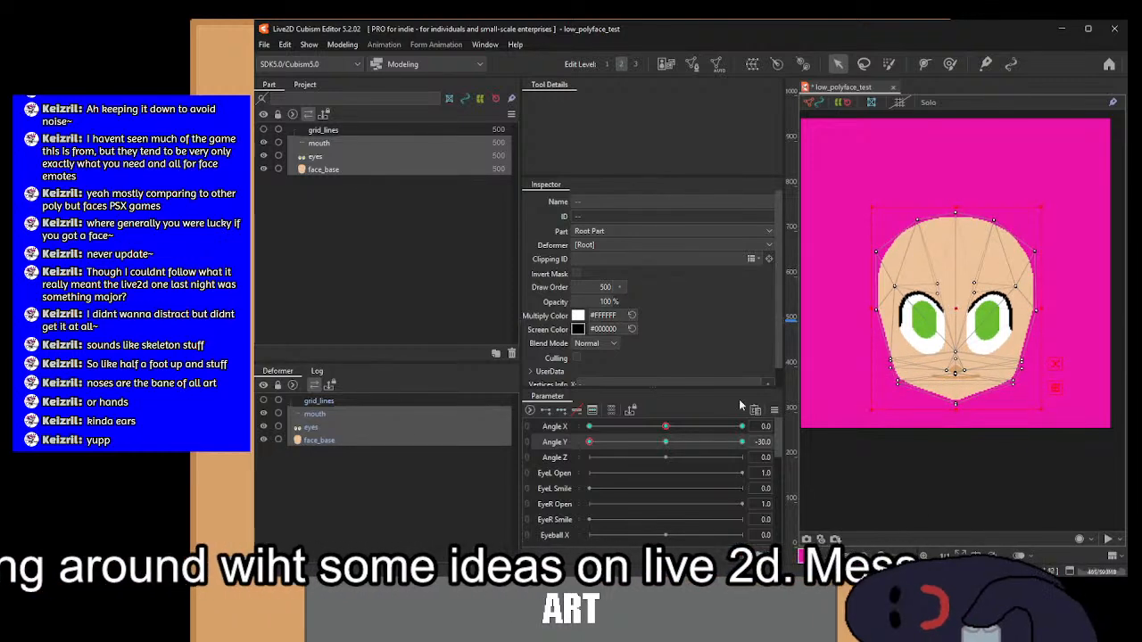
drag(595, 443, 533, 464)
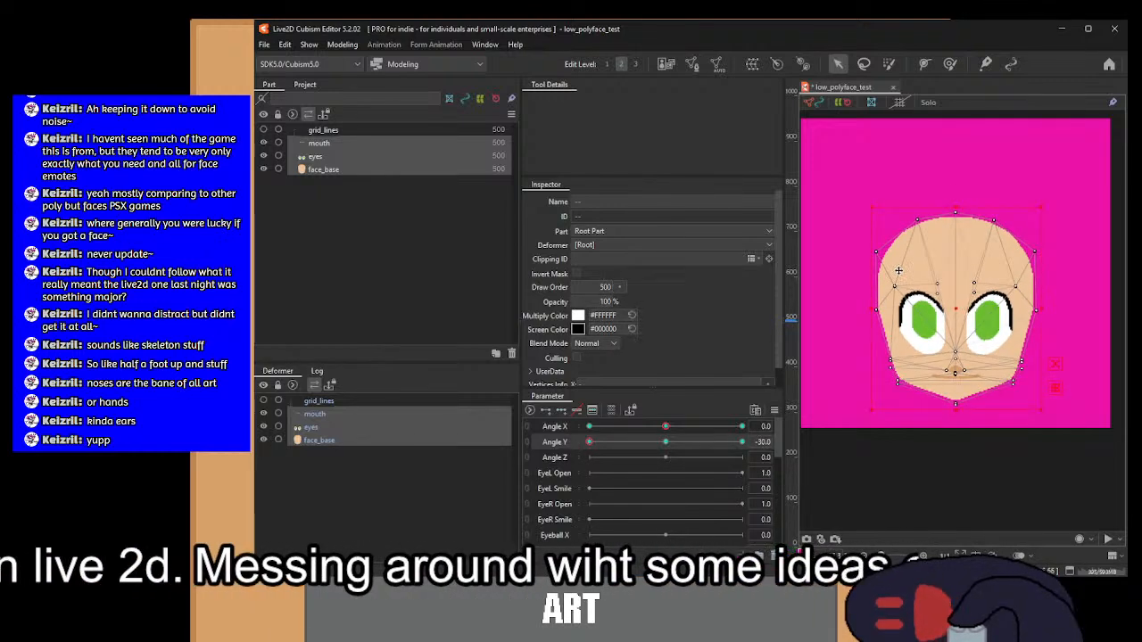
Step: Lower the eyes mesh's four brow vertices slightly as a group at Angle Y -30 and preview the motion
click(313, 427)
scroll(963, 299, up, 2)
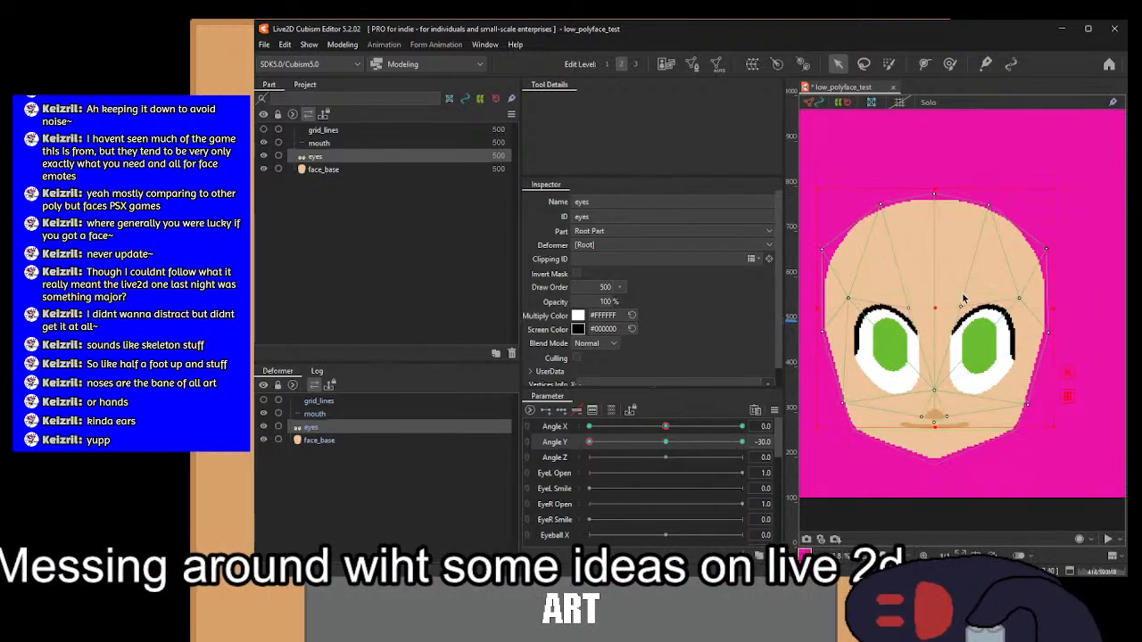
drag(847, 286, 1037, 330)
drag(931, 301, 934, 311)
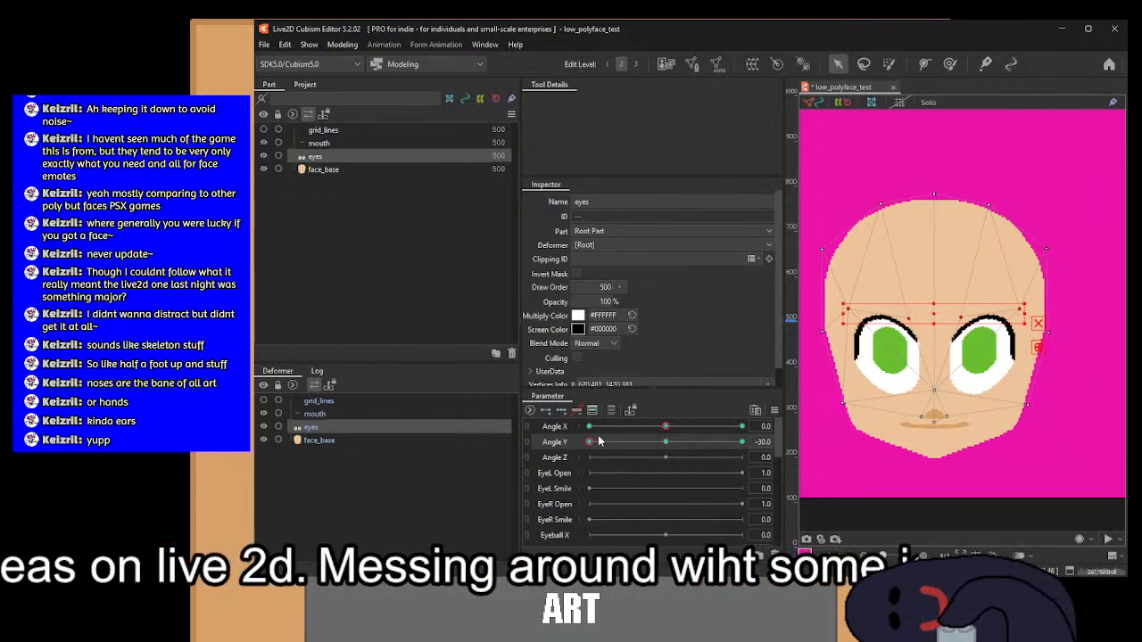
mouse_move(592, 442)
mouse_down()
mouse_move(681, 444)
mouse_move(507, 466)
mouse_move(660, 460)
mouse_move(595, 458)
mouse_up()
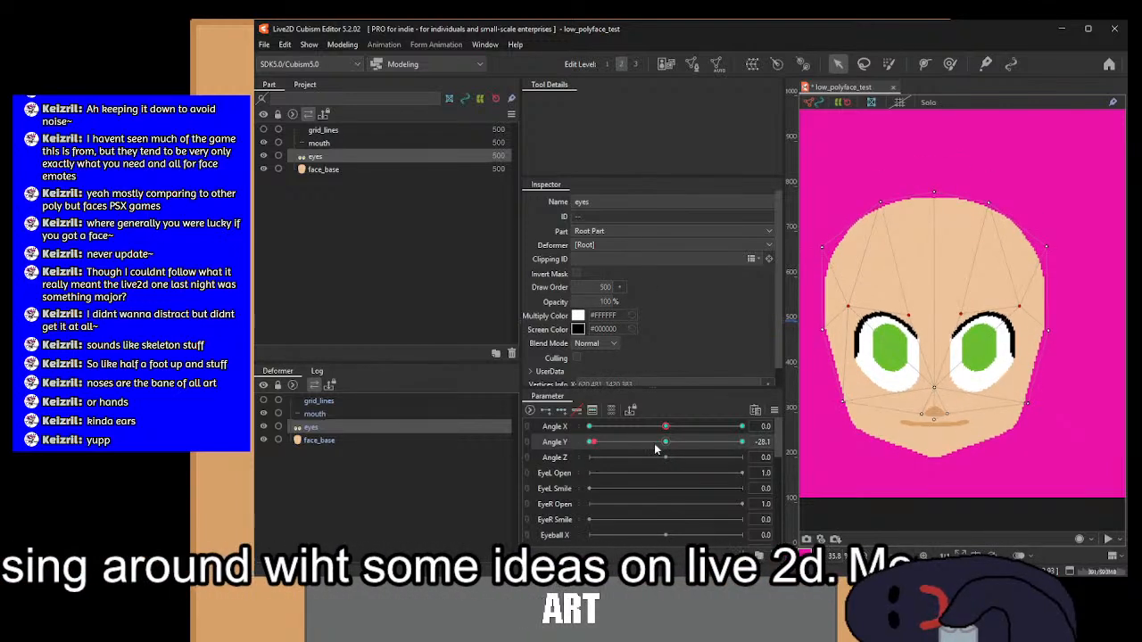
Step: Return Angle Y to 0, switch to face_base at Angle Y 30, and move its whole mesh up
click(662, 444)
click(320, 440)
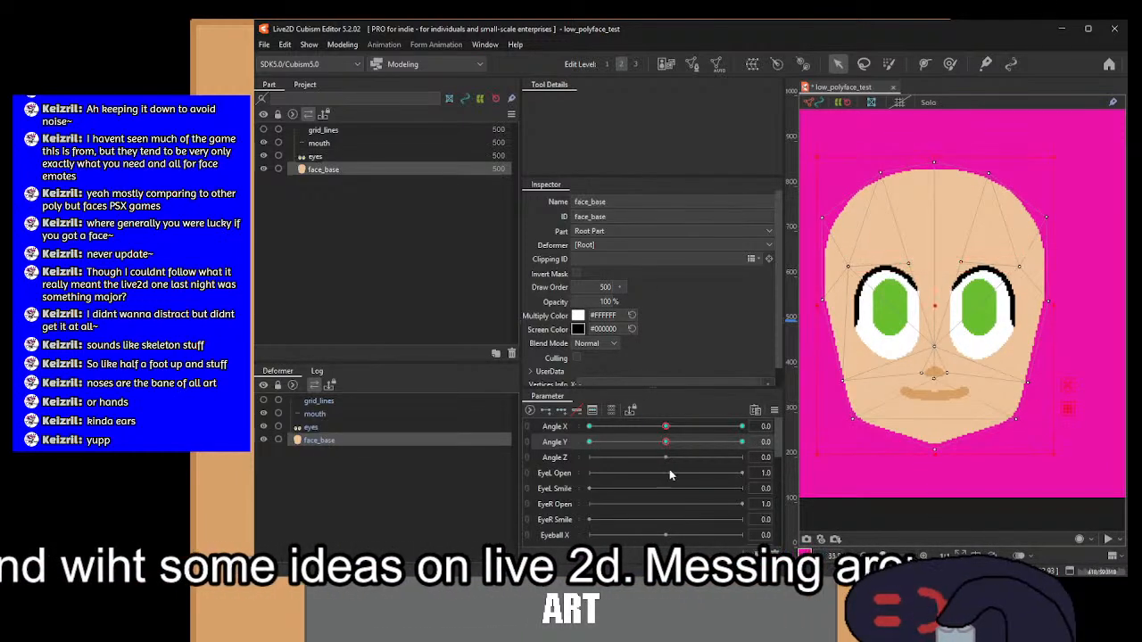
click(742, 442)
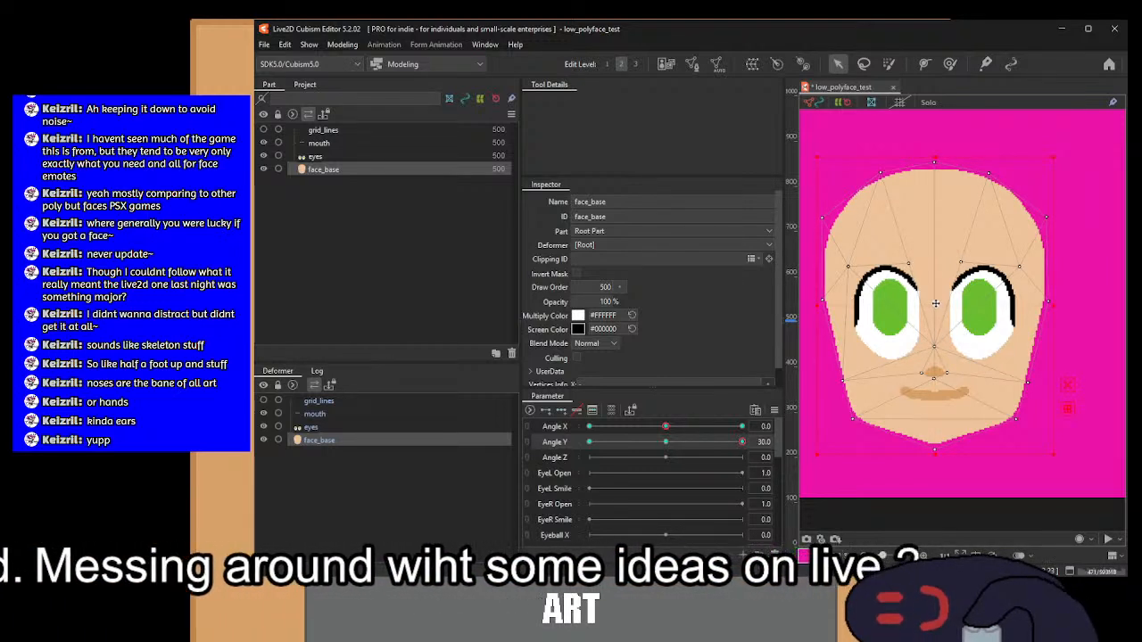
drag(935, 303, 934, 277)
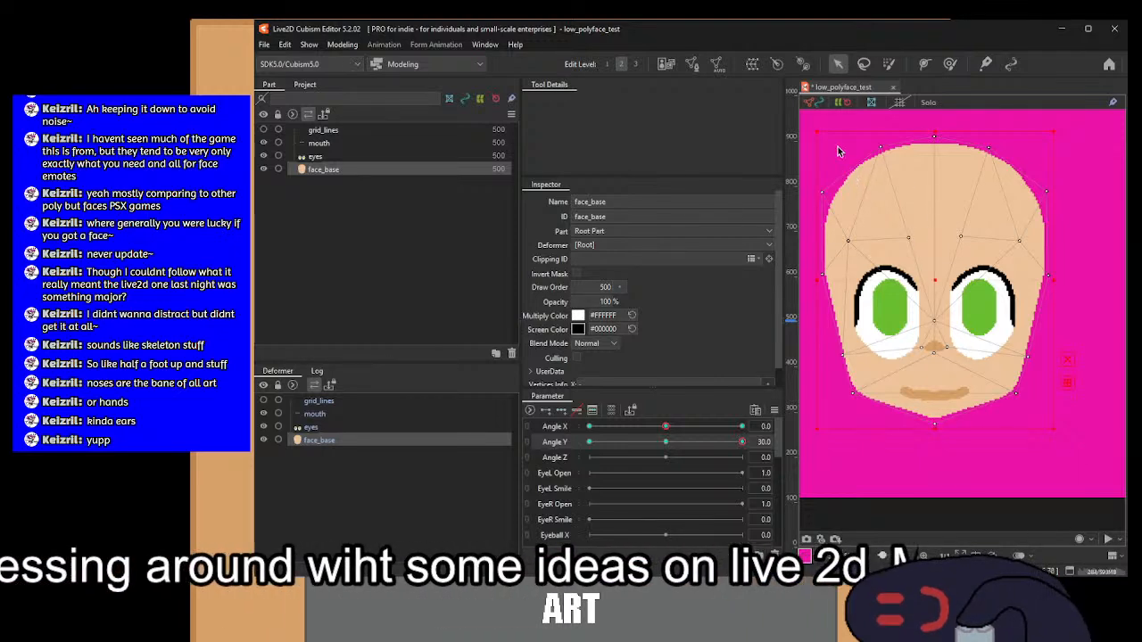
Step: Squash face_base's upper head vertices, from the crown to the temples, vertically by lowering their top edge at Angle Y 30
drag(838, 147, 918, 232)
drag(866, 171, 1126, 336)
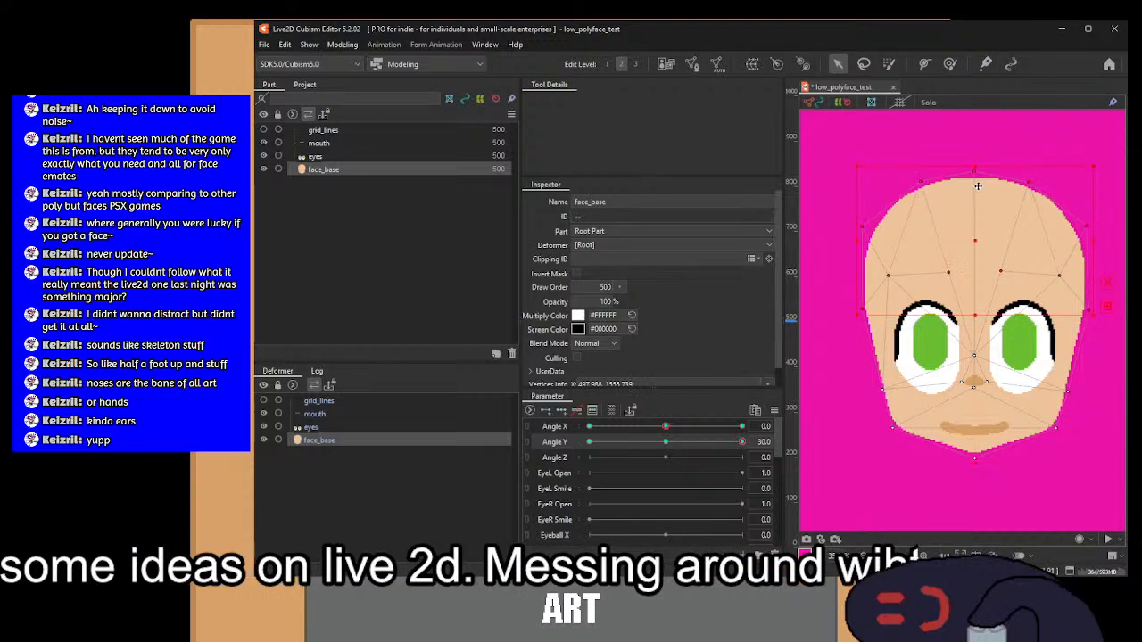
drag(974, 166, 975, 181)
drag(987, 348, 987, 319)
scroll(978, 397, up, 2)
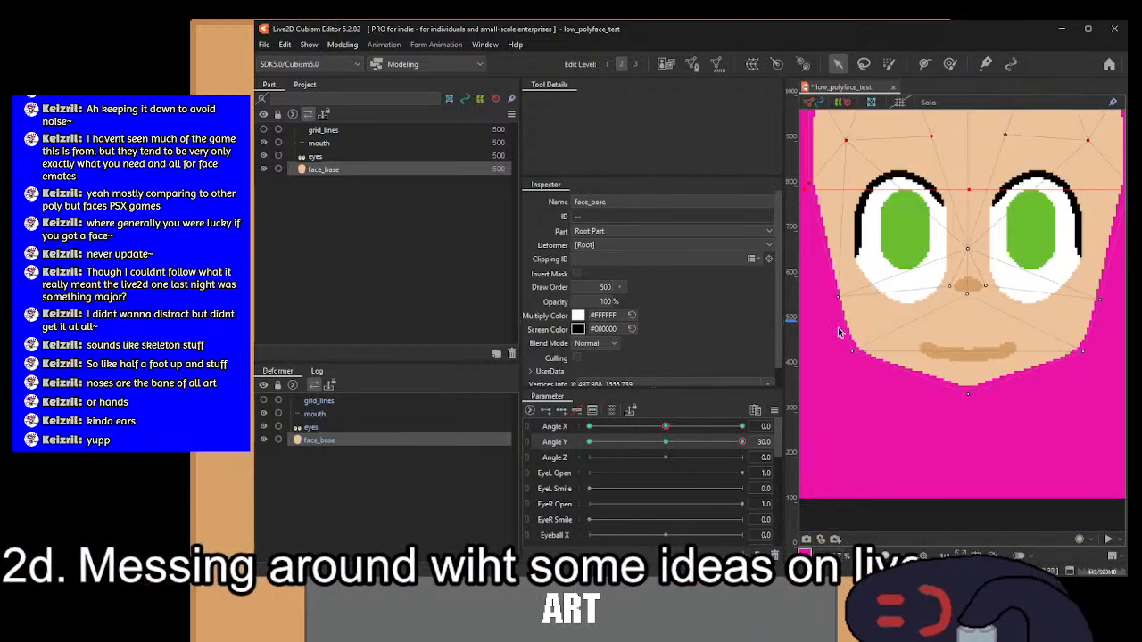
Step: Move face_base's four nose vertices up as a group at Angle Y 30
drag(814, 254, 1096, 419)
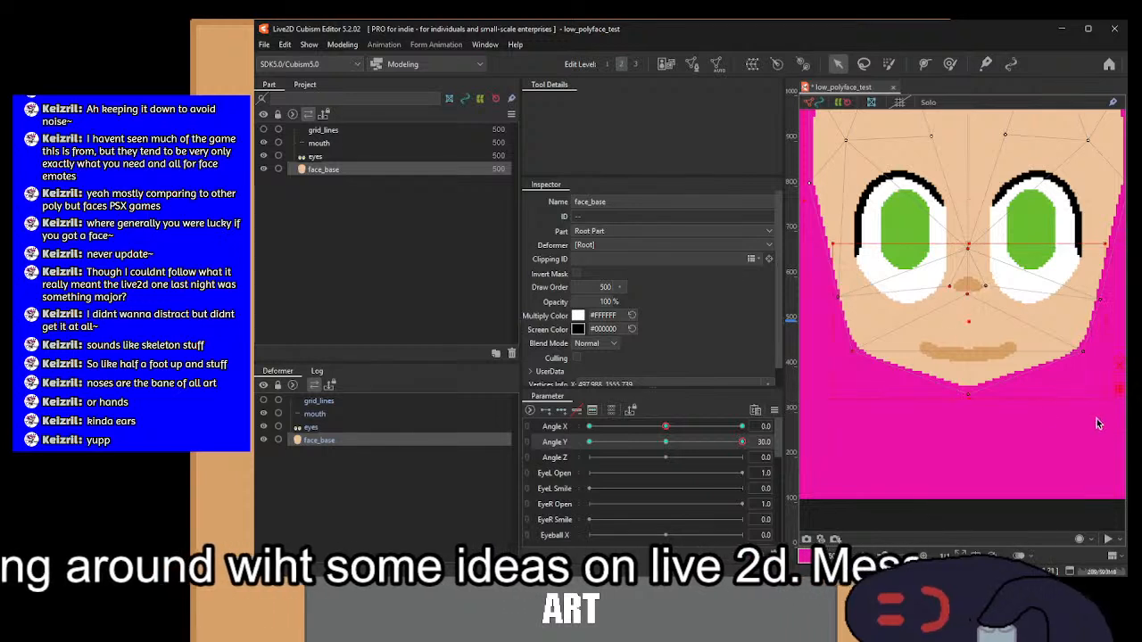
drag(968, 403, 968, 391)
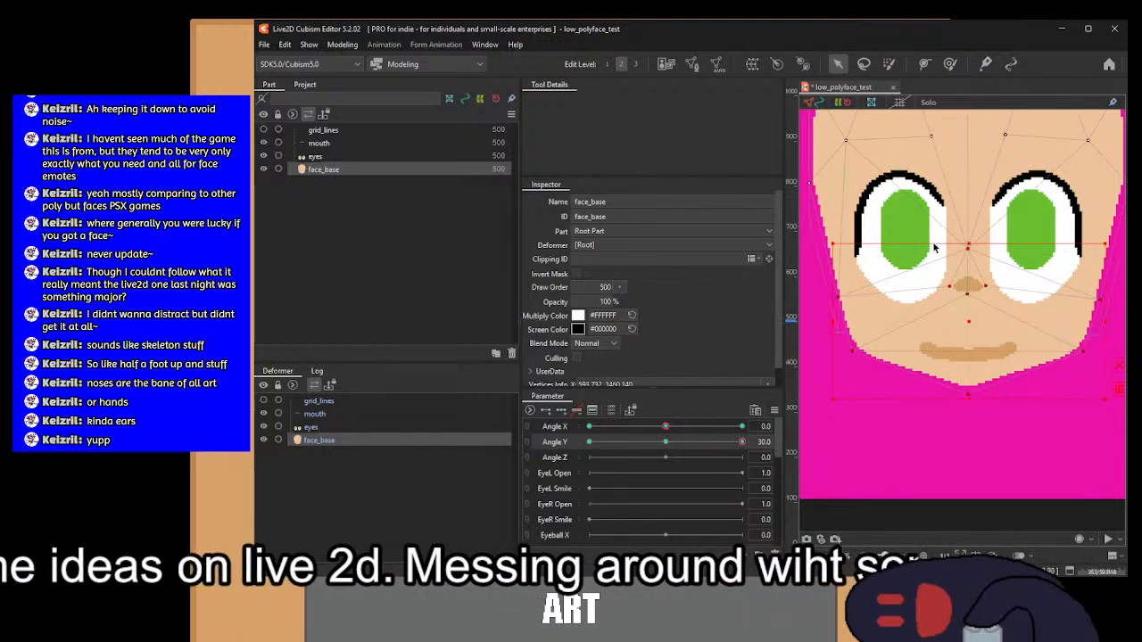
drag(932, 239, 1014, 327)
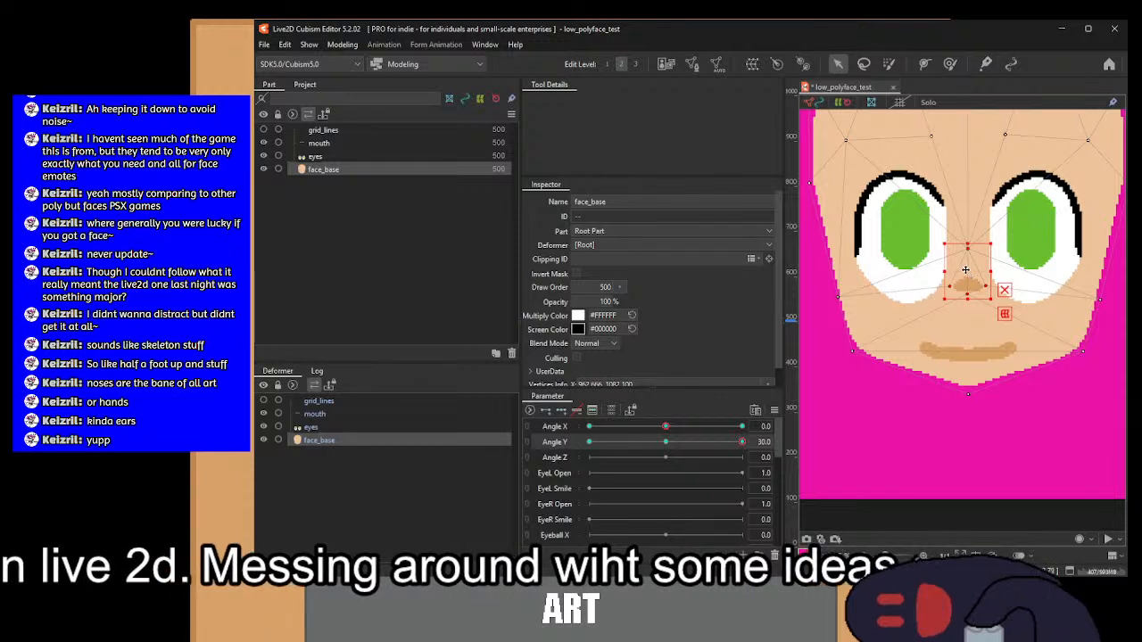
drag(966, 270, 966, 241)
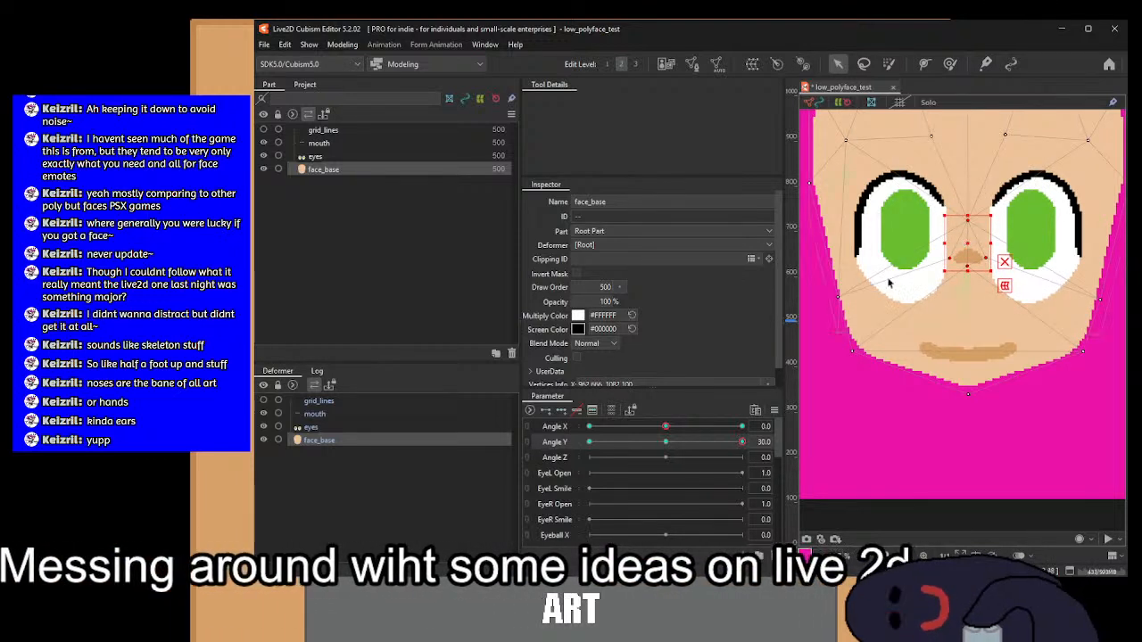
Step: Squash face_base's cheek, jaw-corner and chin vertices vertically by raising their bottom edge at Angle Y 30
drag(815, 278, 1122, 413)
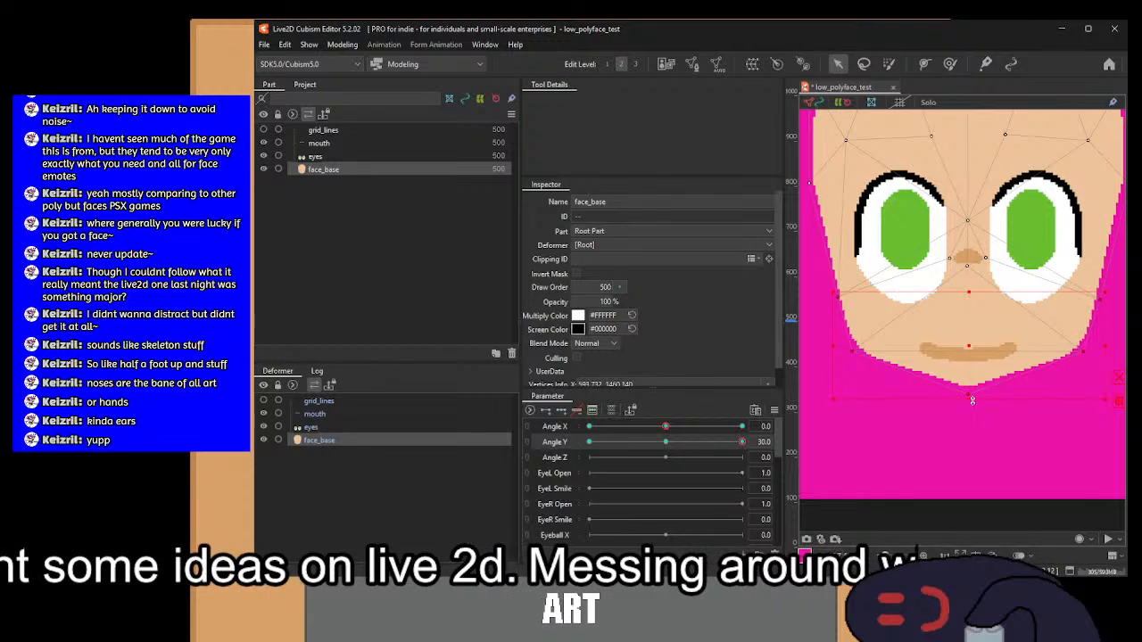
drag(972, 401, 972, 389)
scroll(972, 389, down, 2)
Step: Move face_base's four brow vertices up as a group at Angle Y 30, undo stray edits, and clear the selection
drag(946, 271, 951, 312)
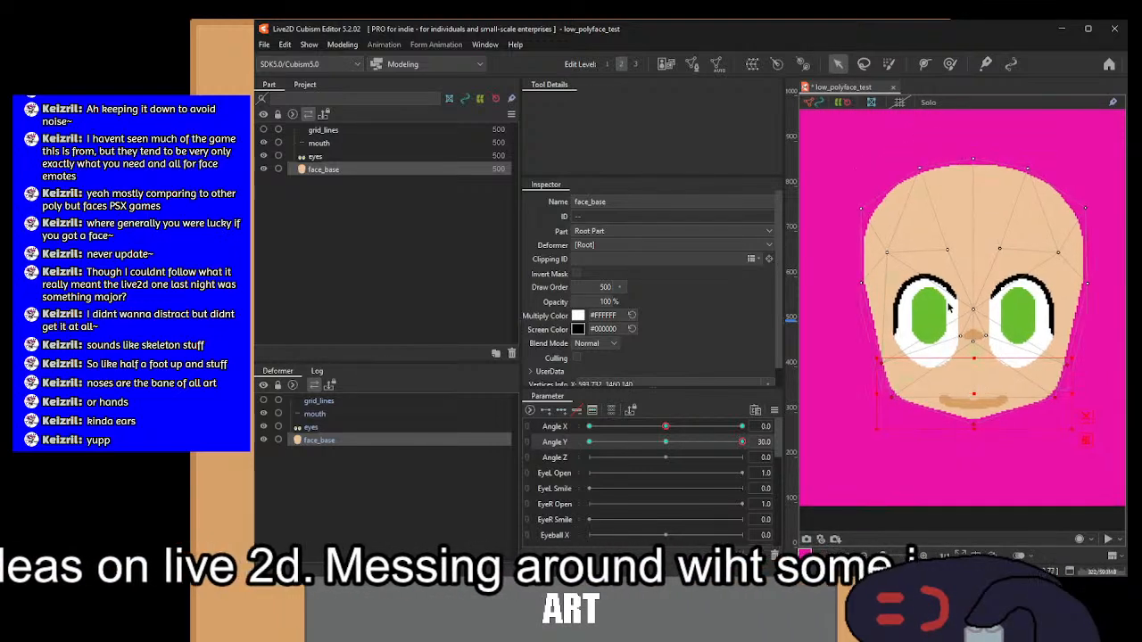
scroll(950, 314, up, 2)
drag(846, 207, 980, 260)
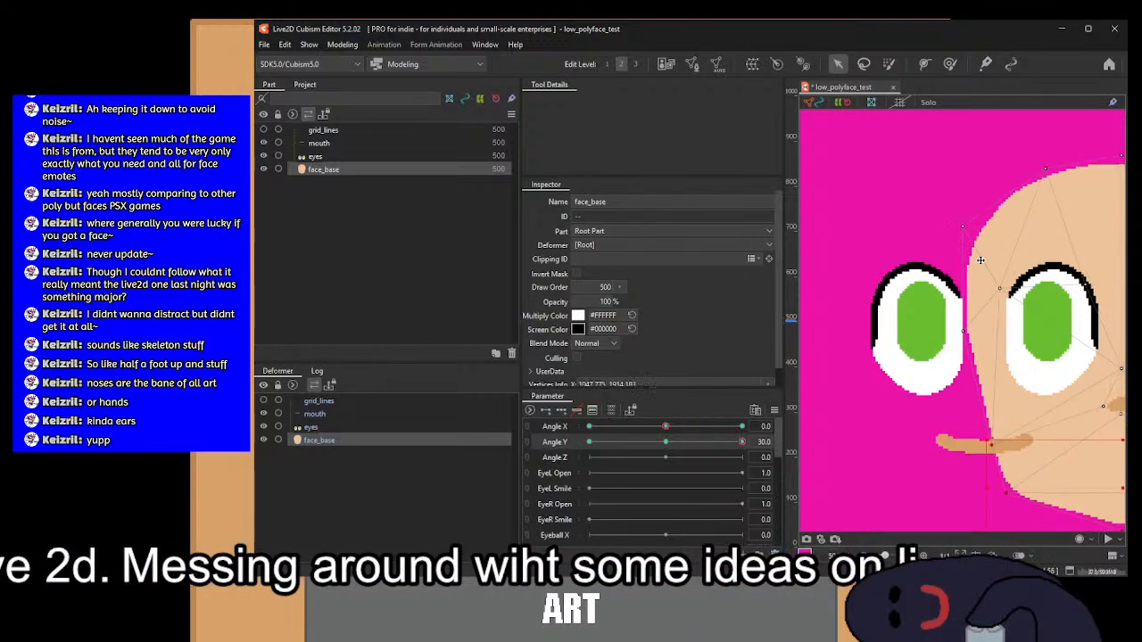
key(ctrl+z)
click(862, 233)
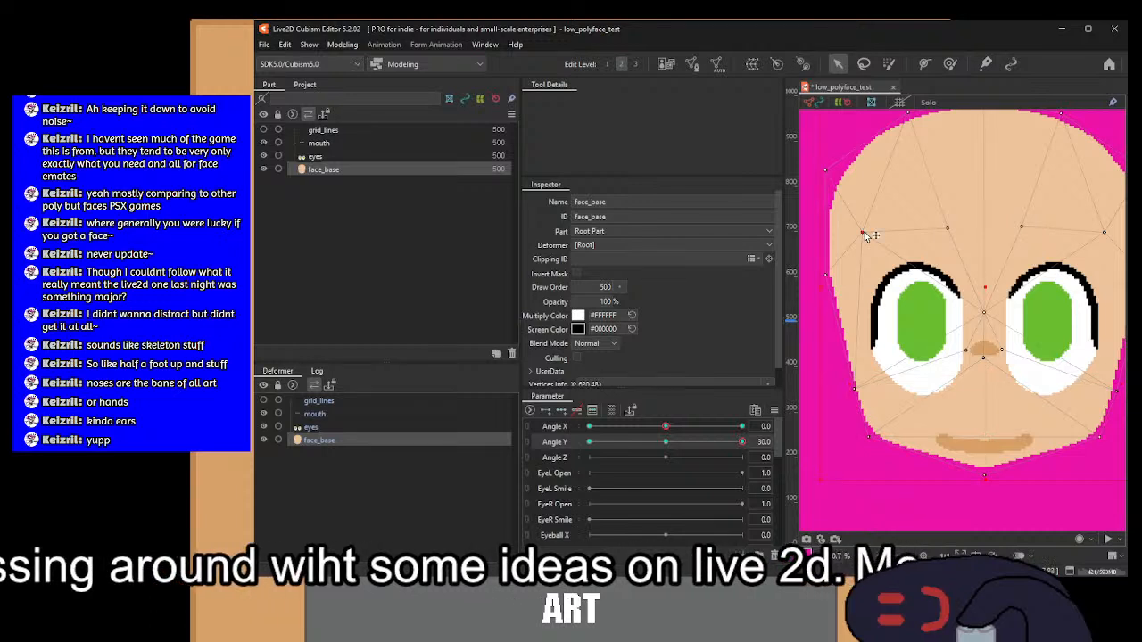
shift+click(949, 230)
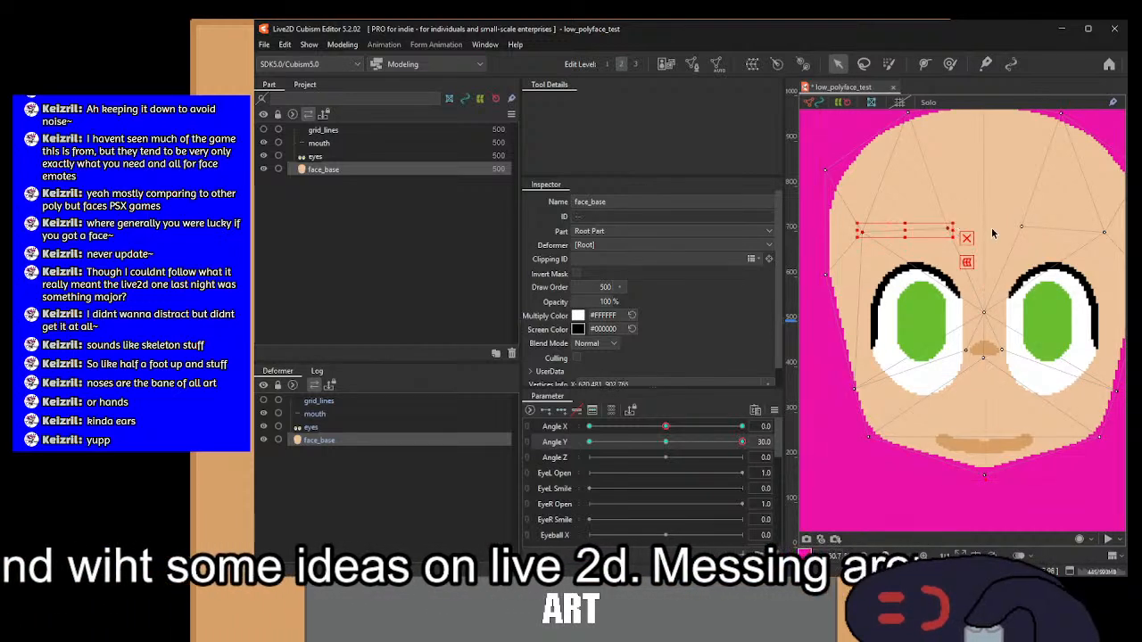
shift+click(1024, 230)
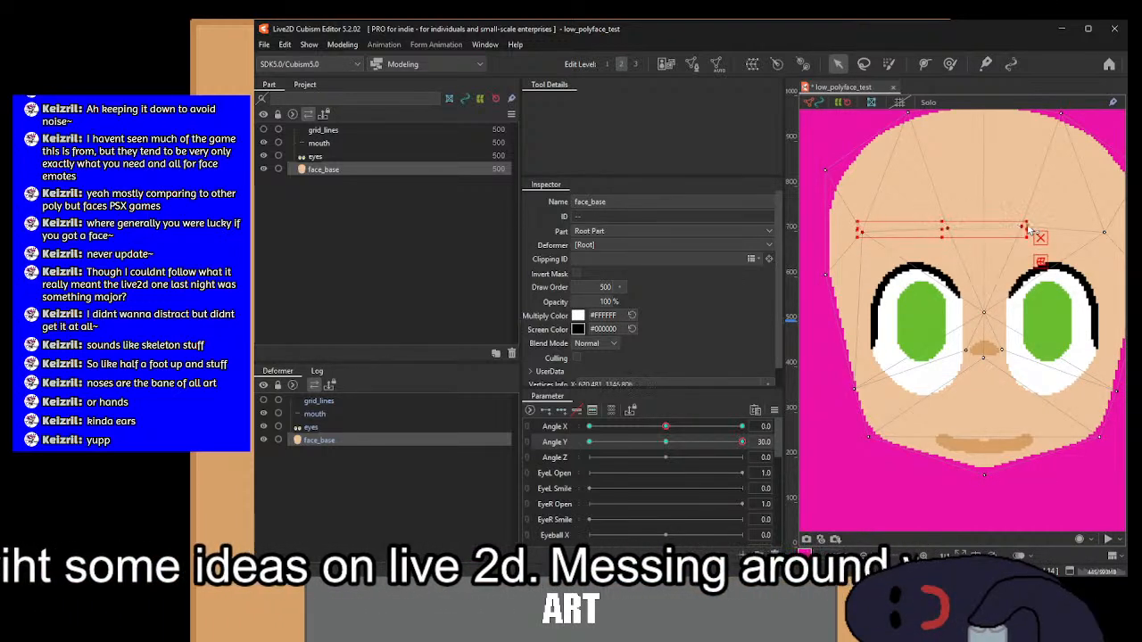
shift+click(1107, 233)
drag(989, 226, 989, 211)
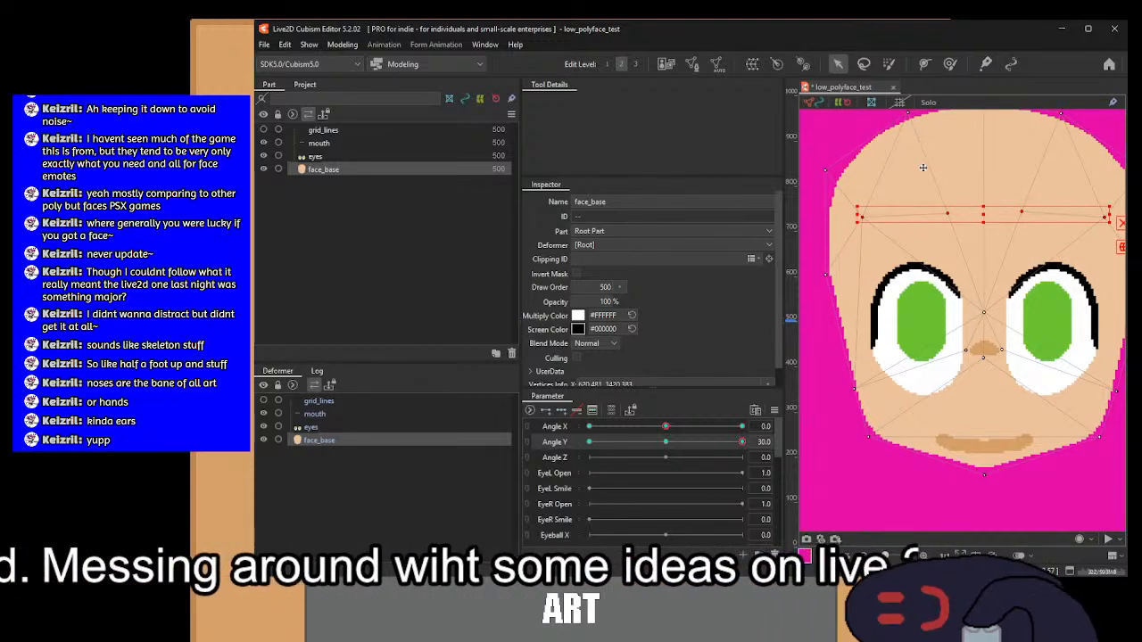
drag(922, 168, 1002, 228)
key(ctrl+z)
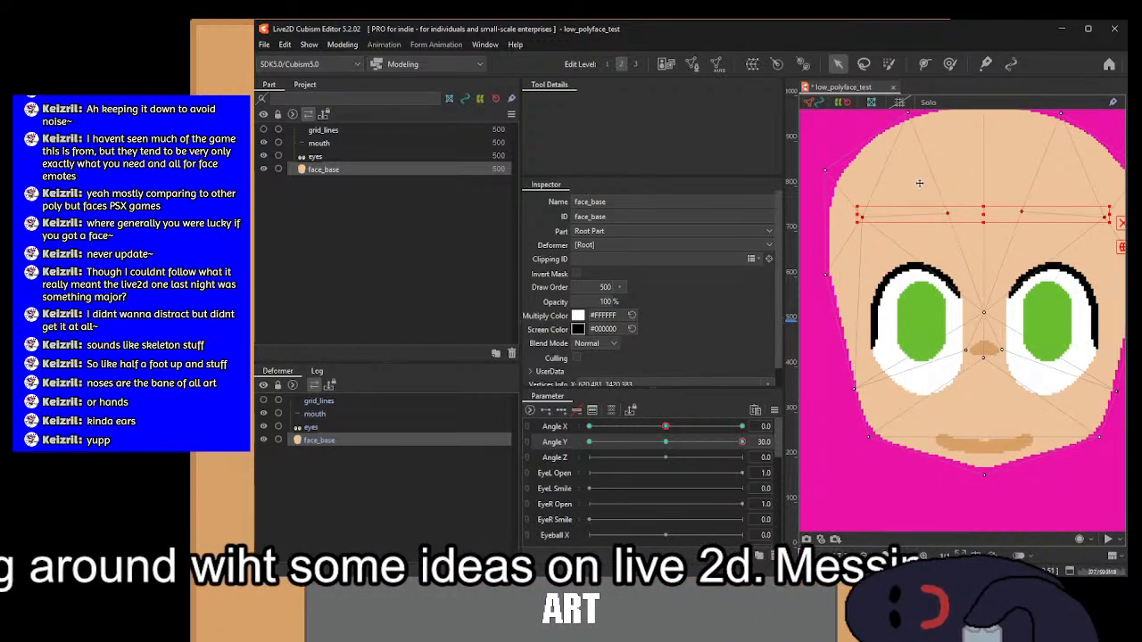
click(860, 136)
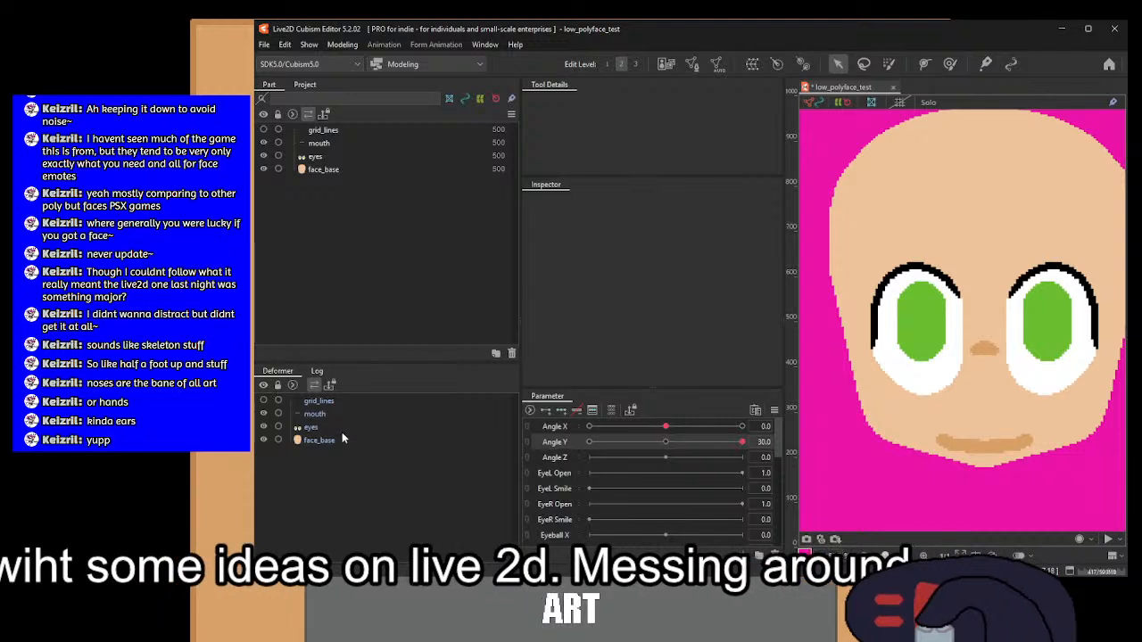
Step: Raise the two inner forehead vertices of the face_base mesh at Angle Y 30 and preview the tilt
click(319, 440)
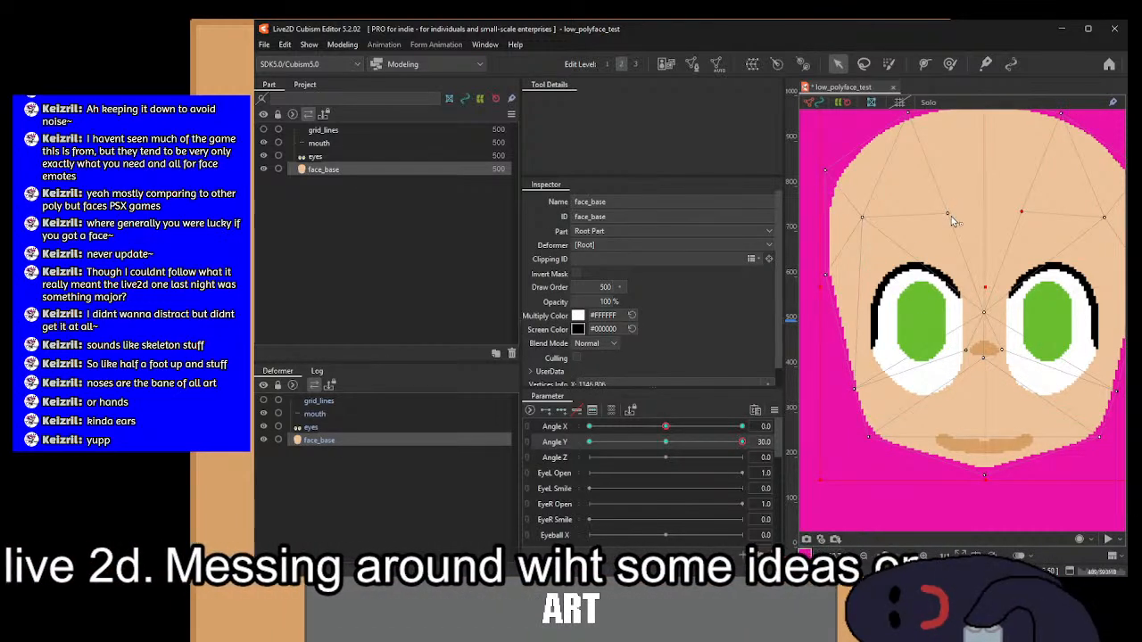
shift+click(948, 214)
drag(990, 209, 986, 196)
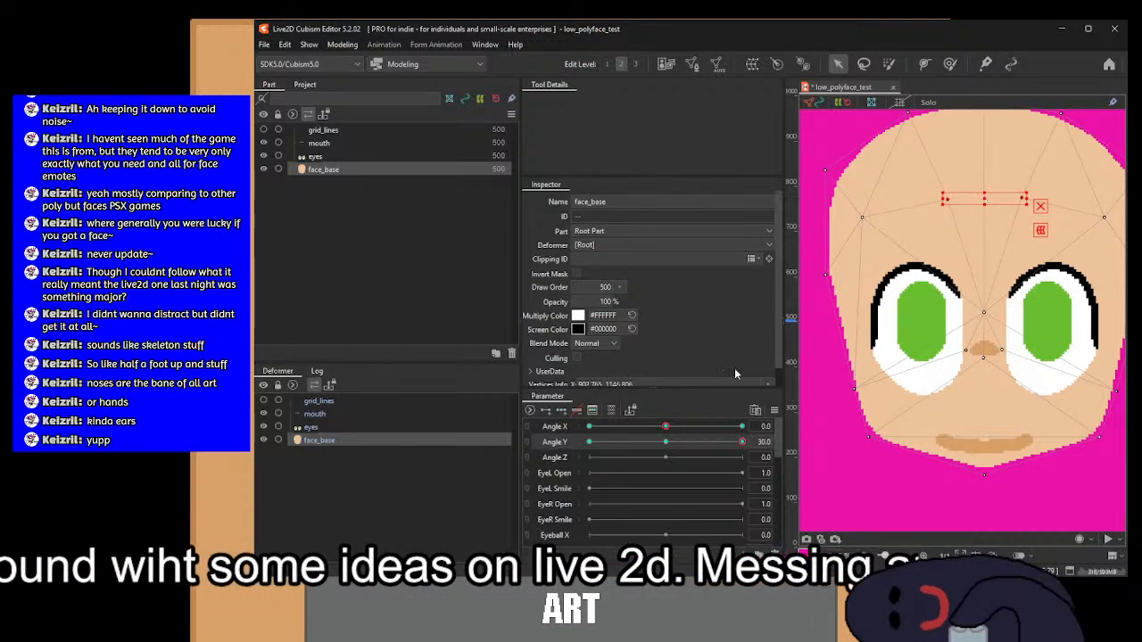
drag(742, 443, 814, 459)
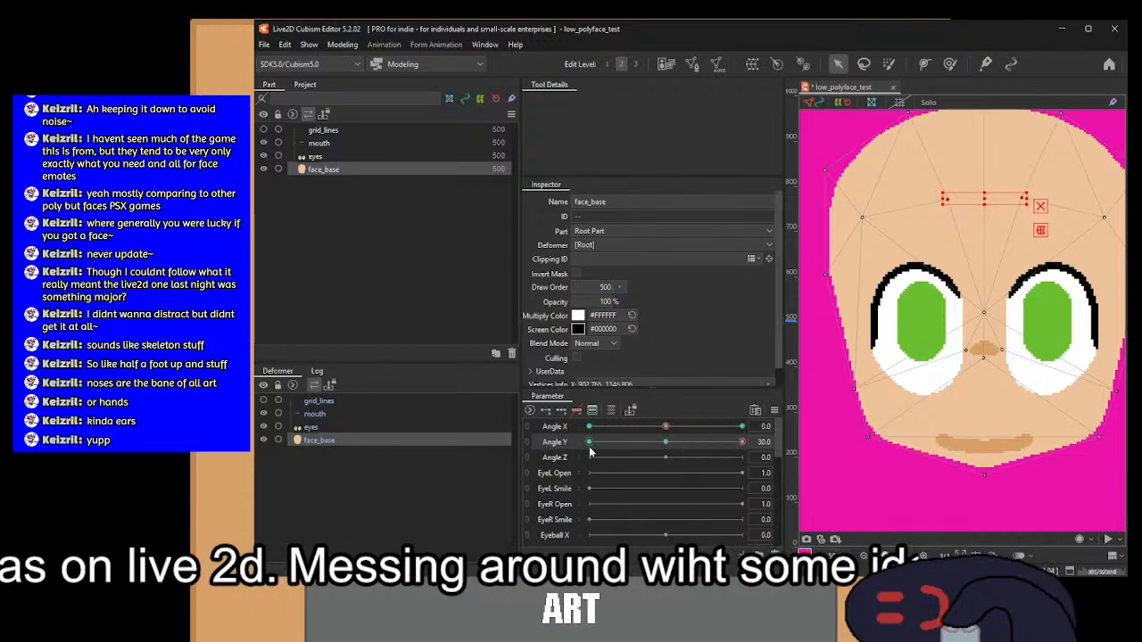
Step: Move the whole eyes mesh up to align it with the raised face at Angle Y 30
click(312, 428)
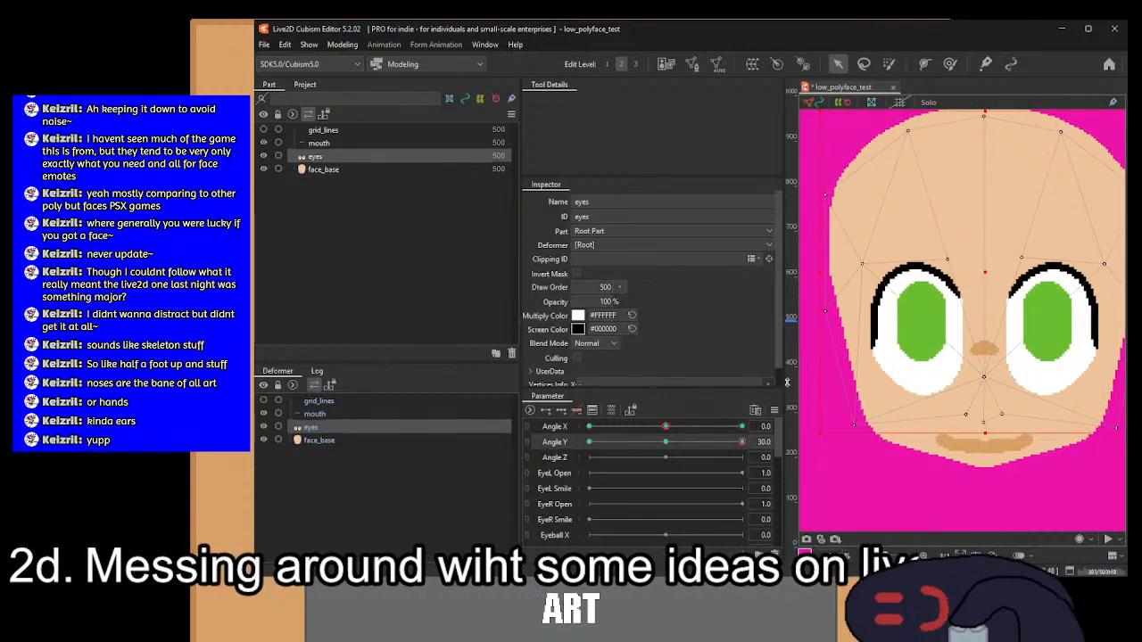
scroll(907, 378, down, 3)
scroll(921, 381, up, 3)
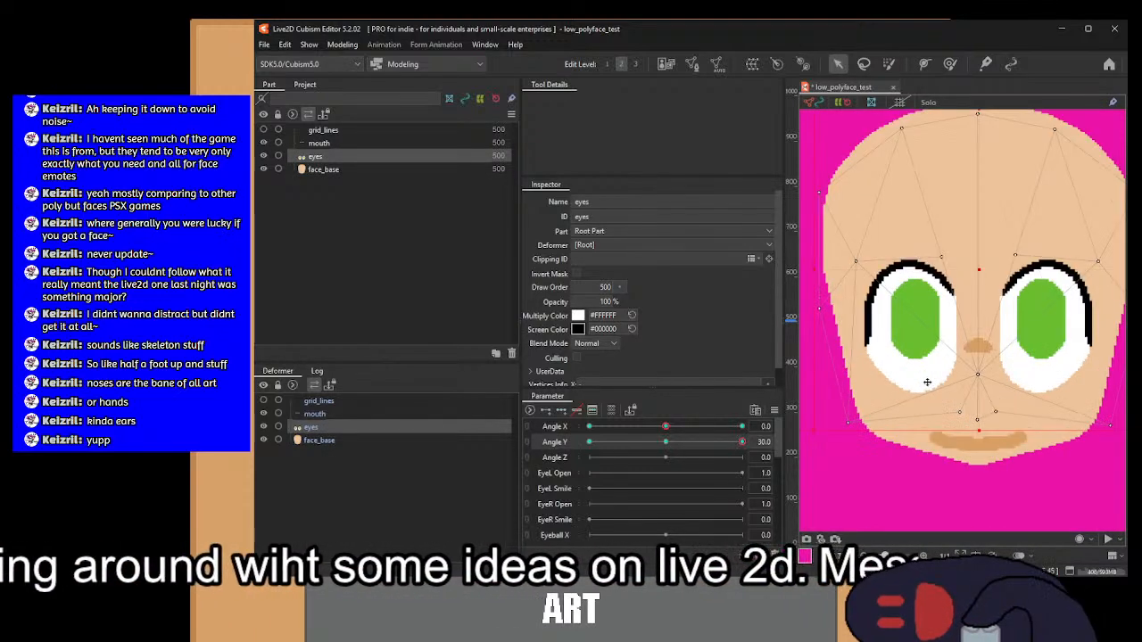
scroll(927, 382, down, 3)
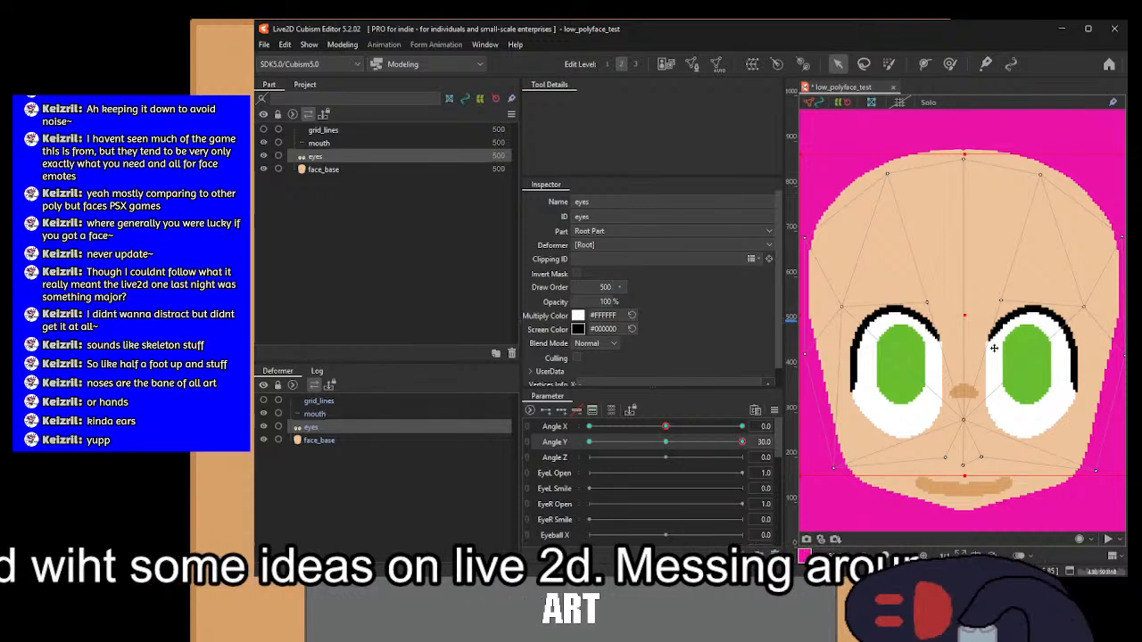
drag(974, 327, 974, 308)
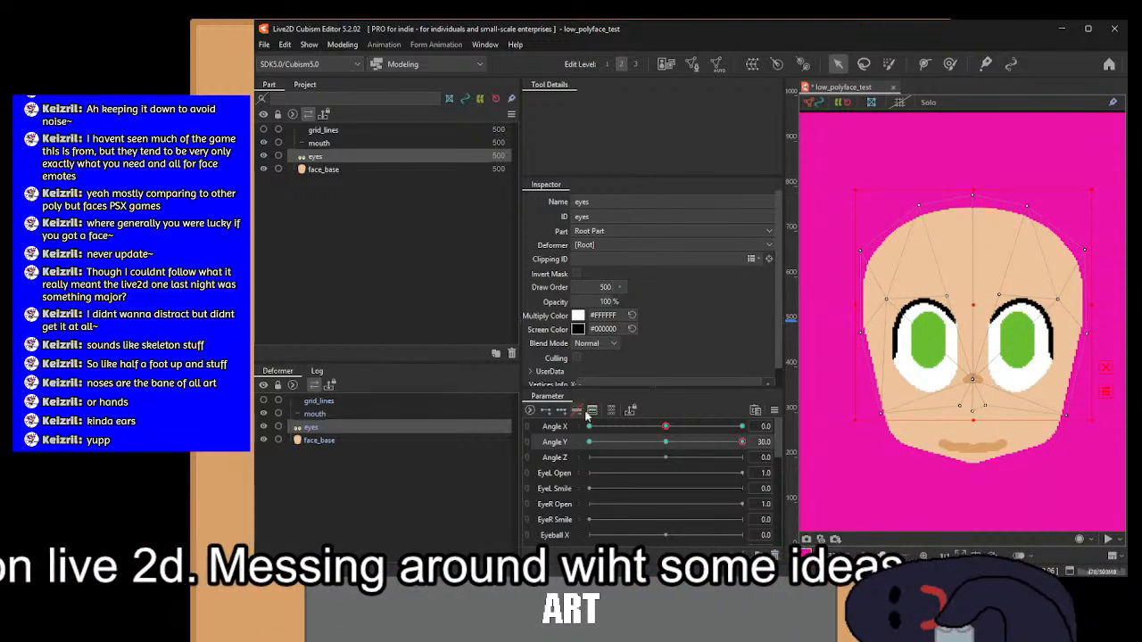
scroll(1003, 278, up, 2)
scroll(1013, 334, down, 2)
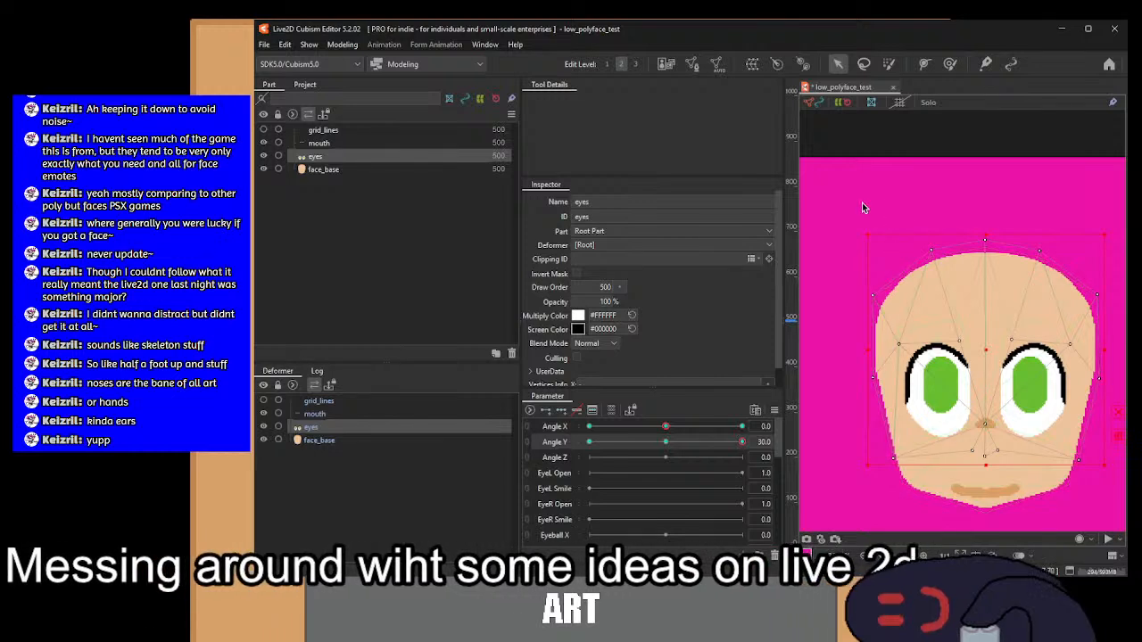
Step: Squash the upper vertices of the eyes mesh slightly downward and compare its outline with face_base
drag(872, 231, 1121, 357)
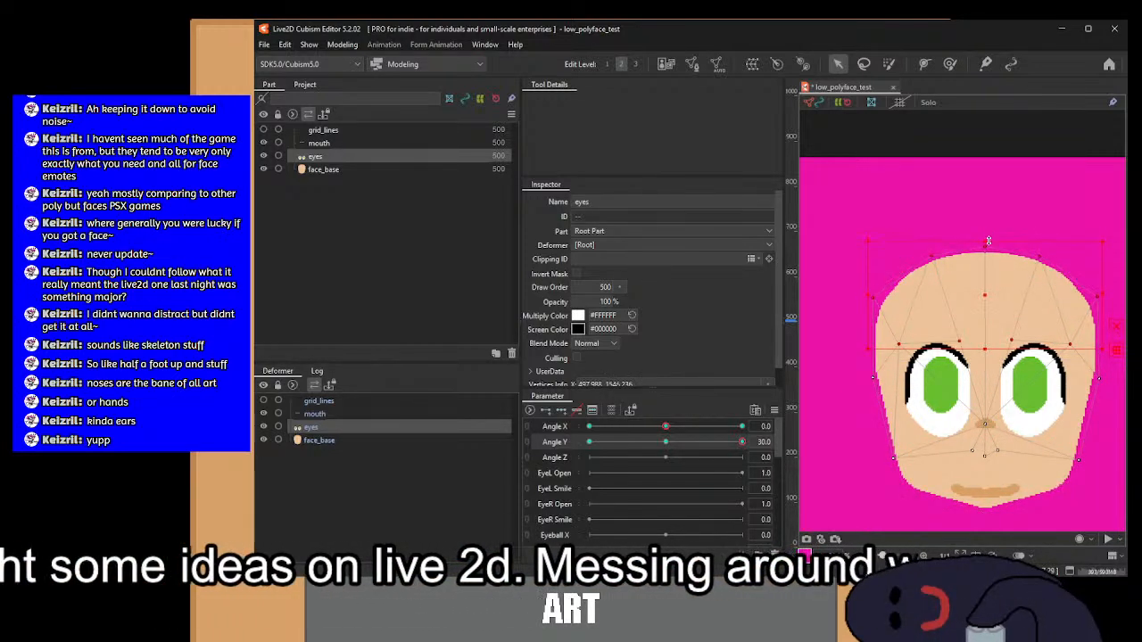
click(342, 439)
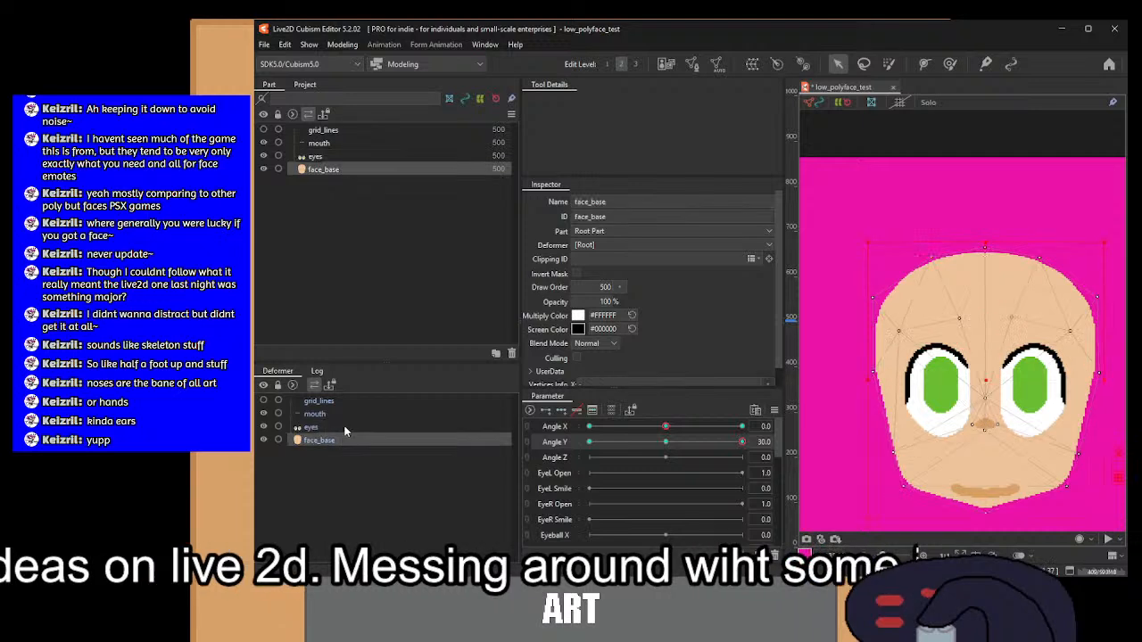
click(345, 429)
click(343, 441)
click(339, 428)
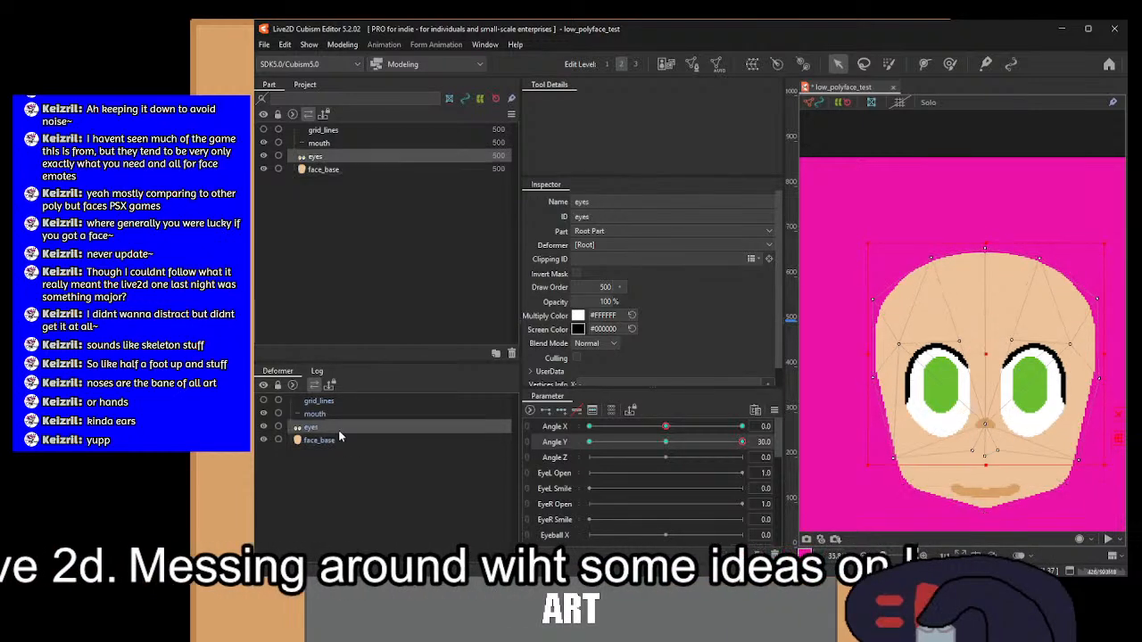
click(340, 441)
click(337, 427)
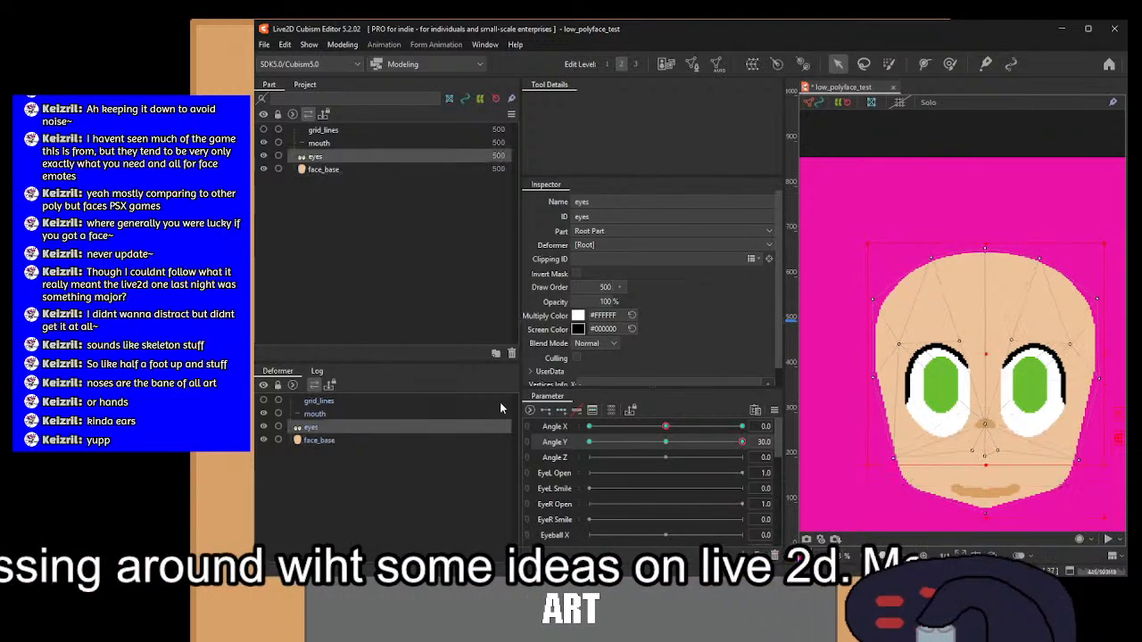
Step: Raise the row of four brow vertices above the eyes in the eyes mesh
shift+click(960, 342)
shift+click(1012, 340)
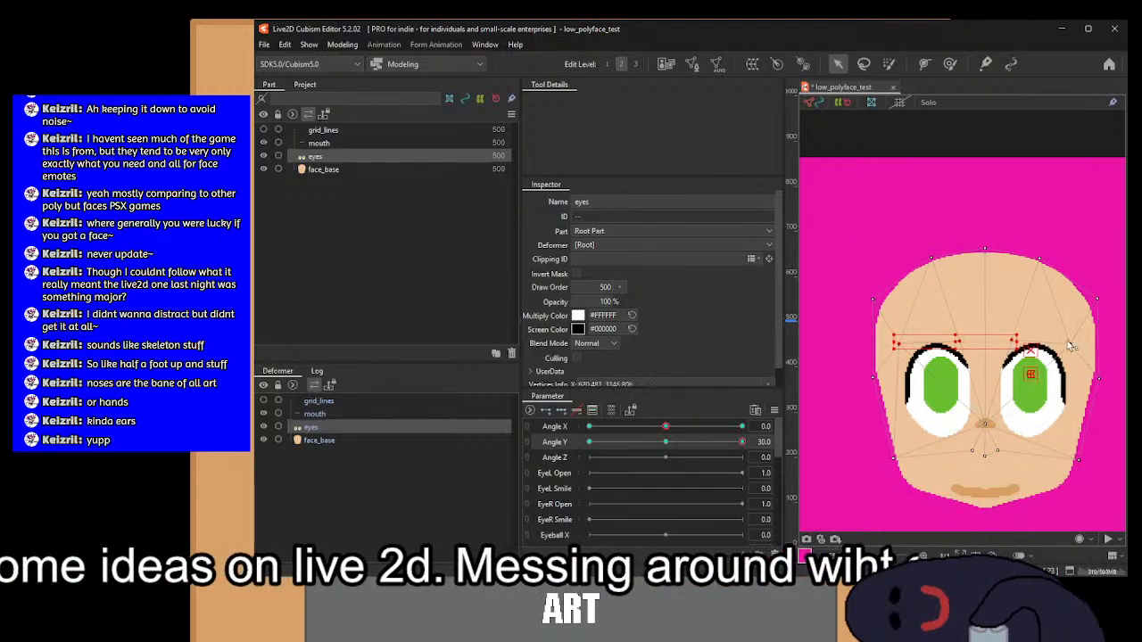
shift+click(1073, 345)
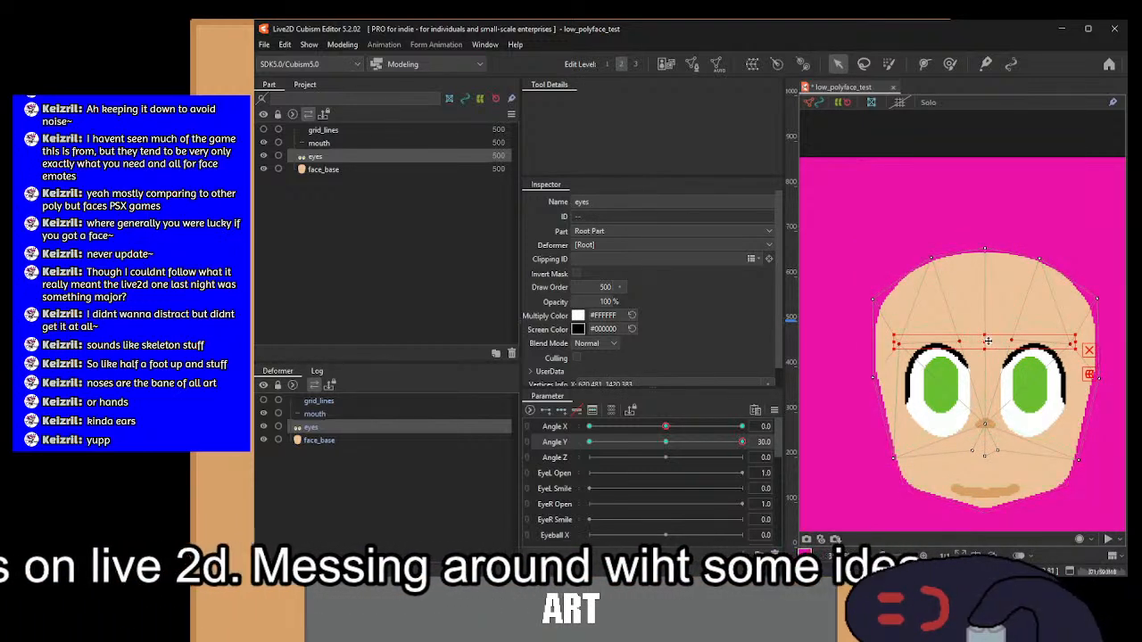
drag(988, 341, 989, 330)
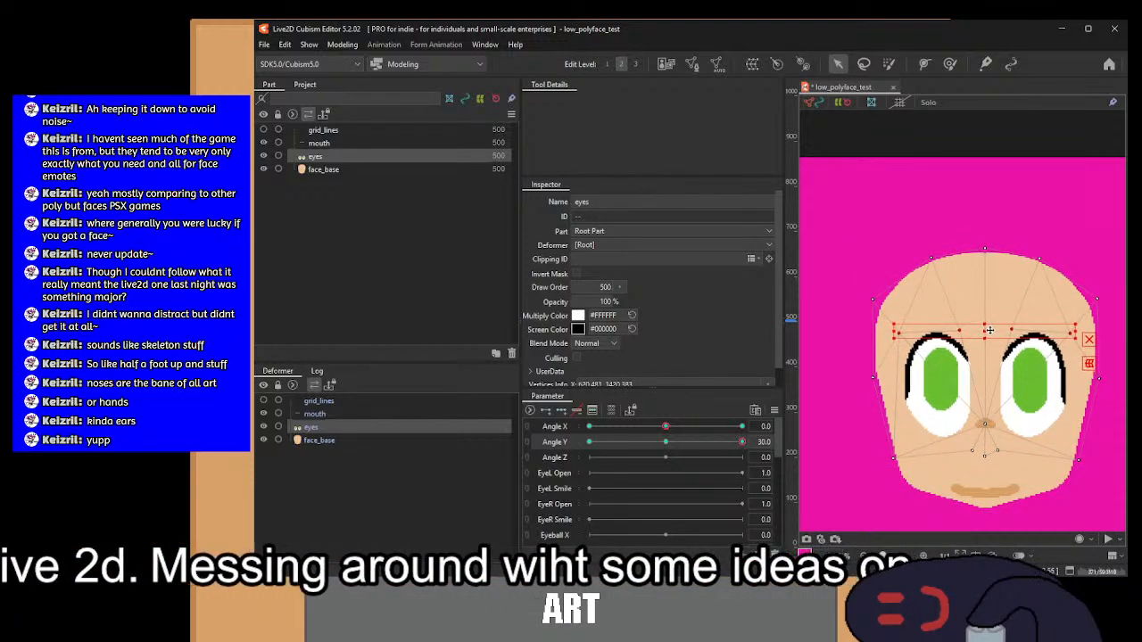
click(951, 309)
Step: Raise the two inner brow vertices of the eyes mesh further and compare them with face_base
click(308, 428)
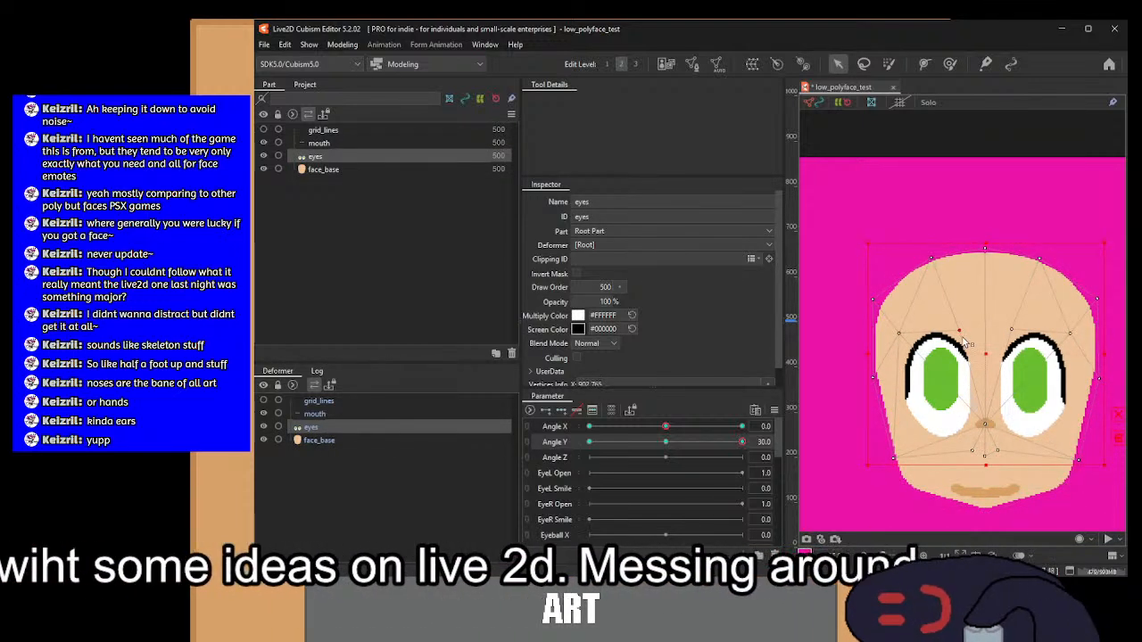
shift+click(1011, 331)
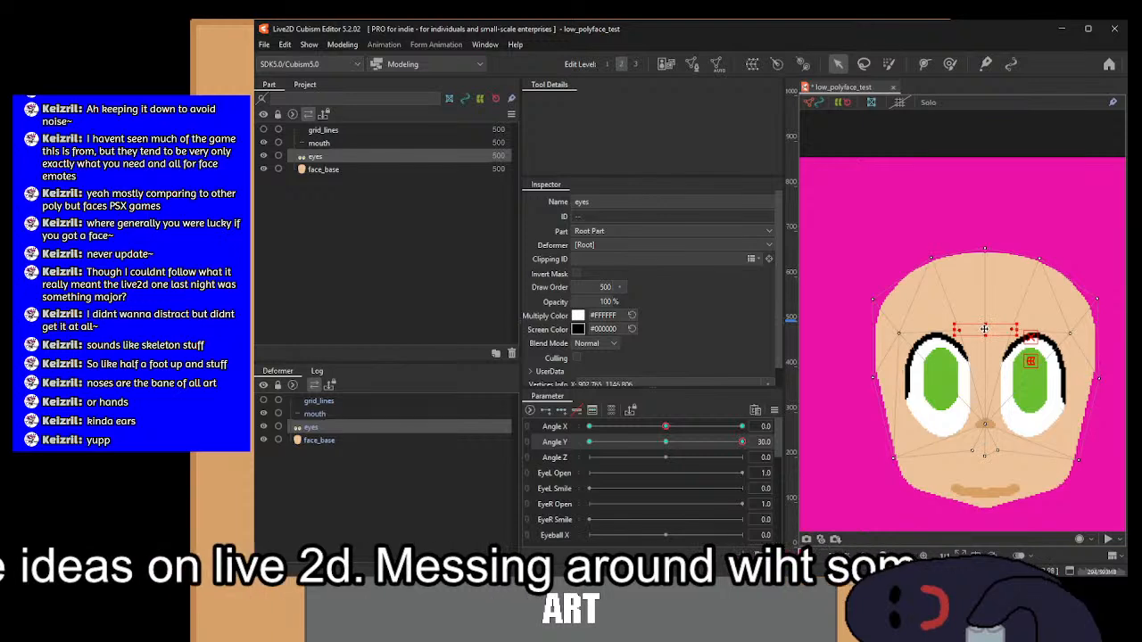
drag(984, 329, 985, 319)
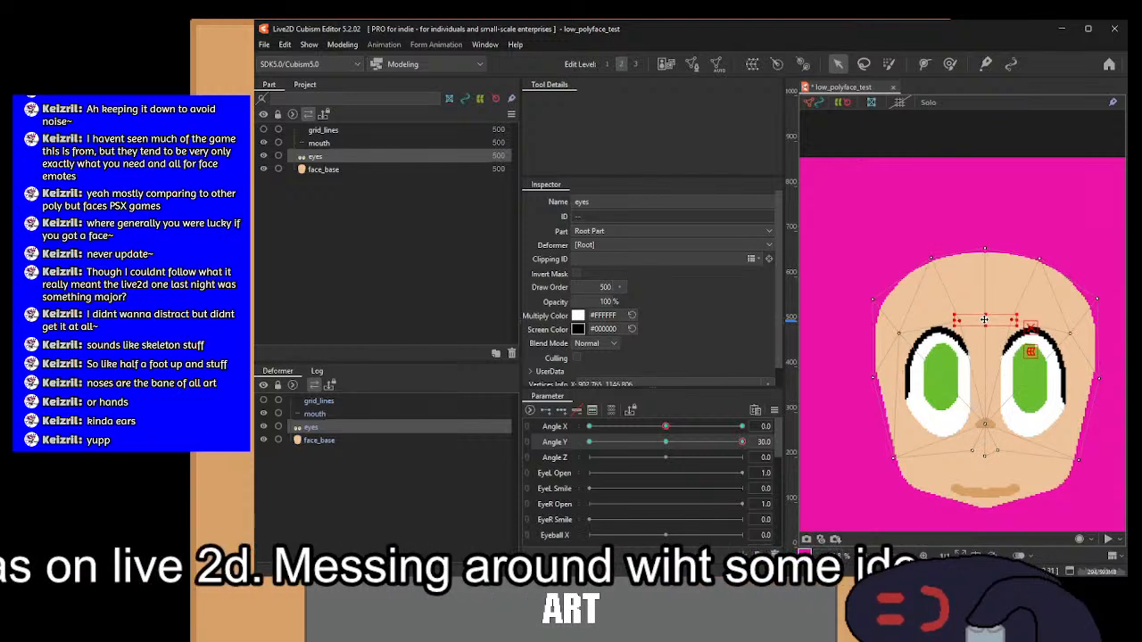
click(360, 439)
click(346, 432)
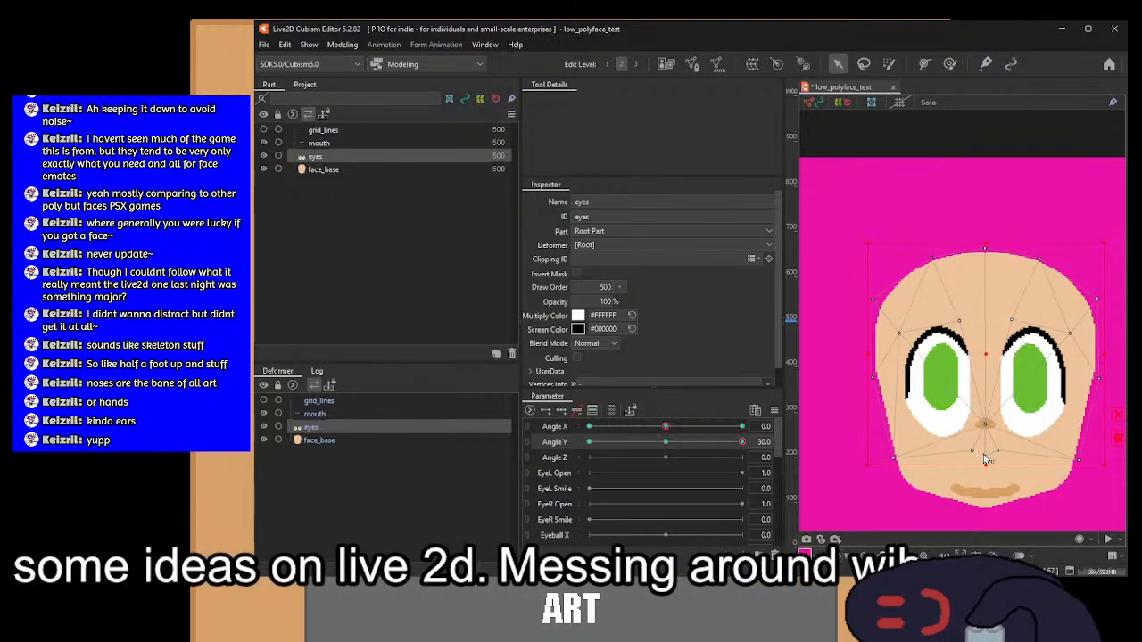
Step: Move the four nose vertices of the eyes mesh up around the nose and check them against face_base
scroll(982, 455, up, 5)
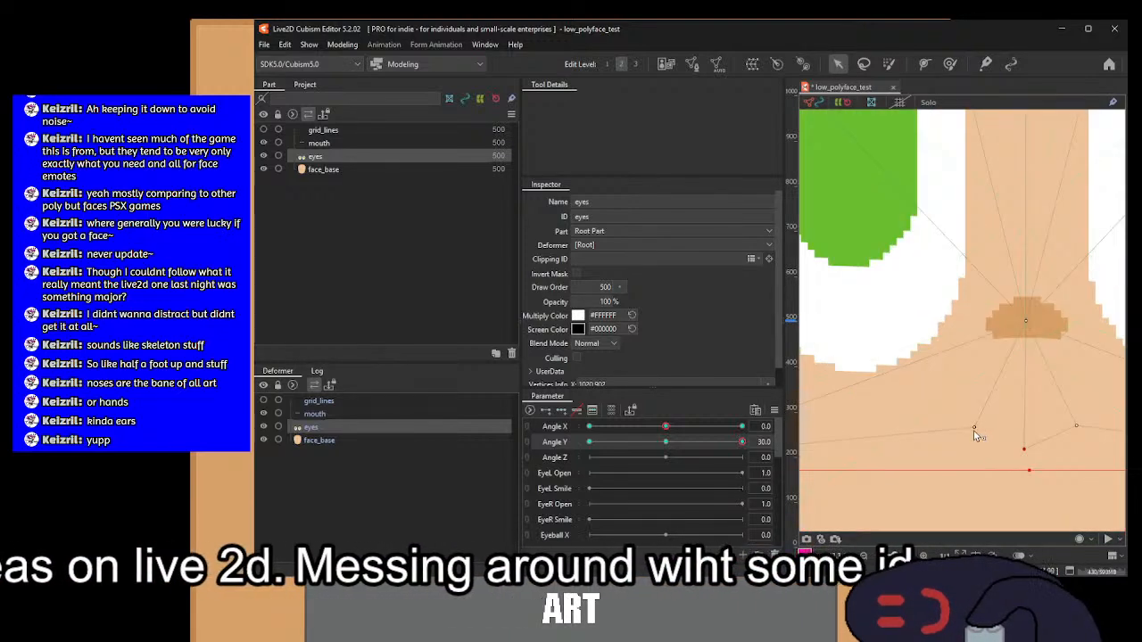
shift+click(973, 429)
shift+click(1026, 321)
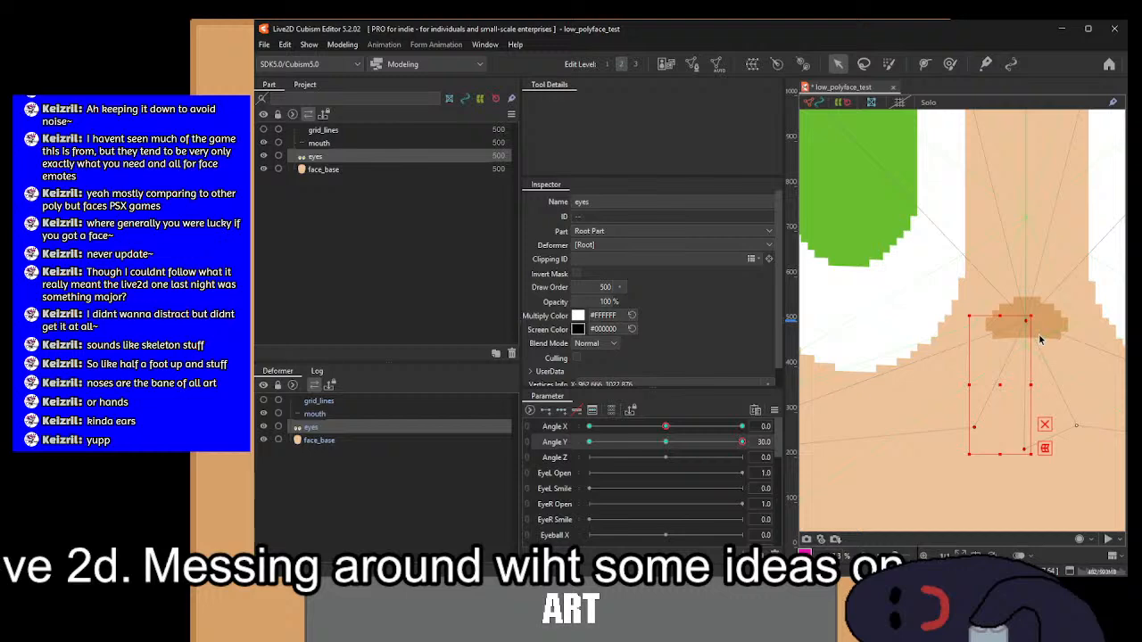
shift+click(1076, 426)
scroll(991, 410, down, 3)
scroll(990, 411, up, 1)
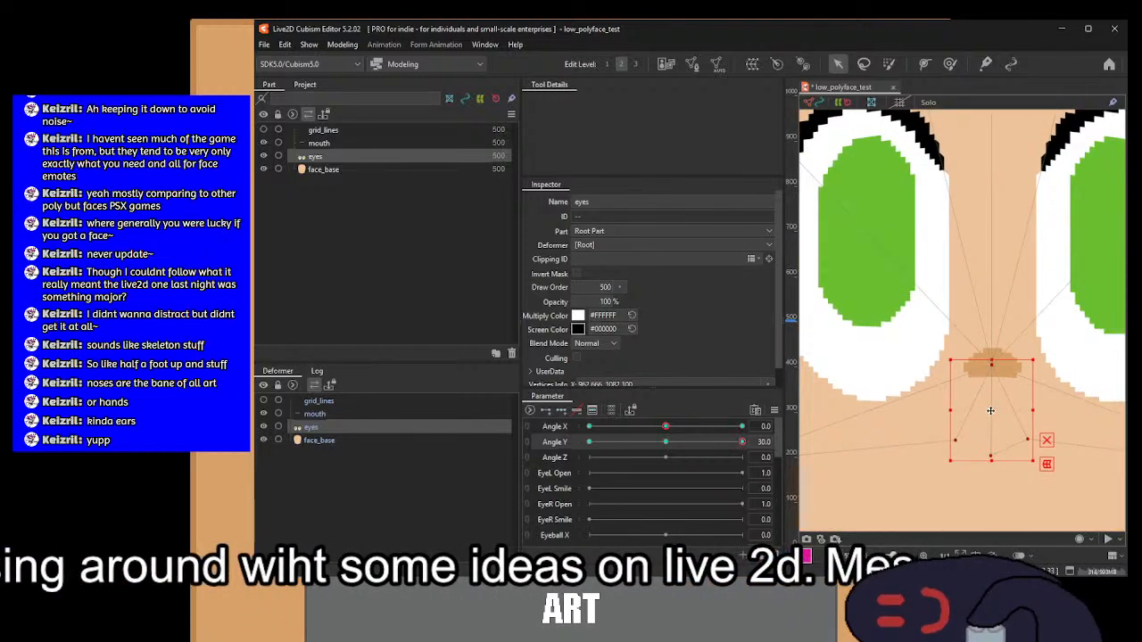
drag(991, 410, 994, 340)
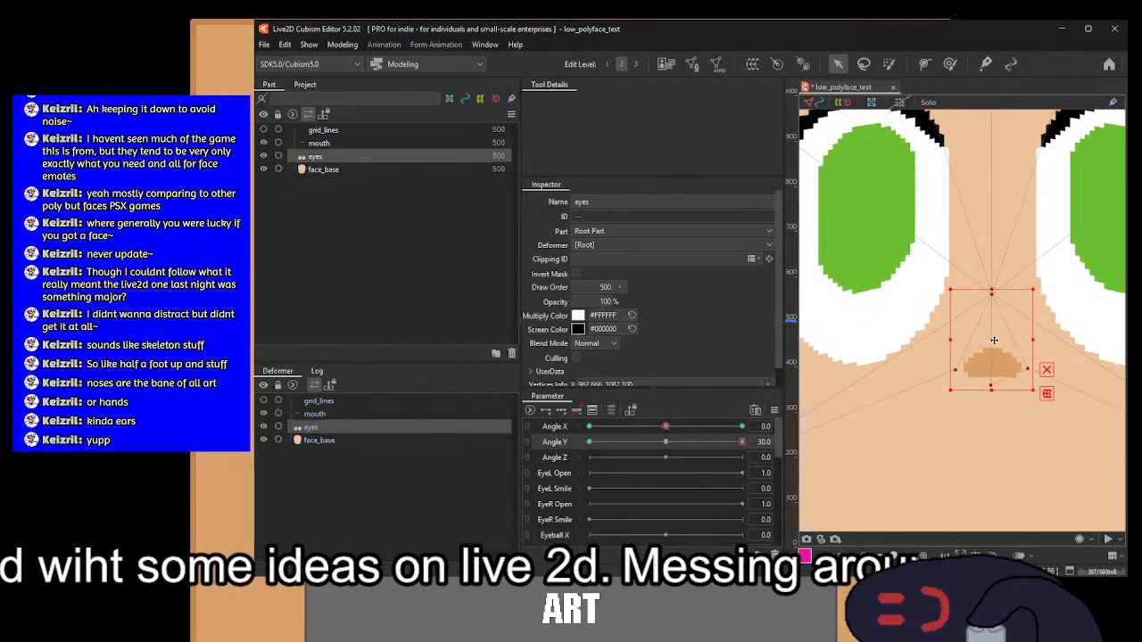
scroll(994, 339, down, 3)
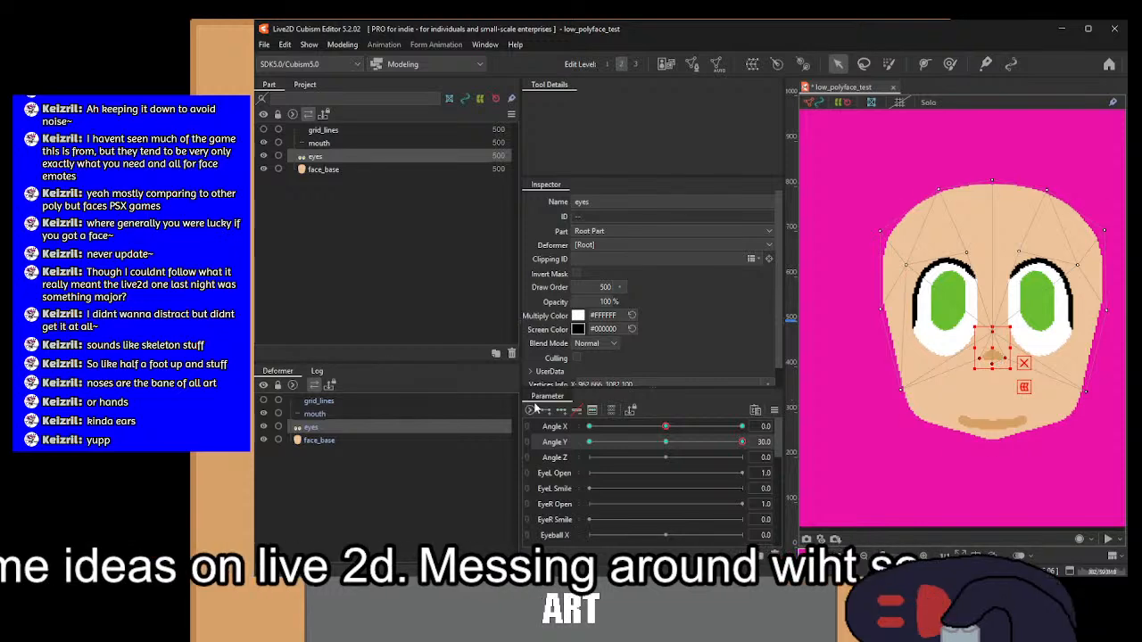
click(377, 438)
click(372, 428)
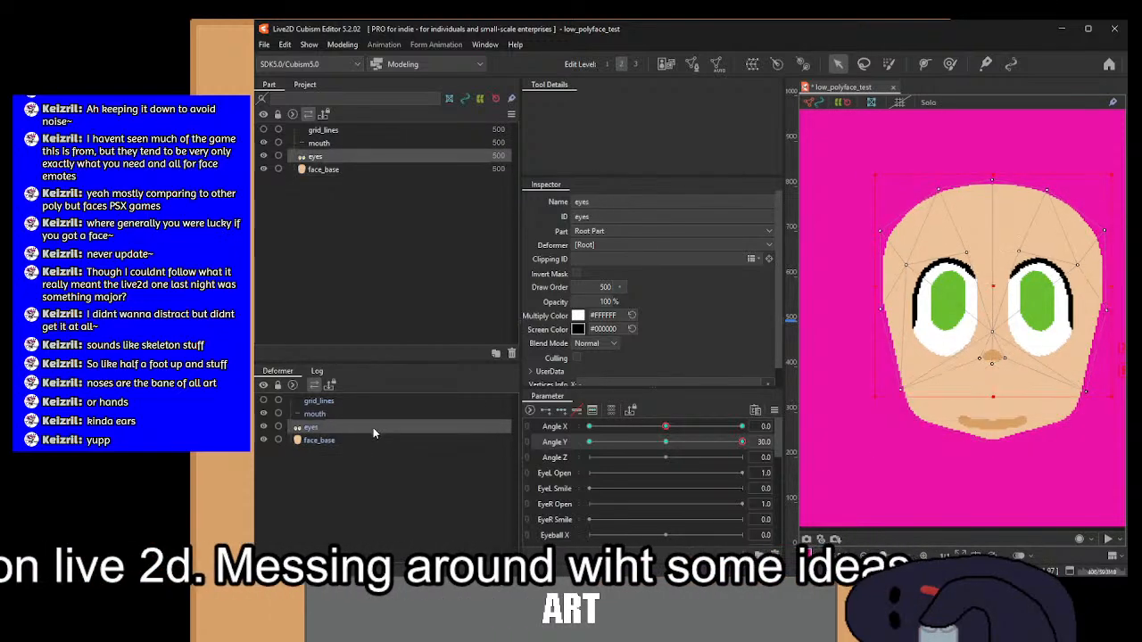
Step: Sweep Angle Y from 30 back to 0 to check how the face and eyes move together
click(375, 438)
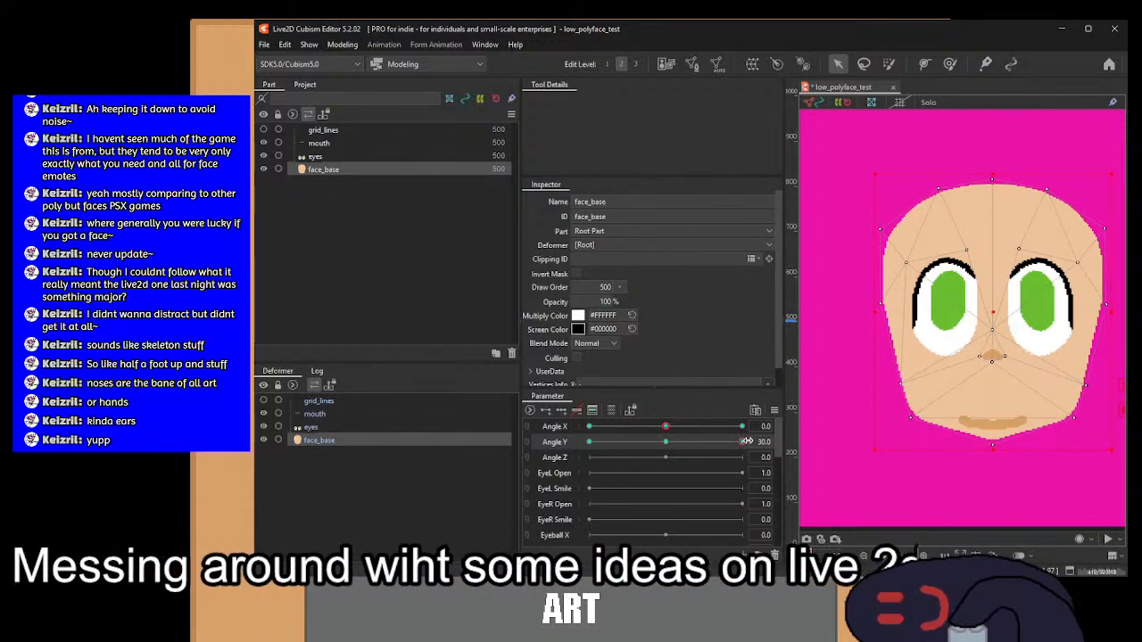
drag(748, 441, 656, 445)
click(676, 443)
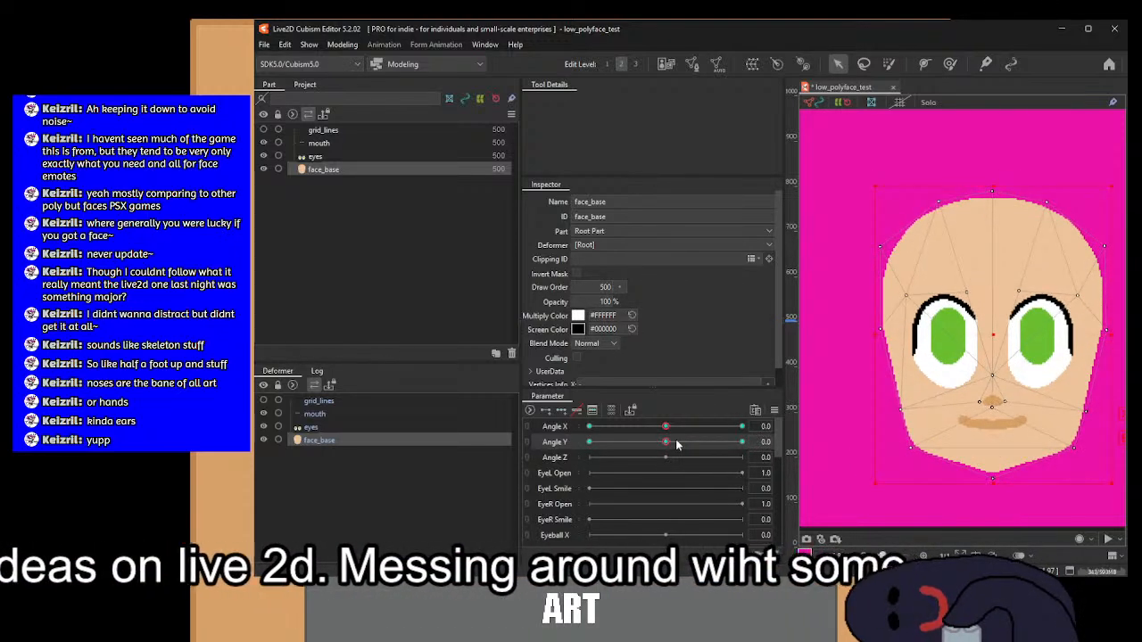
Step: At Angle Y 30, move the mouth mesh up onto the lower face and raise its lower edge toward the chin
click(315, 414)
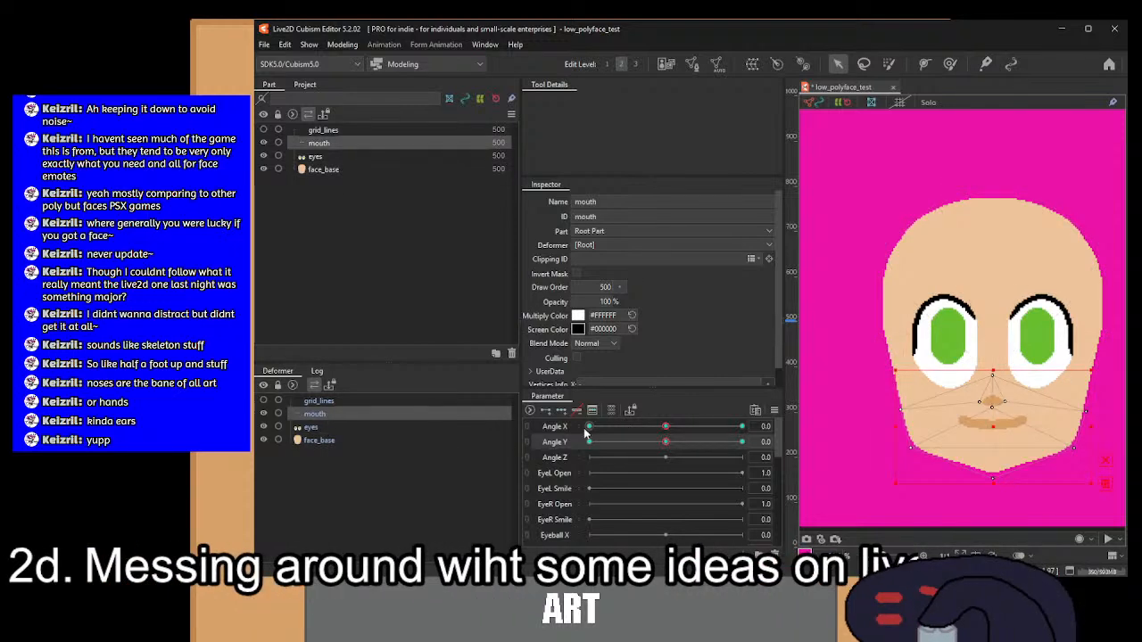
click(742, 443)
scroll(993, 419, up, 2)
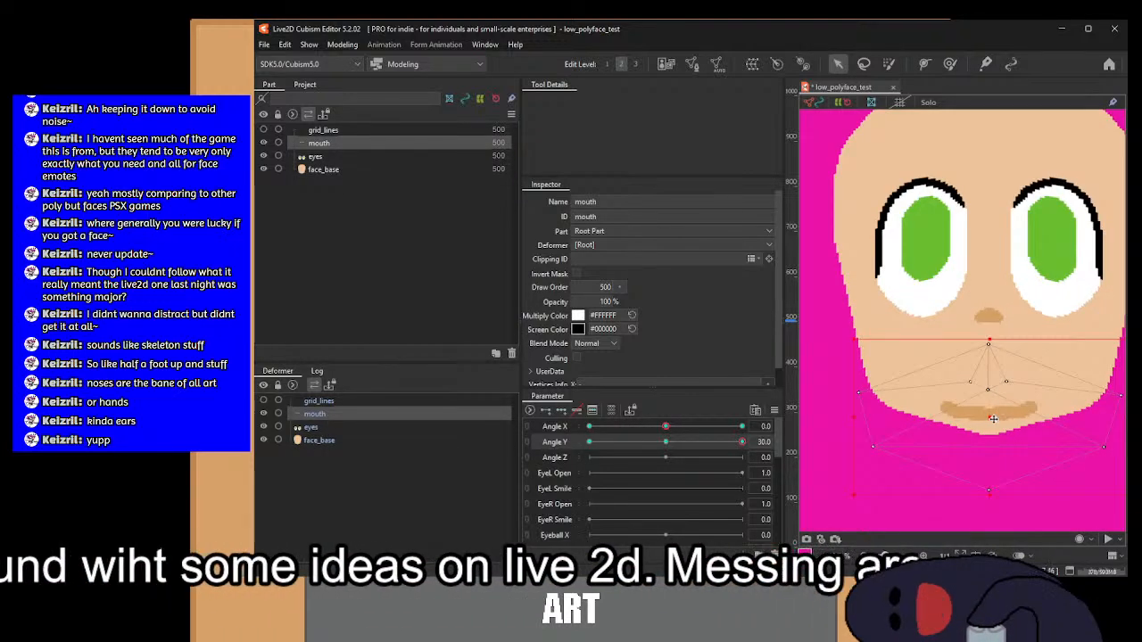
drag(993, 418, 995, 390)
mouse_move(997, 376)
mouse_down()
mouse_move(999, 362)
mouse_move(1000, 379)
mouse_up()
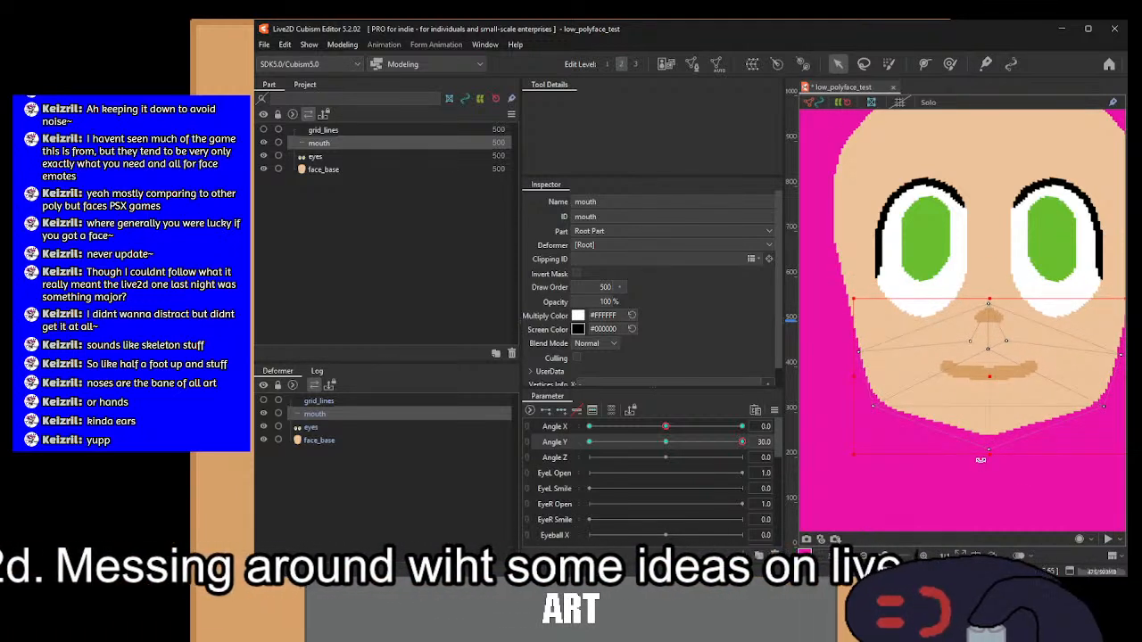
drag(991, 452, 992, 438)
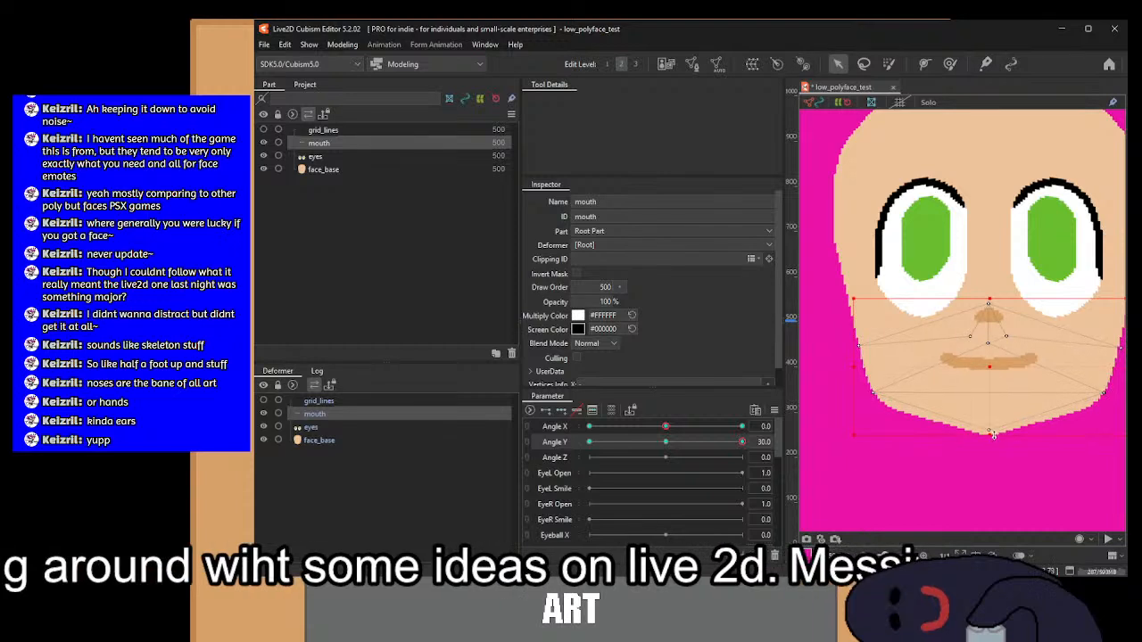
Step: Compare the mouth mesh with face_base and stretch its lower edge down to match the chin vertex
click(343, 439)
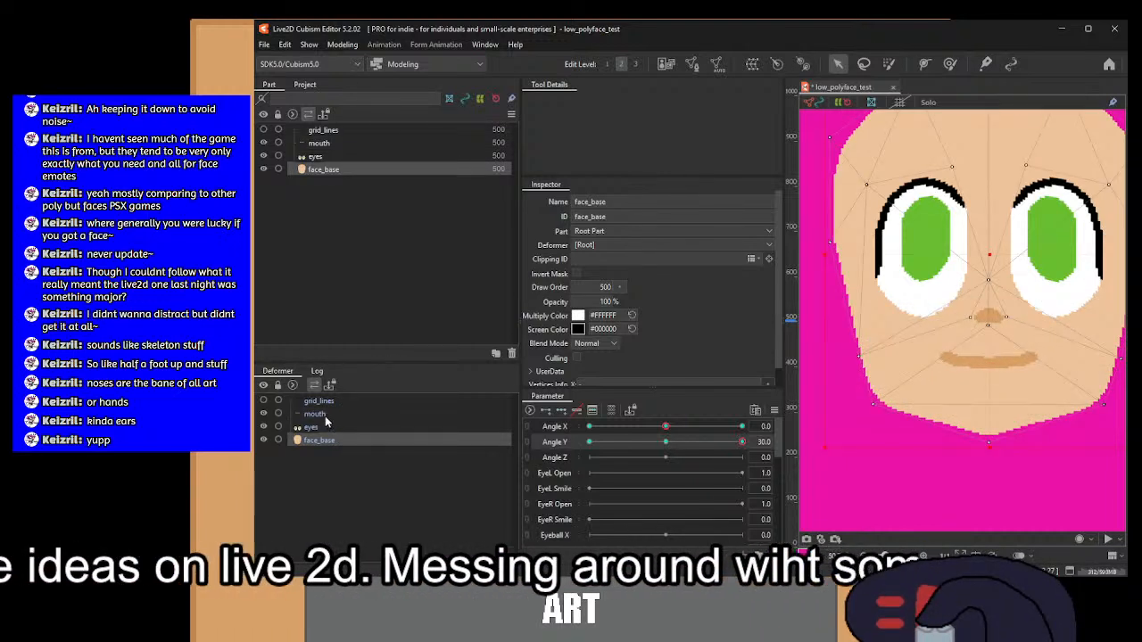
click(325, 416)
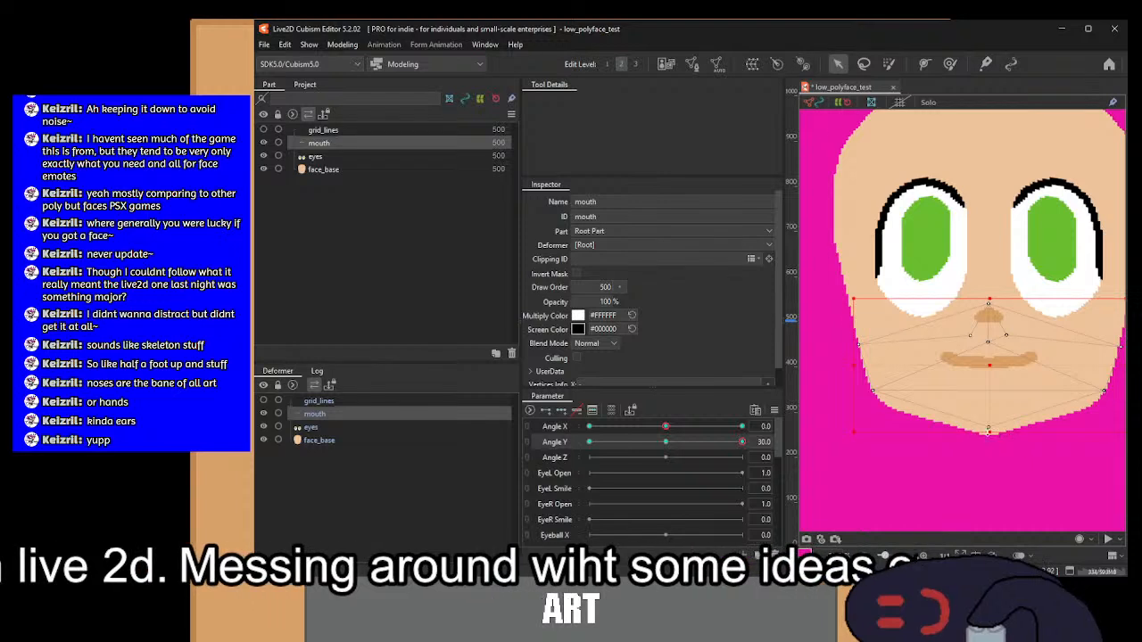
drag(988, 434, 989, 448)
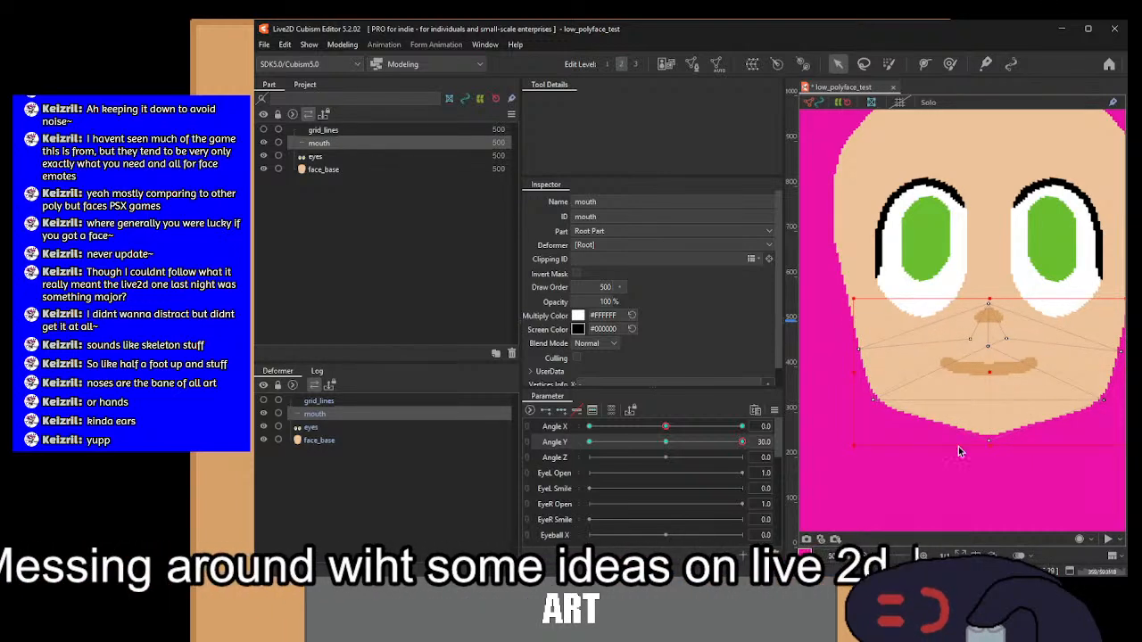
click(344, 438)
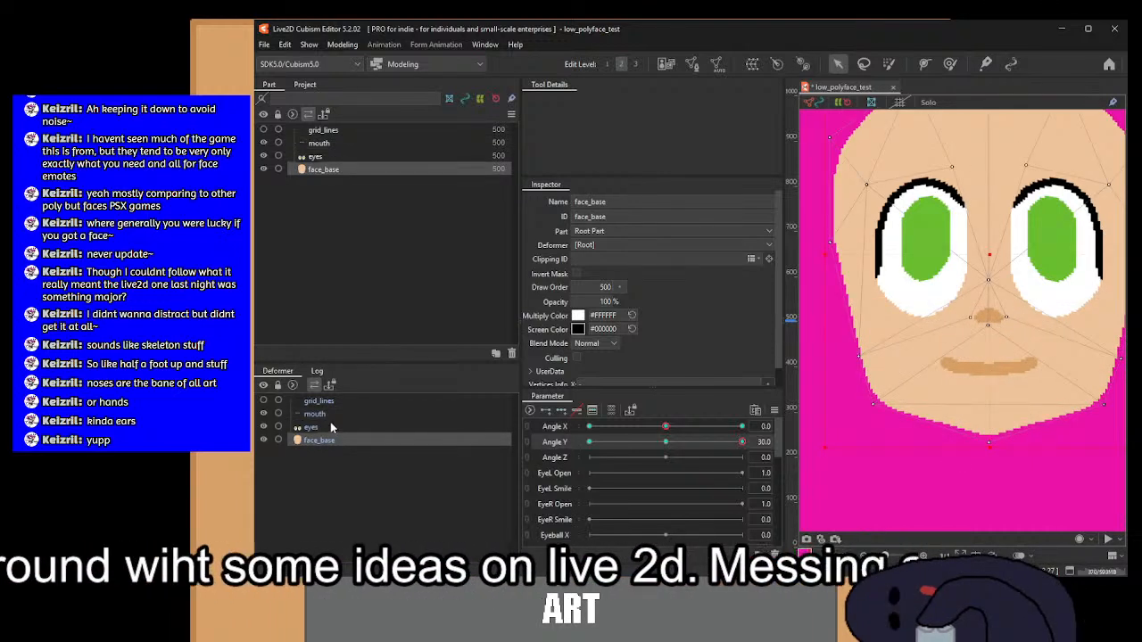
Step: Compare the mouth mesh with face_base and move the mouth mesh's four nose vertices up to match
click(330, 429)
click(327, 443)
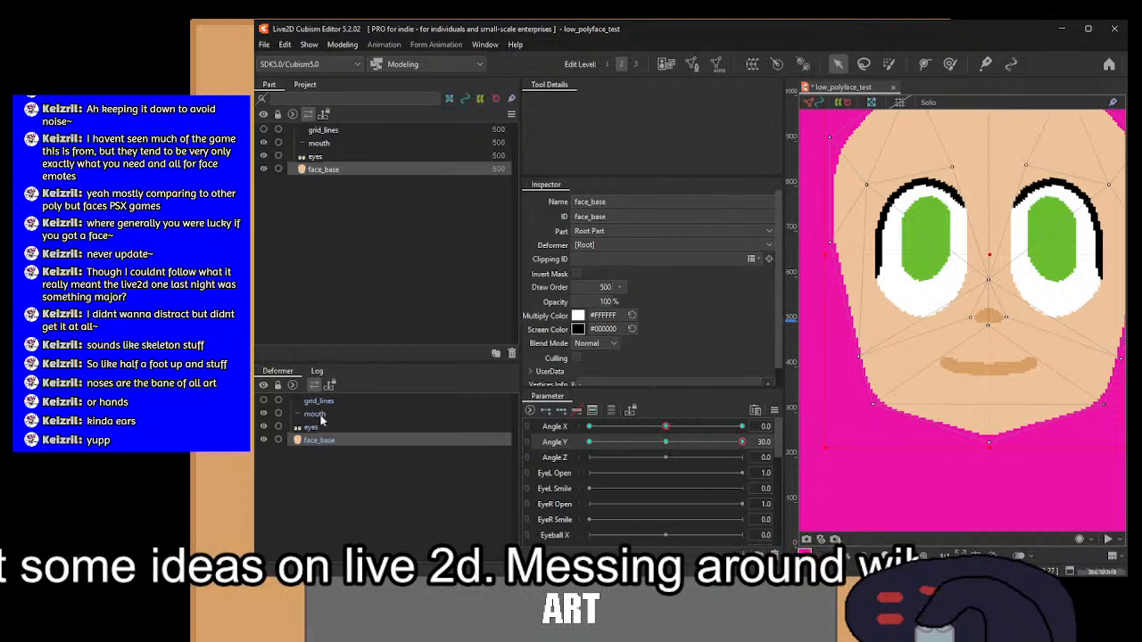
click(319, 413)
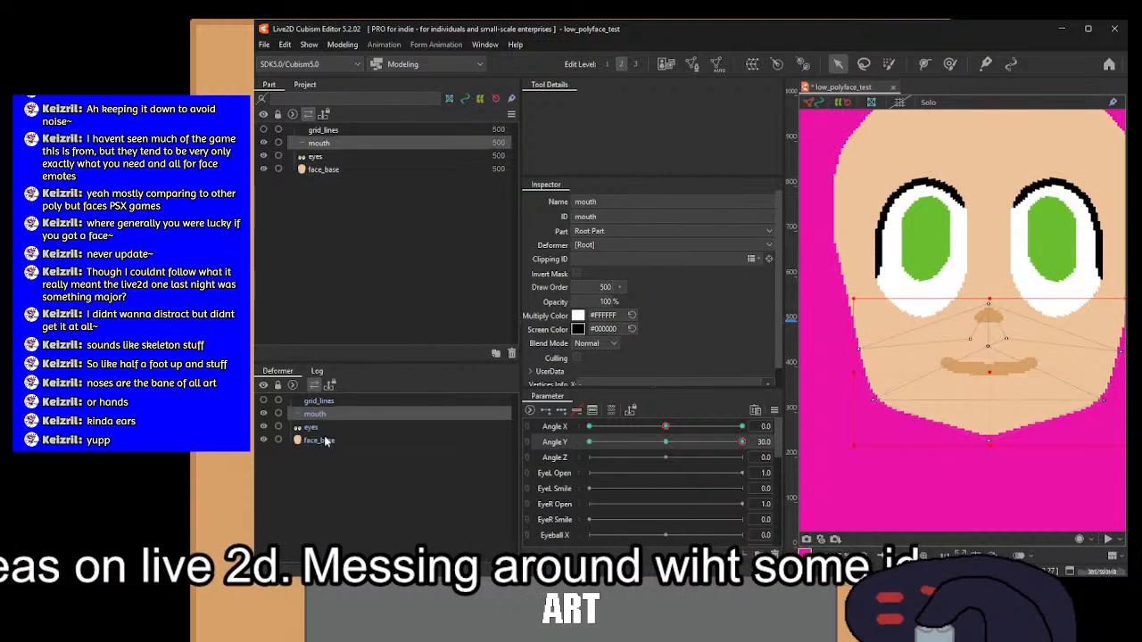
click(326, 443)
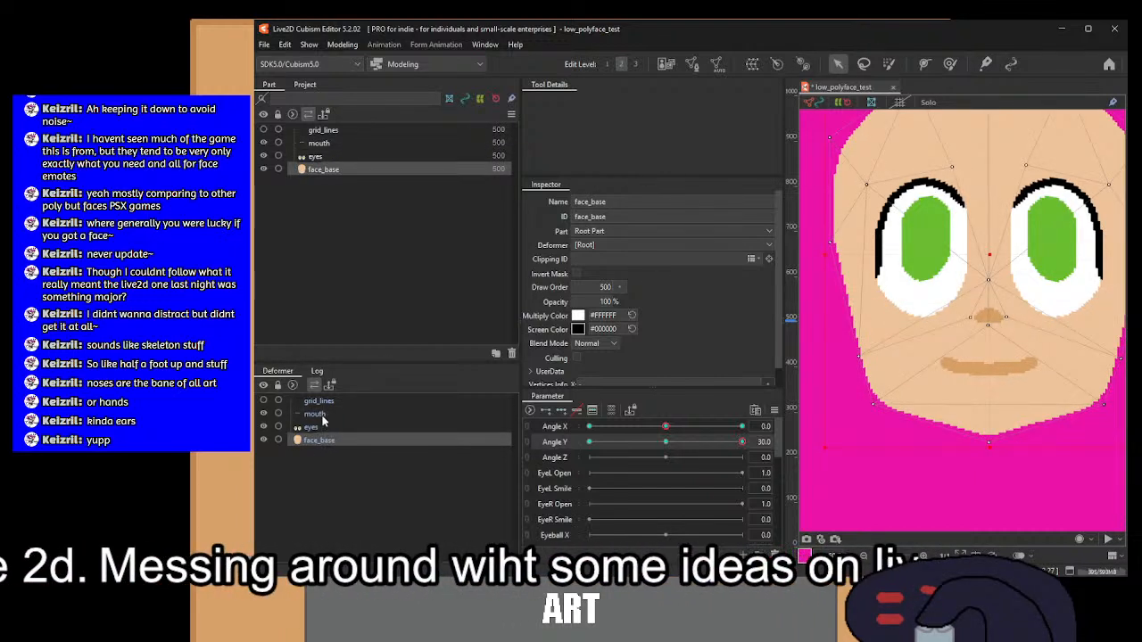
click(323, 415)
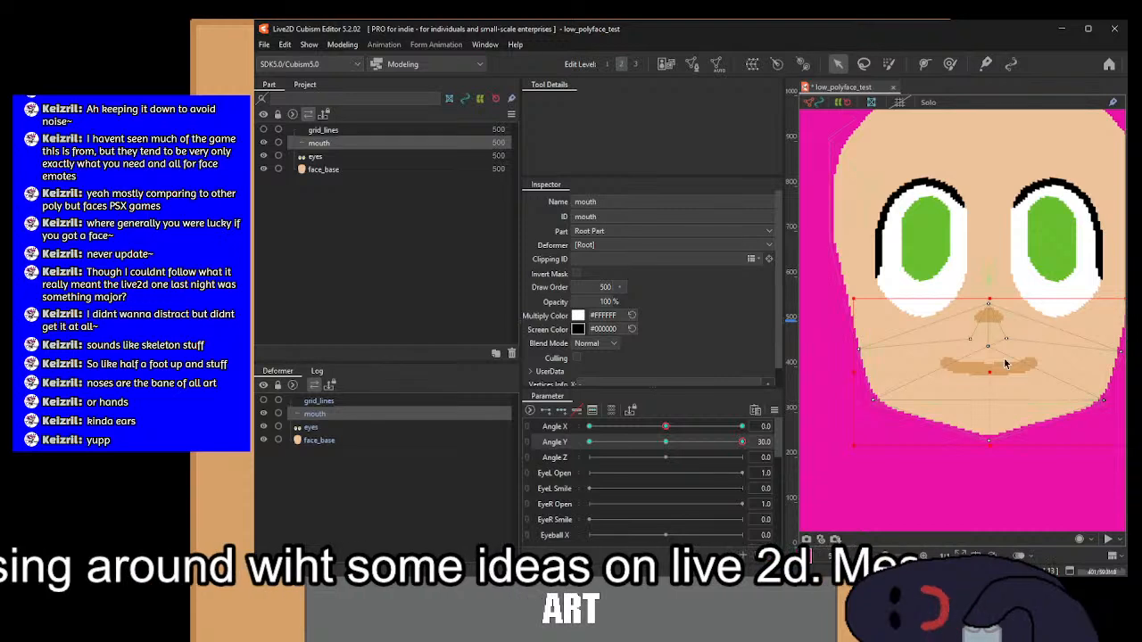
scroll(998, 349, up, 3)
drag(919, 265, 1028, 376)
drag(971, 314, 981, 280)
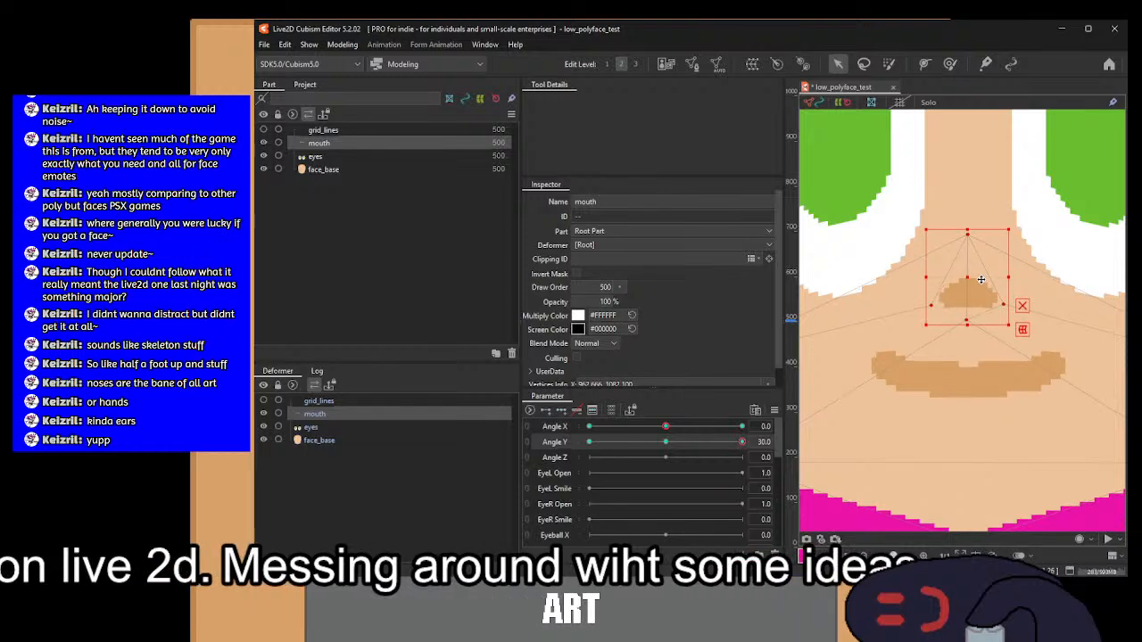
scroll(982, 284, down, 3)
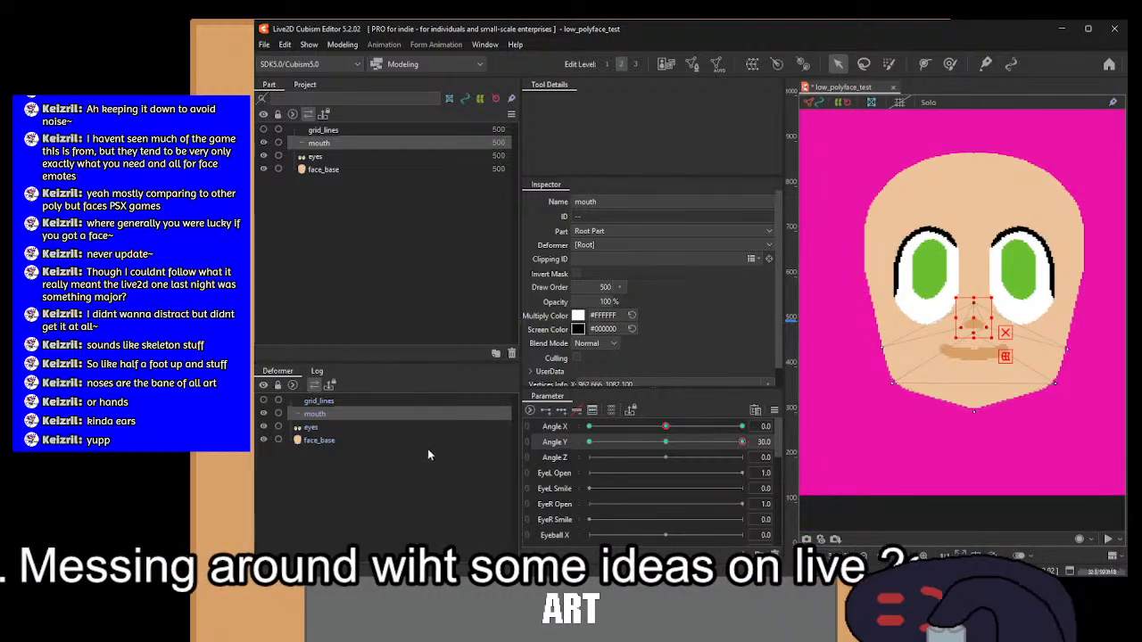
Step: Return Angle Y to 0, temporarily combine Angle X and Angle Y, and sweep them together to check the mouth's motion
drag(741, 442, 669, 443)
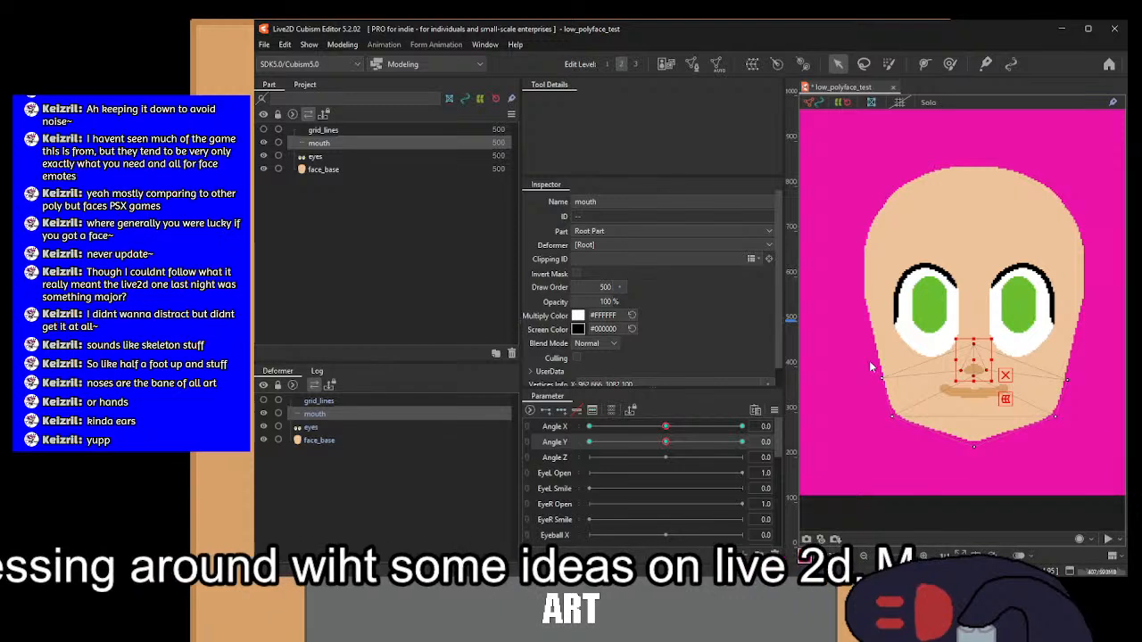
click(669, 425)
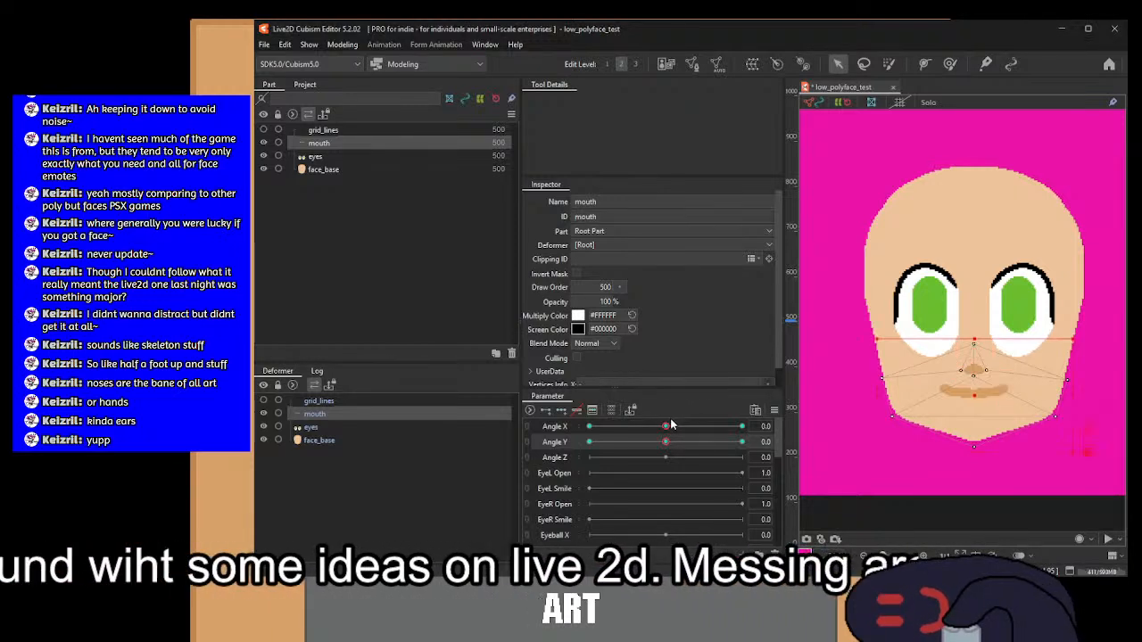
click(526, 426)
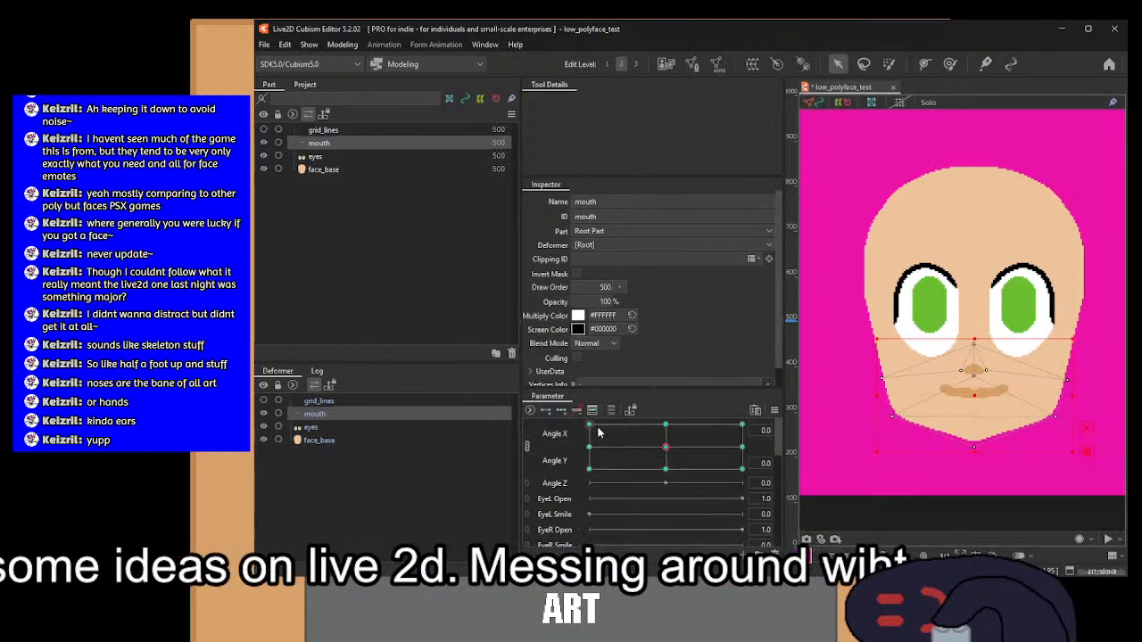
mouse_move(666, 448)
mouse_down()
mouse_move(609, 445)
mouse_move(550, 400)
mouse_move(615, 455)
mouse_move(688, 489)
mouse_move(840, 440)
mouse_move(565, 482)
mouse_move(772, 476)
mouse_move(684, 483)
mouse_move(666, 448)
mouse_up()
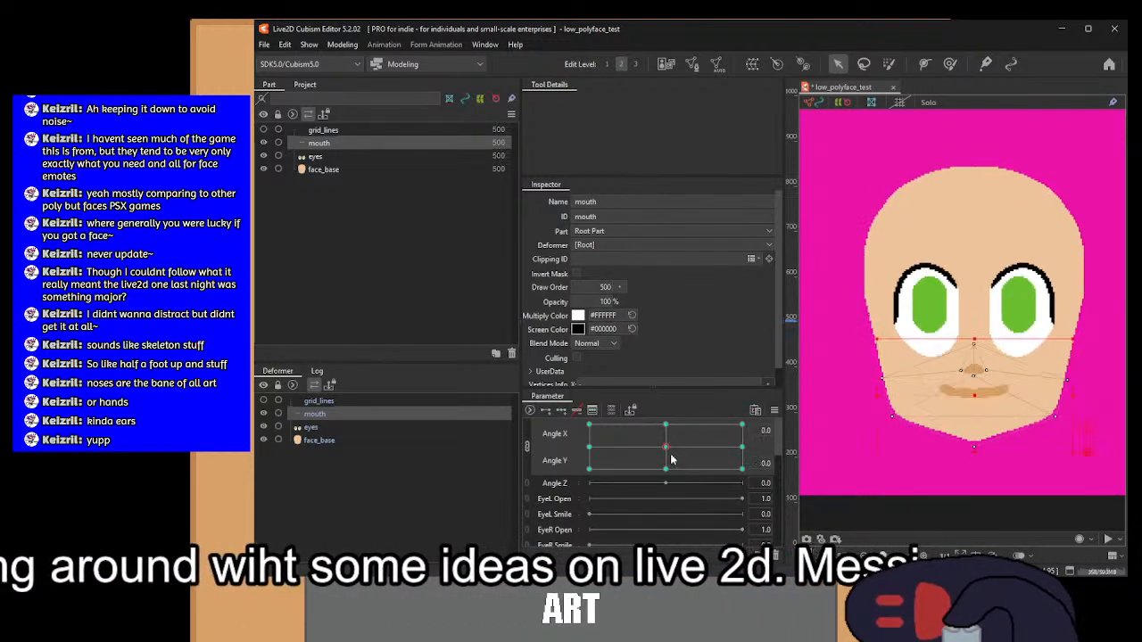
click(526, 446)
Step: Combine Angle X and Angle Y, check the face at both upward corners (X 30 and -30, Y 30), then return to 0 and separate them
click(351, 425)
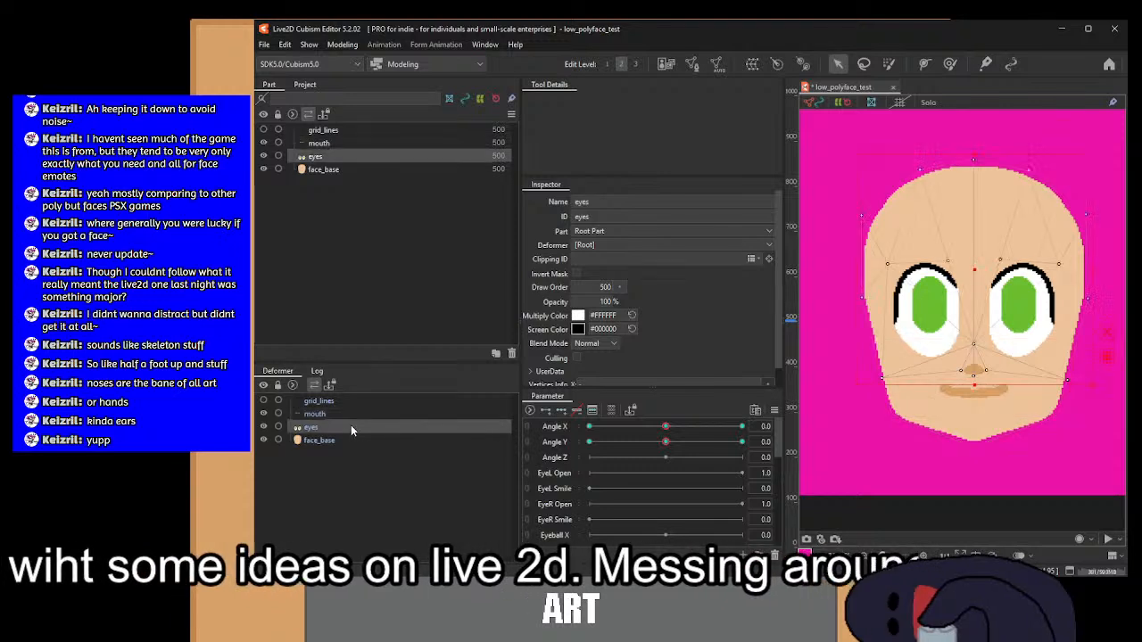
ctrl+click(339, 439)
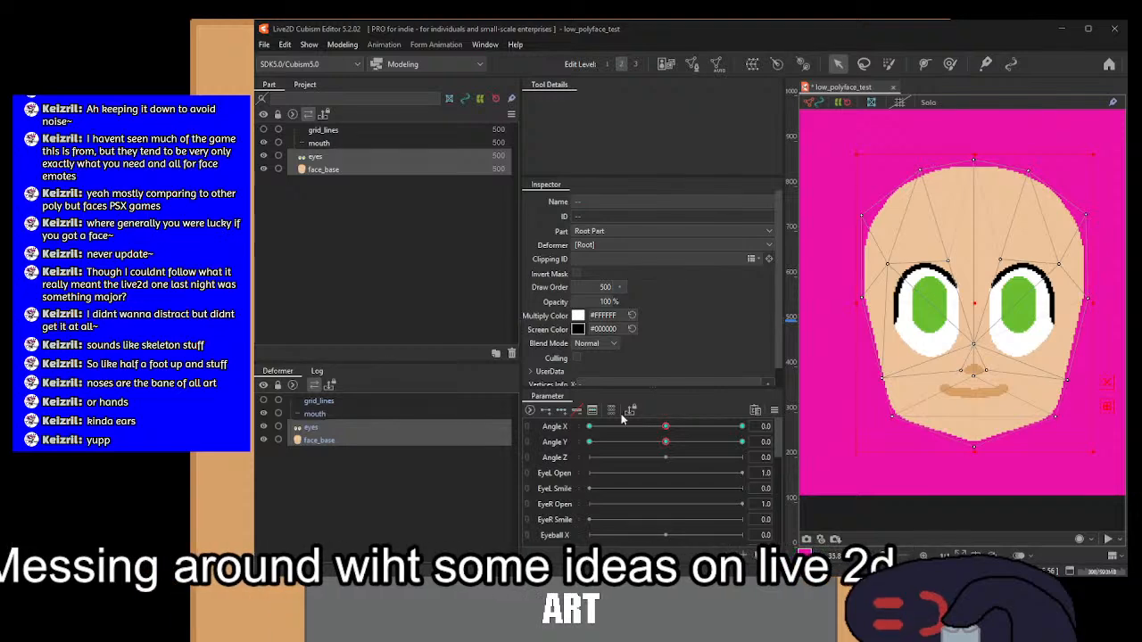
click(527, 427)
drag(665, 448, 771, 406)
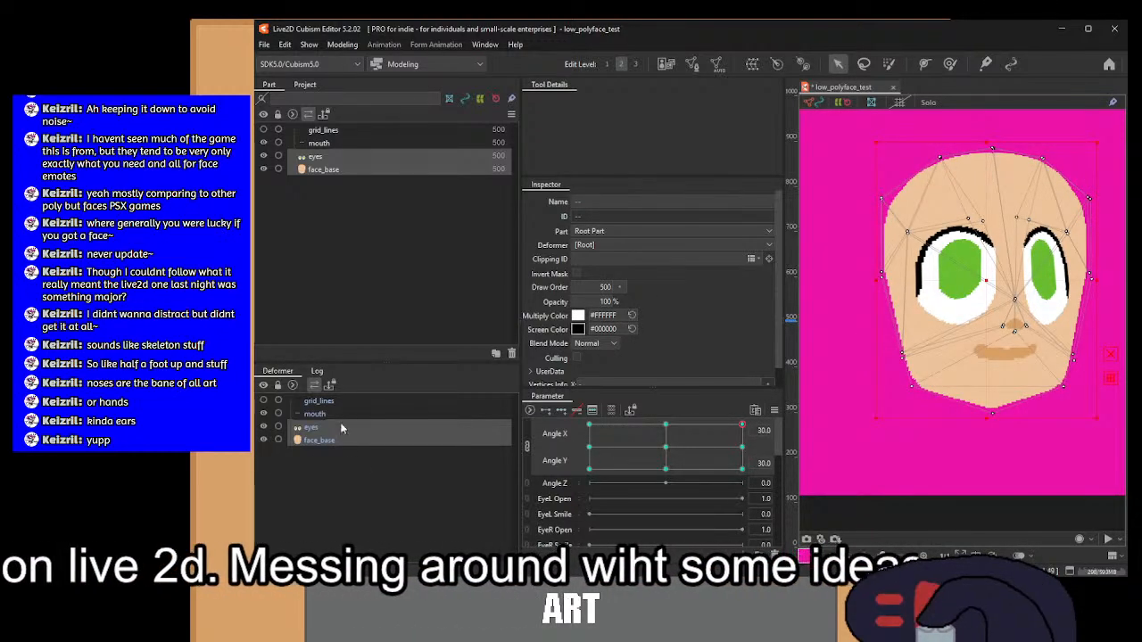
click(320, 401)
drag(661, 452, 574, 413)
click(874, 474)
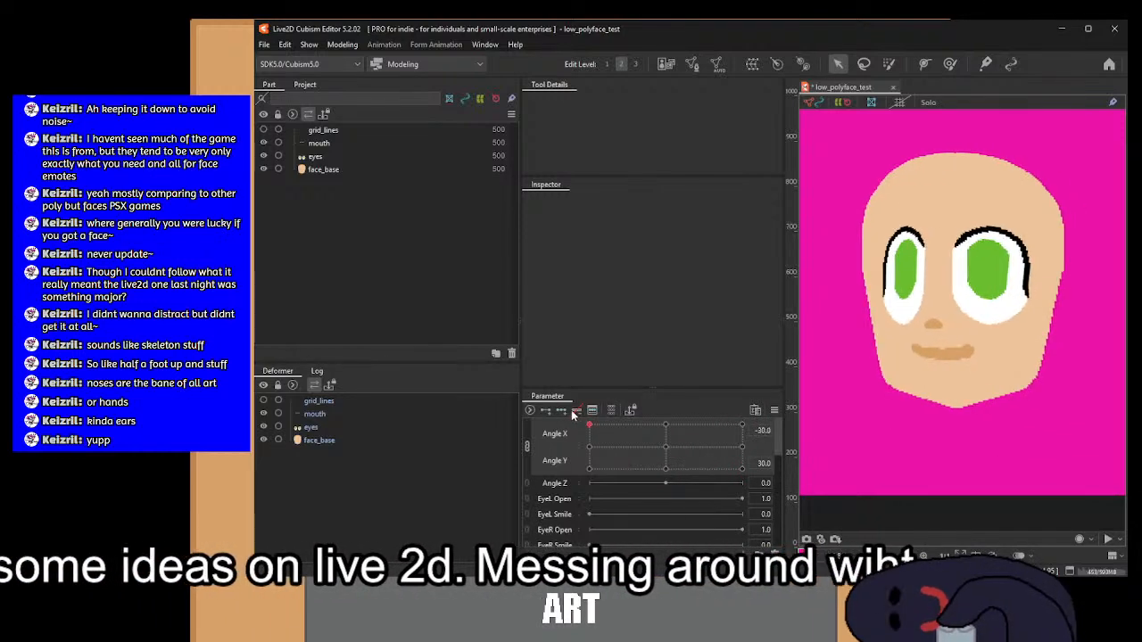
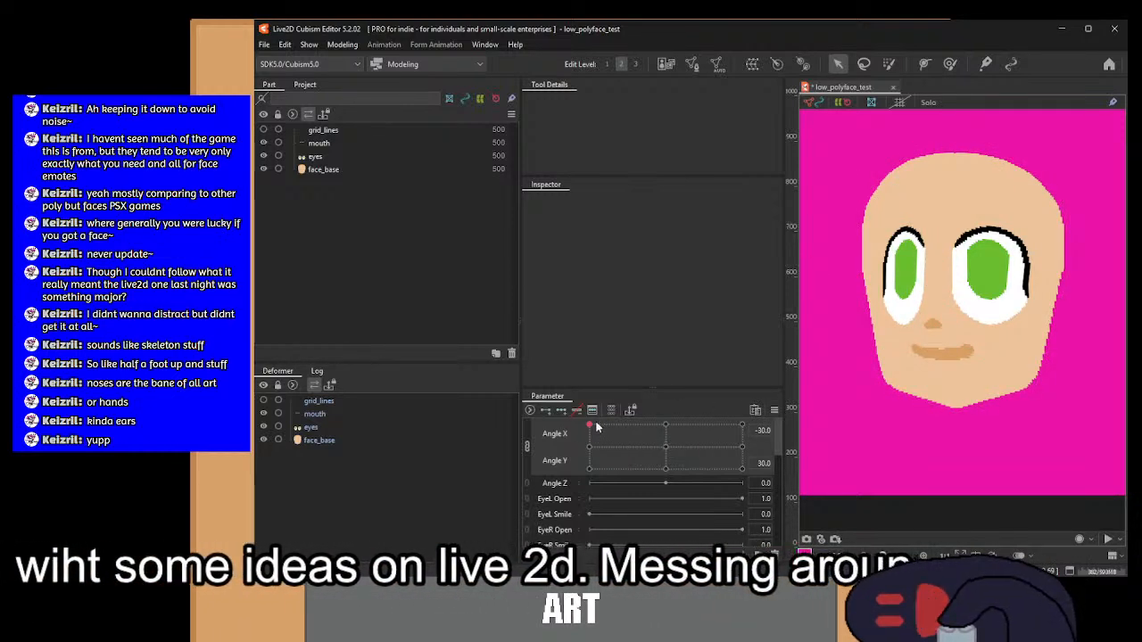
drag(597, 426, 775, 390)
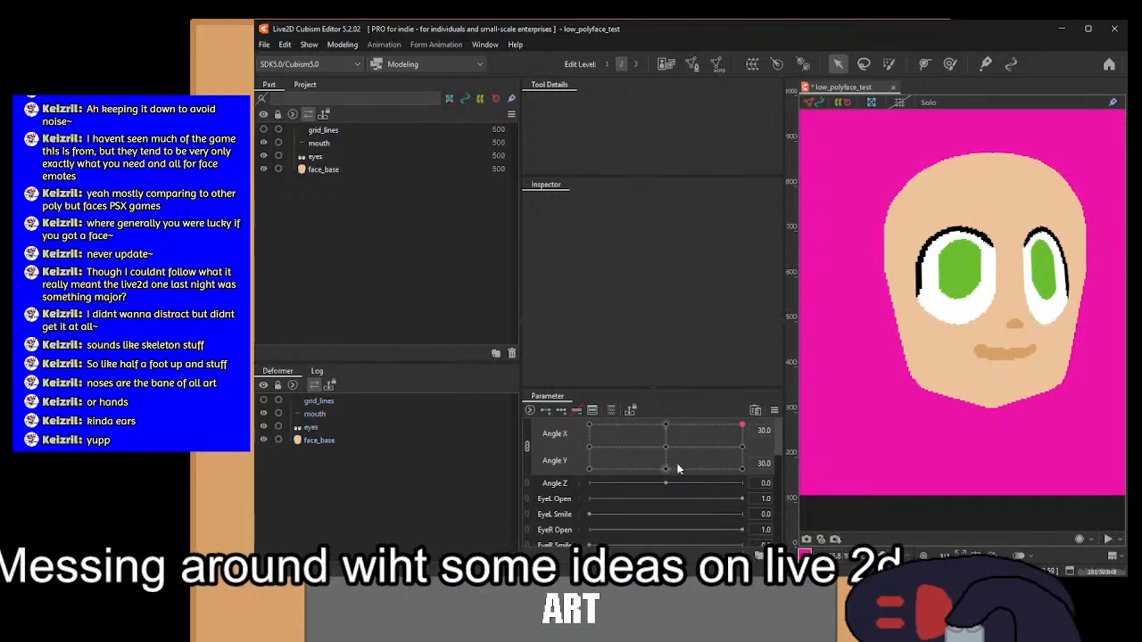
drag(678, 468, 671, 452)
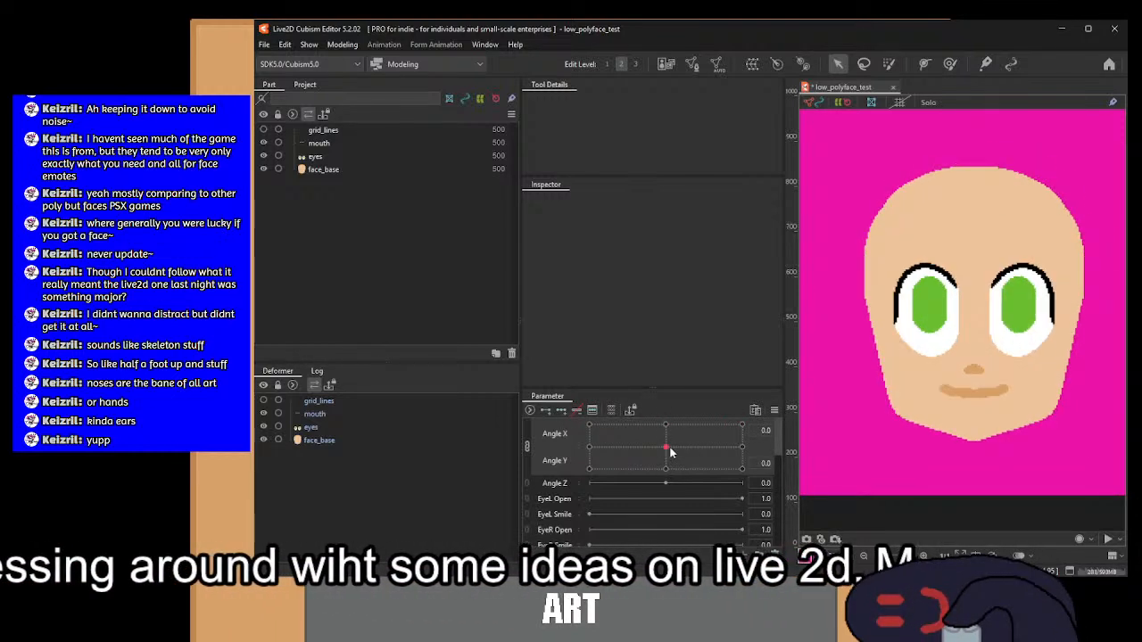
click(527, 446)
Step: At Angle X -30, move the three face_base vertices at the left temple and cheek inward to narrow that side of the face
click(589, 427)
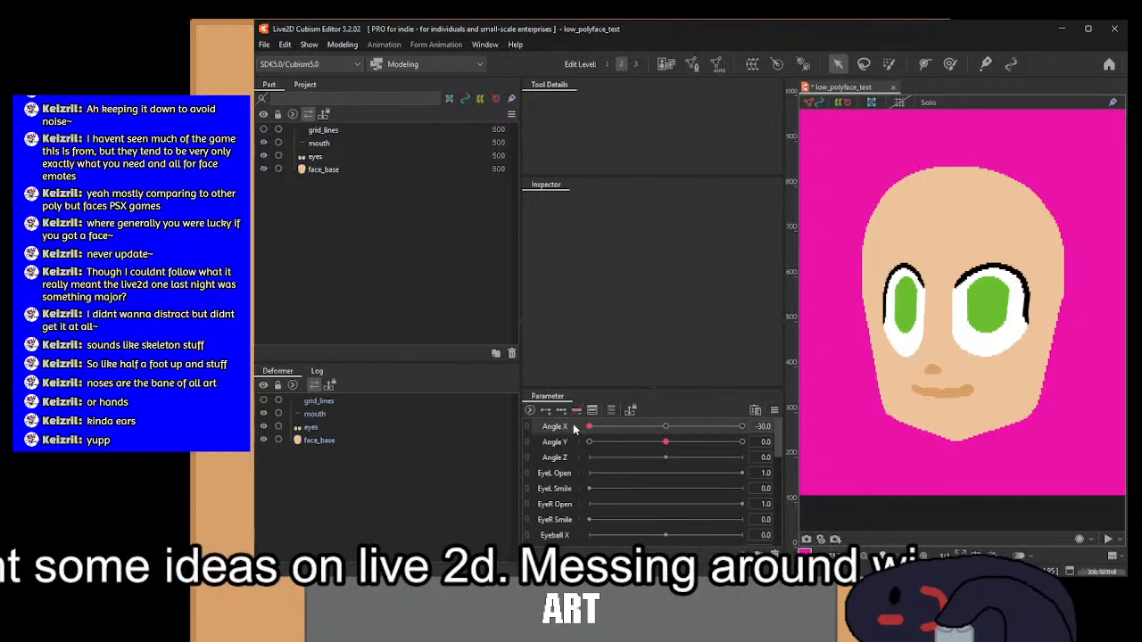
click(319, 441)
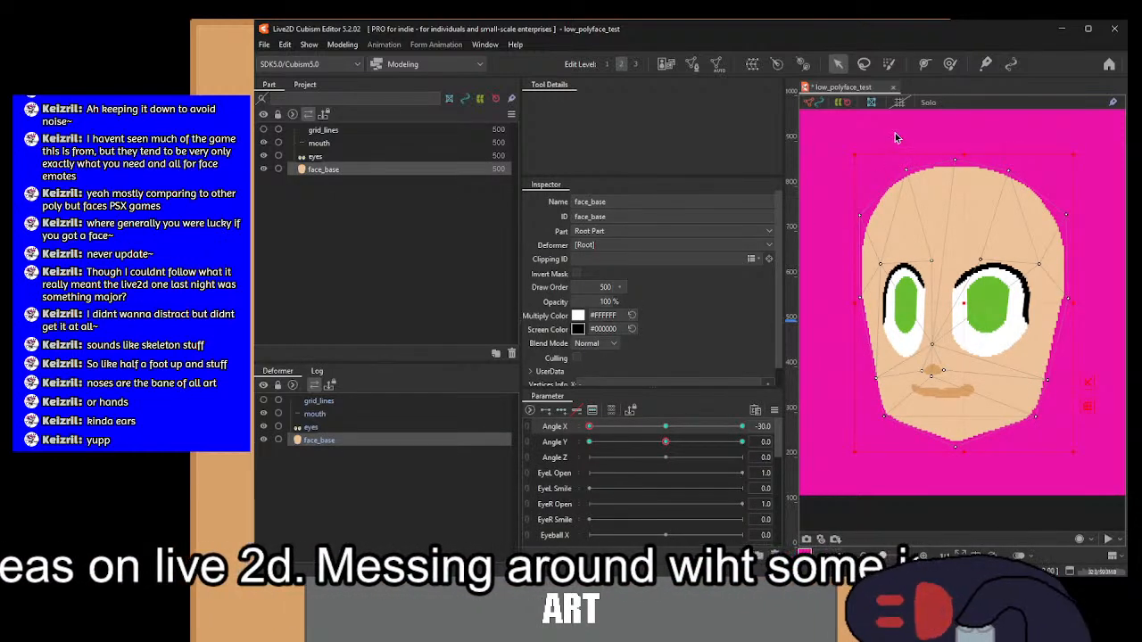
scroll(856, 148, up, 3)
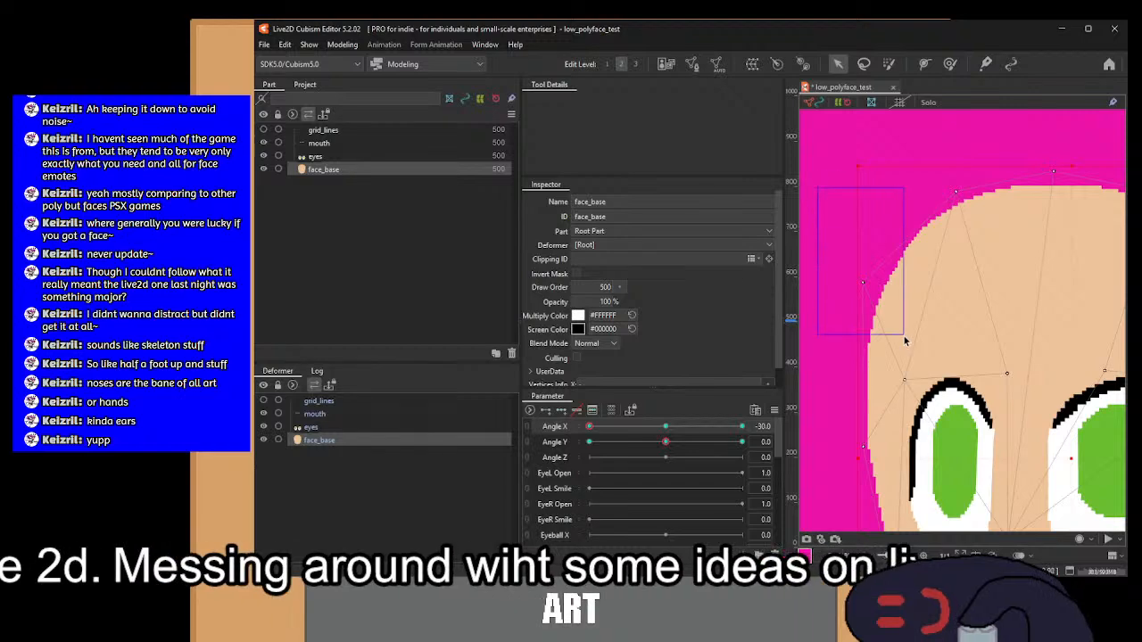
scroll(881, 310, down, 3)
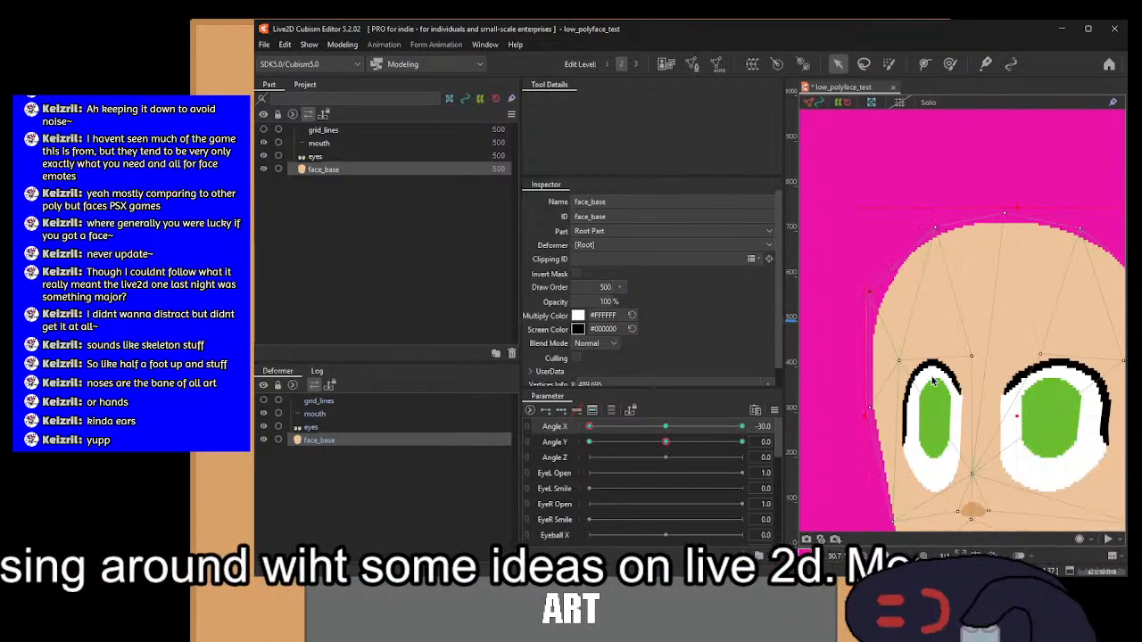
scroll(850, 337, up, 3)
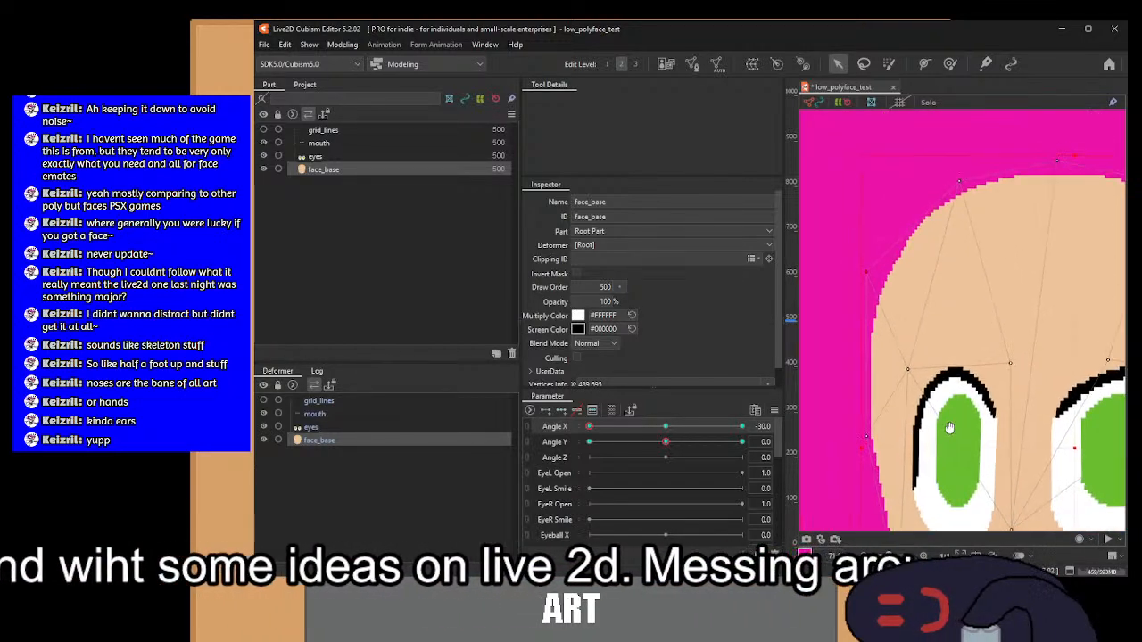
drag(870, 308, 824, 153)
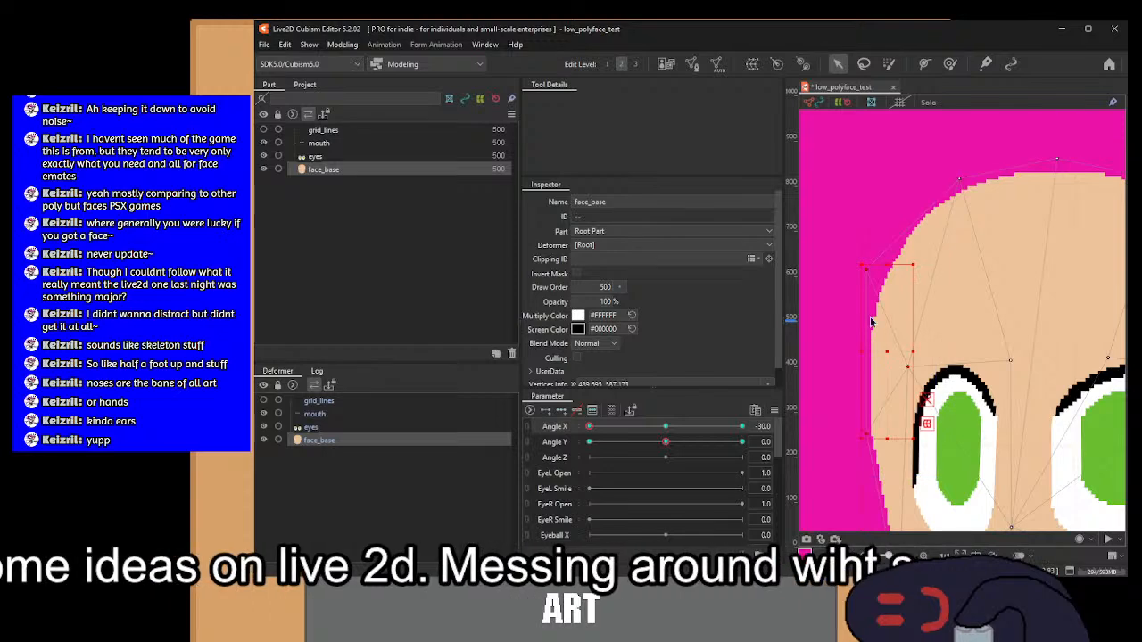
drag(888, 355, 900, 353)
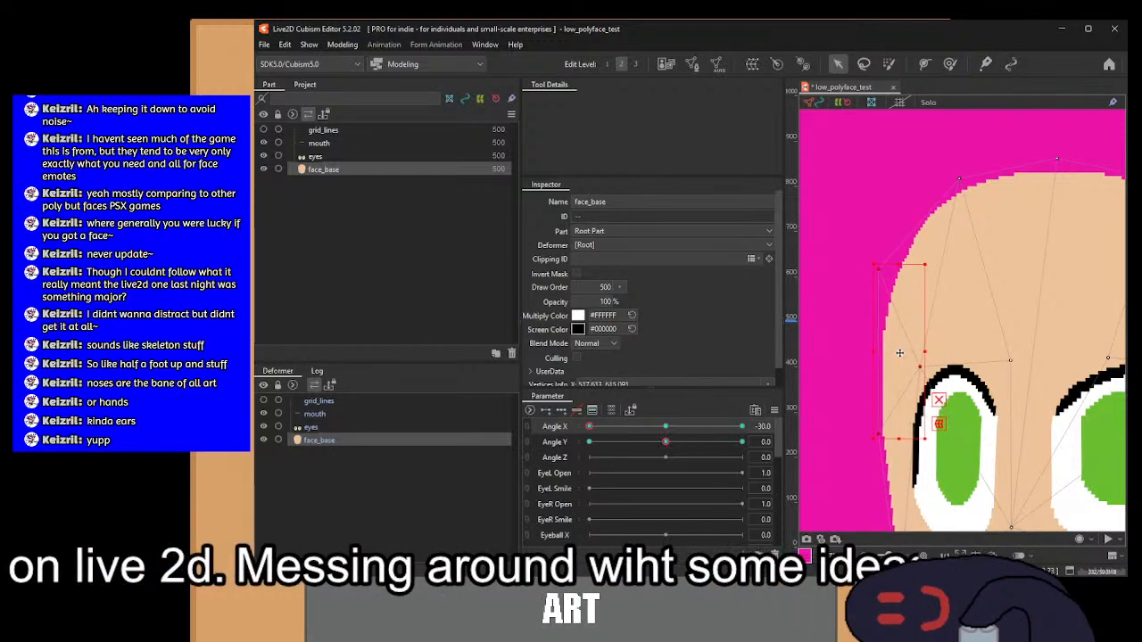
scroll(902, 351, down, 3)
scroll(906, 353, up, 3)
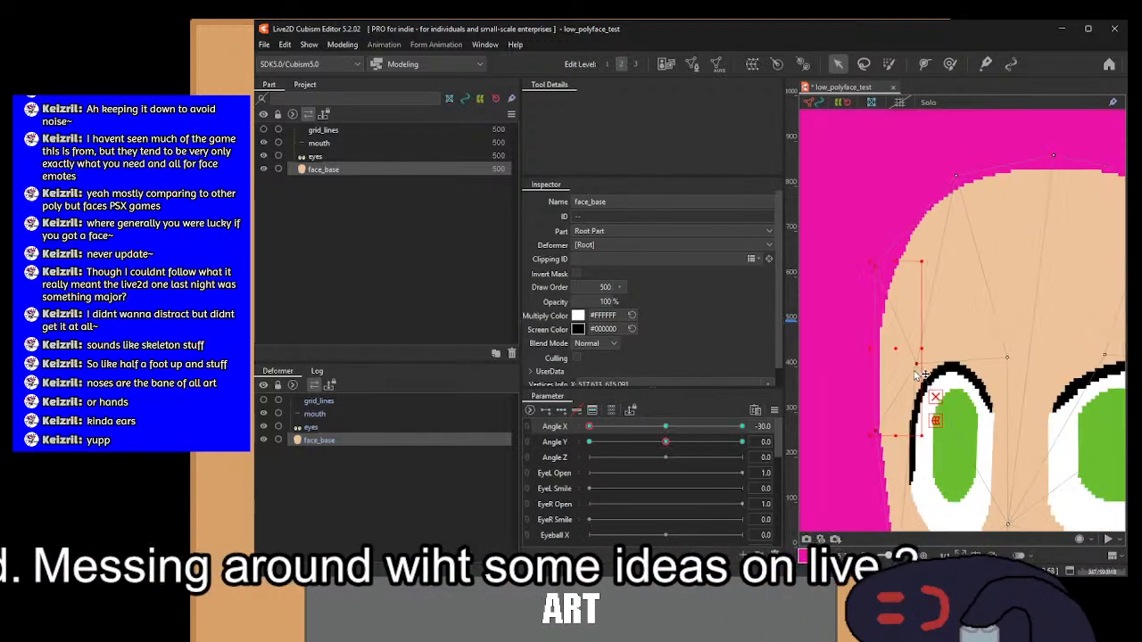
drag(900, 349, 904, 347)
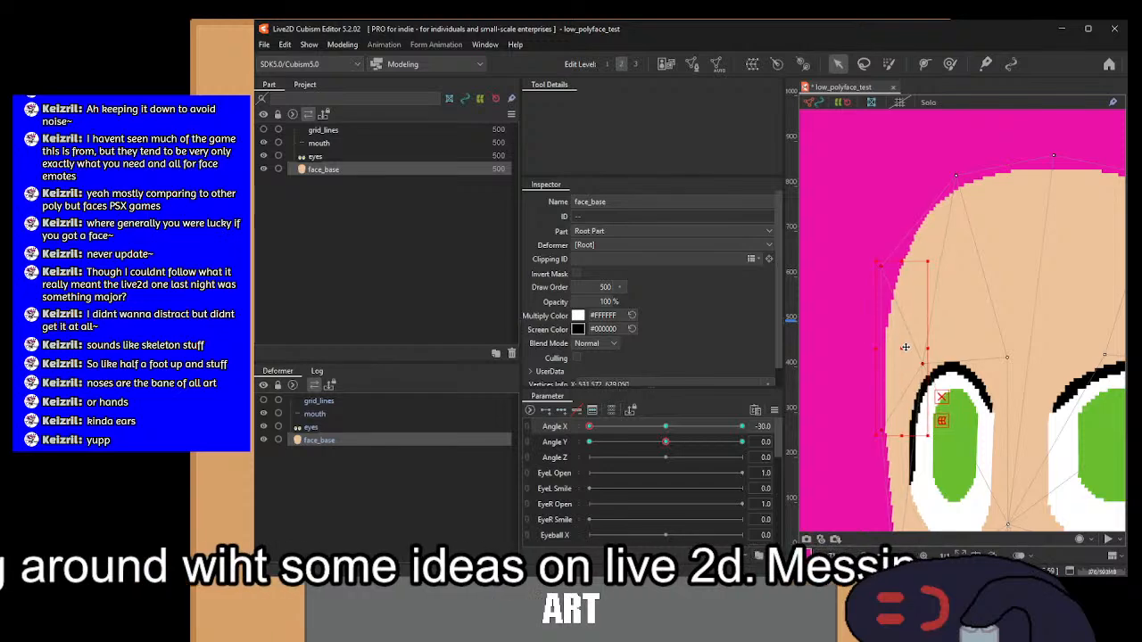
scroll(905, 347, down, 3)
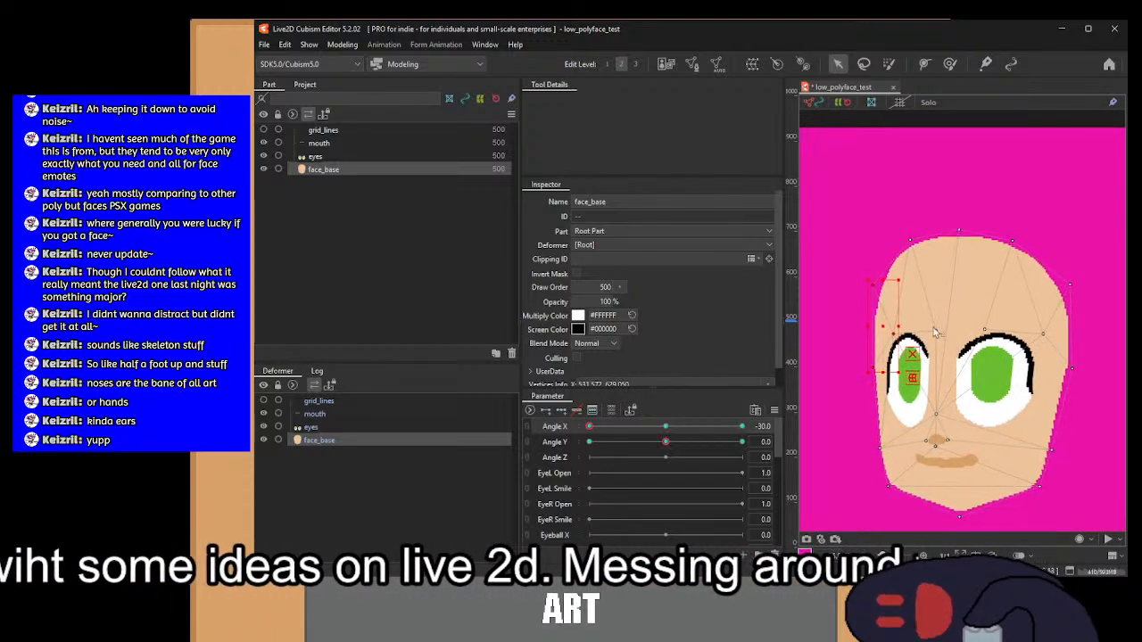
Step: Move the matching three left-side vertices of the eyes mesh slightly inward at Angle X -30
click(327, 427)
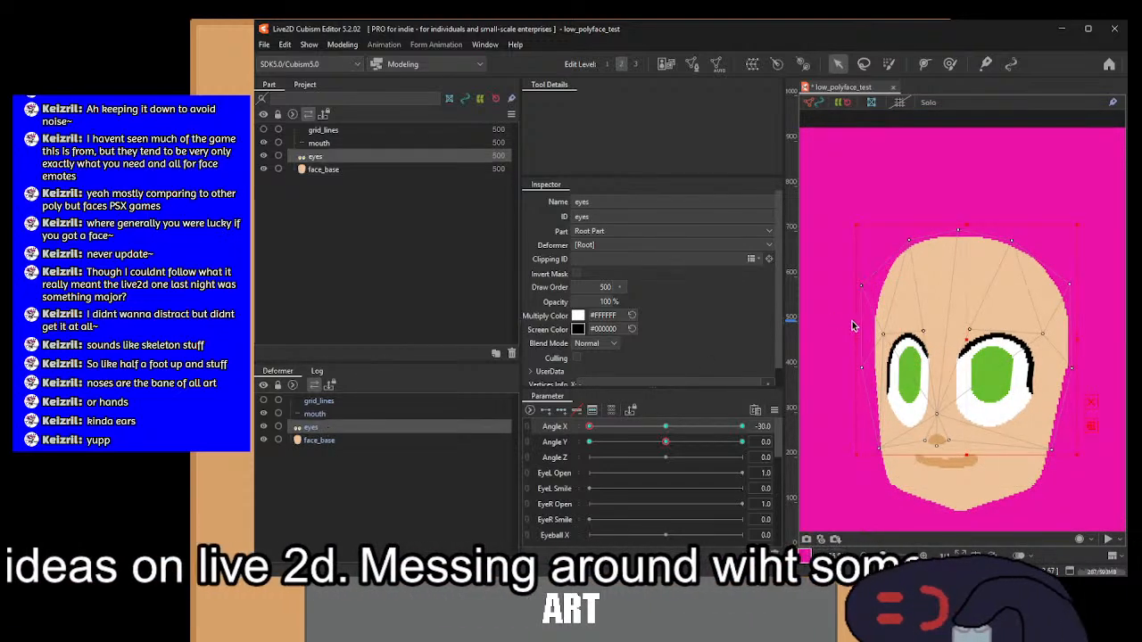
scroll(852, 325, up, 3)
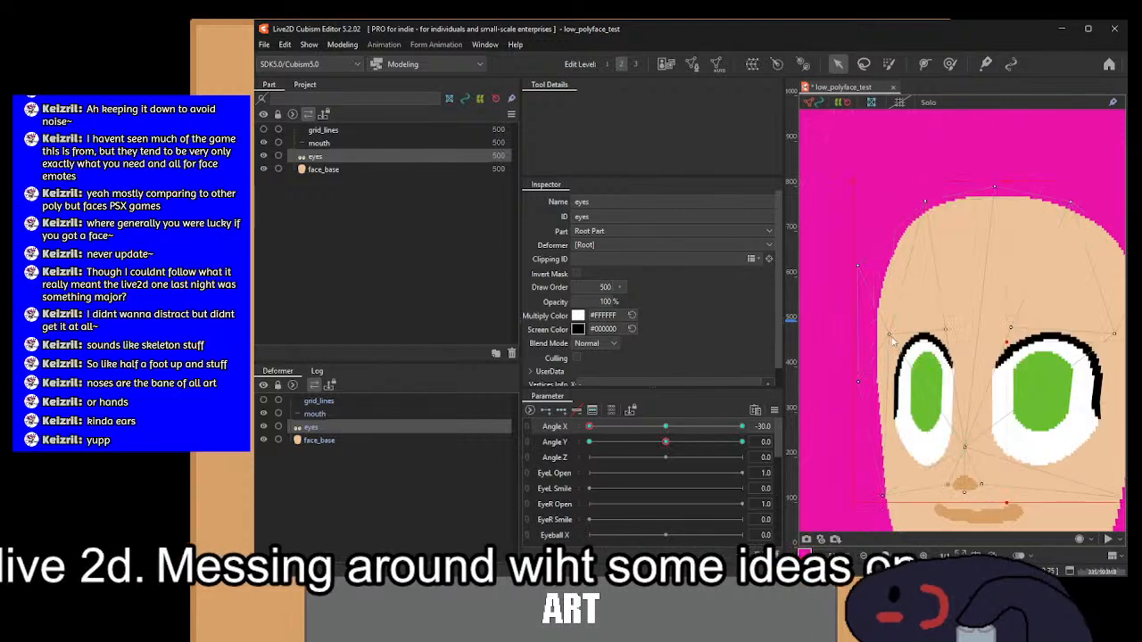
drag(822, 234, 914, 389)
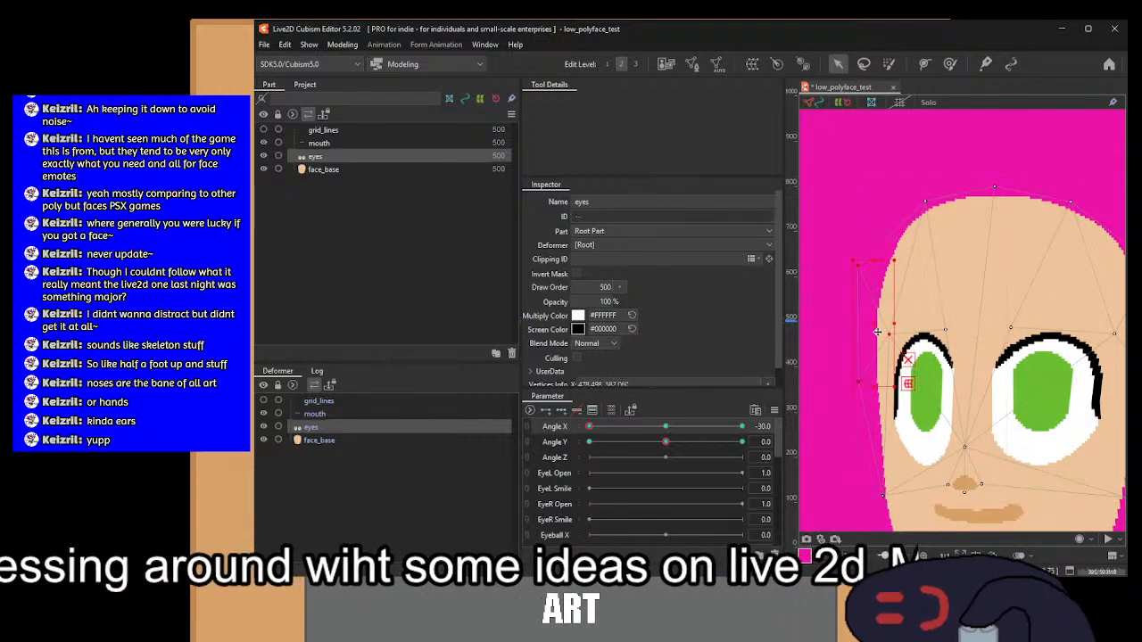
drag(872, 321, 877, 322)
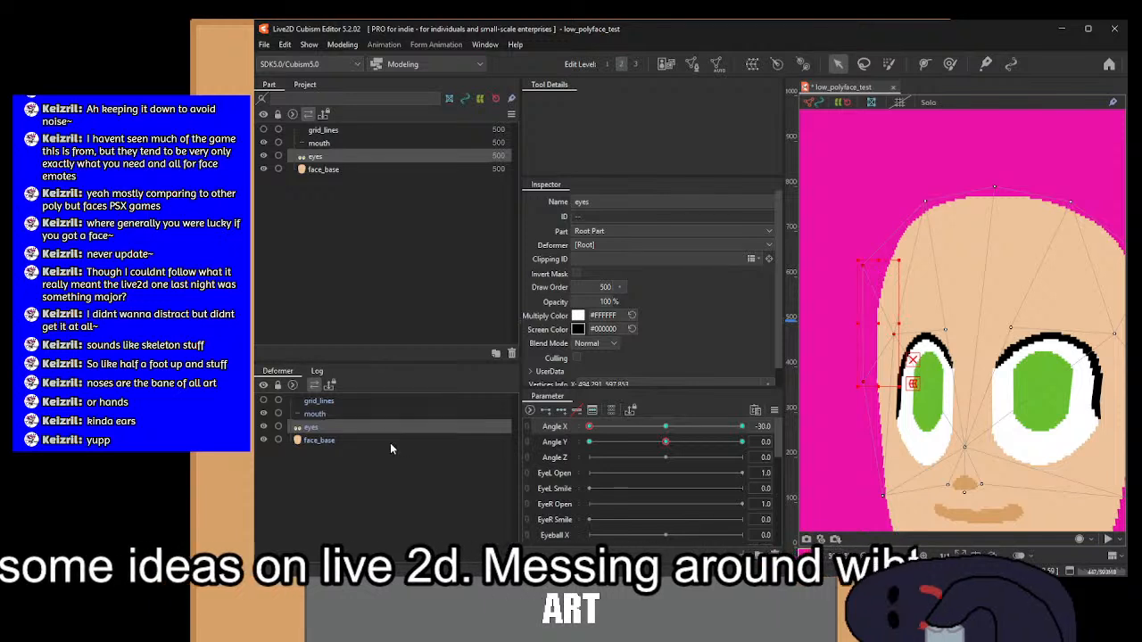
Step: Compare the eyes mesh with face_base at Angle X -30, and nudge the four left-side eyes vertices, including the upper-left head vertex, slightly inward
click(364, 442)
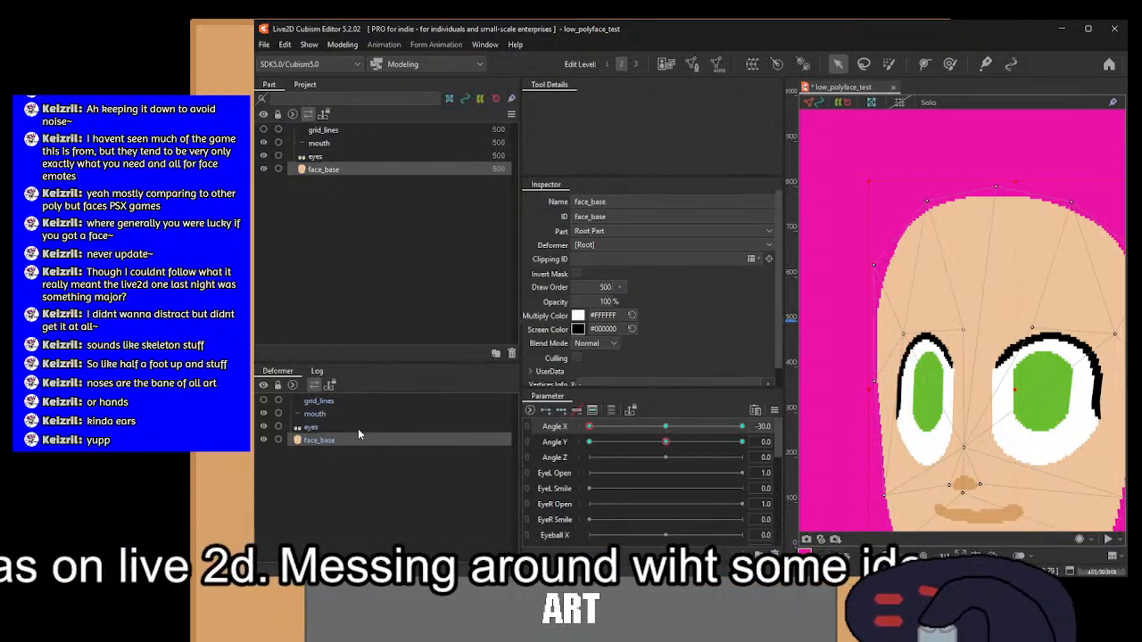
click(358, 429)
click(355, 443)
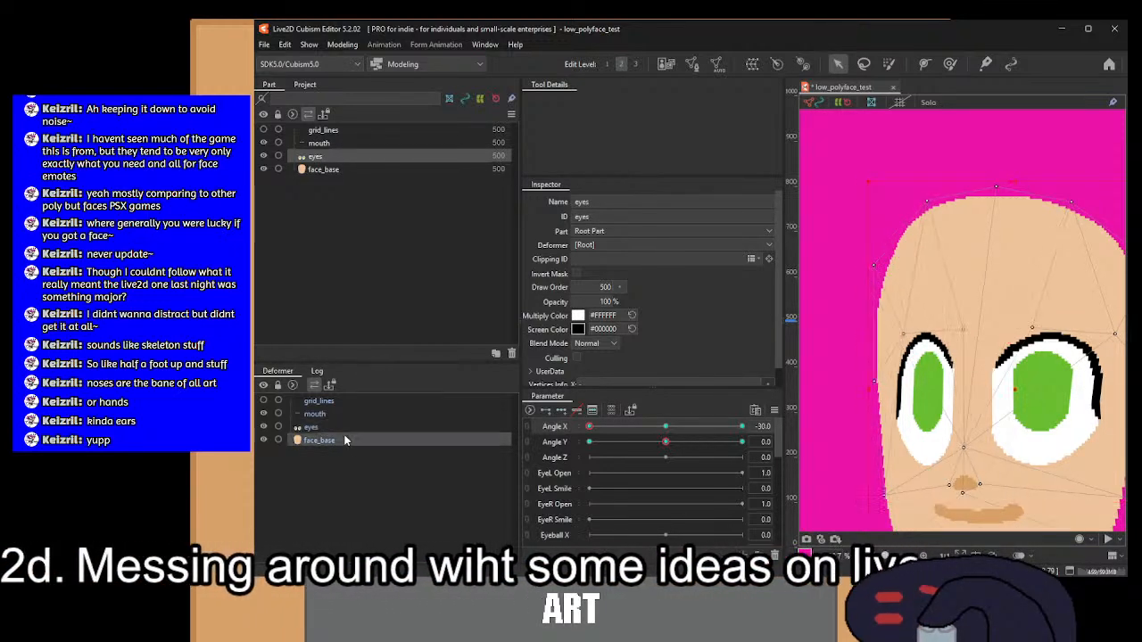
click(339, 428)
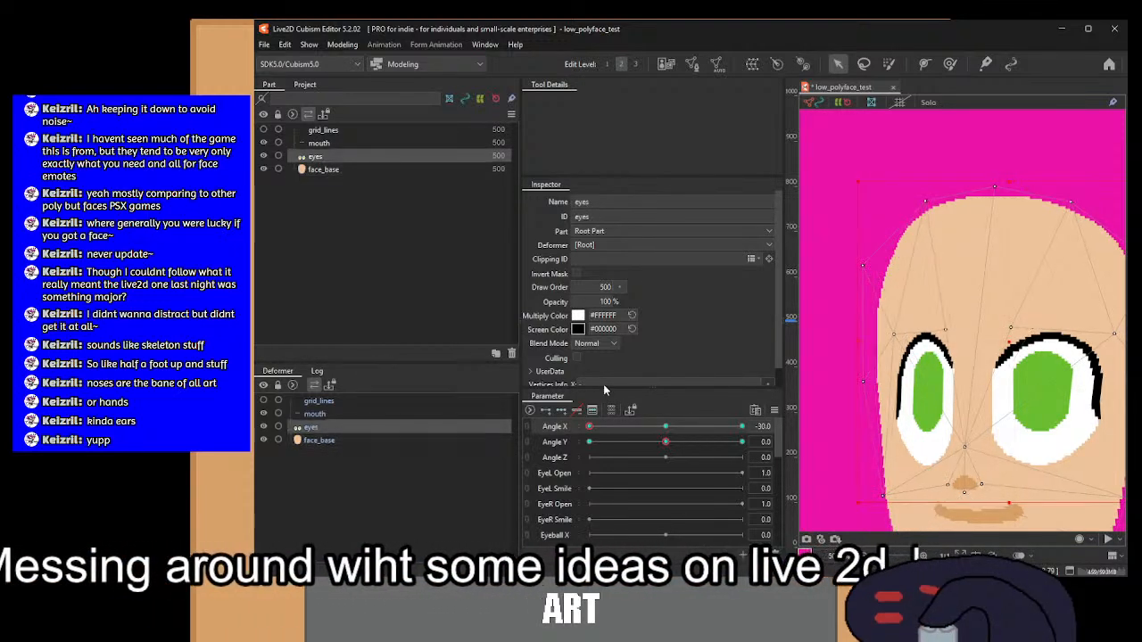
click(863, 266)
shift+click(894, 335)
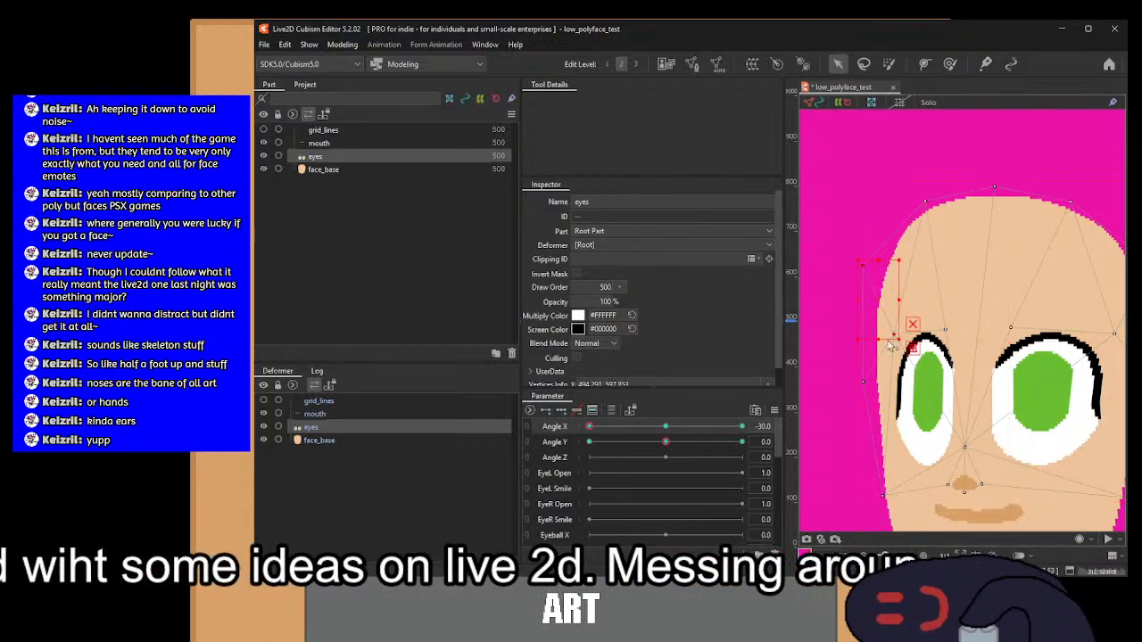
shift+click(862, 382)
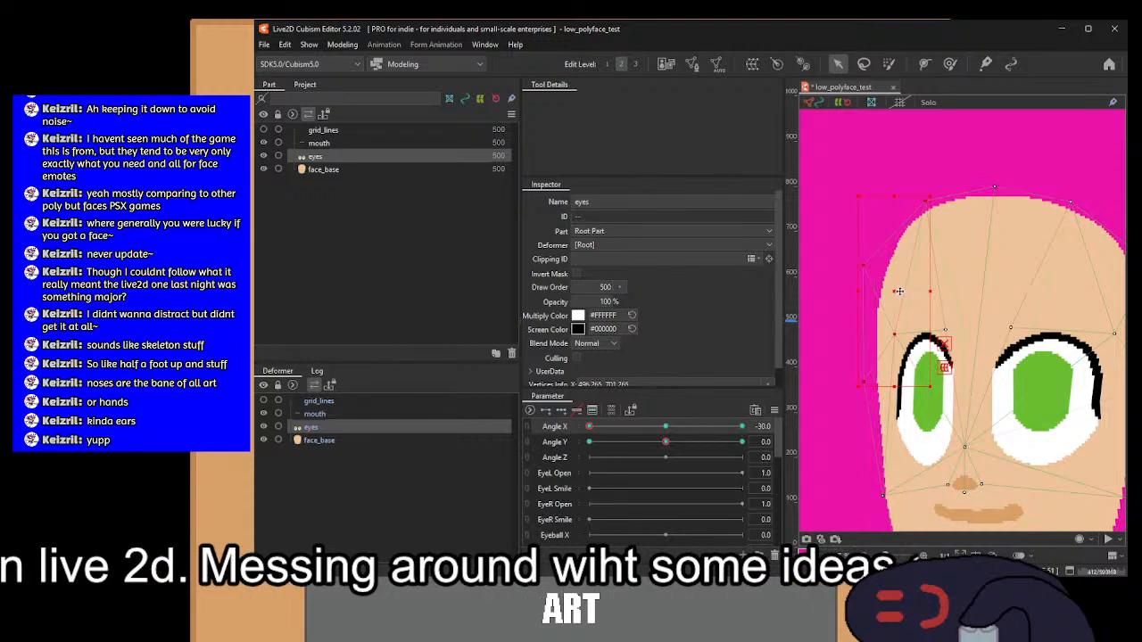
drag(899, 294, 902, 294)
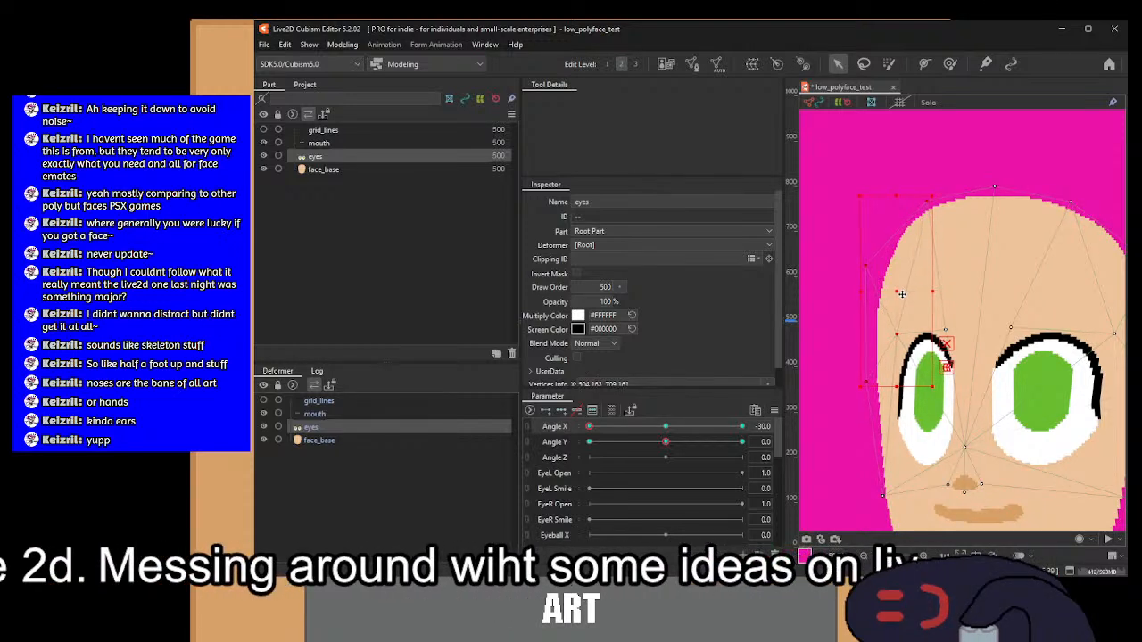
Step: Compare the vertex positions of the eyes and face_base meshes at Angle X -30 and at Angle X 0
click(405, 439)
click(401, 425)
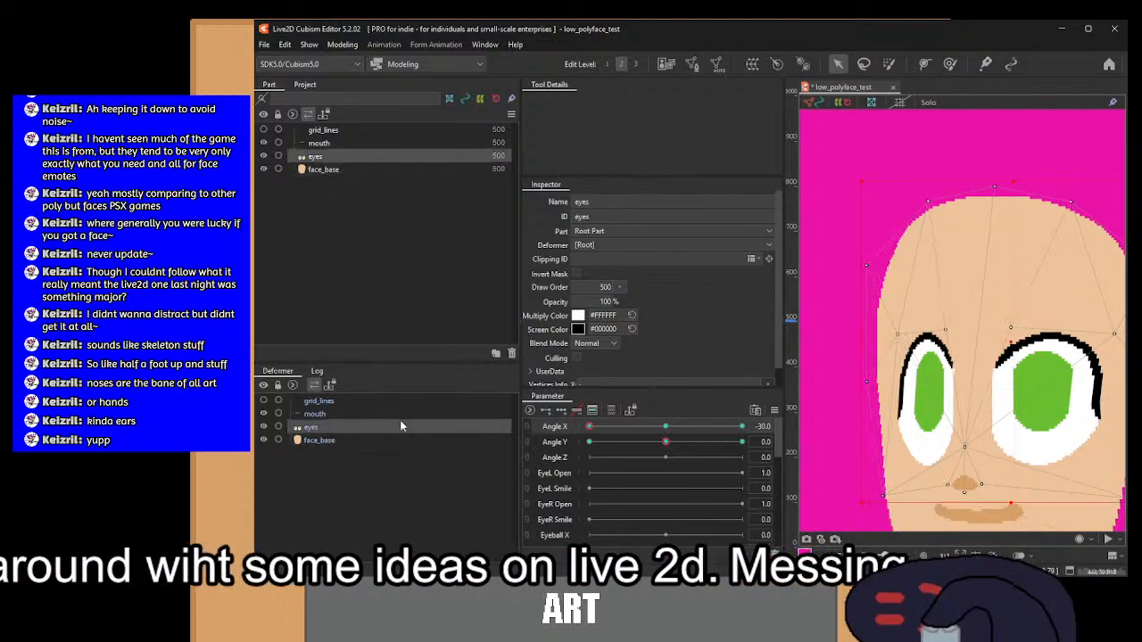
click(400, 438)
click(396, 428)
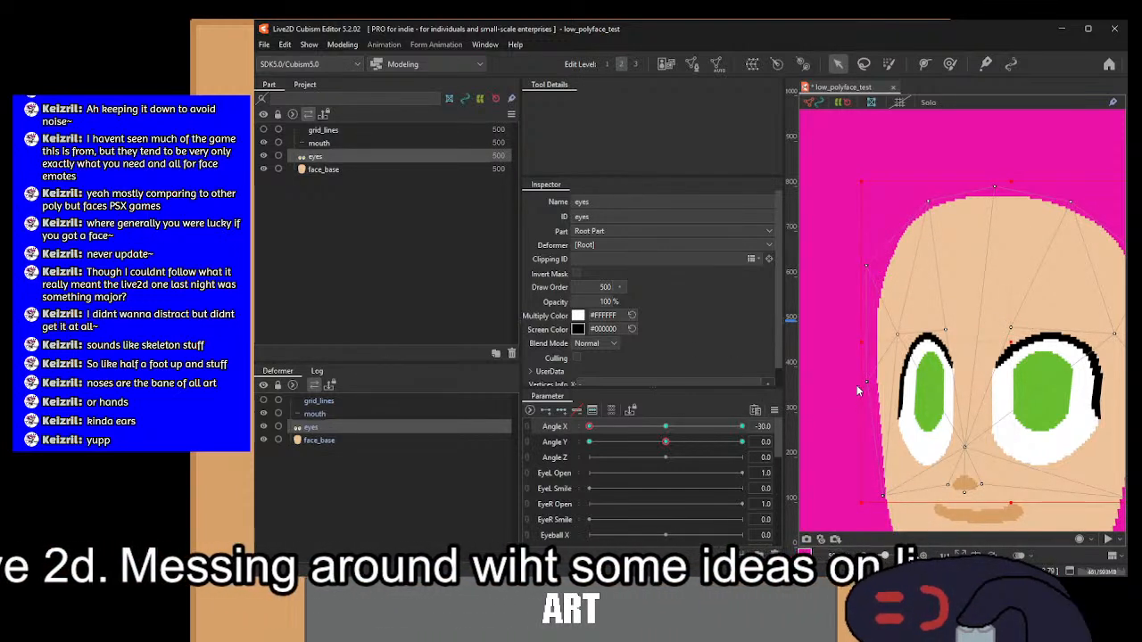
click(666, 426)
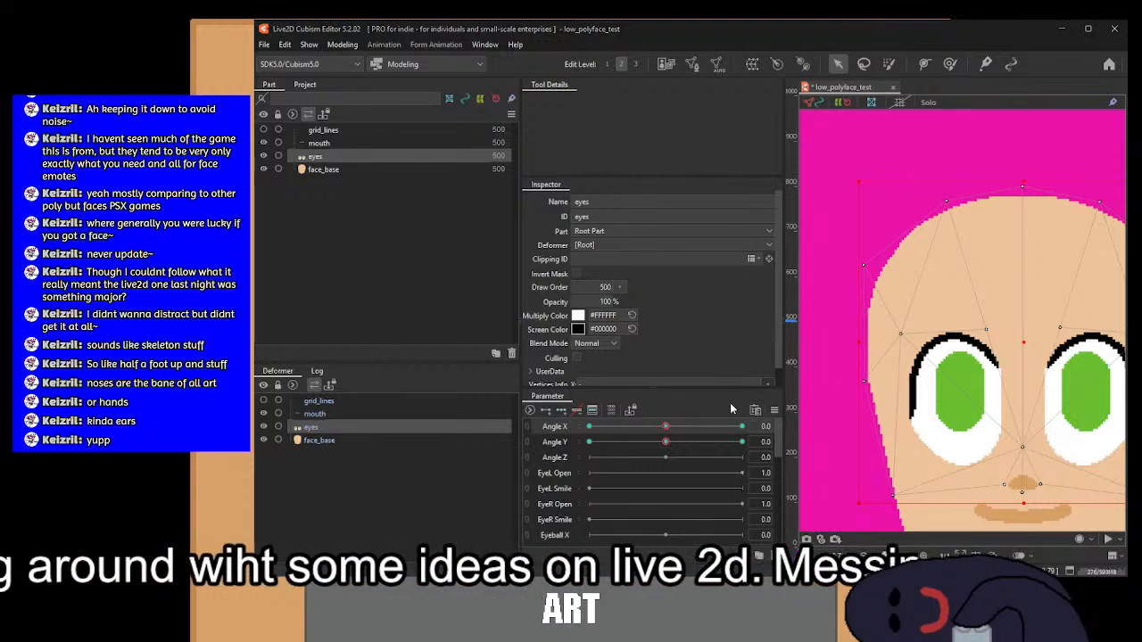
click(349, 442)
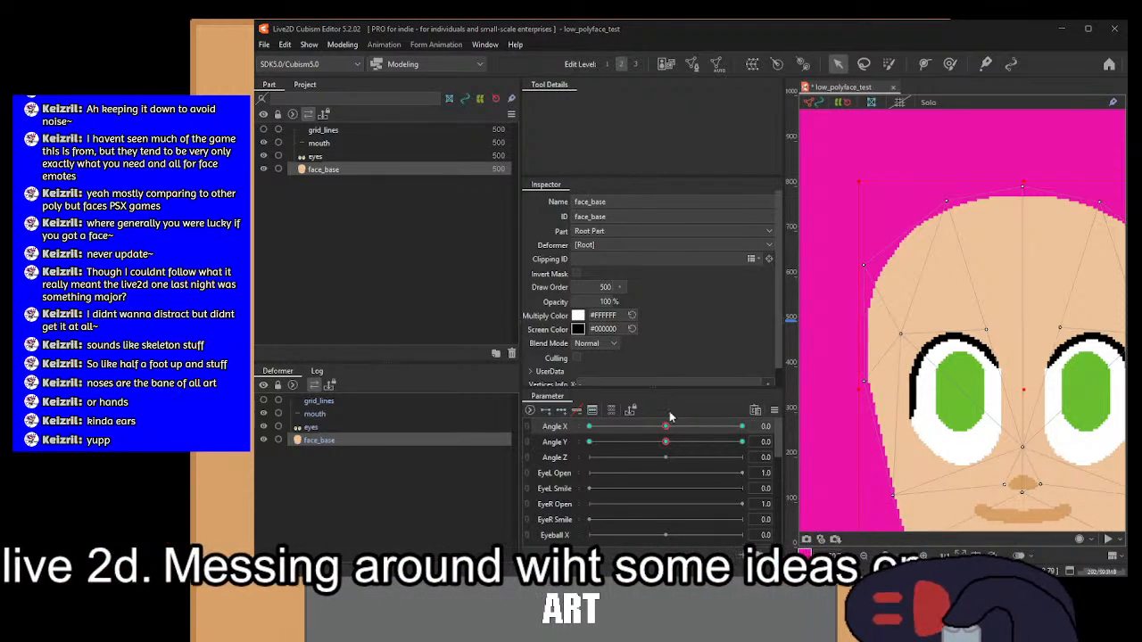
click(404, 485)
Step: Combine Angle X and Angle Y, inspect the jaw at X 30, Y -30, and sweep the face back toward the centre
scroll(883, 392, down, 3)
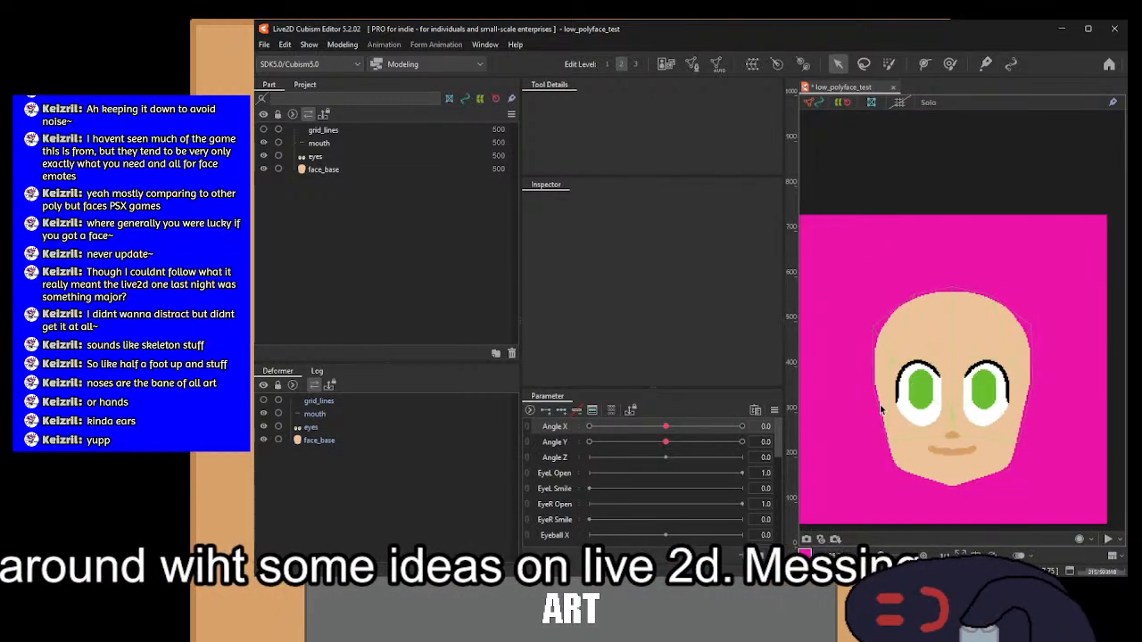
click(528, 426)
drag(661, 455, 799, 522)
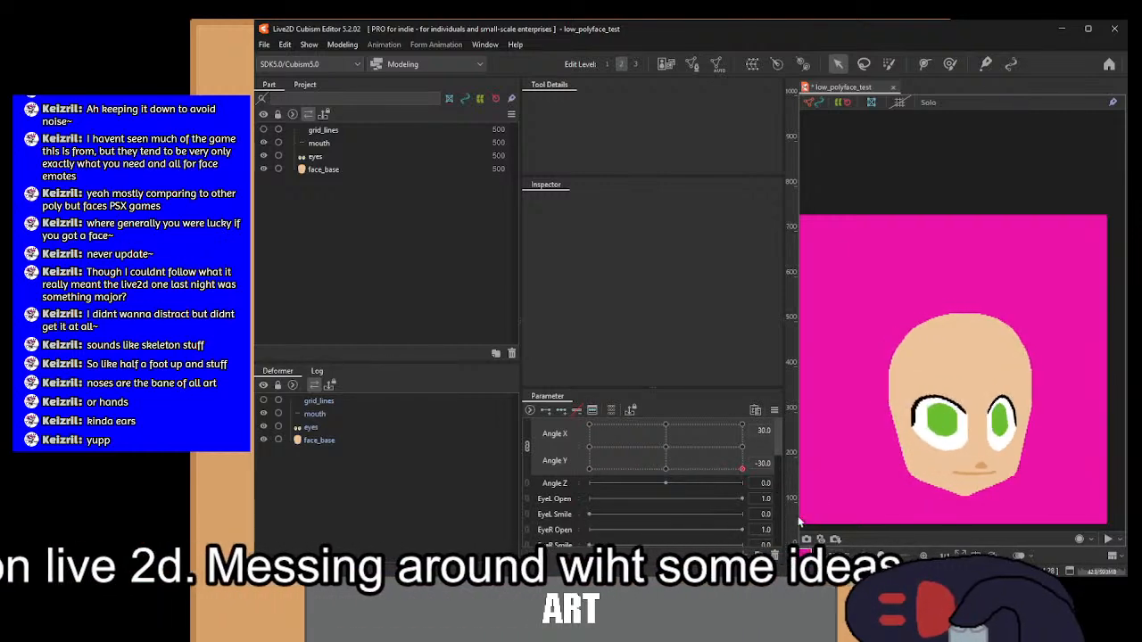
scroll(1044, 506, up, 10)
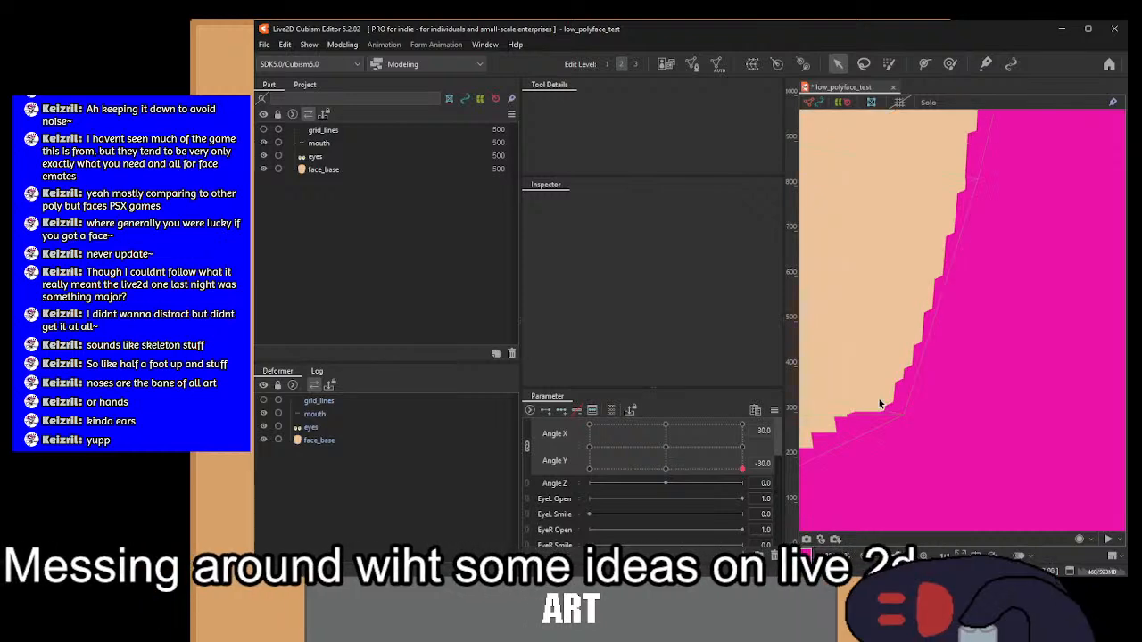
scroll(902, 412, down, 2)
scroll(900, 408, down, 5)
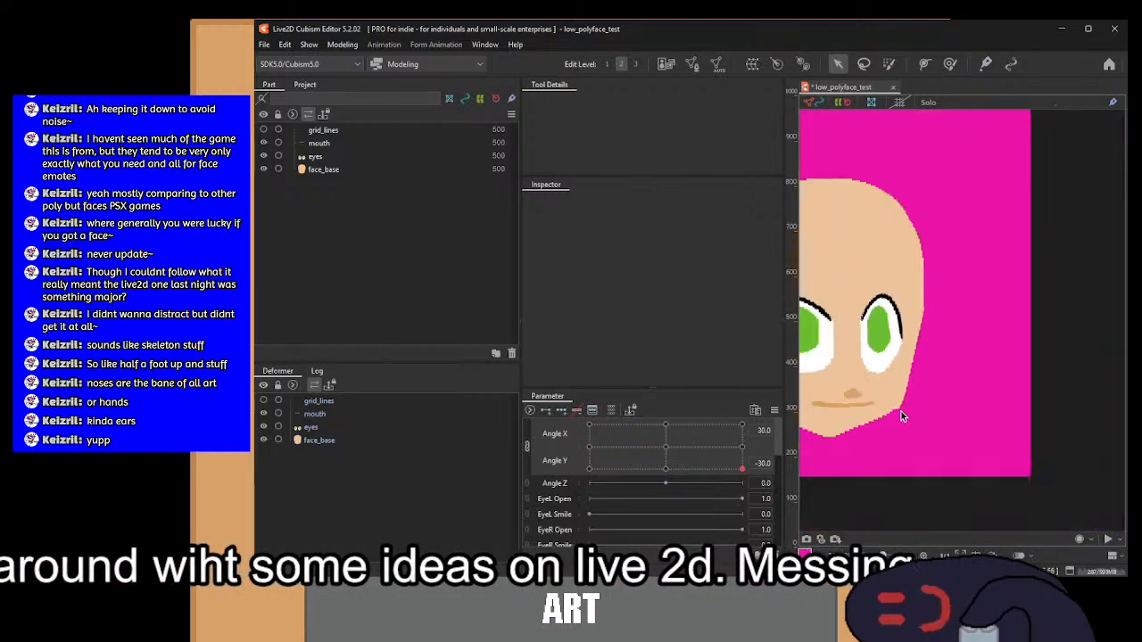
drag(740, 474, 684, 439)
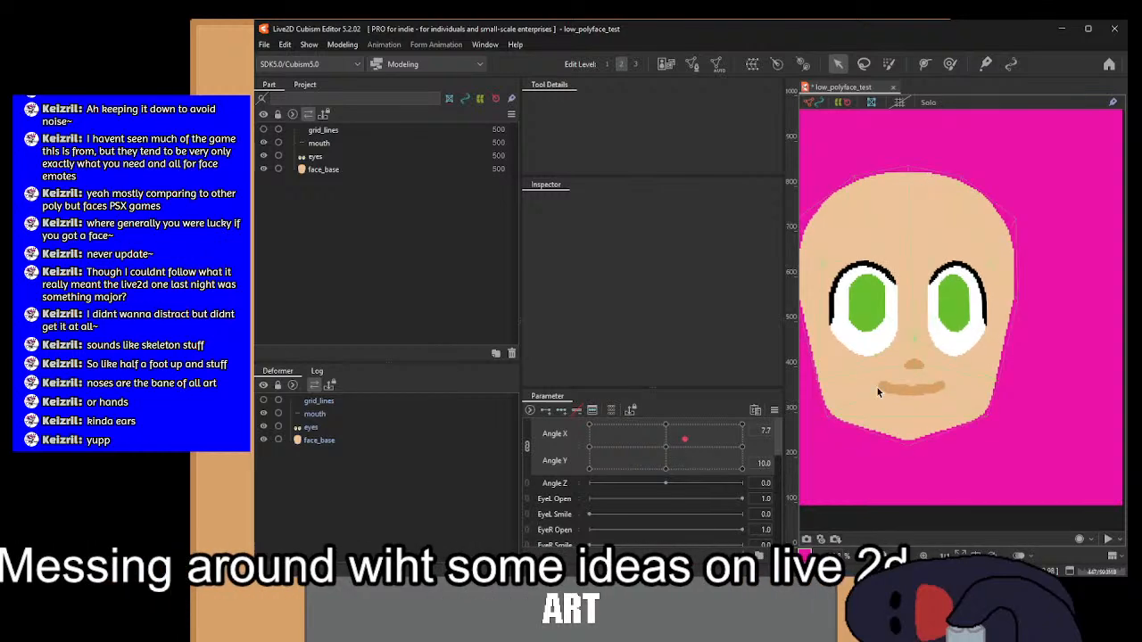
Step: Switch to Aseprite and create a new 256 × 256 px RGB sprite with a transparent background
click(1057, 32)
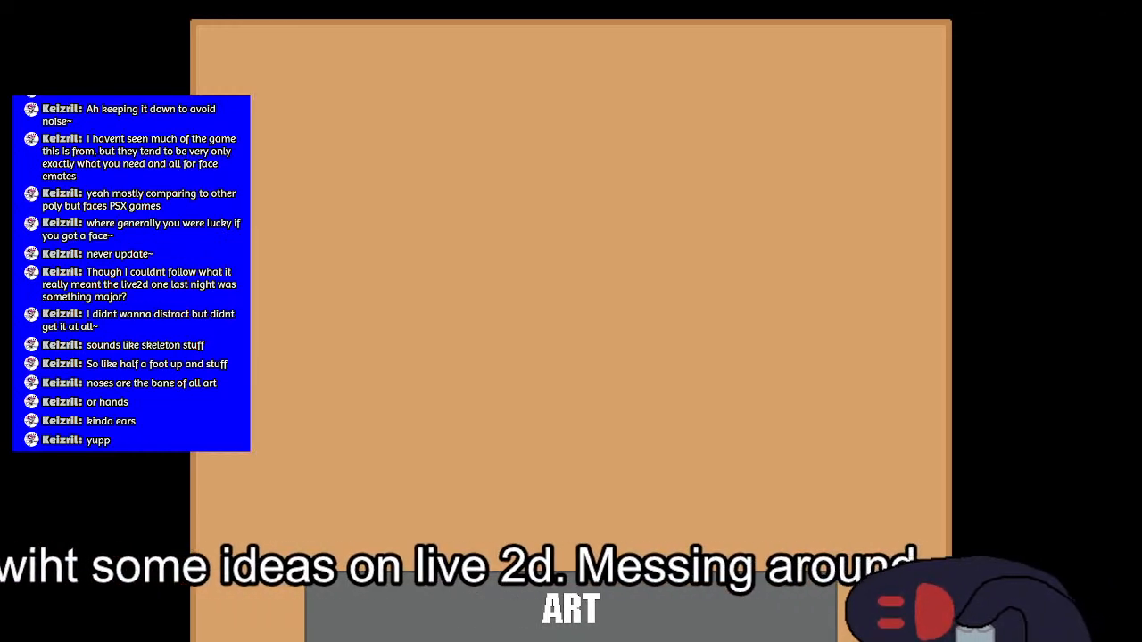
key(alt+Tab)
key(ctrl+n)
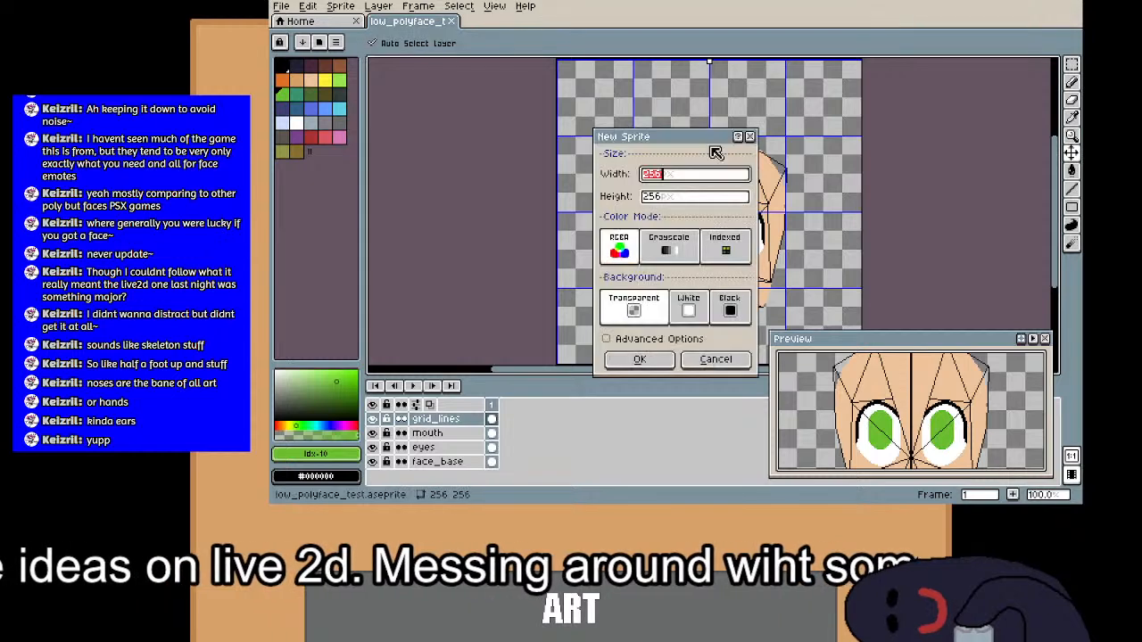
key(Return)
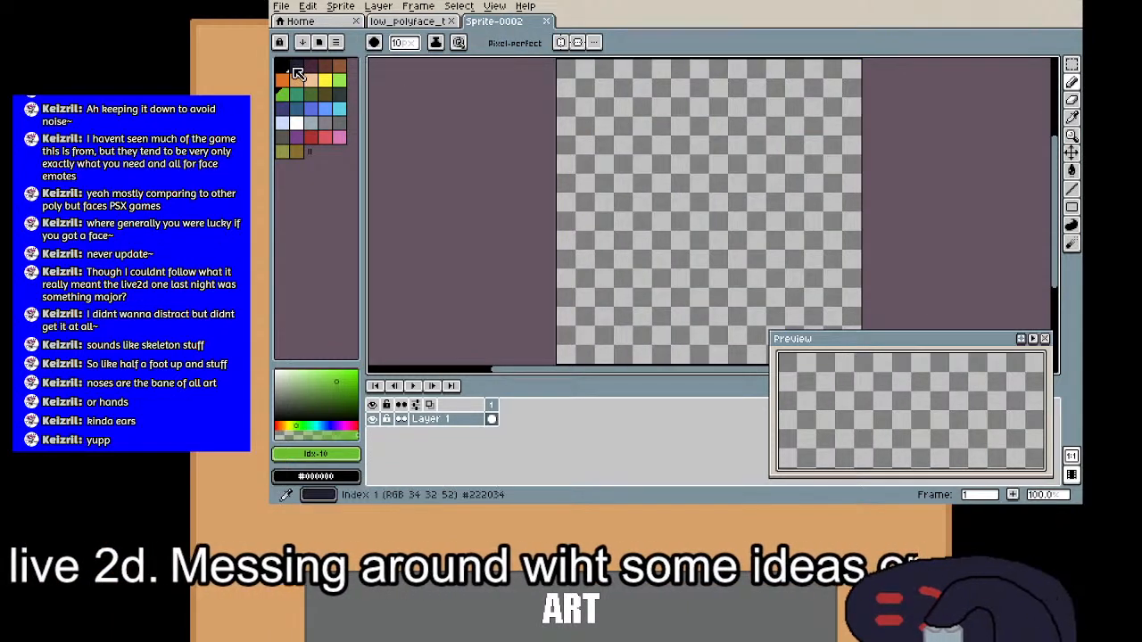
Step: Set up the Pencil tool with a 1 px brush in black
key(b)
key(minus)
key(minus)
key(minus)
key(minus)
key(minus)
key(minus)
key(minus)
key(minus)
key(minus)
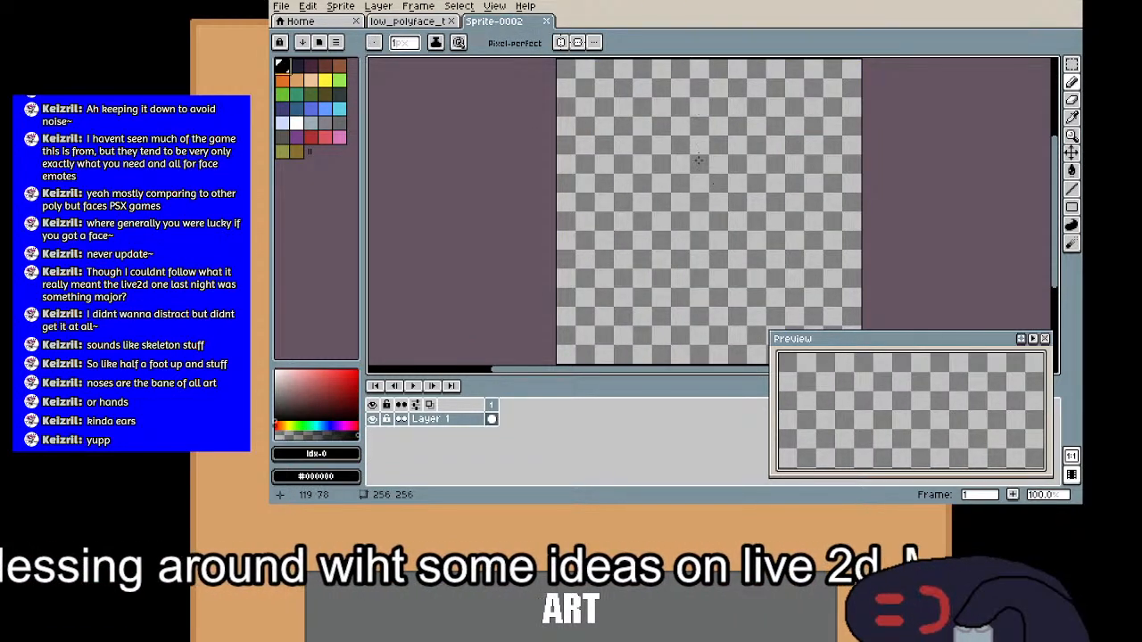
Step: Try sketching a freehand head outline about 102 × 115 px and a few loose strokes, undoing each one
mouse_move(712, 253)
mouse_down()
mouse_move(654, 200)
mouse_move(672, 131)
mouse_move(756, 140)
mouse_move(756, 233)
mouse_up()
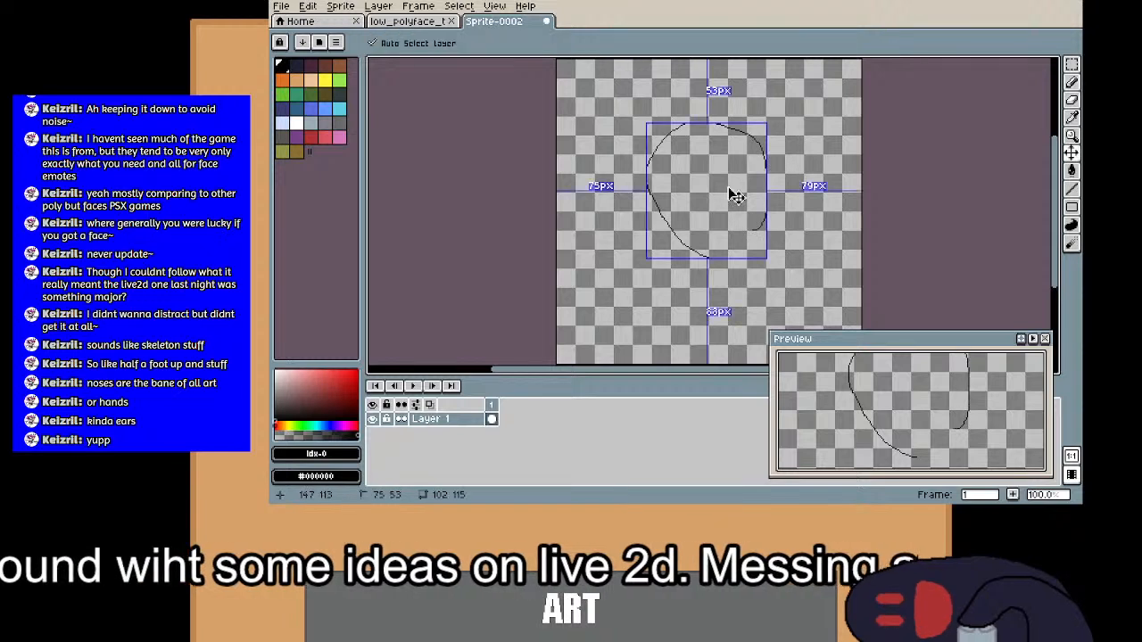
key(ctrl+z)
drag(689, 118, 645, 195)
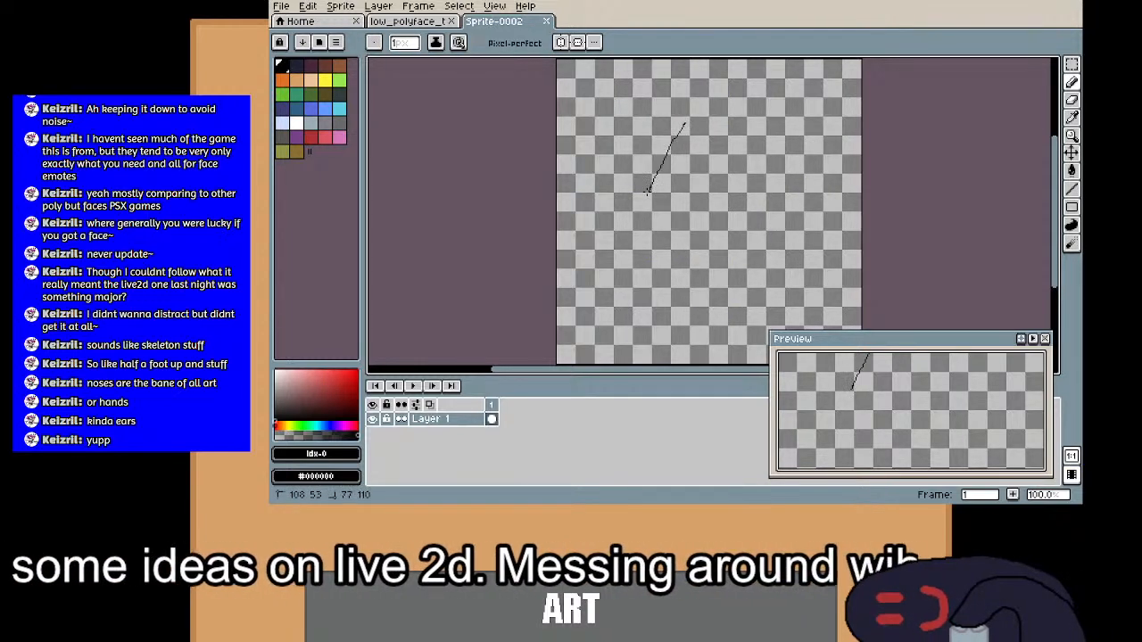
key(ctrl+z)
mouse_move(723, 125)
mouse_down()
mouse_move(657, 159)
mouse_move(637, 201)
mouse_move(659, 251)
mouse_move(710, 272)
mouse_move(747, 134)
mouse_up()
key(ctrl+z)
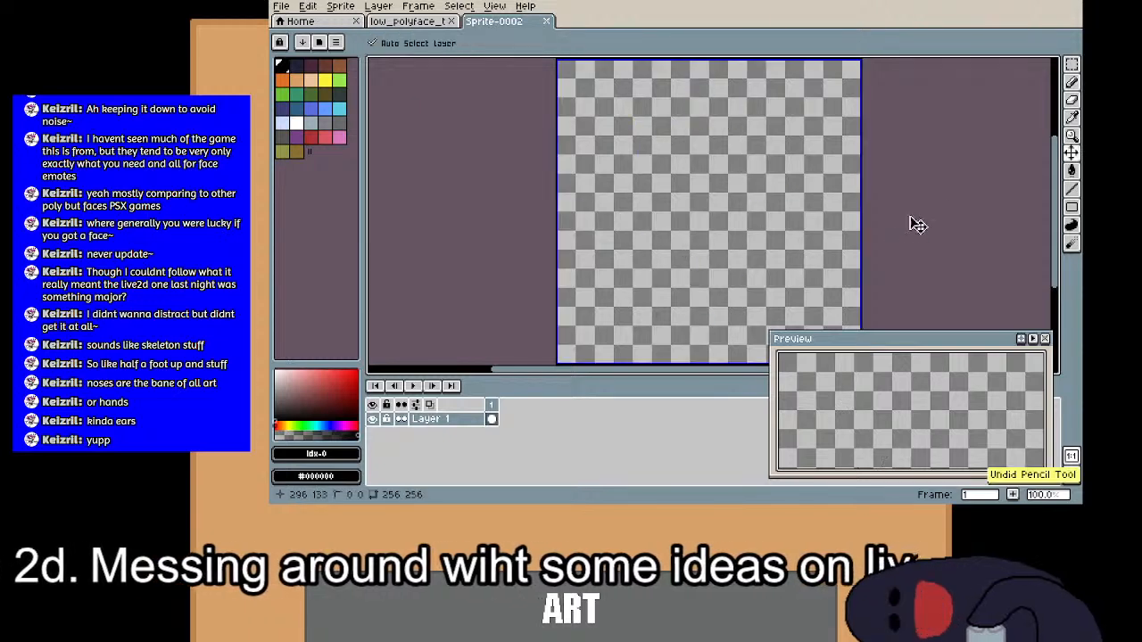
Step: Switch back to Live2D Cubism Editor and sweep the combined angles toward negative Angle X to check the face turn
click(1013, 0)
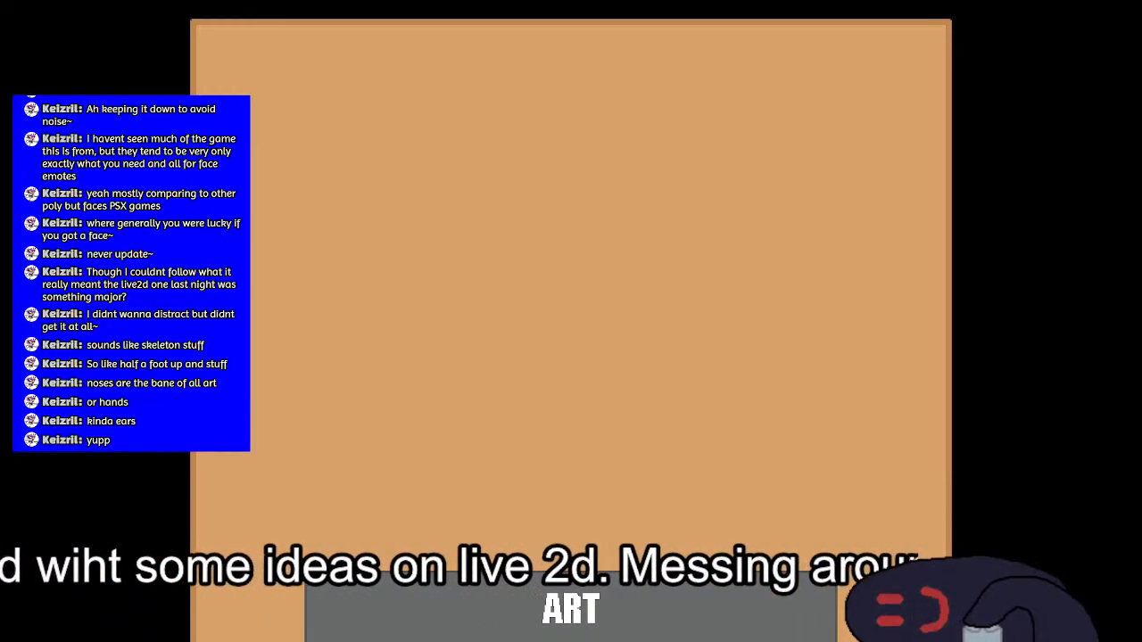
key(alt+Tab)
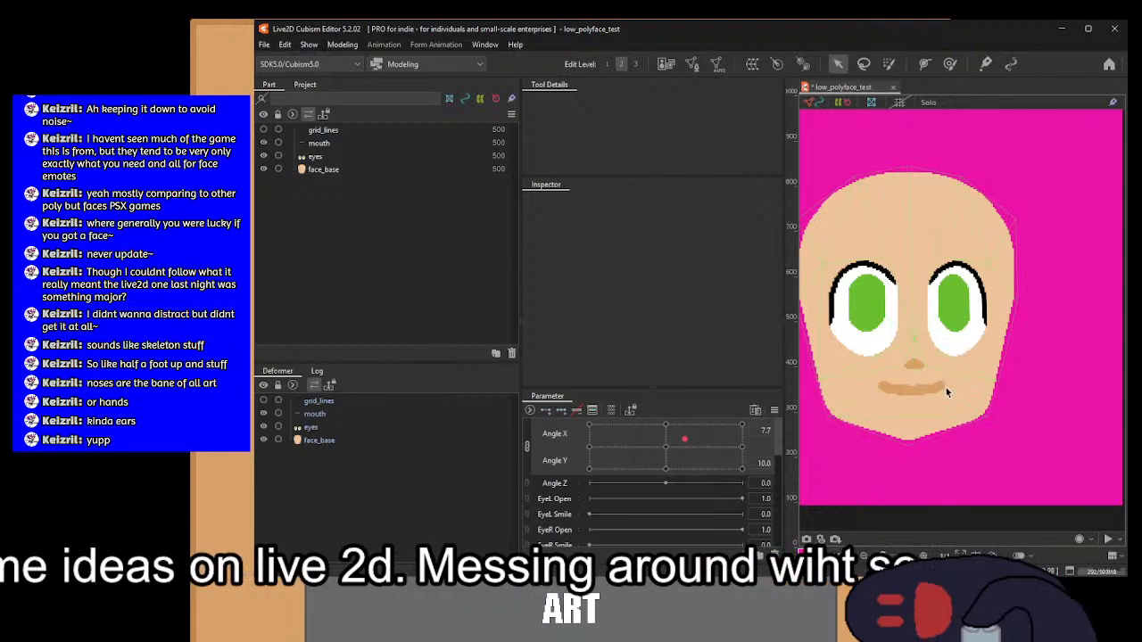
drag(671, 442, 608, 453)
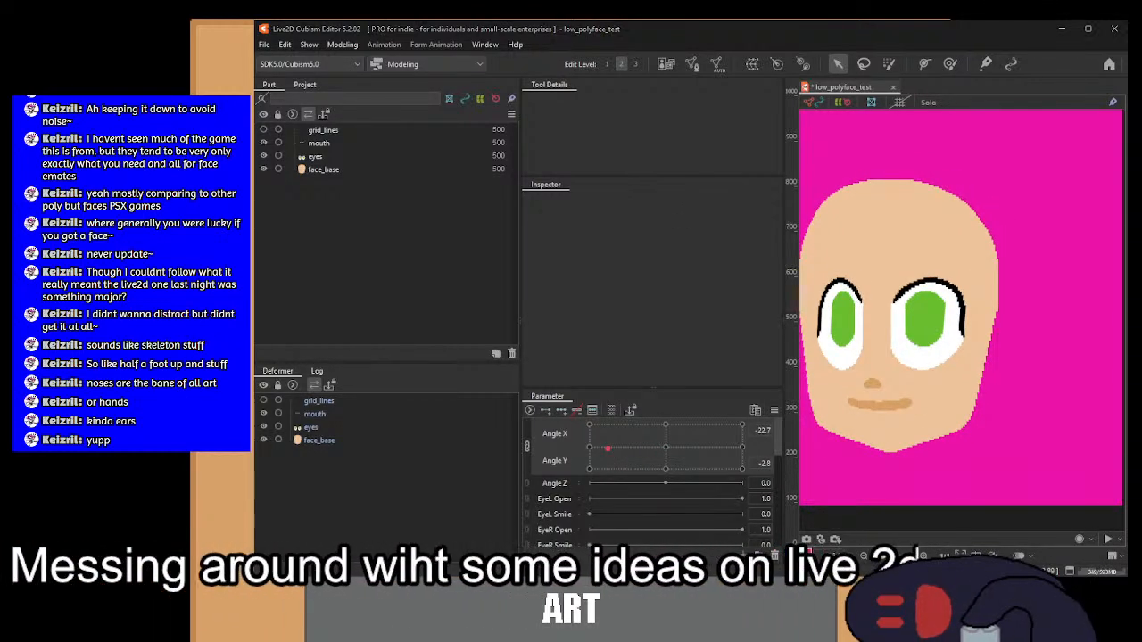
Step: Switch to Aseprite, create a 763 × 661 px transparent sprite, and paste the copied low-poly character reference into it
key(alt+Tab)
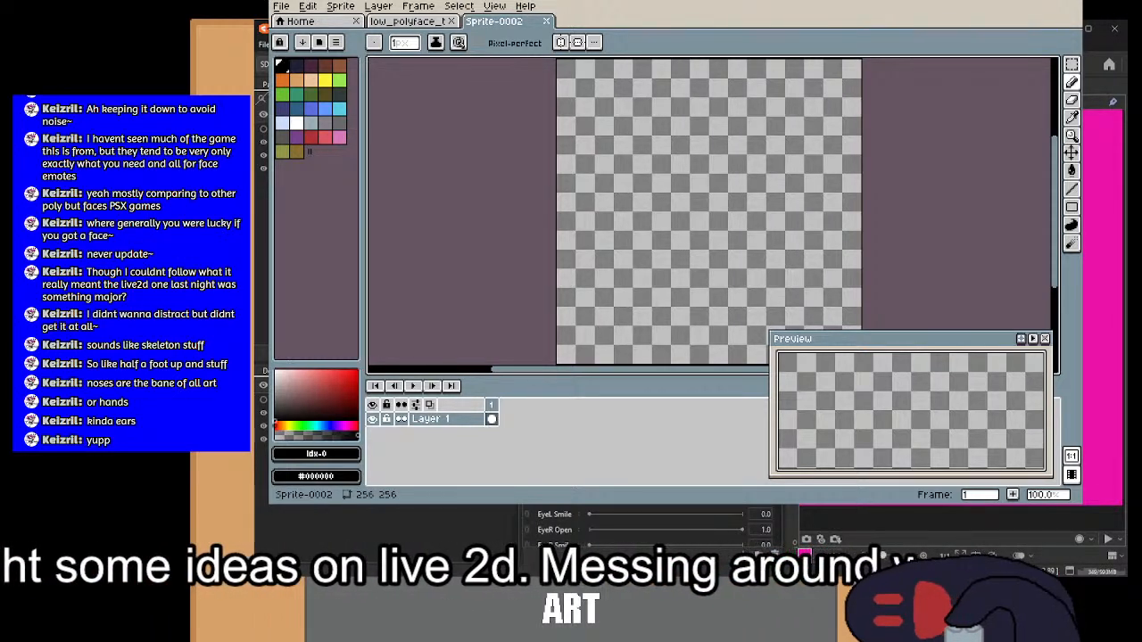
key(v)
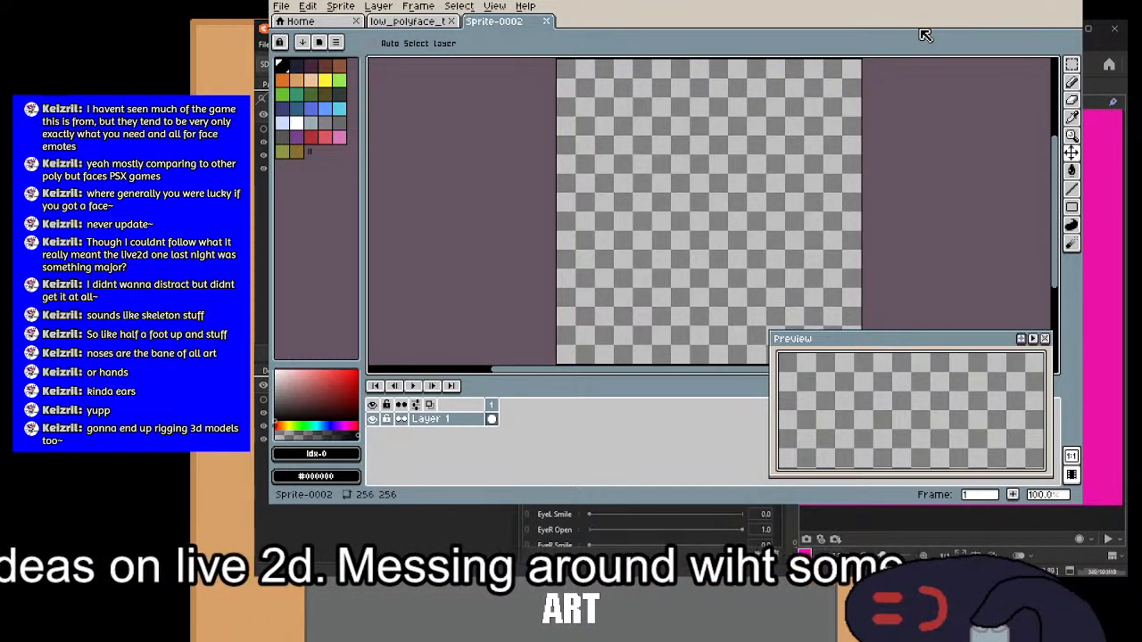
key(ctrl+n)
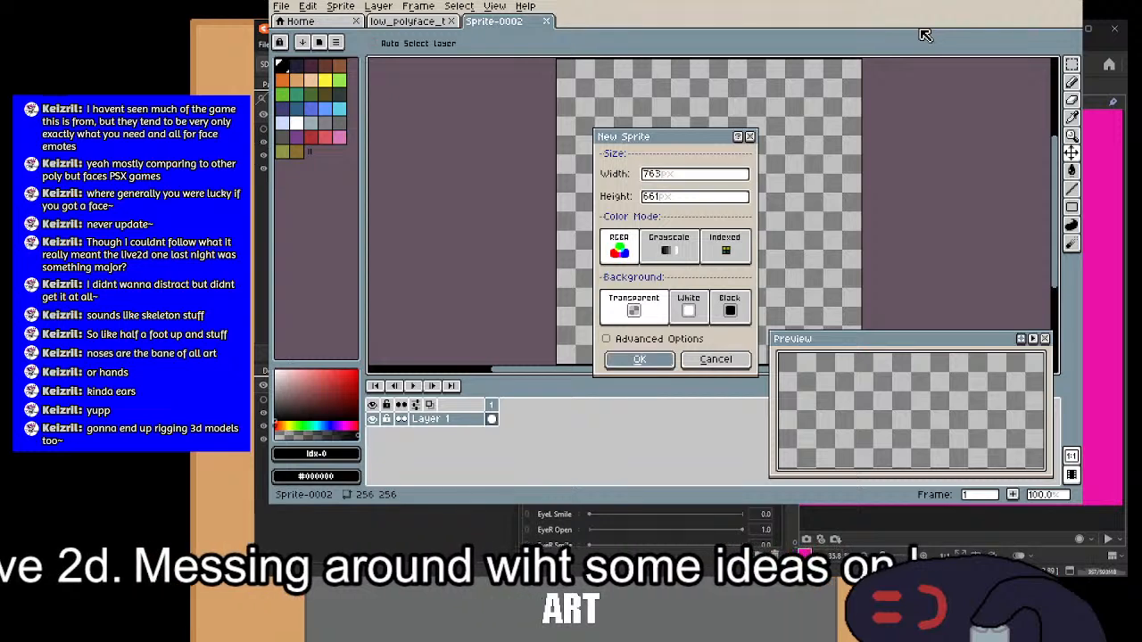
key(Return)
key(ctrl+v)
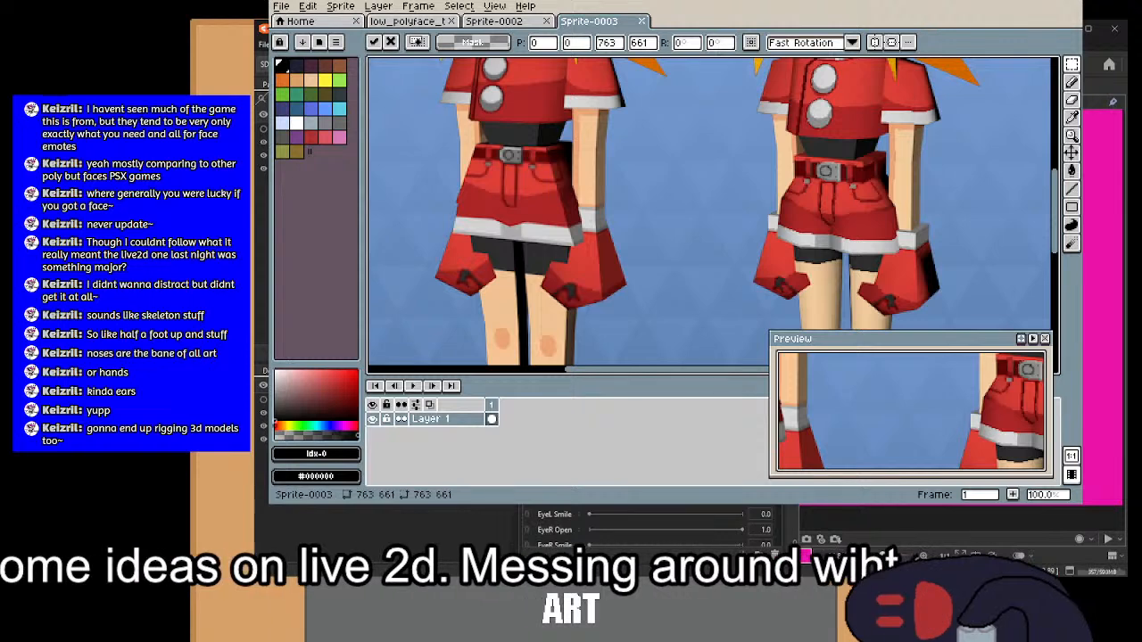
Step: Examine the low-poly character's eyes, nose and mouth on the three-quarter face in the pasted reference
drag(835, 200, 739, 311)
drag(727, 159, 689, 224)
scroll(696, 174, up, 3)
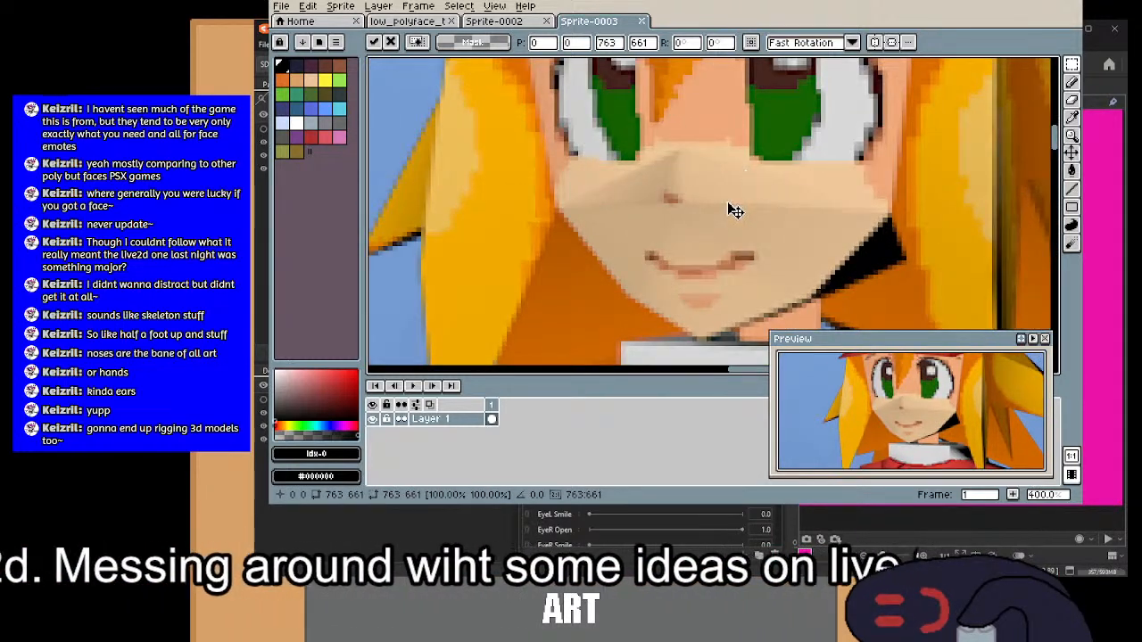
scroll(702, 280, down, 2)
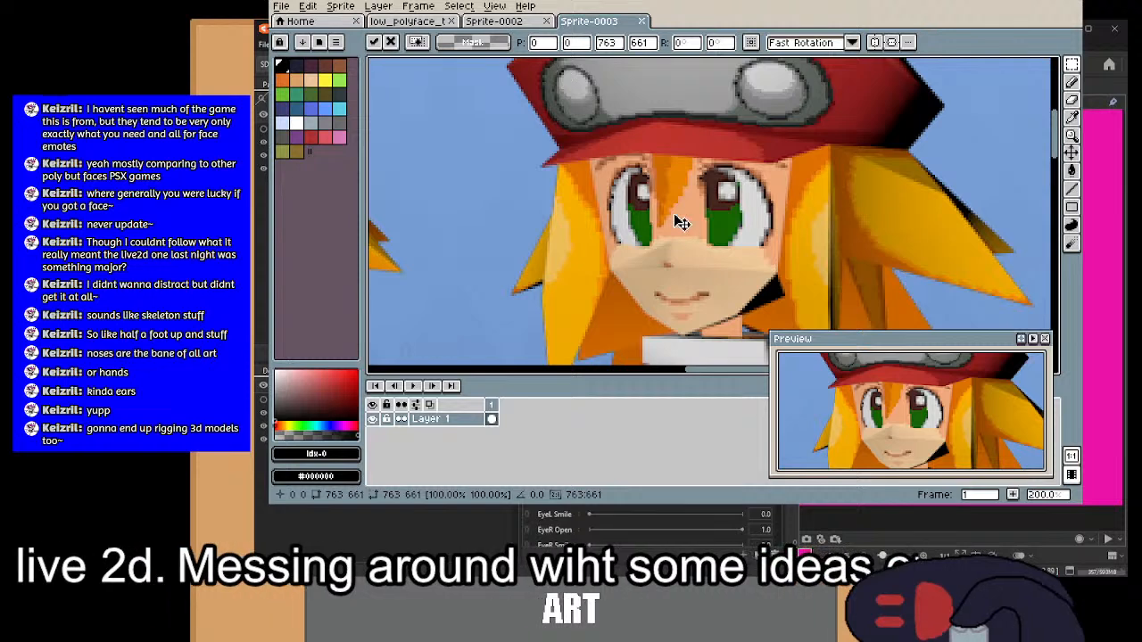
scroll(678, 188, down, 3)
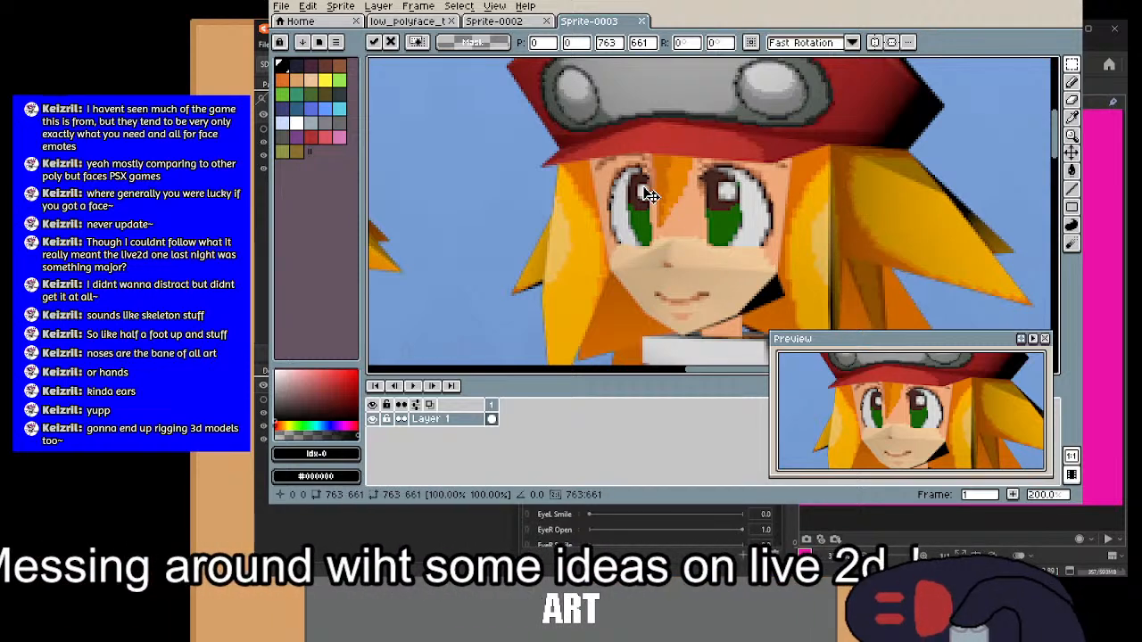
click(515, 22)
click(589, 21)
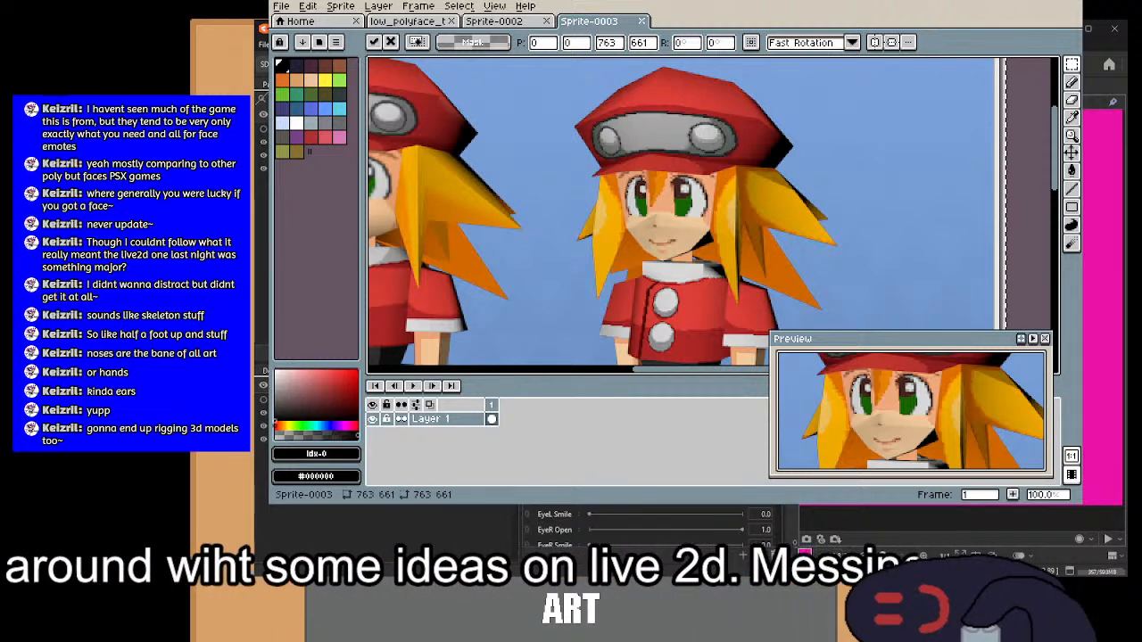
Step: Open the Roll_(Cutscene) texture sheet as a new document and examine its row of facial expression textures
drag(1141, 277, 676, 276)
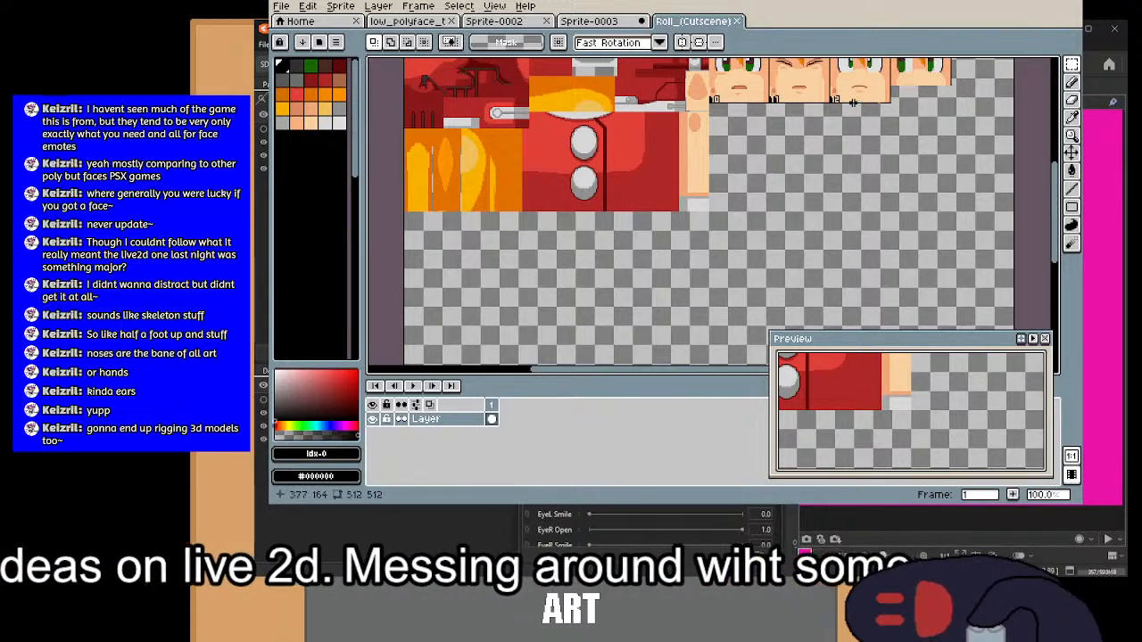
drag(865, 111, 747, 258)
scroll(674, 171, up, 2)
drag(707, 100, 618, 260)
scroll(618, 260, up, 1)
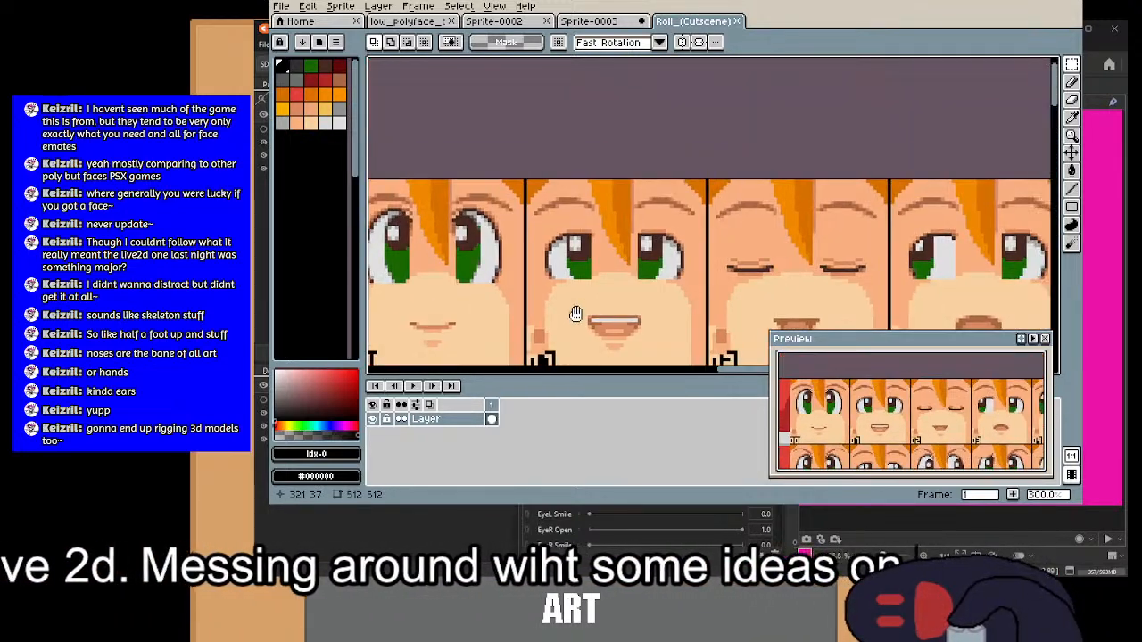
Step: Study the eyes on the first Roll_(Cutscene) face textures and return to the low-poly character reference in Sprite-0003
scroll(535, 227, down, 1)
scroll(516, 222, up, 2)
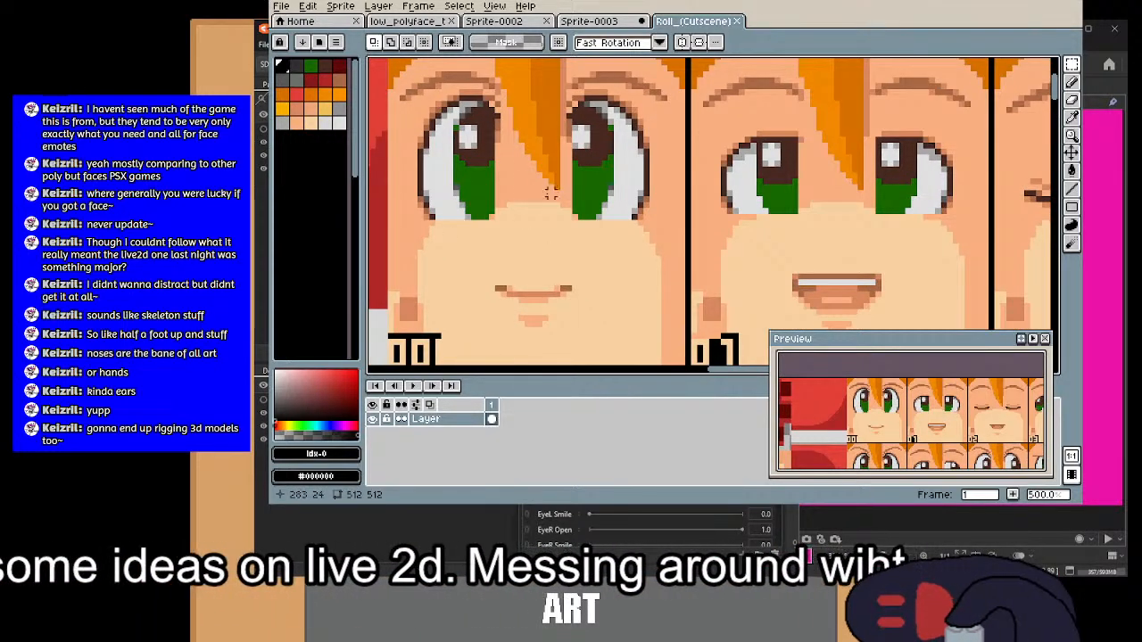
scroll(518, 178, up, 3)
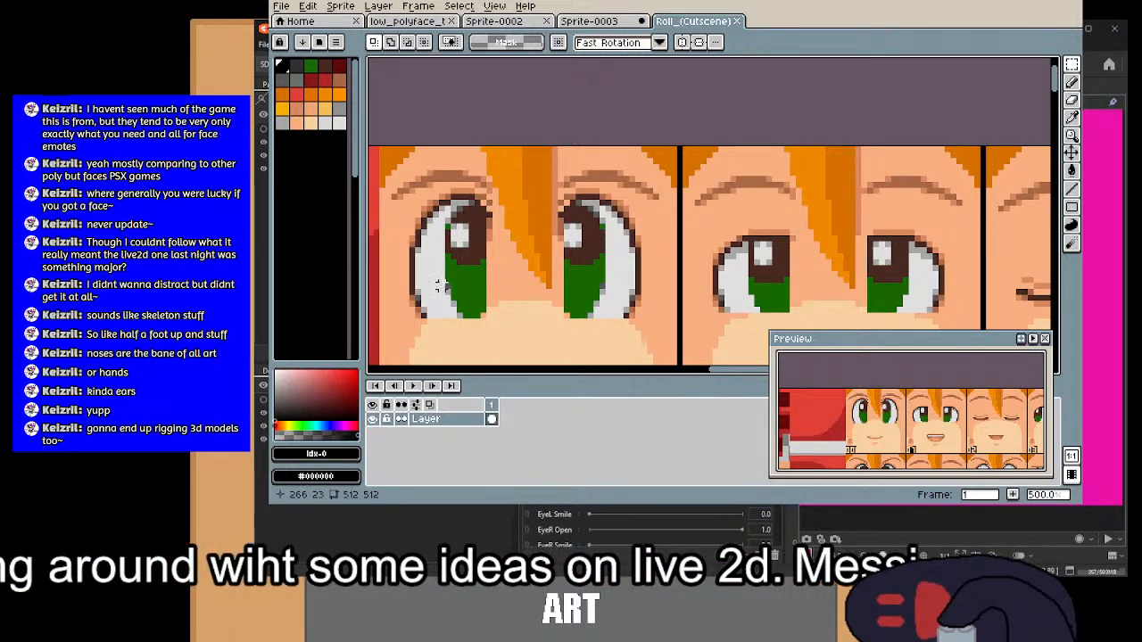
click(597, 25)
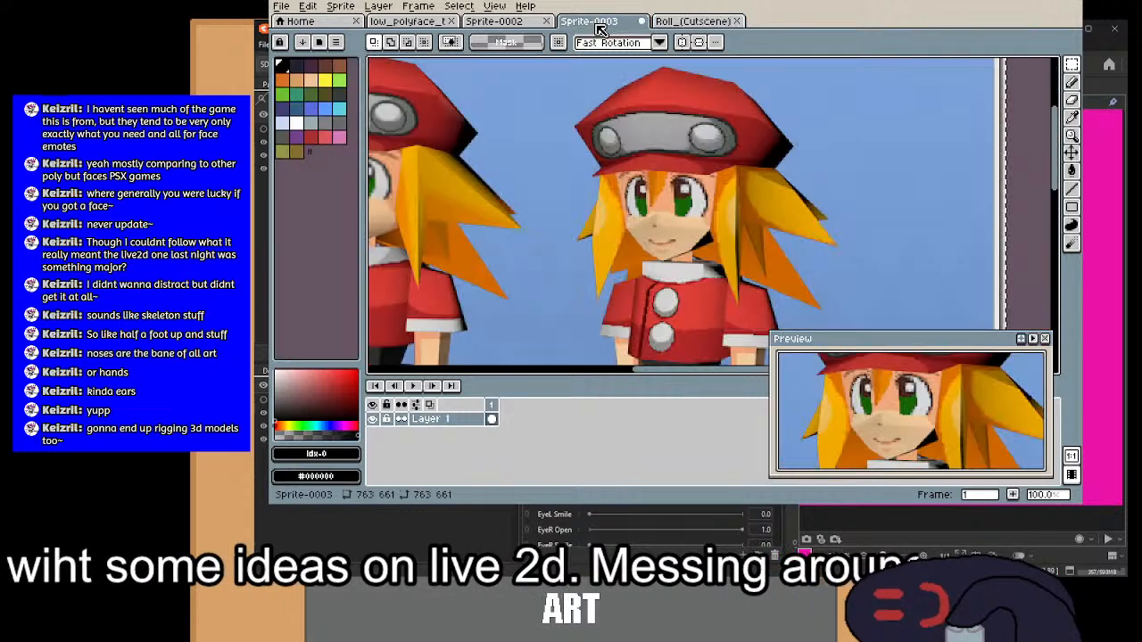
Step: Switch to Live2D Cubism Editor, close low_polyface_test without saving the rigging changes, and reopen the saved model
click(1017, 0)
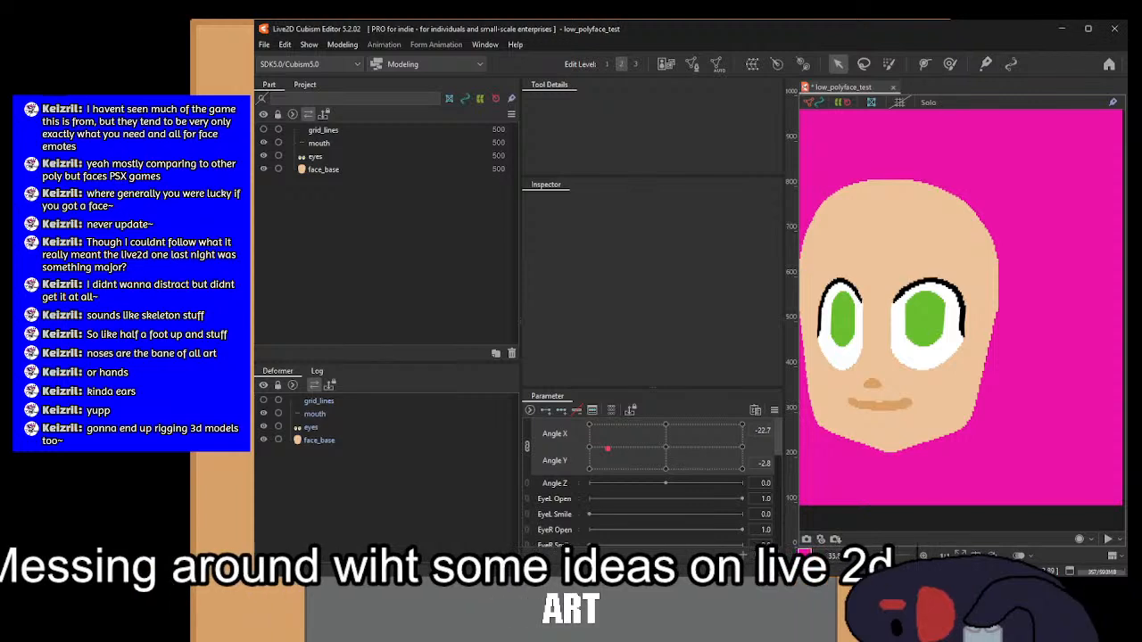
drag(336, 179, 324, 130)
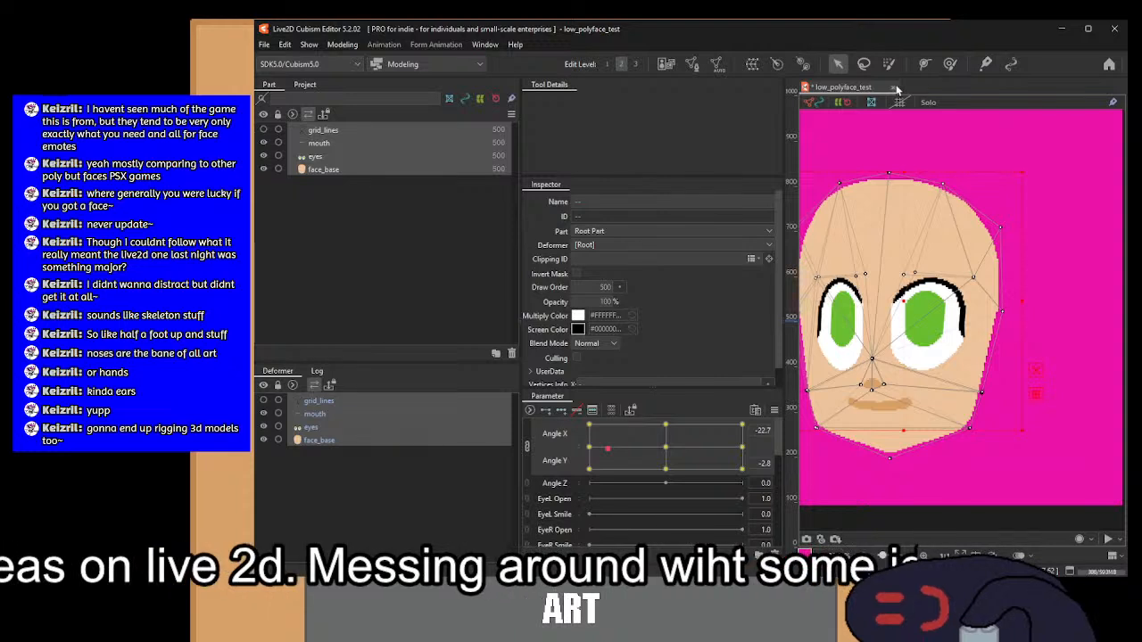
click(699, 324)
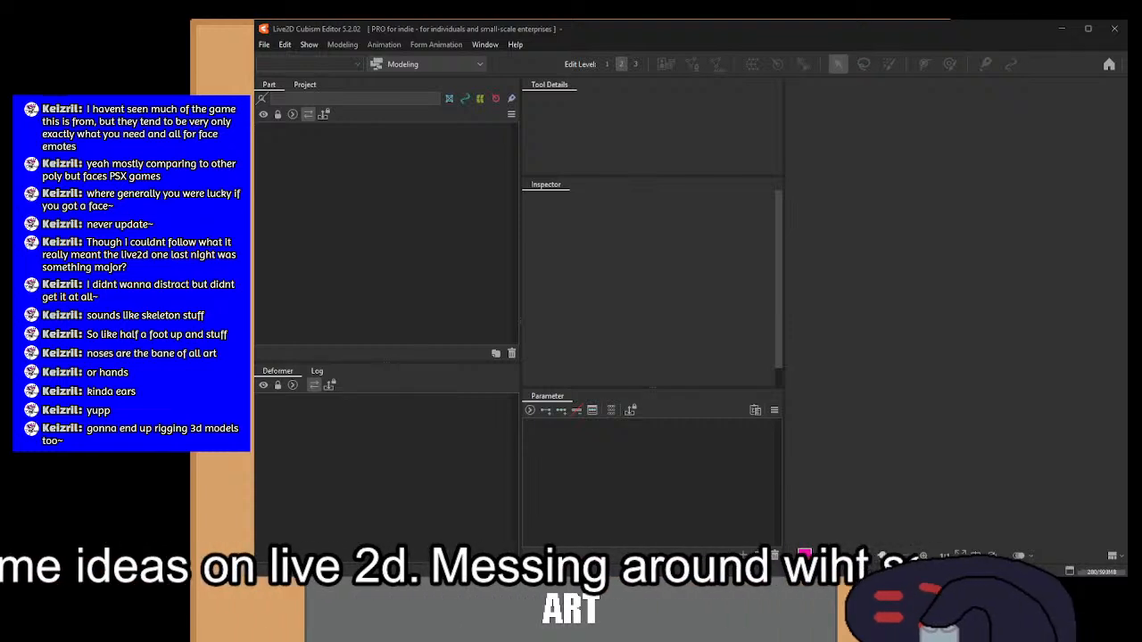
double_click(792, 191)
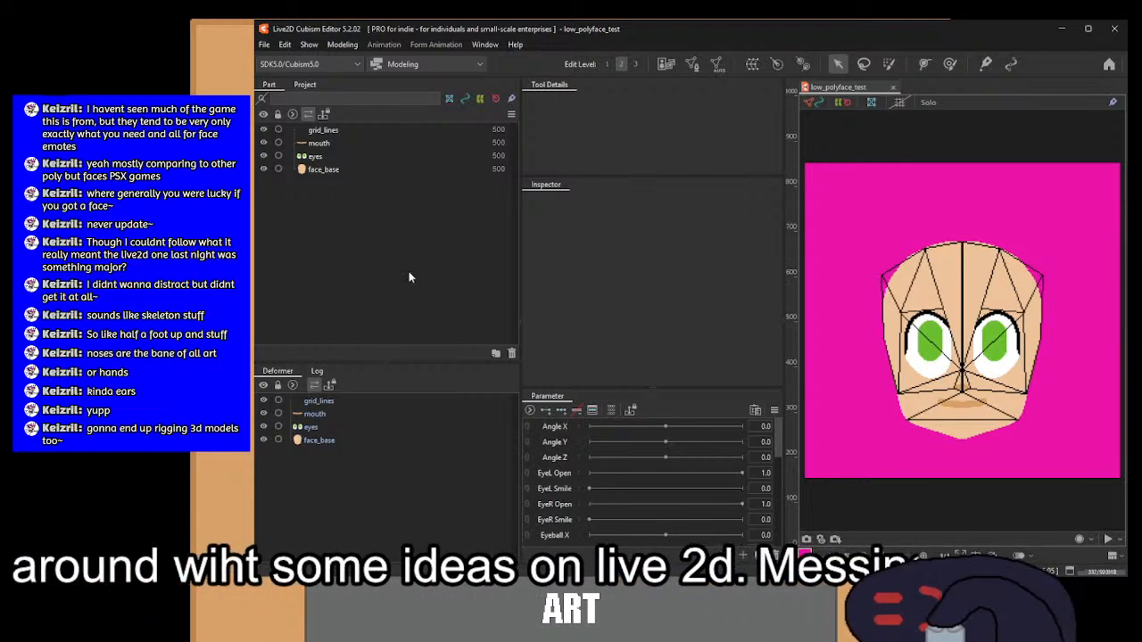
Step: Open the mouth, eyes and face_base together for manual mesh editing and delete all their existing mesh vertices
drag(323, 442, 324, 415)
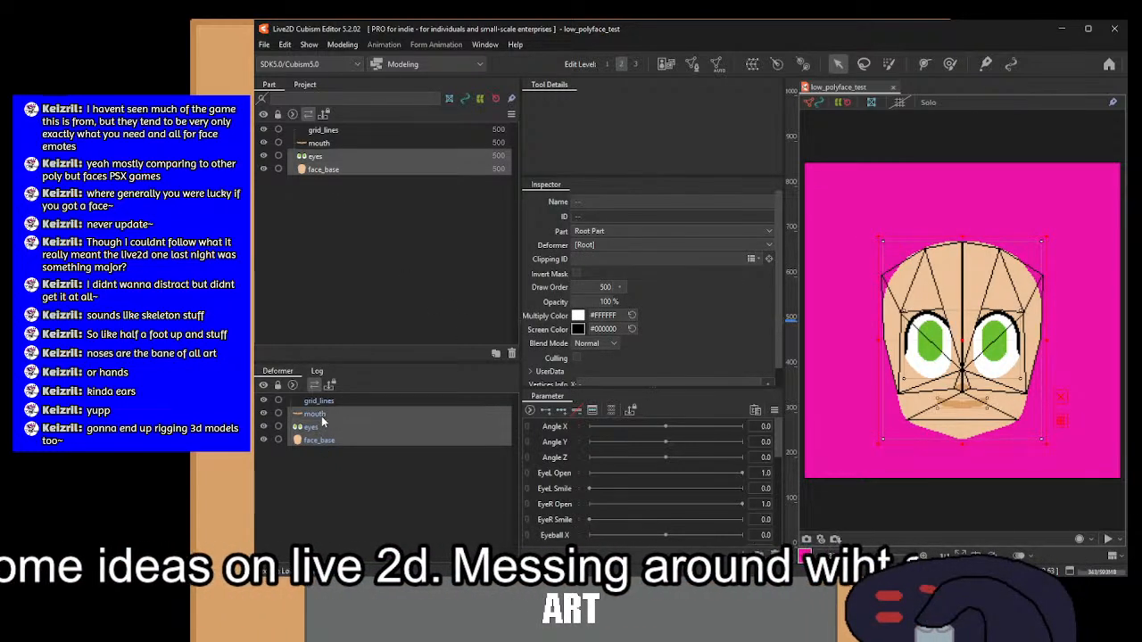
click(691, 65)
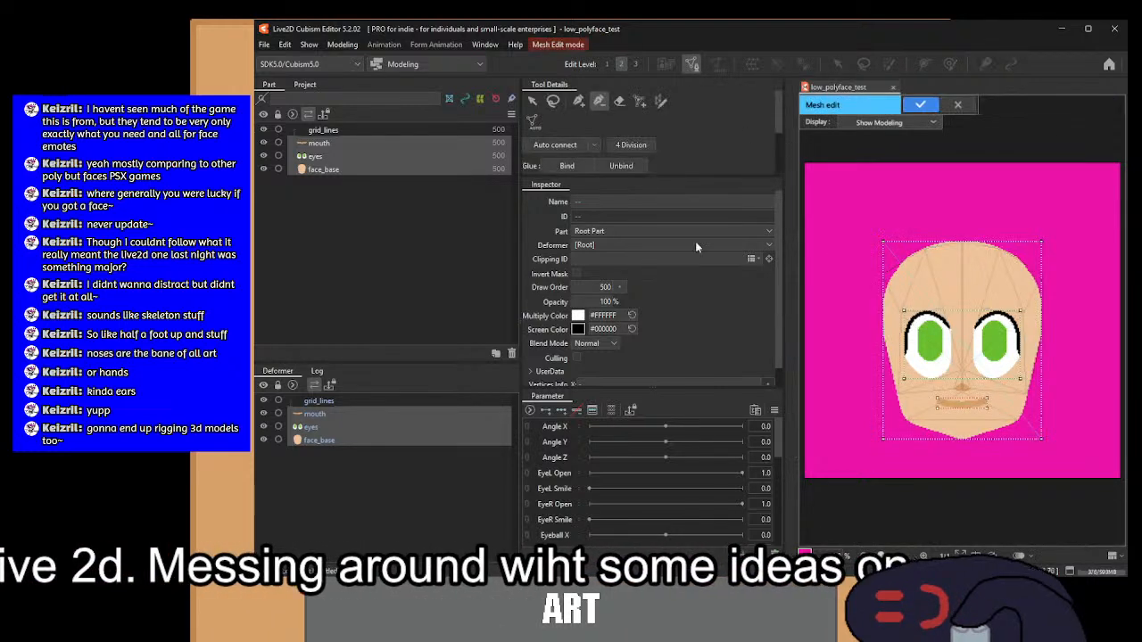
click(600, 102)
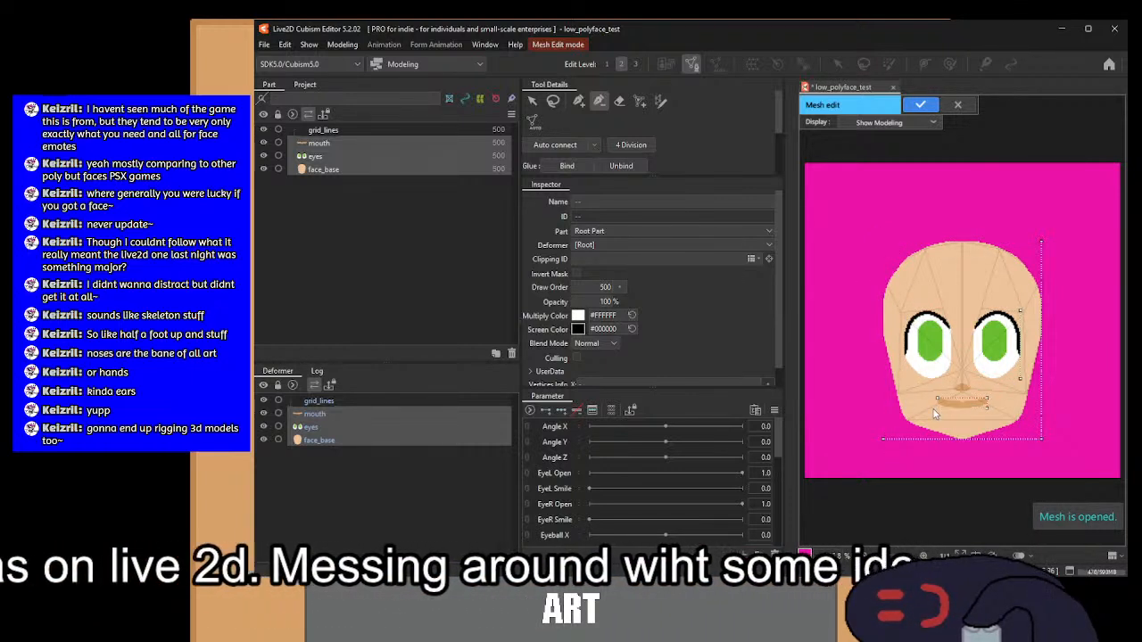
click(991, 403)
click(991, 404)
click(1038, 436)
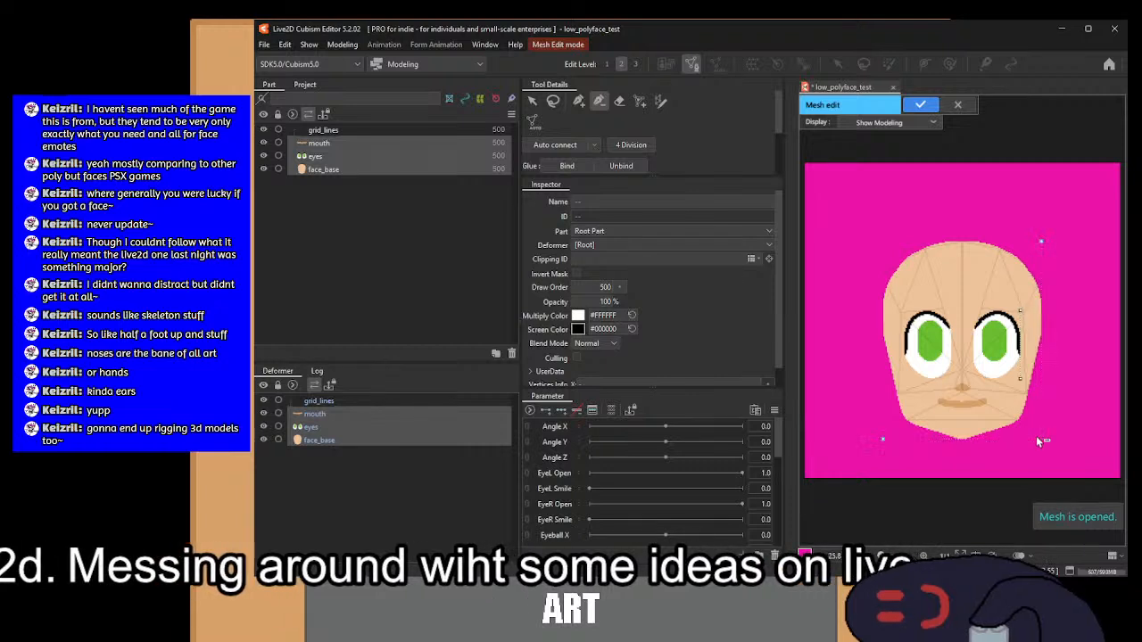
click(1040, 243)
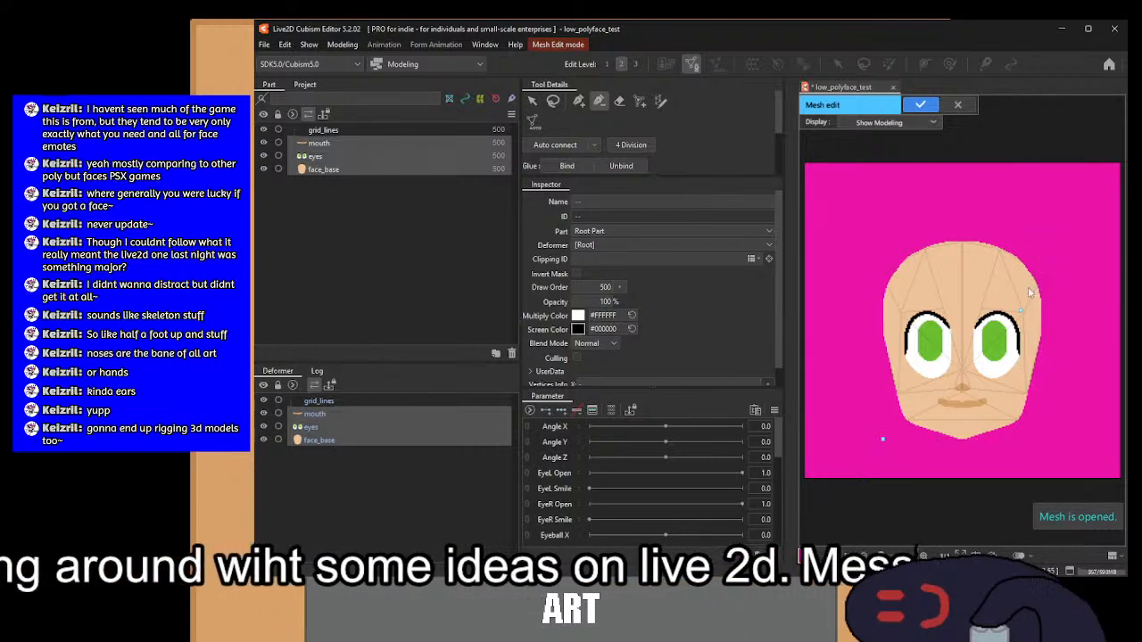
click(1020, 312)
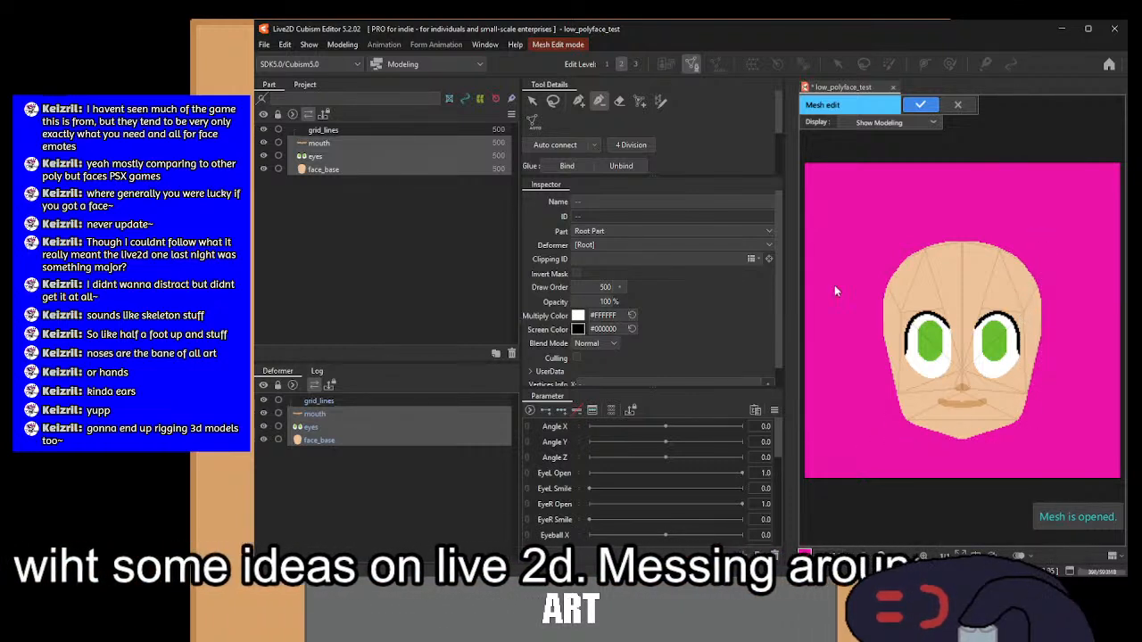
Step: Add a vertical centre edge to the meshes, connecting a vertex at the chin tip to one at the head's top
click(577, 102)
scroll(928, 370, up, 5)
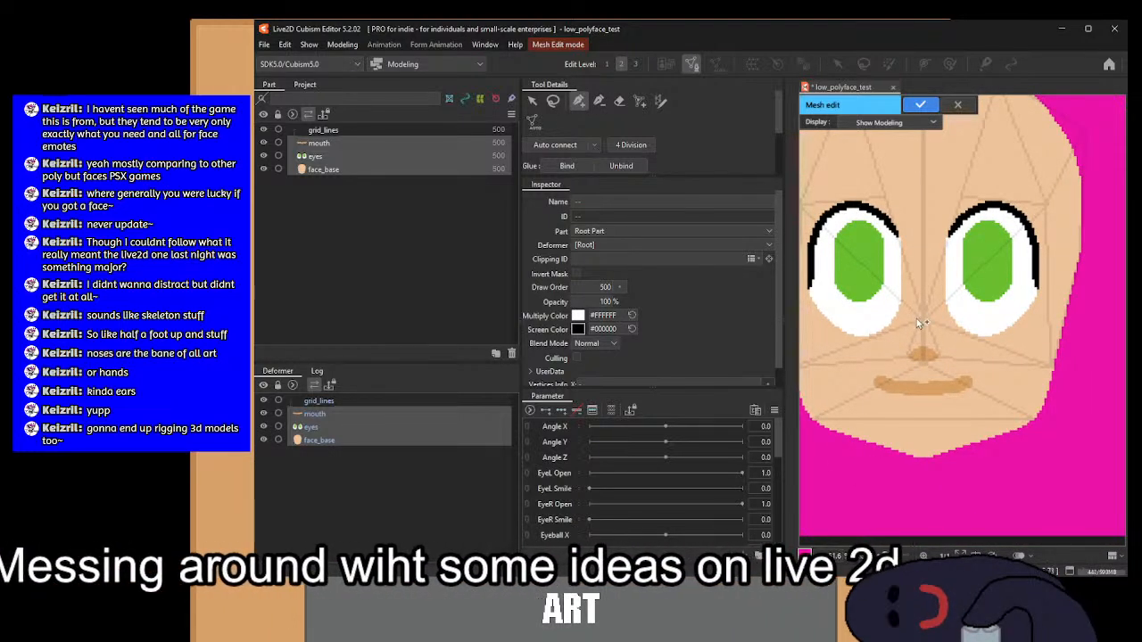
drag(869, 344, 946, 311)
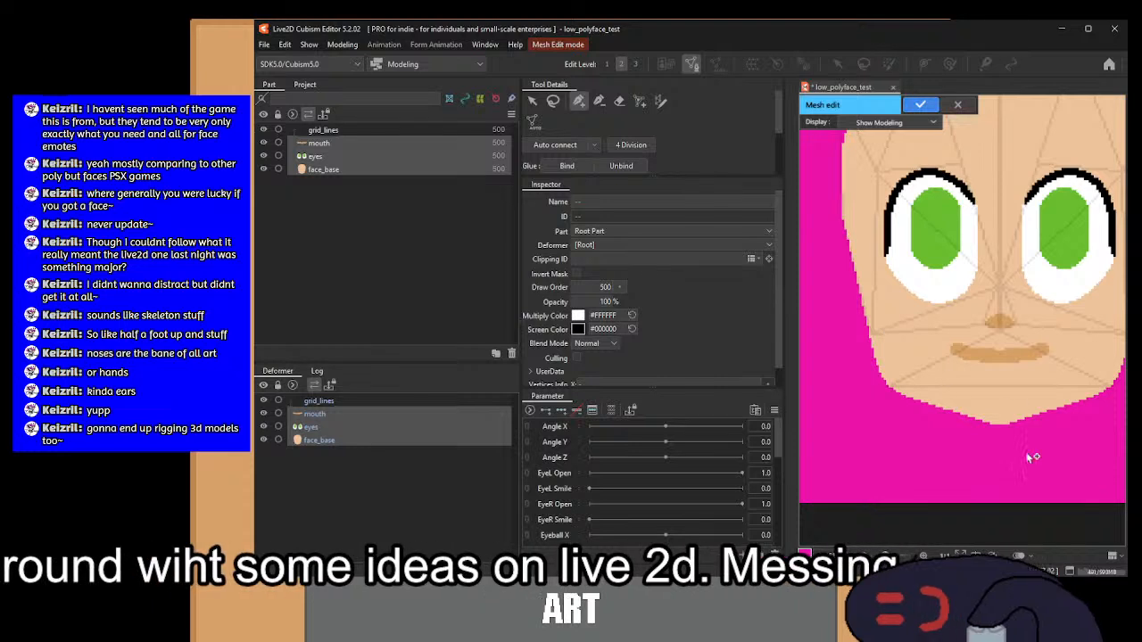
click(1000, 425)
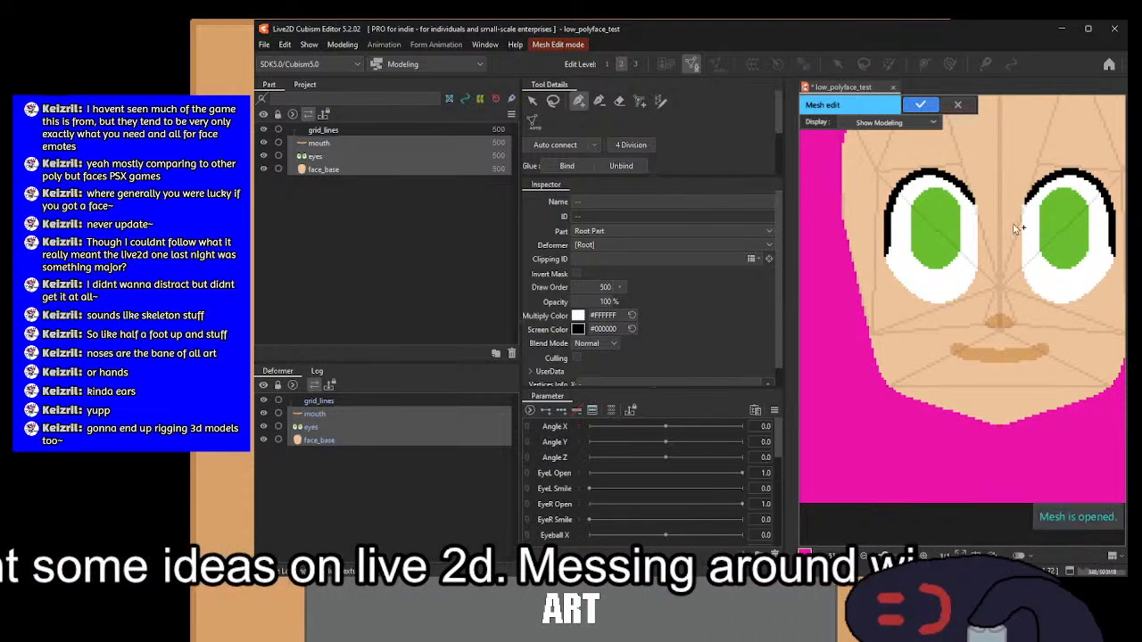
drag(1013, 212, 986, 327)
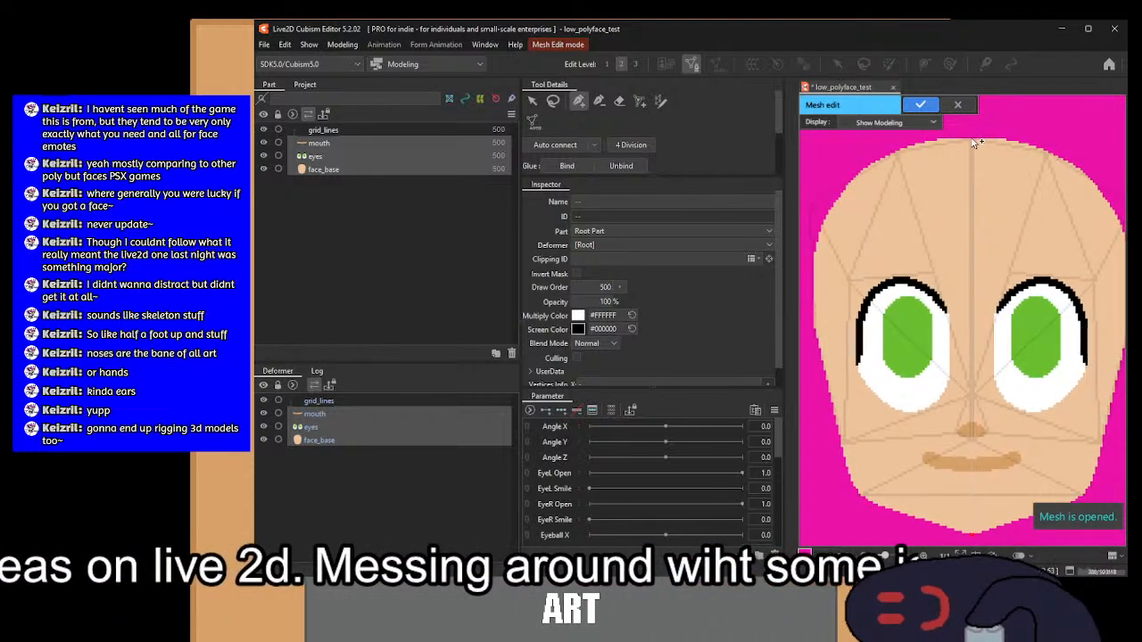
click(973, 135)
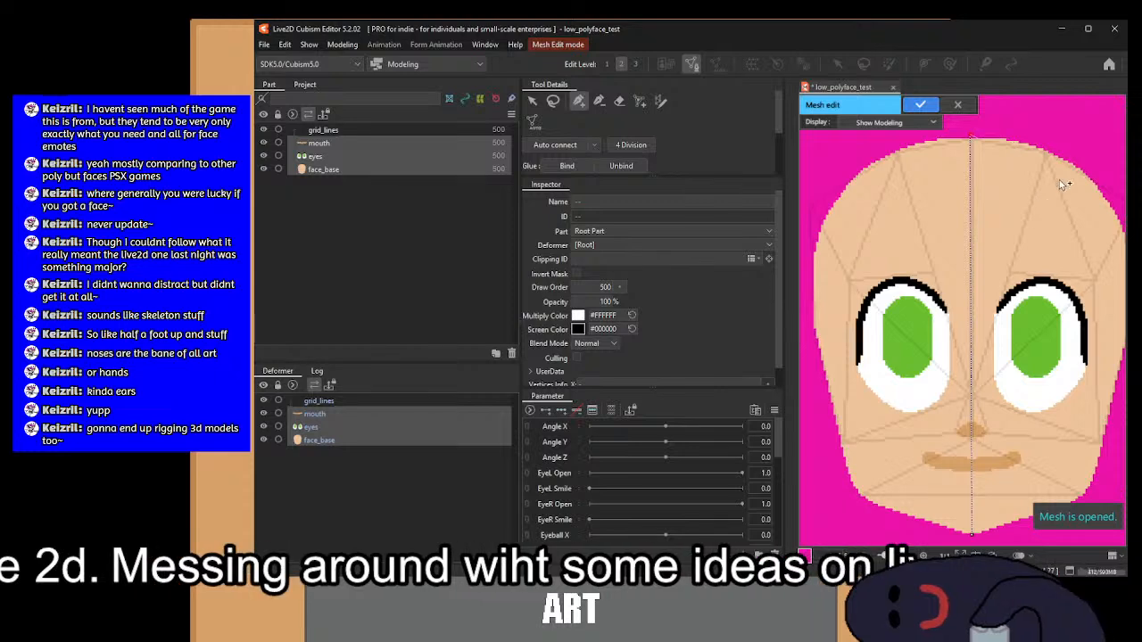
drag(1059, 180, 1014, 193)
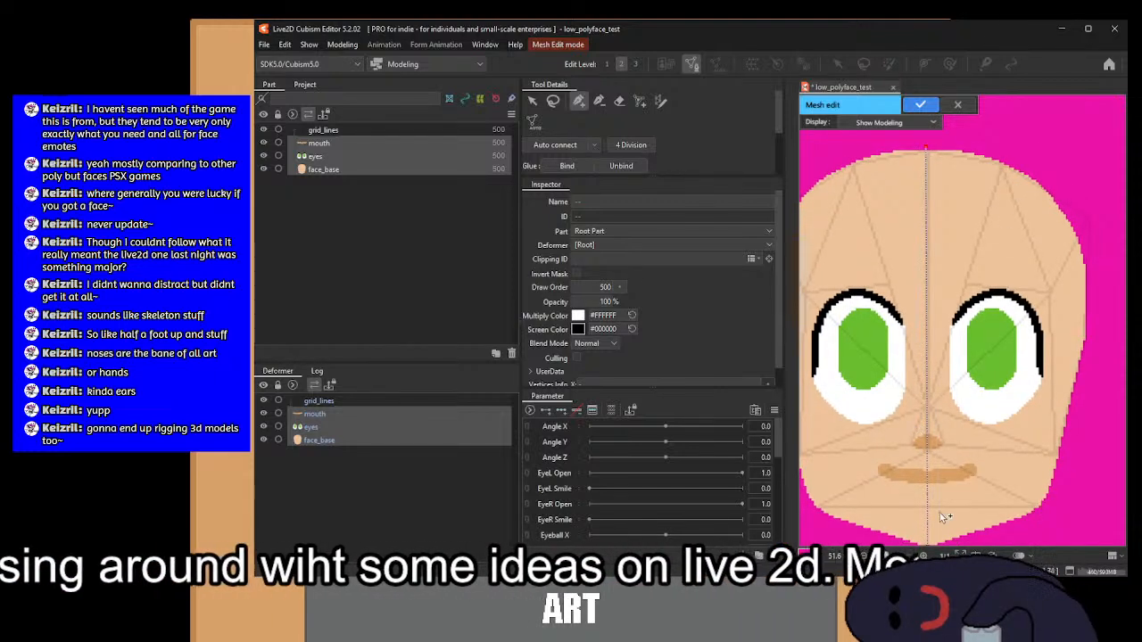
drag(939, 505, 981, 372)
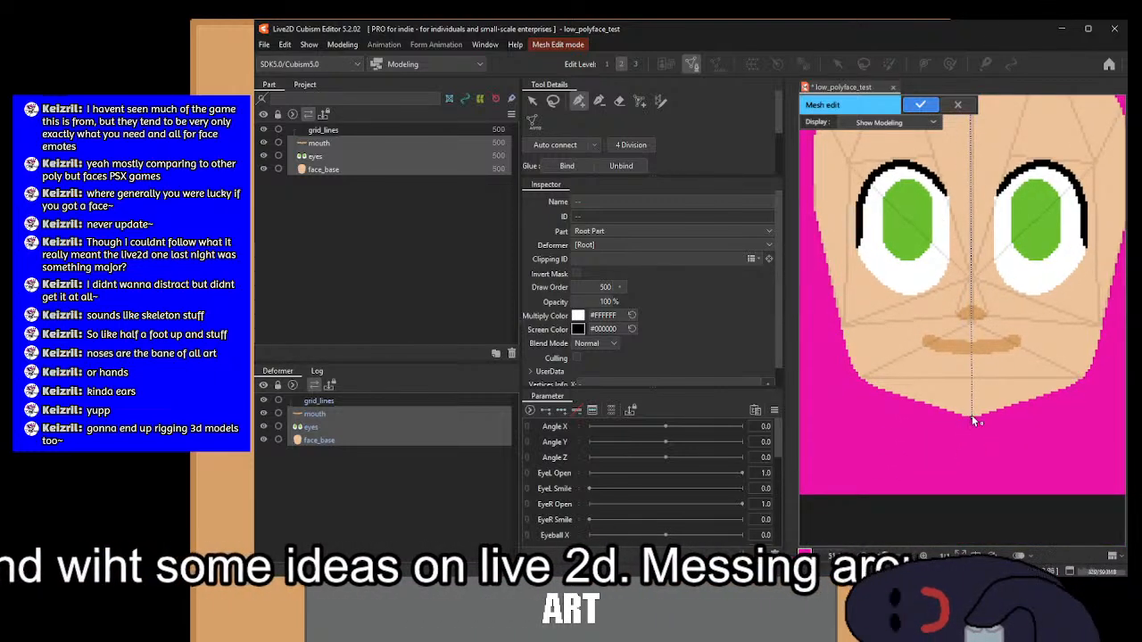
click(972, 415)
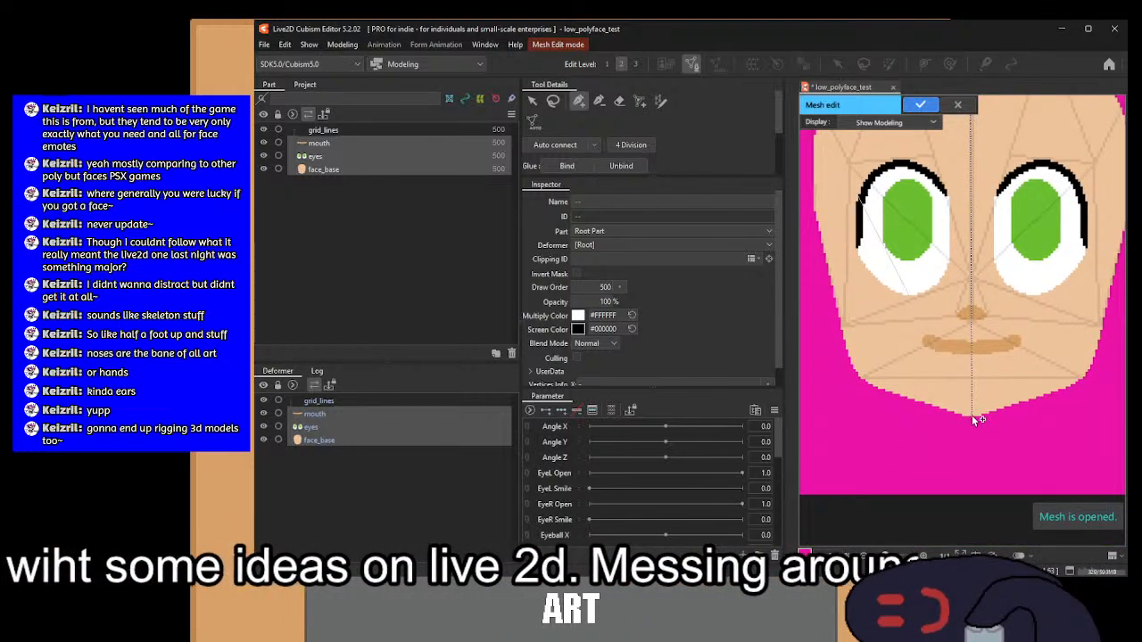
Step: Add a horizontal bottom edge through the chin vertex, with a corner vertex on each side of the face
click(827, 415)
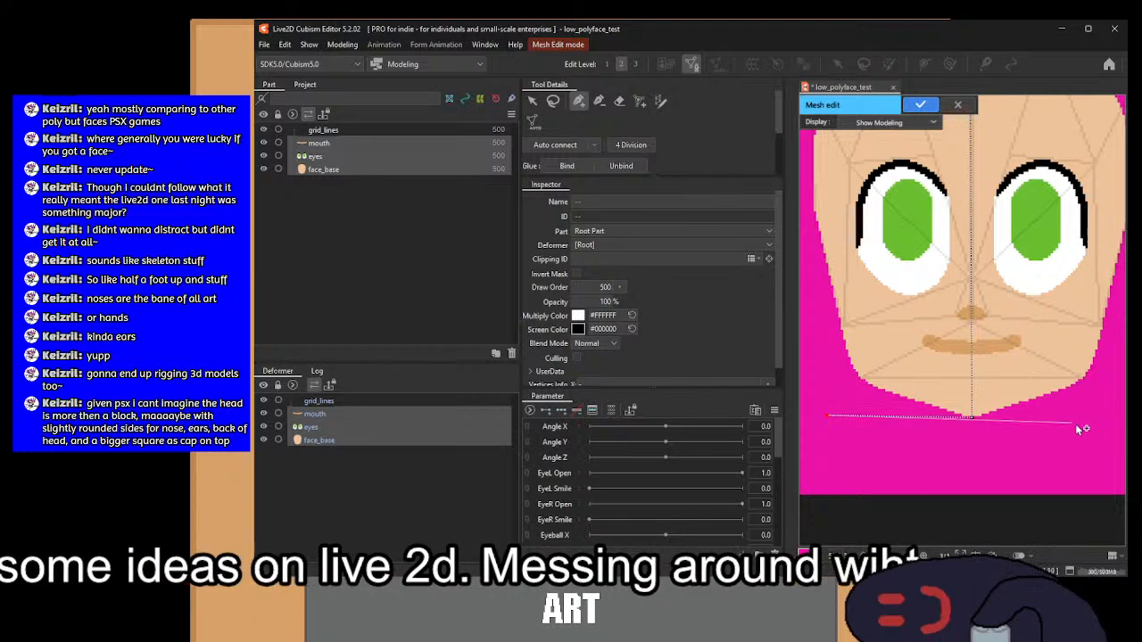
click(973, 416)
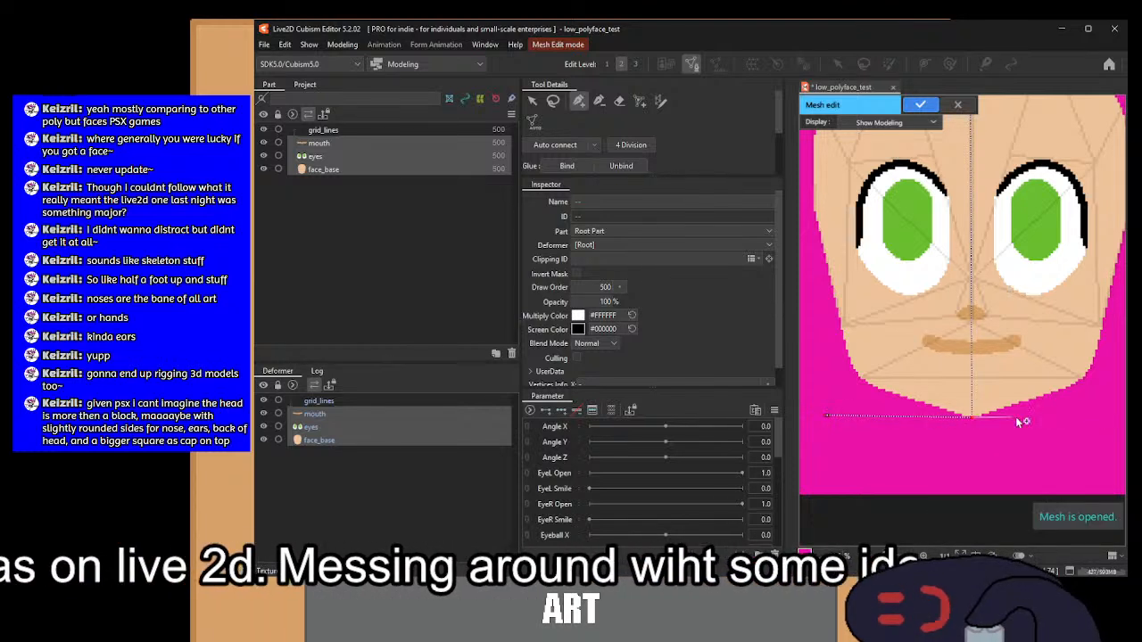
drag(1061, 358, 1006, 347)
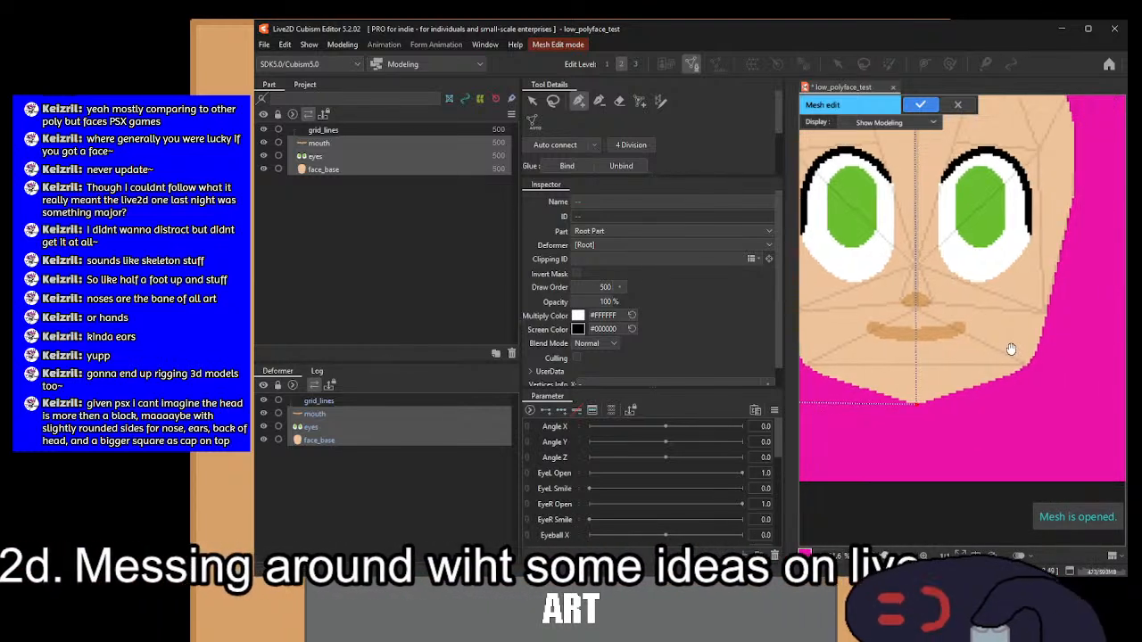
click(1071, 407)
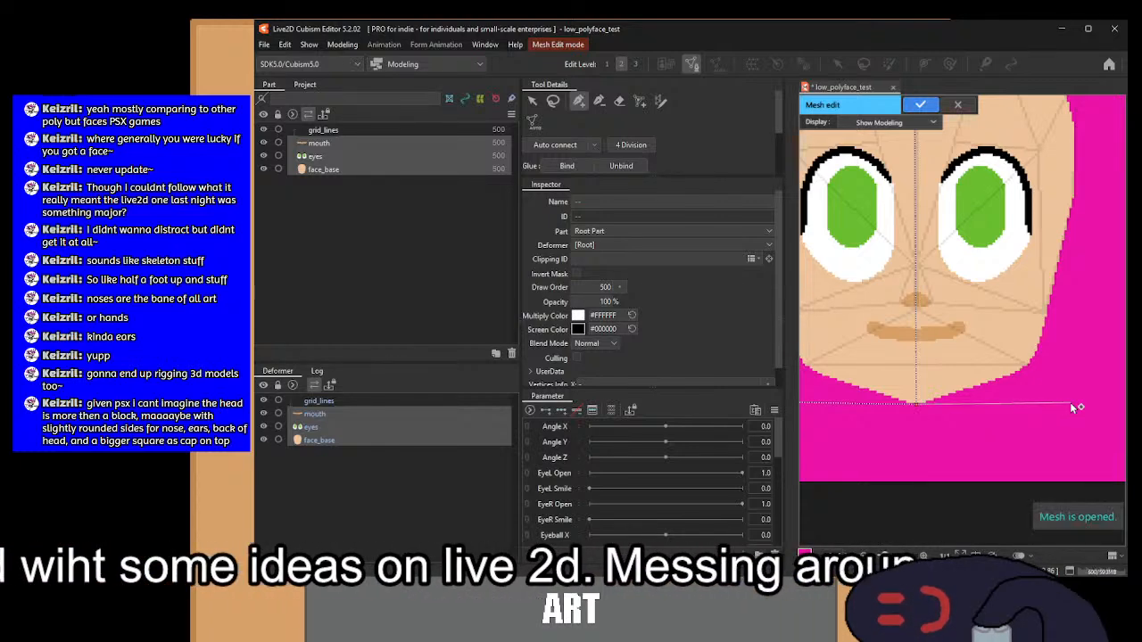
Step: Add a vertical edge along the right side of the face and join its upper corner to the head's top centre vertex
scroll(1026, 268, down, 3)
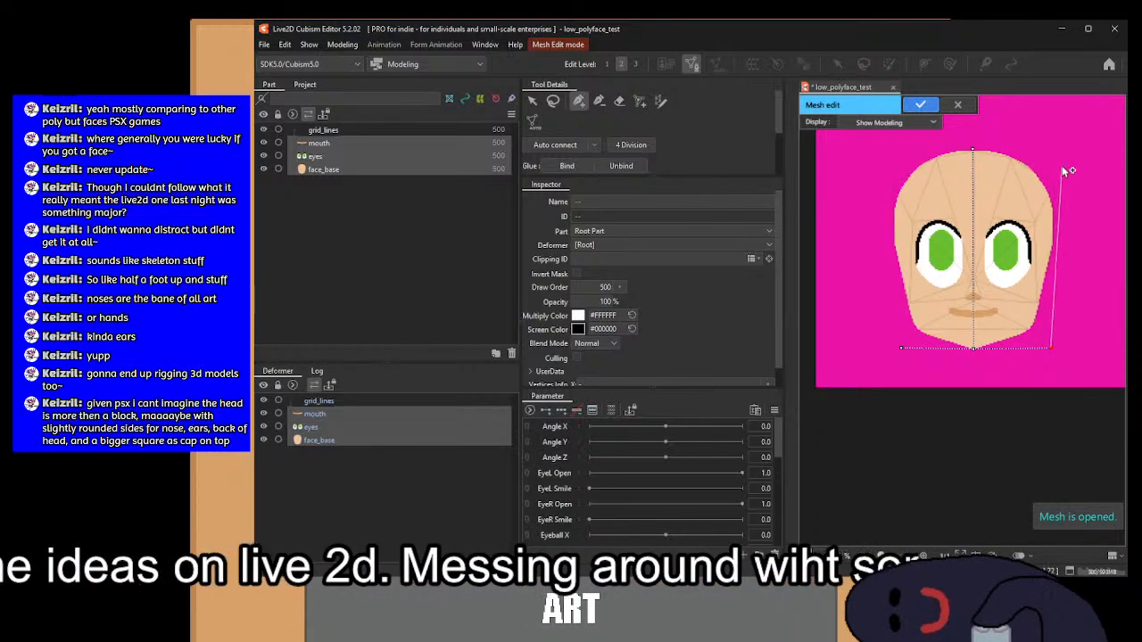
scroll(1051, 145, up, 3)
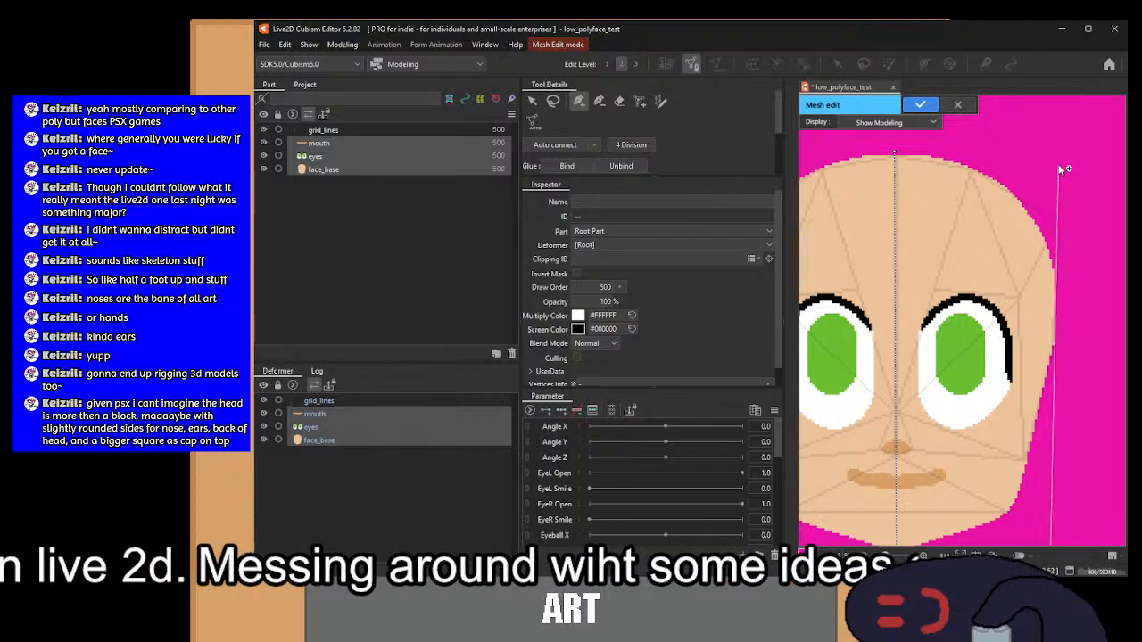
drag(1016, 396, 1008, 304)
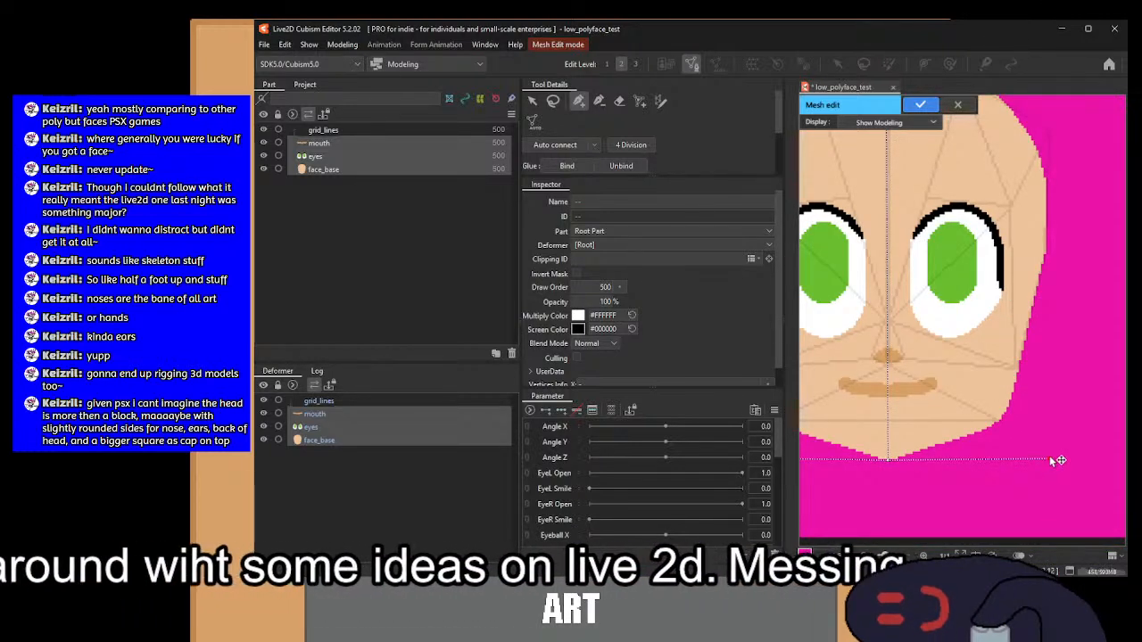
drag(1044, 148, 1063, 317)
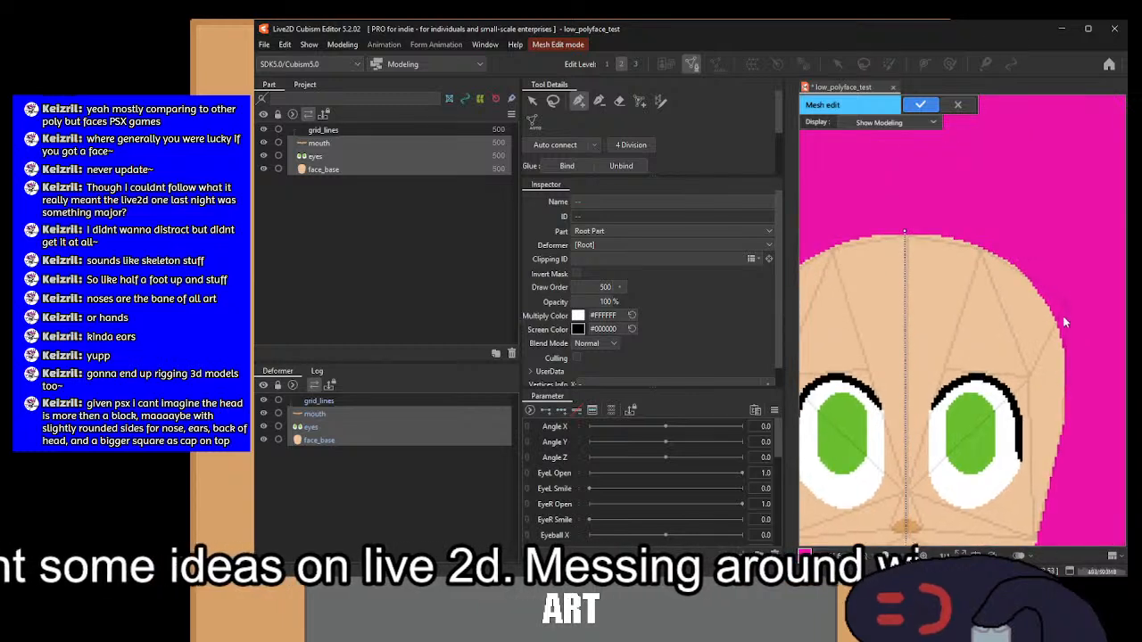
click(1071, 239)
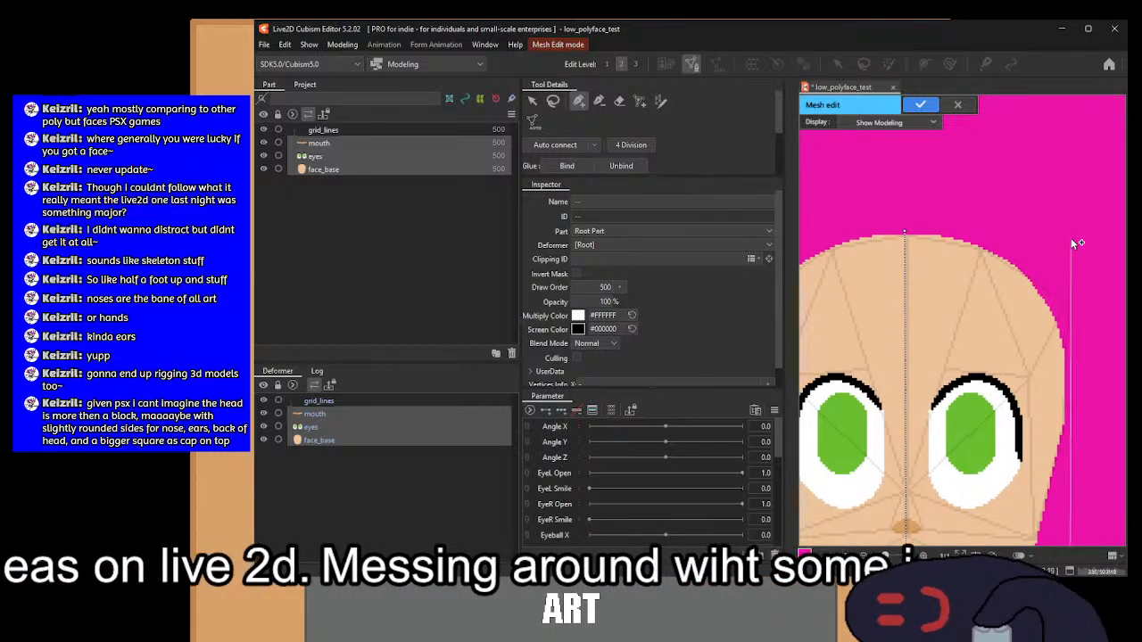
click(906, 236)
mouse_move(1071, 234)
mouse_down()
mouse_move(1075, 223)
mouse_move(1074, 233)
mouse_up()
Step: Inspect the upper-right corner vertex for each part and discard the combined mesh edit of mouth, eyes and face_base
scroll(1040, 373, down, 2)
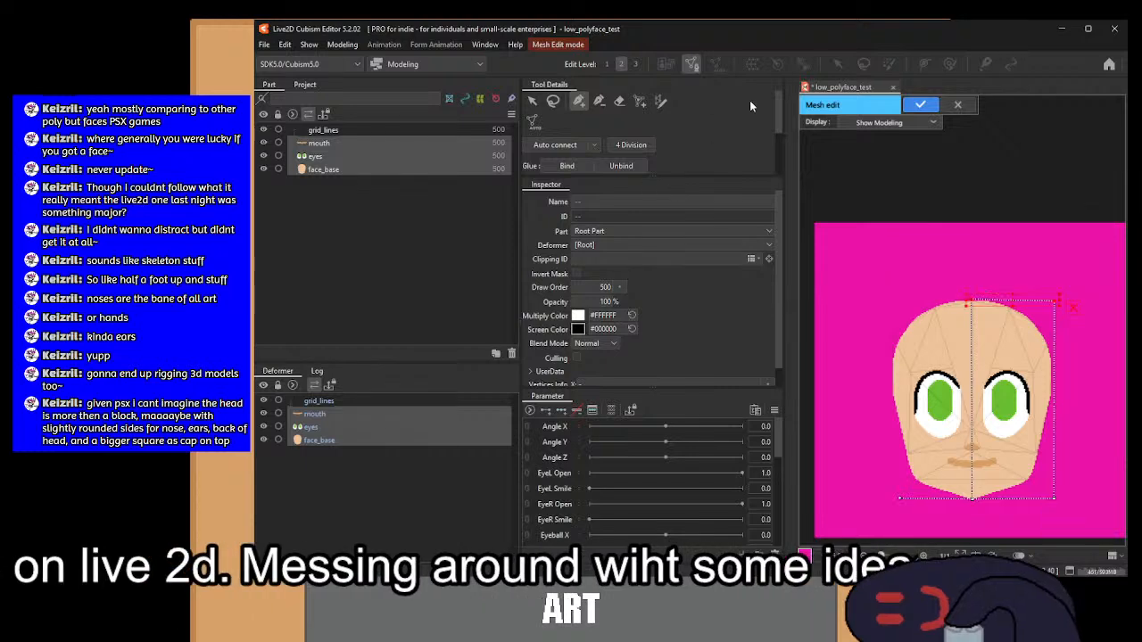
scroll(998, 286, up, 6)
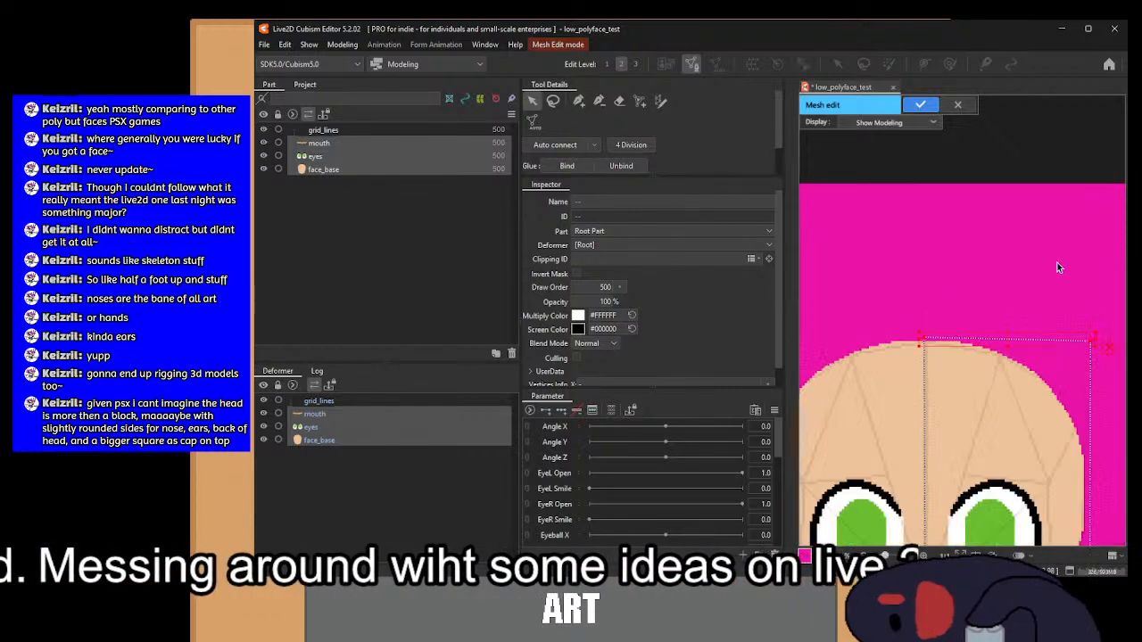
scroll(998, 287, up, 2)
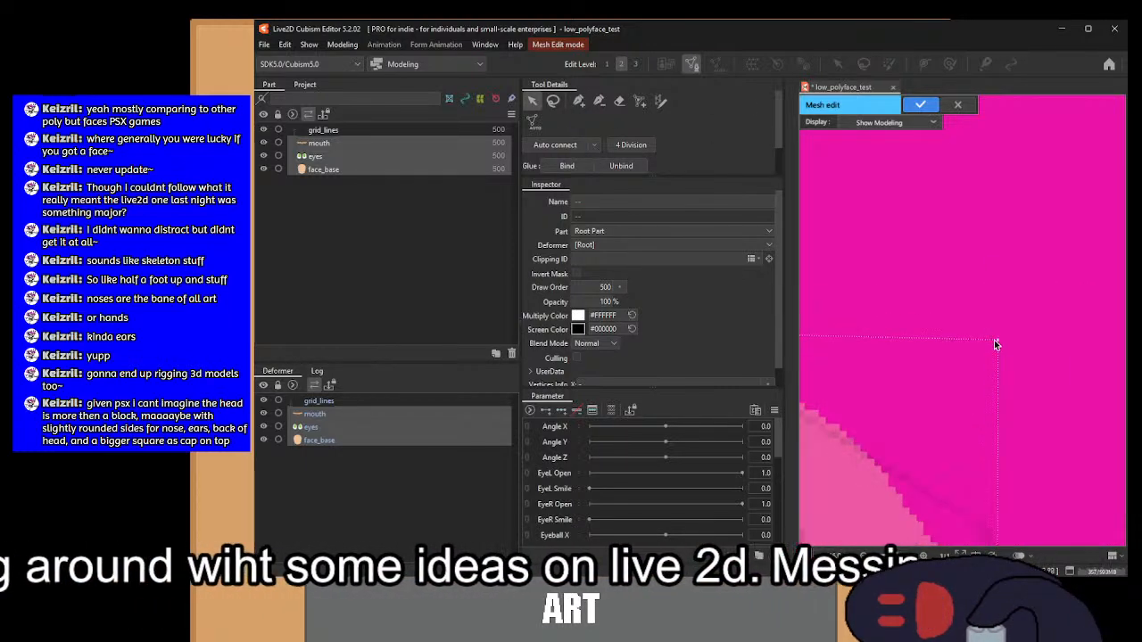
click(345, 435)
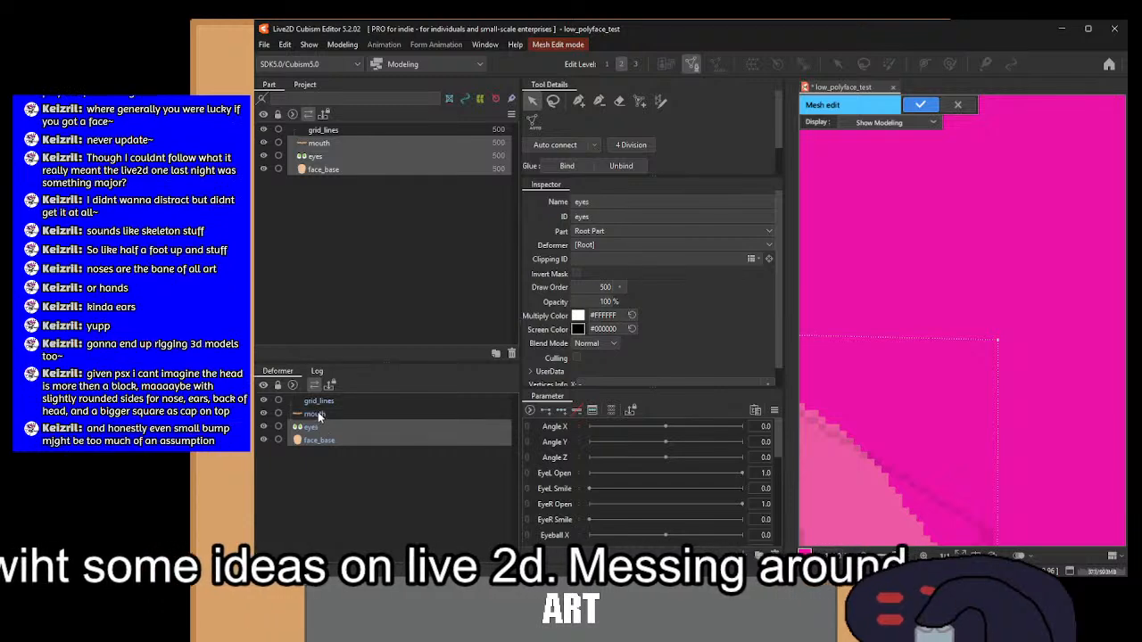
click(323, 415)
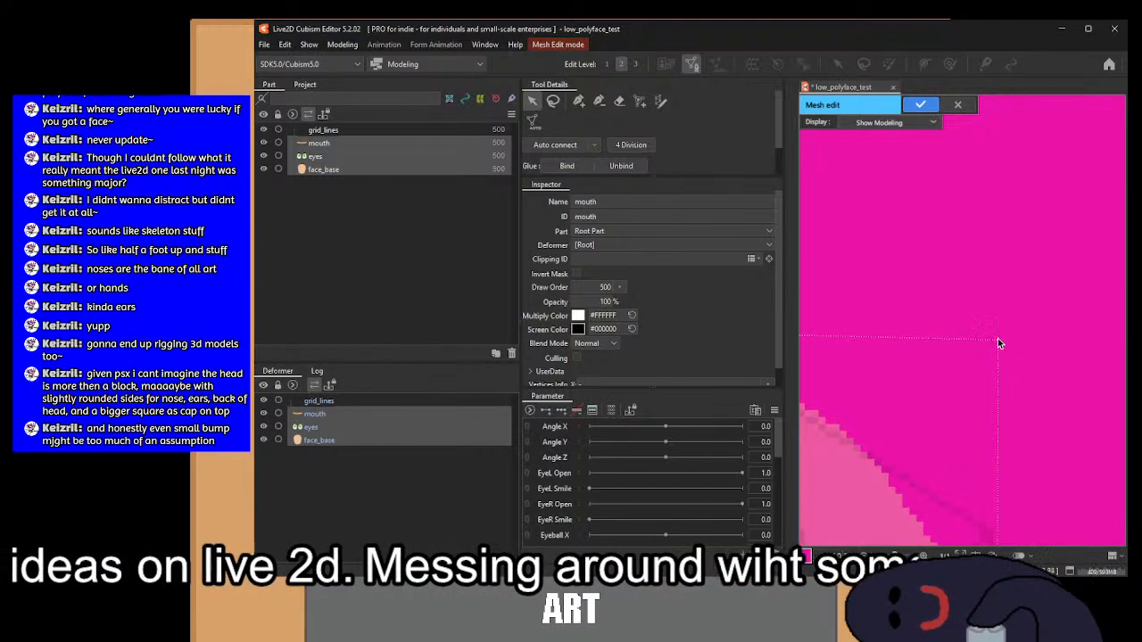
scroll(998, 335, down, 5)
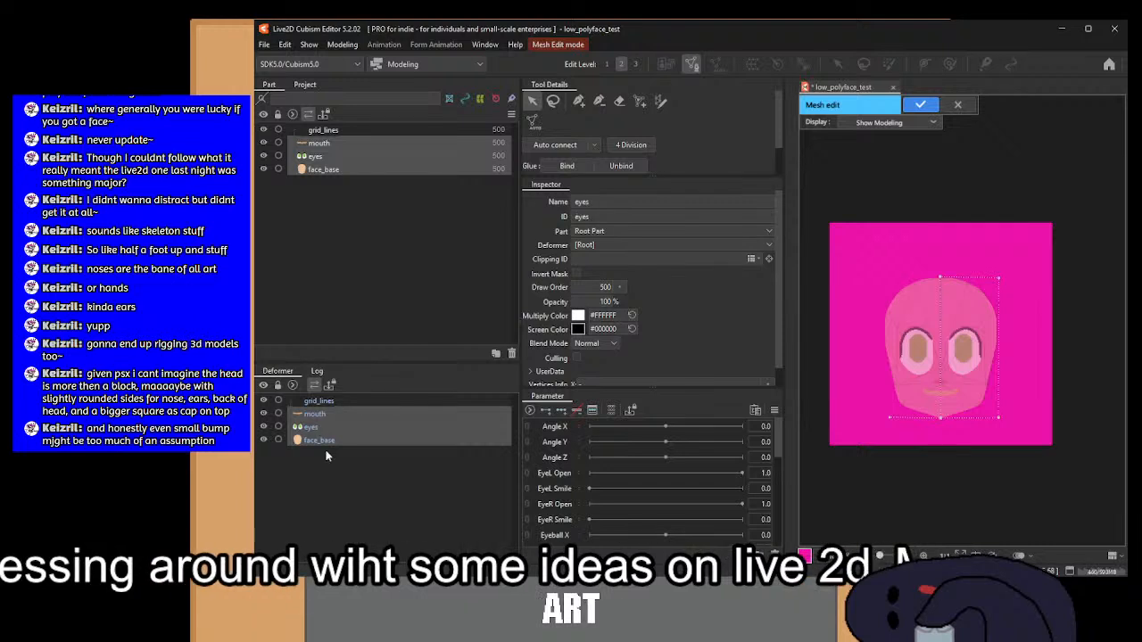
click(320, 414)
click(957, 105)
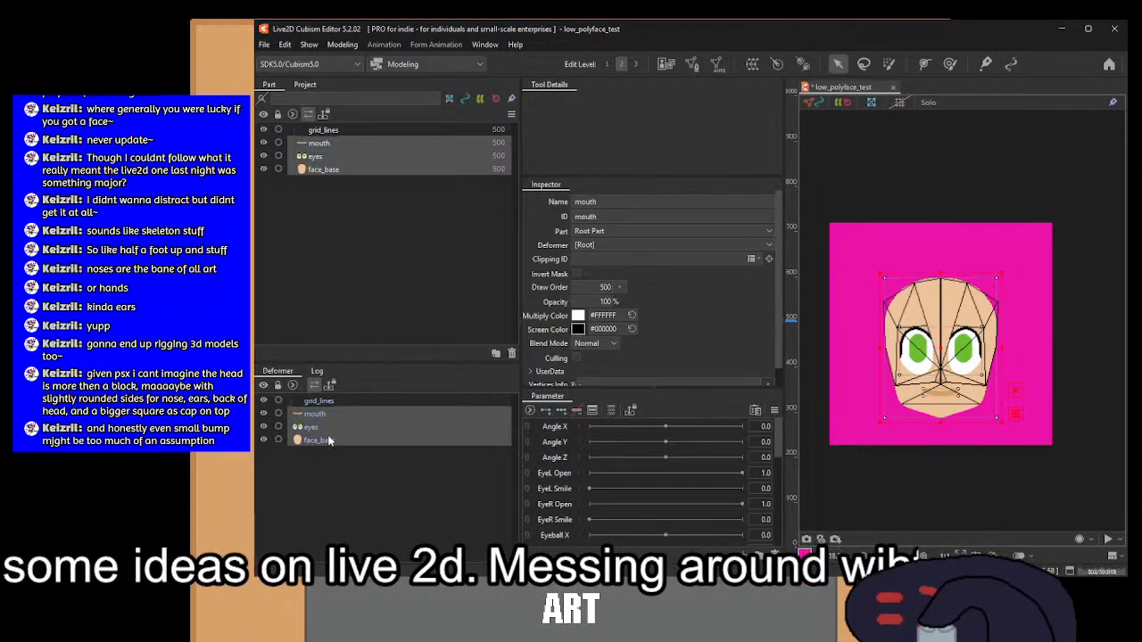
Step: Open only face_base for manual mesh editing
click(318, 441)
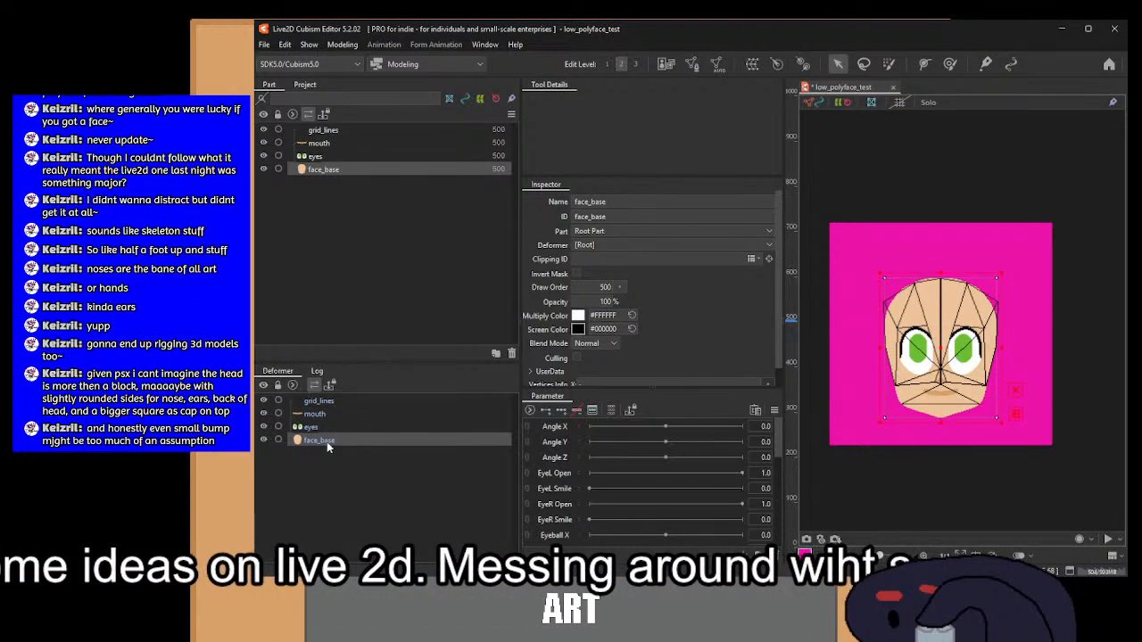
click(693, 64)
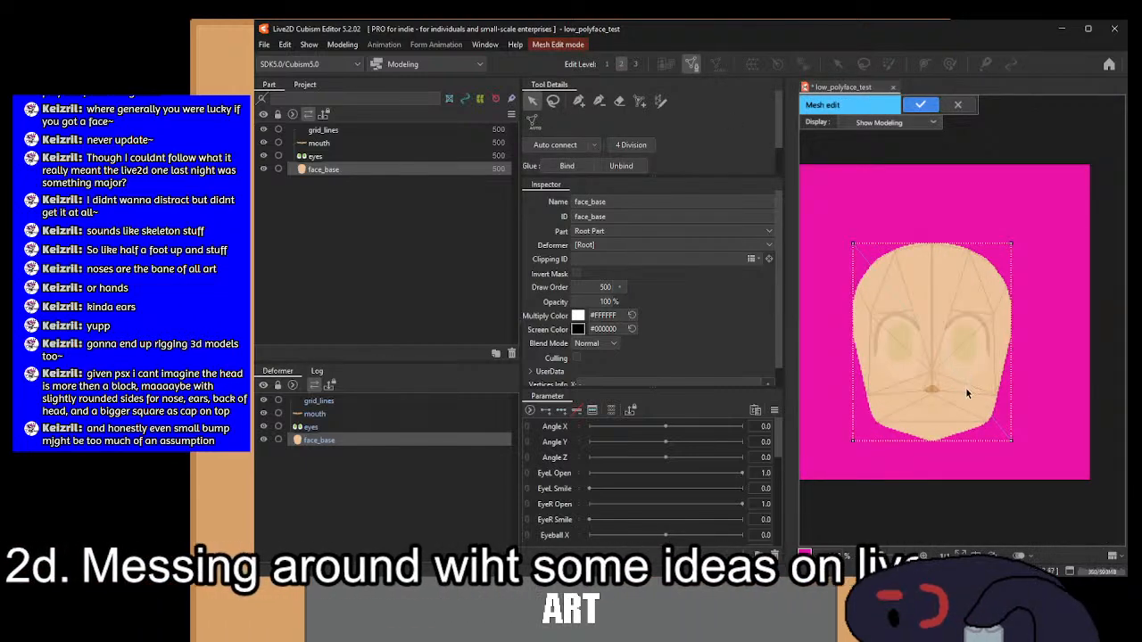
scroll(965, 387, up, 2)
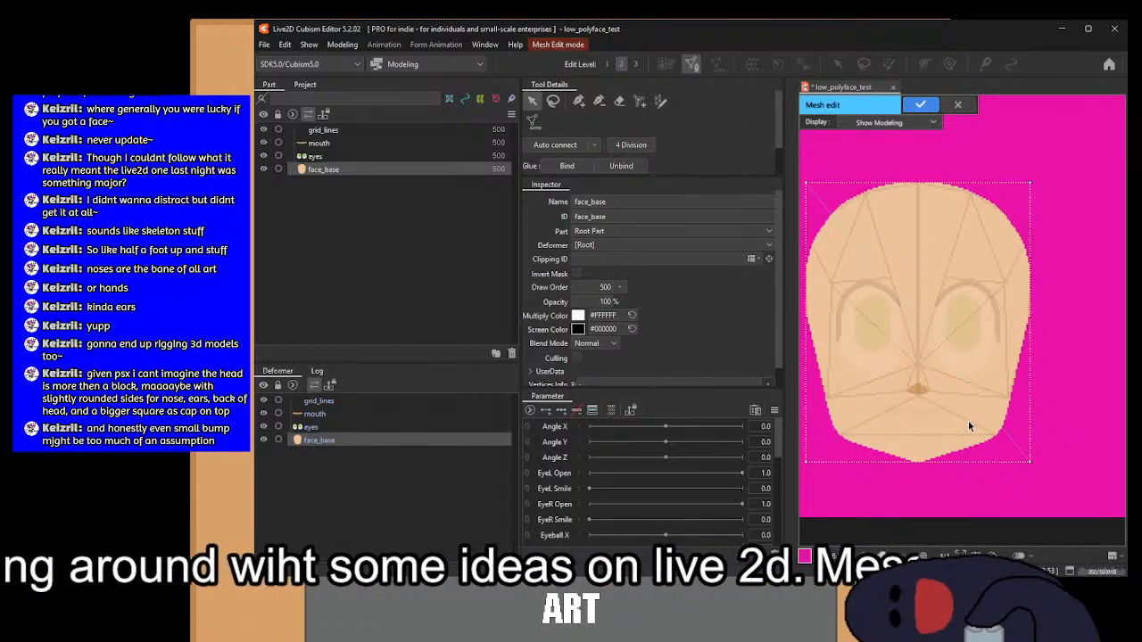
mouse_move(969, 422)
mouse_down()
mouse_move(978, 342)
mouse_move(989, 422)
mouse_up()
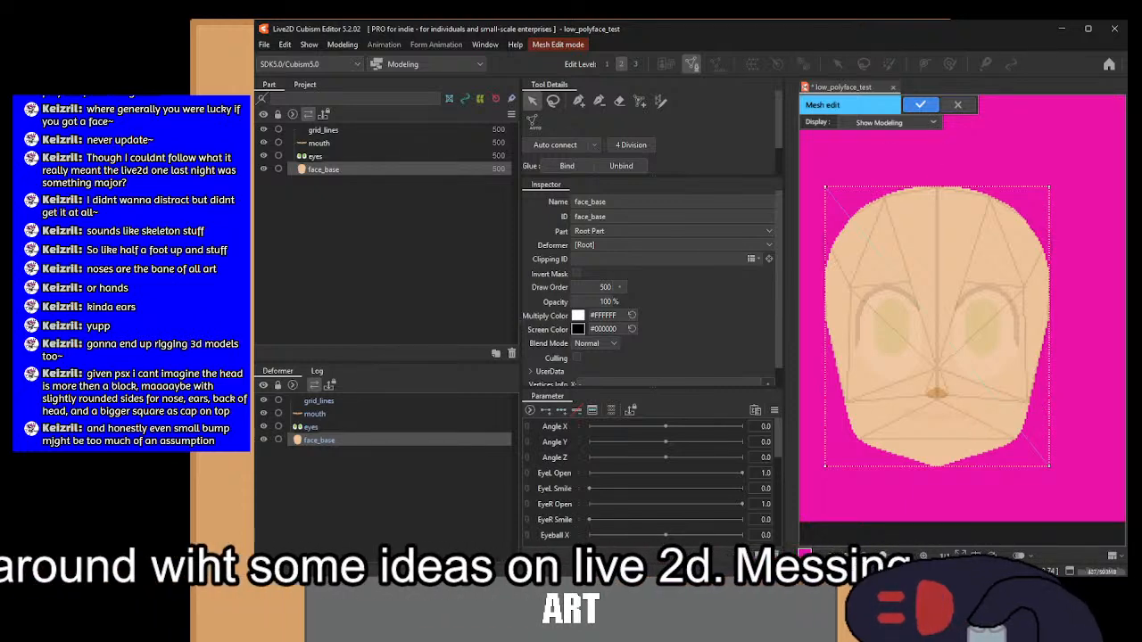
Step: Switch to Aseprite and examine the eye, nose, cheek and jaw planes in the Sprite-0003 reference, comparing with the Roll_(Cutscene) face sheet
click(1065, 29)
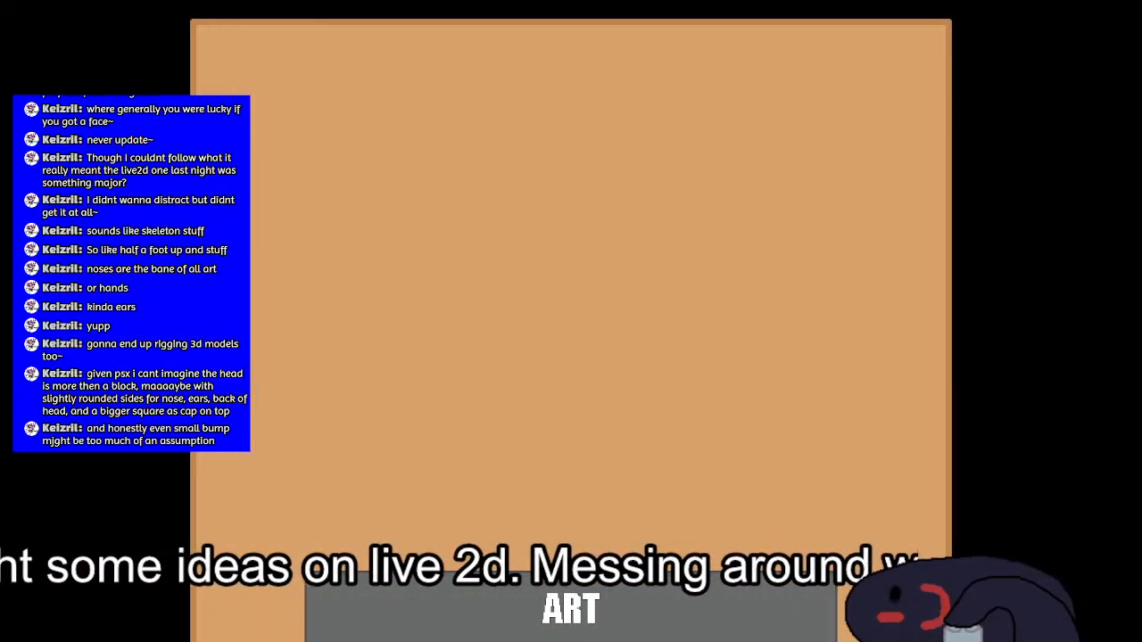
key(alt+Tab)
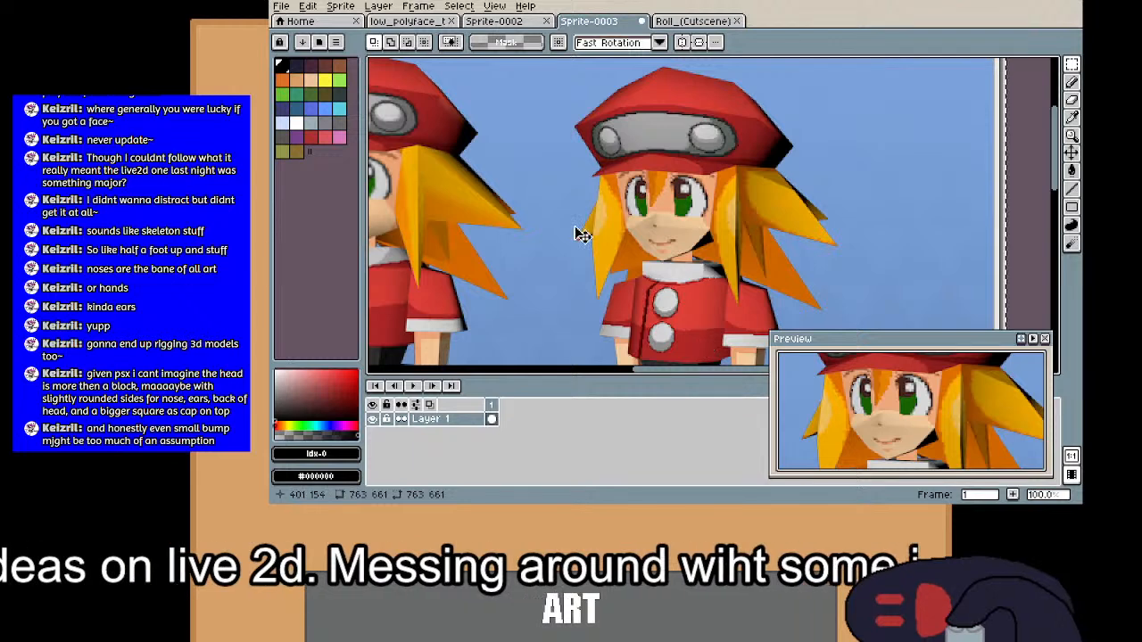
drag(581, 235, 658, 260)
scroll(784, 256, up, 2)
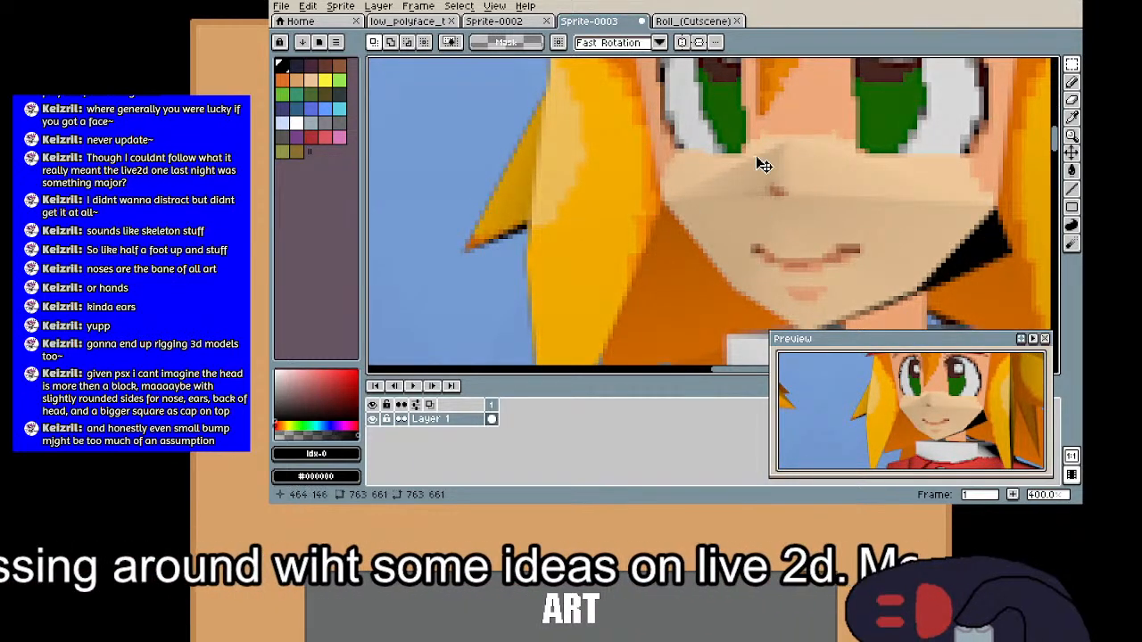
scroll(821, 143, up, 3)
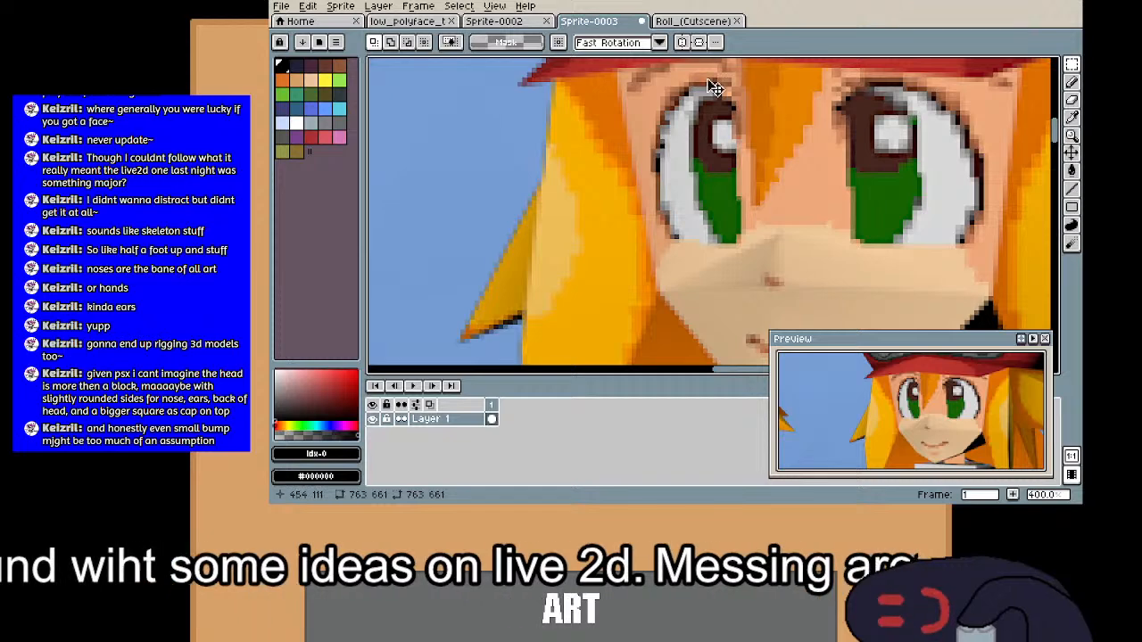
scroll(770, 134, up, 3)
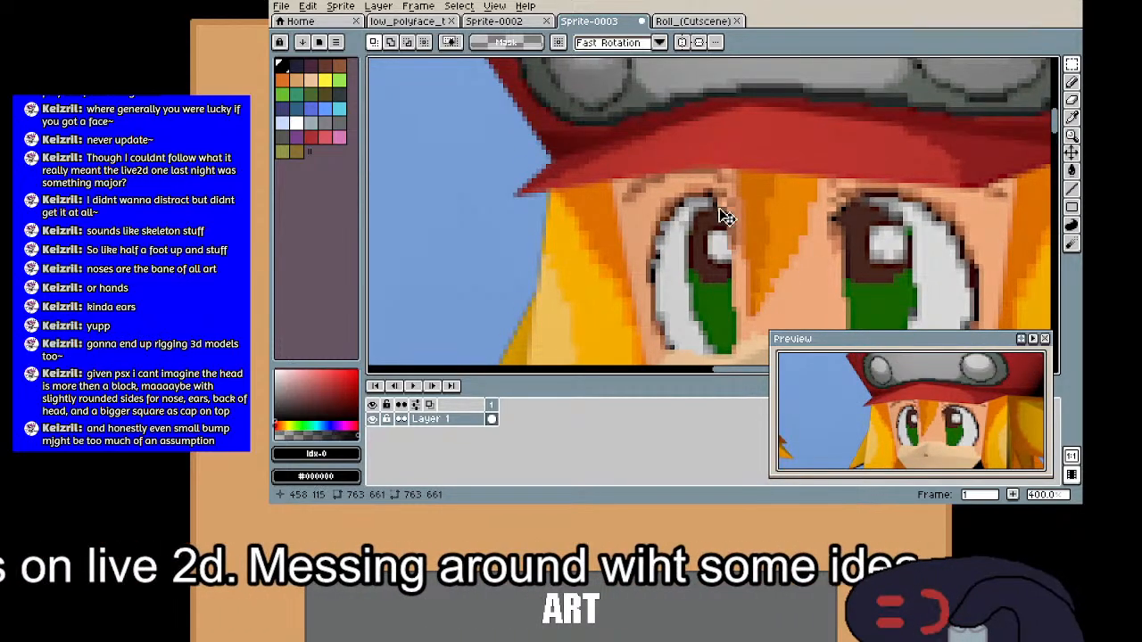
drag(781, 240, 675, 84)
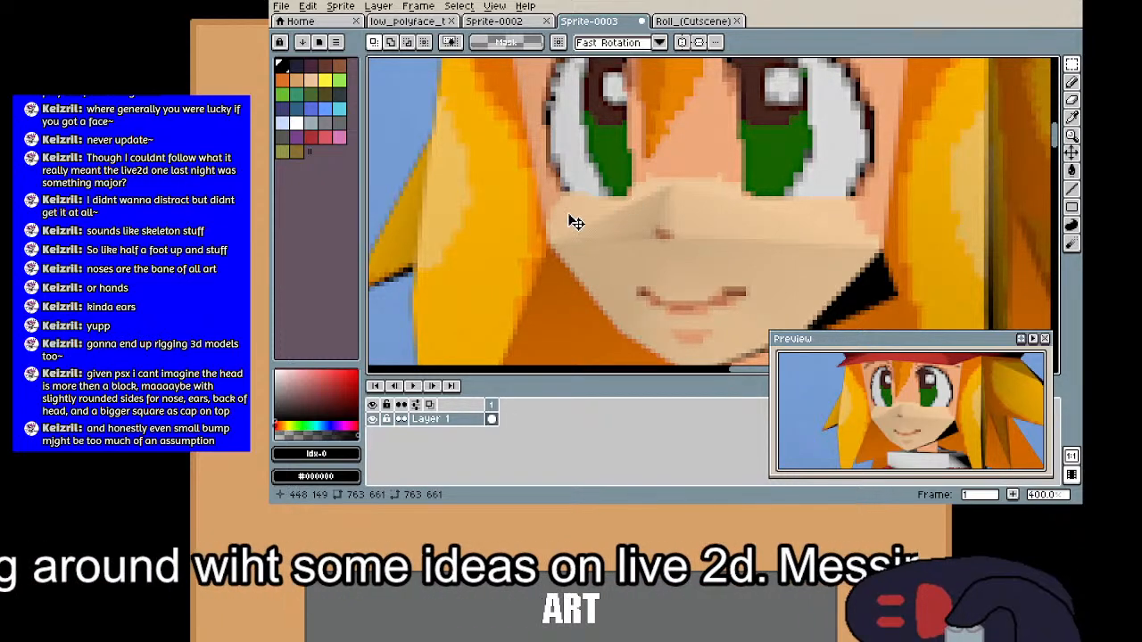
click(671, 23)
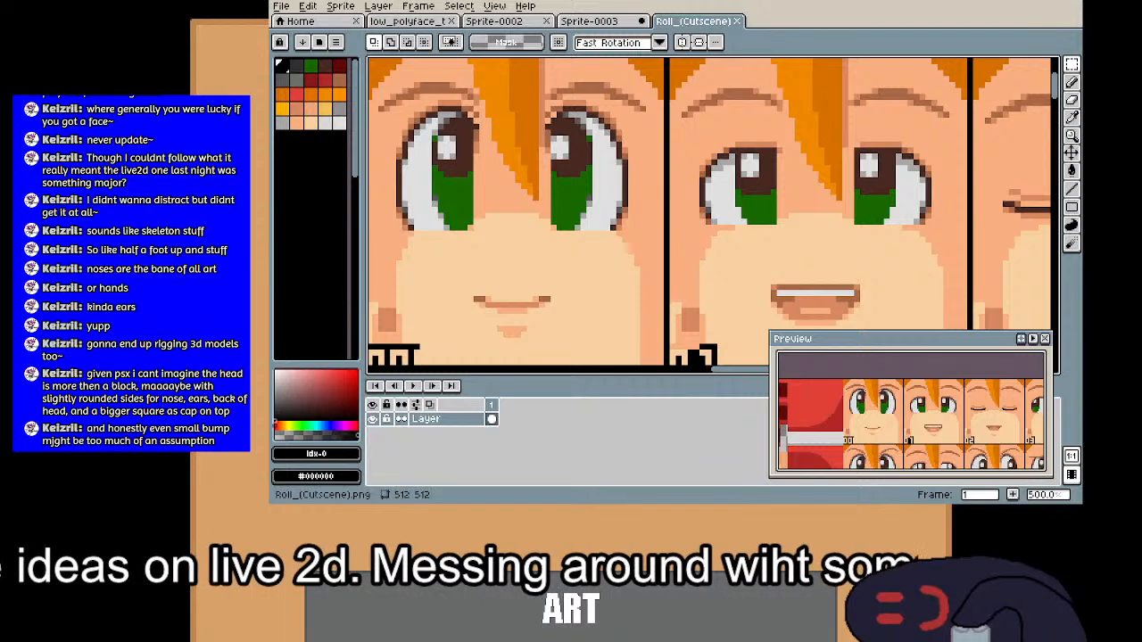
click(600, 22)
drag(790, 198, 778, 184)
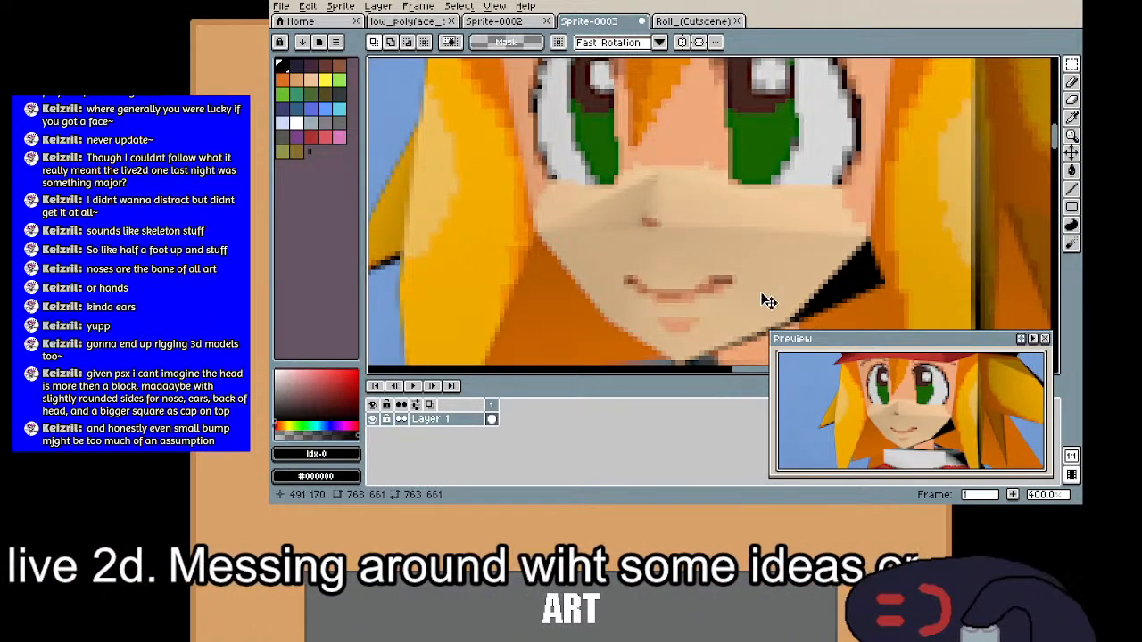
drag(765, 295, 764, 178)
scroll(883, 165, down, 3)
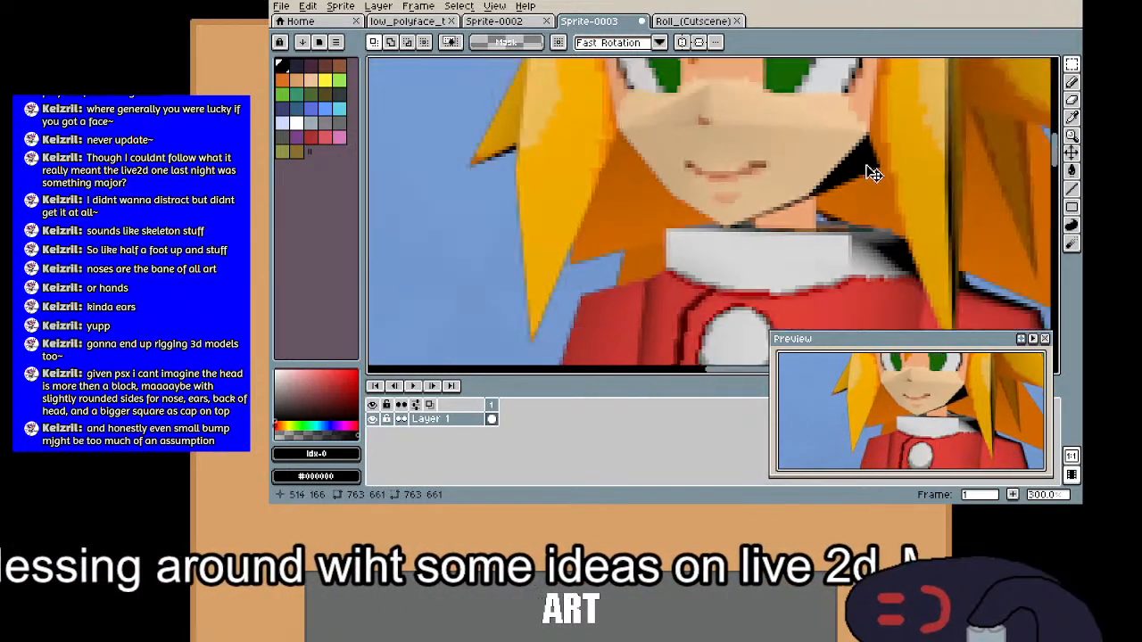
scroll(870, 173, up, 1)
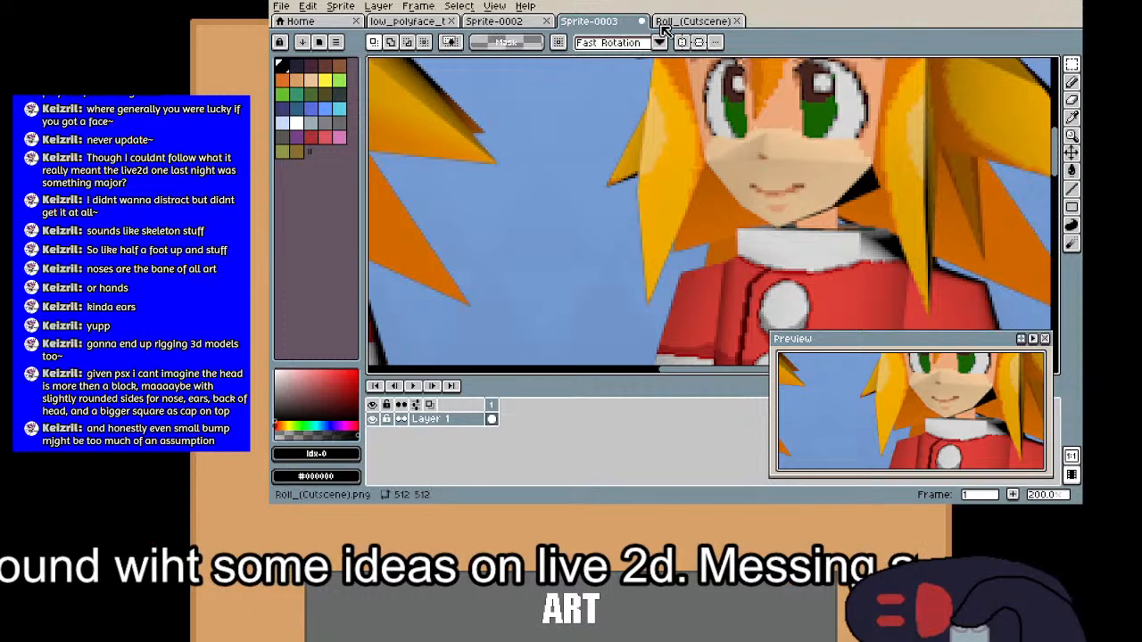
click(1030, 1)
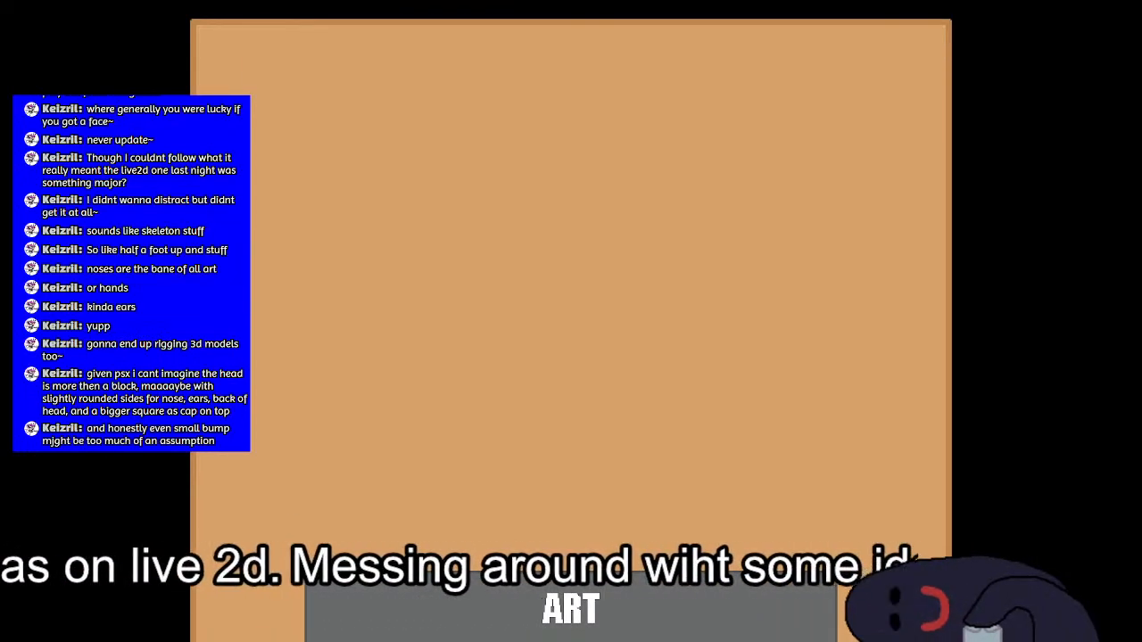
Step: Return to Live2D Cubism Editor and add a vertical centre edge to the face_base mesh from the head's top to the chin tip
key(alt+Tab)
mouse_move(929, 335)
mouse_down()
mouse_move(913, 273)
mouse_move(921, 334)
mouse_up()
scroll(928, 192, up, 3)
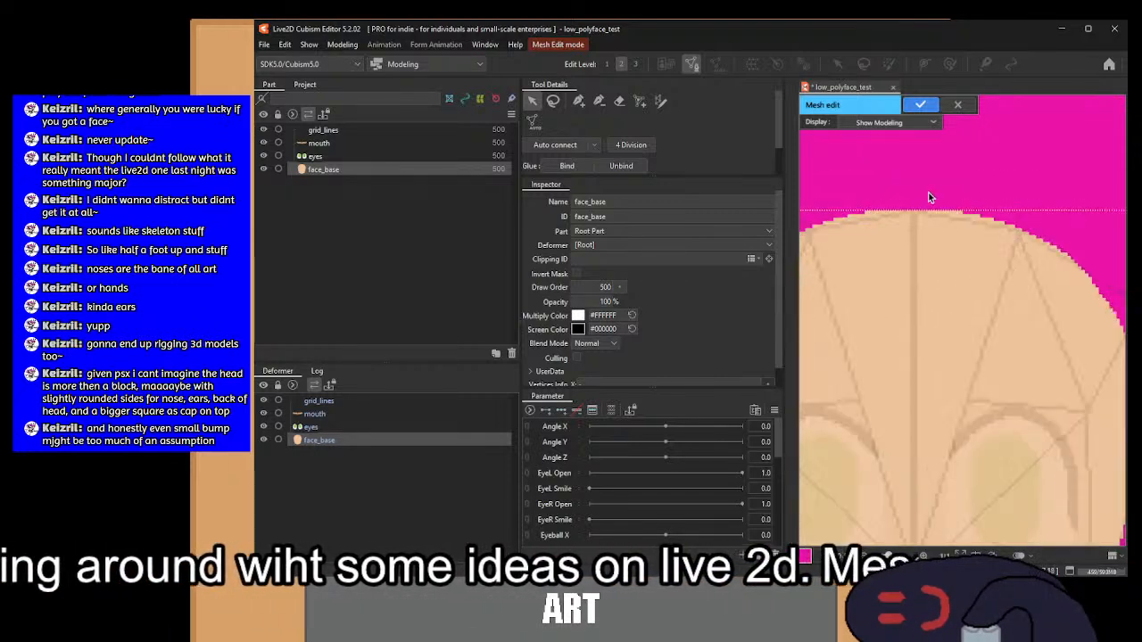
click(579, 101)
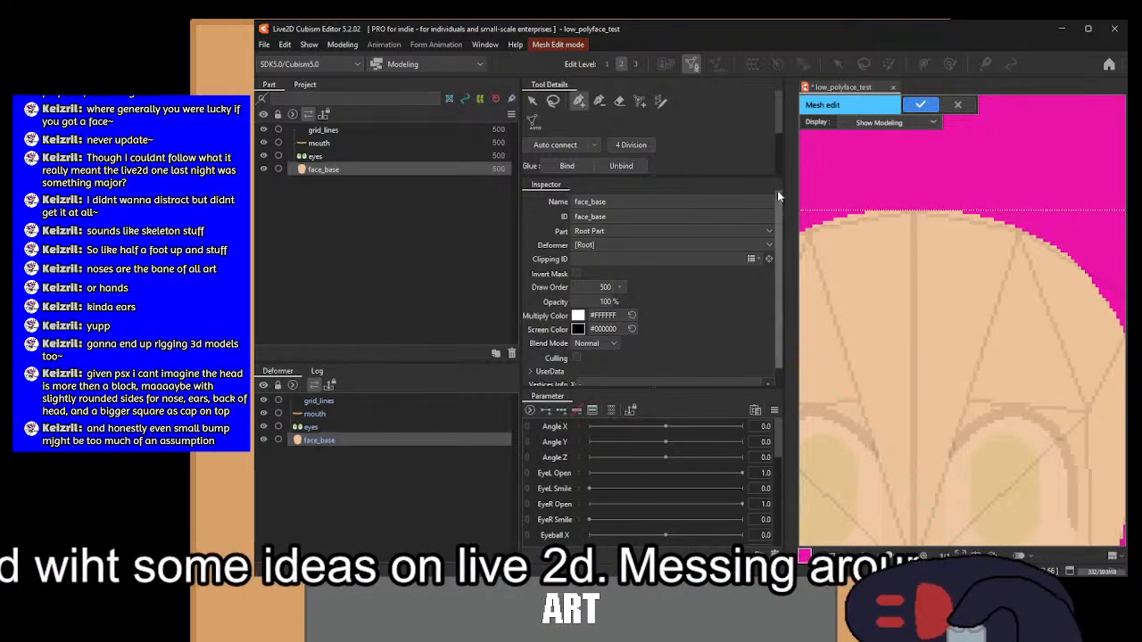
scroll(924, 220, up, 2)
scroll(928, 299, down, 3)
drag(924, 405, 937, 165)
drag(924, 339, 930, 281)
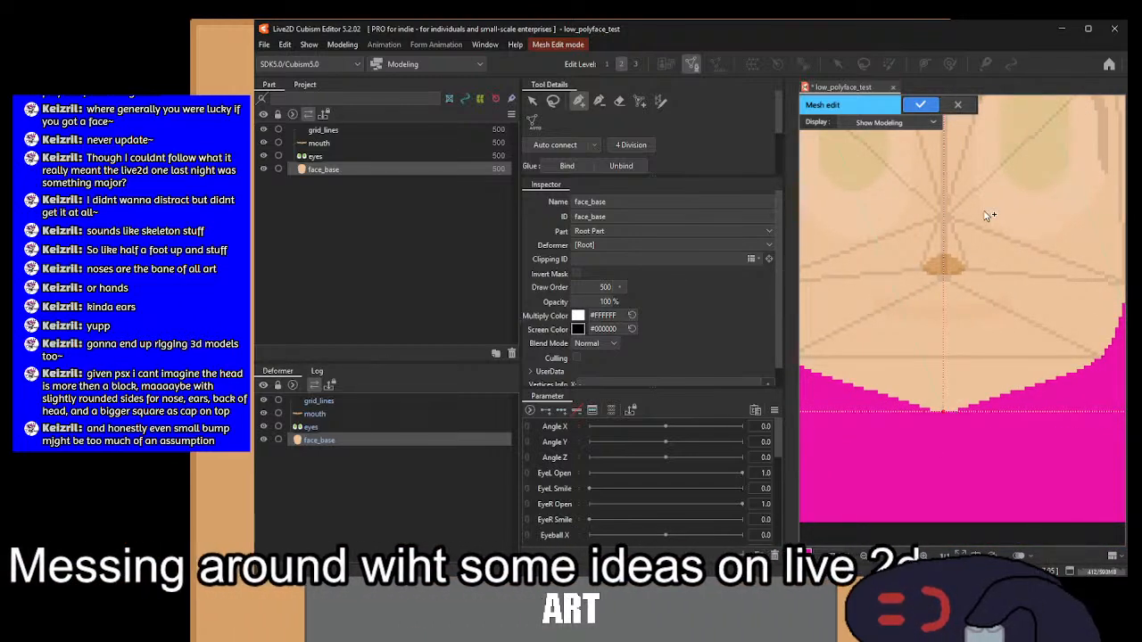
Step: Add a horizontal edge across the face_base mesh at the nose base, joining both side edges through a vertex on the centre line
drag(988, 215, 1000, 270)
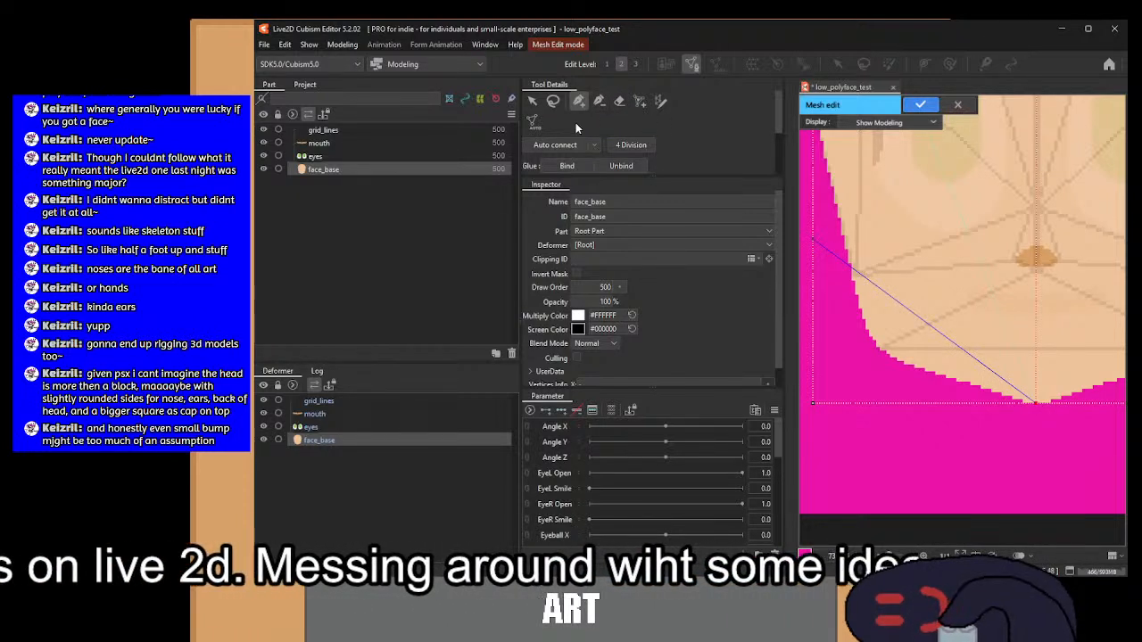
click(535, 104)
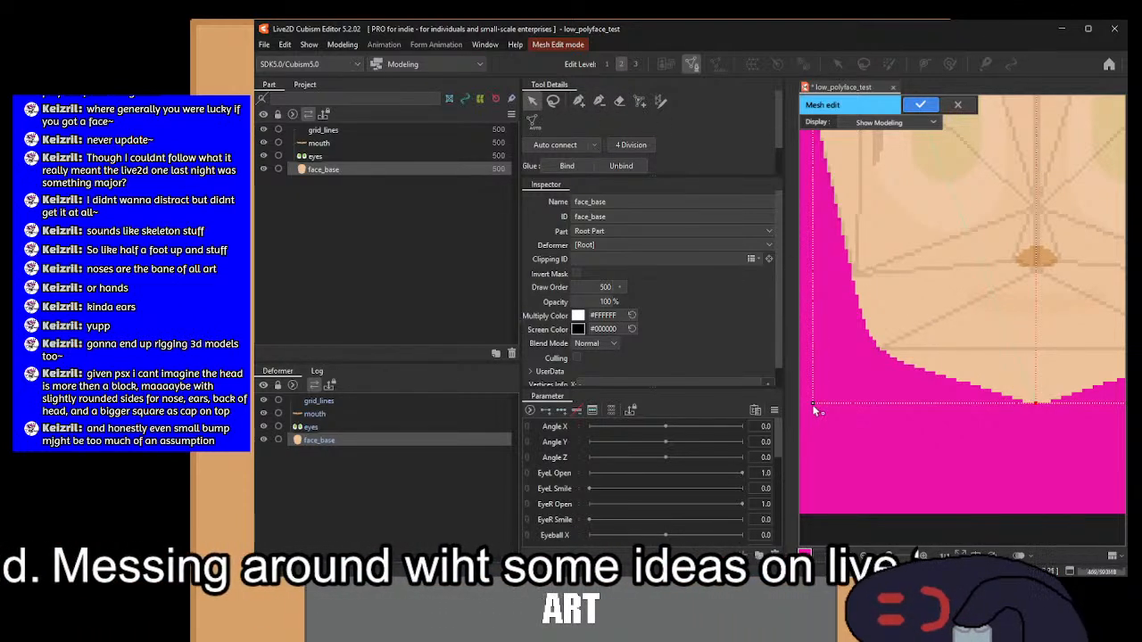
click(579, 102)
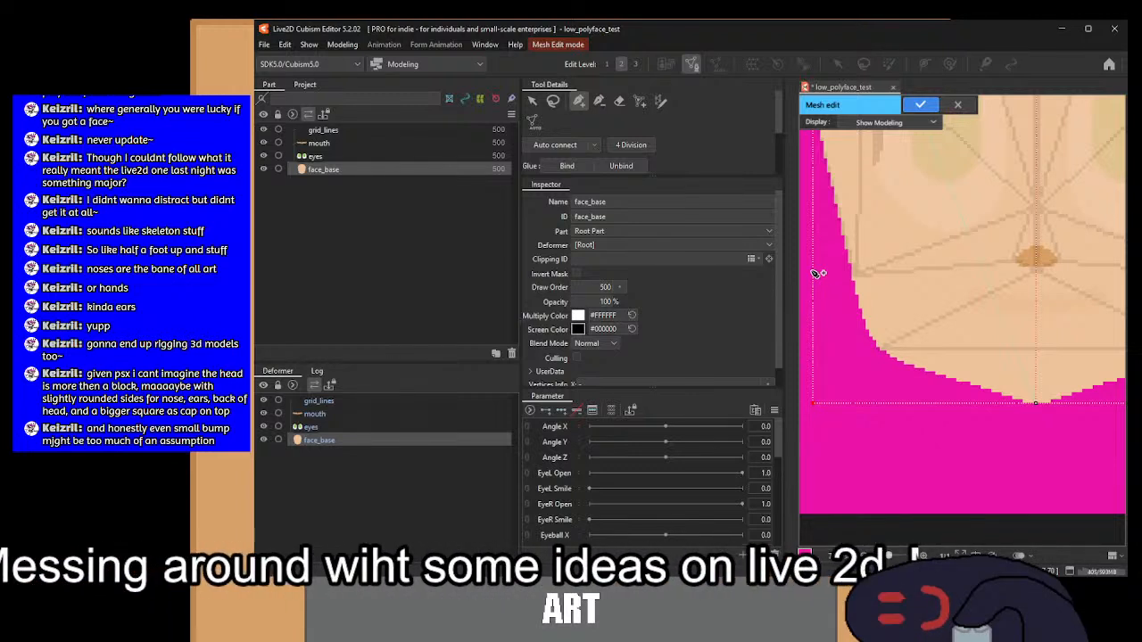
drag(1074, 266, 862, 268)
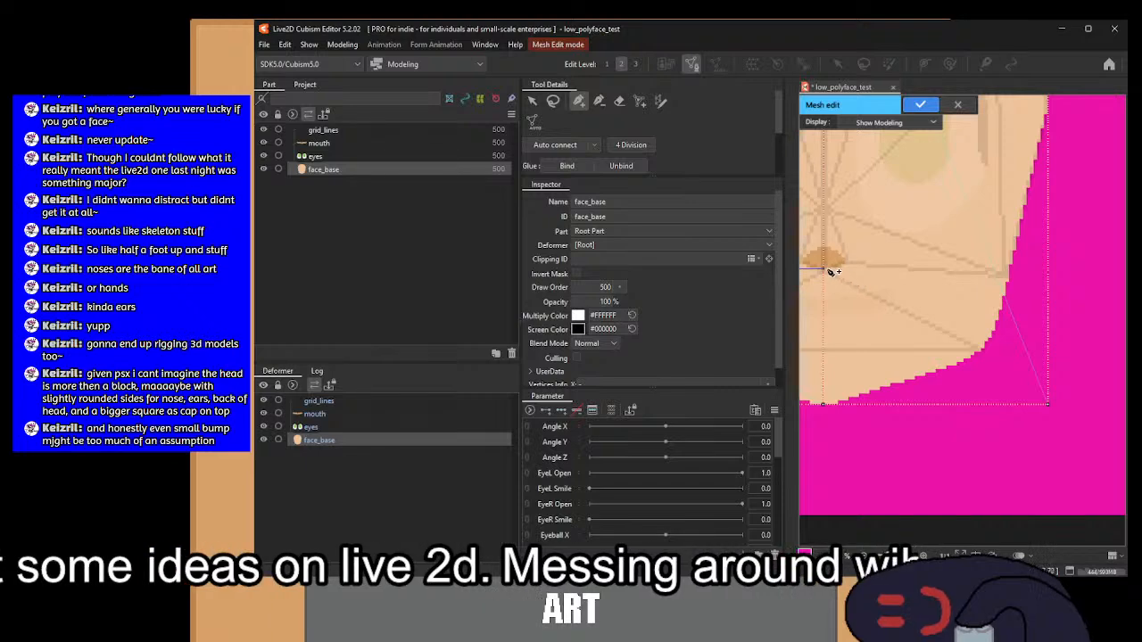
click(1058, 275)
Step: Examine how the face_base mesh's centre and nose-base edges line up with the face's grid lines, from forehead to chin
drag(958, 241, 1088, 258)
drag(995, 213, 1025, 336)
drag(983, 121, 958, 291)
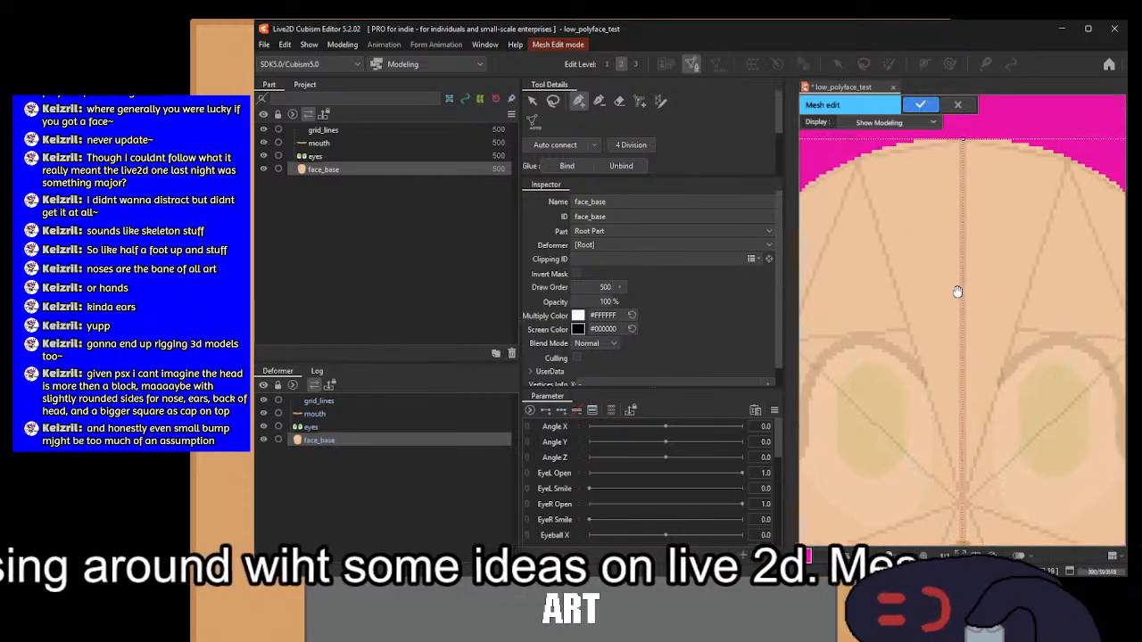
drag(942, 378, 914, 223)
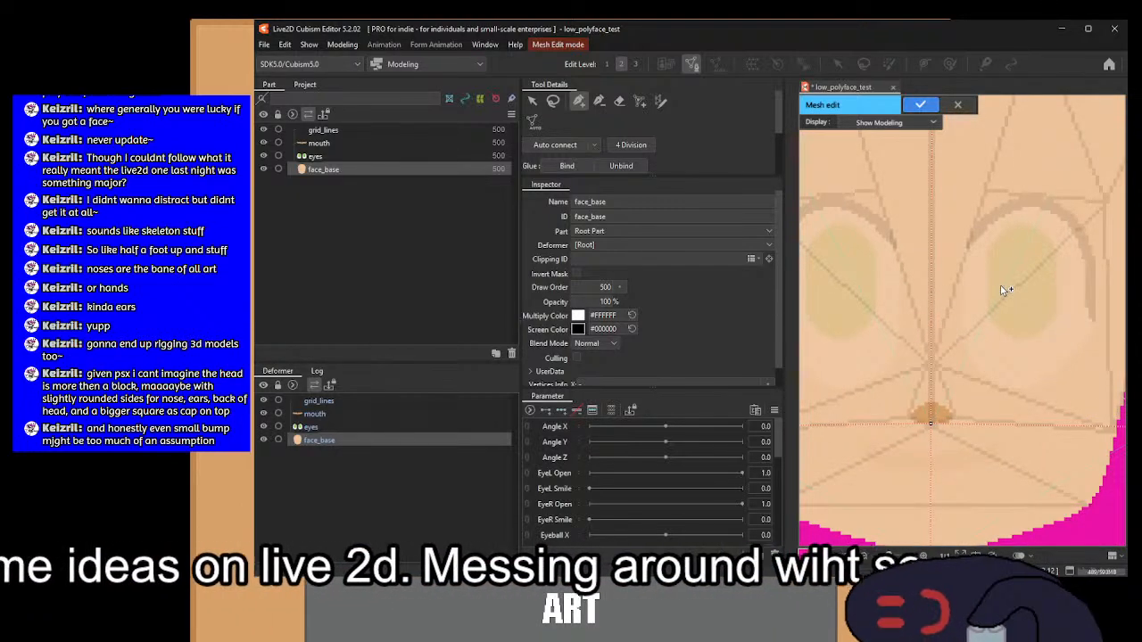
scroll(972, 276, down, 2)
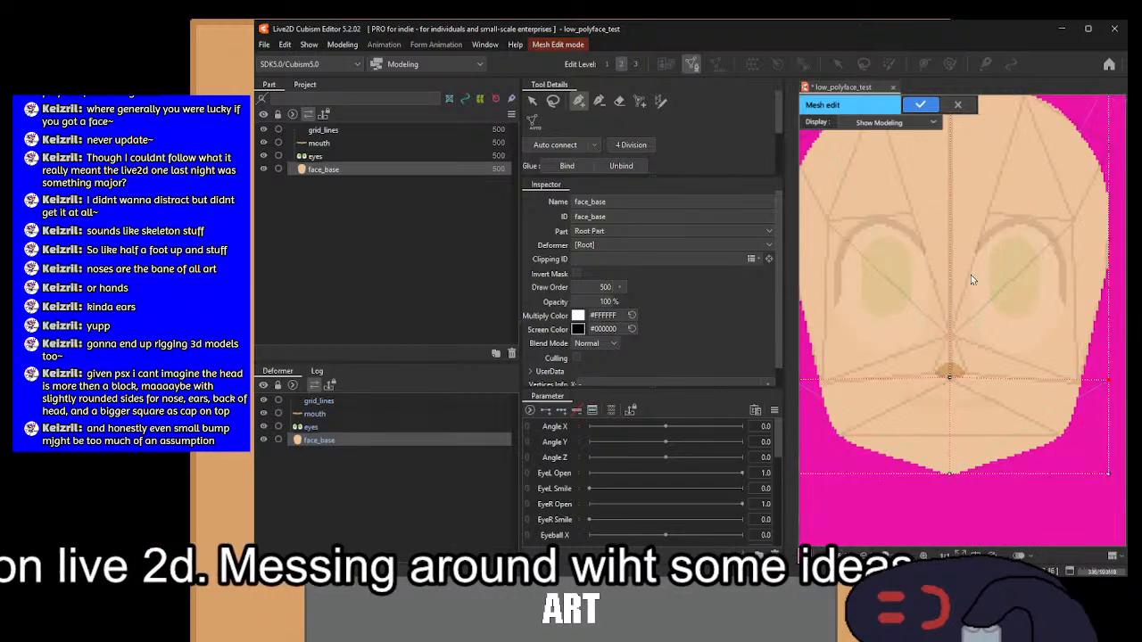
scroll(982, 332, down, 1)
scroll(959, 321, up, 2)
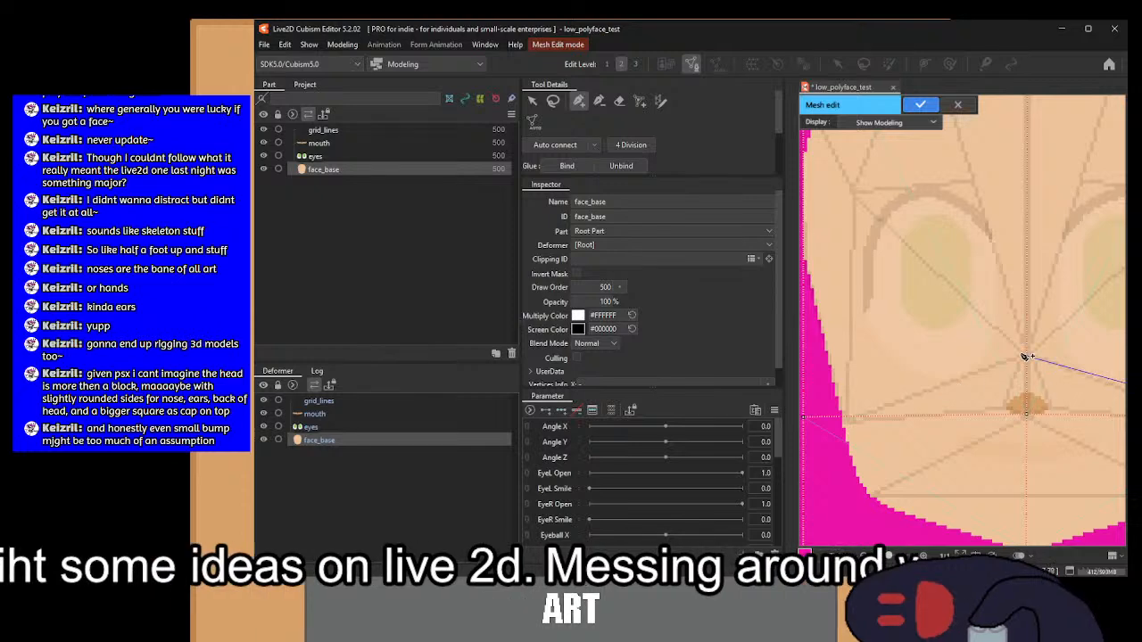
drag(1029, 390, 984, 340)
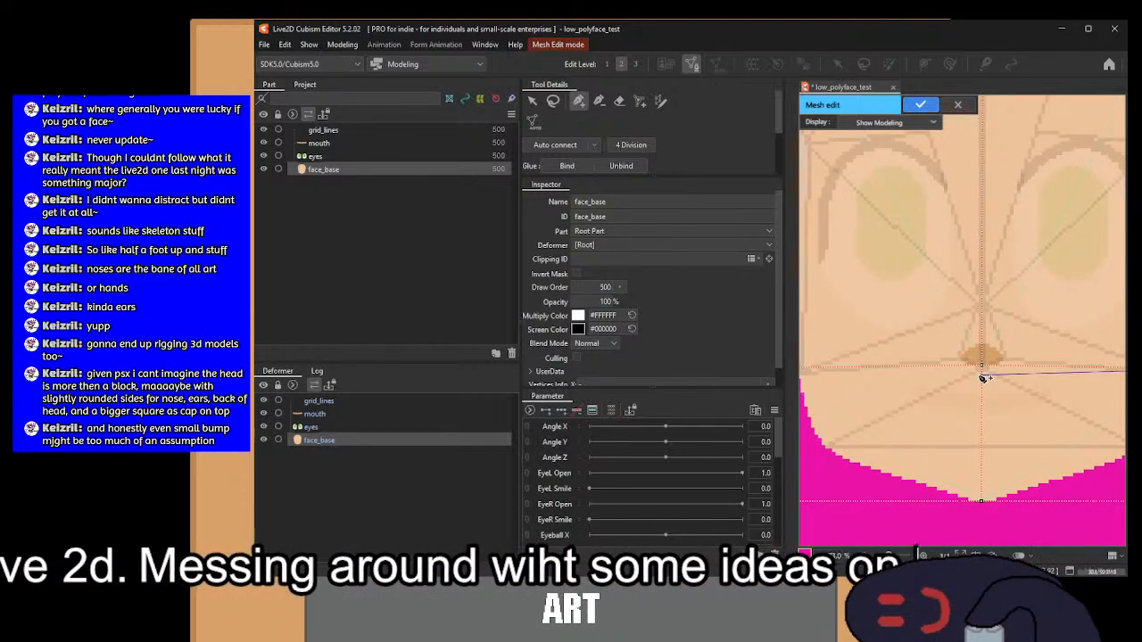
scroll(984, 375, up, 3)
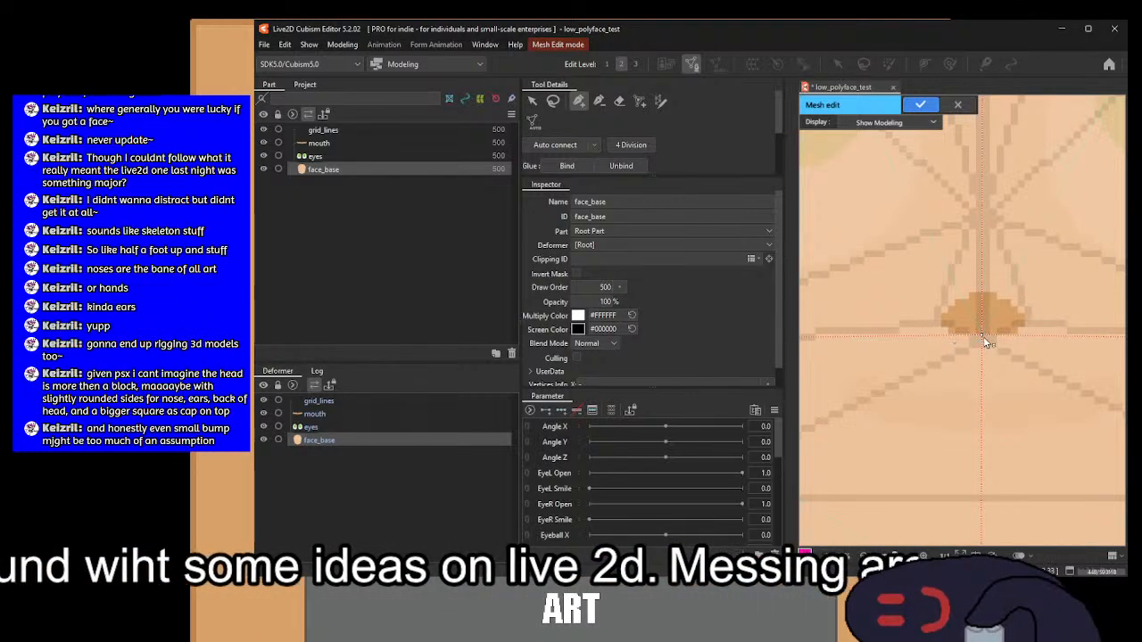
Step: Add a triangular nose outline to the face_base mesh, joining two nose-base vertices beside the centre line to a vertex at the nose bridge
click(917, 338)
click(983, 221)
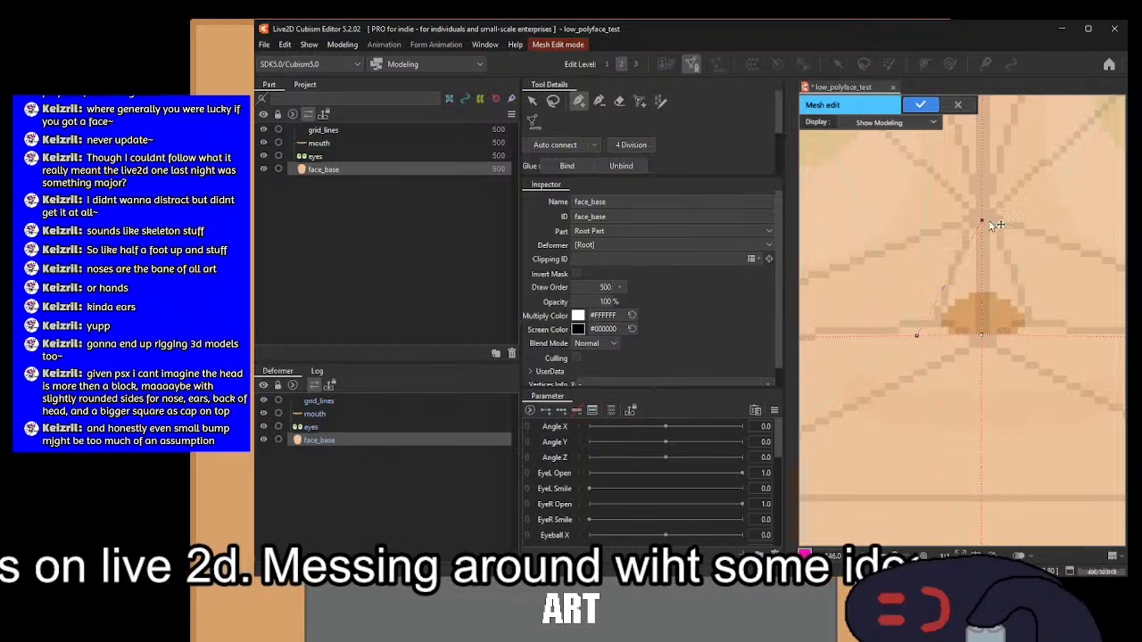
click(1053, 337)
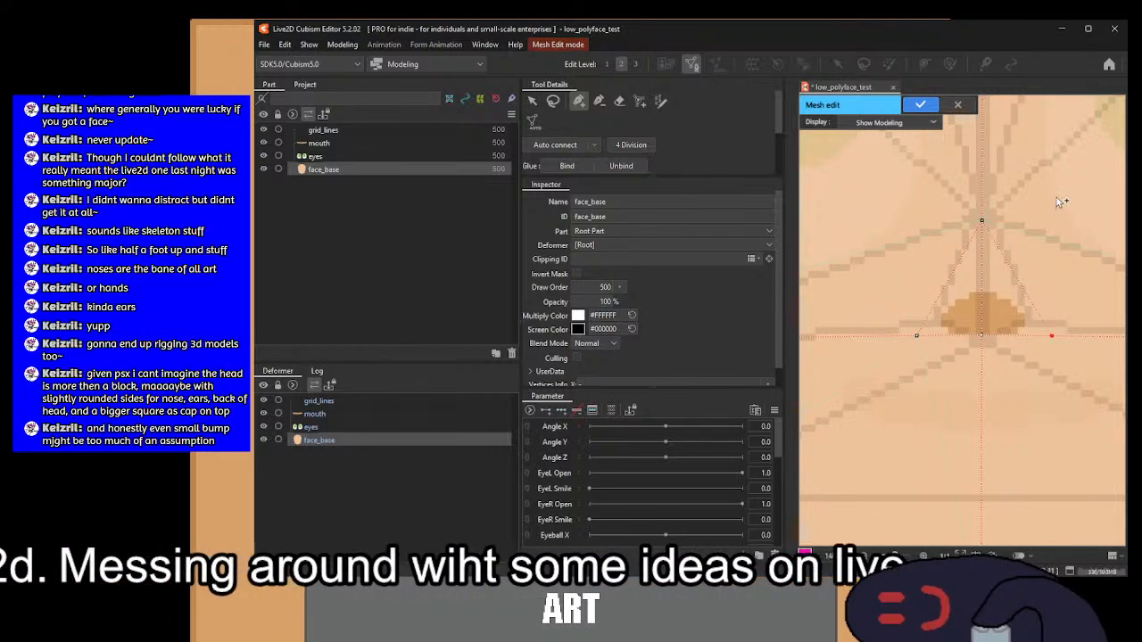
Step: Connect both outer nose-base vertices of the face_base mesh to its lower corners and to the chin tip
scroll(1011, 316, down, 3)
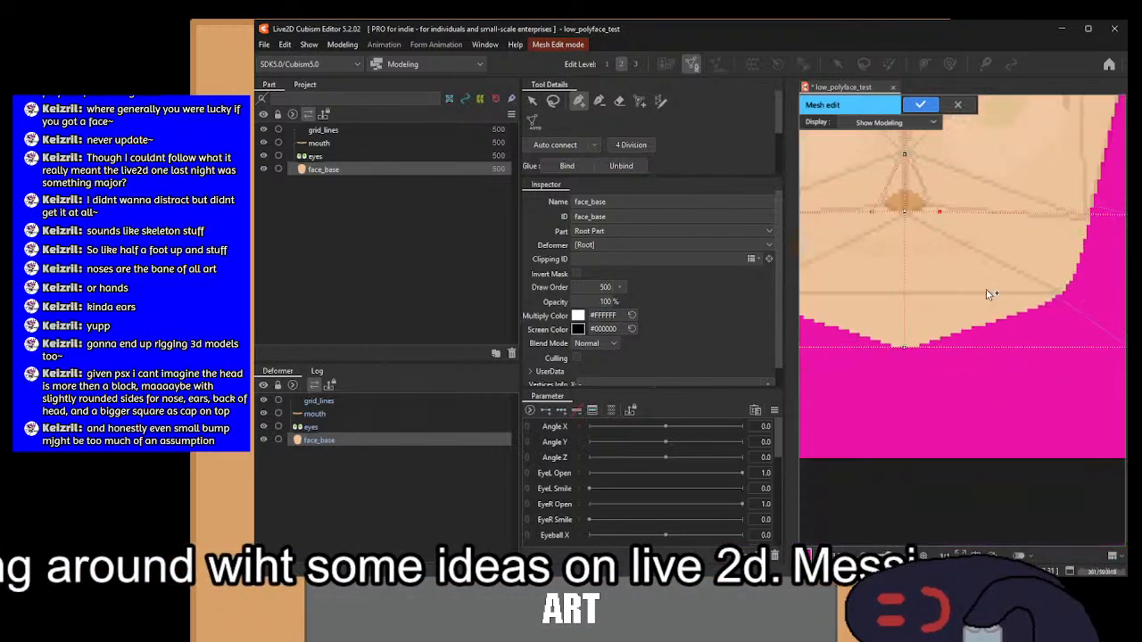
drag(1068, 328, 1007, 317)
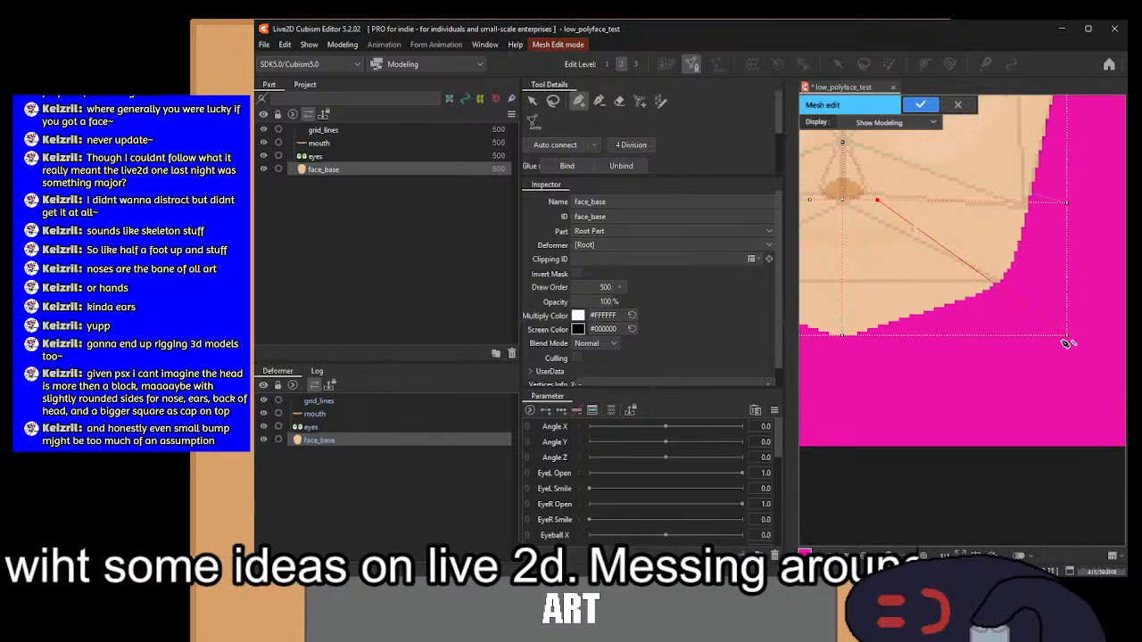
click(1068, 336)
drag(847, 292, 951, 296)
drag(858, 273, 1090, 239)
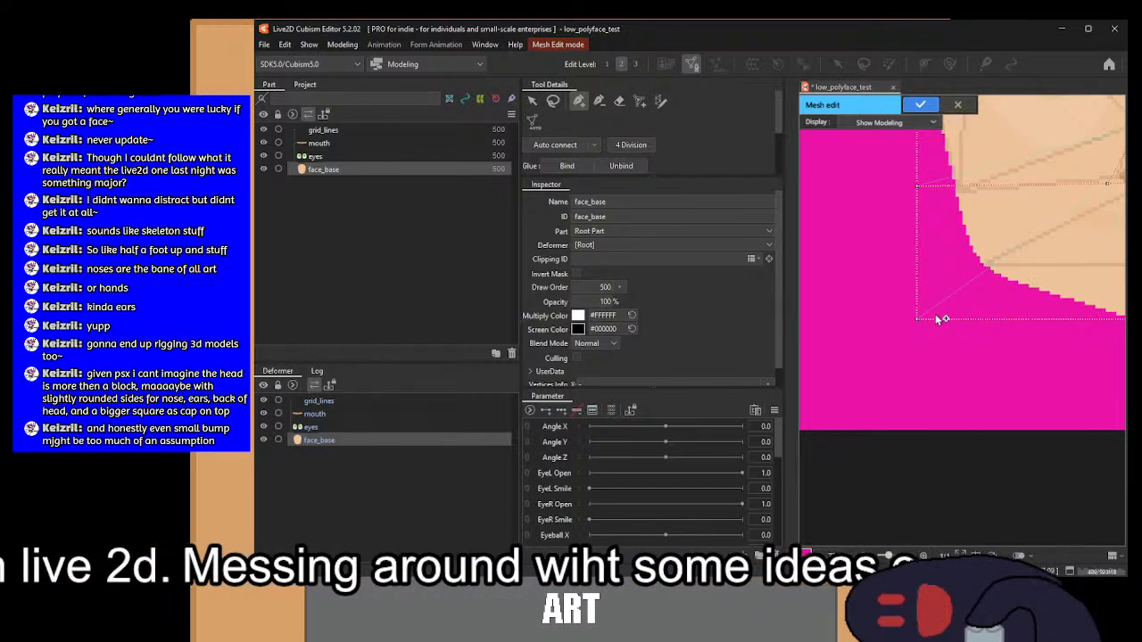
drag(913, 318, 819, 363)
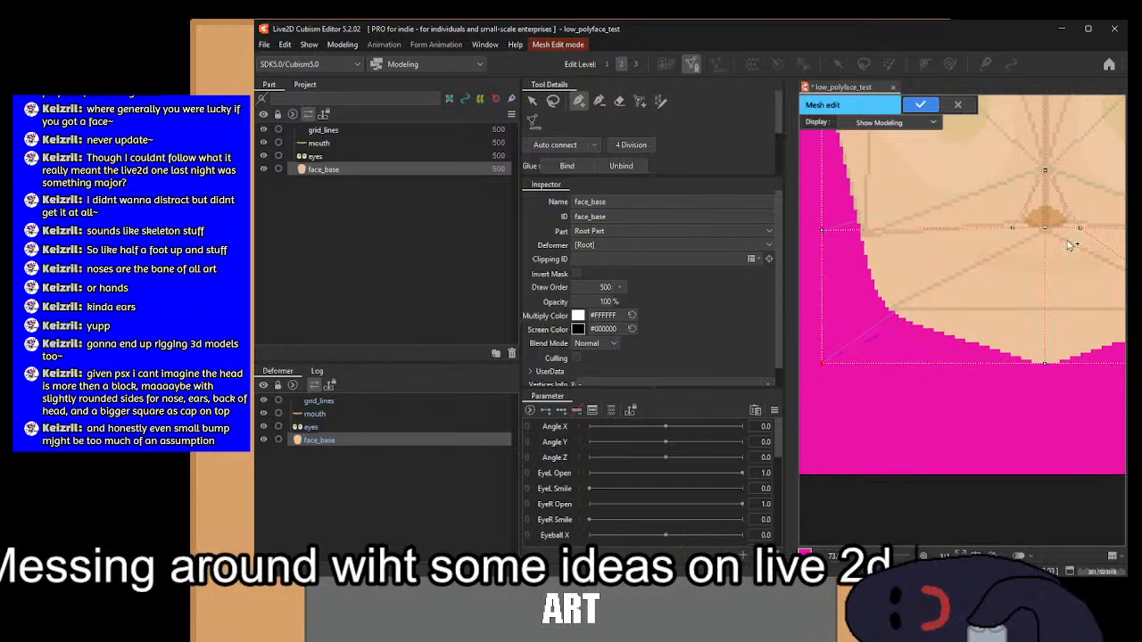
click(1011, 231)
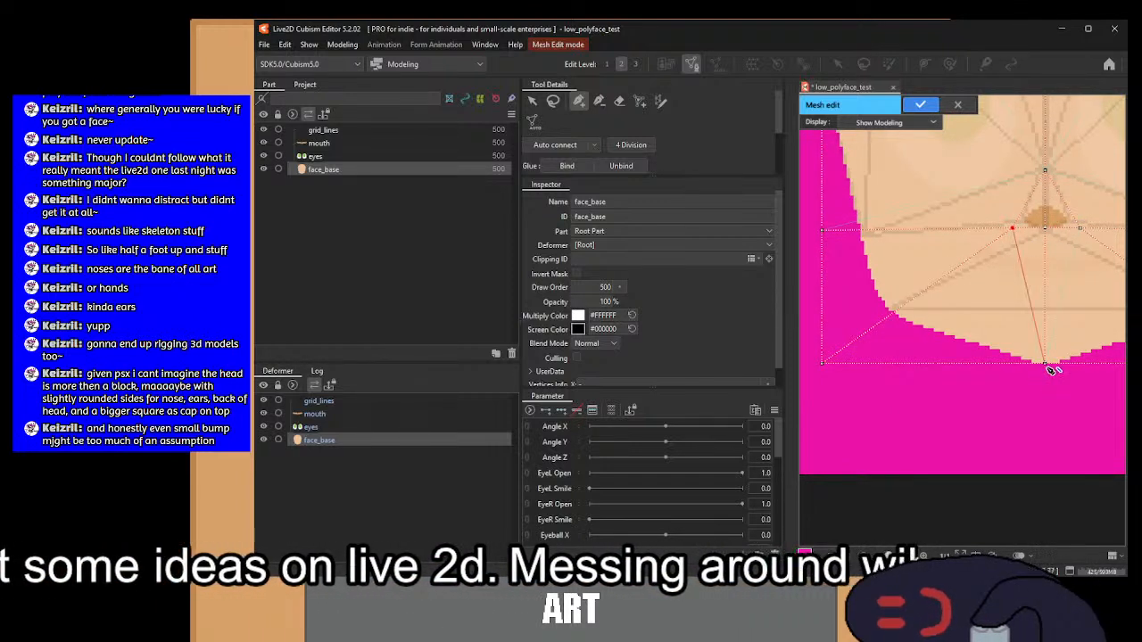
Step: Try running an edge from the left side vertex up to a new vertex on the top edge and down to the nose bridge
drag(1026, 181, 1012, 288)
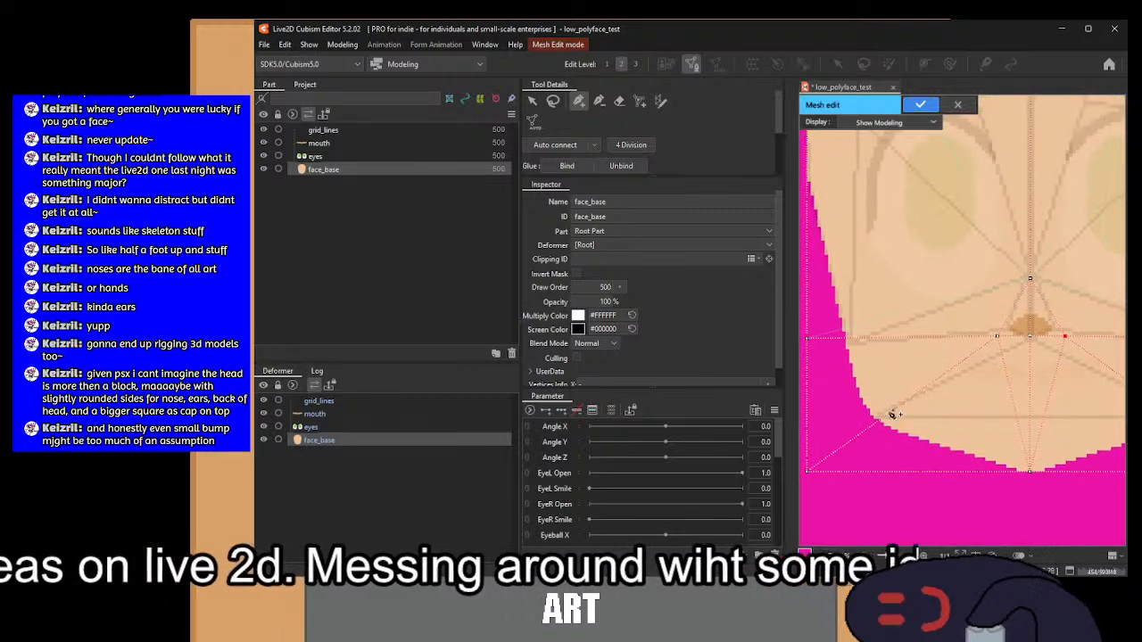
drag(845, 240, 867, 337)
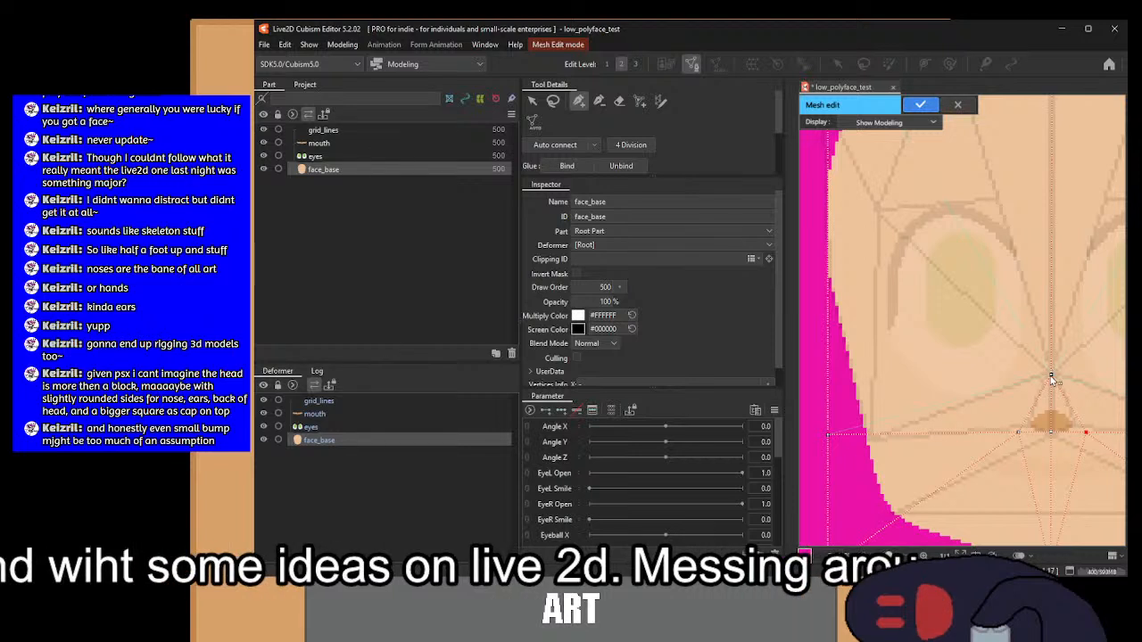
drag(930, 269, 950, 338)
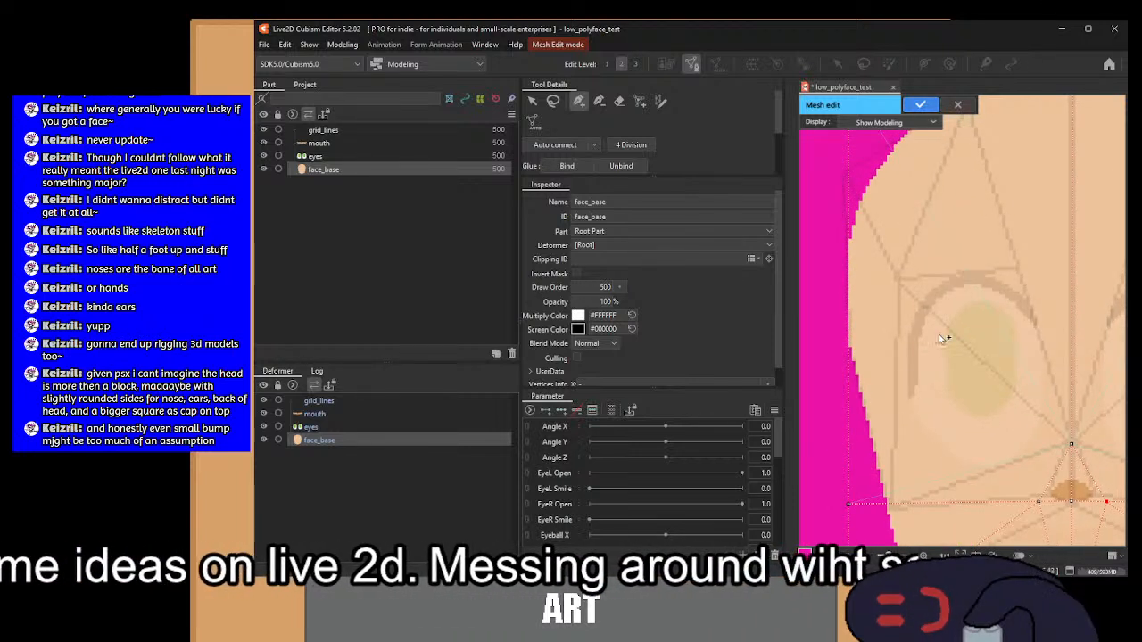
click(845, 504)
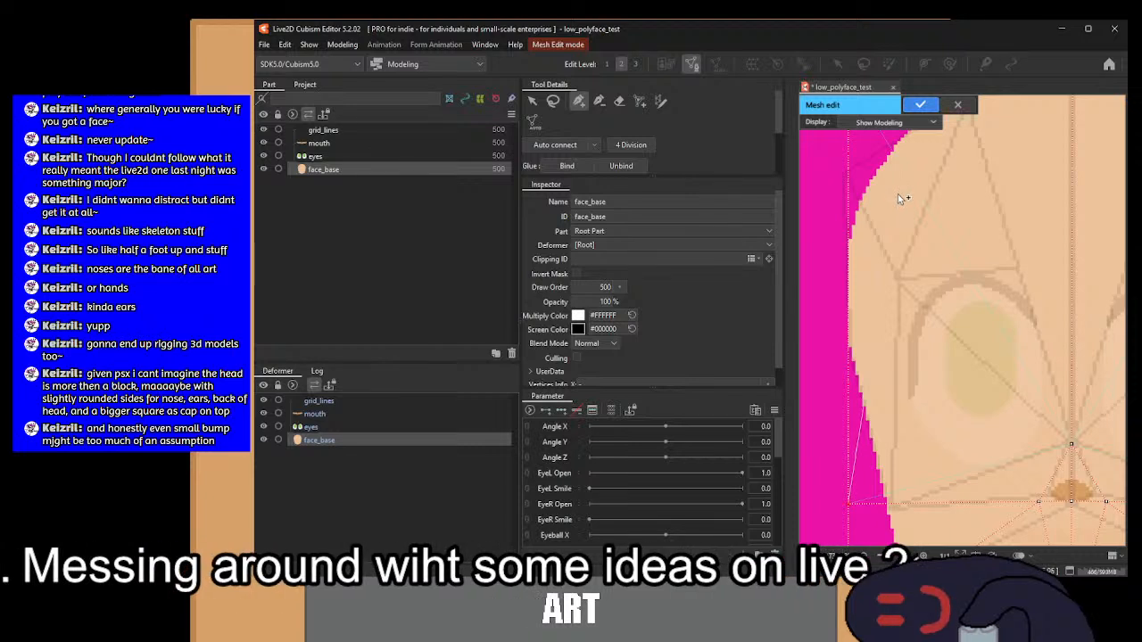
drag(919, 185, 892, 277)
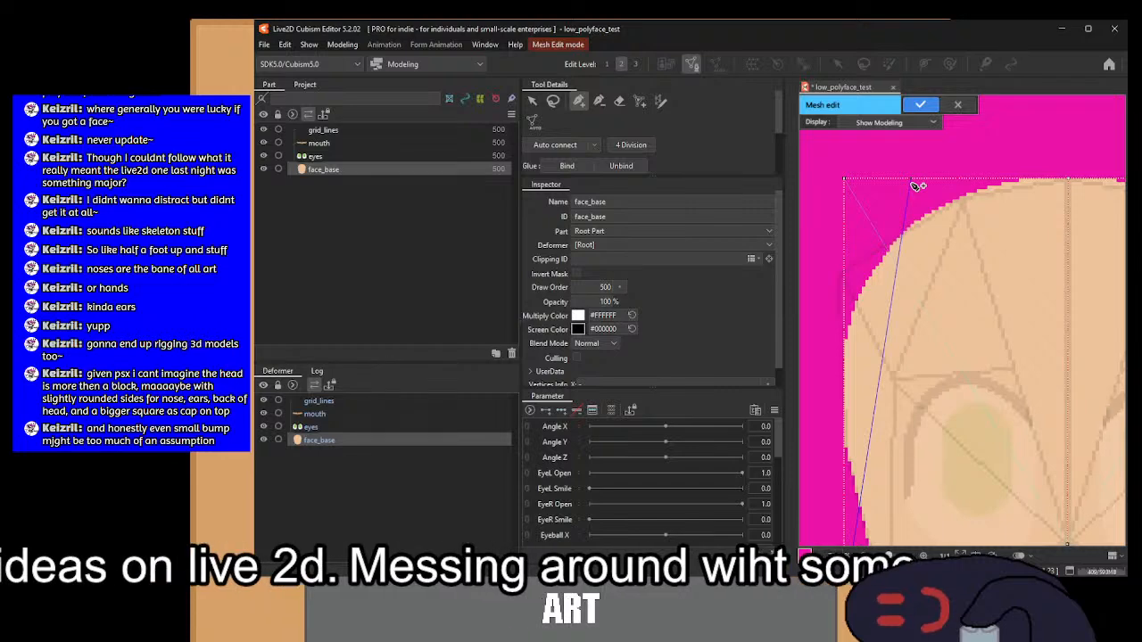
drag(1043, 313, 959, 237)
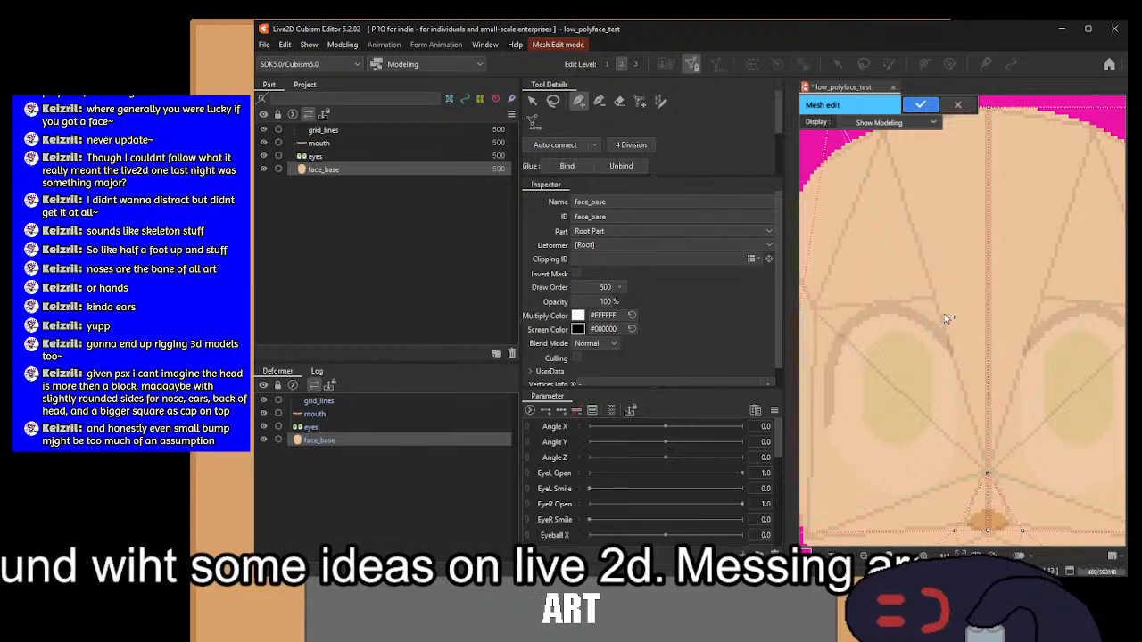
drag(841, 312, 961, 271)
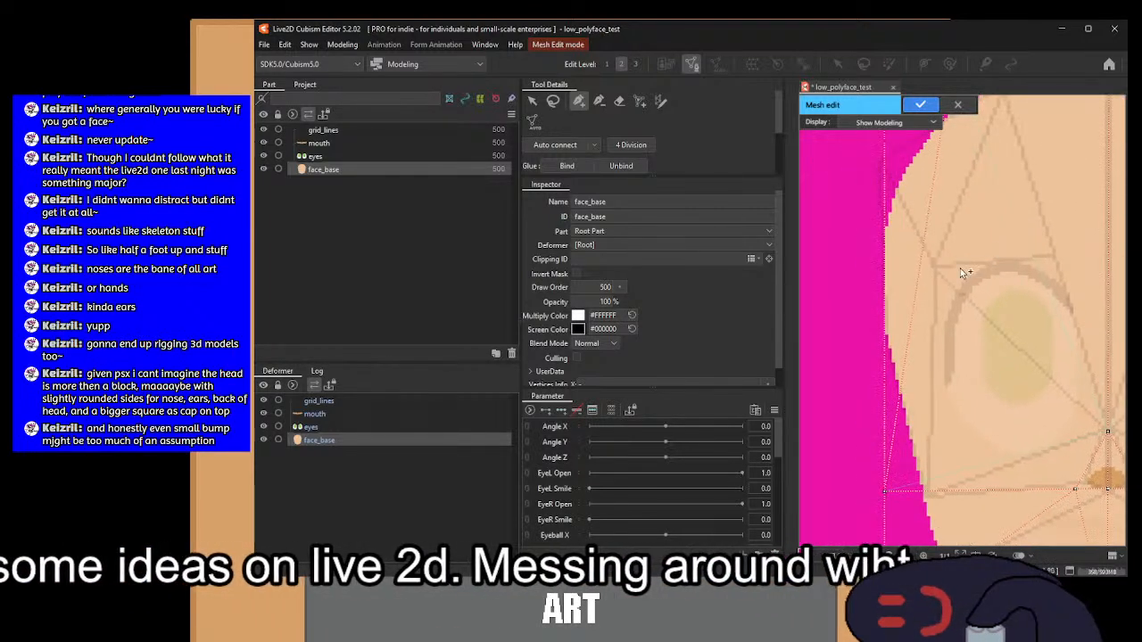
drag(1031, 276, 970, 258)
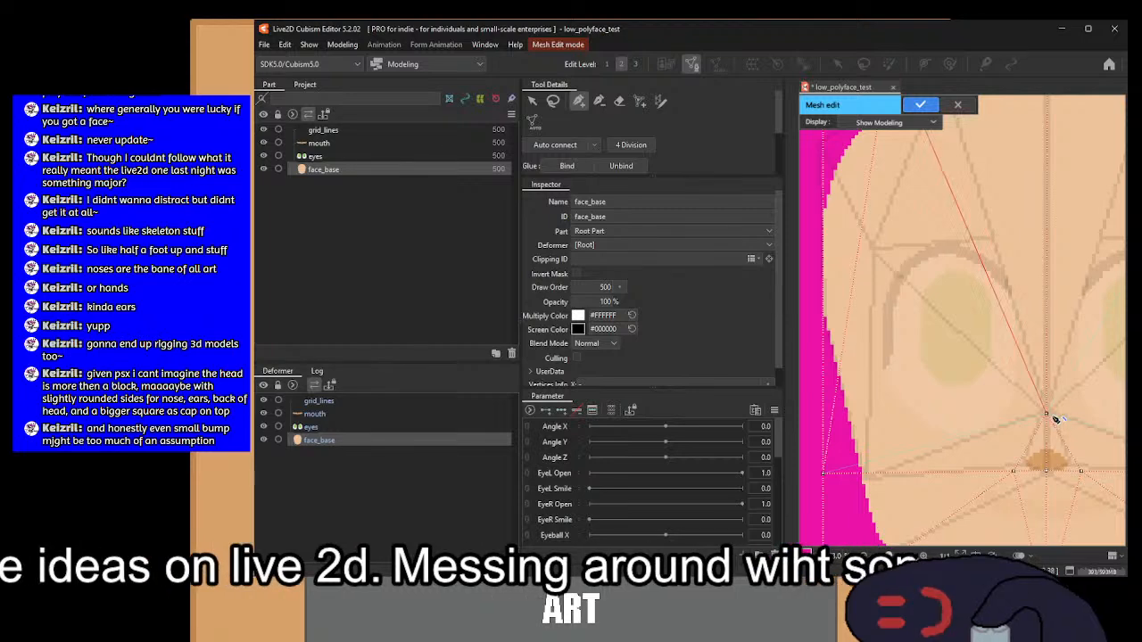
drag(1003, 346, 921, 339)
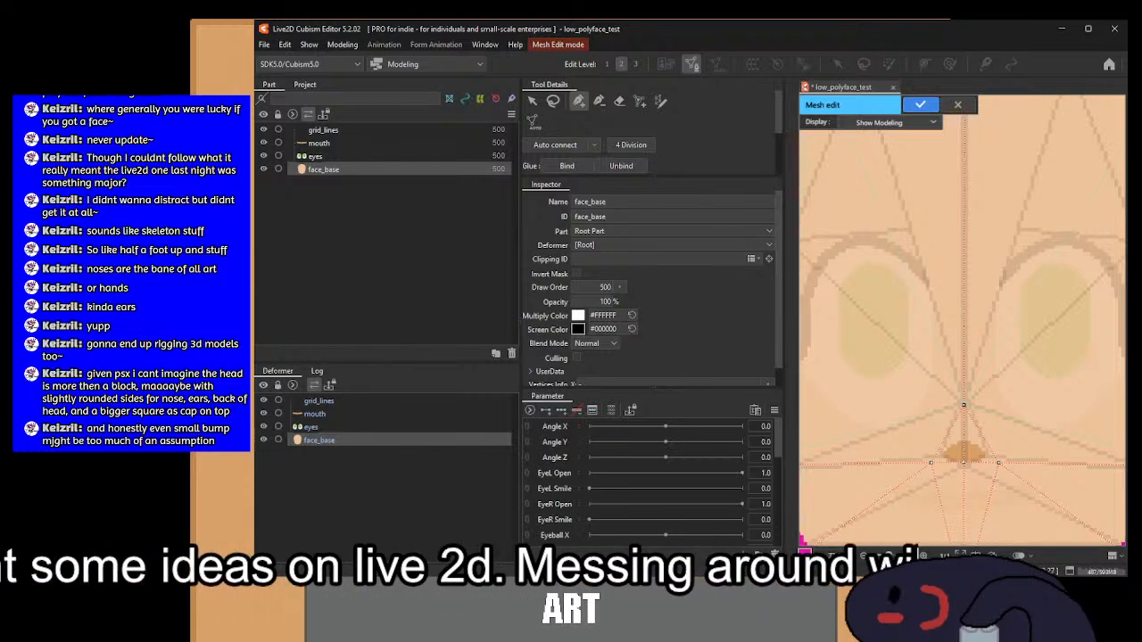
Step: Switch to Aseprite to check the nose and cheek planes in the Sprite-0003 reference, and return to Live2D Cubism Editor
key(alt+Tab)
drag(731, 146, 730, 205)
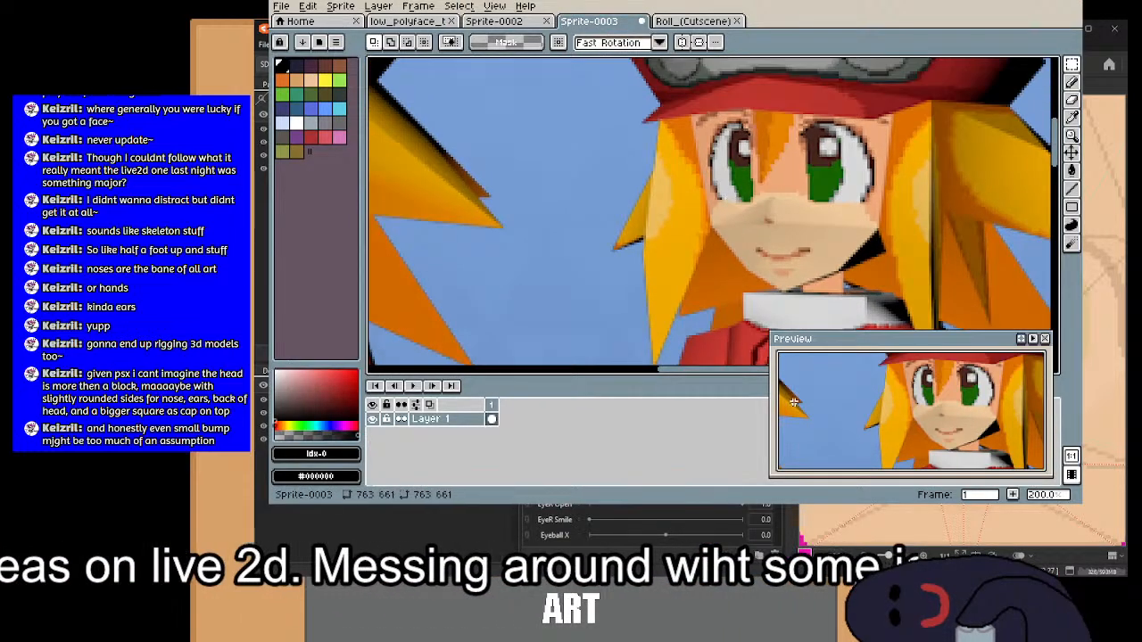
key(alt+Tab)
Step: Try joining the nose bridge and left side vertex through a top-edge vertex above the peak of the left forehead grid line
scroll(920, 291, down, 2)
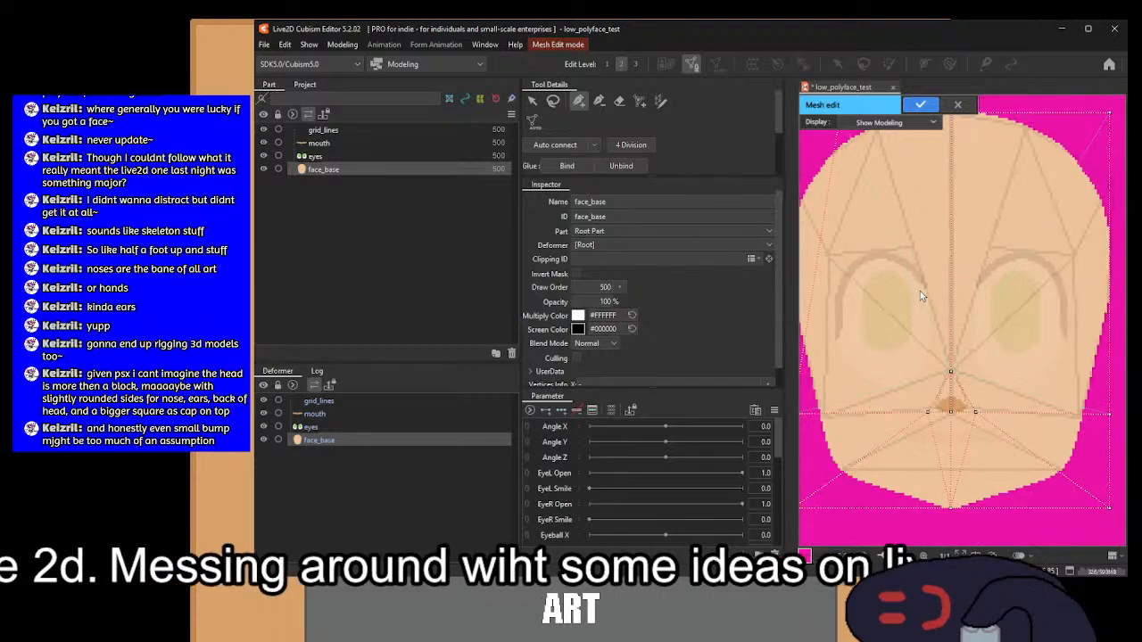
drag(920, 290, 990, 349)
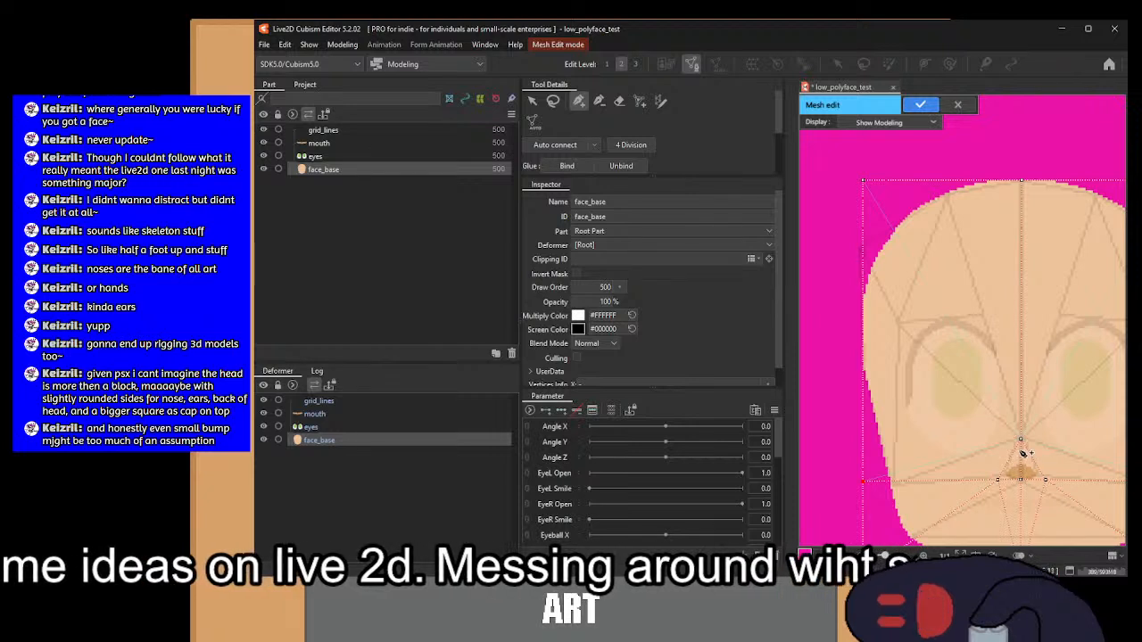
scroll(1024, 453, up, 2)
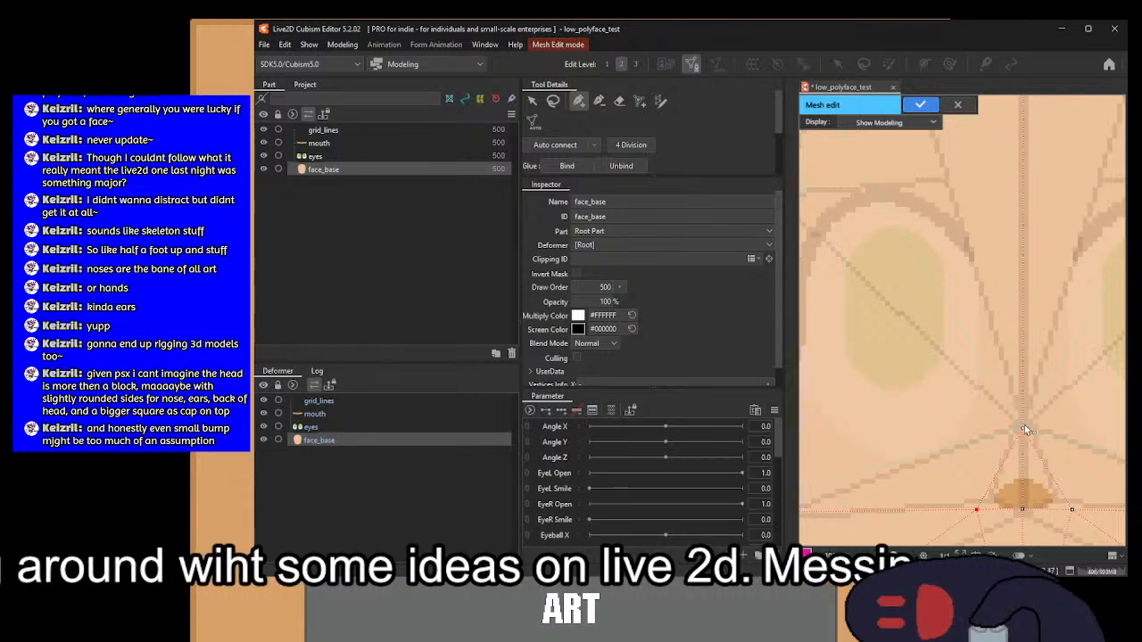
scroll(973, 257, down, 2)
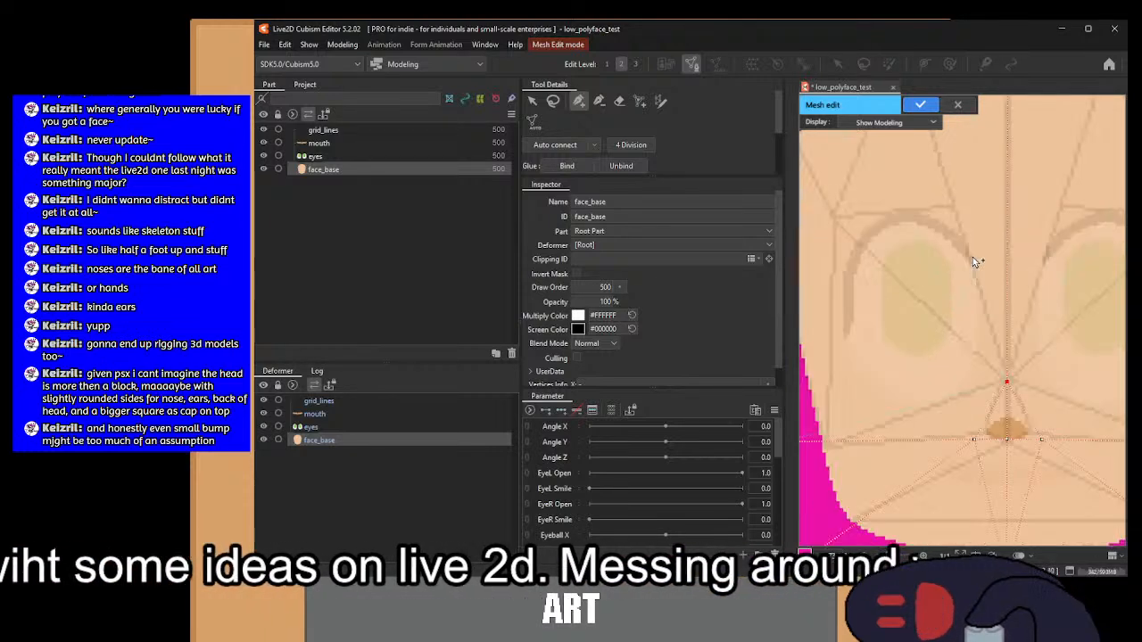
drag(973, 301, 1004, 352)
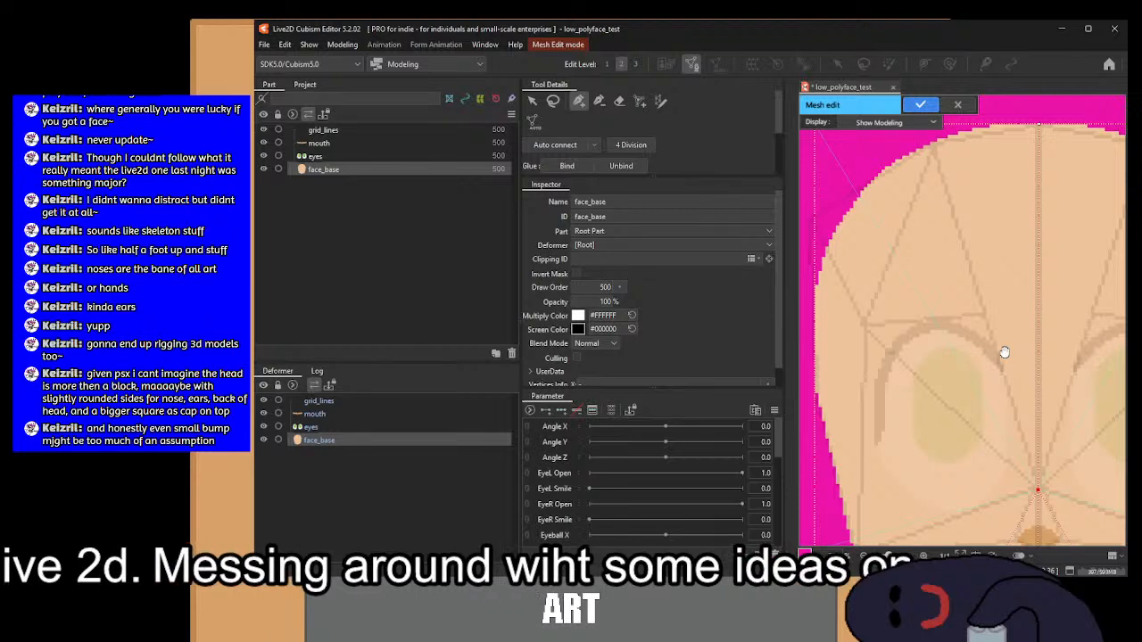
drag(994, 283, 982, 357)
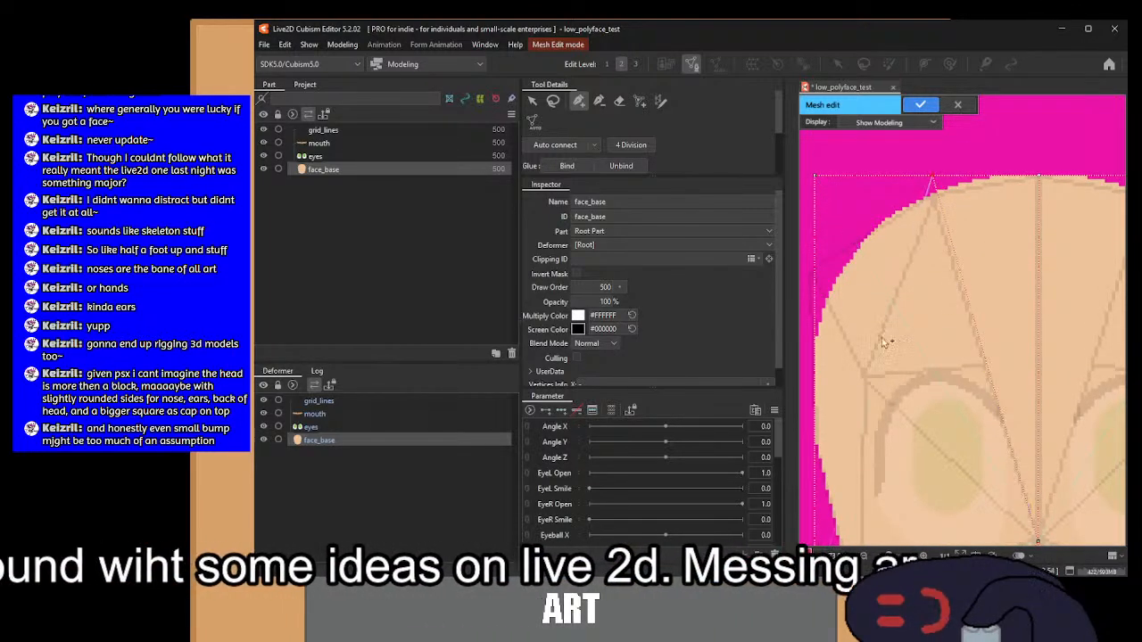
drag(883, 342, 927, 174)
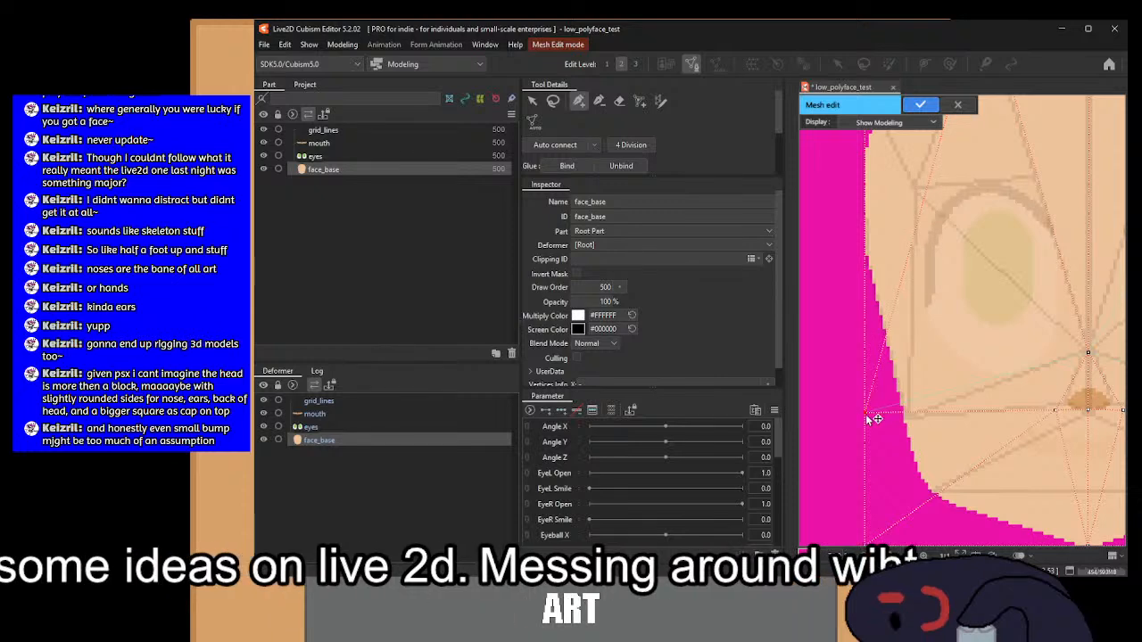
drag(984, 332, 941, 374)
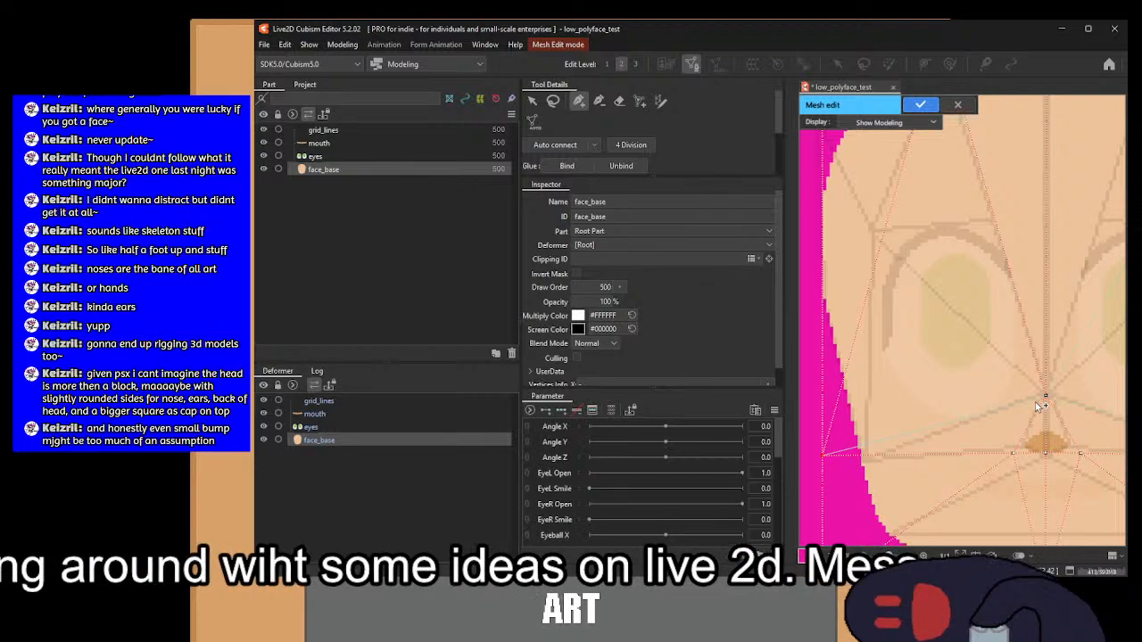
drag(1000, 427, 983, 522)
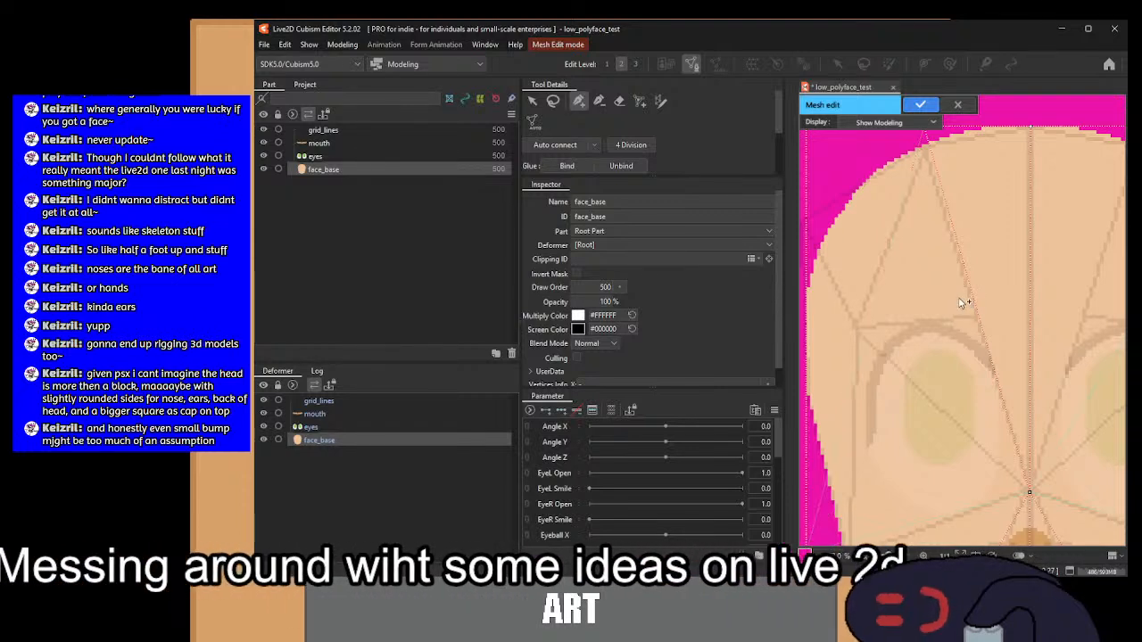
Step: Connect the left nose-base vertex to the upper-left mesh corner and to a new top-edge vertex straight above it, also joined to the nose bridge
drag(1033, 431, 965, 270)
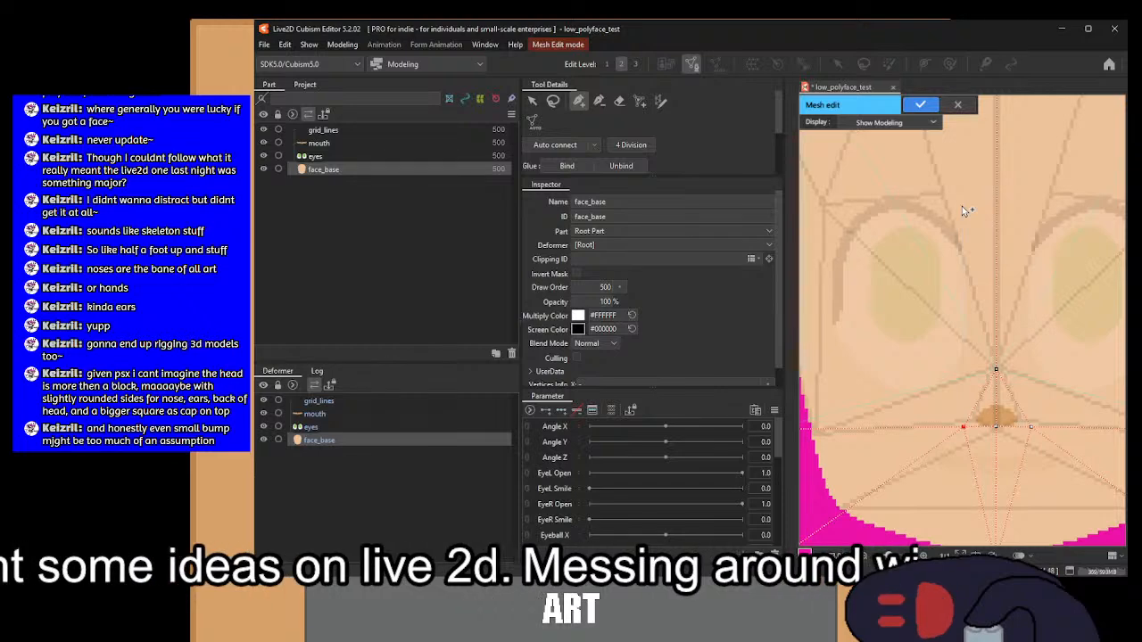
drag(963, 207, 944, 339)
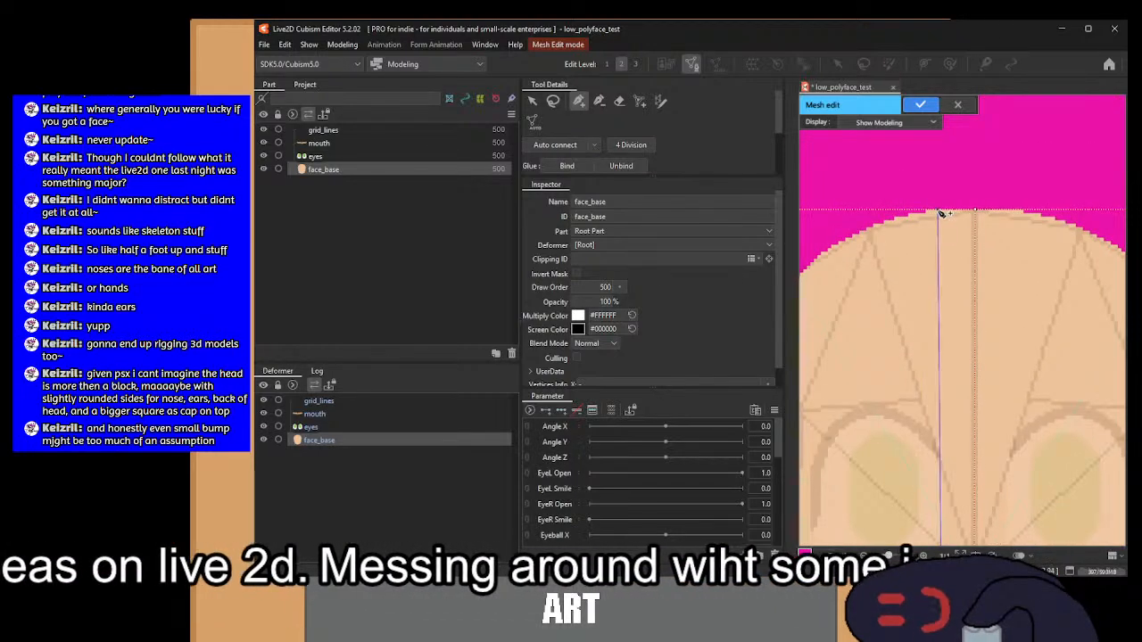
drag(963, 468, 947, 232)
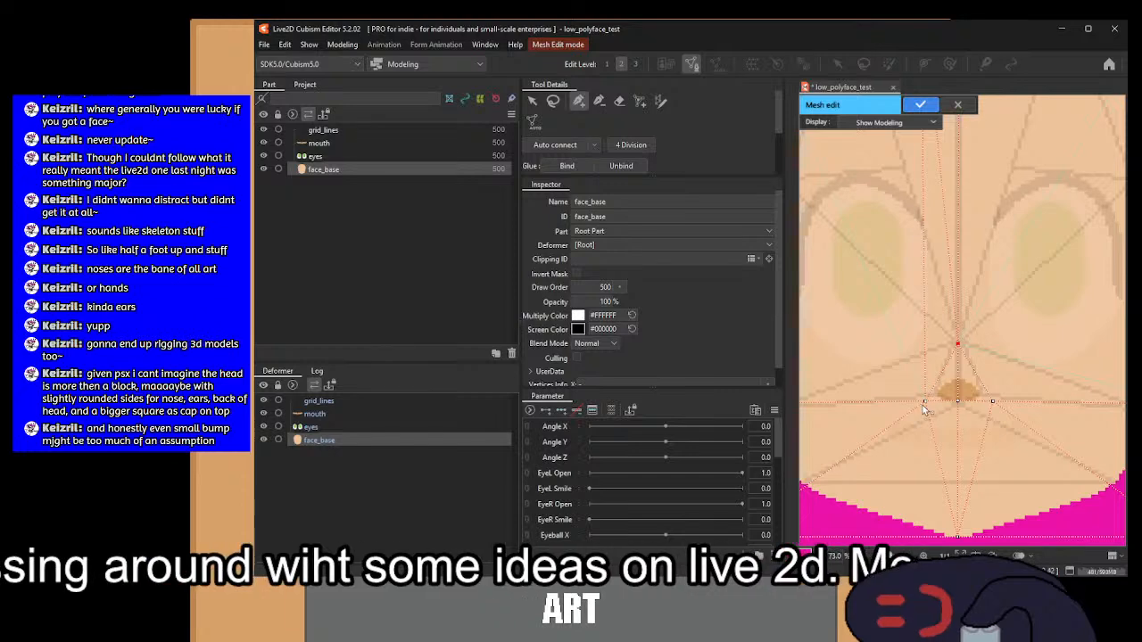
drag(883, 315, 1034, 553)
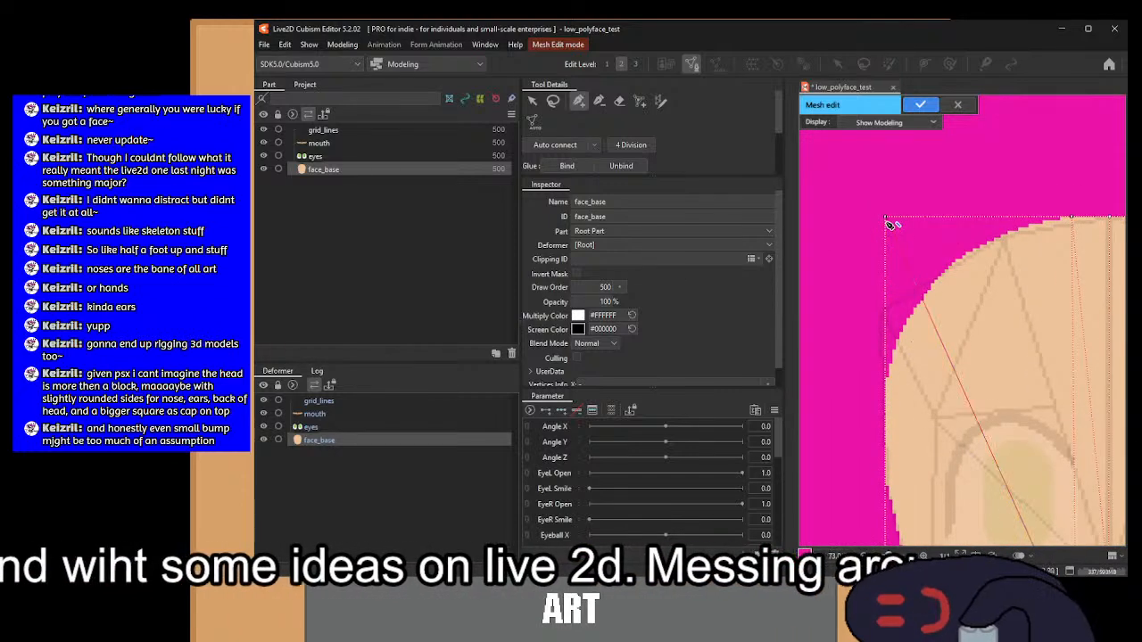
drag(1051, 452, 934, 214)
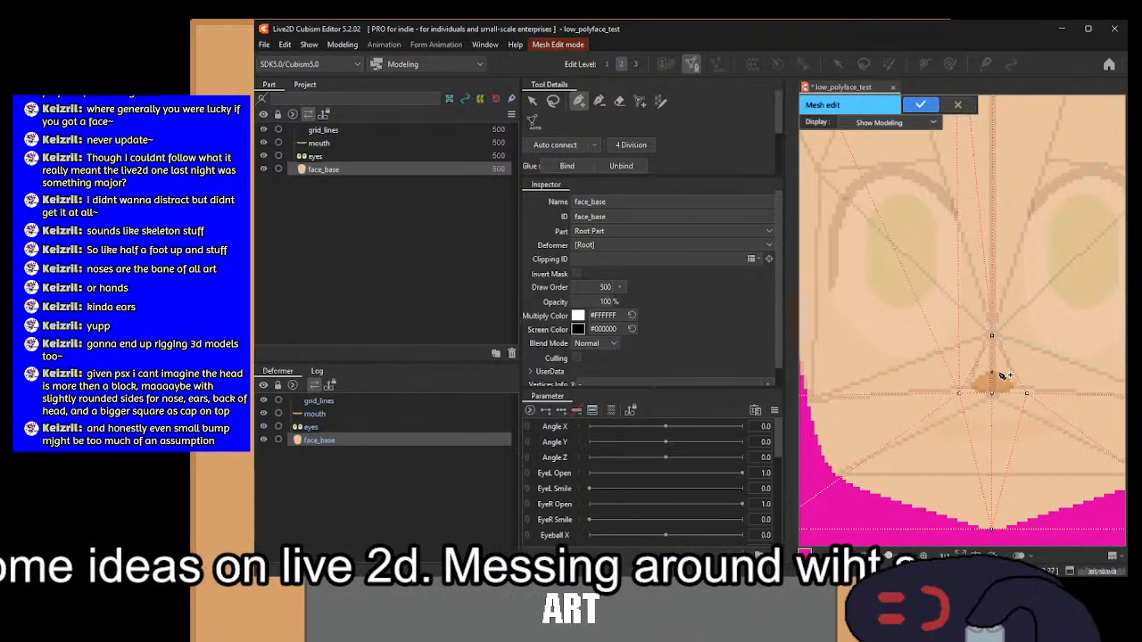
Step: Mirror the forehead edges on the right, connecting the right nose-base vertex to a new top-edge vertex above it and to the upper-right mesh corner
drag(1023, 132, 1015, 347)
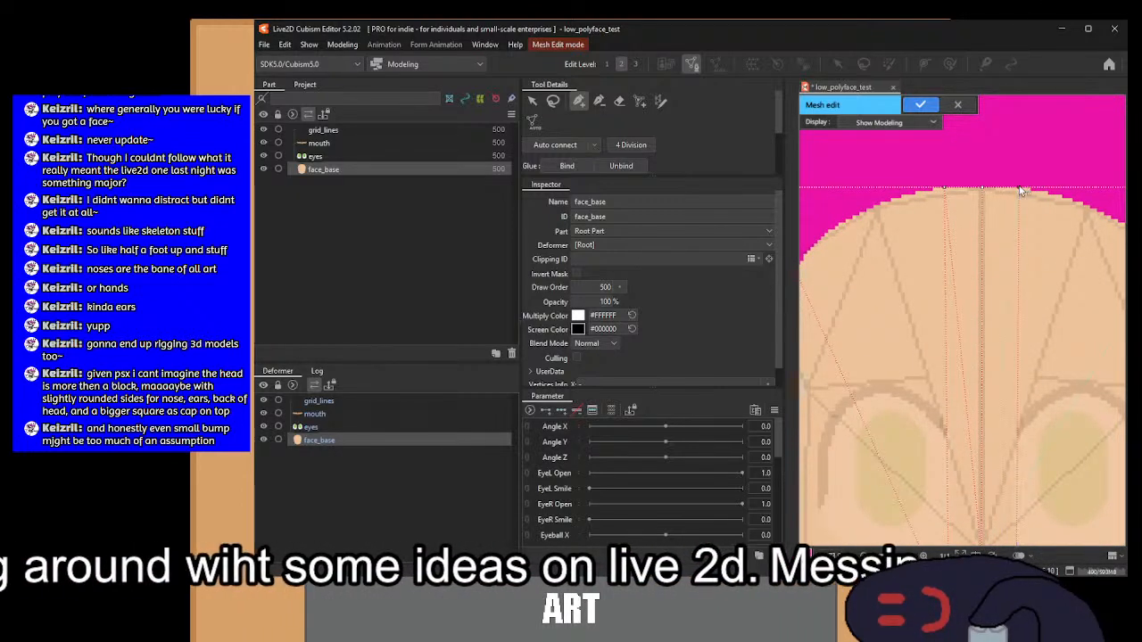
drag(1048, 497, 971, 268)
scroll(929, 309, up, 3)
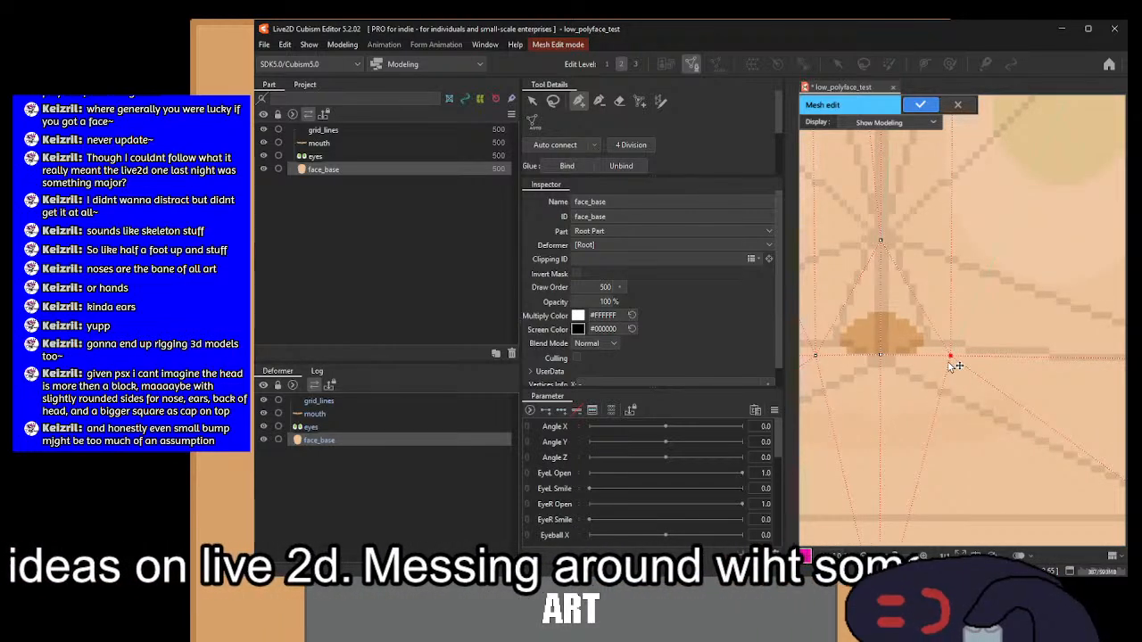
scroll(1016, 245, down, 4)
scroll(987, 288, up, 2)
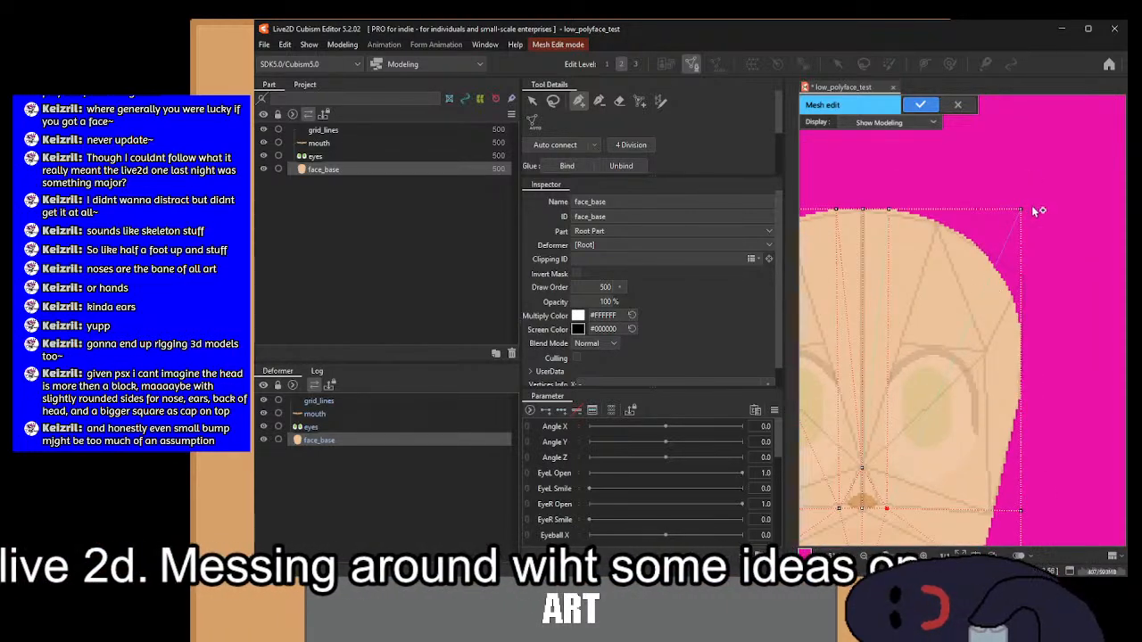
drag(926, 473, 996, 384)
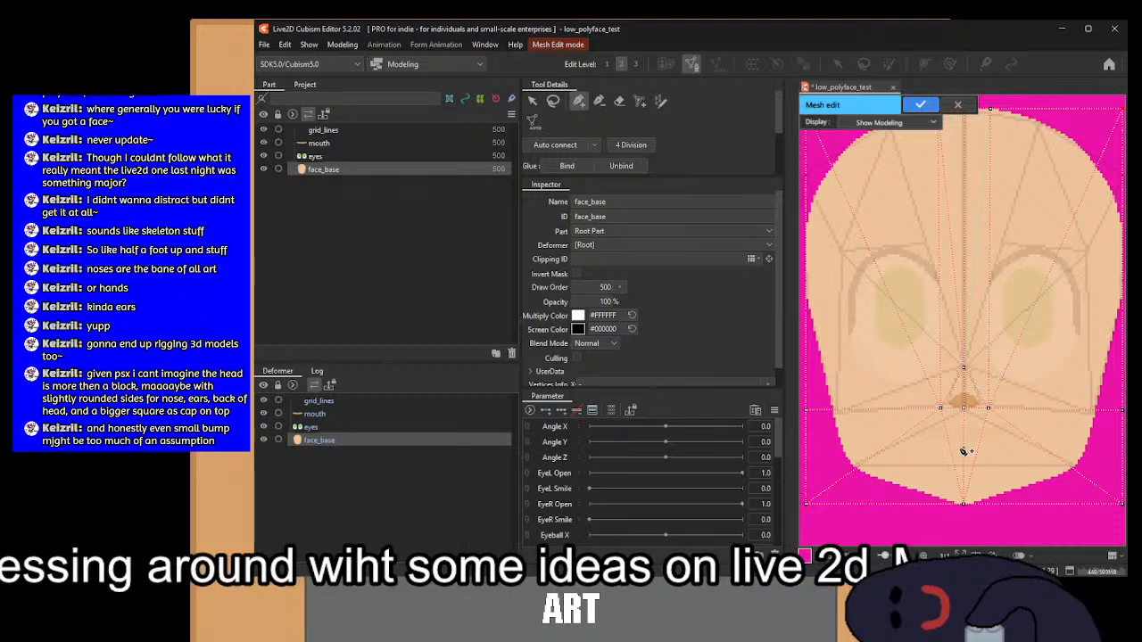
Step: Hide grid_lines and connect the nose bridge vertex to the right of the three middle vertices on face_base's top edge
click(264, 401)
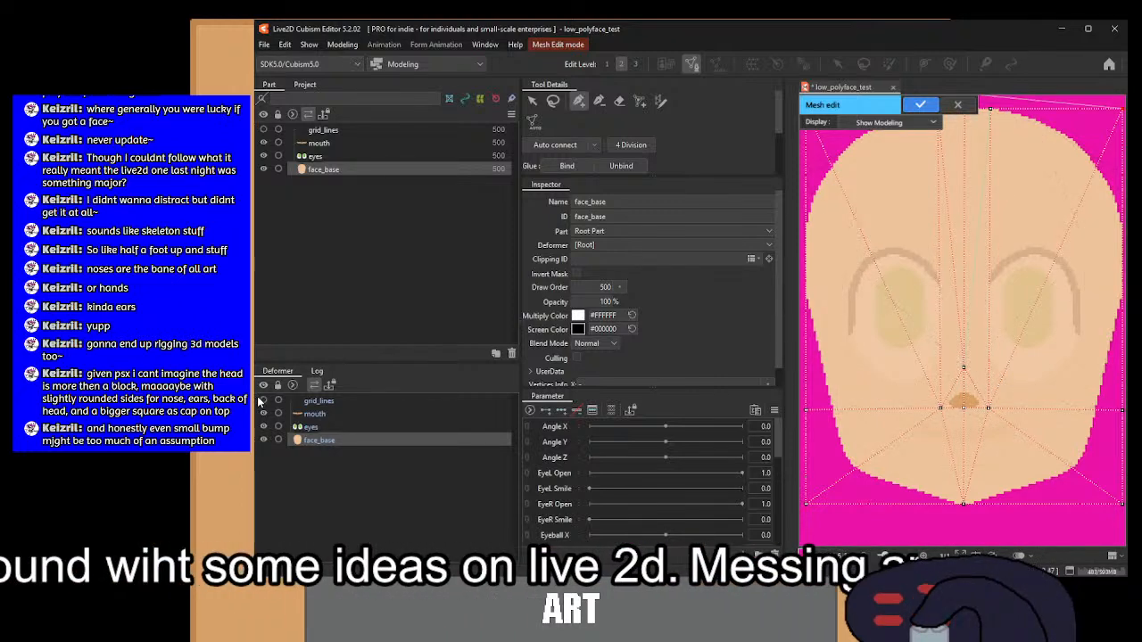
drag(904, 335, 901, 383)
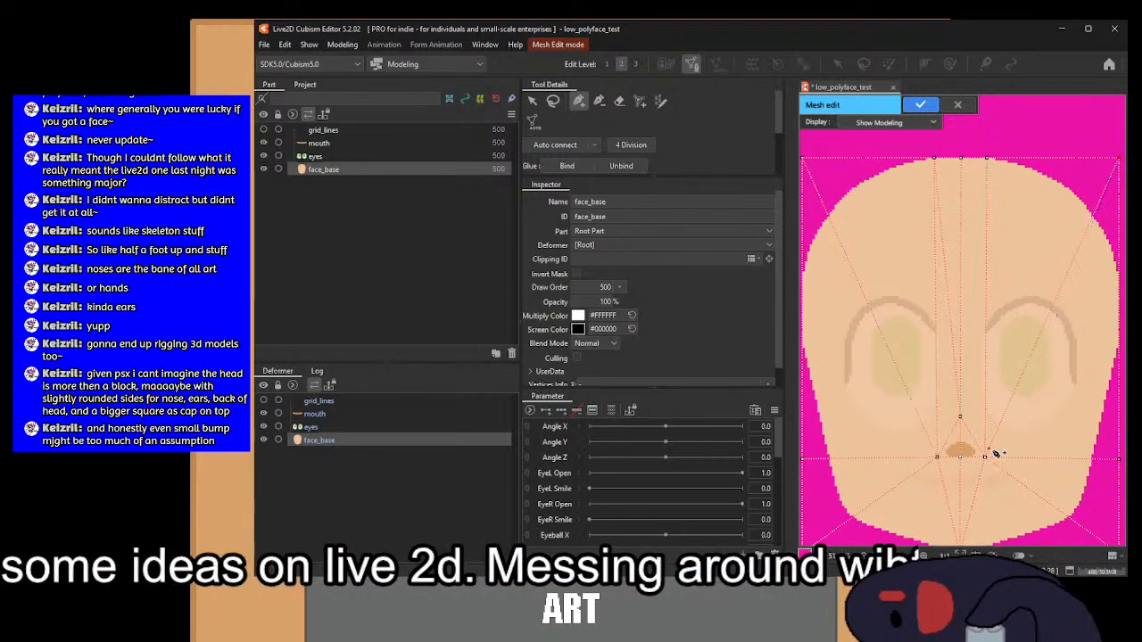
scroll(953, 402, up, 2)
drag(937, 276, 941, 524)
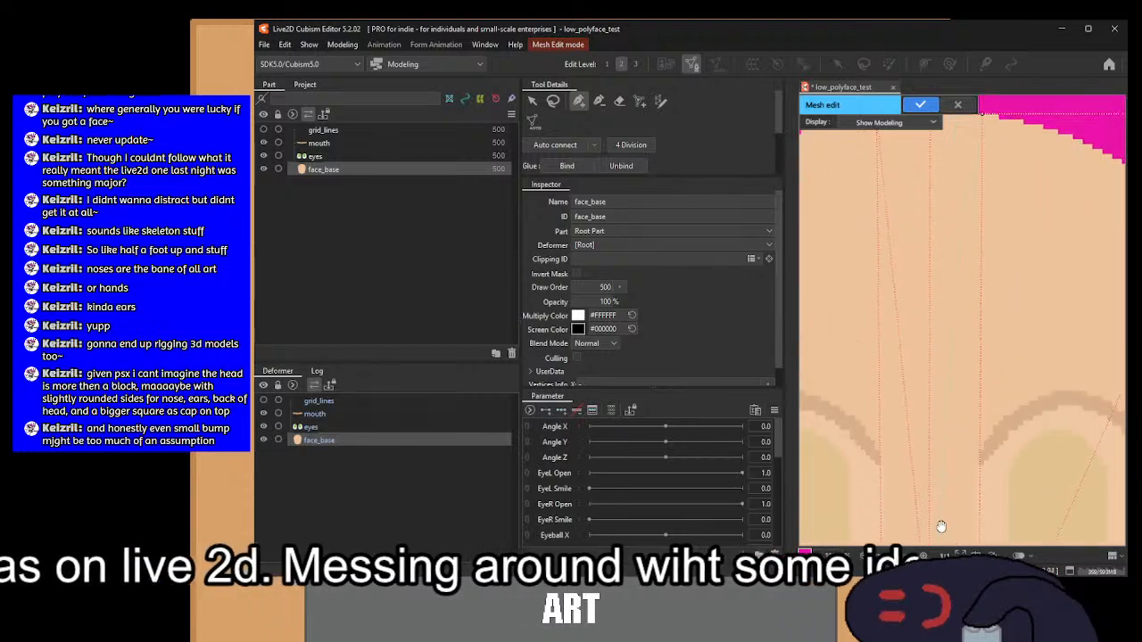
drag(963, 237, 963, 305)
click(982, 184)
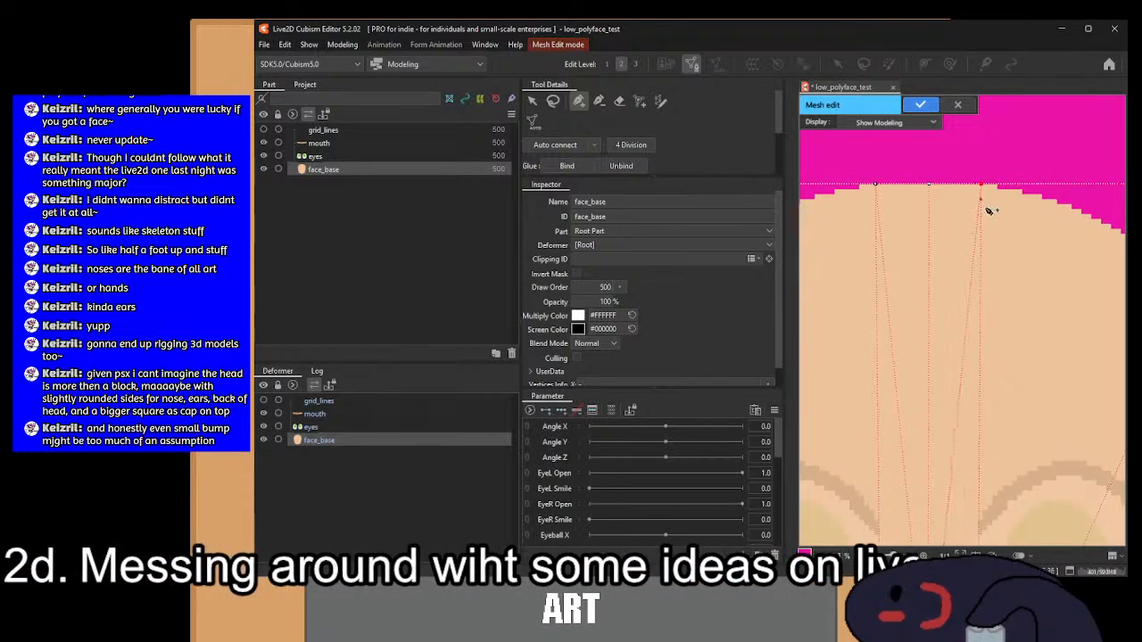
Step: Move the left and right nose-base vertices inward so they sit close to the sides of the nose
drag(965, 369, 1009, 148)
scroll(1003, 314, up, 2)
drag(1003, 315, 1001, 167)
scroll(892, 277, down, 3)
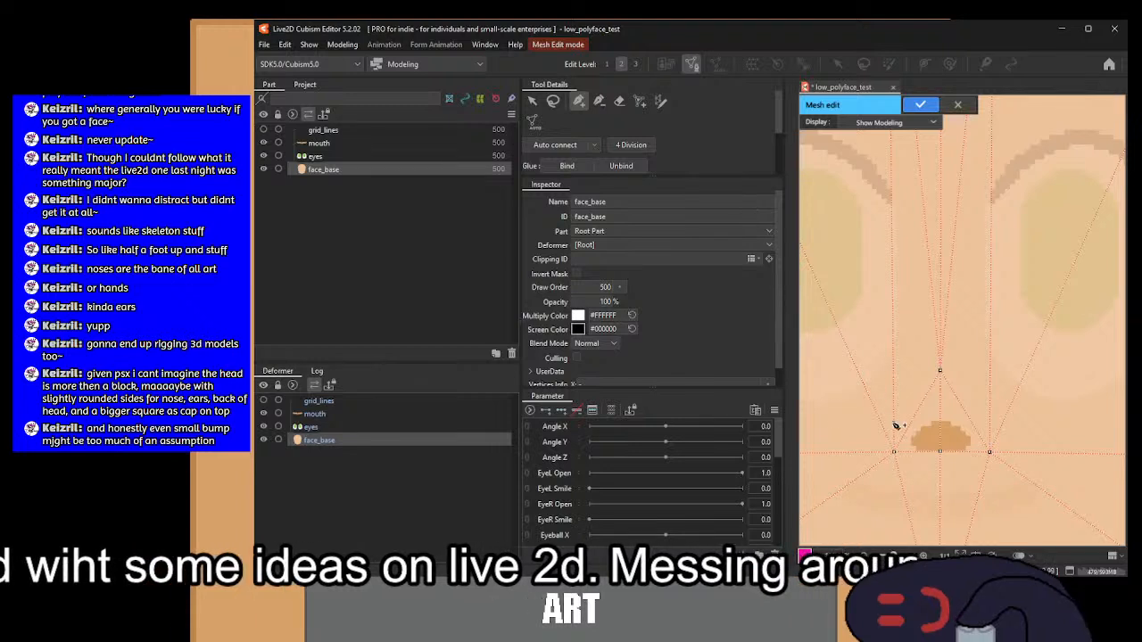
drag(895, 453, 906, 453)
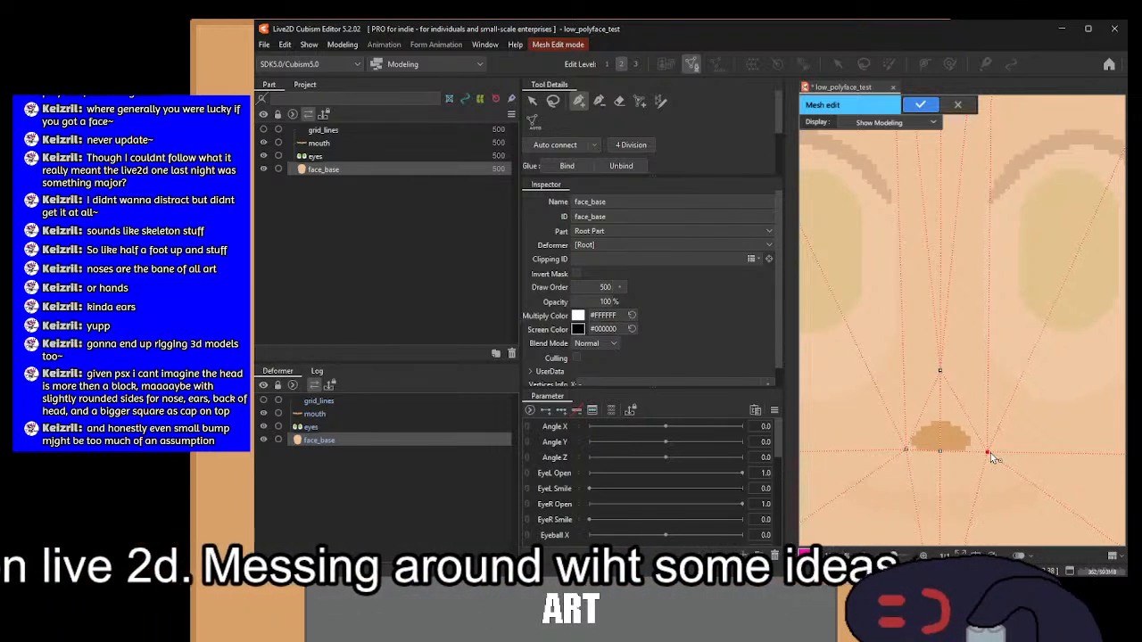
drag(991, 453, 976, 453)
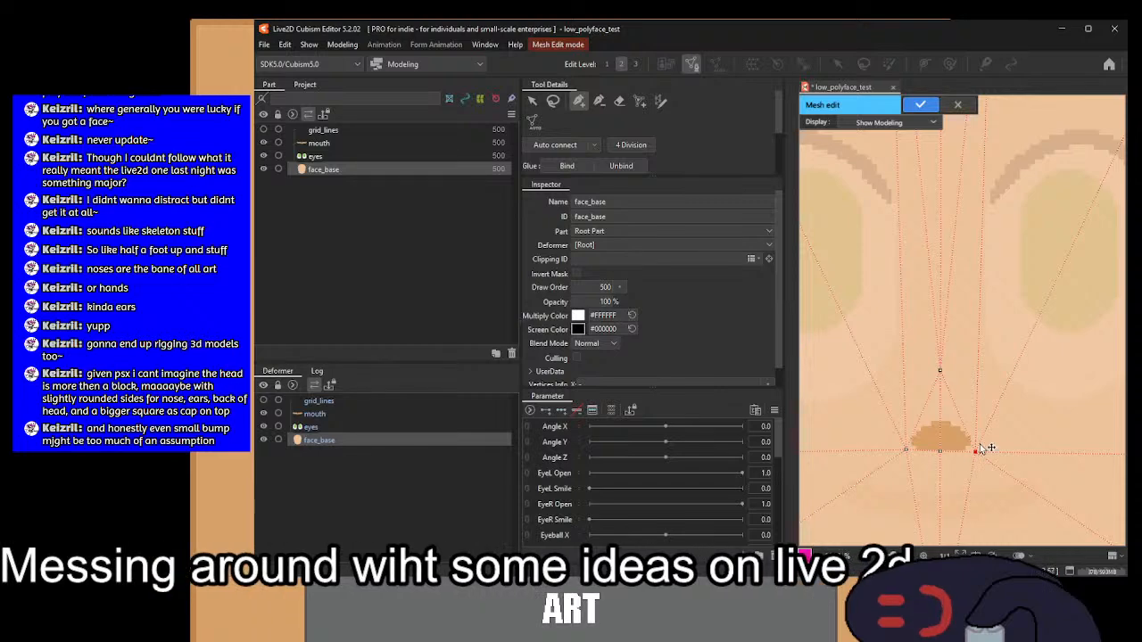
Step: Copy the entire face_base mesh and apply the mesh edit
scroll(982, 449, down, 1)
scroll(989, 301, down, 1)
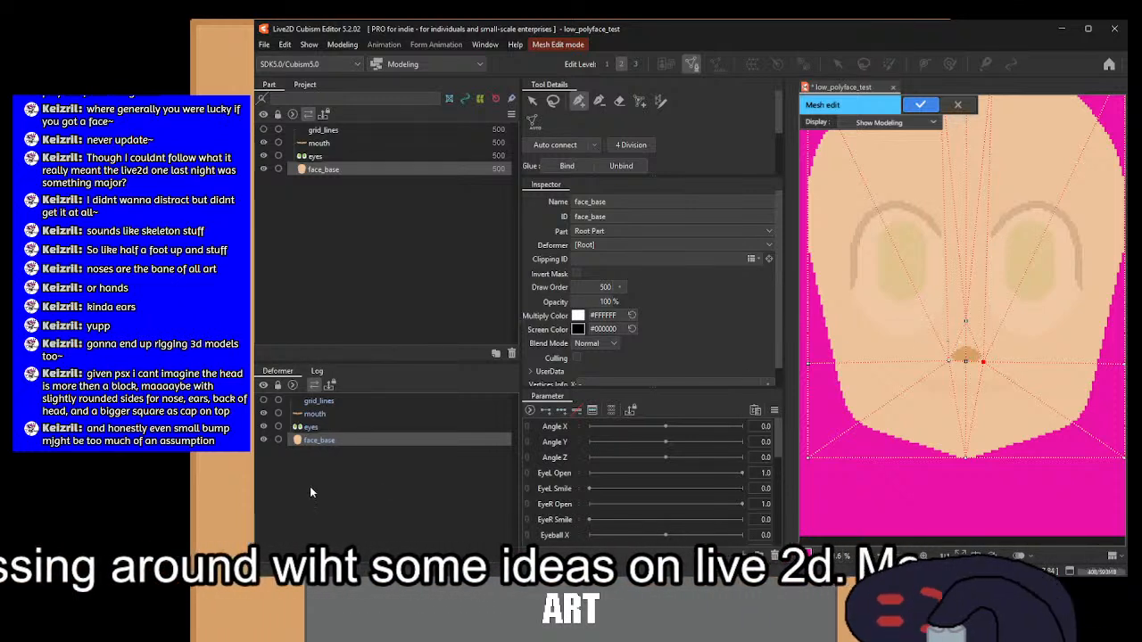
key(ctrl+a)
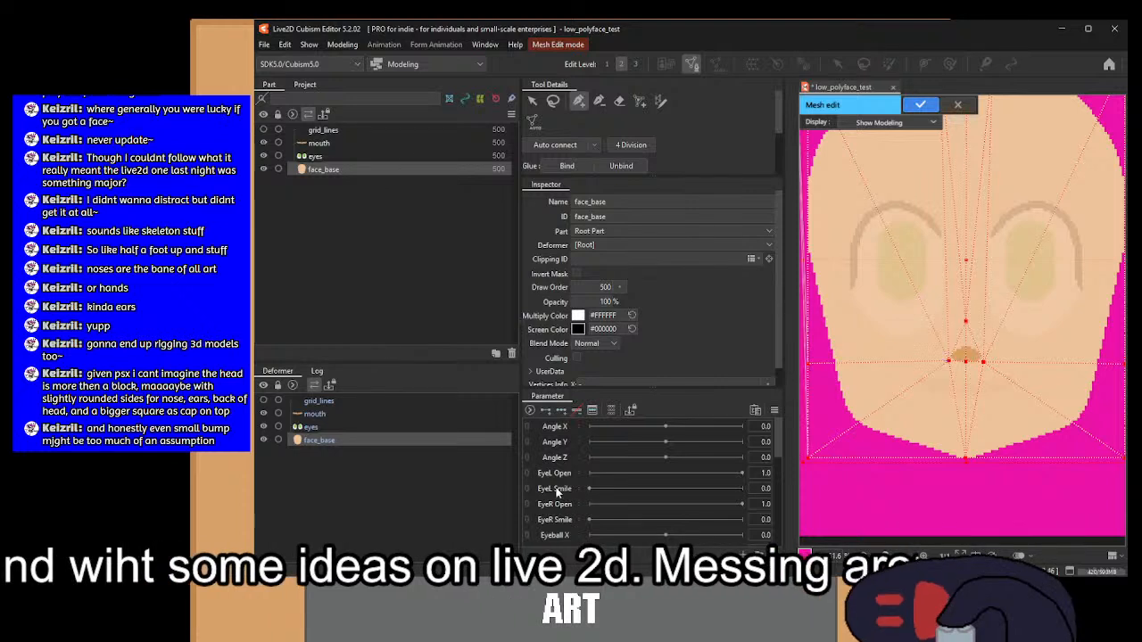
click(338, 423)
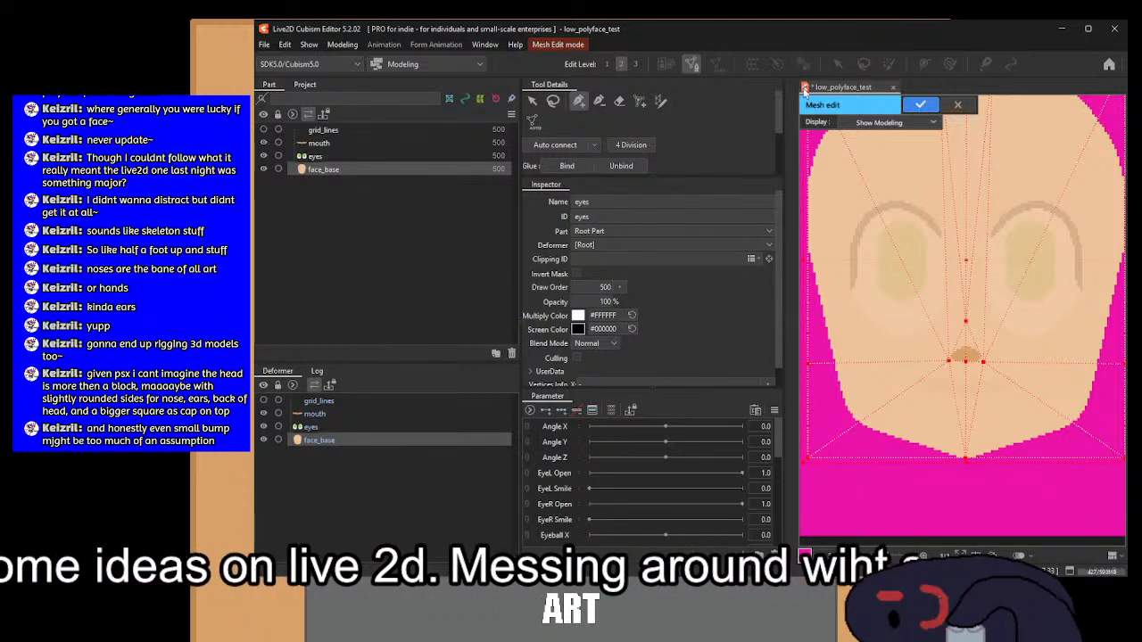
key(Return)
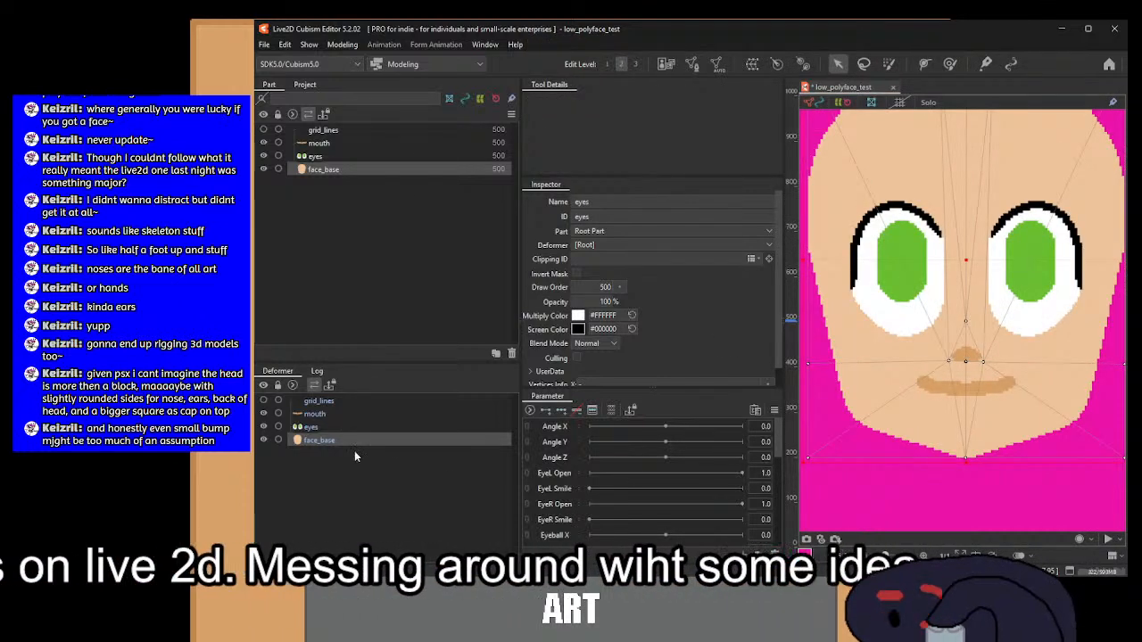
Step: Open the eyes layer for mesh editing and replace its mesh with the copied face_base mesh
click(303, 426)
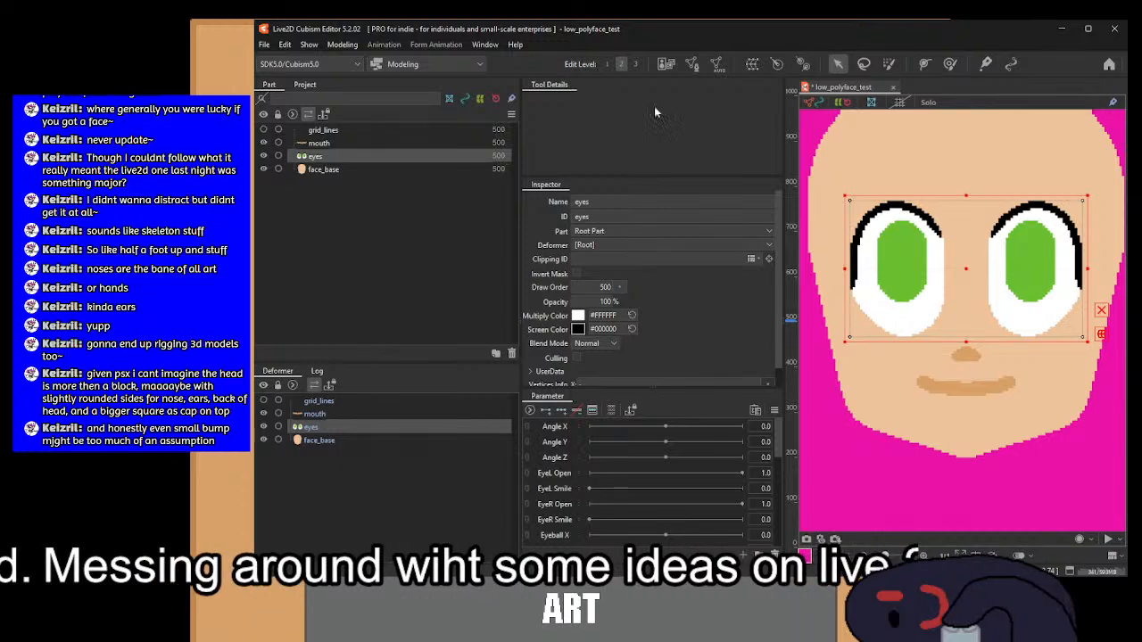
click(709, 69)
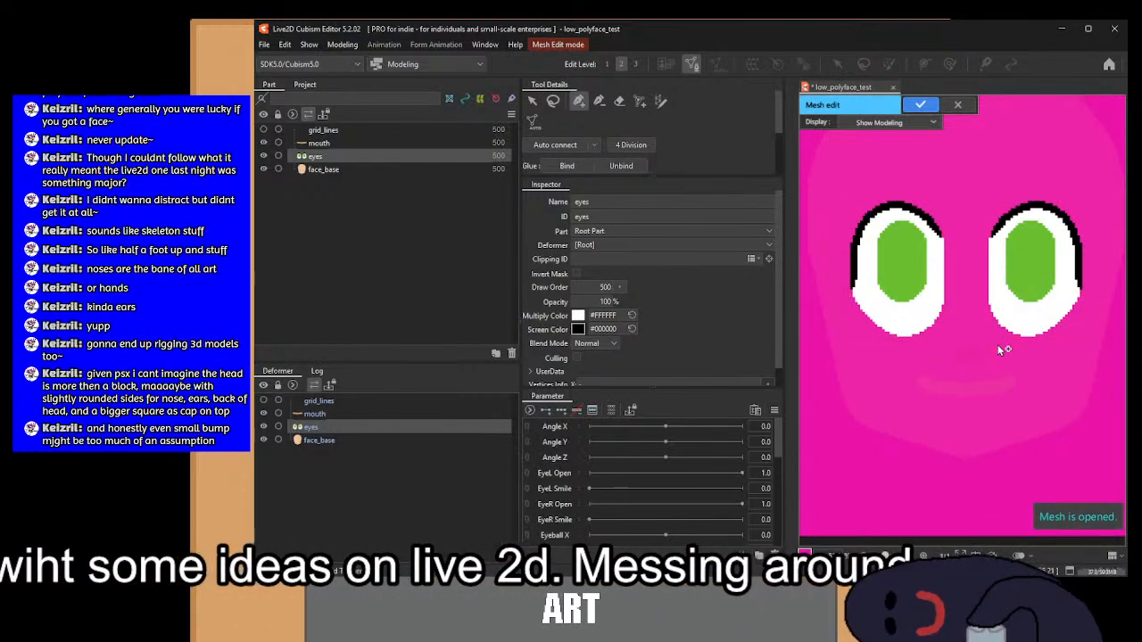
key(ctrl+v)
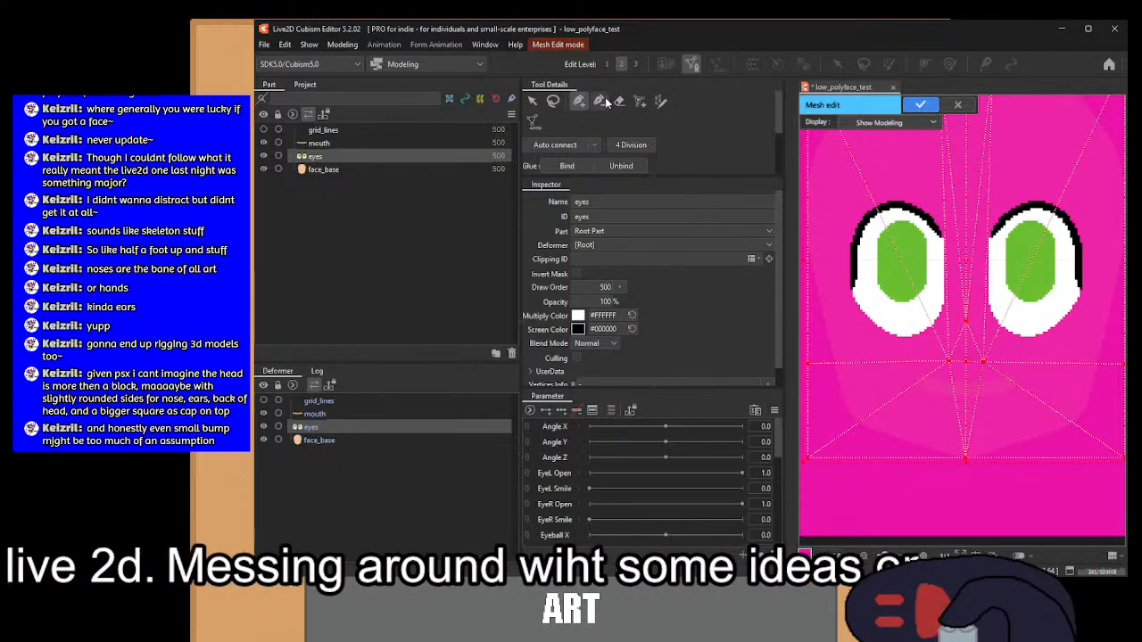
Step: Delete the chin-level vertices, the middle nose-base vertex and the top-centre vertex from the eyes mesh, and apply the edit
drag(925, 354, 997, 301)
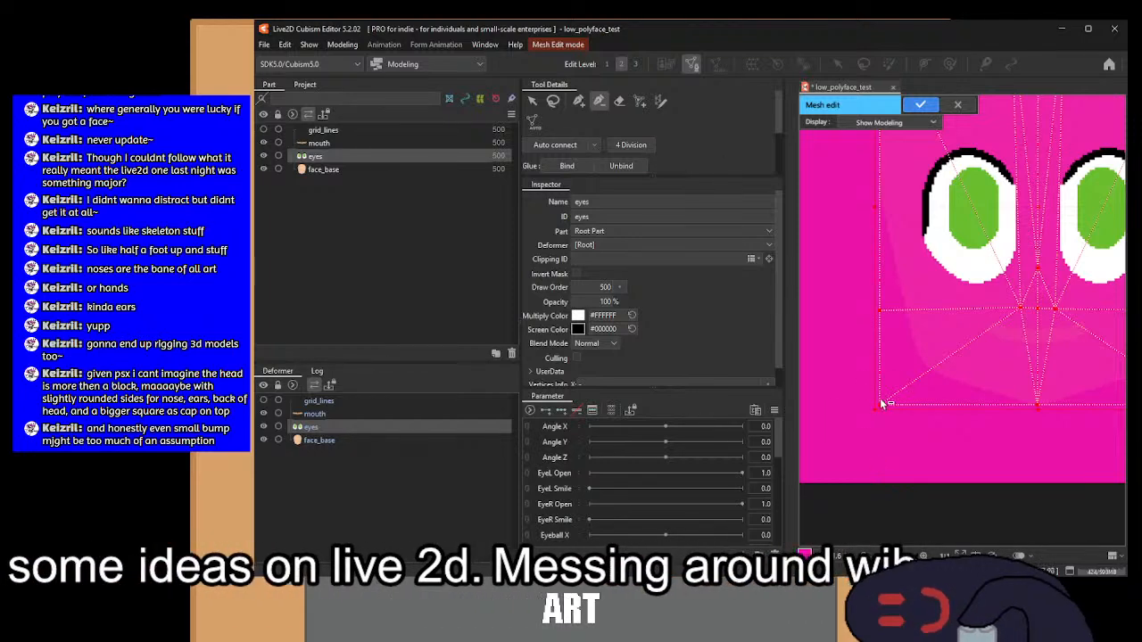
drag(1041, 403, 898, 382)
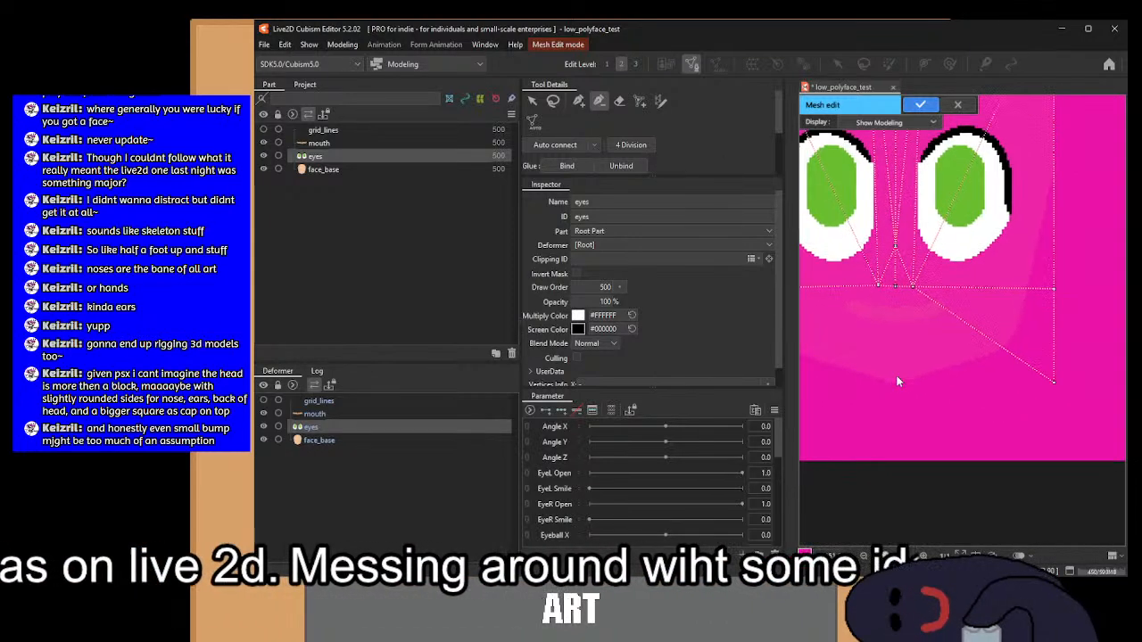
click(1055, 382)
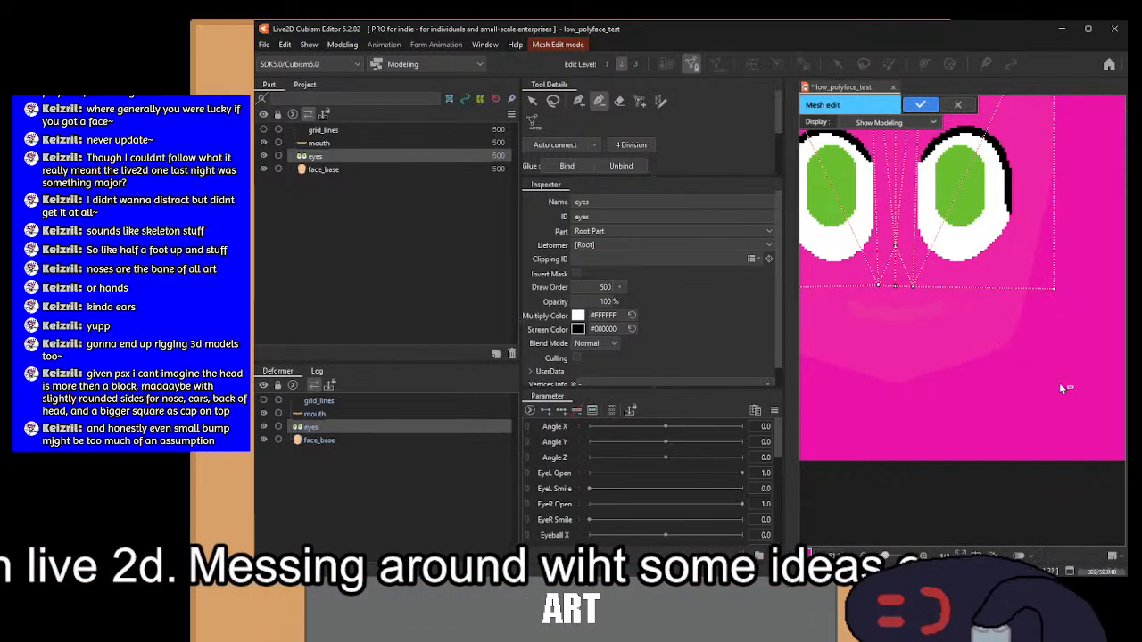
click(895, 286)
drag(902, 239, 920, 432)
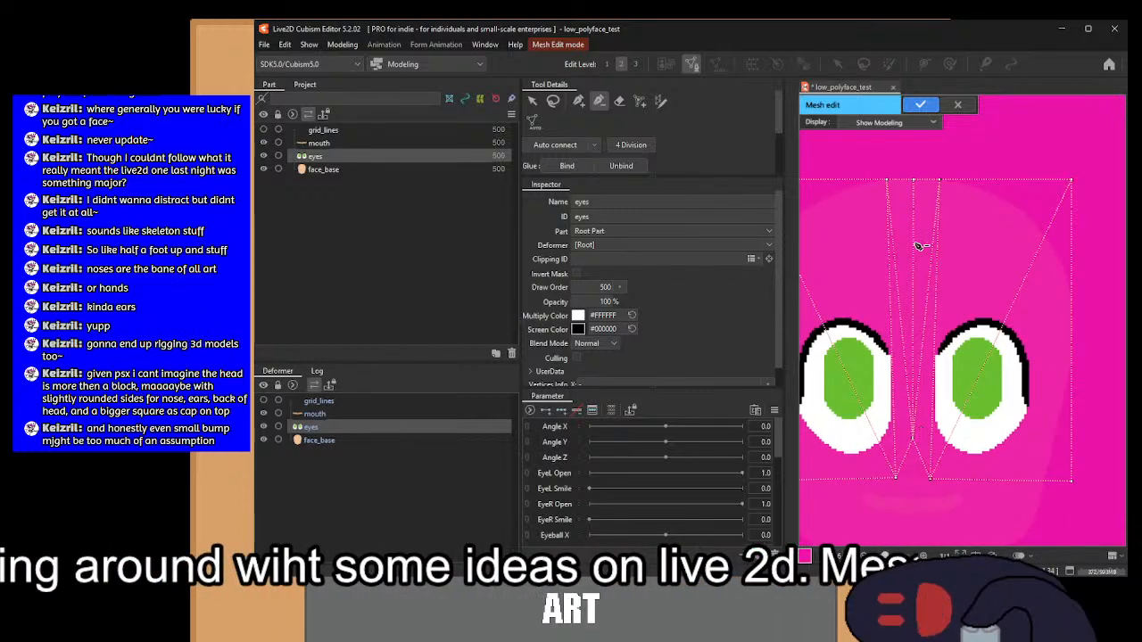
click(915, 182)
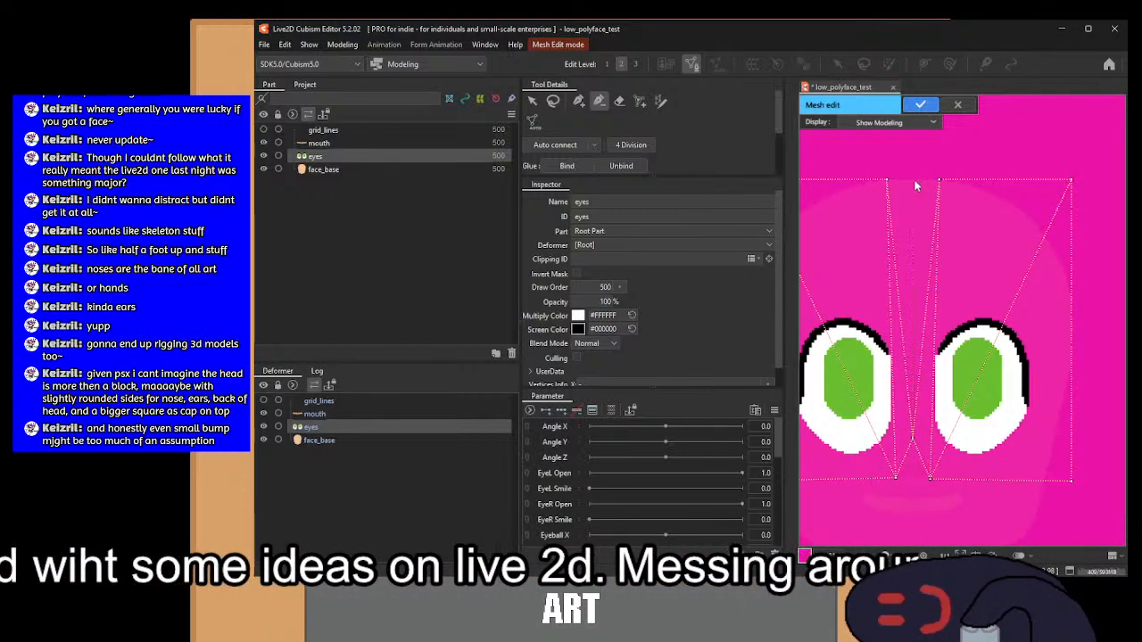
drag(920, 363, 934, 270)
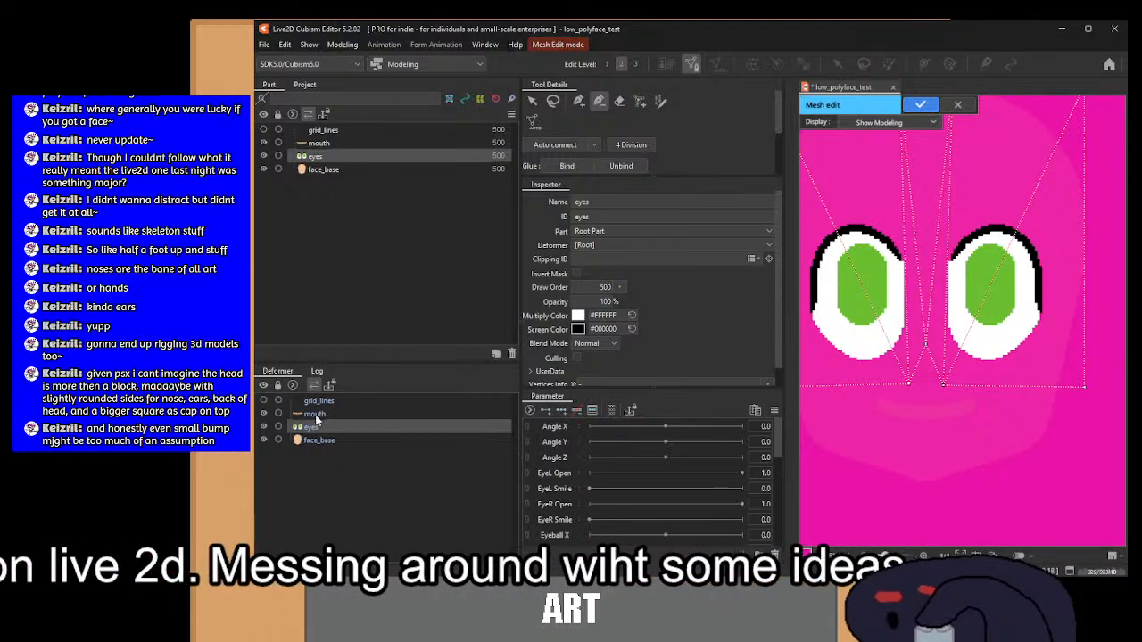
click(920, 104)
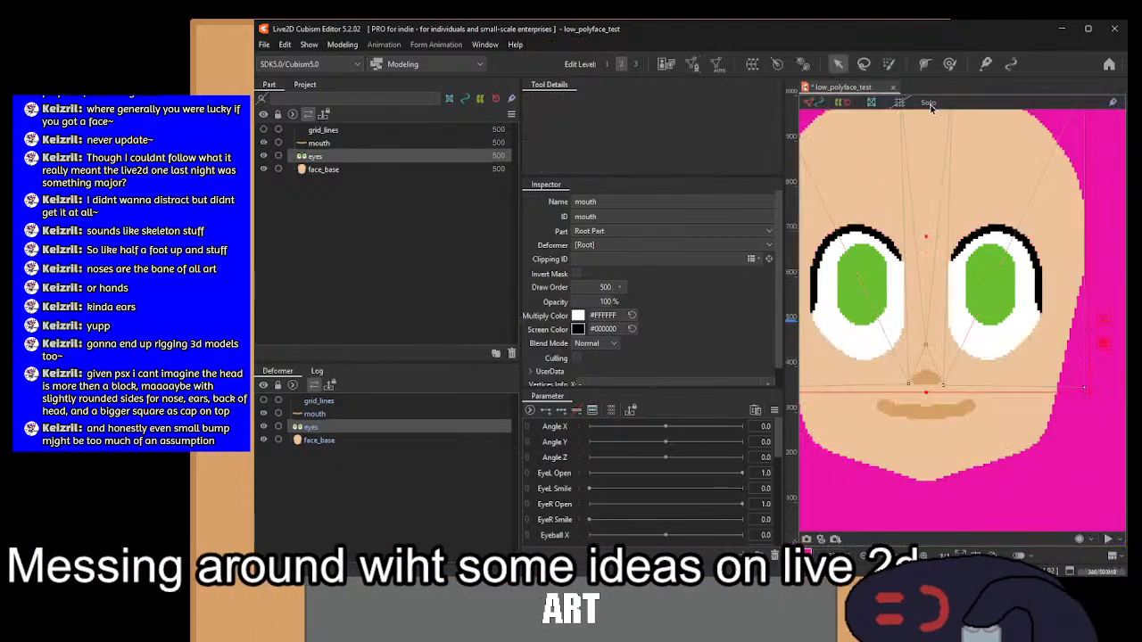
Step: Open the mouth layer for mesh editing and replace its mesh with the copied face_base mesh
click(308, 414)
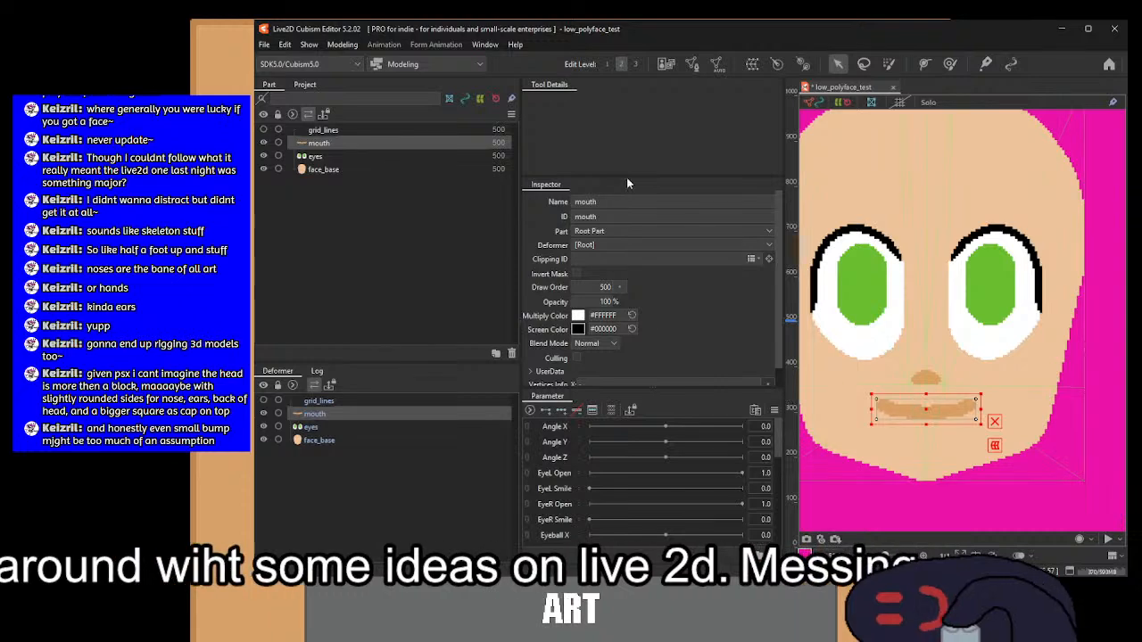
click(692, 64)
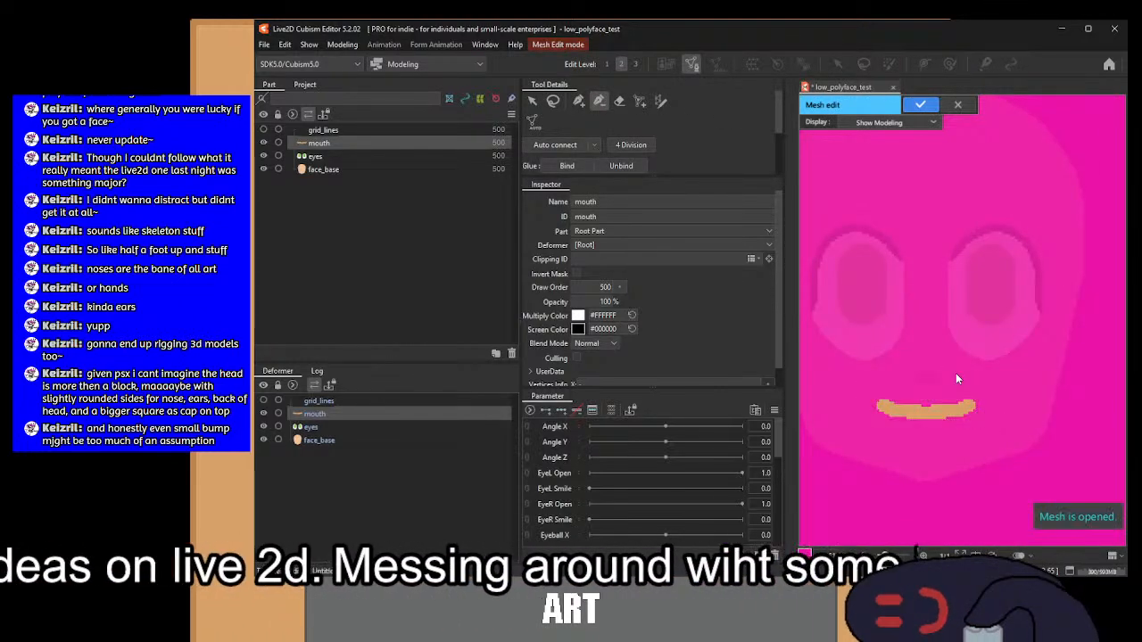
scroll(956, 379, down, 2)
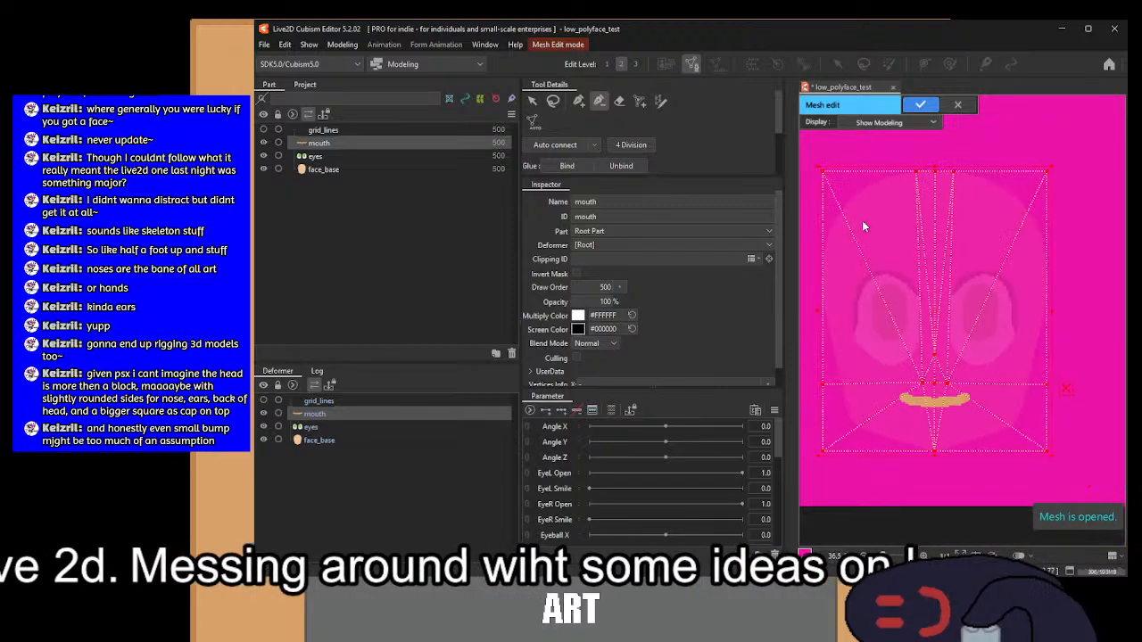
Step: Delete all top-edge vertices and the nose bridge vertex from the mouth mesh, and apply the edit
click(822, 171)
click(917, 172)
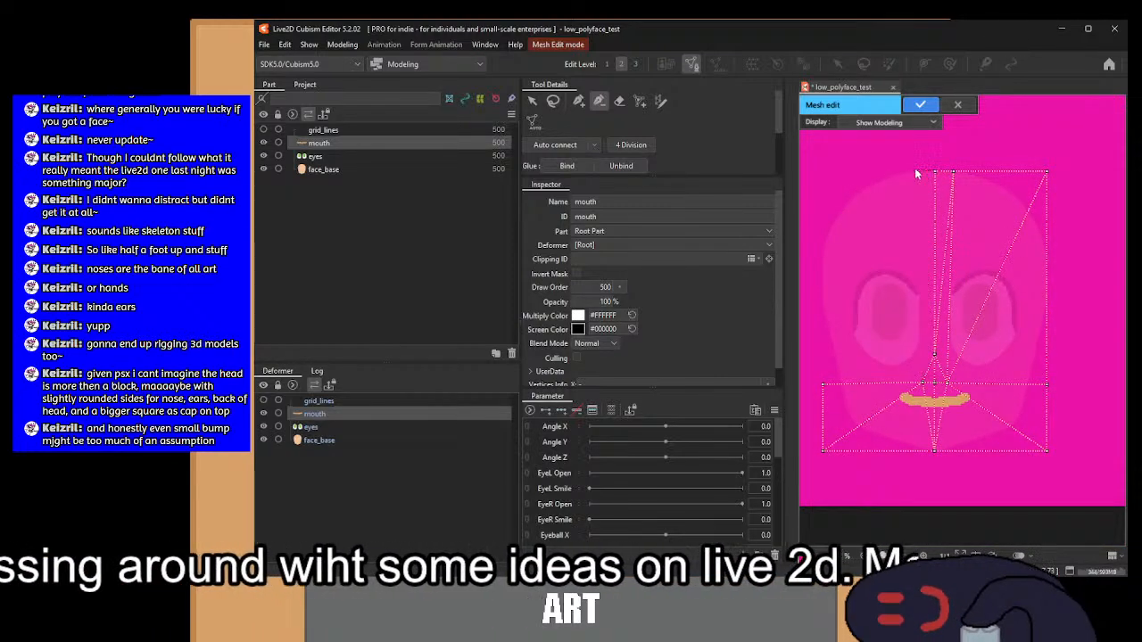
click(953, 171)
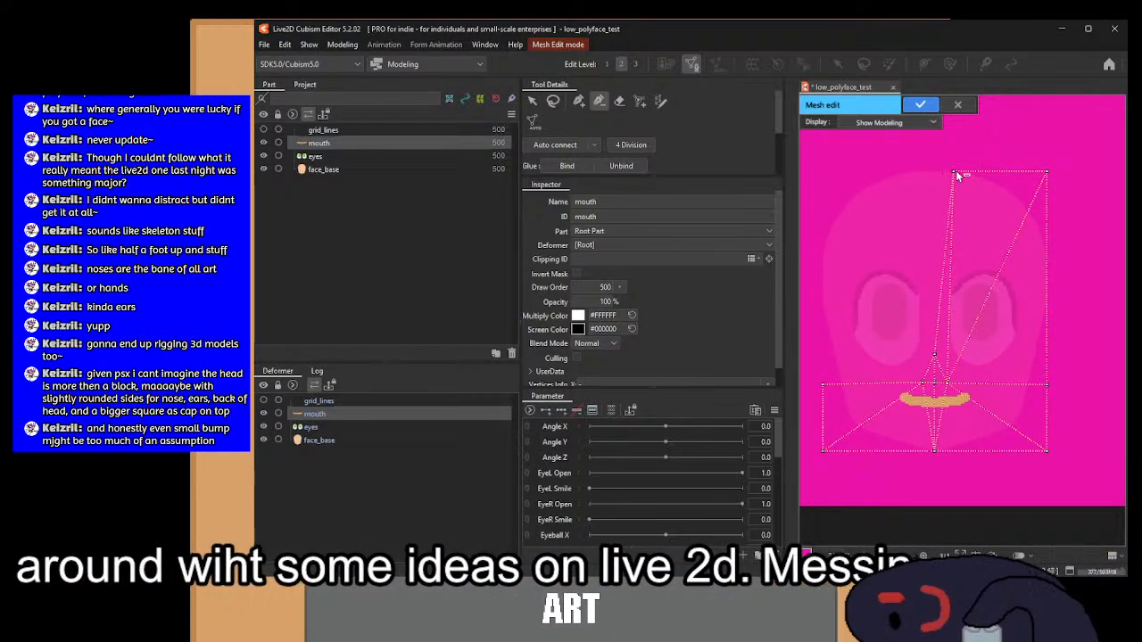
click(1048, 176)
scroll(936, 353, up, 2)
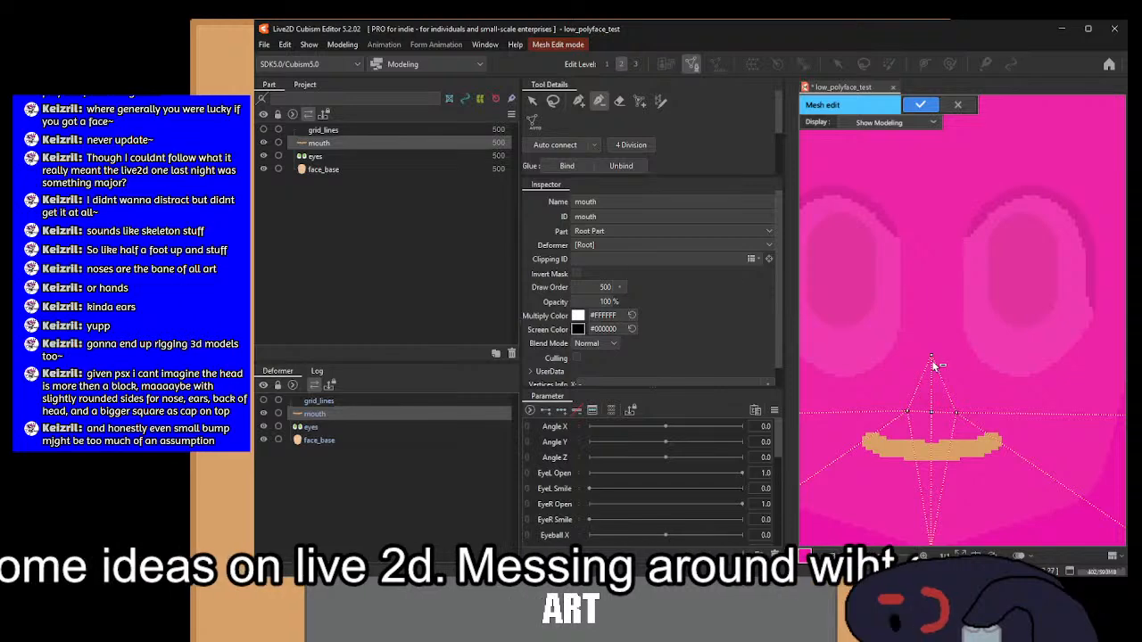
scroll(931, 353, down, 3)
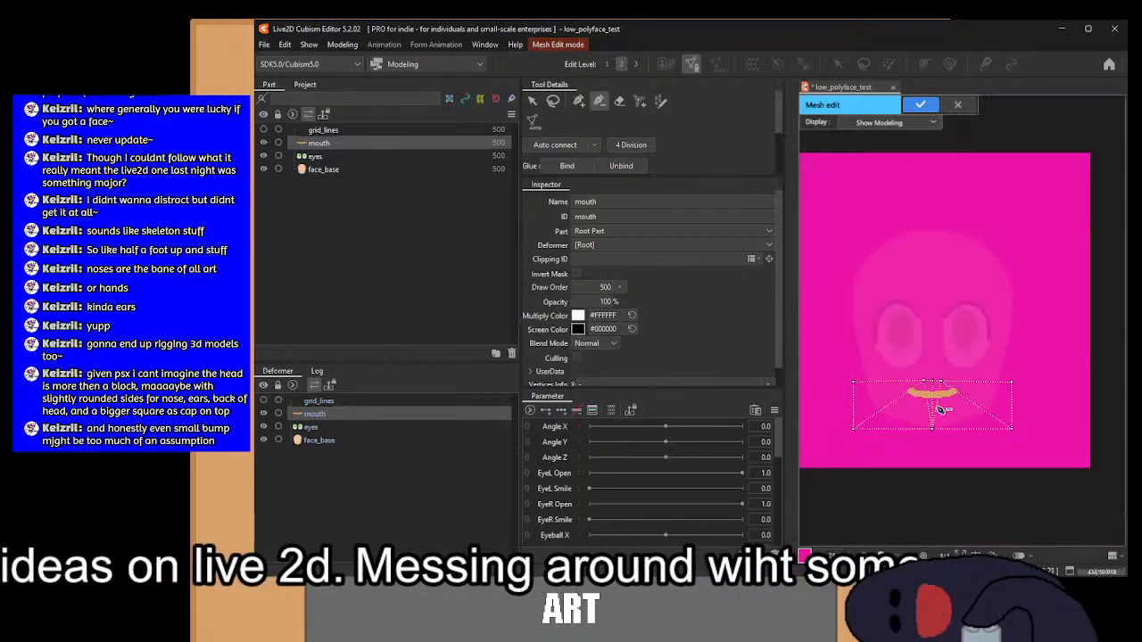
click(922, 106)
Step: Add three Angle X keys to face_base, eyes and mouth, and set Angle X to -30 with only face_base selected
click(339, 441)
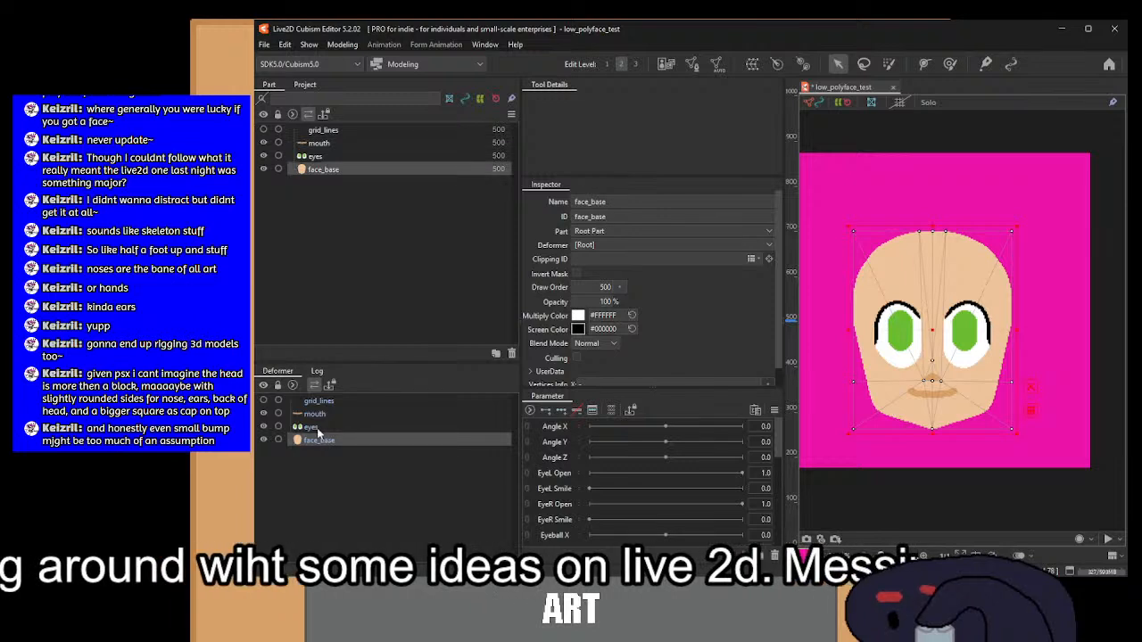
ctrl+click(312, 427)
ctrl+click(314, 414)
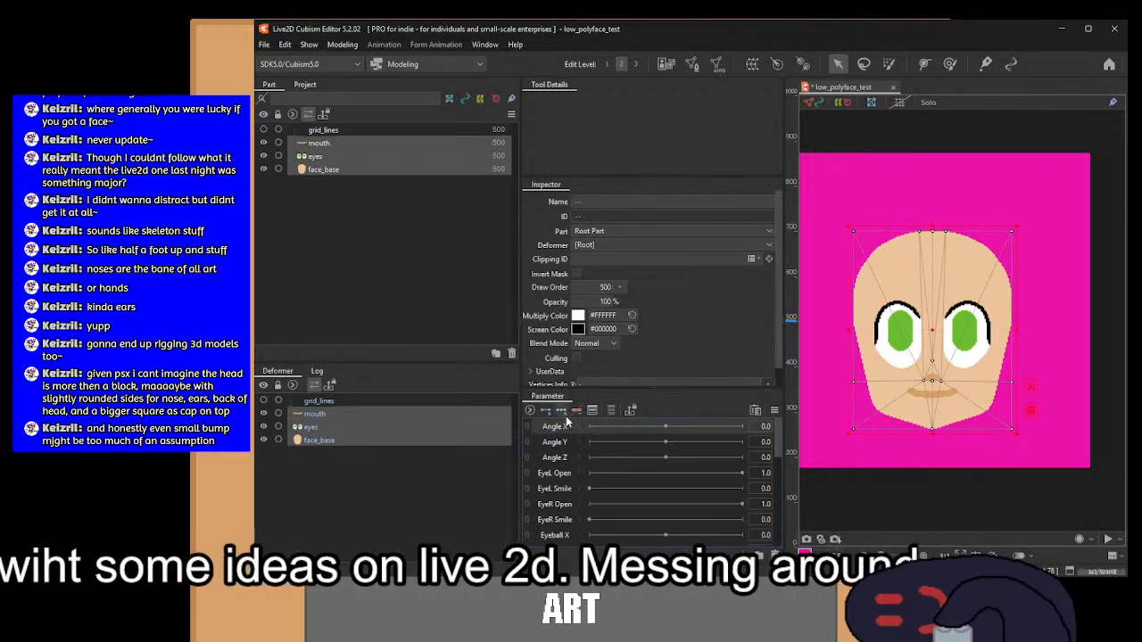
click(312, 441)
drag(612, 427, 597, 430)
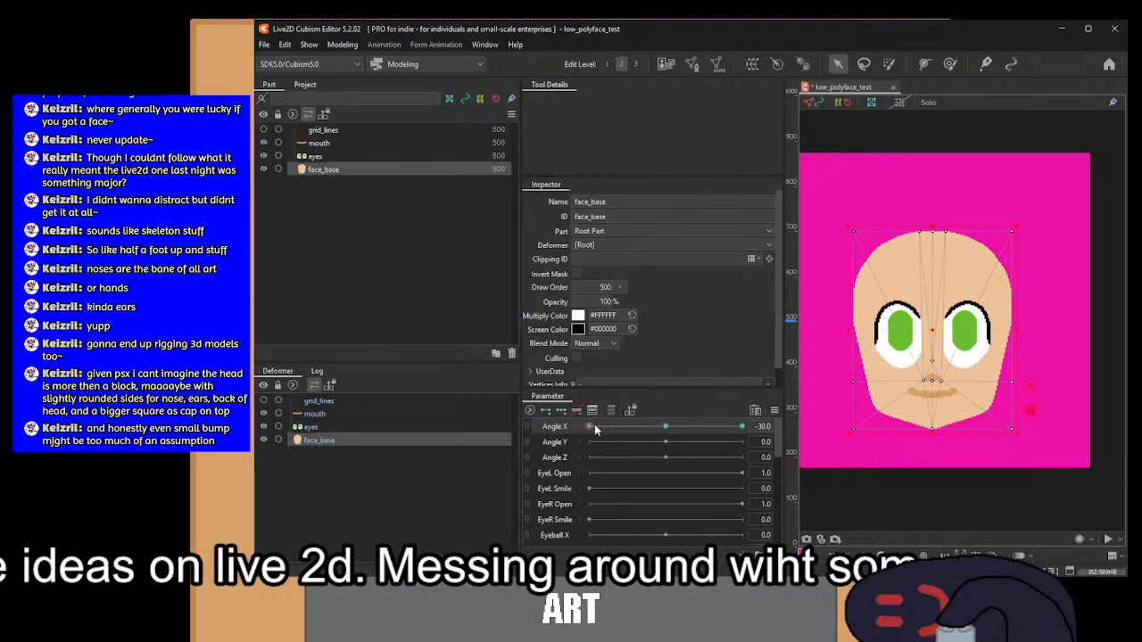
Step: Shift face_base to the left at Angle X -30 and narrow its left half toward the centre line
scroll(929, 375, up, 3)
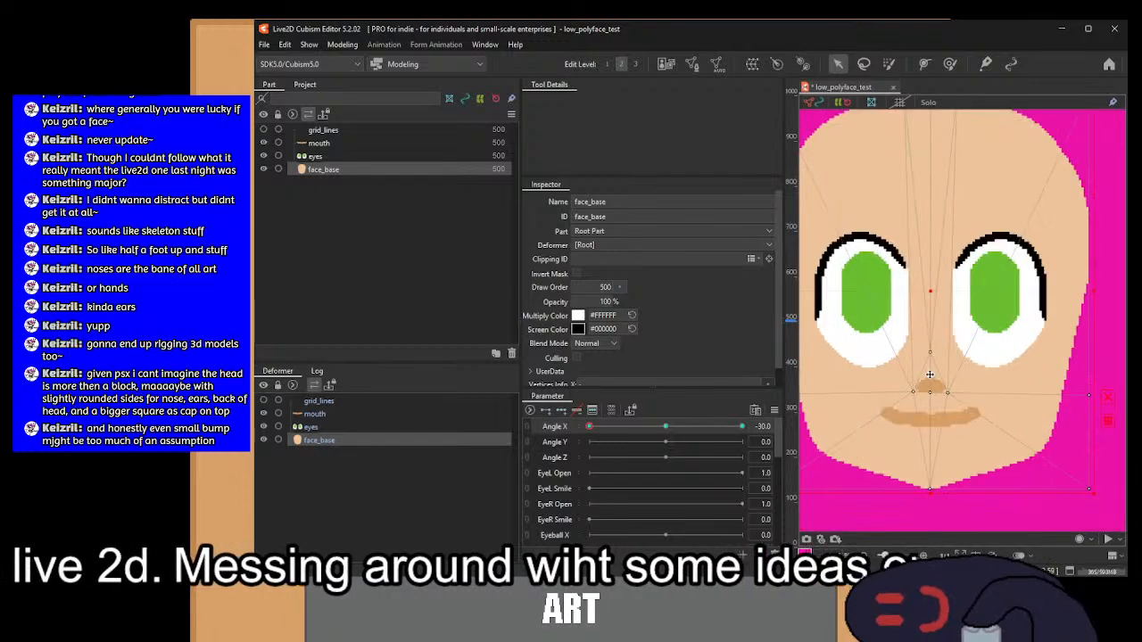
scroll(930, 375, down, 3)
mouse_move(929, 329)
mouse_down()
mouse_move(897, 328)
mouse_move(911, 328)
mouse_up()
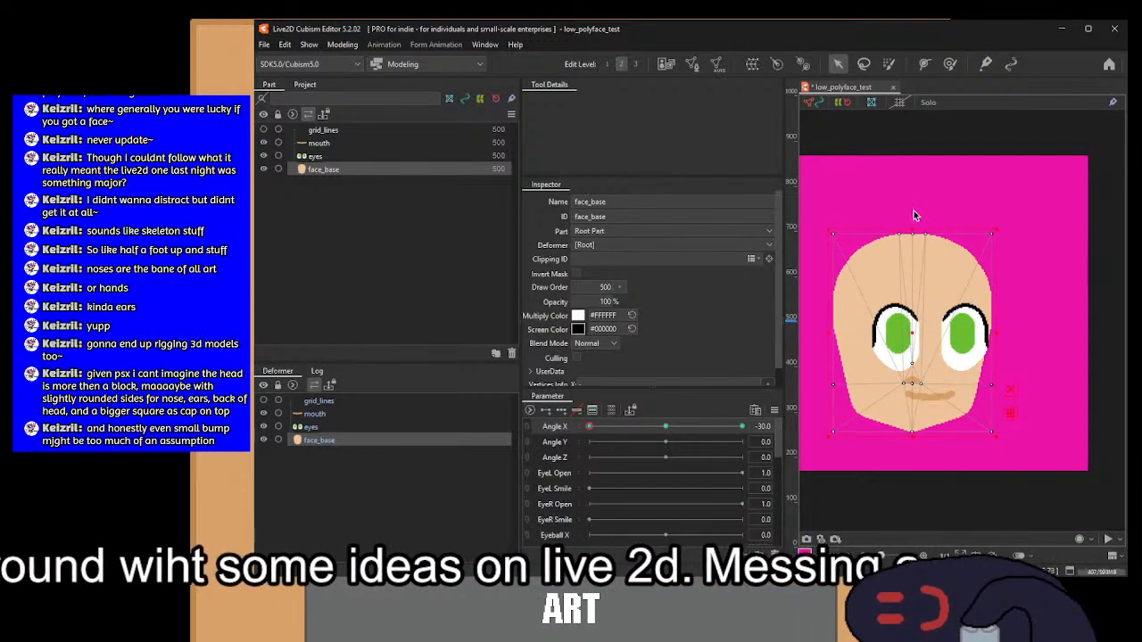
drag(915, 212, 810, 496)
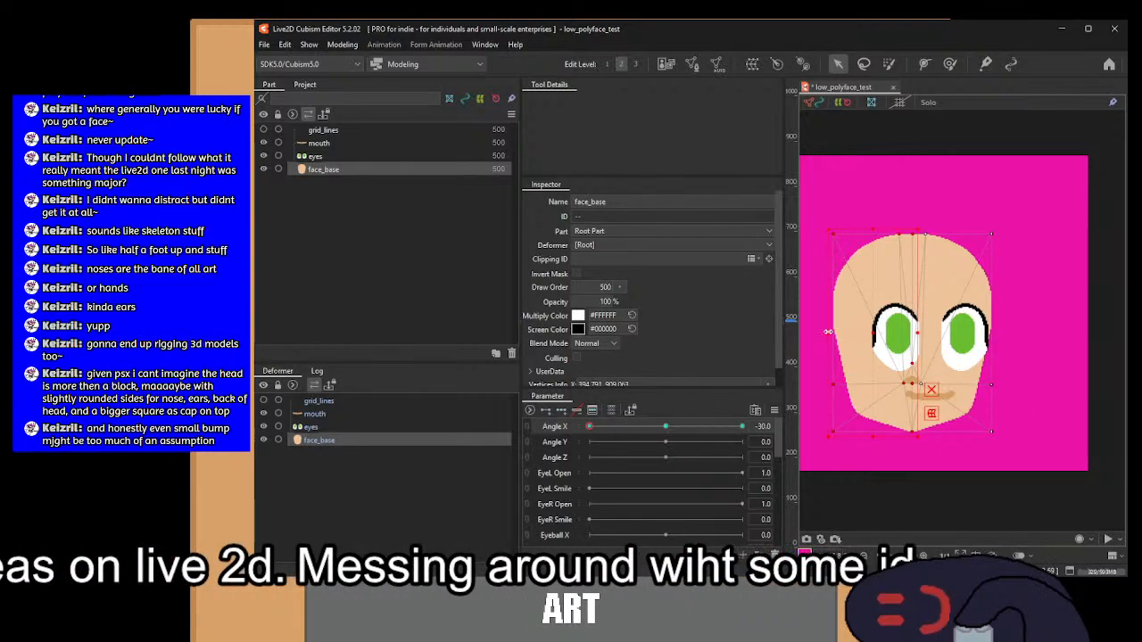
drag(828, 332, 837, 332)
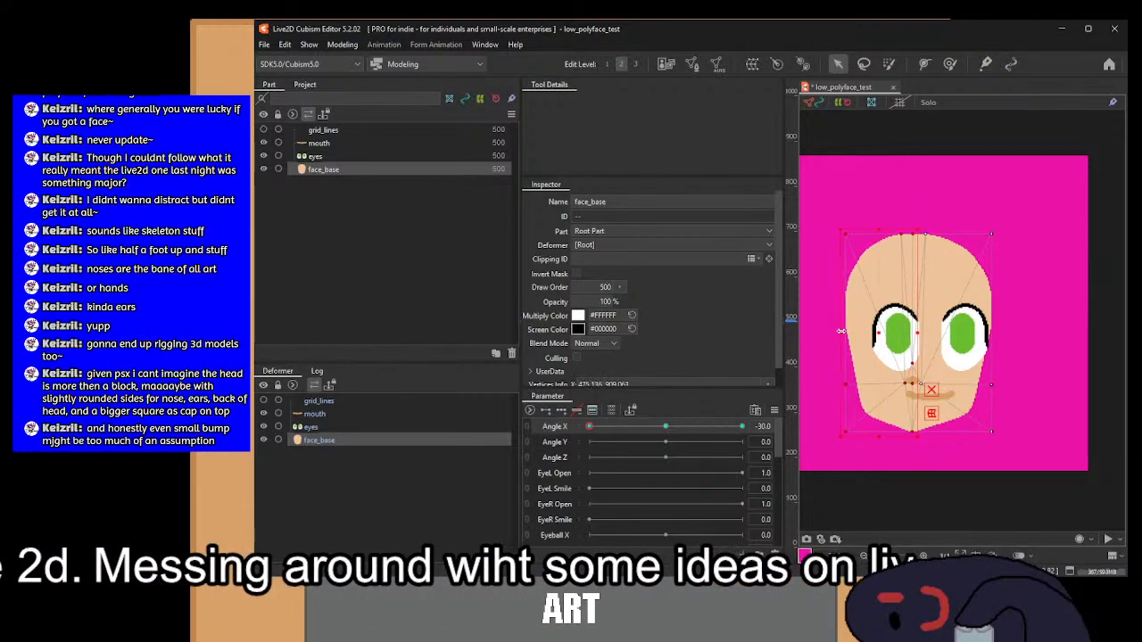
scroll(932, 396, up, 3)
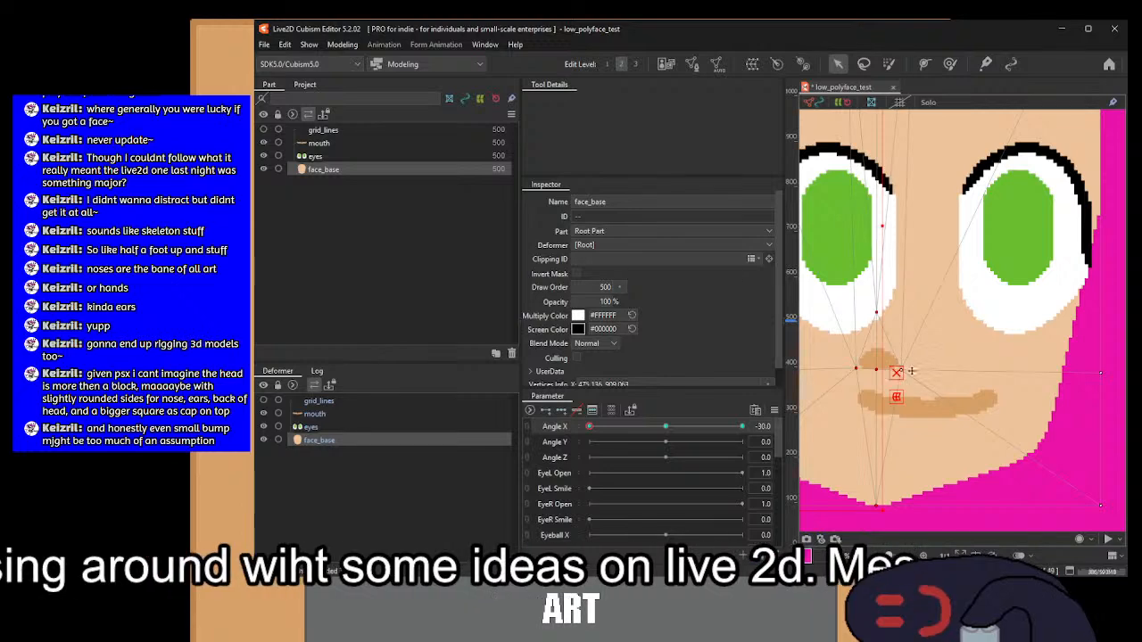
scroll(926, 335, up, 2)
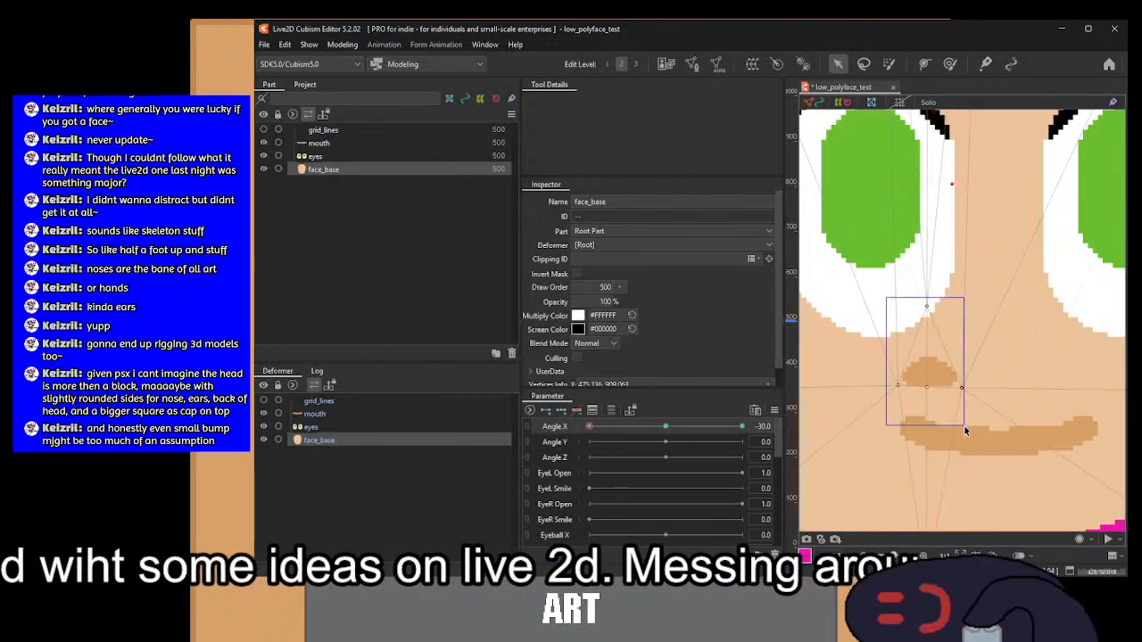
drag(974, 413, 972, 410)
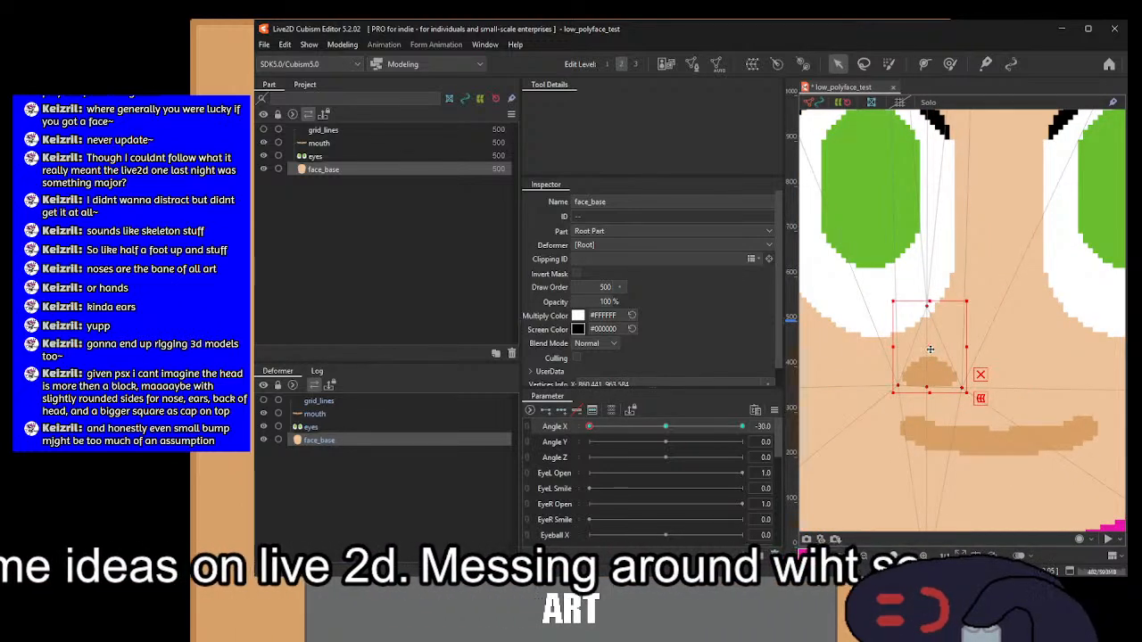
drag(929, 350, 930, 345)
scroll(937, 392, up, 3)
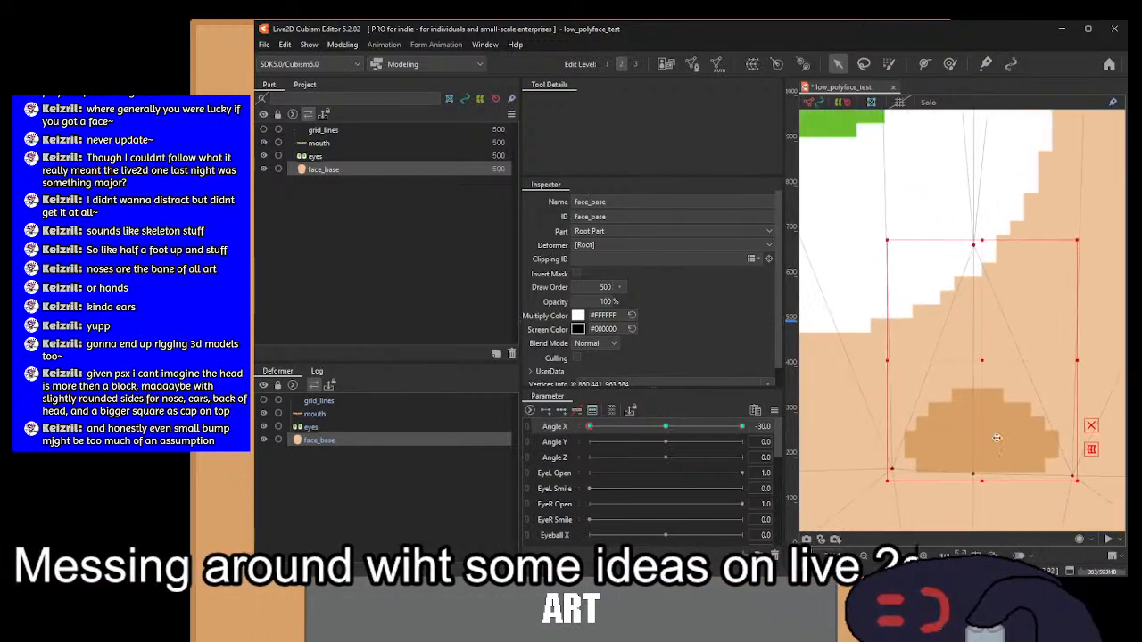
scroll(952, 438, up, 2)
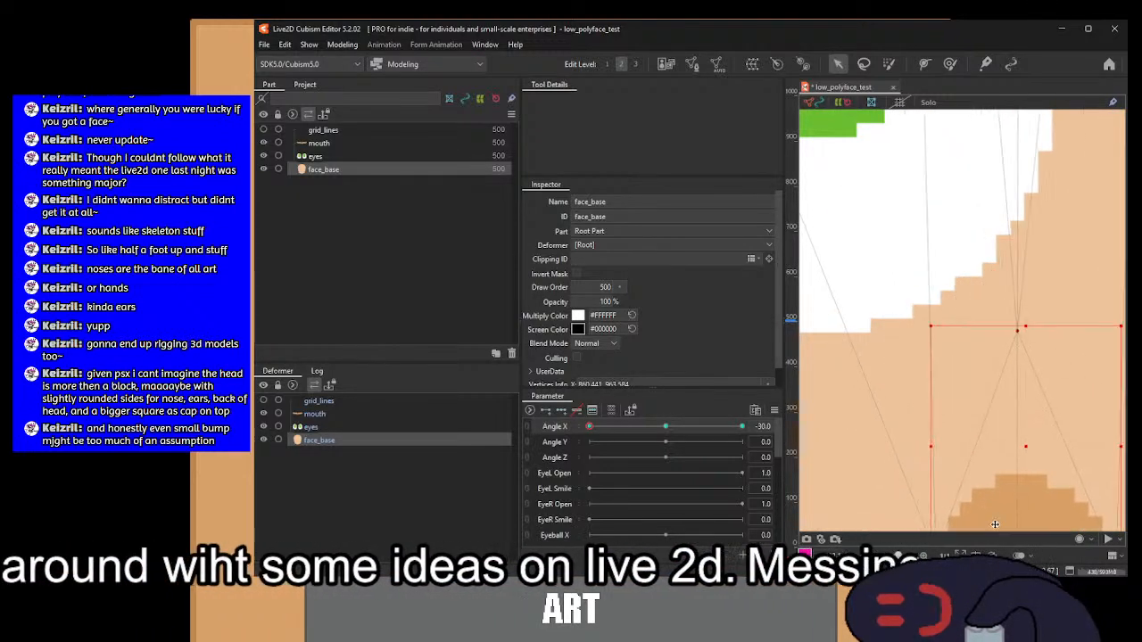
scroll(973, 473, down, 2)
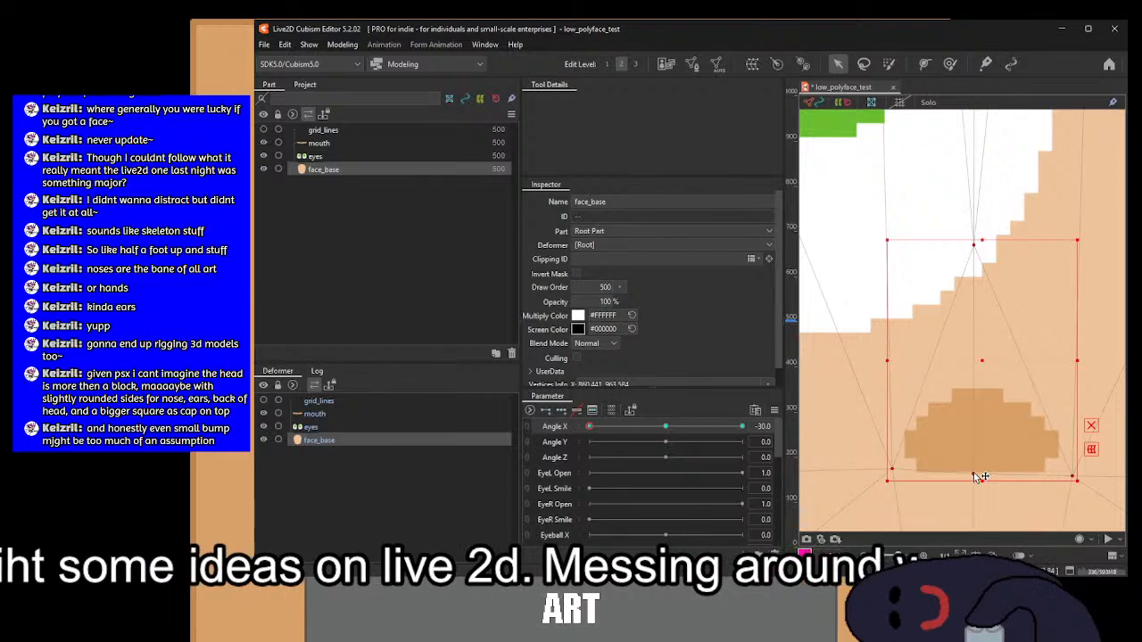
scroll(975, 479, down, 3)
scroll(964, 321, up, 2)
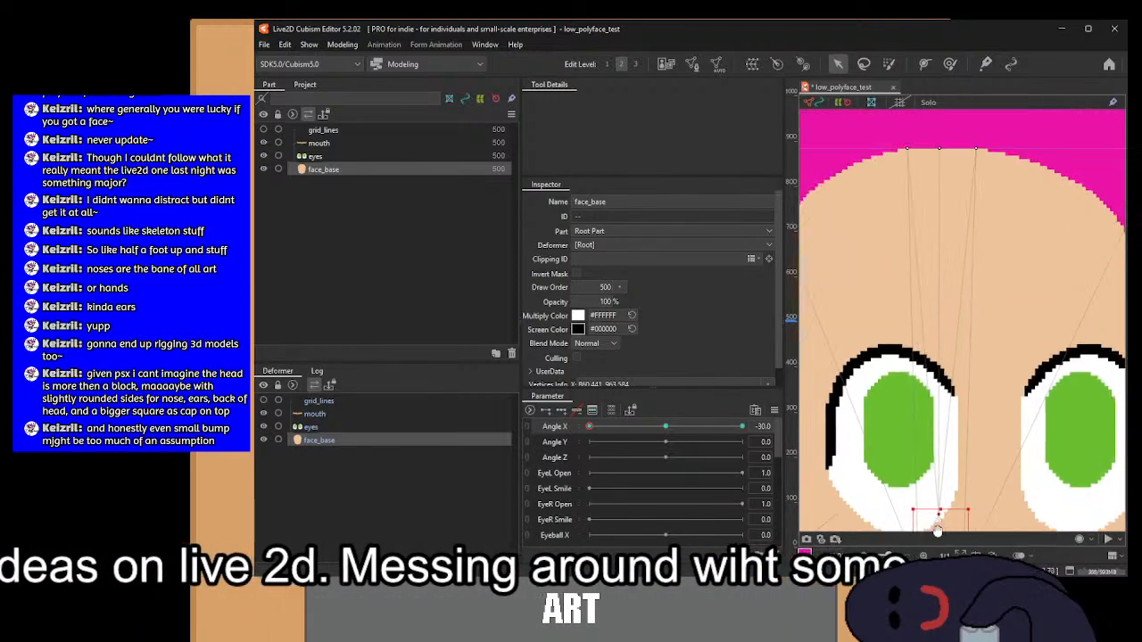
click(943, 219)
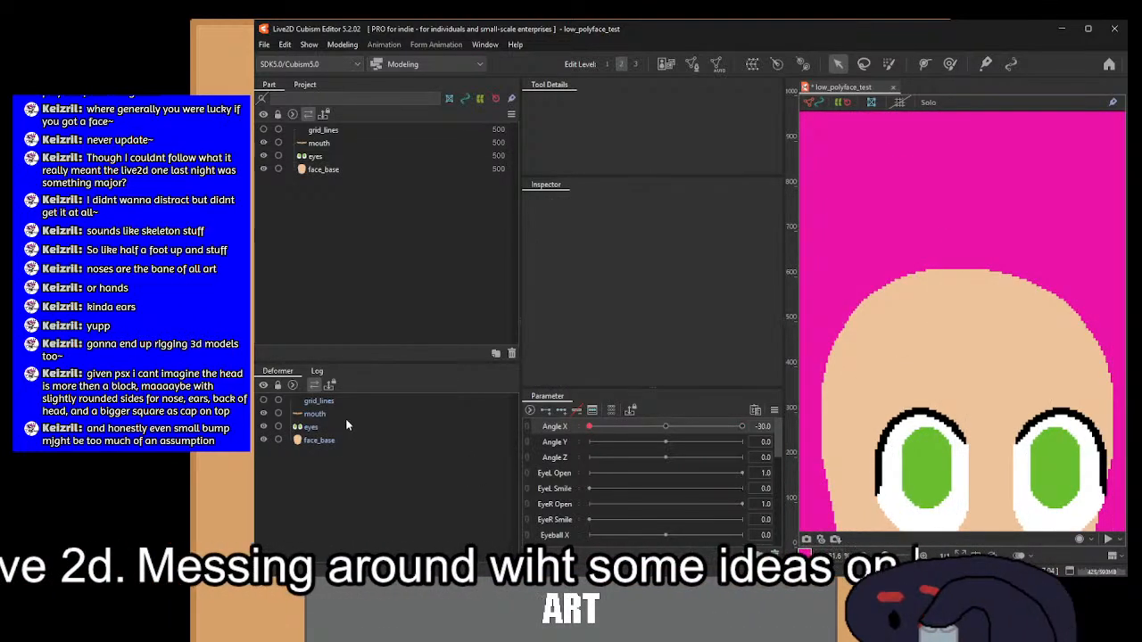
Step: Move face_base's middle vertex under the nose to the left, close to the left nostril vertex, at Angle X -30
click(316, 441)
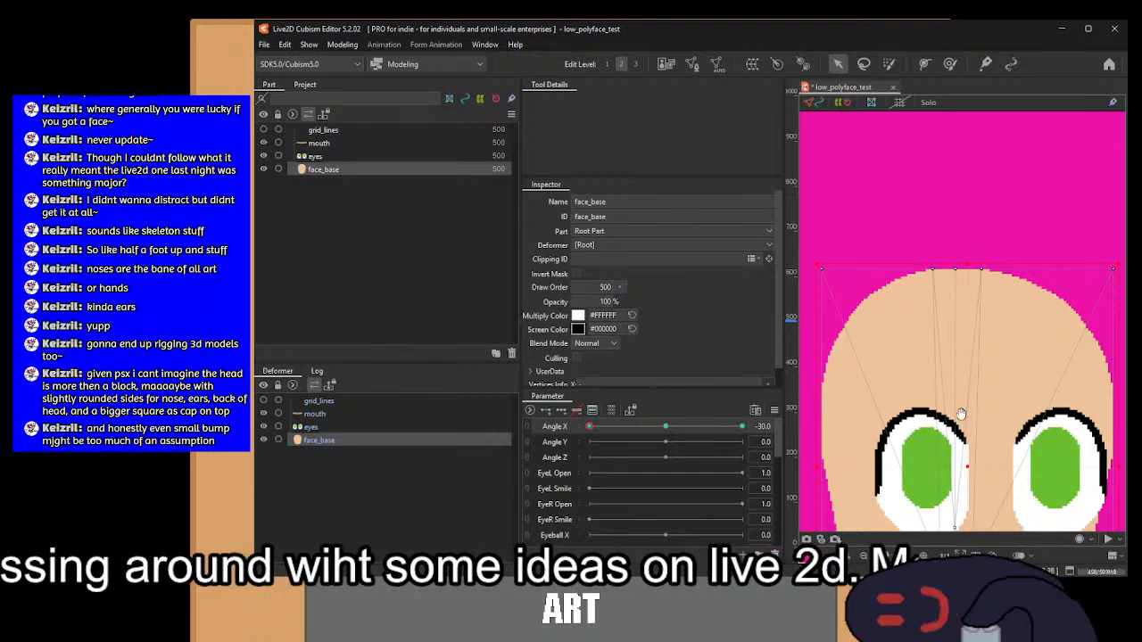
drag(961, 414, 960, 254)
scroll(962, 411, up, 5)
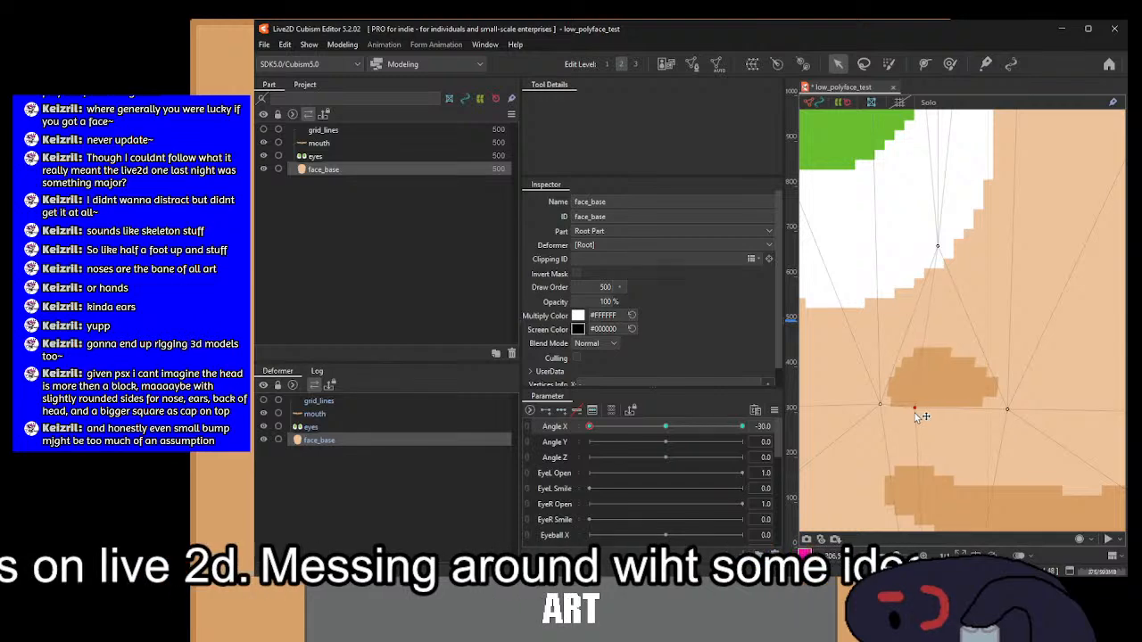
scroll(949, 337, down, 5)
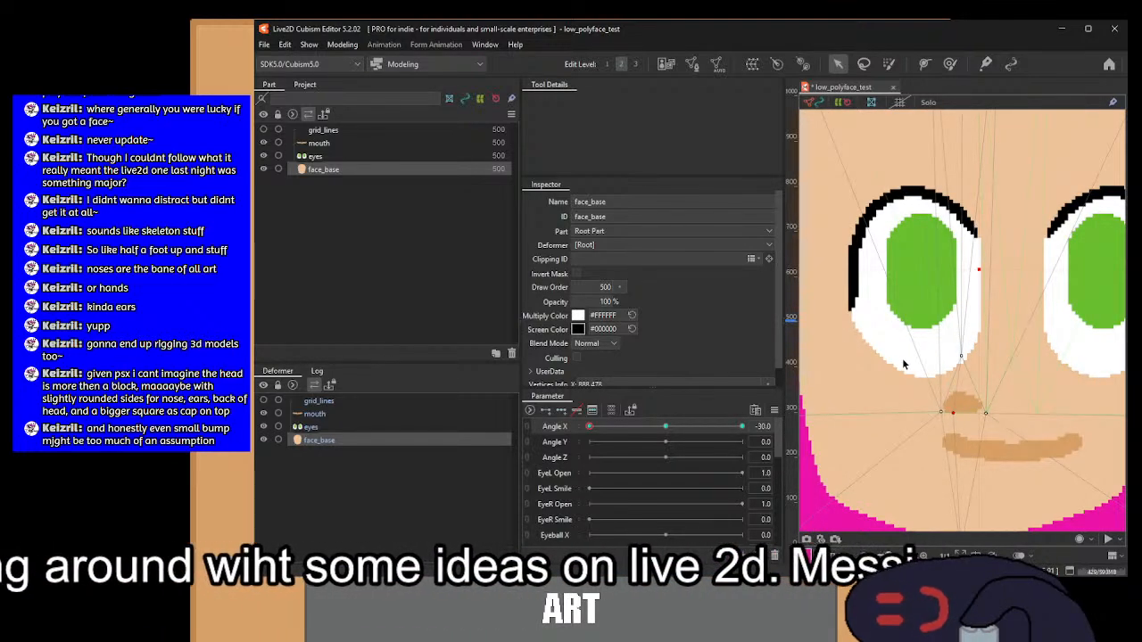
scroll(902, 358, down, 4)
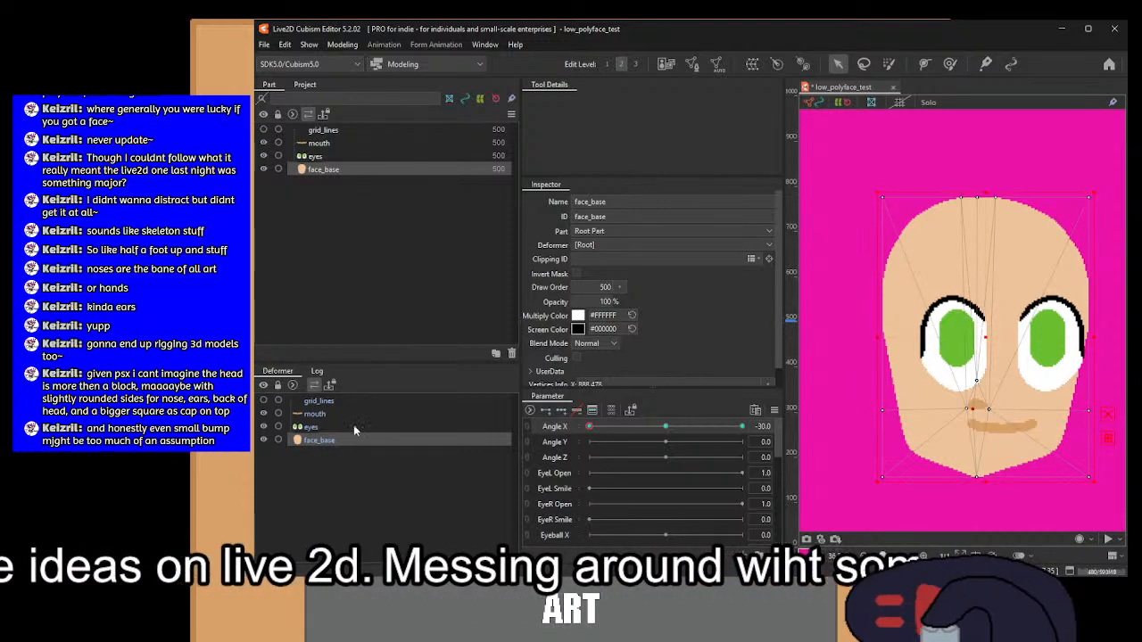
Step: Shift the eyes mesh left onto face_base's centre line at Angle X -30 and narrow its left half toward the nose
click(312, 427)
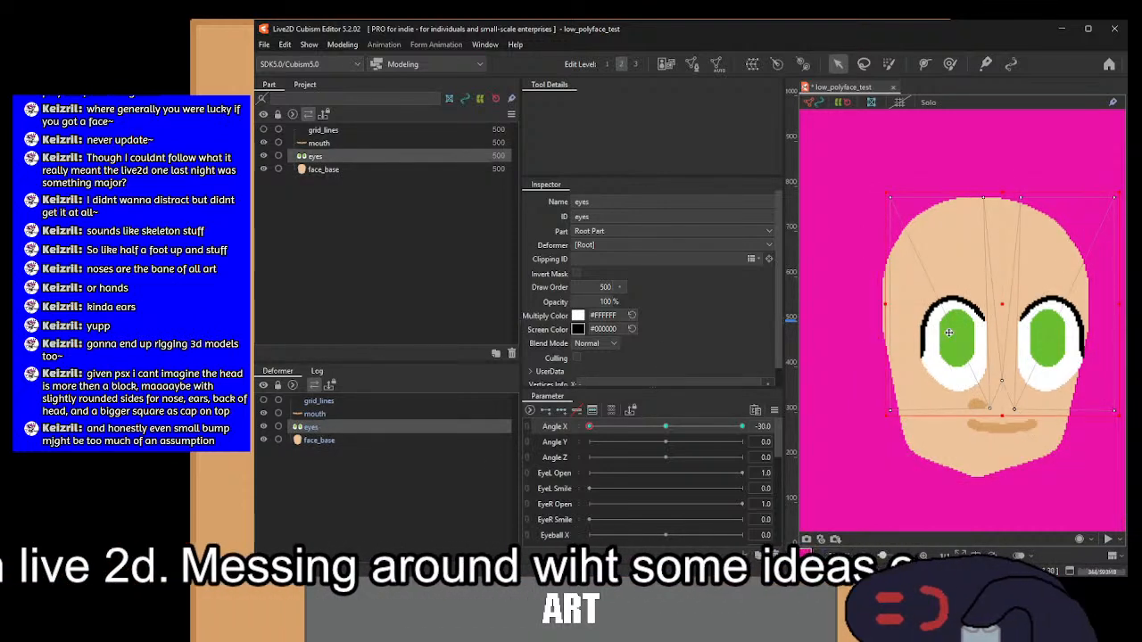
drag(1004, 301, 978, 305)
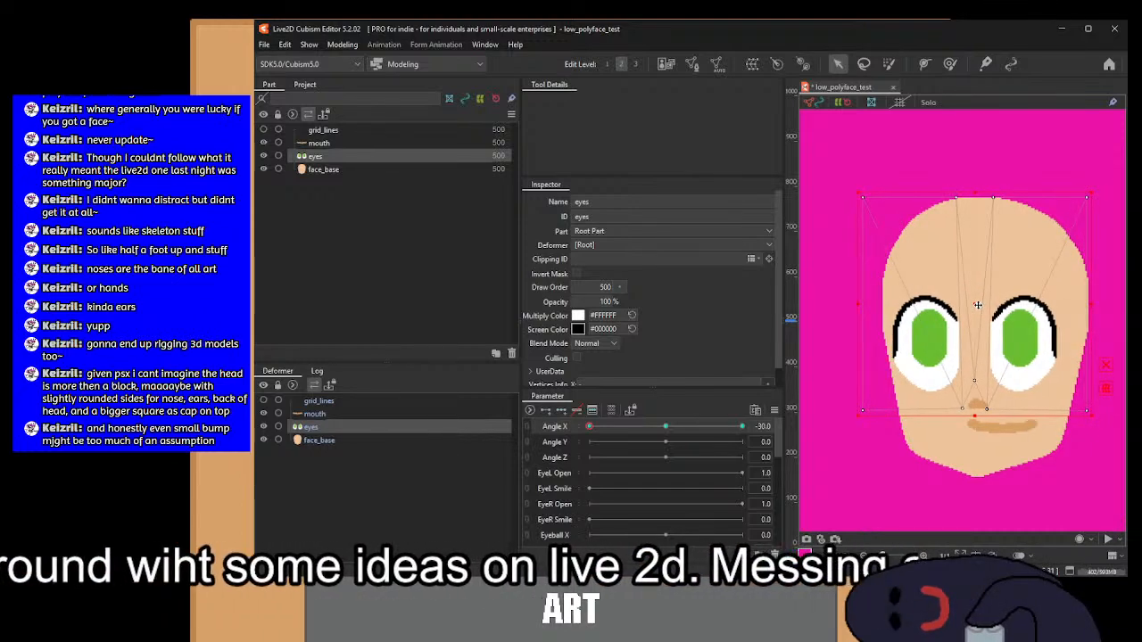
scroll(978, 305, up, 6)
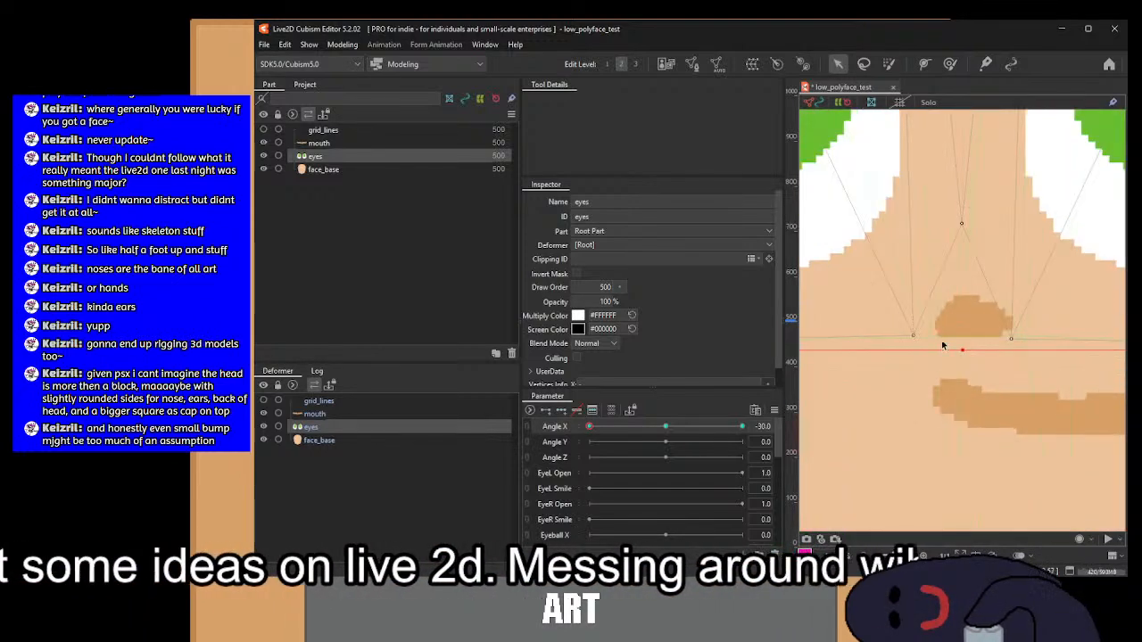
scroll(1007, 452, down, 2)
scroll(1007, 452, down, 3)
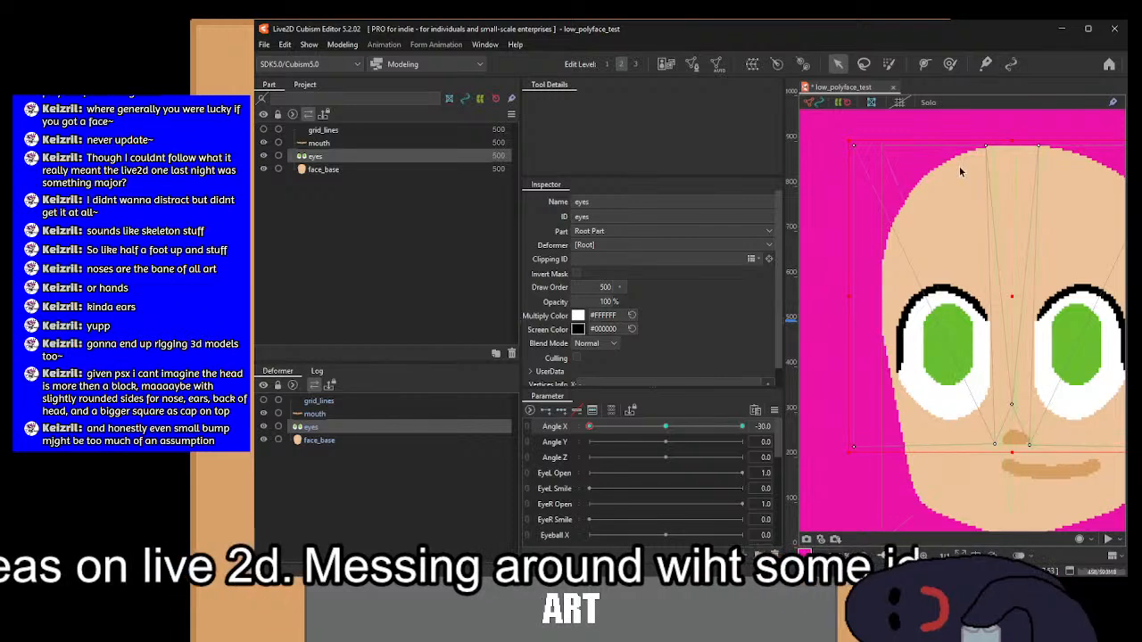
drag(996, 229, 820, 482)
drag(850, 294, 872, 295)
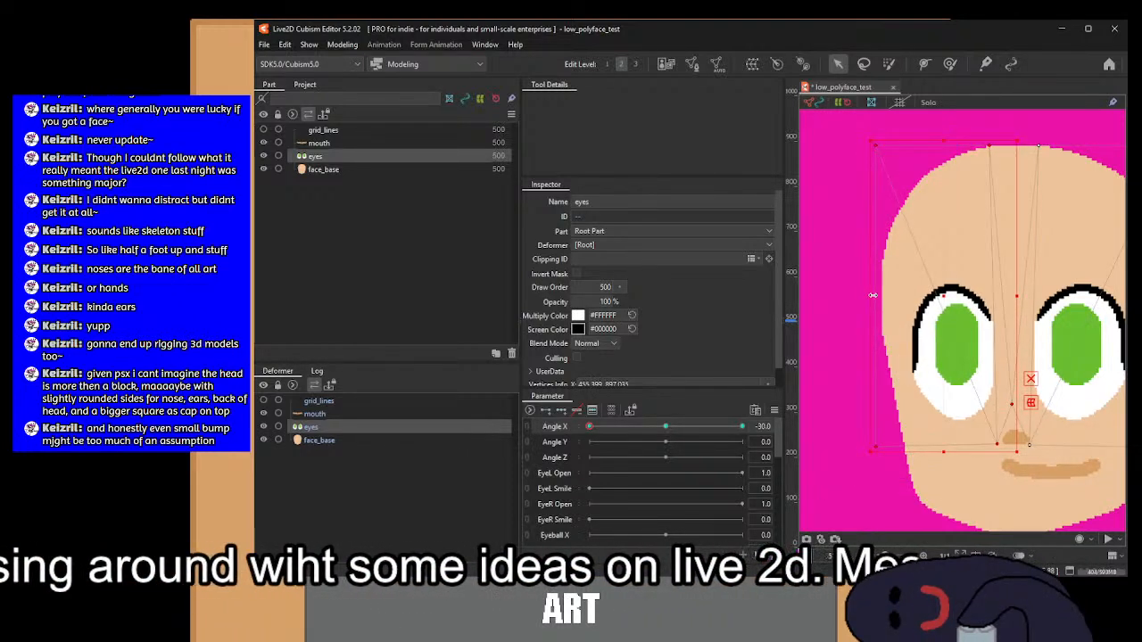
Step: Compare the eyes mesh with face_base and narrow its left half slightly further to match face_base's left edge
click(310, 440)
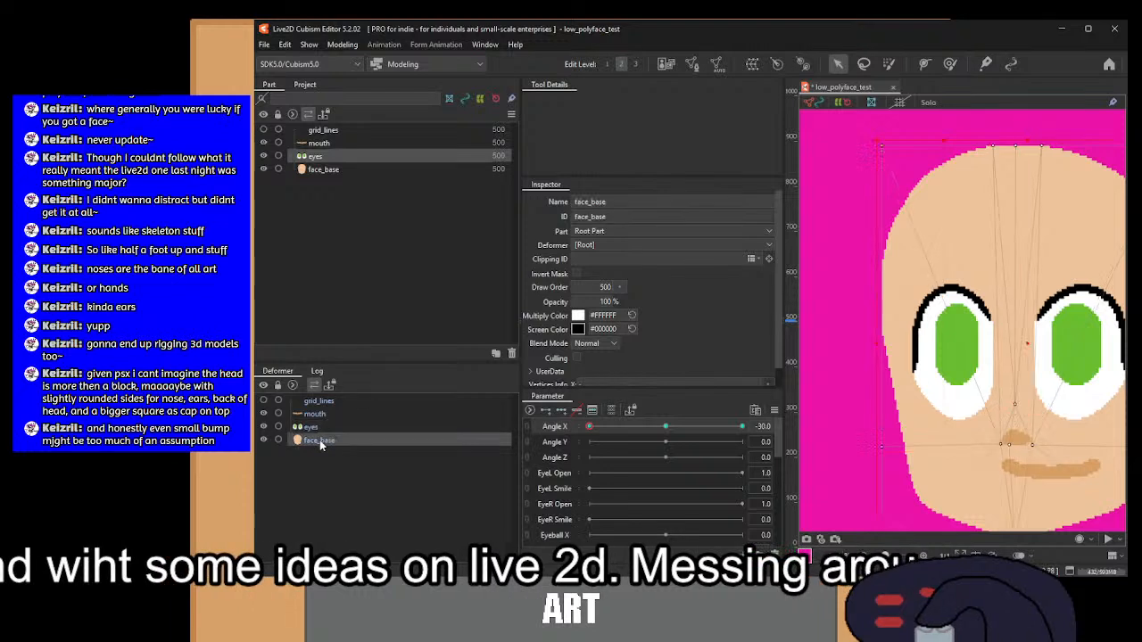
click(313, 426)
click(312, 439)
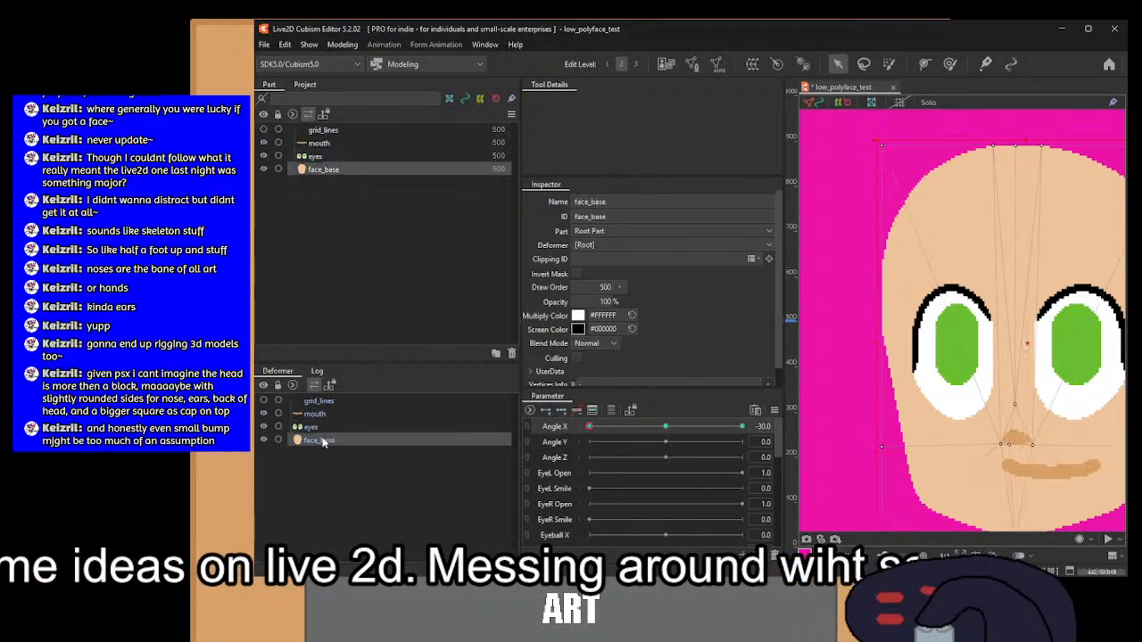
click(314, 414)
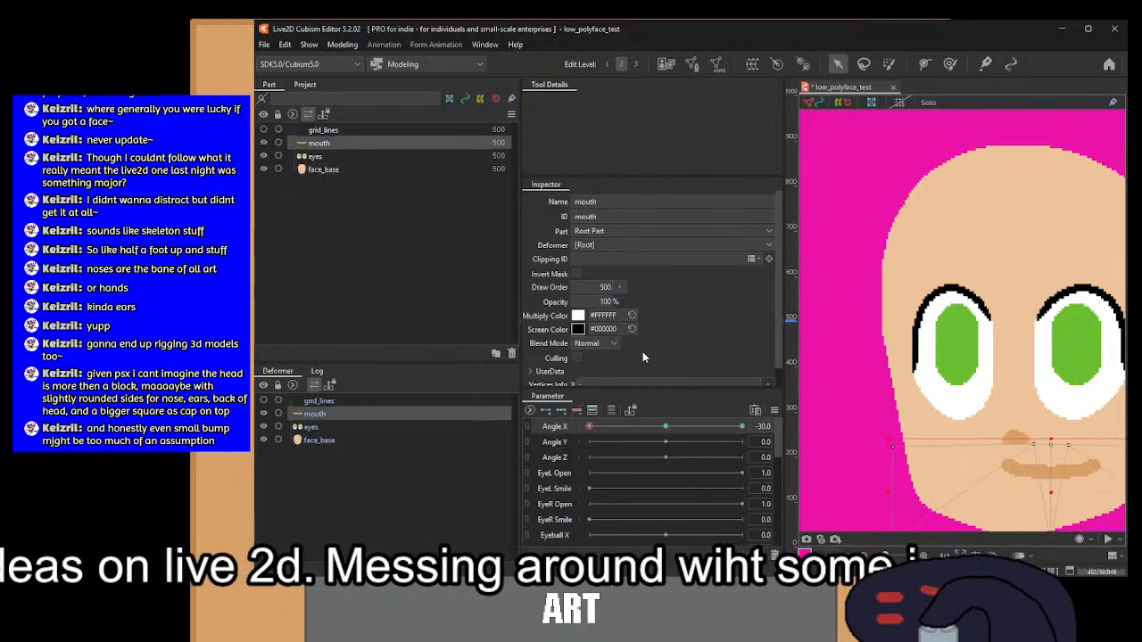
click(326, 427)
drag(1029, 114, 839, 470)
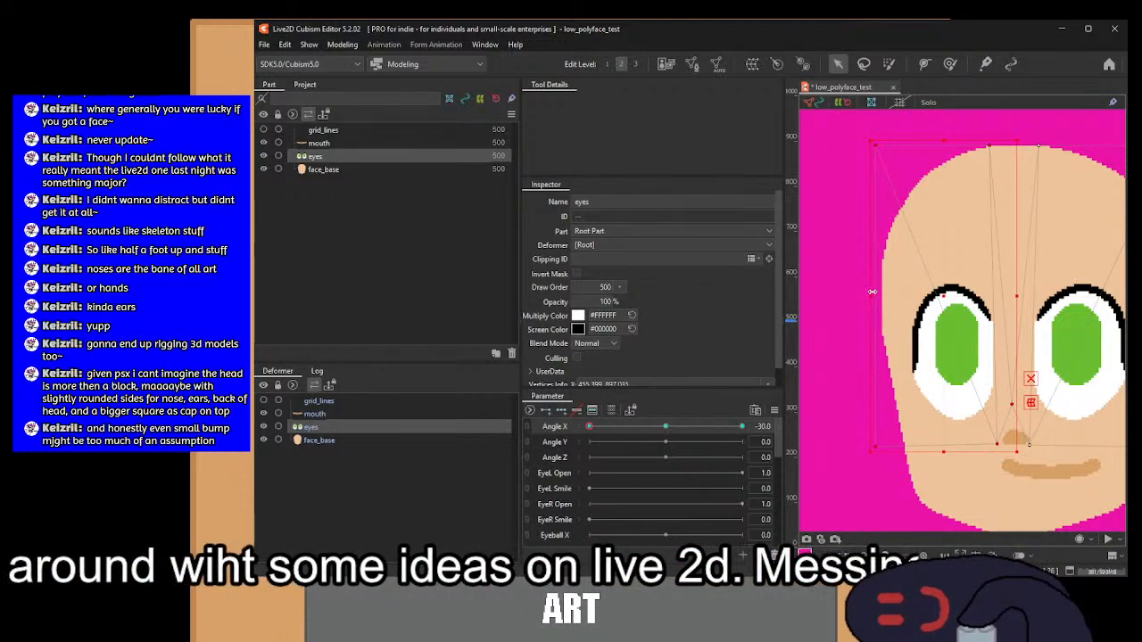
drag(873, 292, 878, 293)
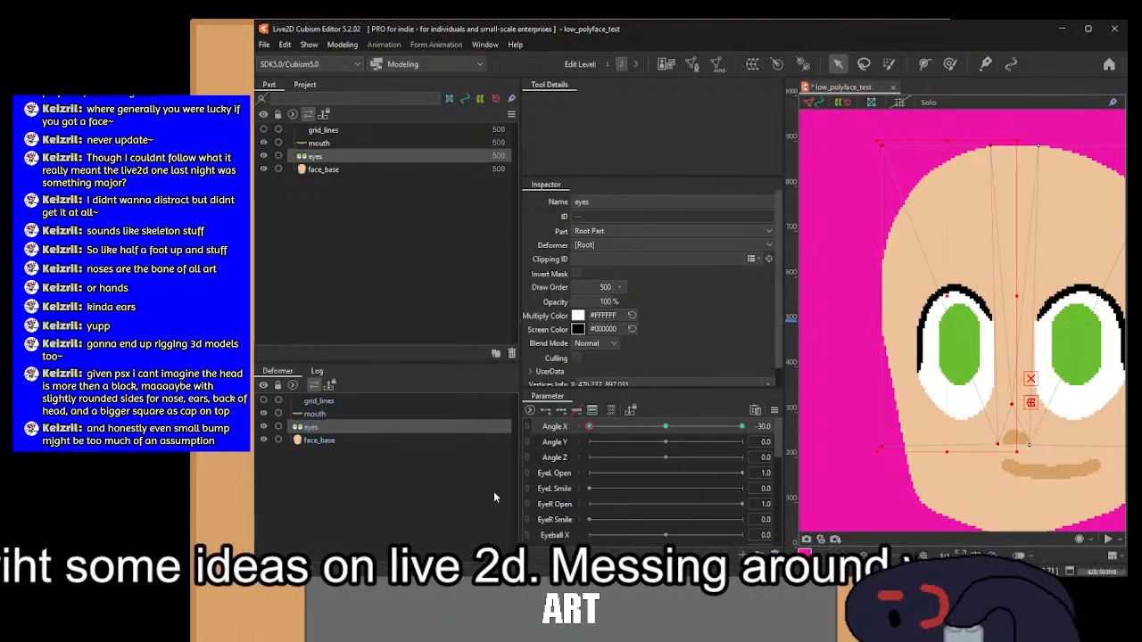
Step: Compare the vertex positions of the eyes and face_base meshes at Angle X -30 by alternating between them
click(318, 441)
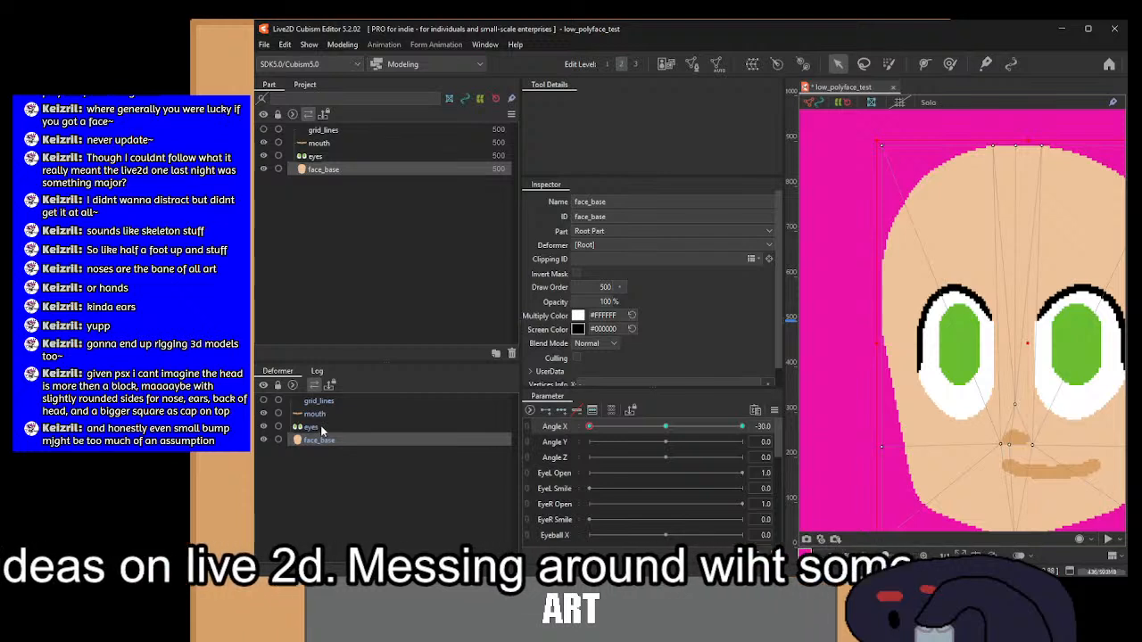
click(321, 429)
click(321, 443)
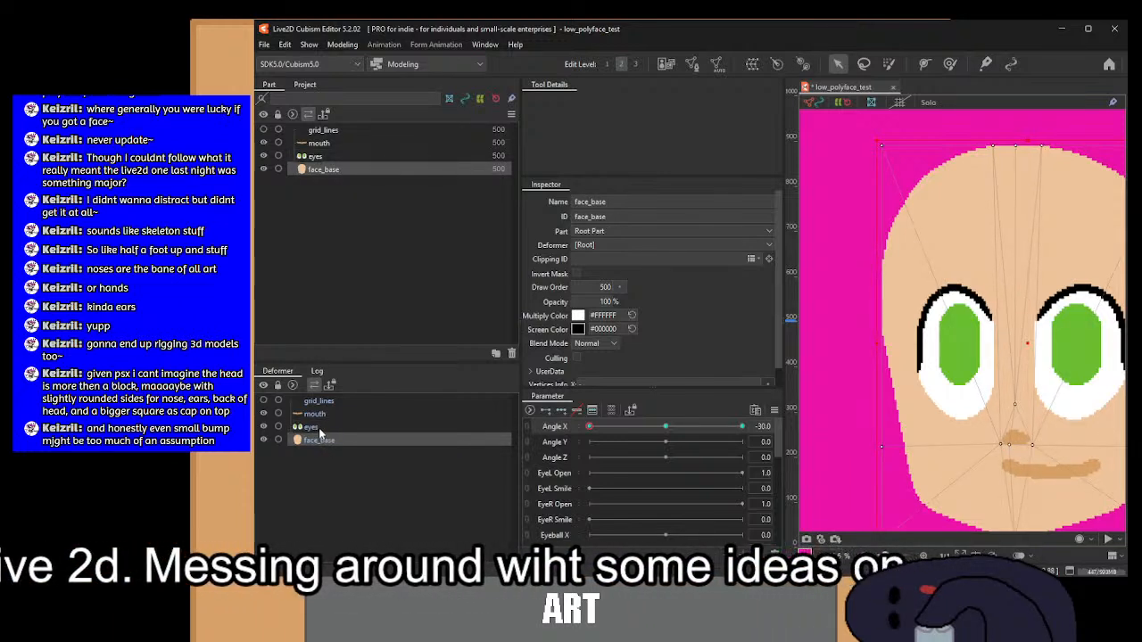
click(321, 429)
click(324, 442)
click(321, 429)
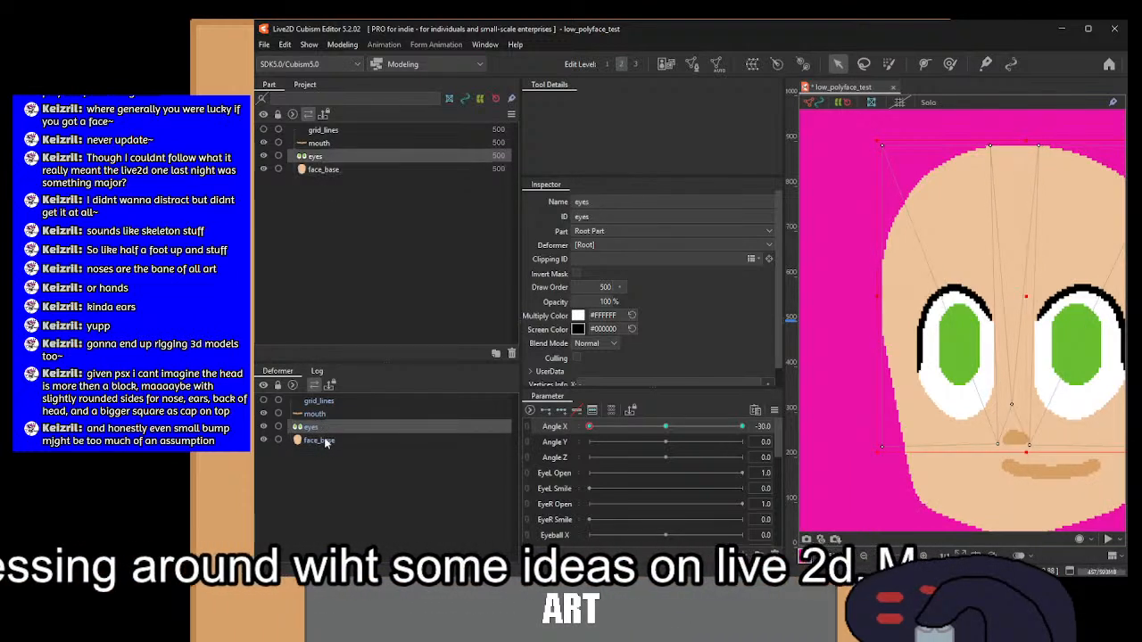
click(325, 442)
click(326, 427)
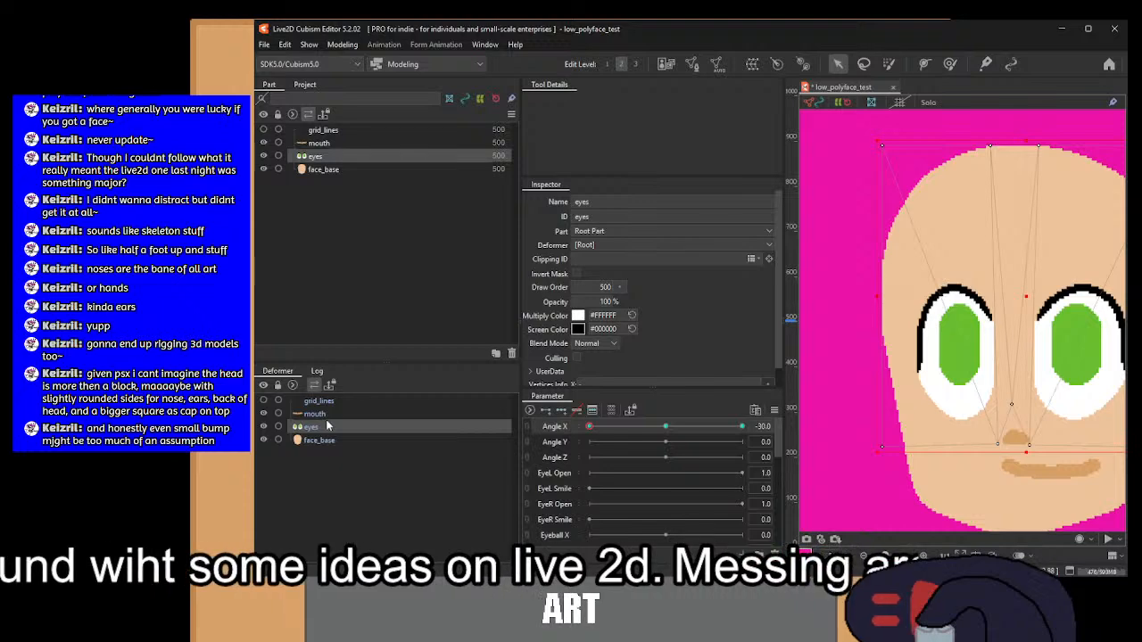
Step: Shift the mouth mesh left at Angle X -30 so its centre lines up with face_base's nose and chin
click(318, 415)
scroll(907, 394, down, 3)
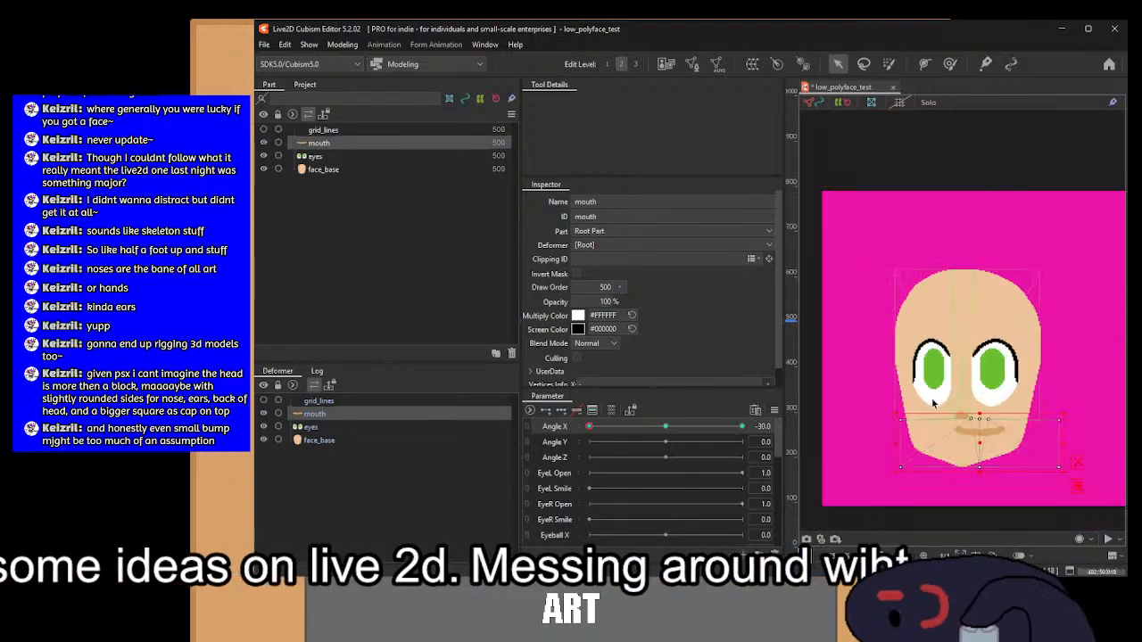
scroll(968, 455, up, 3)
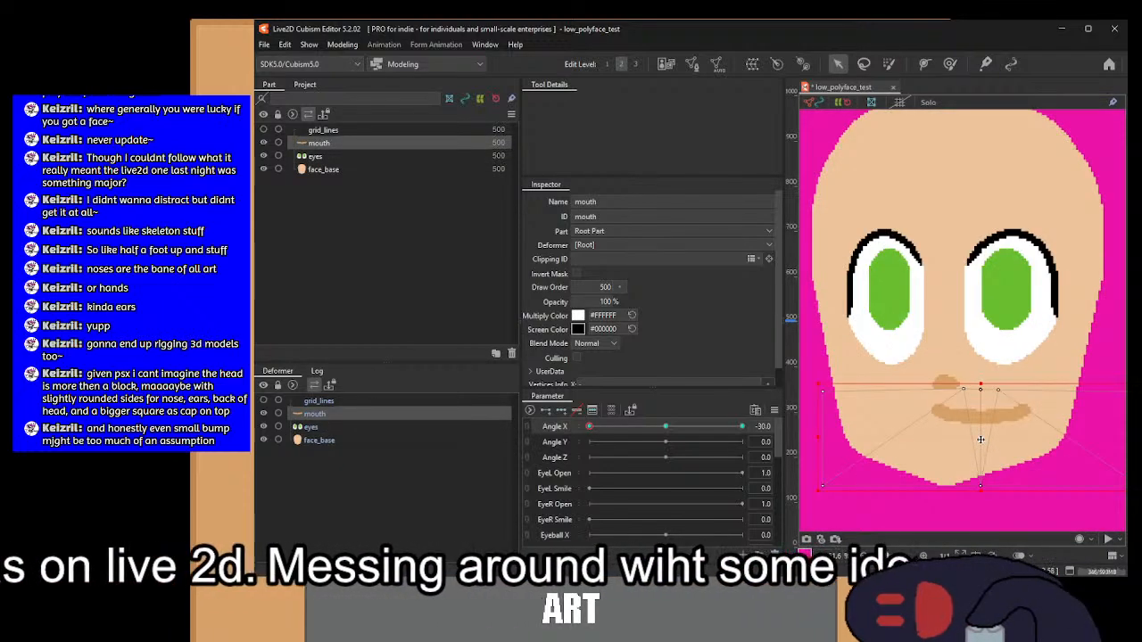
drag(951, 437, 946, 438)
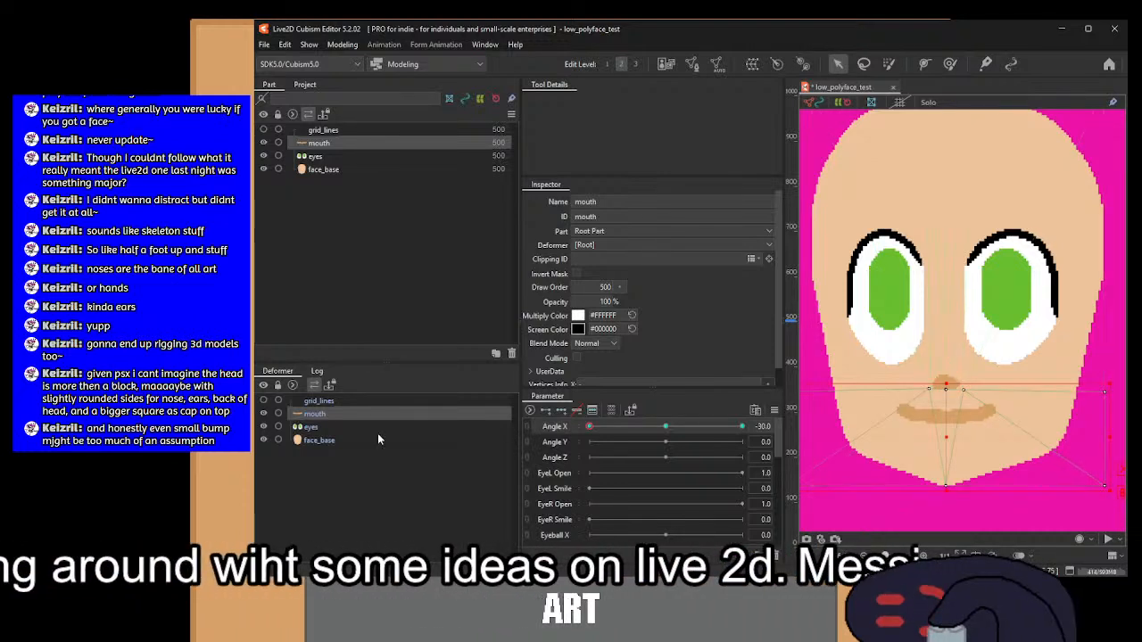
Step: Narrow the mouth mesh's left half toward face_base's left edge and compare the two meshes' alignment
click(317, 442)
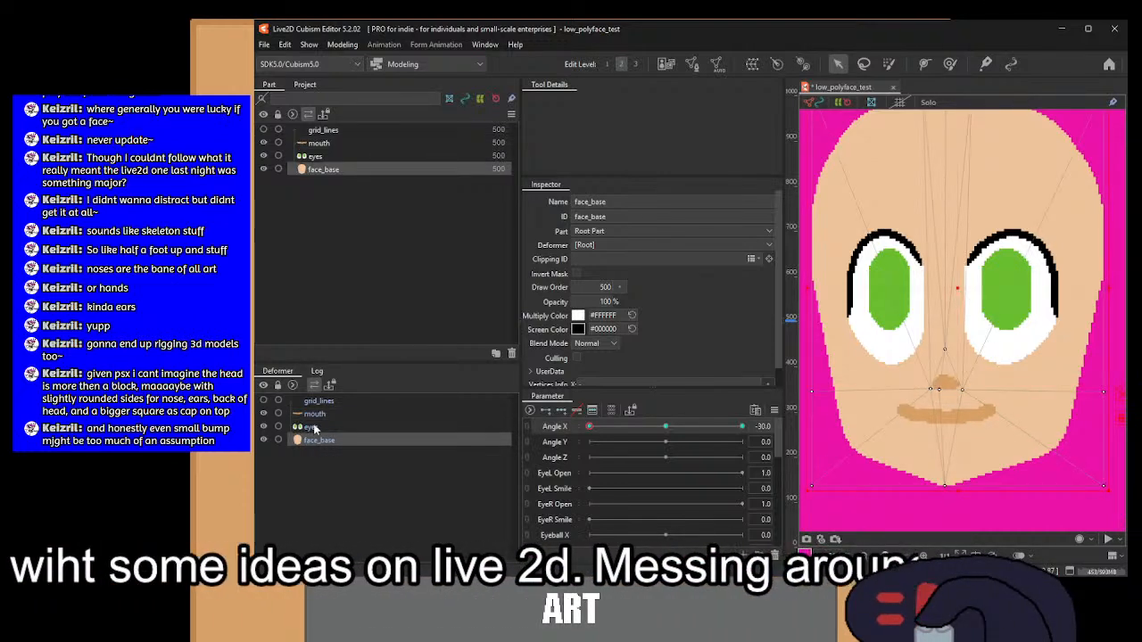
click(314, 415)
scroll(1026, 330, up, 3)
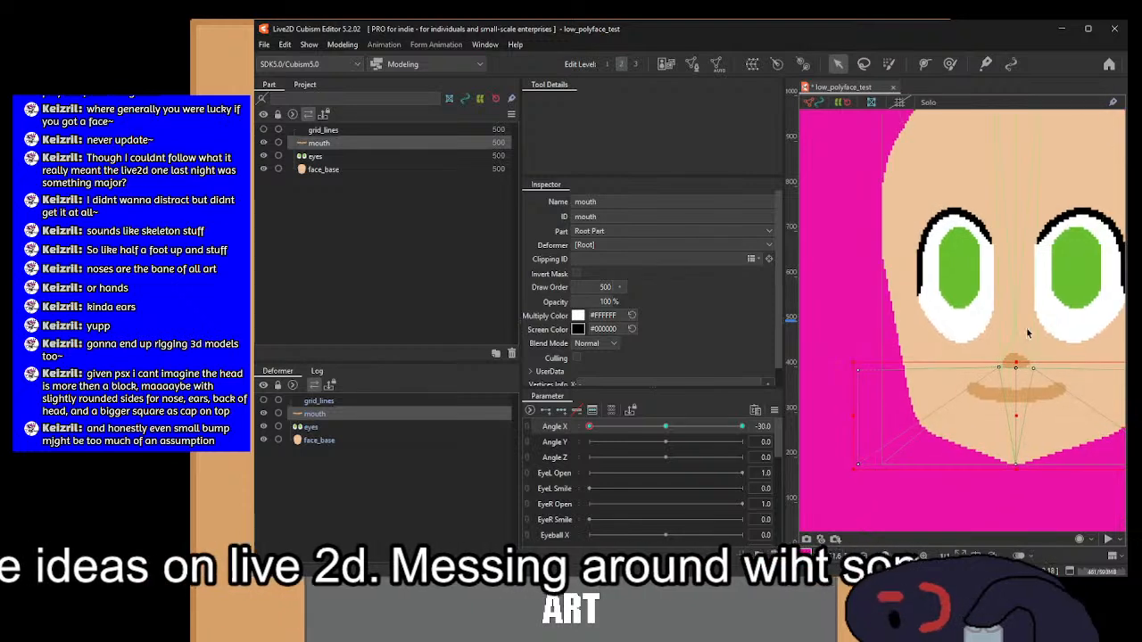
drag(994, 452, 850, 525)
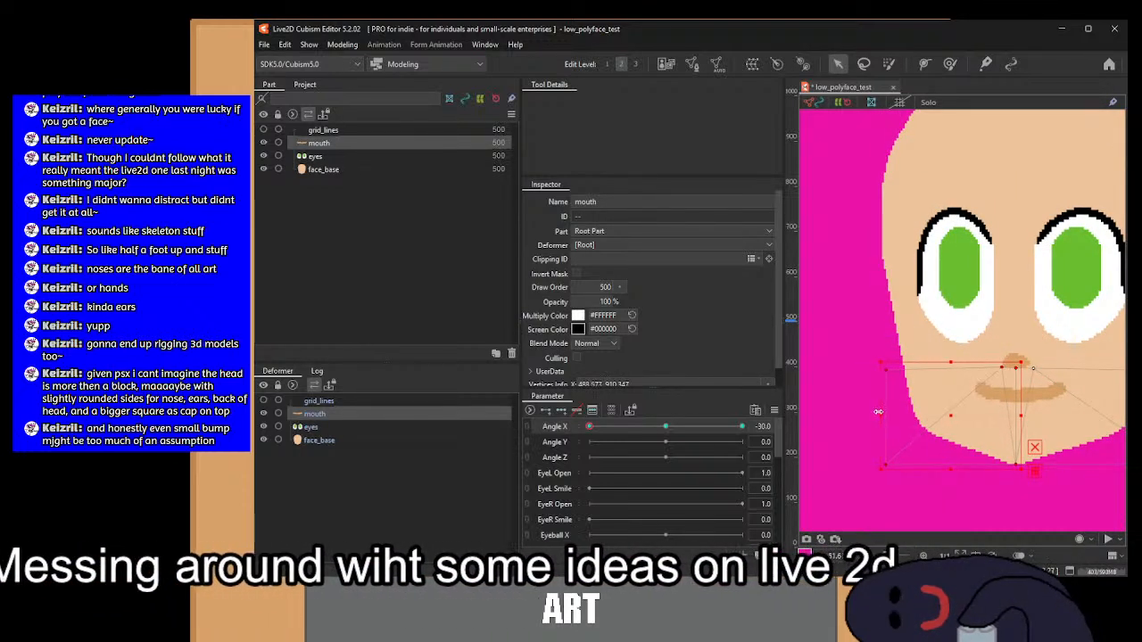
click(313, 442)
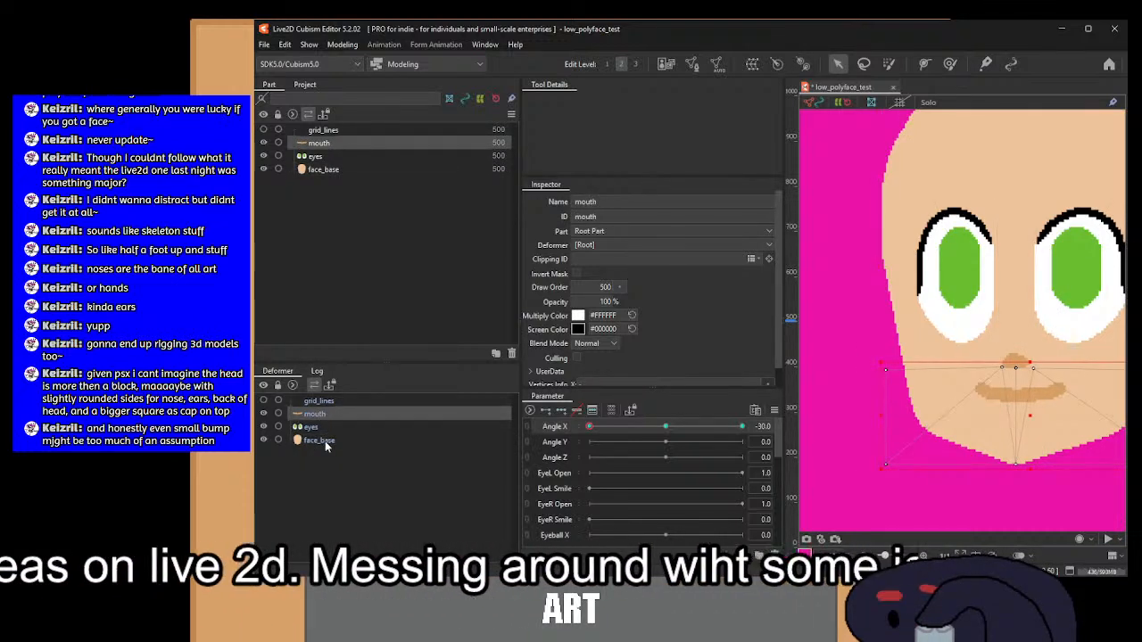
click(321, 413)
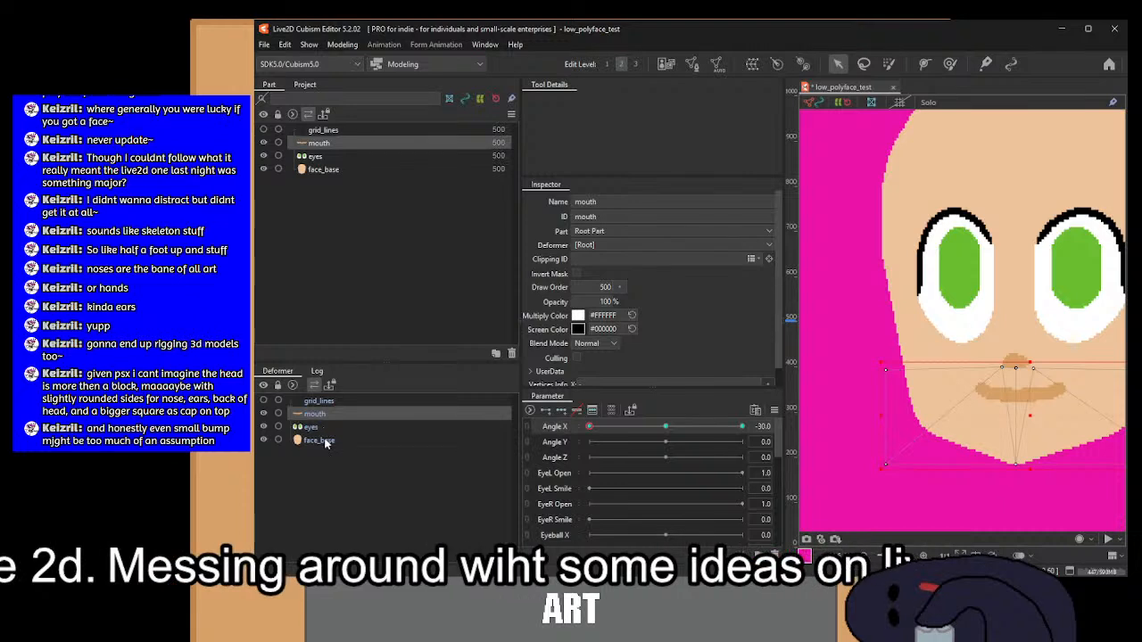
click(323, 441)
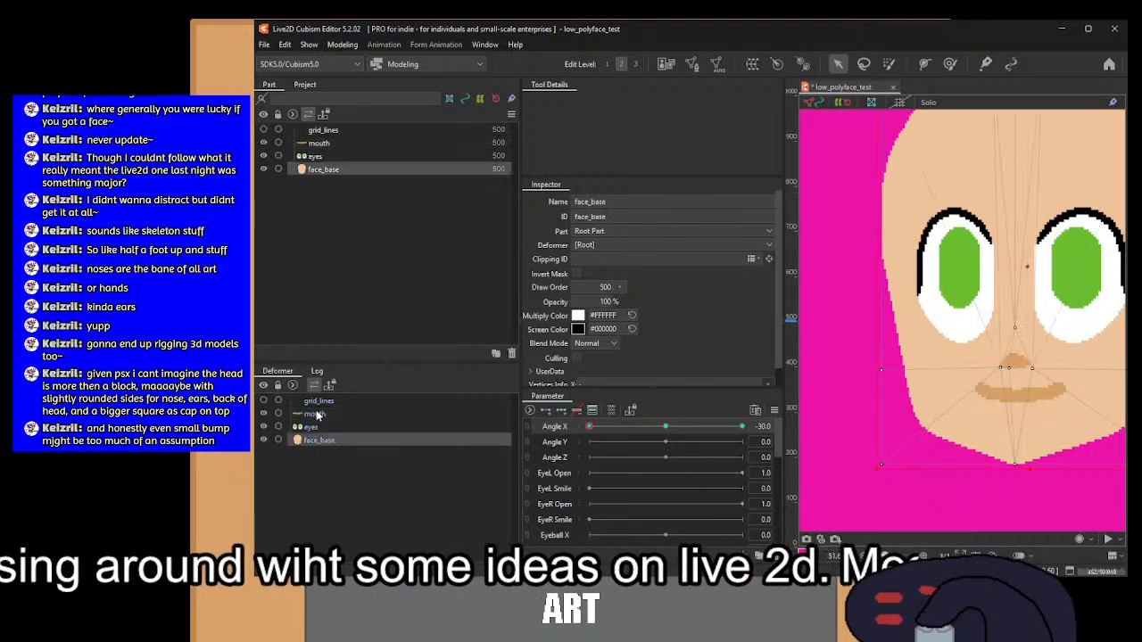
Step: Inspect the mouth, eyes and face_base meshes together, then check the unselected face at Angle X -30
click(317, 414)
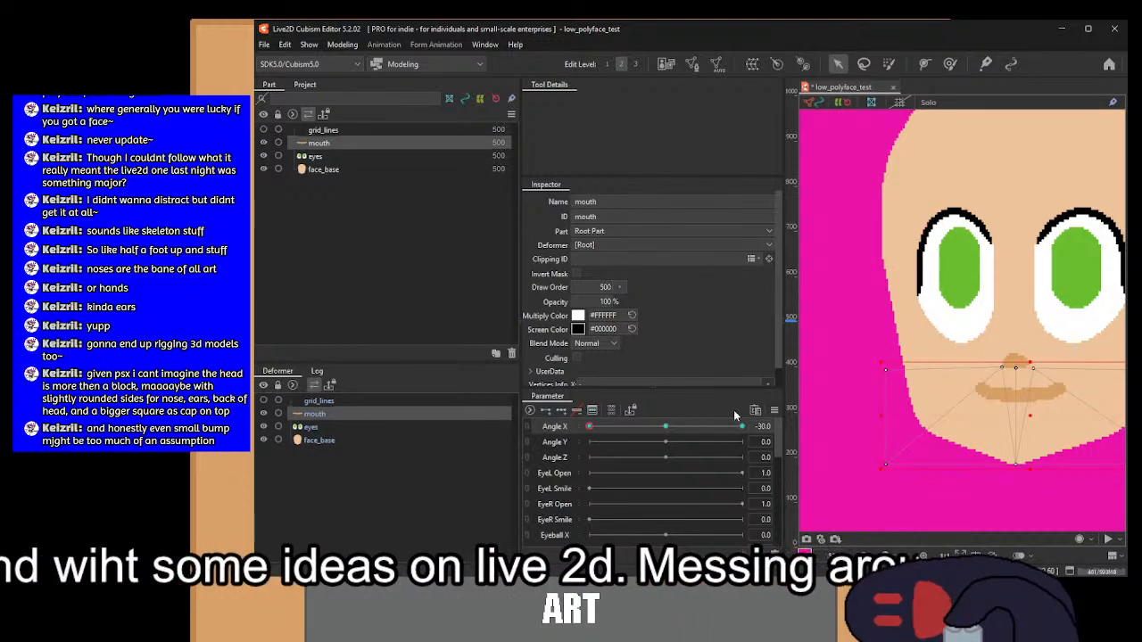
shift+click(319, 440)
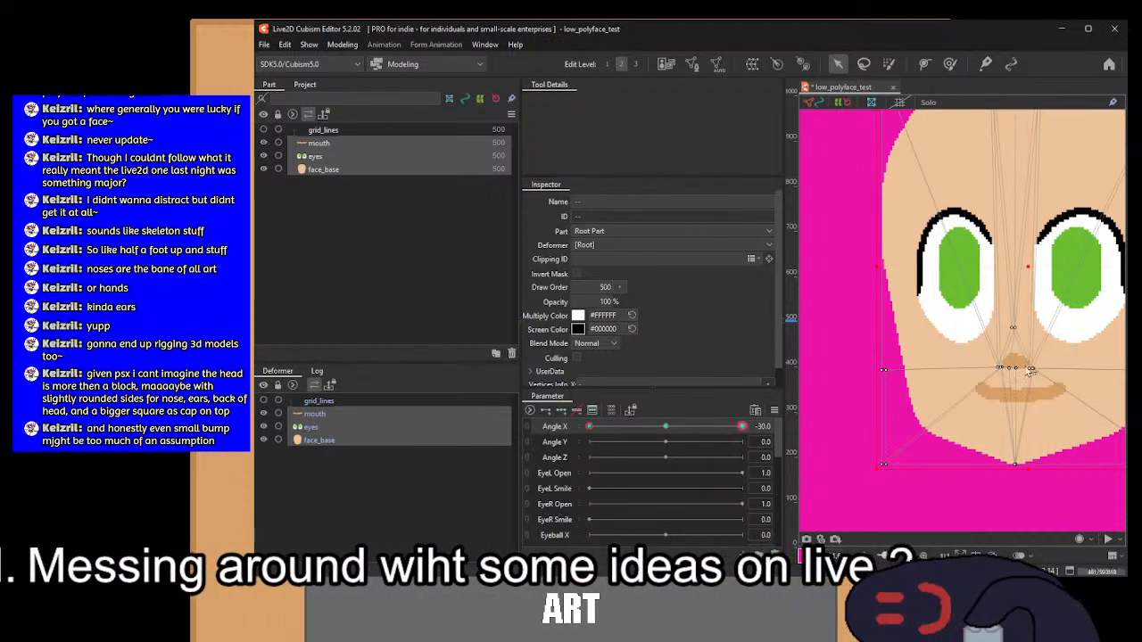
scroll(1024, 369, down, 3)
drag(1024, 370, 1005, 379)
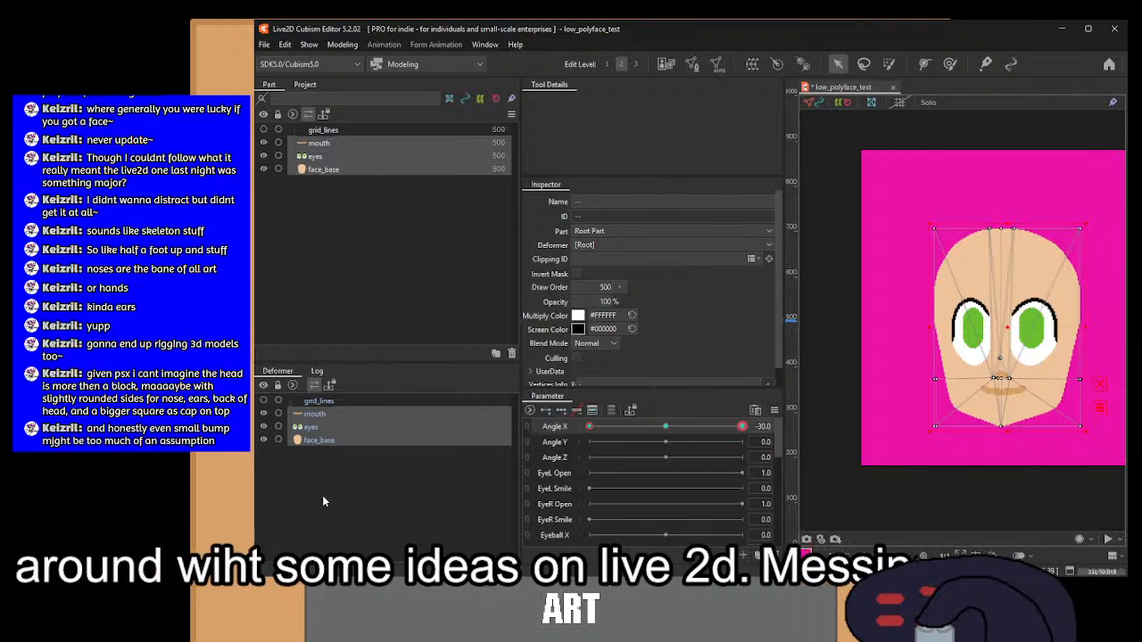
click(834, 378)
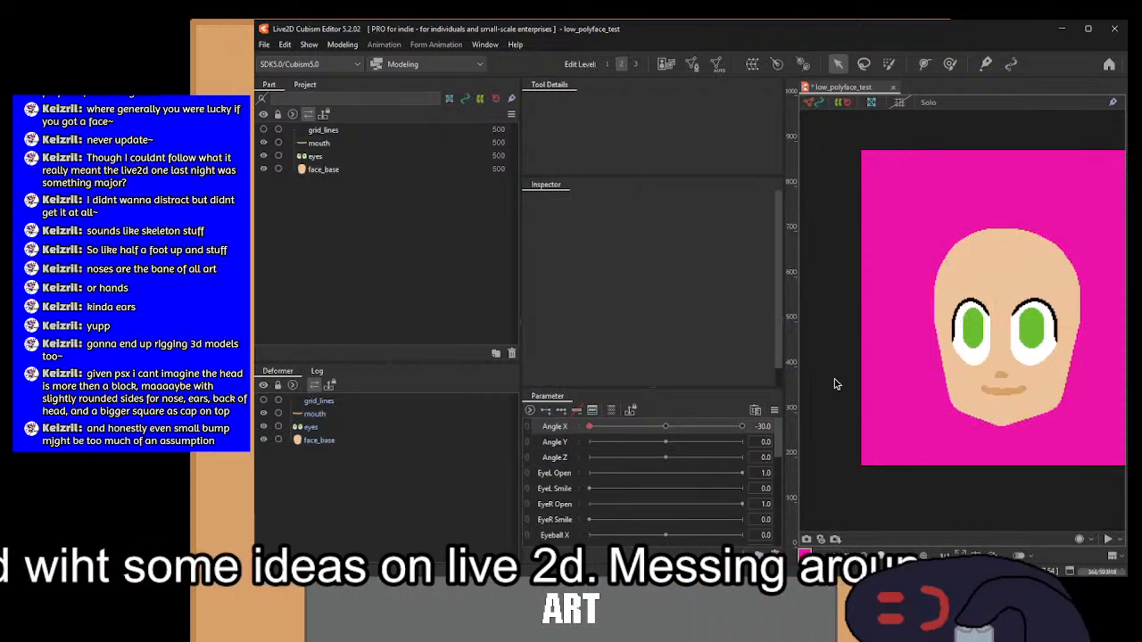
click(594, 426)
mouse_move(594, 426)
mouse_down()
mouse_move(780, 442)
mouse_move(469, 478)
mouse_move(859, 470)
mouse_move(800, 481)
mouse_move(716, 464)
mouse_move(584, 463)
mouse_move(678, 455)
mouse_move(616, 450)
mouse_move(652, 445)
mouse_move(580, 428)
mouse_up()
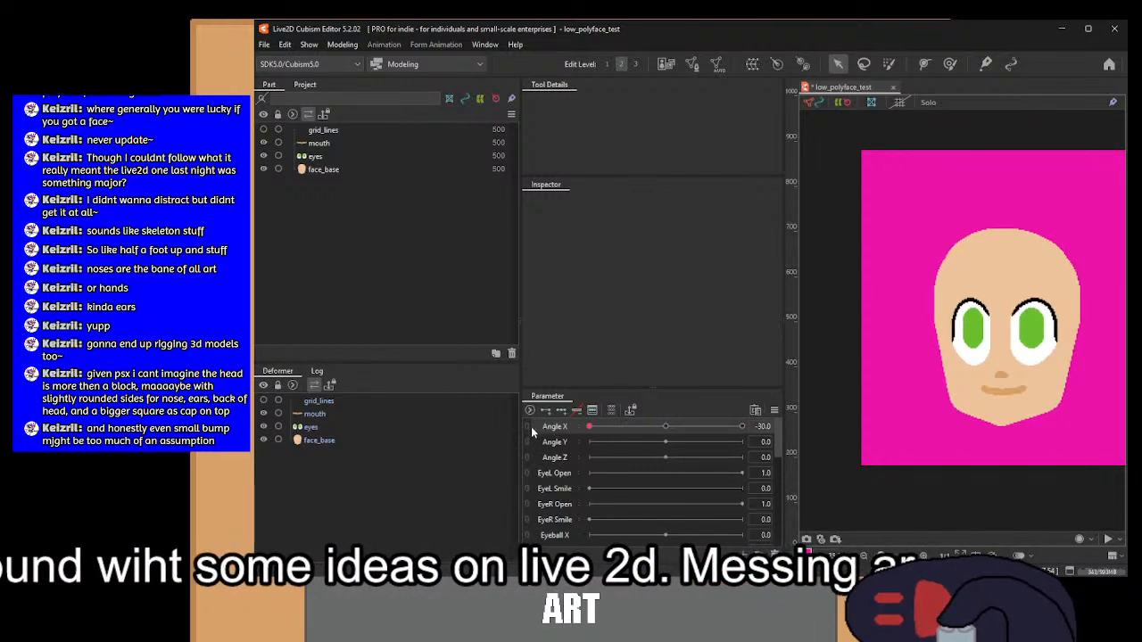
Step: Shift the mouth, eyes and face_base meshes left together at Angle X -30 and preview the head turn between 30 and -30
key(ctrl+a)
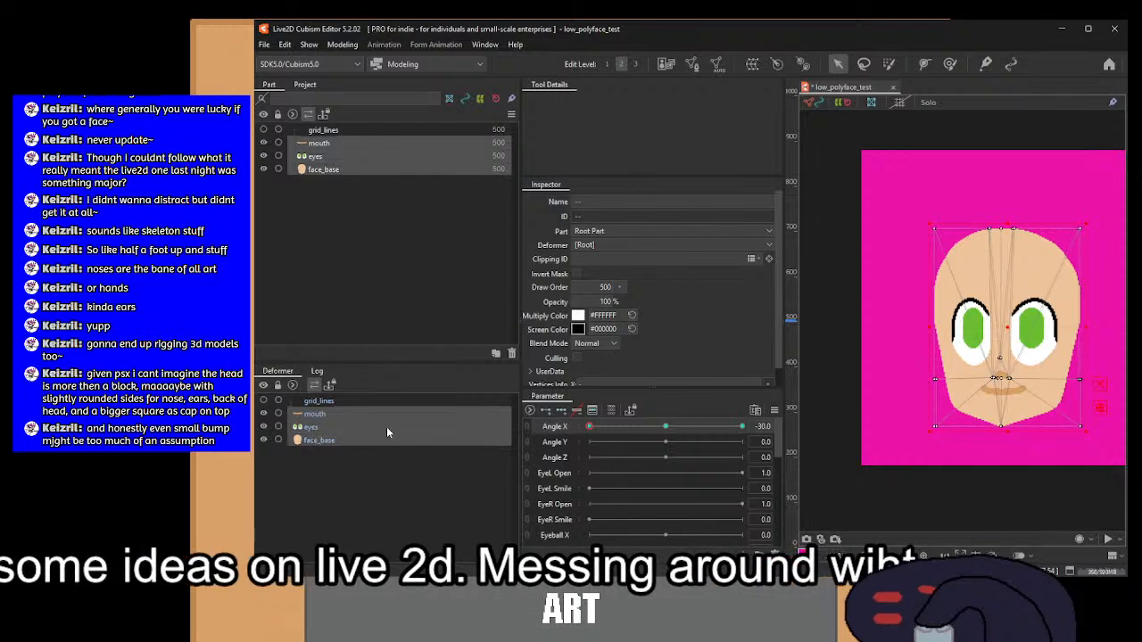
drag(1058, 337, 1038, 337)
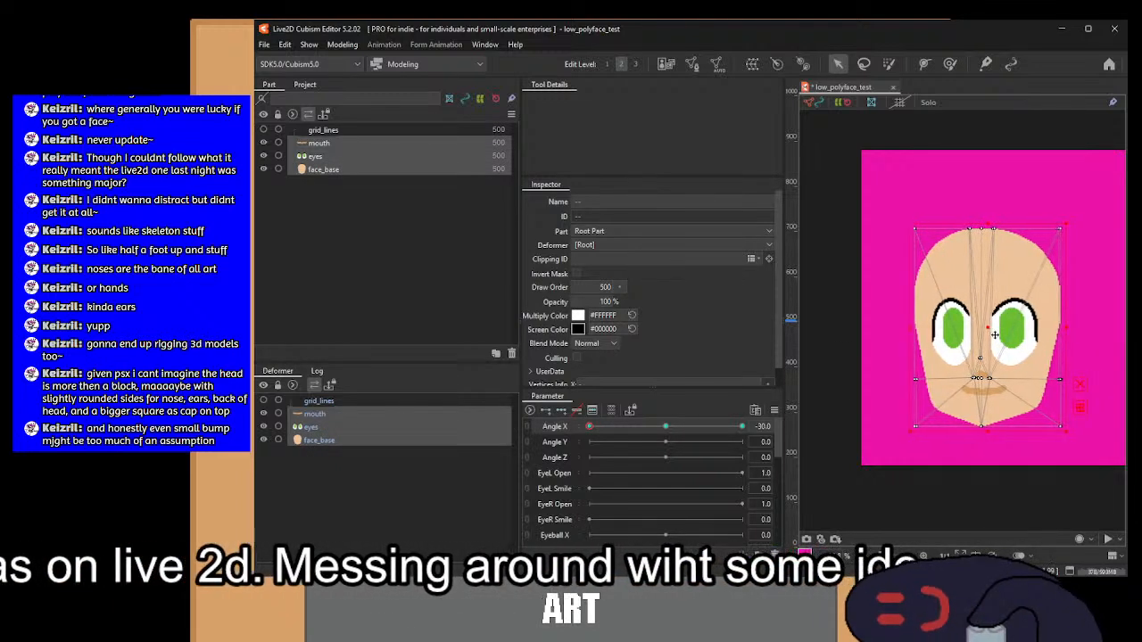
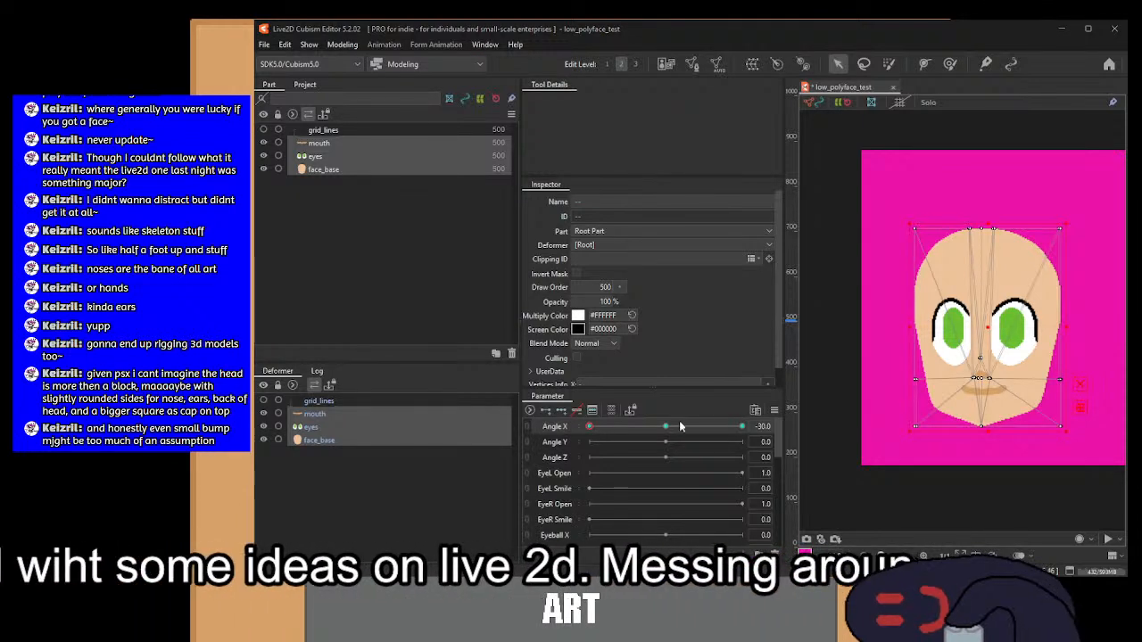
drag(604, 426, 742, 426)
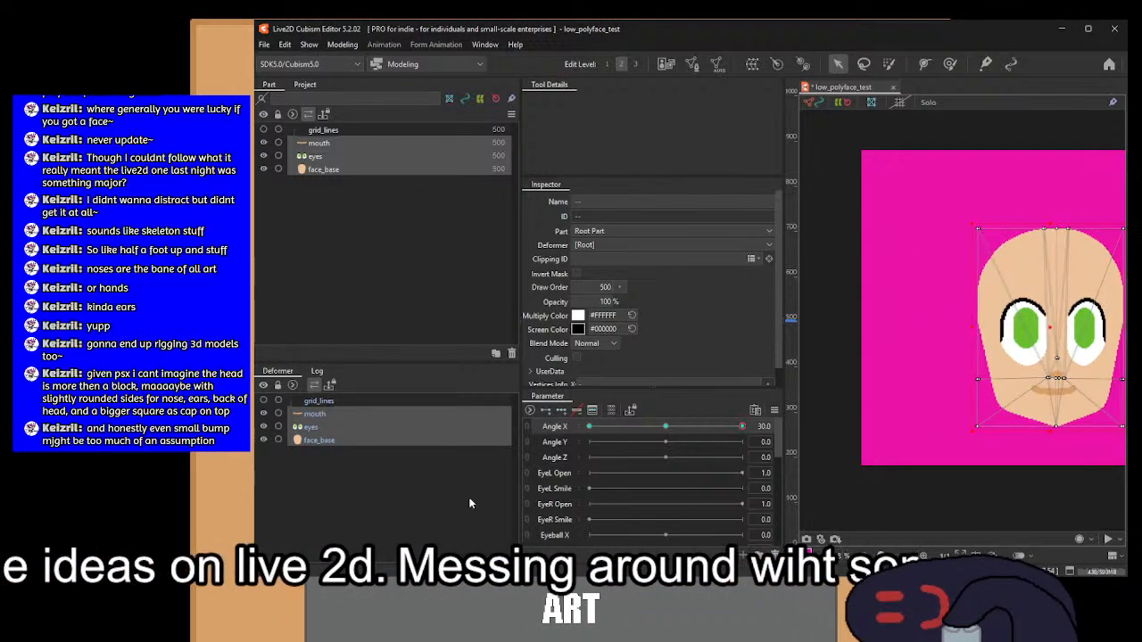
click(423, 495)
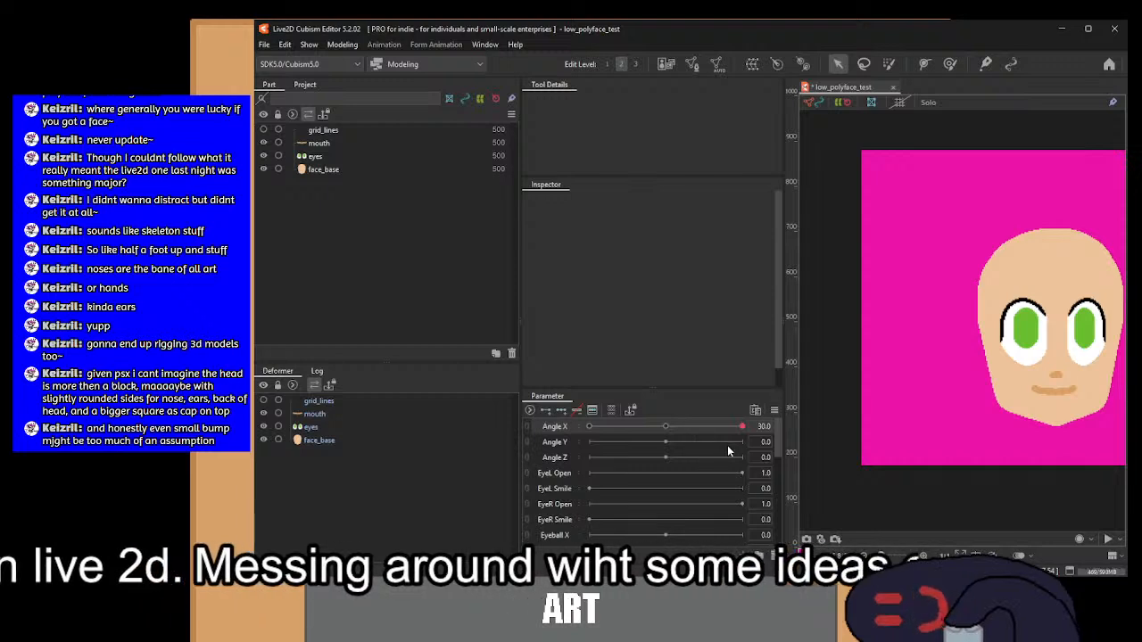
drag(742, 426, 559, 442)
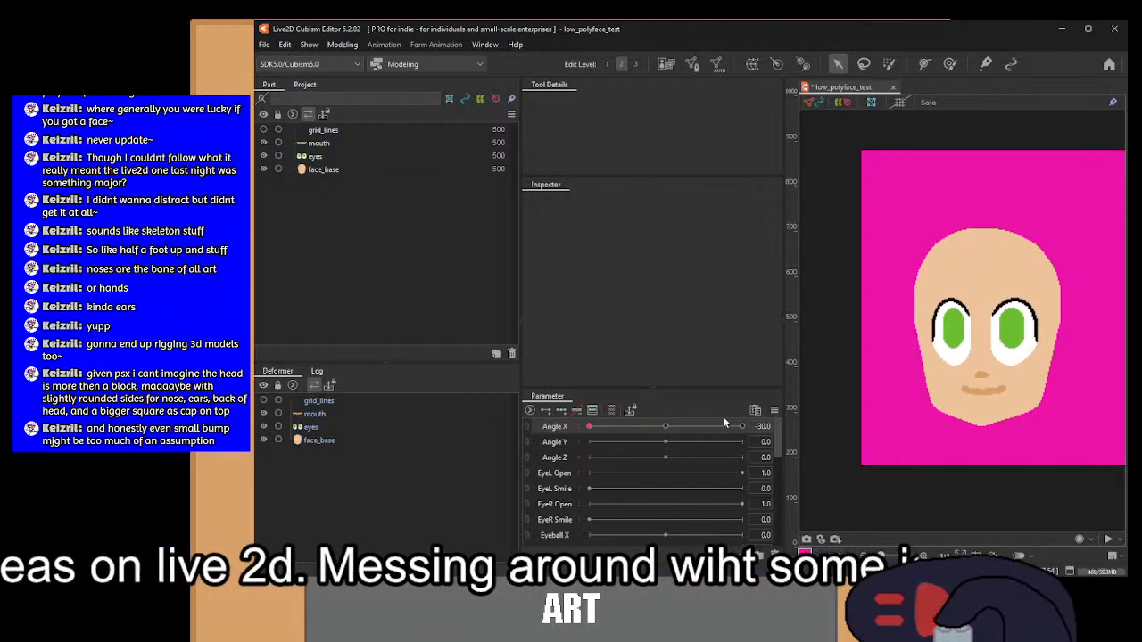
Step: Shift face_base's left and centre nose and forehead vertices slightly left at Angle X -30
scroll(1000, 399, up, 3)
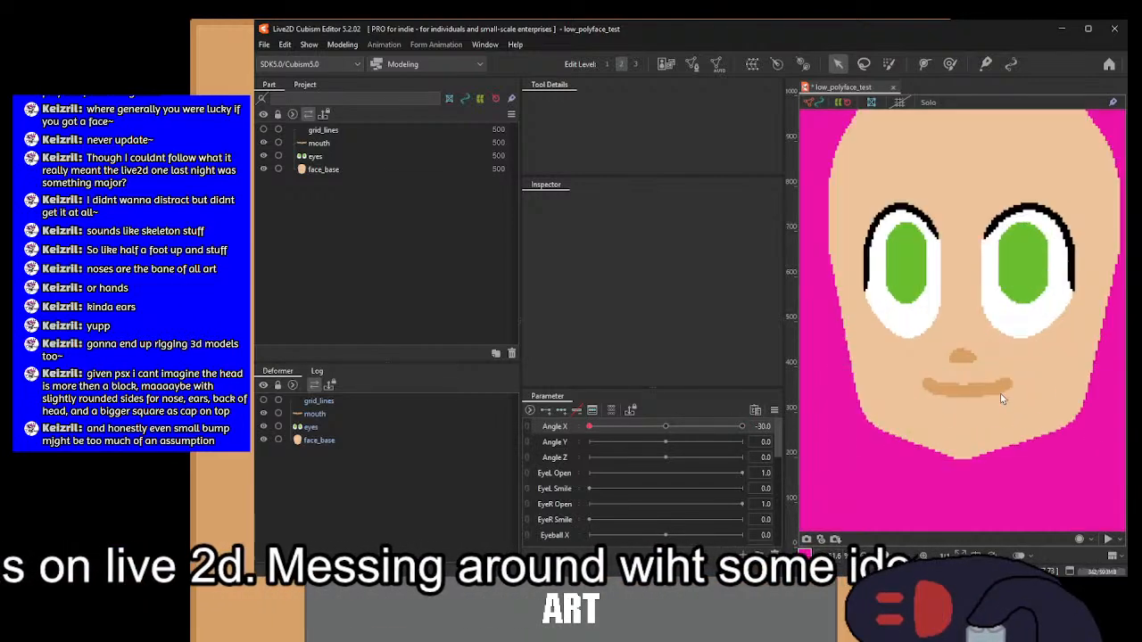
click(318, 440)
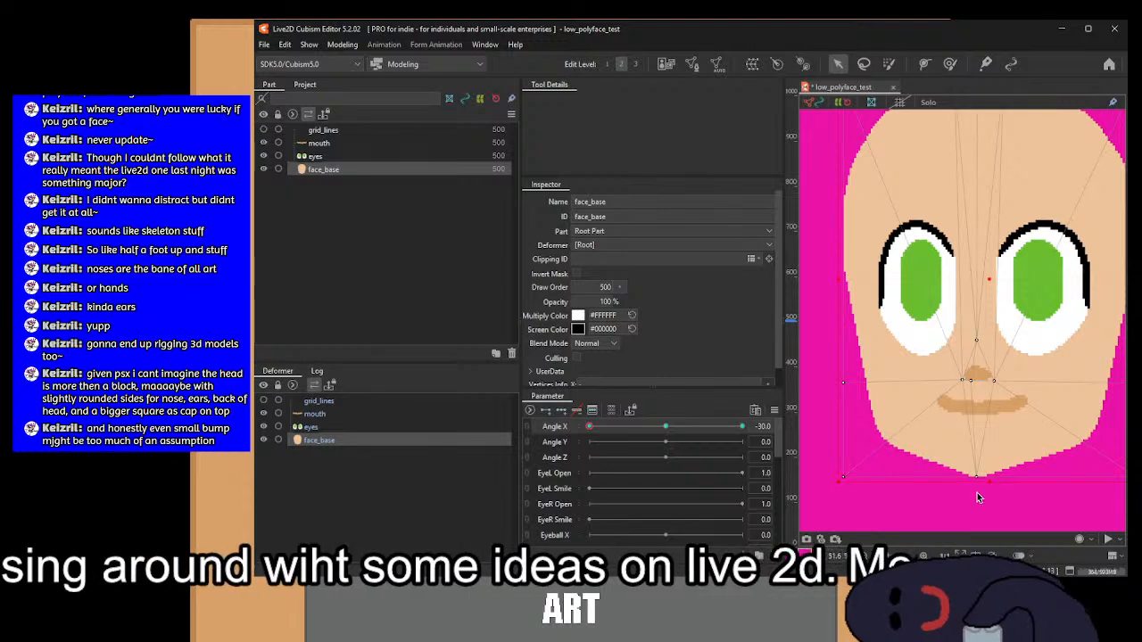
scroll(979, 357, down, 2)
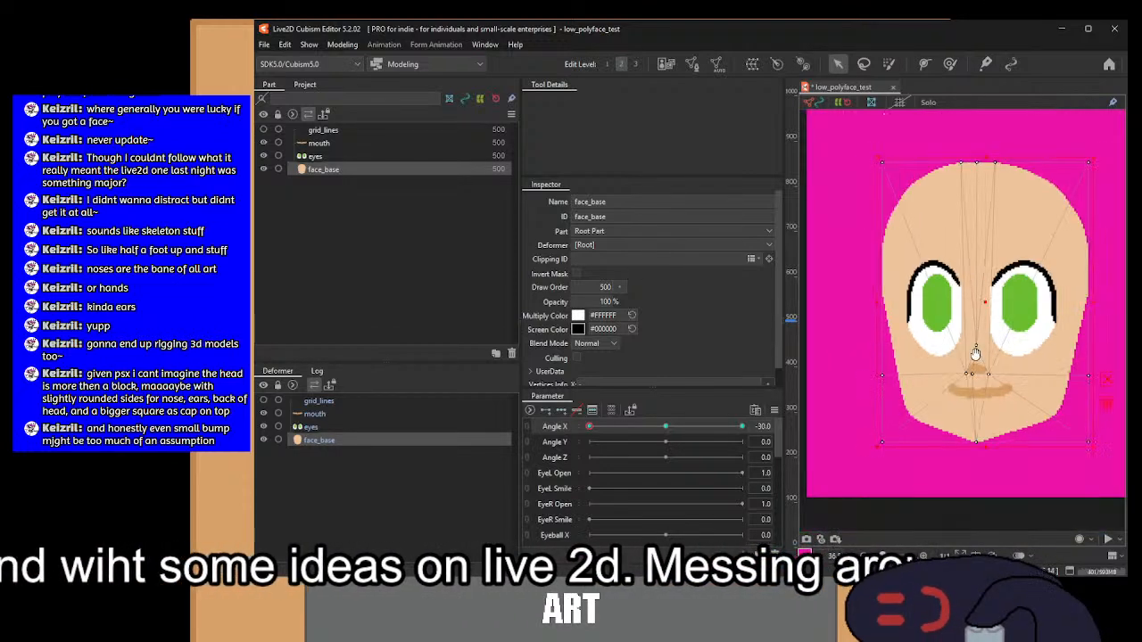
scroll(984, 167, up, 2)
drag(983, 142, 937, 429)
drag(896, 489, 860, 480)
drag(960, 465, 951, 360)
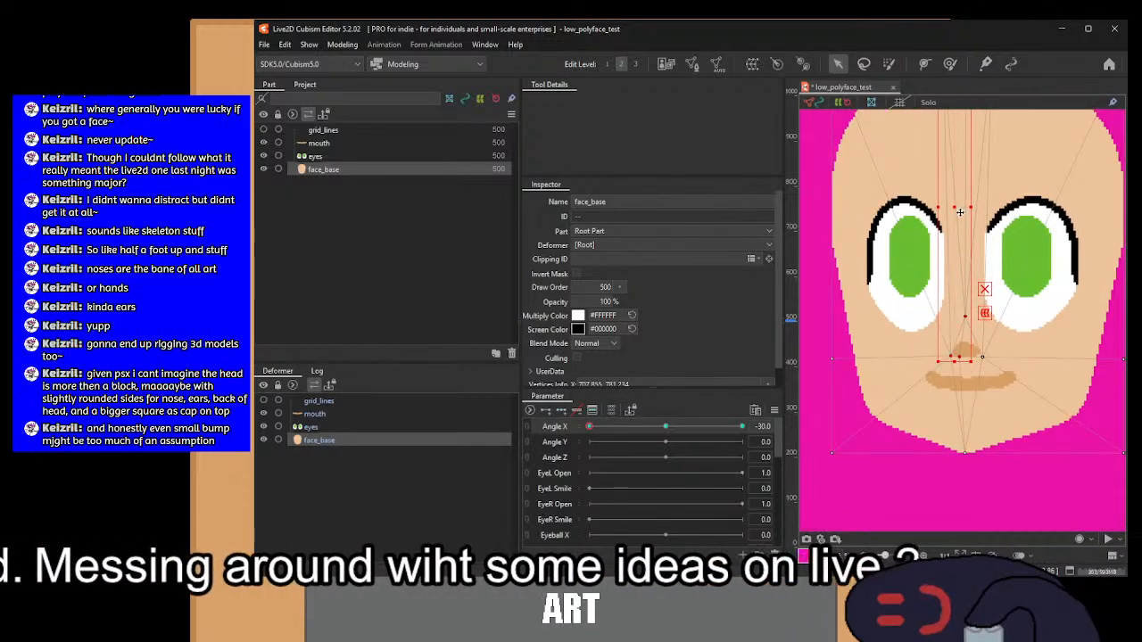
drag(955, 210, 943, 211)
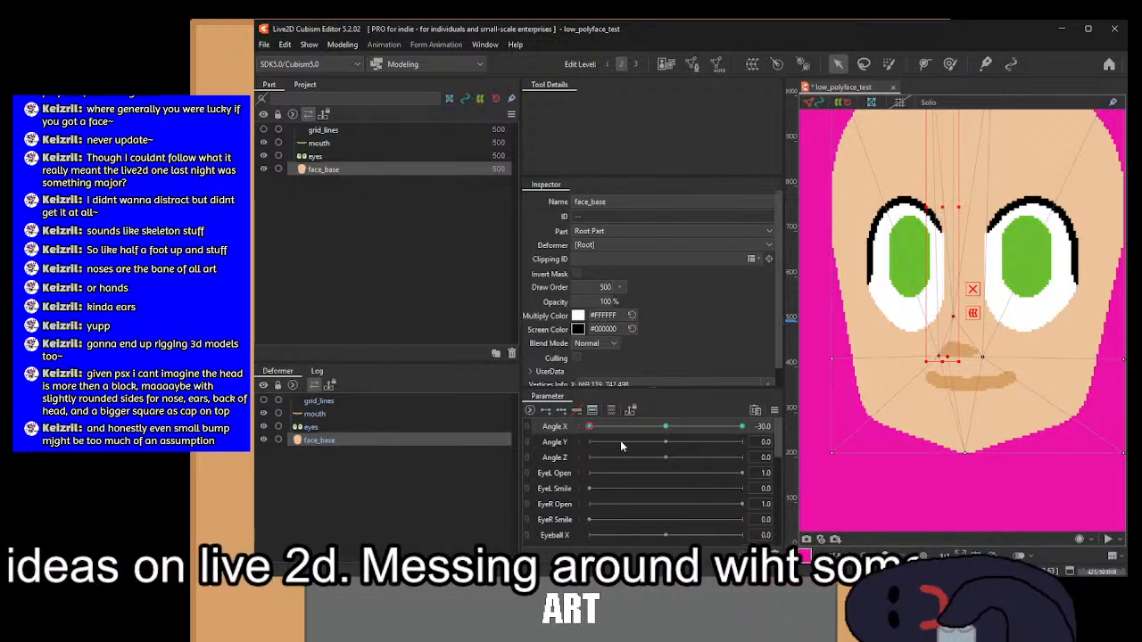
Step: Compare the nose vertices of the eyes and face_base meshes at Angle X -30 by alternating between them
click(322, 427)
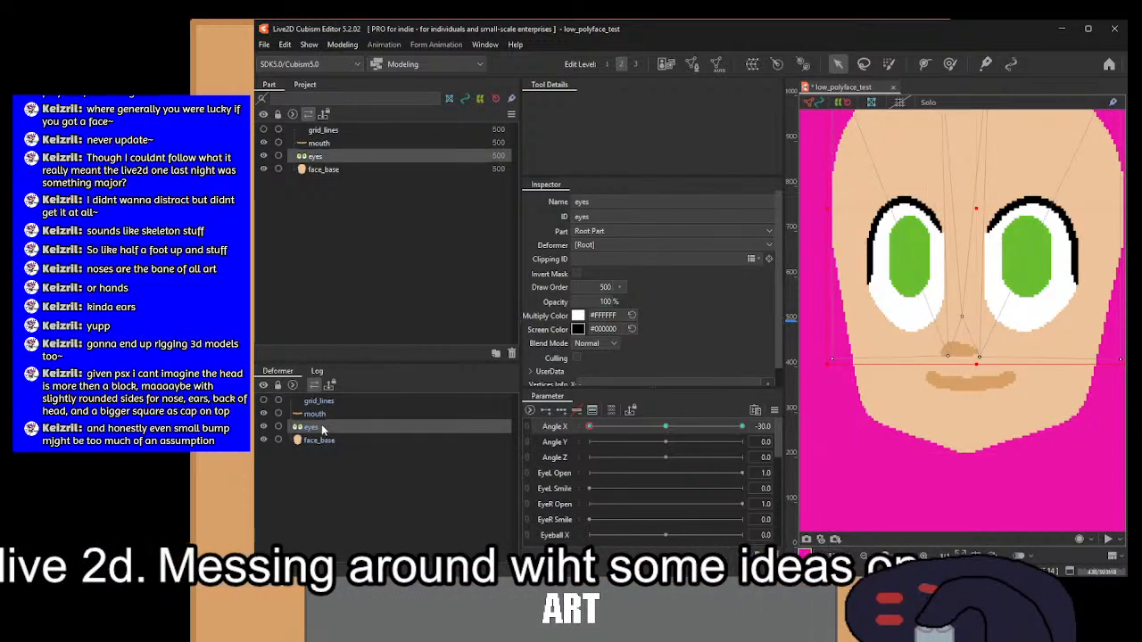
drag(589, 426, 572, 464)
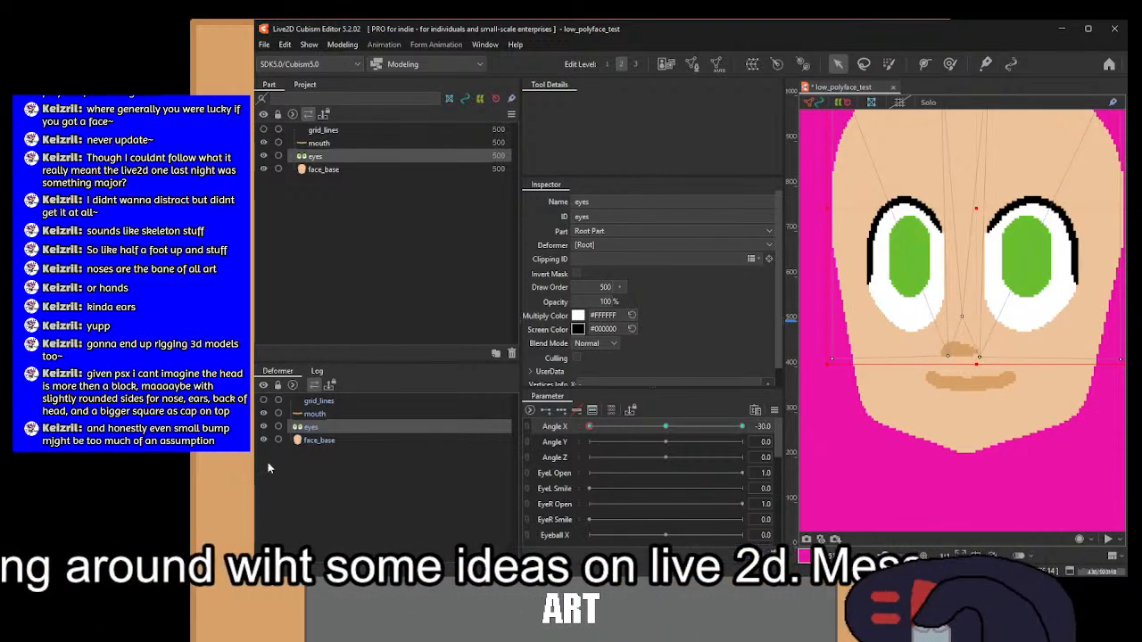
click(319, 440)
click(322, 427)
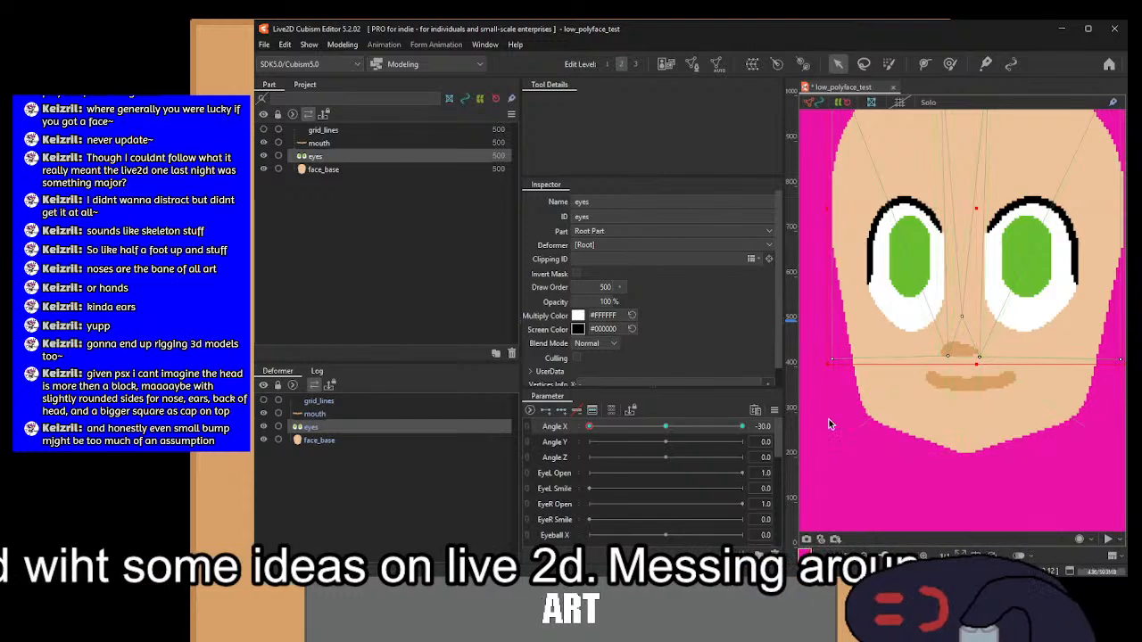
click(309, 439)
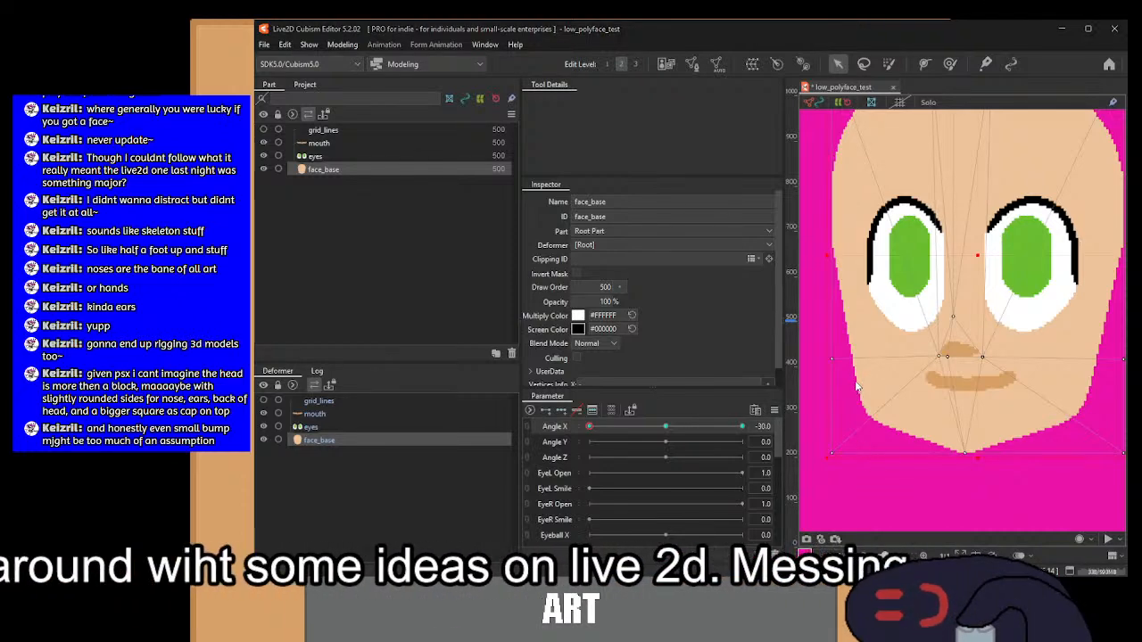
Step: Return Angle X to 0, add three keys on Angle Y for face_base and set Angle Y to -30
mouse_move(676, 425)
mouse_down()
mouse_move(615, 422)
mouse_move(740, 426)
mouse_move(417, 431)
mouse_move(672, 433)
mouse_up()
drag(801, 394, 849, 385)
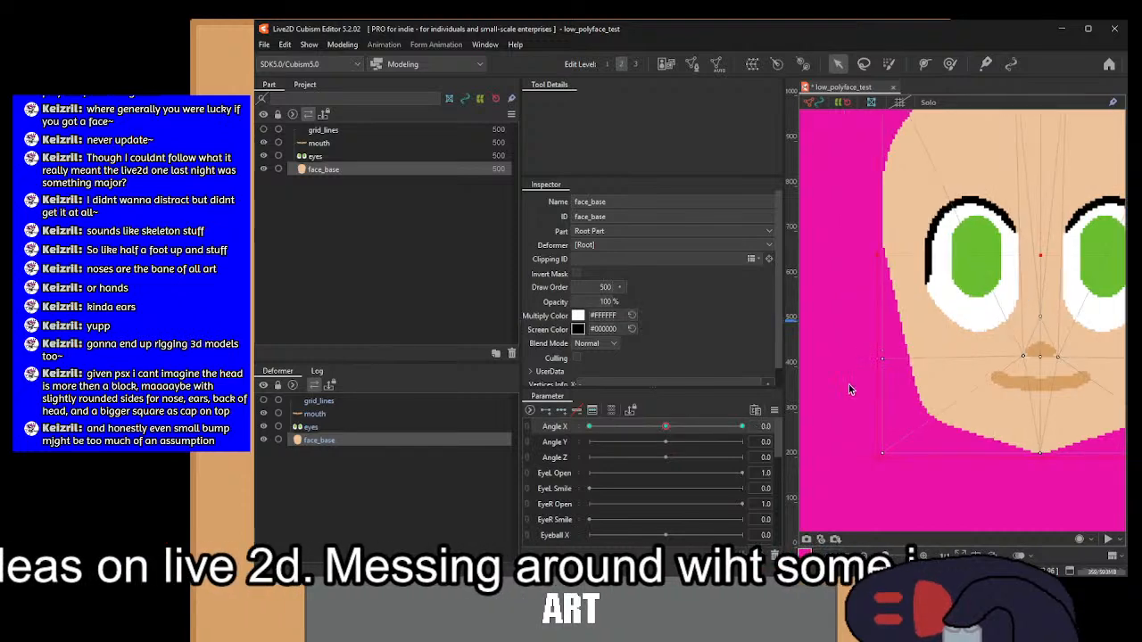
scroll(849, 386, down, 5)
click(566, 445)
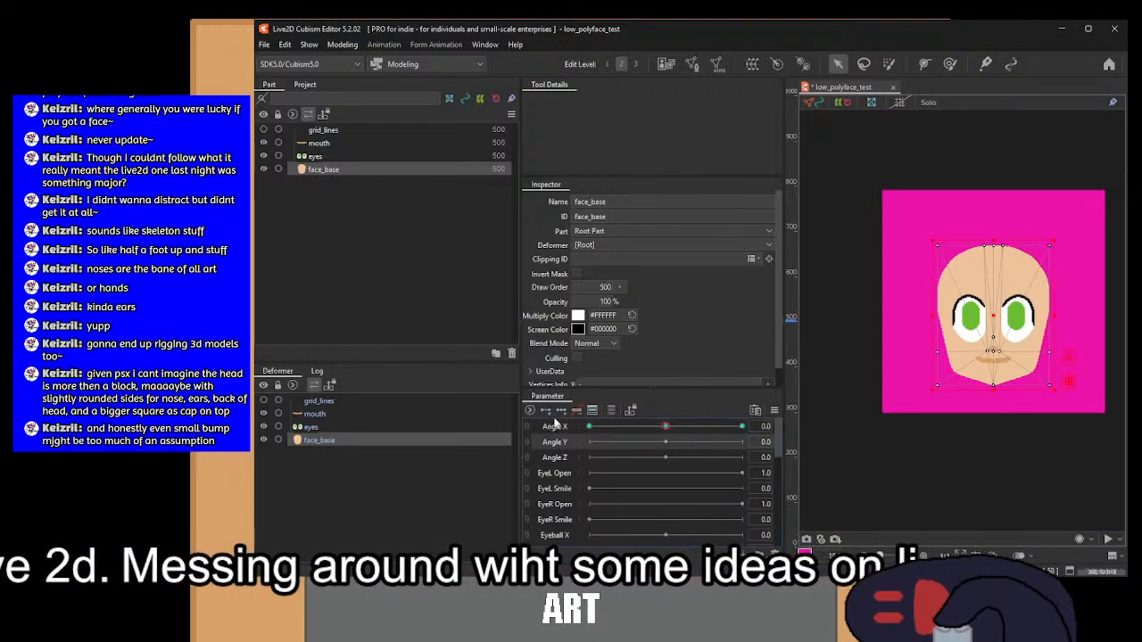
click(587, 443)
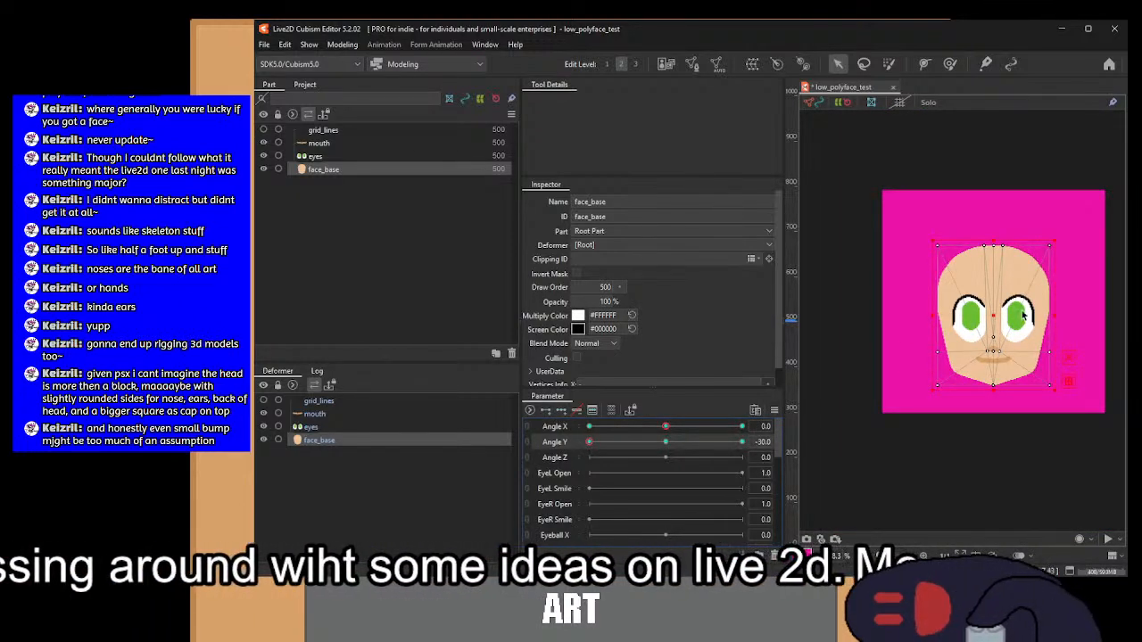
Step: Move face_base down at Angle Y -30 and squash it vertically by raising the chin edge
scroll(1023, 314, up, 3)
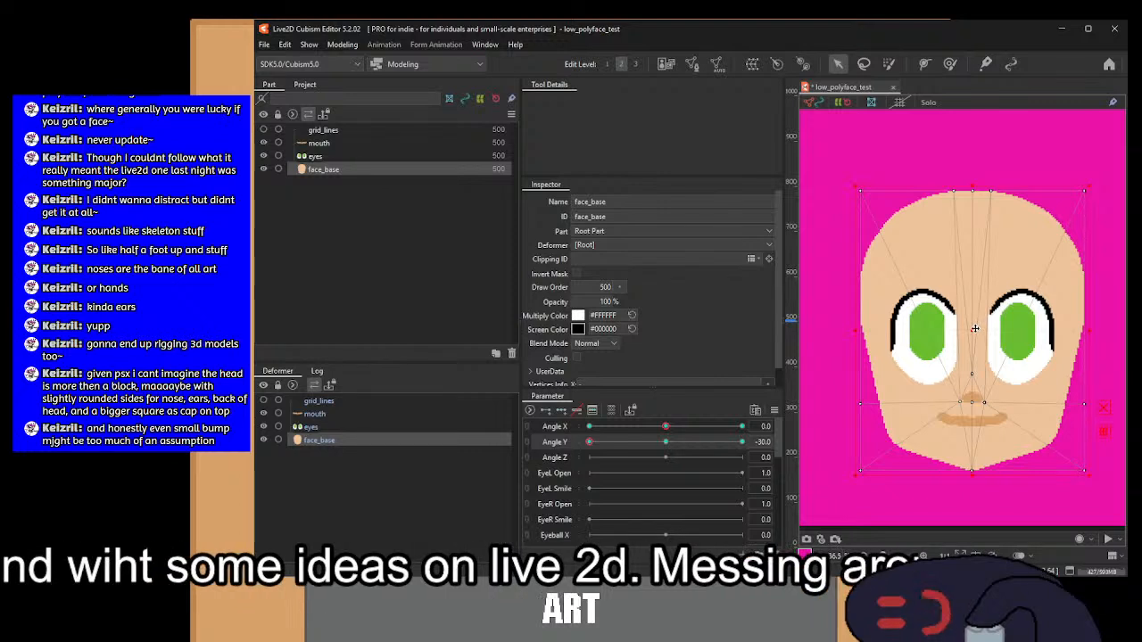
drag(975, 328, 977, 345)
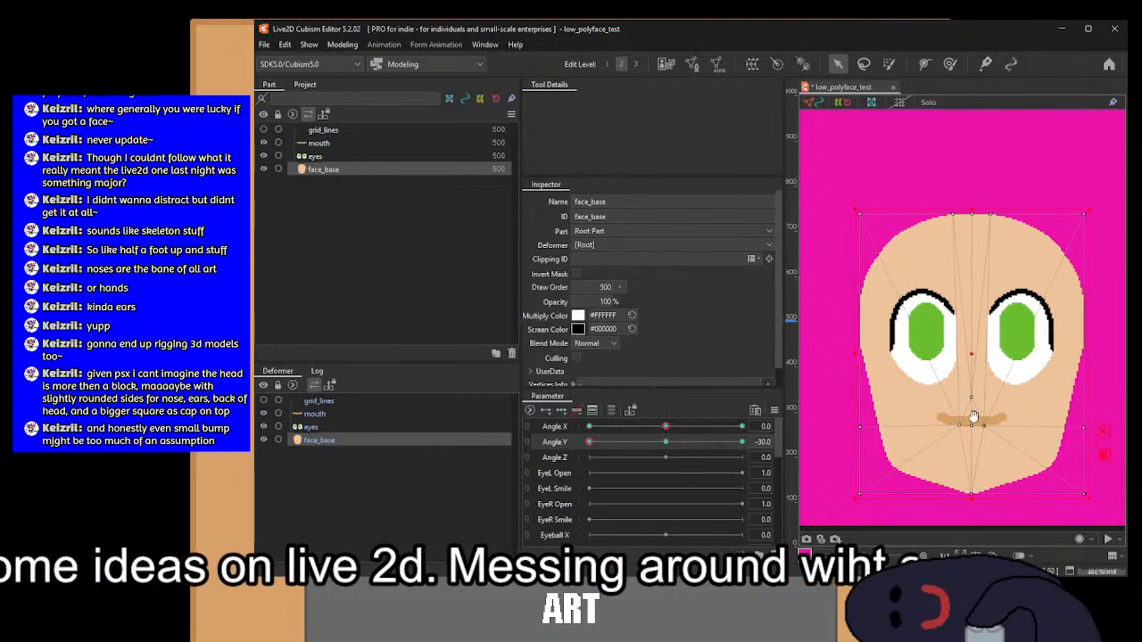
drag(974, 416, 973, 349)
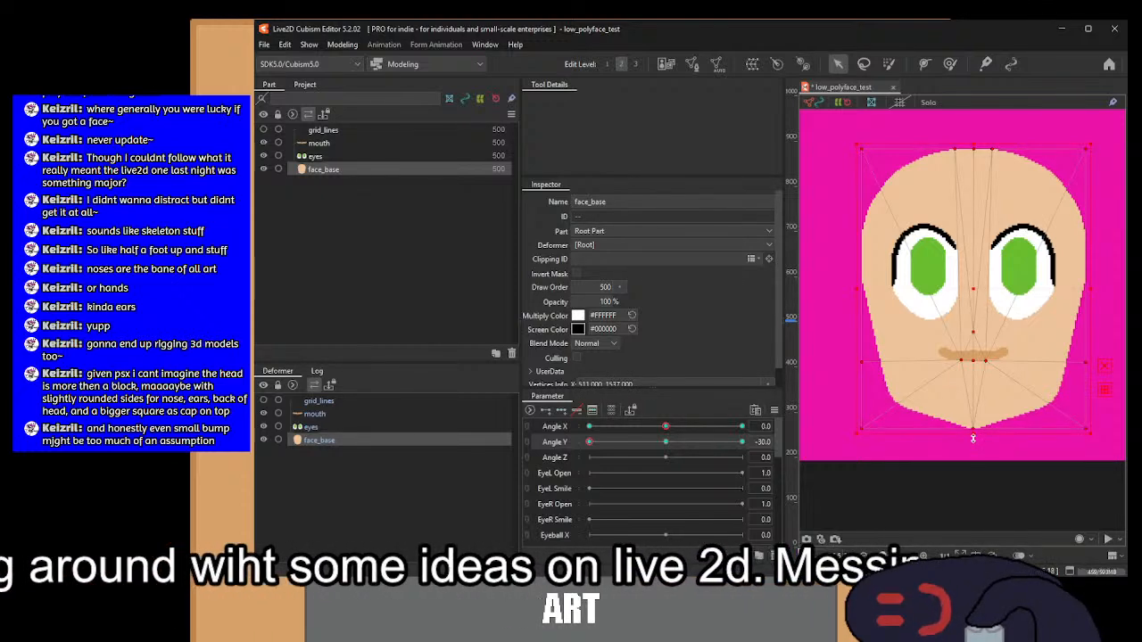
drag(973, 439, 973, 421)
scroll(978, 280, up, 3)
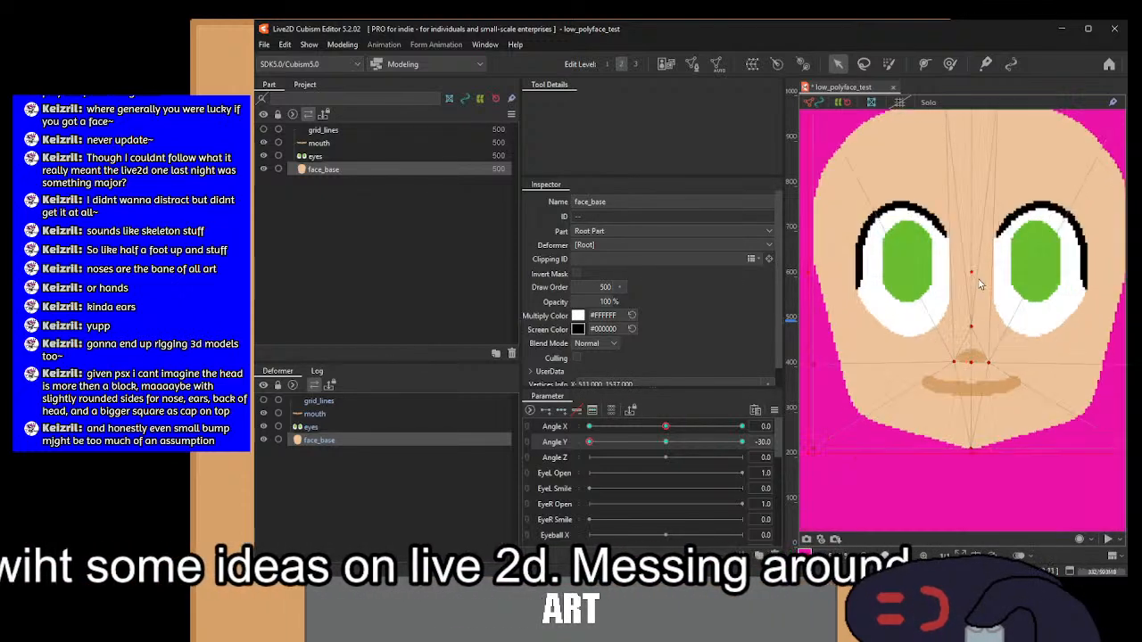
Step: Undo the latest face_base edits at Angle Y -30 and redo them to restore the squashed shape
key(ctrl+z)
key(ctrl+z)
key(ctrl+y)
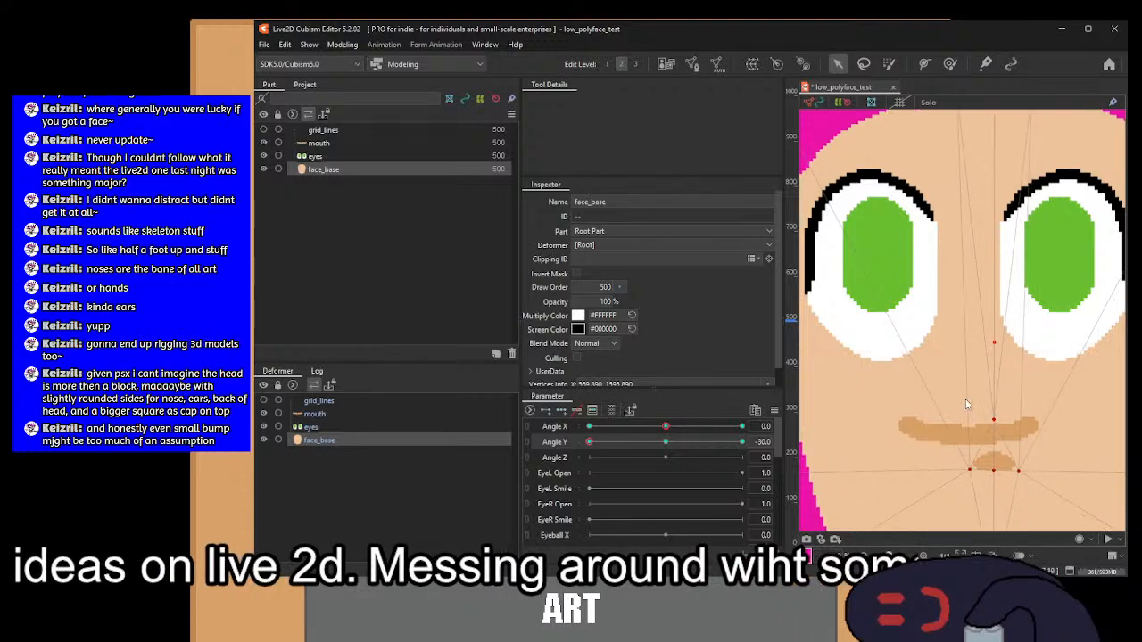
key(ctrl+y)
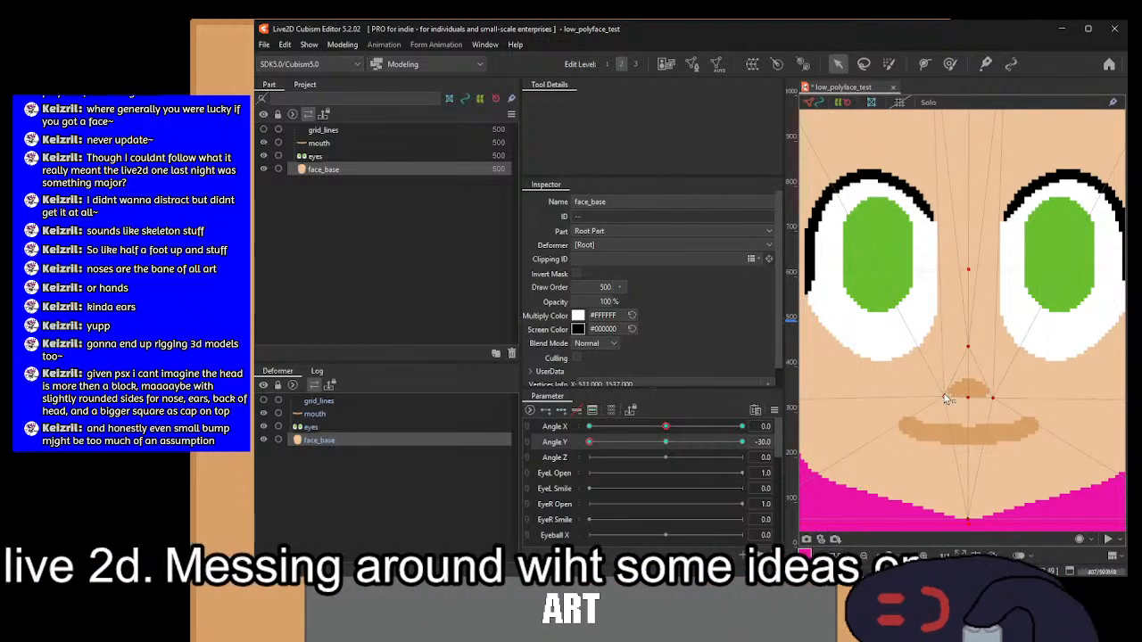
Step: Select face_base's nose vertices at Angle Y -30 and move them straight down toward the mouth
scroll(947, 399, down, 3)
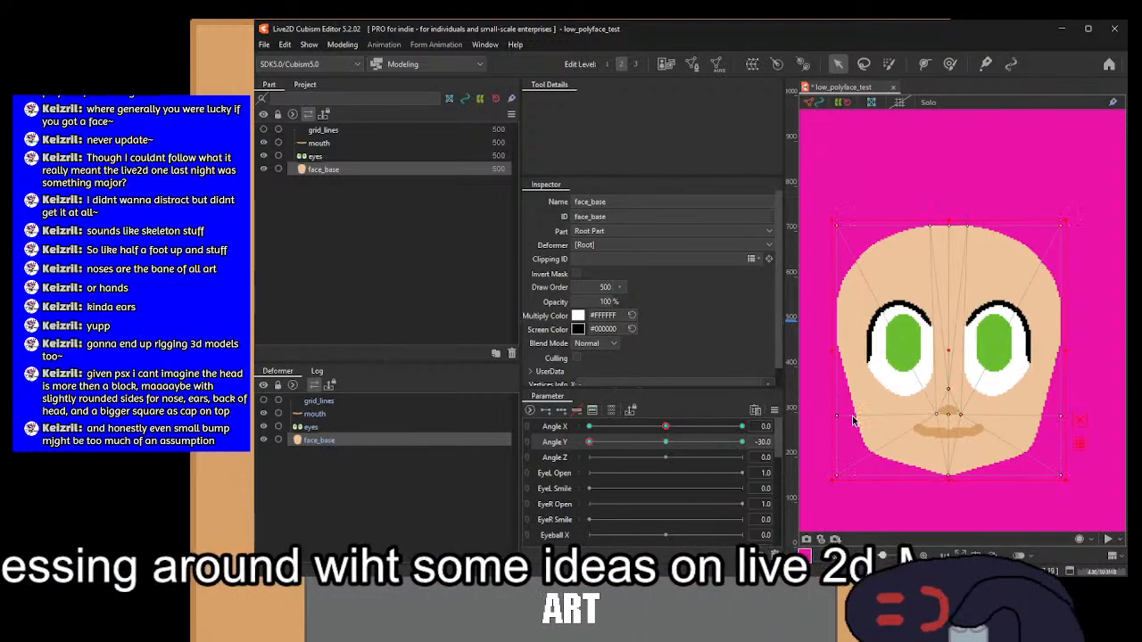
scroll(966, 422, up, 2)
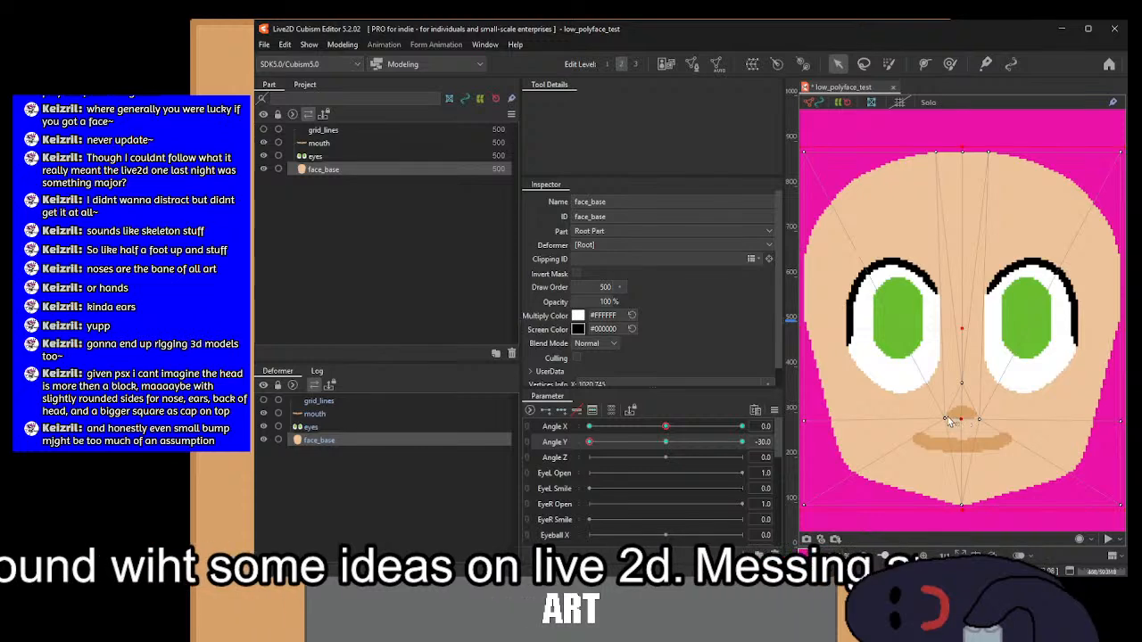
click(950, 422)
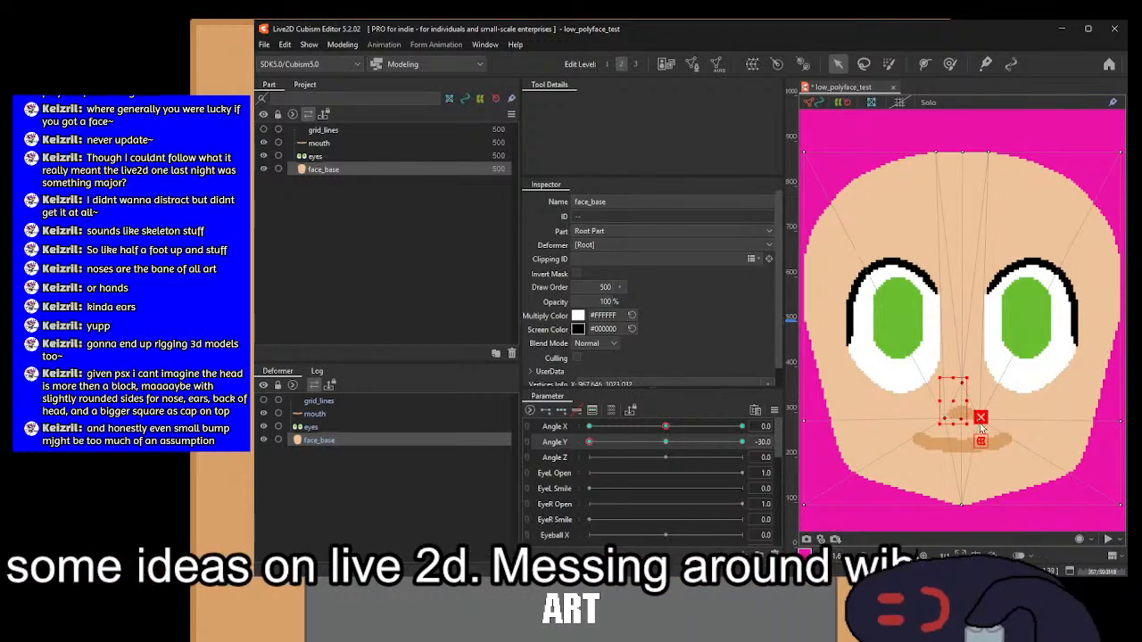
scroll(982, 427, up, 5)
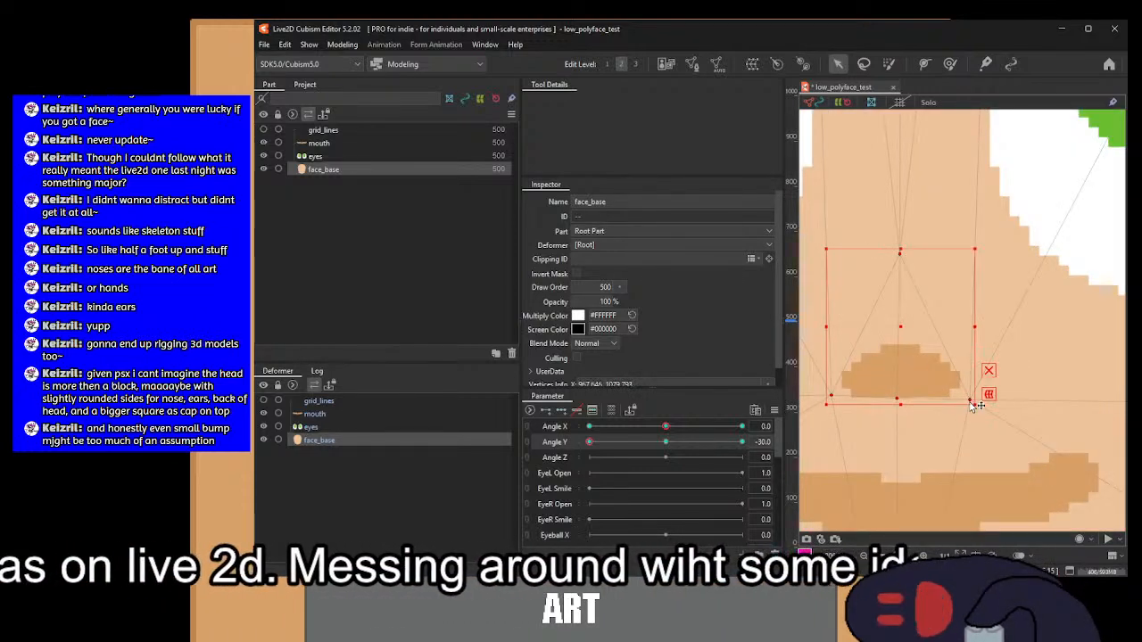
drag(903, 328, 903, 384)
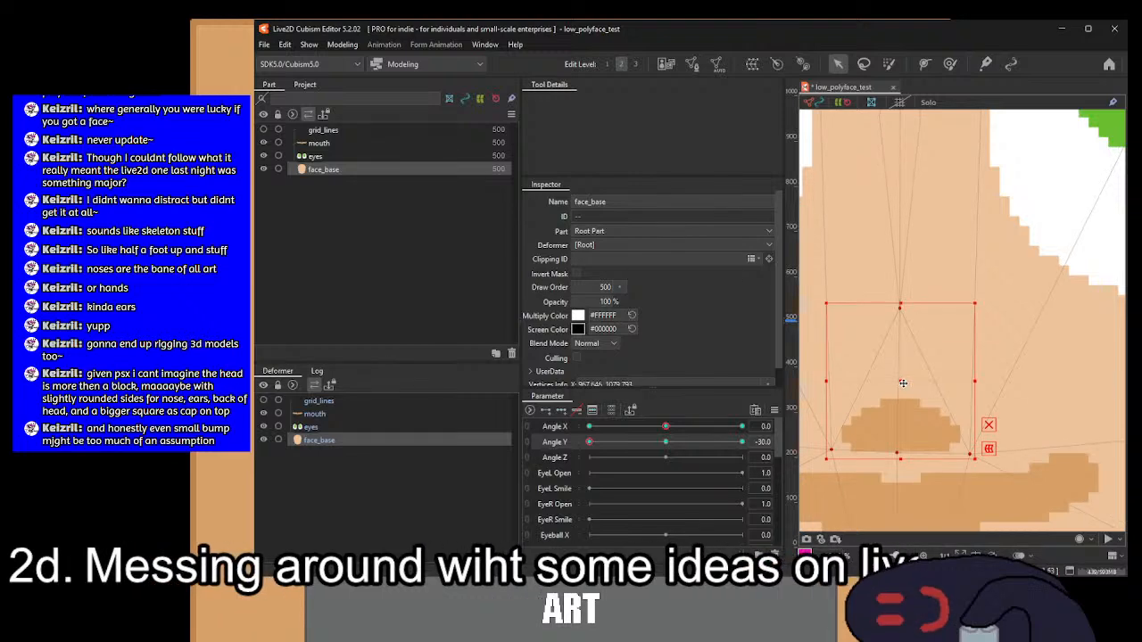
scroll(903, 383, down, 5)
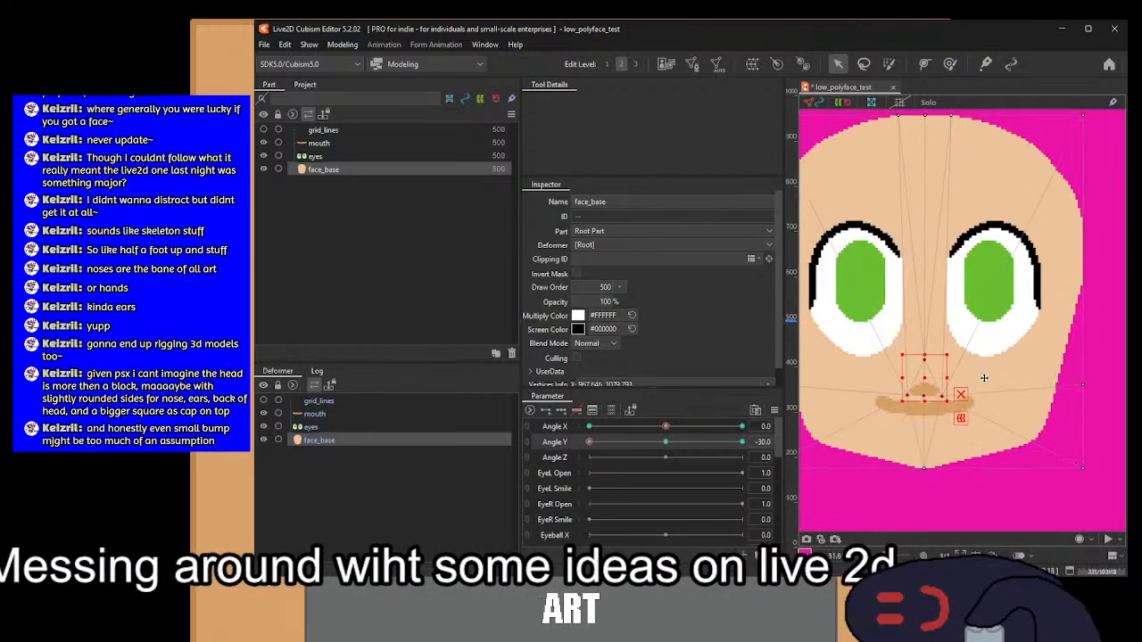
Step: Select the eyes mesh and move it straight down at Angle Y -30 to follow the lowered face
click(310, 428)
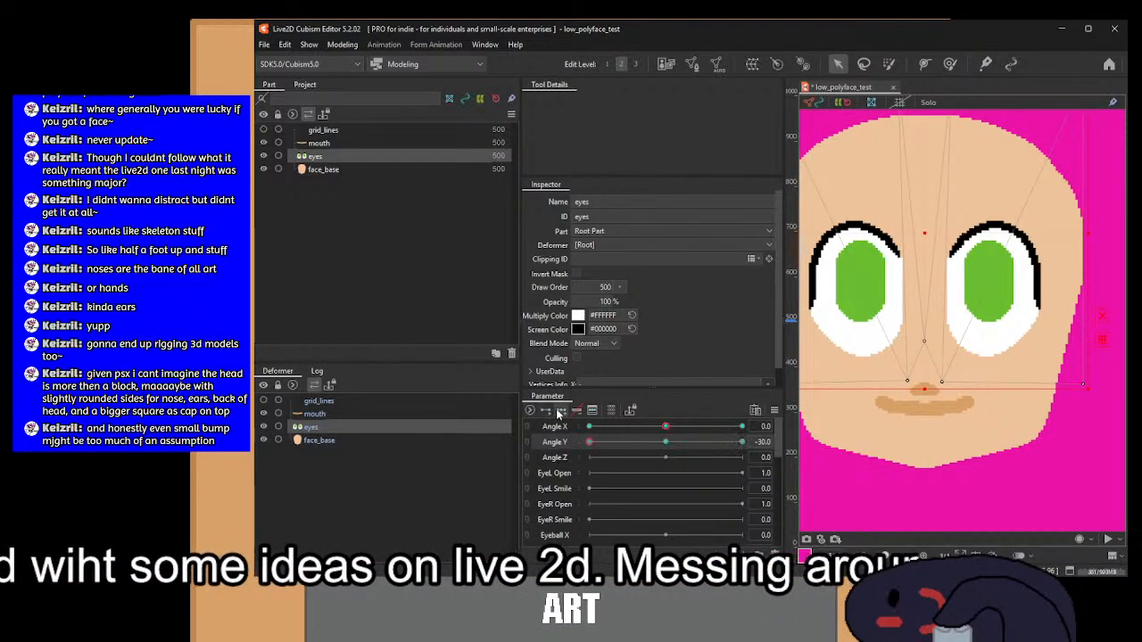
scroll(953, 276, down, 3)
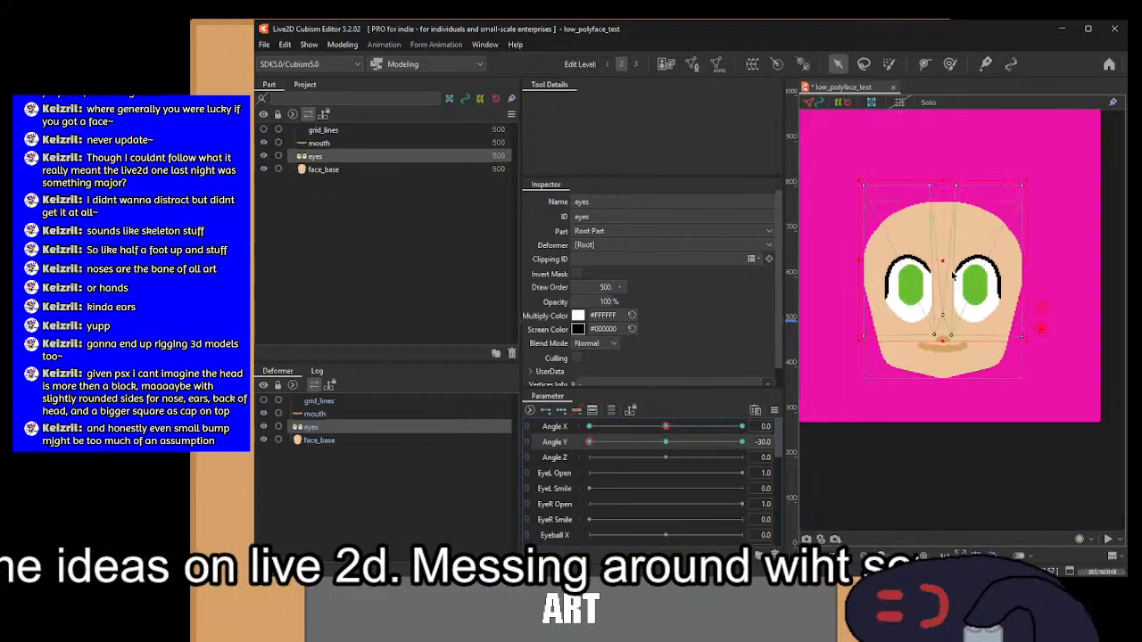
drag(952, 276, 946, 276)
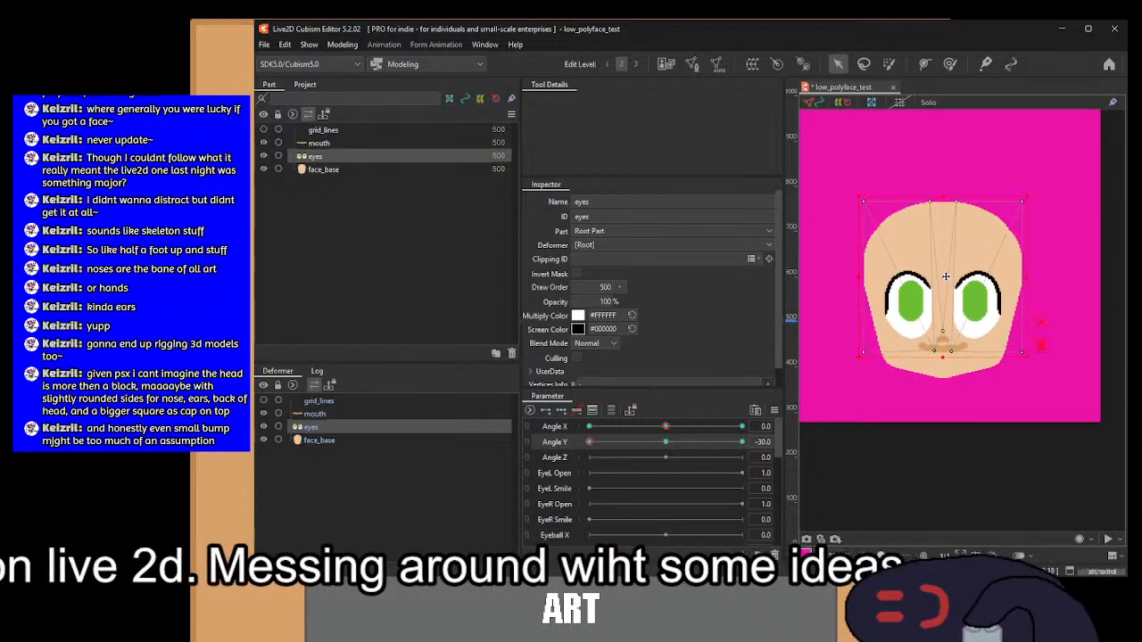
scroll(952, 362, up, 2)
scroll(985, 431, up, 1)
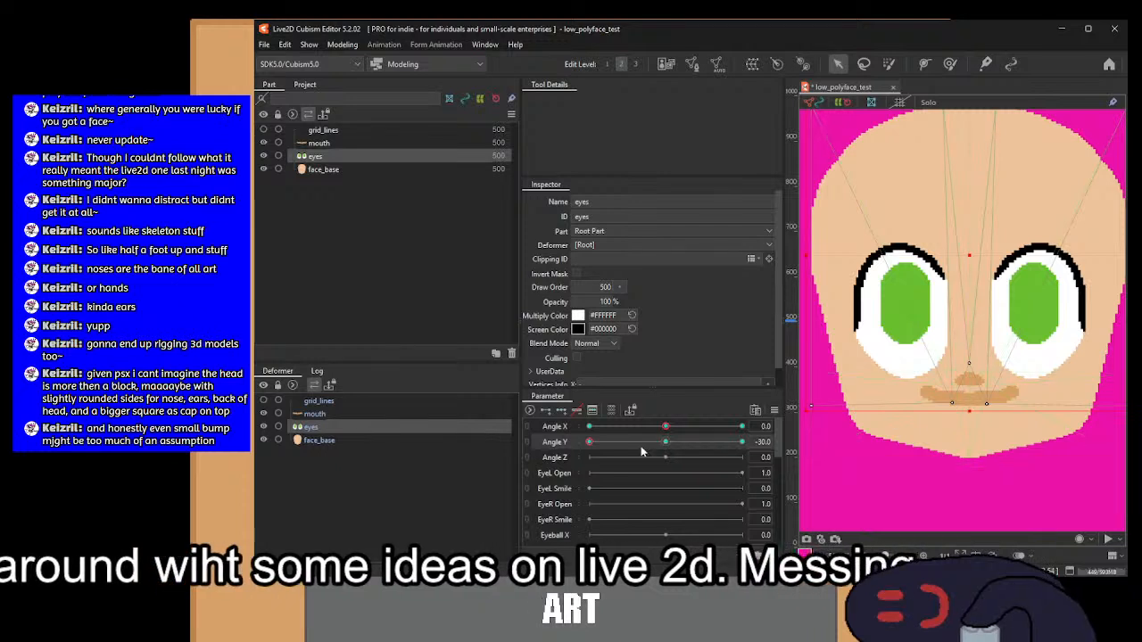
Step: Squash the eyes mesh vertically at Angle Y -30 by raising its lower edge, and check its alignment against face_base
click(325, 442)
click(320, 427)
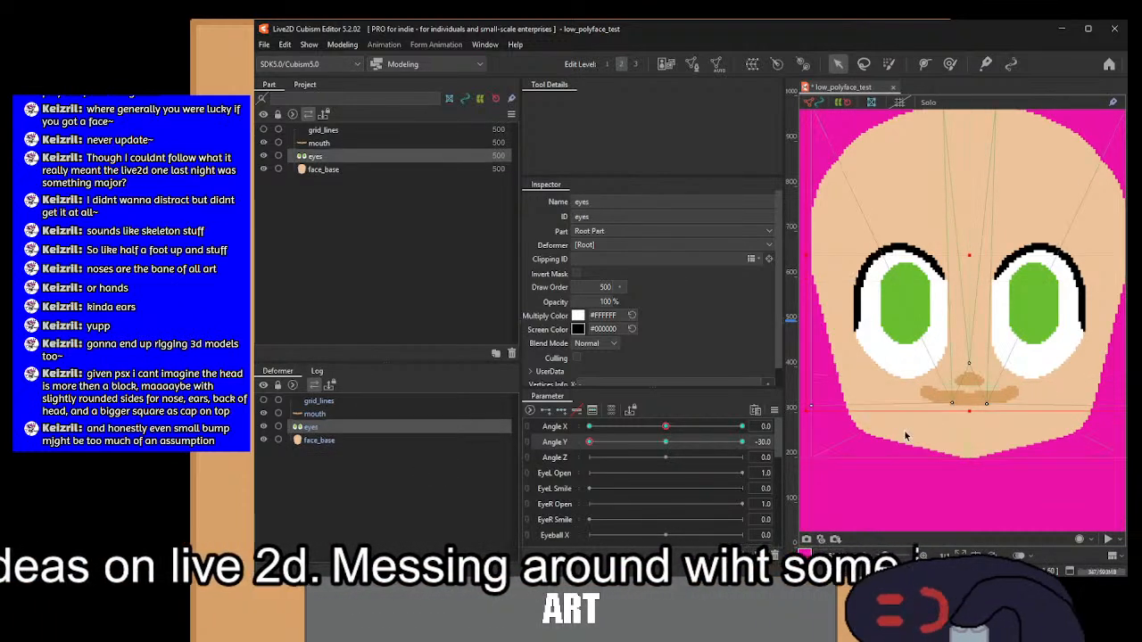
drag(969, 411, 969, 390)
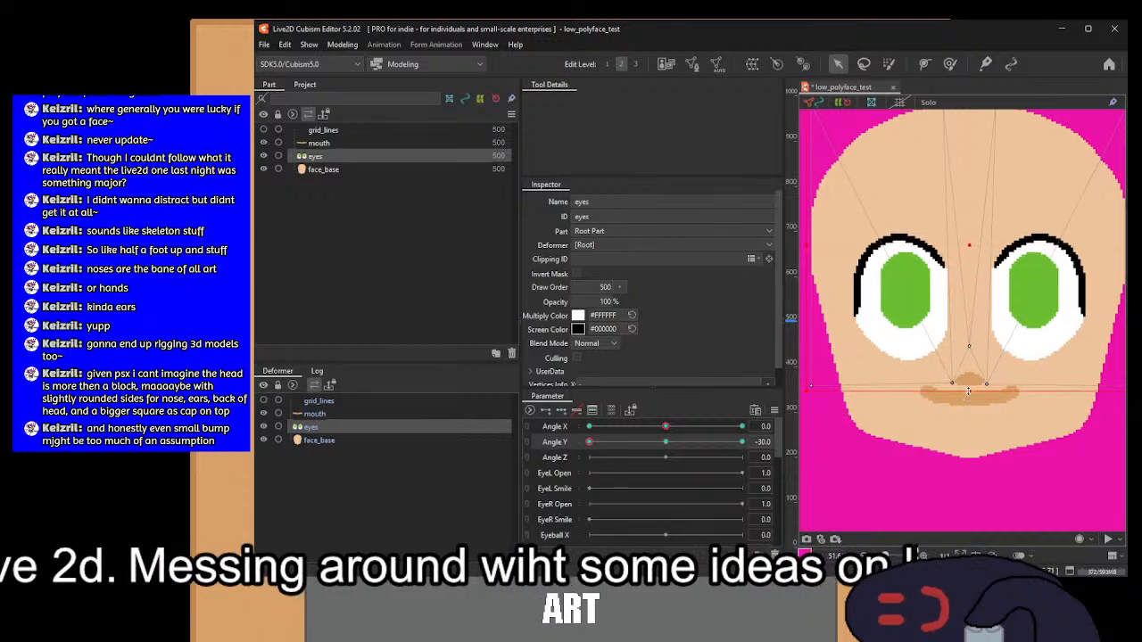
click(321, 441)
click(325, 428)
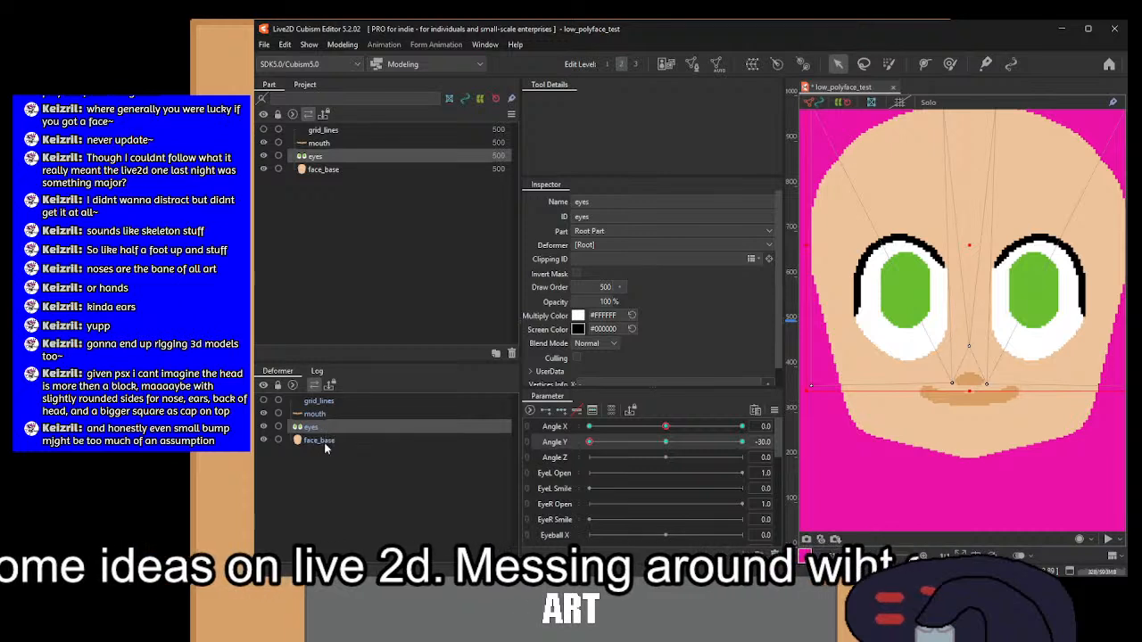
click(324, 442)
click(313, 427)
click(317, 442)
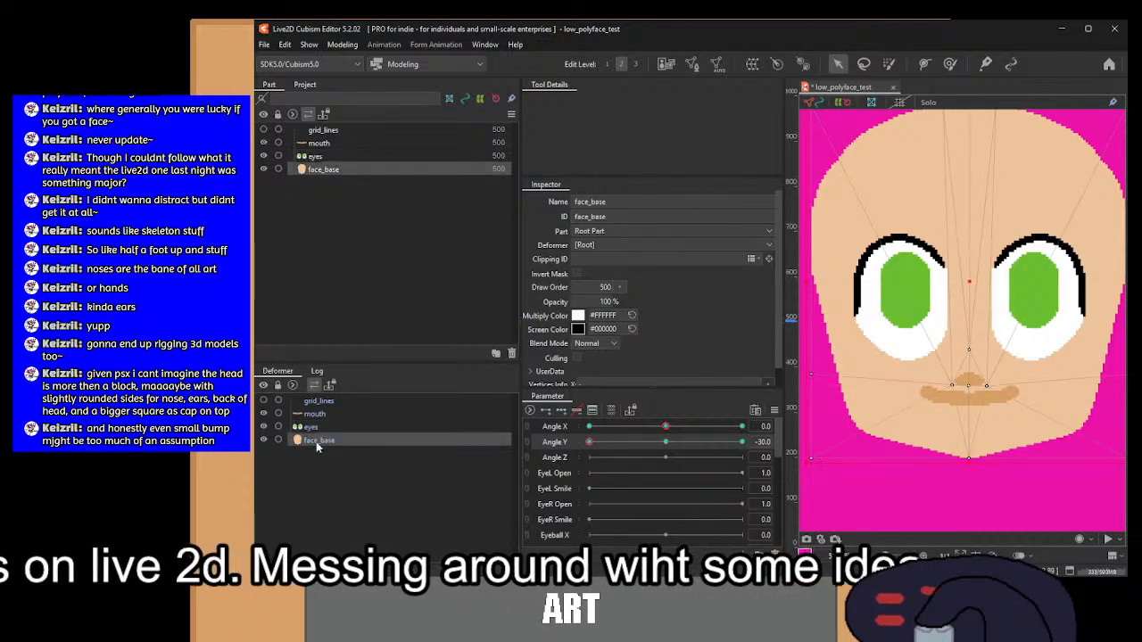
click(313, 426)
Step: Select the mouth mesh, switch to Aseprite to examine the reference character's face in Sprite-0003, and return to Live2D Cubism Editor
click(344, 414)
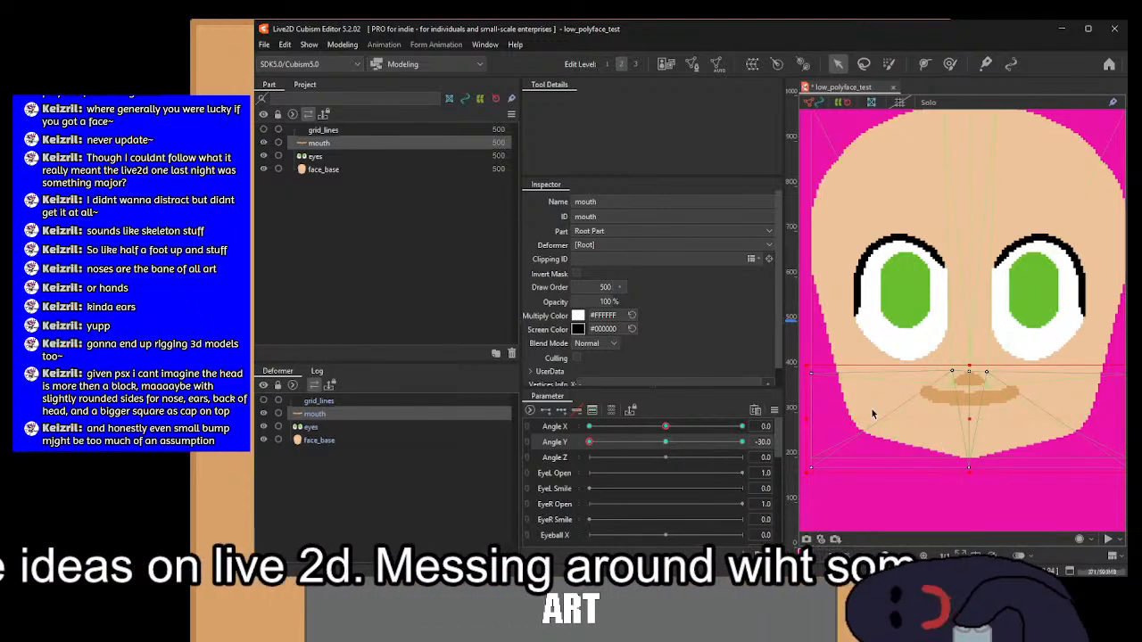
scroll(982, 390, down, 5)
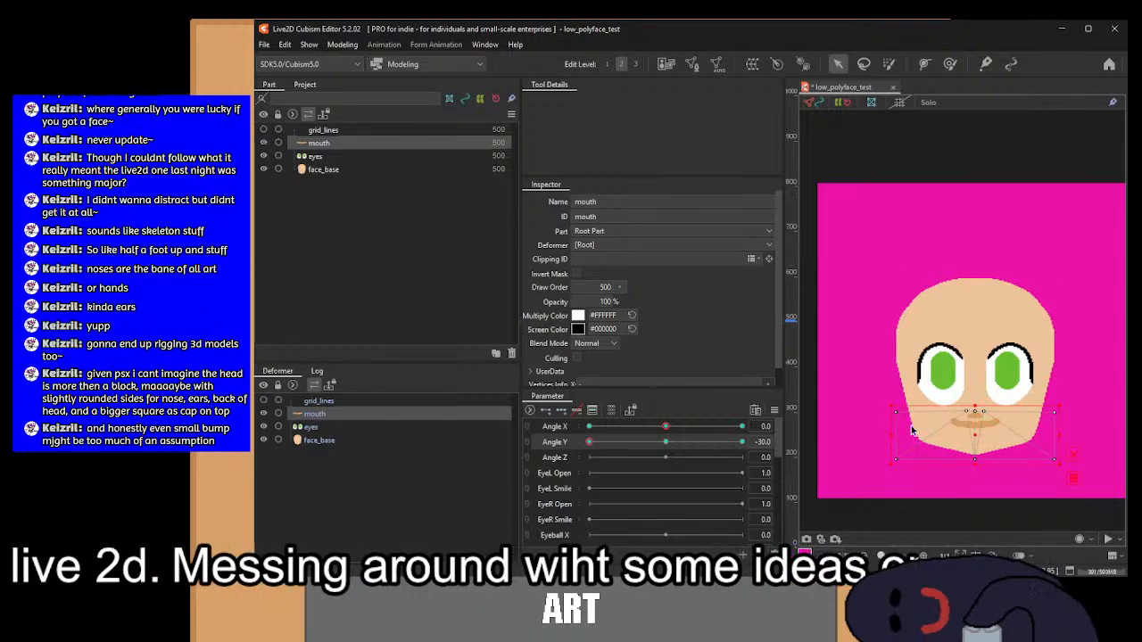
key(alt+Tab)
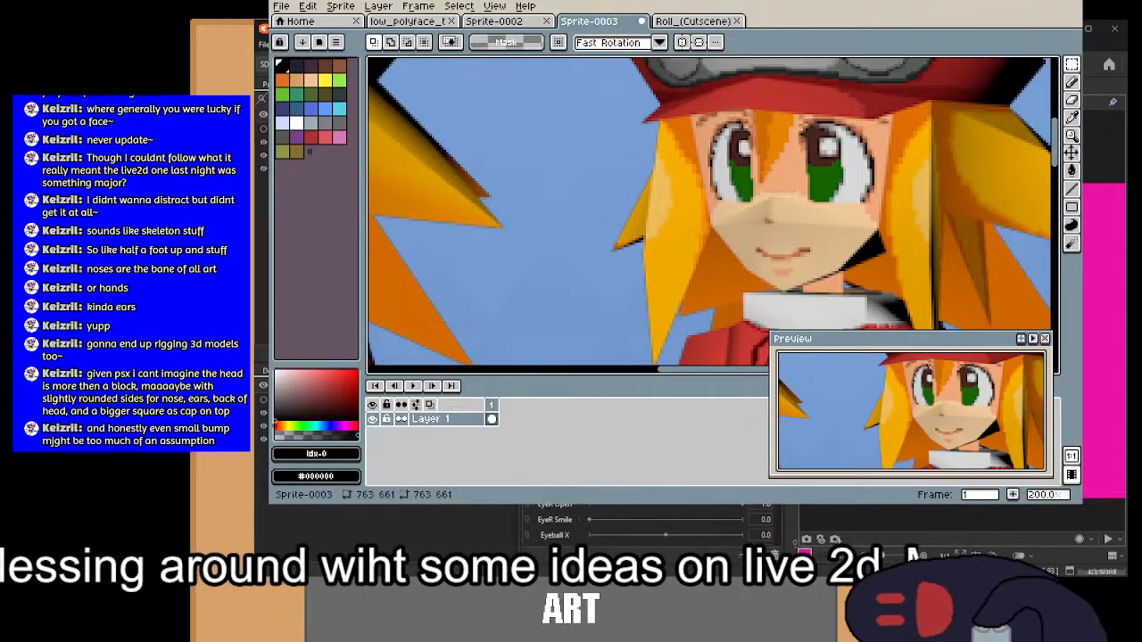
scroll(764, 188, down, 2)
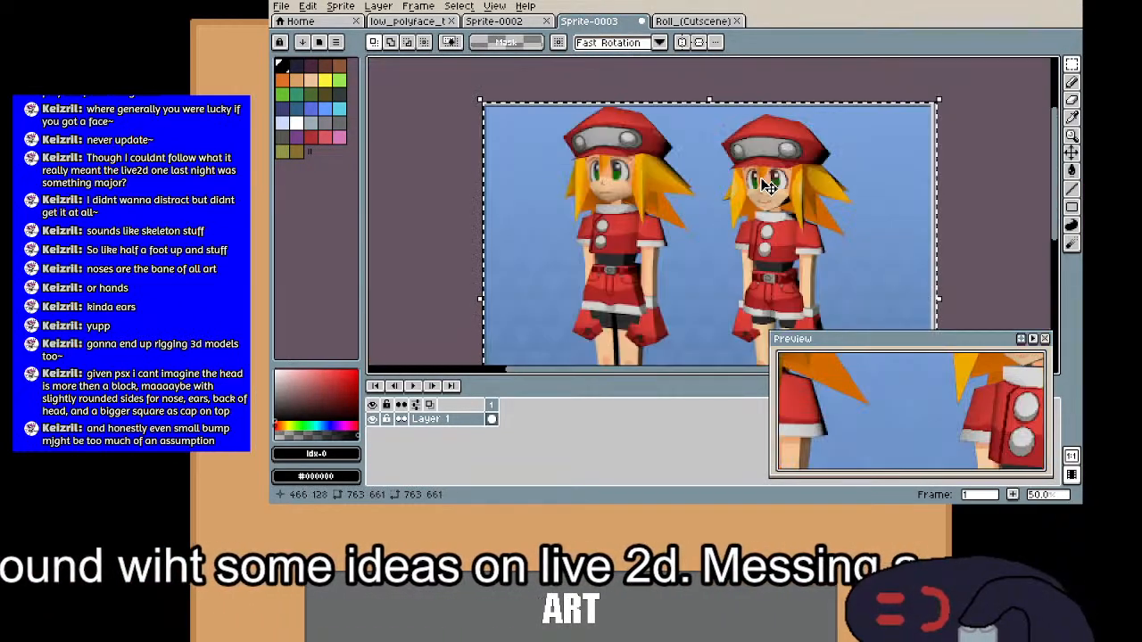
scroll(749, 214, up, 3)
scroll(730, 260, down, 2)
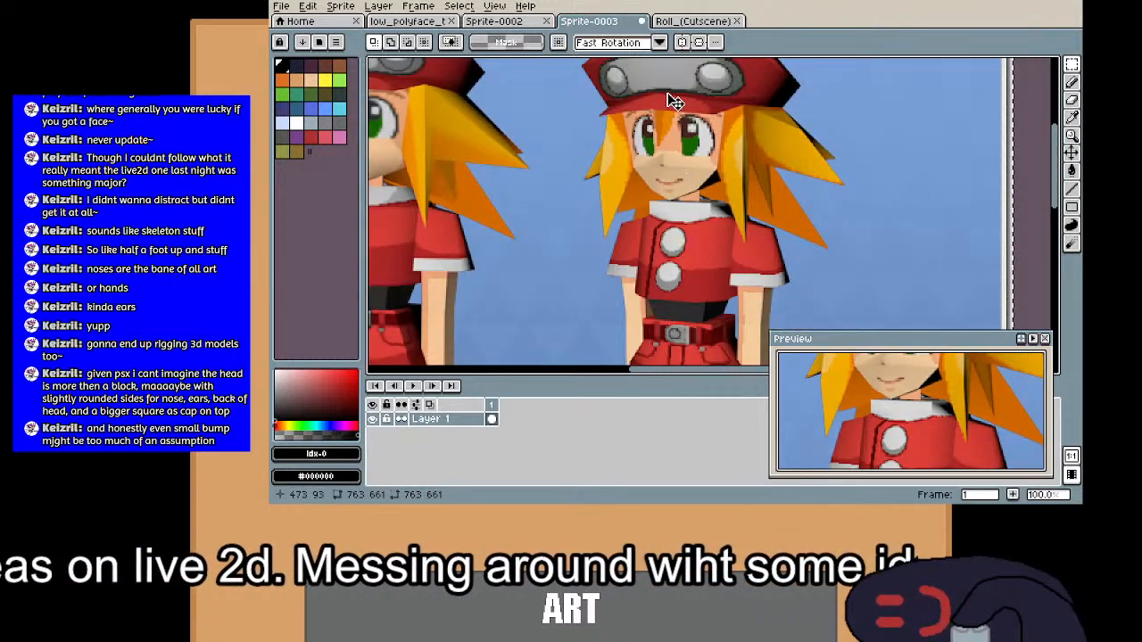
drag(663, 125, 648, 163)
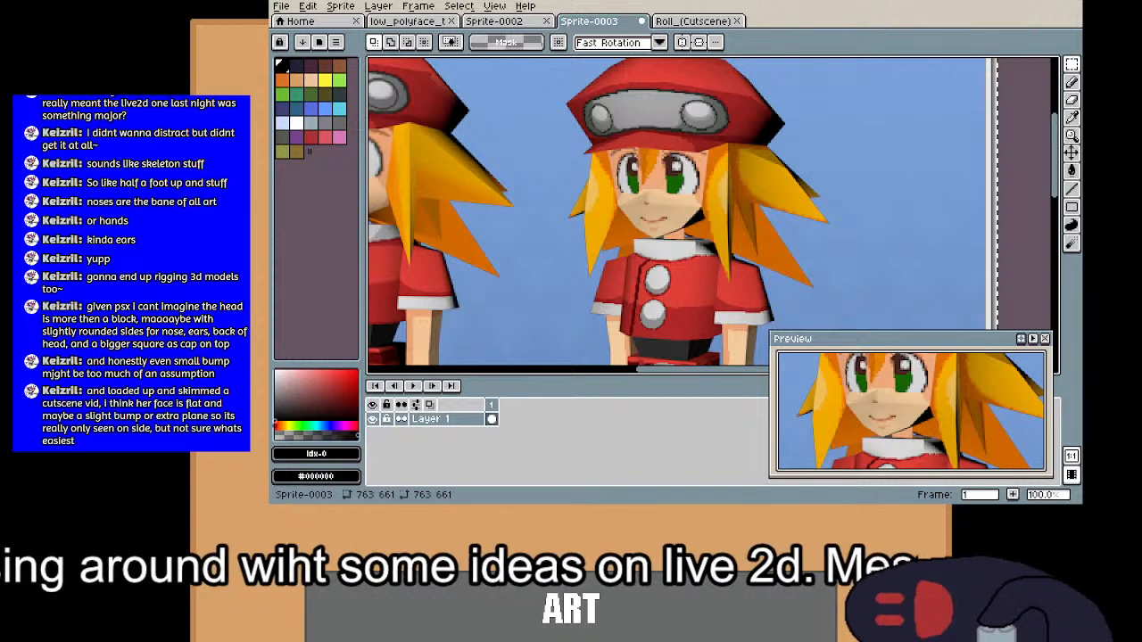
key(alt+Tab)
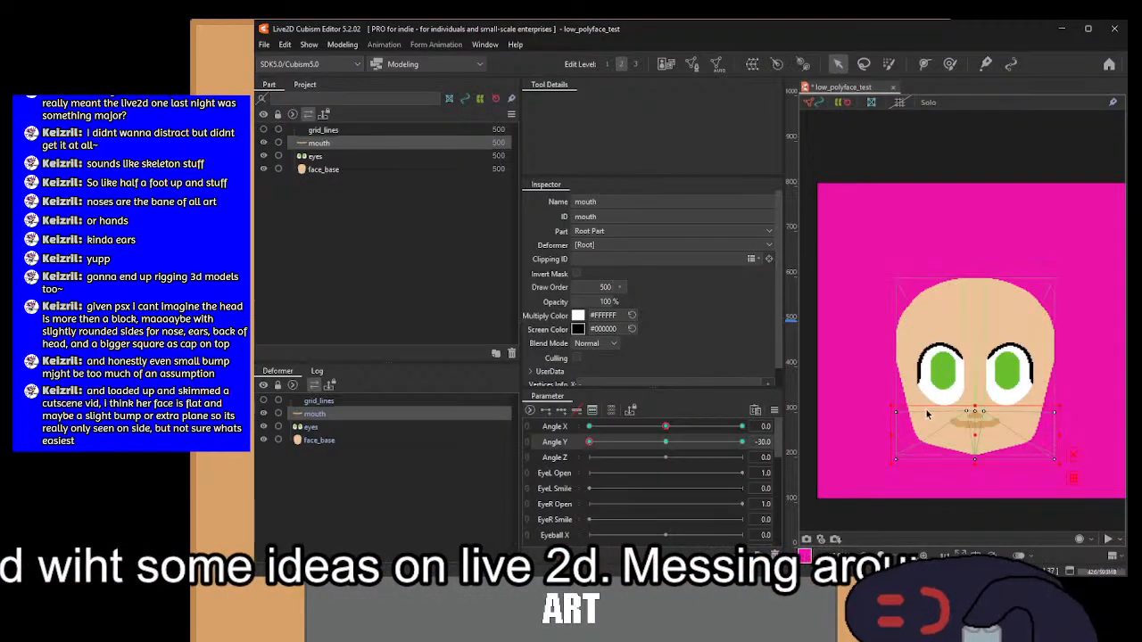
Step: Compare the mouth mesh with the face_base mesh around the nose and chin at Angle Y -30
scroll(948, 304, up, 5)
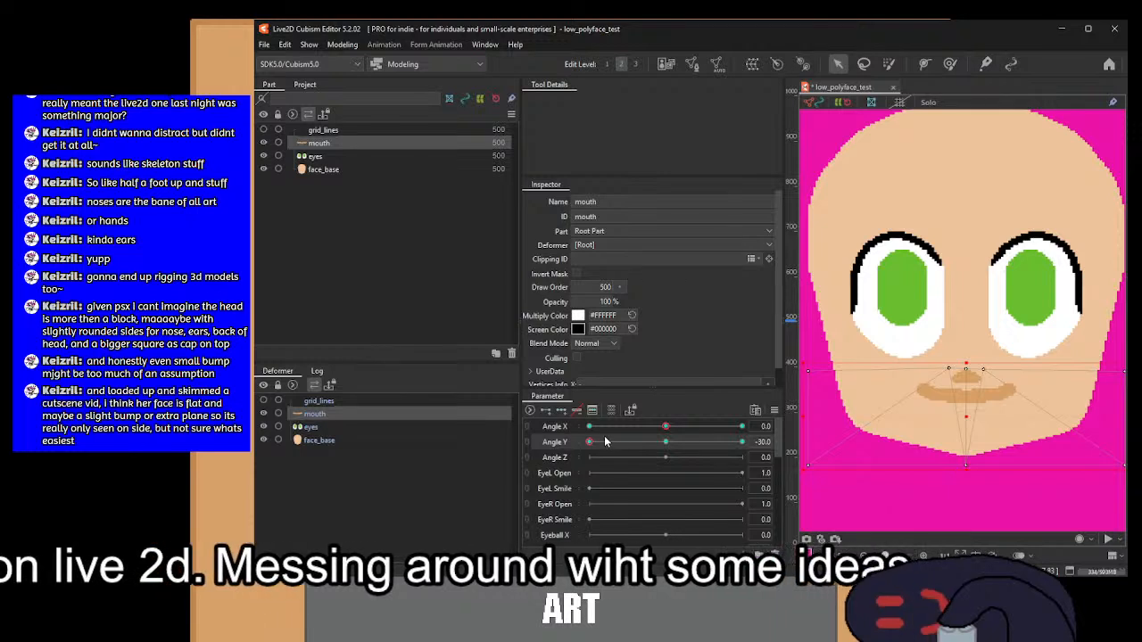
drag(604, 441, 461, 451)
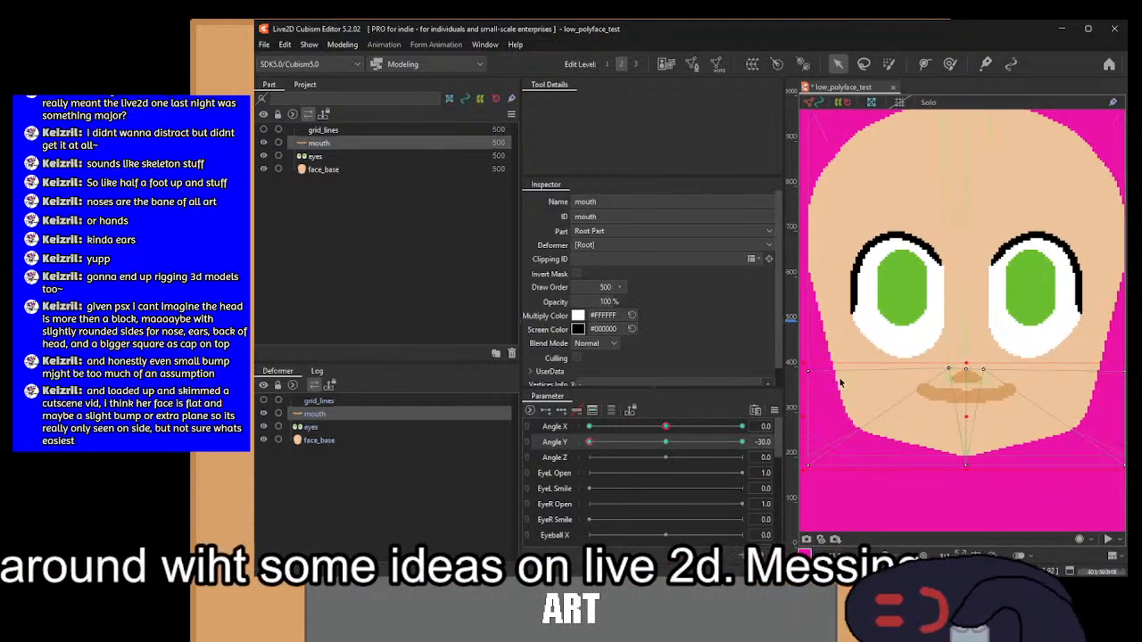
click(323, 441)
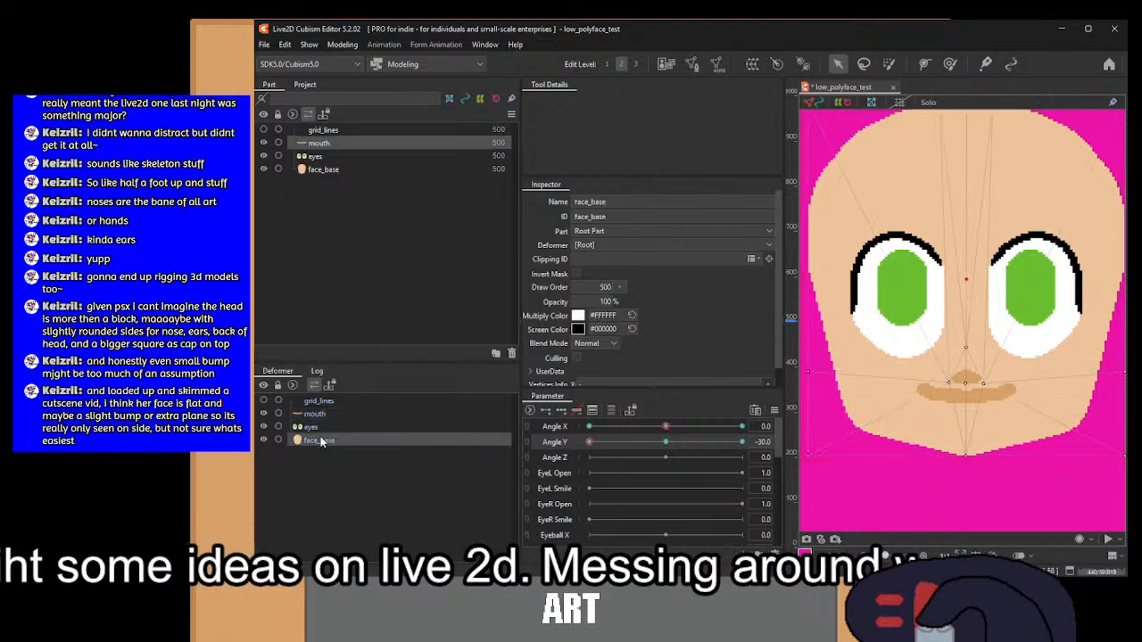
click(319, 415)
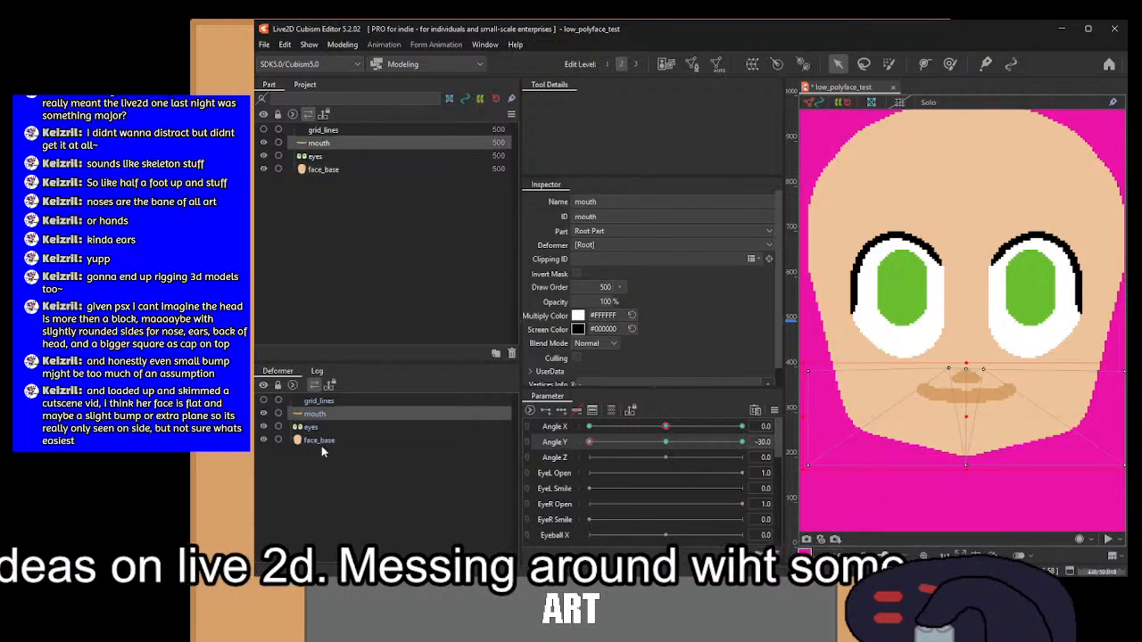
Step: At Angle Y -30, slightly lower the upper edge of the mouth mesh and compare it with the face_base mesh
click(320, 443)
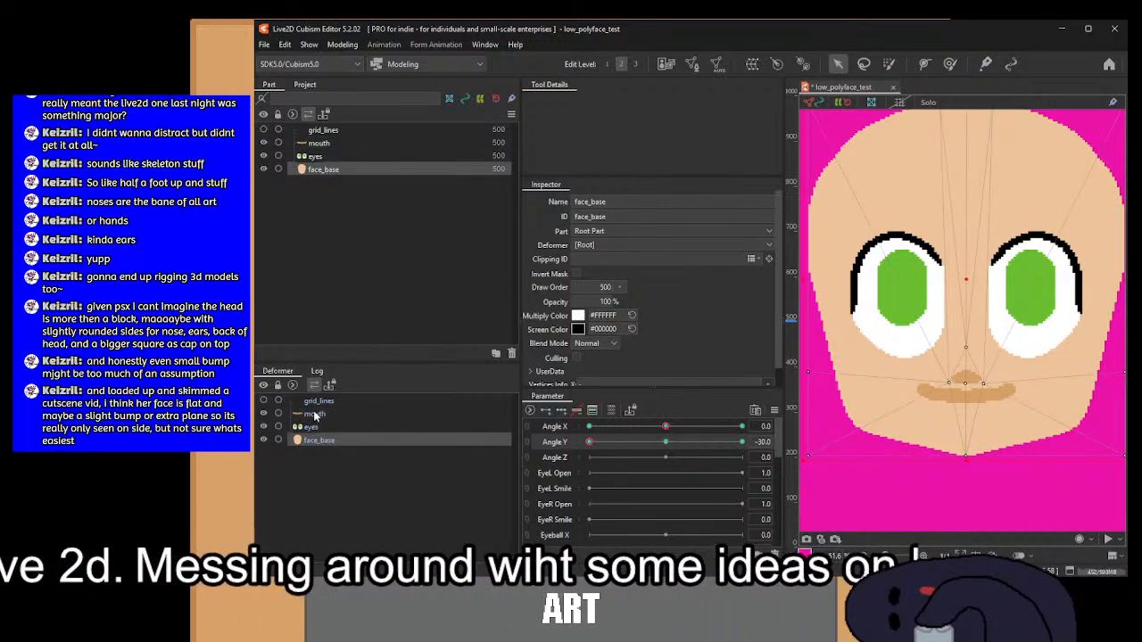
click(314, 417)
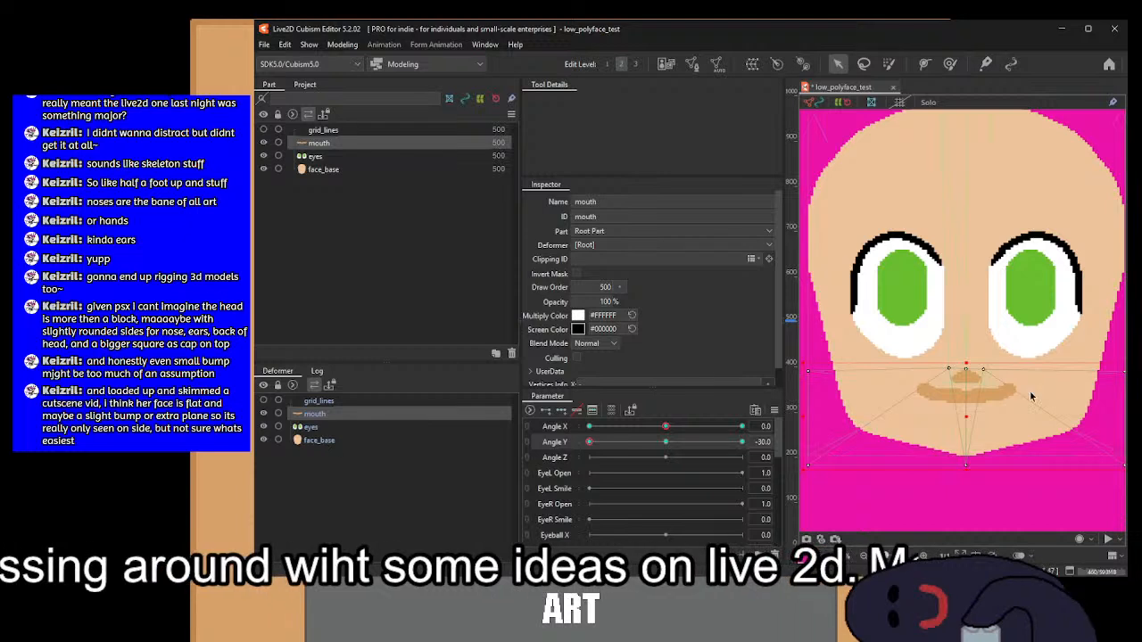
drag(963, 360, 966, 368)
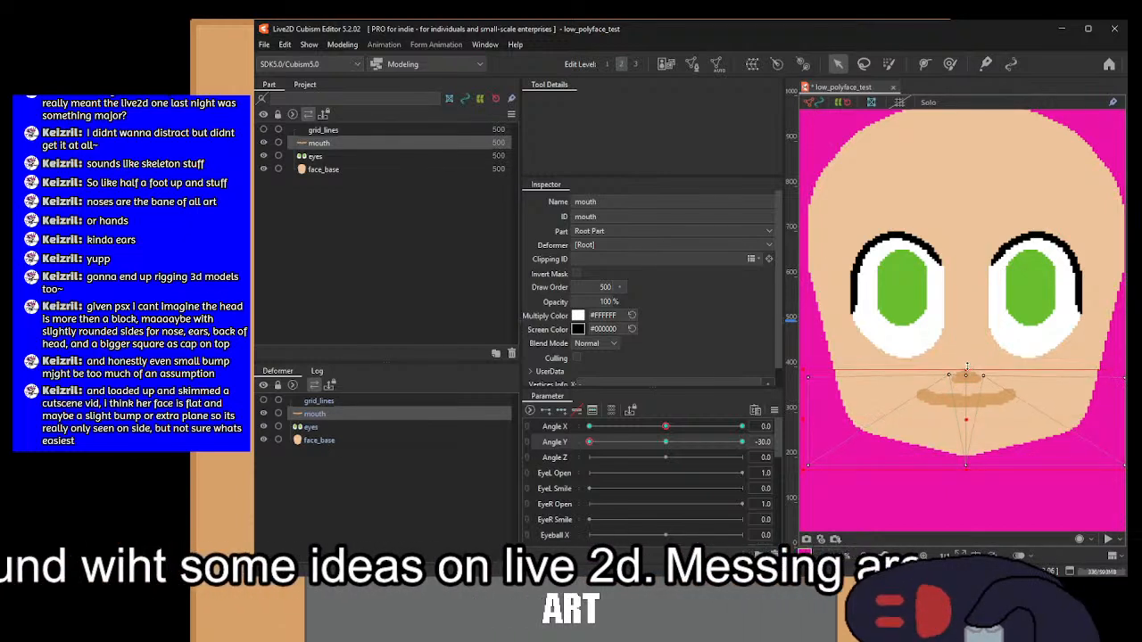
click(312, 440)
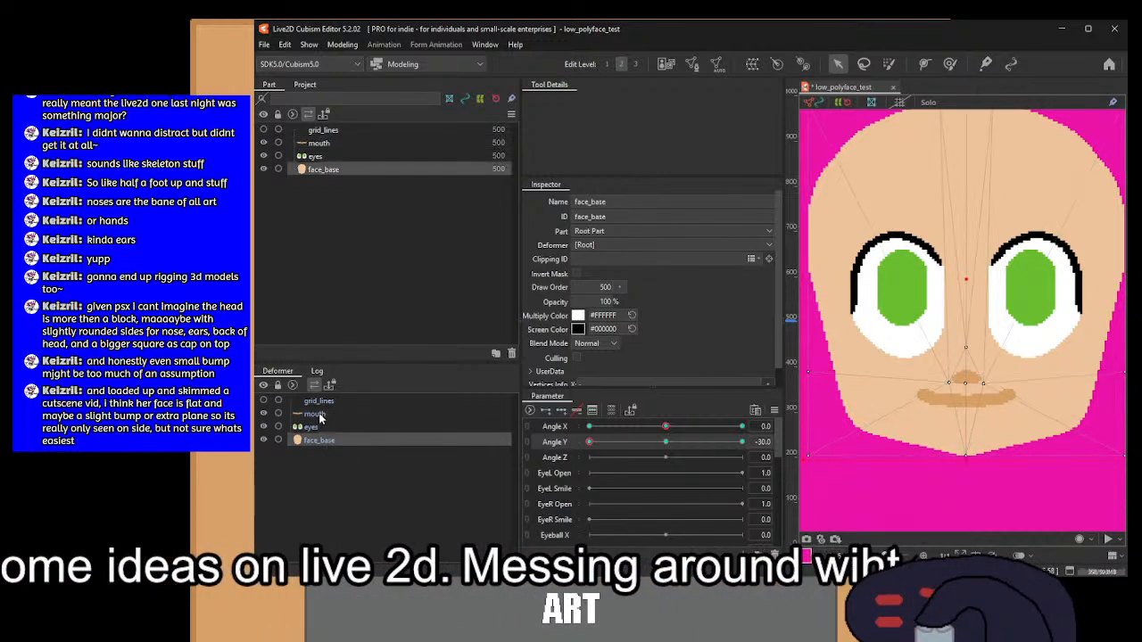
click(320, 416)
click(323, 442)
click(325, 416)
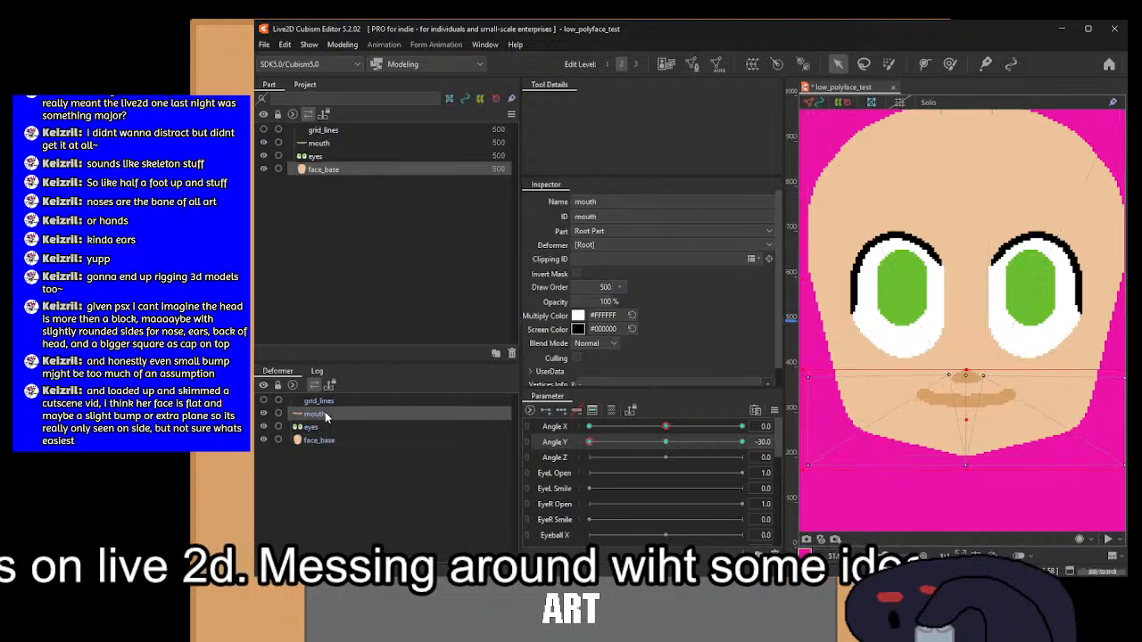
Step: Set Angle Y to 30 and move the whole face_base mesh upward
drag(592, 449, 785, 449)
click(364, 442)
scroll(876, 358, down, 2)
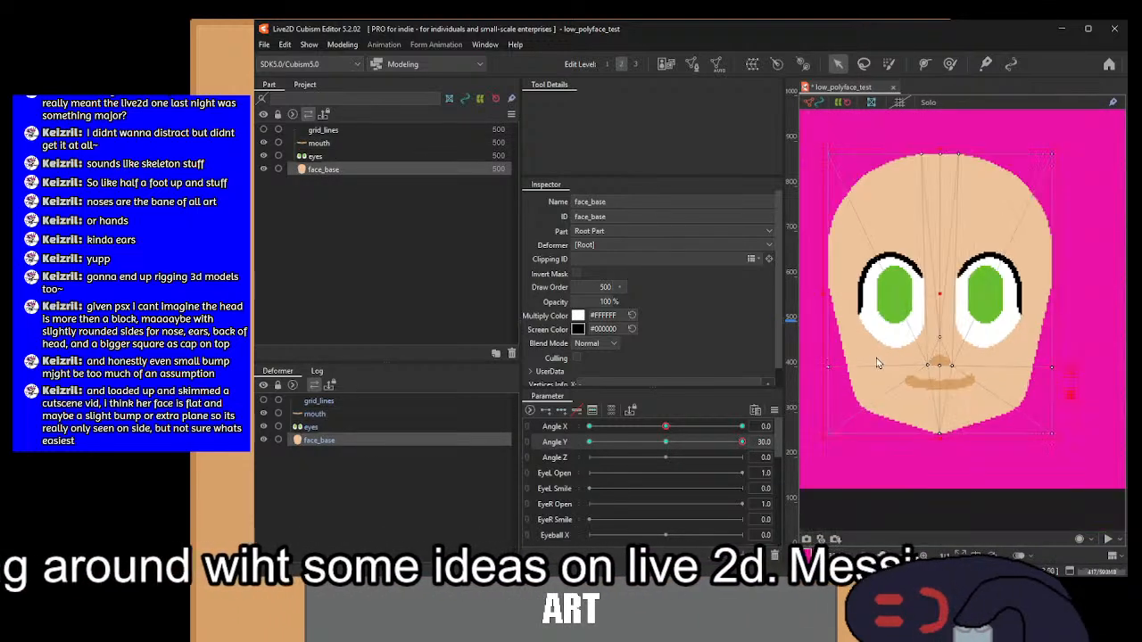
drag(963, 456, 960, 438)
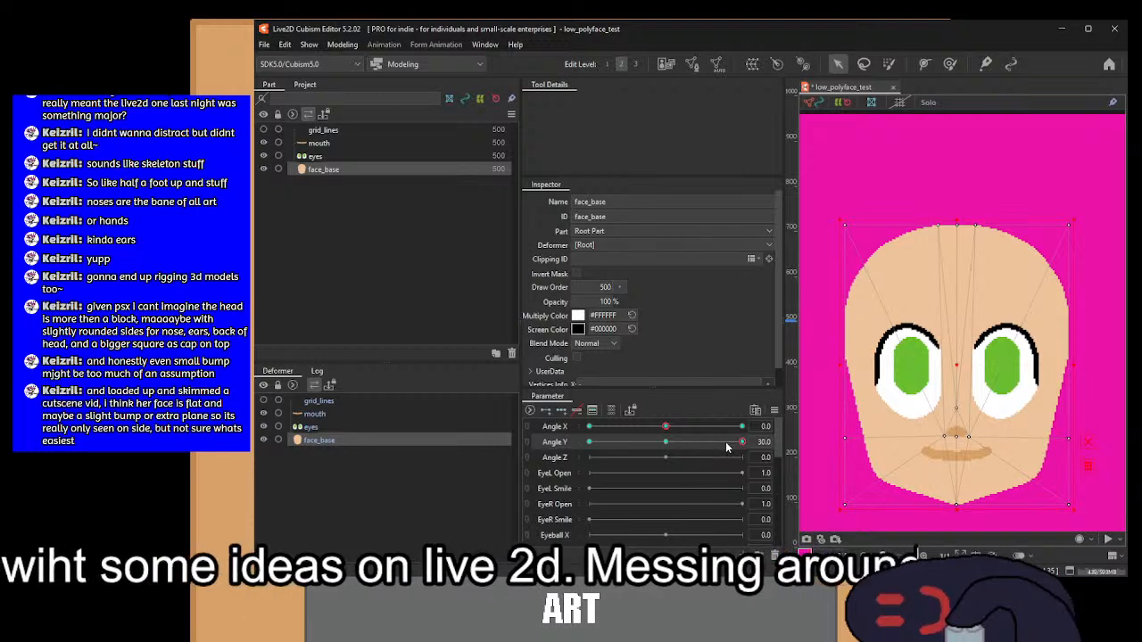
drag(737, 448, 806, 450)
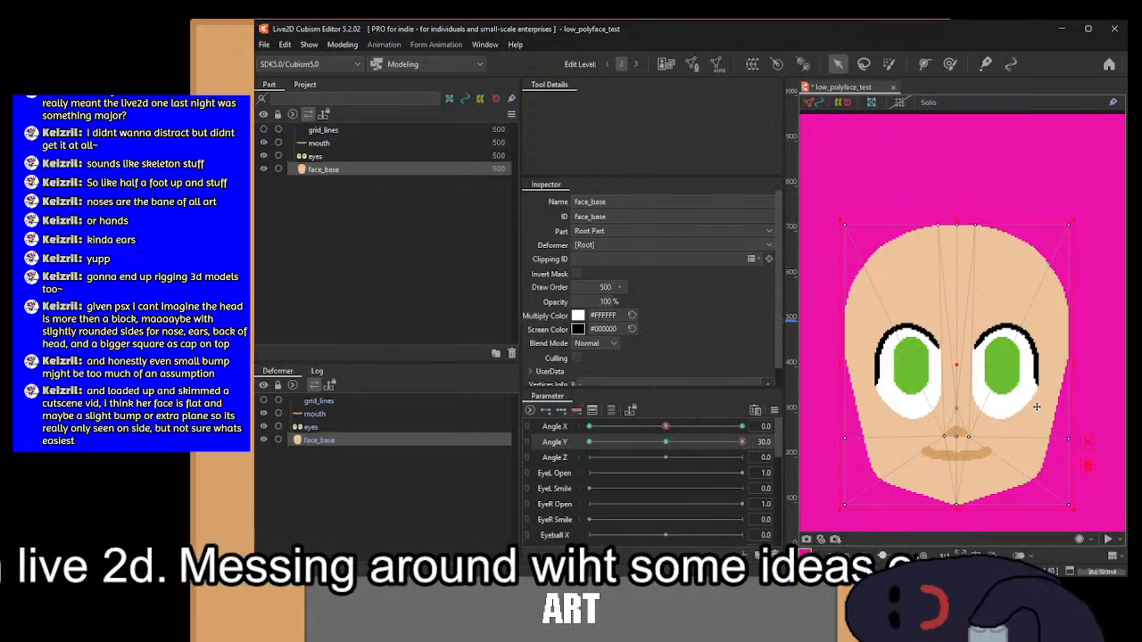
drag(953, 370, 954, 334)
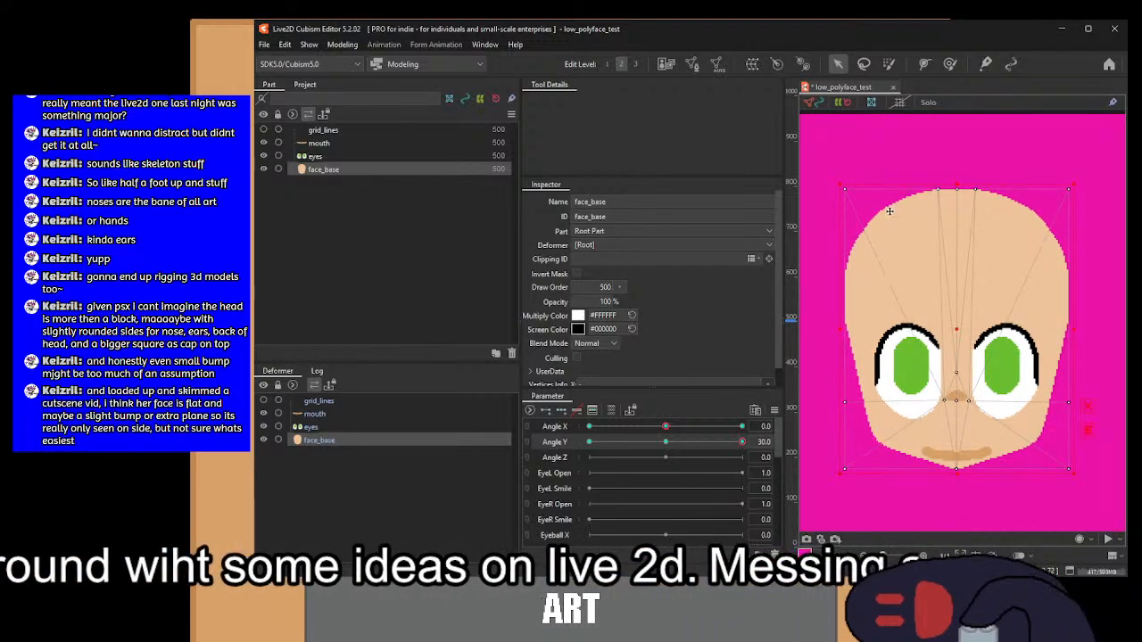
Step: Squash the face_base mesh vertically by lowering the vertices along its top edge and raising the chin vertices
drag(816, 165, 1110, 432)
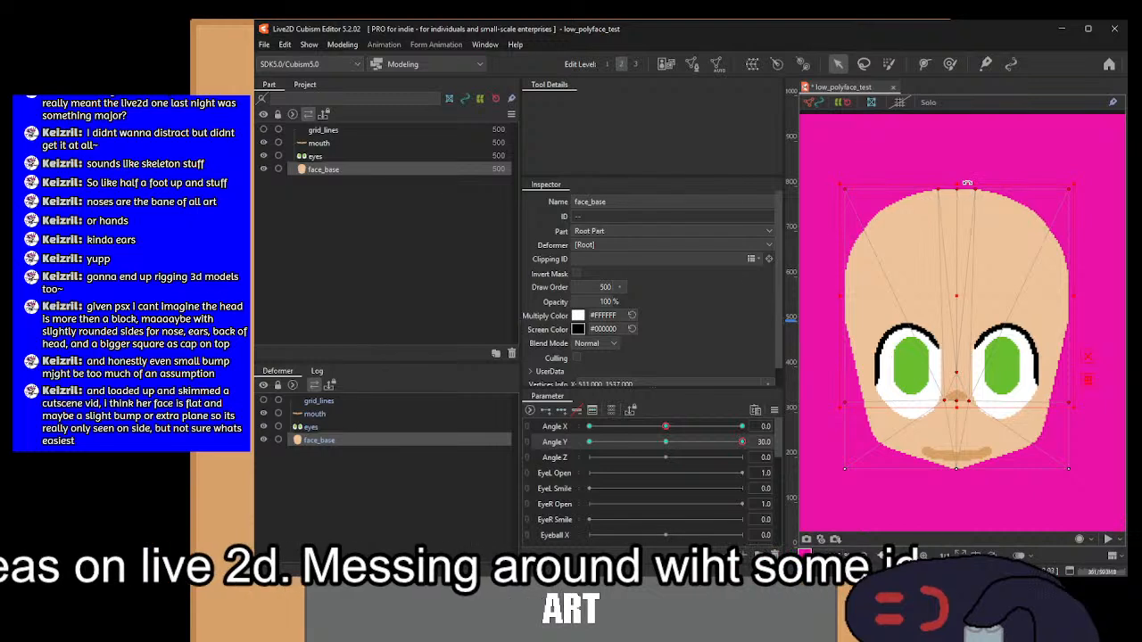
drag(958, 181, 958, 203)
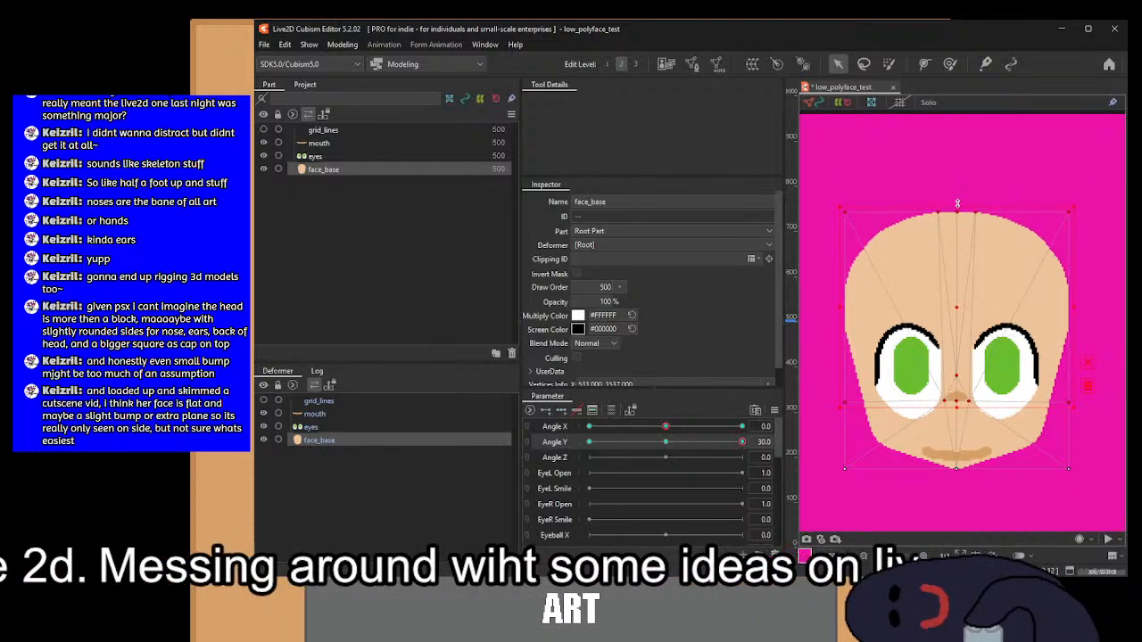
drag(968, 444, 973, 410)
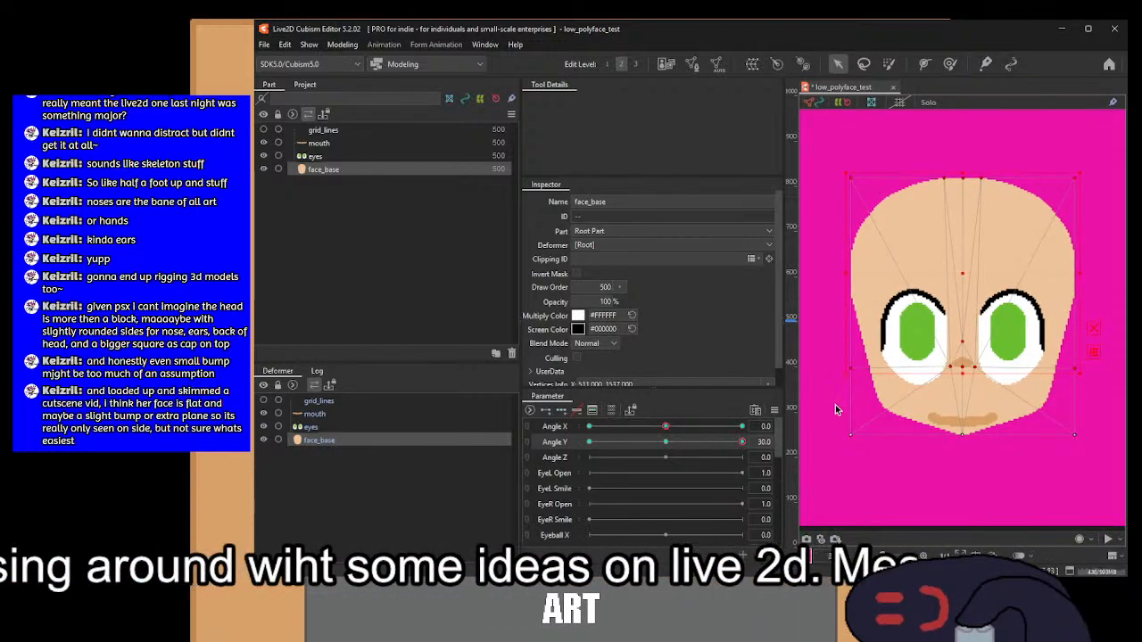
drag(835, 409, 1097, 484)
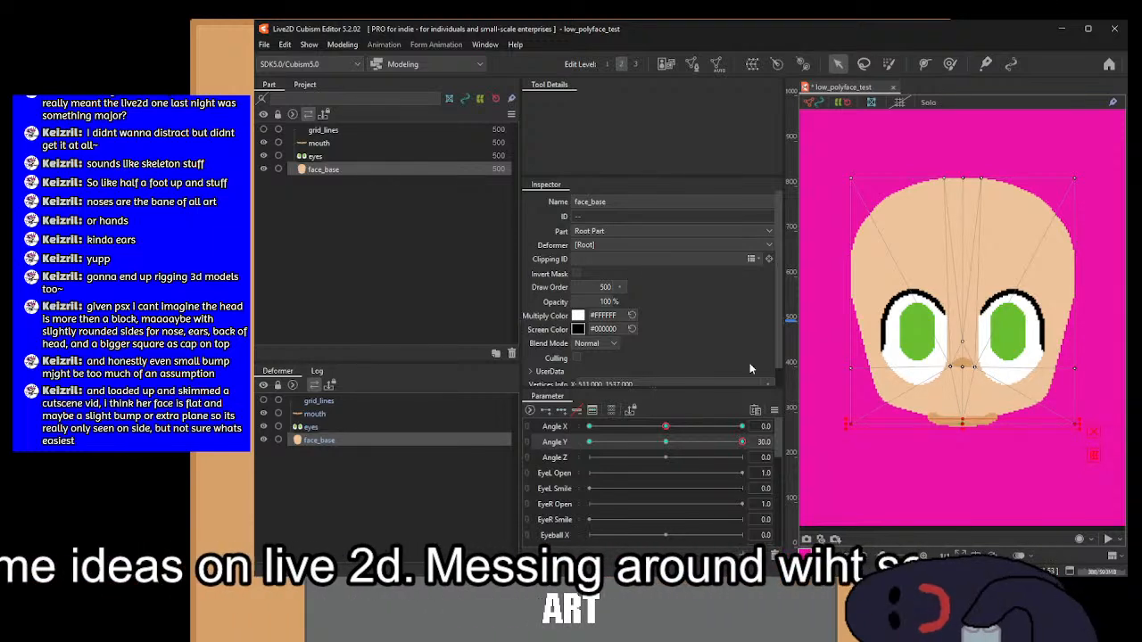
scroll(1008, 369, up, 2)
drag(925, 323, 940, 345)
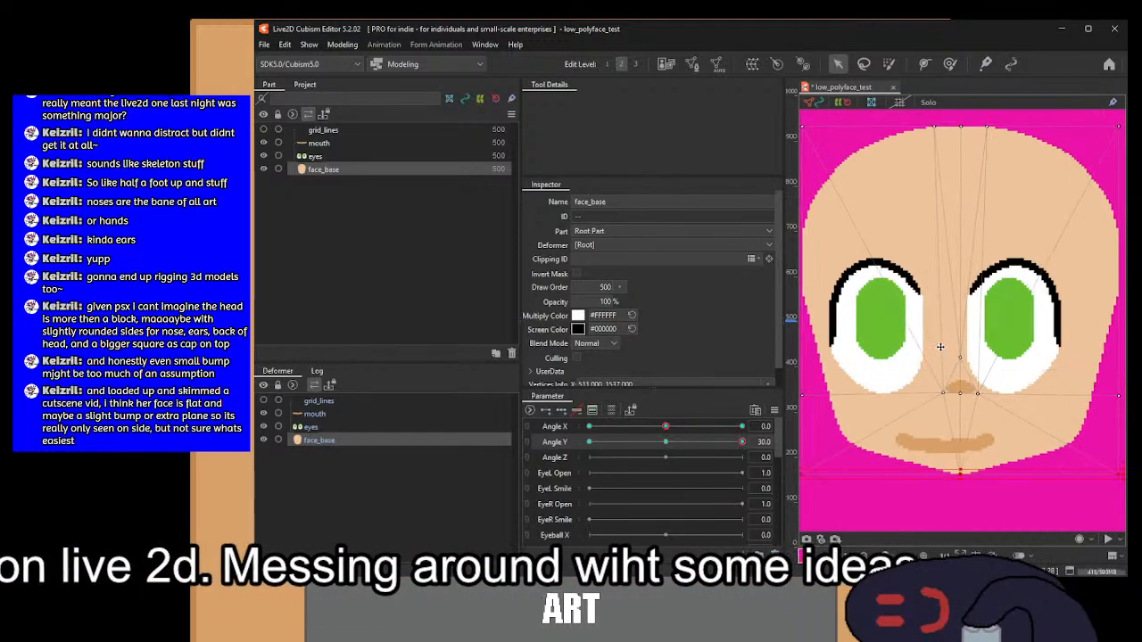
key(ctrl+z)
click(940, 502)
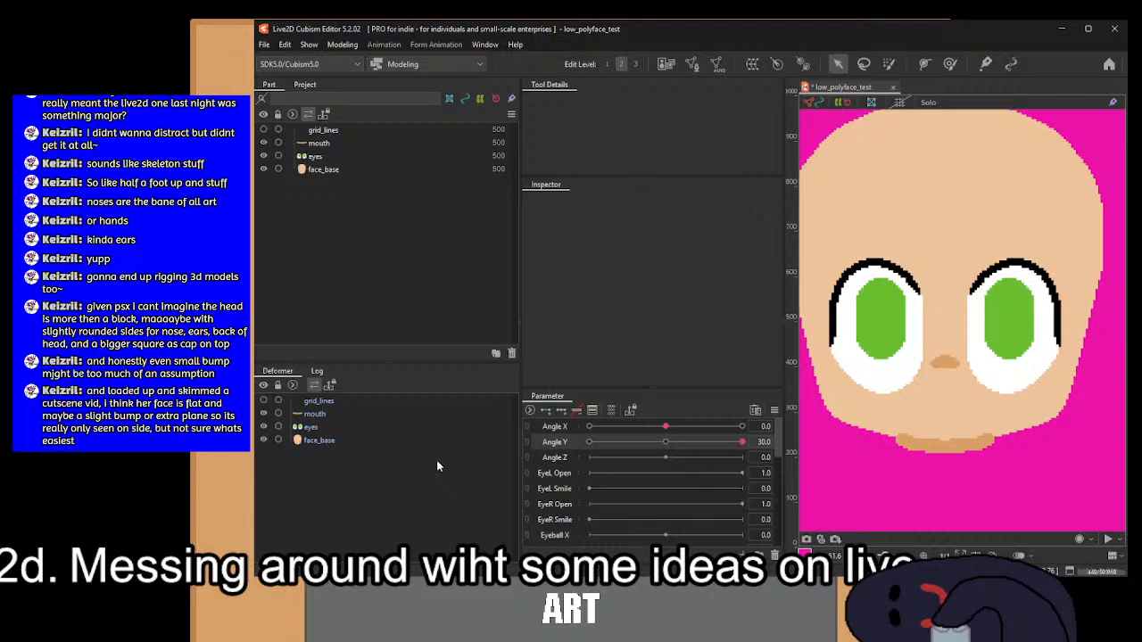
Step: Raise the four face_base vertices around the nose so the nose sits higher between the eyes
click(345, 440)
scroll(941, 369, up, 3)
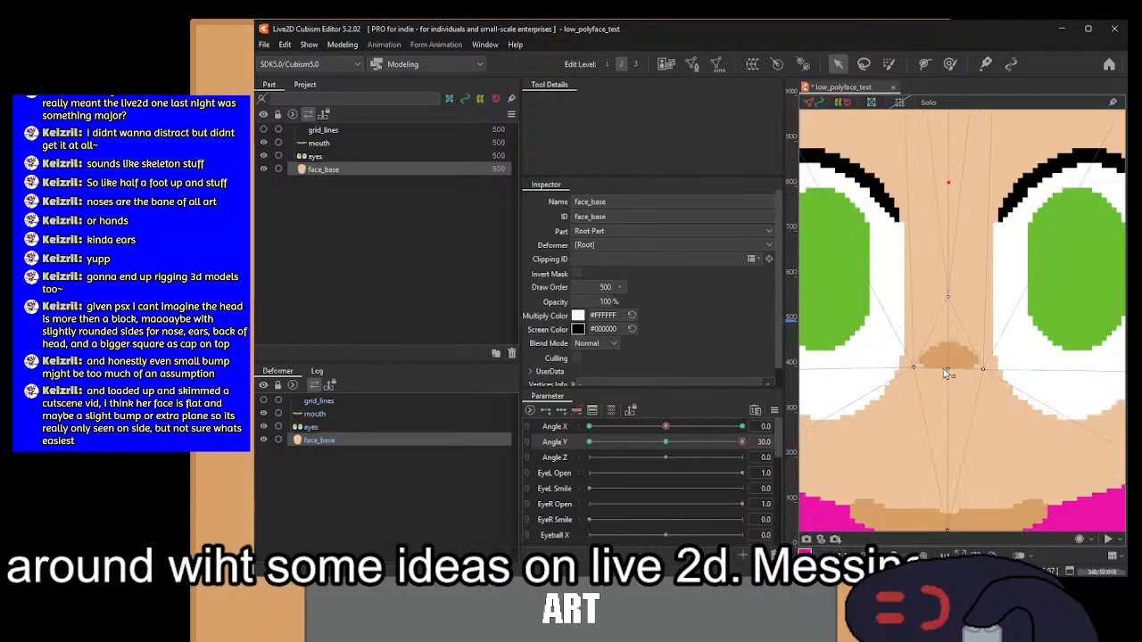
click(947, 297)
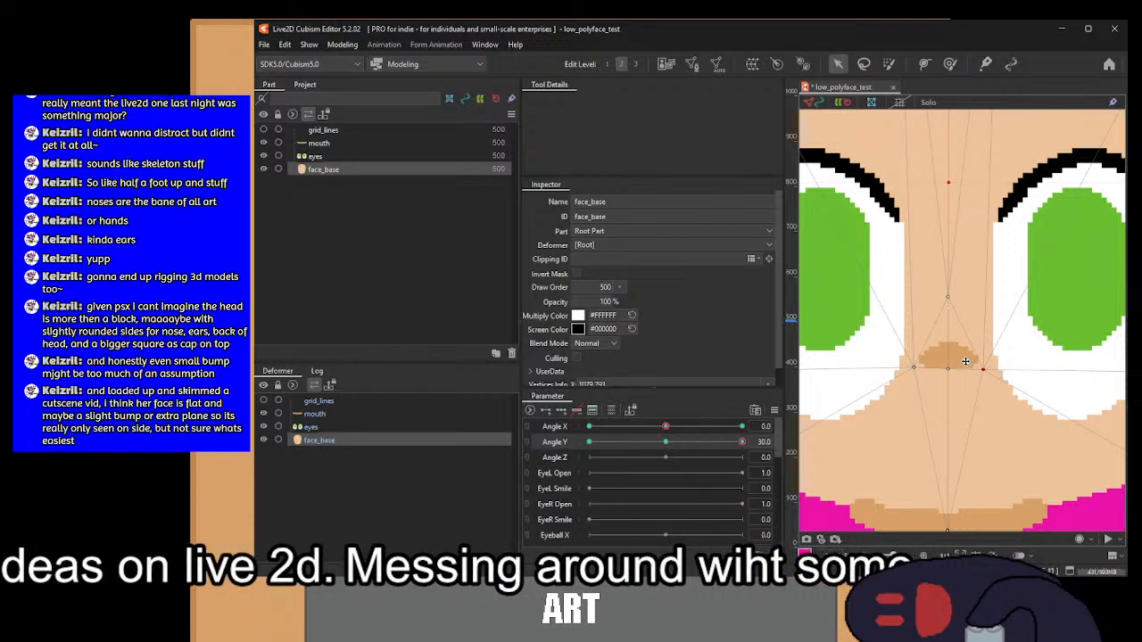
shift+click(949, 369)
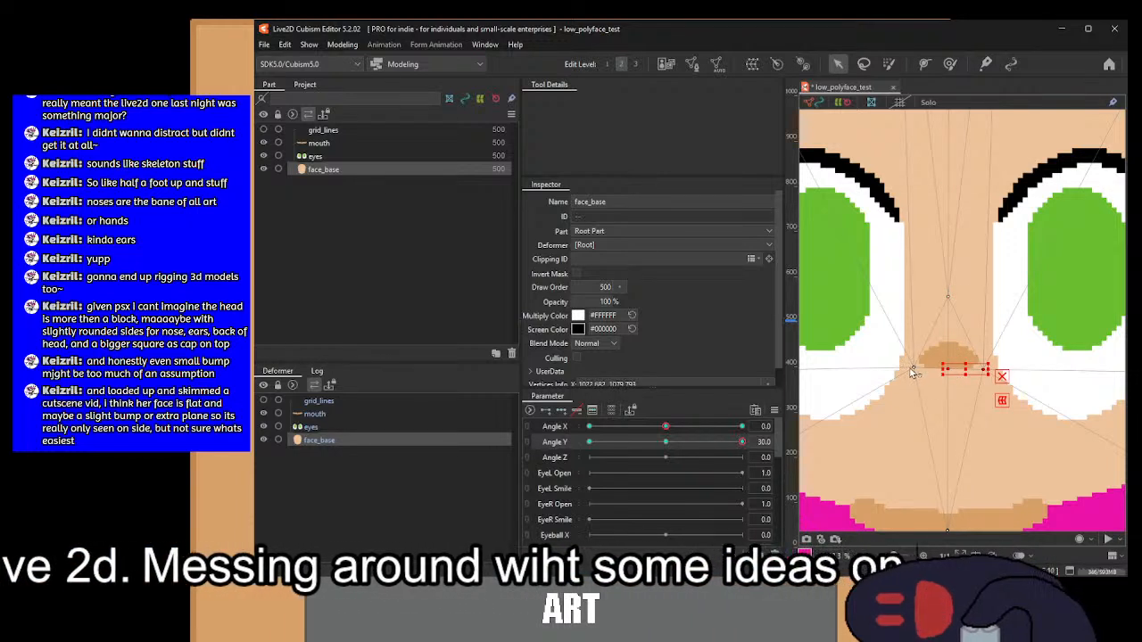
shift+click(913, 367)
shift+click(948, 296)
drag(949, 339, 951, 303)
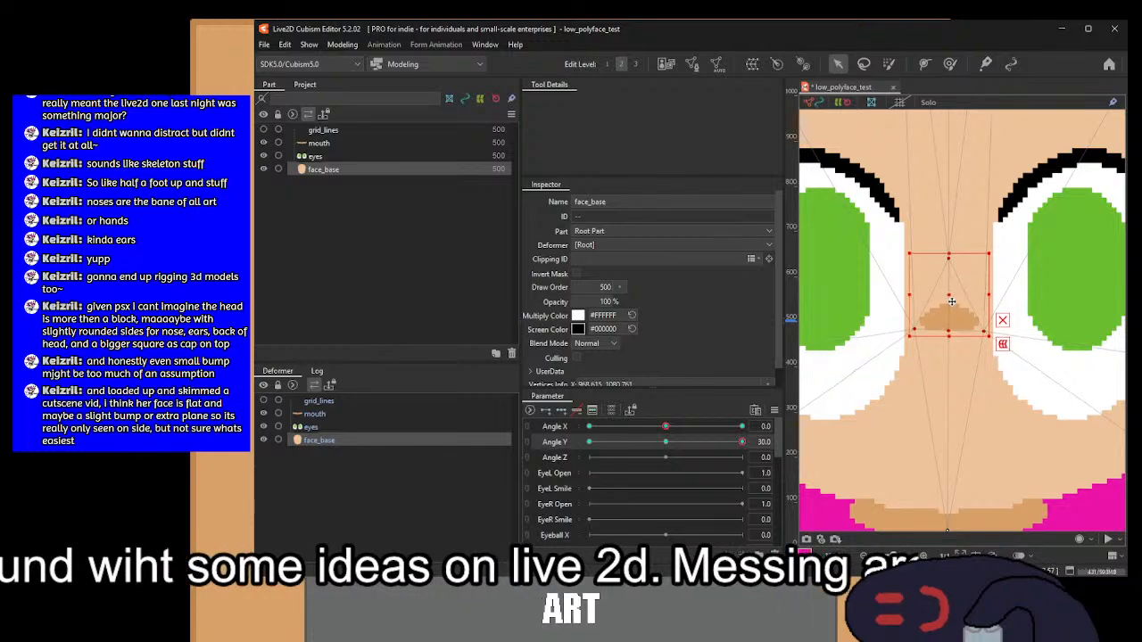
scroll(972, 342, down, 2)
scroll(992, 409, down, 3)
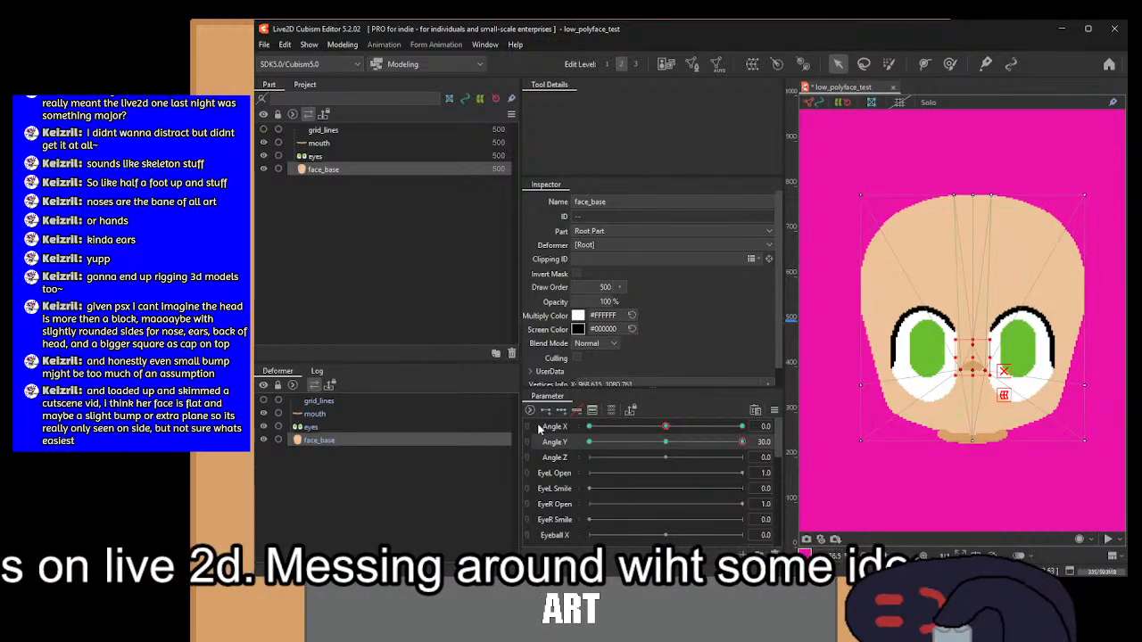
Step: Move the whole eyes mesh up at Angle Y 30, fine-tuning its height against the face_base mesh
click(334, 426)
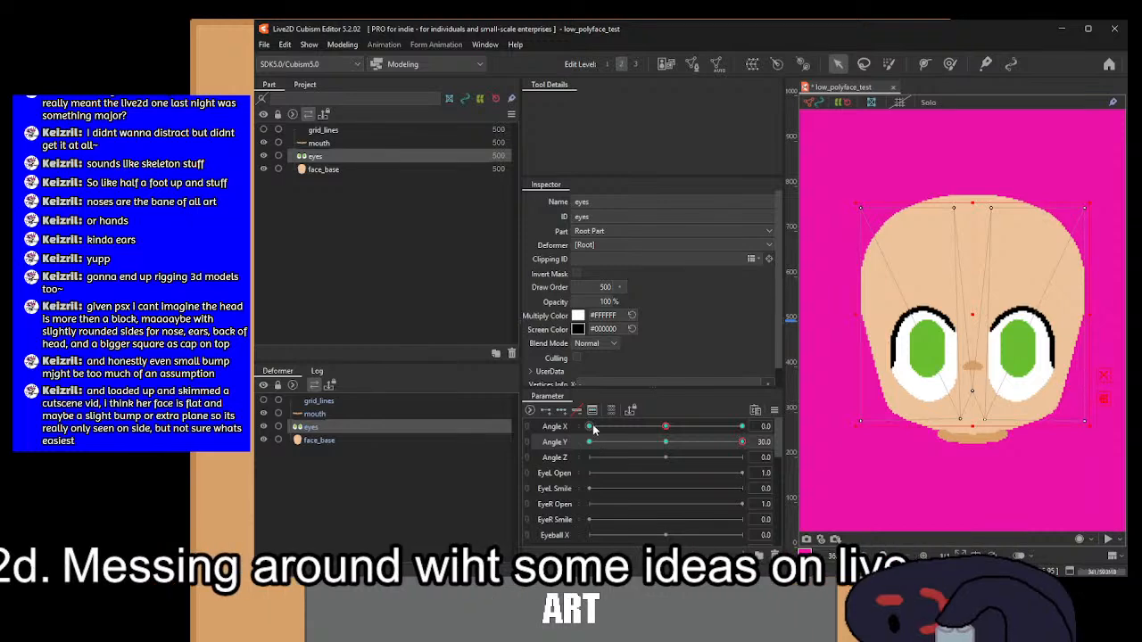
scroll(908, 377, up, 2)
drag(983, 381, 969, 419)
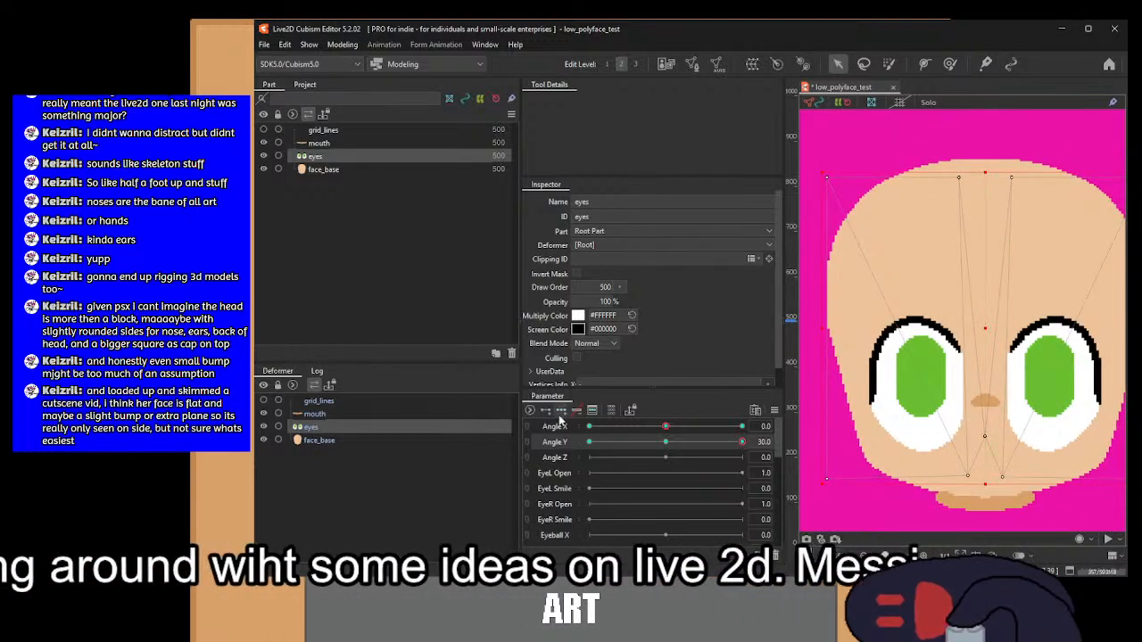
drag(985, 329, 987, 301)
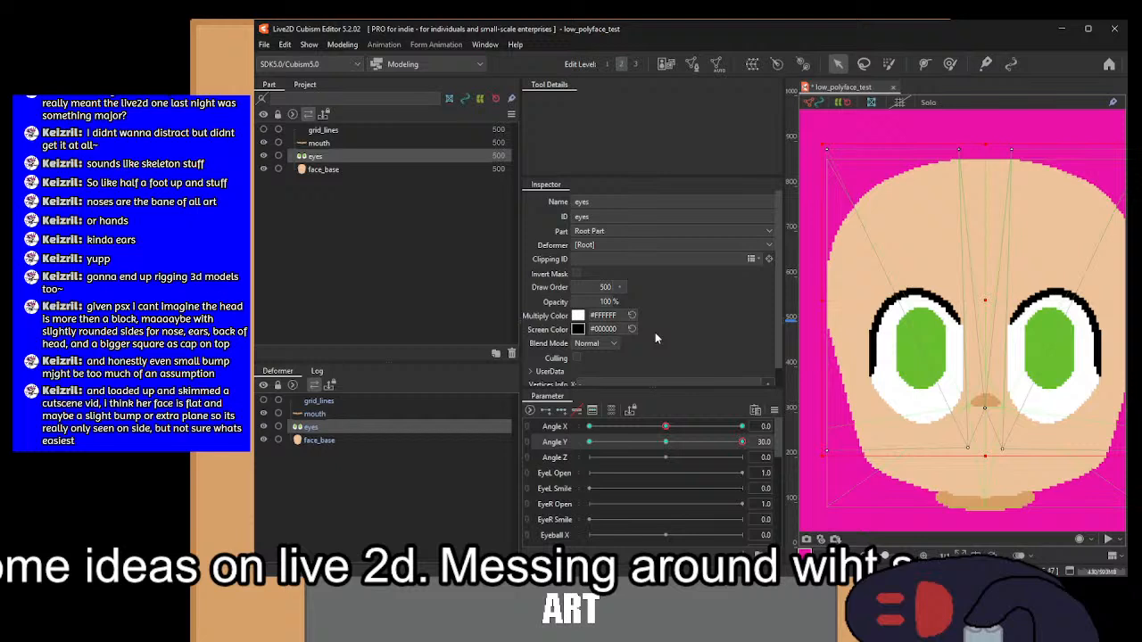
click(339, 441)
click(338, 429)
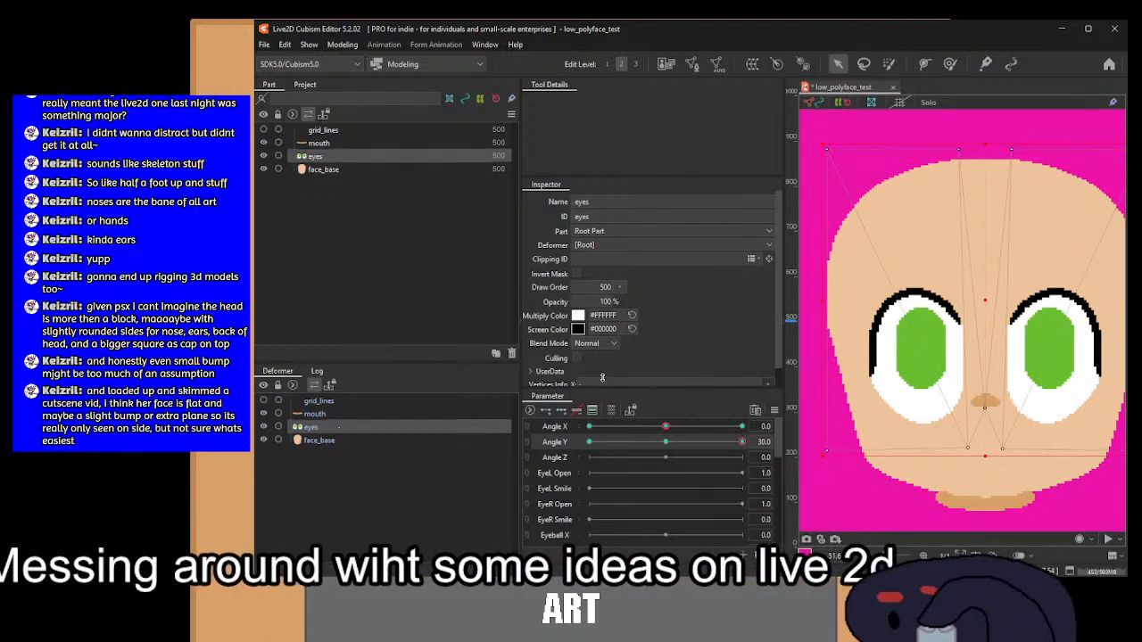
drag(988, 298, 988, 304)
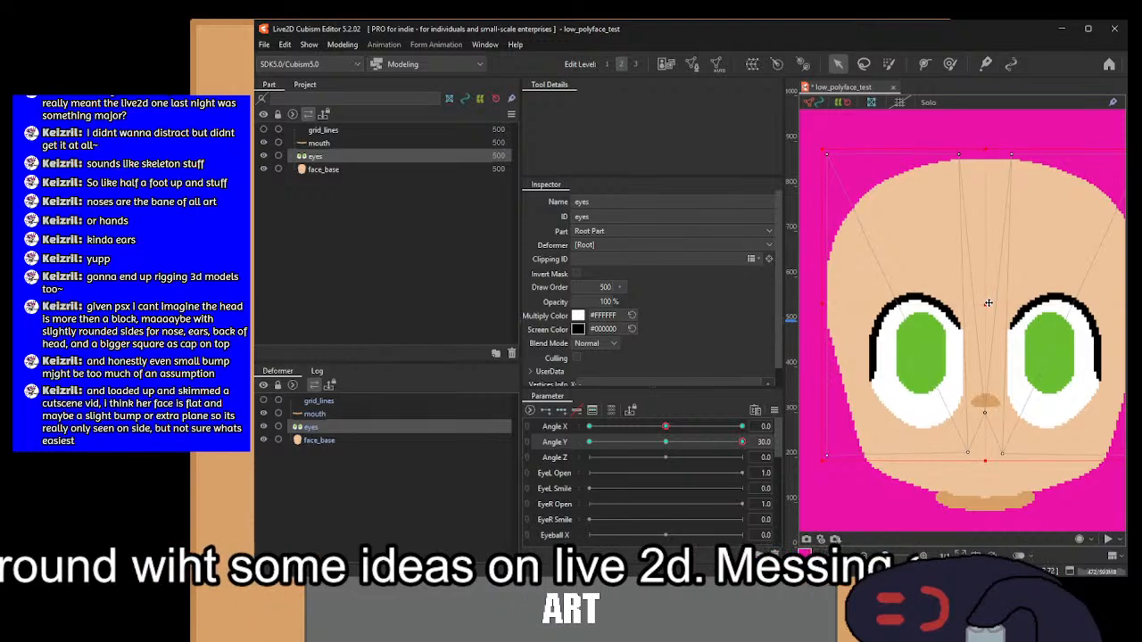
click(331, 440)
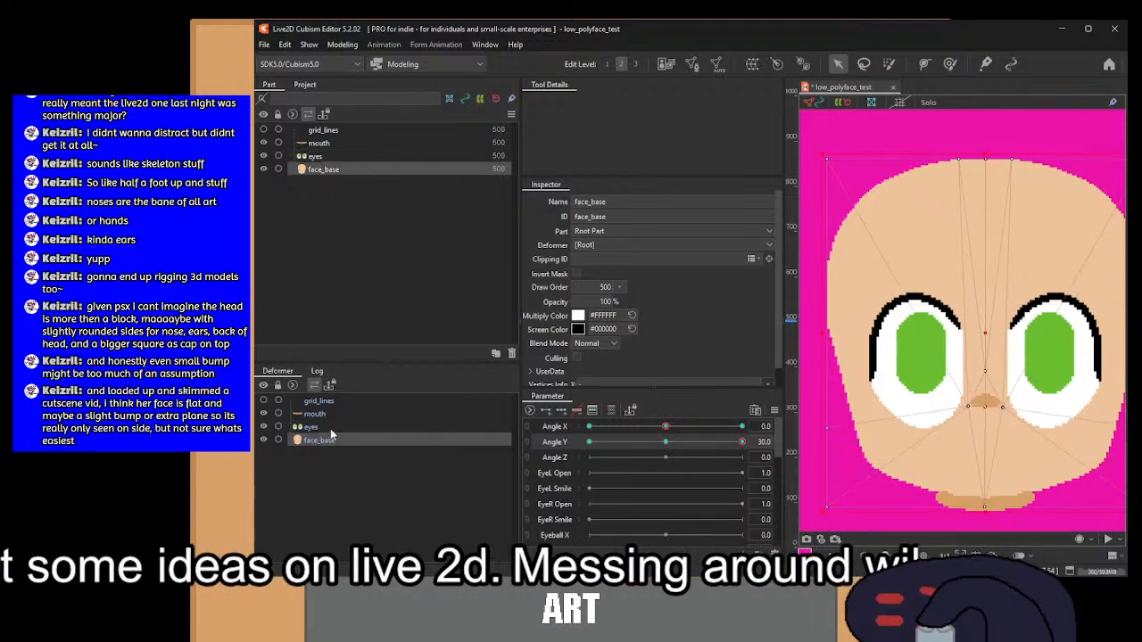
click(330, 426)
click(333, 440)
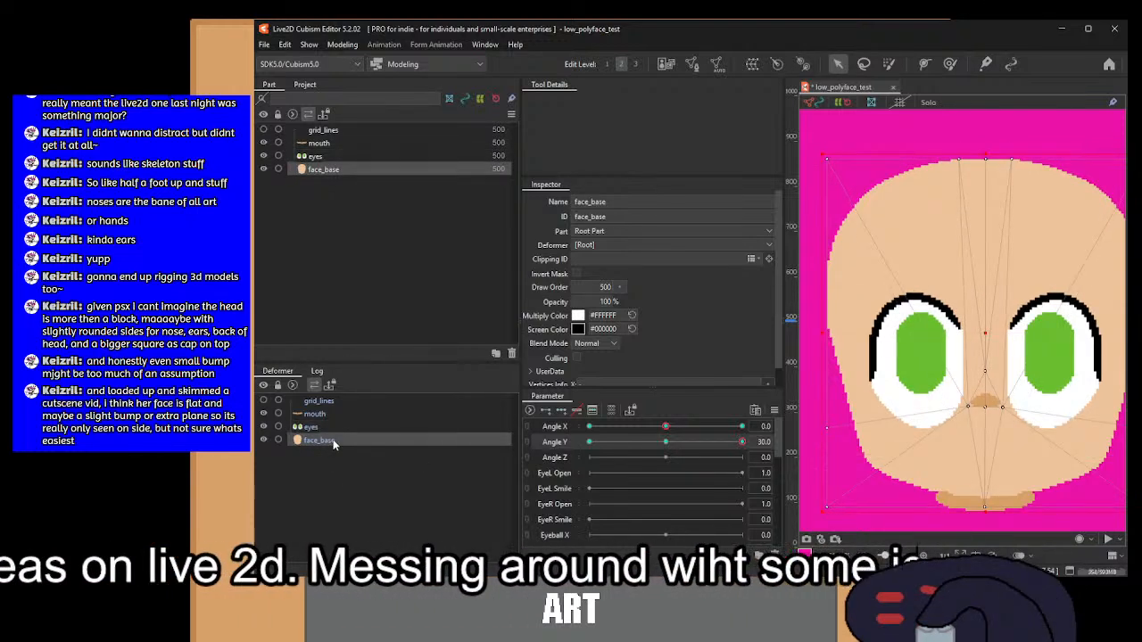
click(328, 426)
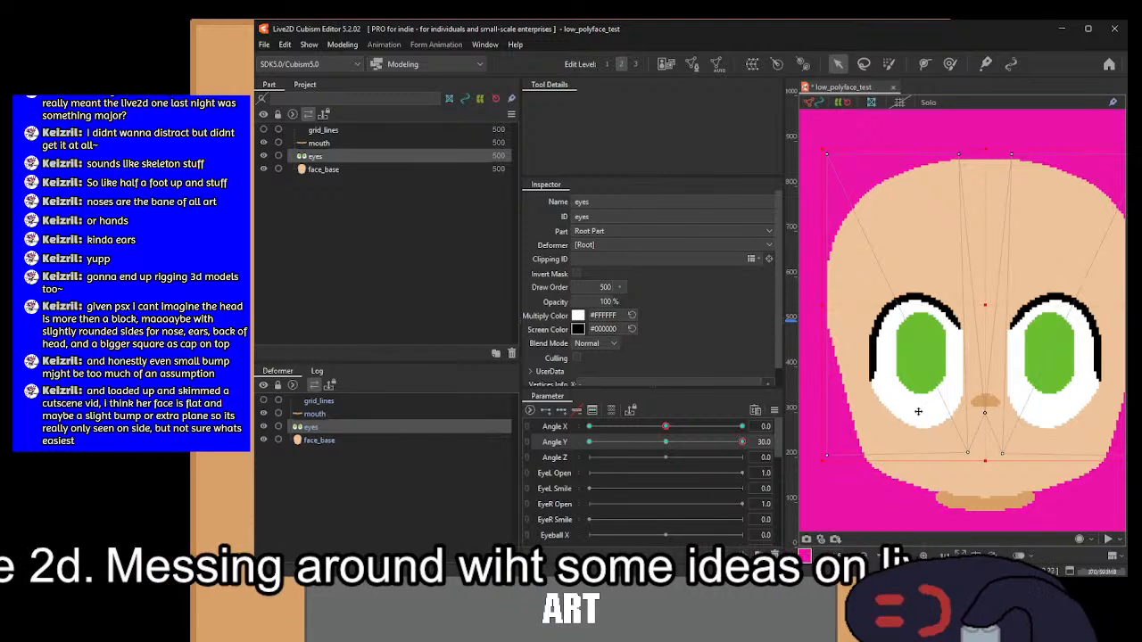
Step: Select the lower vertices of the eyes mesh, including the one below the nose, and move them up together
scroll(906, 417, down, 2)
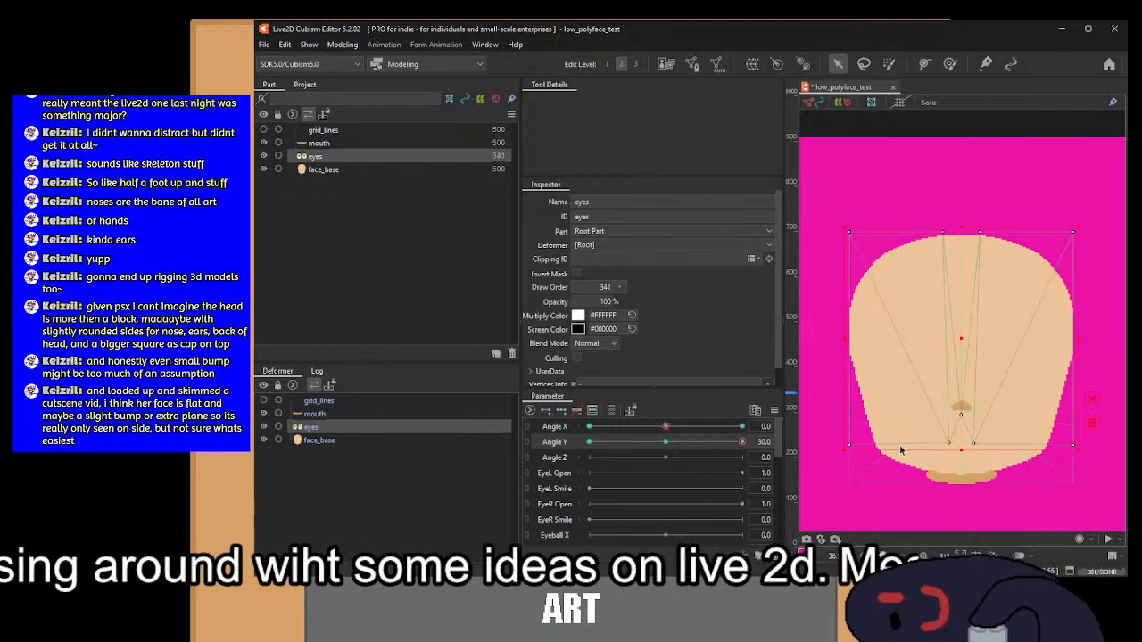
click(850, 445)
shift+click(950, 442)
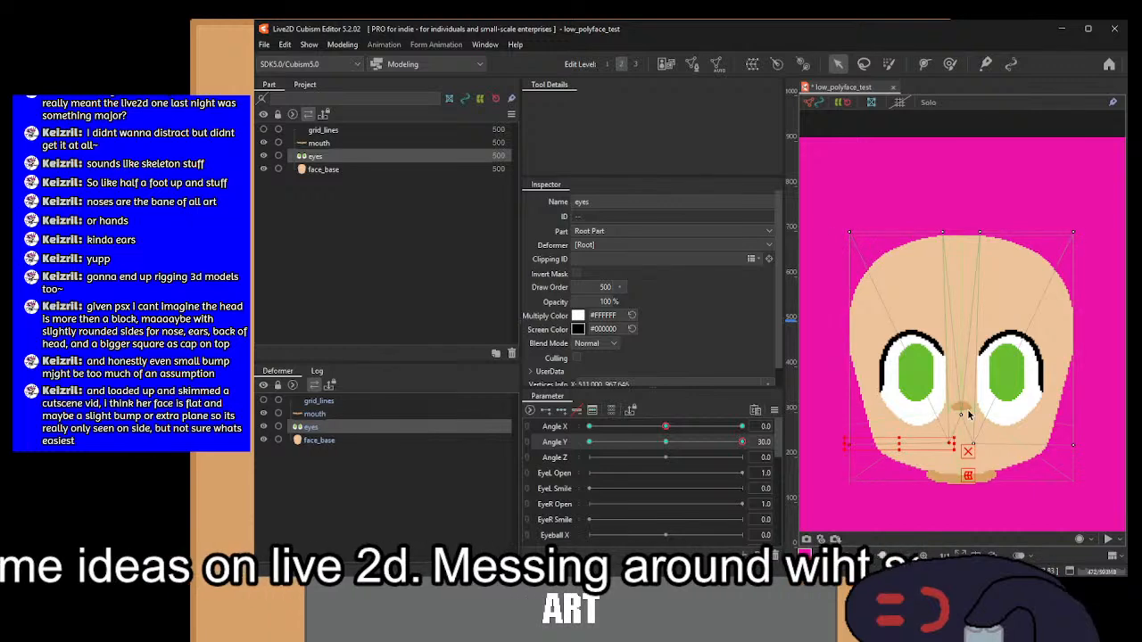
shift+click(964, 416)
scroll(980, 444, up, 5)
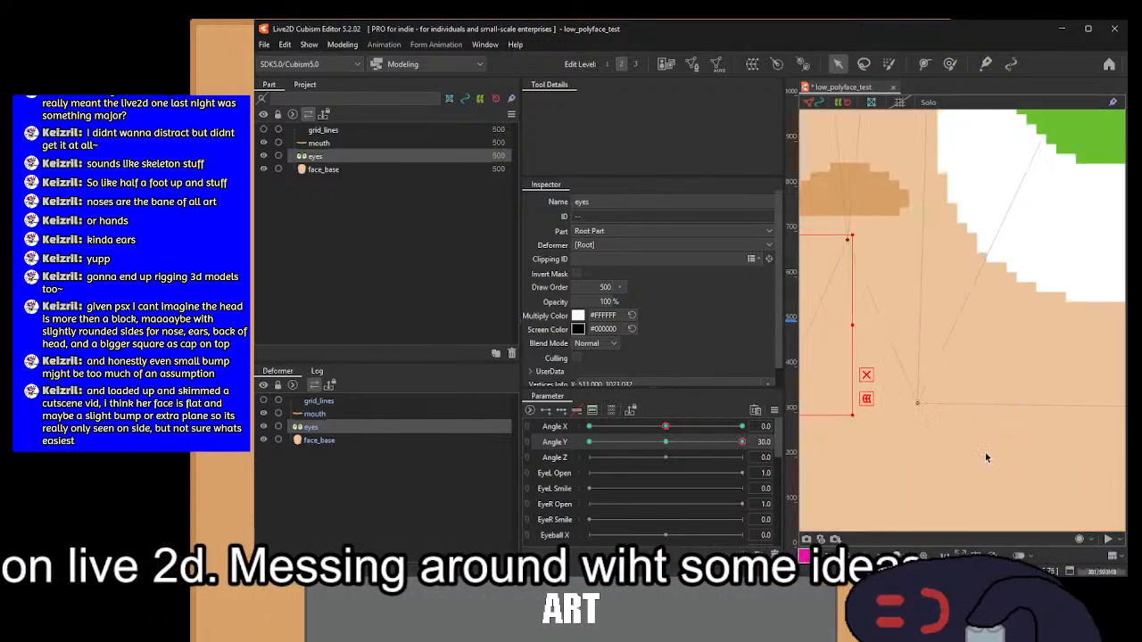
scroll(996, 403, down, 4)
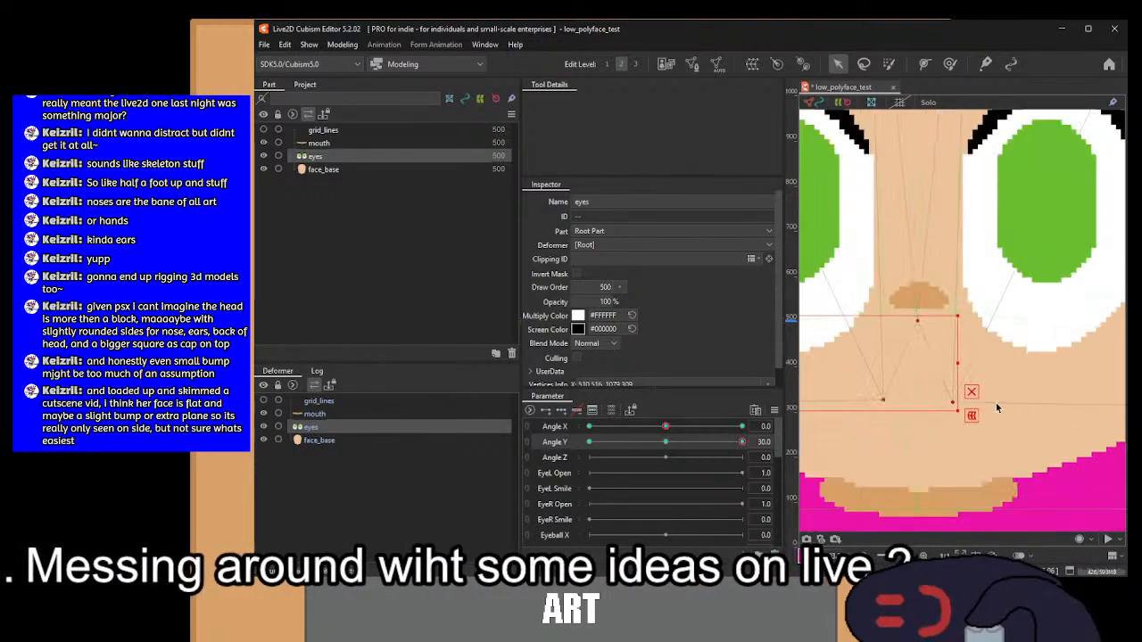
drag(1070, 405, 934, 410)
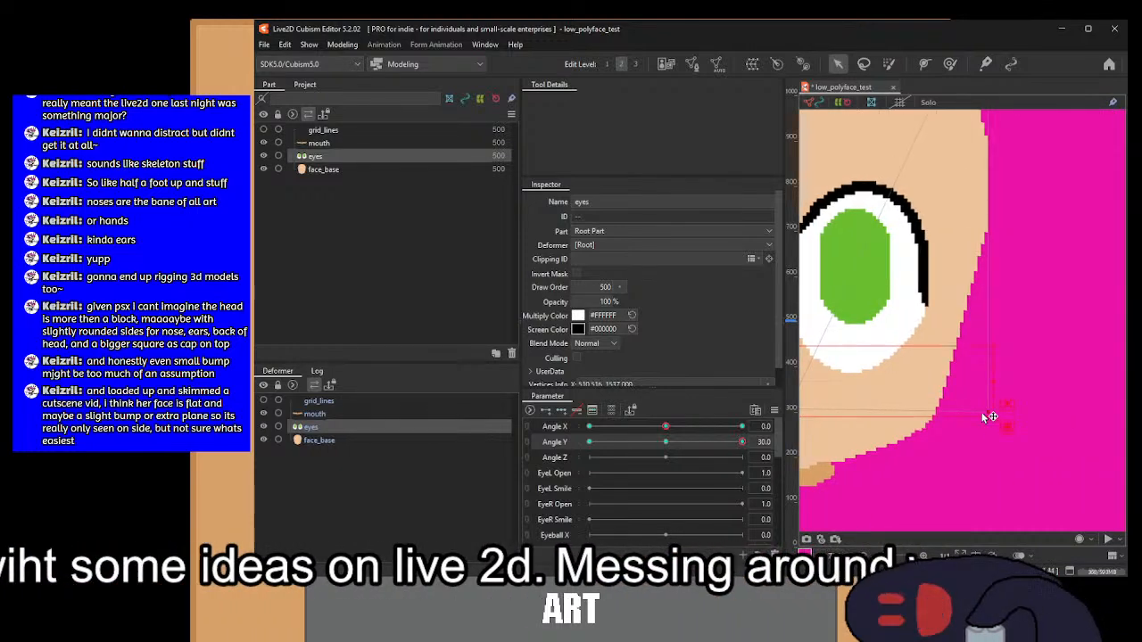
scroll(985, 413, down, 4)
scroll(914, 396, up, 3)
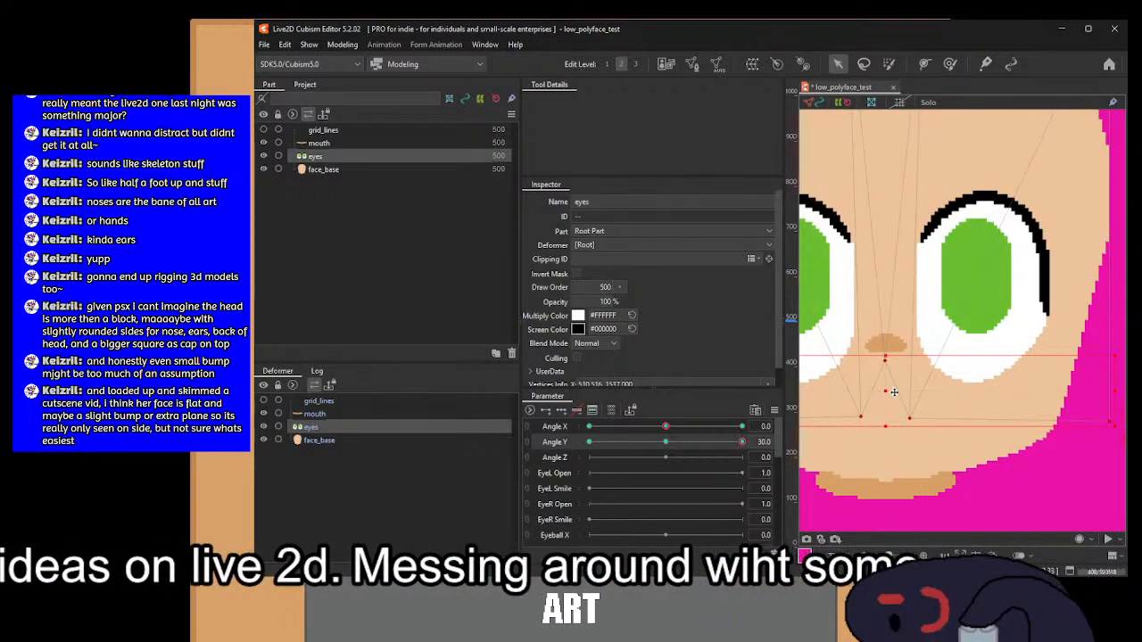
drag(894, 392, 893, 337)
scroll(893, 337, down, 3)
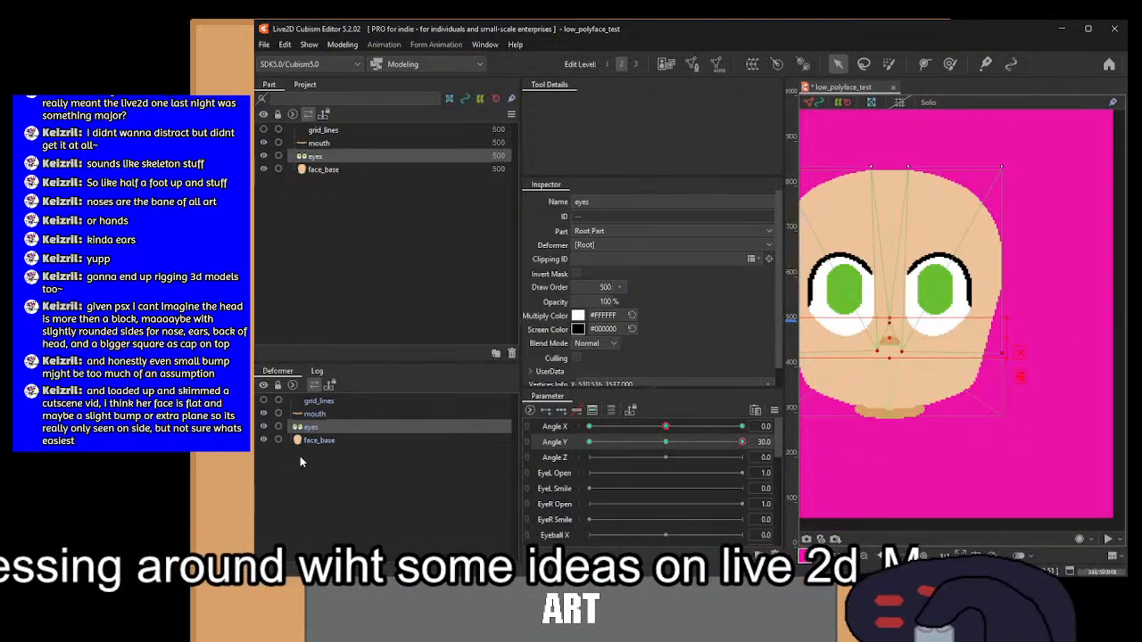
Step: Lower the bottom-edge vertices of the eyes mesh, including the one below the nose, and check their alignment against the face_base mesh
click(347, 438)
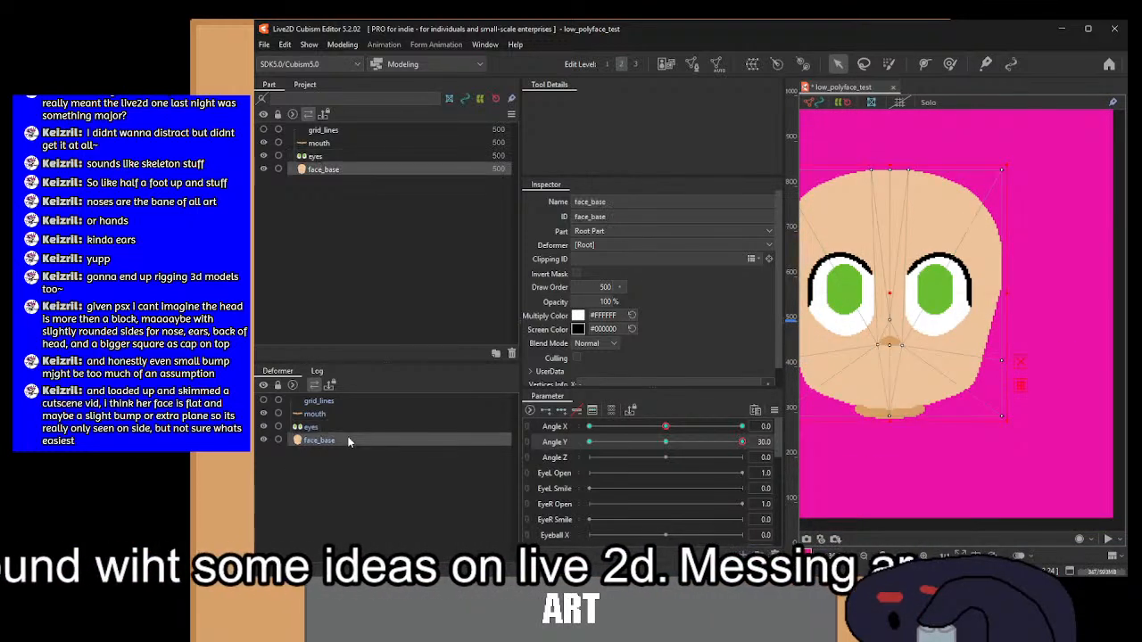
click(345, 431)
click(346, 441)
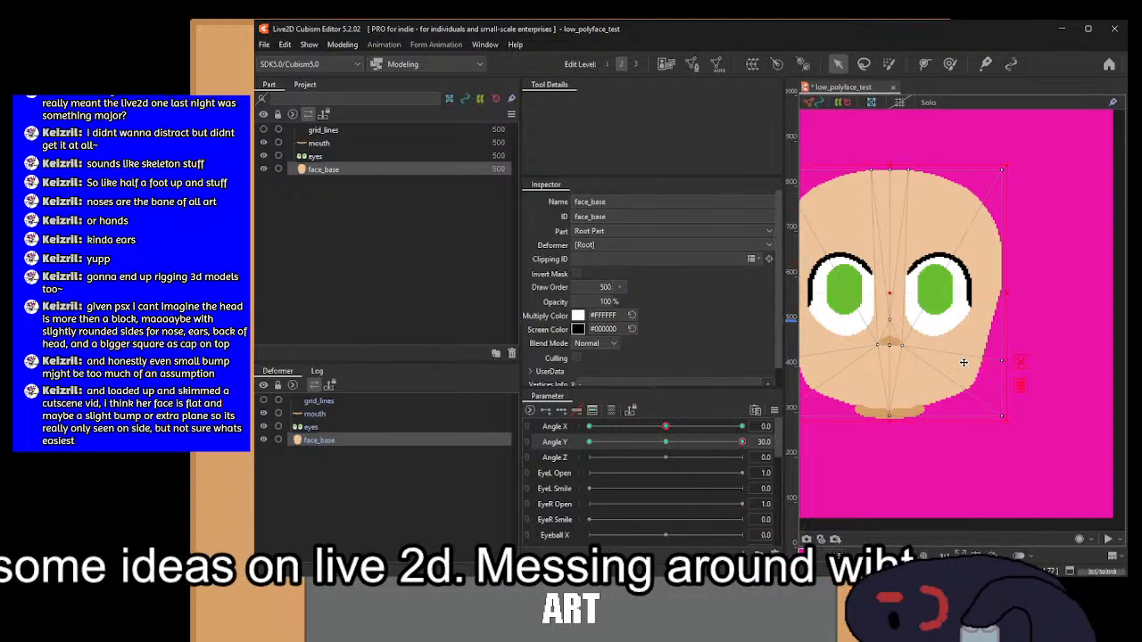
click(346, 428)
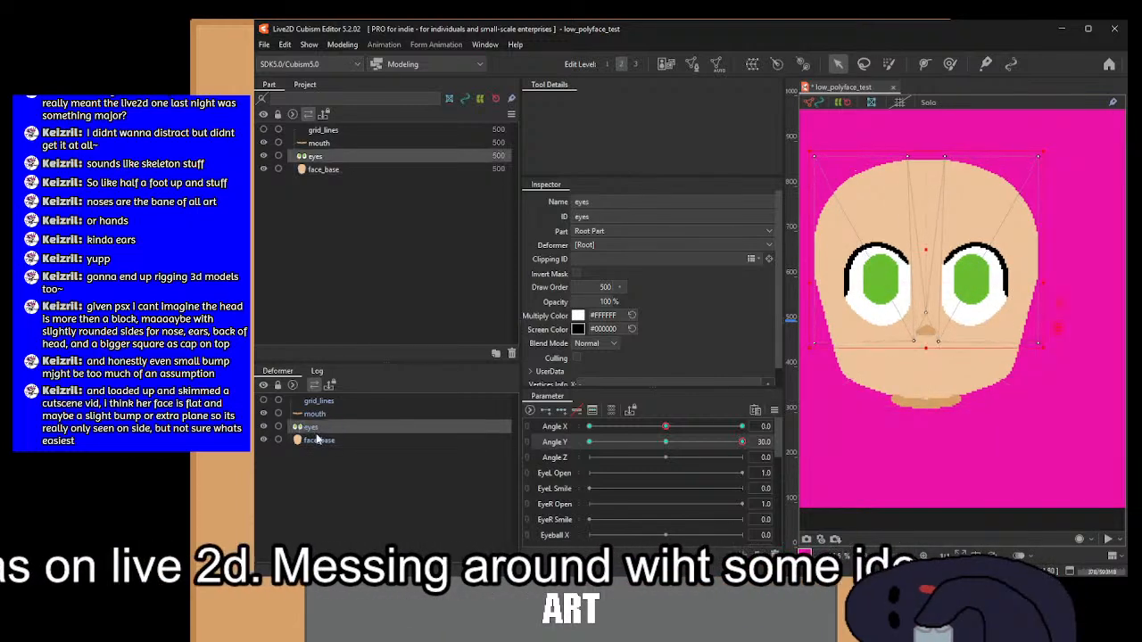
drag(790, 361, 790, 361)
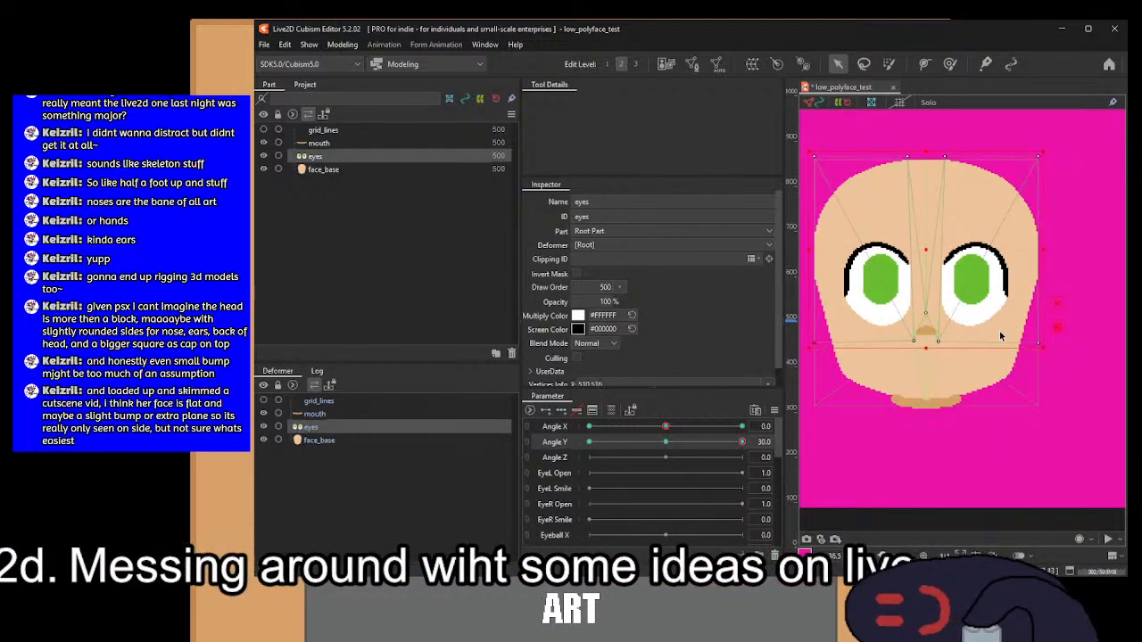
drag(1018, 328, 1062, 363)
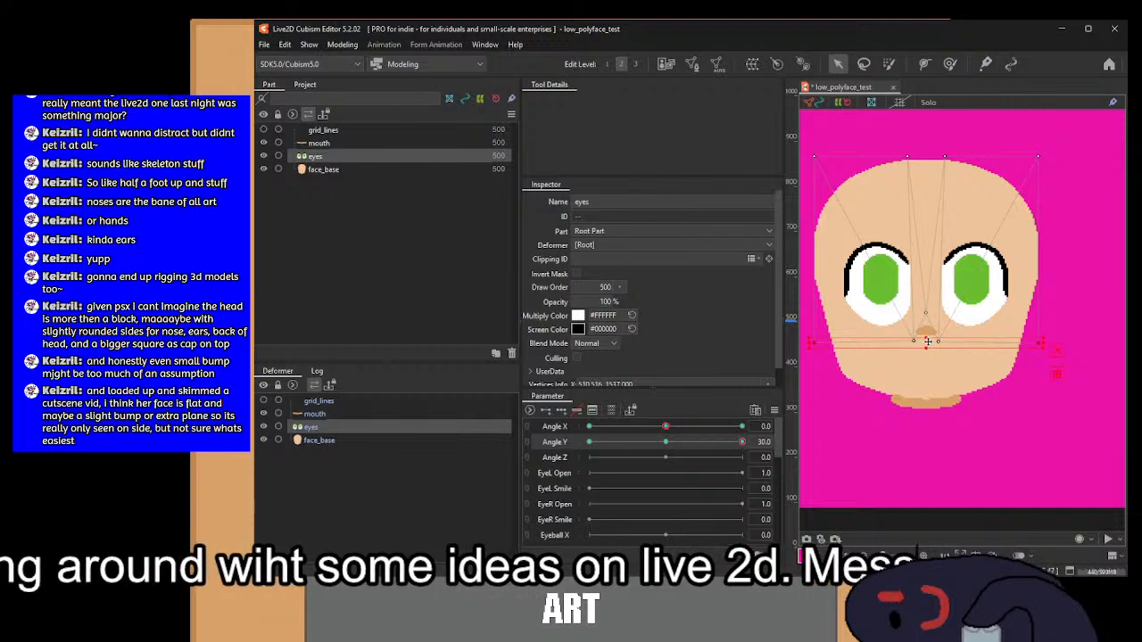
drag(928, 341, 926, 351)
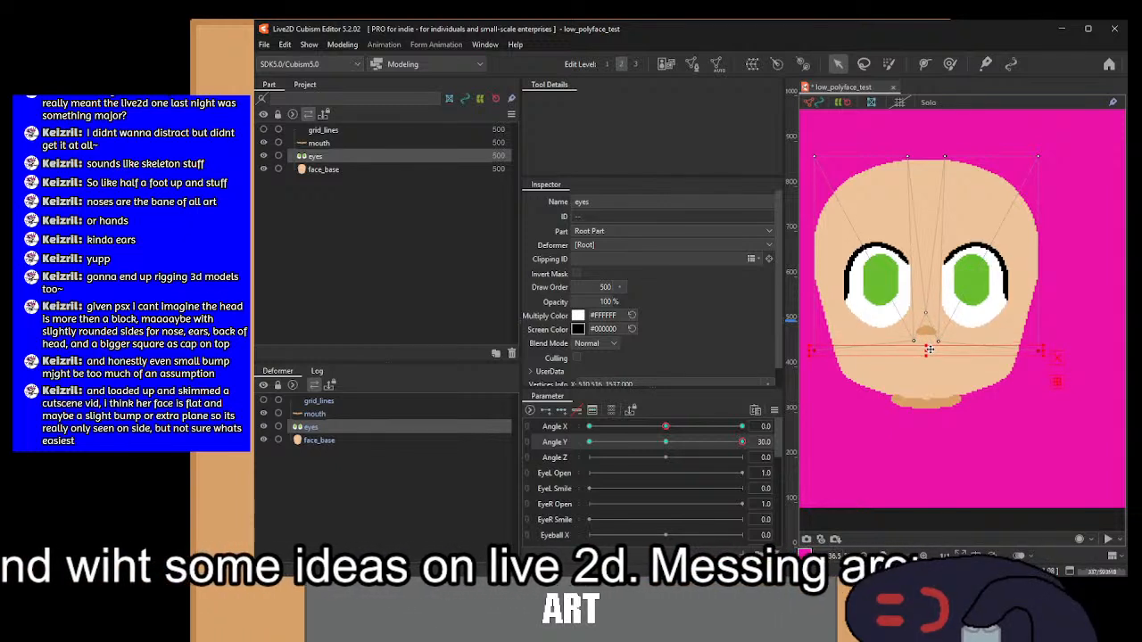
click(343, 439)
click(335, 427)
click(339, 440)
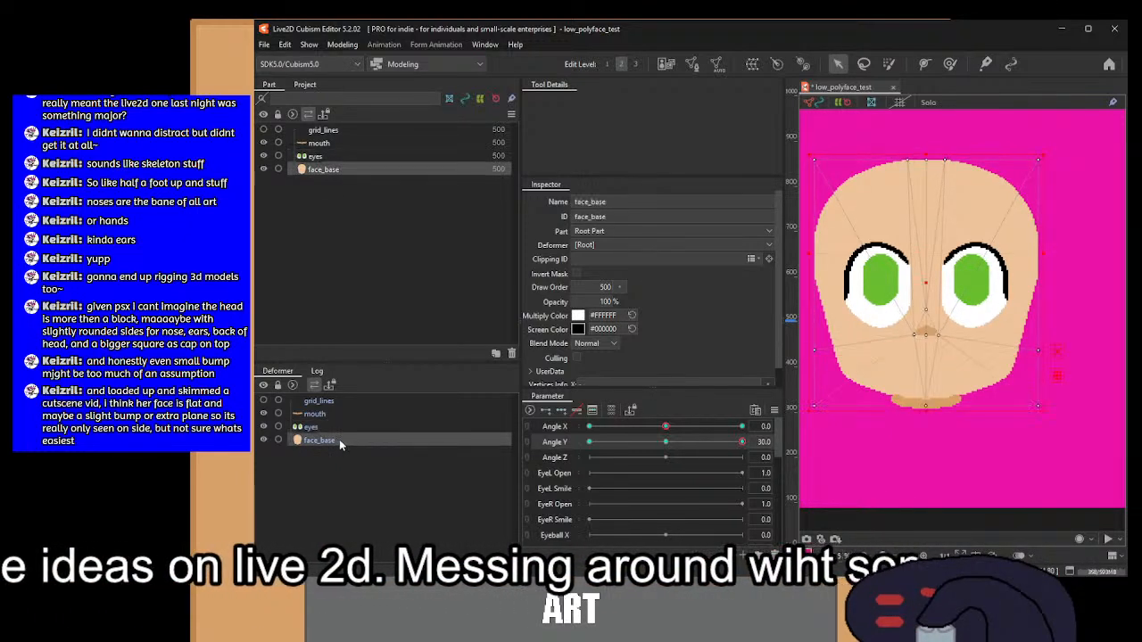
click(337, 428)
click(334, 443)
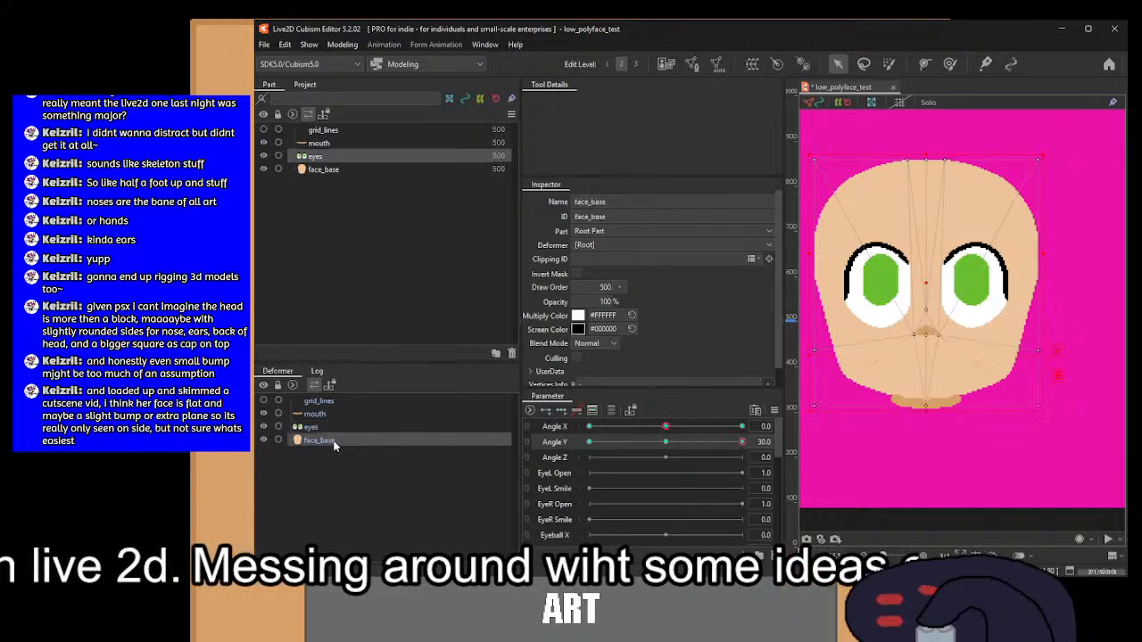
click(326, 428)
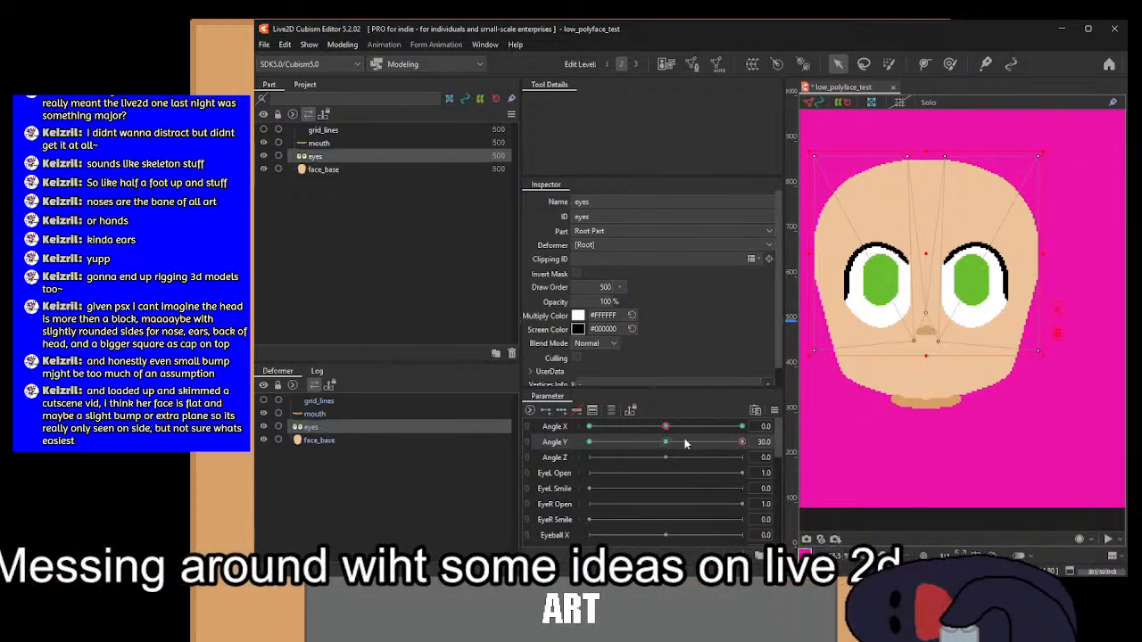
Step: Move the whole mouth mesh up at Angle Y 30 so the mouth sits just below the nose, as in the neutral pose
click(318, 415)
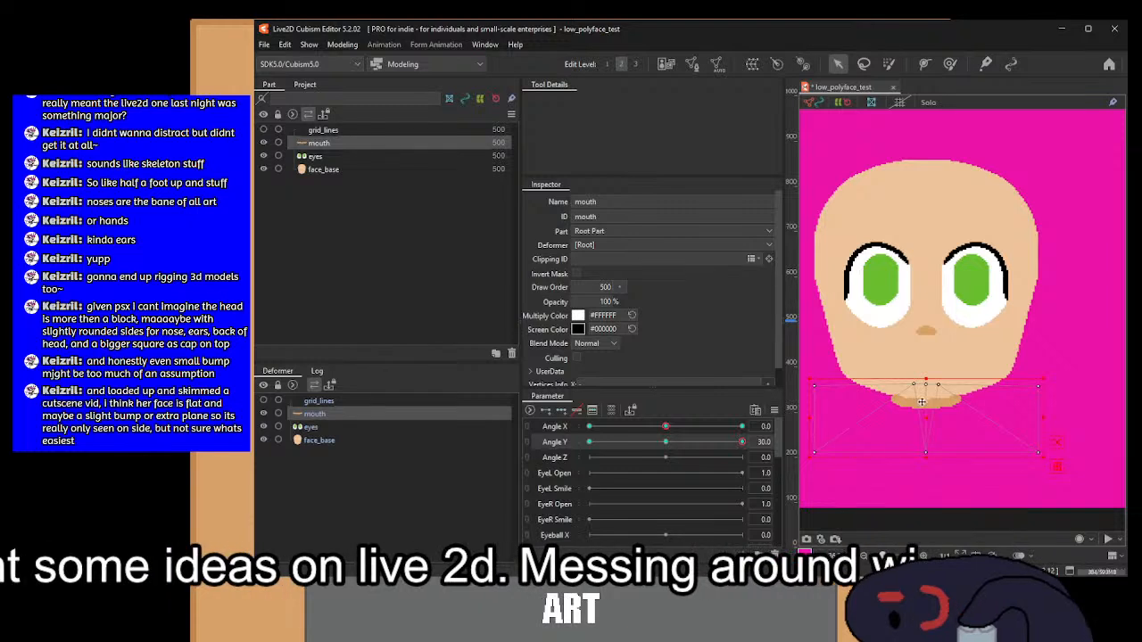
scroll(922, 402, up, 2)
click(667, 444)
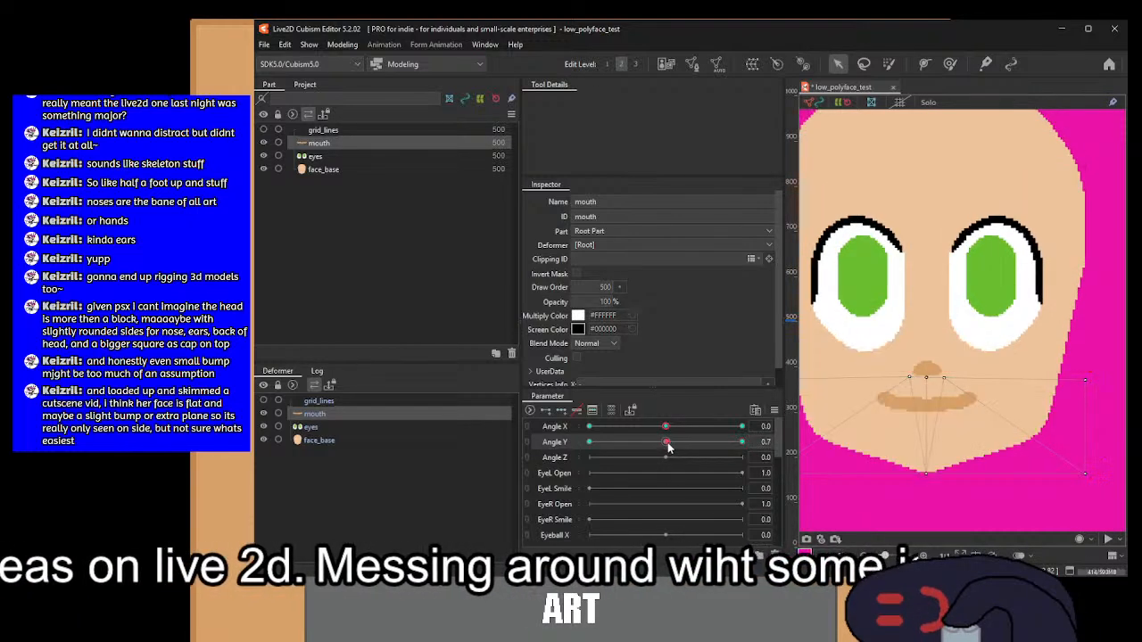
drag(669, 444, 745, 442)
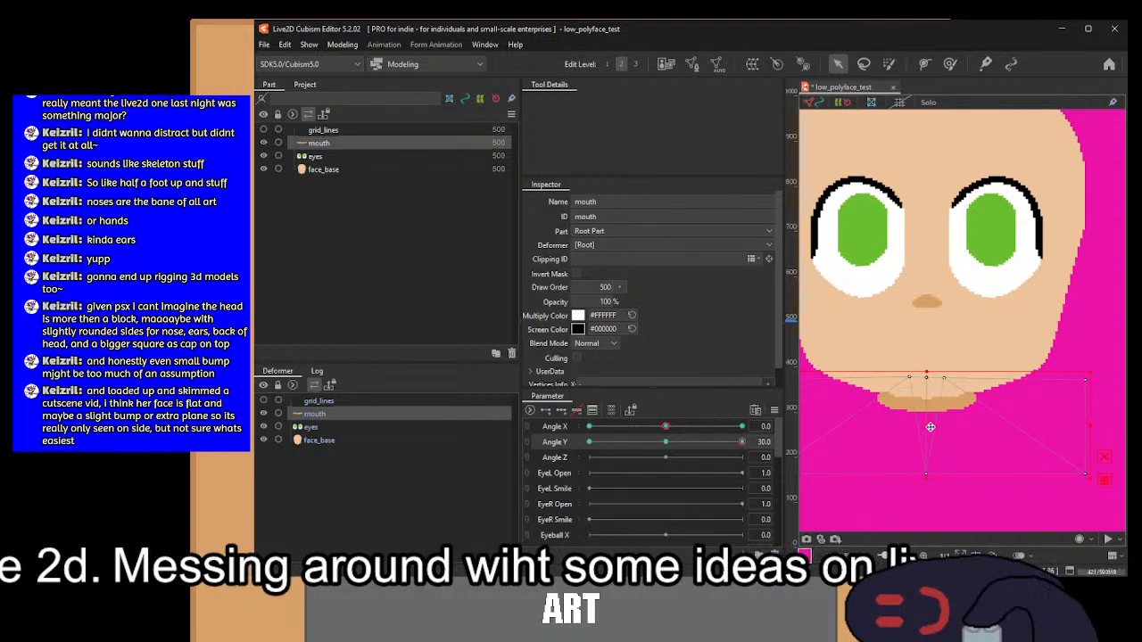
drag(927, 427, 931, 364)
scroll(936, 433, down, 2)
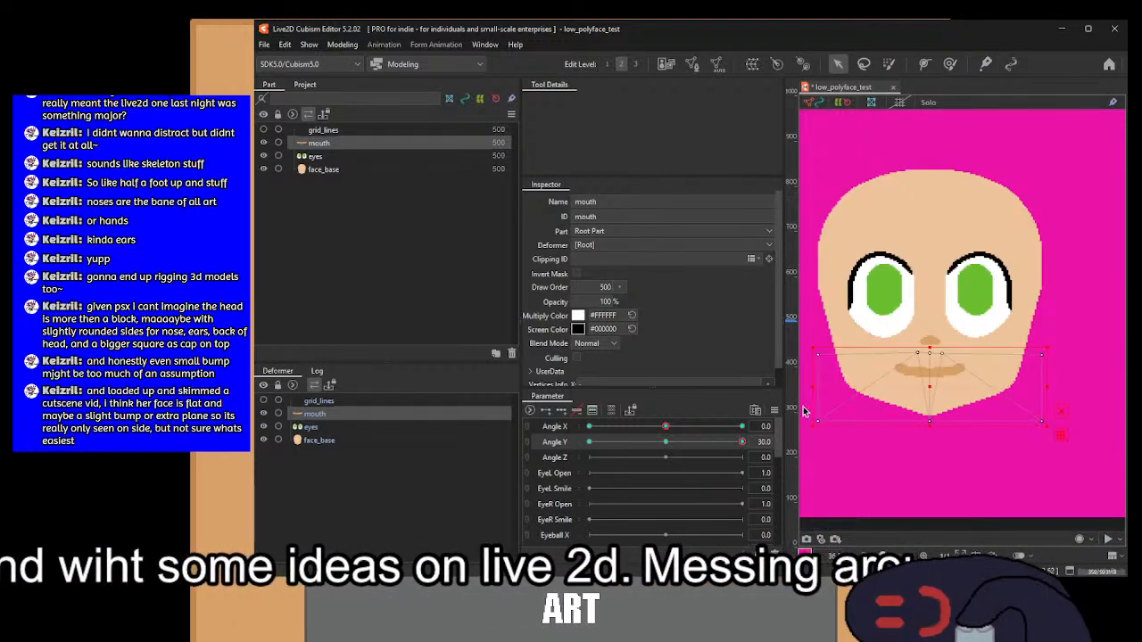
Step: Select the mouth mesh's bottom vertices and fine-tune their height at the tip of the chin
drag(1084, 474, 803, 394)
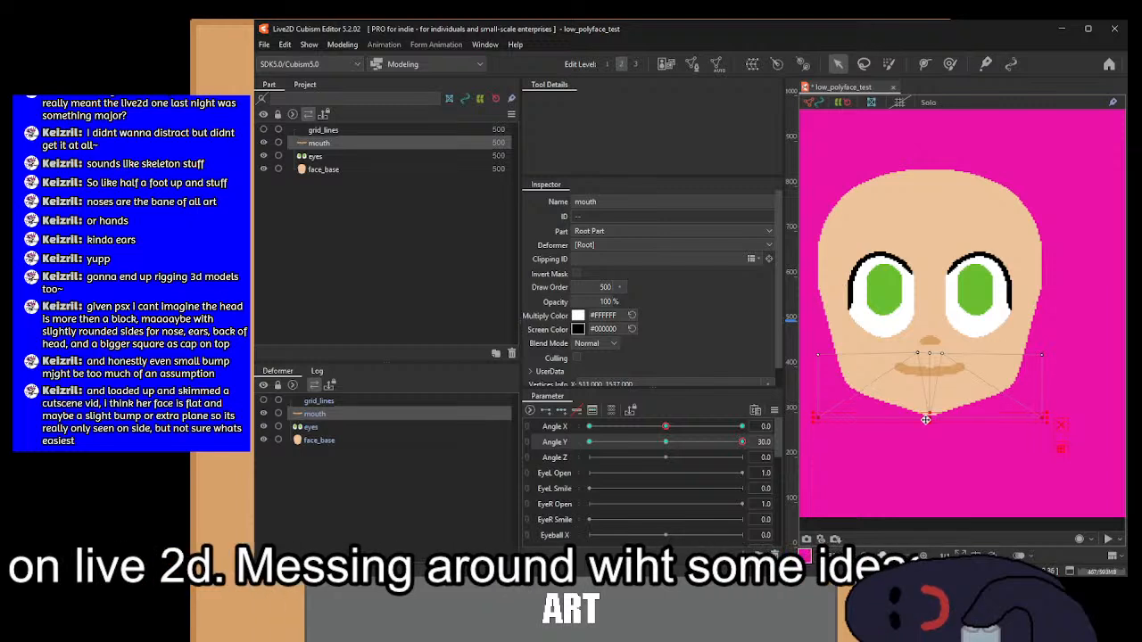
scroll(927, 413, up, 5)
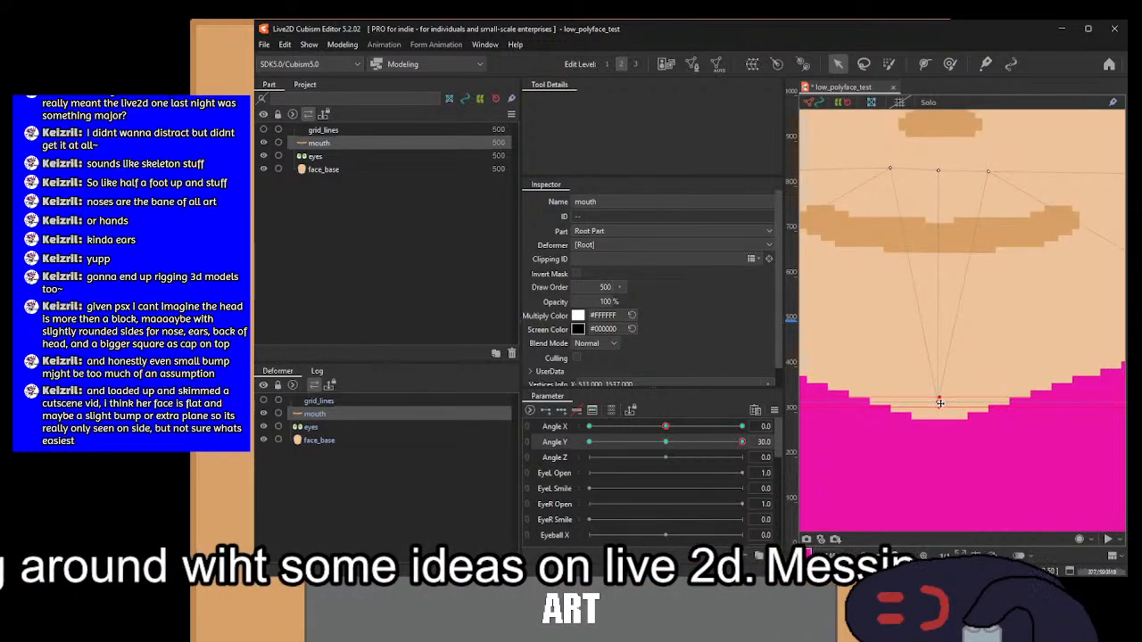
drag(940, 403, 940, 430)
scroll(941, 430, down, 3)
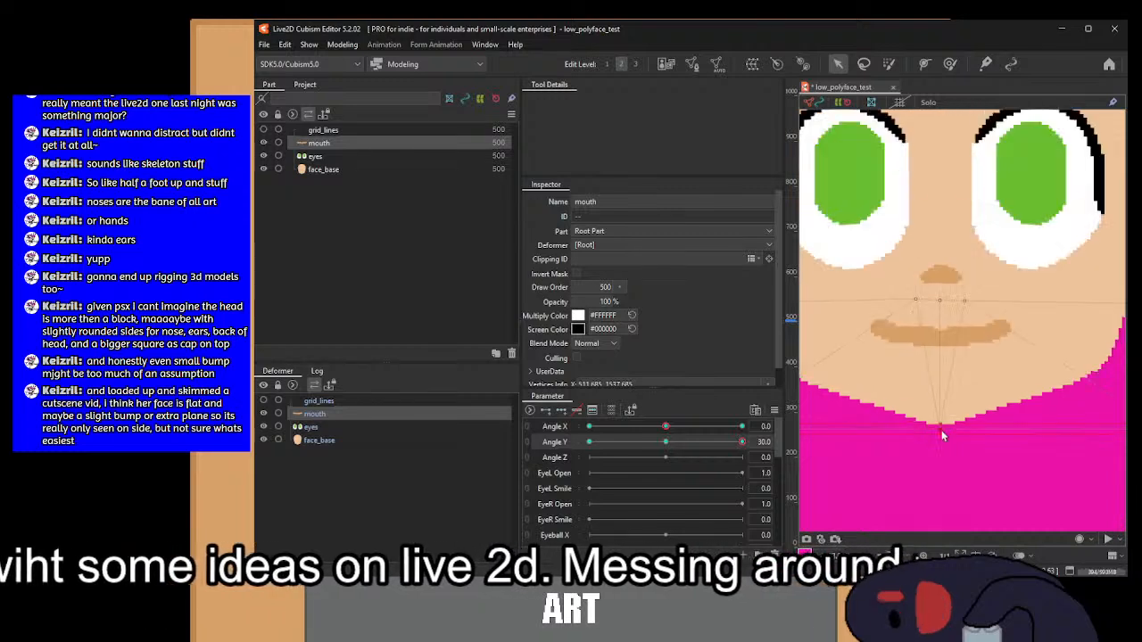
Step: Compare the mouth mesh with face_base, and move its three upper middle vertices up to just beneath the nose
click(319, 441)
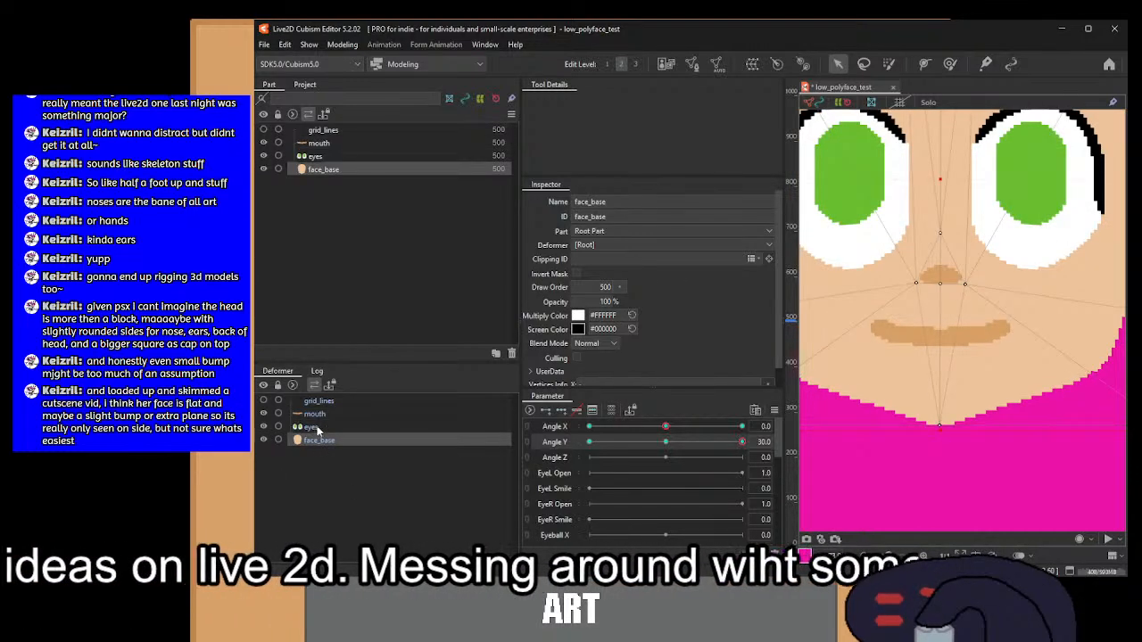
click(317, 415)
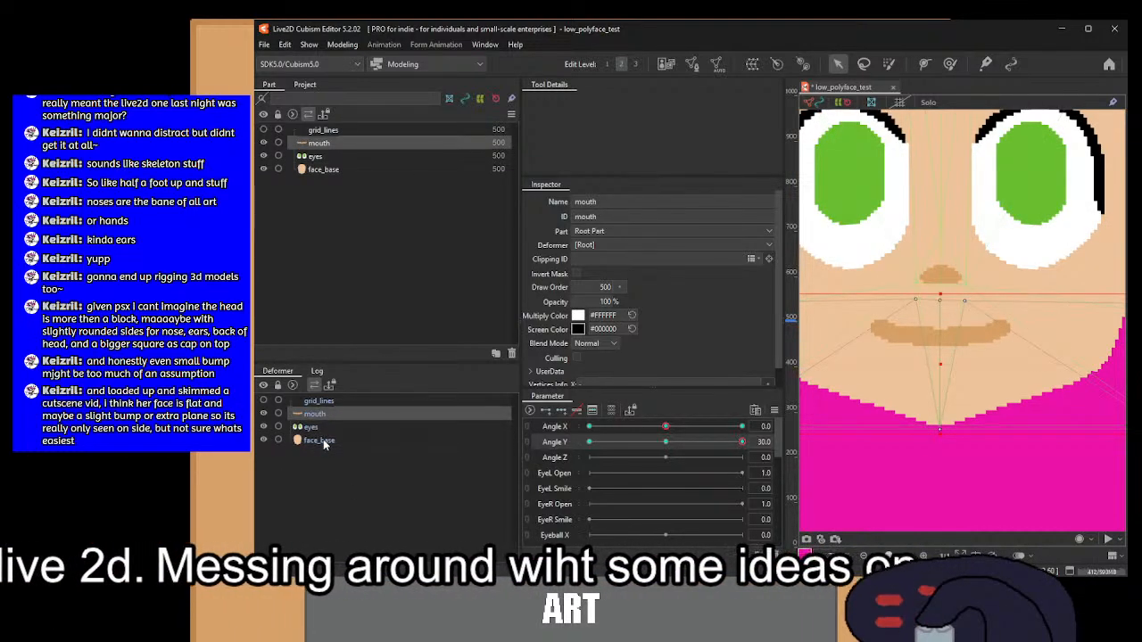
click(323, 441)
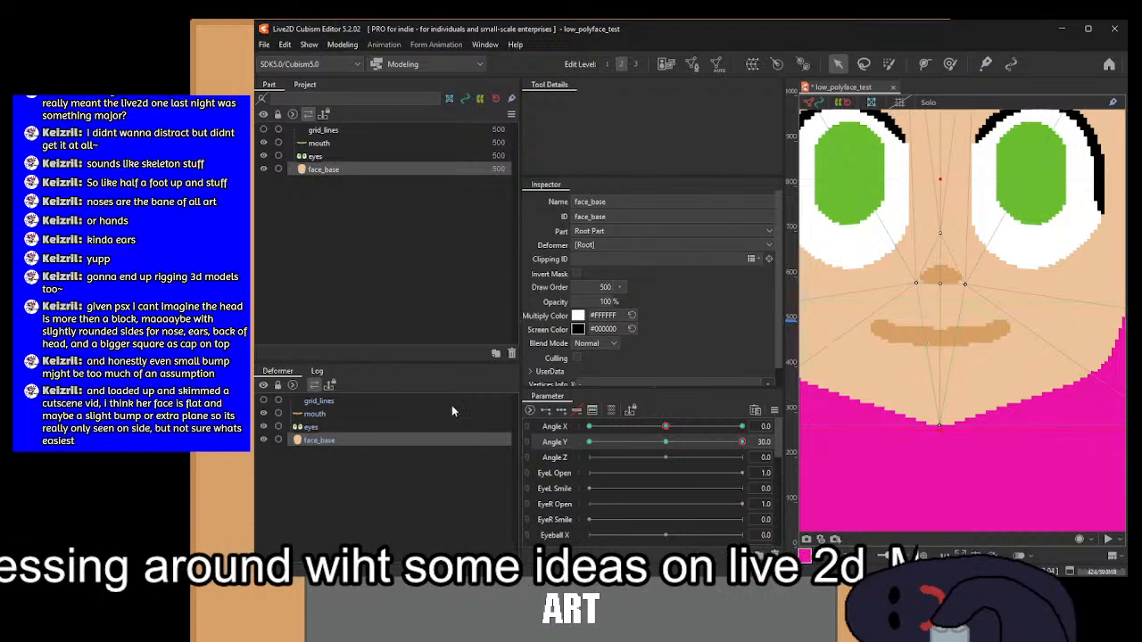
click(391, 413)
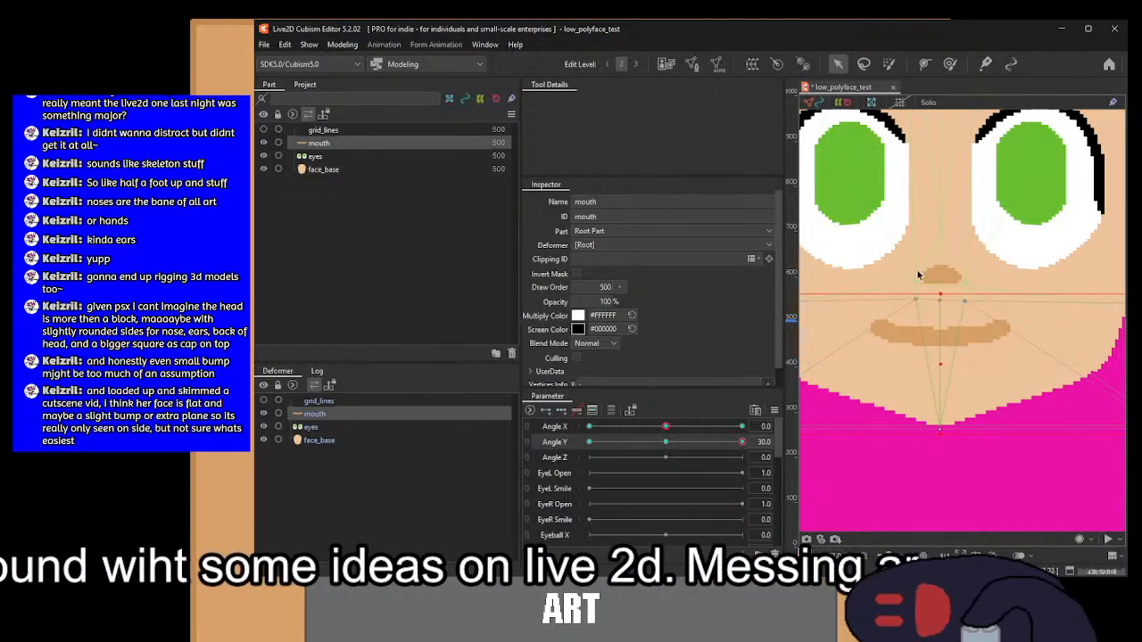
drag(867, 270, 935, 271)
scroll(943, 297, up, 3)
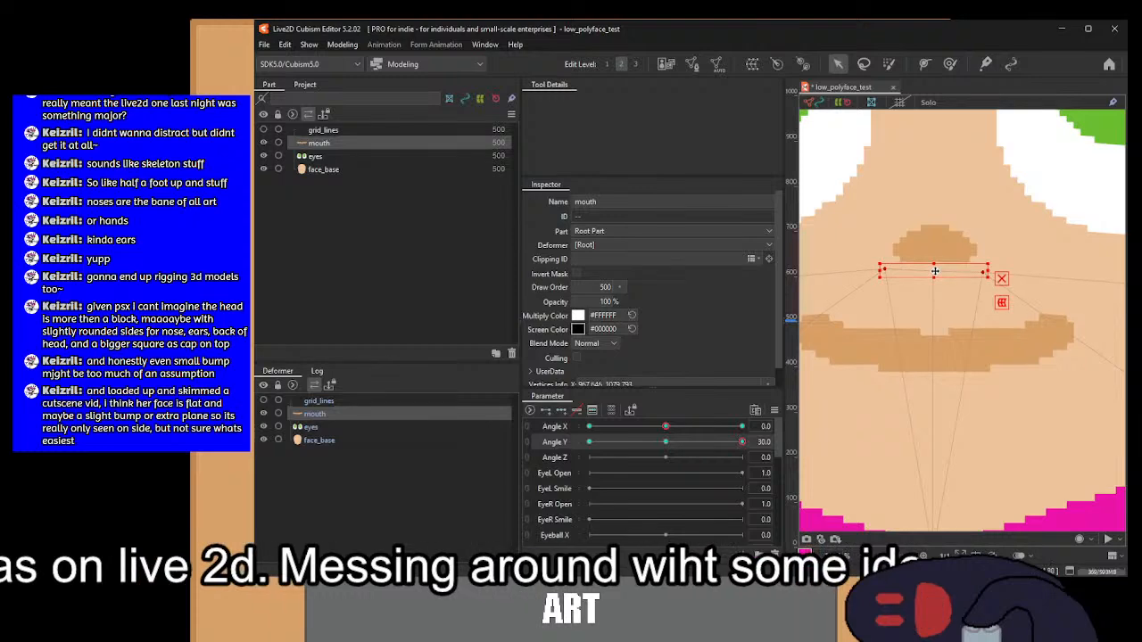
scroll(935, 272, down, 3)
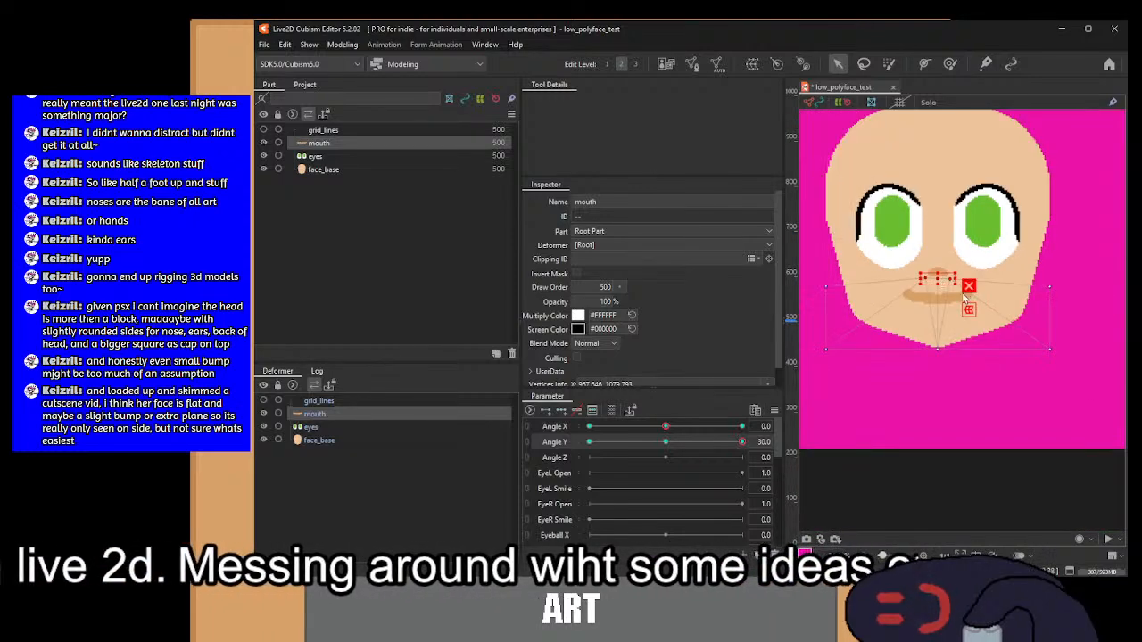
Step: Move the whole eyes mesh slightly down on the face at Angle Y -30
click(667, 444)
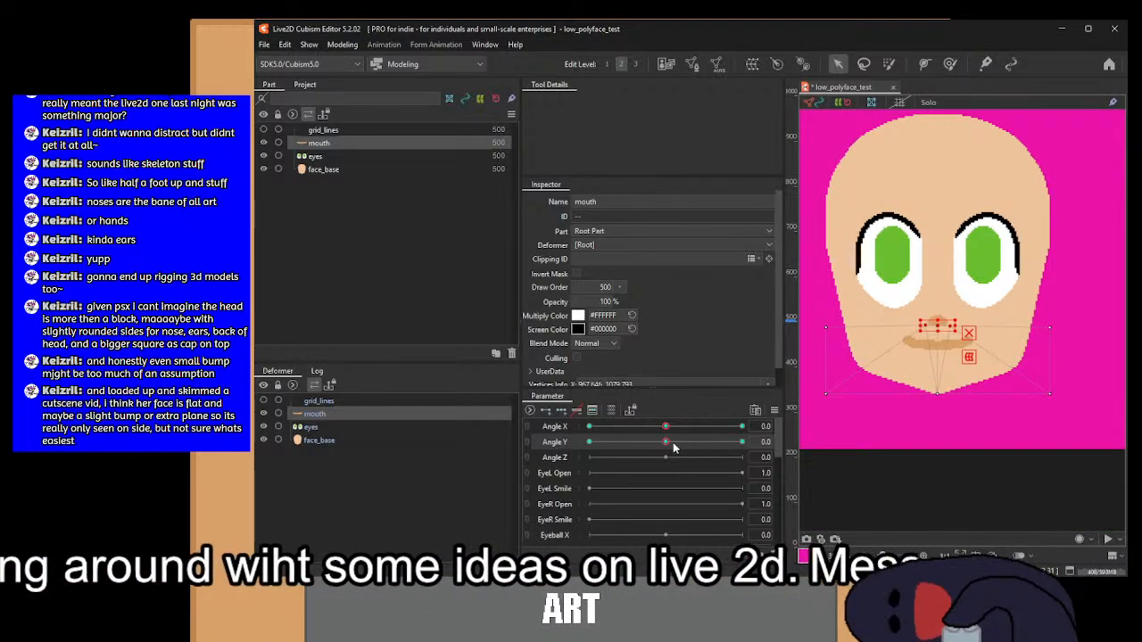
drag(674, 448, 651, 451)
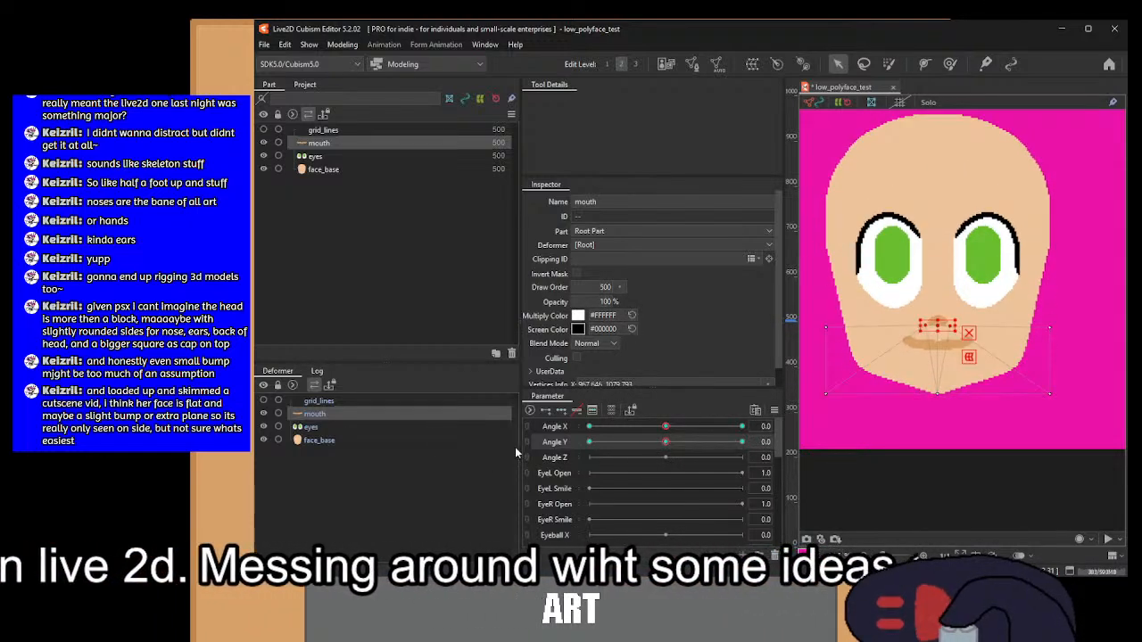
click(308, 426)
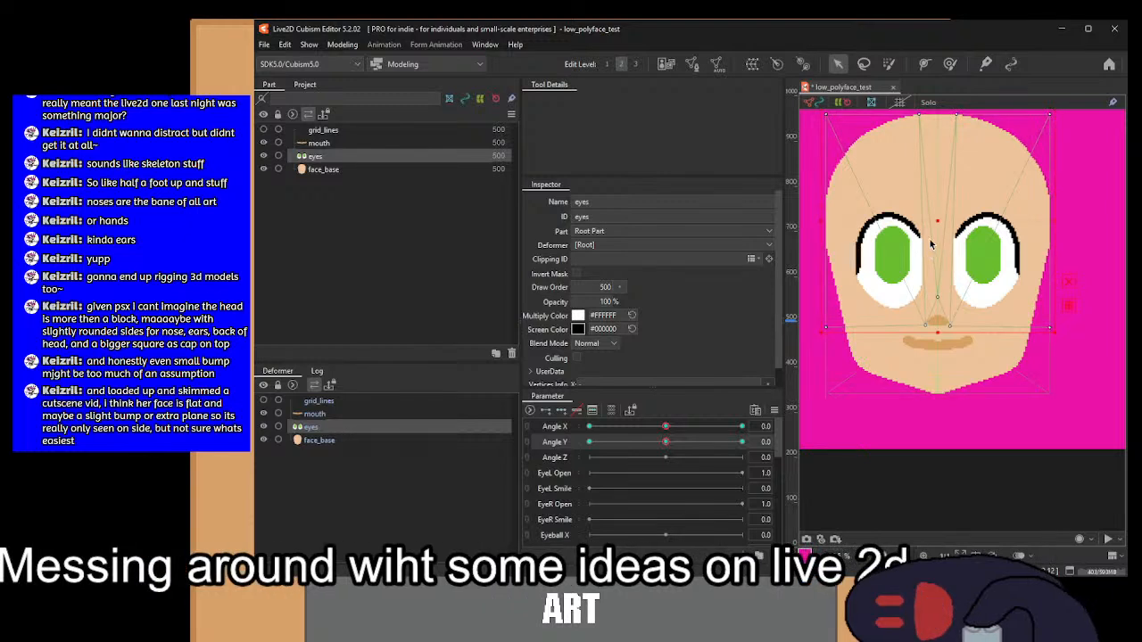
drag(666, 441, 587, 443)
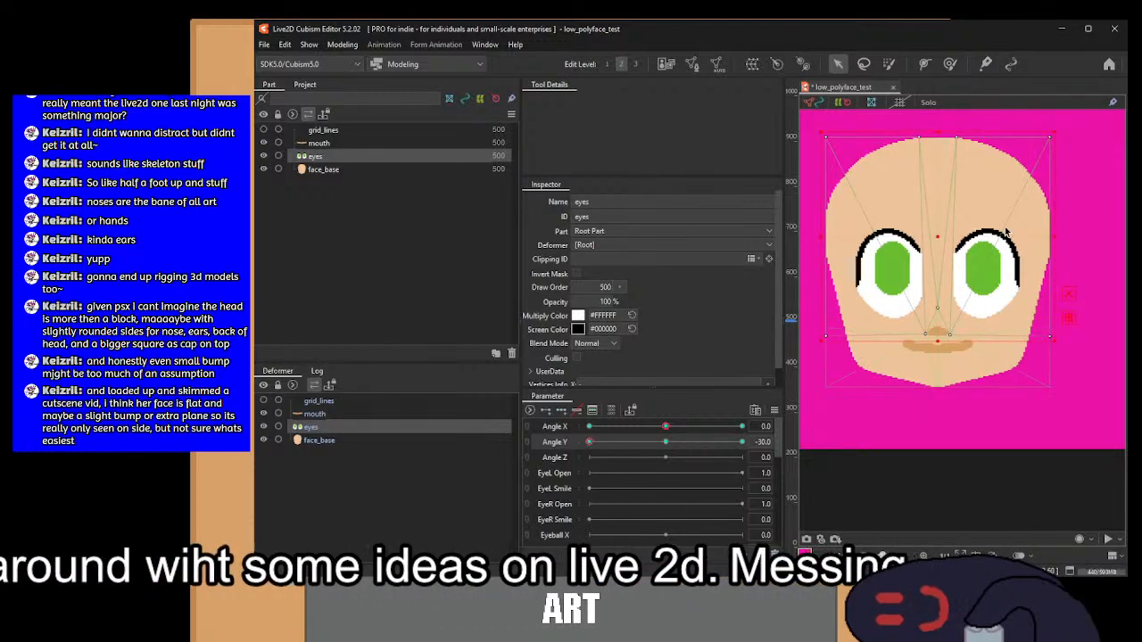
scroll(945, 231, up, 2)
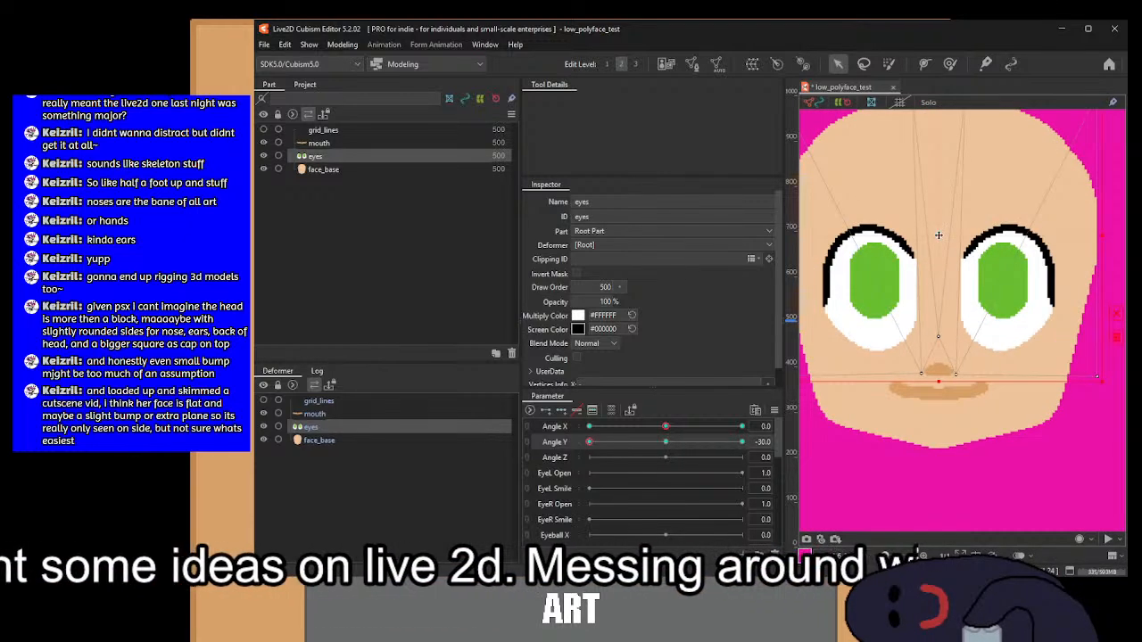
drag(946, 231, 946, 240)
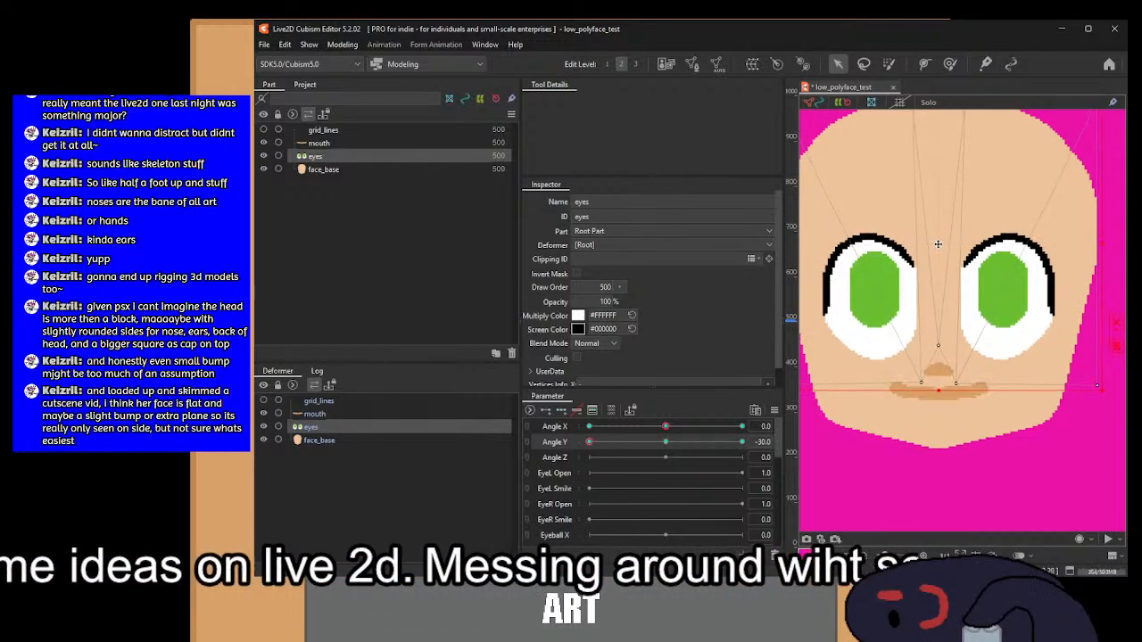
Step: Move the whole eyes mesh slightly higher on the face at Angle Y 30
click(743, 442)
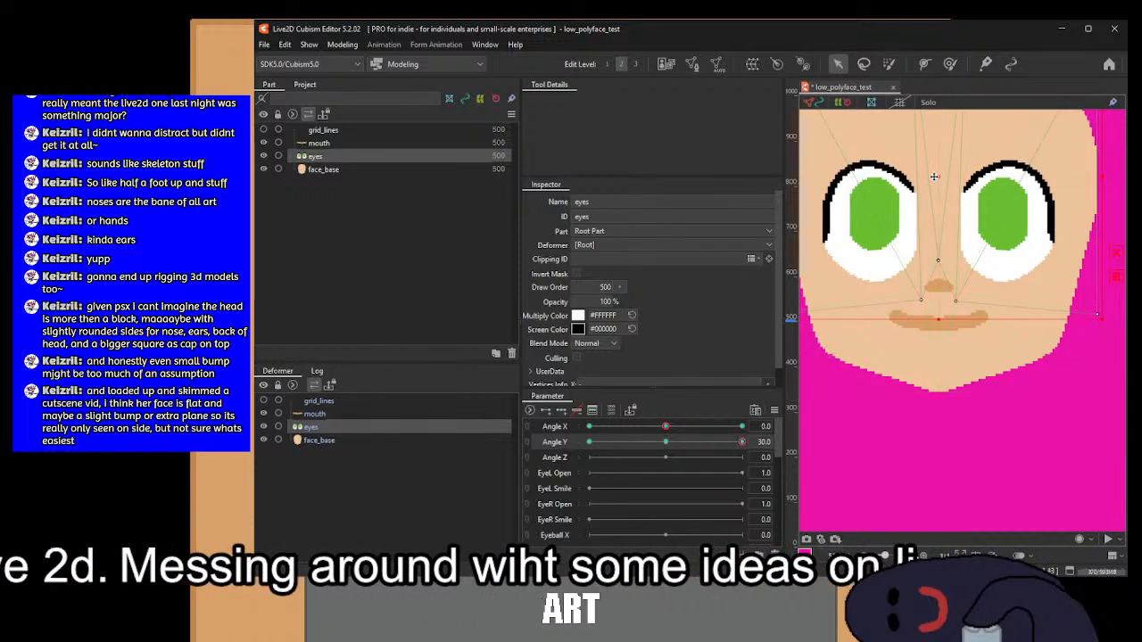
drag(936, 176, 936, 167)
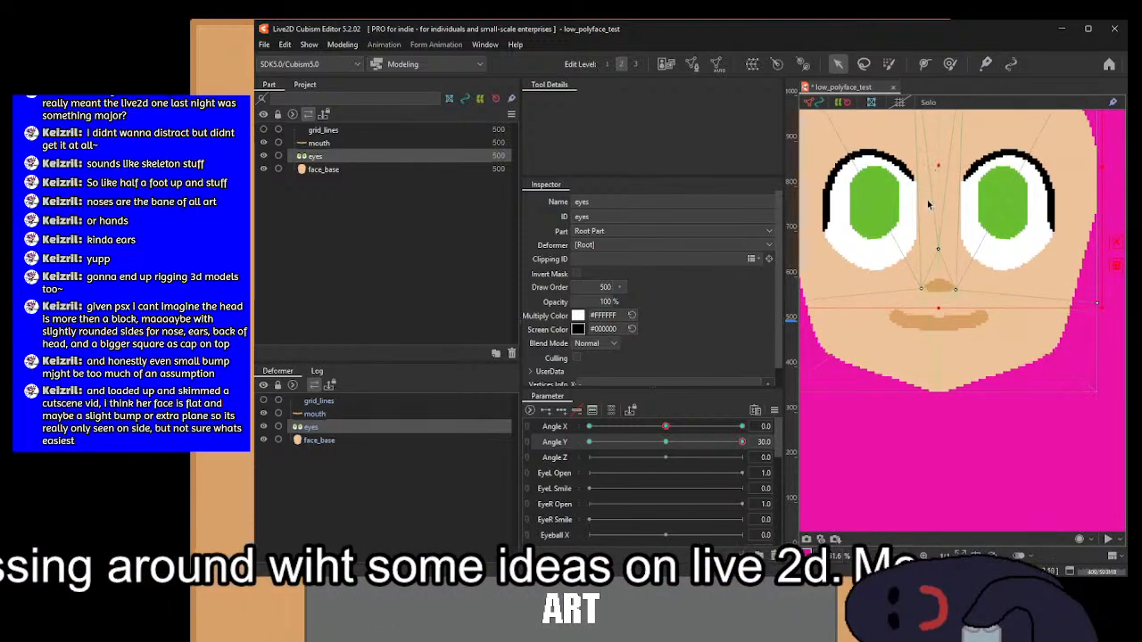
scroll(936, 167, down, 3)
Step: Squash the eyes mesh vertically at Angle Y -30 by lowering its top edge, and return Angle Y to 0
drag(740, 443, 470, 495)
scroll(942, 214, up, 2)
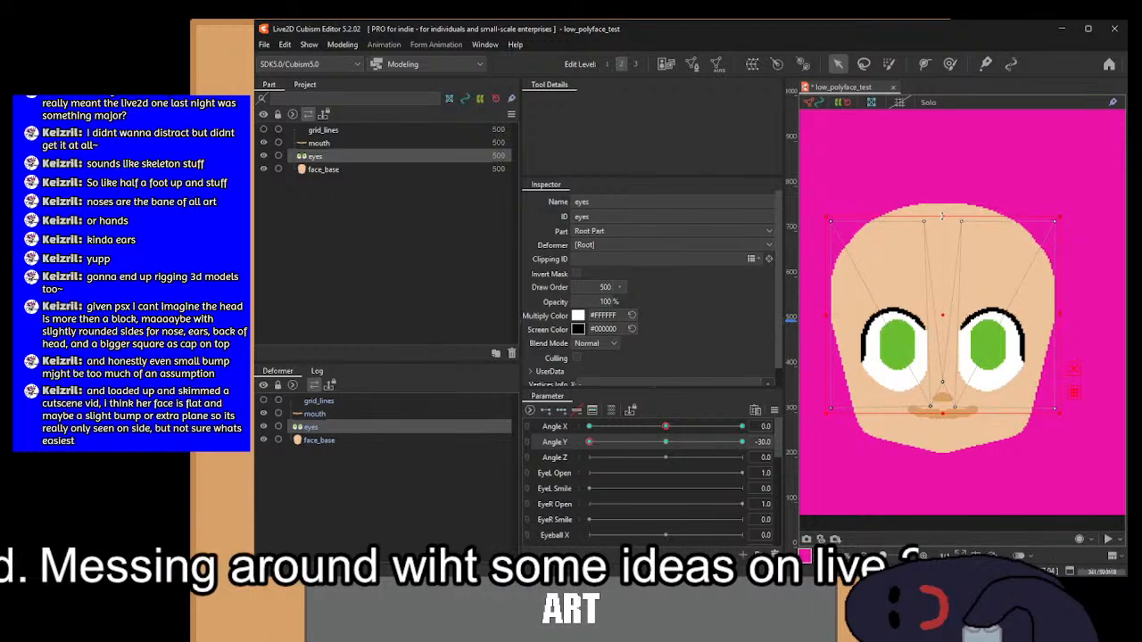
drag(595, 443, 664, 444)
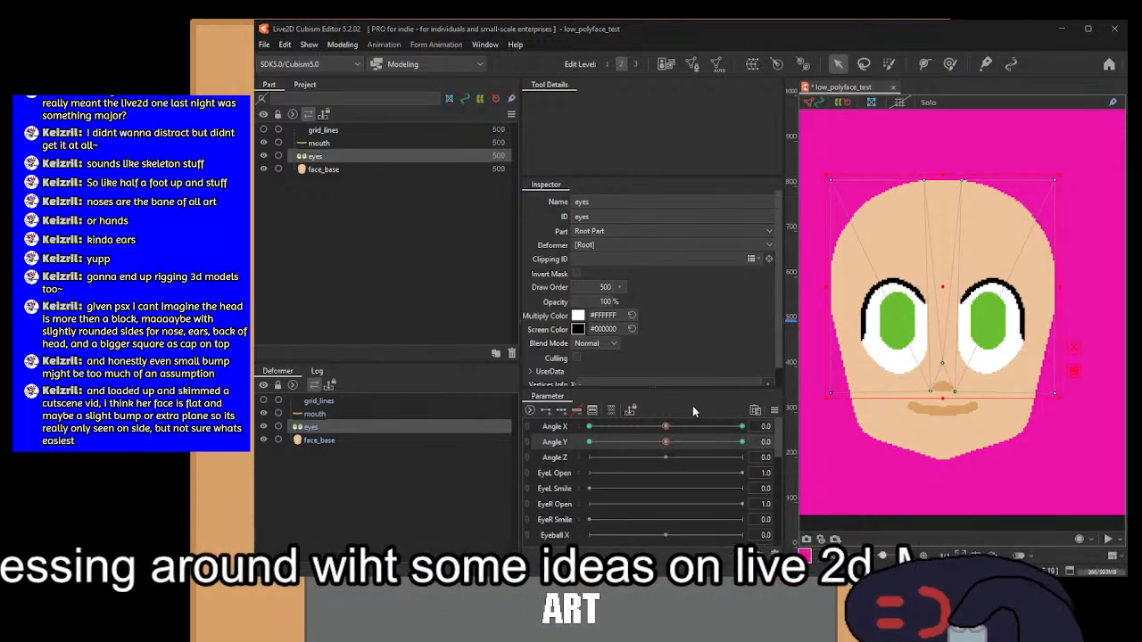
Step: Link Angle X and Angle Y into one combined parameter grid, deselect the eyes mesh and test the combined head movement
click(527, 427)
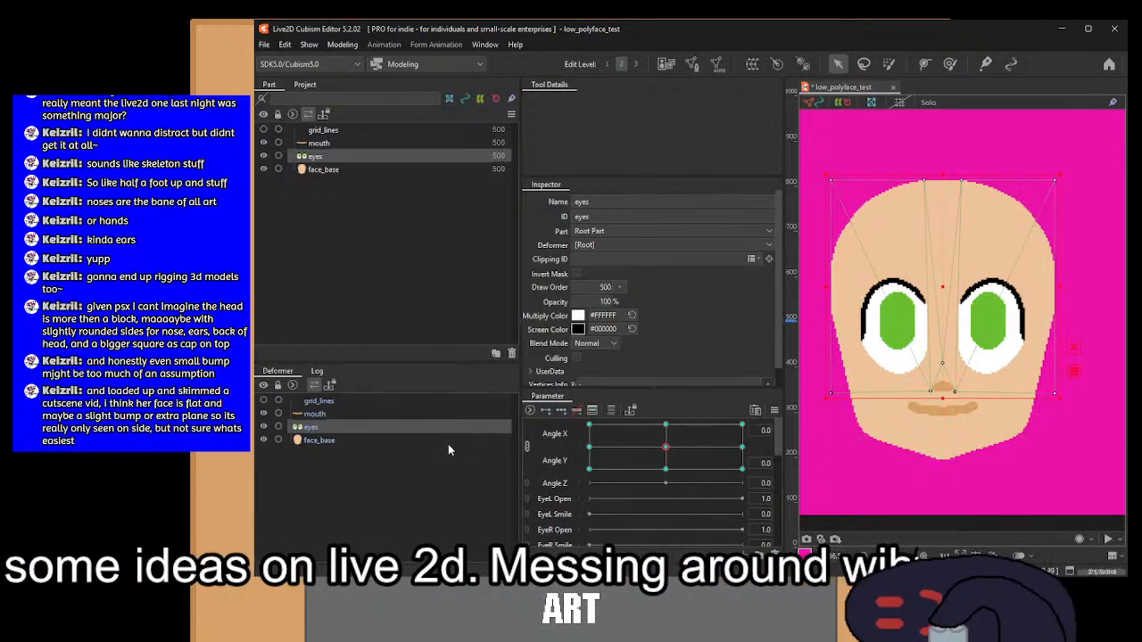
click(312, 480)
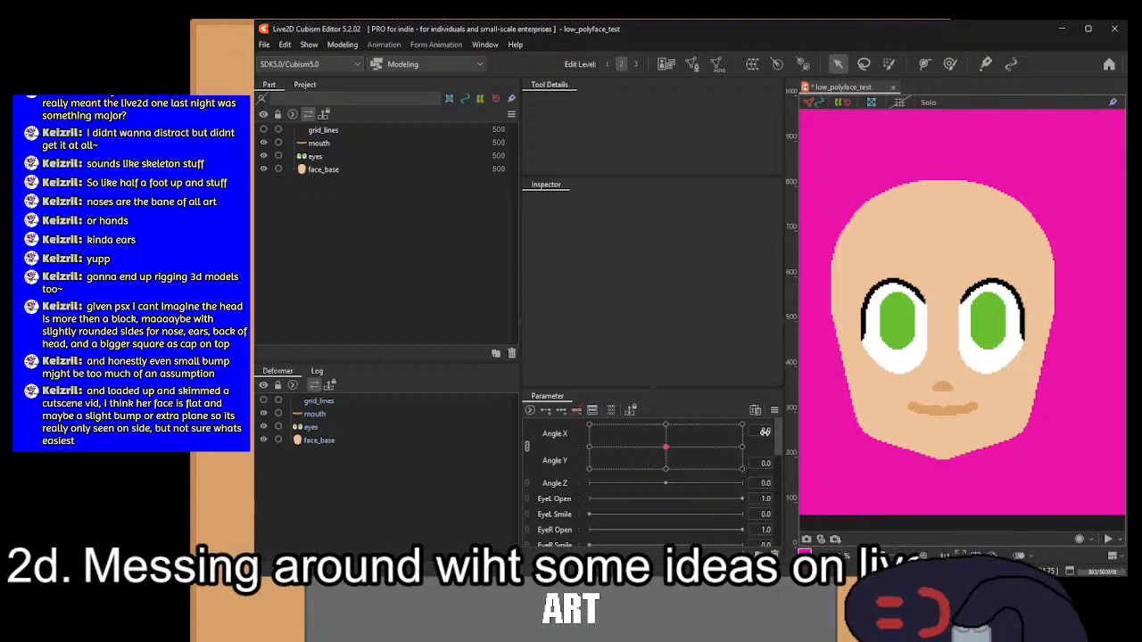
mouse_move(666, 446)
mouse_down()
mouse_move(536, 409)
mouse_move(592, 429)
mouse_move(589, 468)
mouse_move(665, 446)
mouse_up()
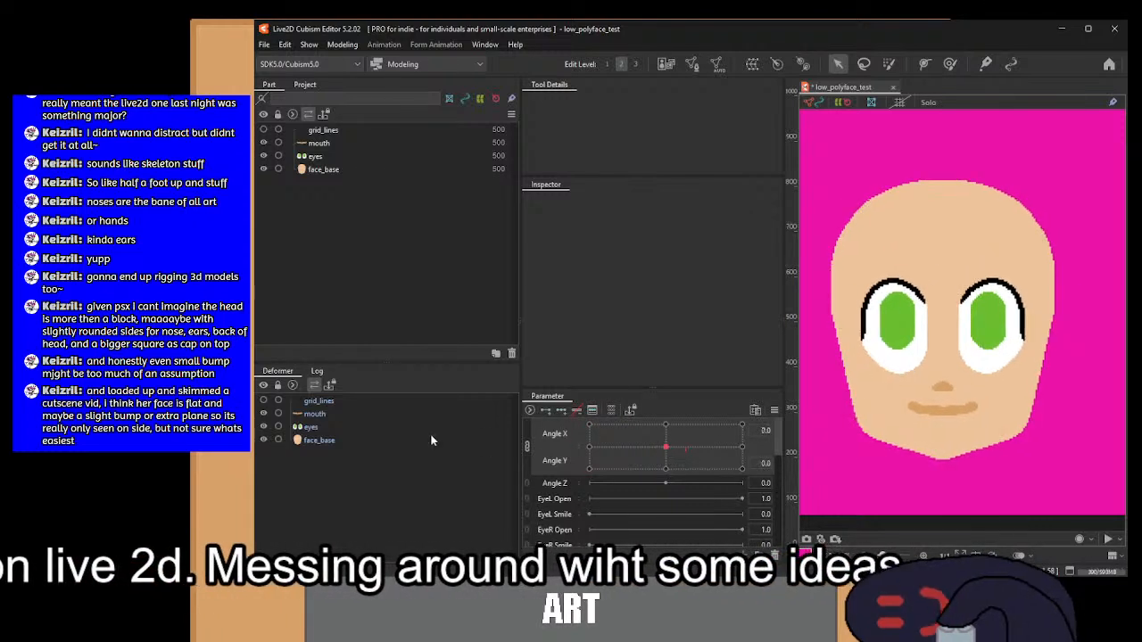
Step: Check the keyforms shared by the mouth, eyes and face_base meshes, deselect them, and test a slight head turn at Angle X 3.5, Angle Y 10.8
click(331, 415)
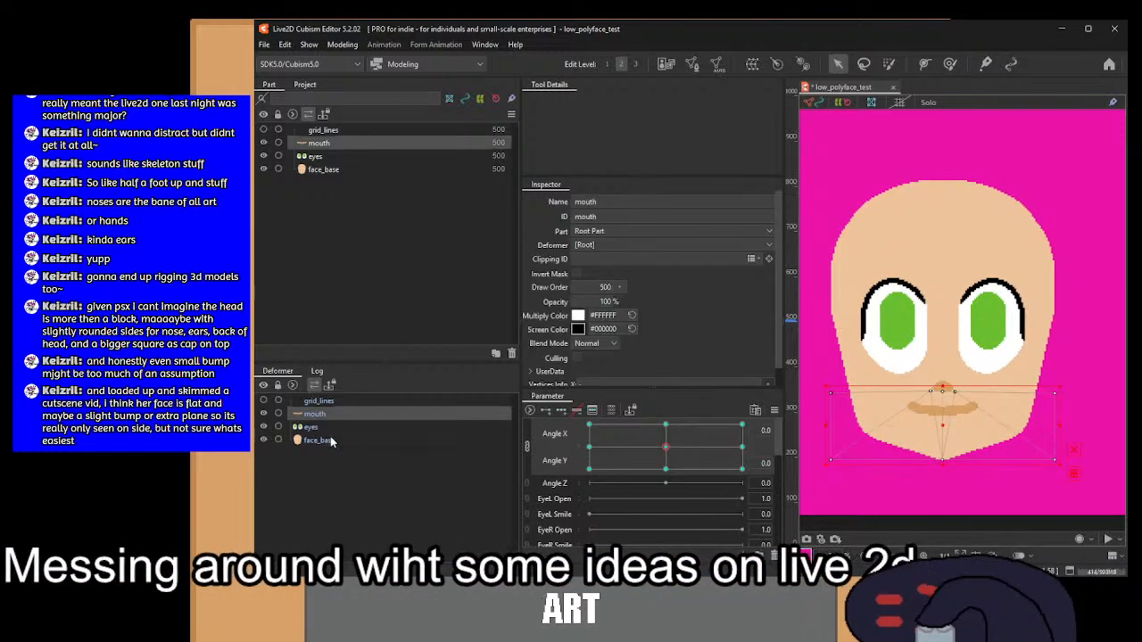
shift+click(327, 441)
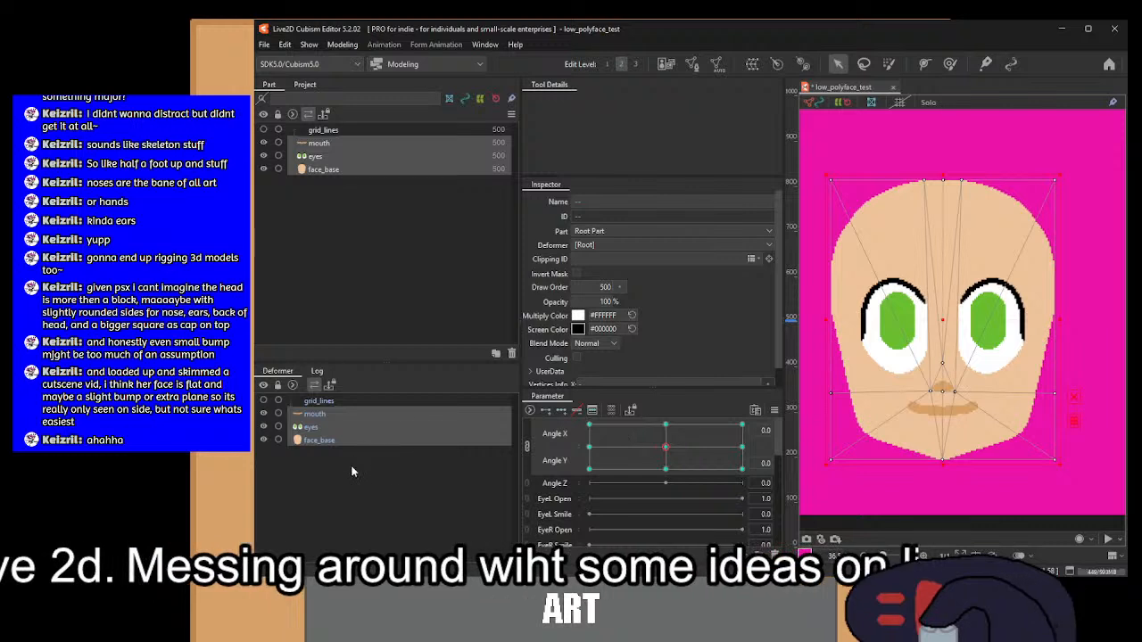
key(Escape)
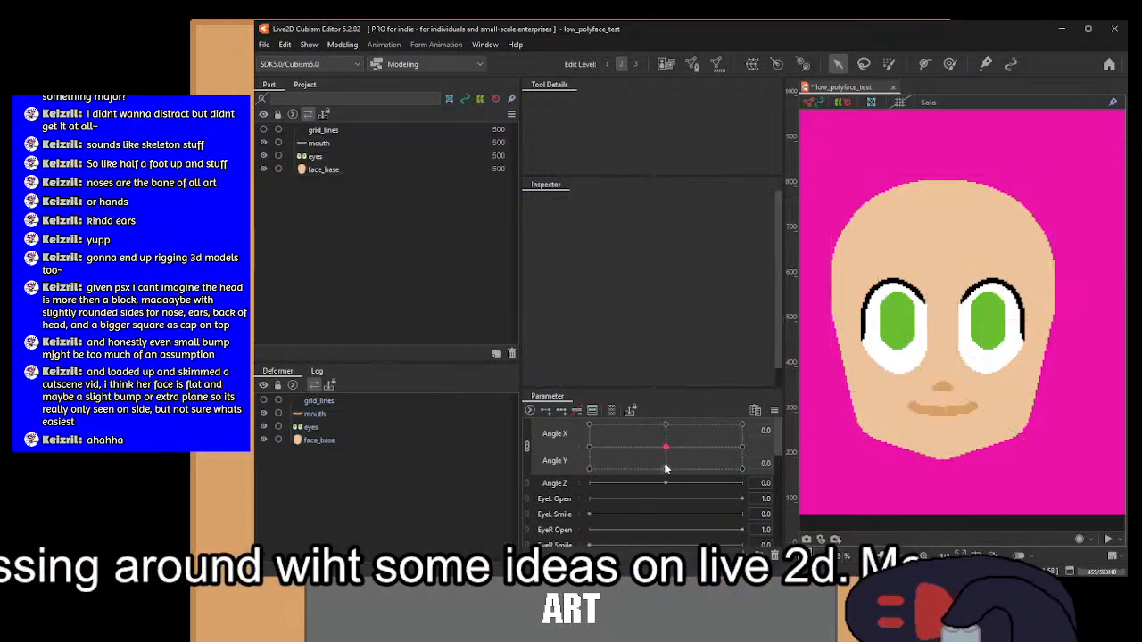
mouse_move(666, 448)
mouse_down()
mouse_move(526, 393)
mouse_move(515, 459)
mouse_move(705, 446)
mouse_move(848, 402)
mouse_move(981, 336)
mouse_move(991, 471)
mouse_move(909, 538)
mouse_move(674, 438)
mouse_up()
Step: Open the Physics Settings preview and choose the [Posing] motion pattern
click(342, 45)
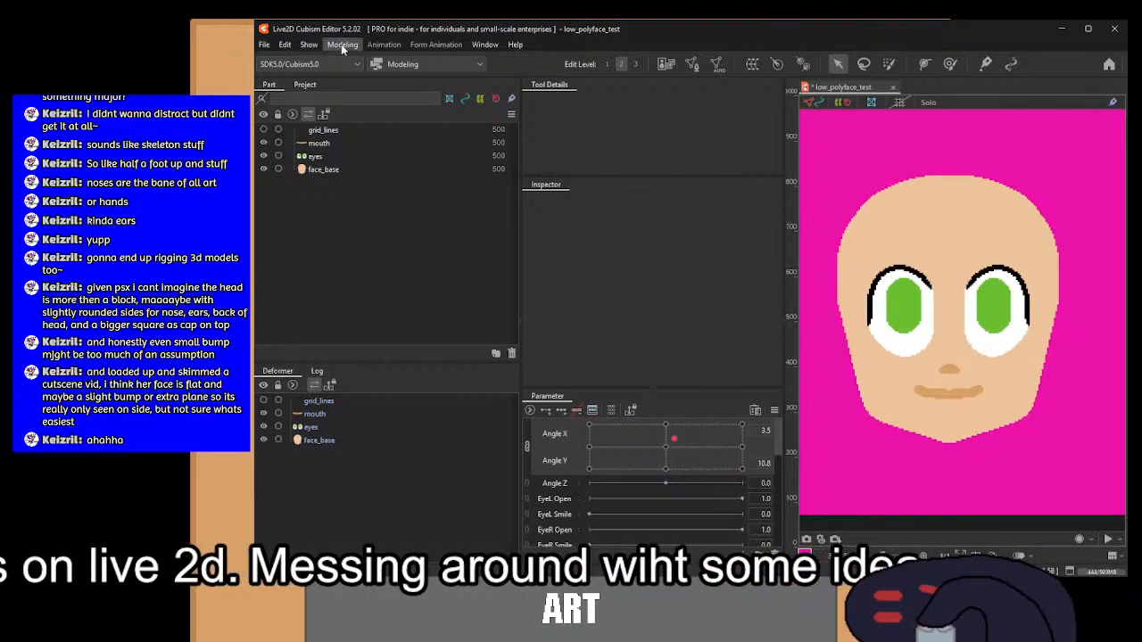
click(551, 236)
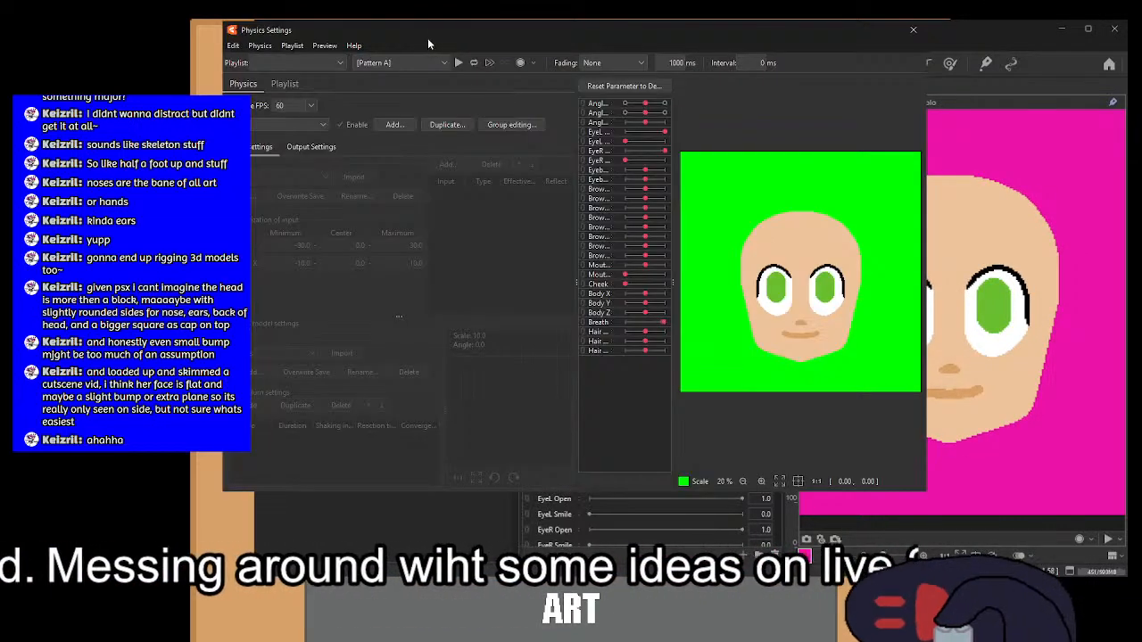
click(408, 61)
click(408, 97)
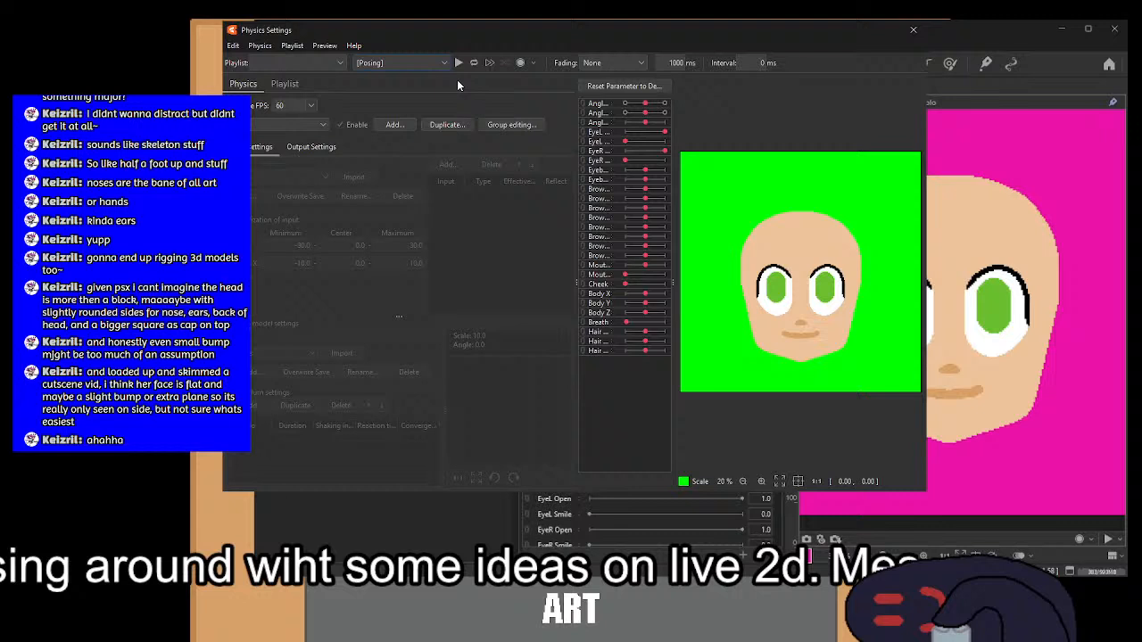
Step: Set the physics preview background to magenta, play the posing motion on the head, and close the Physics Settings
click(686, 482)
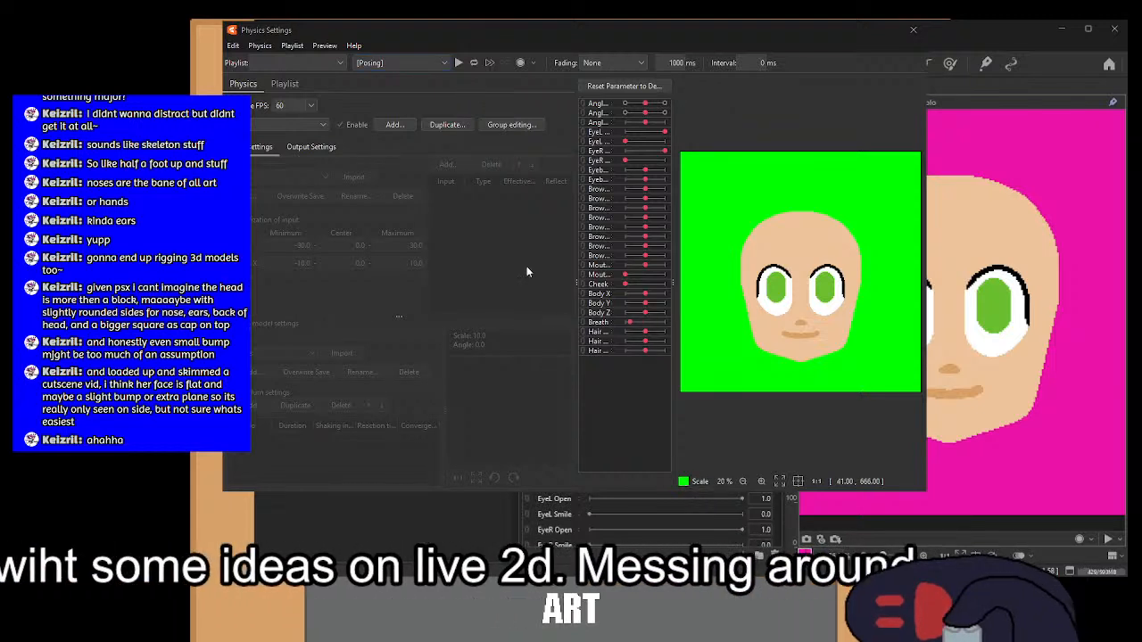
drag(501, 210, 457, 223)
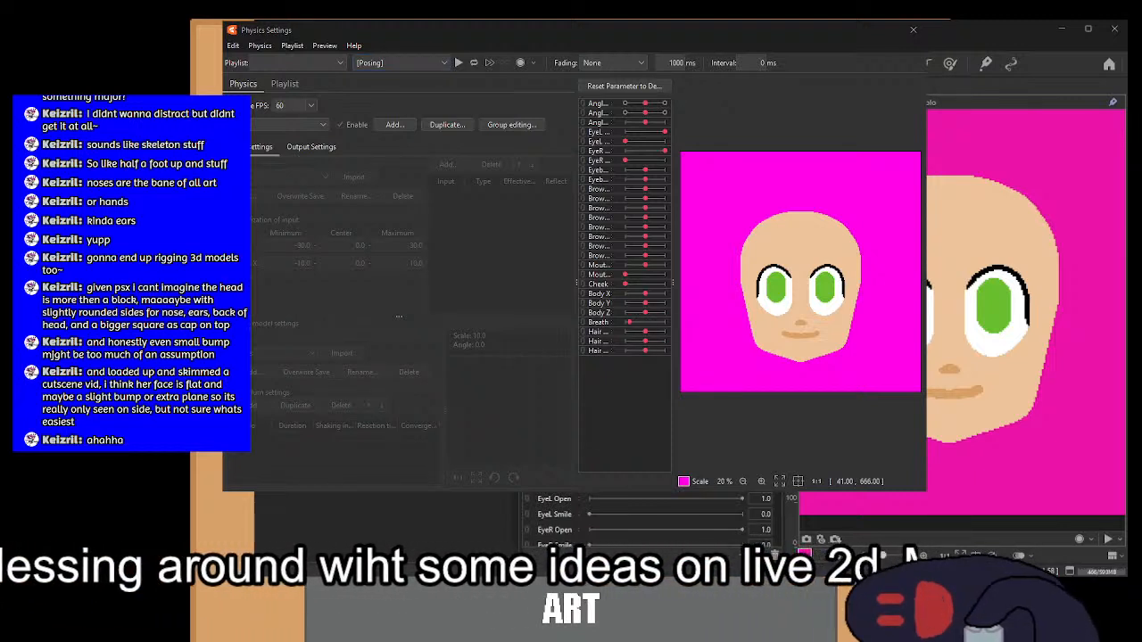
click(458, 63)
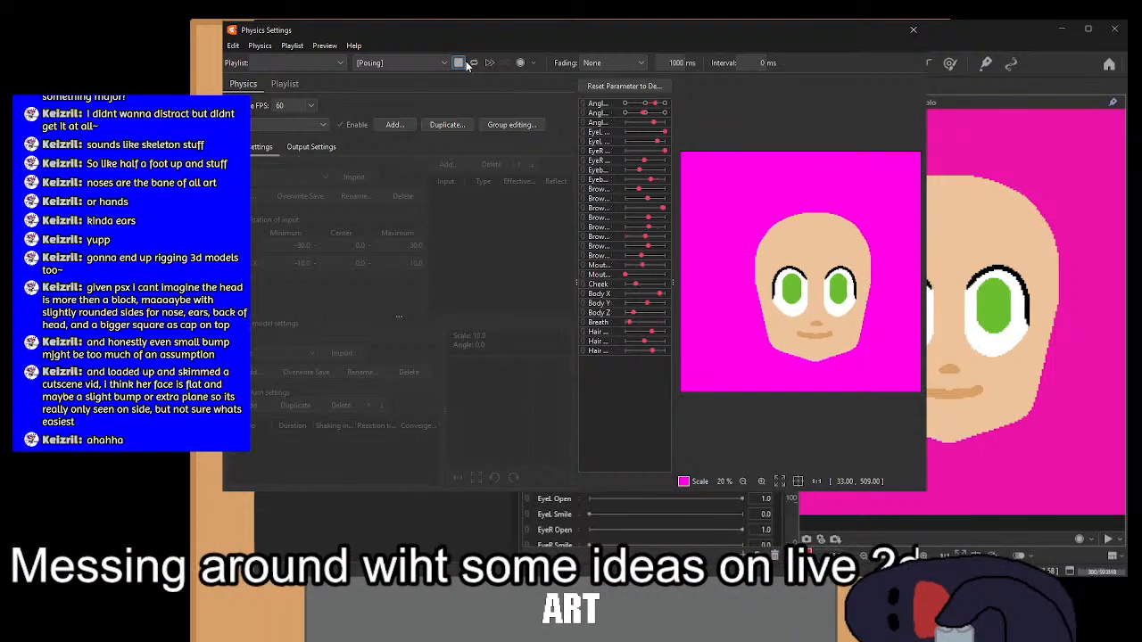
click(913, 29)
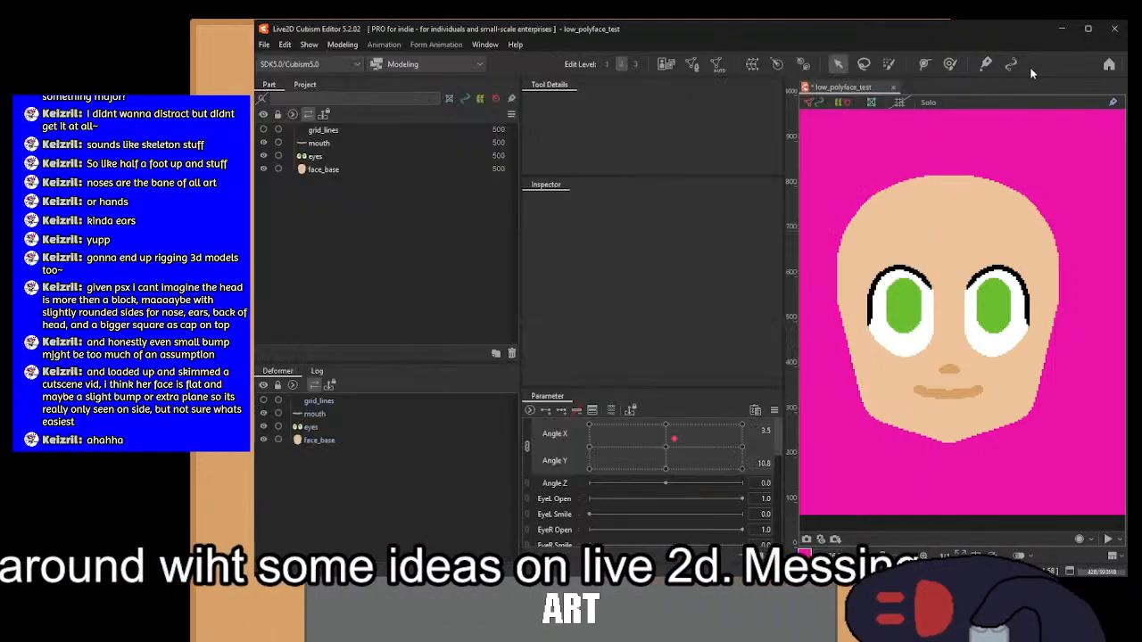
Step: Unlink Angle X and Angle Y into separate parameters and set Angle Y to -30 with the eyes mesh selected
click(522, 437)
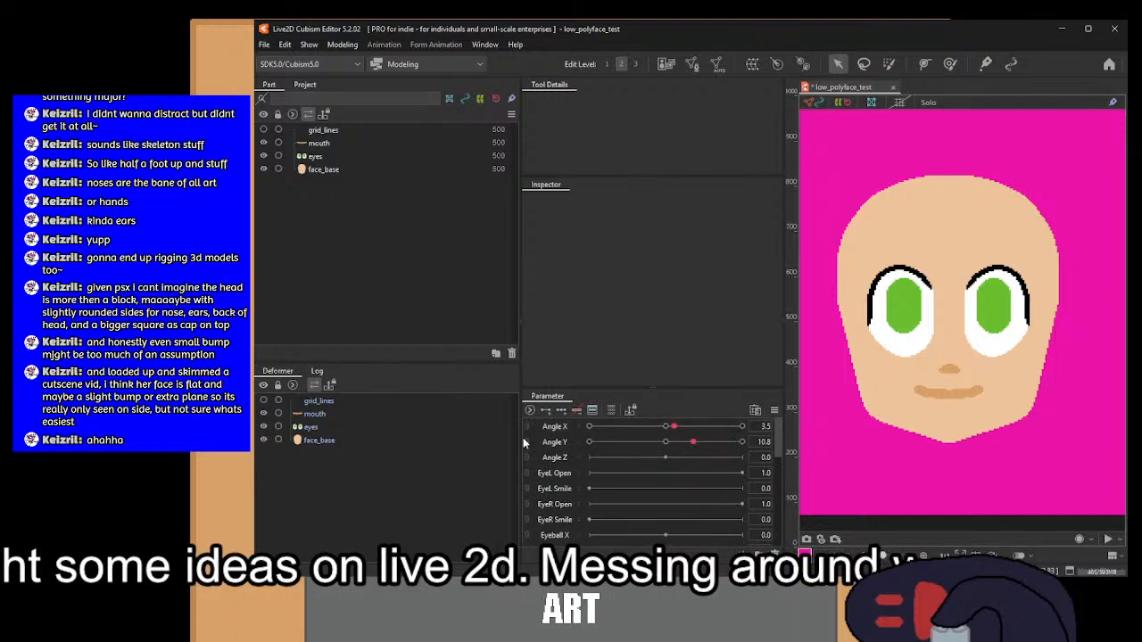
click(310, 427)
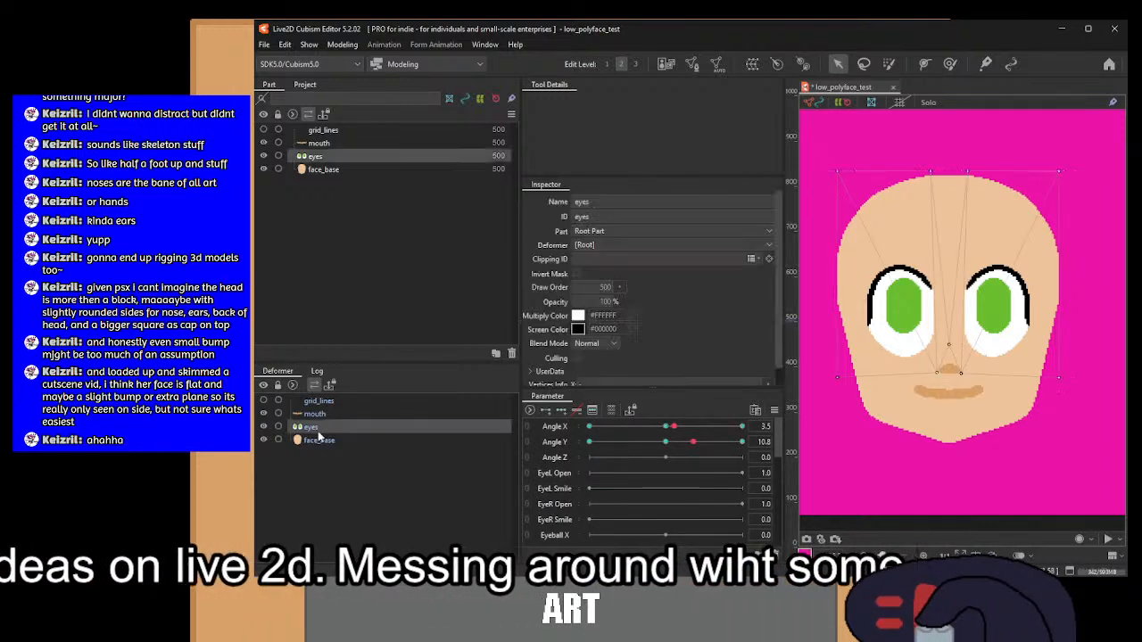
drag(688, 442, 481, 435)
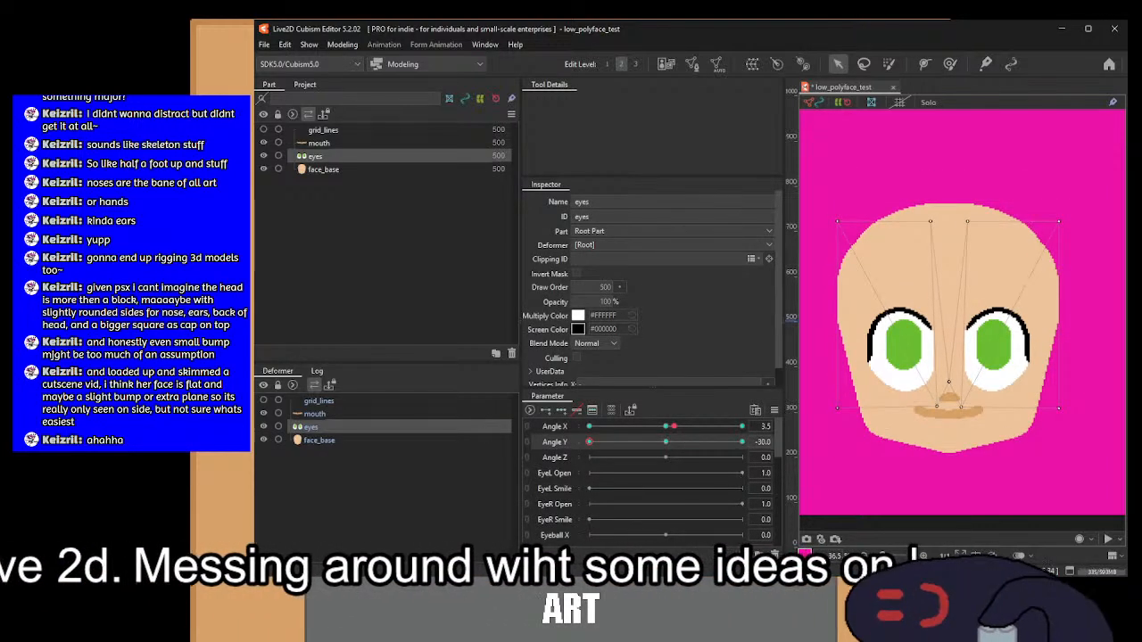
Step: Flatten the head by lowering the top edge of the face_base mesh at Angle X 0, Angle Y -30
click(322, 440)
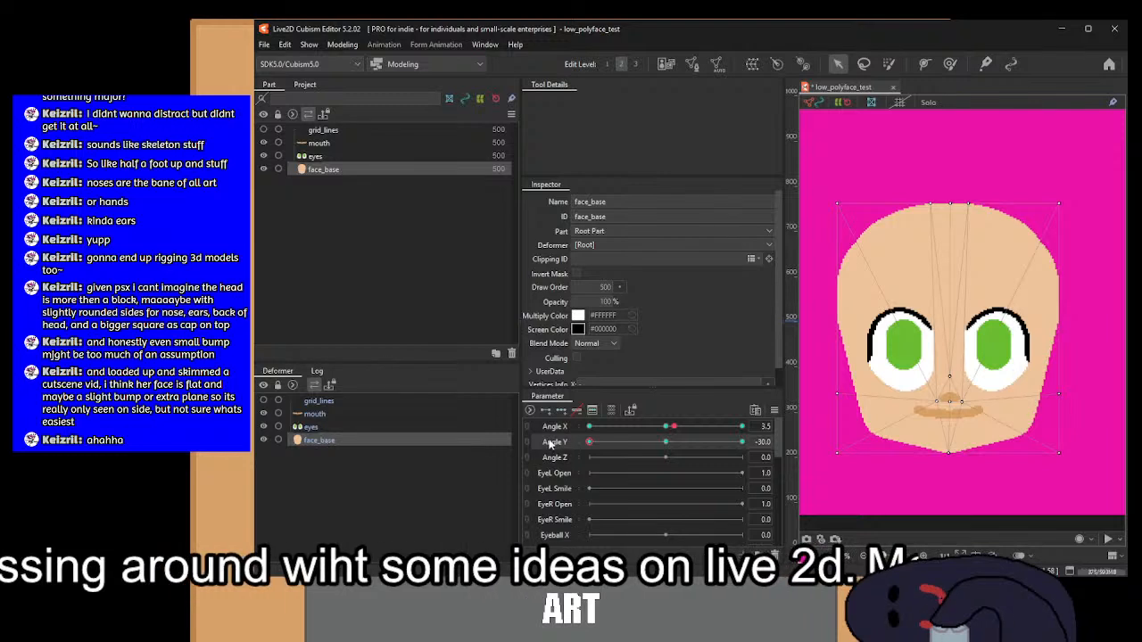
scroll(1060, 304, down, 2)
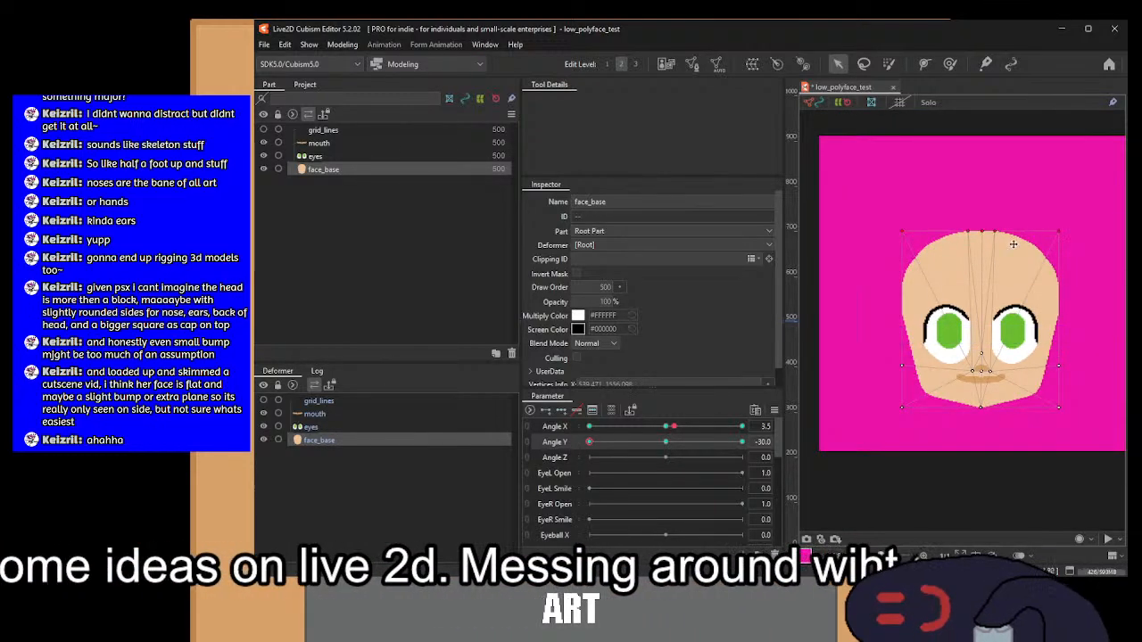
scroll(969, 279, up, 2)
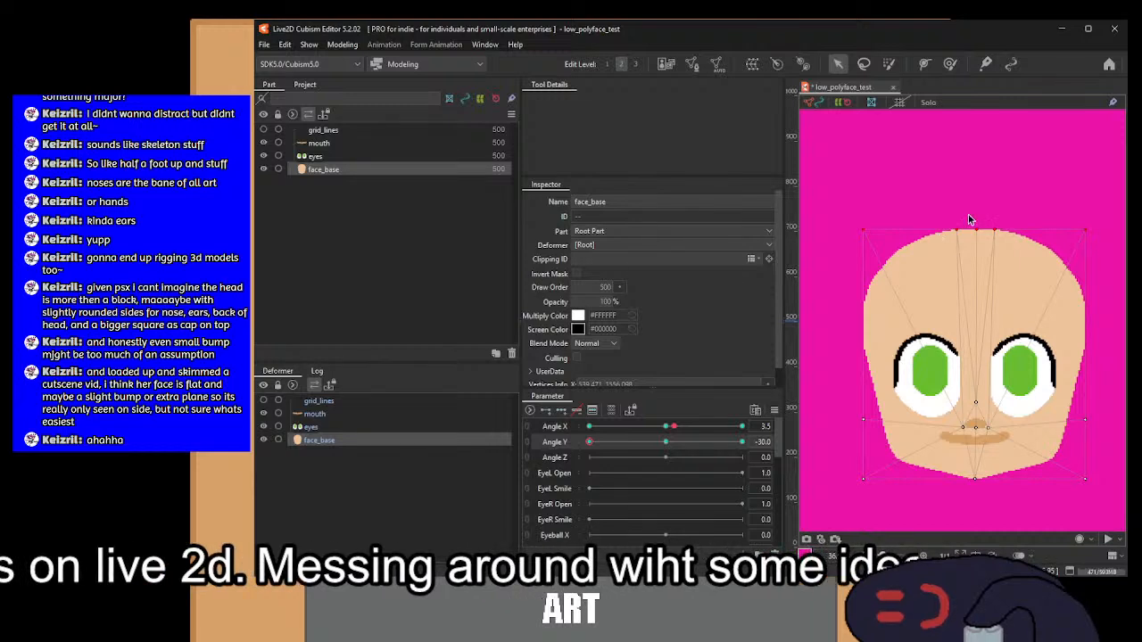
drag(977, 234, 975, 248)
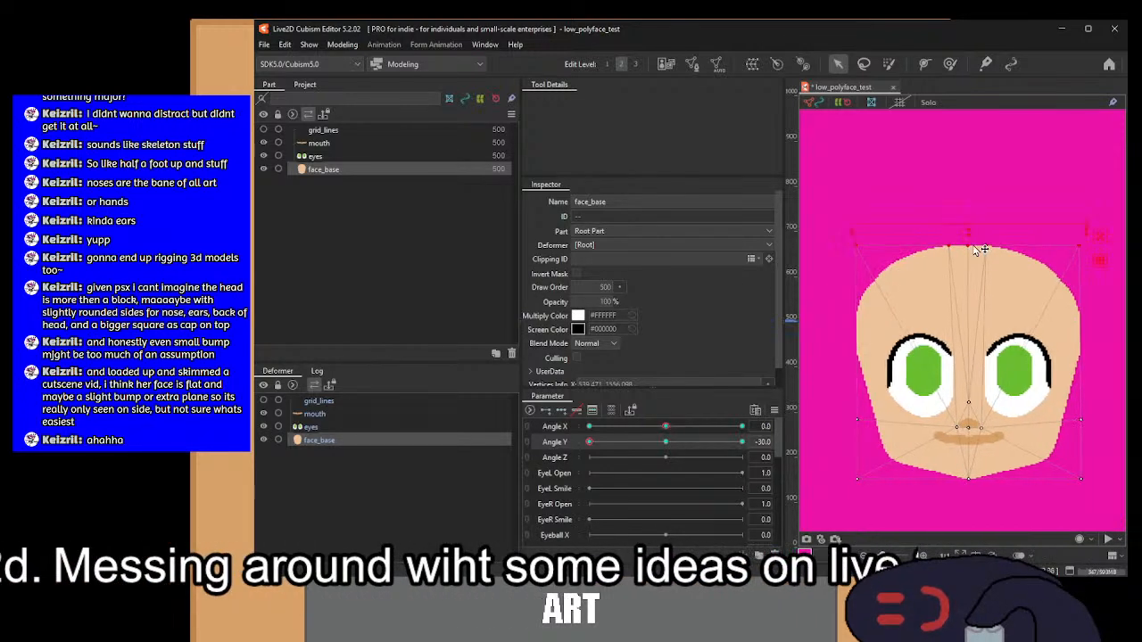
key(ctrl+z)
drag(673, 422, 656, 431)
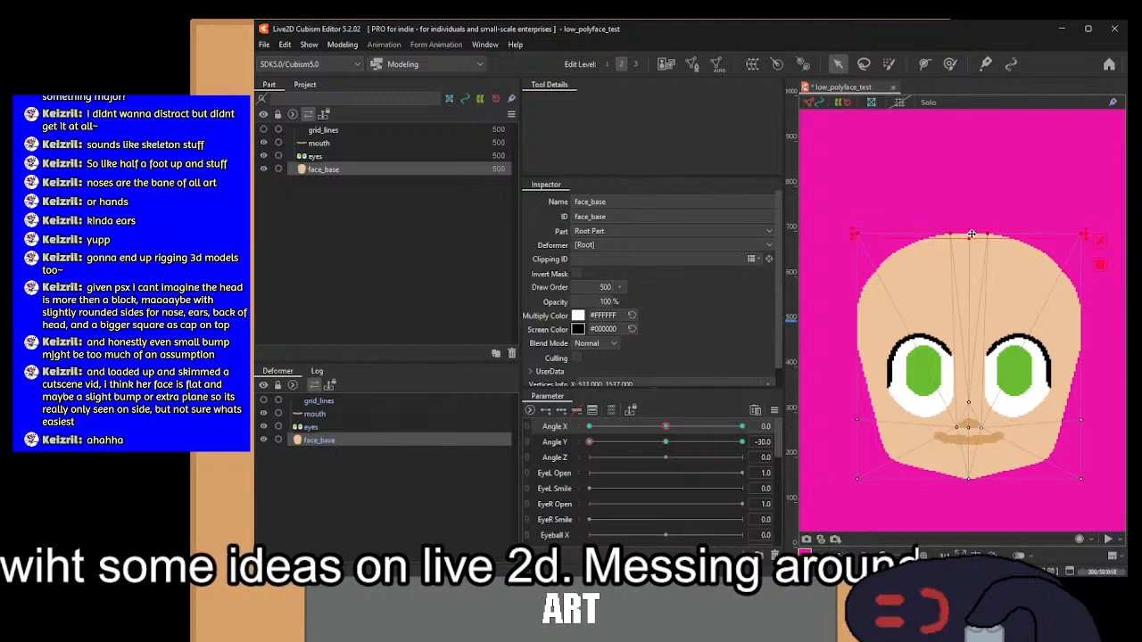
drag(971, 234, 970, 247)
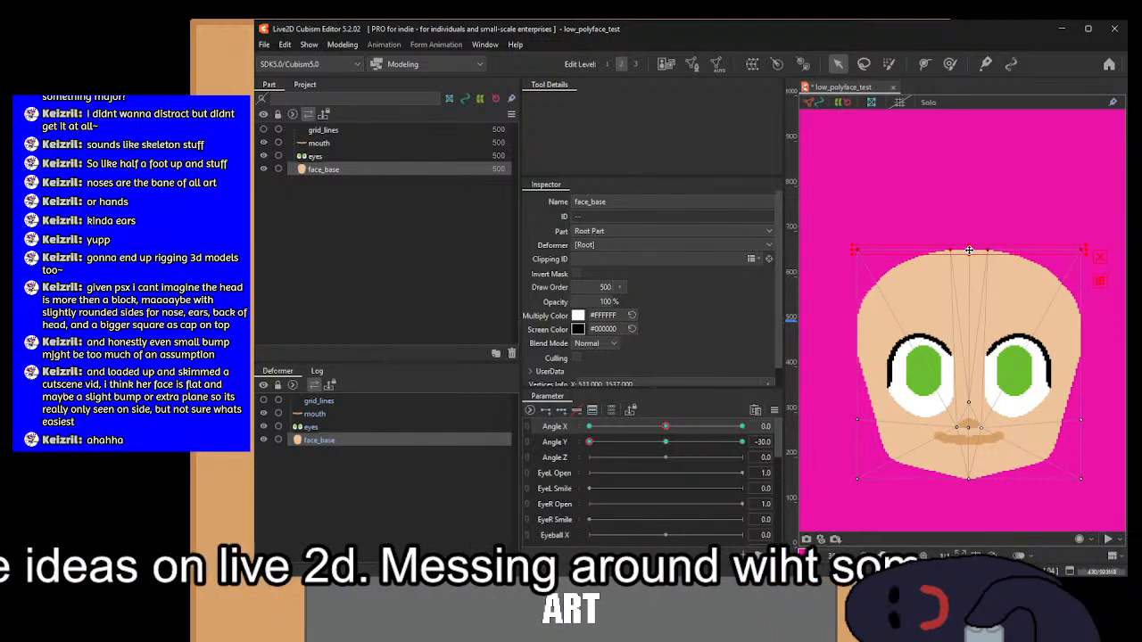
Step: Inspect the eyes, mouth and face_base meshes in turn at Angle Y -30
click(306, 429)
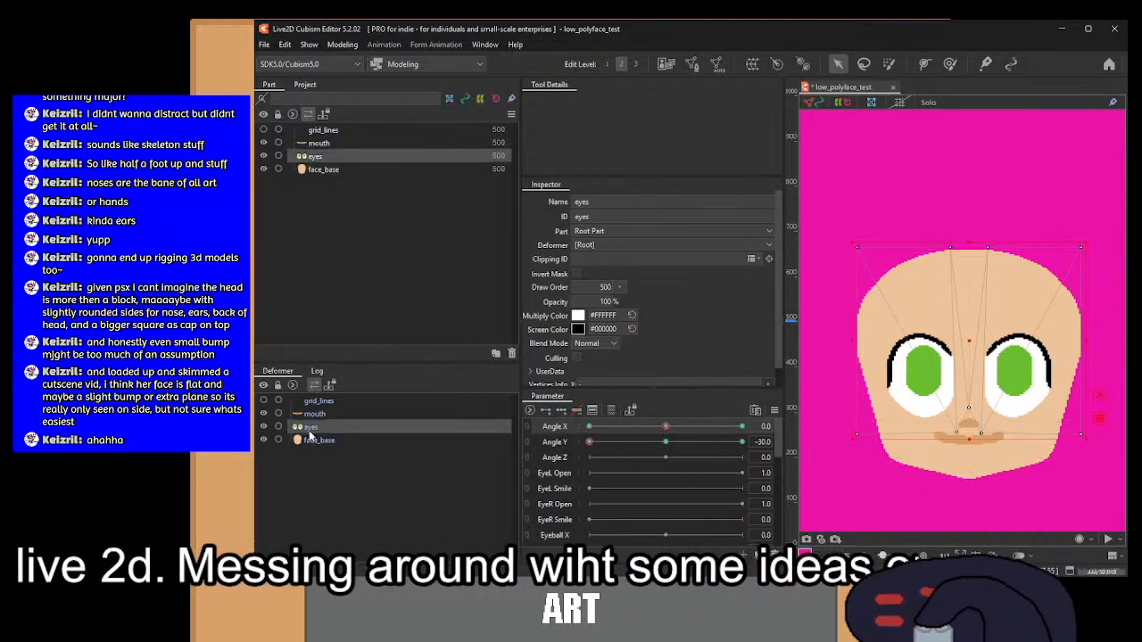
click(321, 414)
click(318, 428)
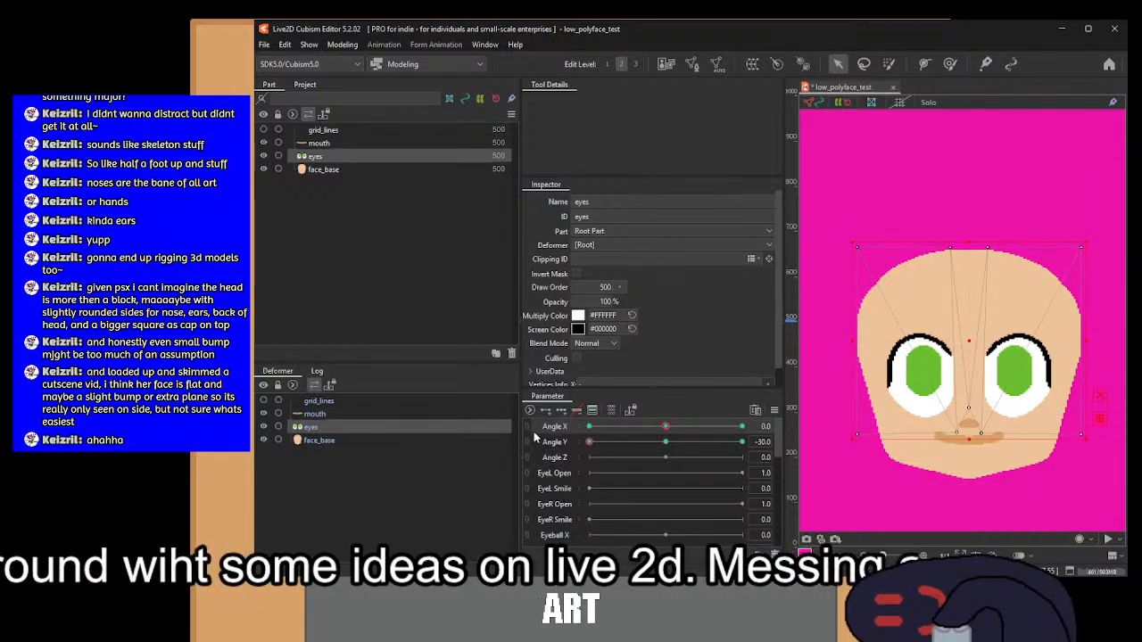
click(312, 441)
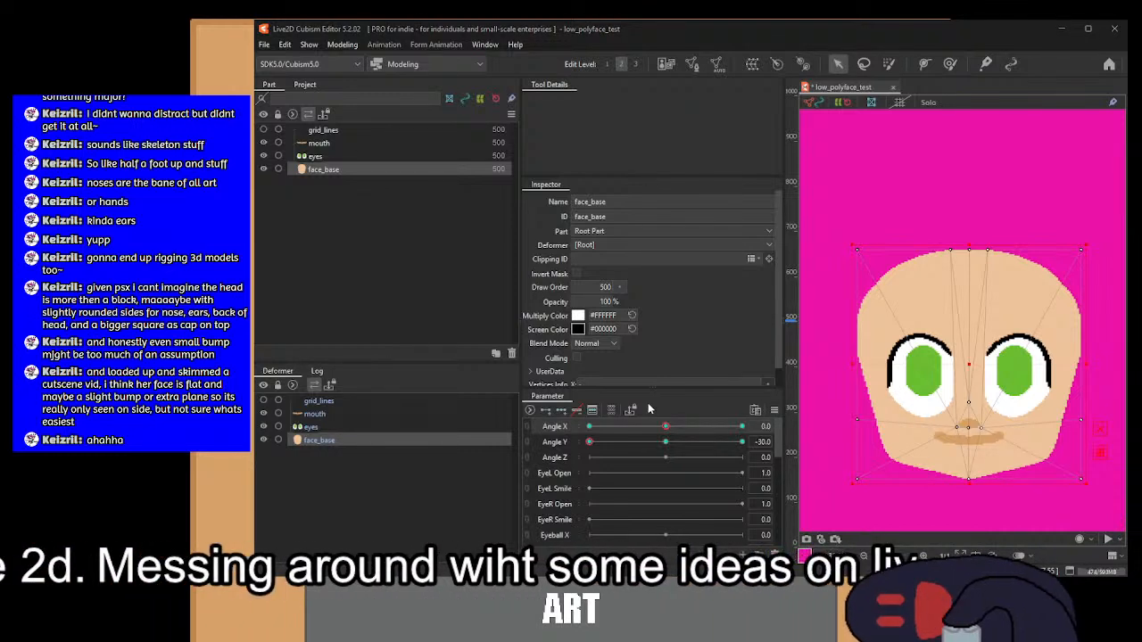
Step: Compare the face at Angle Y 0 and -30, set Angle X to -30, and preview the posing motion in Physics Settings
click(666, 441)
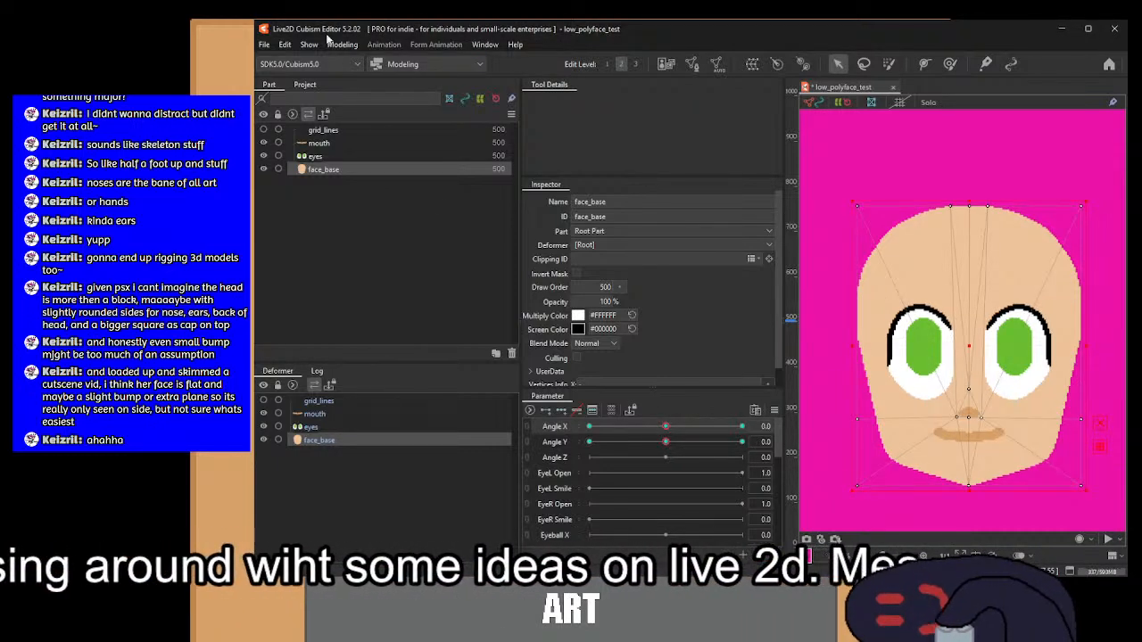
click(588, 442)
click(589, 426)
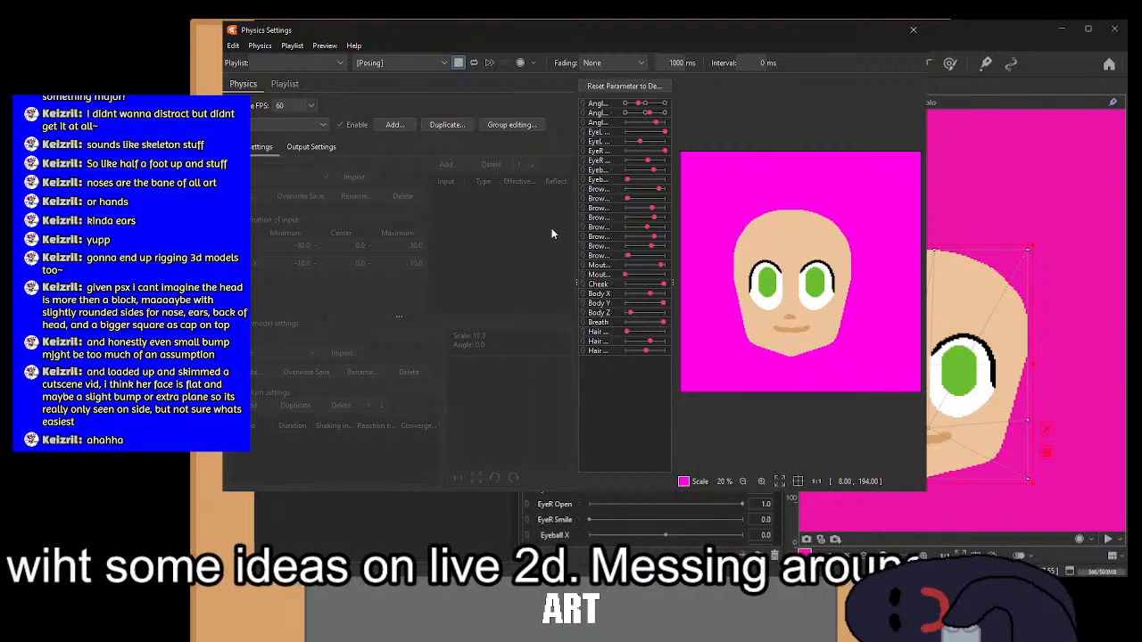
click(913, 30)
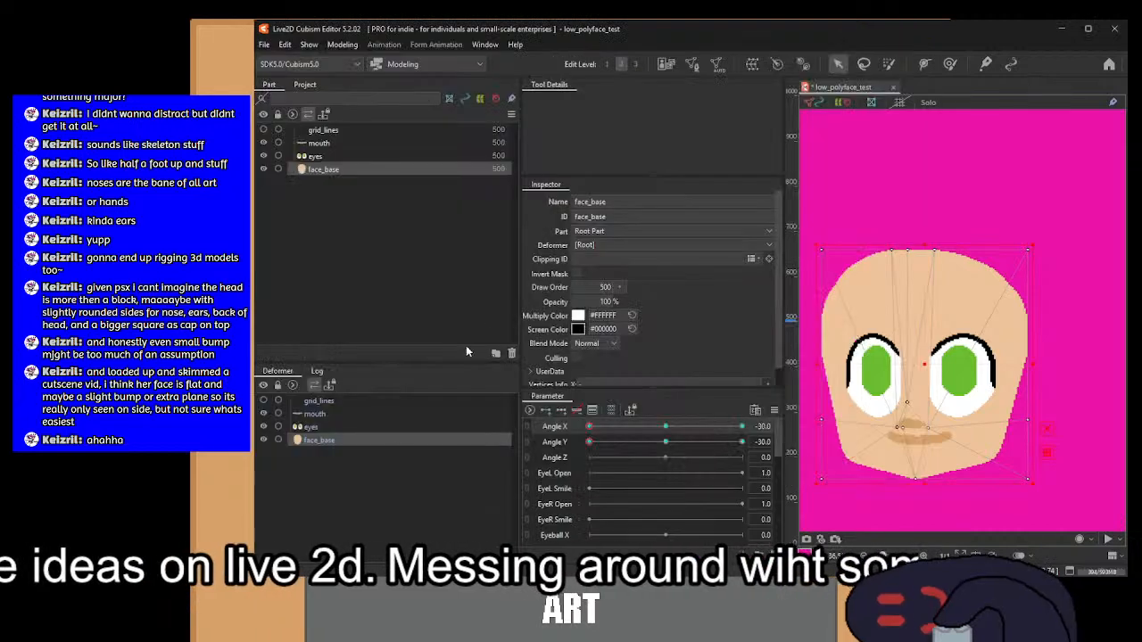
Step: Move the mouth, eyes and face_base meshes up together at Angle X 0, Angle Y 30
click(740, 442)
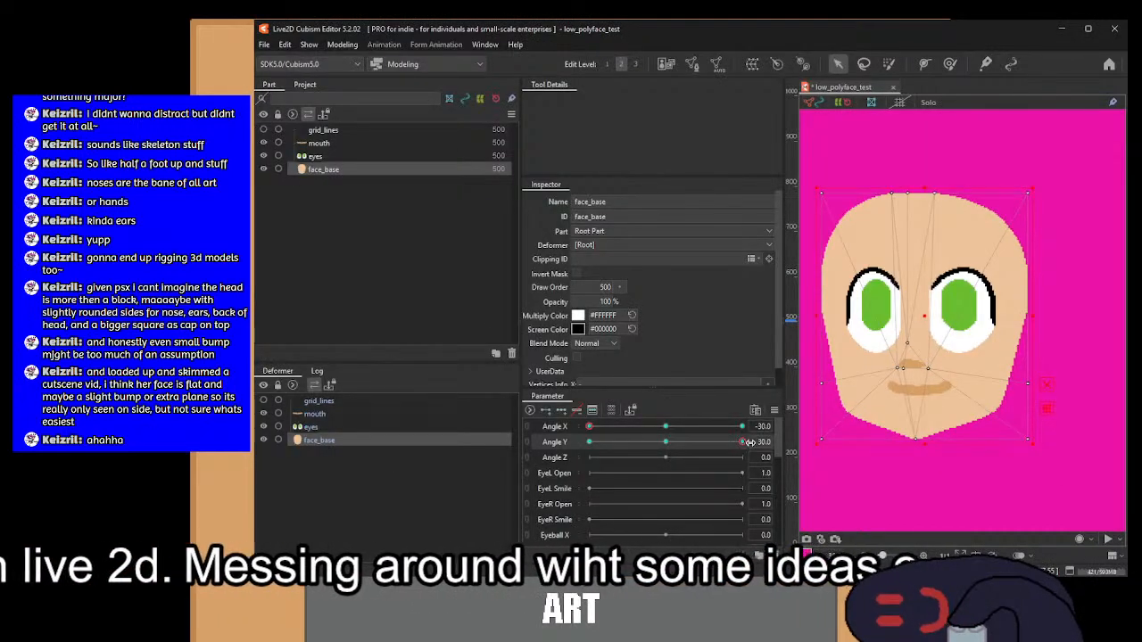
click(669, 427)
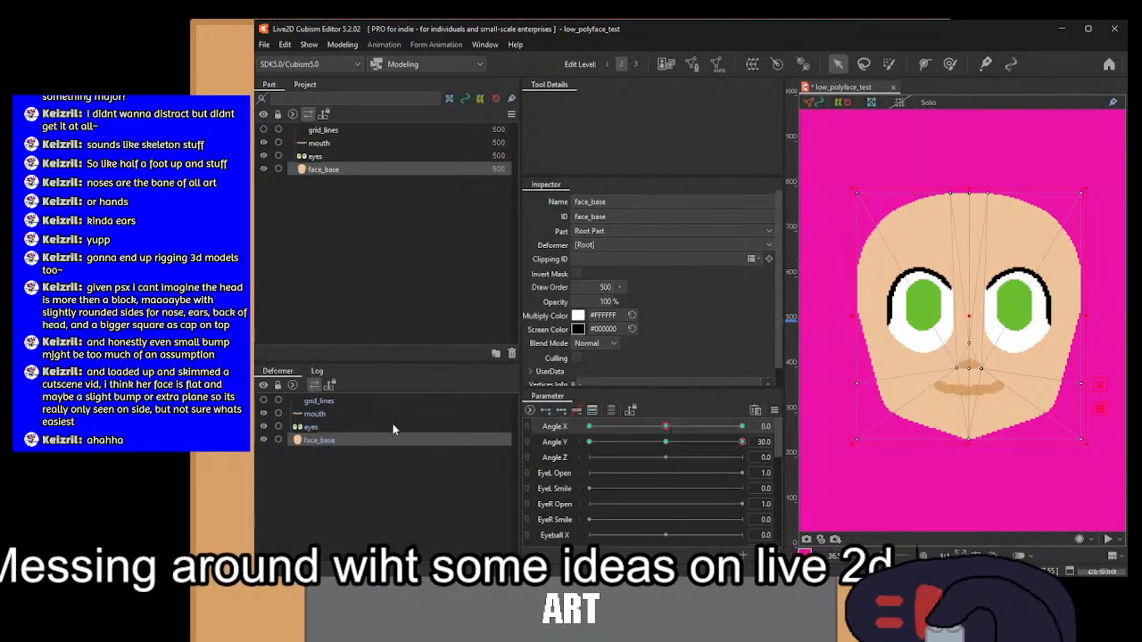
ctrl+click(344, 428)
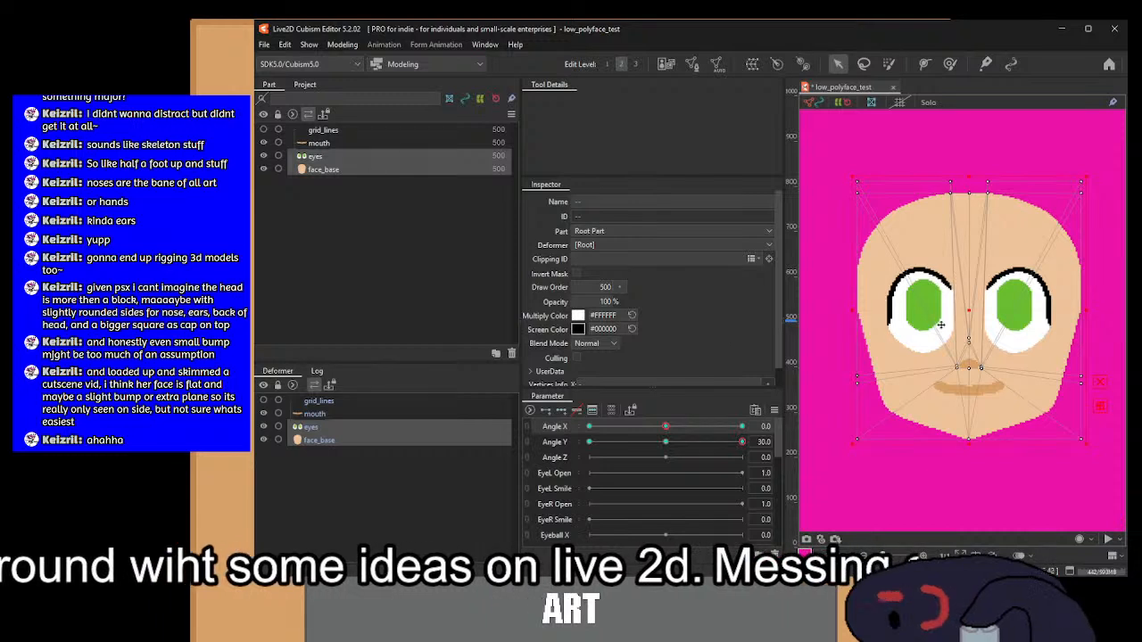
drag(969, 309, 971, 301)
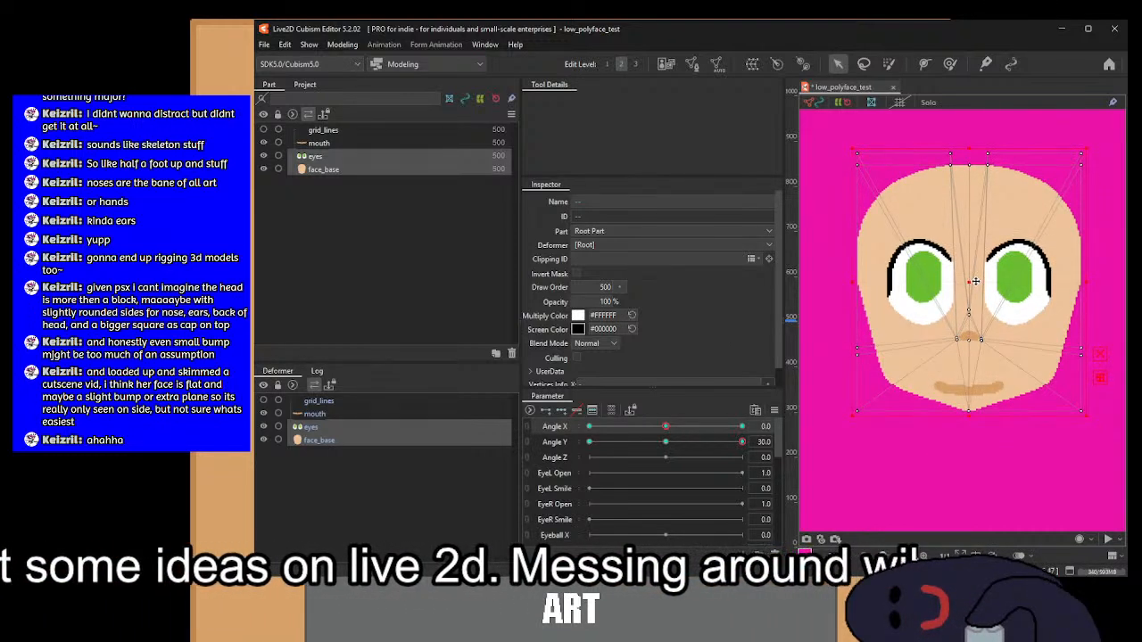
drag(976, 281, 977, 309)
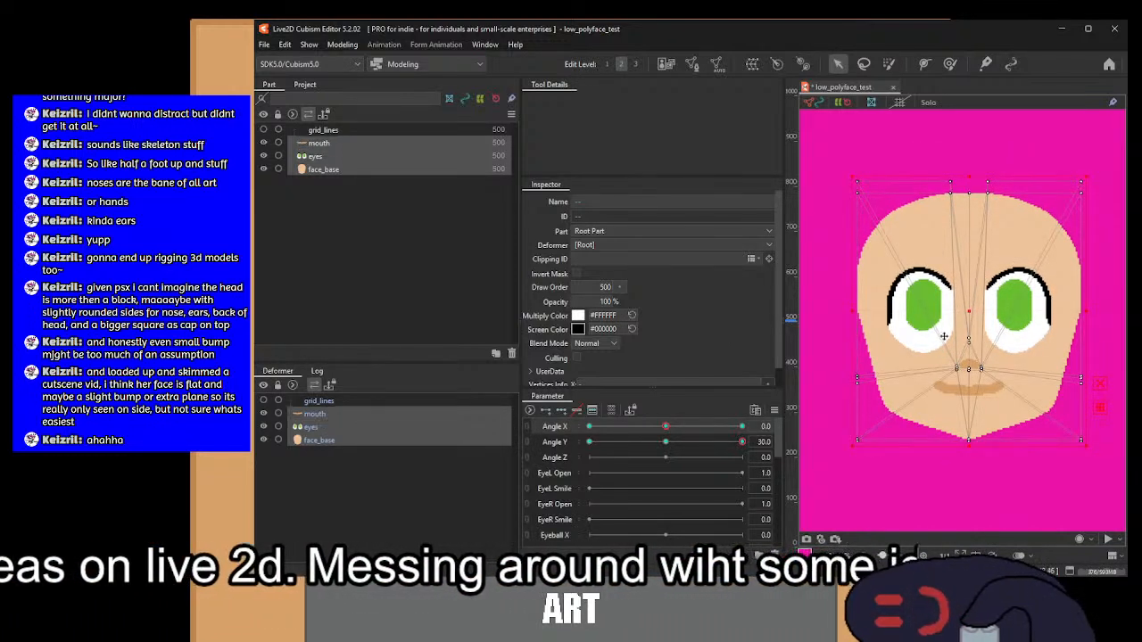
drag(966, 314, 969, 282)
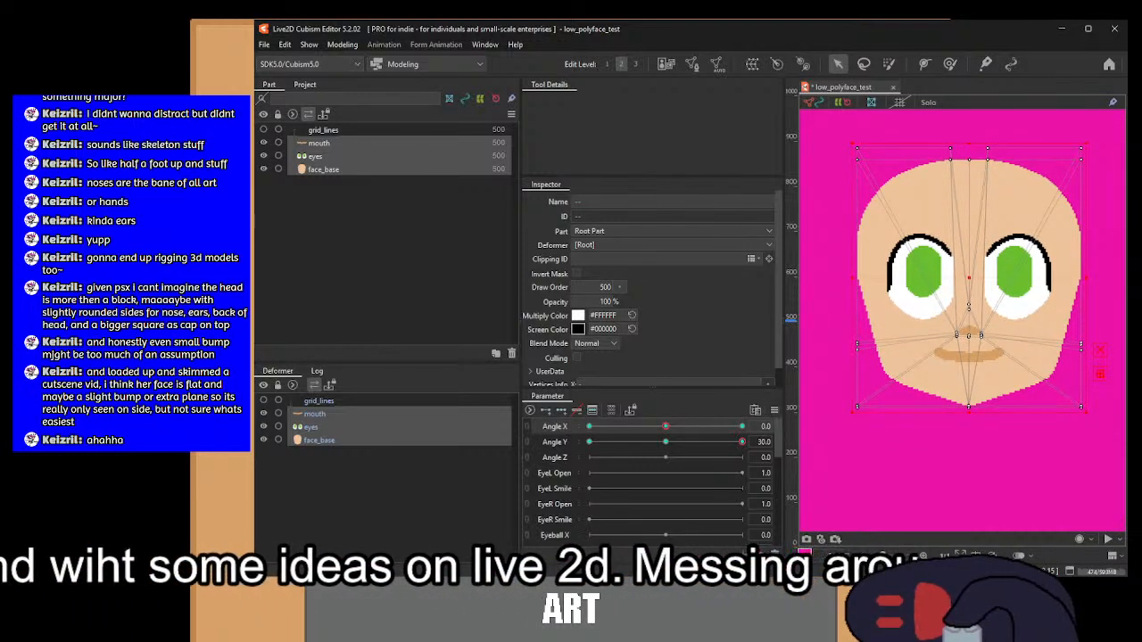
Step: Switch to the pixel-art editor and create a new 256 x 256 px RGBA sprite with a transparent background
click(1060, 30)
key(alt+Tab)
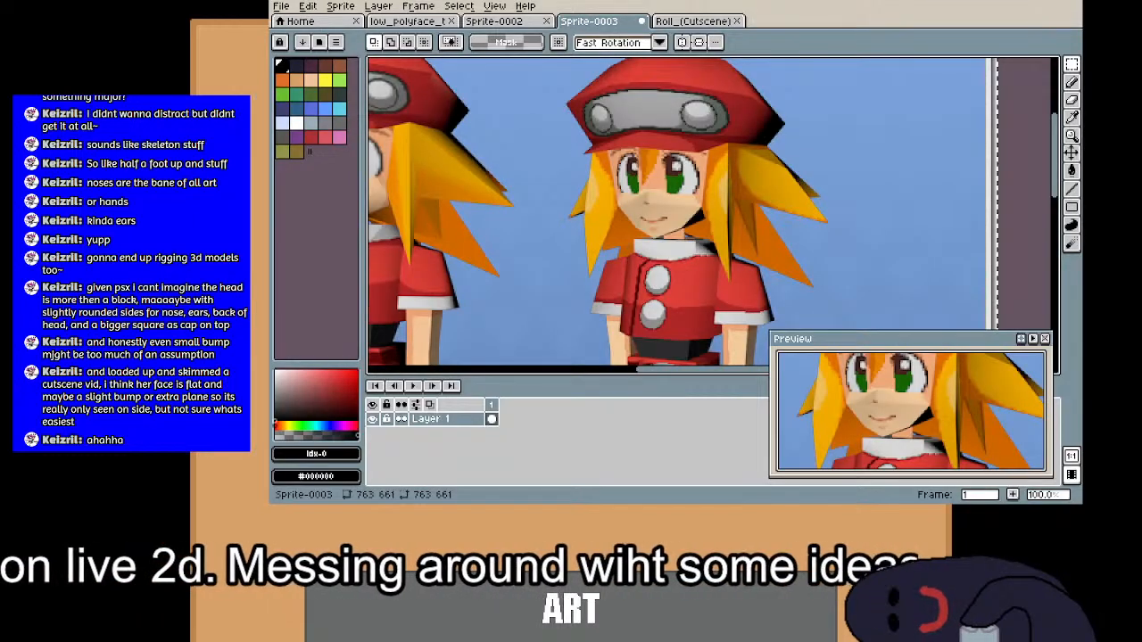
key(ctrl+n)
text(256)
key(Tab)
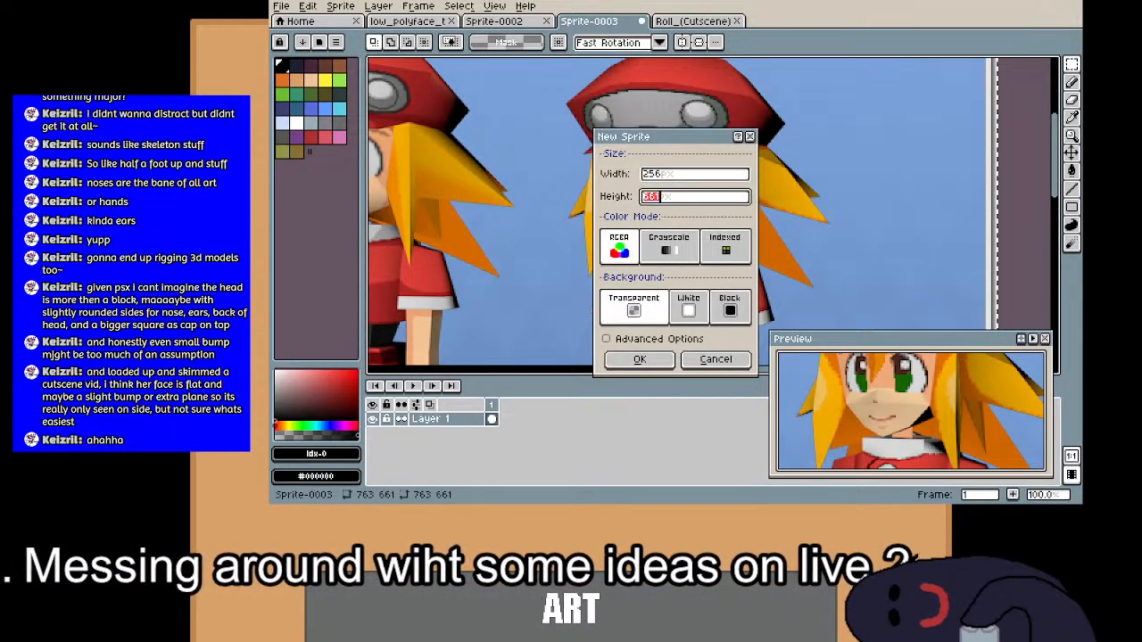
text(256)
key(Return)
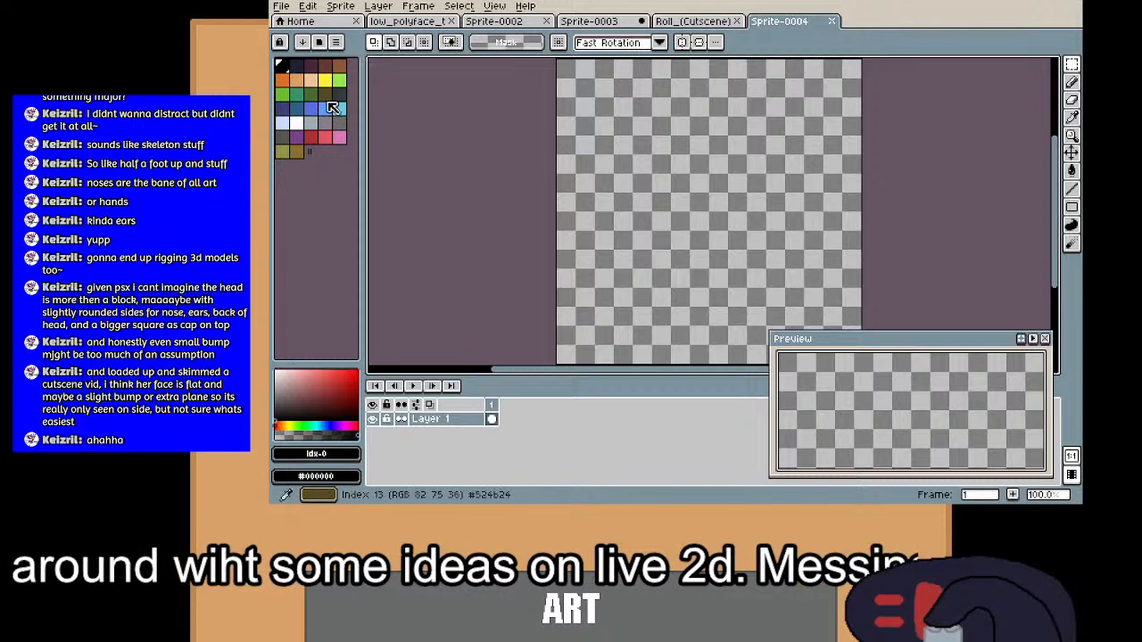
Step: Fill the new canvas with black, and pick the dark red palette colour for the Pencil tool
key(g)
click(616, 179)
click(314, 141)
key(b)
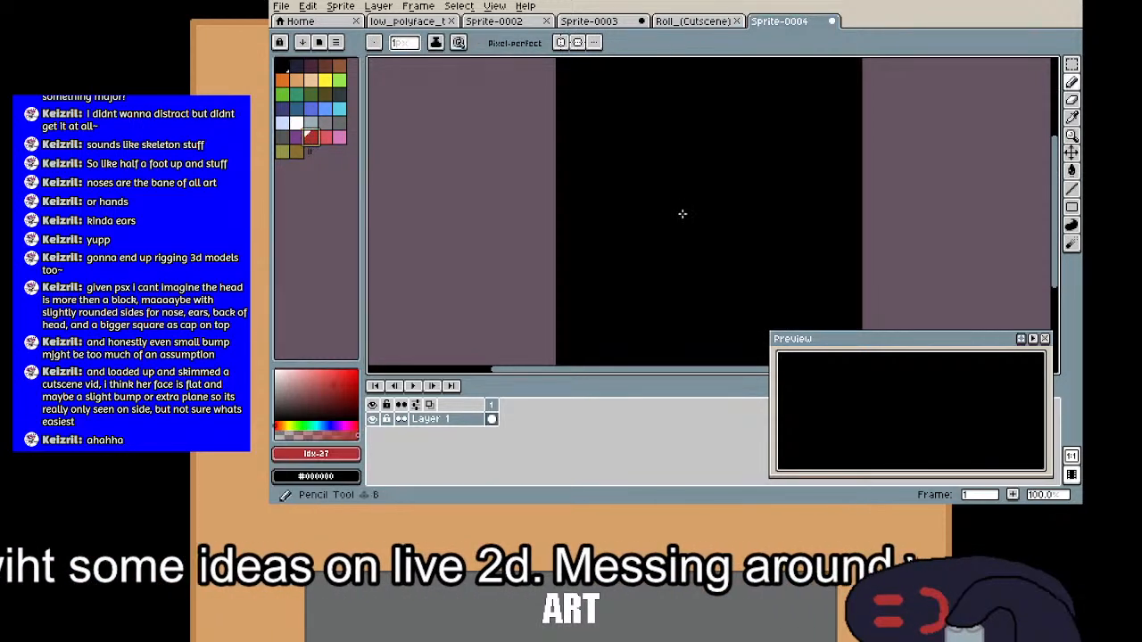
Step: Sketch a dark red rounded head outline with a 3 px brush, a white box around it, and a light grey side plane
scroll(724, 250, down, 5)
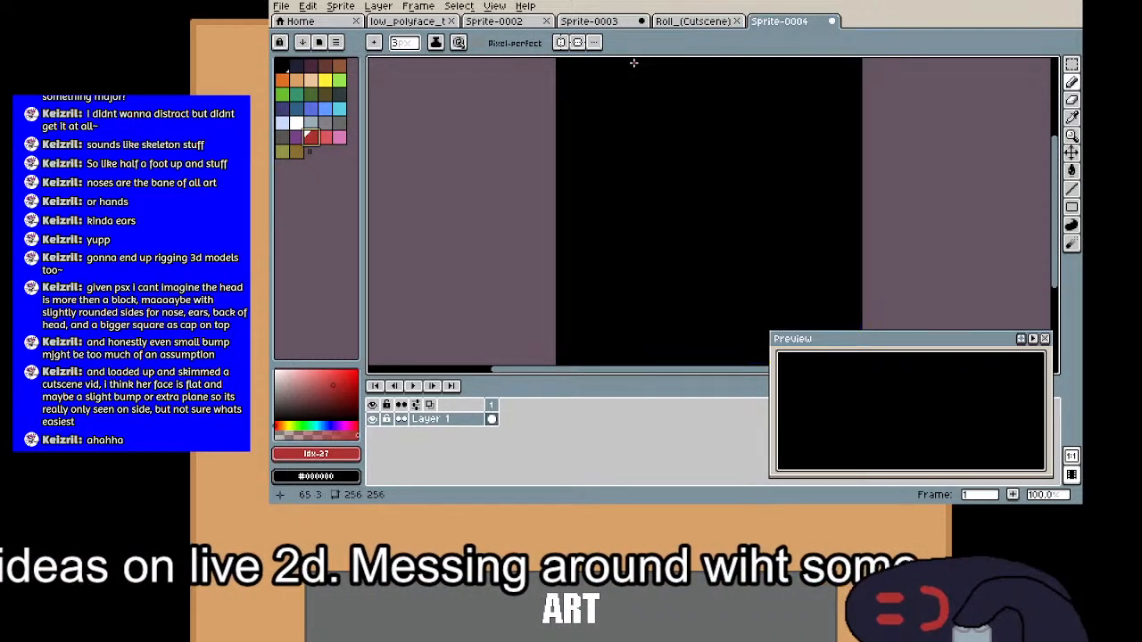
mouse_move(742, 249)
mouse_down()
mouse_move(674, 250)
mouse_move(661, 203)
mouse_move(749, 230)
mouse_up()
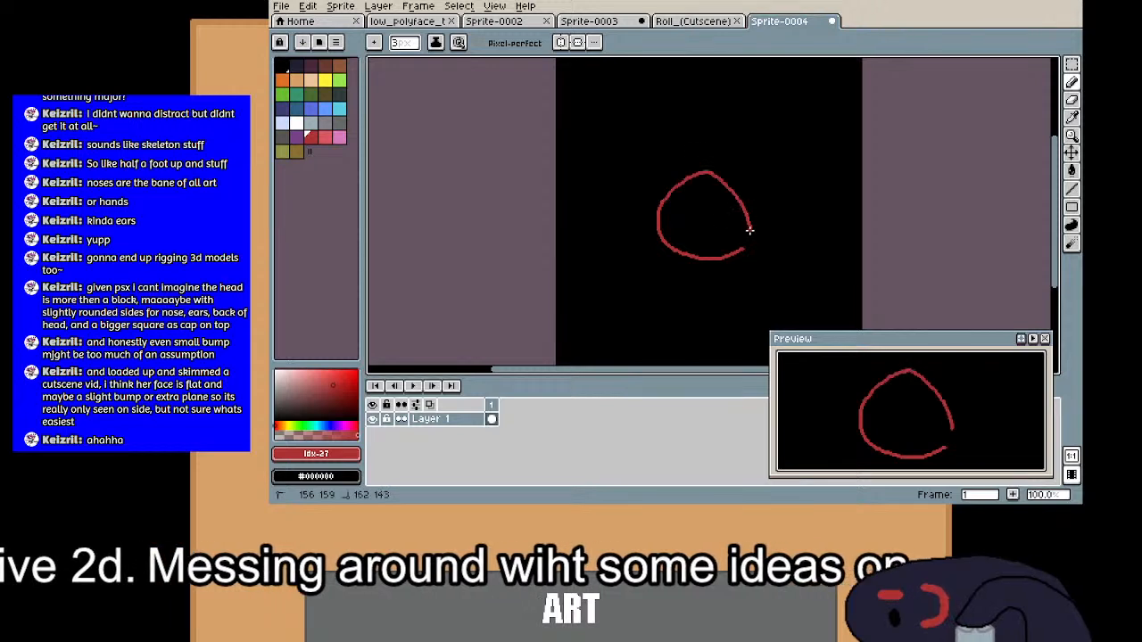
click(296, 123)
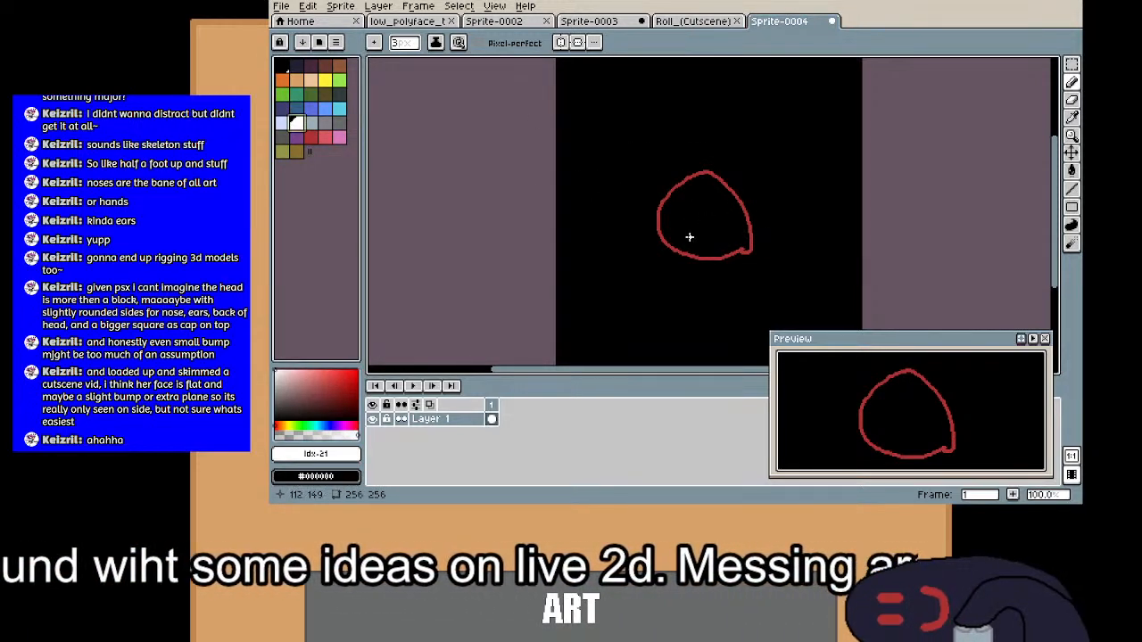
mouse_move(650, 161)
mouse_down()
mouse_move(658, 264)
mouse_move(751, 263)
mouse_move(740, 164)
mouse_move(650, 163)
mouse_up()
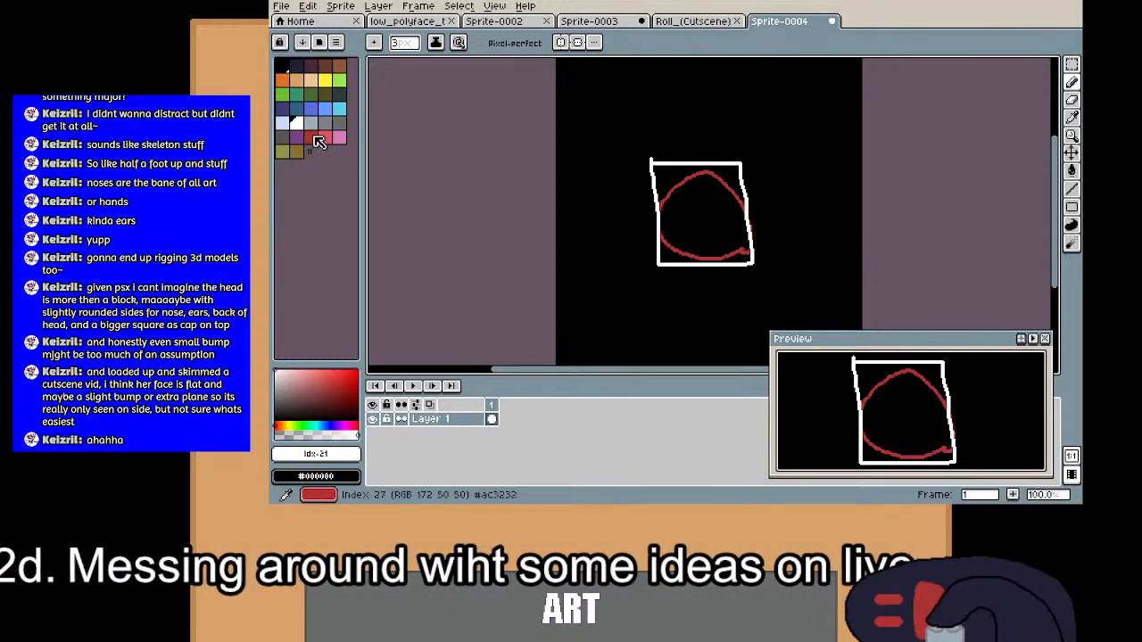
click(311, 123)
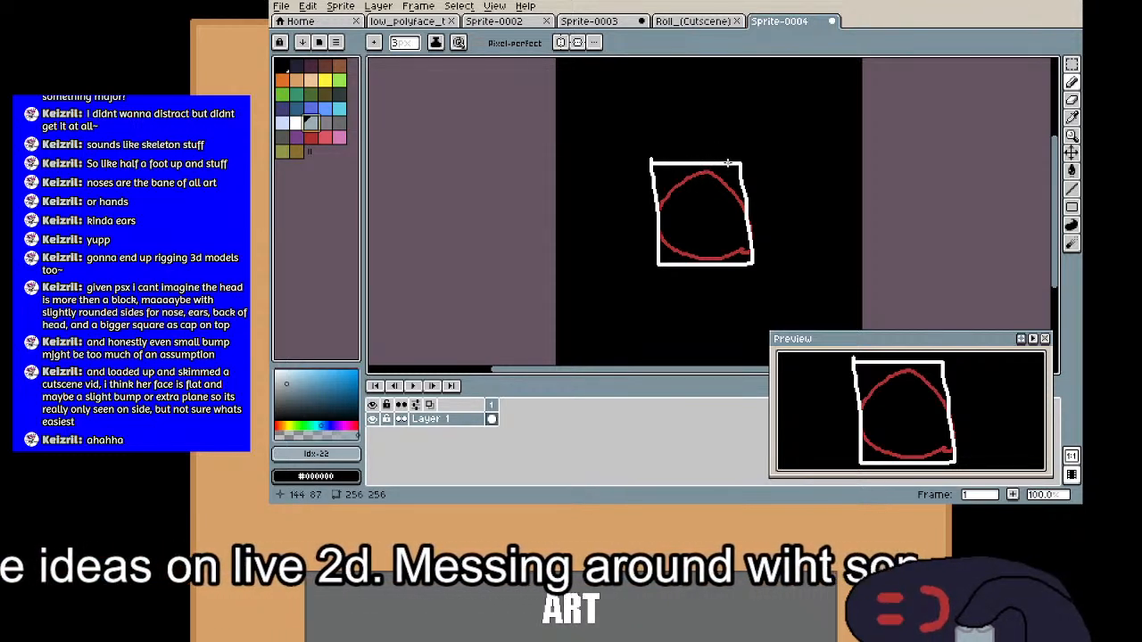
drag(730, 163, 731, 256)
mouse_move(735, 161)
mouse_down()
mouse_move(757, 202)
mouse_move(758, 241)
mouse_move(728, 273)
mouse_up()
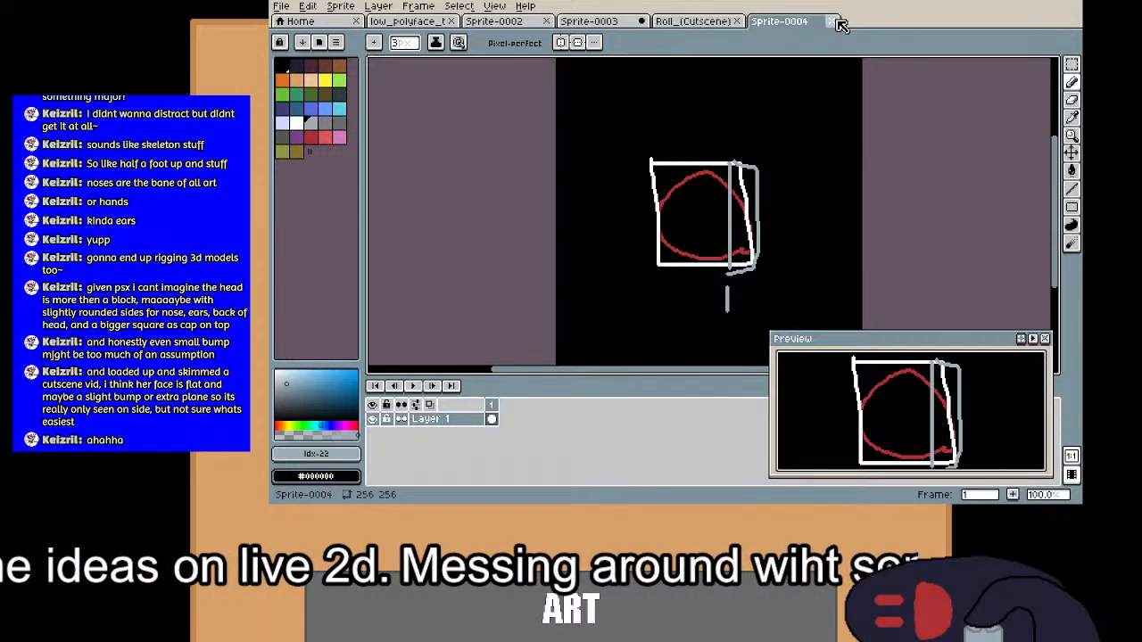
Step: Close Sprite-0004 without saving and switch back to the low_polyface_test model in Live2D Cubism Editor
click(831, 20)
click(675, 286)
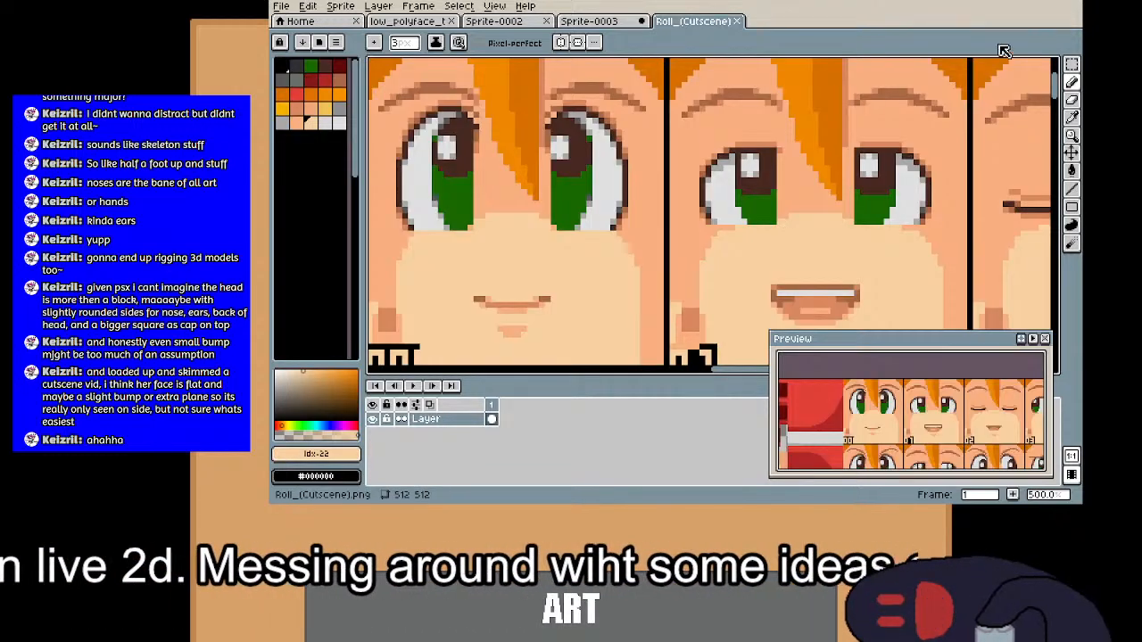
click(1024, 1)
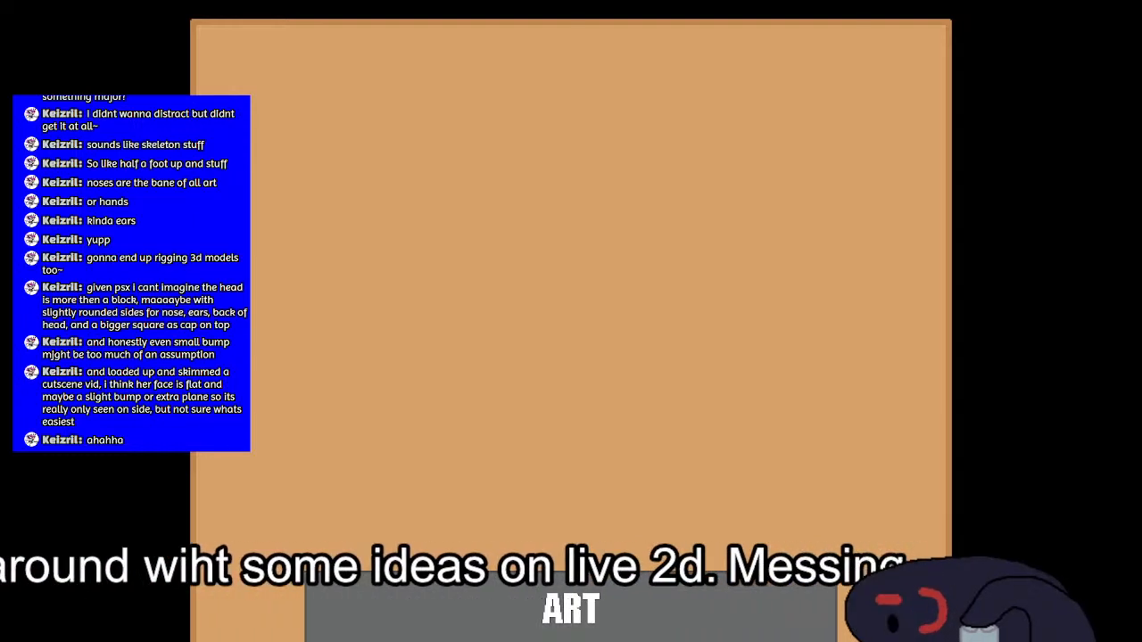
key(alt+Tab)
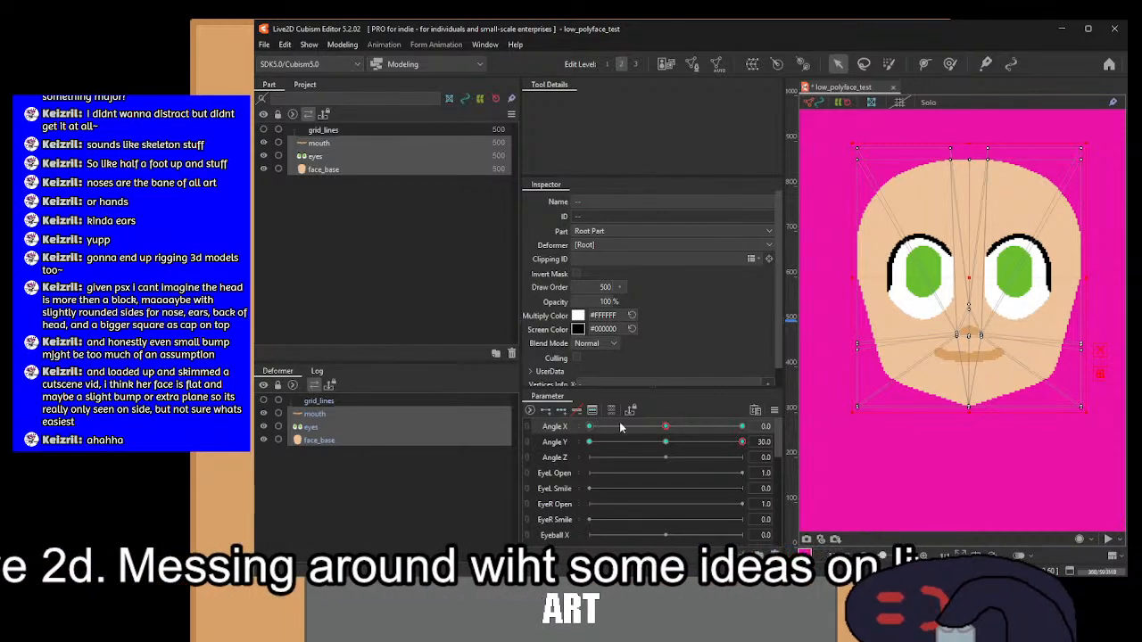
Step: Compare the face across the -30, 0 and 30 keyforms of Angle X and Angle Y, and return both parameters to 0
mouse_move(681, 431)
mouse_down()
mouse_move(753, 437)
mouse_move(589, 438)
mouse_move(666, 433)
mouse_up()
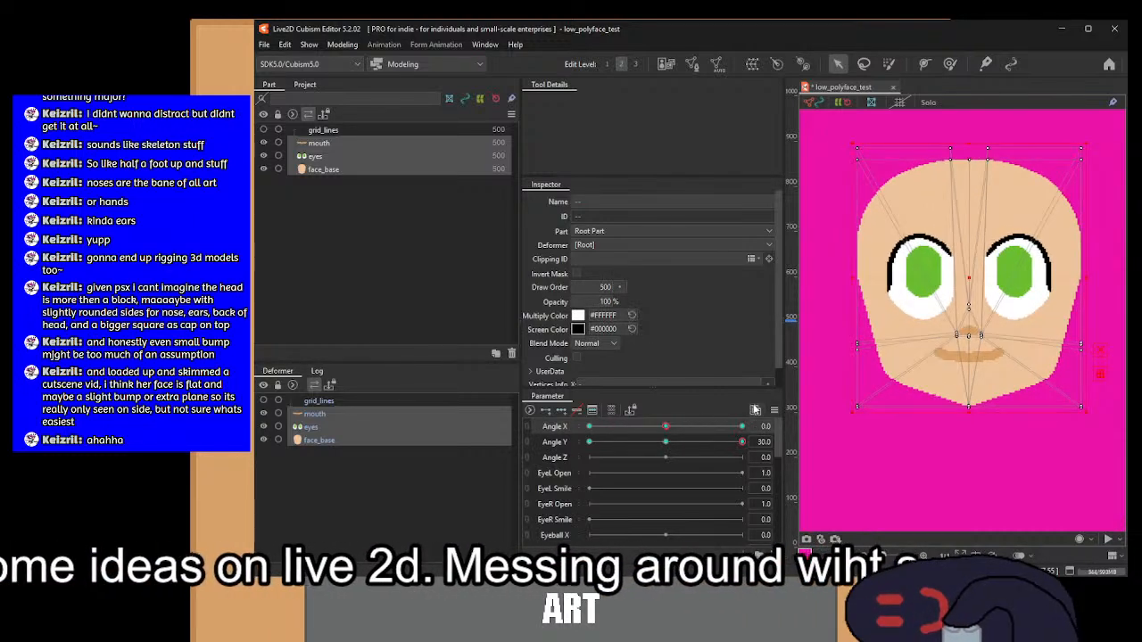
click(669, 443)
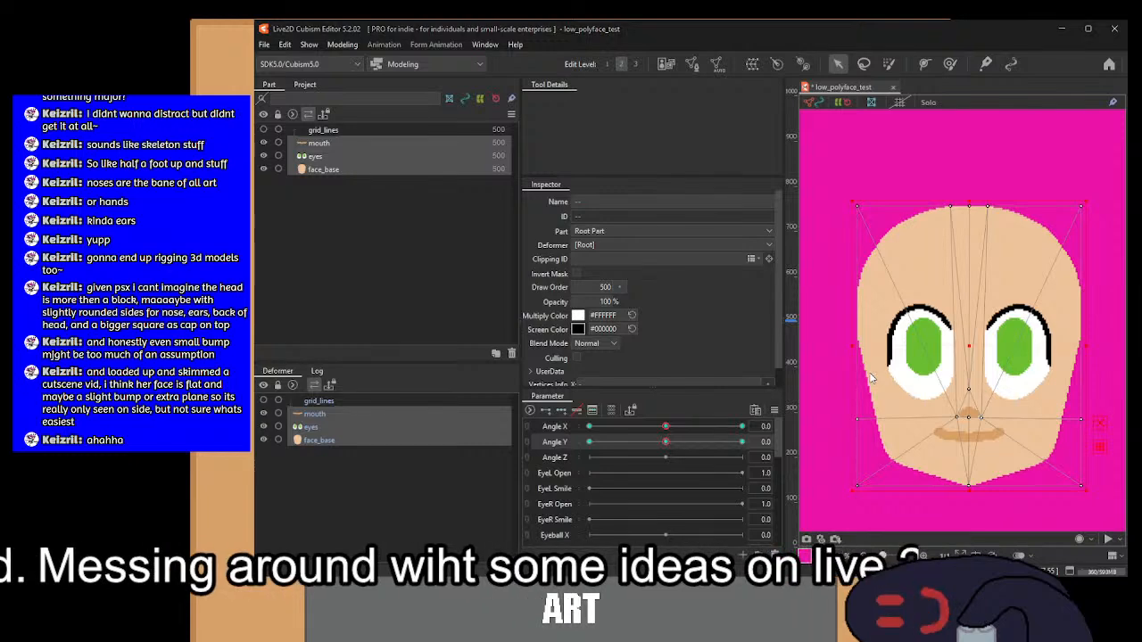
click(589, 427)
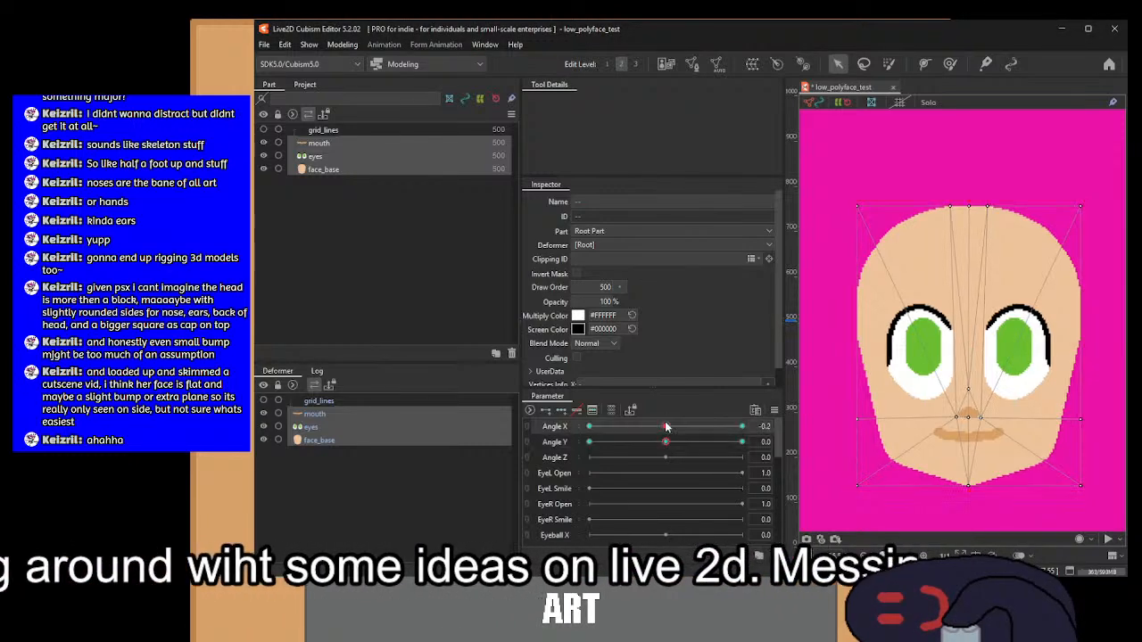
drag(662, 443, 744, 443)
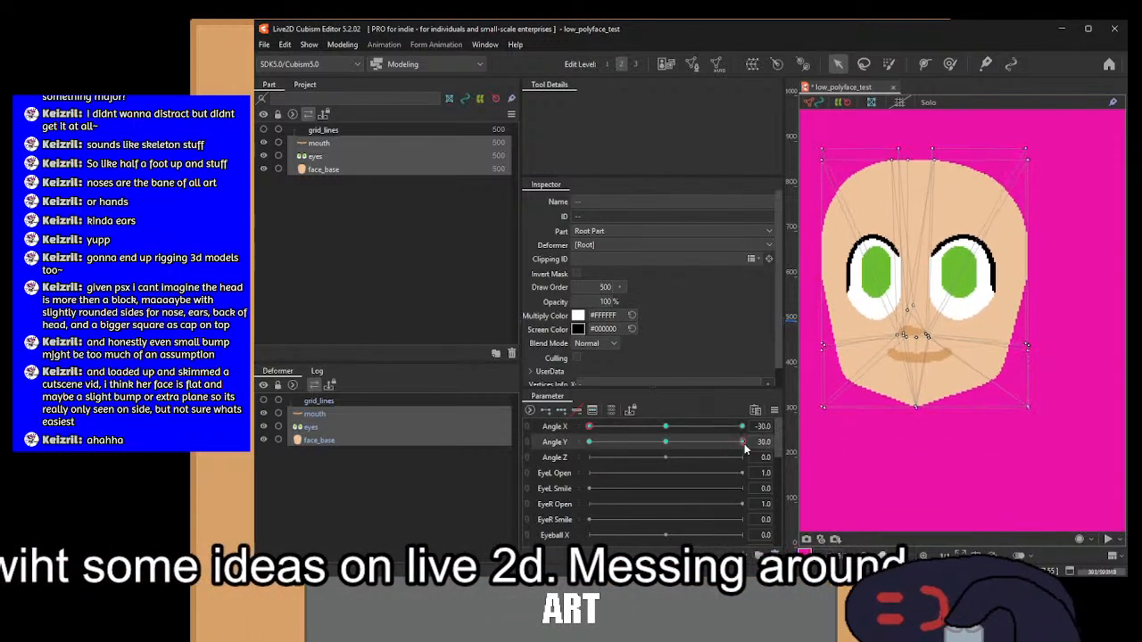
drag(589, 426, 541, 439)
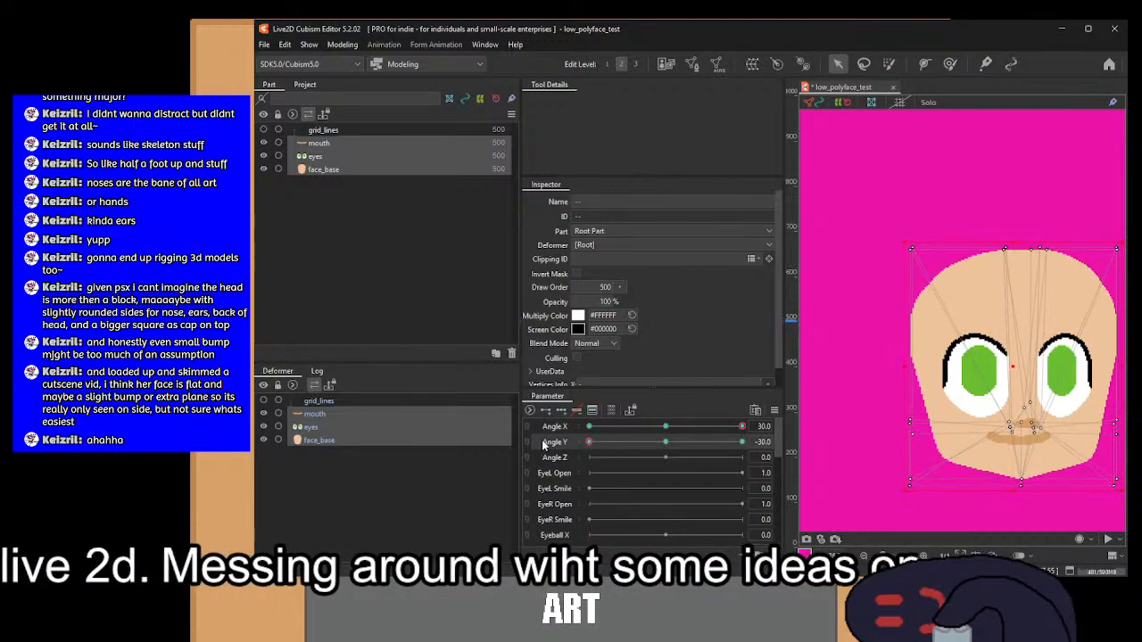
mouse_move(743, 427)
mouse_down()
mouse_move(588, 426)
mouse_move(670, 442)
mouse_move(566, 442)
mouse_move(660, 444)
mouse_move(553, 455)
mouse_move(667, 455)
mouse_up()
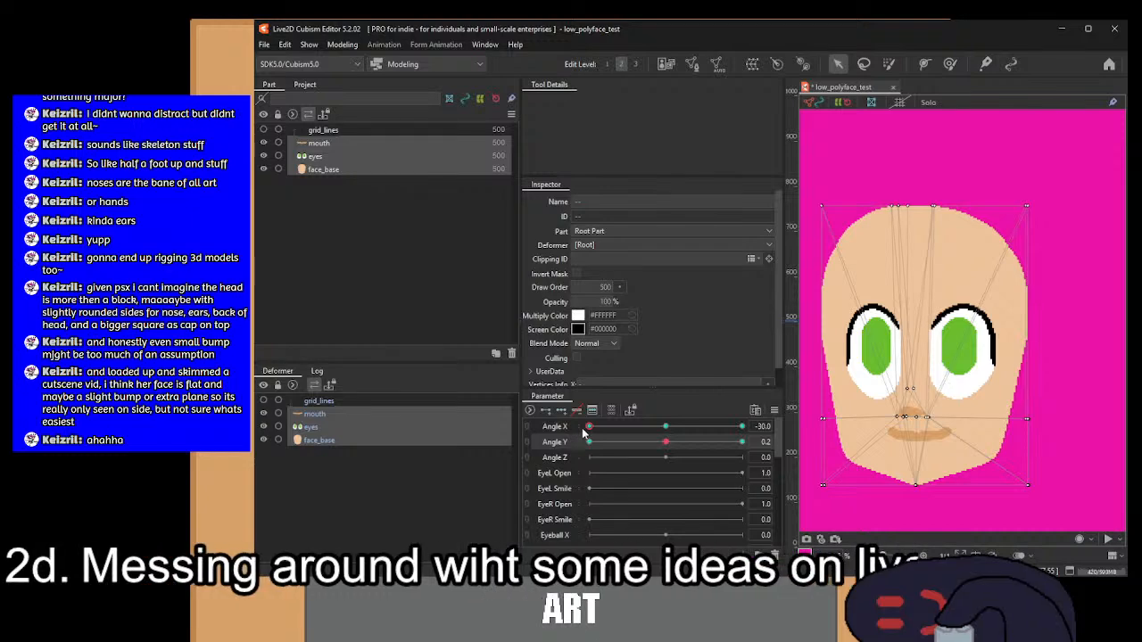
drag(583, 429, 552, 457)
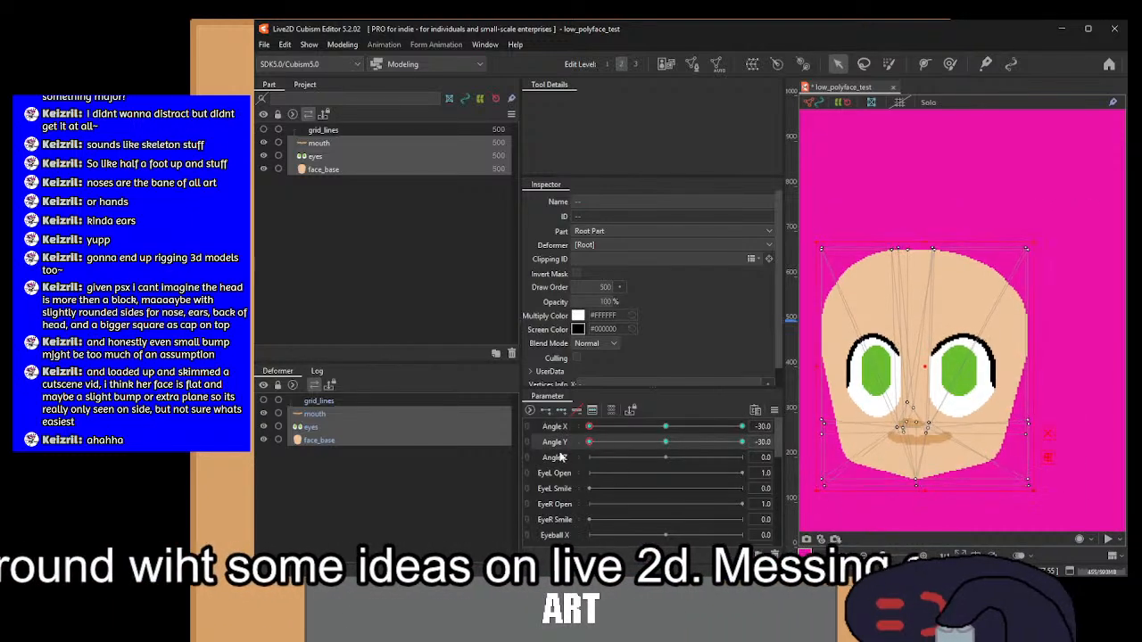
click(666, 445)
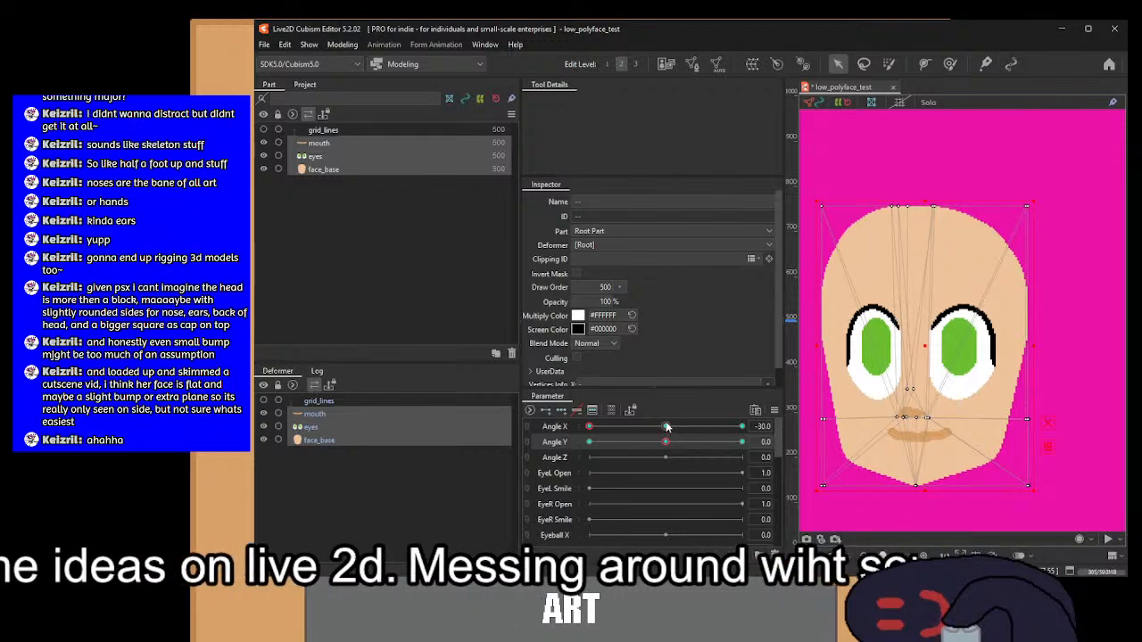
click(667, 428)
Step: Move the mouth, eyes and face_base meshes down together at Angle X 0, Angle Y -30, and check the vertical motion
drag(667, 441, 553, 461)
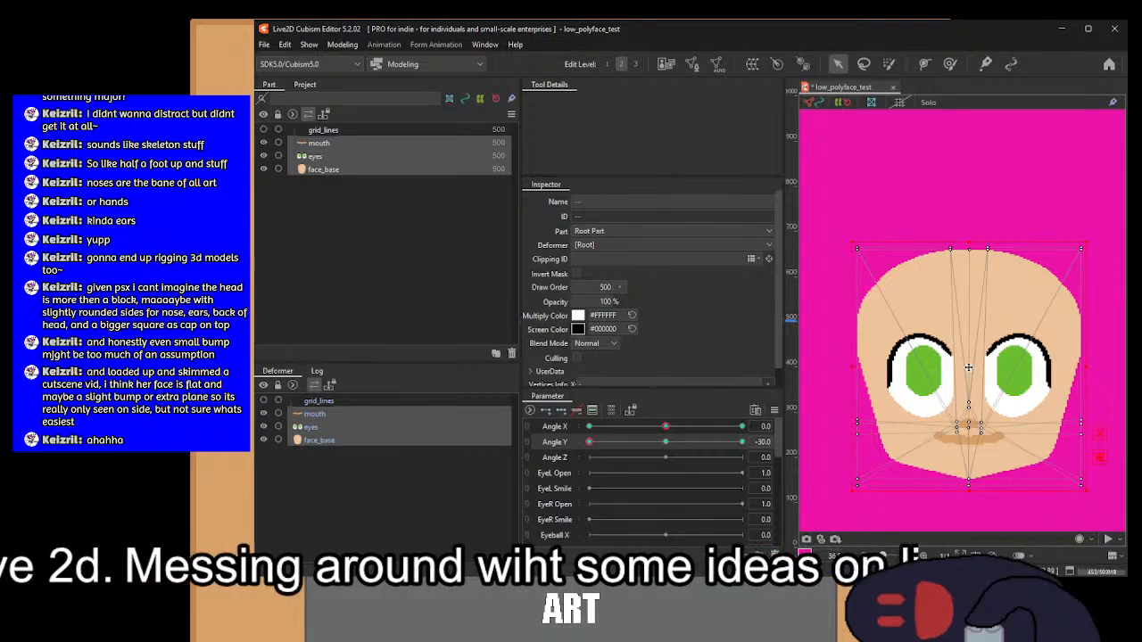
drag(969, 368, 966, 400)
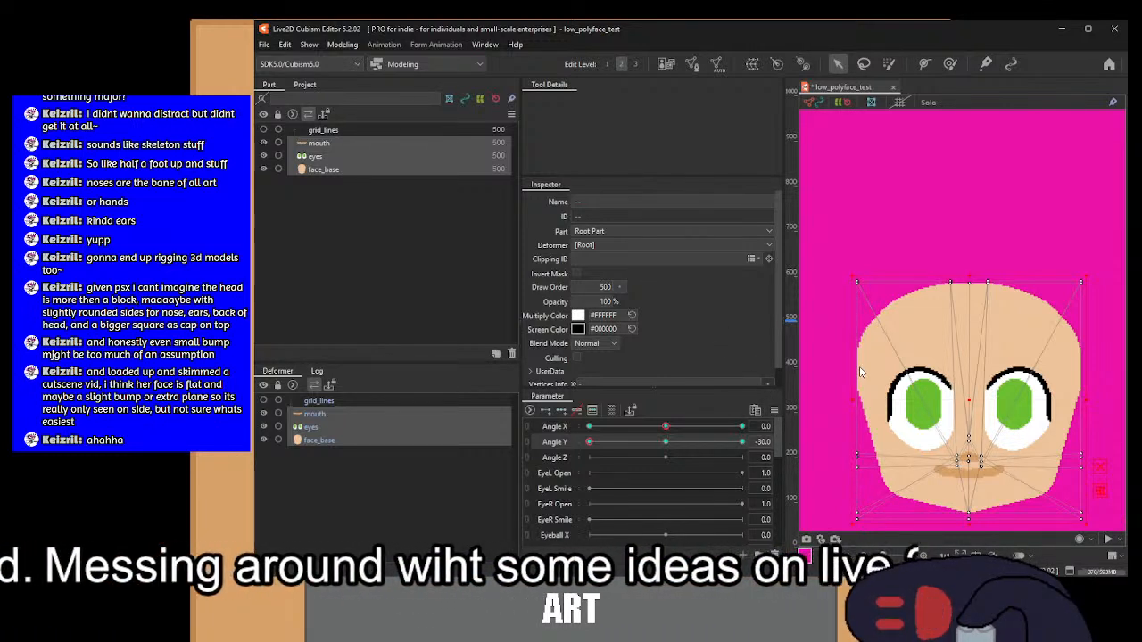
click(665, 443)
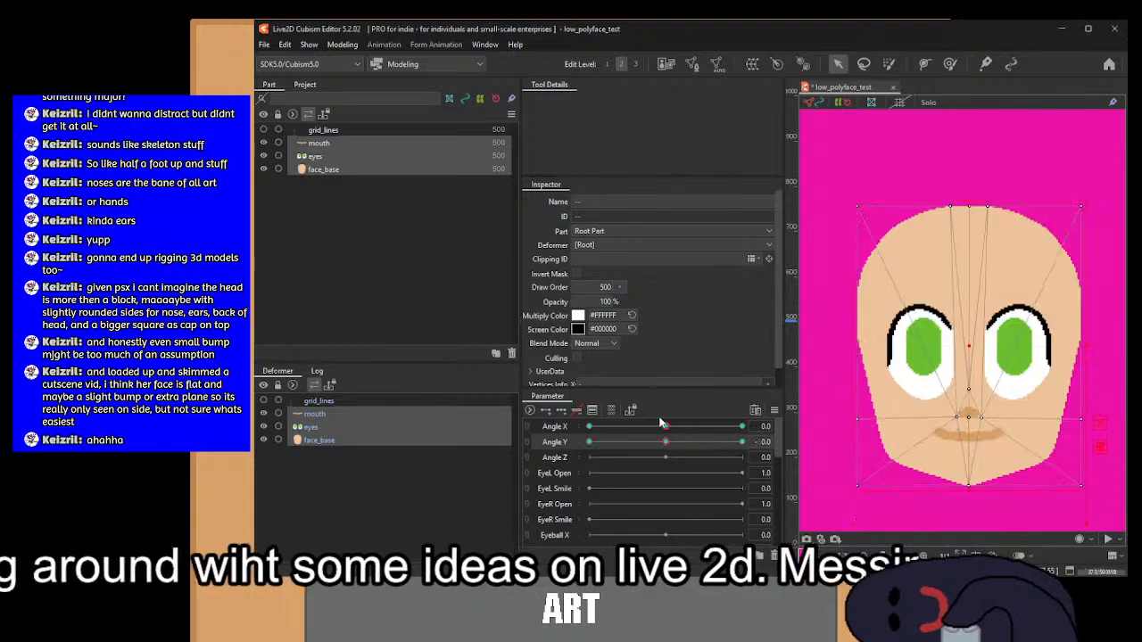
click(527, 426)
drag(666, 447, 742, 448)
drag(667, 450, 666, 483)
click(527, 447)
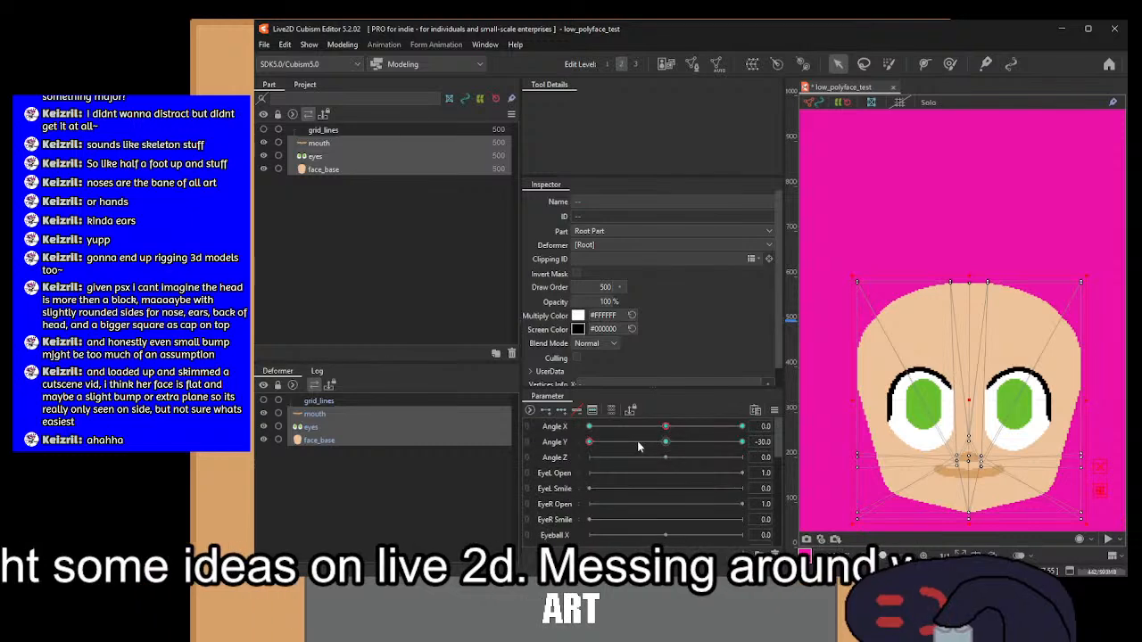
Step: Lower the top row of head vertices at Angle Y -30 to flatten the forehead
mouse_move(589, 441)
mouse_down()
mouse_move(756, 456)
mouse_move(578, 455)
mouse_up()
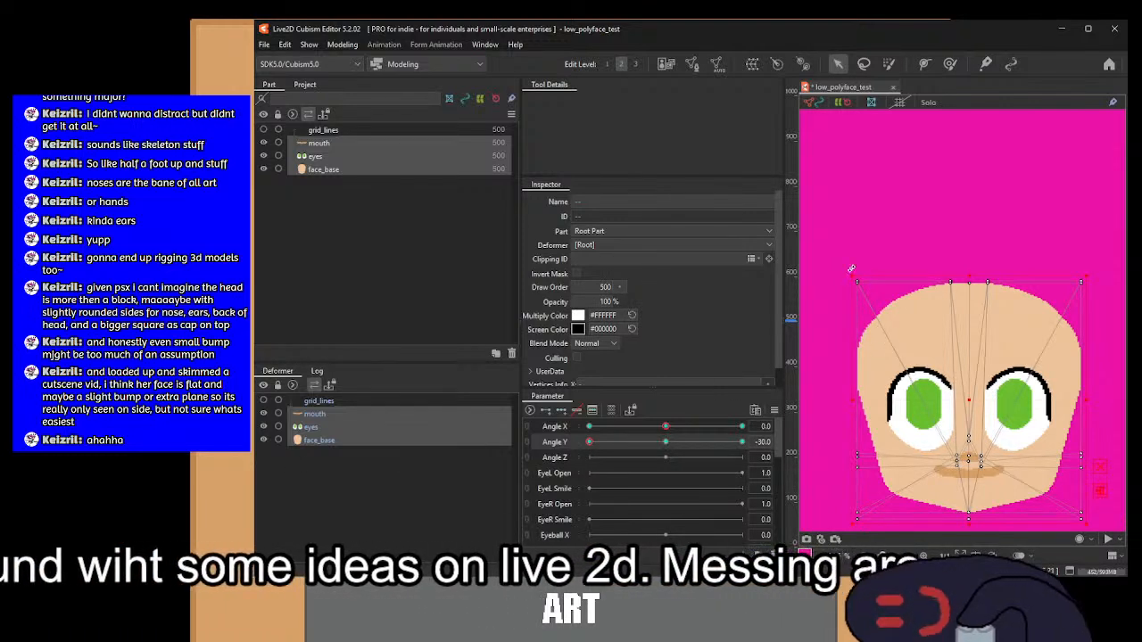
drag(825, 257, 1123, 384)
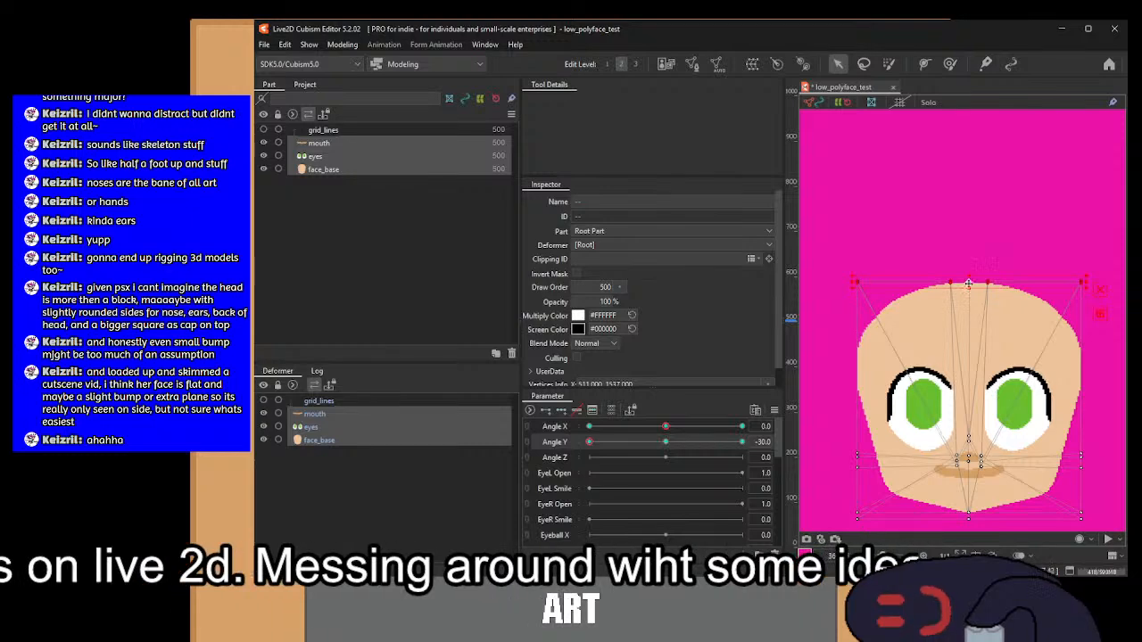
drag(968, 283, 968, 295)
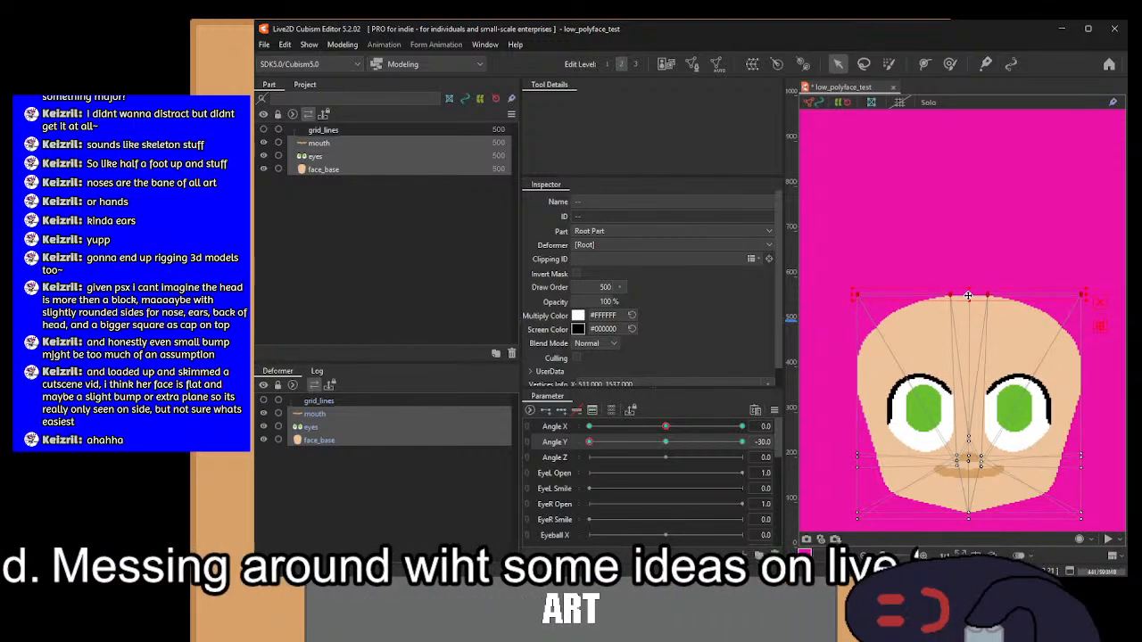
Step: Raise the nose, cheek and chin vertices at Angle Y 30, and lift the chin row a little further
drag(609, 448, 765, 455)
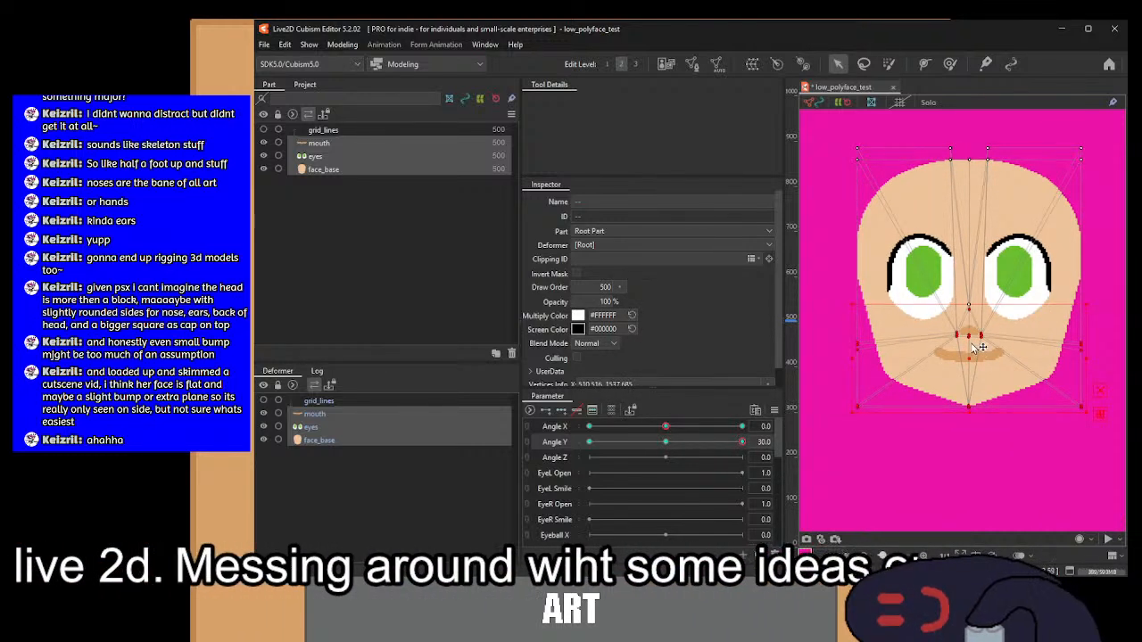
drag(972, 348, 972, 339)
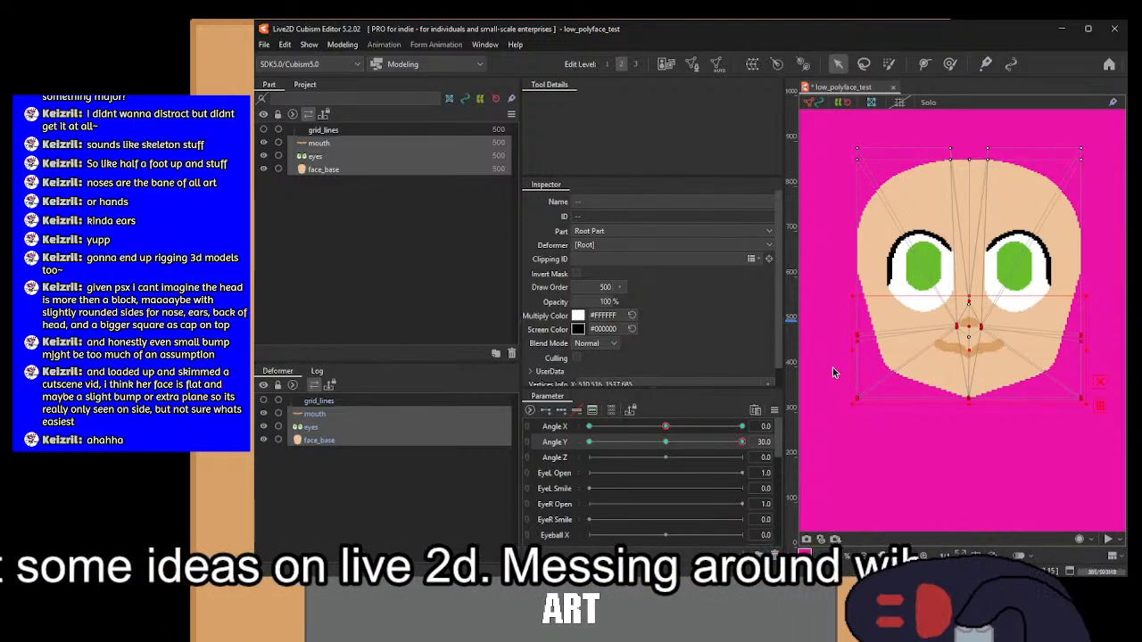
drag(833, 367, 1117, 462)
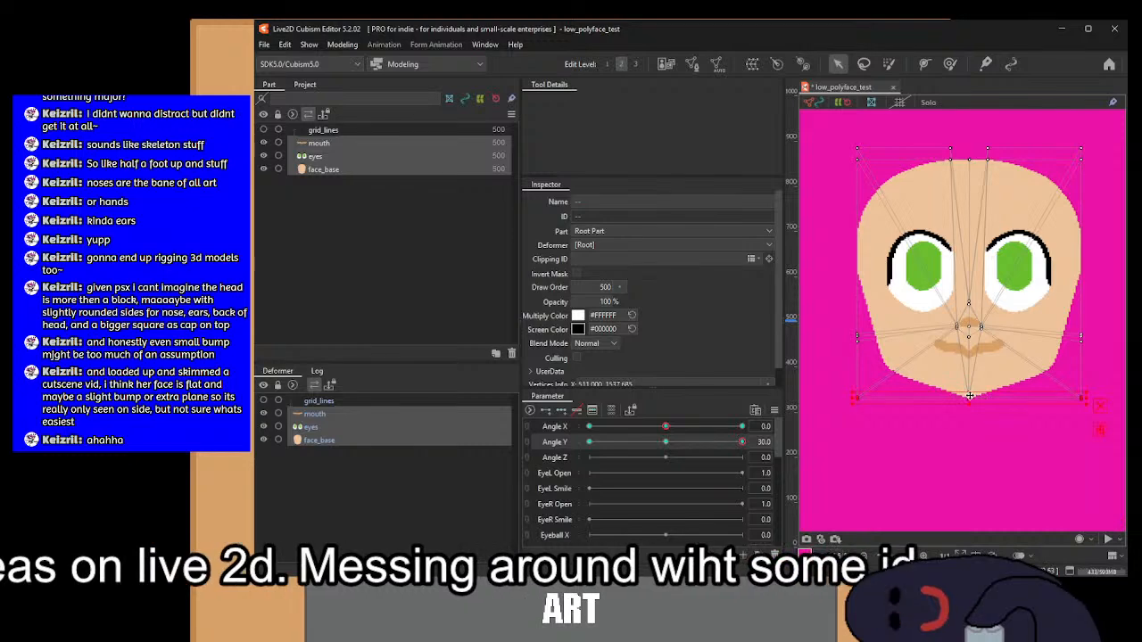
drag(969, 395, 969, 390)
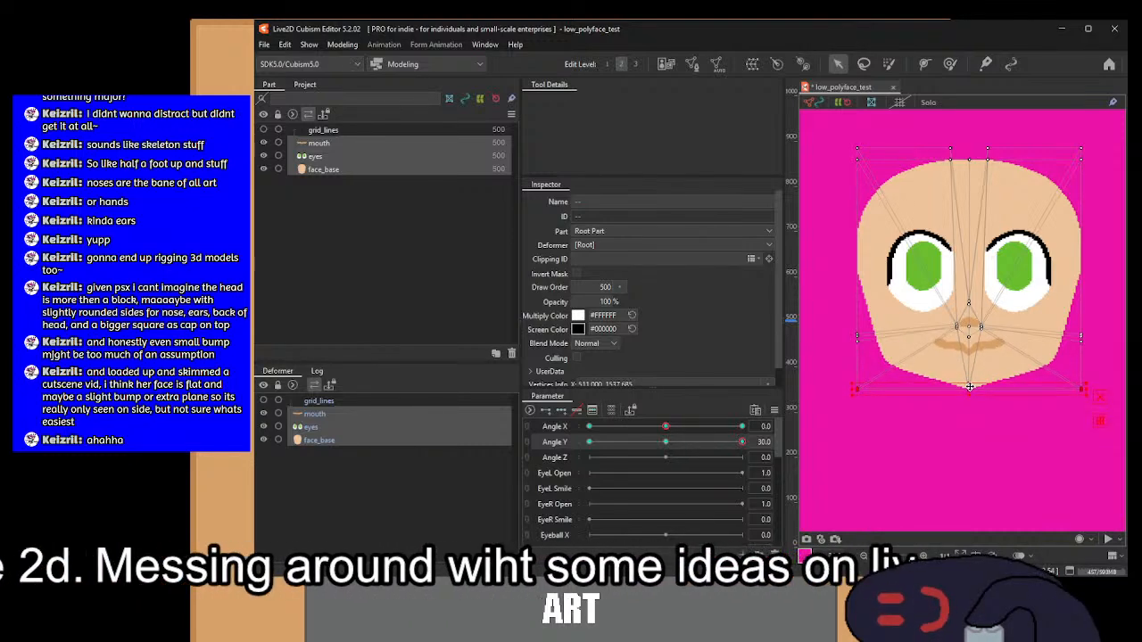
Step: Raise the middle rows of nose and cheek vertices slightly at Angle Y -30, and check the vertical motion
mouse_move(719, 441)
mouse_down()
mouse_move(638, 466)
mouse_move(648, 472)
mouse_move(554, 482)
mouse_move(650, 484)
mouse_move(554, 483)
mouse_up()
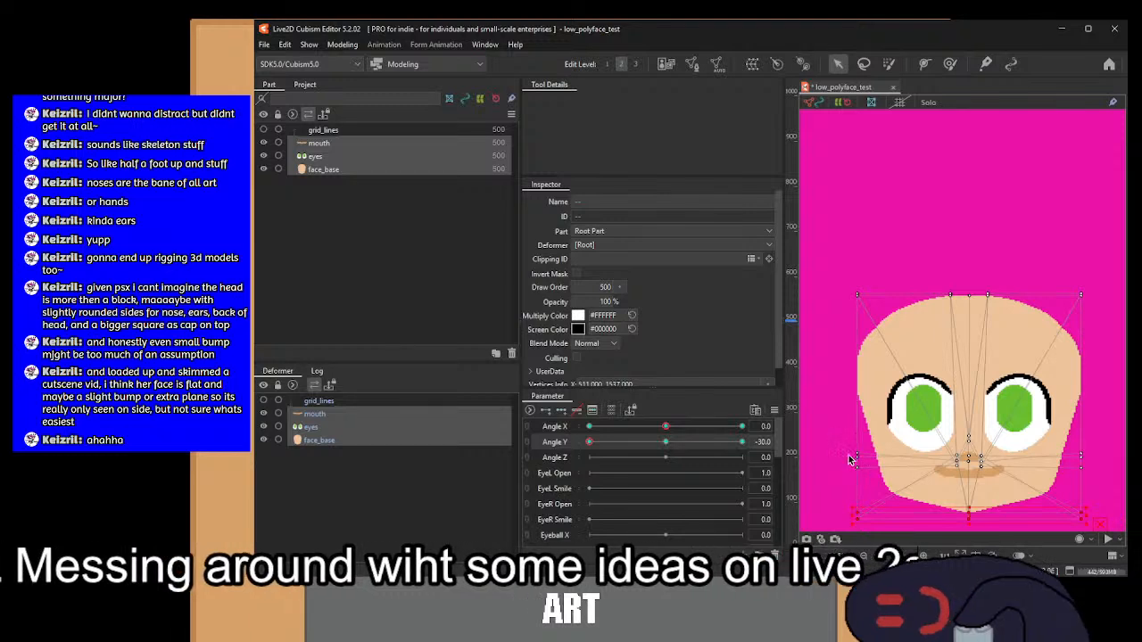
drag(837, 426, 1121, 491)
drag(968, 457, 969, 453)
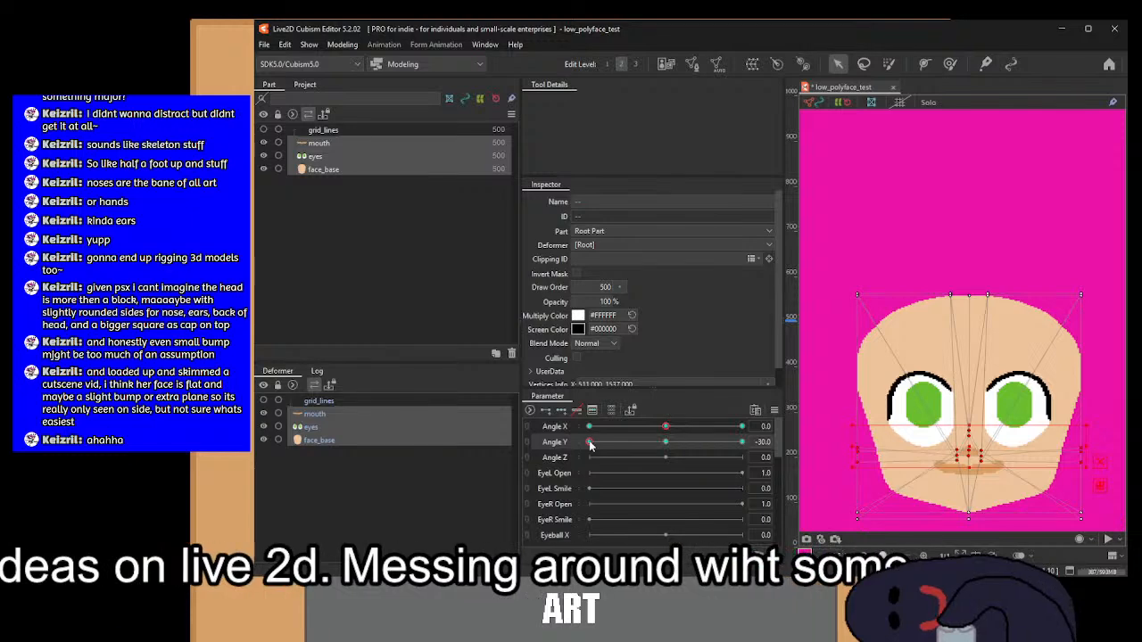
mouse_move(588, 444)
mouse_down()
mouse_move(665, 451)
mouse_move(574, 457)
mouse_up()
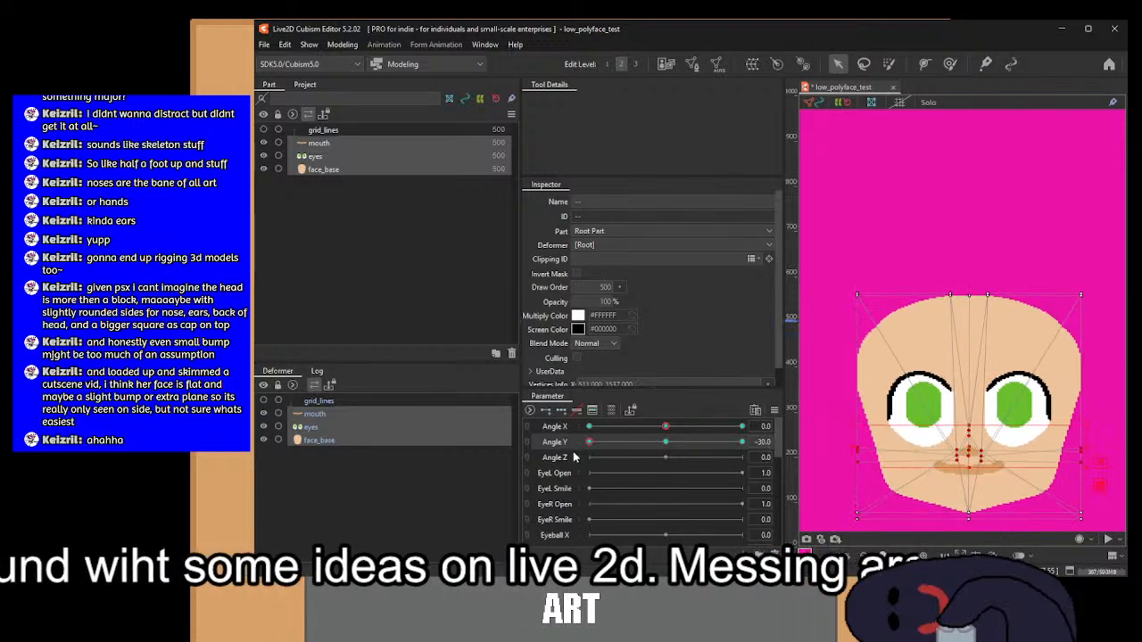
Step: Move all the face vertices up slightly at Angle Y -30, and raise the top row of head vertices a little more
drag(818, 259, 1121, 536)
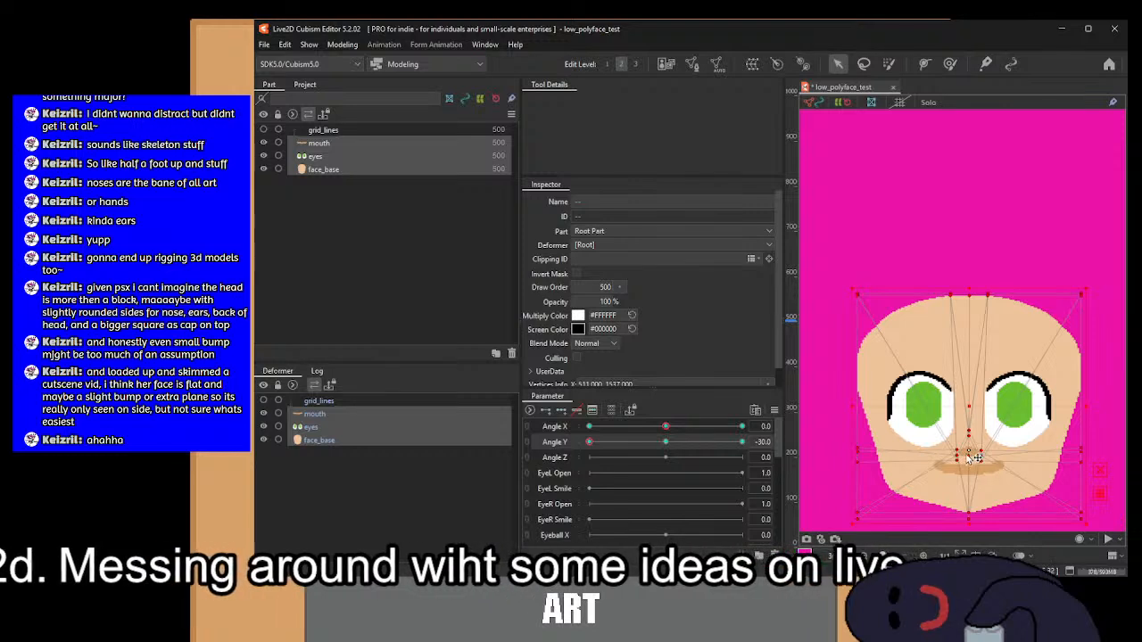
drag(976, 458, 975, 449)
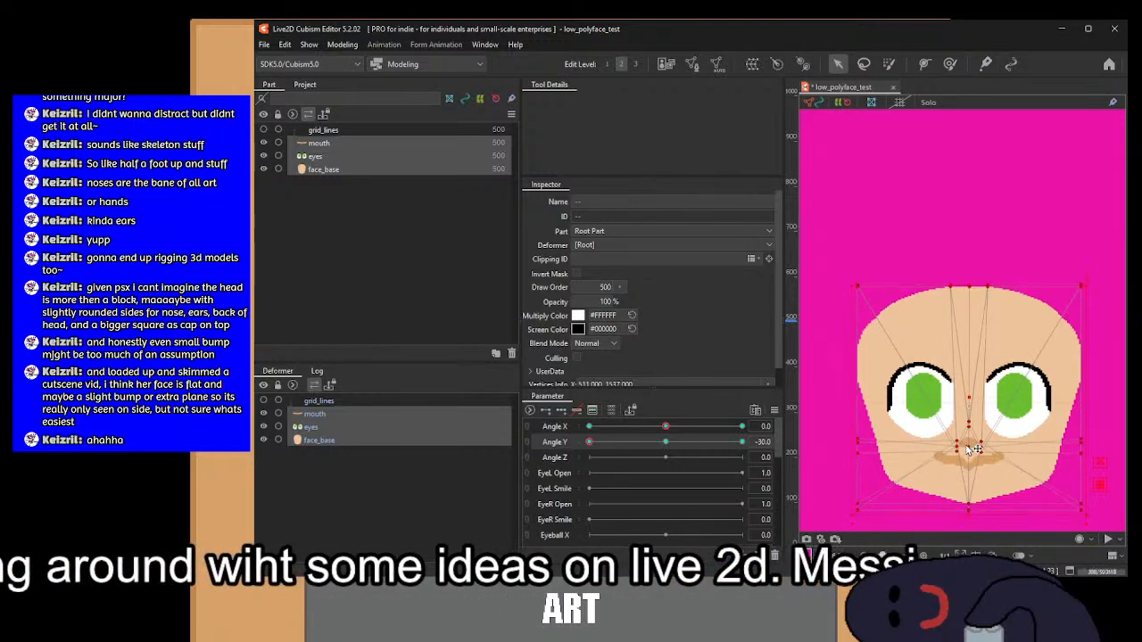
drag(591, 444, 578, 465)
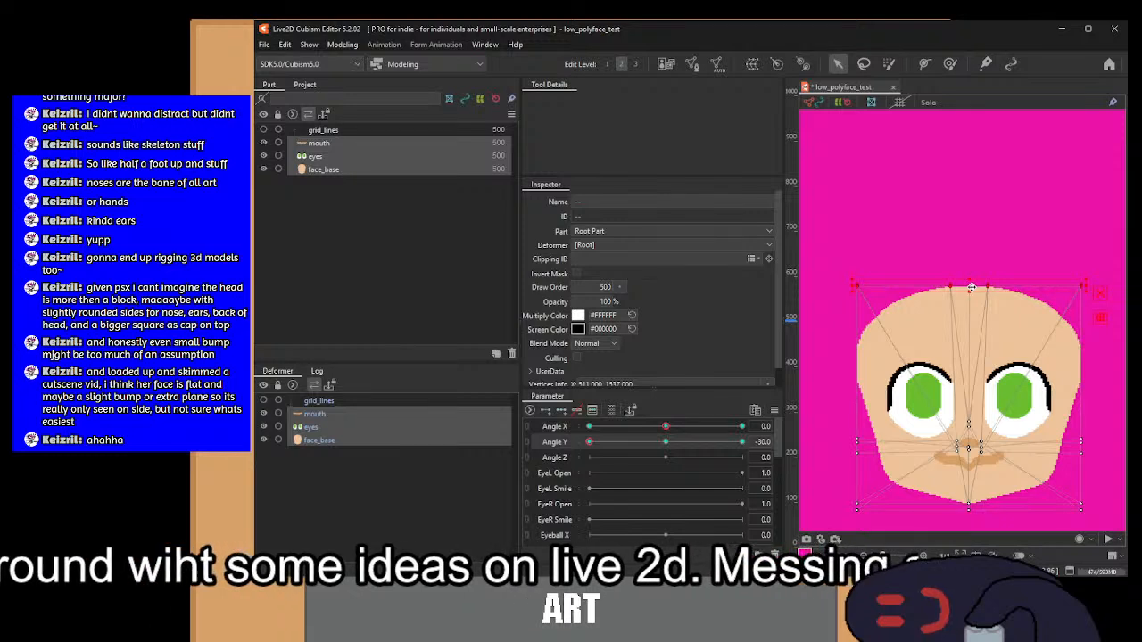
drag(972, 286, 971, 284)
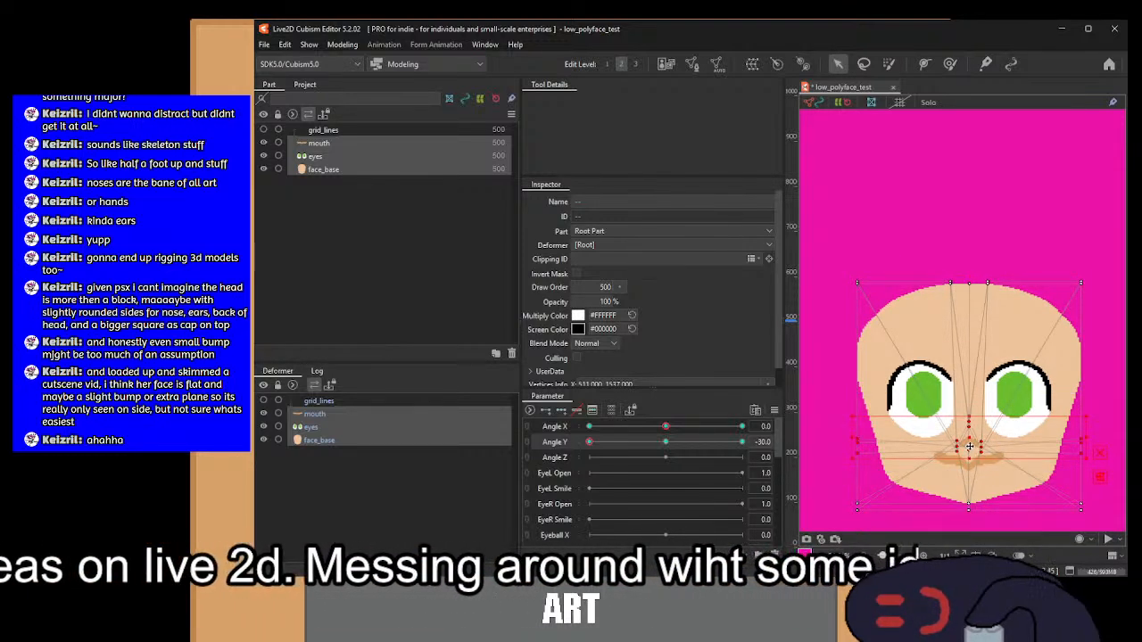
Step: Raise the nose and cheek vertices slightly at Angle Y -30, and check the vertical motion back to neutral
drag(971, 444, 971, 440)
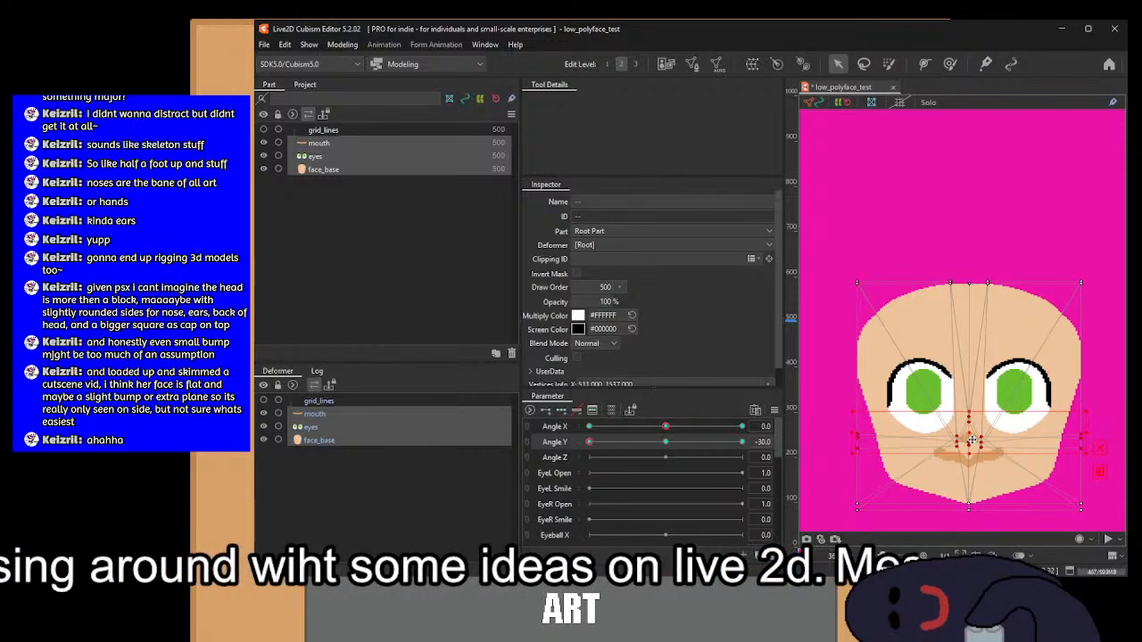
drag(590, 442, 664, 463)
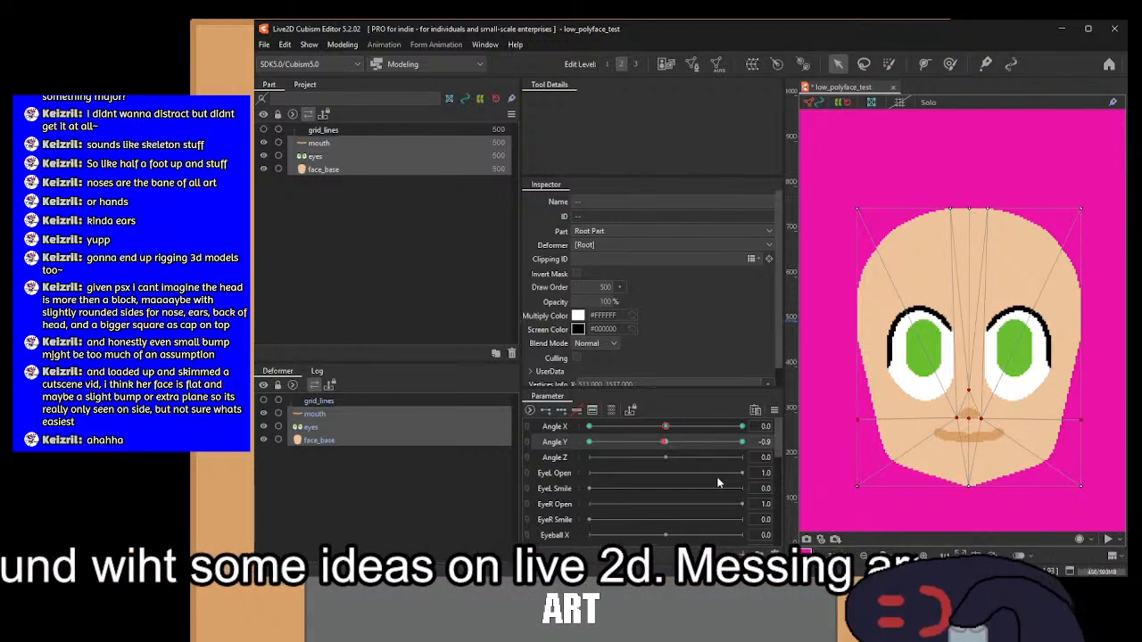
drag(665, 441, 562, 456)
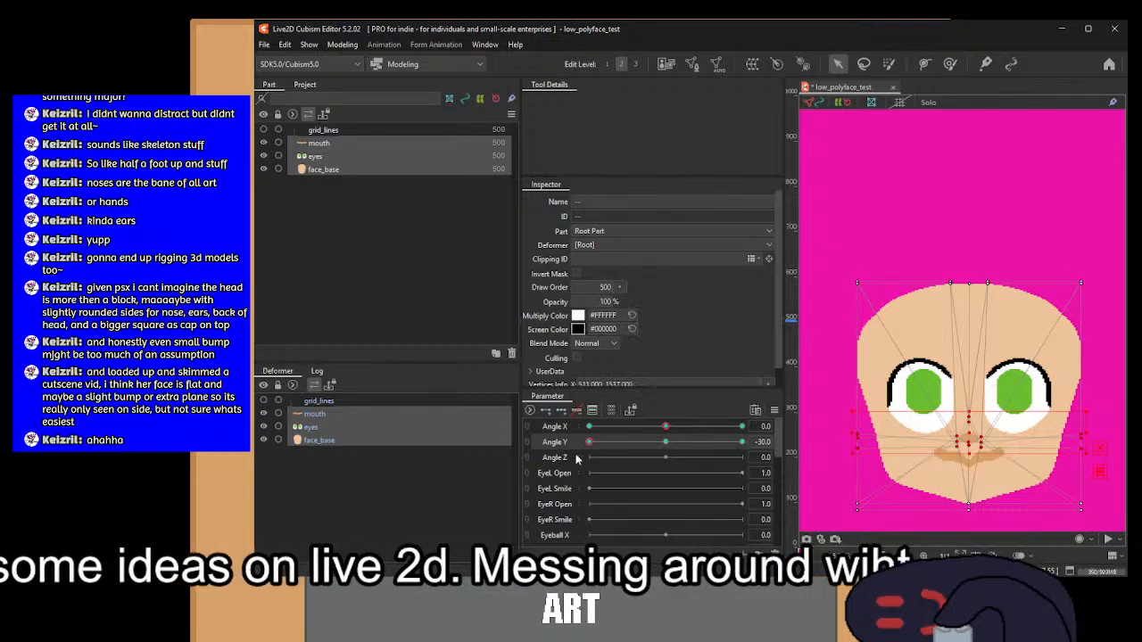
Step: Raise the chin row of vertices at Angle Y -30, shift all the face vertices down slightly, and return Angle Y to 0
drag(846, 485, 1111, 533)
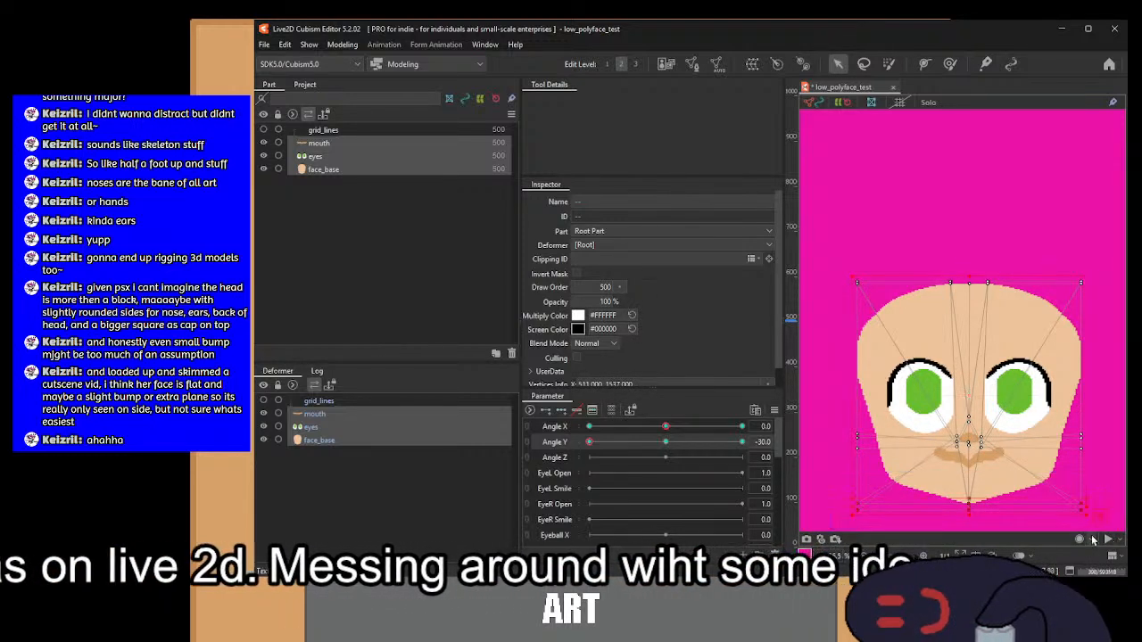
drag(965, 508, 964, 497)
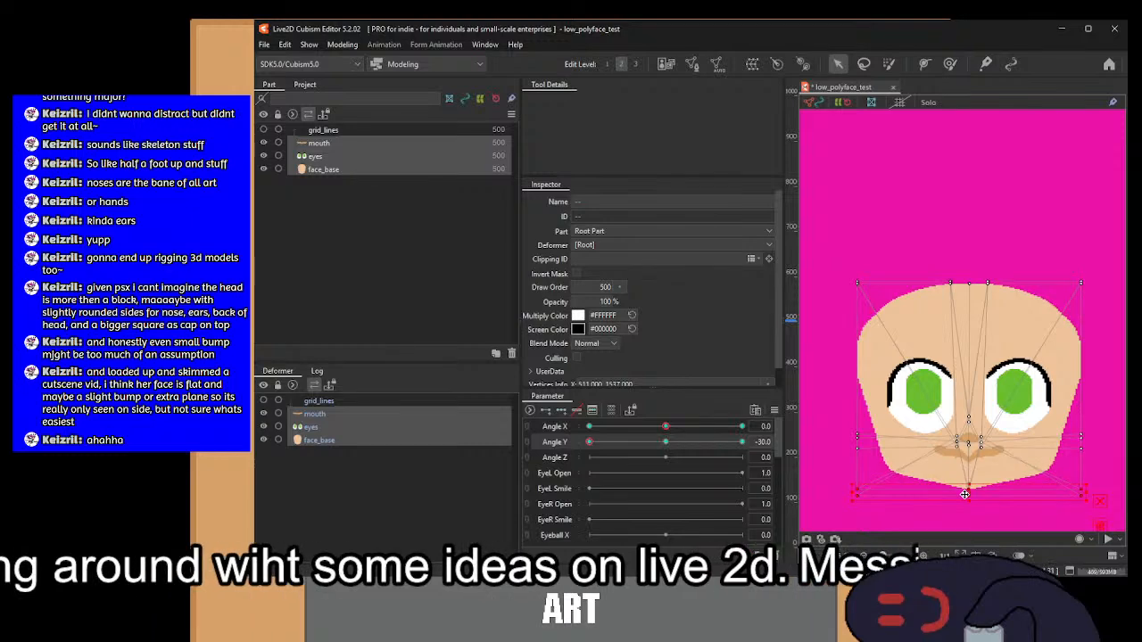
drag(590, 442, 656, 477)
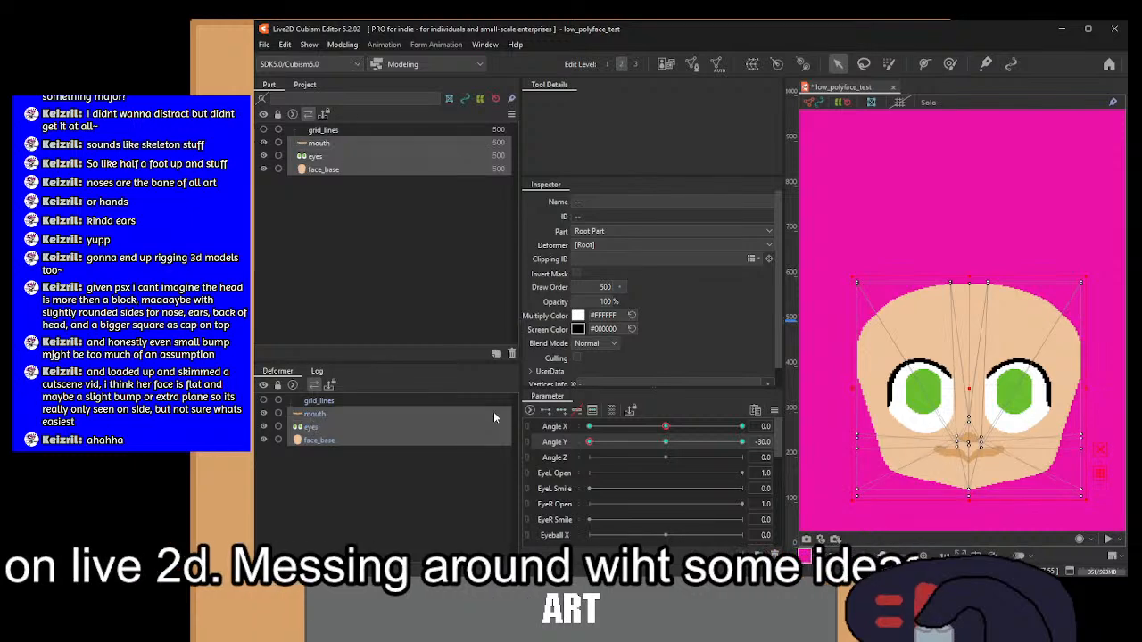
drag(971, 392, 972, 406)
drag(590, 441, 665, 442)
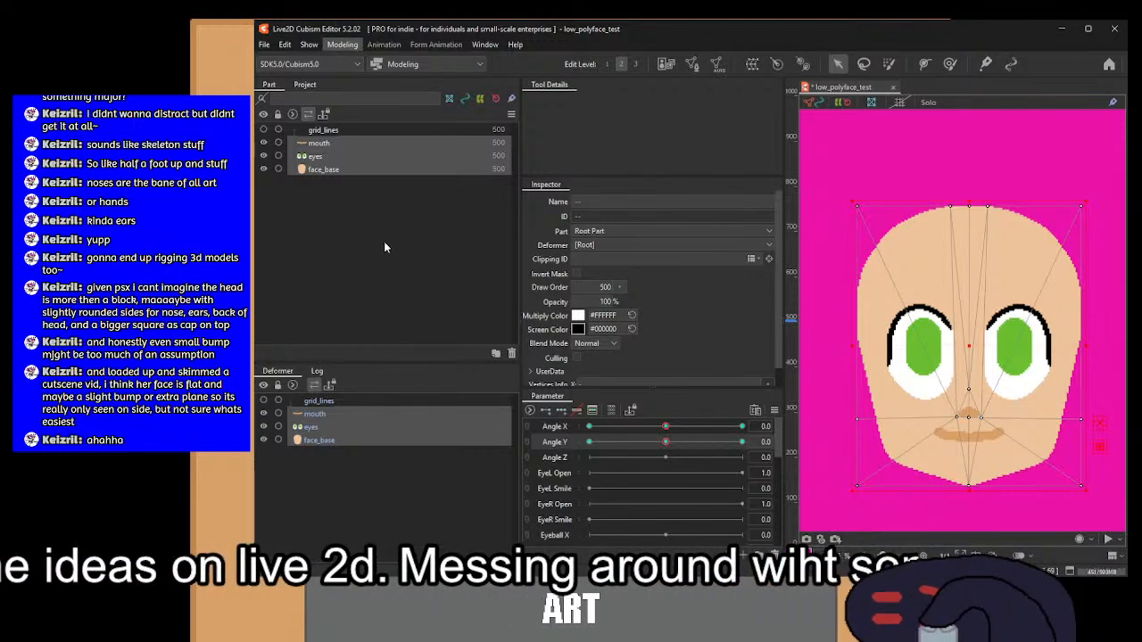
Step: Preview the head motion in Physics Settings by playing the Posing pattern, and close the preview
click(392, 313)
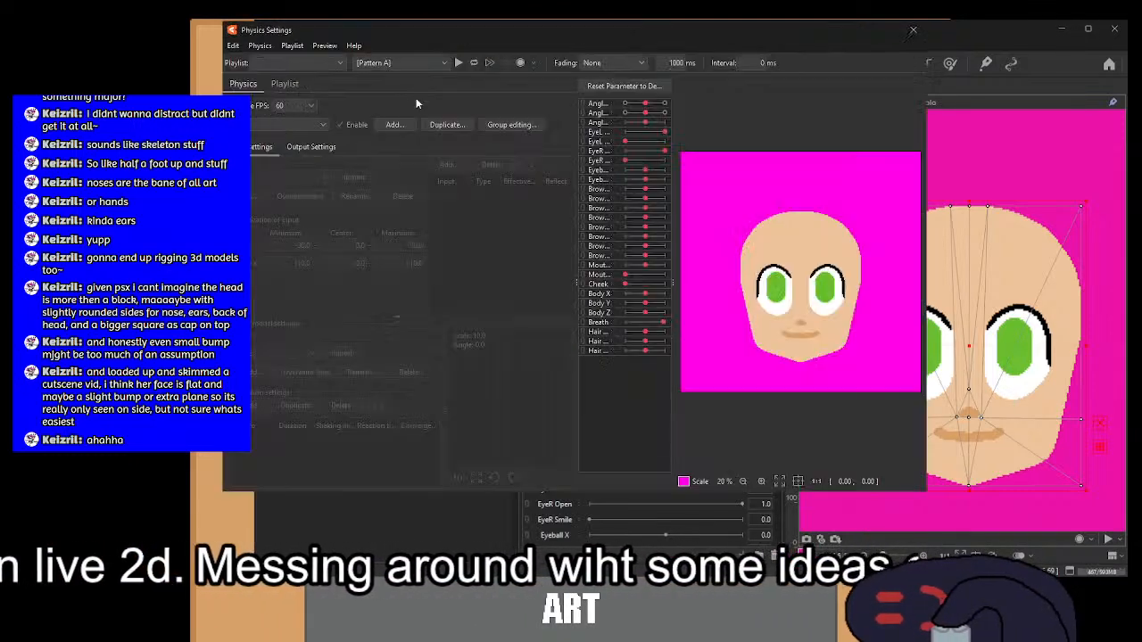
click(457, 63)
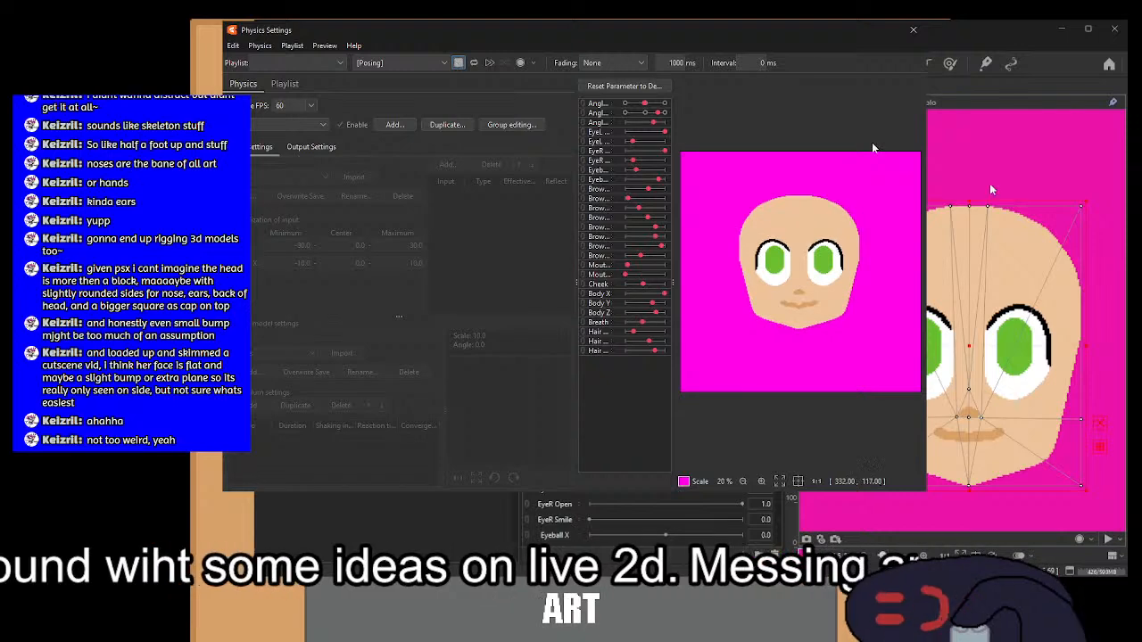
click(912, 31)
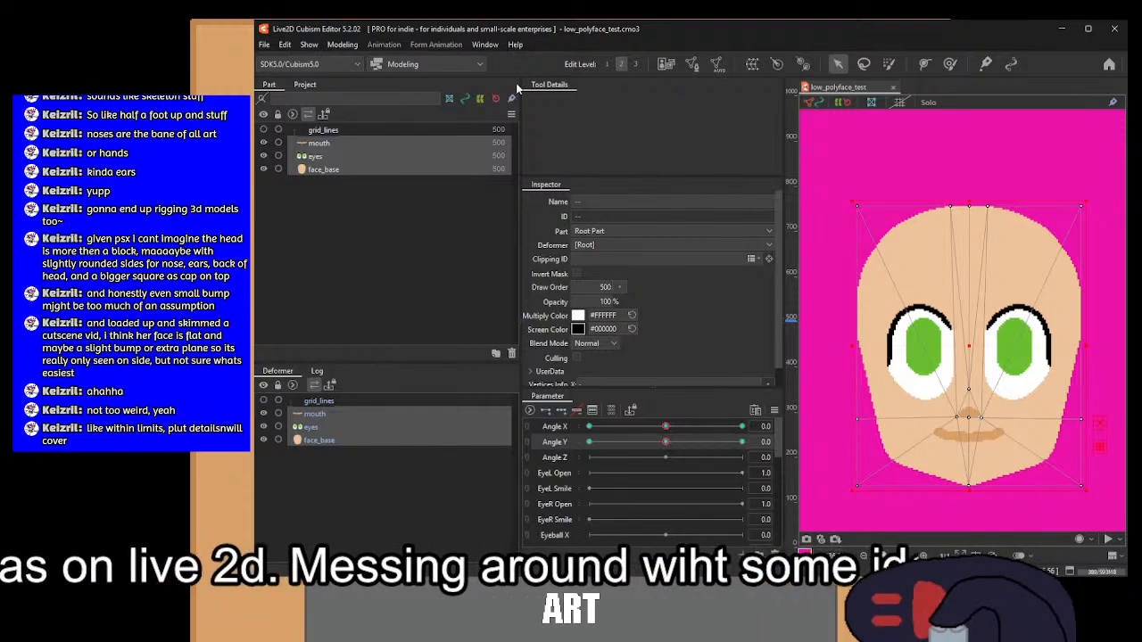
Step: Close the rigged model and hide grid_lines in the fresh, unrigged low_polyface_test model
click(893, 86)
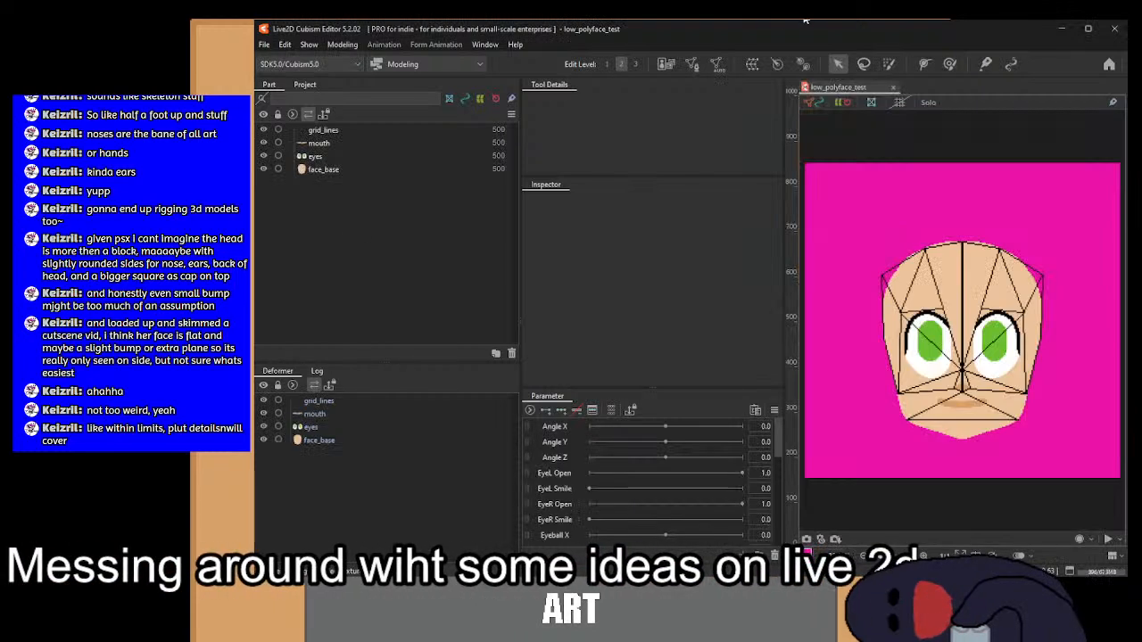
click(263, 402)
Step: Edit the face_base mesh as a four-corner rectangle with a diagonal edge between opposite corners, and apply it
click(320, 441)
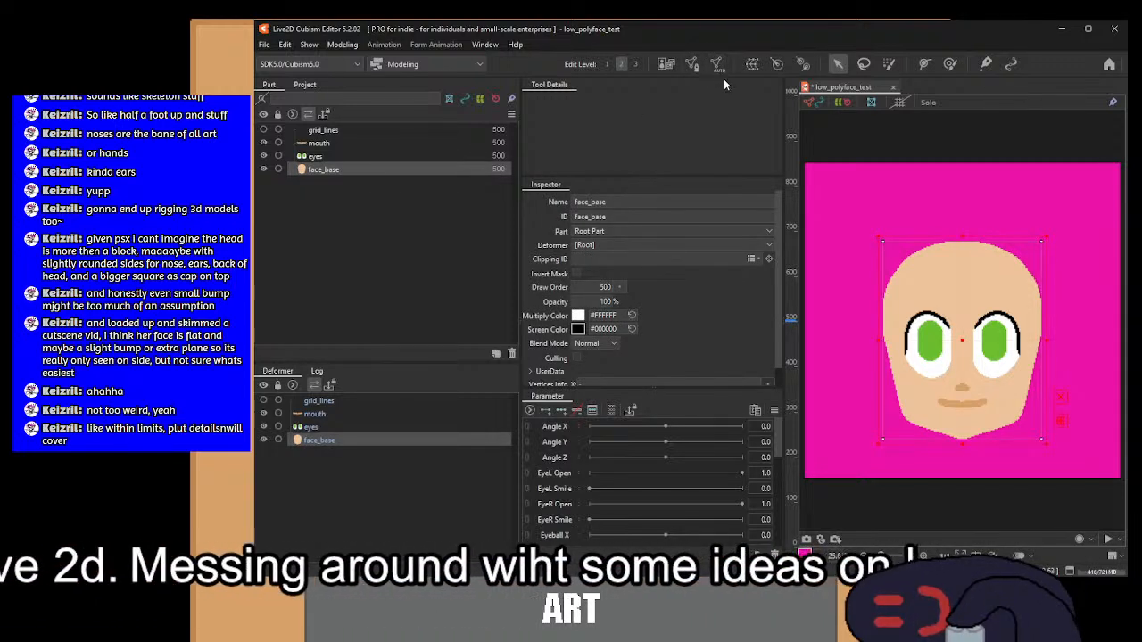
click(695, 64)
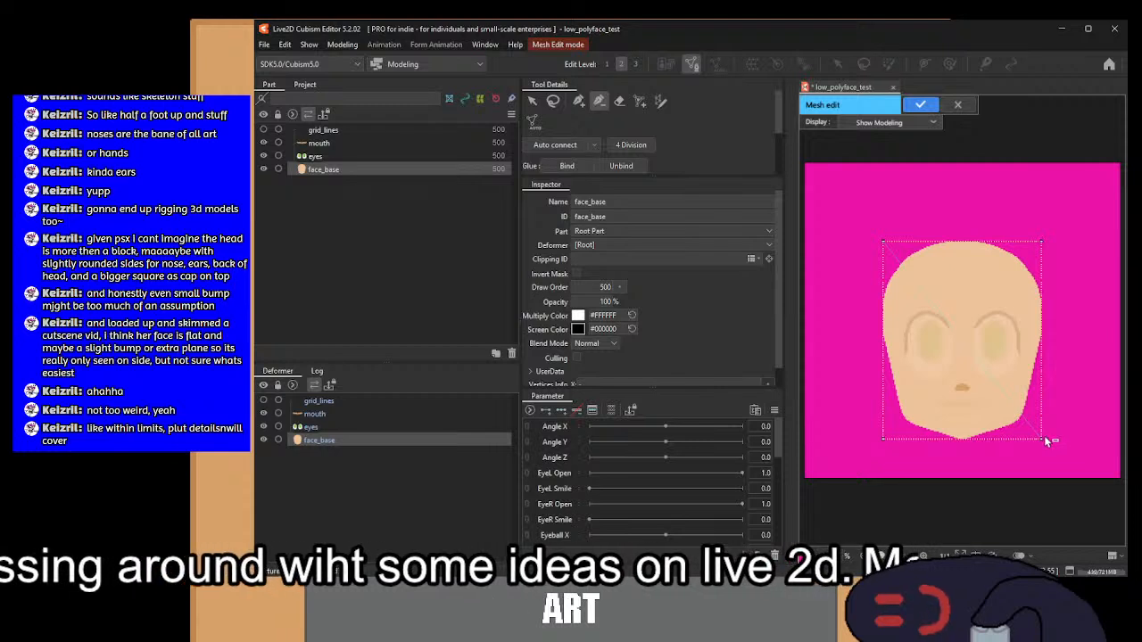
click(579, 102)
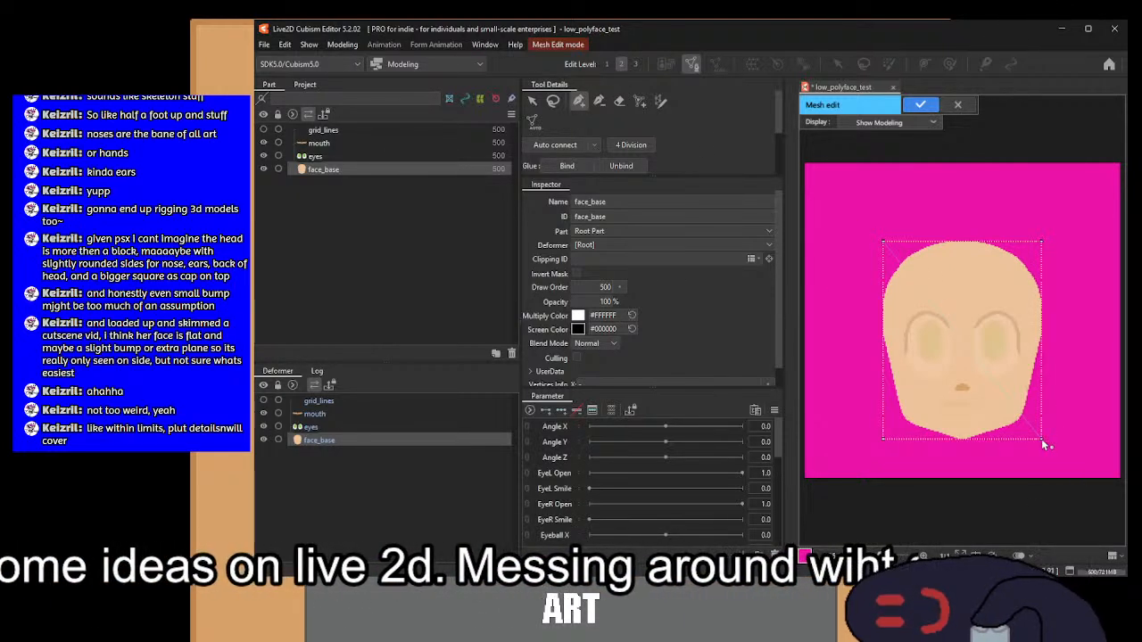
drag(1041, 439, 884, 241)
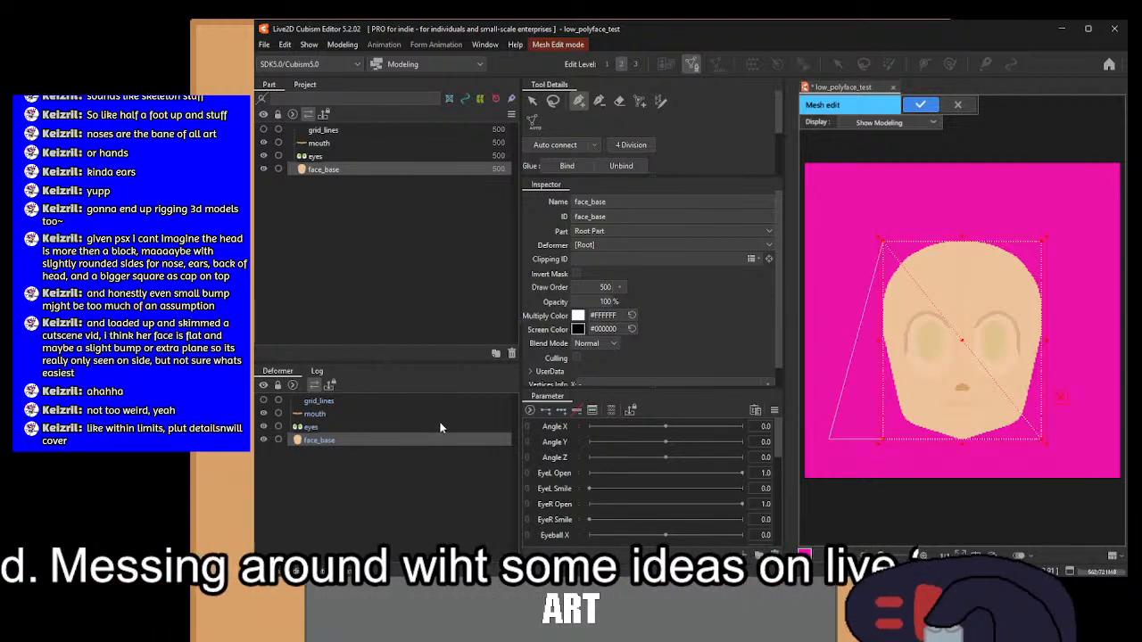
click(330, 424)
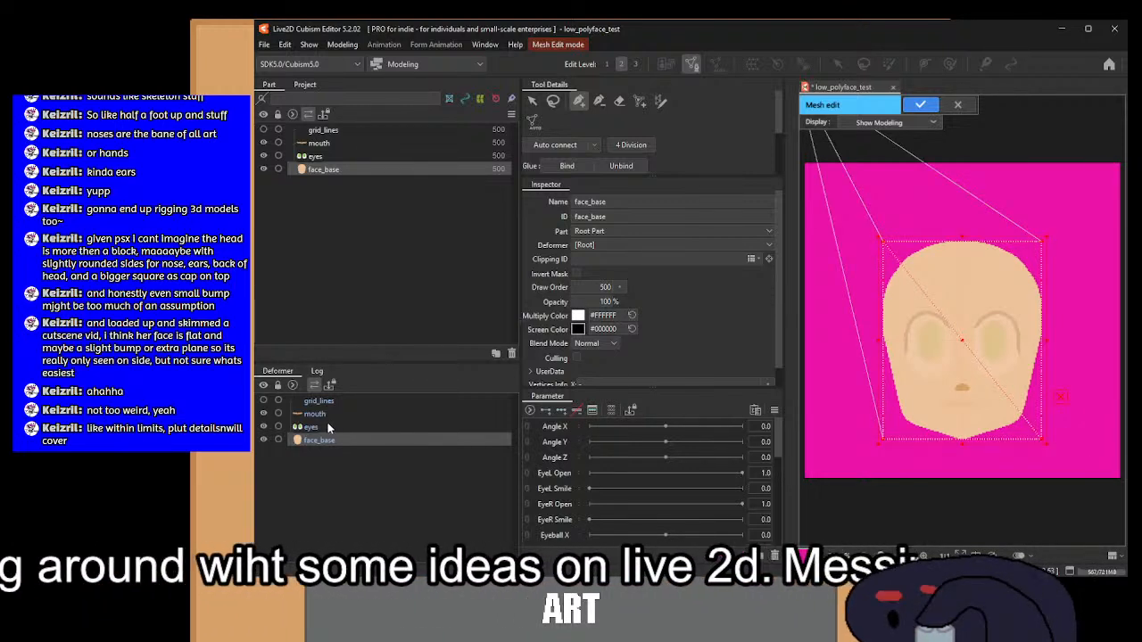
click(921, 106)
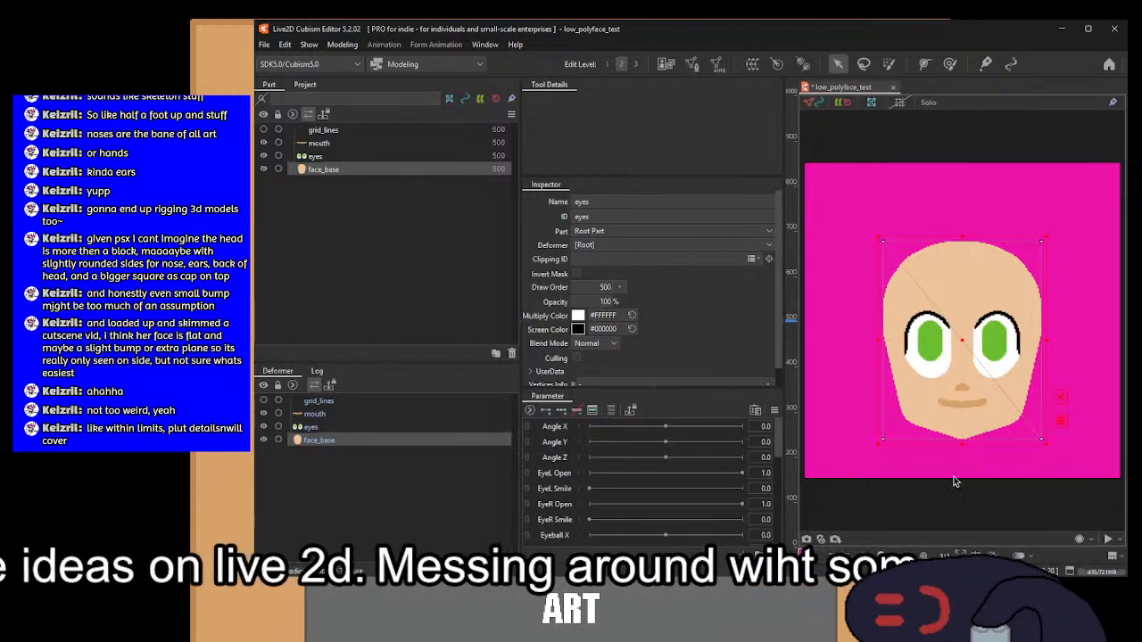
Step: Replace the eyes and mouth meshes with the same four-corner mesh used on face_base
click(343, 428)
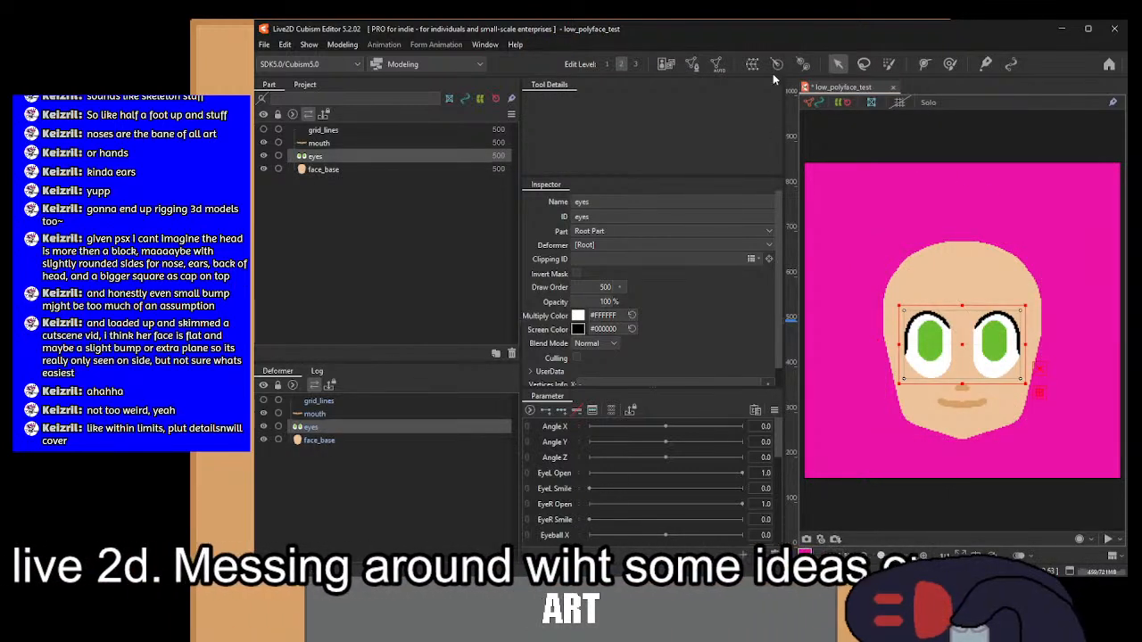
click(692, 64)
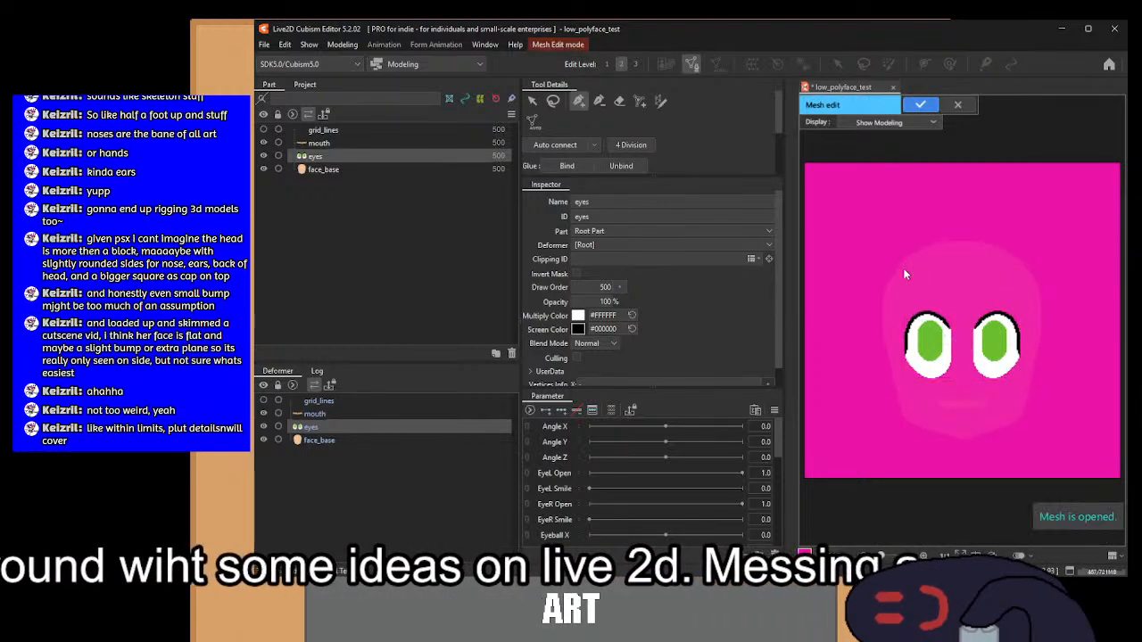
click(932, 105)
click(314, 414)
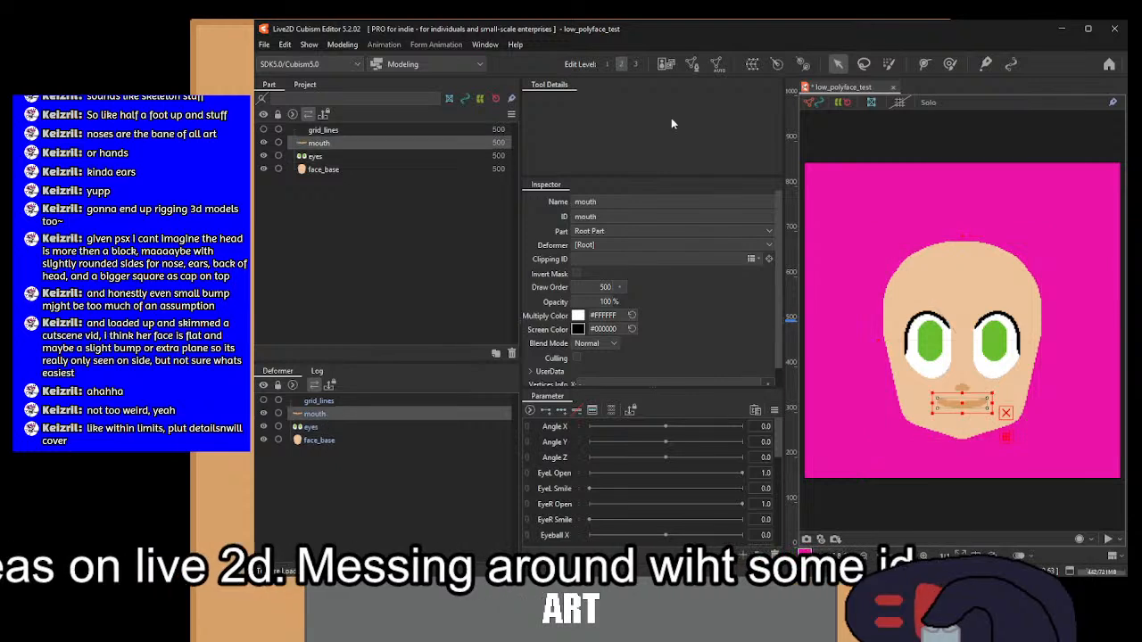
click(694, 65)
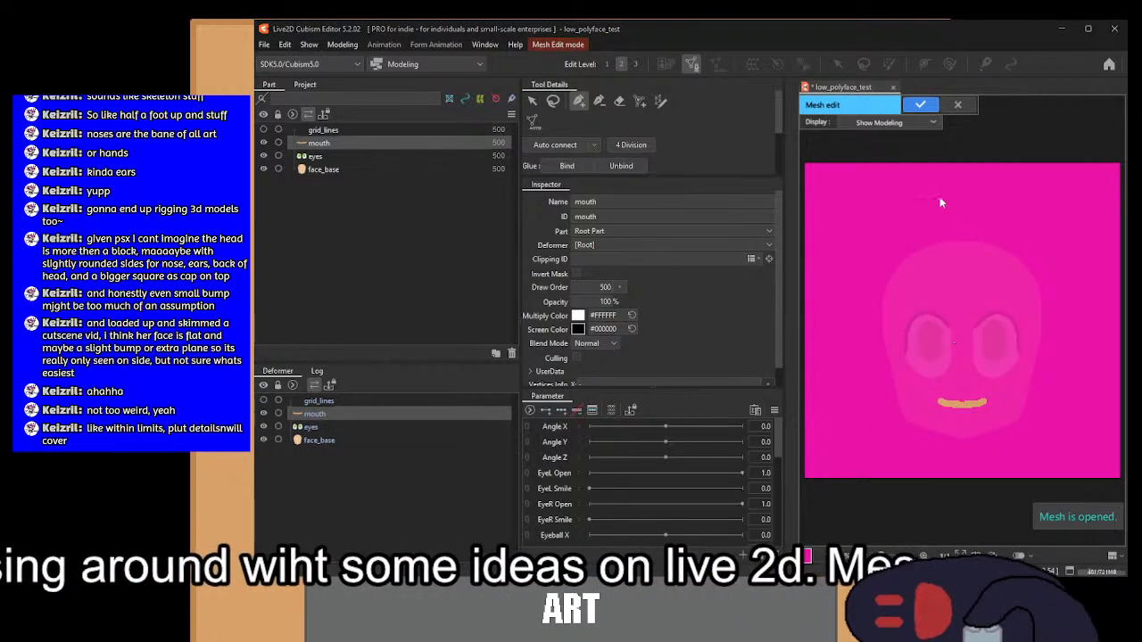
click(920, 106)
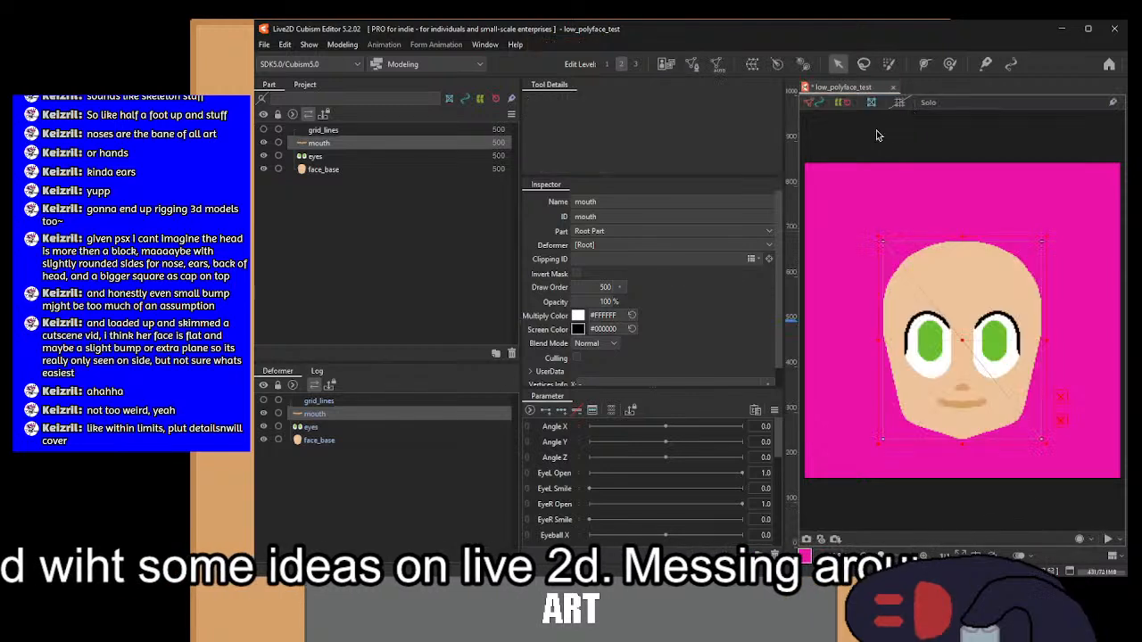
Step: Add three keyforms to Angle X for the face_base, eyes and mouth meshes together
click(338, 443)
ctrl+click(329, 427)
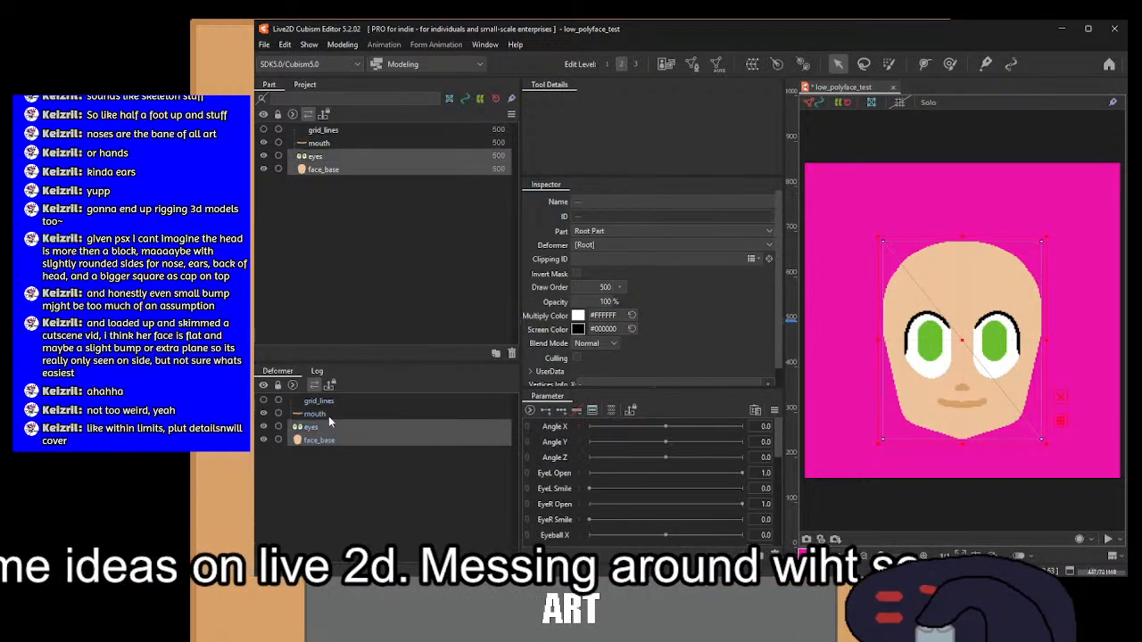
ctrl+click(328, 416)
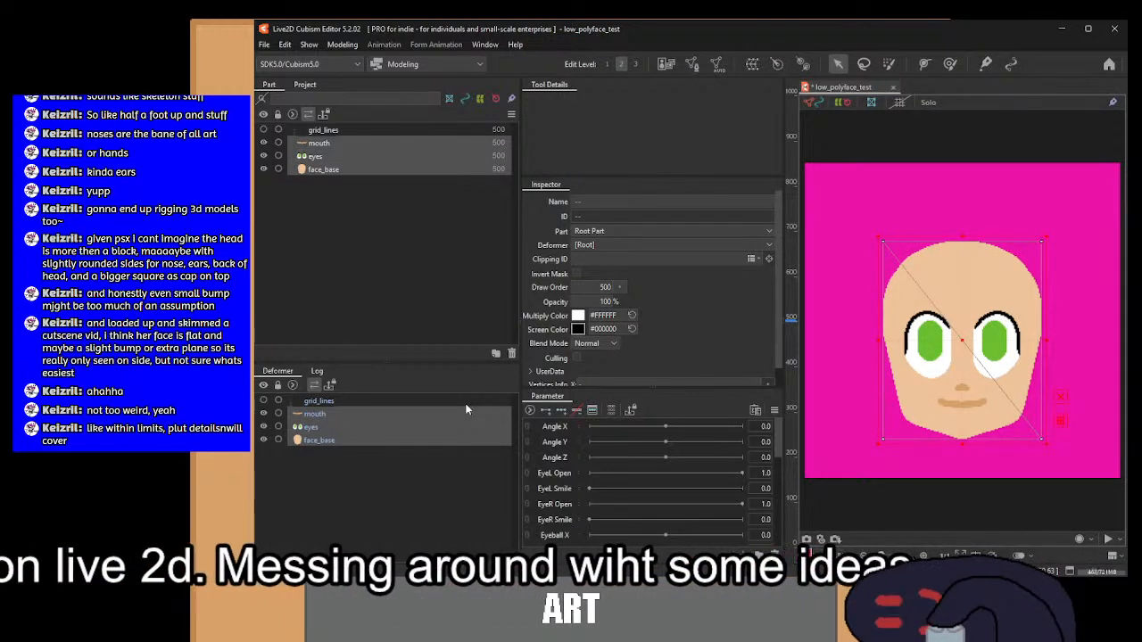
click(567, 426)
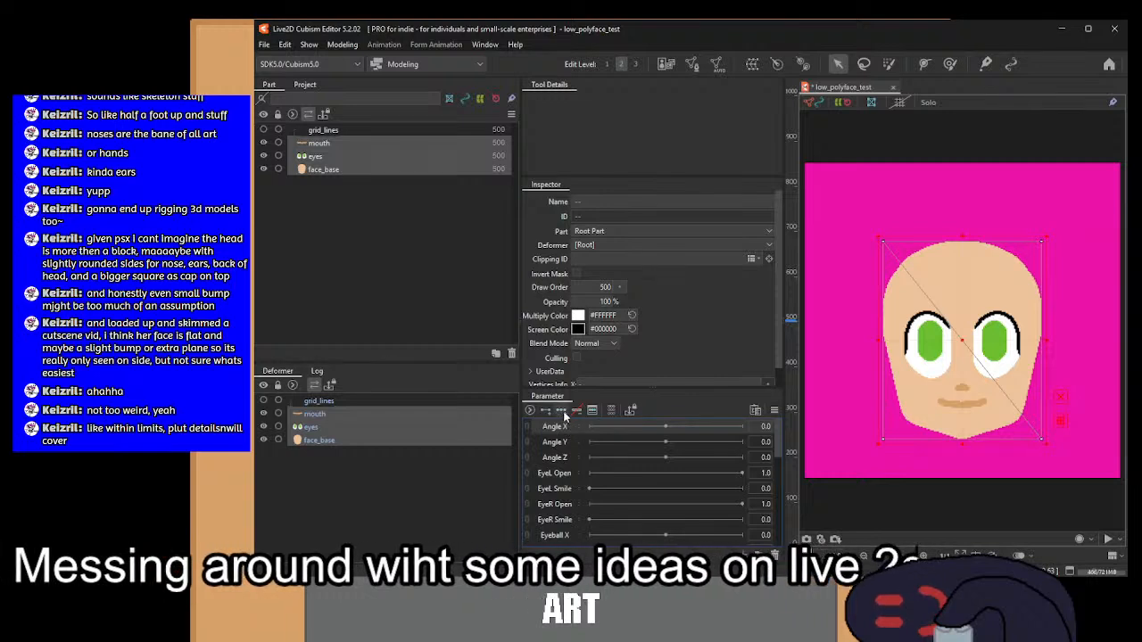
click(563, 411)
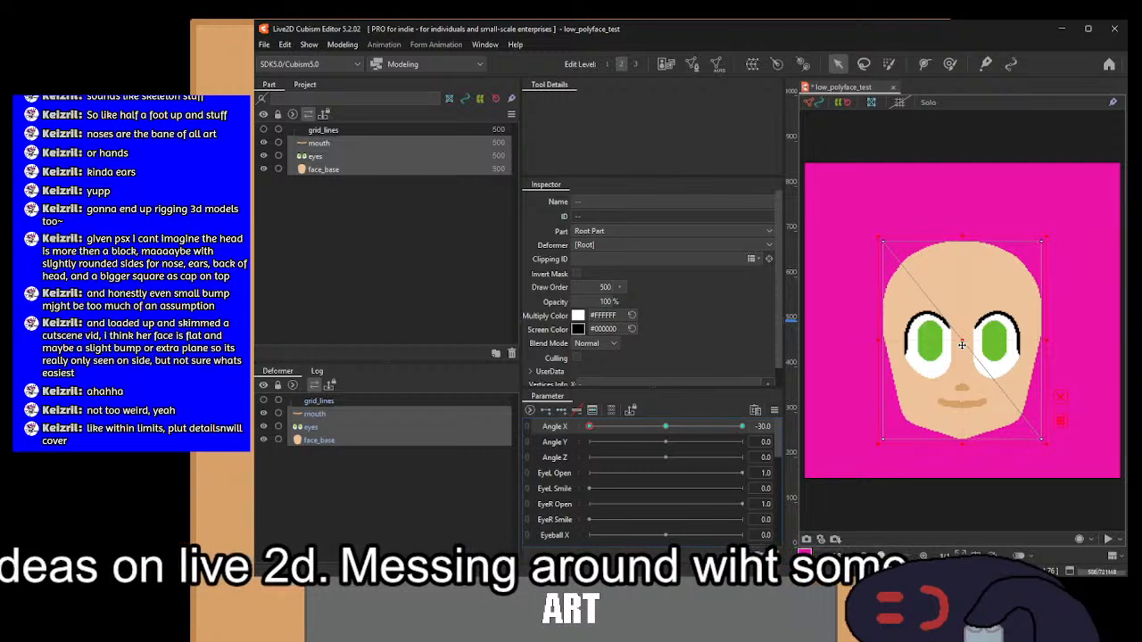
Step: At Angle X -30, shift the whole face to the left and narrow it by moving its left edge inward, checking the horizontal motion
drag(961, 345, 918, 345)
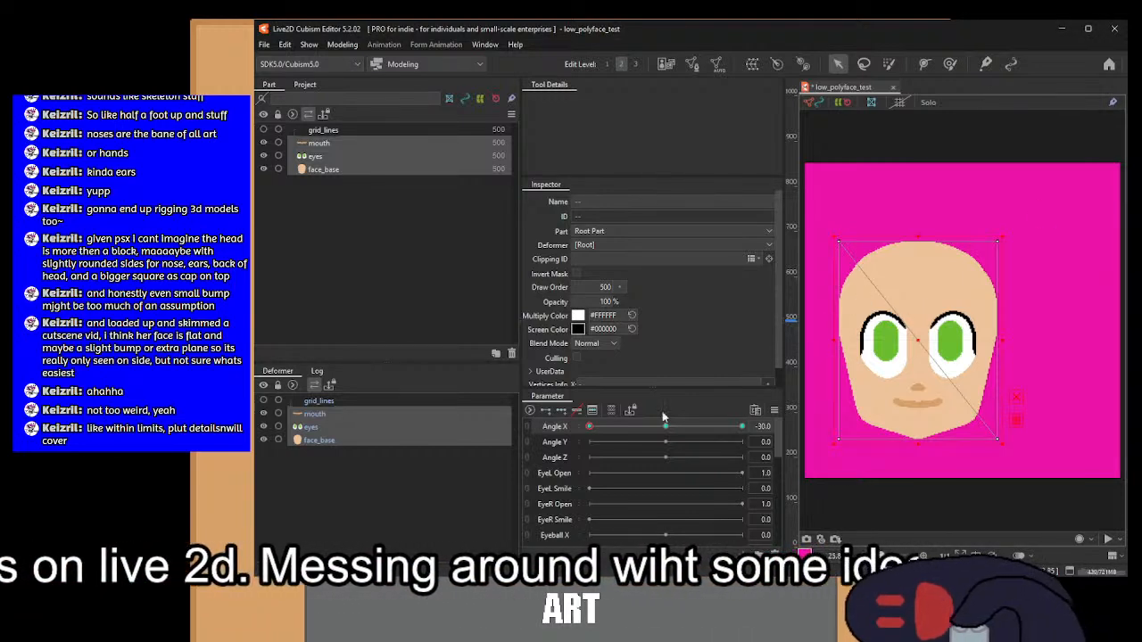
mouse_move(598, 432)
mouse_down()
mouse_move(665, 430)
mouse_move(582, 431)
mouse_up()
drag(814, 222, 1023, 453)
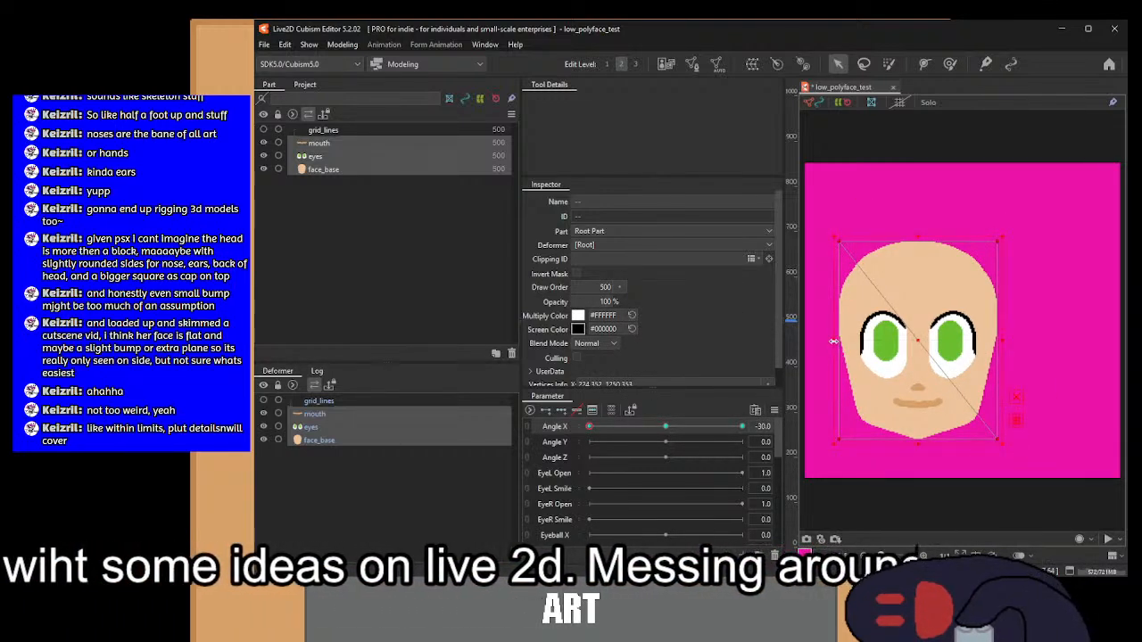
drag(833, 340, 851, 341)
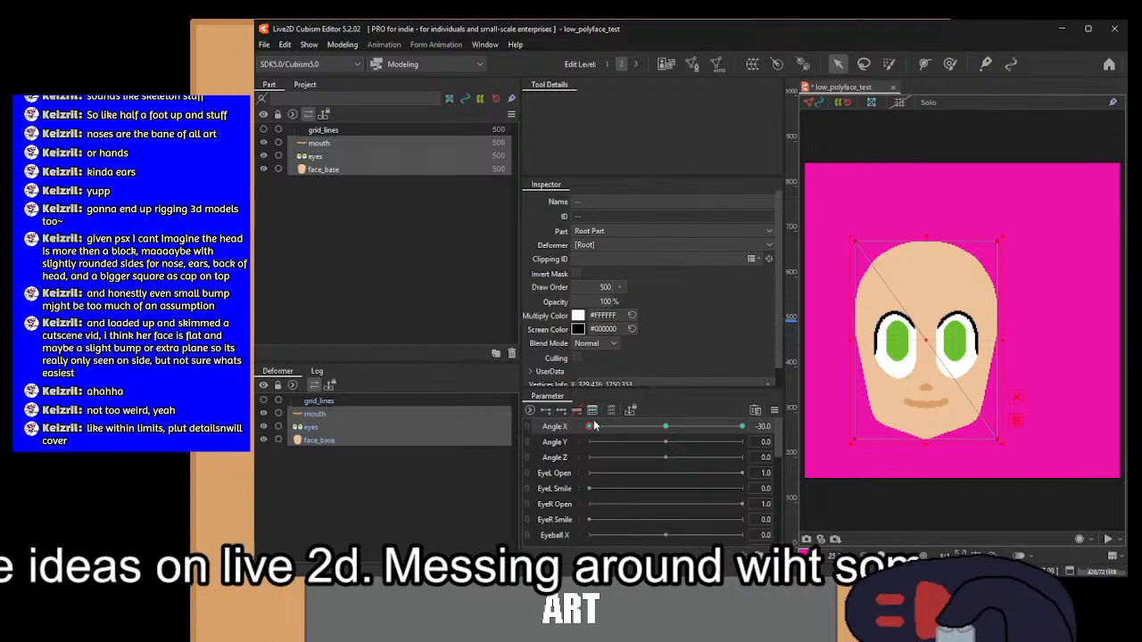
mouse_move(596, 426)
mouse_down()
mouse_move(668, 426)
mouse_move(629, 439)
mouse_move(669, 441)
mouse_move(587, 442)
mouse_up()
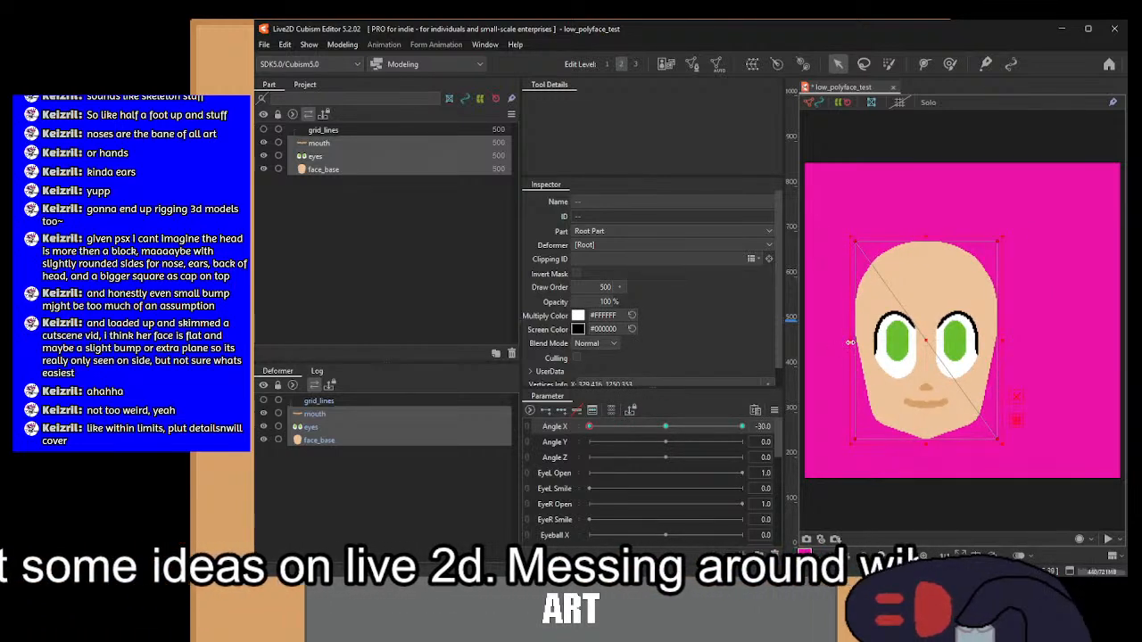
drag(851, 343, 856, 343)
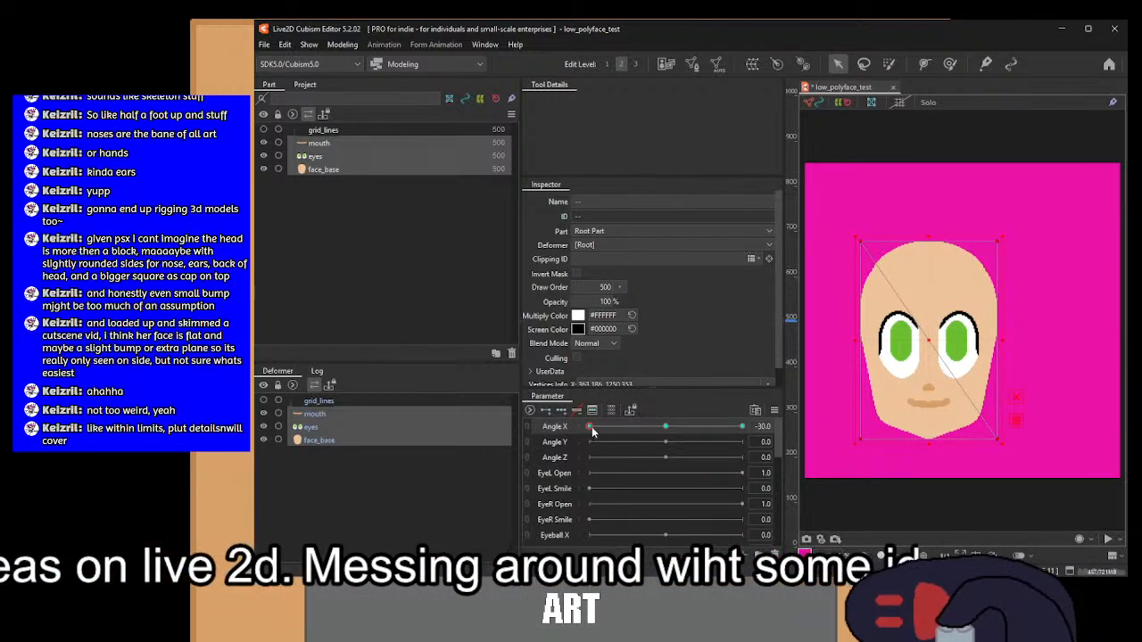
mouse_move(593, 430)
mouse_down()
mouse_move(669, 427)
mouse_move(591, 429)
mouse_up()
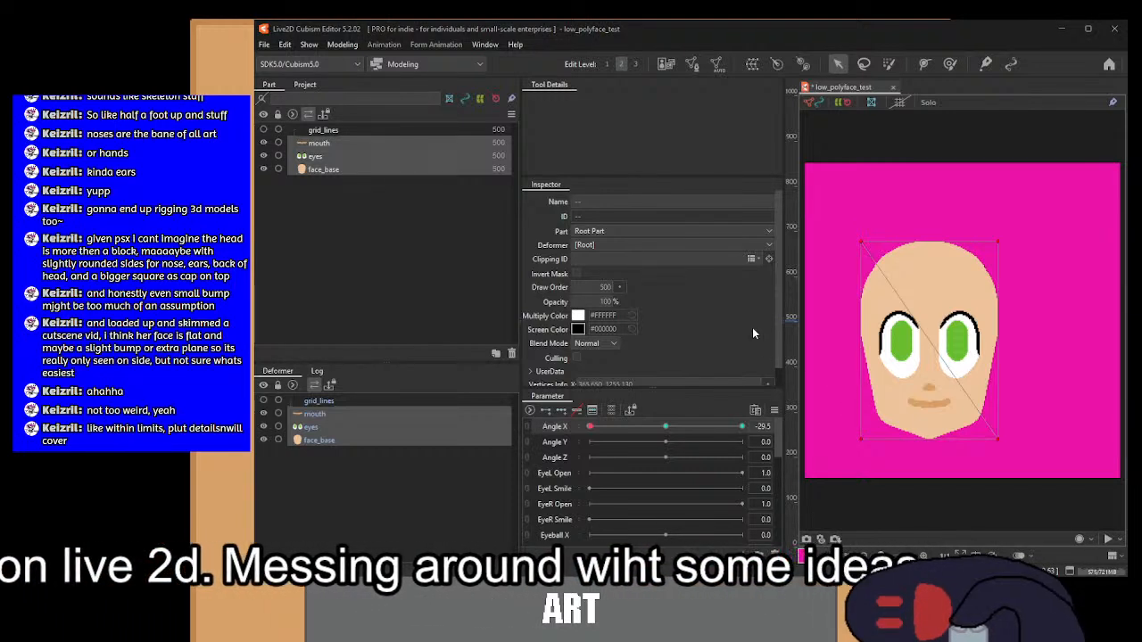
drag(600, 433, 585, 430)
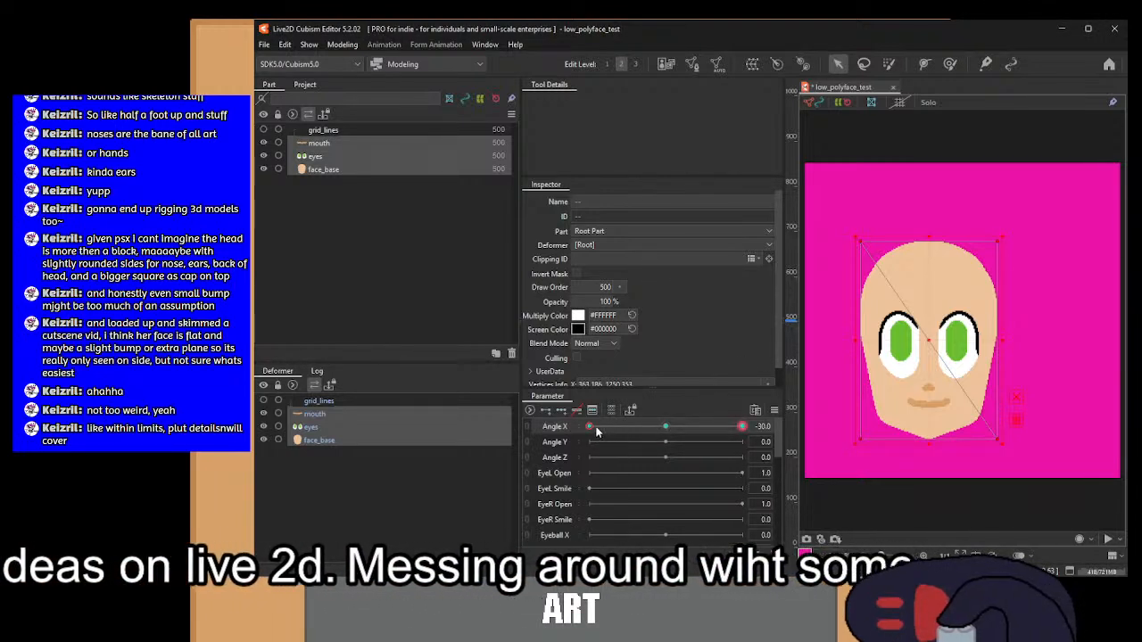
Step: Return Angle X to 0, add three keyforms to Angle Y, and at Angle Y -30 shift the face down and flatten it from its top edge
drag(597, 431, 666, 441)
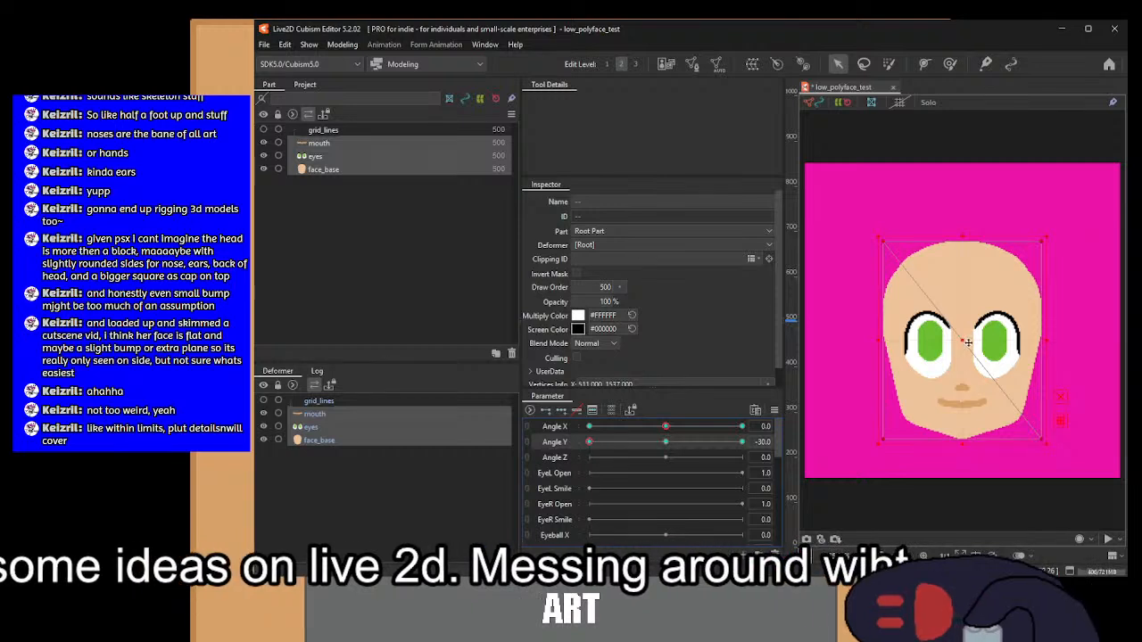
drag(962, 343, 960, 361)
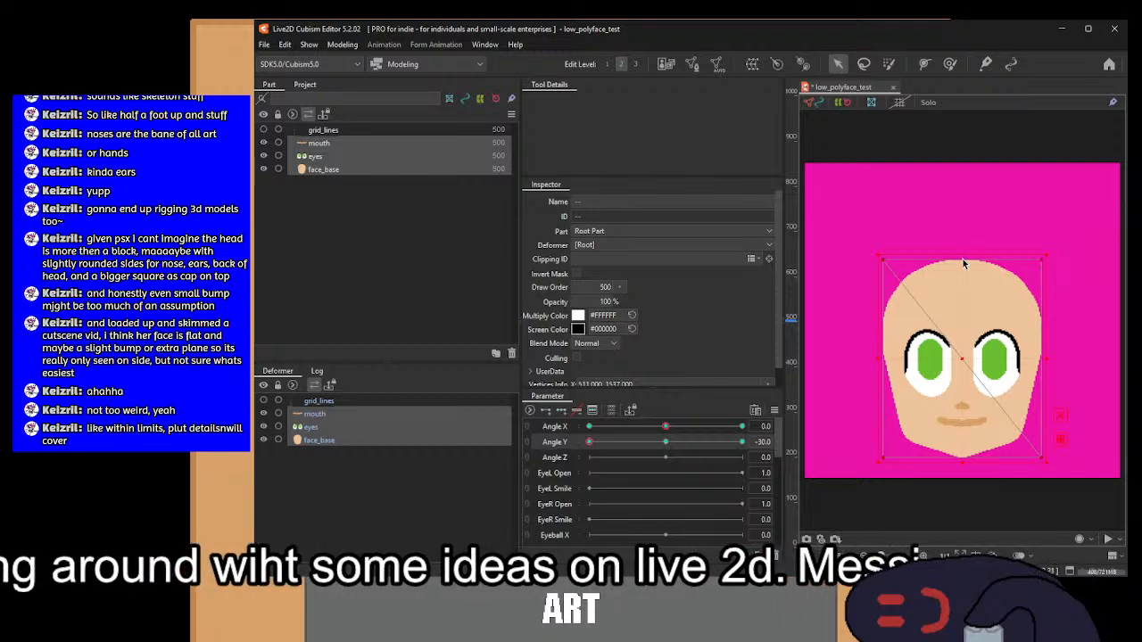
drag(962, 259, 963, 279)
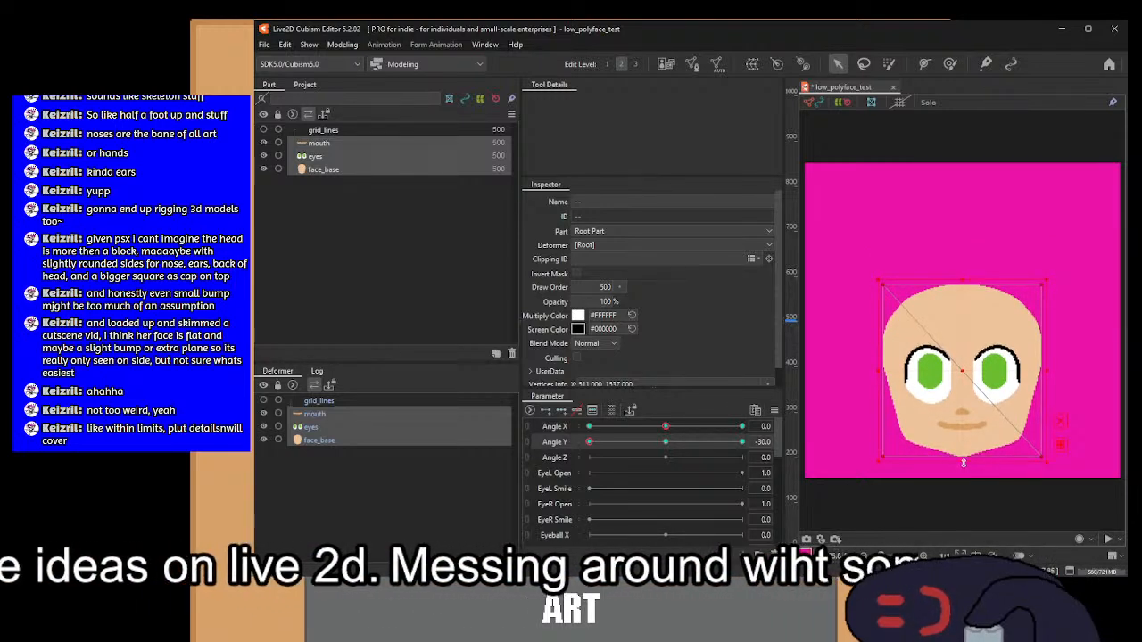
drag(963, 462, 964, 460)
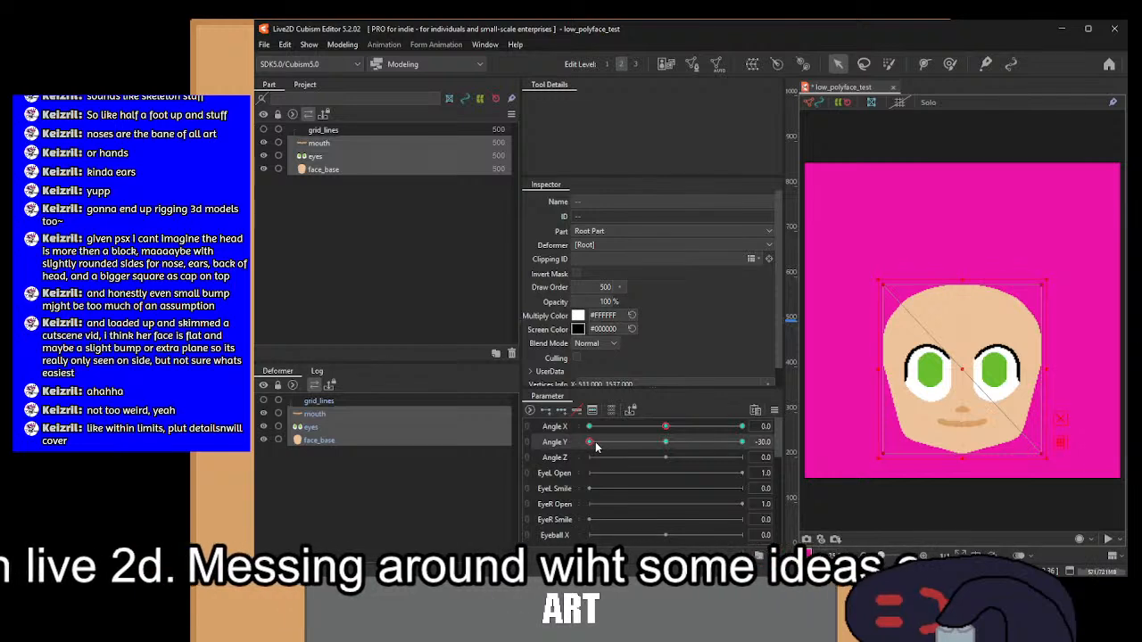
Step: Compare the face across the Angle Y range and lower its top corners further at Angle Y -30
mouse_move(596, 442)
mouse_down()
mouse_move(667, 445)
mouse_move(581, 446)
mouse_move(668, 446)
mouse_move(564, 448)
mouse_move(696, 445)
mouse_move(679, 446)
mouse_move(711, 463)
mouse_move(661, 457)
mouse_move(662, 446)
mouse_move(582, 450)
mouse_up()
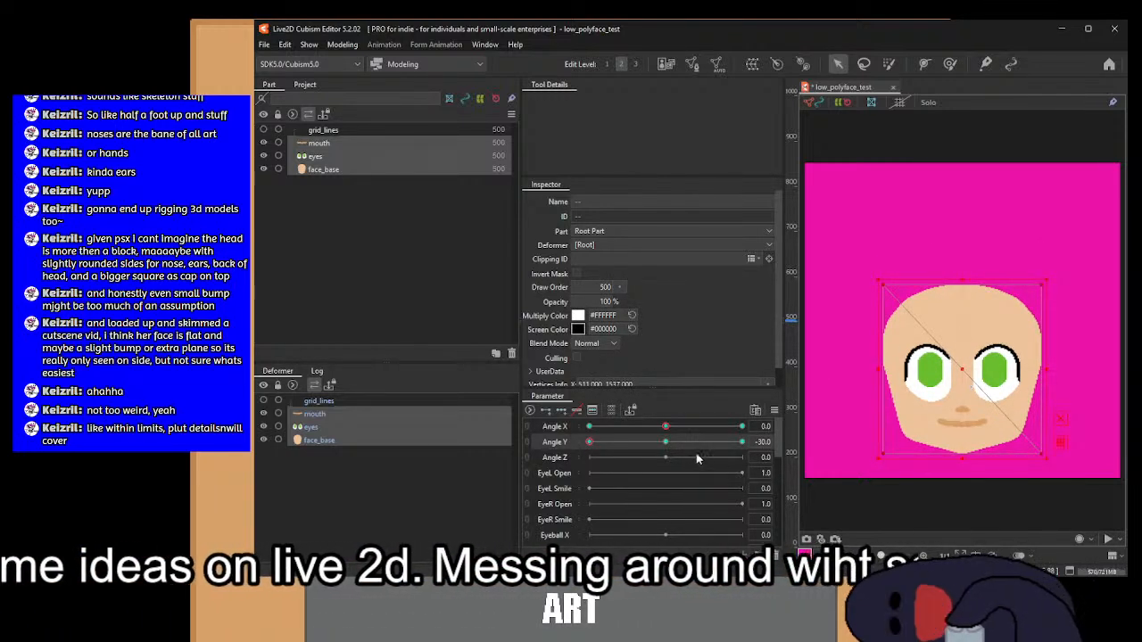
drag(745, 443, 749, 444)
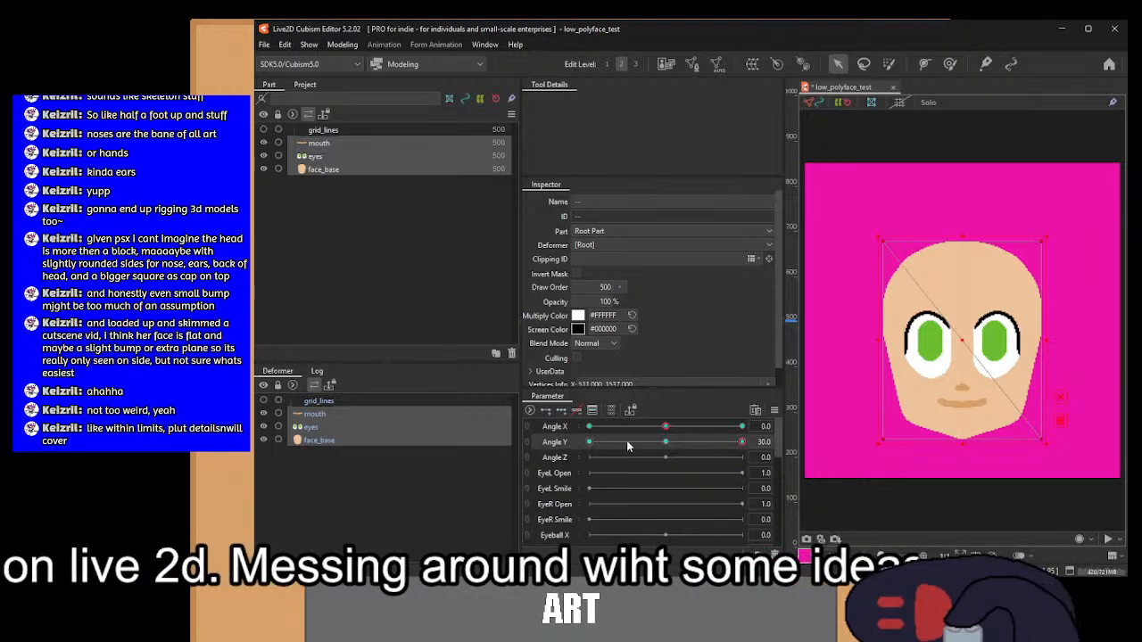
drag(626, 444, 602, 443)
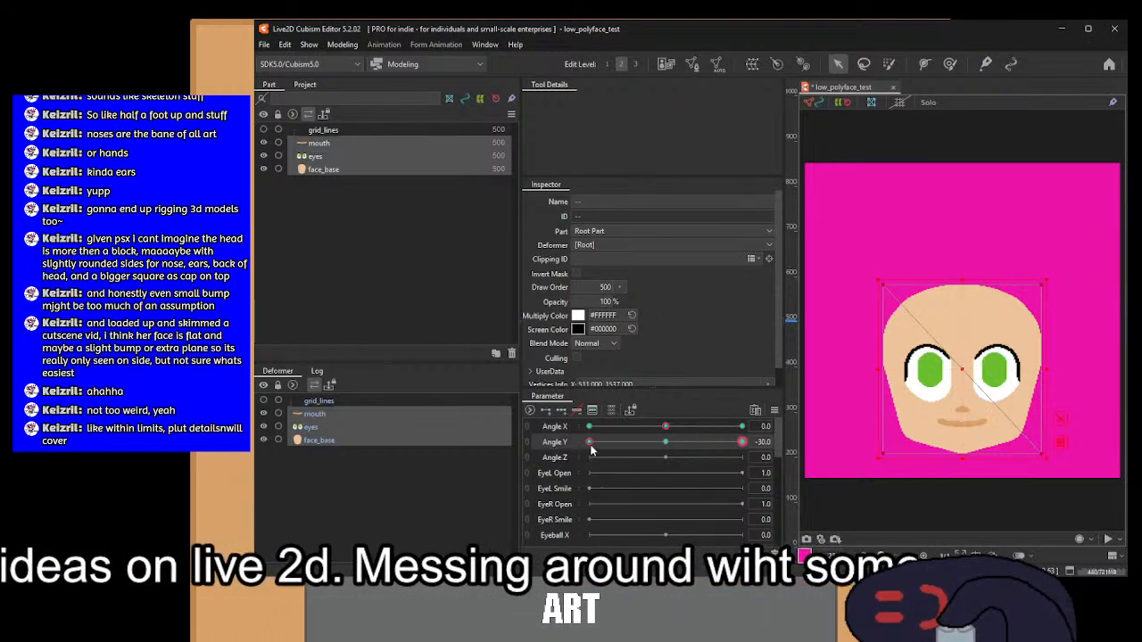
drag(678, 443, 576, 470)
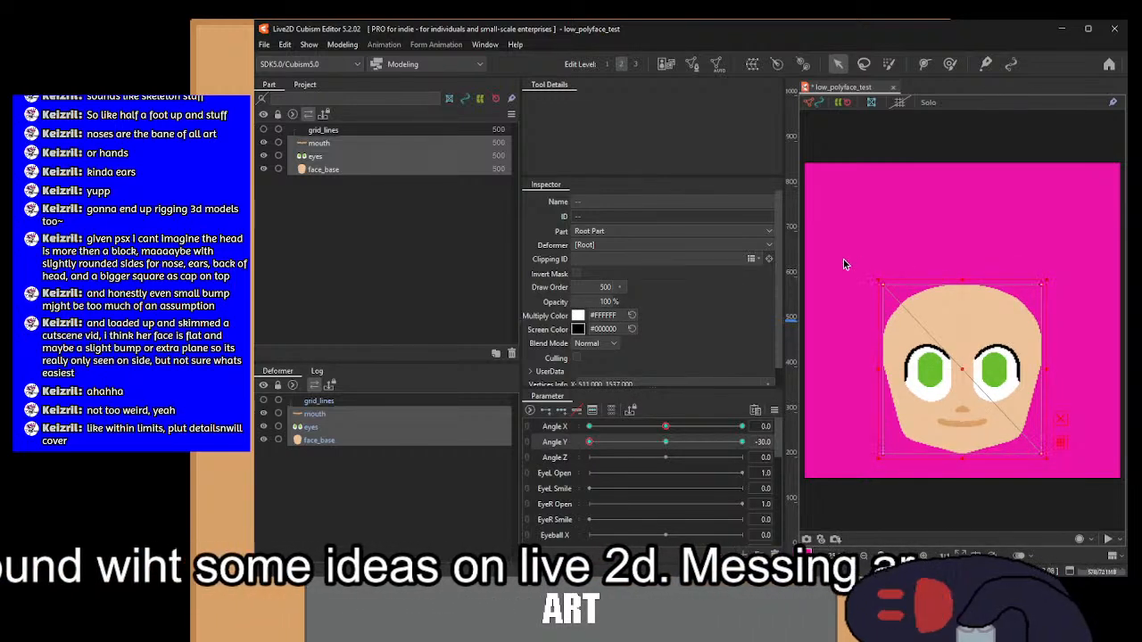
drag(843, 259, 1090, 320)
drag(968, 283, 968, 297)
drag(589, 441, 577, 487)
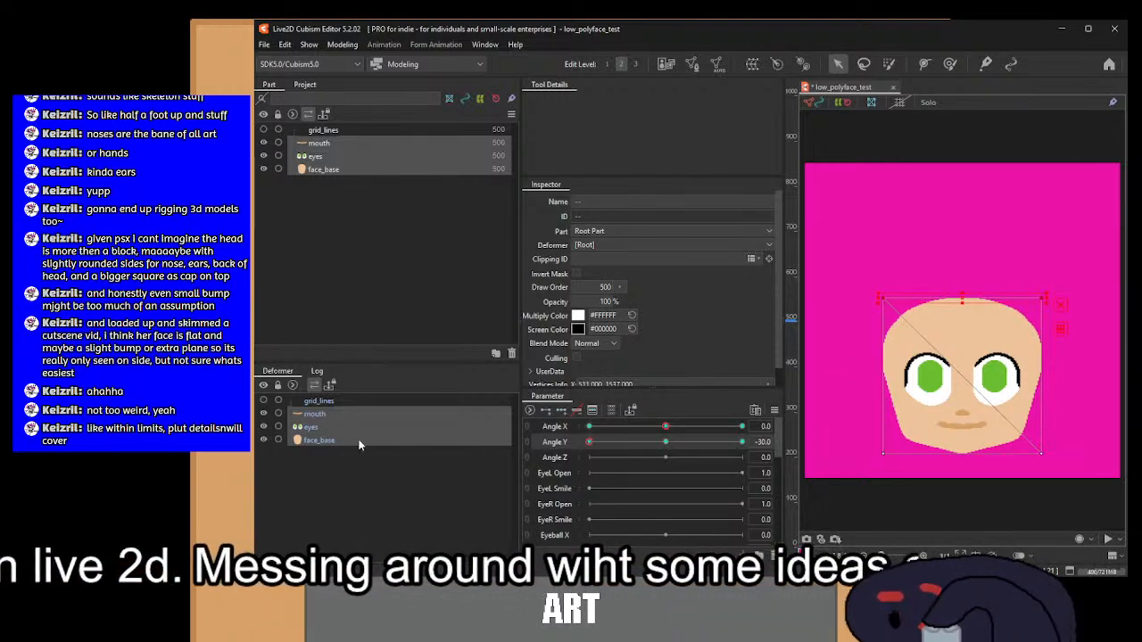
Step: Narrow the bottom edge of the face_base, eyes and mouth meshes together at Angle Y -30 so the face tapers toward the chin
click(317, 439)
shift+click(311, 427)
shift+click(314, 414)
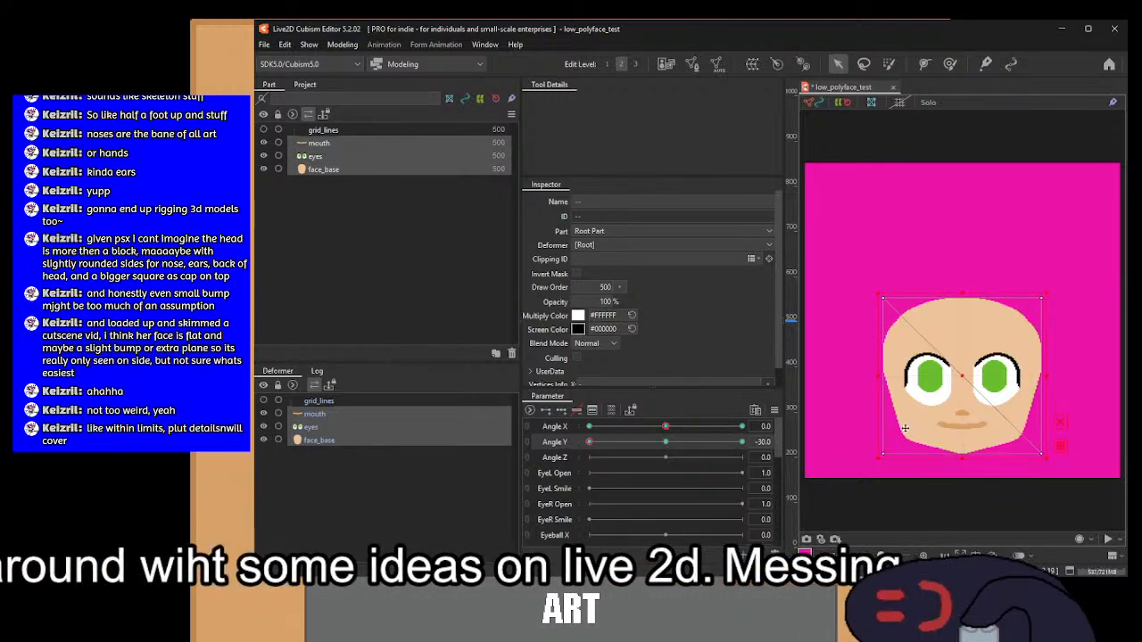
drag(838, 408, 1071, 454)
scroll(1035, 445, up, 2)
scroll(1073, 452, down, 1)
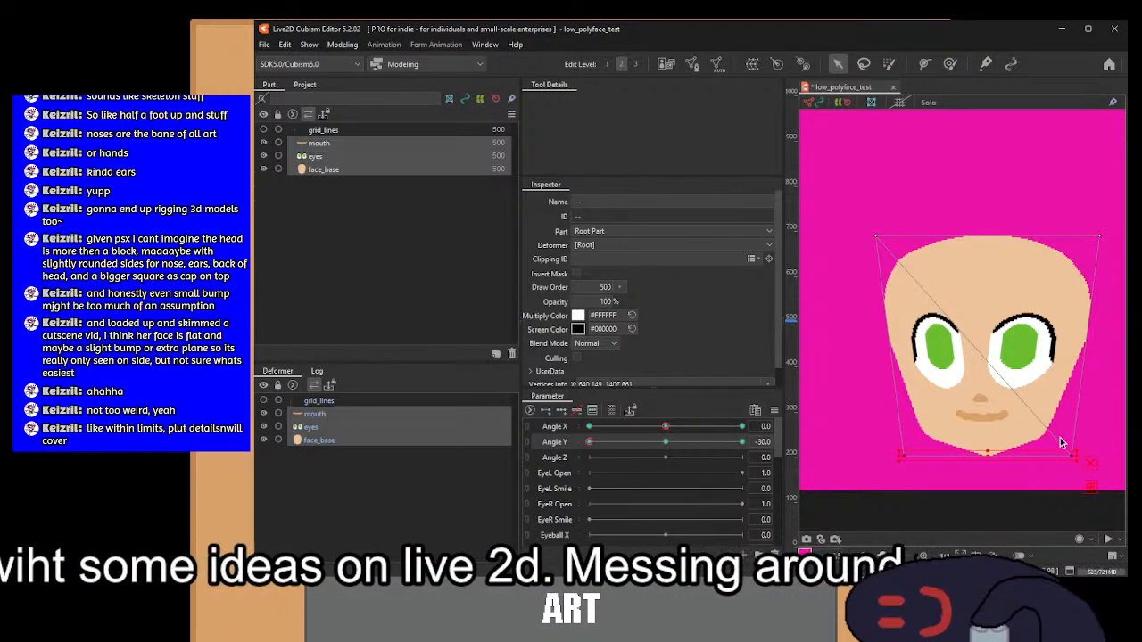
drag(1015, 385, 993, 373)
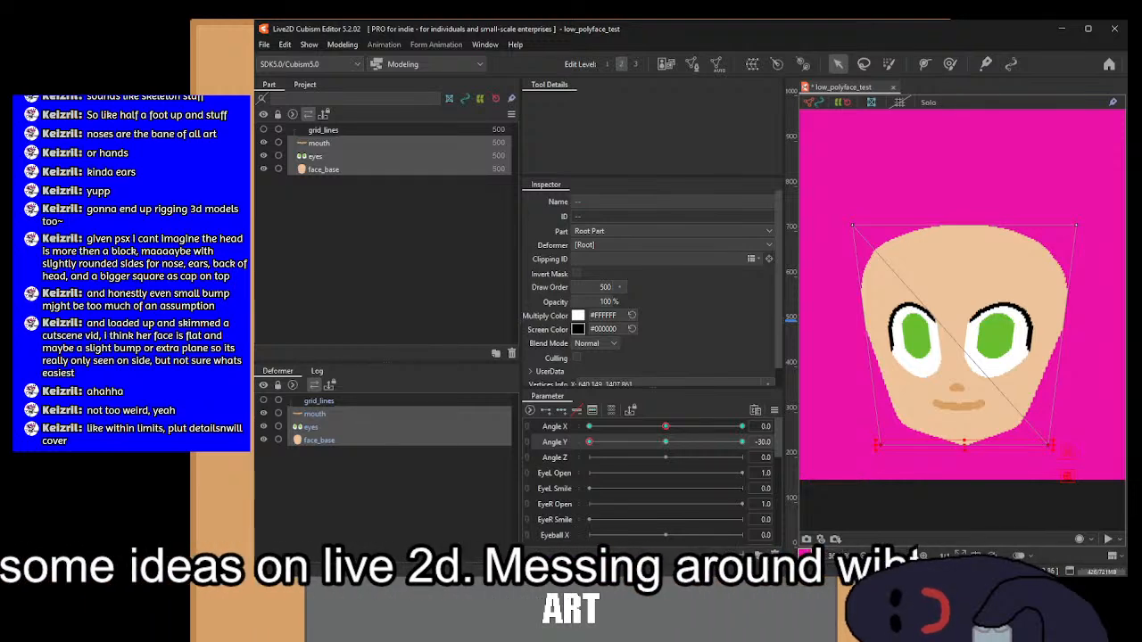
Step: Switch to Aseprite and create a new 255 by 255 px RGBA sprite with a transparent background
click(1061, 29)
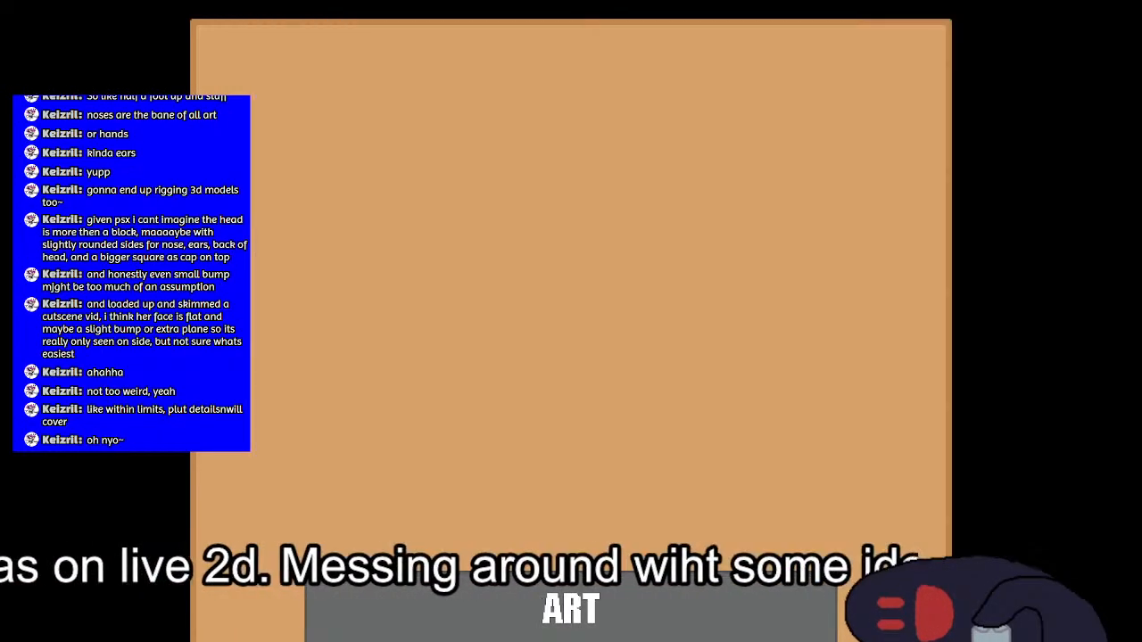
key(alt+Tab)
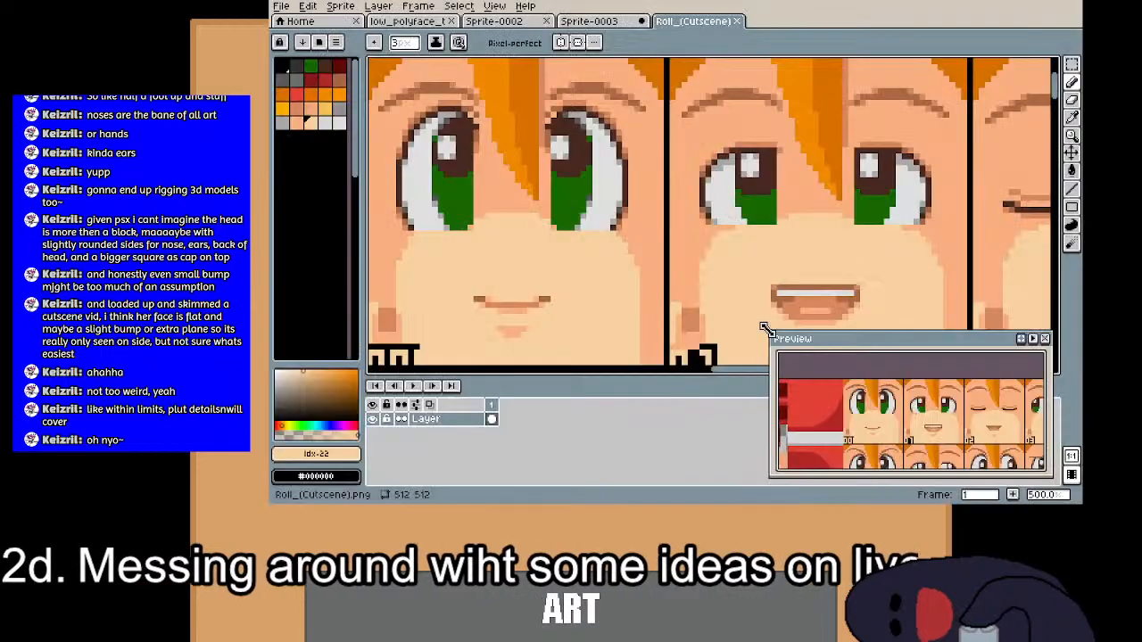
key(ctrl+n)
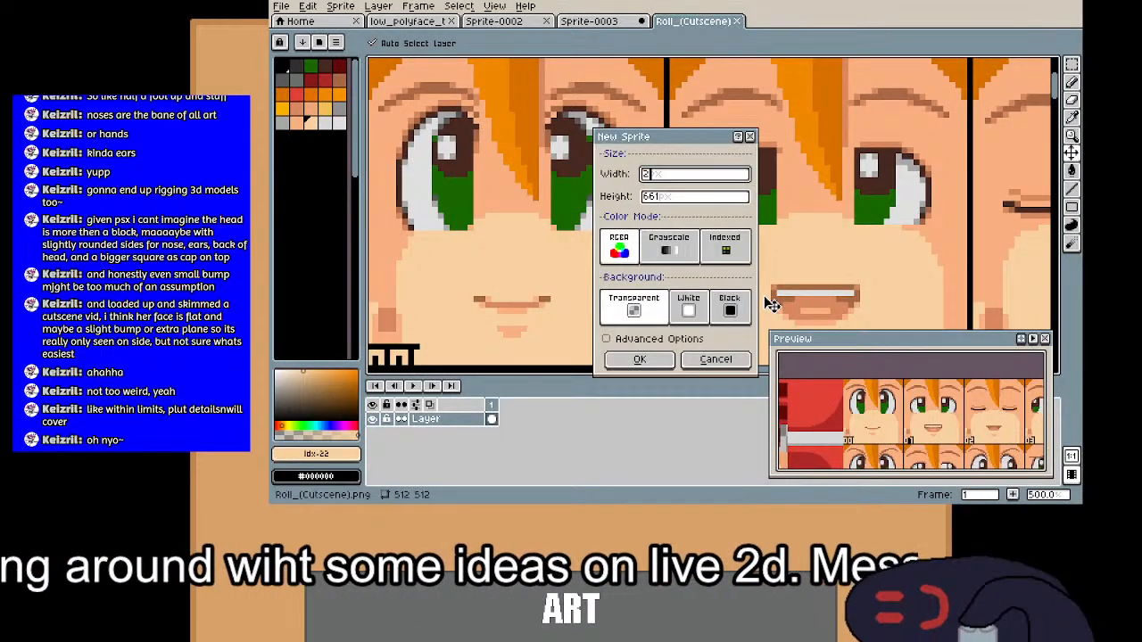
text(255)
key(Tab)
text(255)
key(Return)
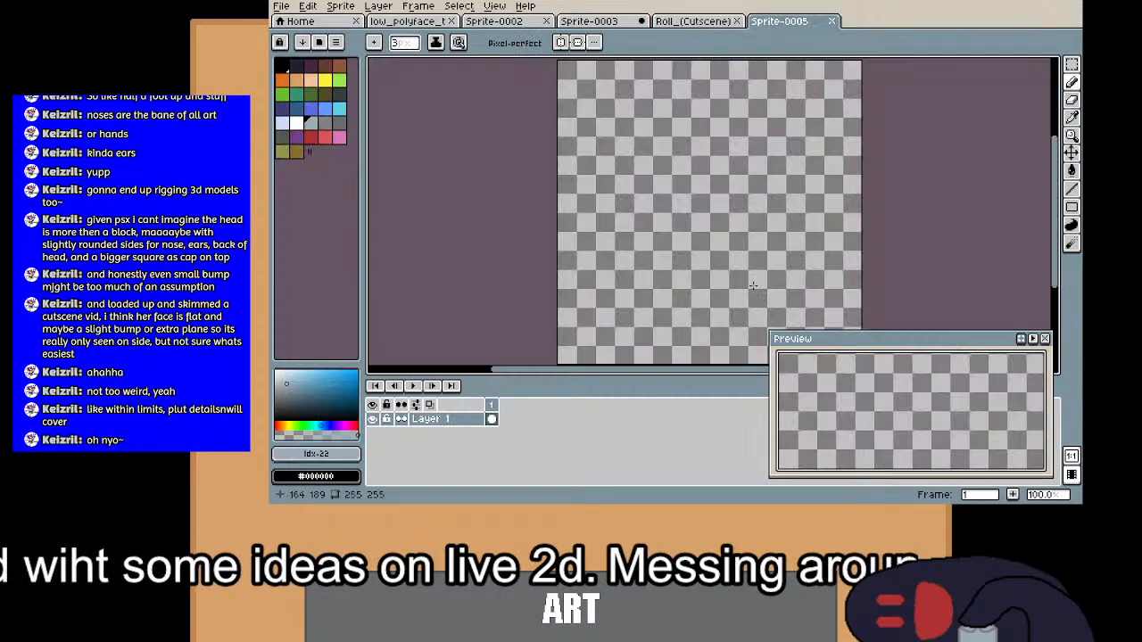
Step: Fill the new sprite's canvas with grey-blue and choose black for the Pencil tool
key(g)
click(683, 194)
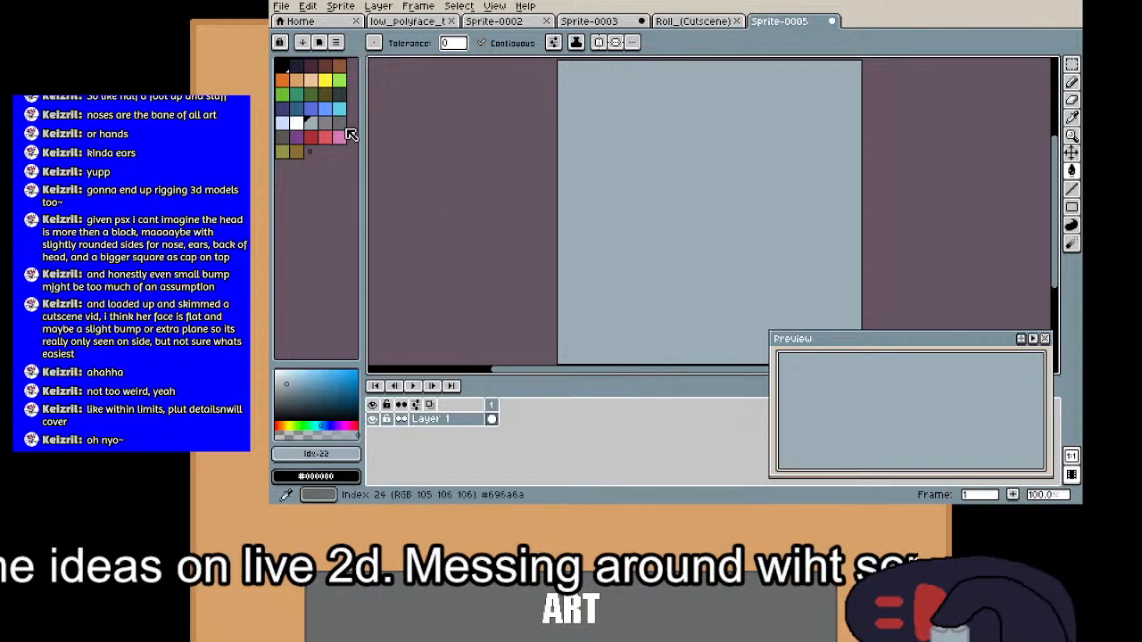
click(282, 66)
key(b)
scroll(687, 220, up, 1)
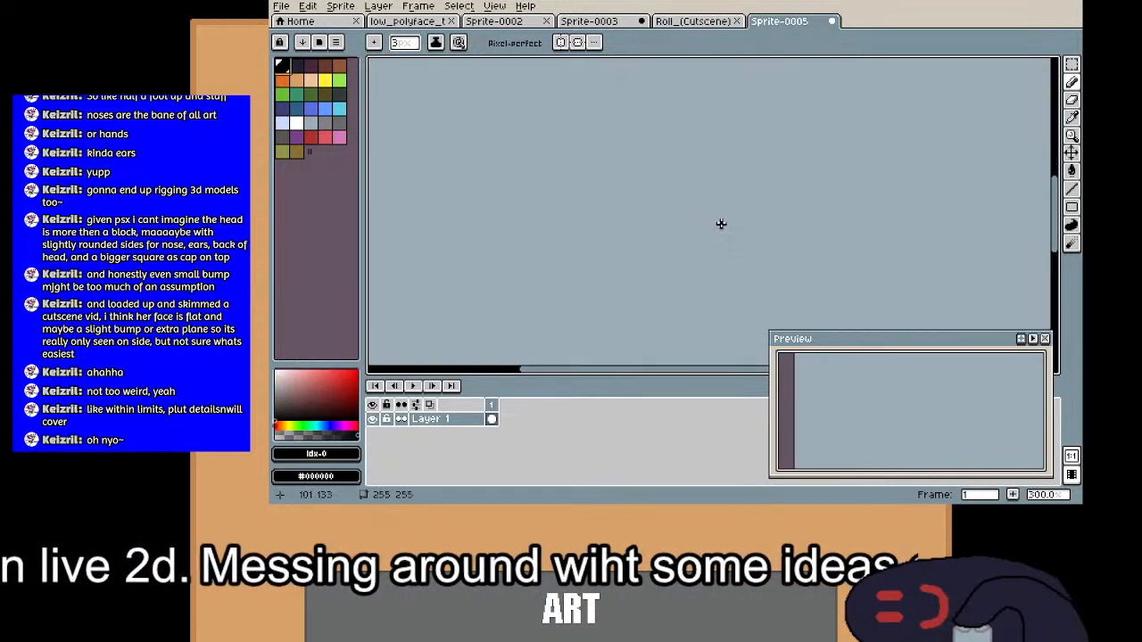
scroll(722, 220, down, 2)
scroll(723, 221, up, 2)
scroll(724, 221, down, 1)
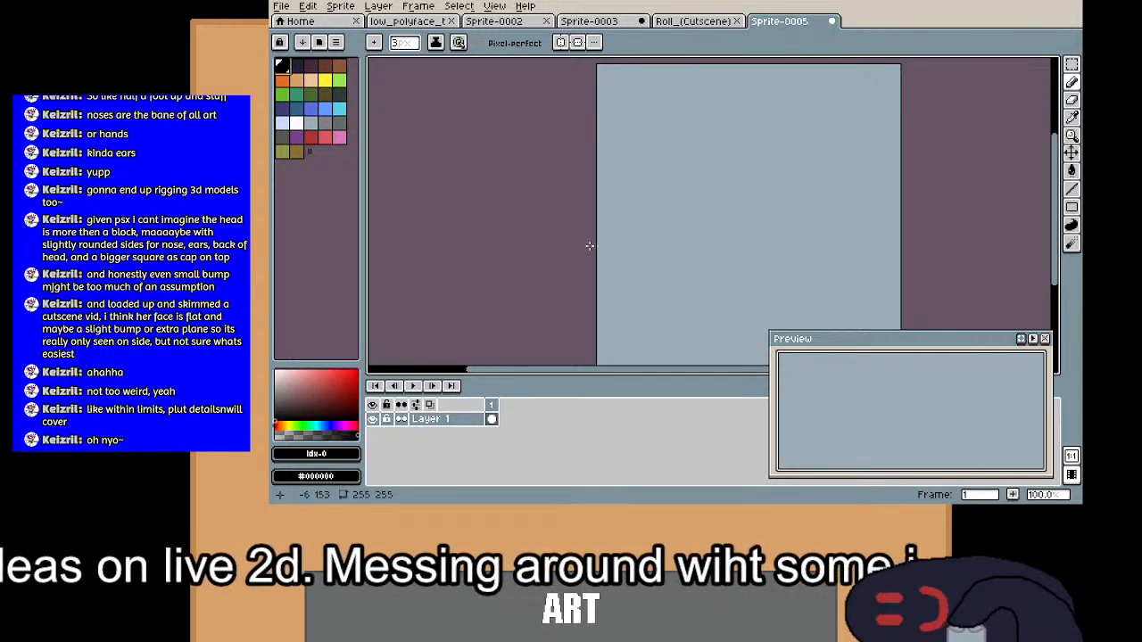
drag(642, 246, 910, 246)
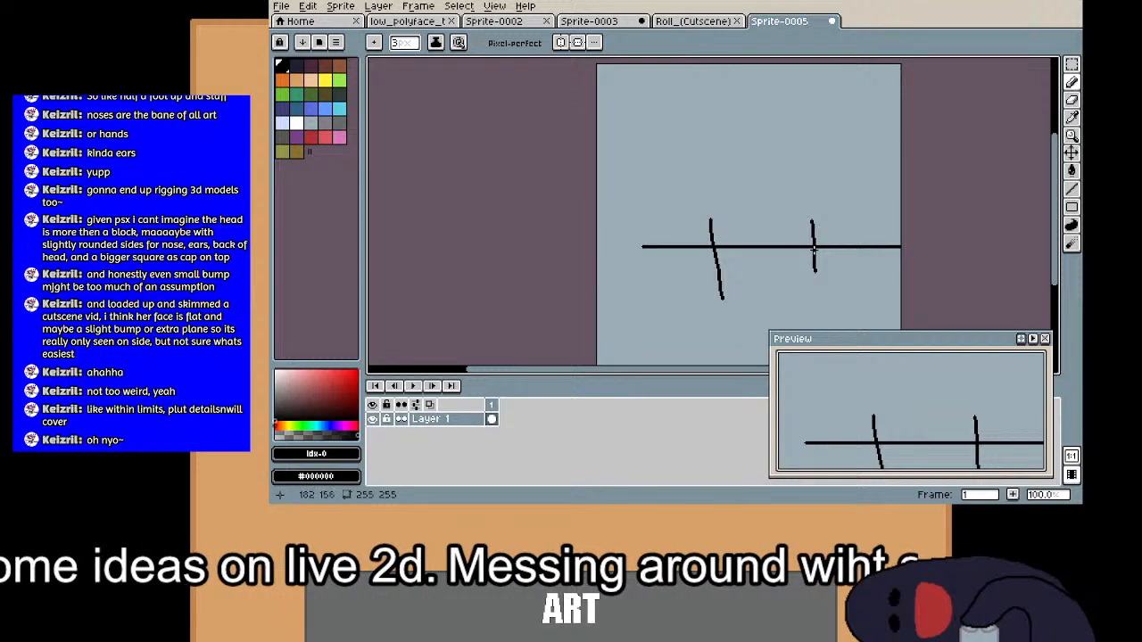
key(ctrl+z)
key(ctrl+z)
key(ctrl+z)
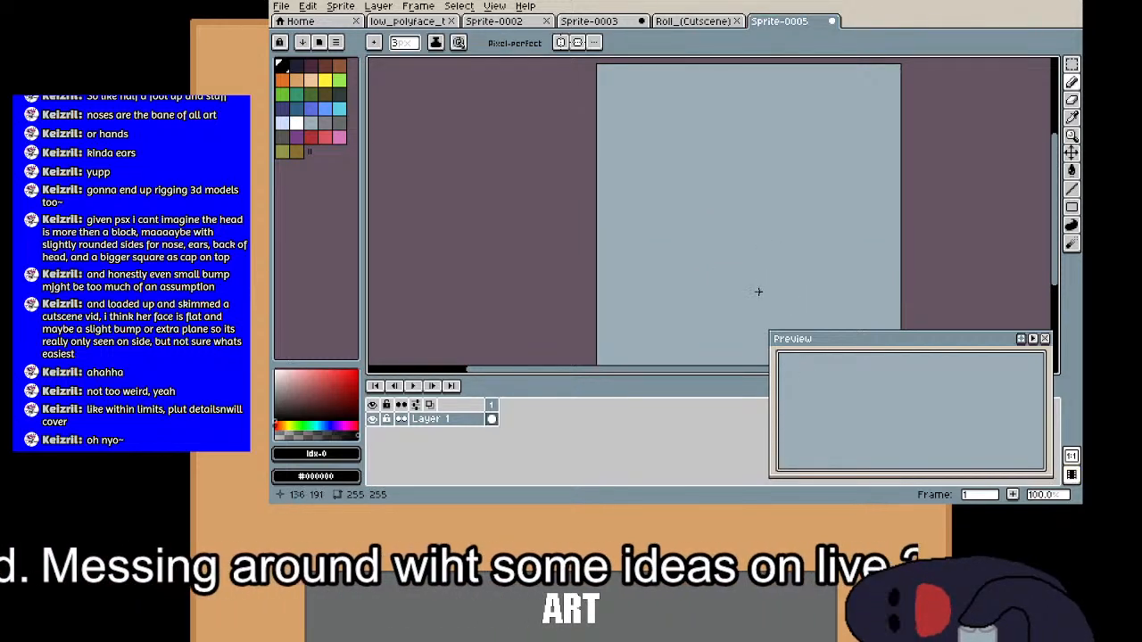
drag(727, 229, 688, 232)
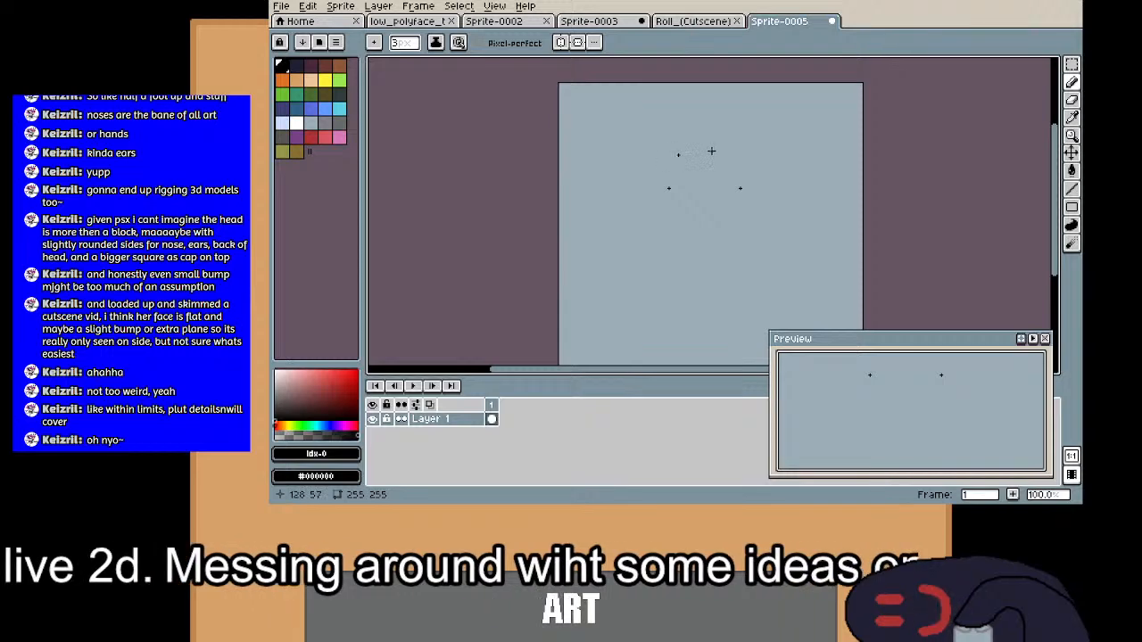
key(ctrl+z)
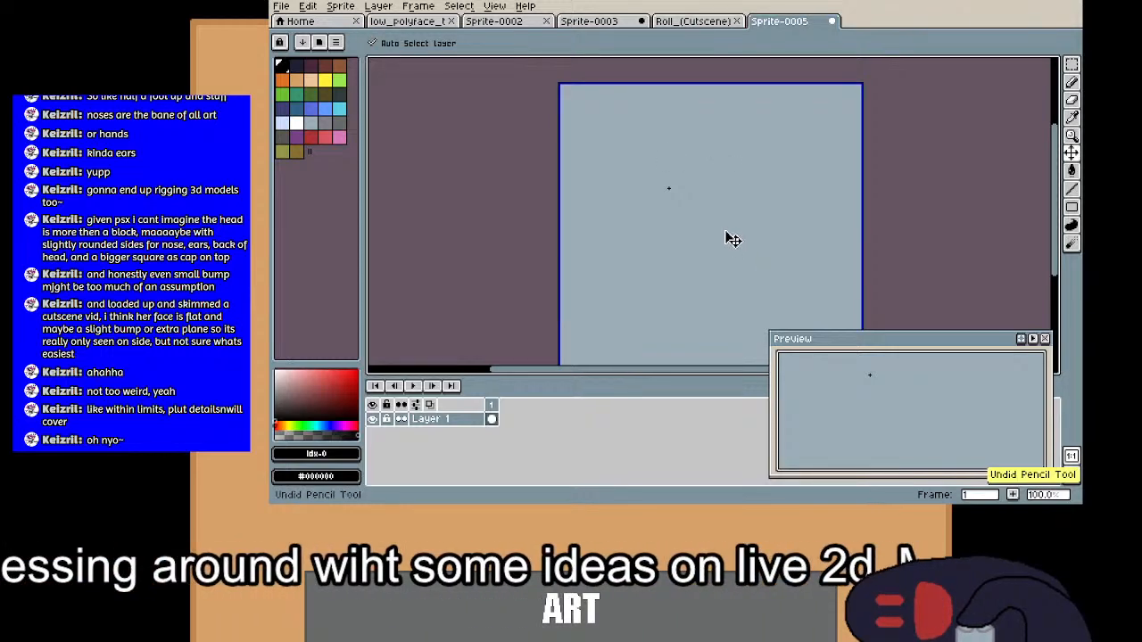
Step: Switch back to Live2D Cubism Editor and return Angle Y to 0
click(1018, 3)
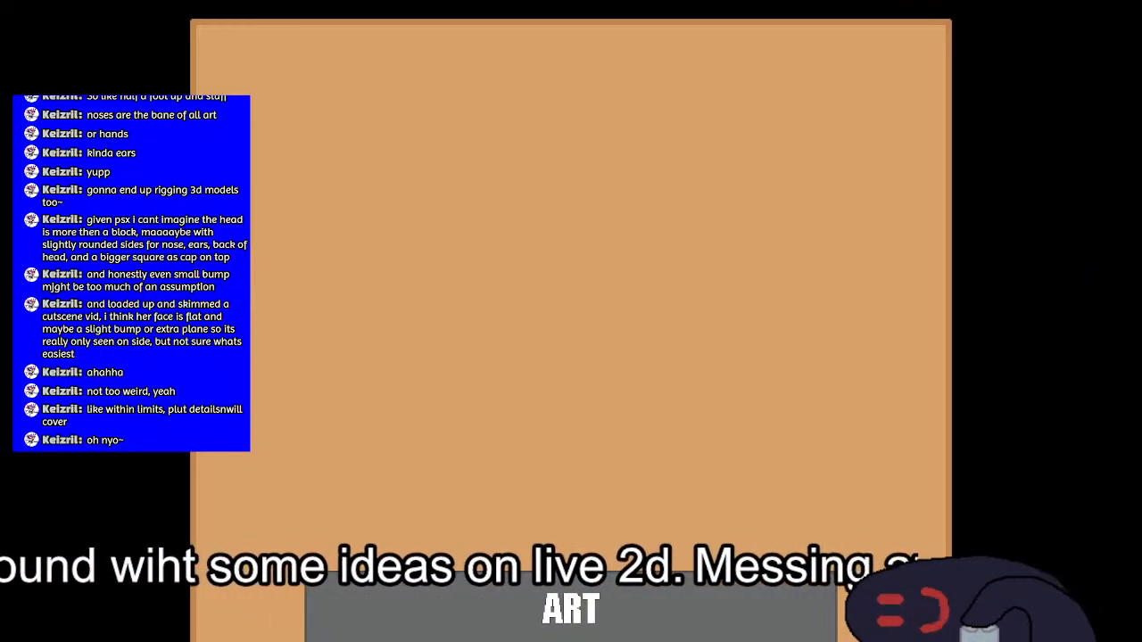
key(alt+Tab)
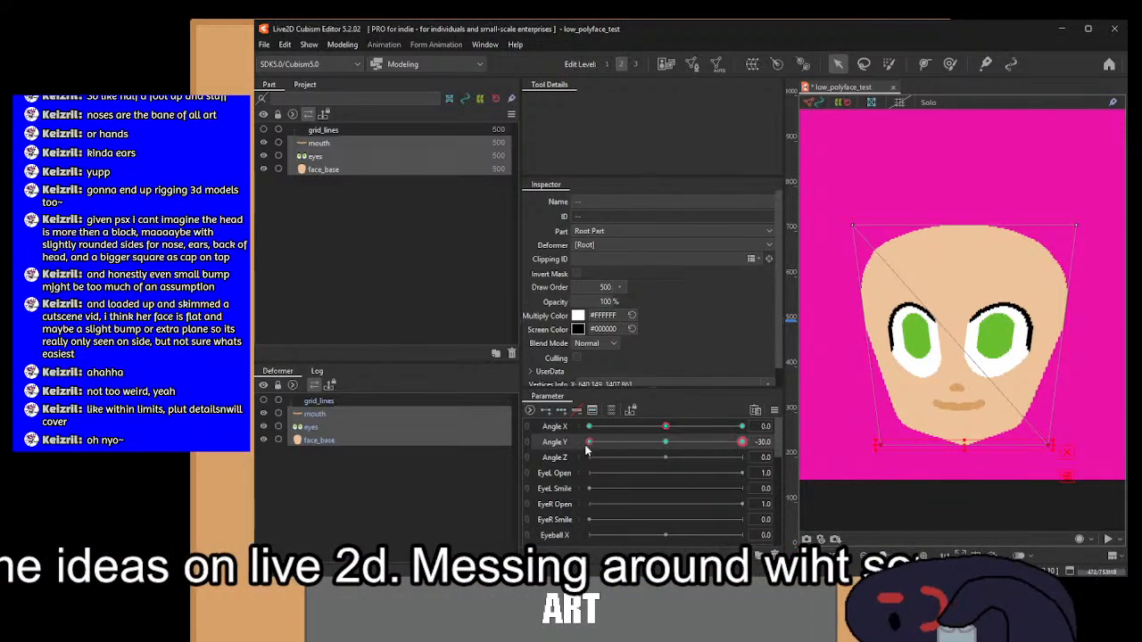
drag(589, 443, 667, 446)
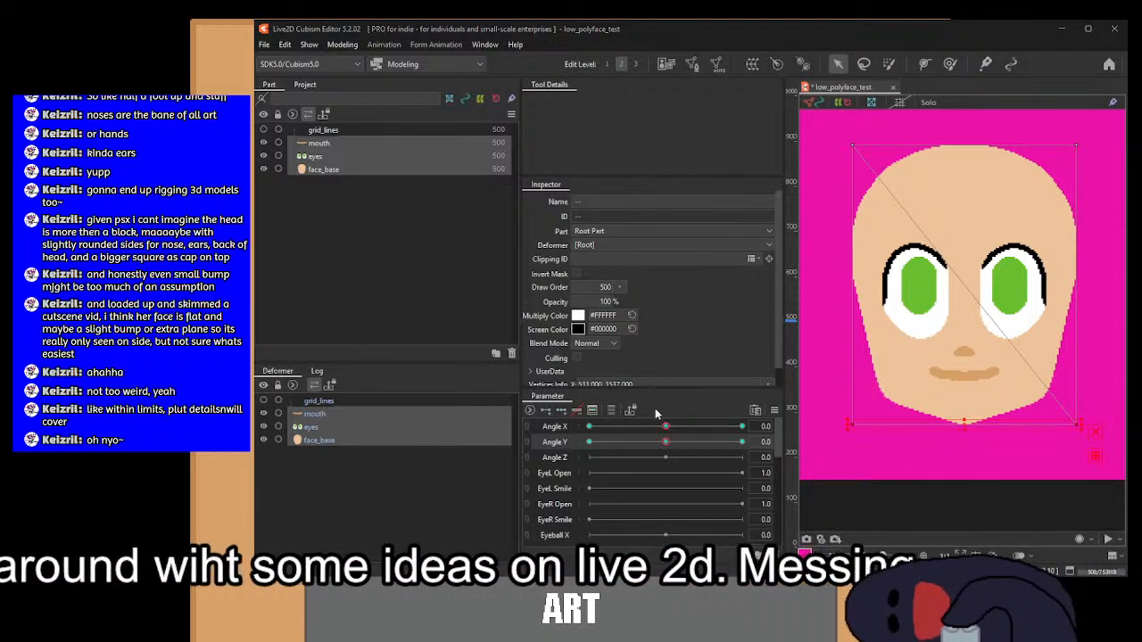
Step: Link Angle X and Angle Y into one combined parameter and preview the head motion in Physics Settings
click(526, 426)
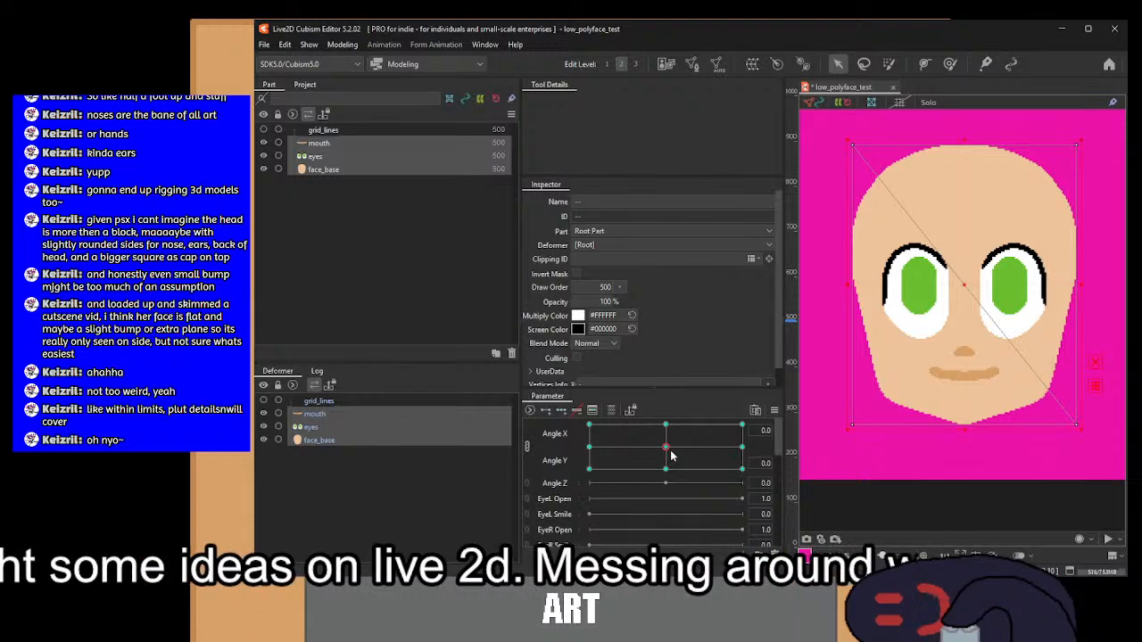
mouse_move(669, 451)
mouse_down()
mouse_move(591, 472)
mouse_move(561, 506)
mouse_move(548, 442)
mouse_move(654, 467)
mouse_move(666, 448)
mouse_up()
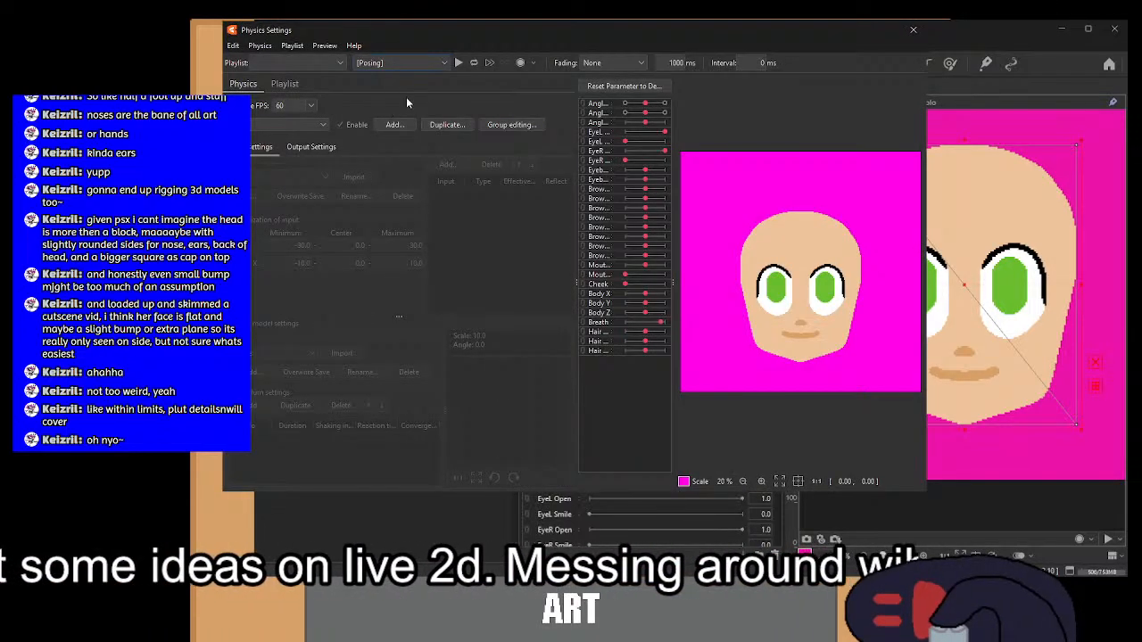
click(459, 64)
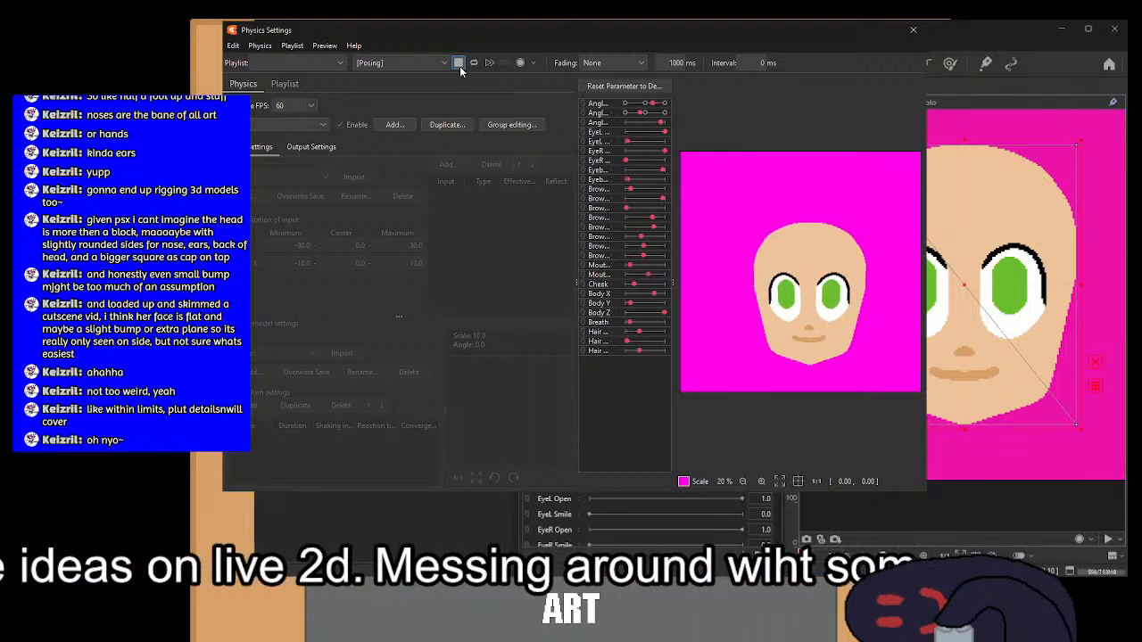
click(913, 31)
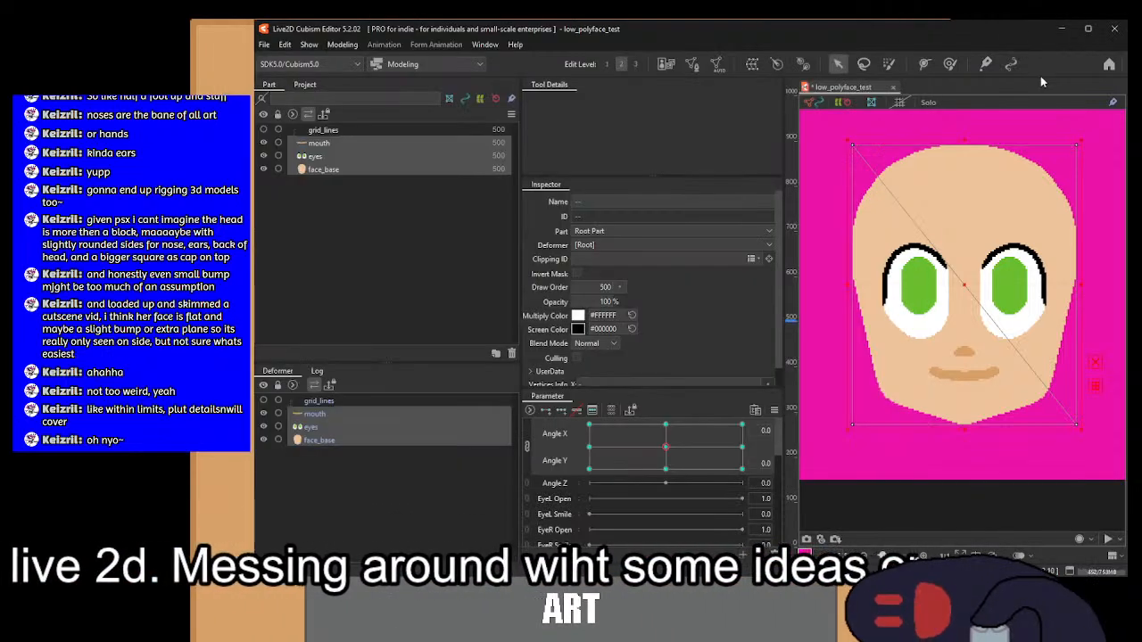
Step: Close the four-corner version of the face and open low_polyface_test.cmo3
click(904, 92)
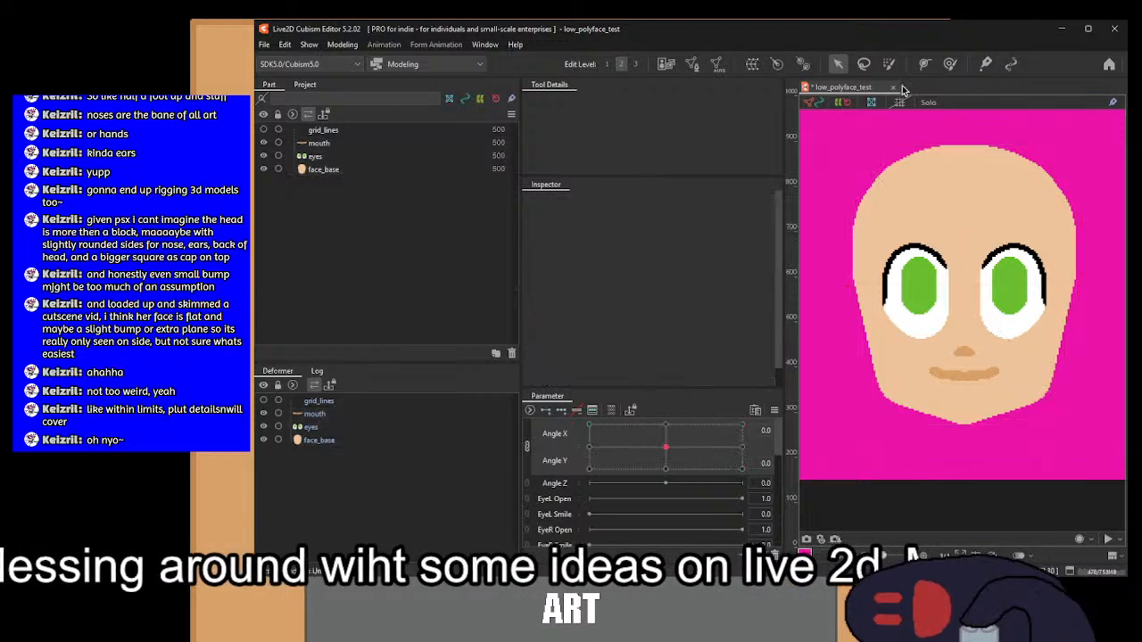
click(896, 86)
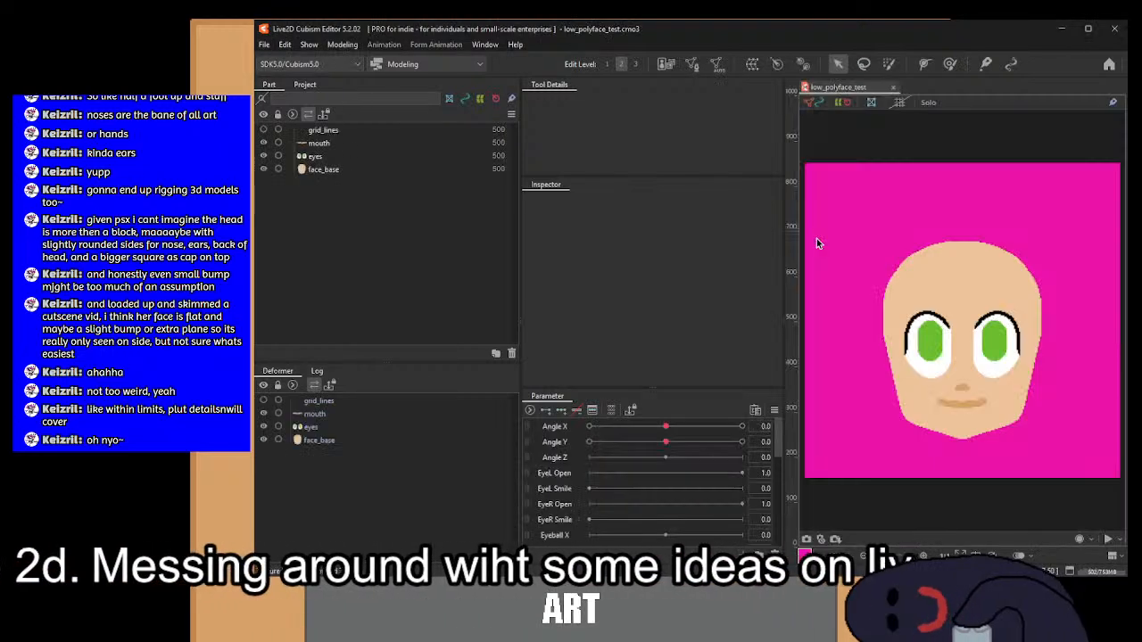
Step: With the mouth, eyes and face_base selected, narrow the lower face and chin symmetrically at Angle Y -30
click(326, 414)
ctrl+click(326, 428)
ctrl+click(327, 440)
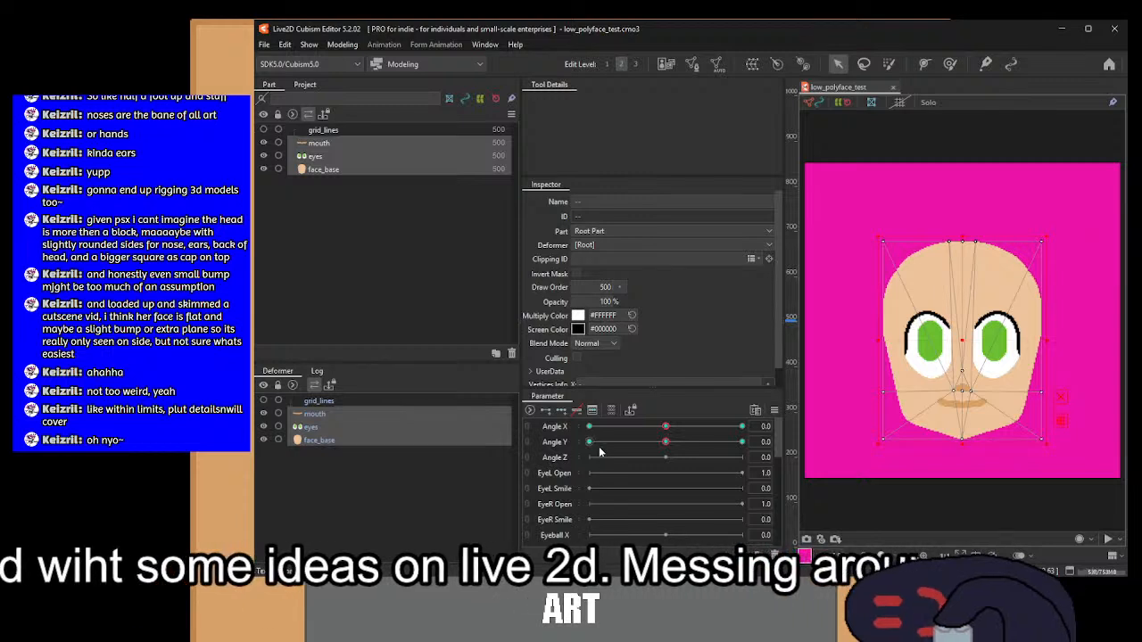
drag(666, 443, 584, 446)
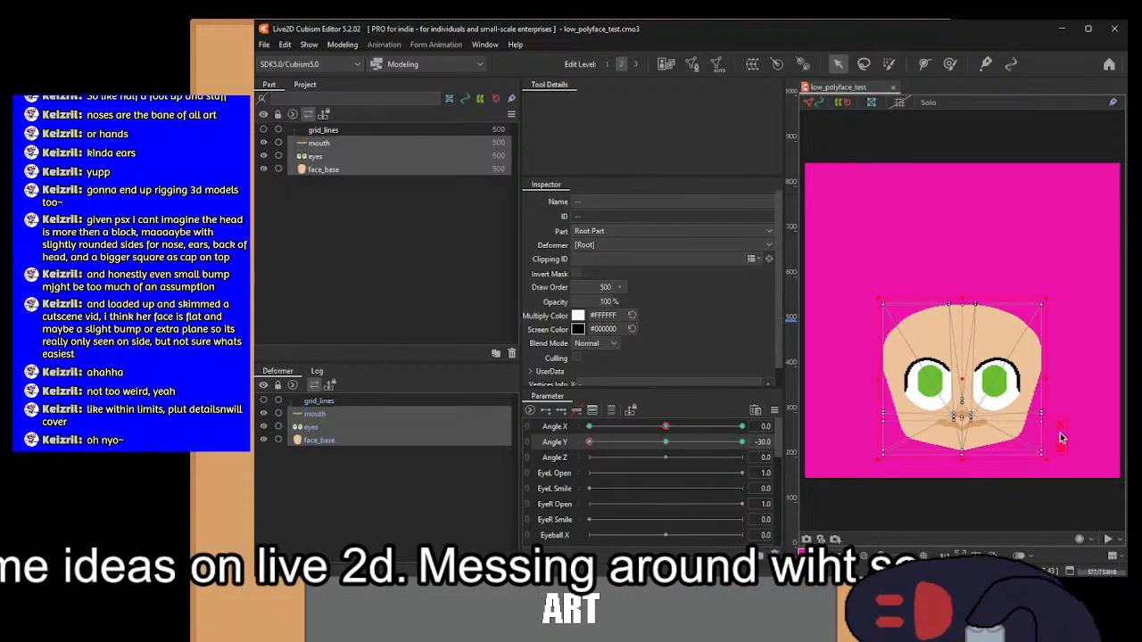
drag(1023, 414, 1026, 358)
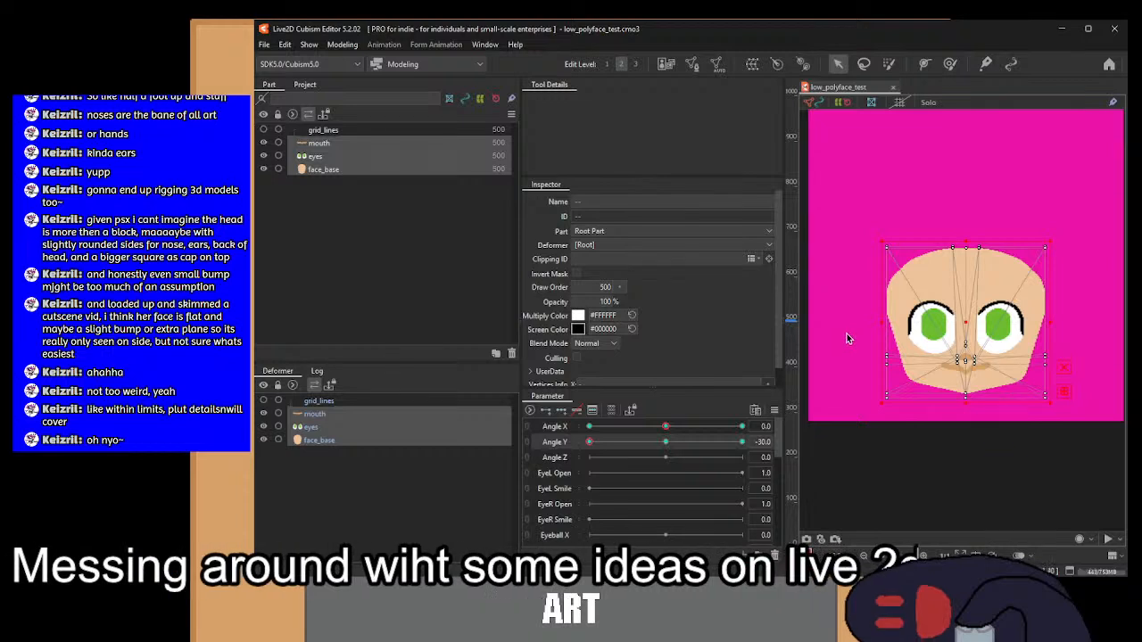
scroll(856, 323, up, 2)
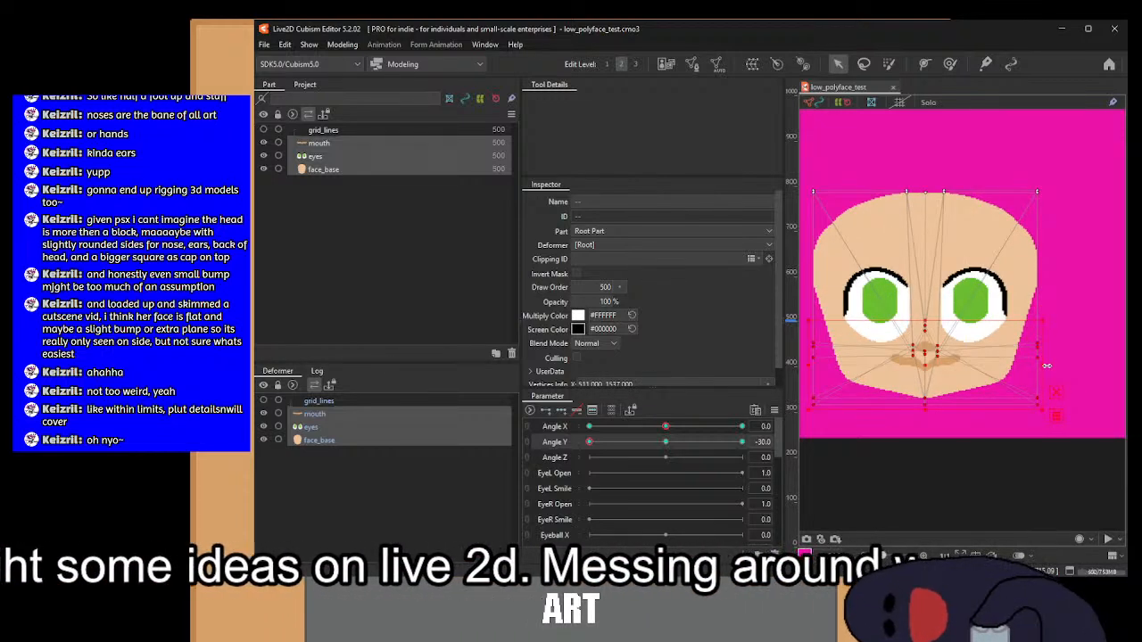
drag(1046, 365, 1041, 366)
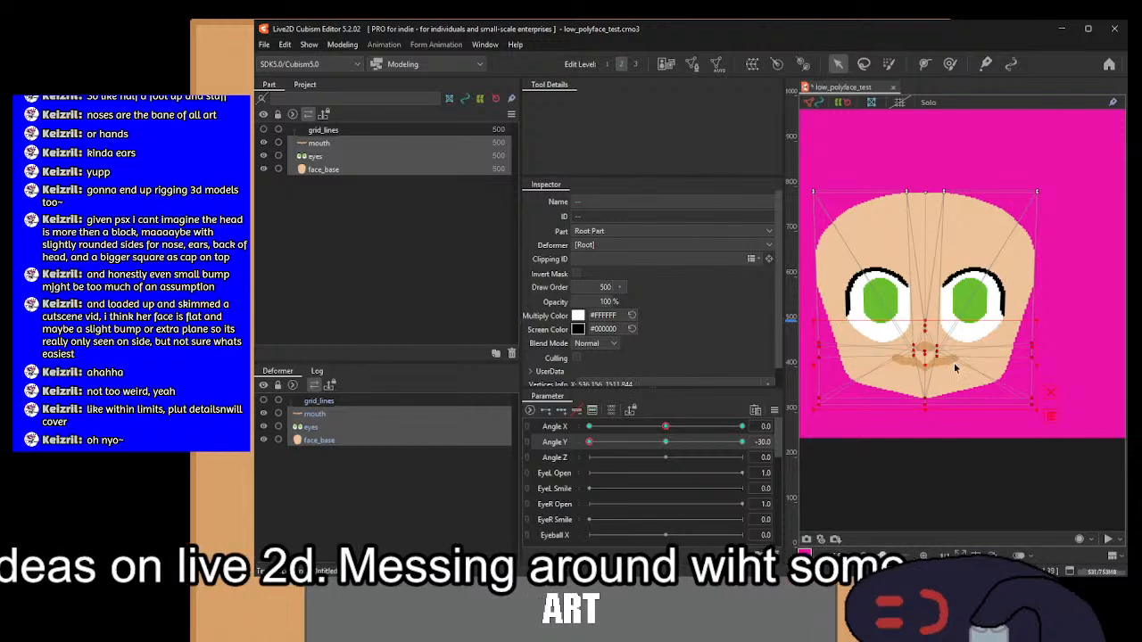
drag(848, 356, 871, 305)
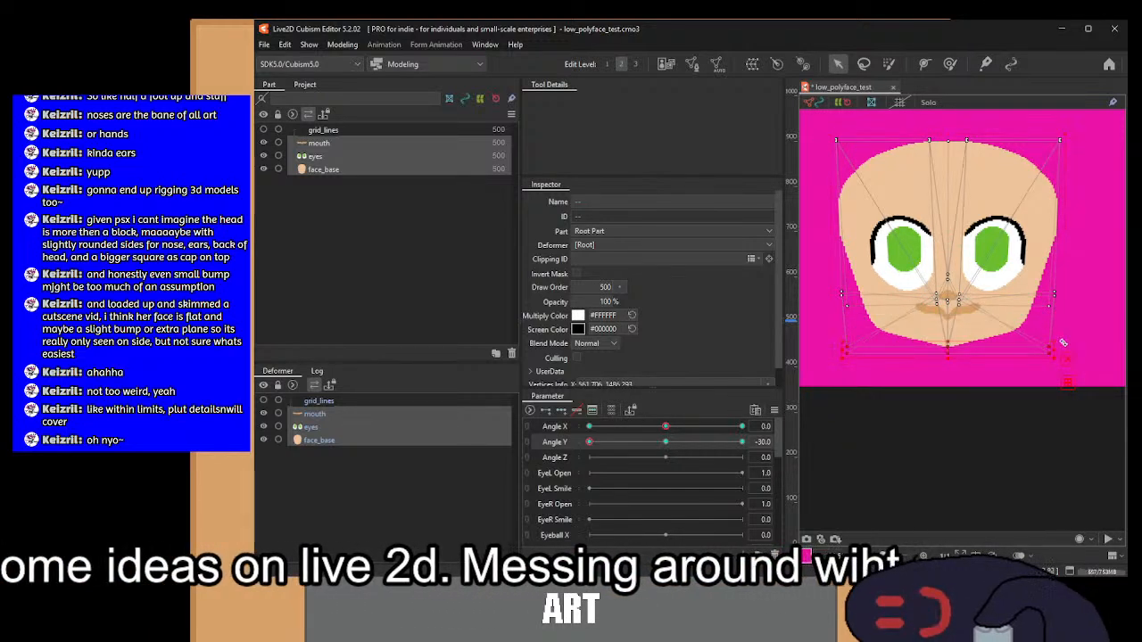
drag(1053, 350, 1044, 350)
Step: At Angle Y 30, narrow the upper half of the face slightly and the top edge of the head further
drag(591, 442, 795, 454)
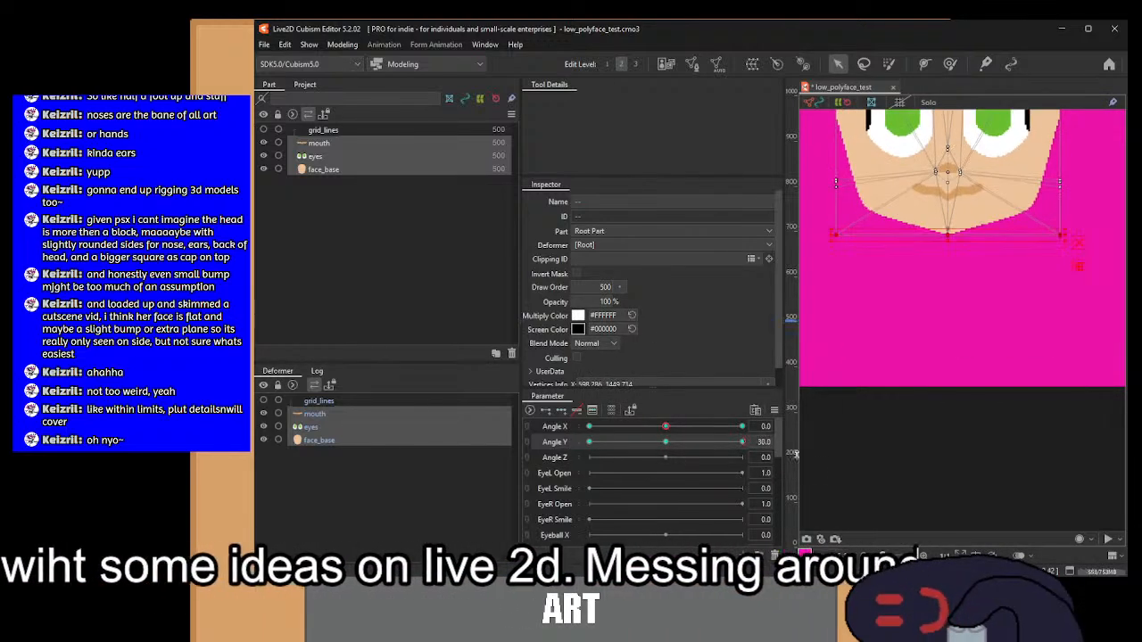
drag(910, 316, 924, 507)
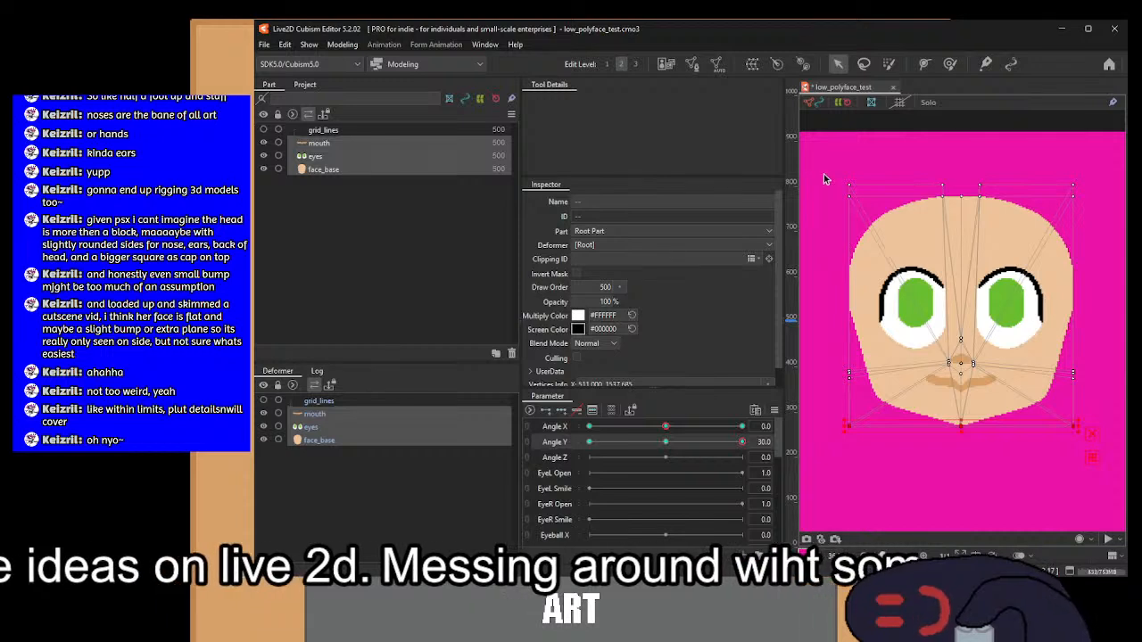
drag(824, 158, 1126, 350)
drag(1081, 263, 1077, 263)
drag(837, 176, 1092, 296)
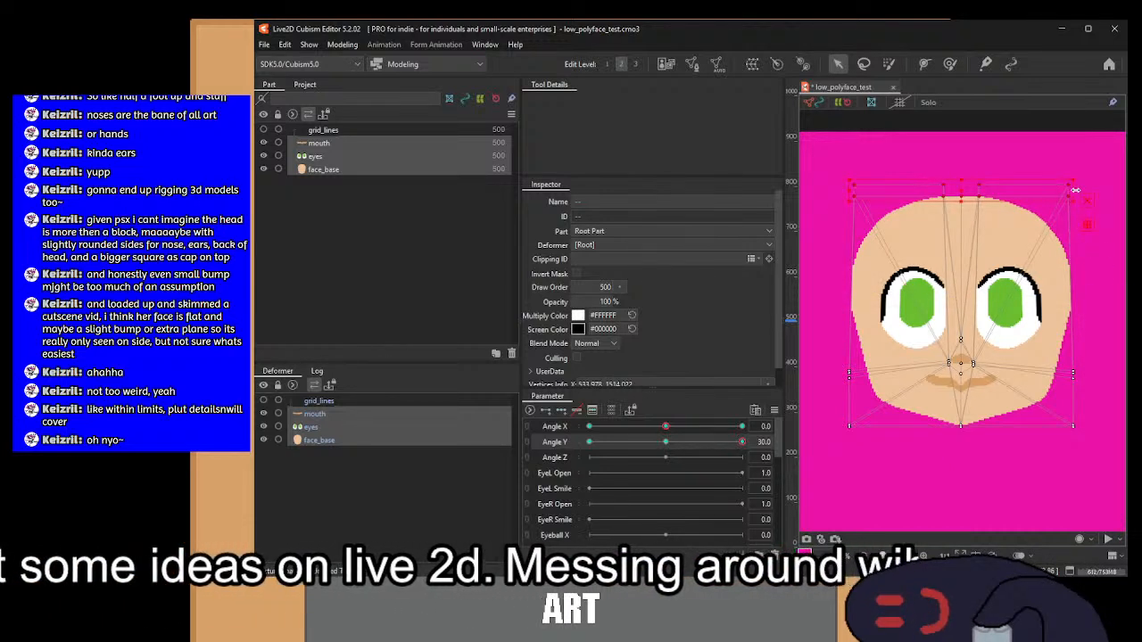
drag(1073, 191, 1068, 190)
Step: Sweep Angle Y through its range to check the tilt, return it to 0 and view the face at Angle X -30
drag(742, 441, 589, 442)
drag(548, 483, 596, 479)
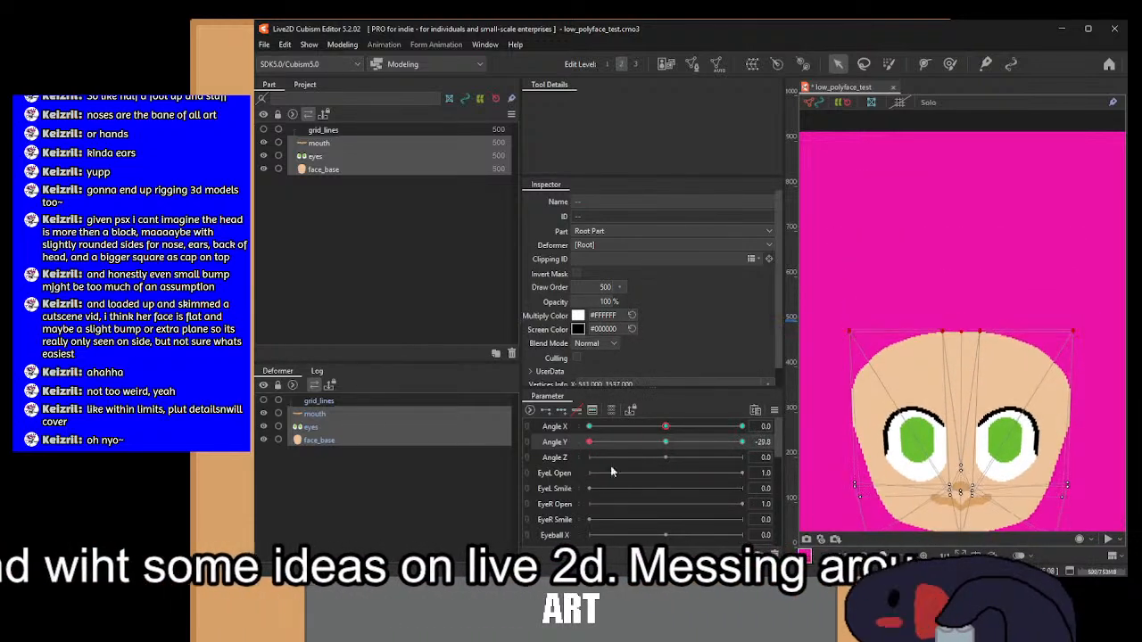
click(591, 409)
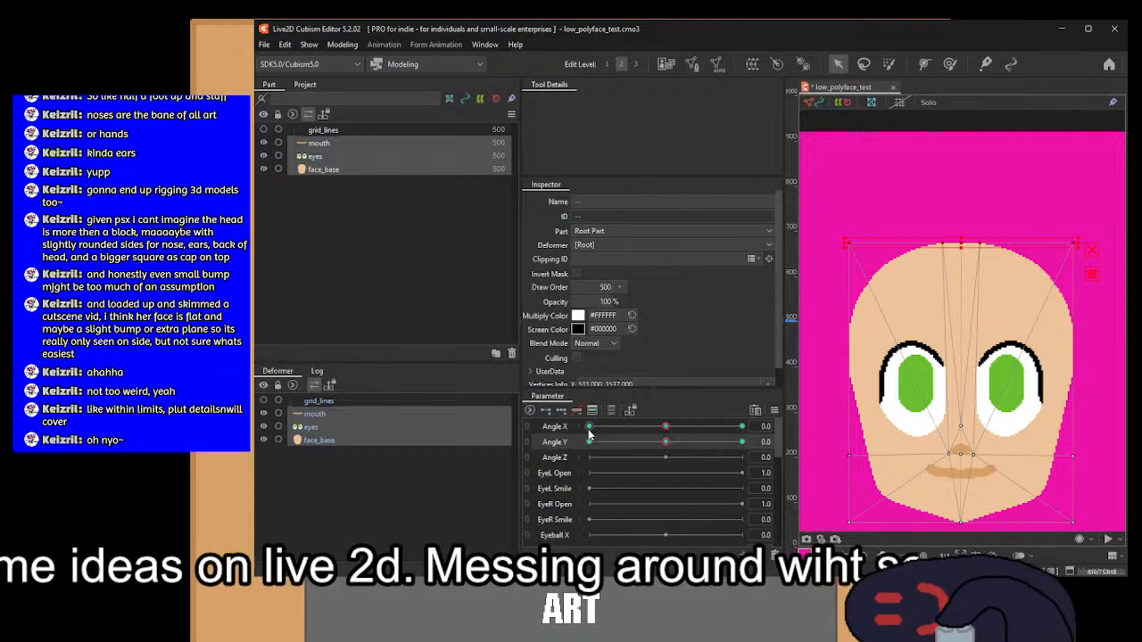
click(588, 427)
drag(874, 308, 954, 235)
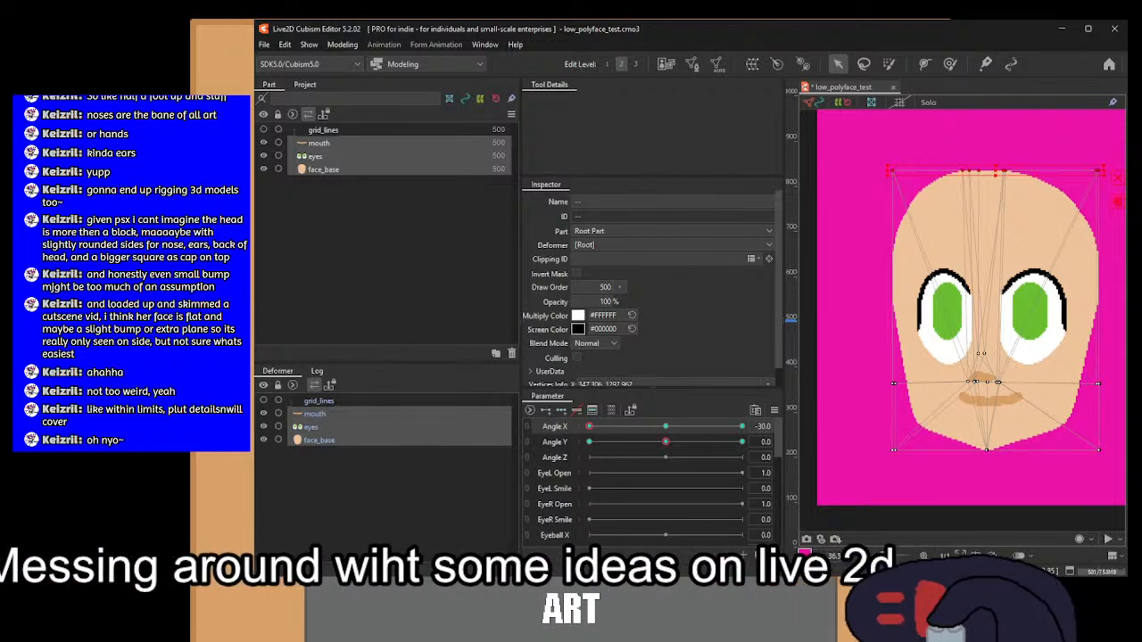
Step: Preview the head motion in Physics Settings with the [Posing] pattern, and close Physics Settings
click(385, 312)
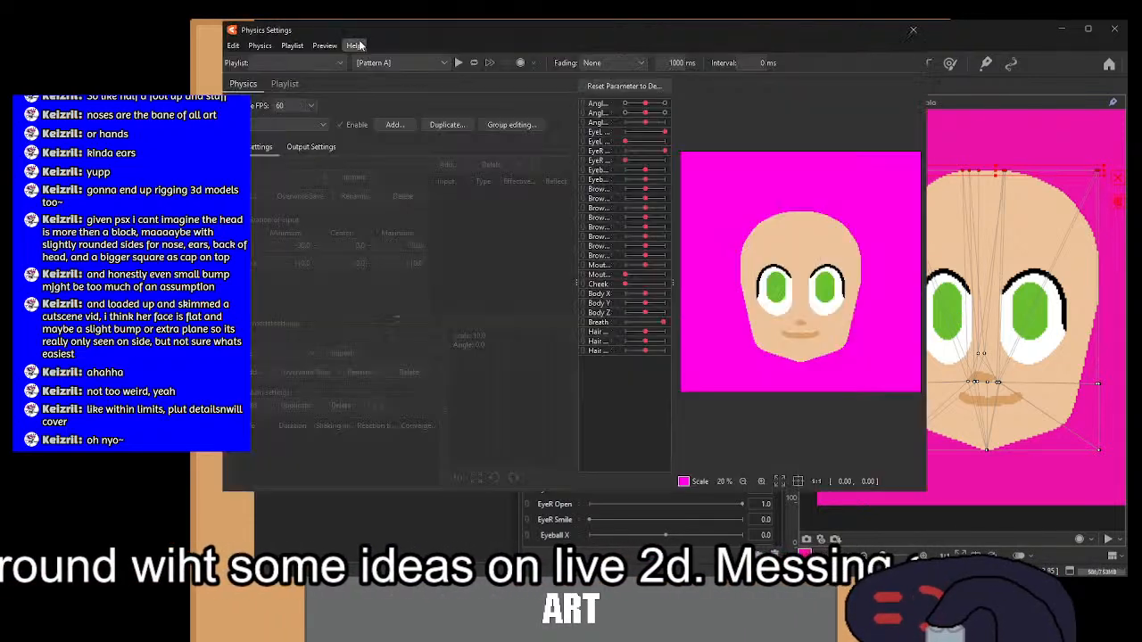
click(457, 63)
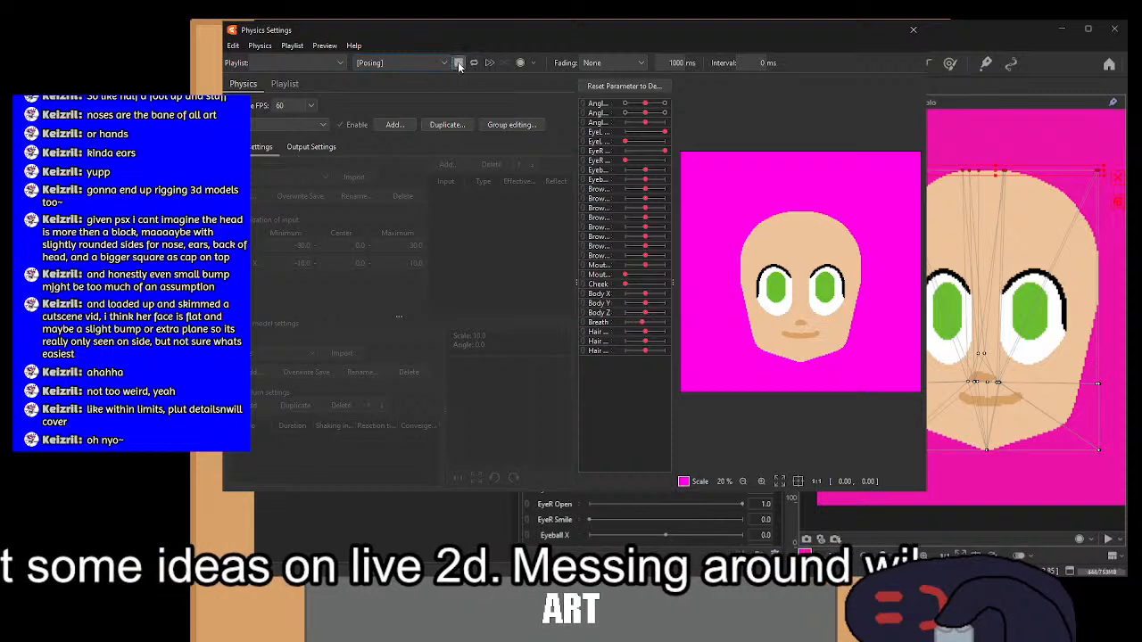
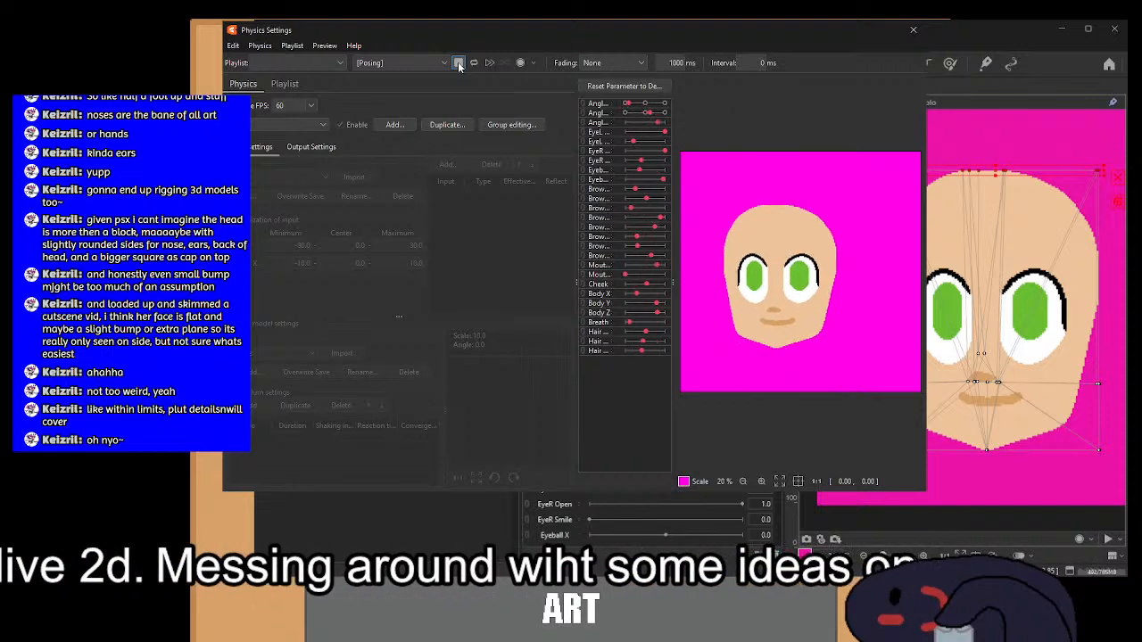
click(460, 67)
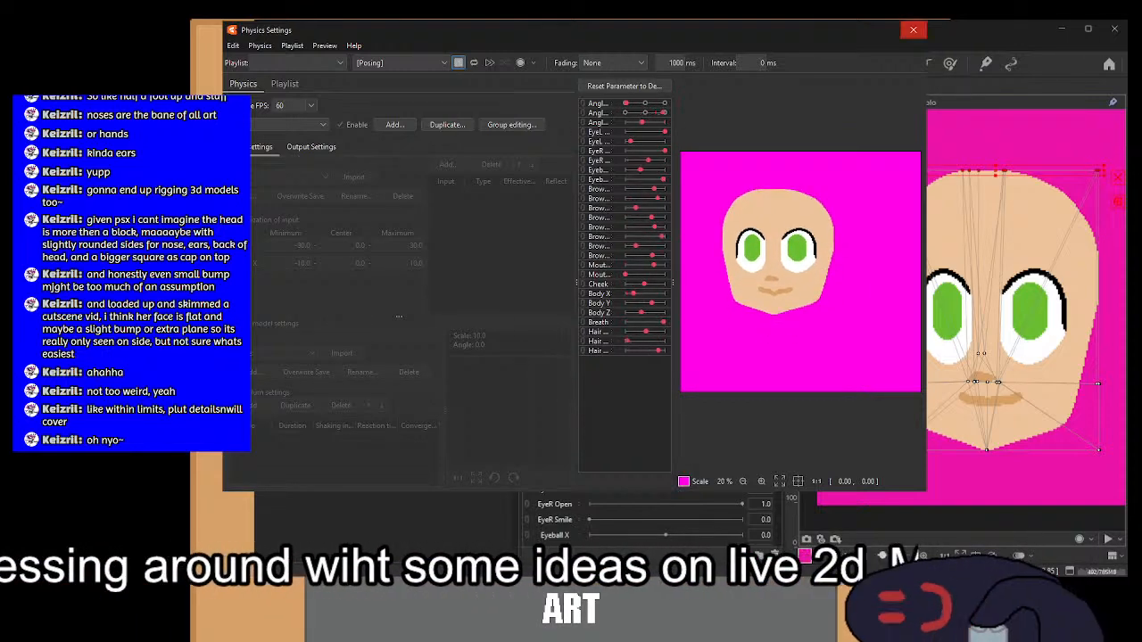
click(913, 30)
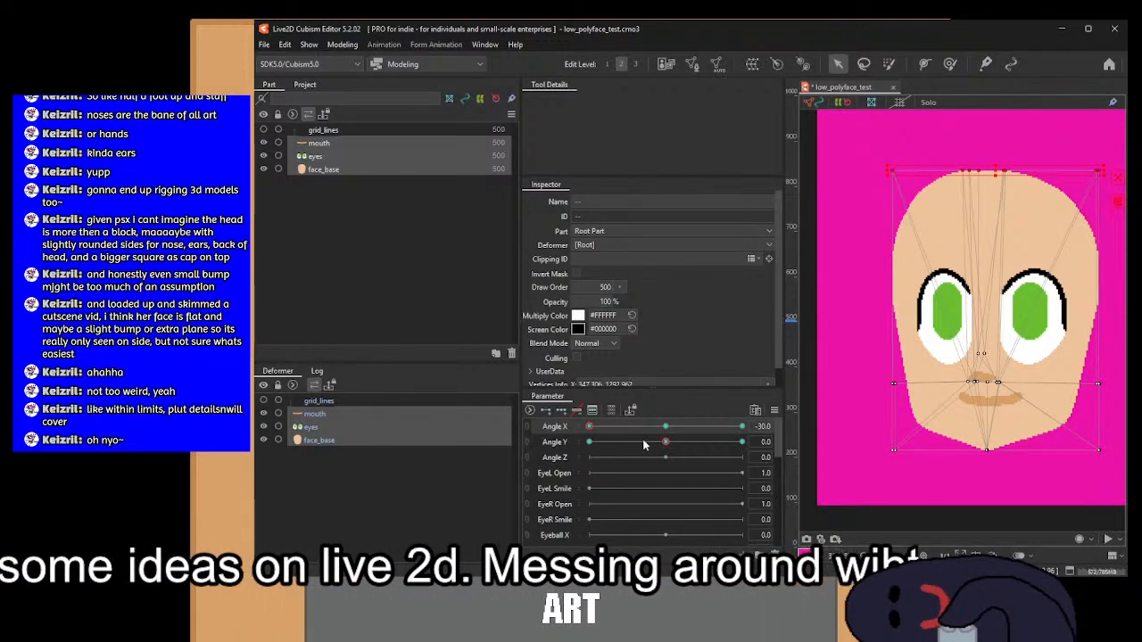
Step: Return Angle X to 0 and compare the face shape at Angle Y 0 and 30
drag(589, 426, 749, 480)
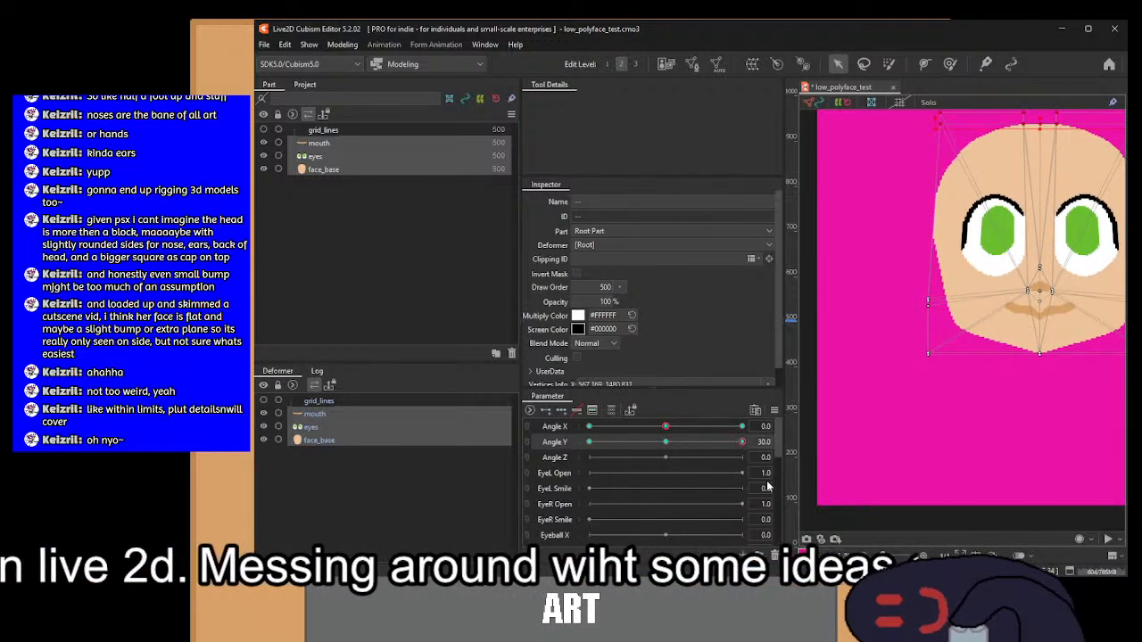
drag(903, 278, 812, 292)
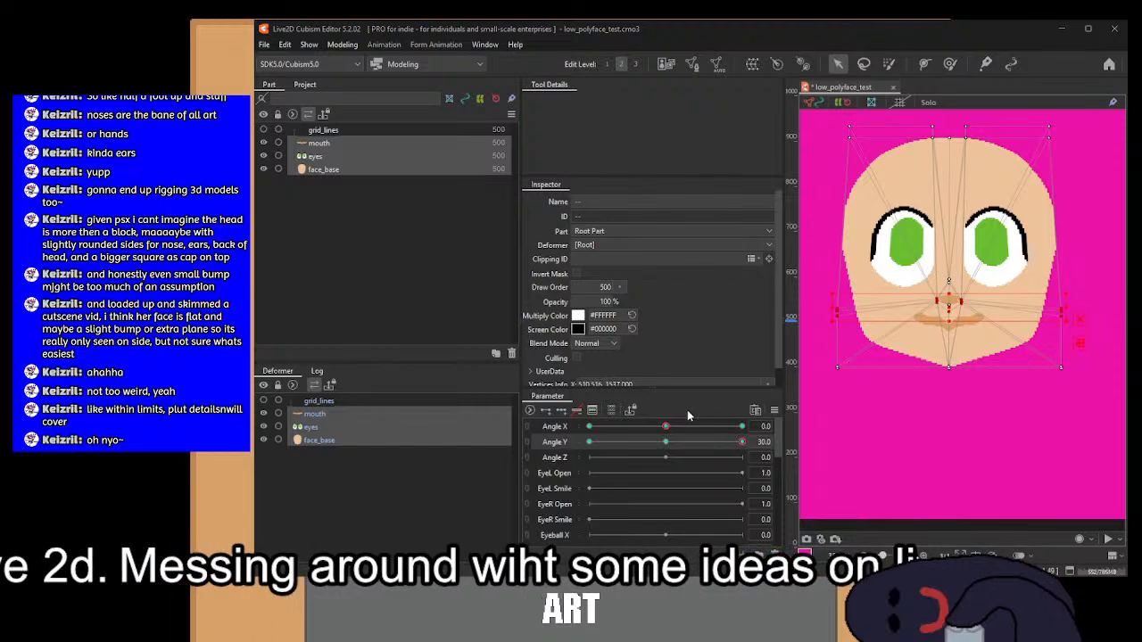
click(666, 442)
drag(665, 443, 779, 449)
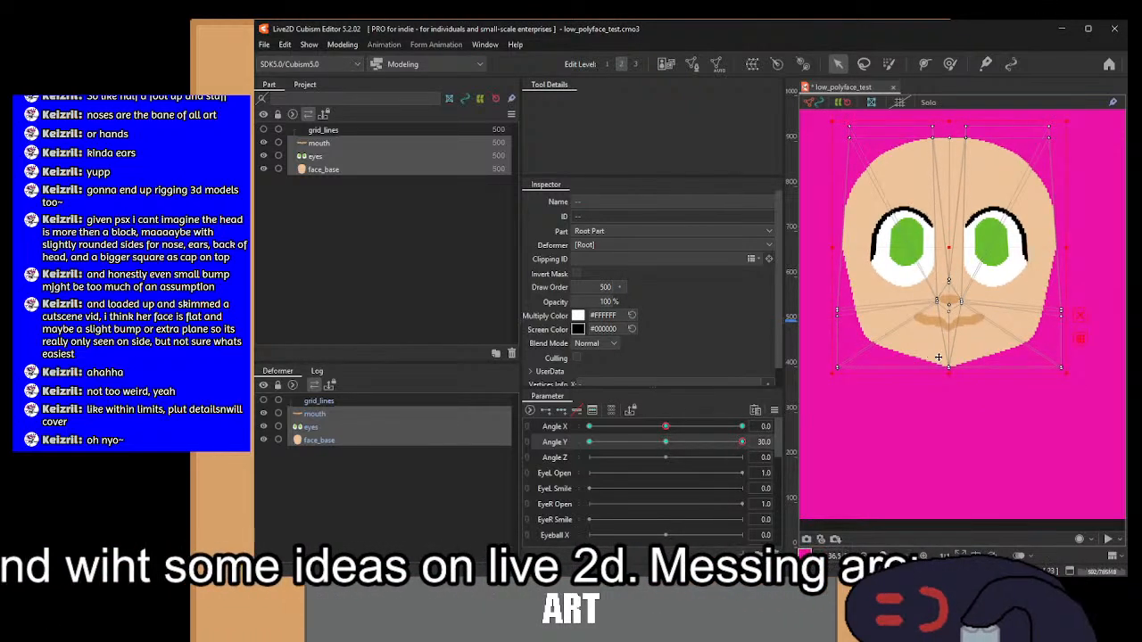
Step: Try shifting the whole face at Angle Y 30, undo the move, and select the chin vertex
drag(936, 353, 977, 382)
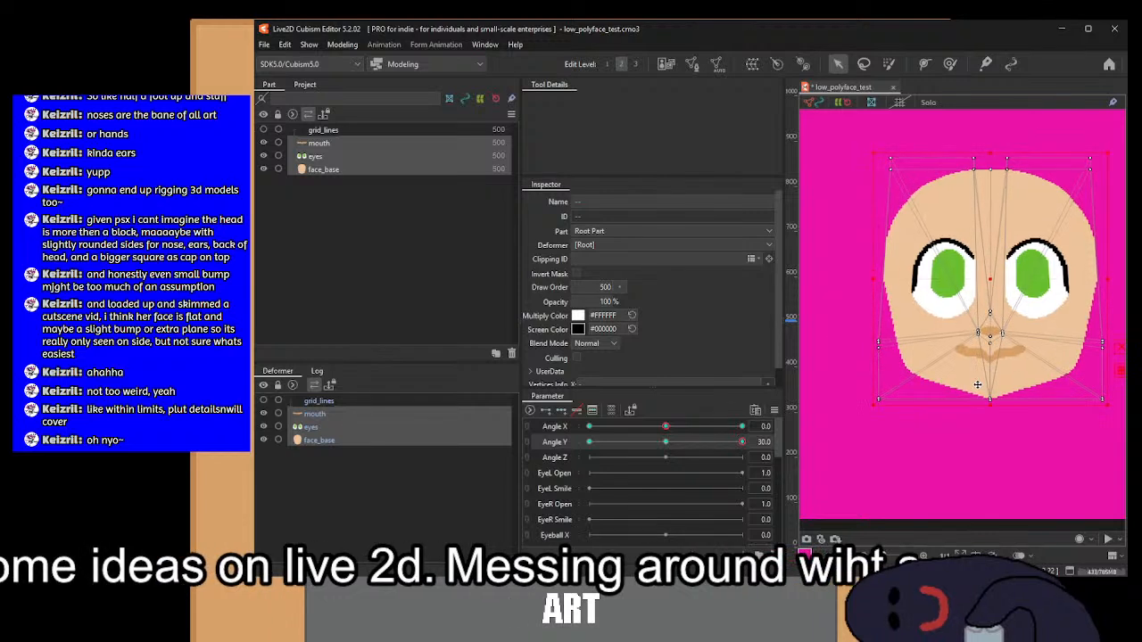
key(ctrl+z)
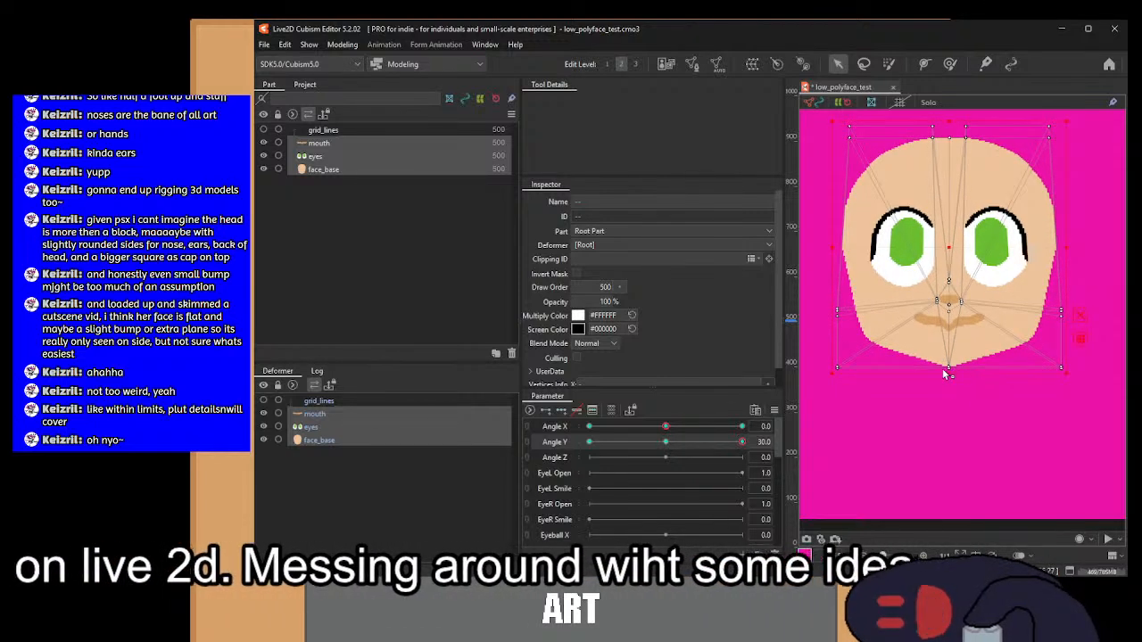
click(949, 366)
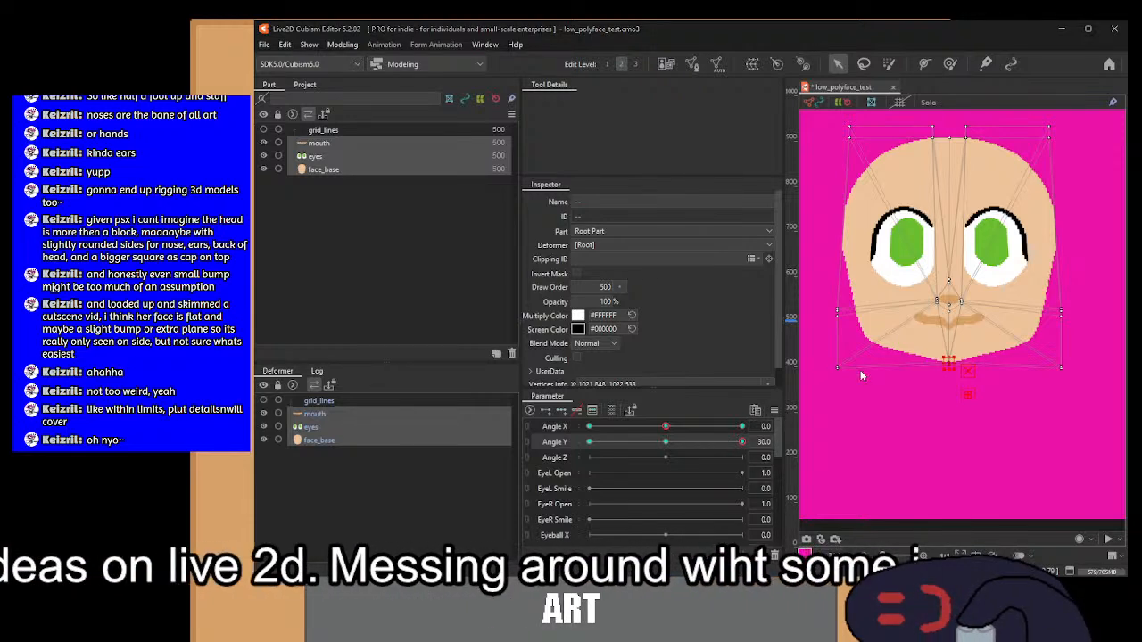
Step: Reset Angle Y to 0, link it with Angle X into one combined parameter, and save the model
click(667, 442)
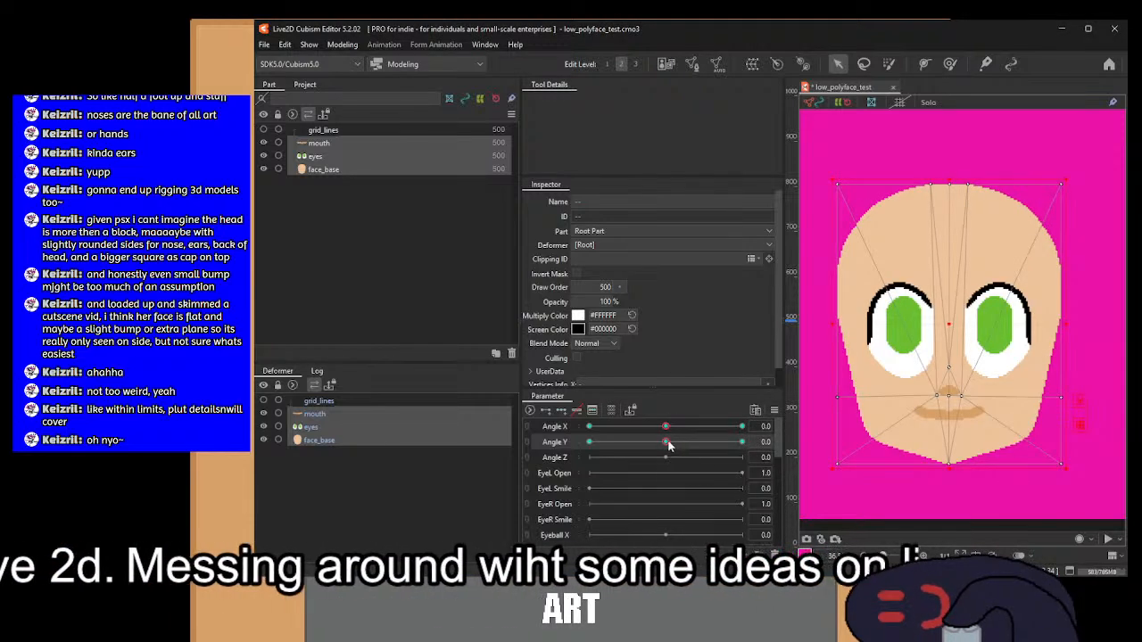
mouse_move(667, 443)
mouse_down()
mouse_move(548, 442)
mouse_move(674, 439)
mouse_move(656, 464)
mouse_move(548, 479)
mouse_move(613, 490)
mouse_move(714, 433)
mouse_move(697, 461)
mouse_move(667, 447)
mouse_up()
click(527, 427)
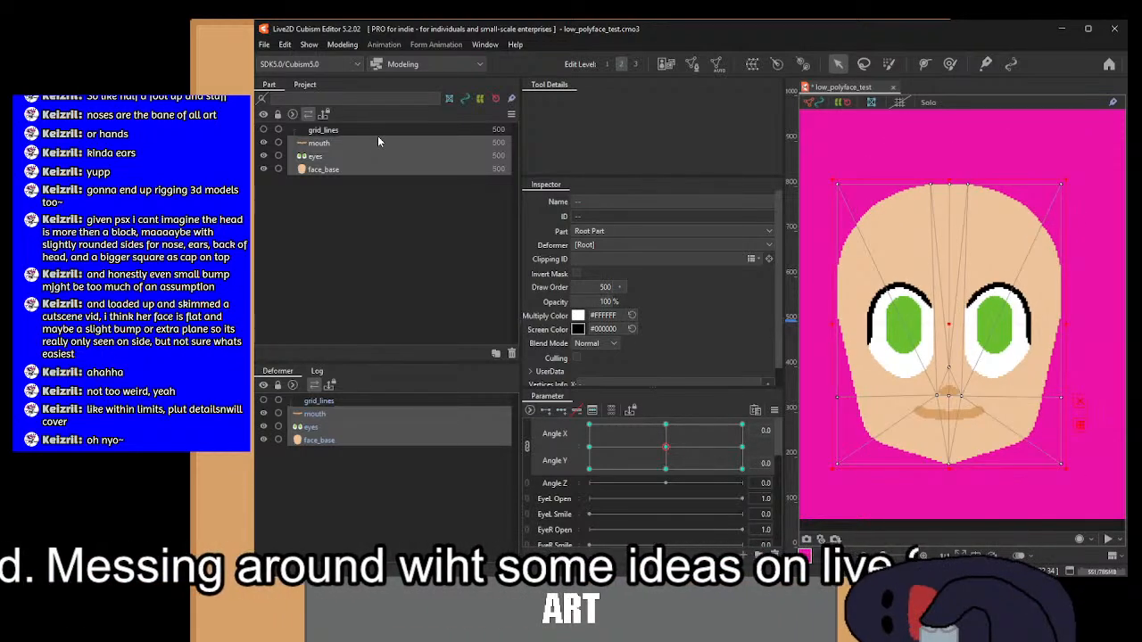
key(ctrl+s)
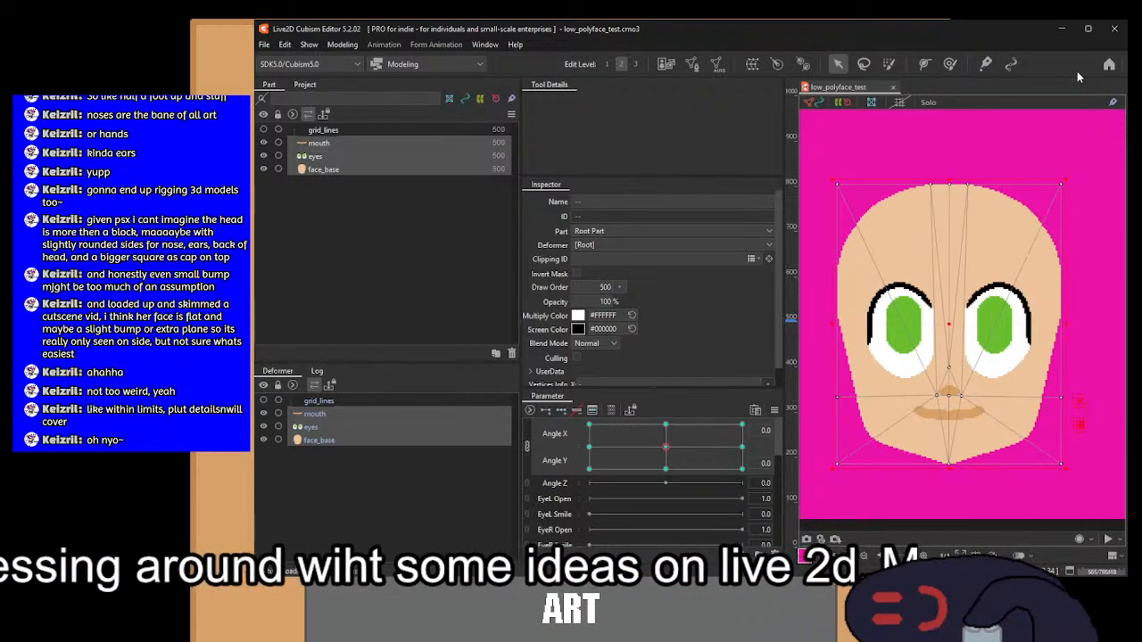
Step: Close the saved model, open the unrigged low_polyface_test artwork as a new model, and hide grid_lines
click(895, 88)
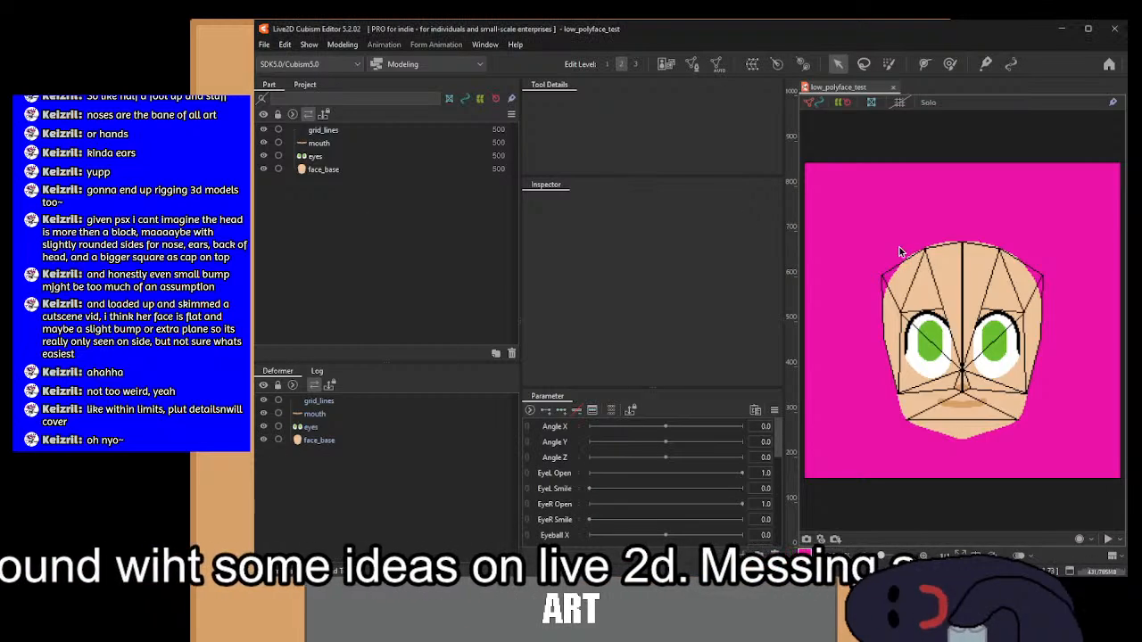
click(263, 401)
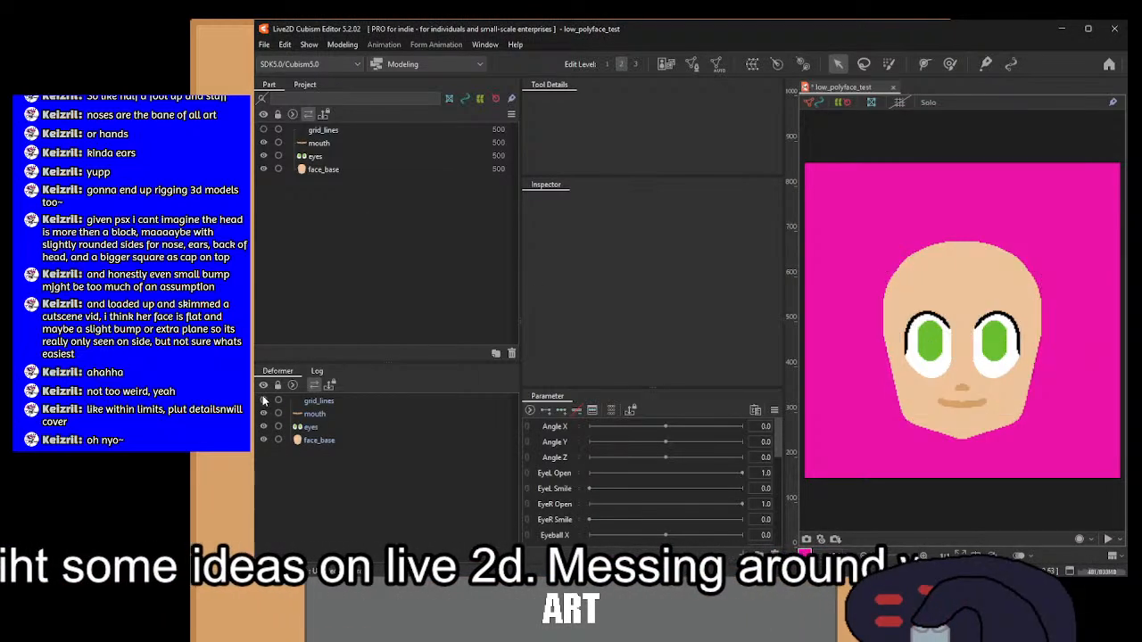
Step: Generate automatic meshes for the mouth, eyes and face_base together
click(308, 416)
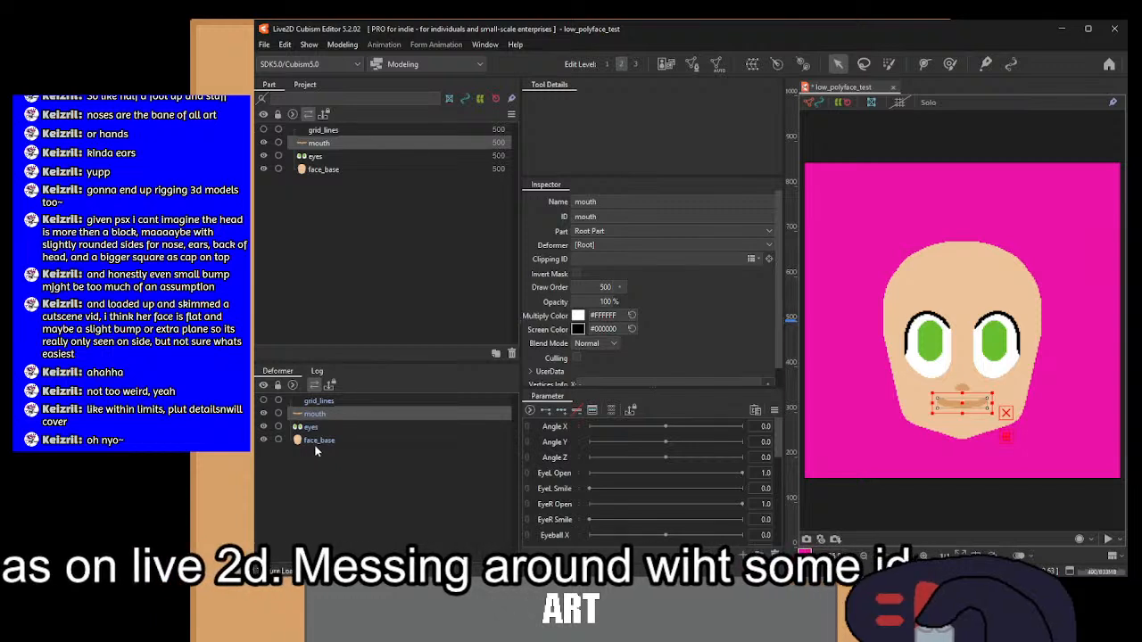
shift+click(315, 441)
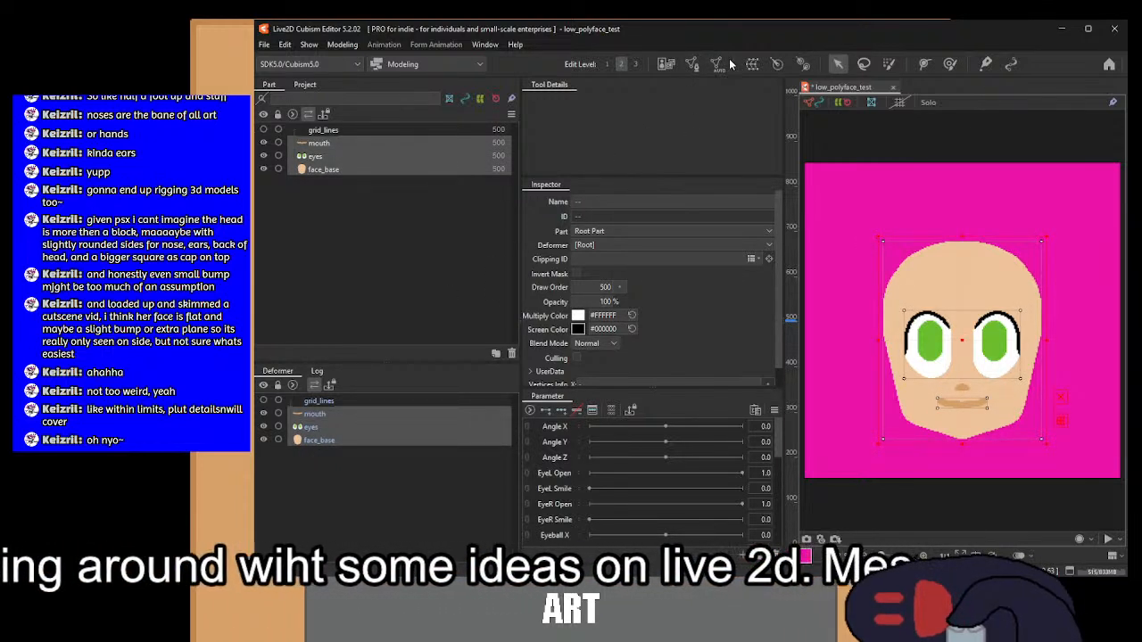
click(675, 264)
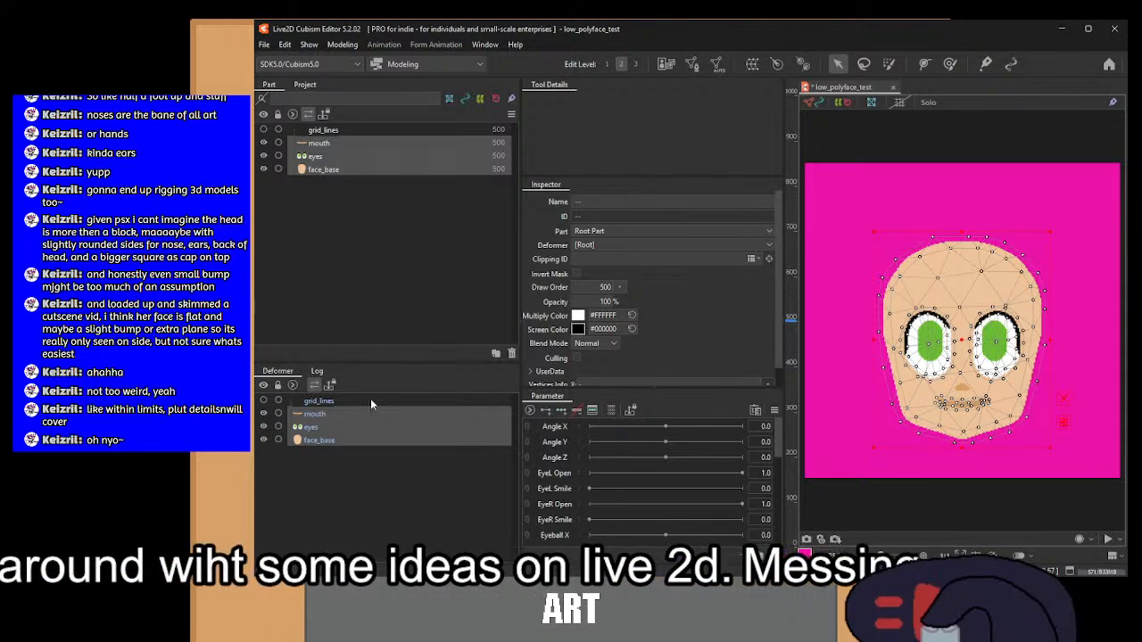
Step: Add three keys each to Angle X and Angle Y for the mouth, eyes and face_base
click(561, 412)
click(561, 441)
click(562, 411)
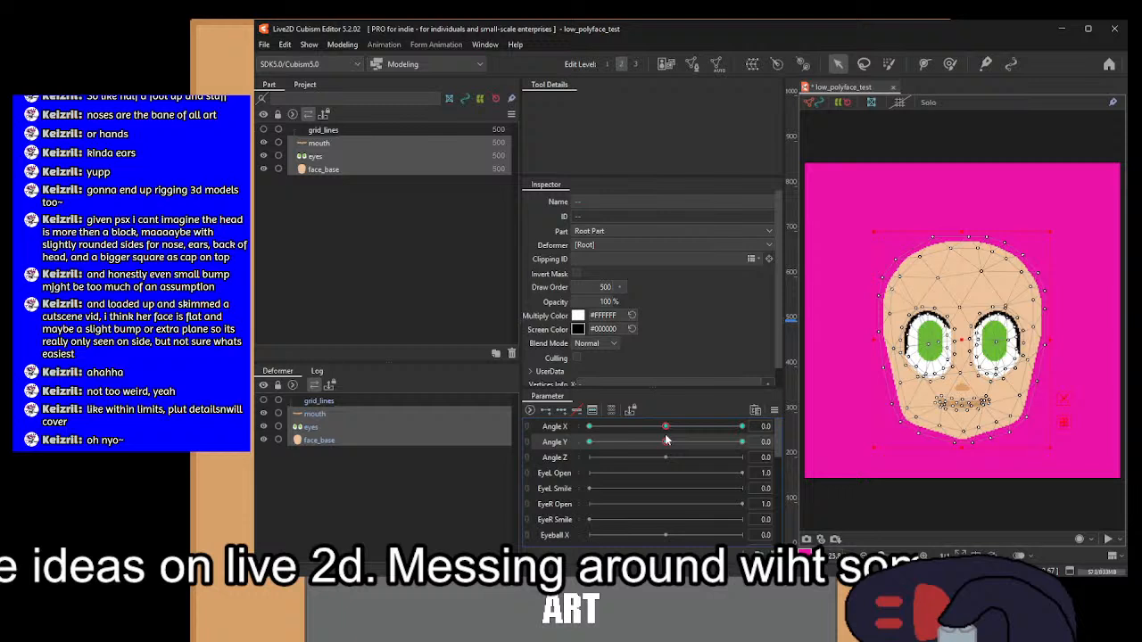
Step: Generate the automatic head-turn deformation for the selected face parts, view it at Angle X 30, and return Angle X to 0
click(739, 425)
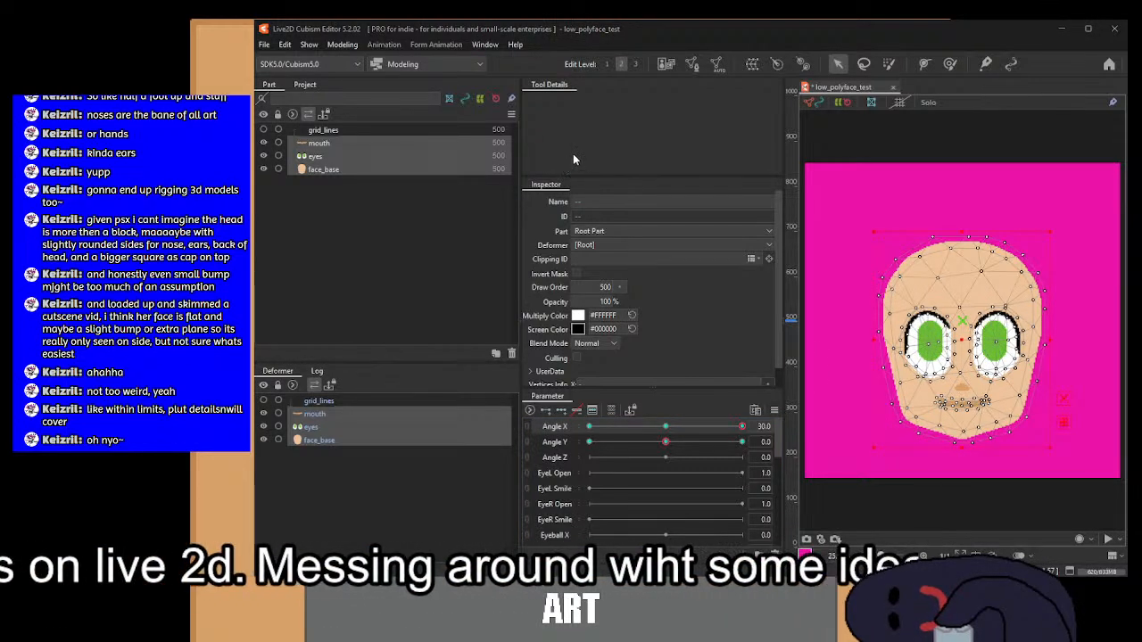
click(692, 450)
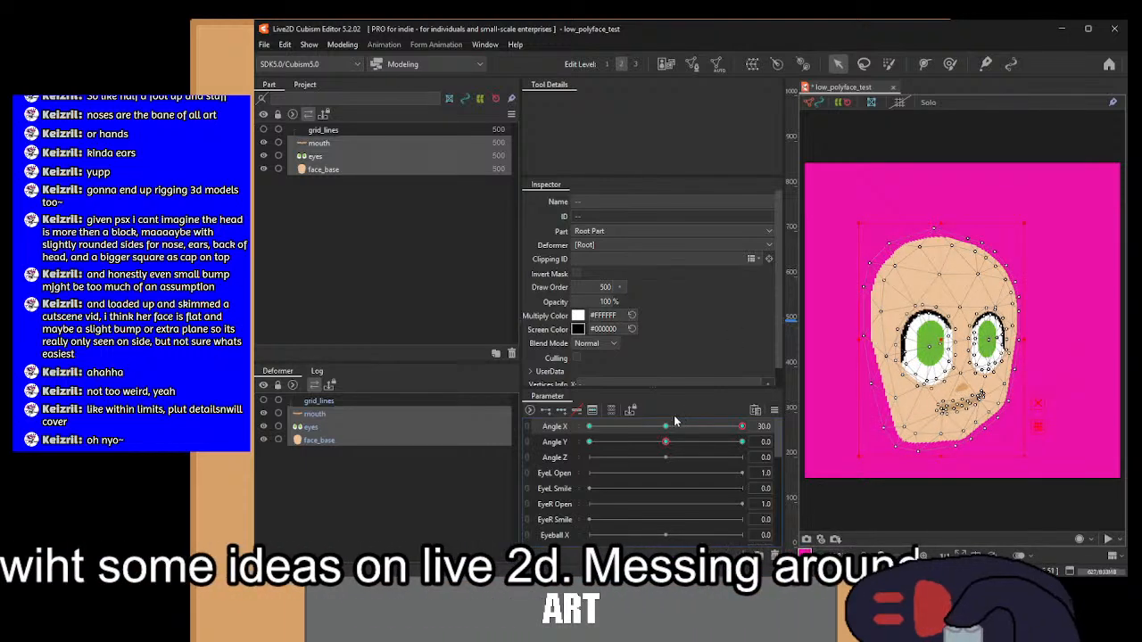
drag(742, 425, 667, 432)
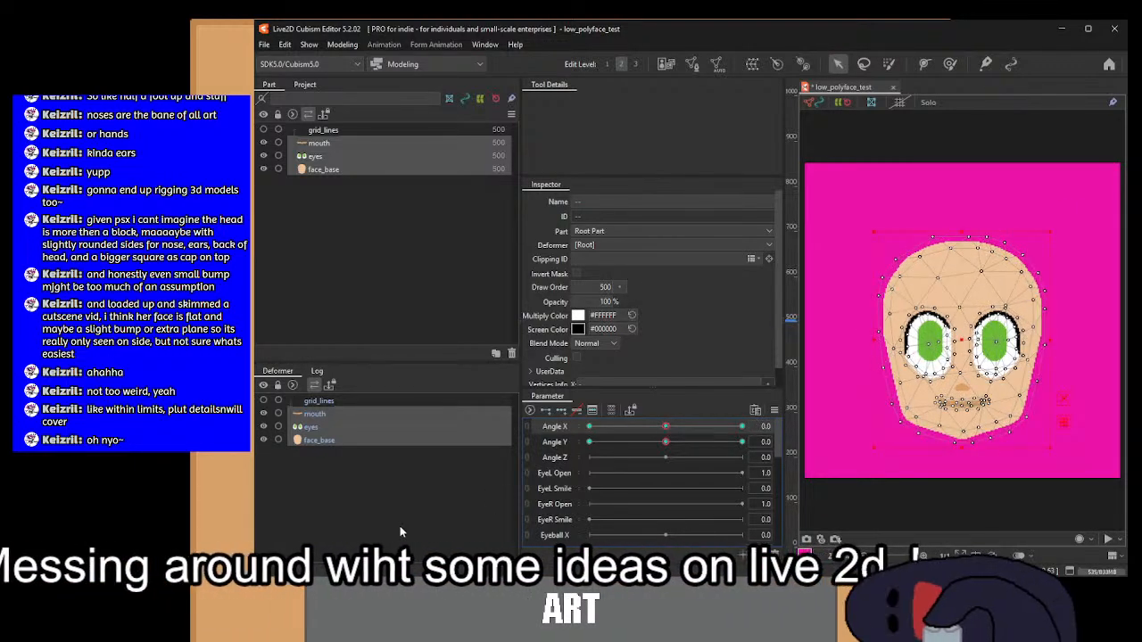
Step: Preview the generated head turn at Angle X 30 and Angle X -30 with the parts deselected
click(836, 439)
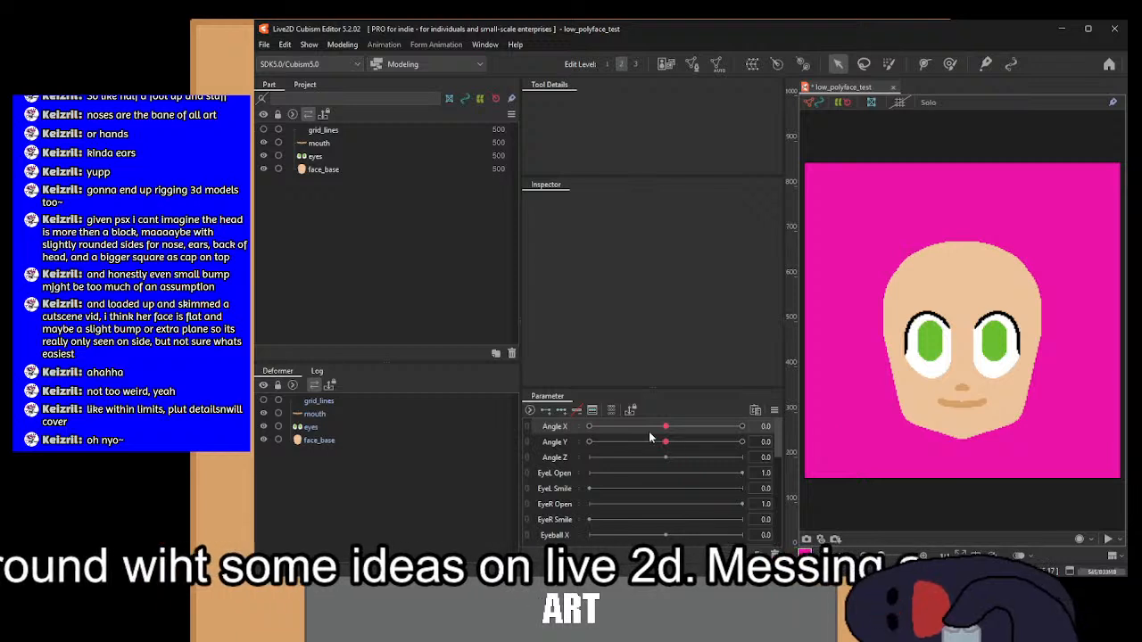
drag(665, 427, 790, 420)
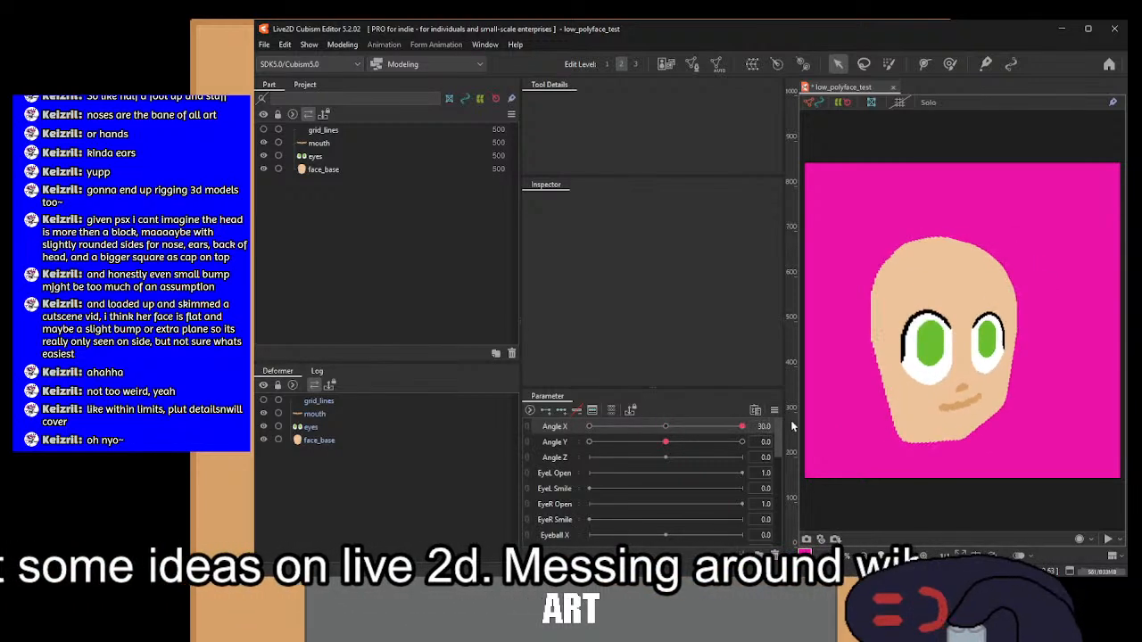
drag(666, 442, 589, 426)
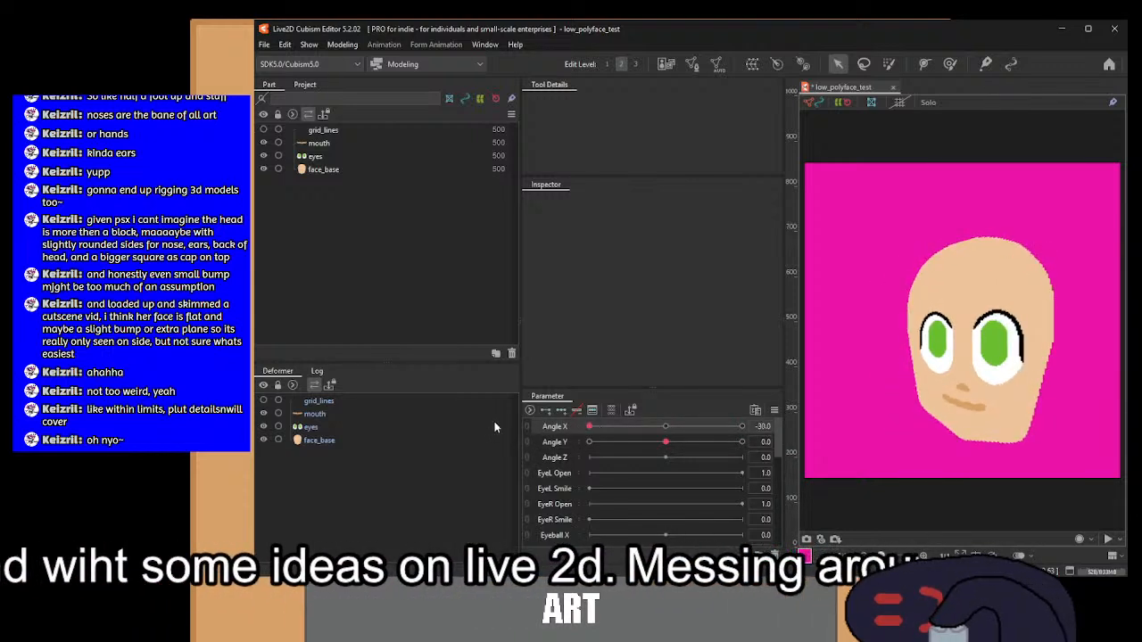
Step: Shift the mouth, eyes and face_base together to the left at Angle X -30 and to the right at Angle X 30
click(321, 439)
ctrl+click(321, 428)
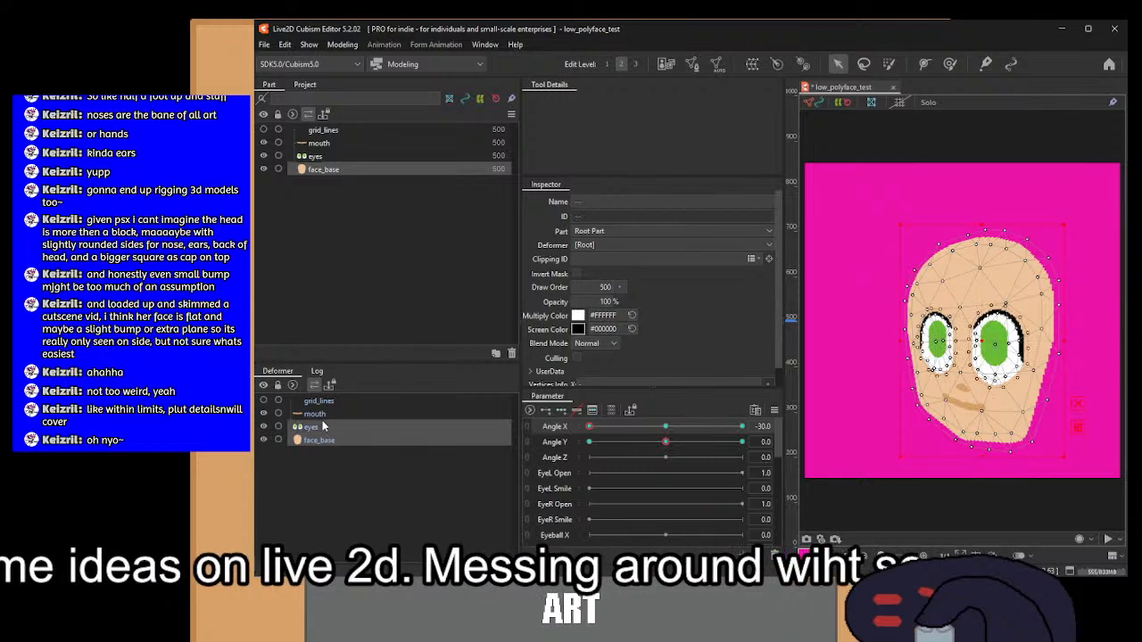
ctrl+click(318, 414)
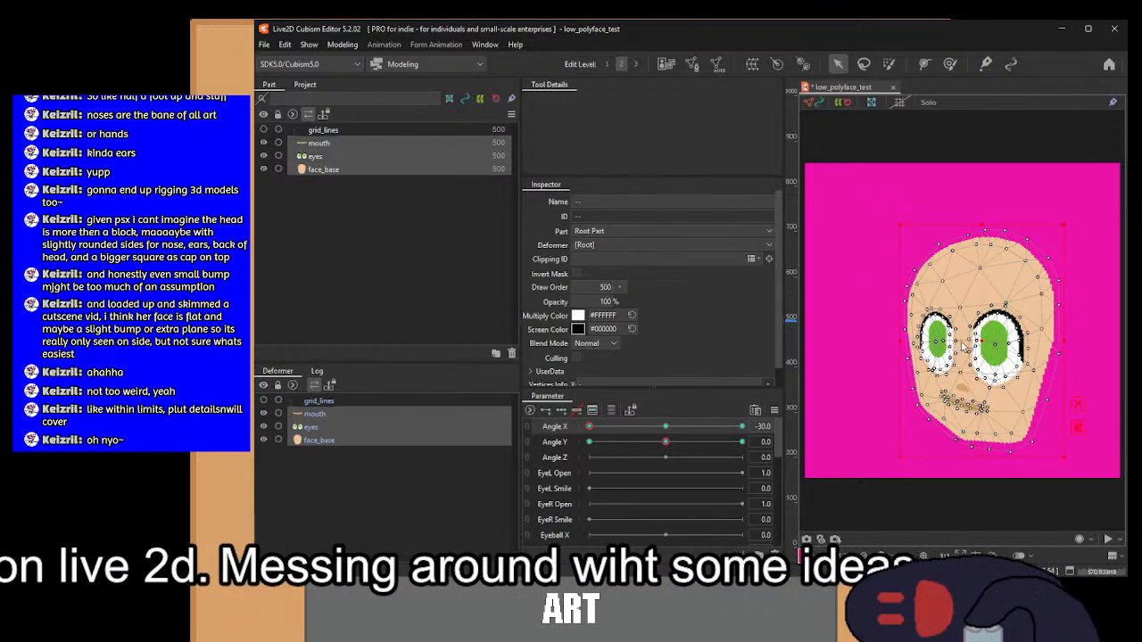
drag(980, 340, 929, 340)
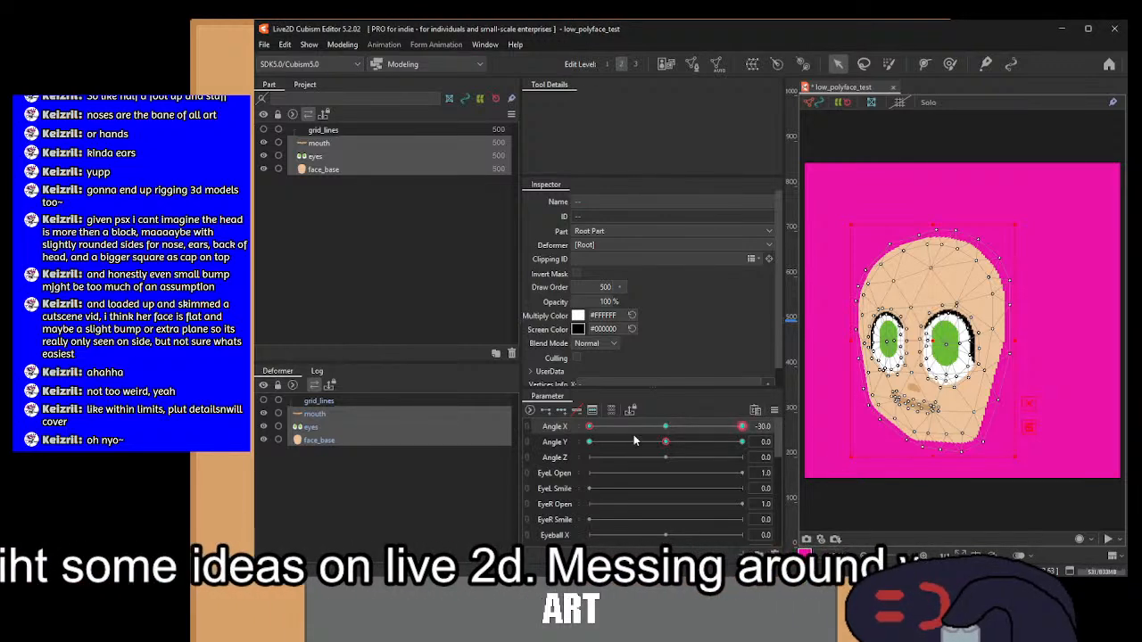
drag(588, 425, 555, 434)
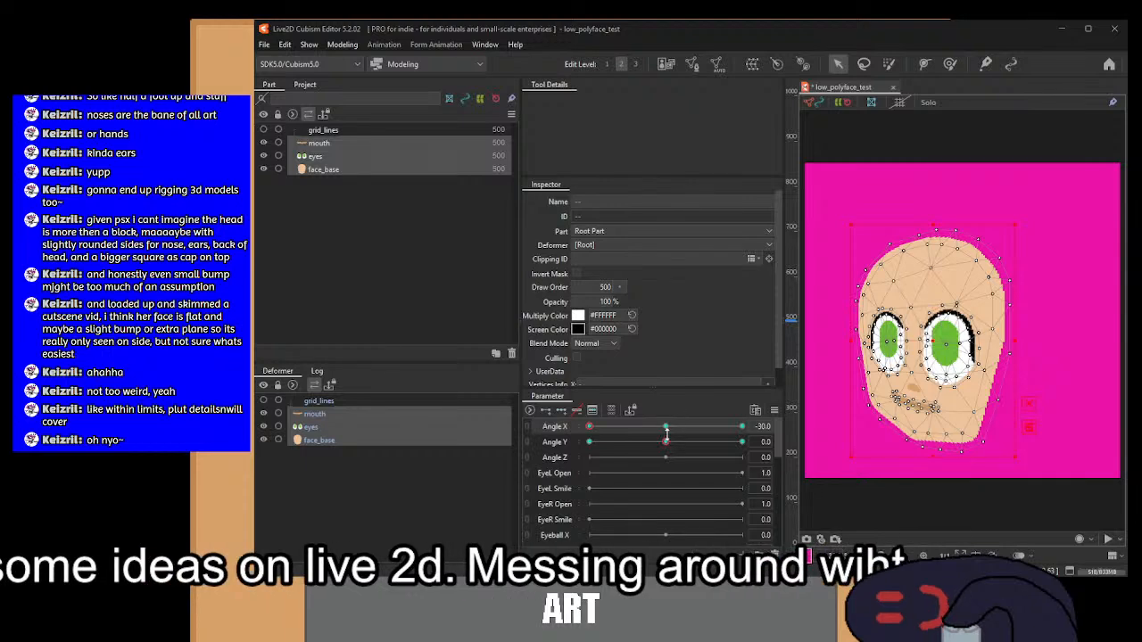
drag(742, 426, 498, 430)
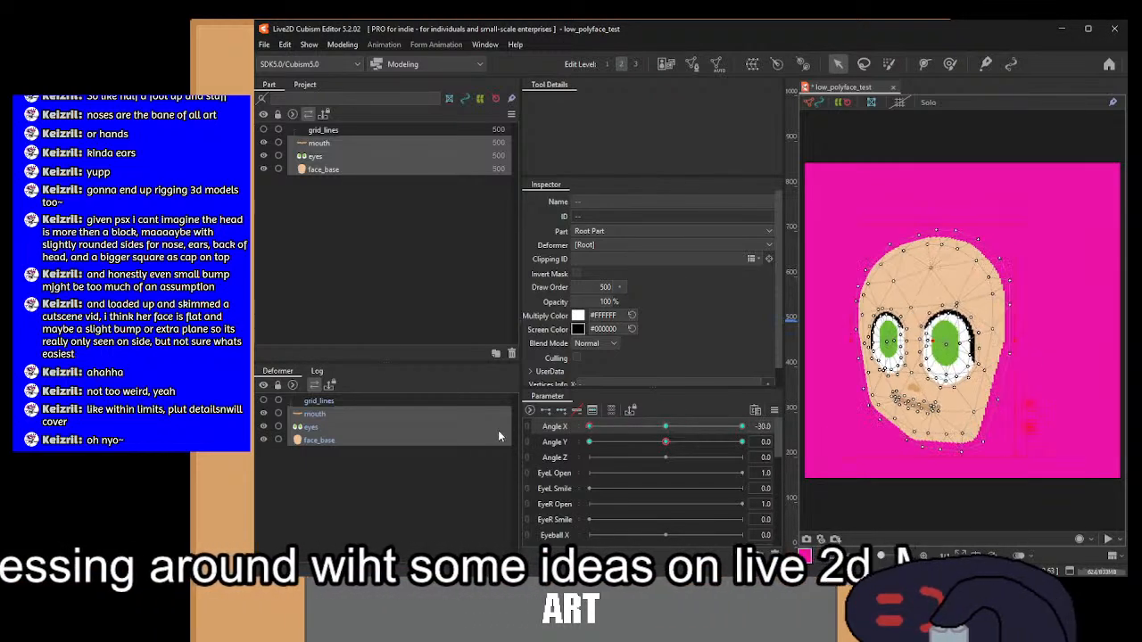
Step: Shift the selected face parts downward at Angle X 0 and Angle Y -30
click(665, 428)
drag(666, 442, 523, 440)
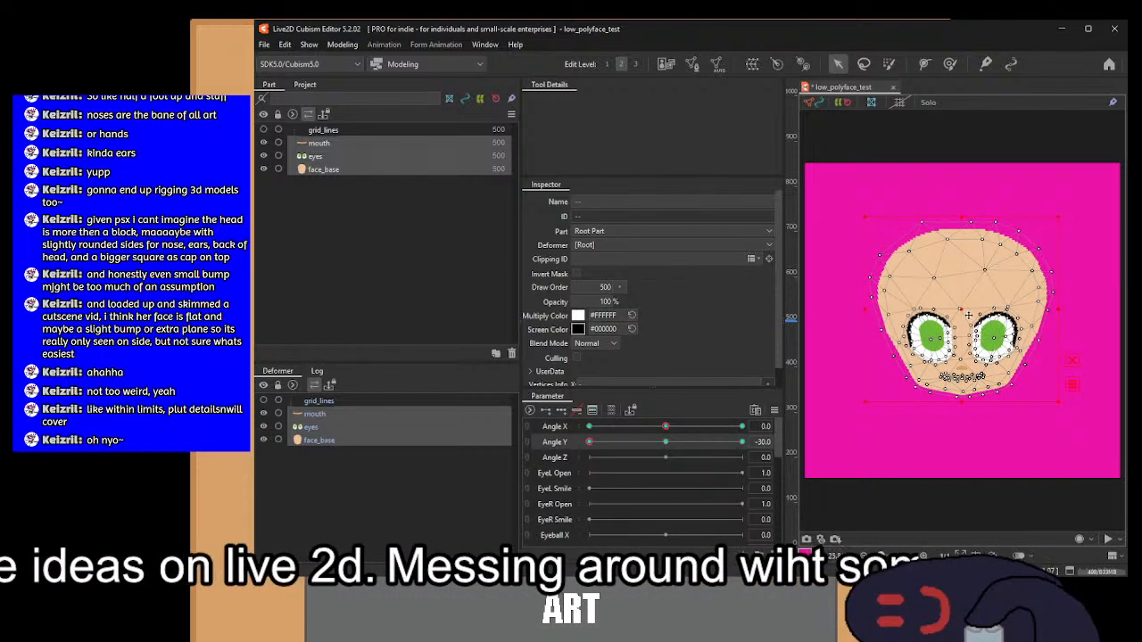
drag(963, 314, 963, 376)
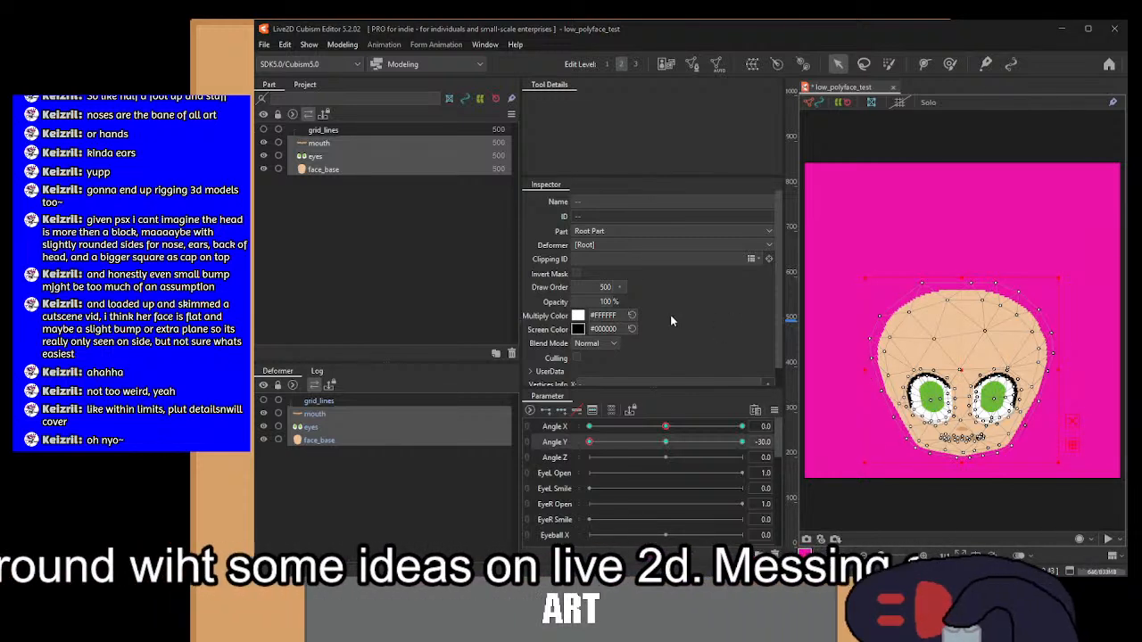
Step: Shift the selected face parts upward at Angle Y 30, and return Angle Y to 0
drag(621, 443, 768, 460)
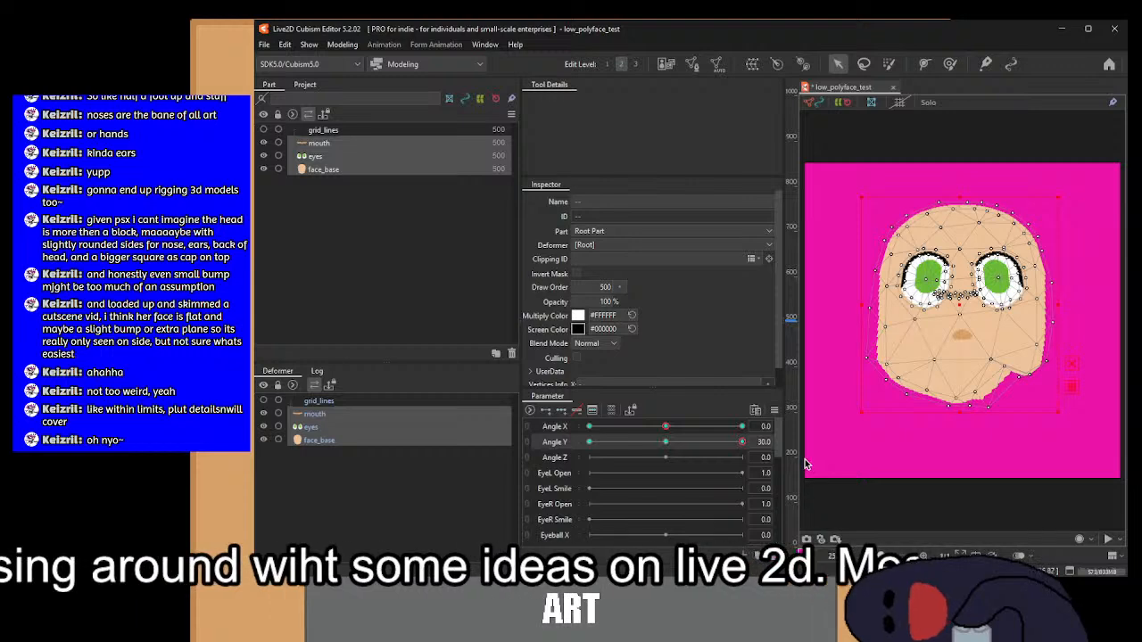
key(ctrl+z)
drag(589, 441, 745, 446)
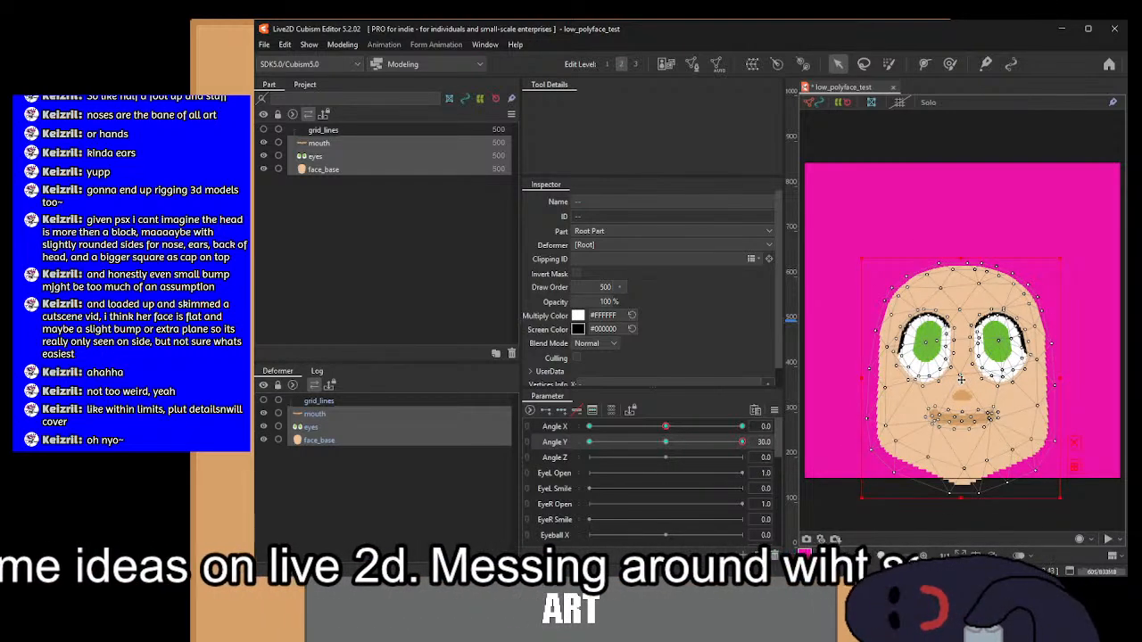
drag(961, 378, 961, 278)
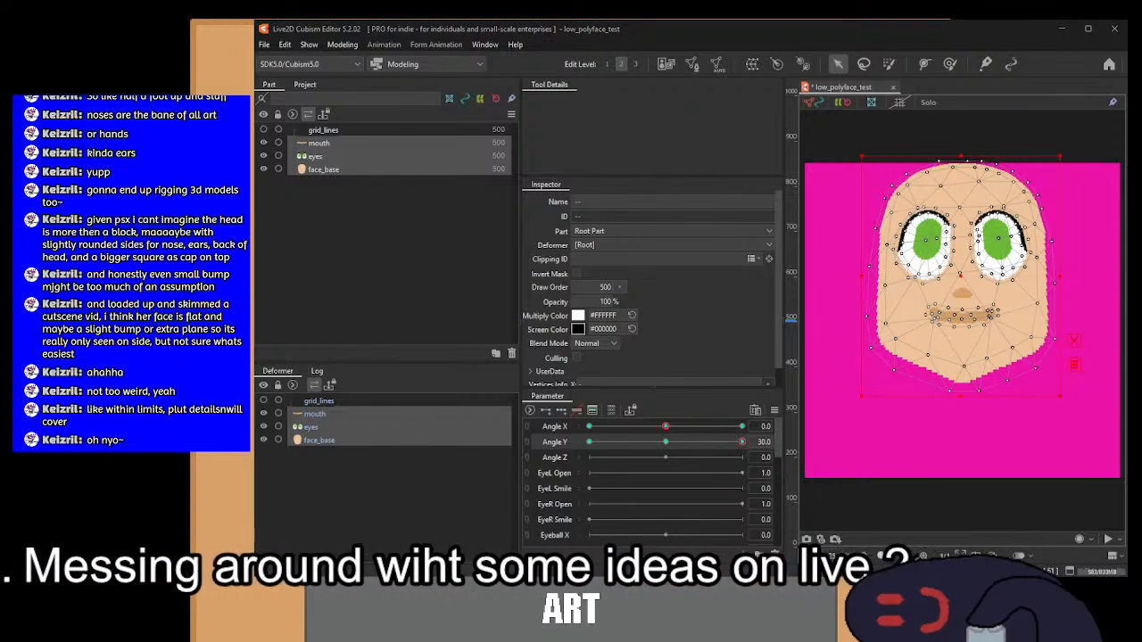
drag(685, 443, 745, 451)
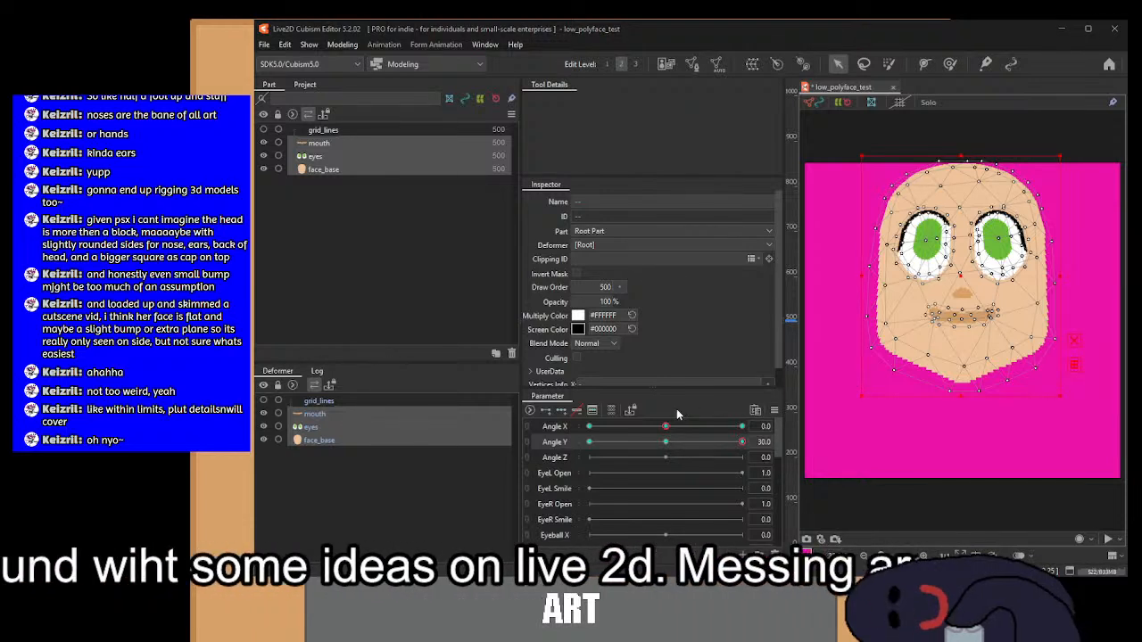
click(665, 442)
Step: Play the random posing preview in the Physics Settings to review the head motion, and close it
click(344, 46)
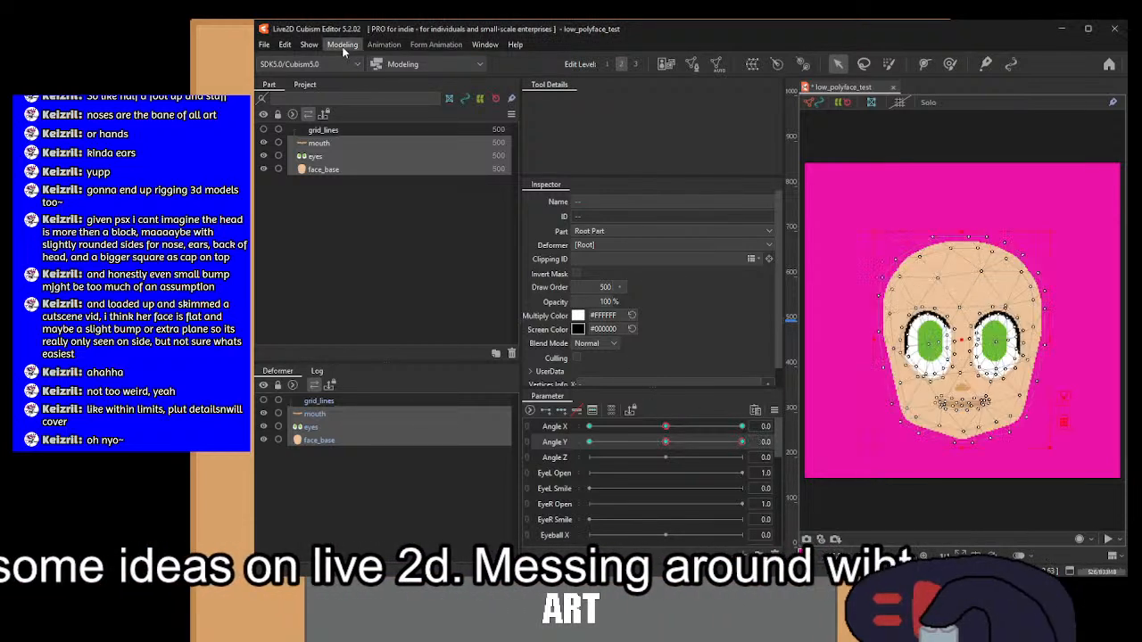
click(412, 312)
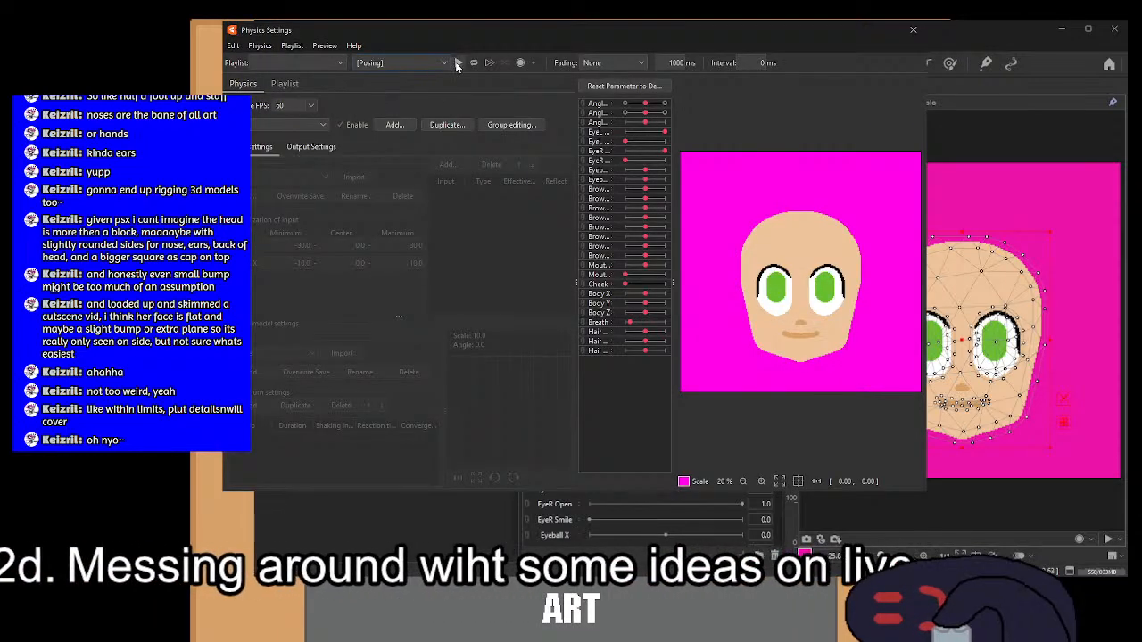
click(457, 62)
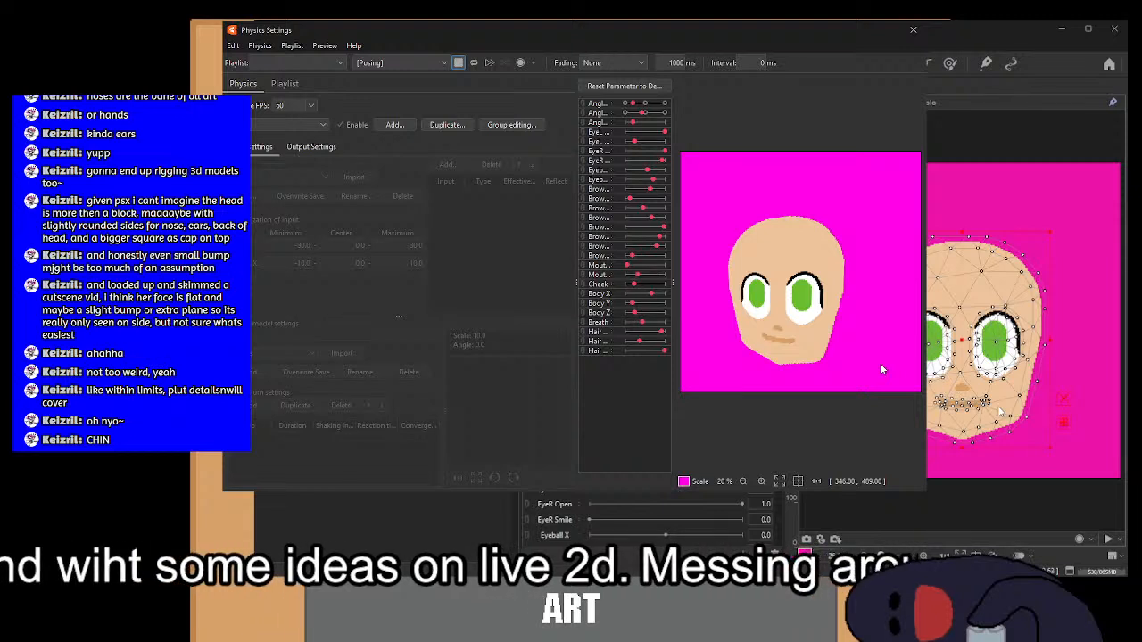
click(462, 62)
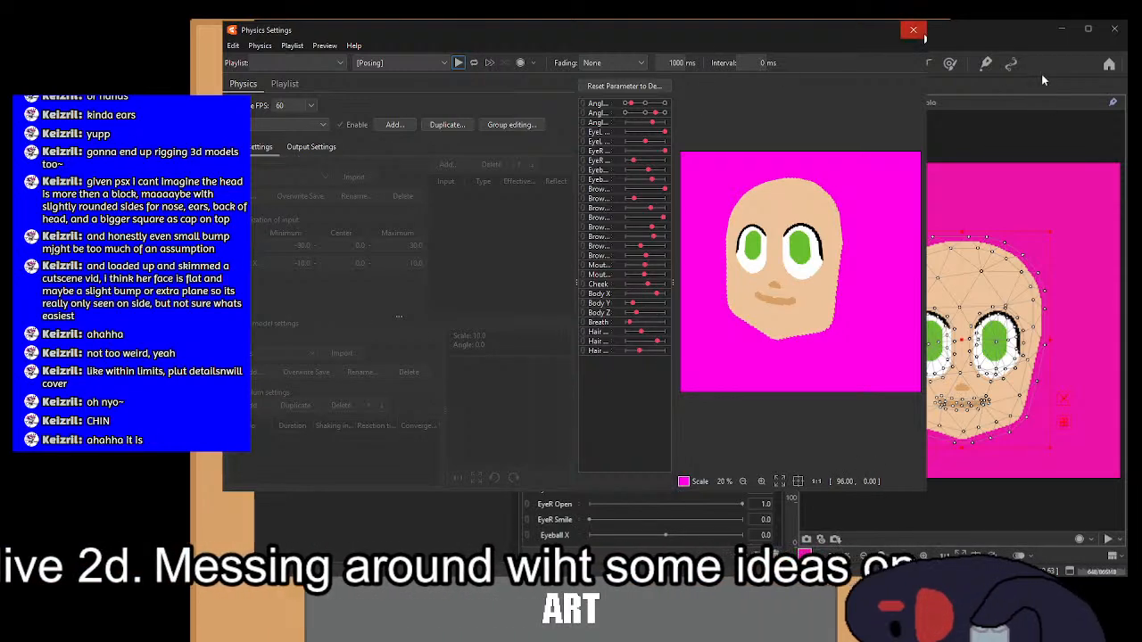
click(913, 29)
Step: Examine the face shape and chin mesh at Angle Y 30, and bring Angle Y back to 0
drag(668, 443, 744, 432)
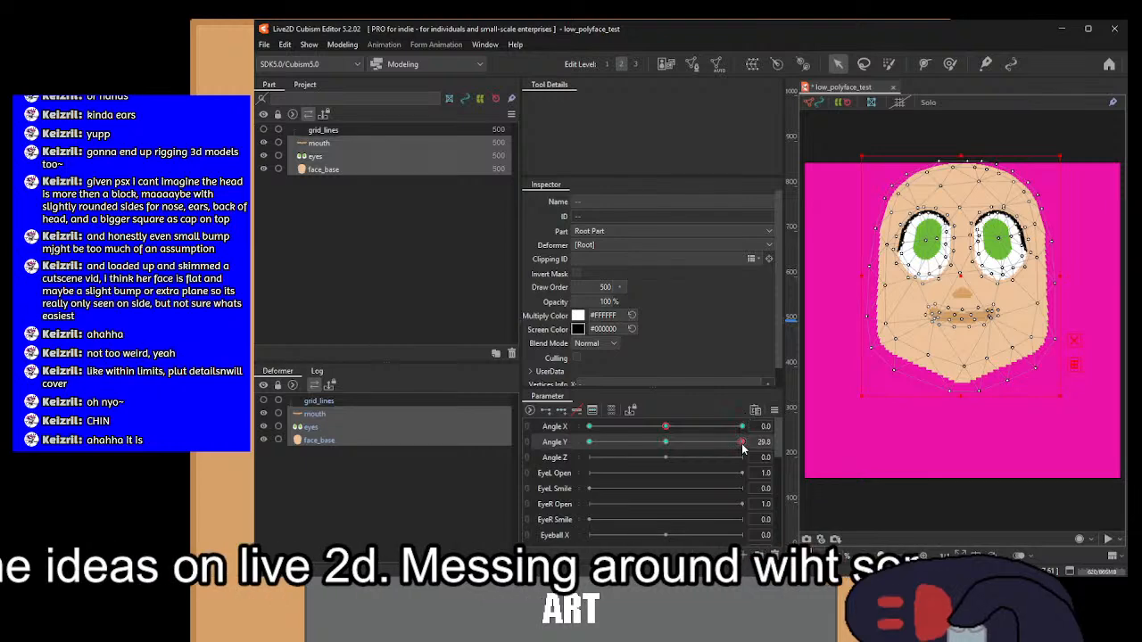
drag(741, 443, 711, 443)
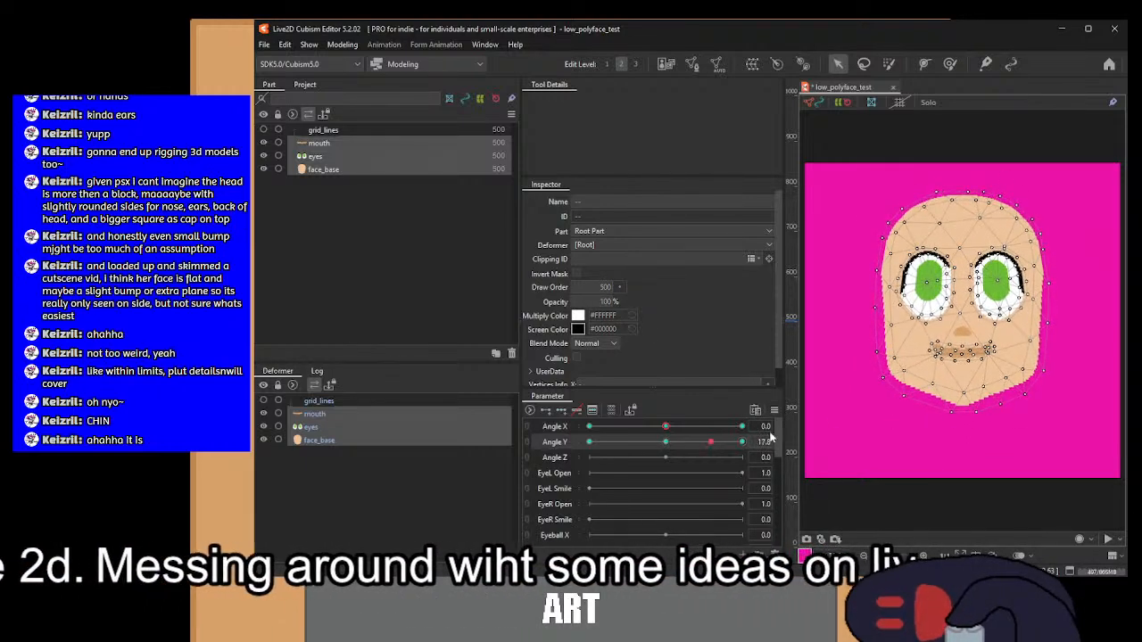
click(890, 382)
drag(719, 450, 819, 426)
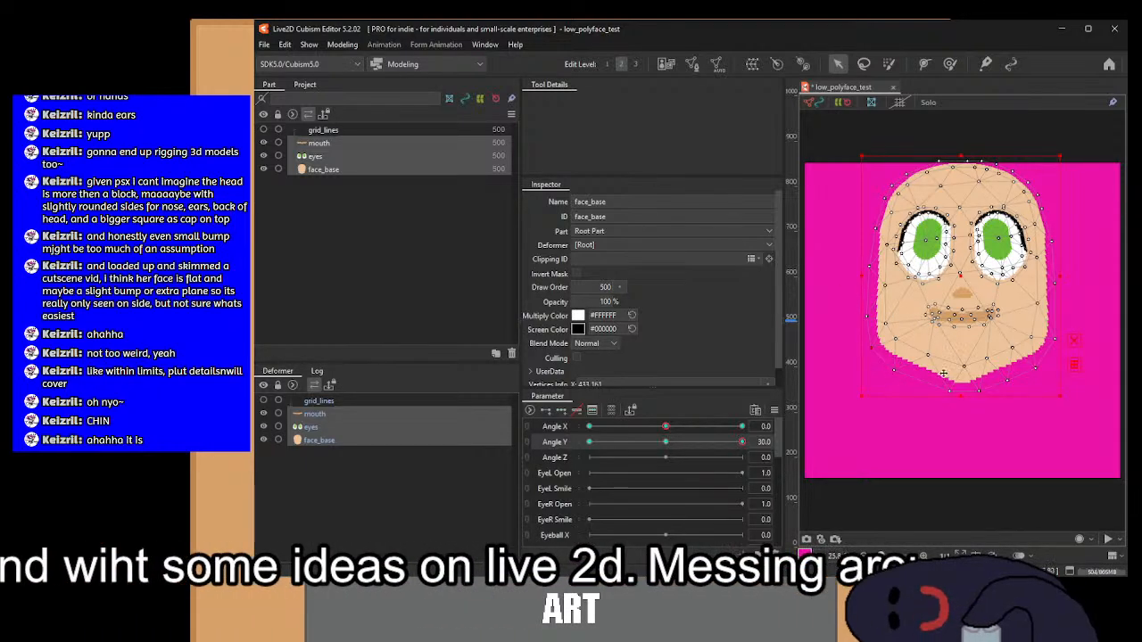
scroll(943, 372, up, 4)
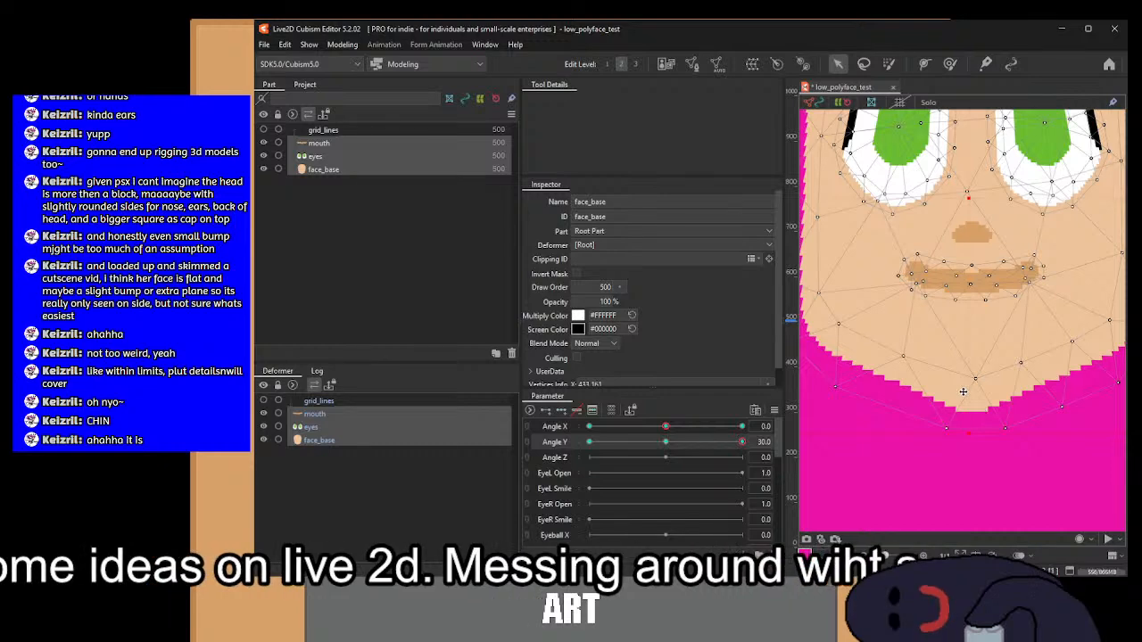
scroll(963, 390, down, 4)
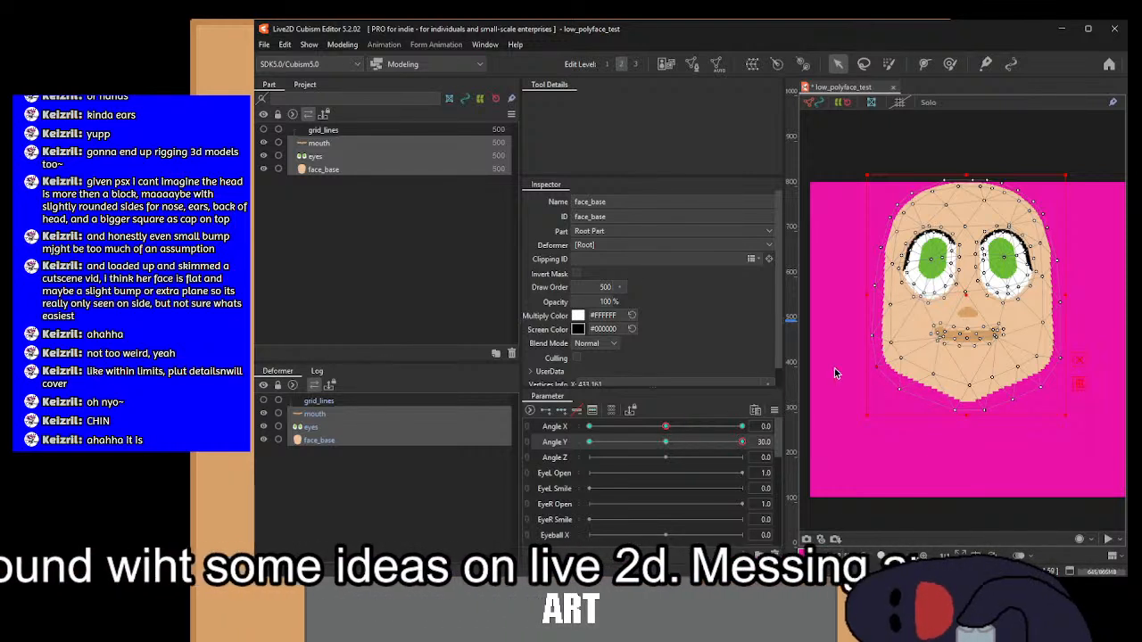
drag(716, 441, 664, 439)
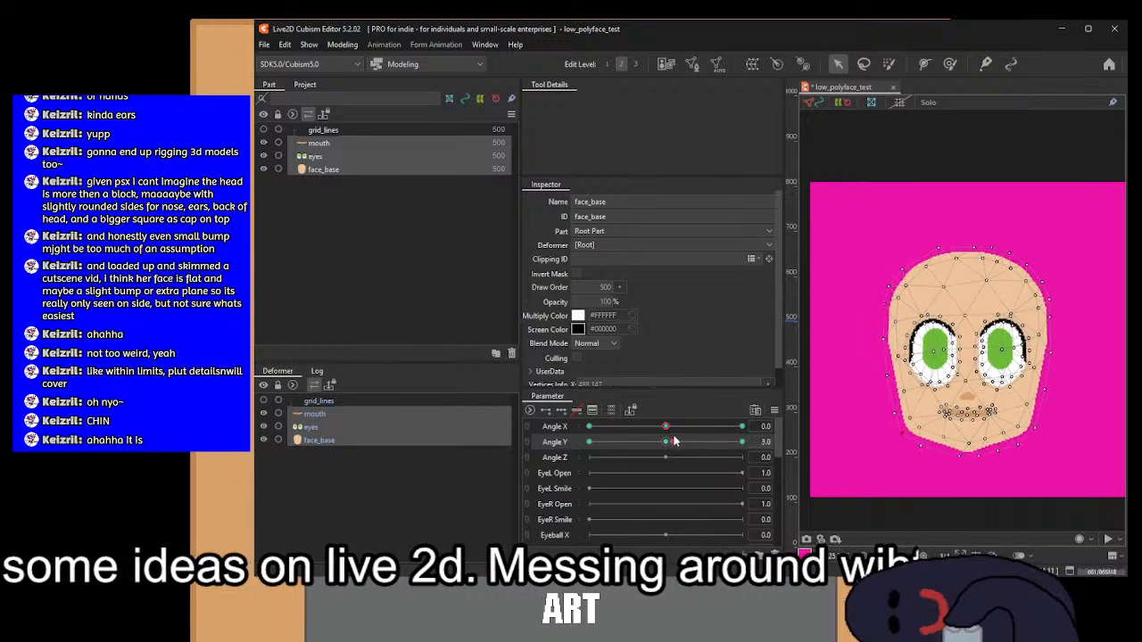
Step: Check the automatic face turn at Angle X 30, and return Angle X to 0
drag(664, 424, 747, 426)
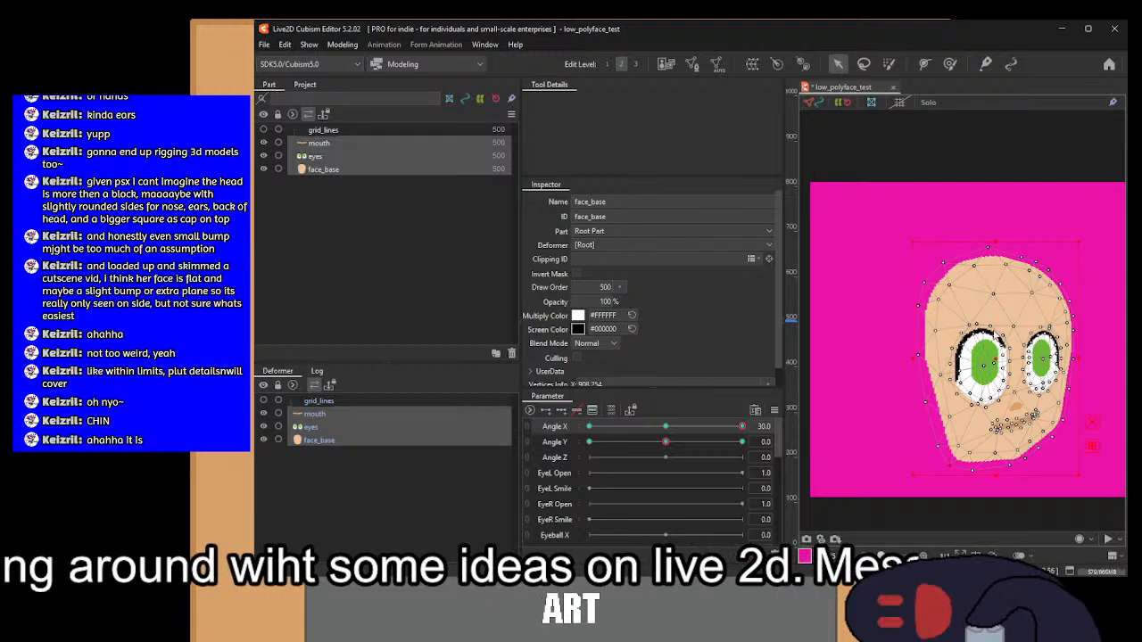
drag(671, 422, 782, 411)
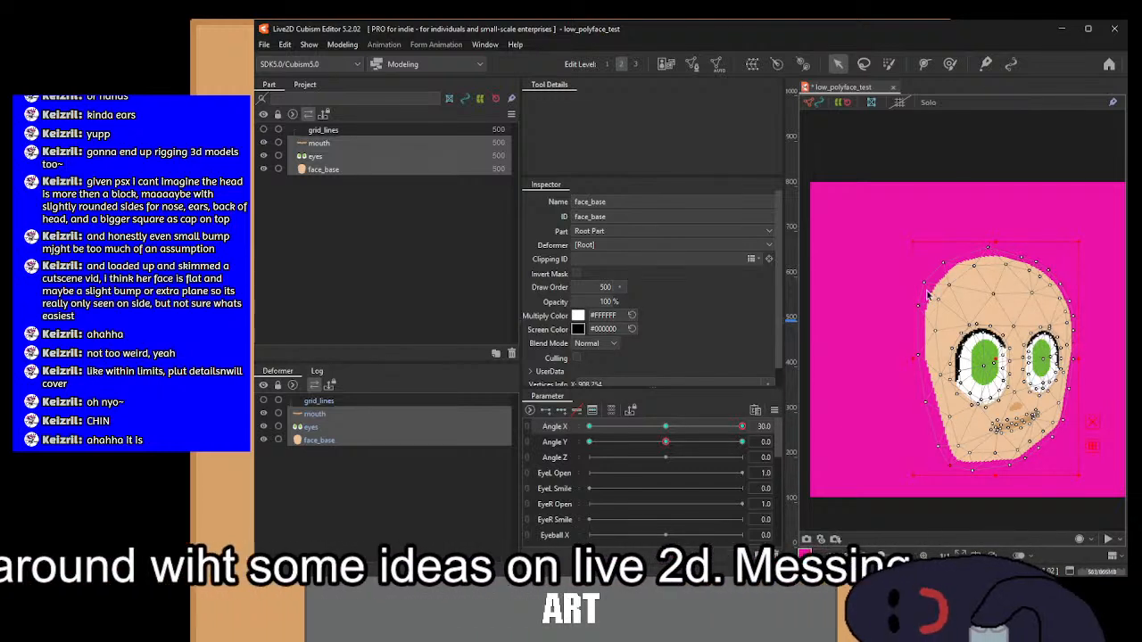
click(664, 427)
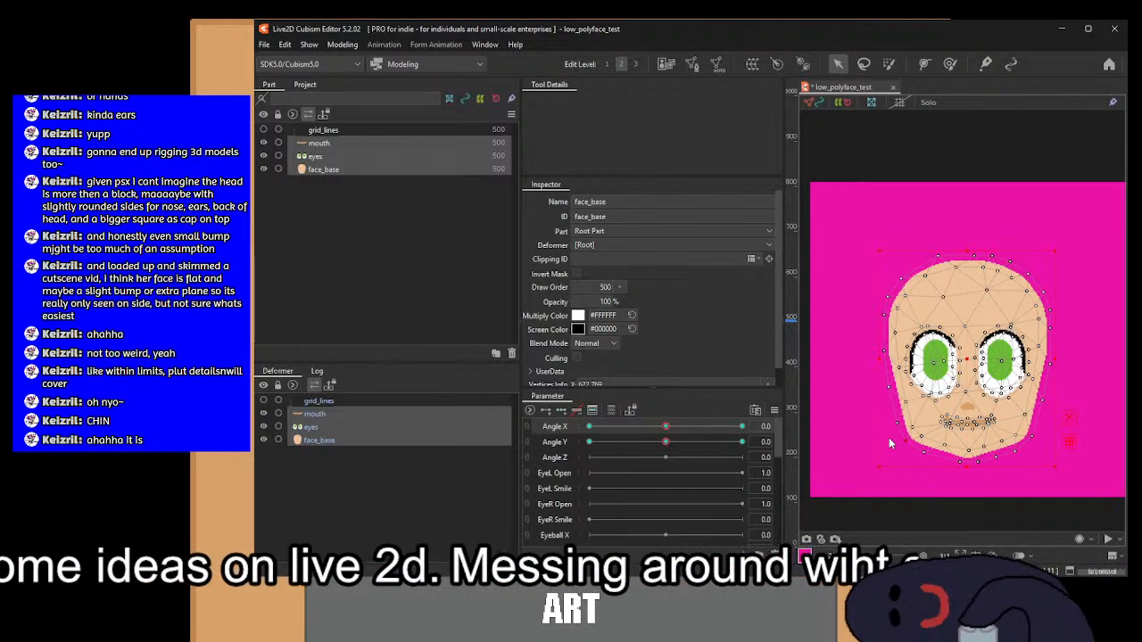
Step: Open the saved hand-rigged low_polyface_test.cmo3 alongside this model and pose it at Angle X -30 and Angle Y 30
click(879, 202)
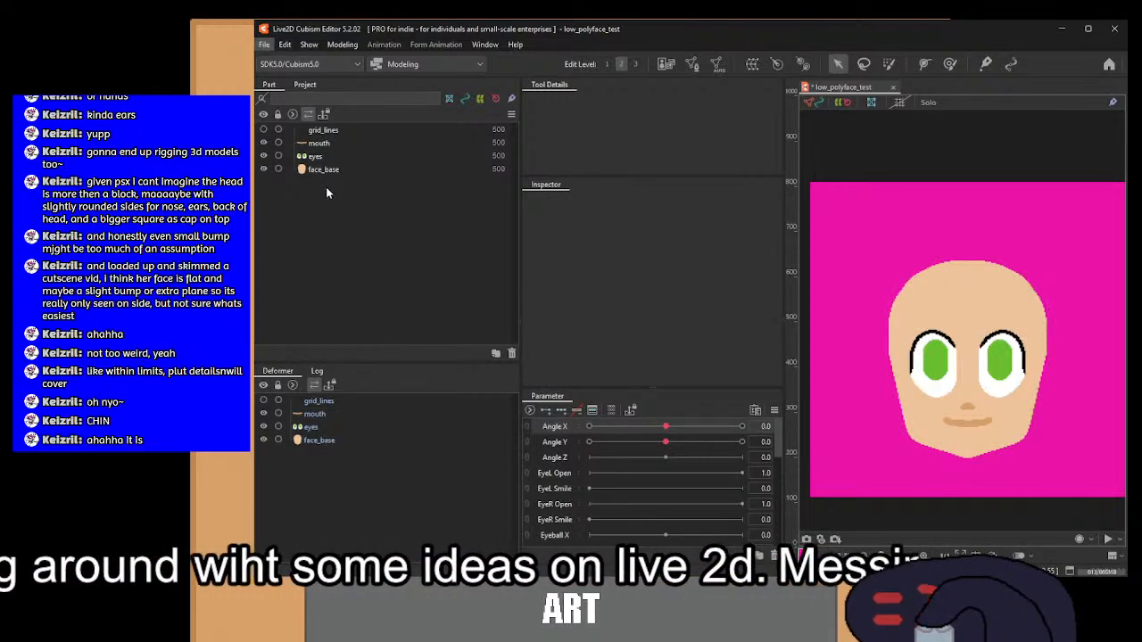
click(484, 104)
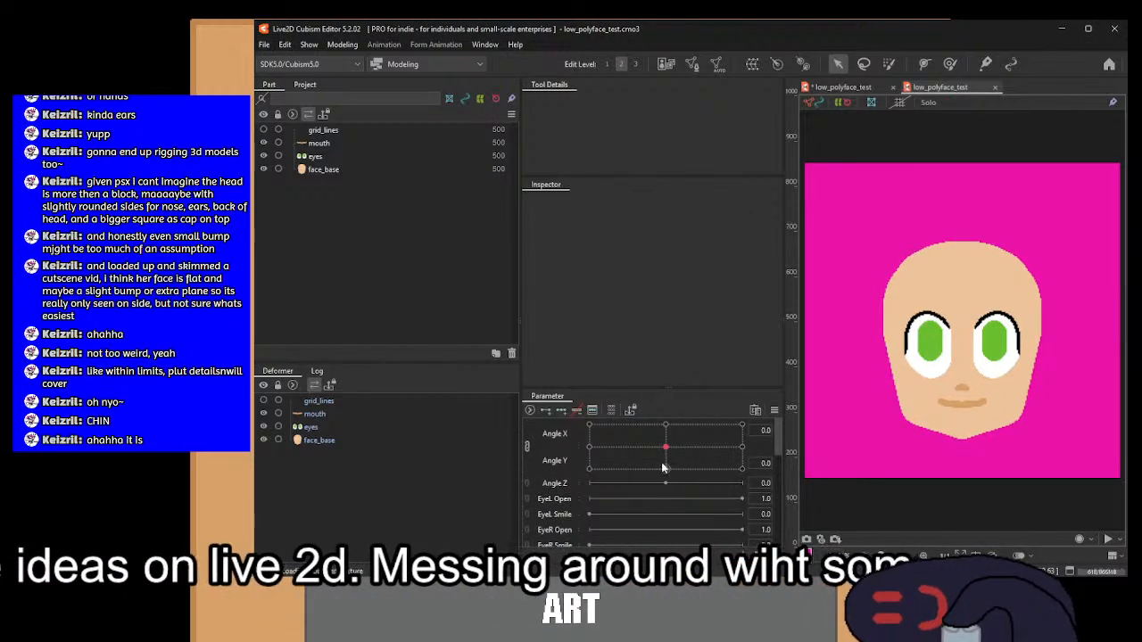
drag(666, 447, 589, 422)
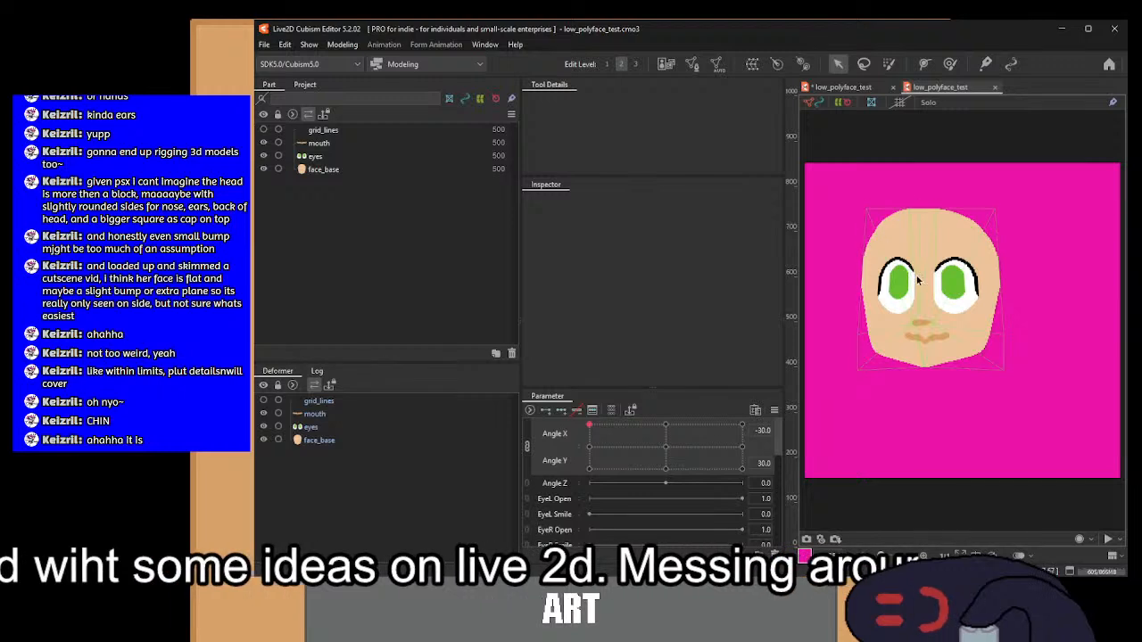
Step: Nudge the mouth, eyes and face_base together slightly toward the canvas centre at Angle X -30 and Angle Y 30
click(315, 415)
ctrl+click(312, 427)
ctrl+click(317, 440)
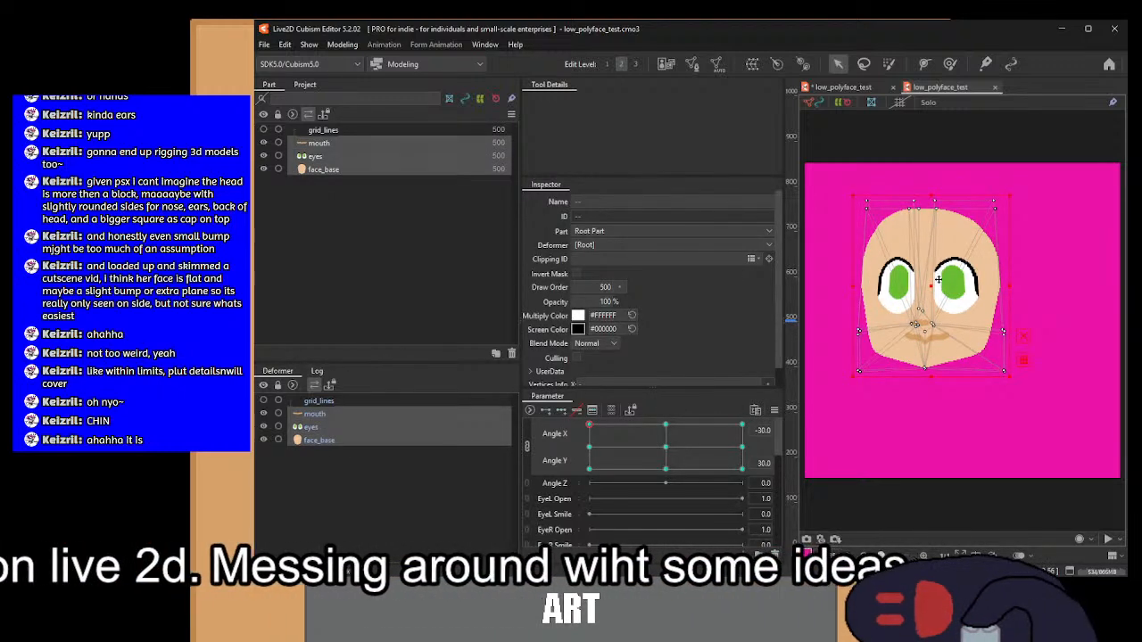
drag(939, 286, 945, 294)
Step: Nudge the selected face parts slightly toward the canvas centre at Angle X 30 for both Angle Y 30 and -30
click(742, 426)
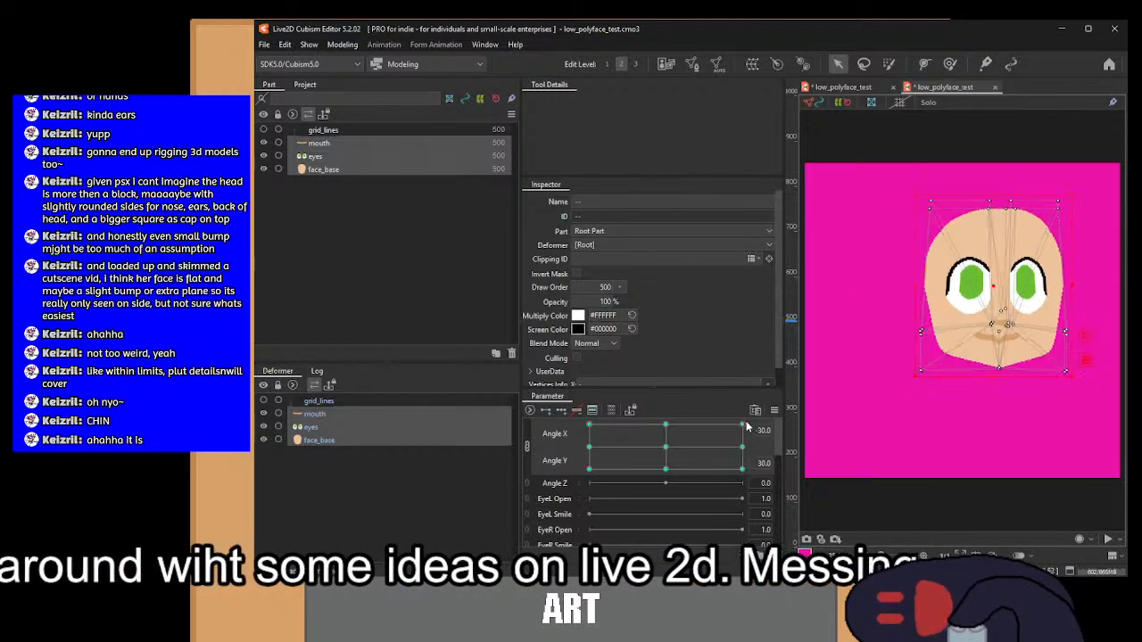
drag(1002, 290, 996, 301)
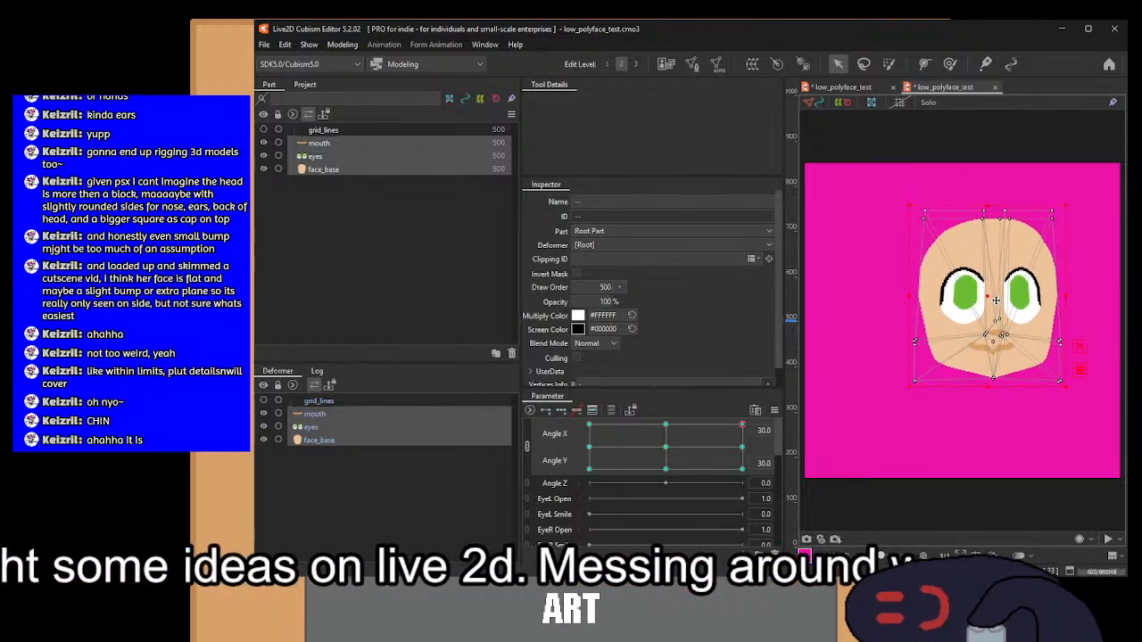
click(740, 470)
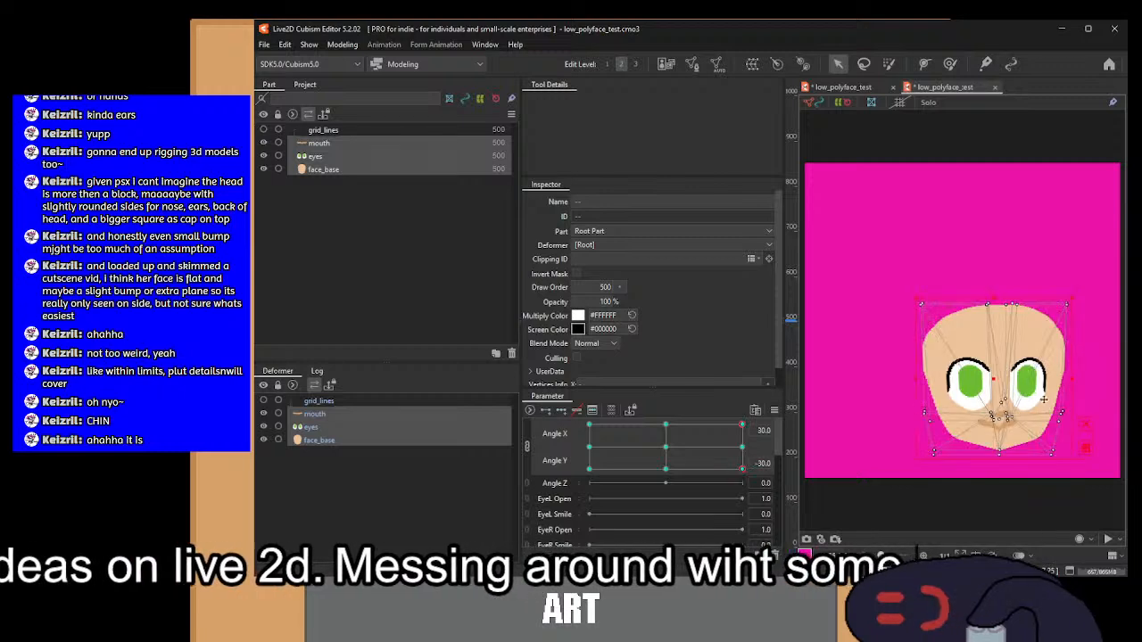
drag(993, 379, 982, 370)
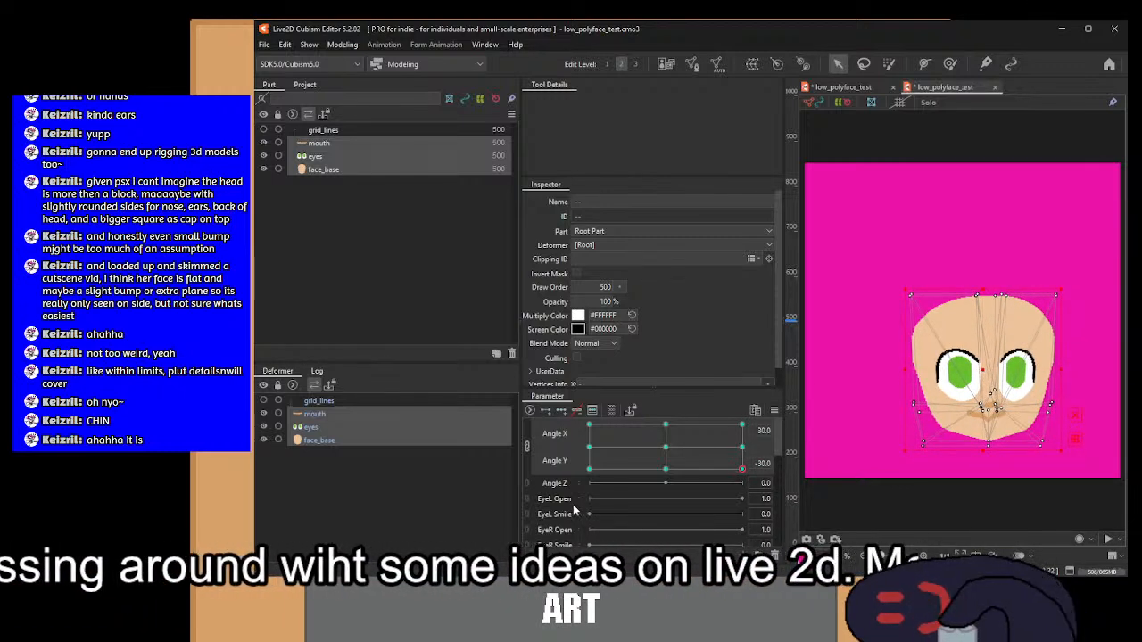
Step: Nudge the selected face parts up and slightly toward the canvas centre at Angle X -30 and Angle Y -30, and return both angles to 0
click(589, 469)
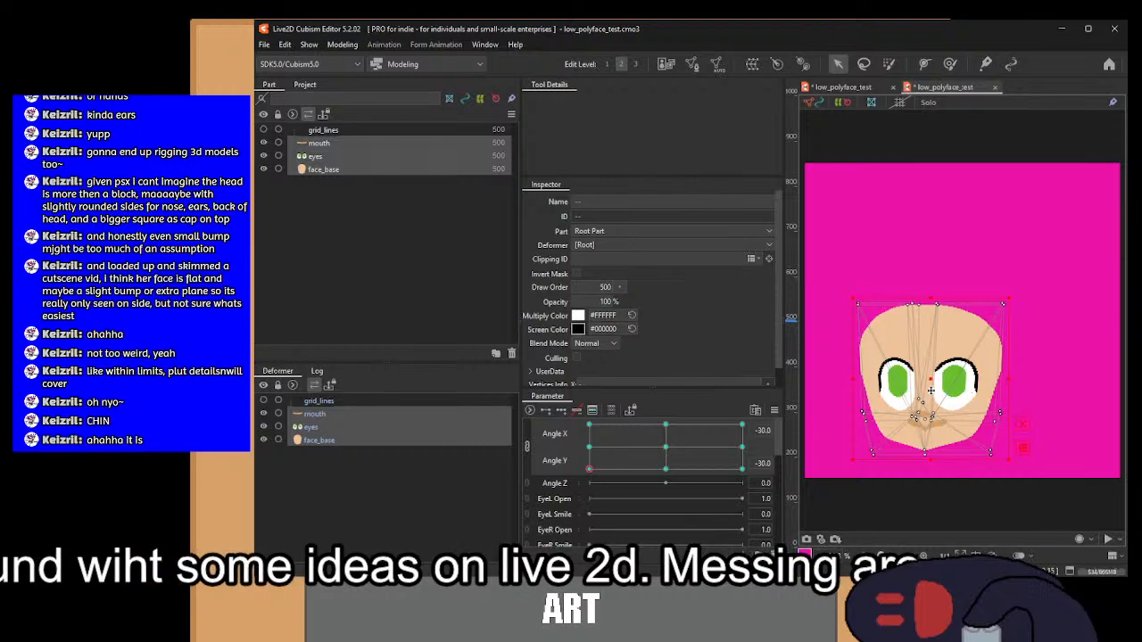
drag(931, 390, 936, 374)
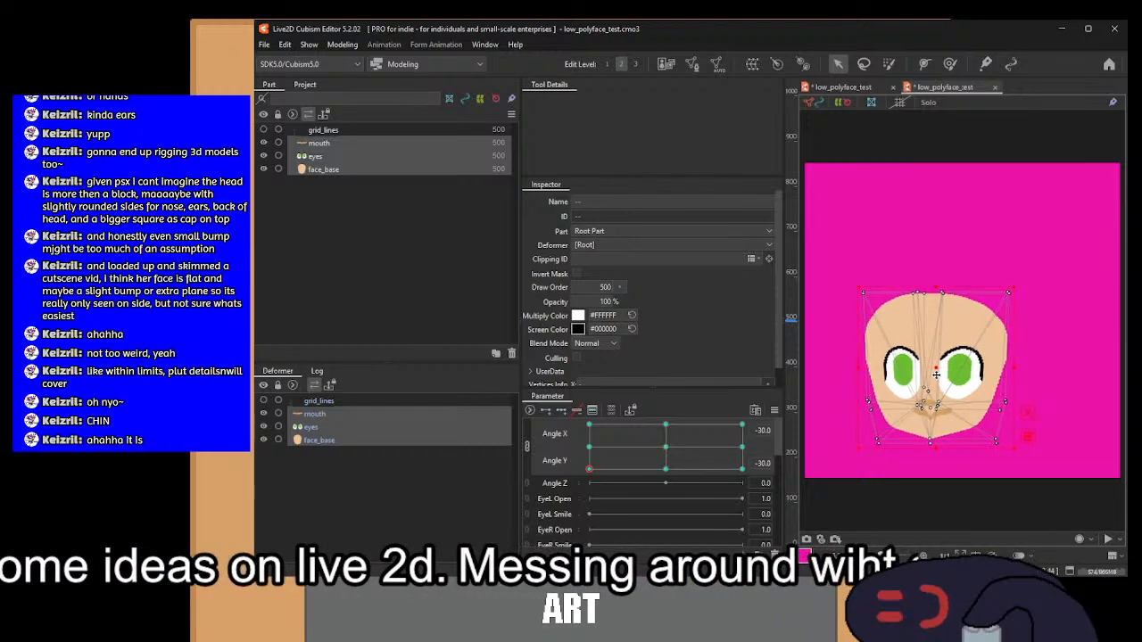
click(666, 446)
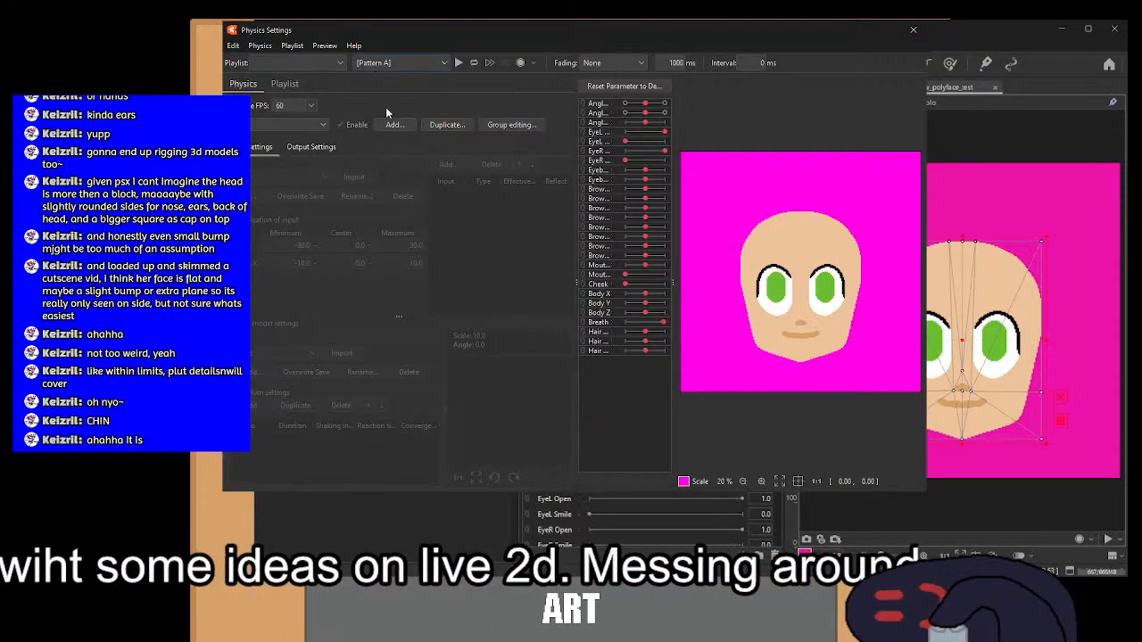
Step: Preview the rigged face in motion in Physics Settings, and close the preview window
click(459, 62)
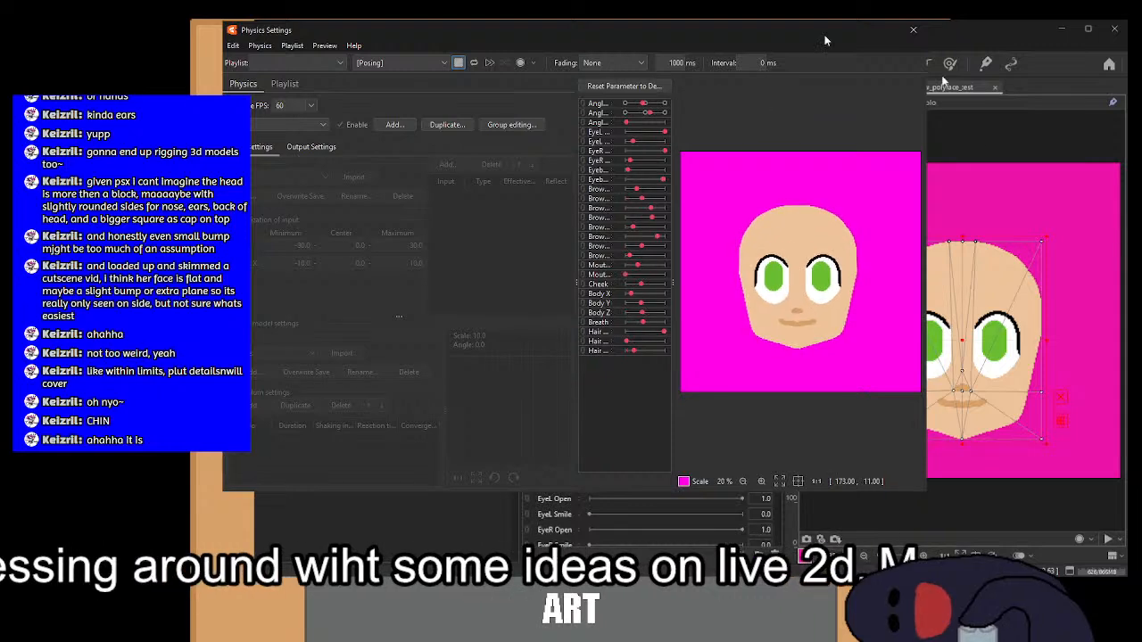
click(913, 29)
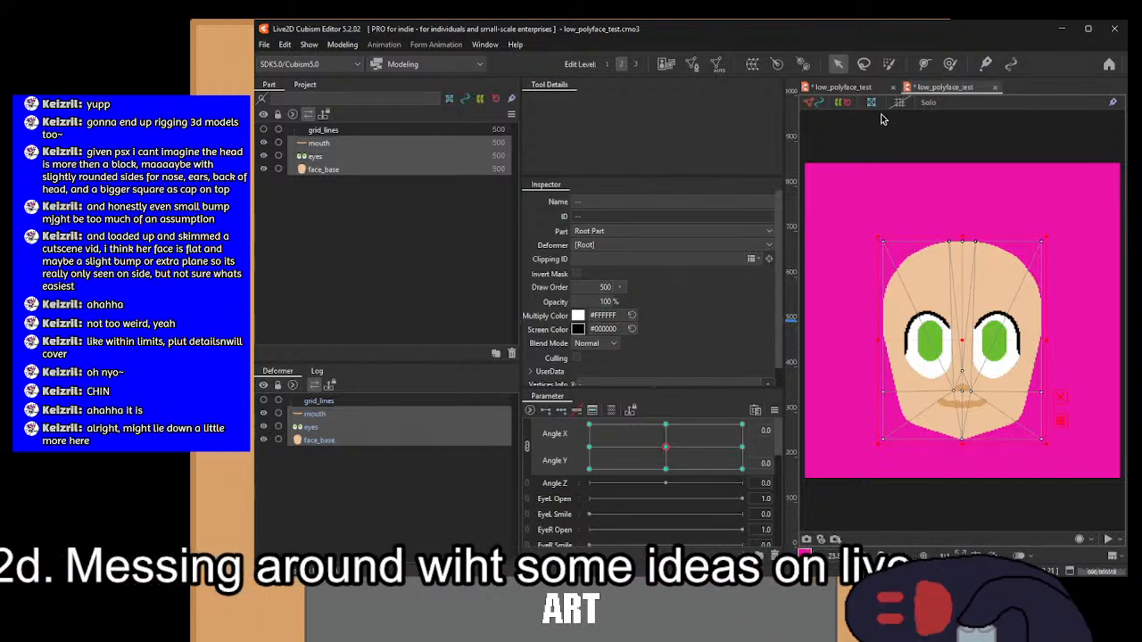
Step: Unlink Angle X and Angle Y, add three keys on Eyeball X to the eyes, and shift the eyes slightly left at -1.0
click(312, 427)
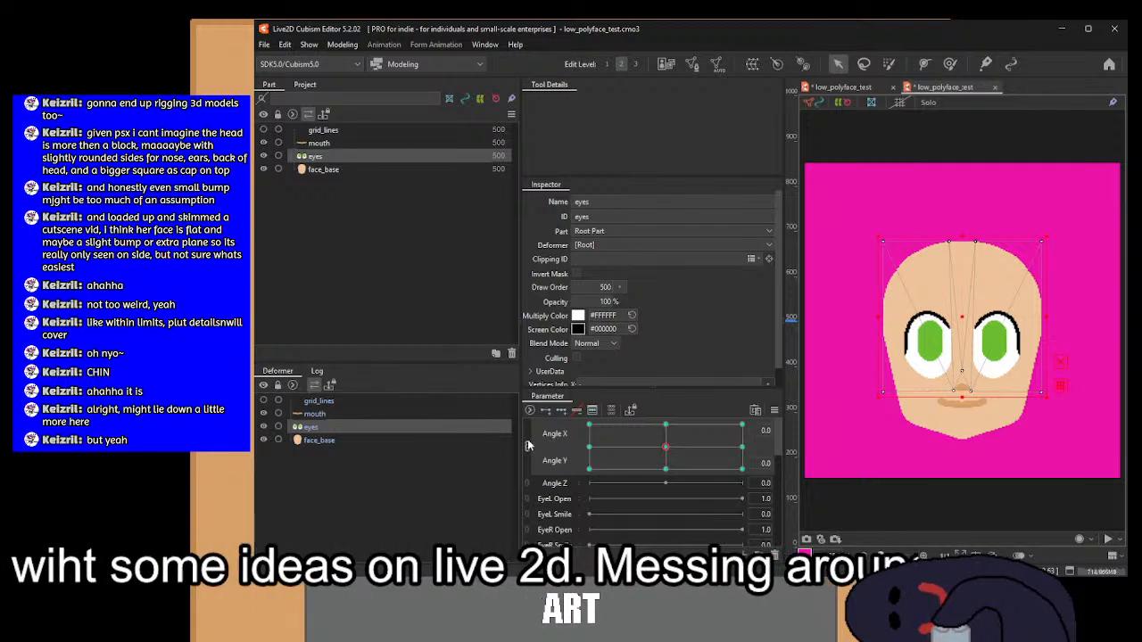
click(527, 441)
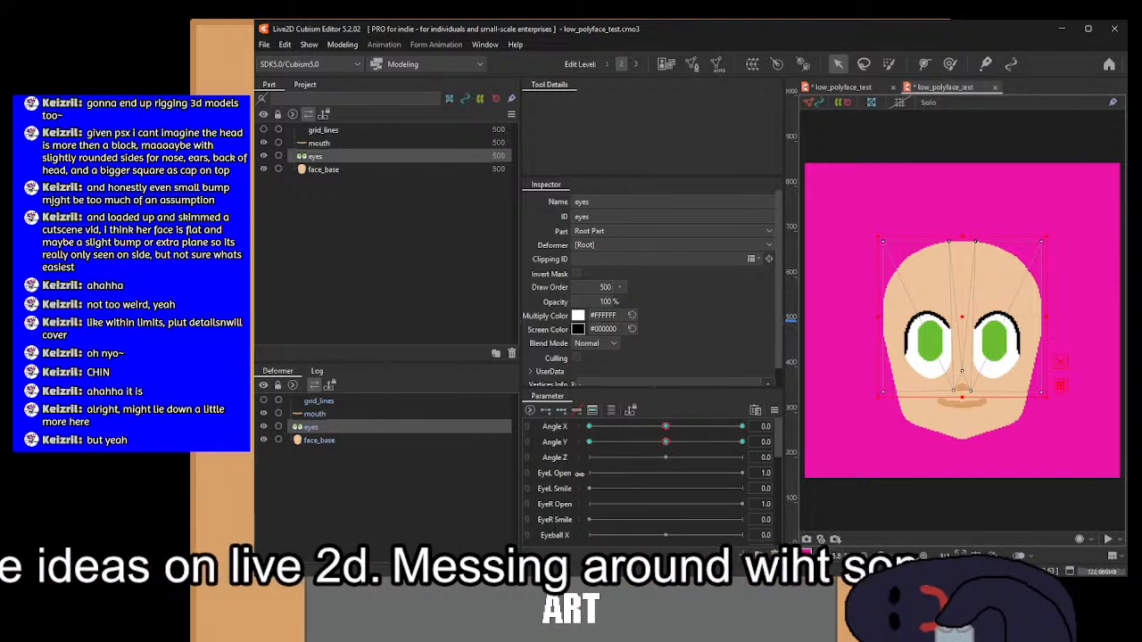
click(555, 535)
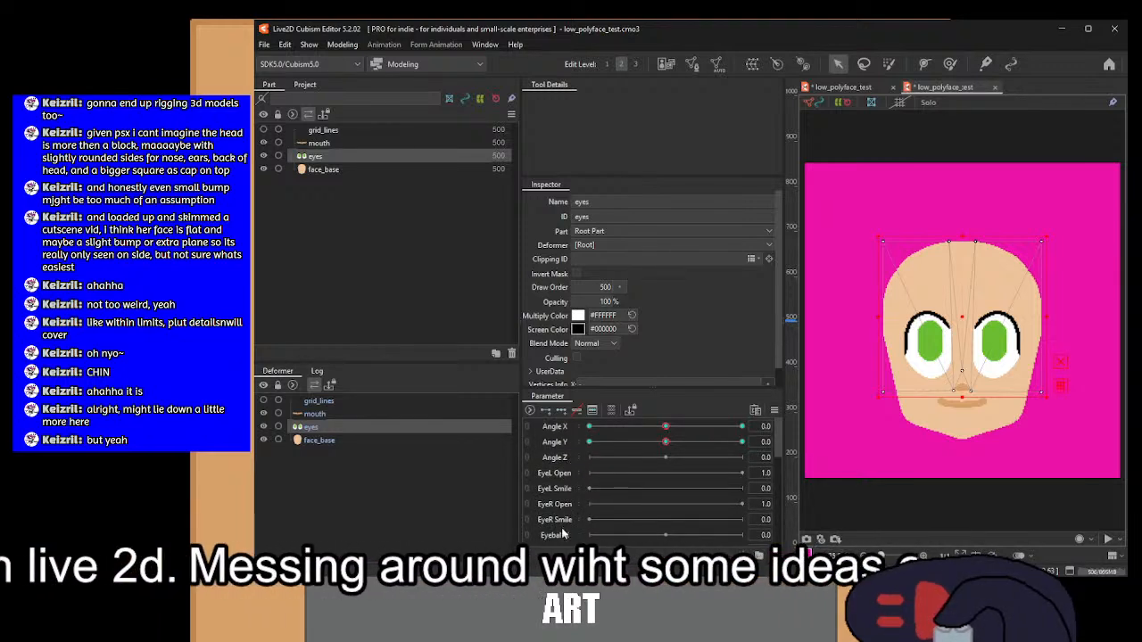
click(560, 410)
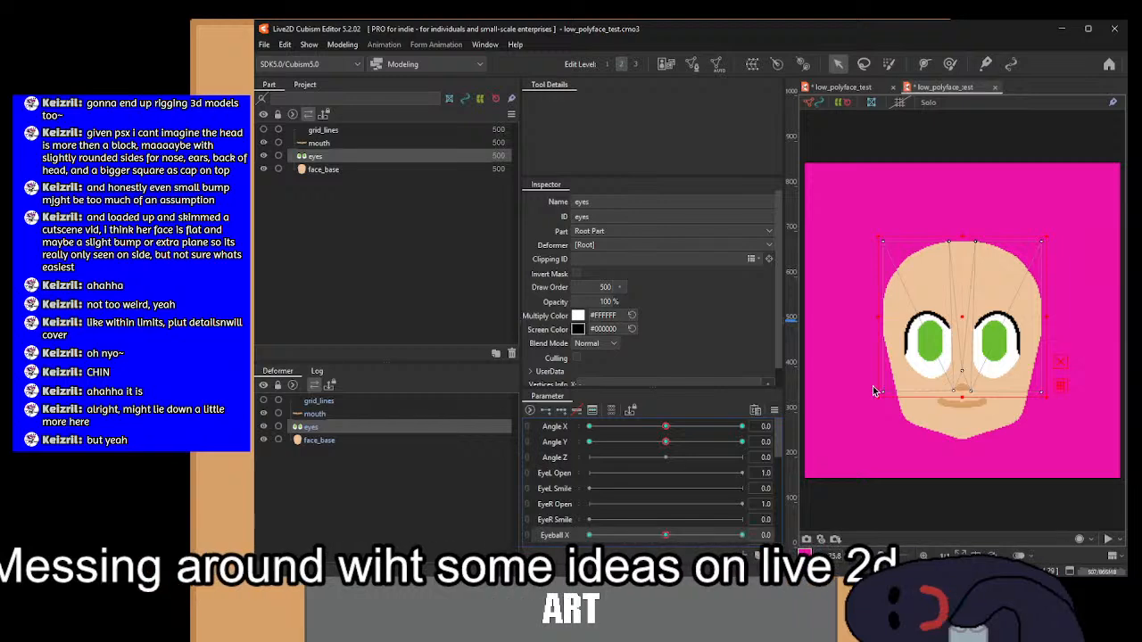
drag(963, 316, 953, 316)
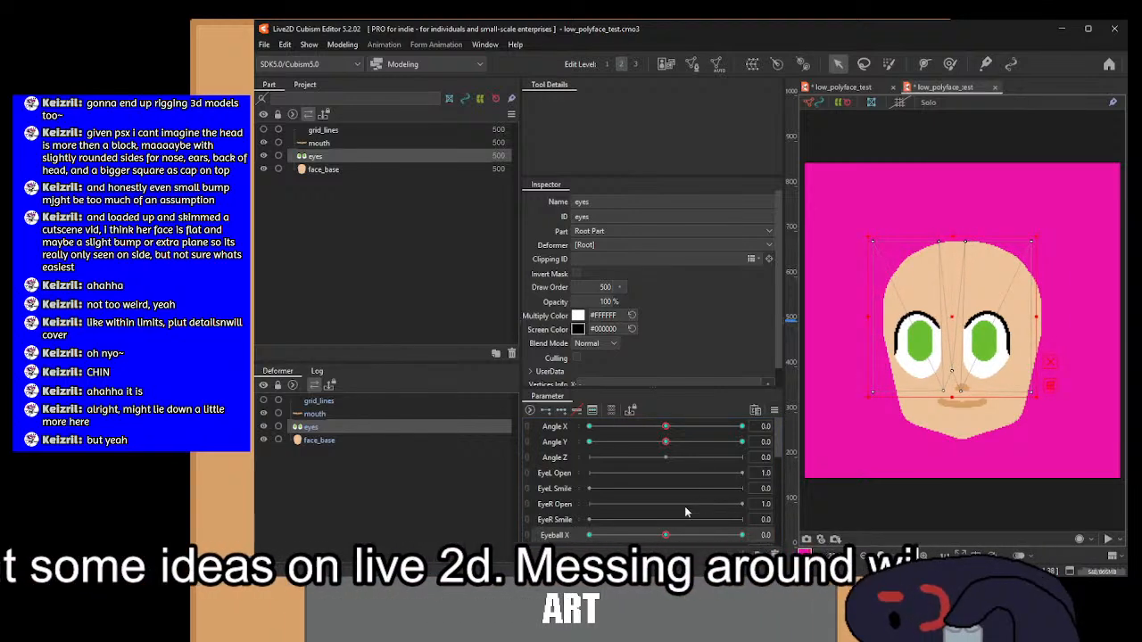
click(590, 534)
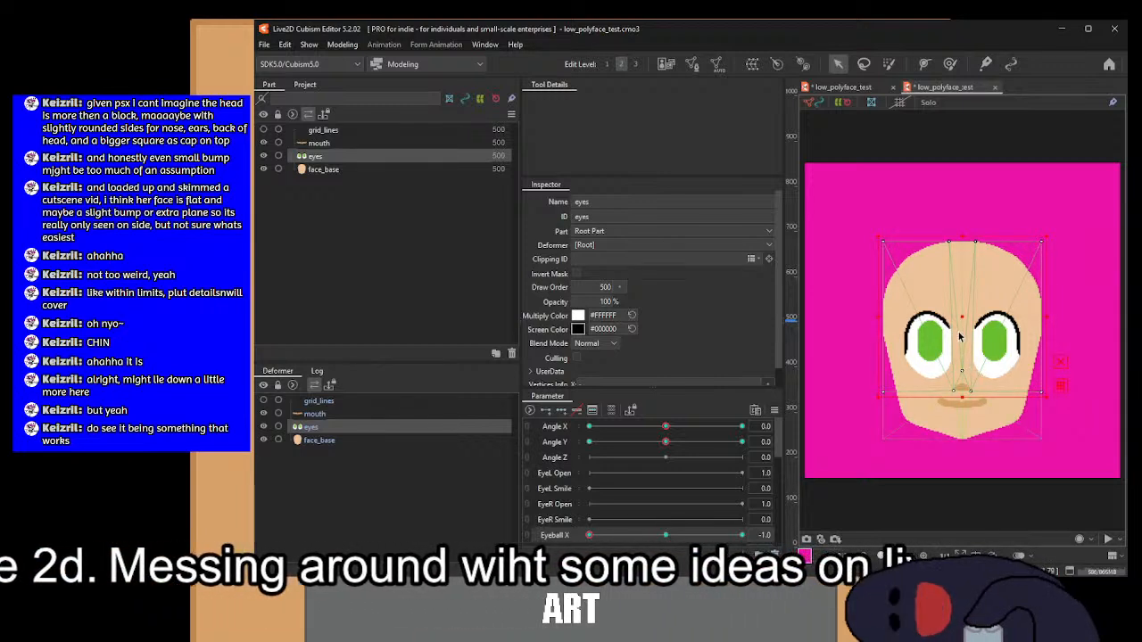
drag(961, 314, 951, 314)
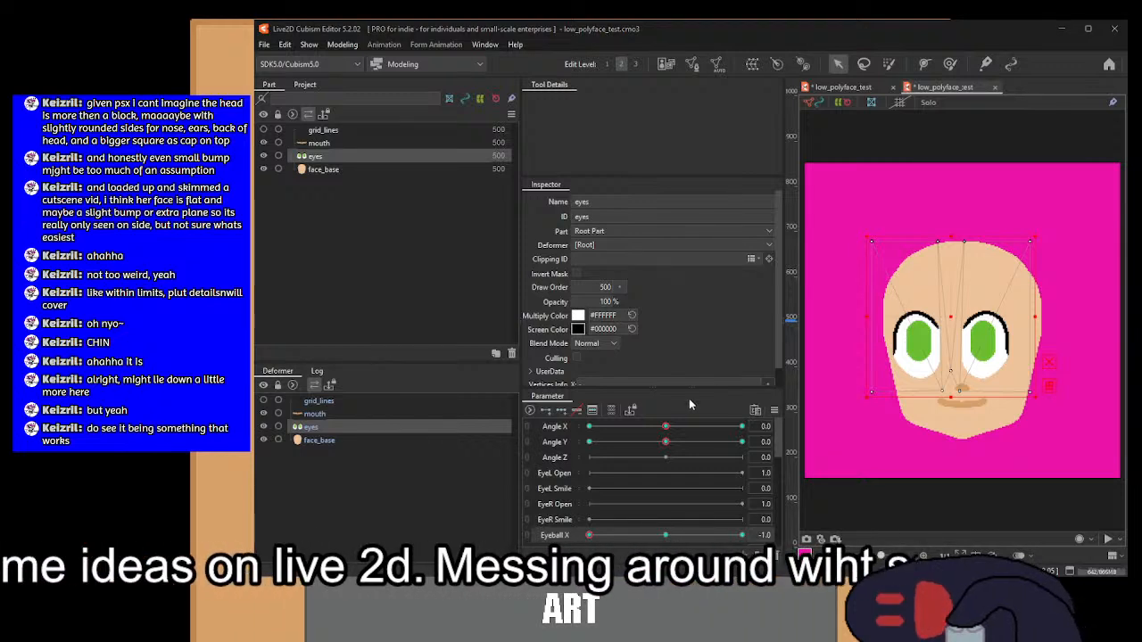
Step: Return Eyeball X to 0, add three keys on Eyeball Y, and shift the eyes down at -1.0 and up at 1.0
scroll(631, 509, down, 3)
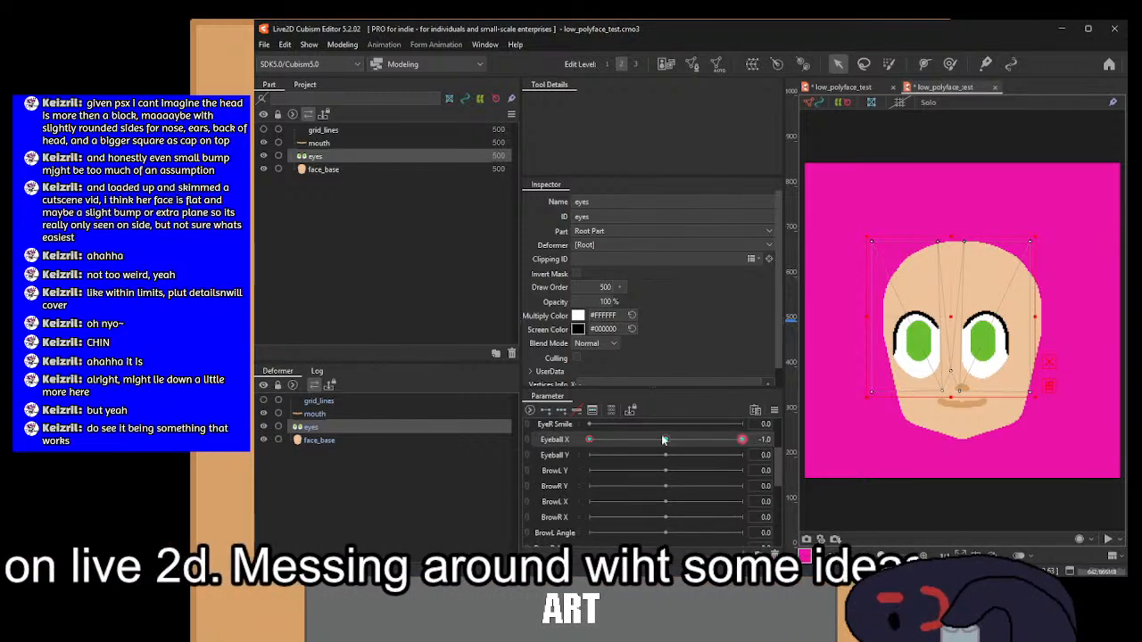
click(665, 440)
click(568, 458)
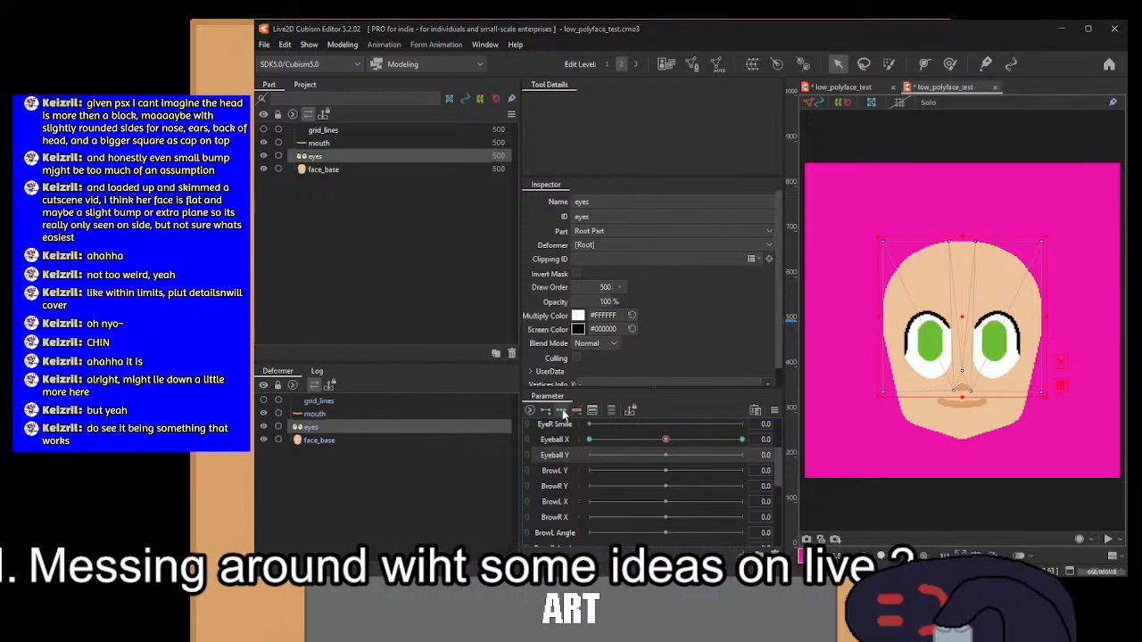
click(592, 410)
click(589, 455)
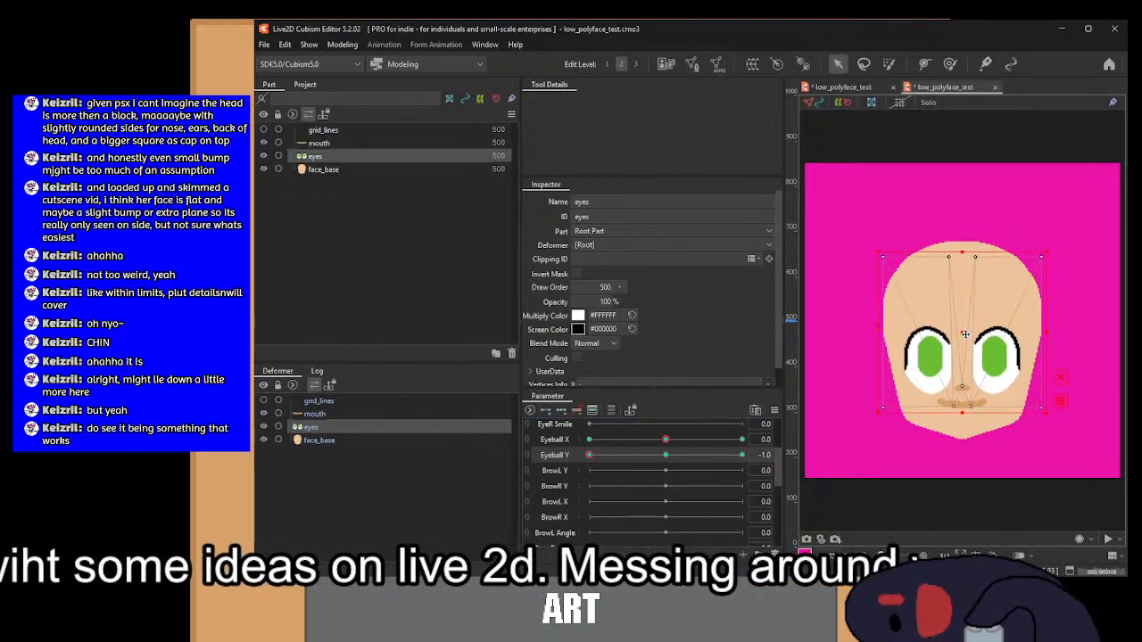
click(742, 455)
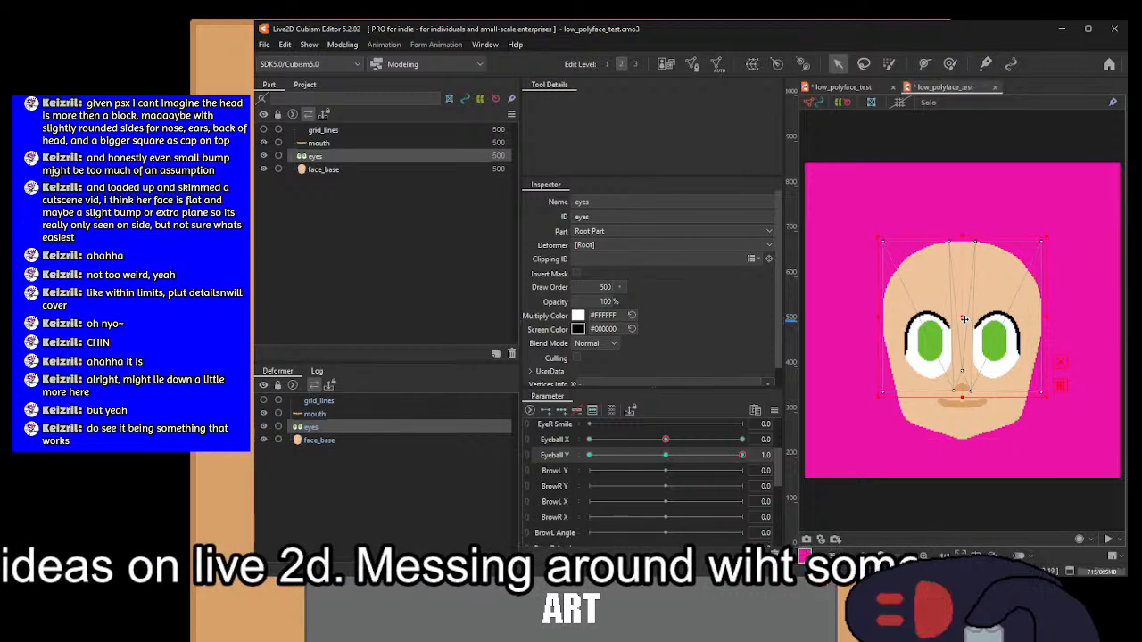
drag(964, 319, 963, 298)
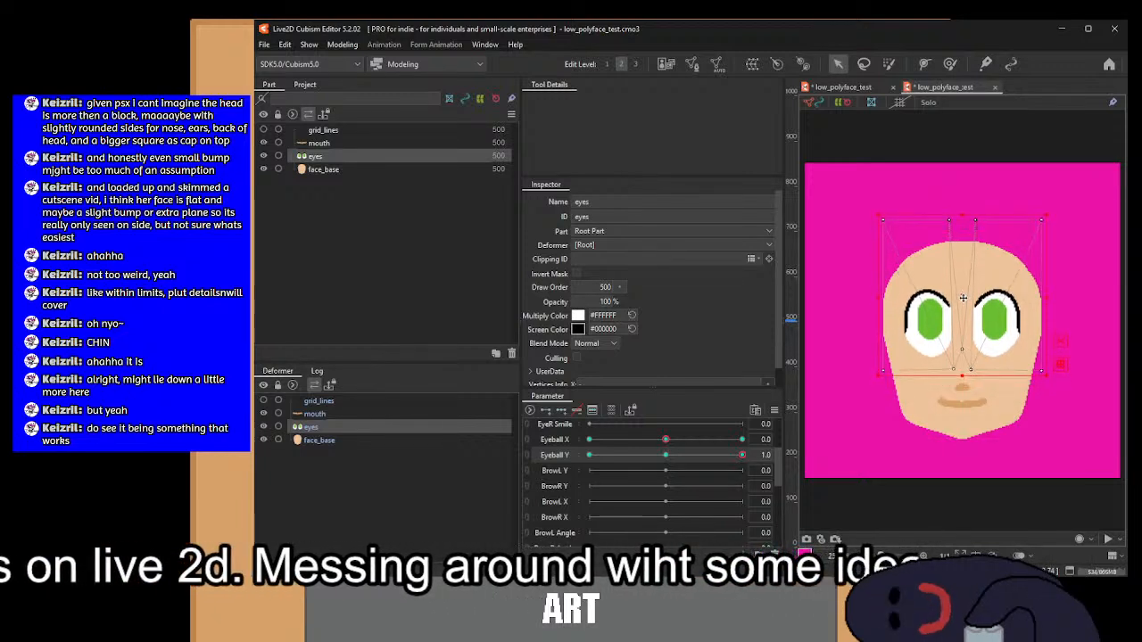
click(675, 455)
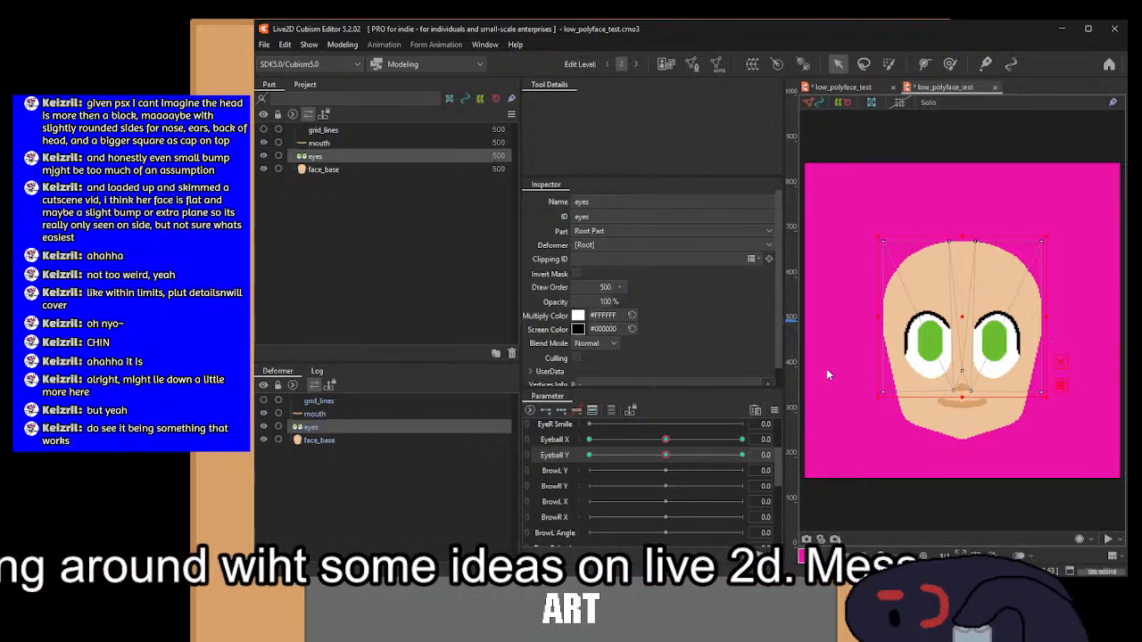
Step: Undo the Eyeball X and Eyeball Y keys and shifts made directly on the eyes
click(887, 213)
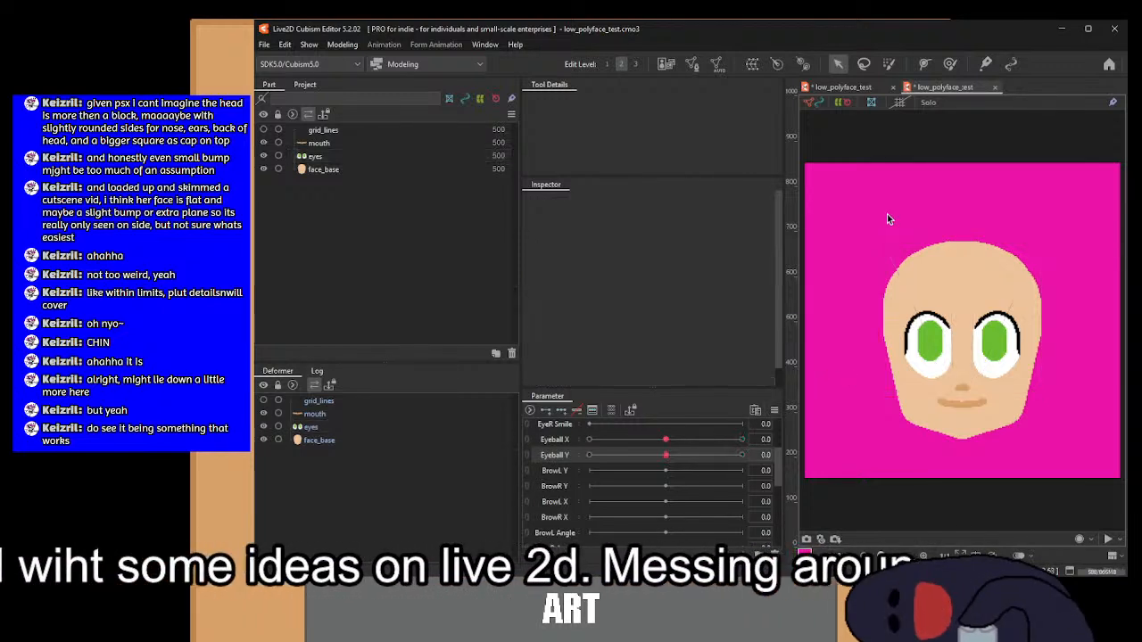
key(ctrl+z)
click(742, 455)
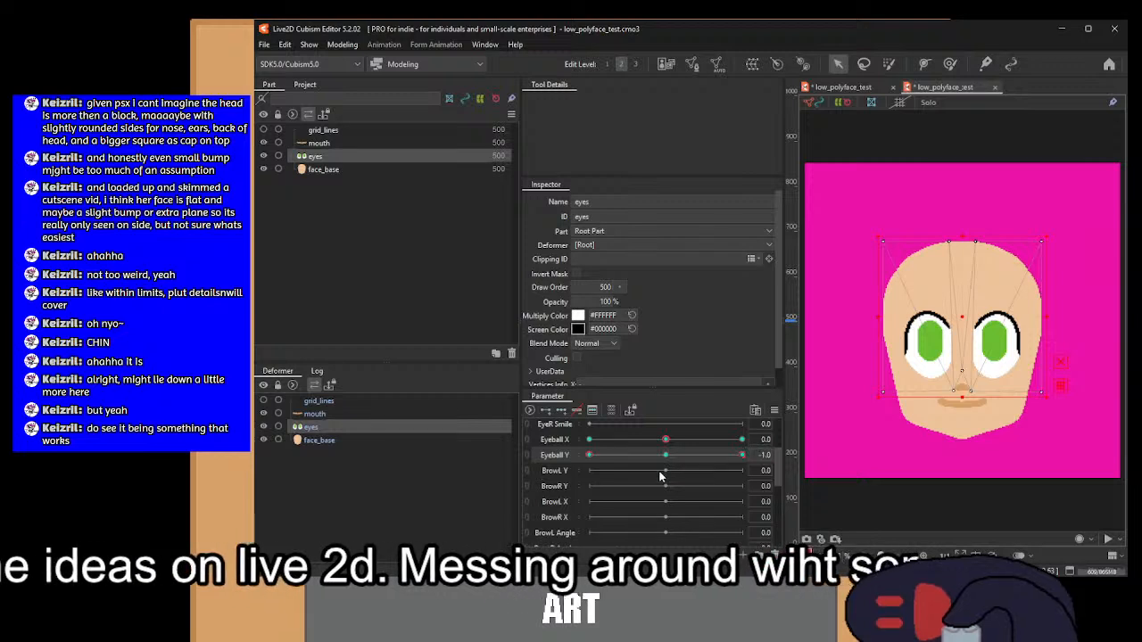
key(ctrl+z)
key(ctrl+z)
key(ctrl+z)
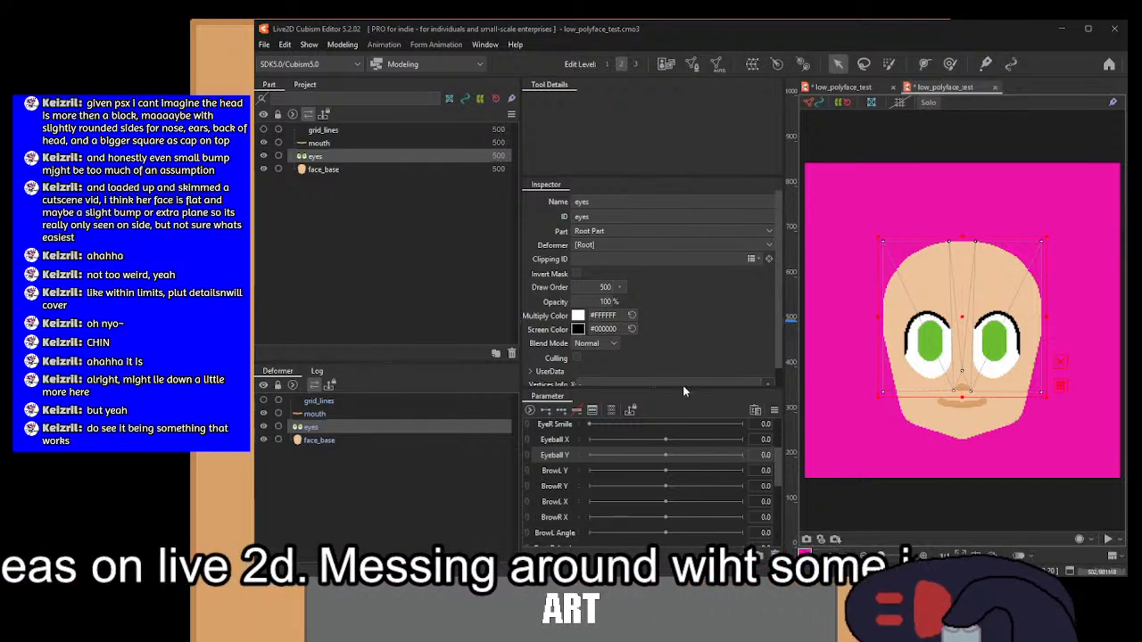
Step: Wrap the eyes in a warp deformer named eye_shfit with three keys on Eyeball X and Y, and shift it slightly left at Eyeball X -1.0
ctrl+click(562, 452)
click(563, 411)
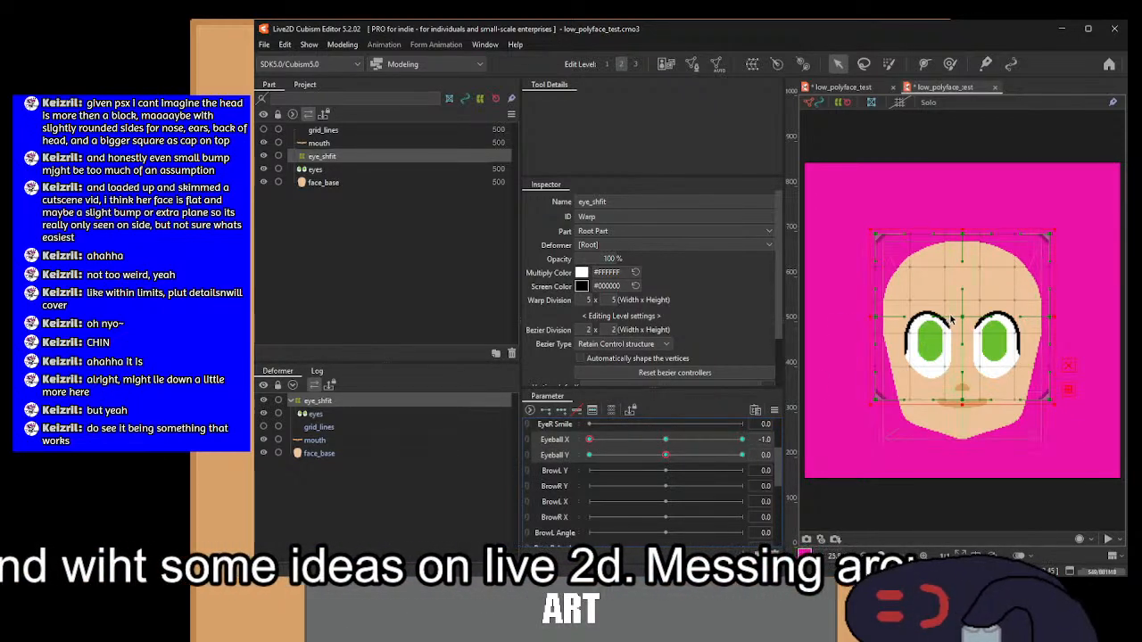
drag(951, 319, 938, 319)
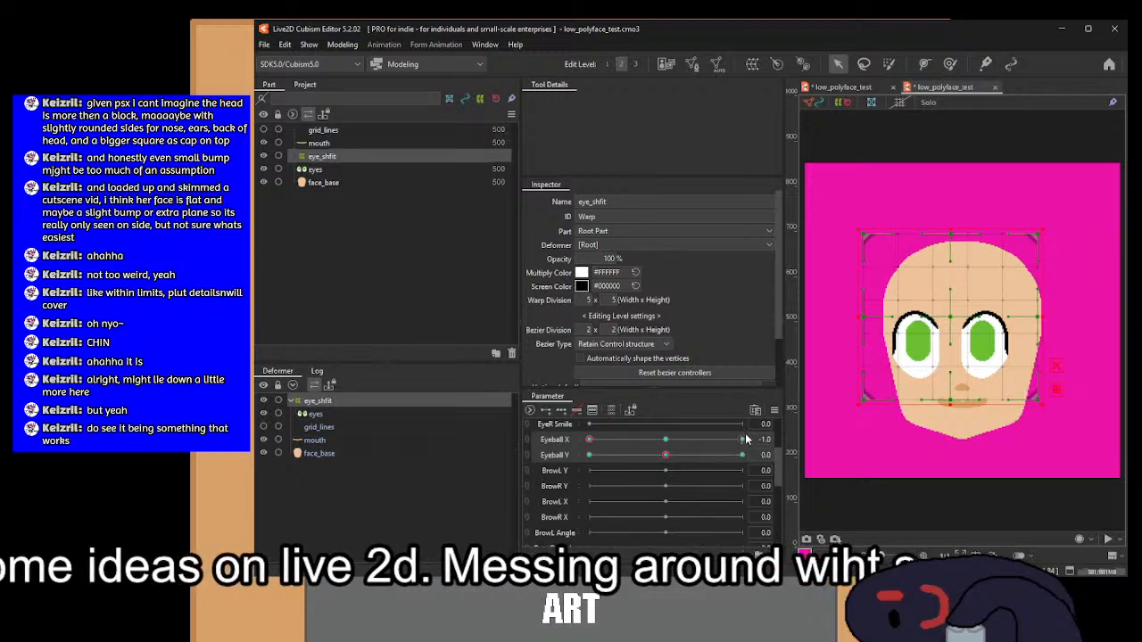
click(566, 442)
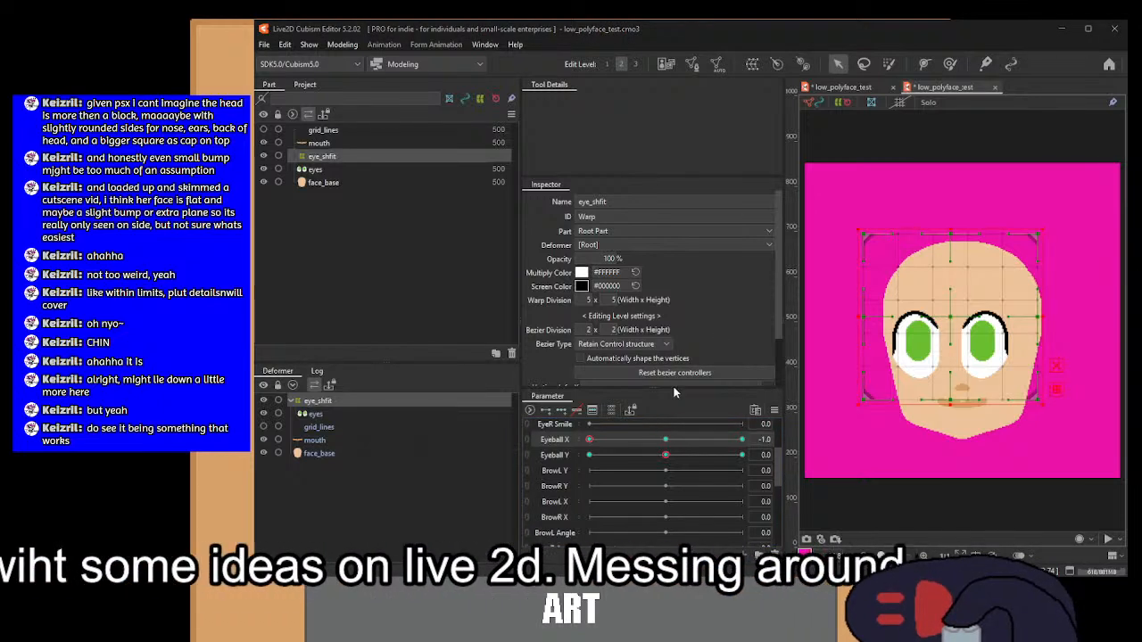
drag(742, 439, 660, 444)
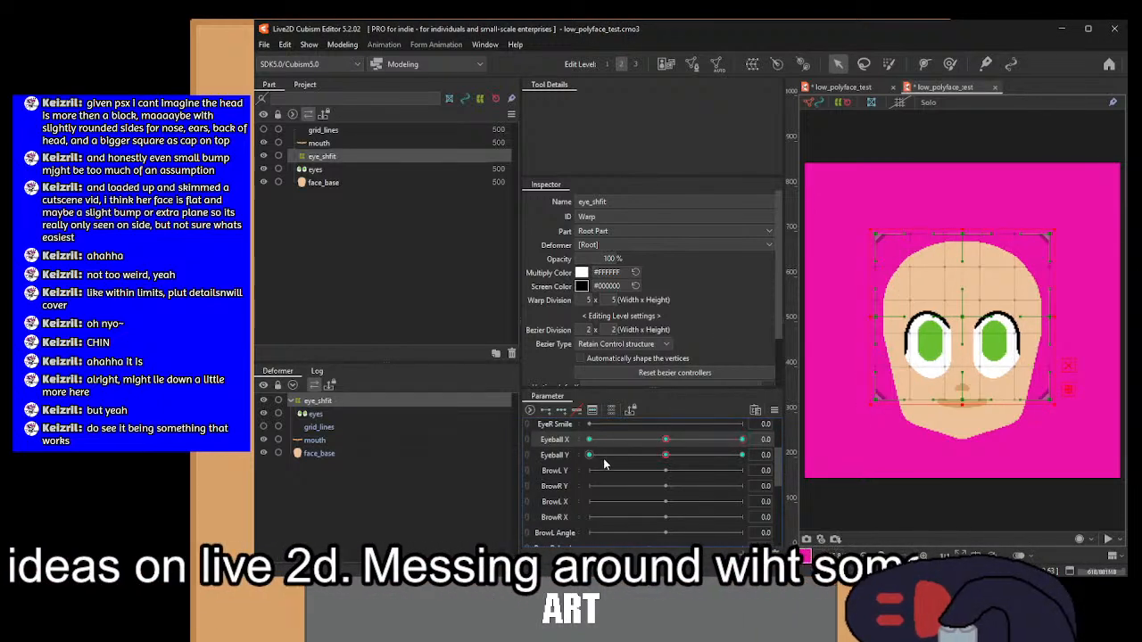
Step: Shift the eye_shfit deformer slightly down at Eyeball Y -1.0, and link Eyeball X and Eyeball Y with both at 0
click(590, 455)
drag(955, 313, 960, 325)
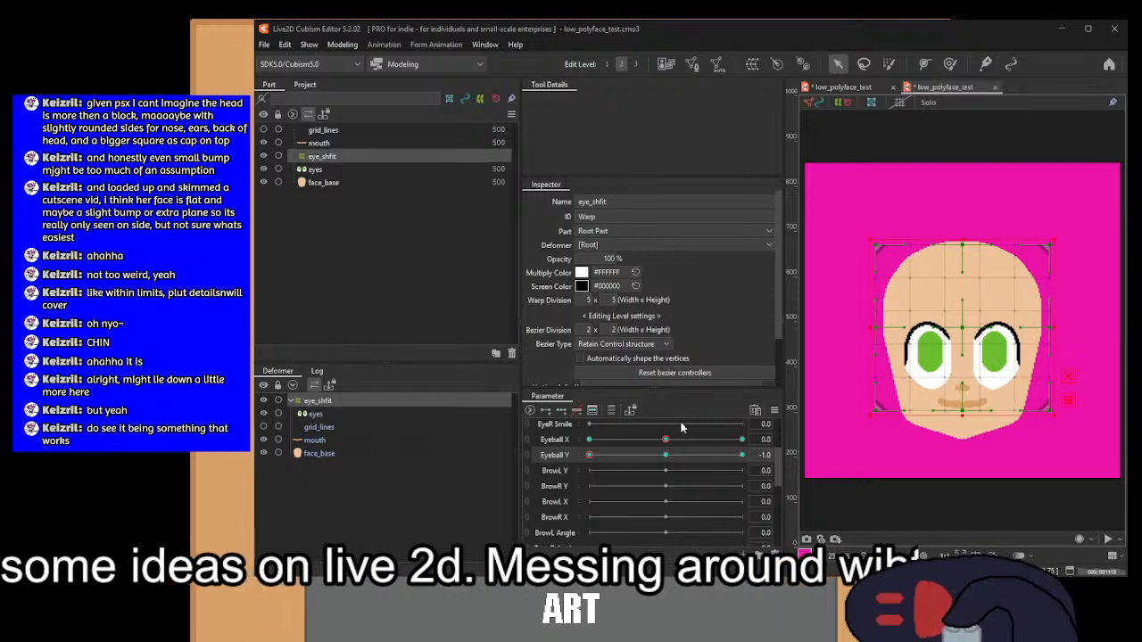
drag(614, 462, 671, 455)
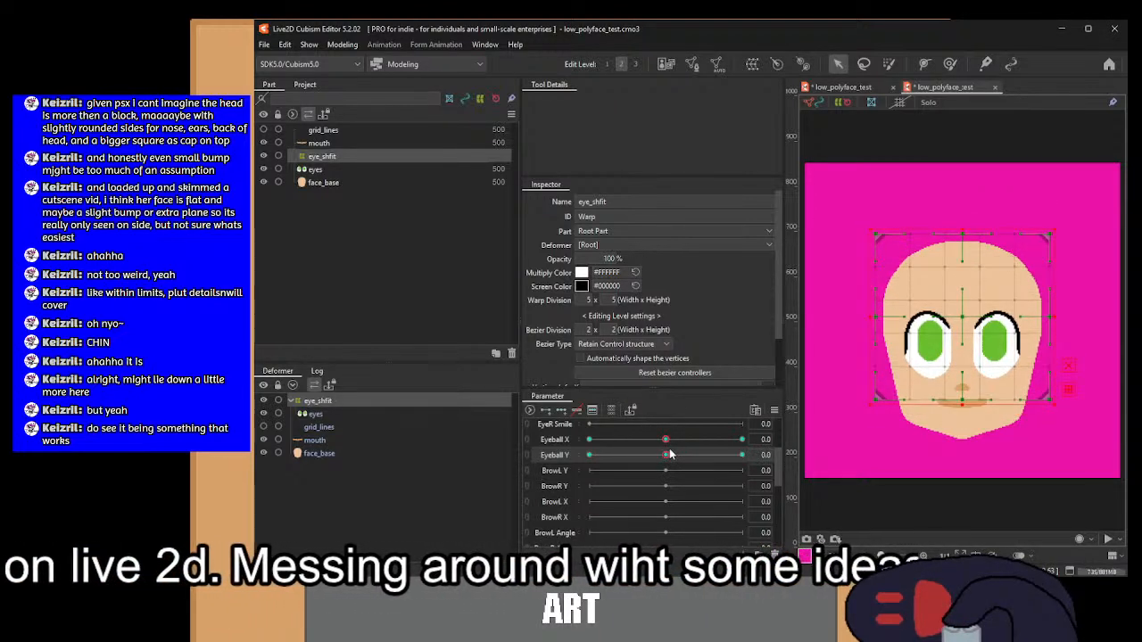
click(528, 438)
mouse_move(668, 458)
mouse_down()
mouse_move(546, 443)
mouse_move(687, 451)
mouse_move(673, 464)
mouse_up()
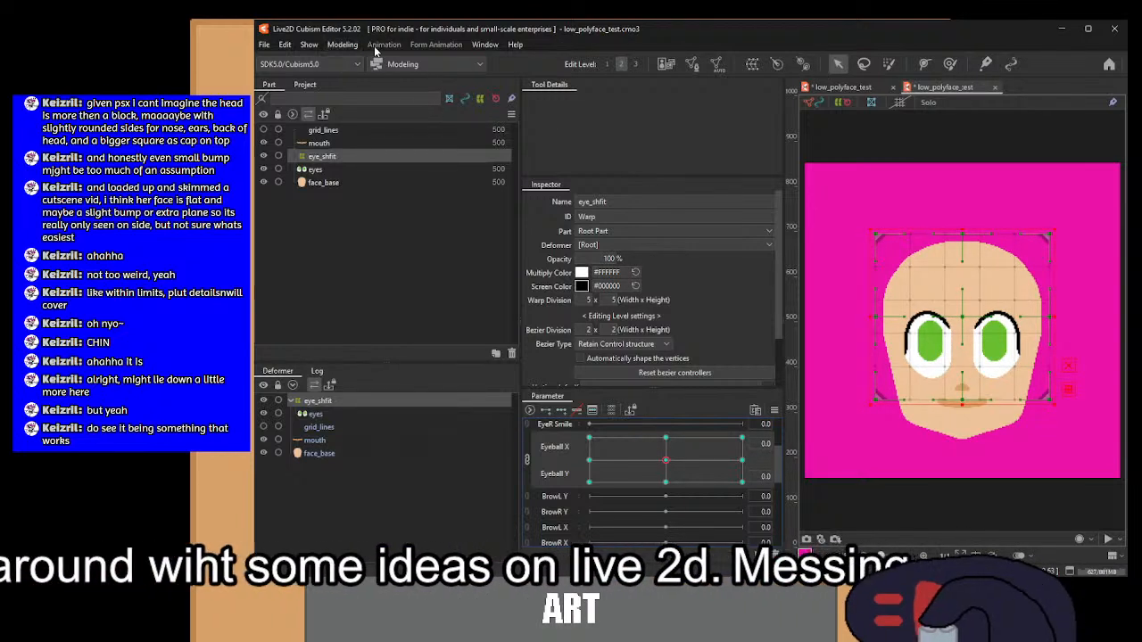
Step: Close the automatically deformed low_polyface_test model, keeping only the hand-rigged one open
click(884, 92)
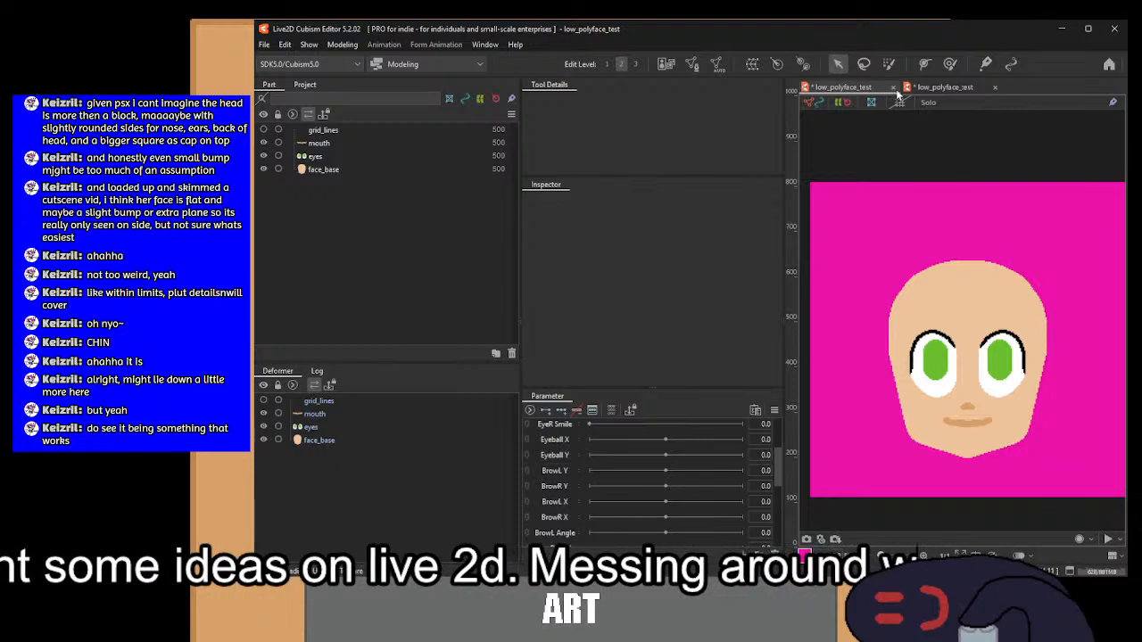
key(ctrl+w)
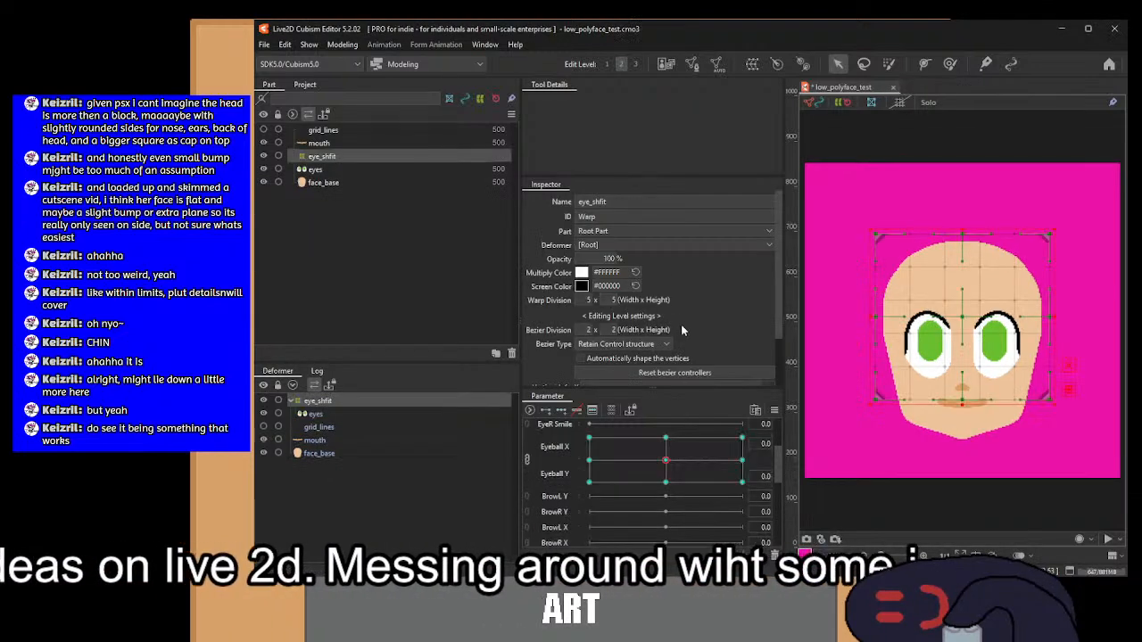
Step: Create a new animation, place the low_polyface_test model on the Scene1 timeline, and expand its track
click(703, 458)
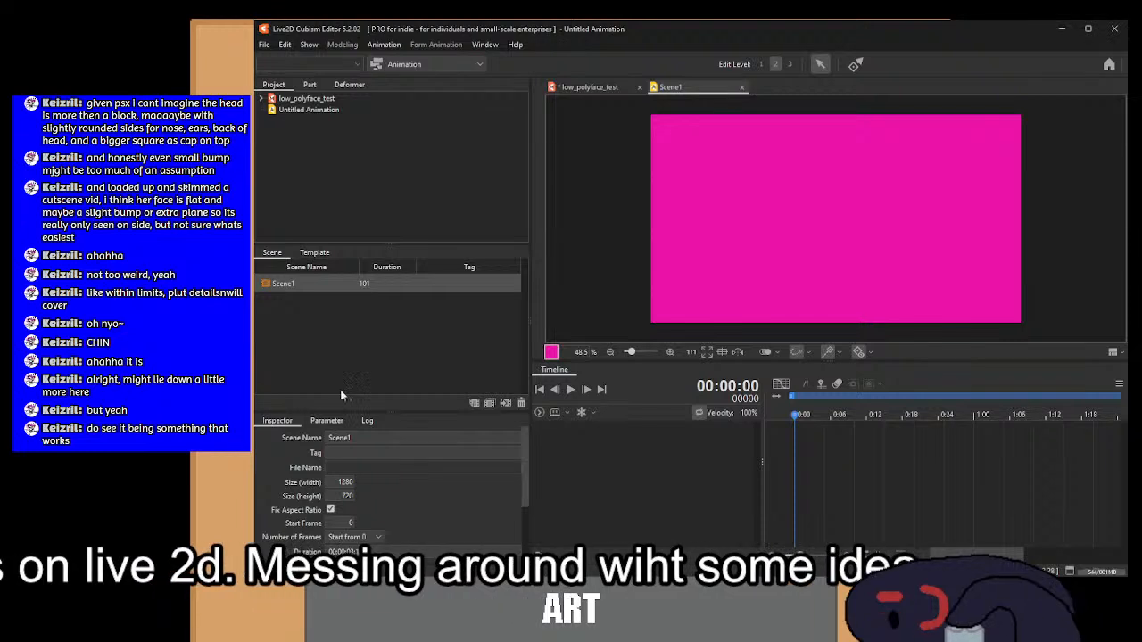
click(303, 98)
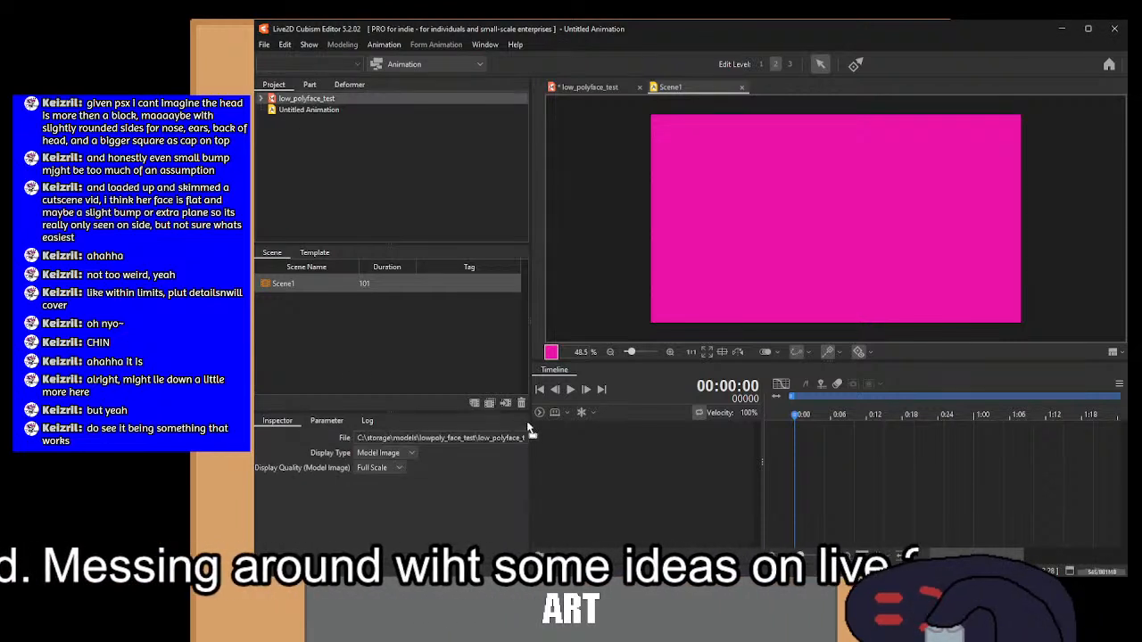
drag(529, 431, 576, 441)
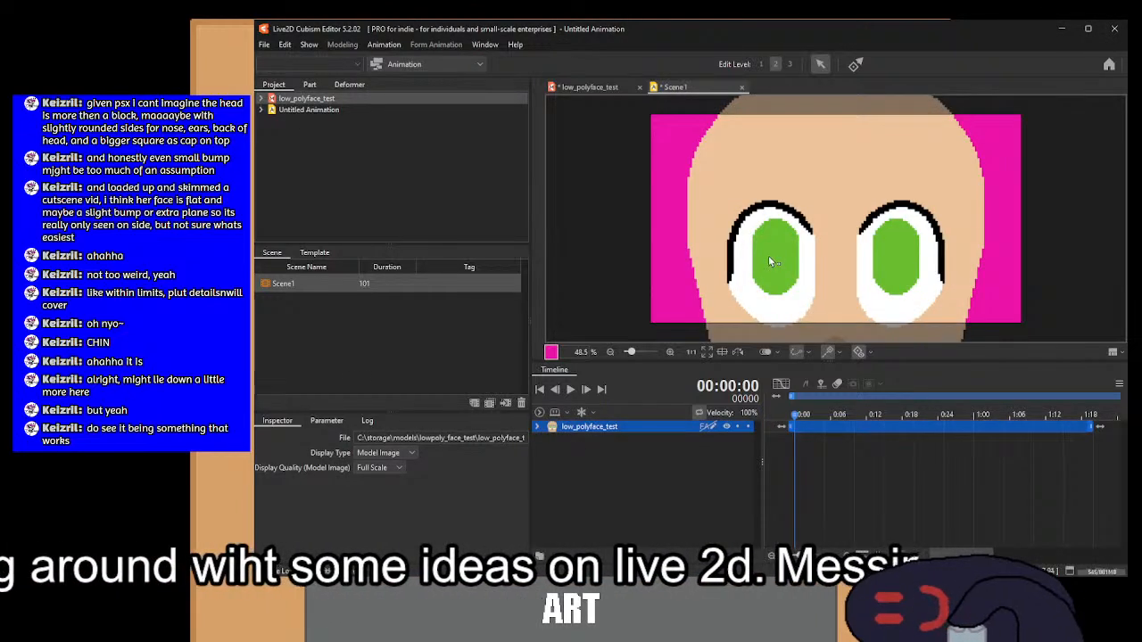
scroll(768, 255, down, 5)
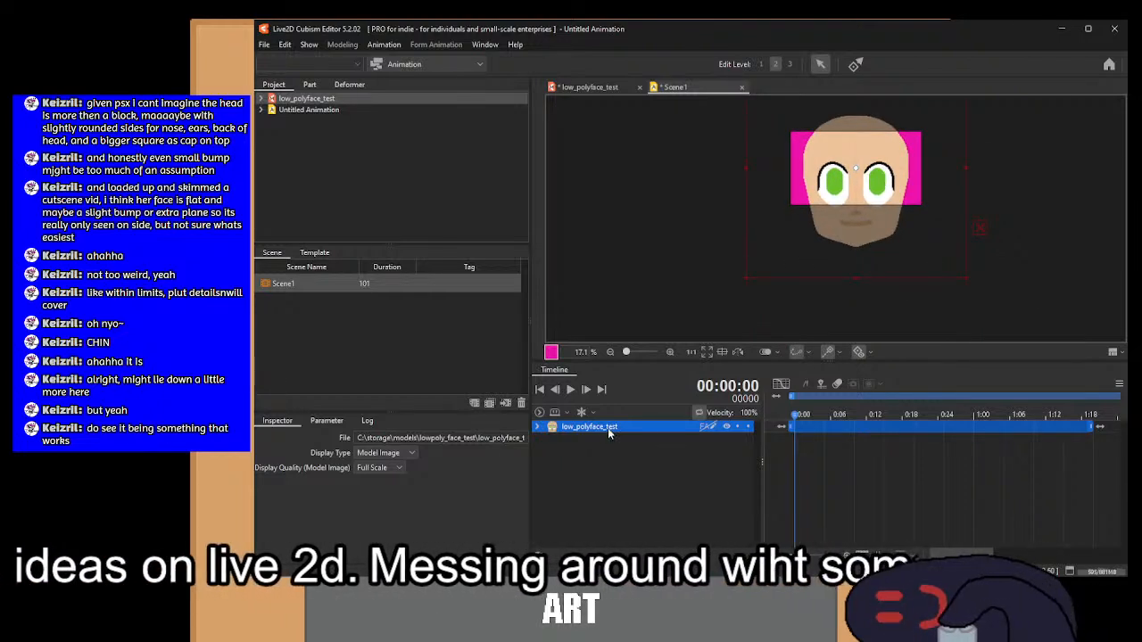
click(537, 427)
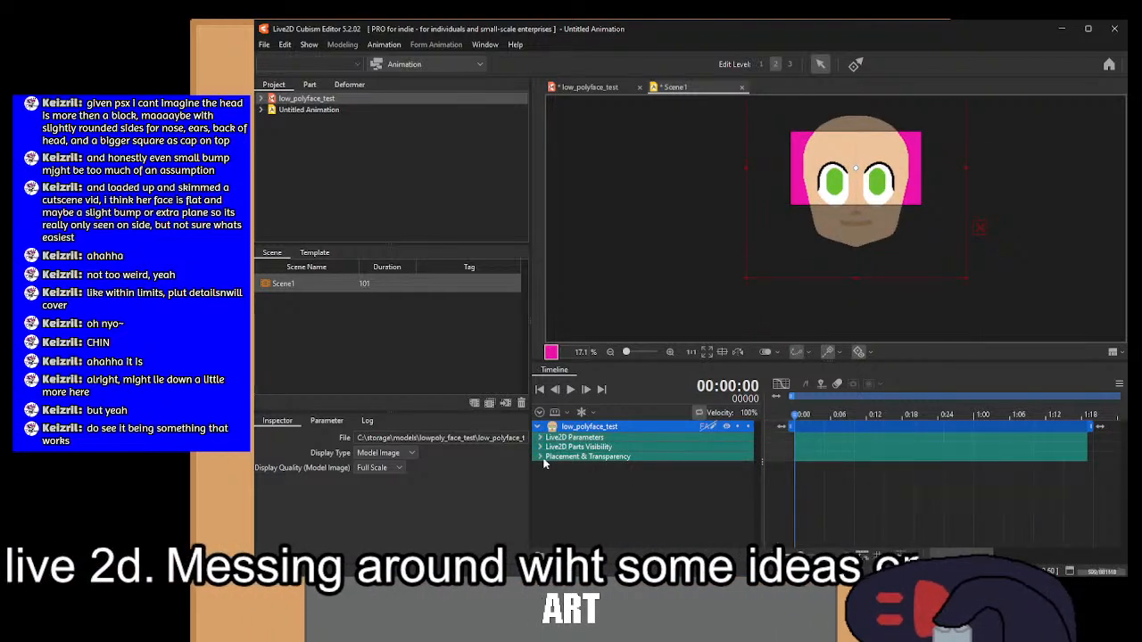
Step: Scale the low_polyface_test model proportionally to 20 and readjust it to 40 to fit the scene frame, and collapse its track
click(539, 456)
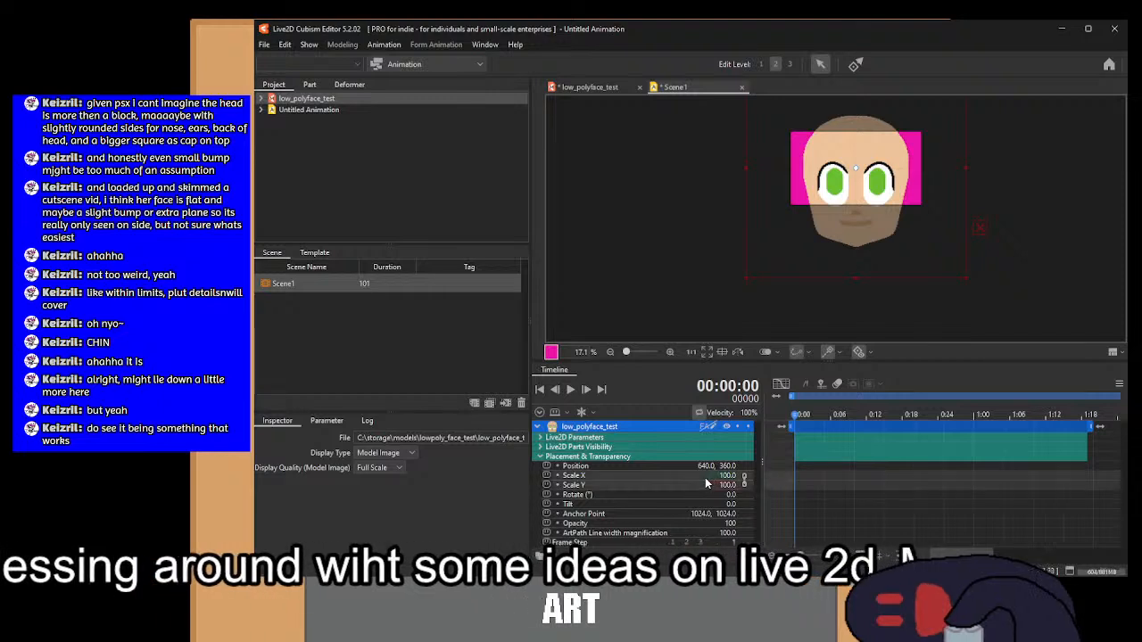
click(710, 479)
text(20)
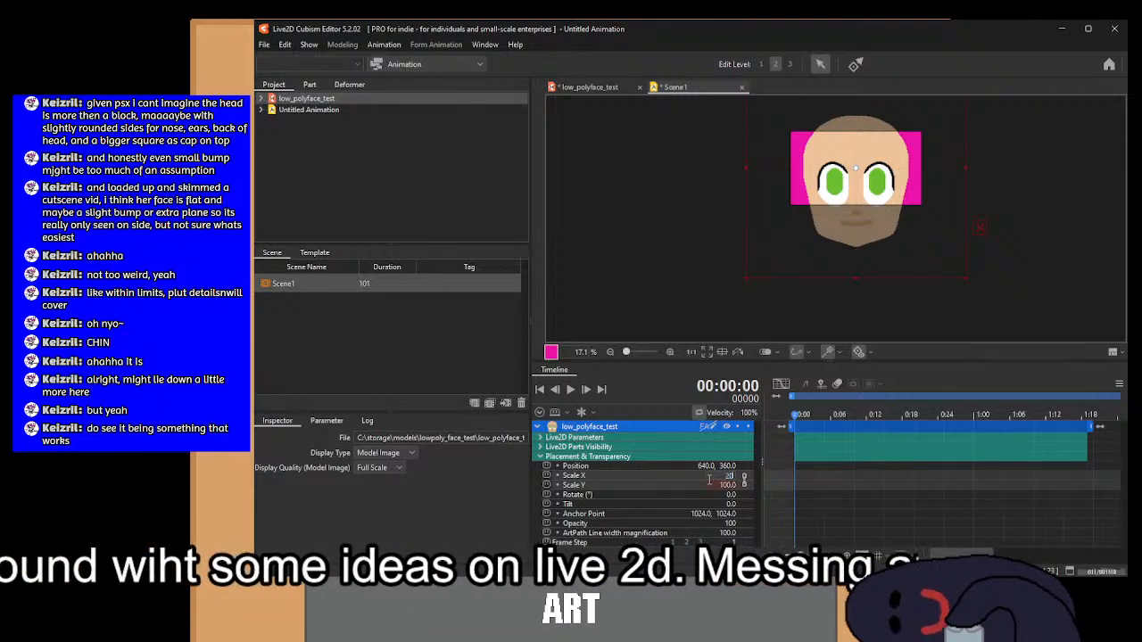
key(Return)
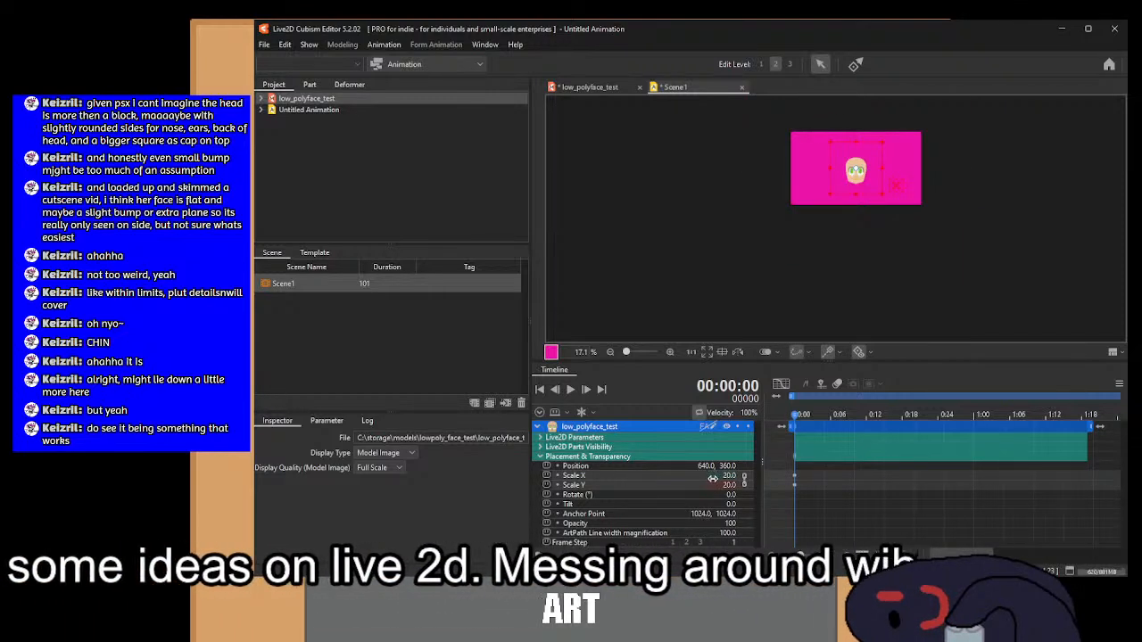
click(713, 478)
text(40)
key(Return)
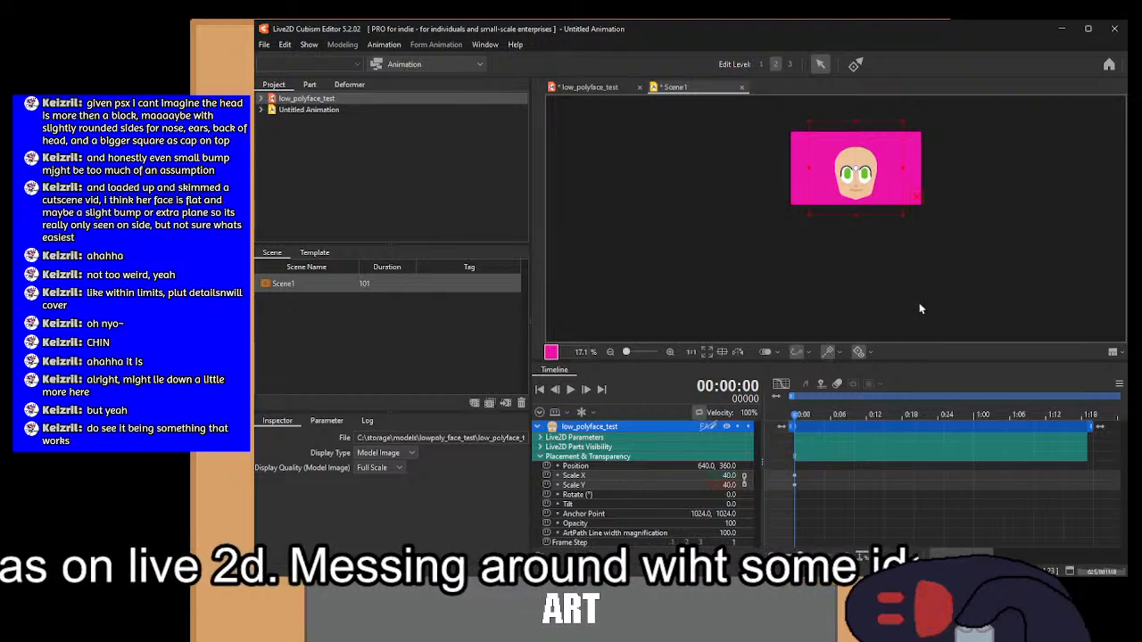
click(539, 428)
scroll(880, 147, up, 3)
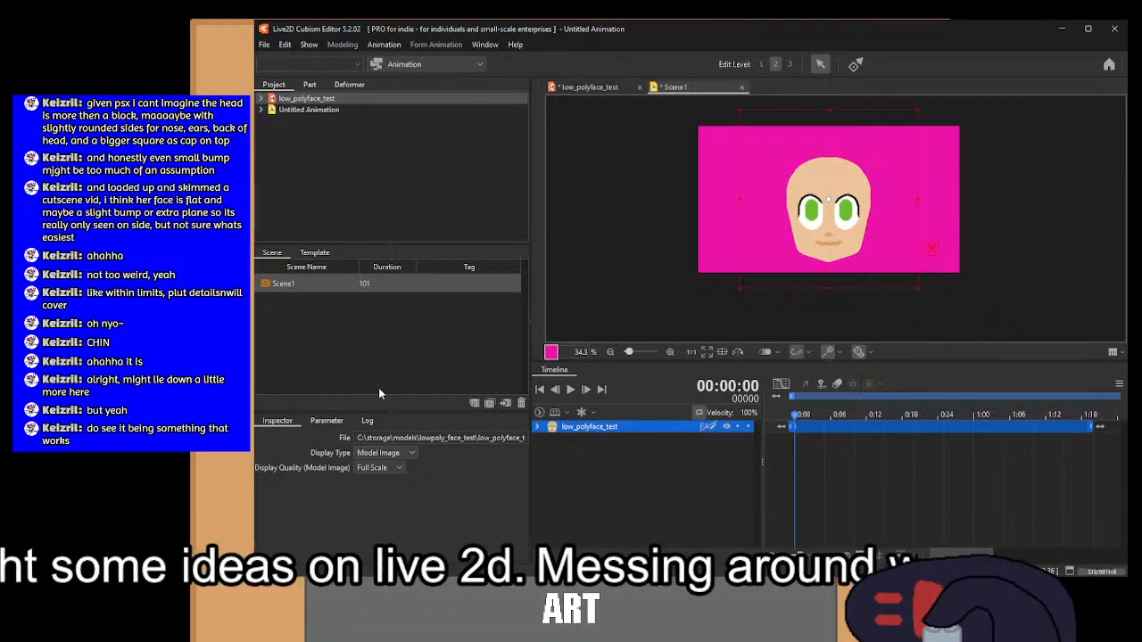
Step: Examine the model's placement settings and Live2D parameters on the Scene1 track, and inspect the face and eyes up close in the scene
click(314, 421)
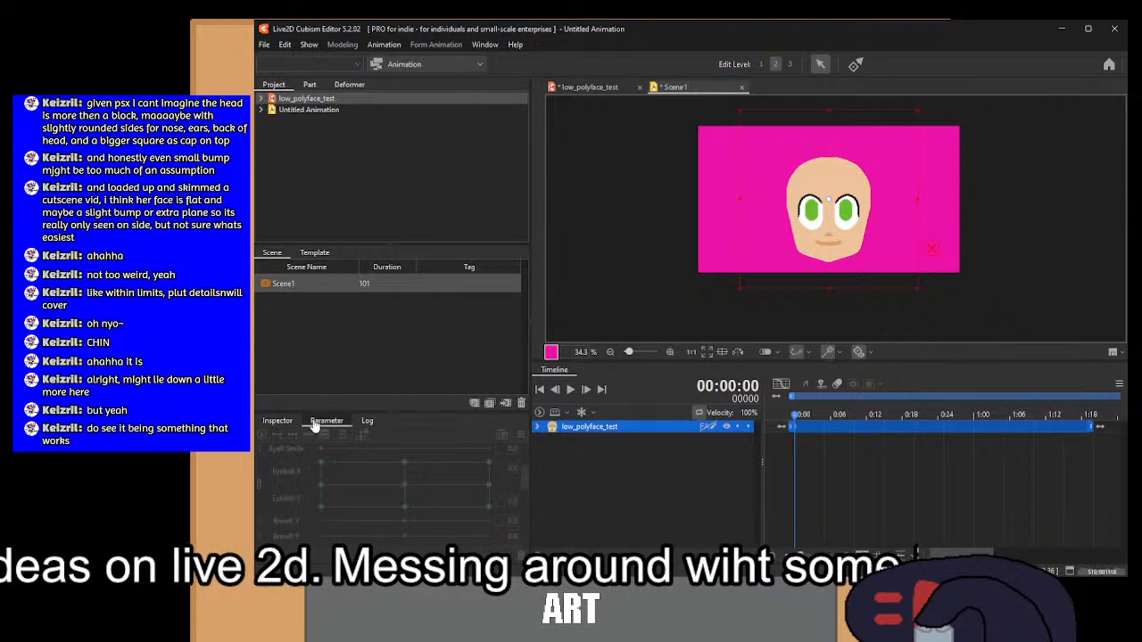
click(287, 423)
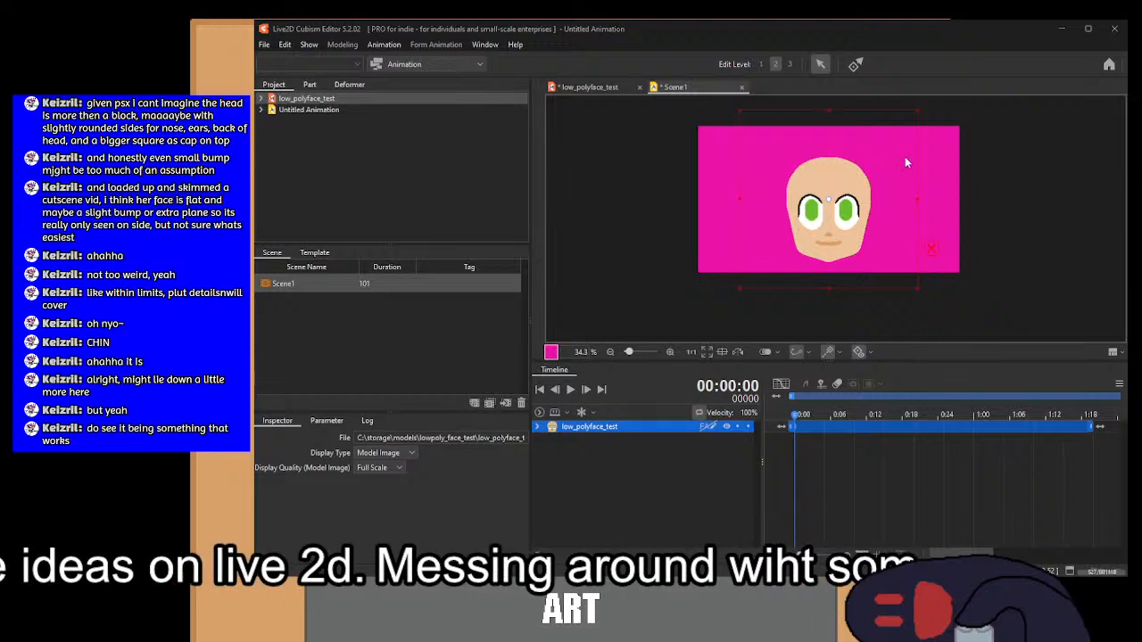
click(538, 429)
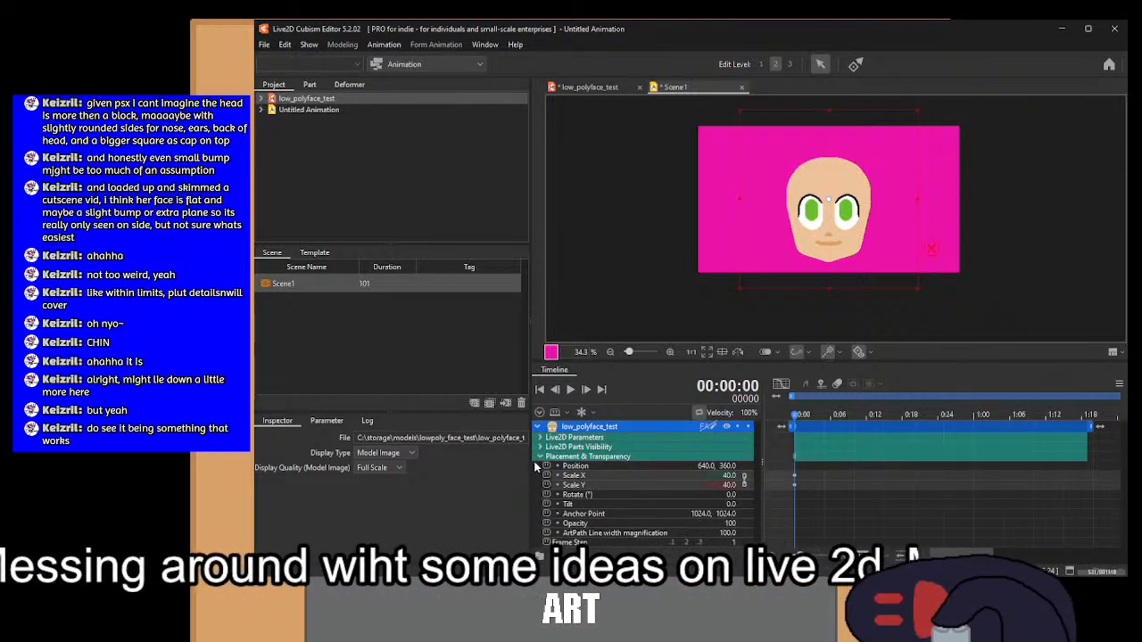
click(539, 457)
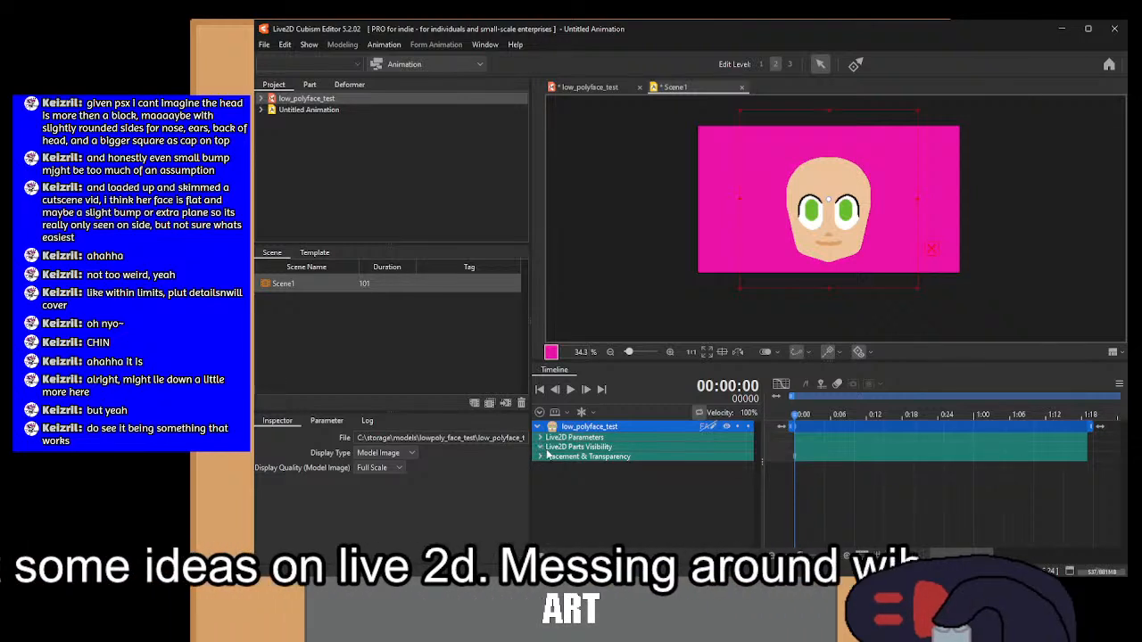
click(540, 457)
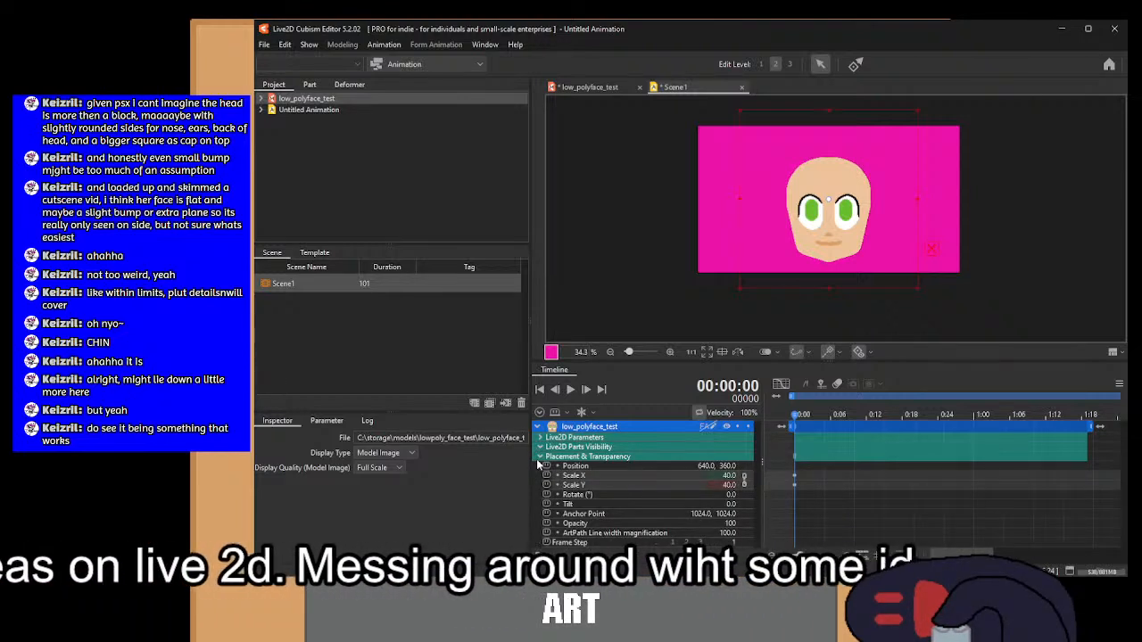
click(539, 458)
click(542, 439)
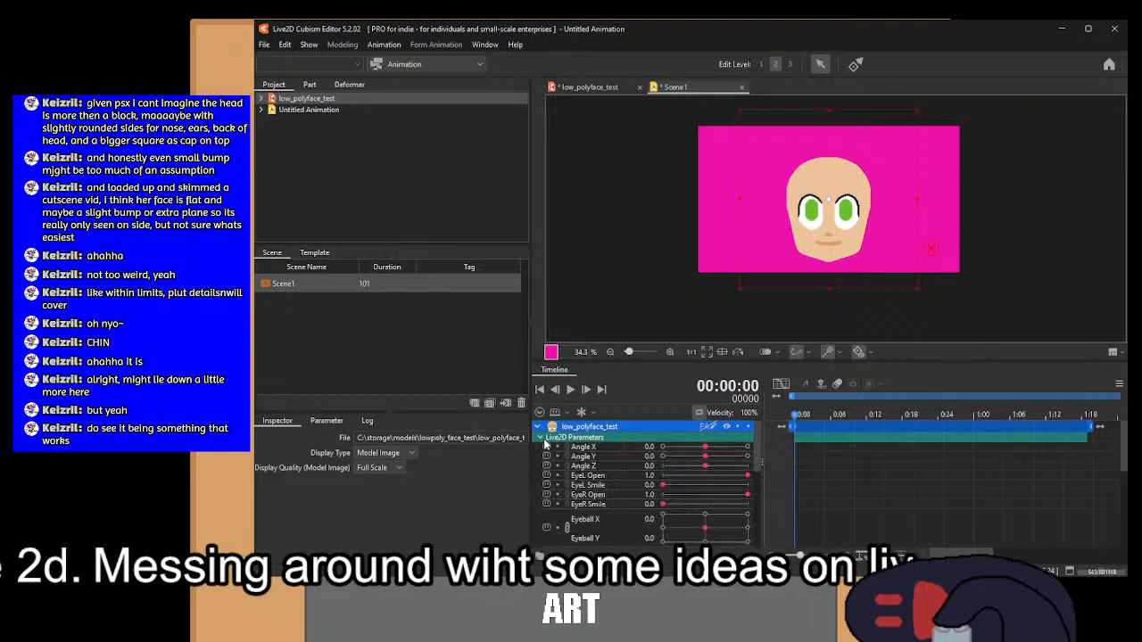
scroll(596, 484, down, 5)
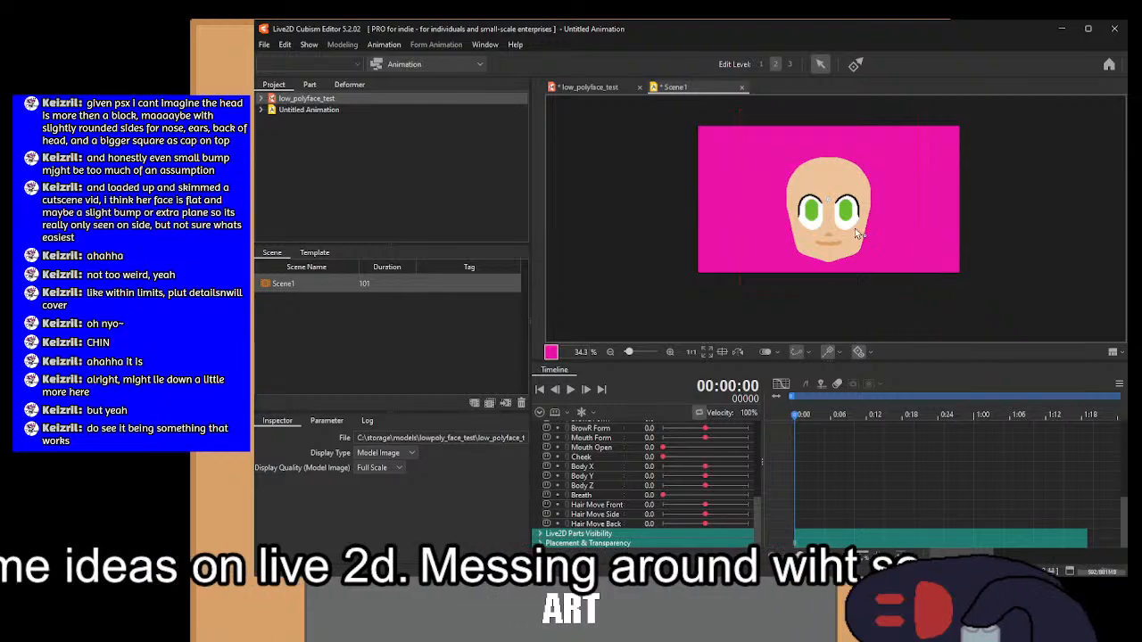
scroll(834, 243, up, 4)
scroll(836, 170, up, 3)
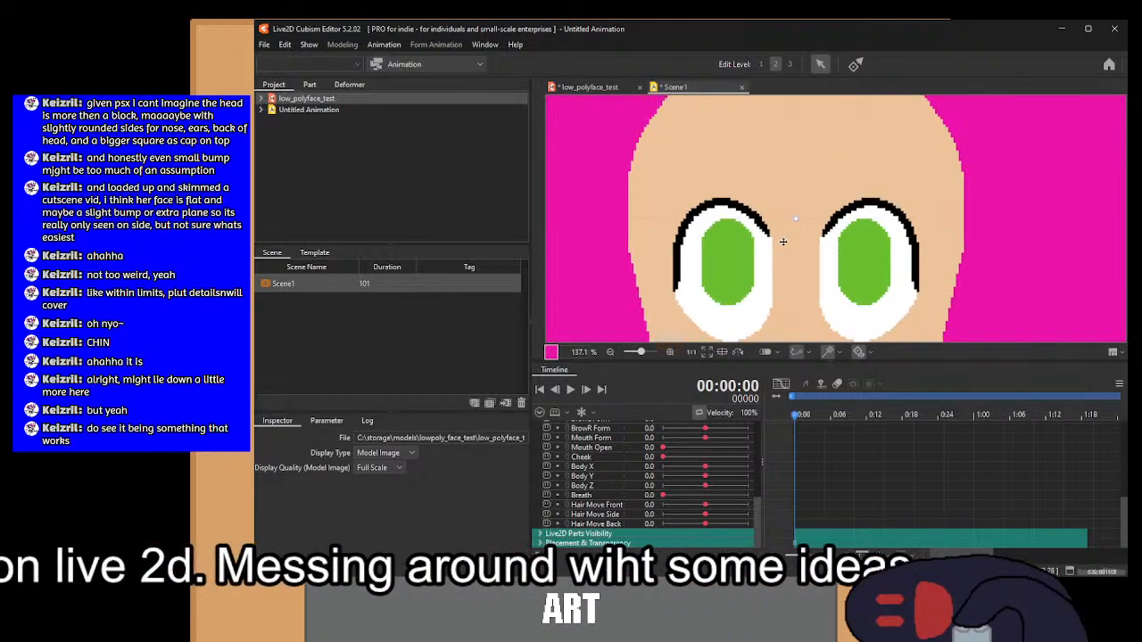
scroll(812, 216, down, 5)
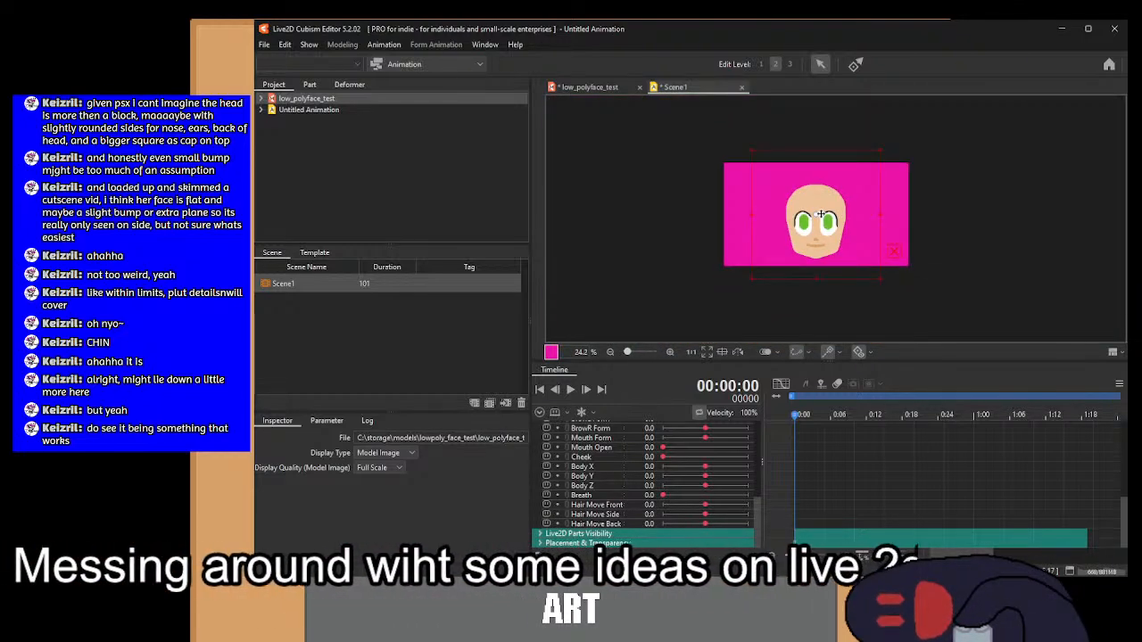
click(694, 324)
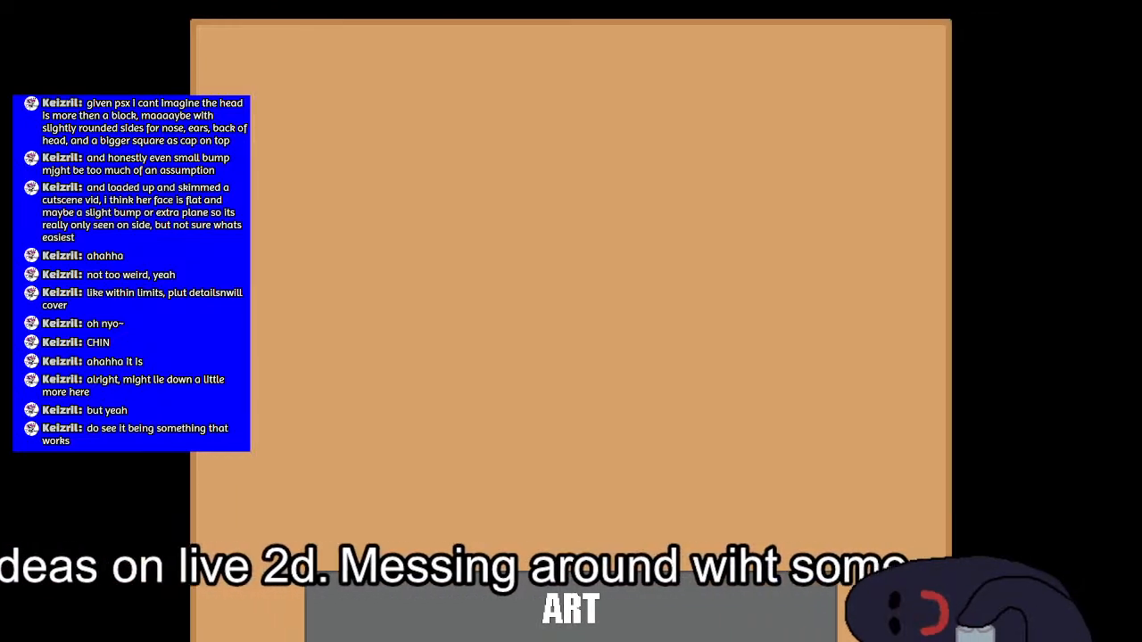